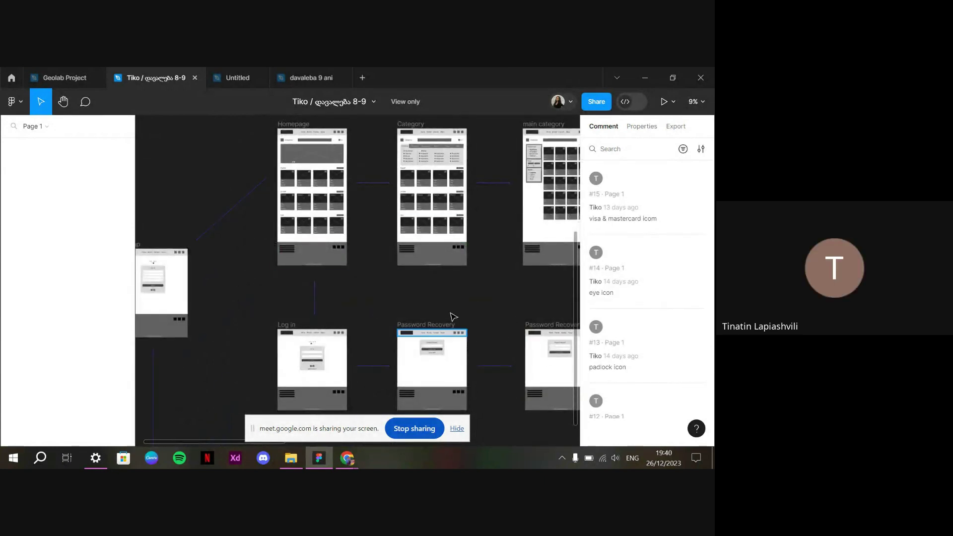
# Examine the four Chat frames above the Homepage wireframe, from the start chat screen to the operator conversation
pyautogui.scroll(-3, 452, 300)
pyautogui.keyDown('ctrl'); pyautogui.scroll(-5, 452, 301); pyautogui.keyUp('ctrl')
pyautogui.scroll(3, 430, 199)
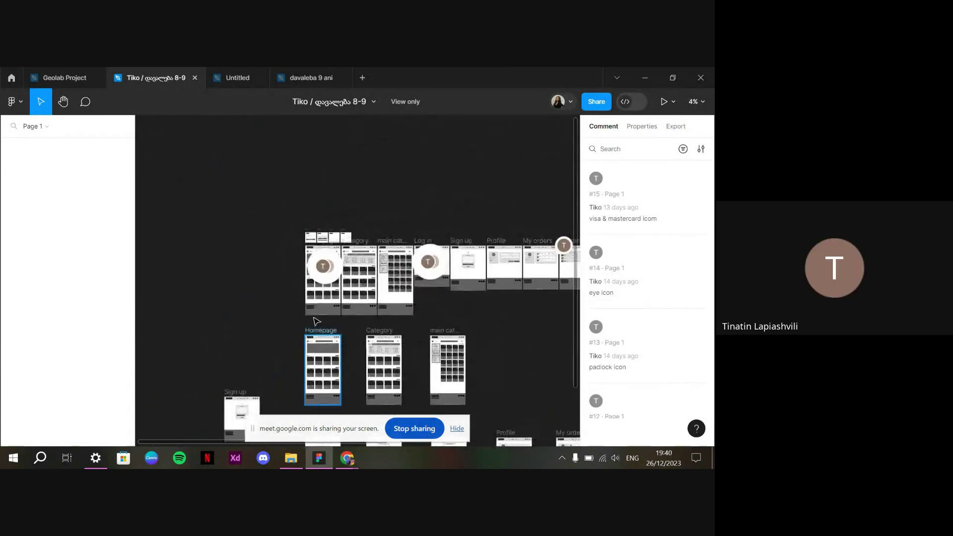
pyautogui.keyDown('ctrl'); pyautogui.scroll(5, 315, 320); pyautogui.keyUp('ctrl')
pyautogui.scroll(2, 271, 165)
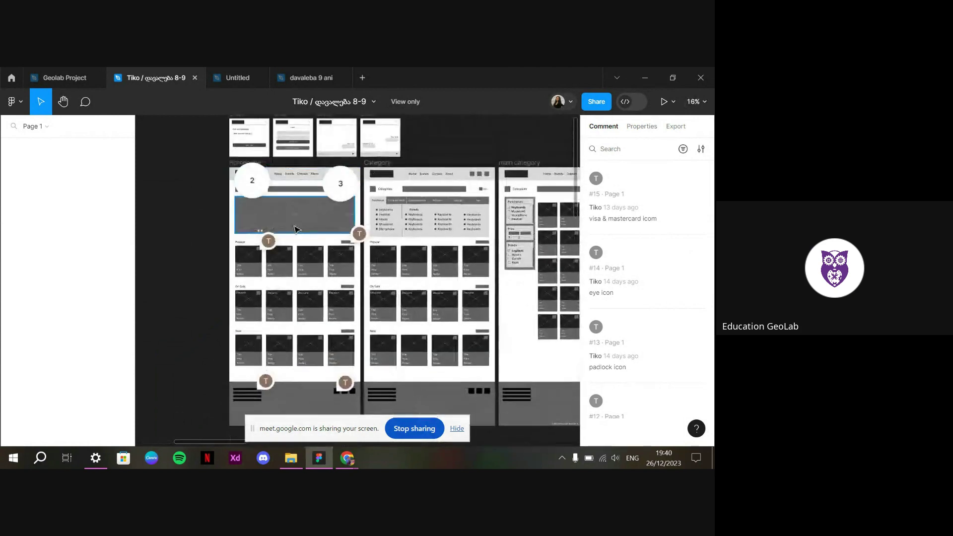
pyautogui.keyDown('ctrl'); pyautogui.scroll(4, 269, 209); pyautogui.keyUp('ctrl')
pyautogui.keyDown('ctrl'); pyautogui.scroll(2, 267, 236); pyautogui.keyUp('ctrl')
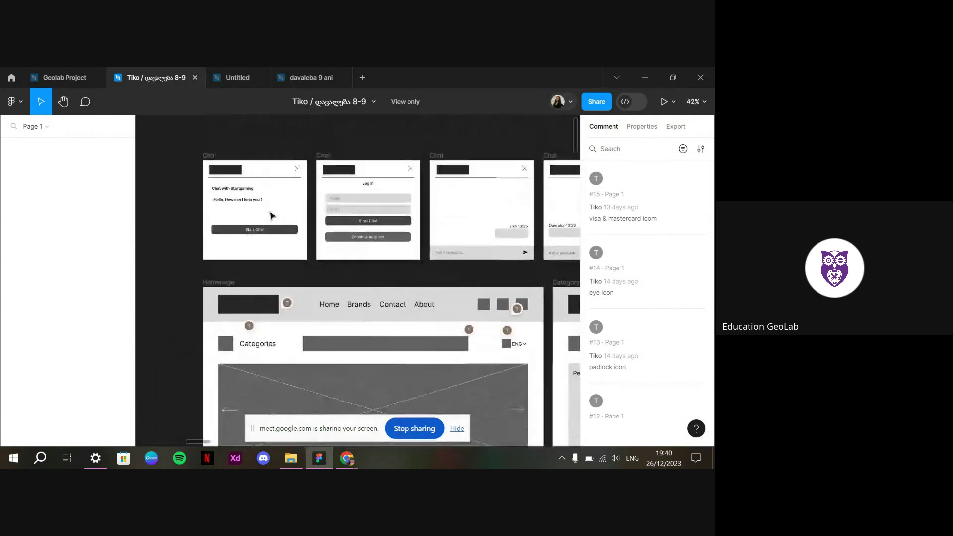
pyautogui.scroll(1, 348, 209)
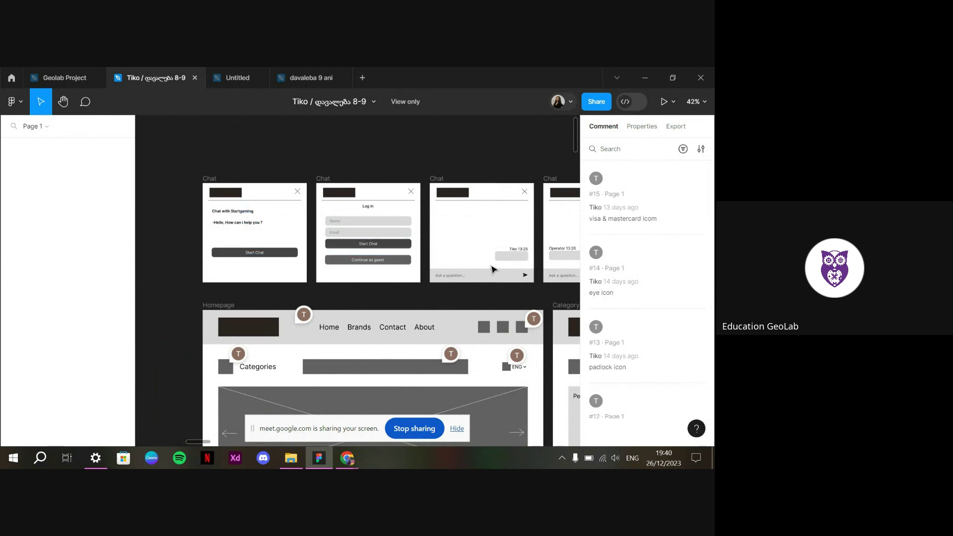
pyautogui.hscroll(3, 500, 268)
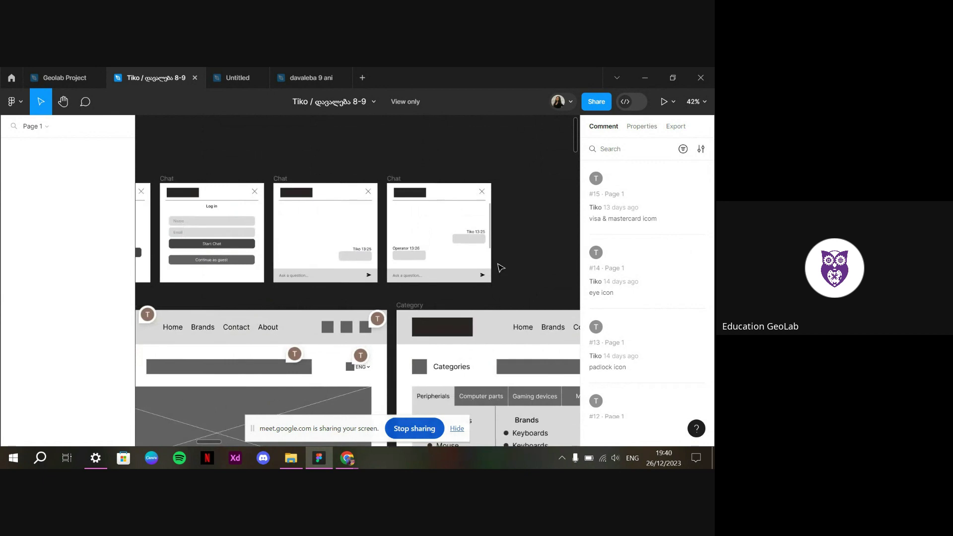
pyautogui.hscroll(2, 500, 268)
pyautogui.keyDown('ctrl'); pyautogui.scroll(-3, 501, 268); pyautogui.keyUp('ctrl')
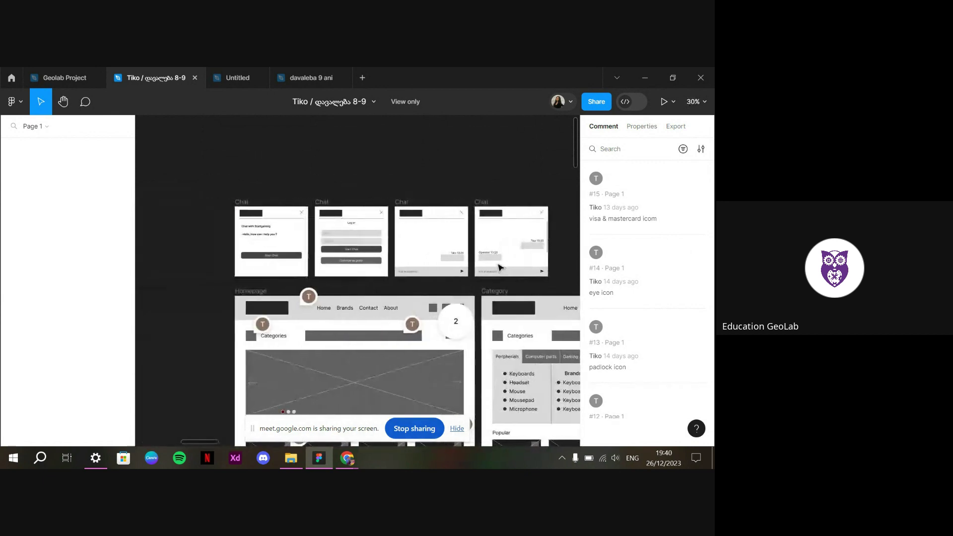
# Read the comments pinned around the Homepage frame's header, Categories row and language selector
pyautogui.scroll(-2, 500, 268)
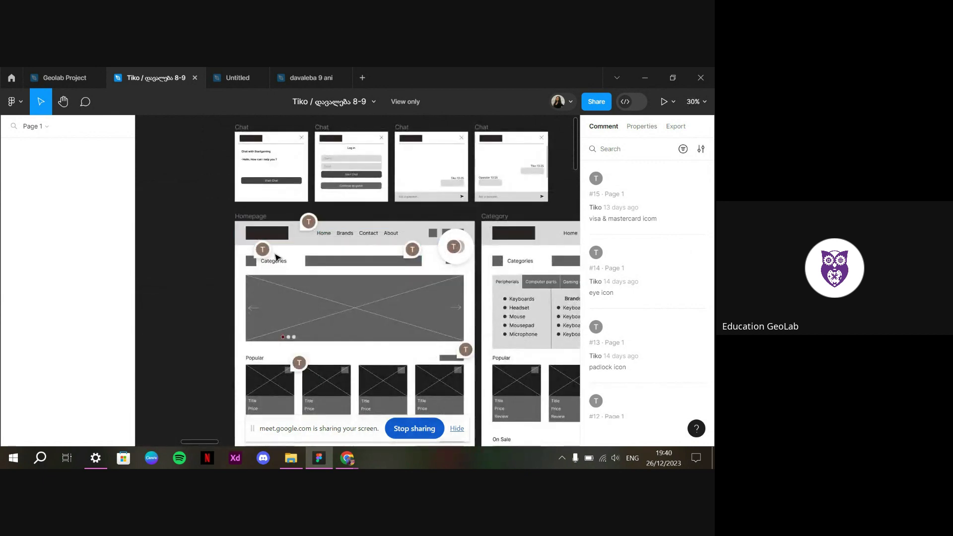
pyautogui.moveTo(263, 256)
pyautogui.keyDown('ctrl'); pyautogui.scroll(5, 456, 259); pyautogui.keyUp('ctrl')
pyautogui.moveTo(430, 275)
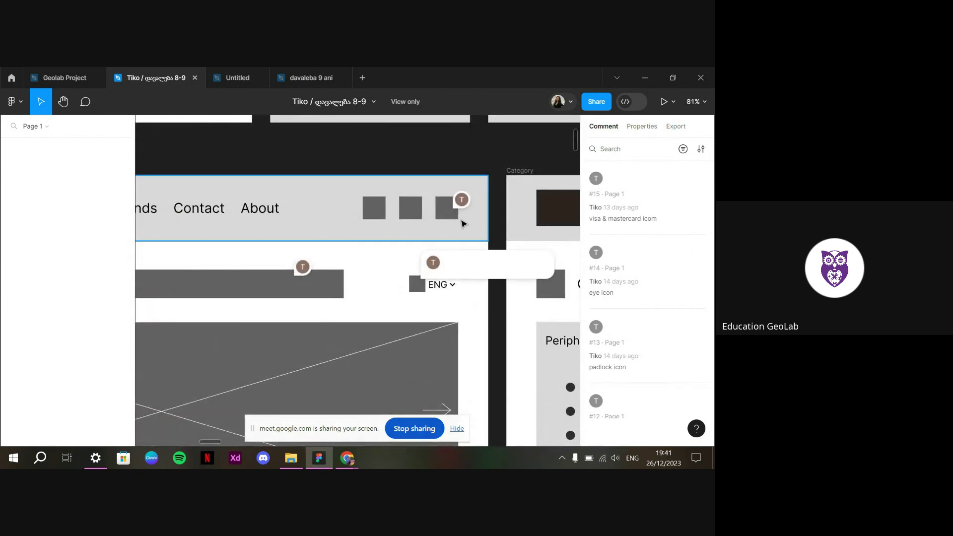
pyautogui.keyDown('ctrl'); pyautogui.scroll(-5, 462, 289); pyautogui.keyUp('ctrl')
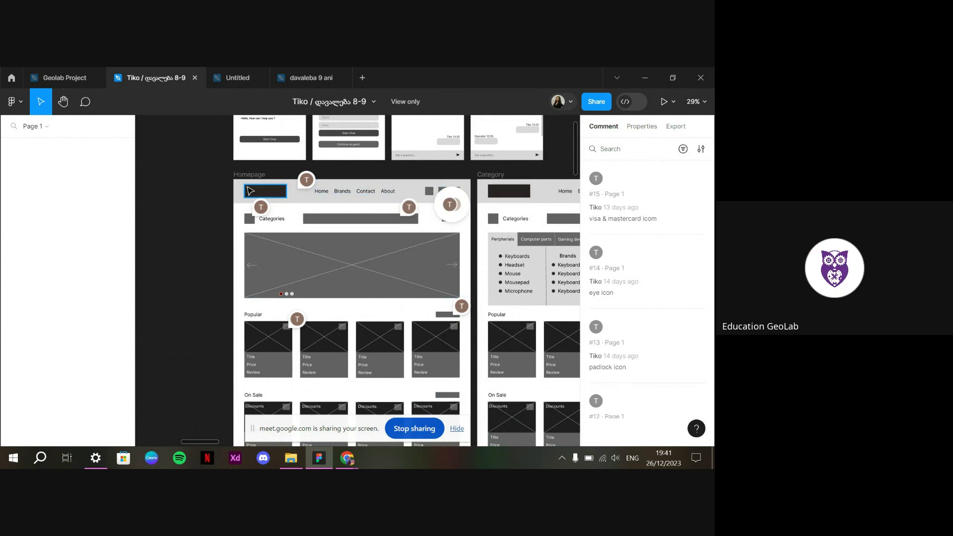
pyautogui.keyDown('ctrl'); pyautogui.scroll(5, 266, 209); pyautogui.keyUp('ctrl')
pyautogui.hscroll(4, 276, 194)
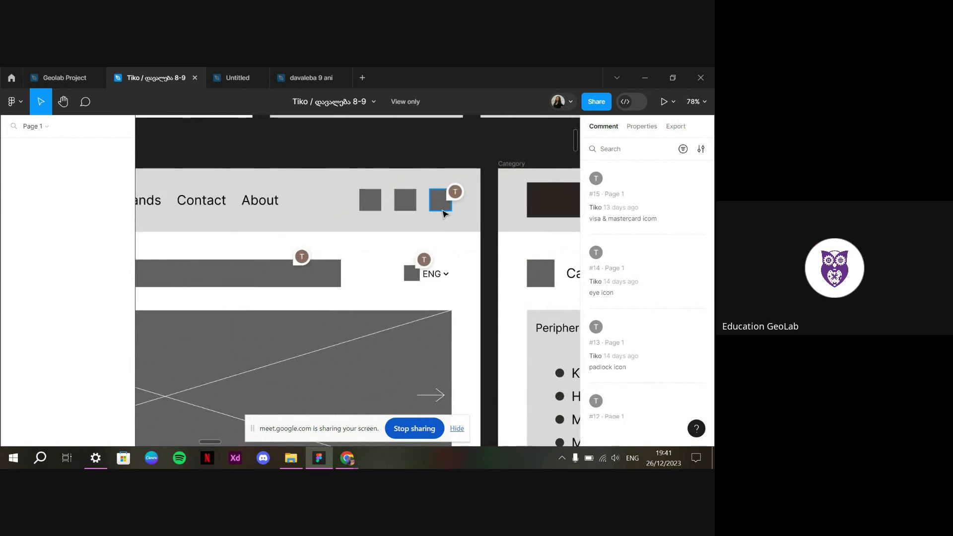
# Inspect the properties of the Homepage header's last icon placeholder and the dark logo rectangle
pyautogui.click(441, 213)
pyautogui.hscroll(-6, 295, 221)
pyautogui.hscroll(-3, 295, 221)
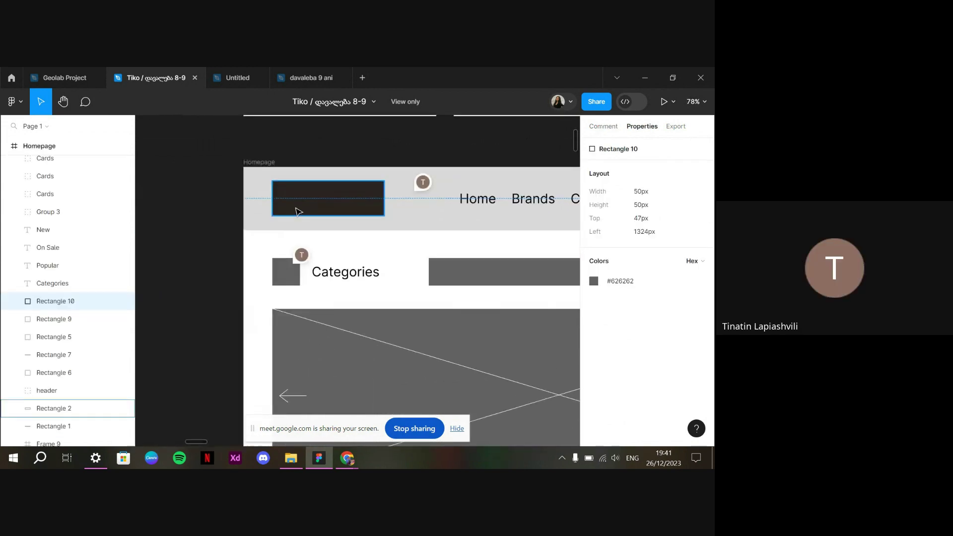
pyautogui.click(283, 216)
pyautogui.scroll(-5, 272, 288)
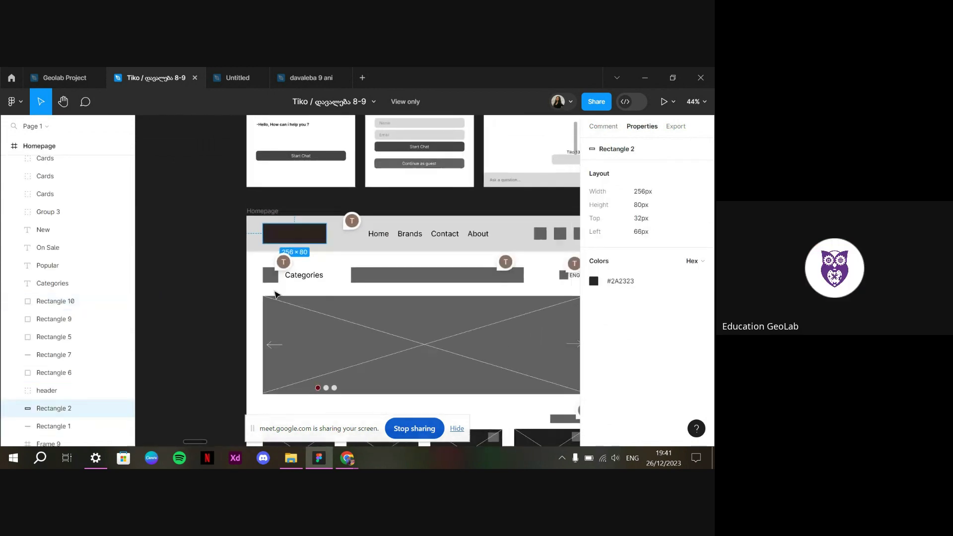
# Review the Homepage frame from the banner through the Popular, On Sale and New cards to the footer, including their comments
pyautogui.scroll(-1, 230, 323)
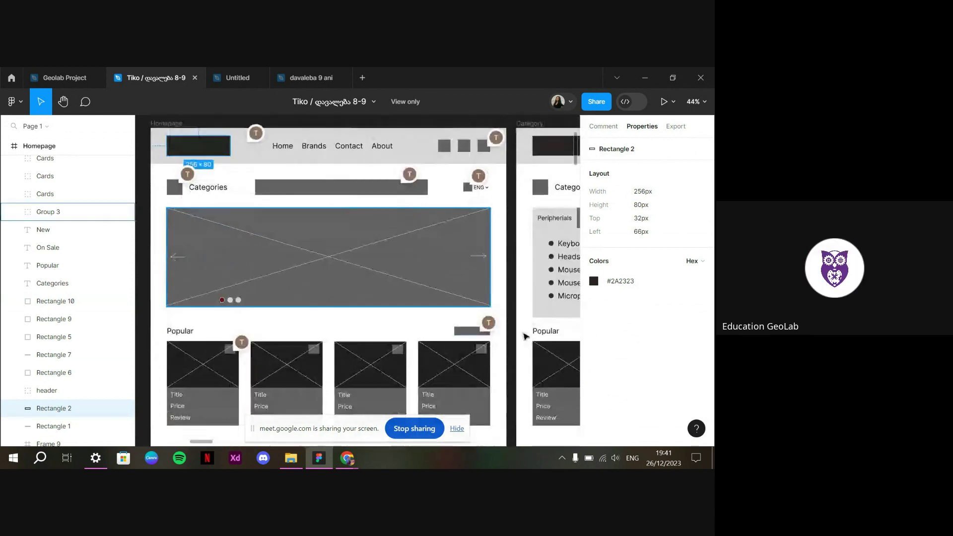
pyautogui.scroll(-2, 446, 307)
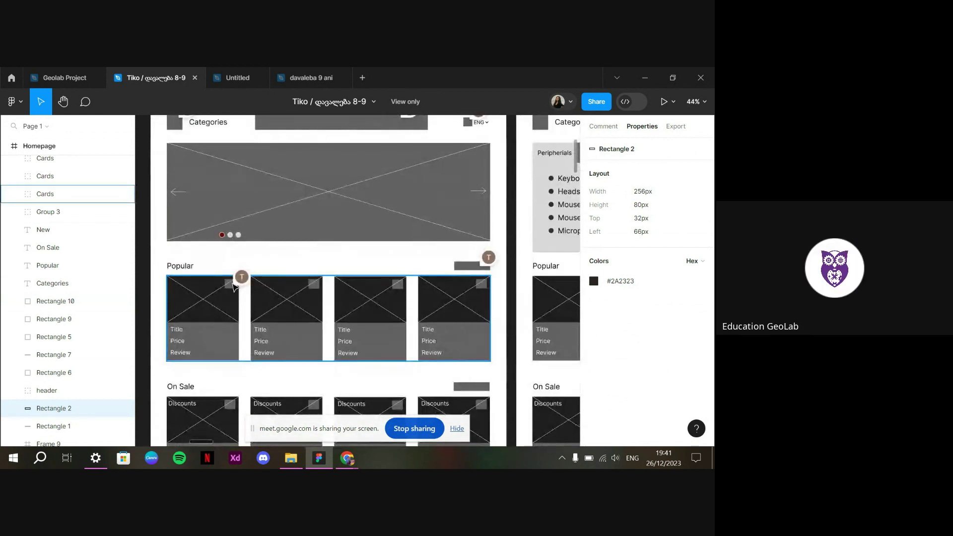
pyautogui.moveTo(242, 285)
pyautogui.scroll(-5, 316, 281)
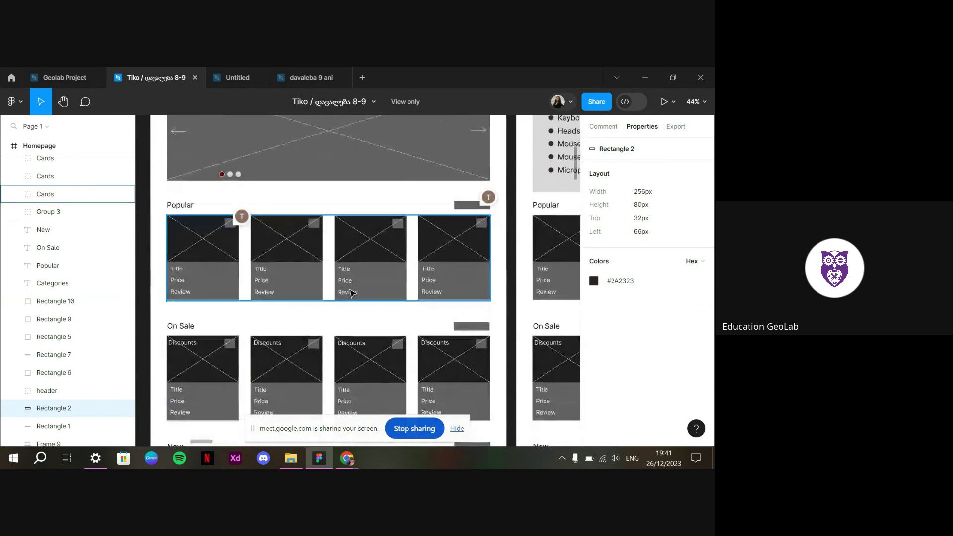
pyautogui.scroll(-2, 287, 309)
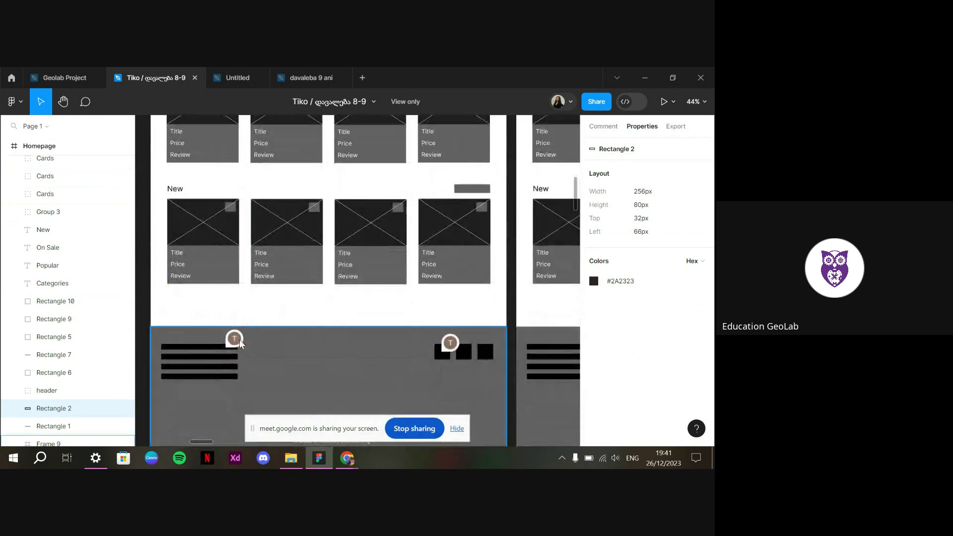
pyautogui.scroll(-2, 457, 348)
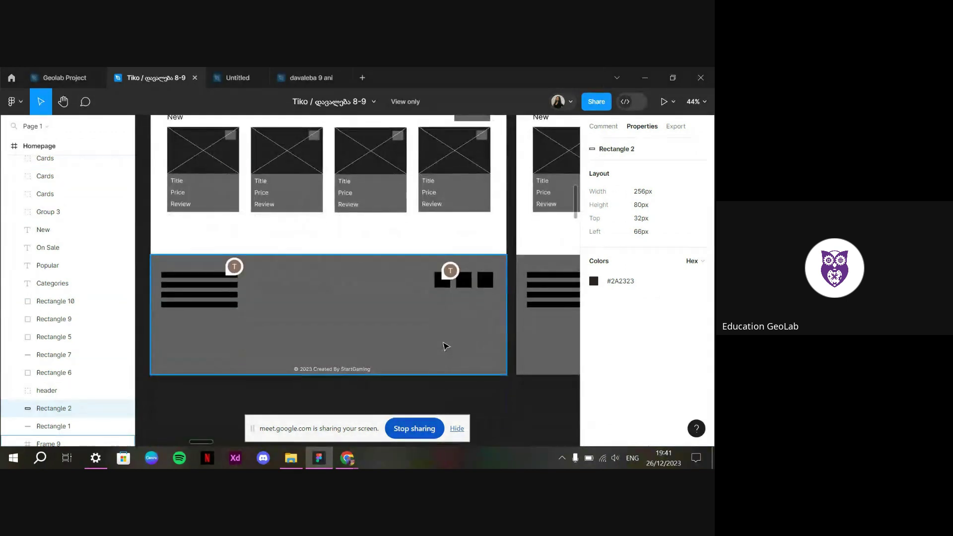
pyautogui.scroll(-2, 411, 335)
# Review the Category frame's dropdown menu and the main category frame, selecting the latter's search bar and language selector together for inspection
pyautogui.scroll(5, 412, 330)
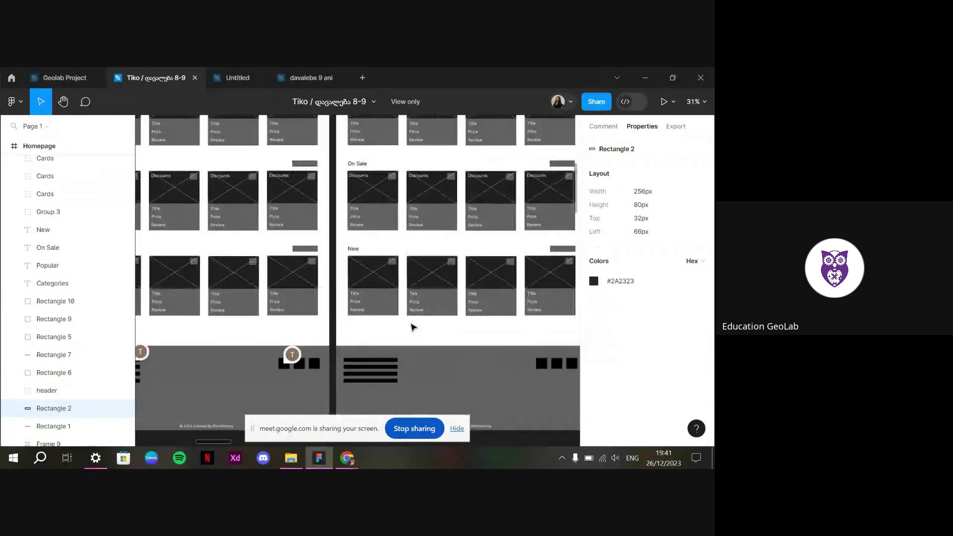
pyautogui.scroll(2, 413, 323)
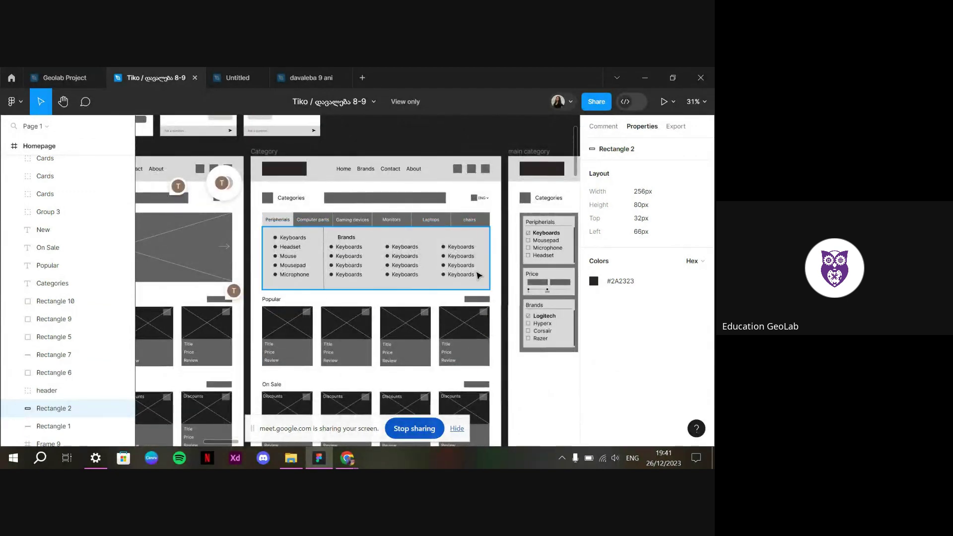
pyautogui.hscroll(6, 417, 308)
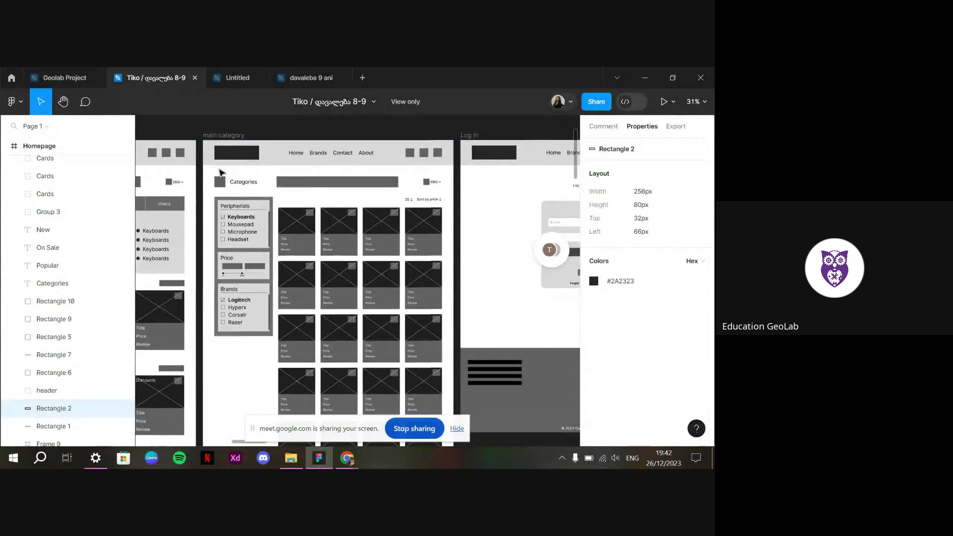
pyautogui.scroll(3, 219, 173)
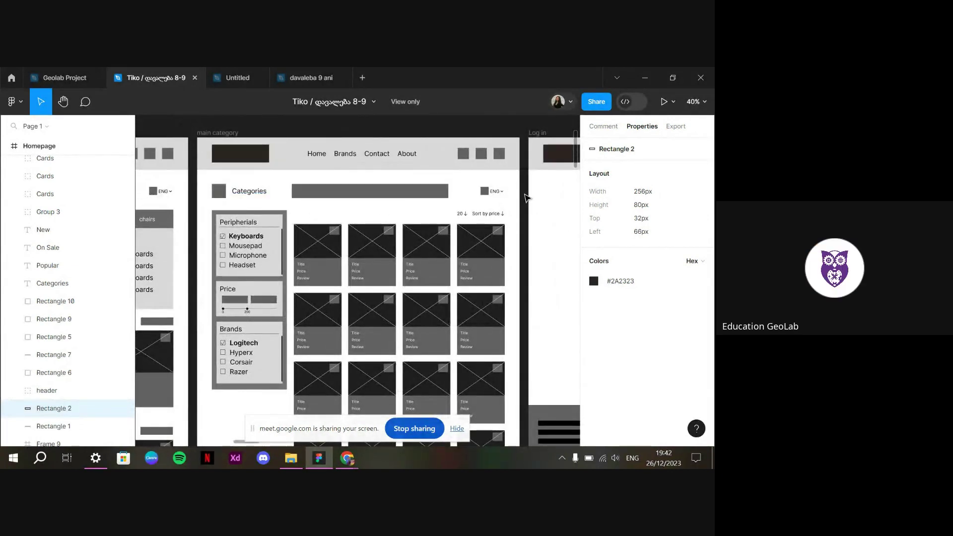
pyautogui.moveTo(526, 198); pyautogui.dragTo(351, 184)
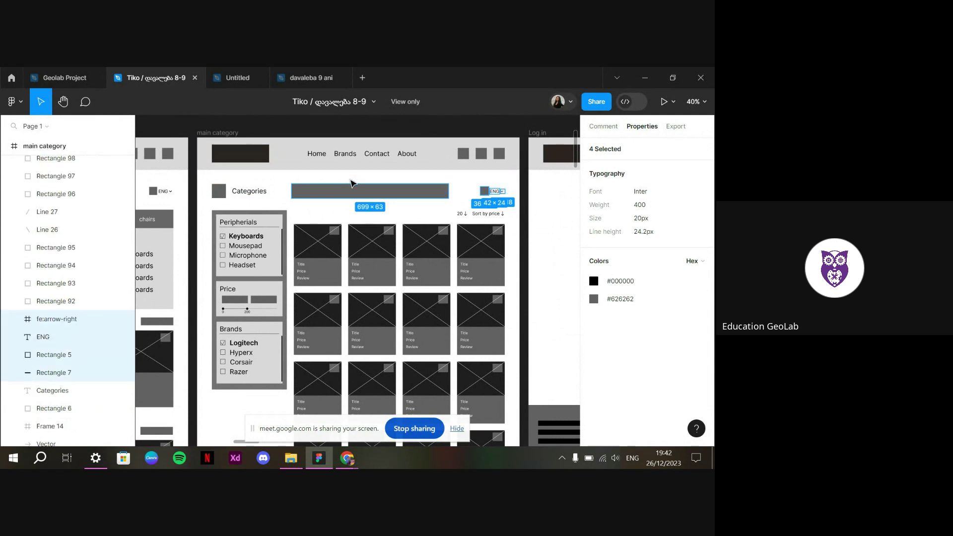
pyautogui.press('Escape')
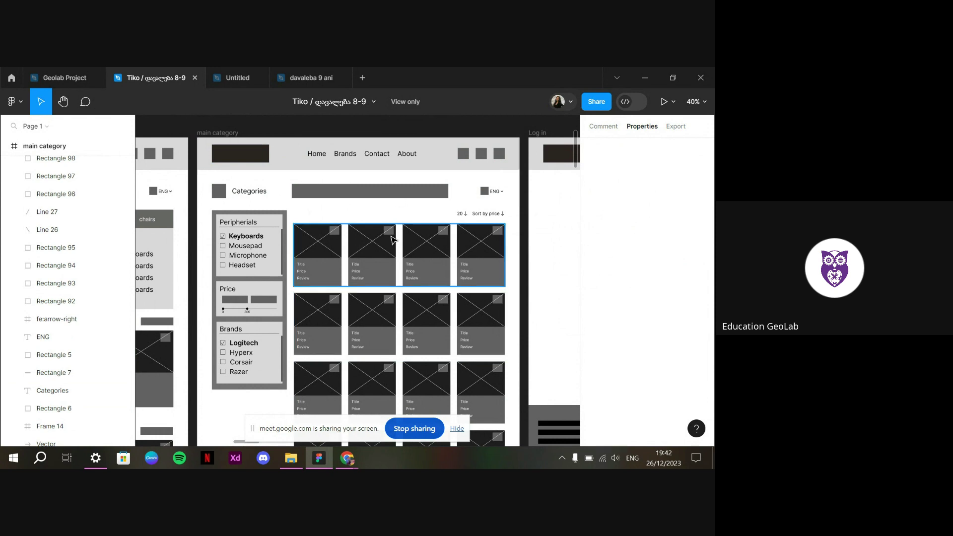
pyautogui.hscroll(2, 348, 234)
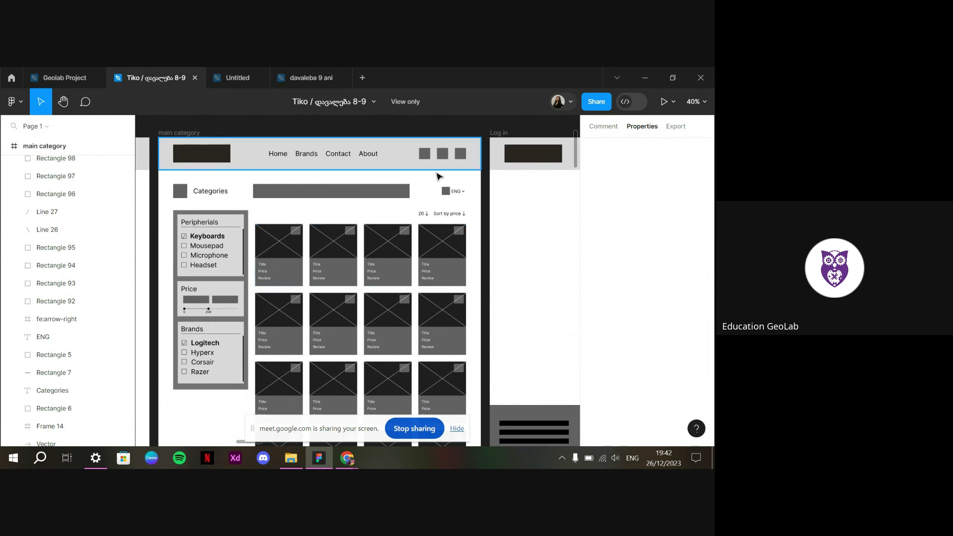
# Expand the grouped comments on the Log in form and read the notes beside the password field and Log in button
pyautogui.hscroll(12, 438, 175)
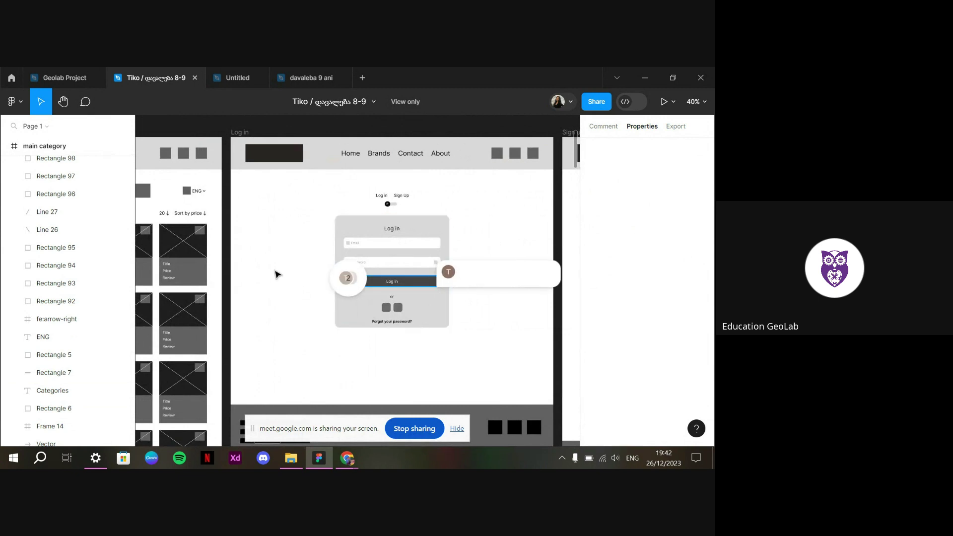
pyautogui.click(354, 276)
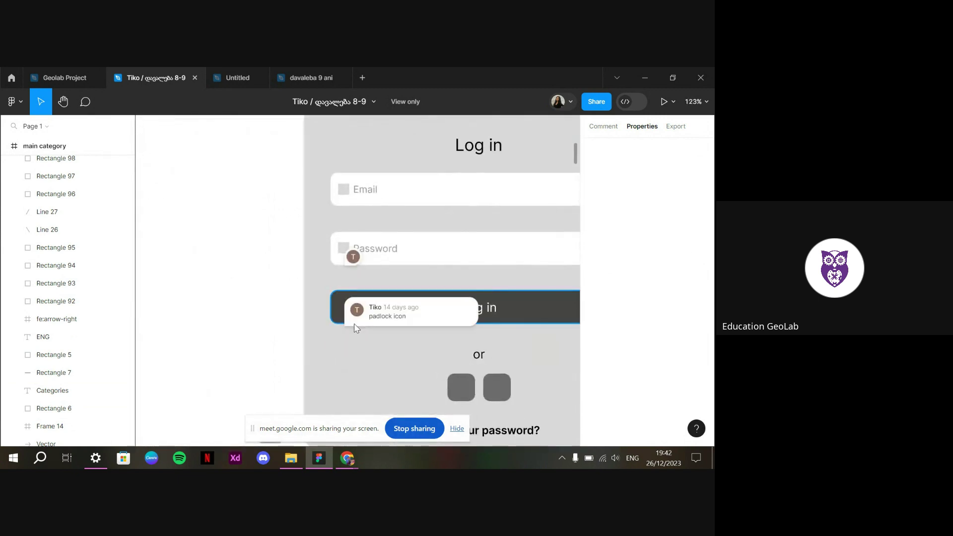
pyautogui.moveTo(356, 263)
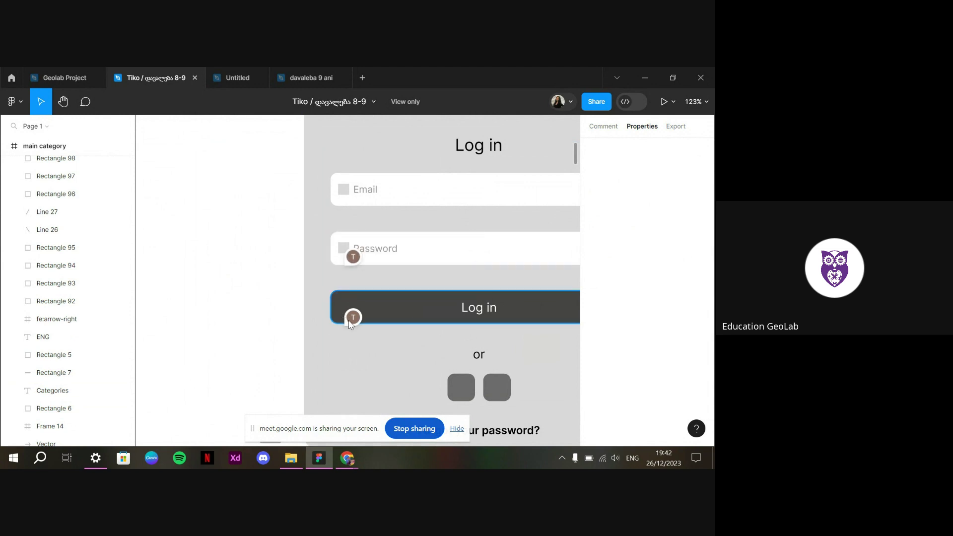
pyautogui.scroll(-3, 388, 270)
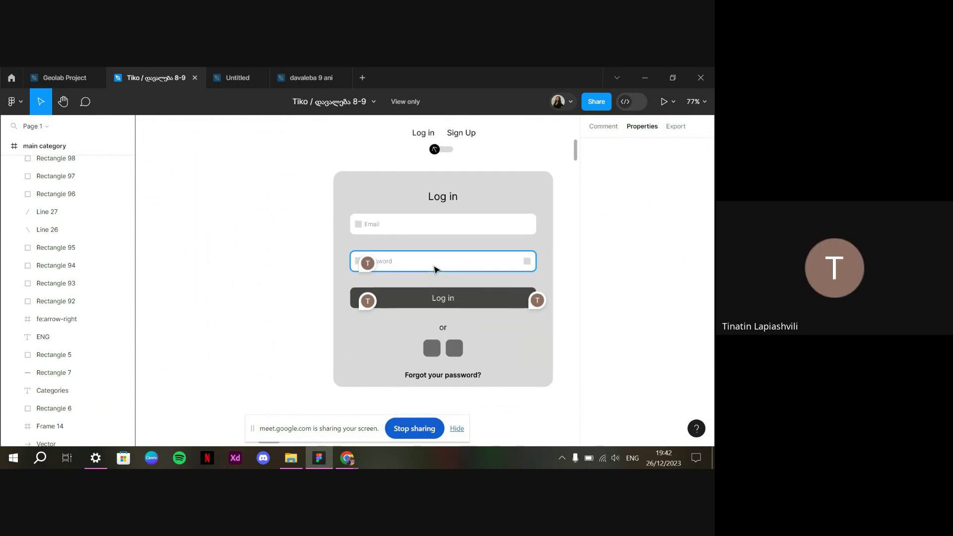
pyautogui.scroll(-3, 435, 269)
pyautogui.scroll(-3, 447, 372)
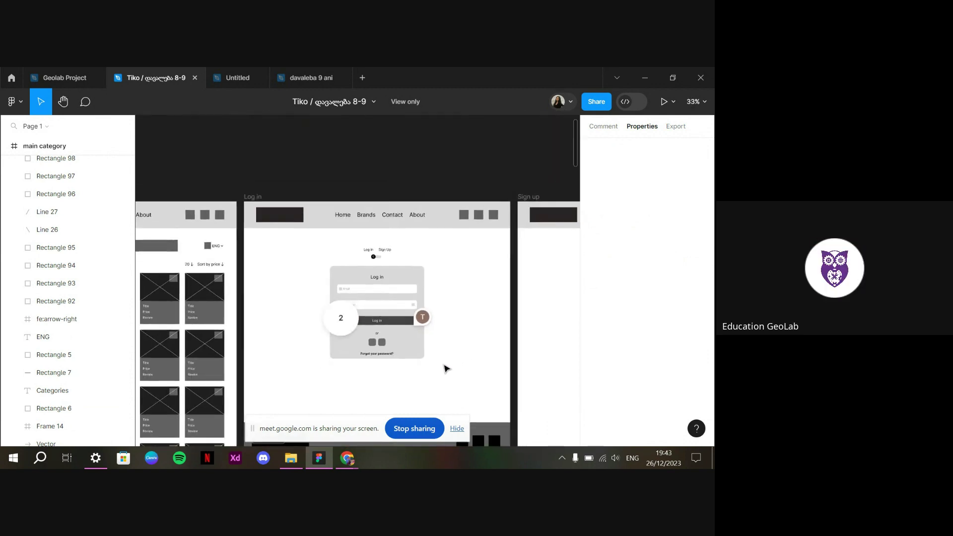
# Examine the Sign up frame's registration form and compare it with the neighbouring Log in frame
pyautogui.scroll(-8, 447, 370)
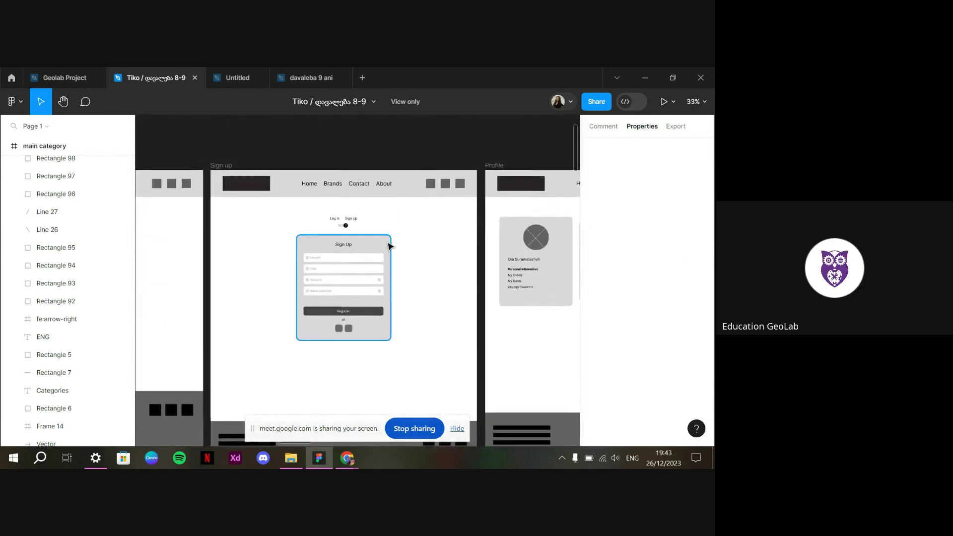
pyautogui.scroll(-2, 404, 258)
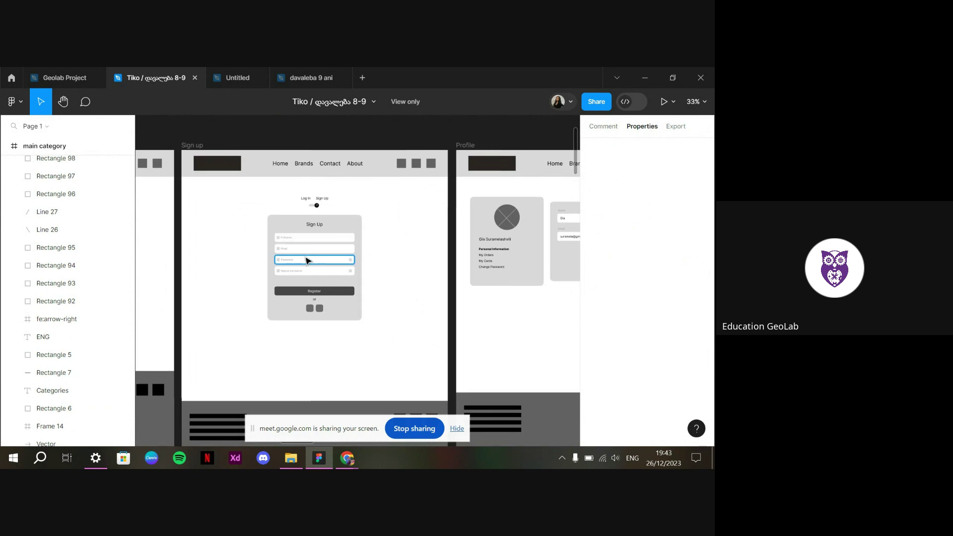
pyautogui.hscroll(-5, 308, 258)
pyautogui.hscroll(3, 388, 271)
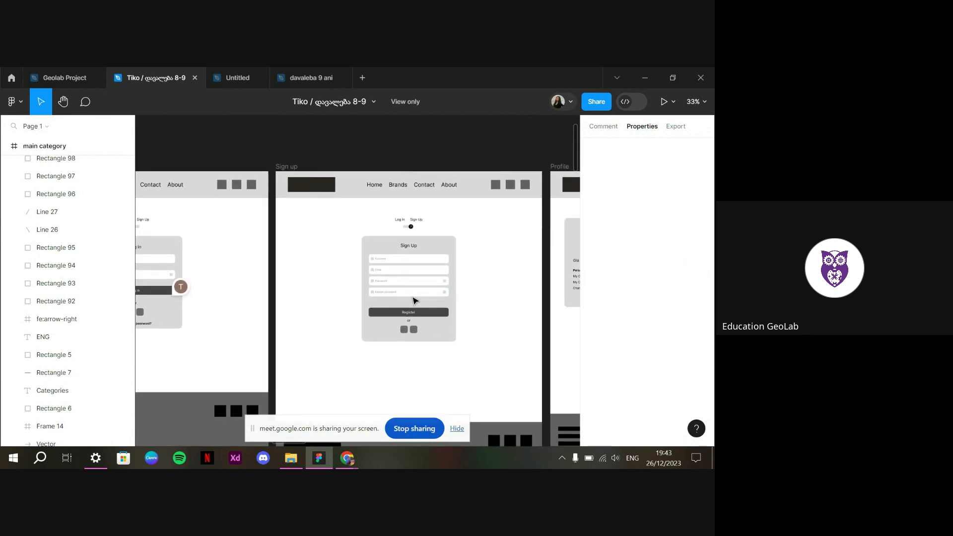
# Review the Profile frame's personal information form and the My orders frame's order list
pyautogui.hscroll(10, 462, 301)
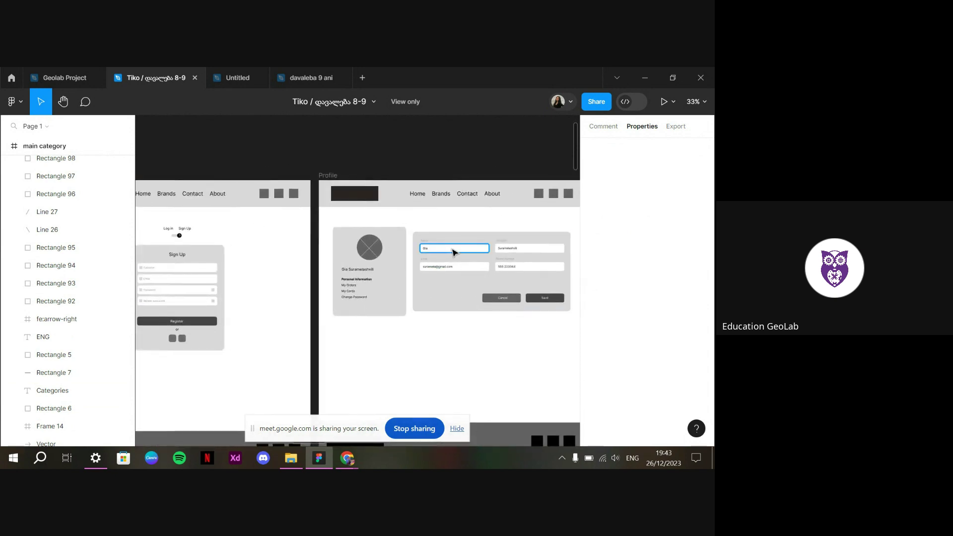
pyautogui.scroll(-3, 525, 287)
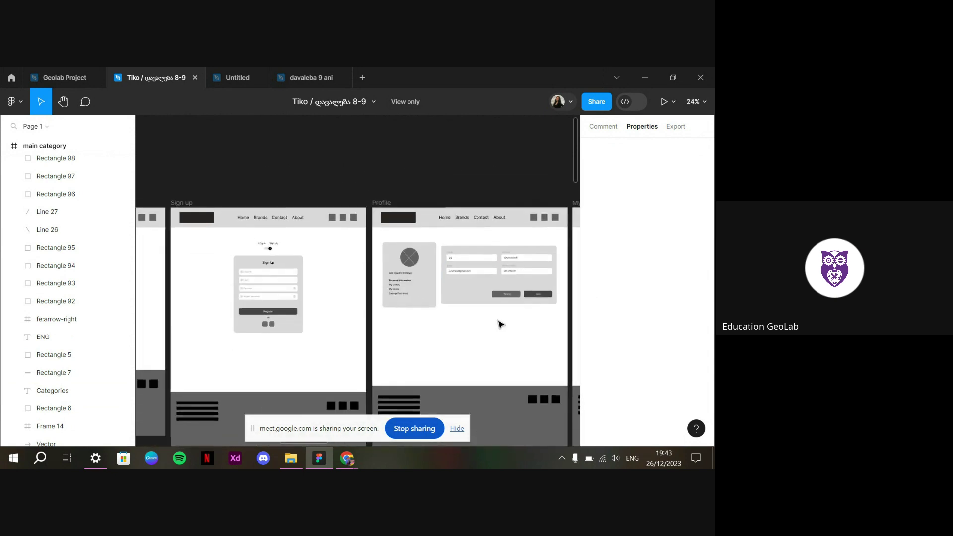
pyautogui.scroll(-2, 528, 331)
pyautogui.hscroll(4, 527, 332)
pyautogui.hscroll(3, 502, 276)
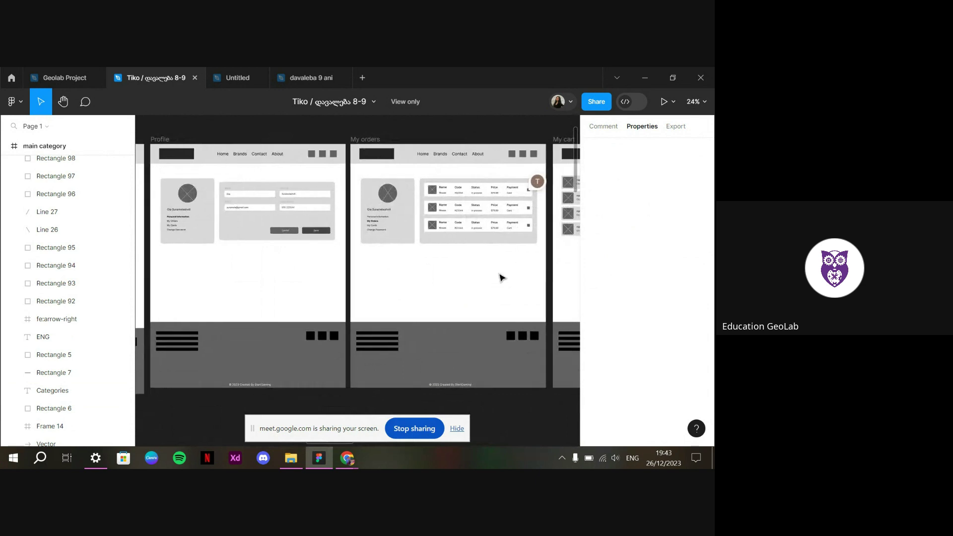
# Review the My cart frame's product list and order summary, and the product cards in the My wishlist frame
pyautogui.hscroll(5, 467, 286)
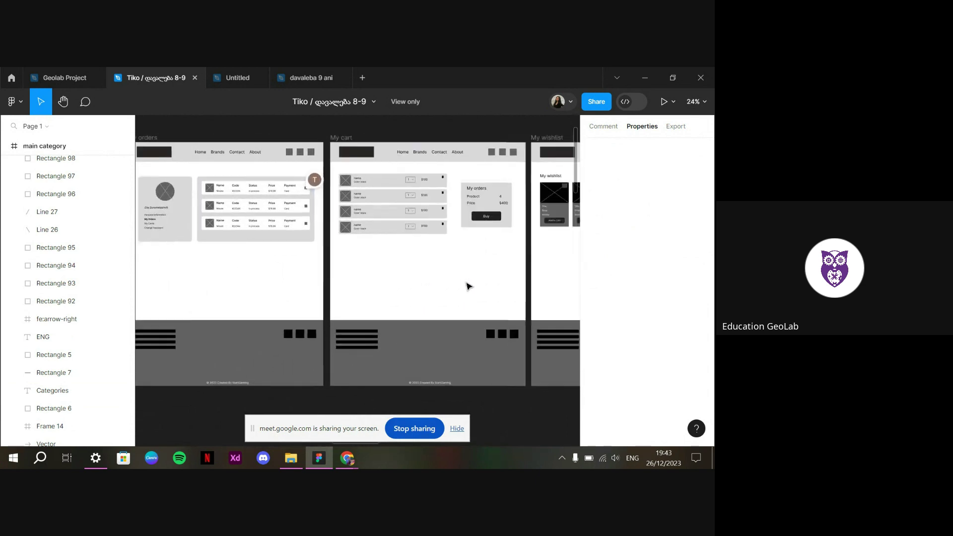
pyautogui.scroll(1, 468, 284)
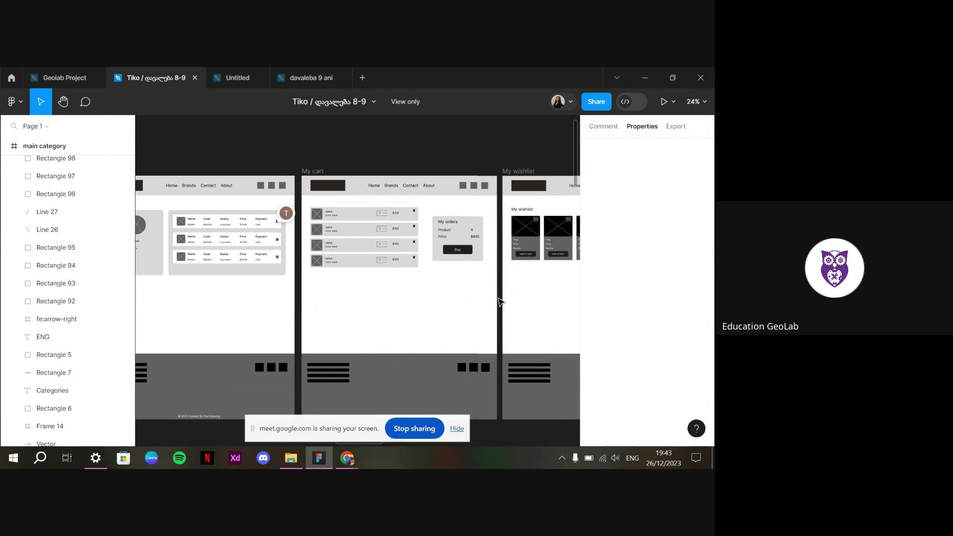
pyautogui.hscroll(5, 500, 302)
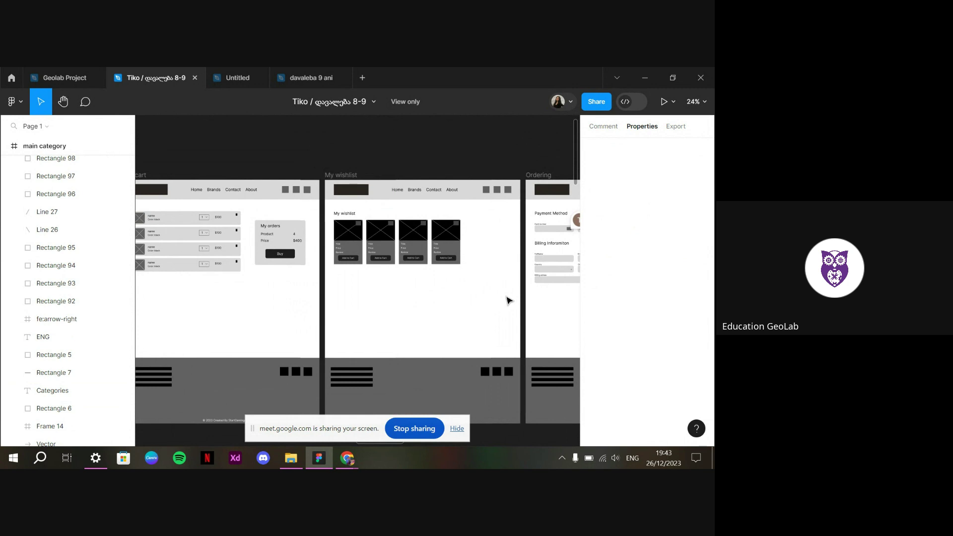
pyautogui.hscroll(4, 508, 300)
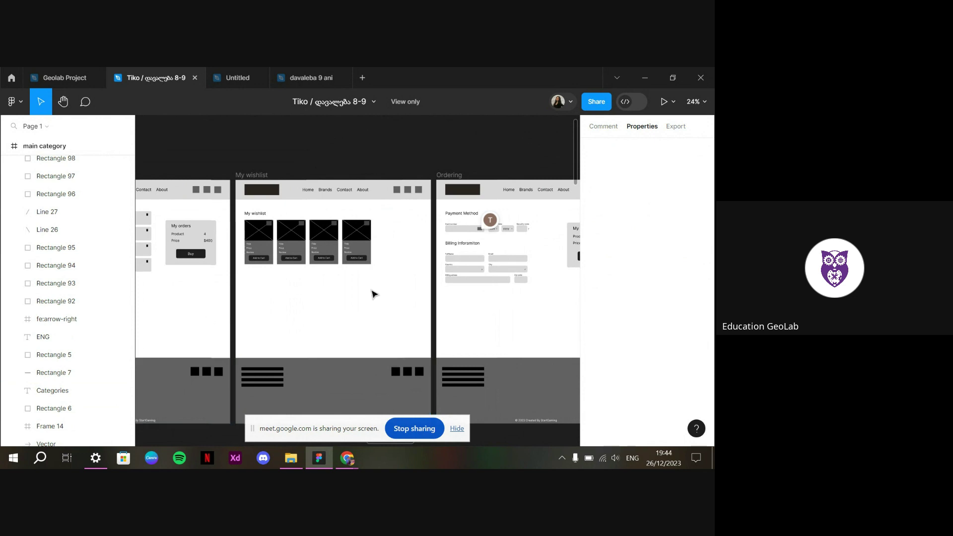
# Examine the Ordering frame's payment and billing forms and read the comment beside the card number field
pyautogui.hscroll(3, 417, 244)
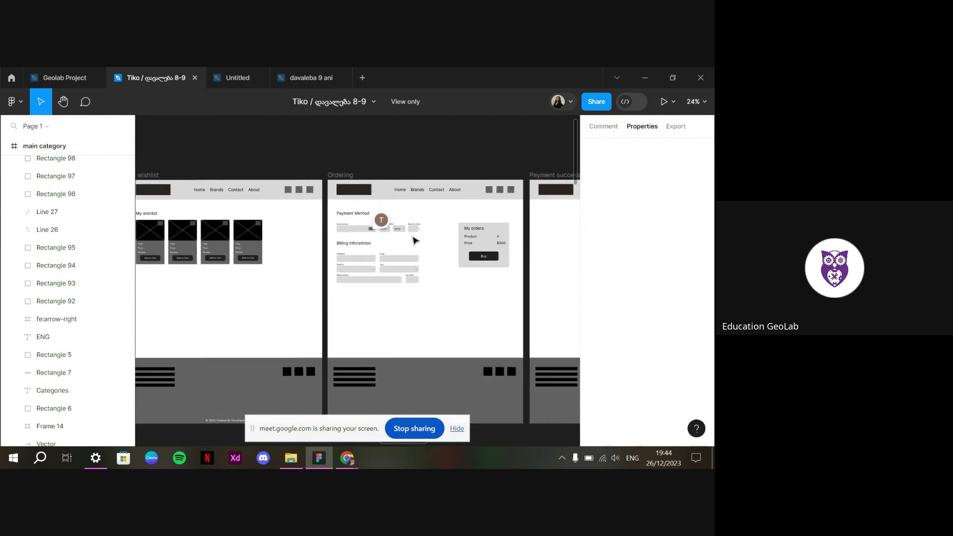
pyautogui.hscroll(4, 415, 238)
pyautogui.moveTo(329, 222)
pyautogui.scroll(3, 328, 227)
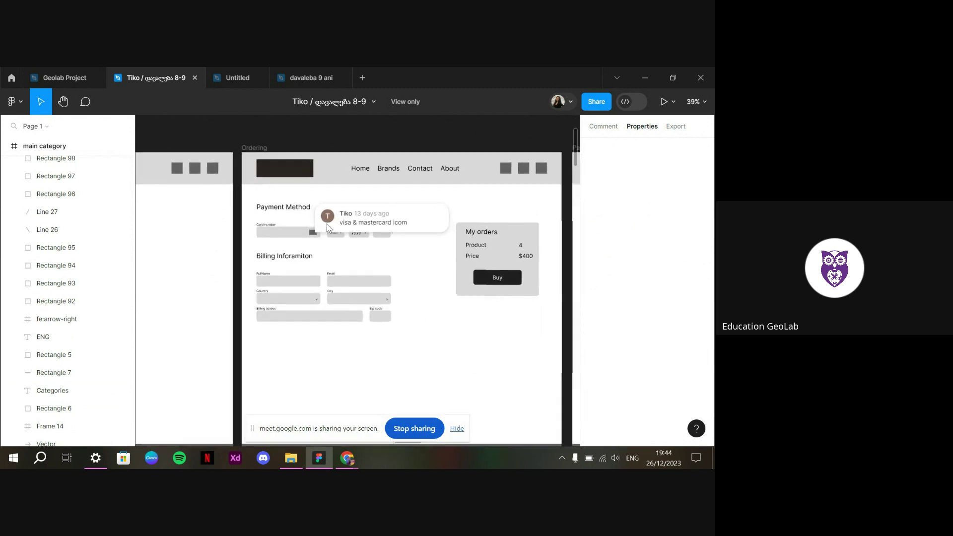
pyautogui.scroll(3, 330, 227)
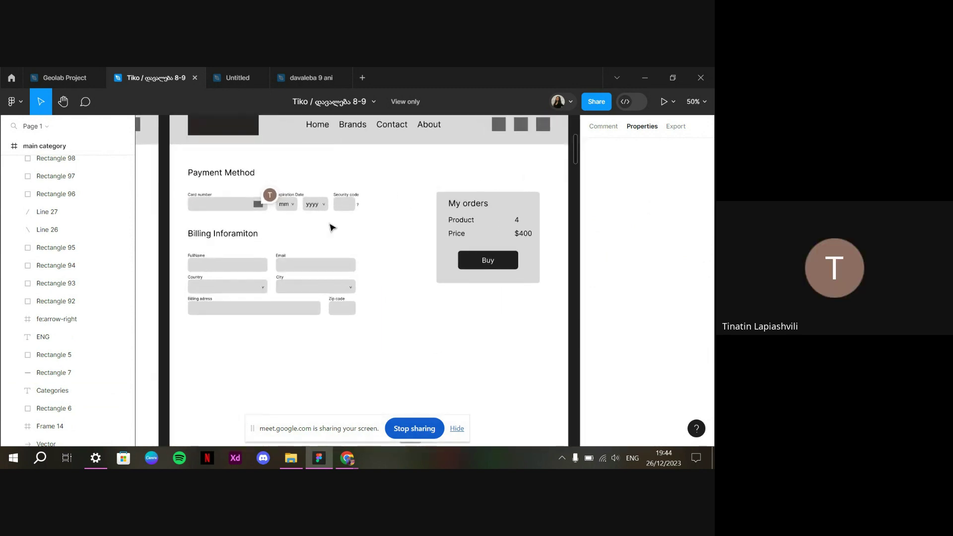
pyautogui.scroll(-1, 382, 321)
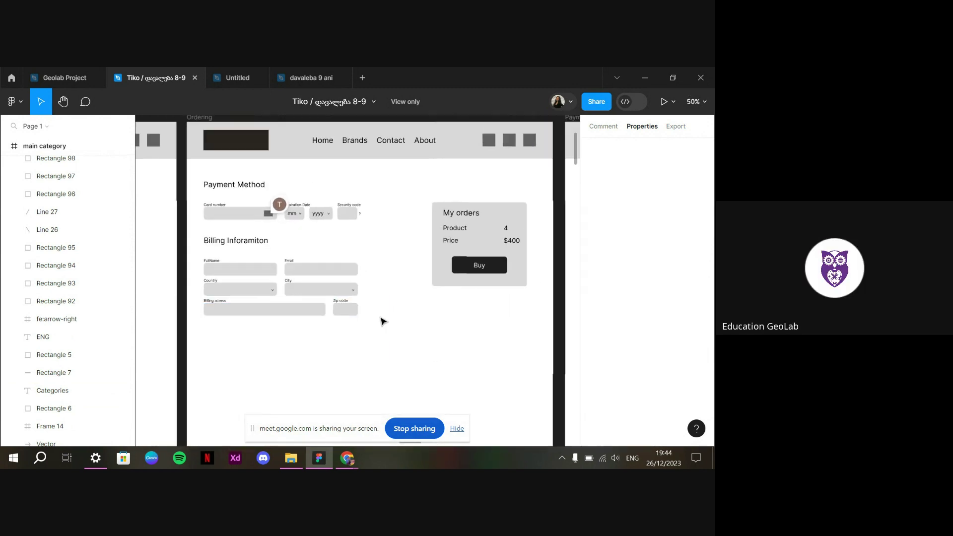
pyautogui.scroll(-3, 382, 322)
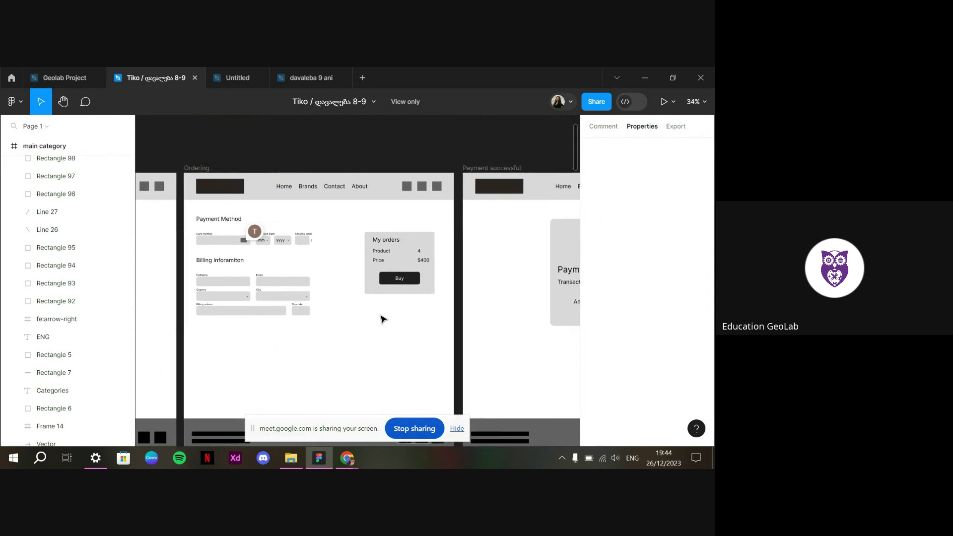
# Review the Payment successful frame's confirmation card and the overall layout of the Product Details frame
pyautogui.hscroll(5, 383, 313)
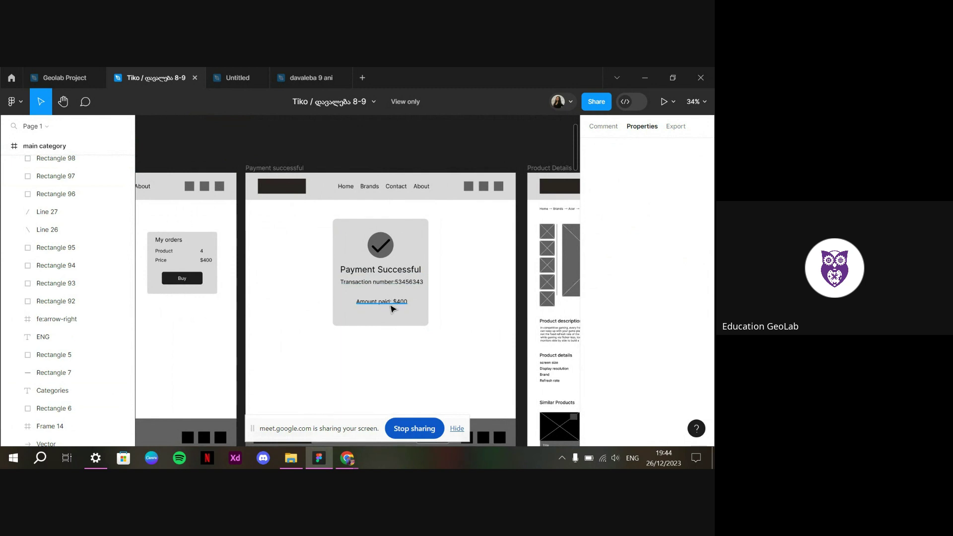
pyautogui.scroll(-3, 403, 370)
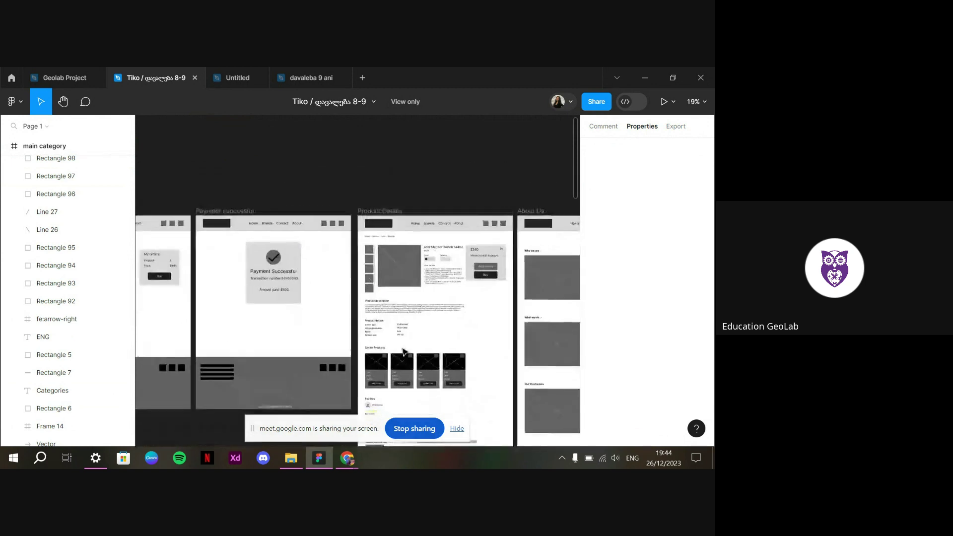
pyautogui.scroll(-3, 402, 351)
pyautogui.hscroll(2, 403, 351)
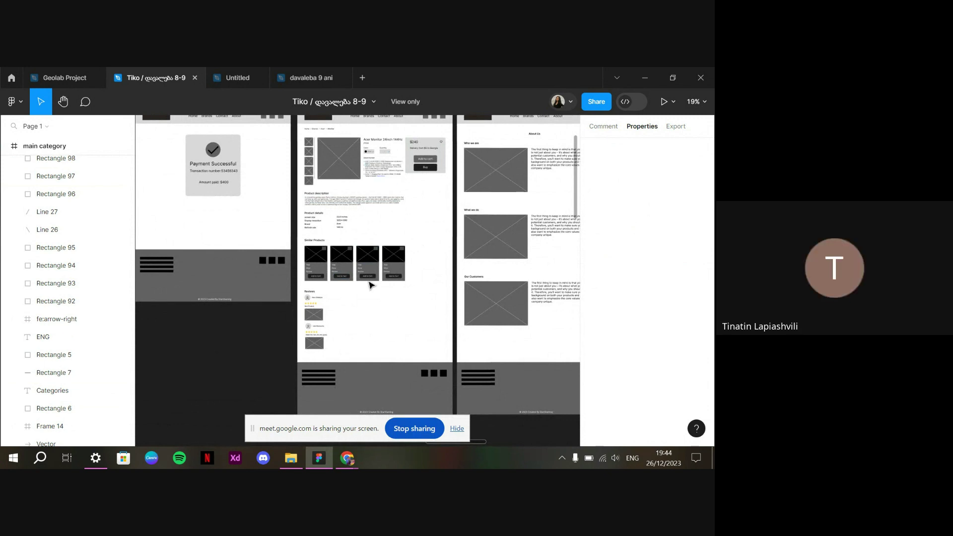
pyautogui.scroll(3, 389, 161)
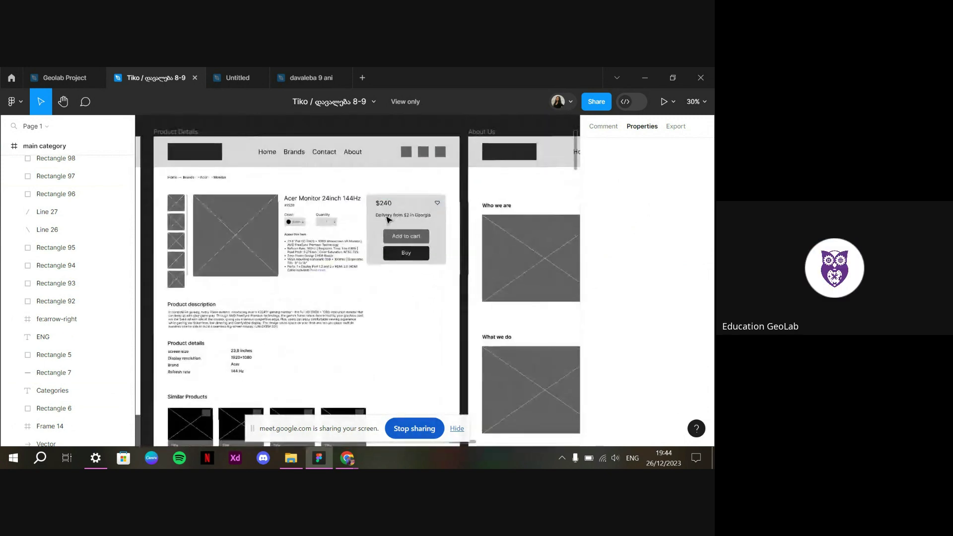
pyautogui.scroll(2, 383, 217)
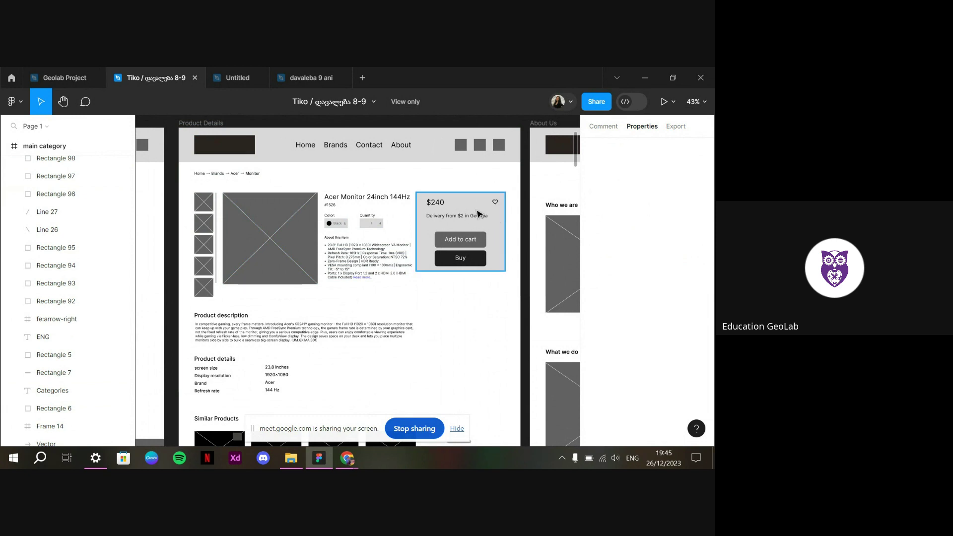
# Inspect the layout properties of the Product Details price card and its Add to cart button, and clear the selection
pyautogui.click(469, 251)
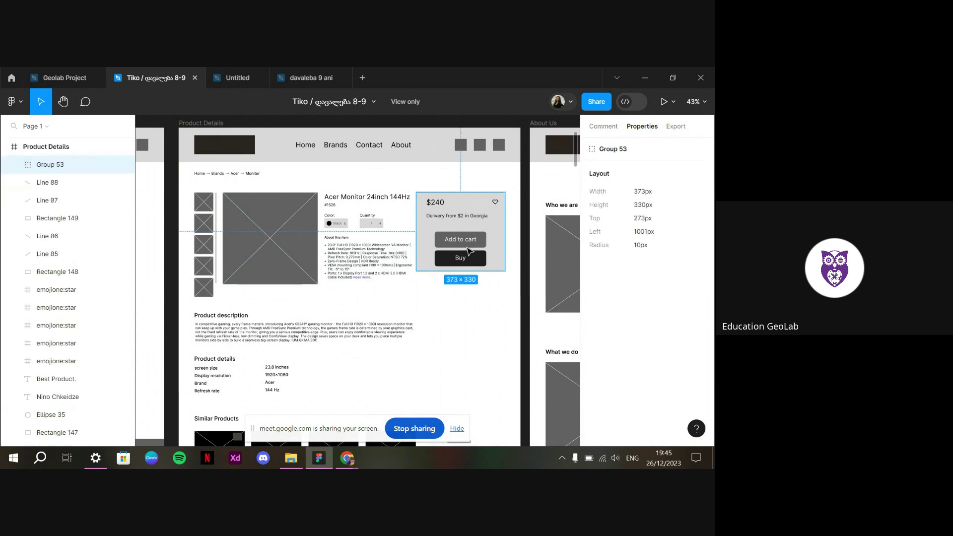
pyautogui.click(442, 246)
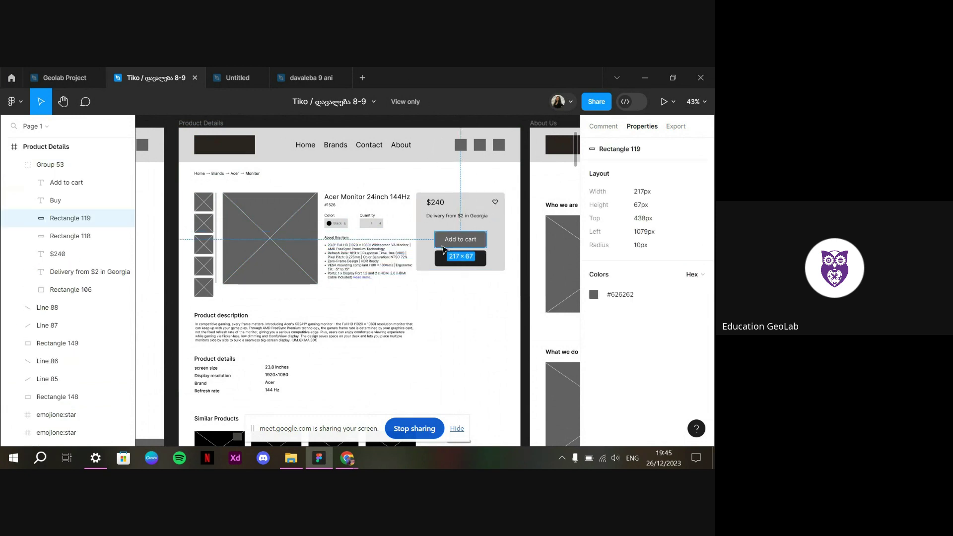
pyautogui.keyDown('ctrl'); pyautogui.scroll(5, 469, 239); pyautogui.keyUp('ctrl')
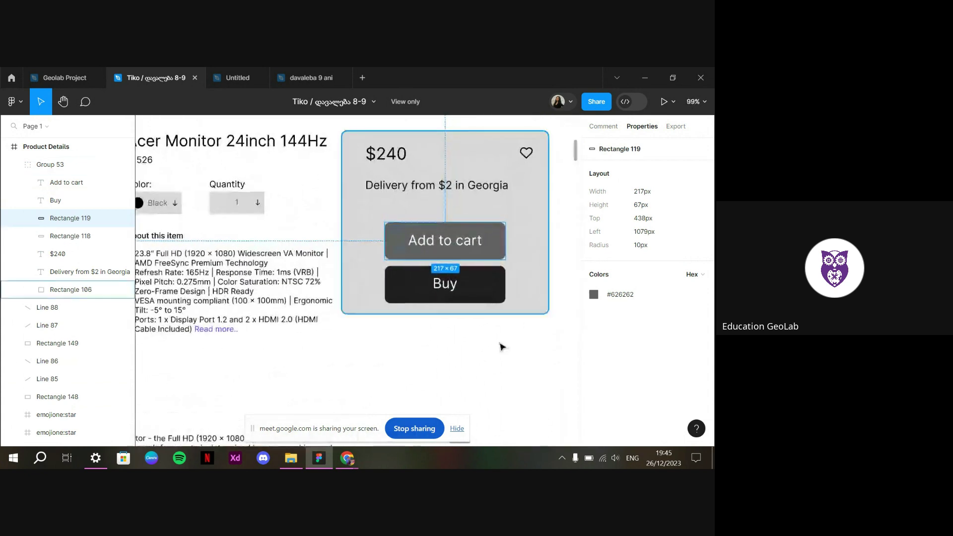
pyautogui.press('Escape')
pyautogui.press('Escape')
pyautogui.keyDown('ctrl'); pyautogui.scroll(-2, 472, 248); pyautogui.keyUp('ctrl')
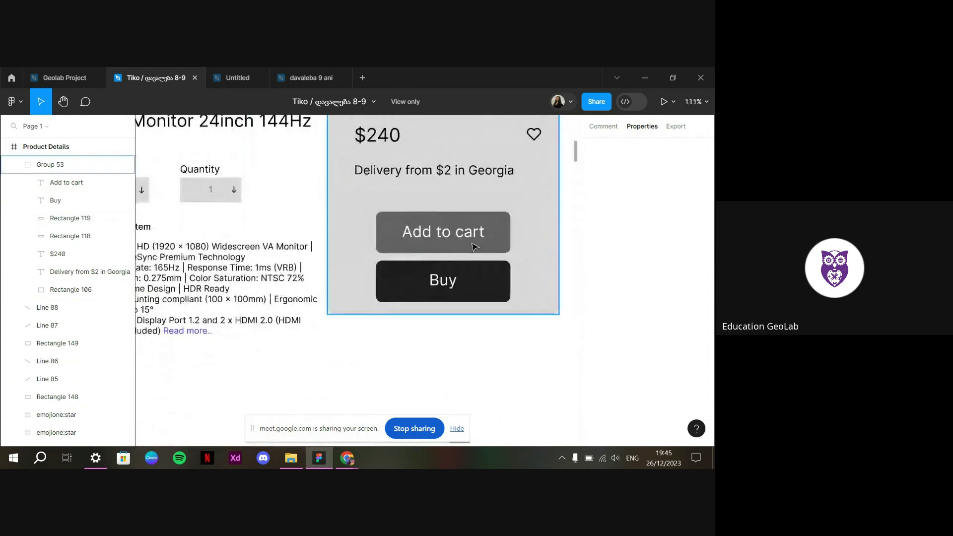
# Select the Add to cart button's background rectangle inside the price card again and examine its size and colour
pyautogui.click(472, 234)
pyautogui.click(474, 317)
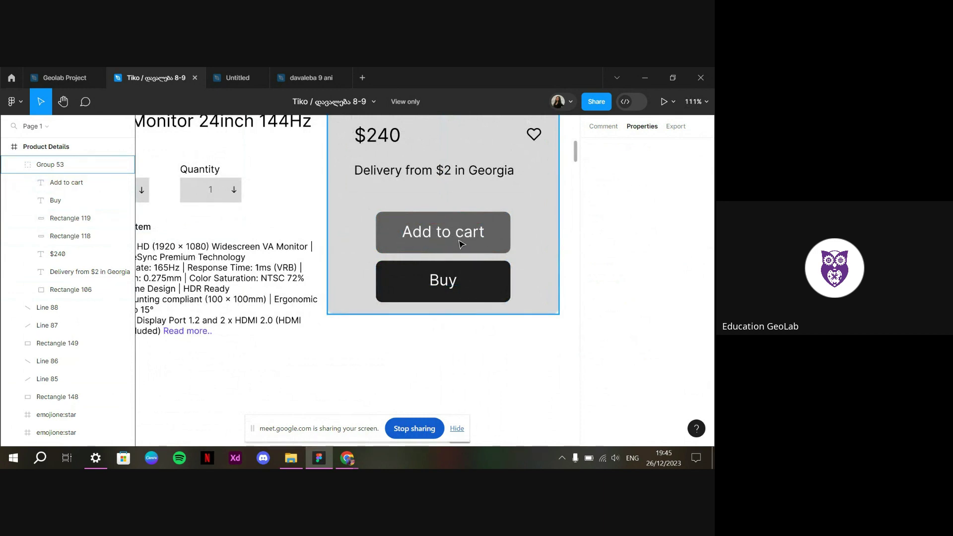
pyautogui.click(399, 227)
pyautogui.doubleClick(399, 228)
pyautogui.click(401, 223)
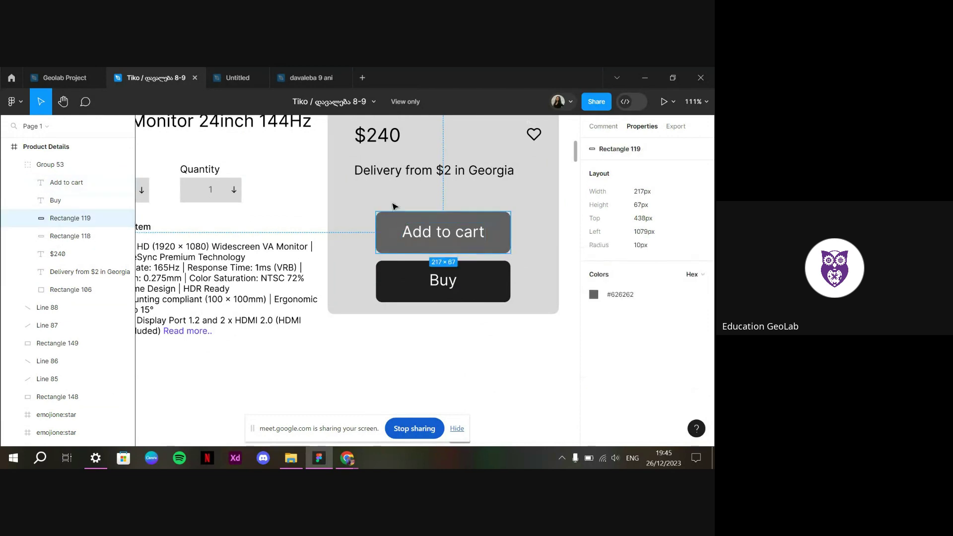
pyautogui.click(396, 206)
pyautogui.click(395, 234)
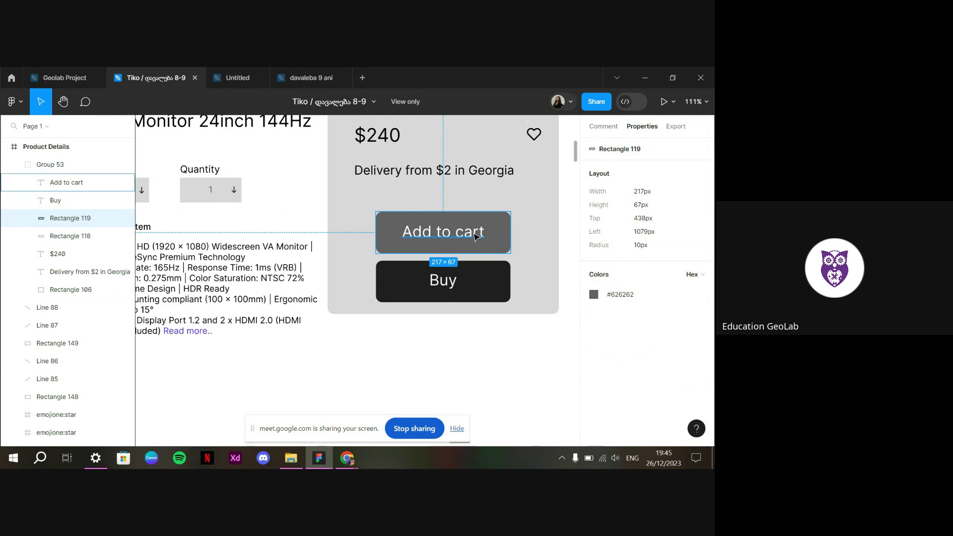
# Inspect the Buy button's label and background, compare them with the Add to cart button's background, and deselect everything
pyautogui.click(455, 276)
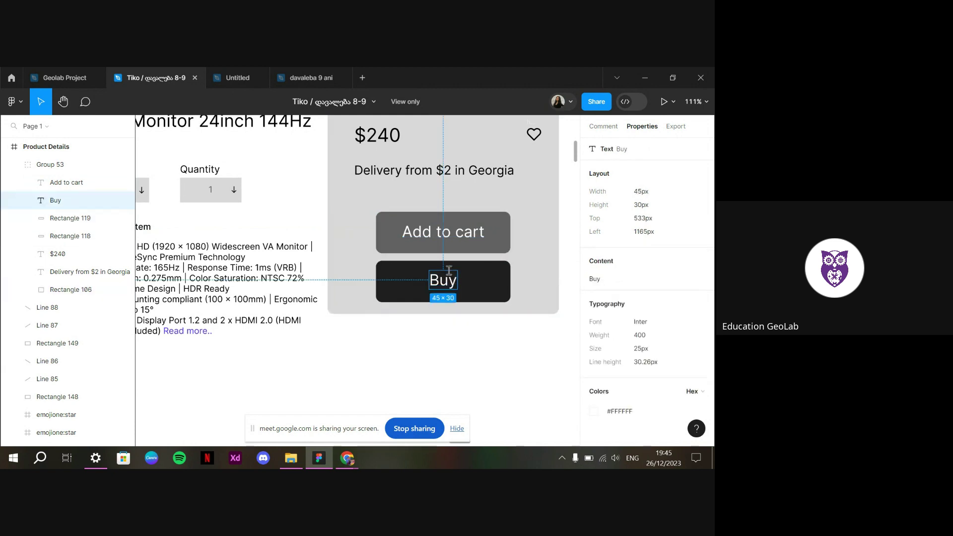
pyautogui.click(465, 275)
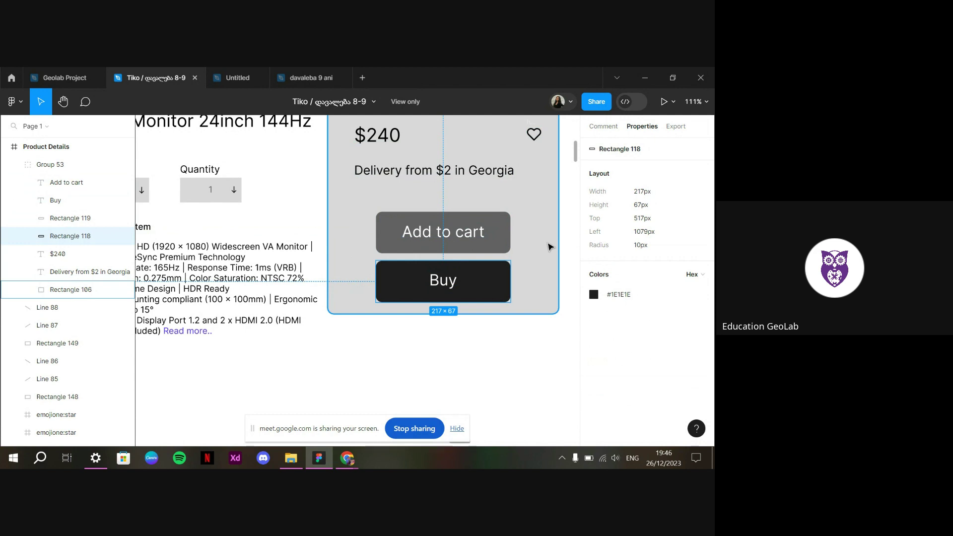
pyautogui.click(506, 242)
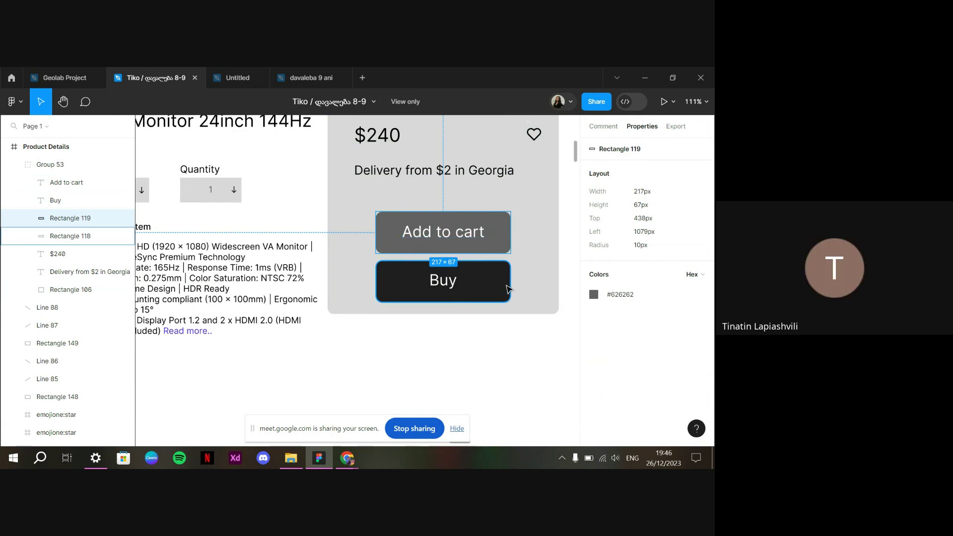
pyautogui.click(541, 336)
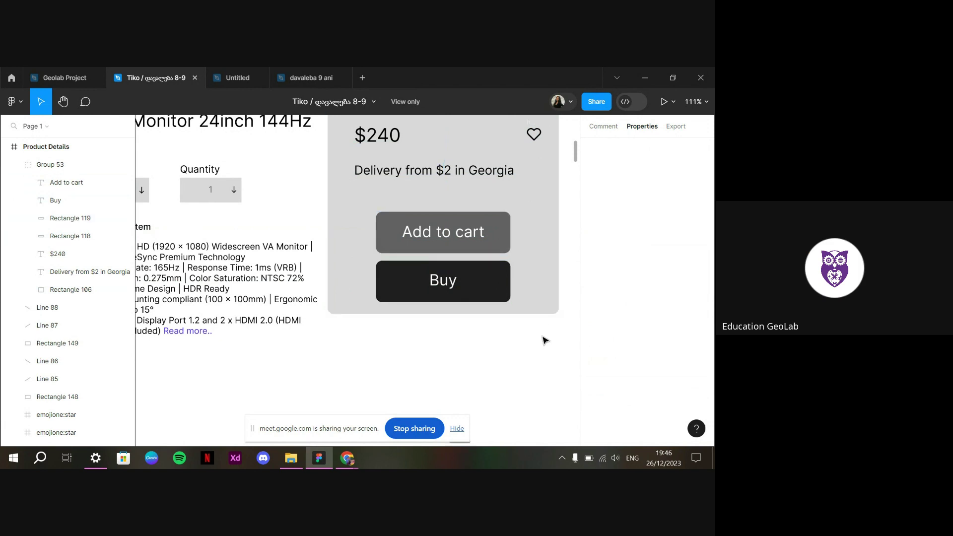
# Examine the Product Details frame's product description, product details, Similar Products and Reviews sections
pyautogui.scroll(-5, 545, 340)
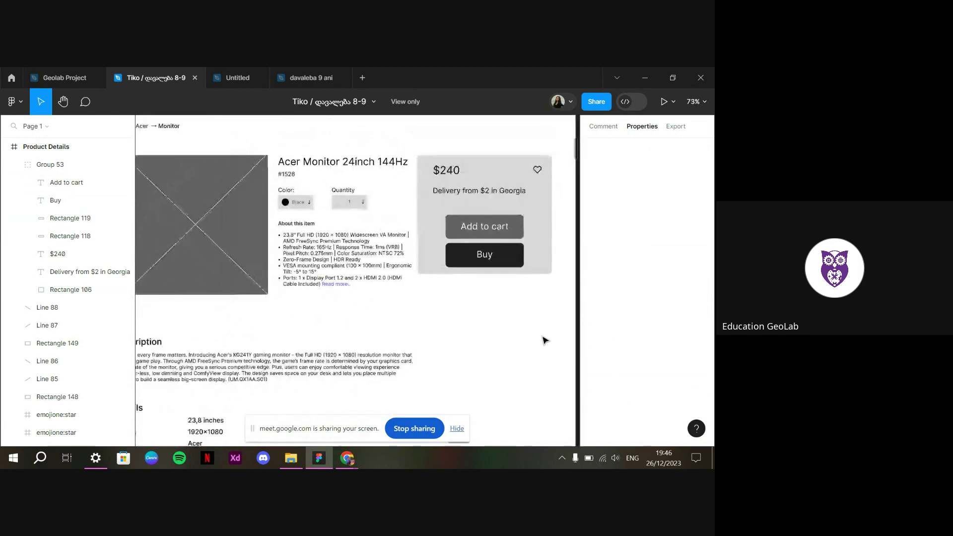
pyautogui.scroll(-2, 545, 340)
pyautogui.scroll(-5, 545, 340)
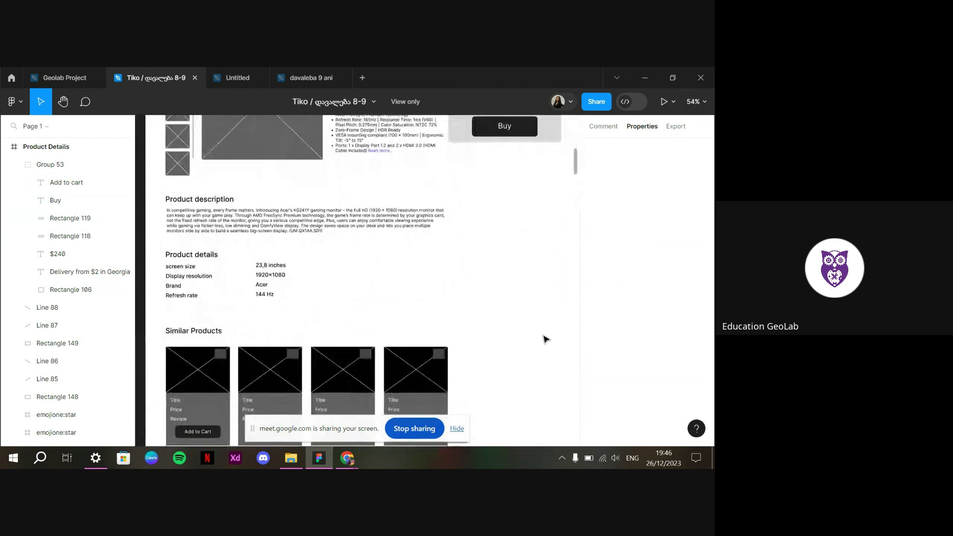
pyautogui.scroll(-1, 545, 340)
pyautogui.scroll(-6, 545, 339)
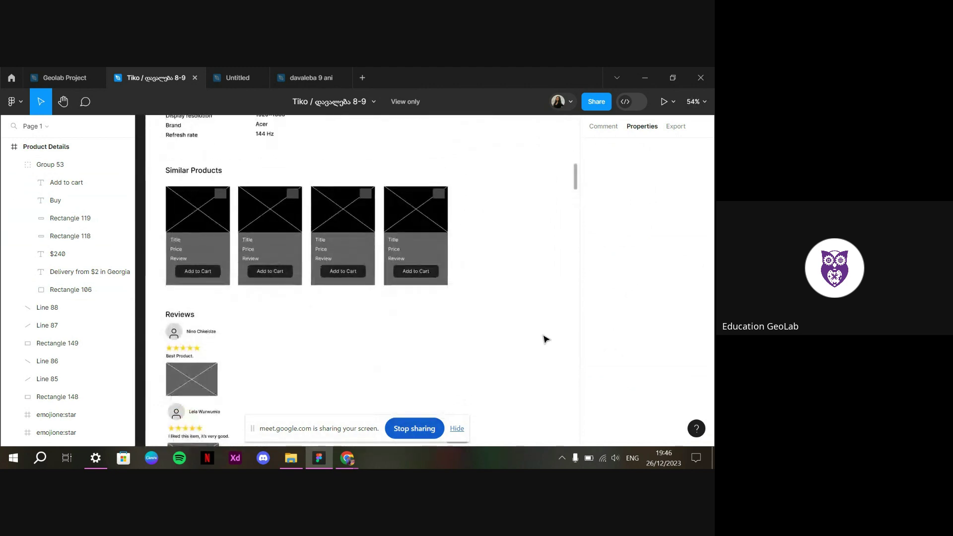
pyautogui.scroll(-5, 545, 340)
# Compare the Similar Products cards with the Reviews entries and recheck the whole Product Details page from header to footer
pyautogui.scroll(5, 545, 339)
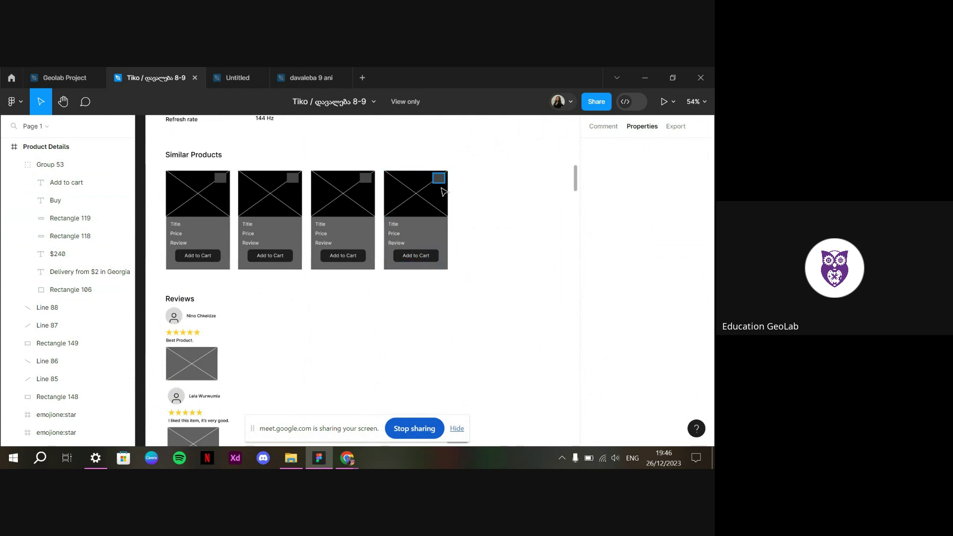
pyautogui.scroll(-3, 389, 307)
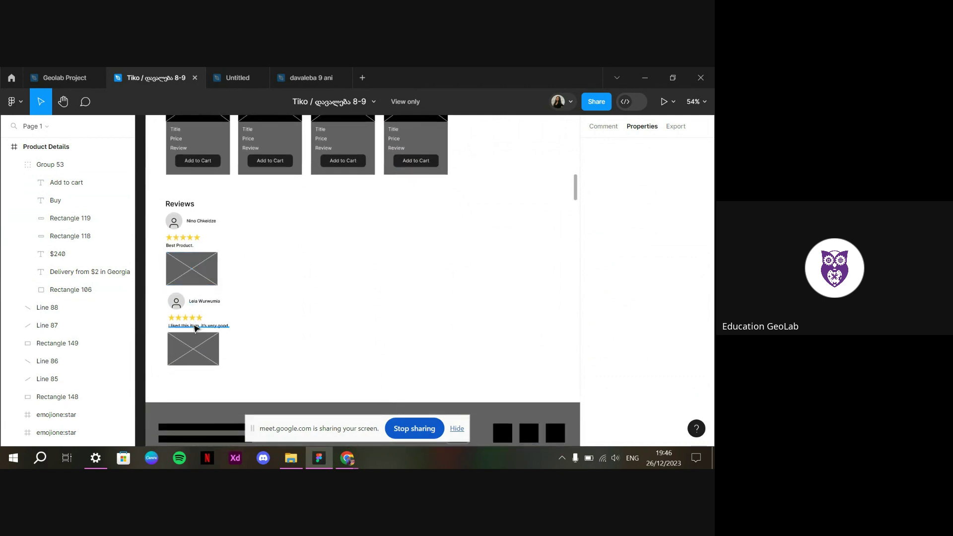
pyautogui.scroll(3, 326, 222)
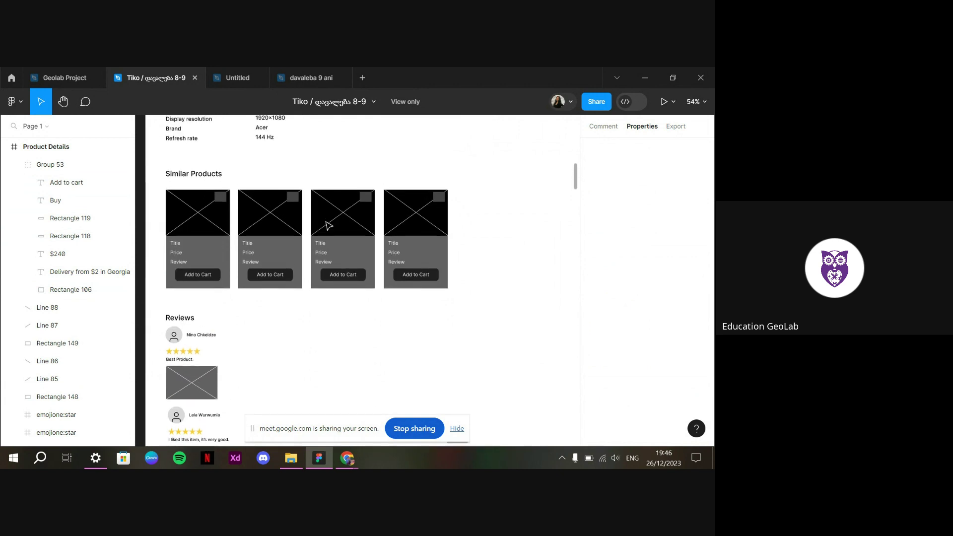
pyautogui.scroll(-5, 327, 226)
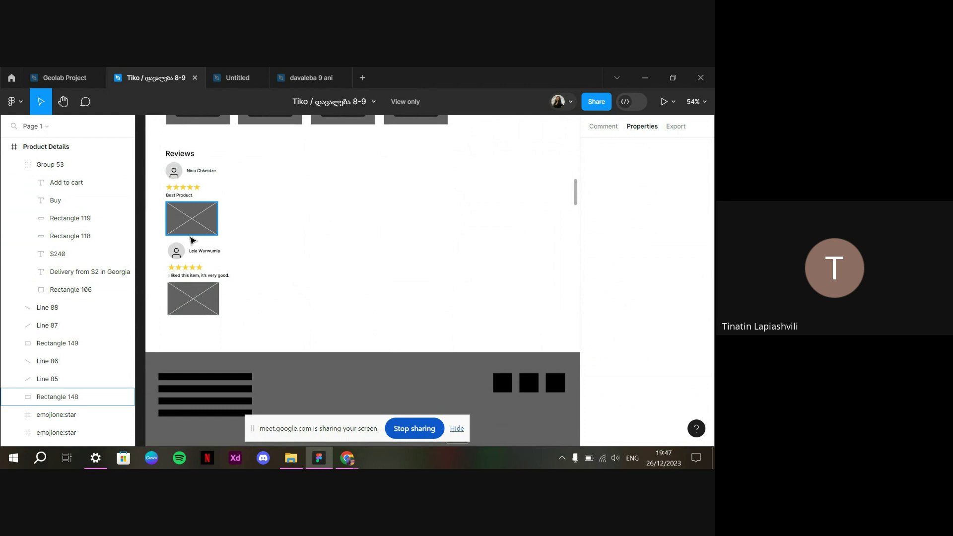
pyautogui.scroll(10, 193, 240)
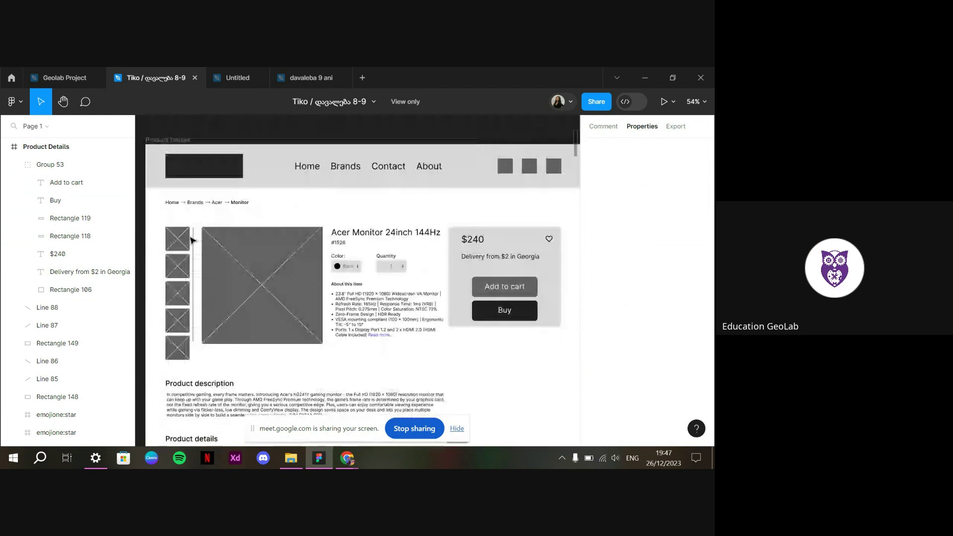
pyautogui.scroll(-5, 191, 241)
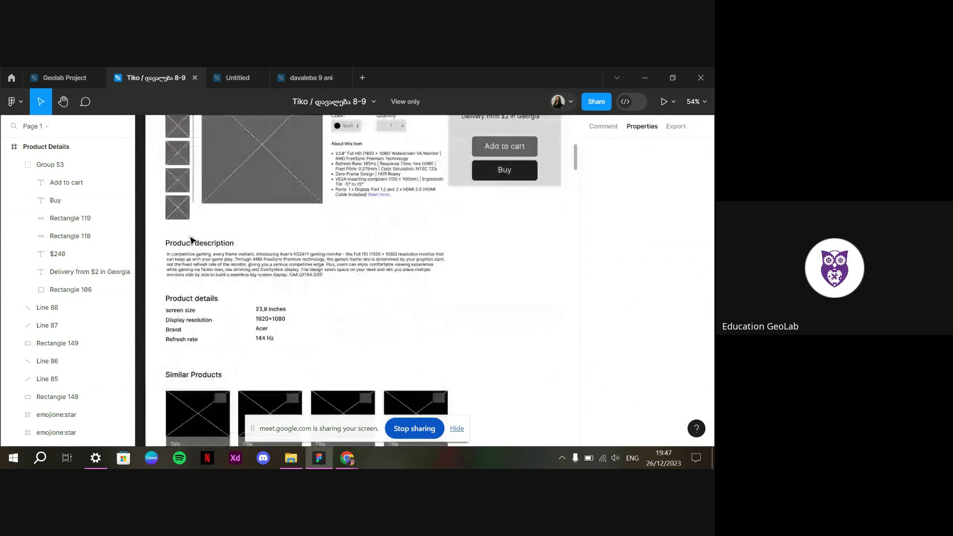
pyautogui.scroll(-10, 215, 321)
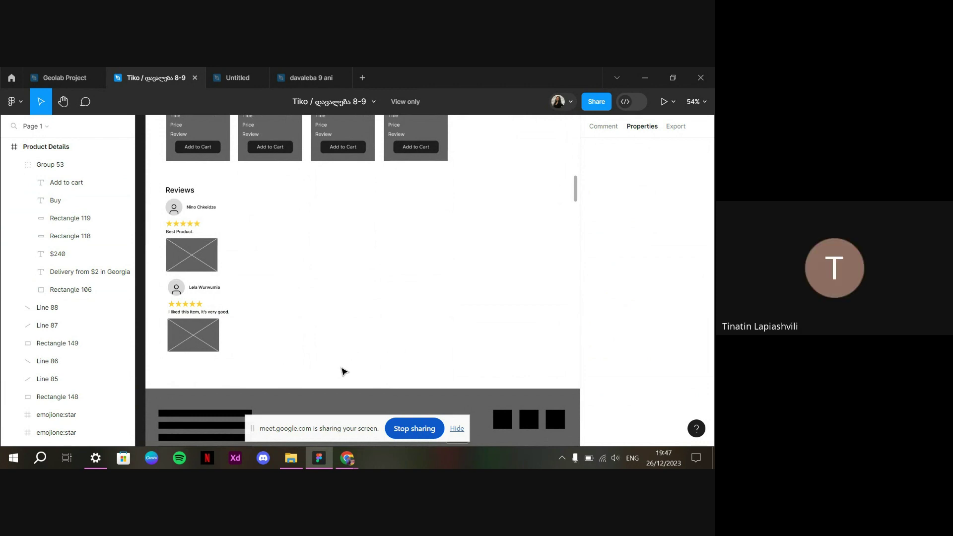
# Examine the Product Details frame's Similar Products cards, Reviews entries and the space above the footer
pyautogui.scroll(-2, 343, 372)
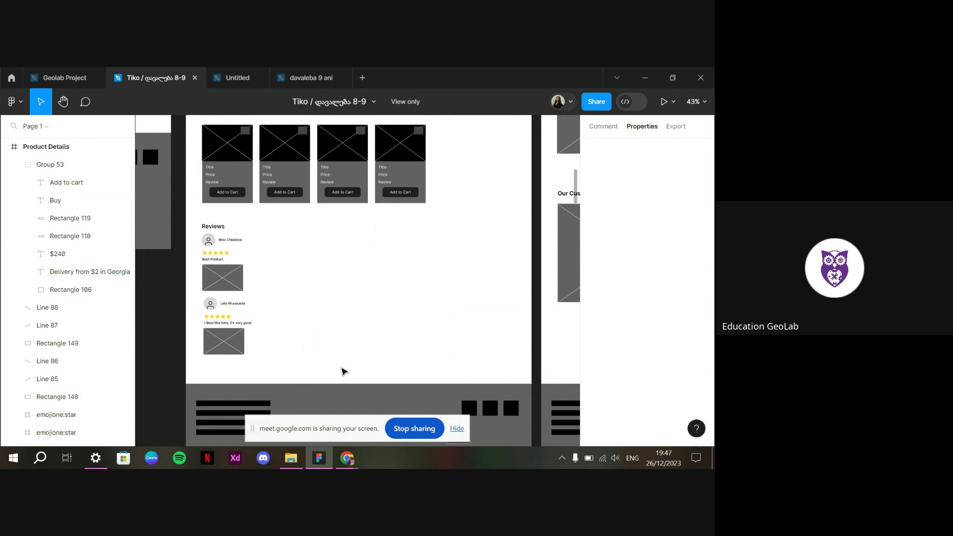
pyautogui.scroll(-2, 344, 371)
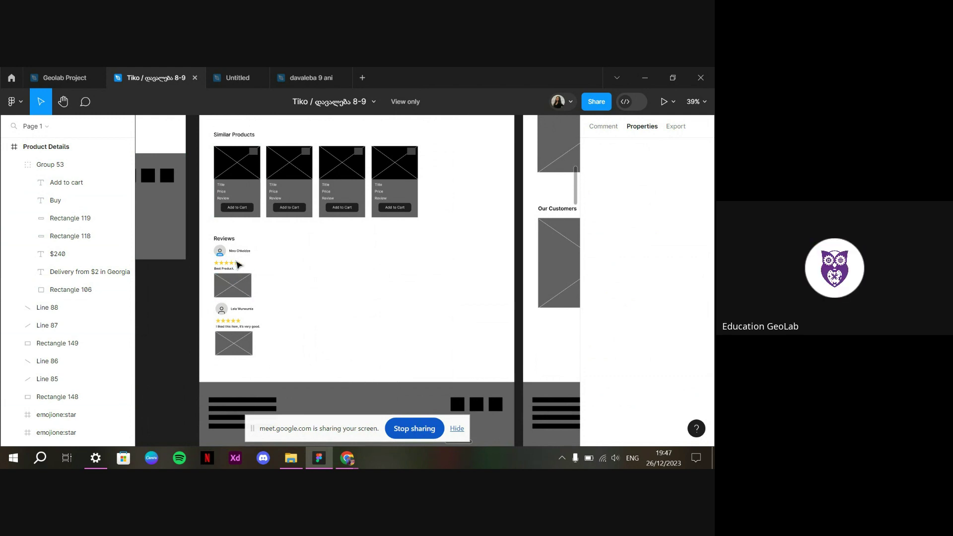
pyautogui.hscroll(3, 330, 300)
pyautogui.scroll(1, 330, 301)
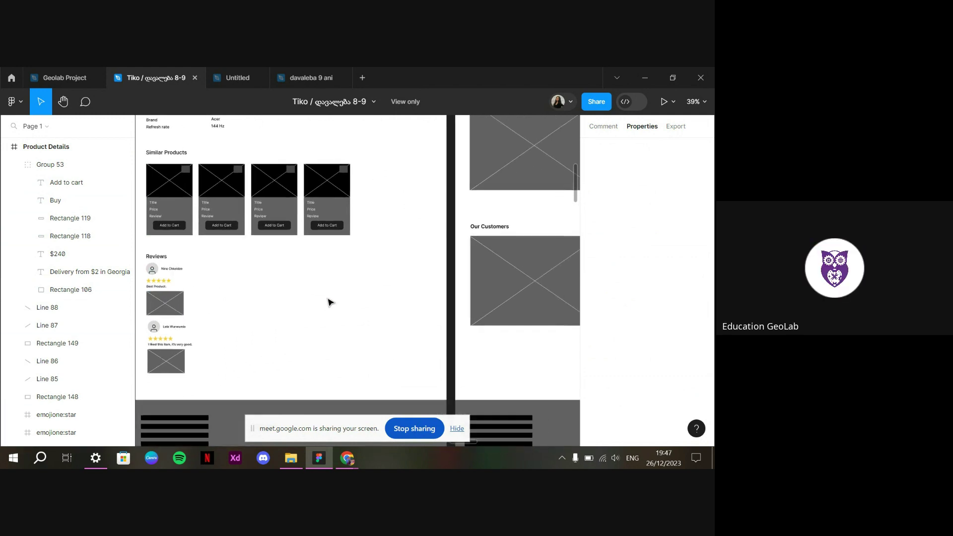
pyautogui.scroll(1, 330, 302)
# Examine the About Us frame's Who we are, What we do and Our Customers sections down to the footer
pyautogui.scroll(-5, 330, 301)
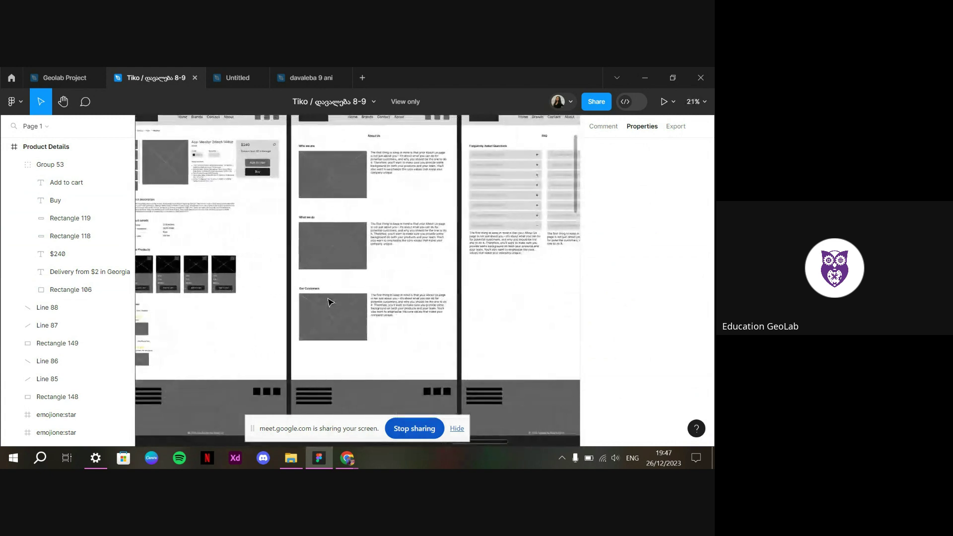
pyautogui.scroll(3, 330, 302)
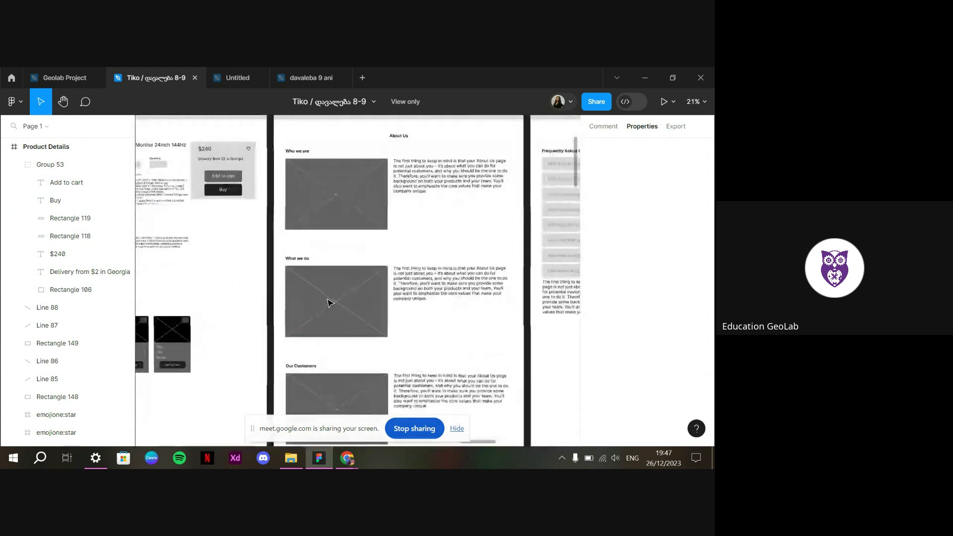
pyautogui.scroll(1, 330, 302)
pyautogui.hscroll(1, 330, 302)
pyautogui.scroll(-8, 329, 302)
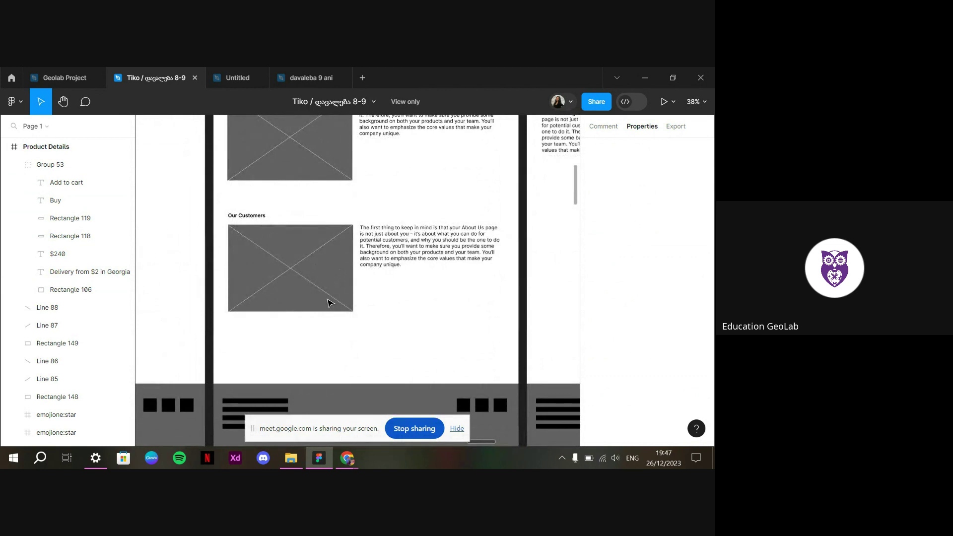
# Examine the FAQ frame's two columns of questions, their expanded answers and the page from header to footer
pyautogui.hscroll(5, 328, 303)
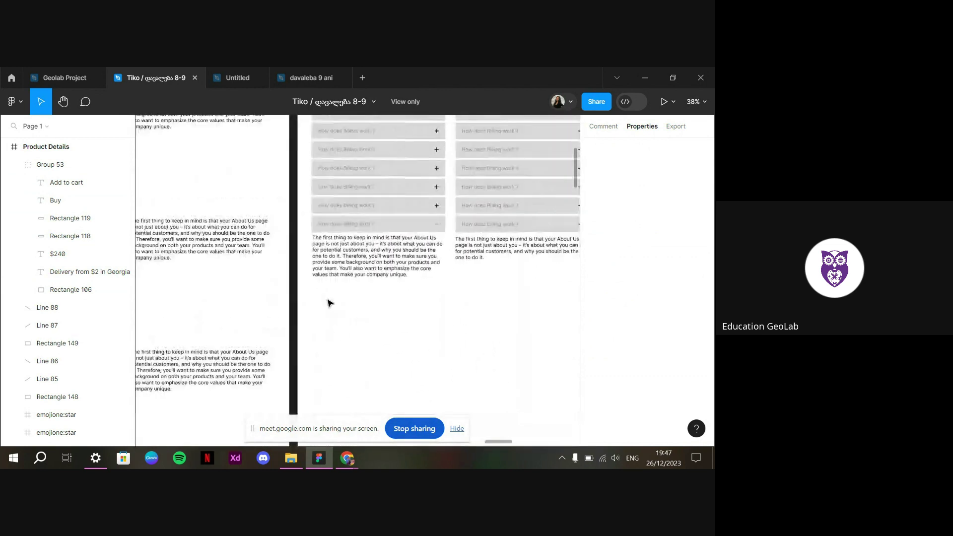
pyautogui.scroll(3, 328, 303)
pyautogui.hscroll(1, 328, 302)
pyautogui.scroll(-4, 328, 302)
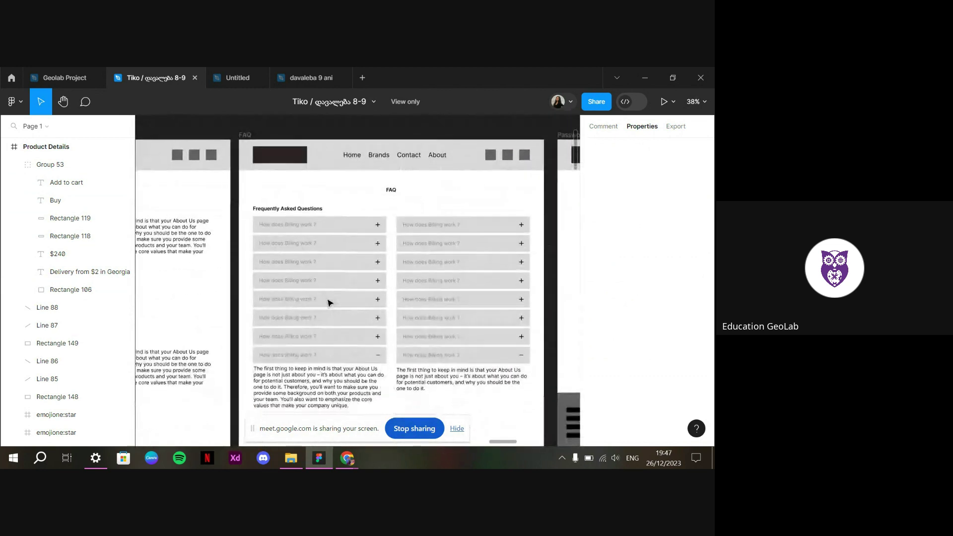
pyautogui.scroll(2, 323, 279)
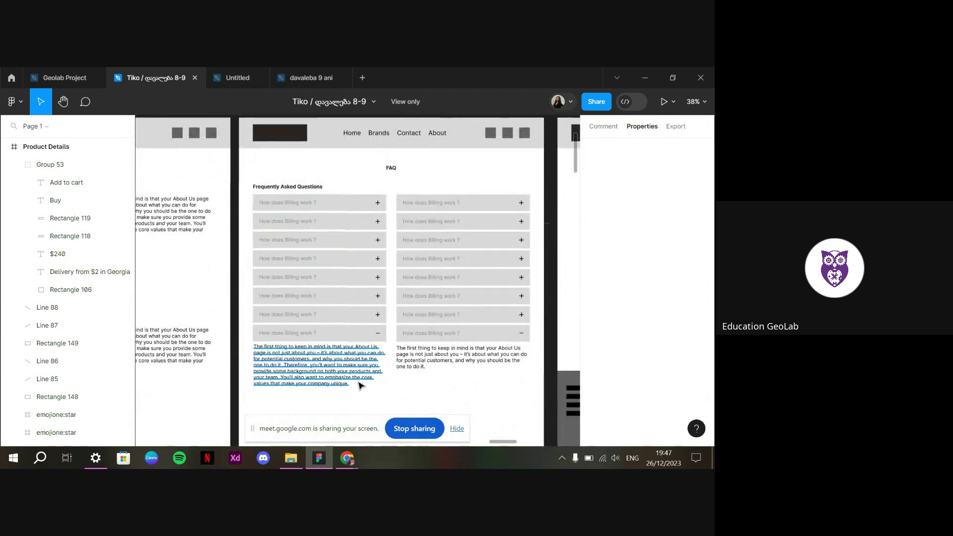
pyautogui.scroll(-1, 361, 386)
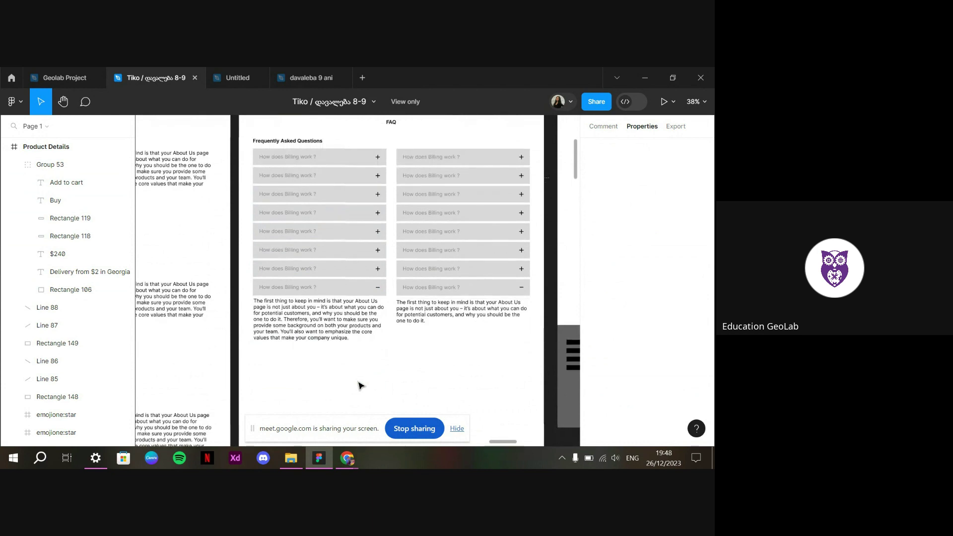
pyautogui.keyDown('ctrl'); pyautogui.scroll(-2, 361, 386); pyautogui.keyUp('ctrl')
pyautogui.scroll(-4, 361, 386)
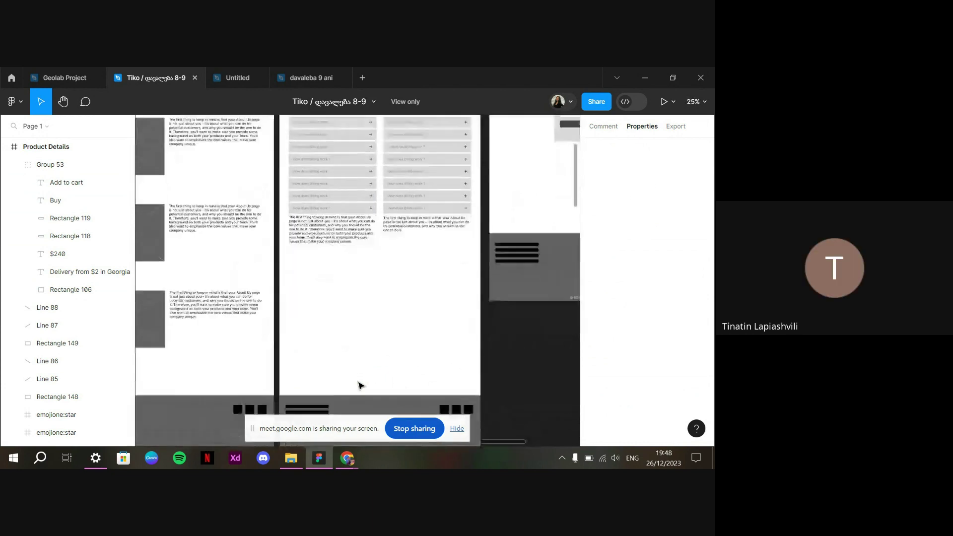
pyautogui.scroll(5, 361, 386)
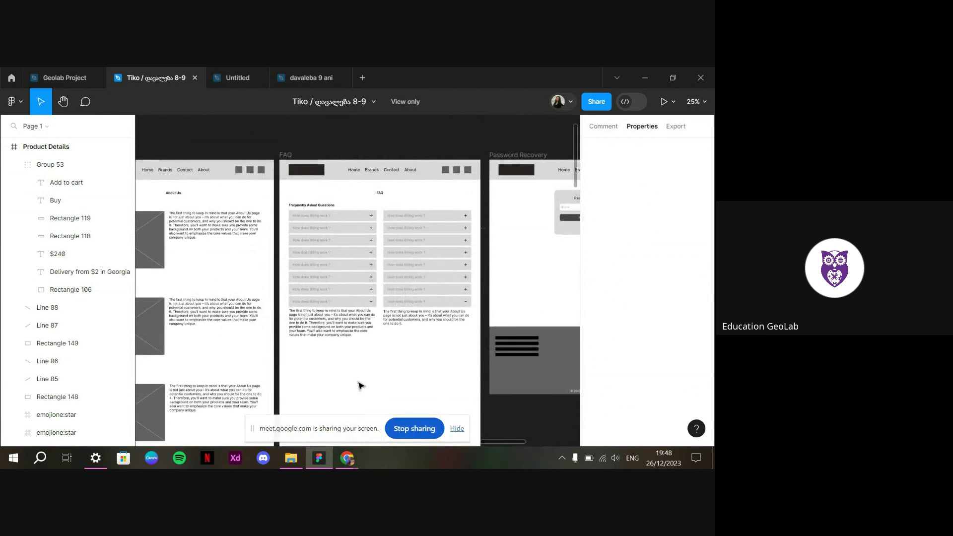
# Examine both Password Recovery frames, comparing the recovery link form with the new password form
pyautogui.hscroll(5, 439, 352)
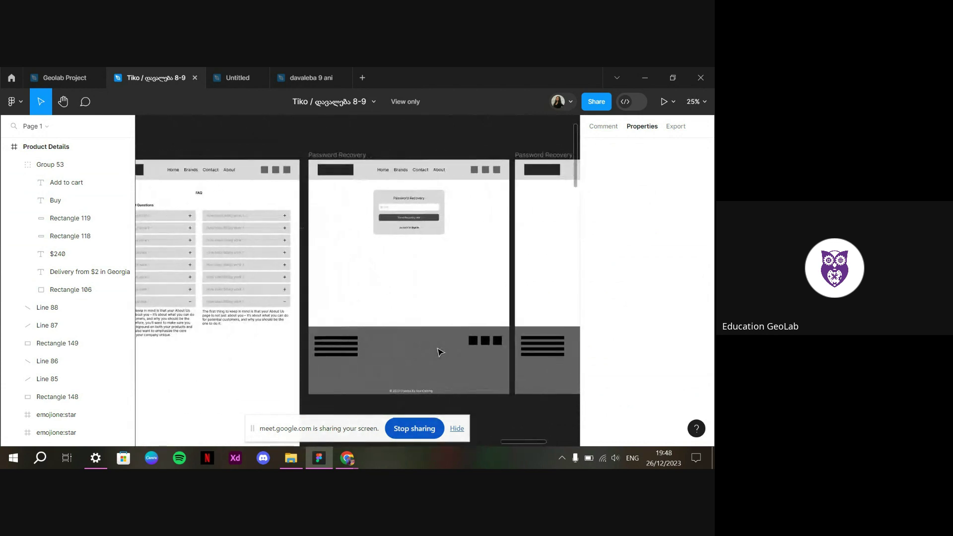
pyautogui.scroll(1, 439, 352)
pyautogui.keyDown('ctrl'); pyautogui.scroll(3, 439, 352); pyautogui.keyUp('ctrl')
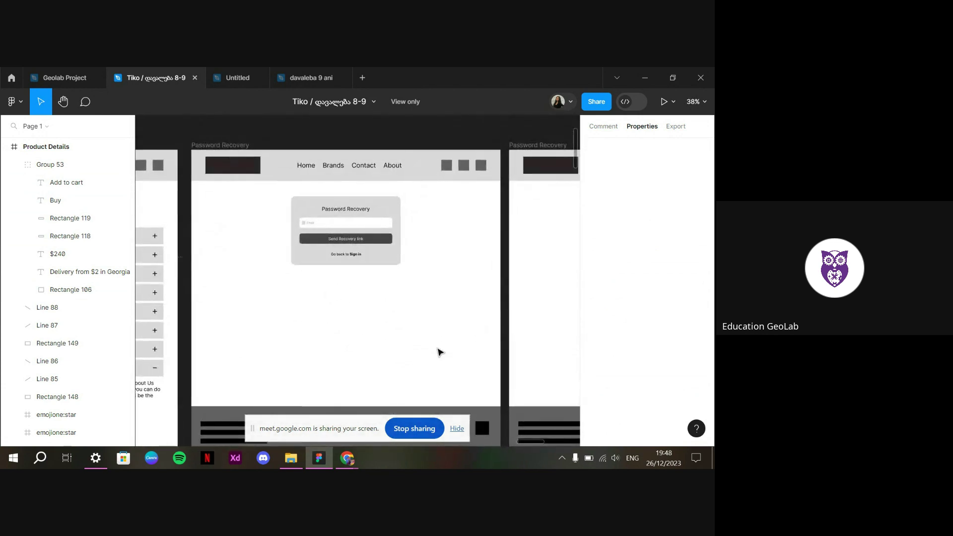
pyautogui.hscroll(10, 439, 352)
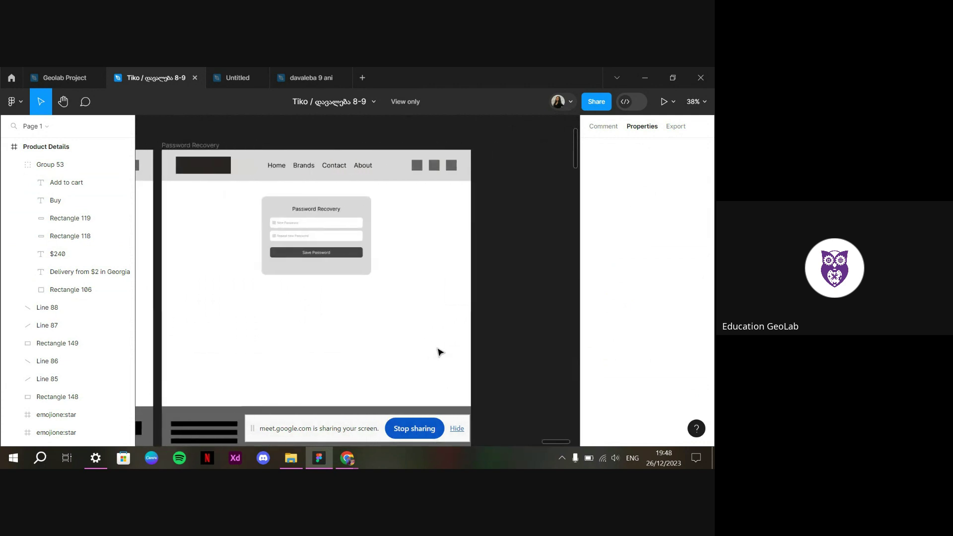
pyautogui.hscroll(-4, 439, 352)
# Survey all the wireframe rows together, from the chat and homepage frames to the password recovery frames
pyautogui.keyDown('ctrl'); pyautogui.scroll(-8, 439, 352); pyautogui.keyUp('ctrl')
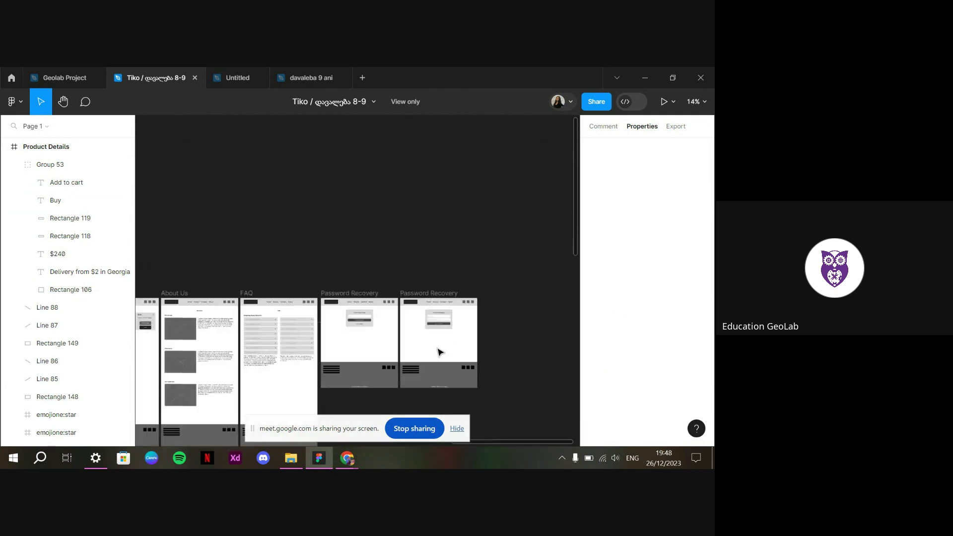
pyautogui.keyDown('ctrl'); pyautogui.scroll(-5, 439, 352); pyautogui.keyUp('ctrl')
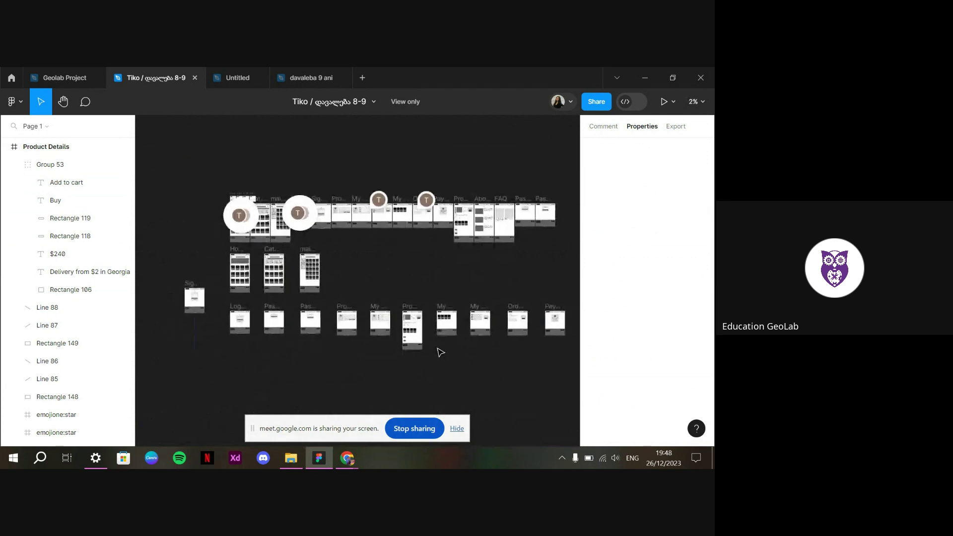
pyautogui.keyDown('ctrl'); pyautogui.scroll(-3, 439, 352); pyautogui.keyUp('ctrl')
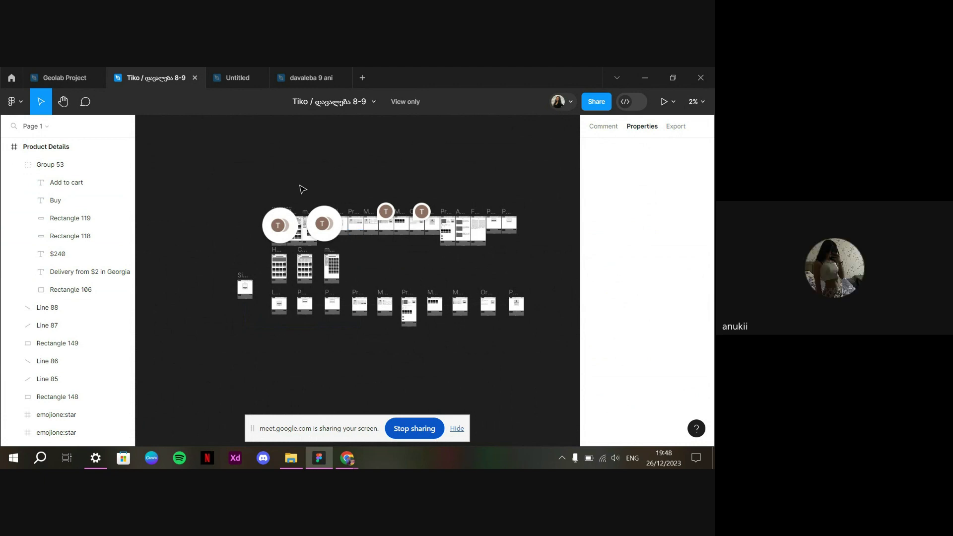
pyautogui.scroll(3, 327, 229)
pyautogui.scroll(3, 327, 229)
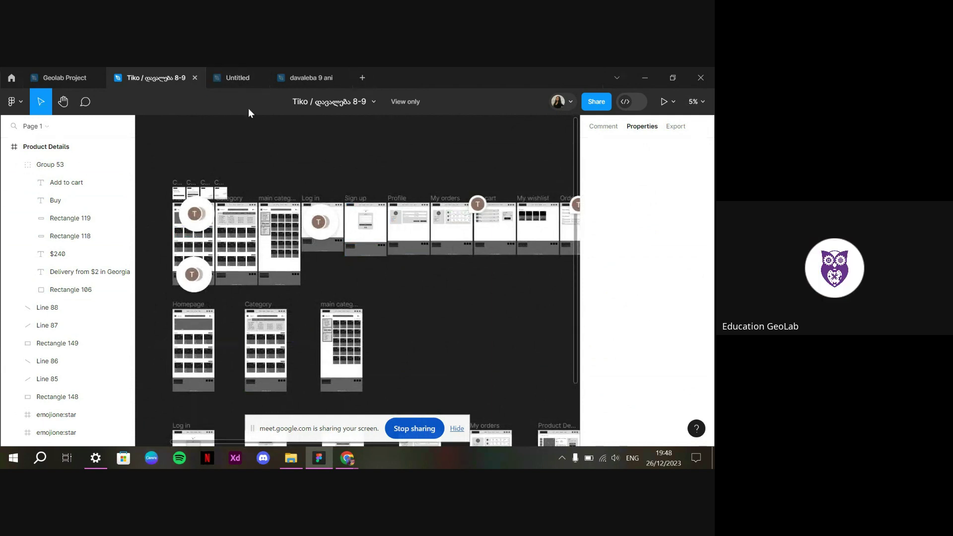
# Close the reviewed gaming store file and bring the Untitled file's wireframes into view
pyautogui.click(195, 78)
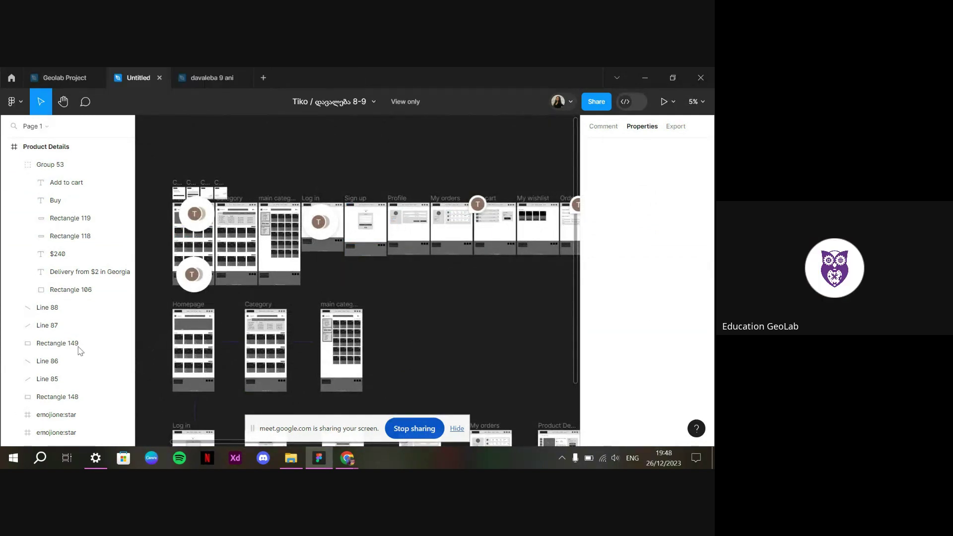
pyautogui.scroll(-1, 293, 298)
pyautogui.scroll(3, 263, 357)
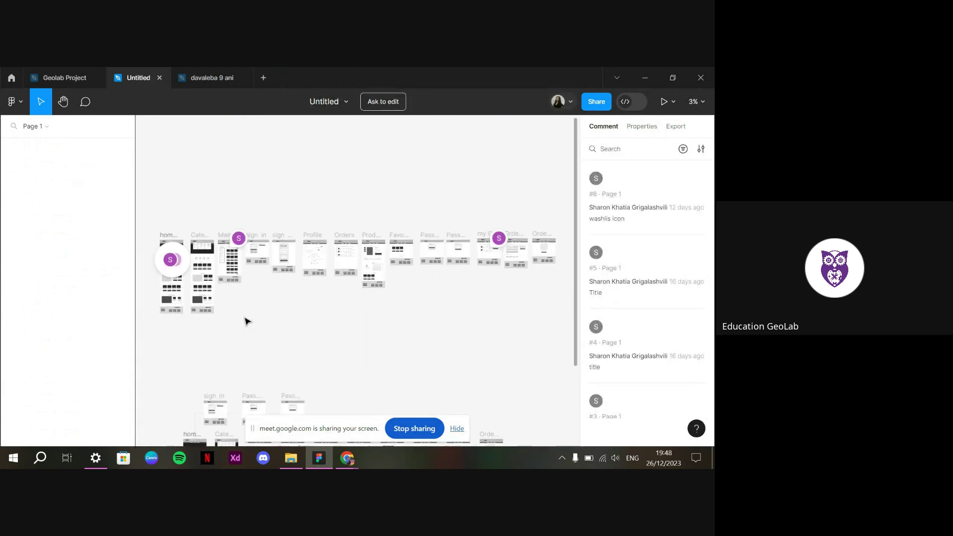
pyautogui.scroll(3, 164, 226)
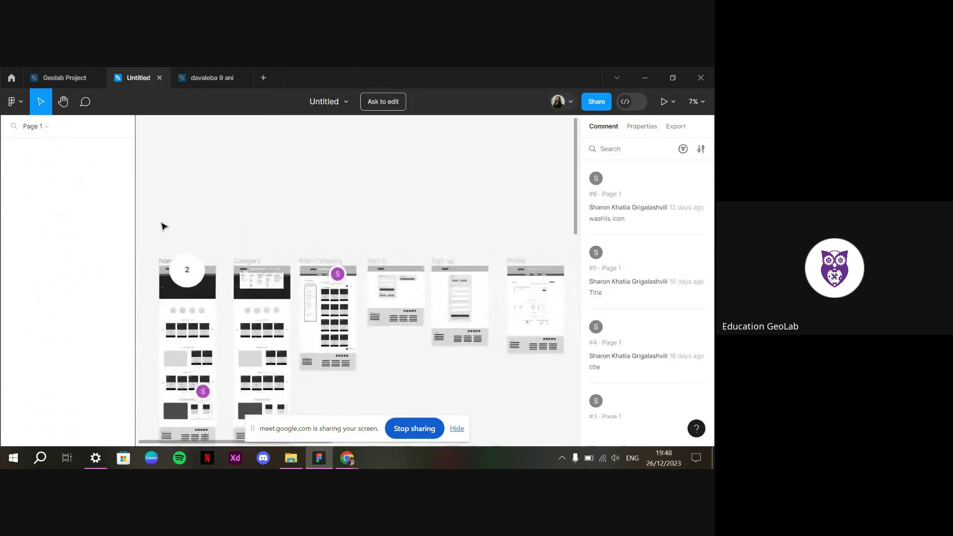
# Look over the Untitled file's homepage, Category and Main Category frames in the upper row
pyautogui.scroll(-5, 164, 226)
pyautogui.hscroll(-2, 164, 226)
pyautogui.scroll(3, 164, 227)
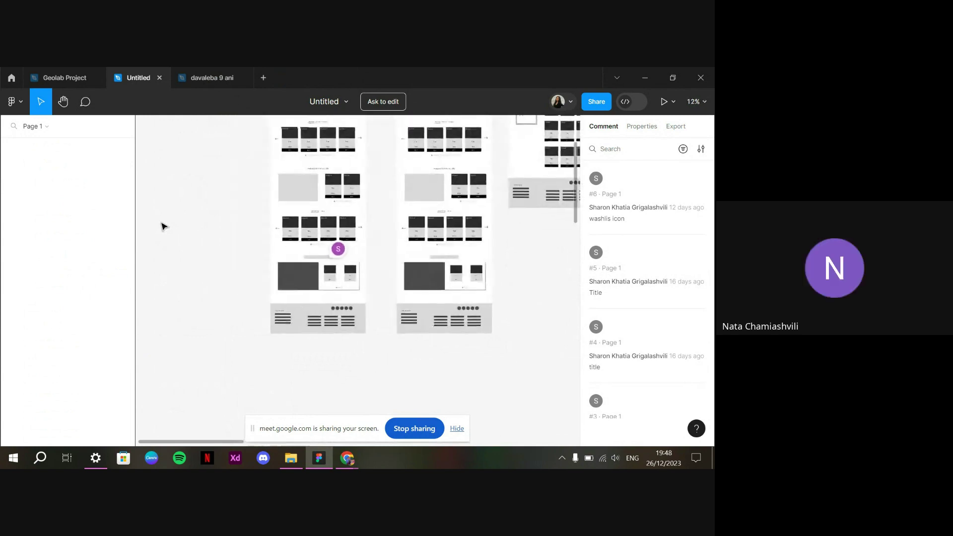
pyautogui.scroll(2, 164, 227)
pyautogui.hscroll(2, 164, 226)
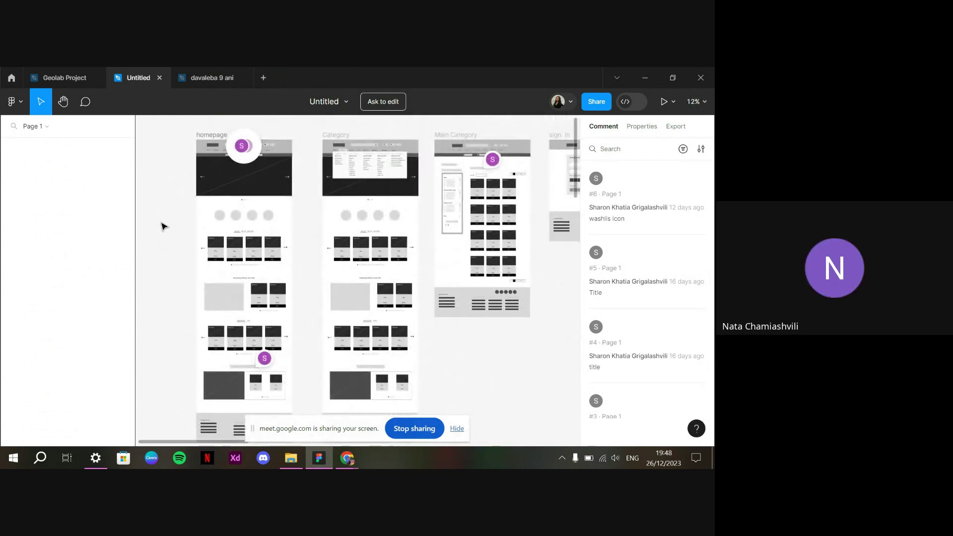
pyautogui.scroll(2, 164, 226)
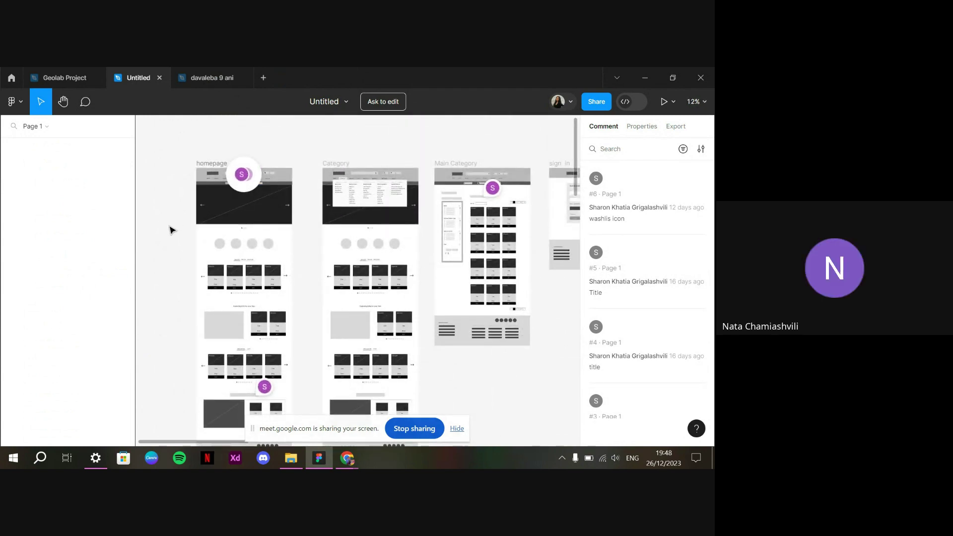
# Locate the connected user flow copy of the homepage and examine its header and banner up close
pyautogui.scroll(-3, 180, 281)
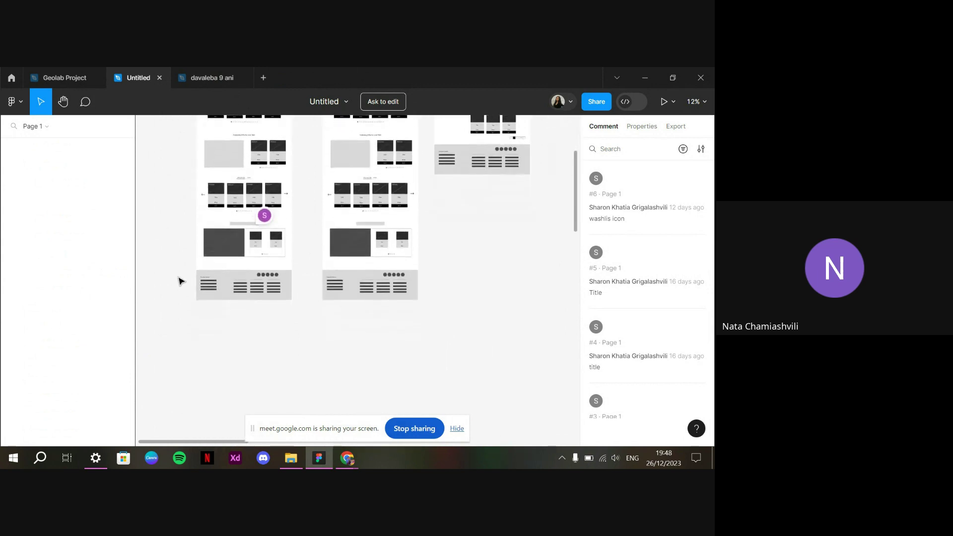
pyautogui.hscroll(-3, 181, 281)
pyautogui.scroll(-5, 181, 282)
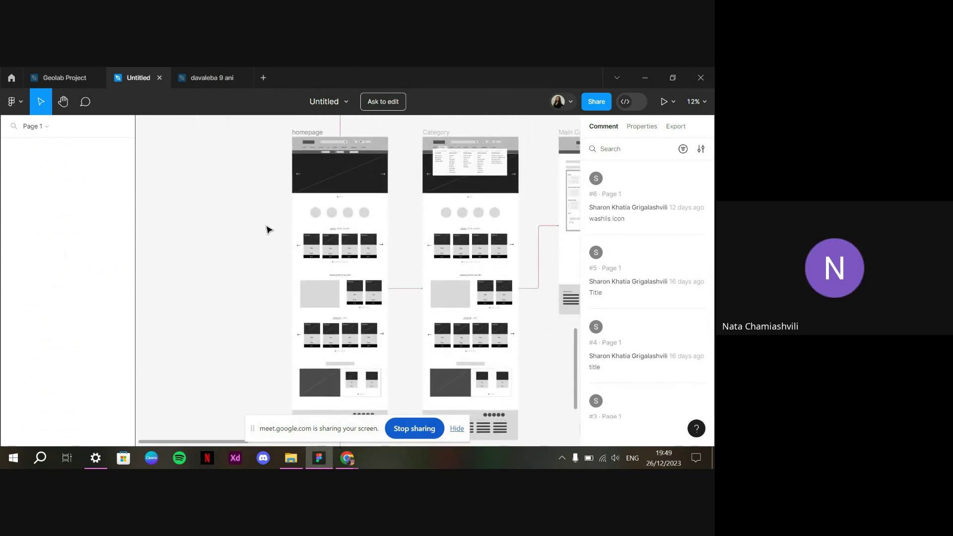
pyautogui.scroll(3, 293, 208)
pyautogui.scroll(4, 293, 207)
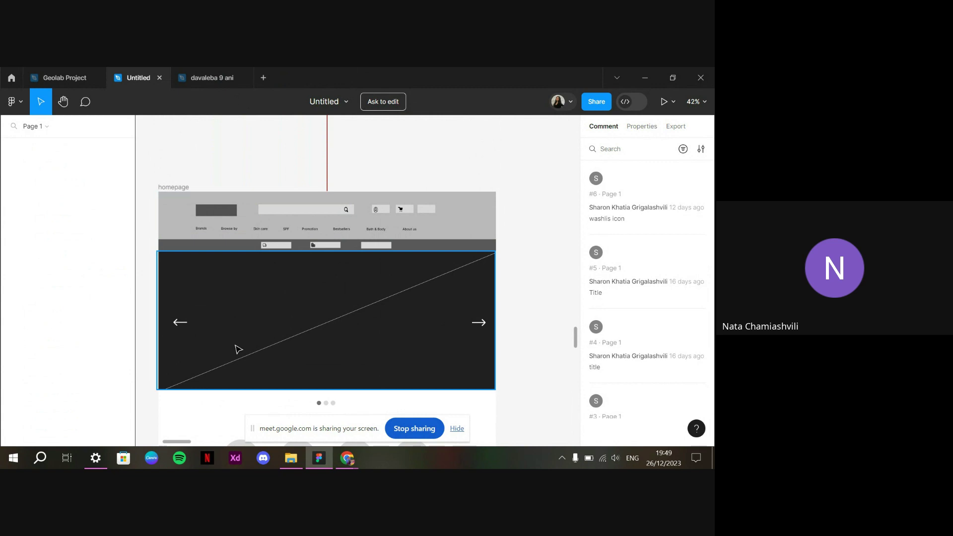
# Compare the flow homepage's header, banner and category circles with the adjacent Category frame and its open Browse by menu
pyautogui.scroll(-2, 238, 350)
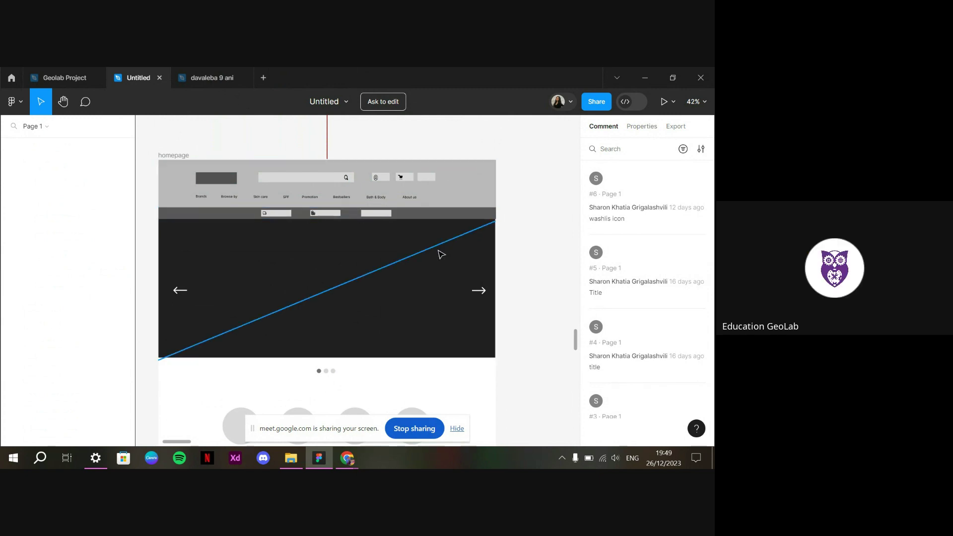
pyautogui.hscroll(3, 485, 196)
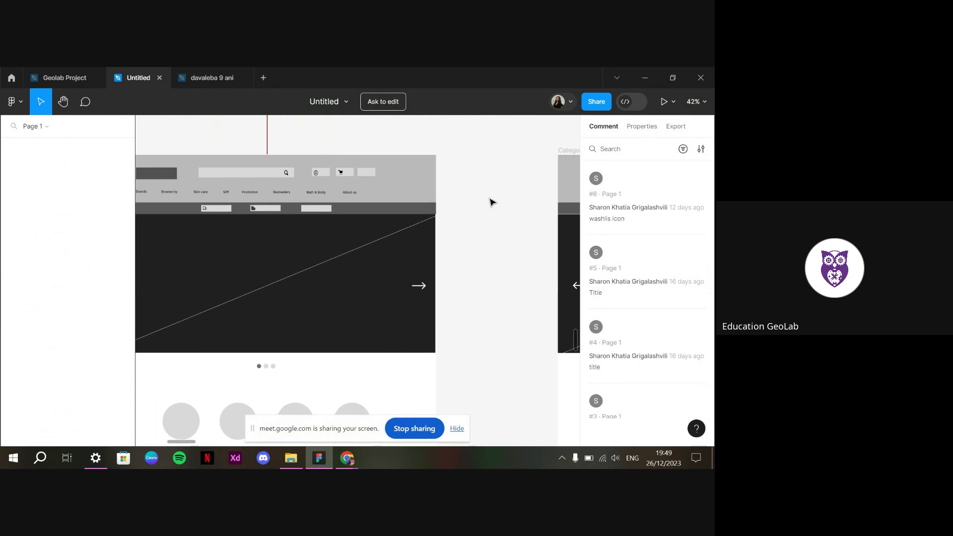
pyautogui.scroll(-3, 492, 202)
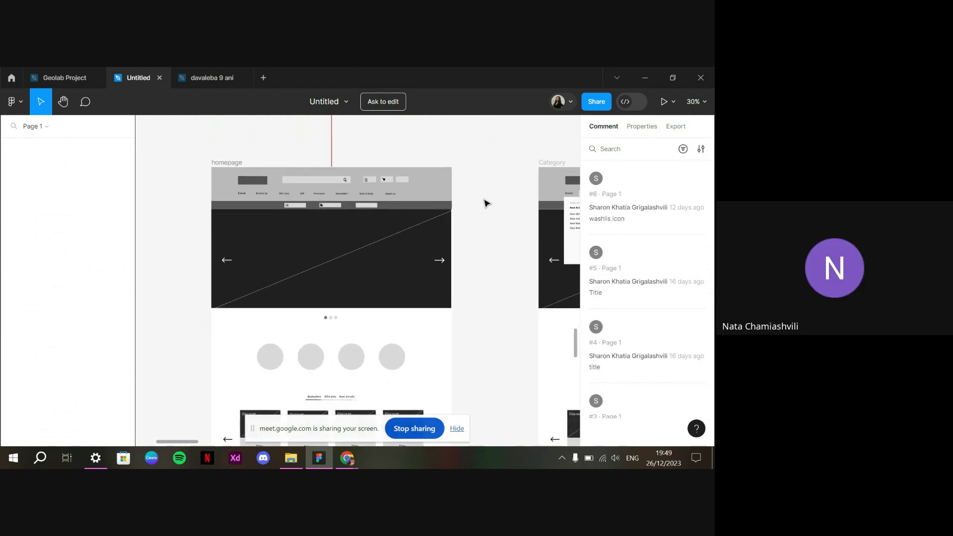
pyautogui.hscroll(5, 487, 201)
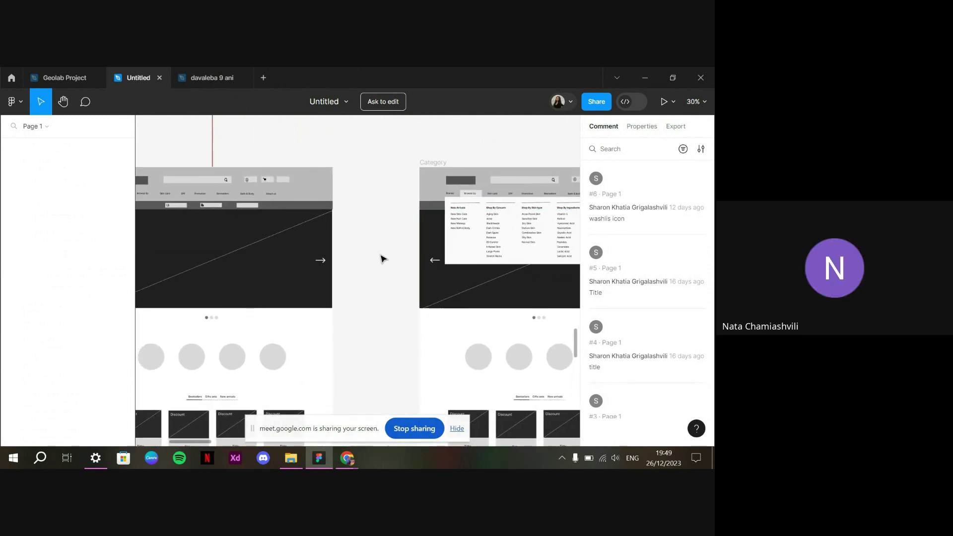
pyautogui.hscroll(-4, 384, 258)
# Inspect the size and colour of the homepage header's logo placeholder and its last small rectangle, and deselect everything
pyautogui.click(230, 180)
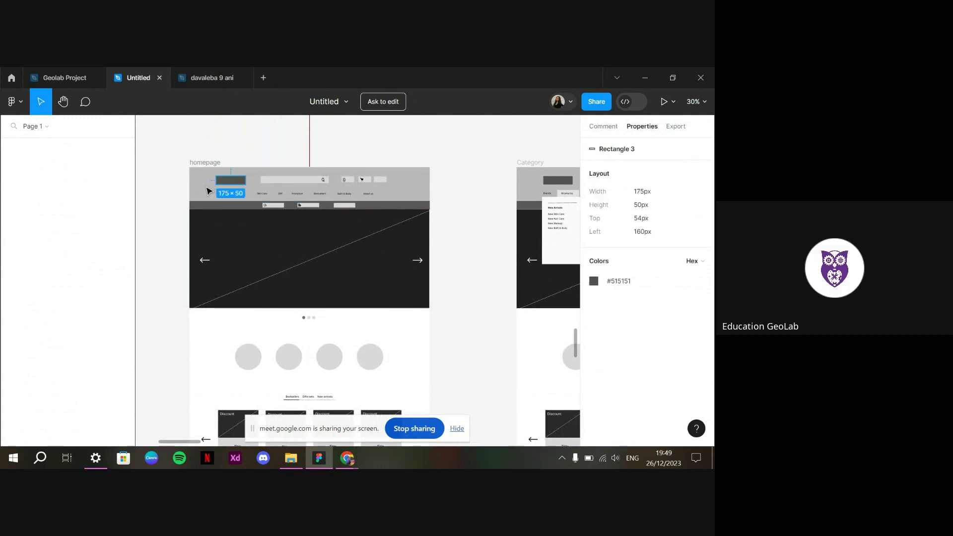
pyautogui.click(54, 266)
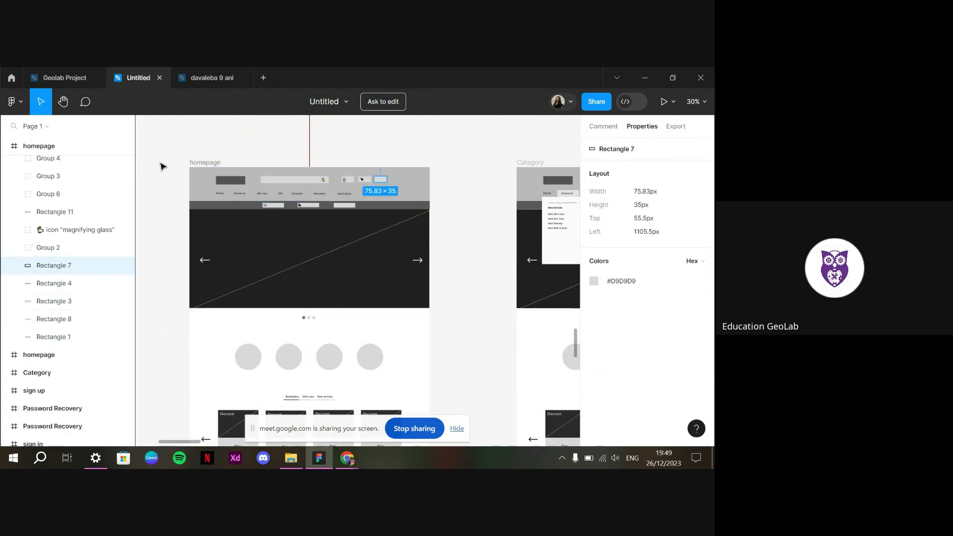
pyautogui.click(435, 250)
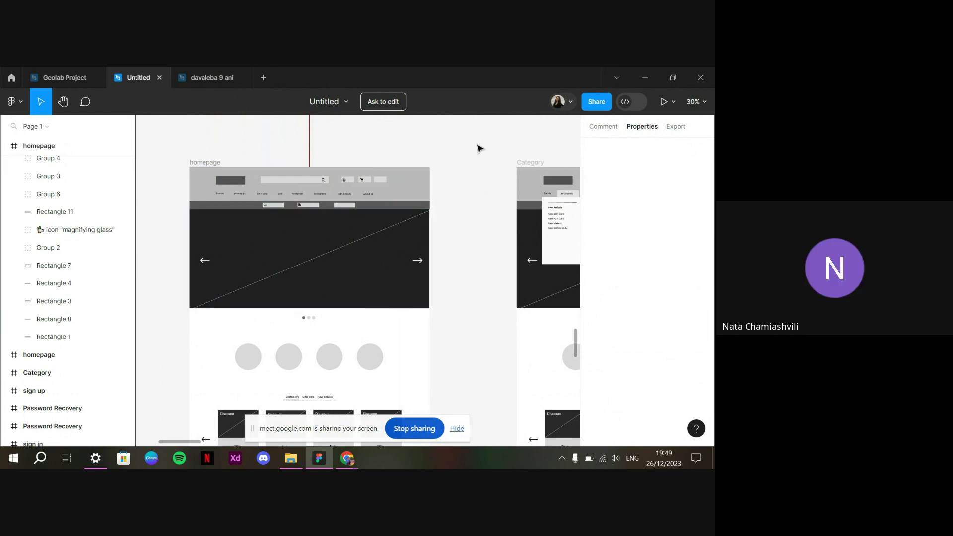
# Select the homepage header's logo placeholder, search bar, magnifying glass, icon group and last rectangle together, check their spacing to the frame edges, and deselect them
pyautogui.scroll(-5, 477, 192)
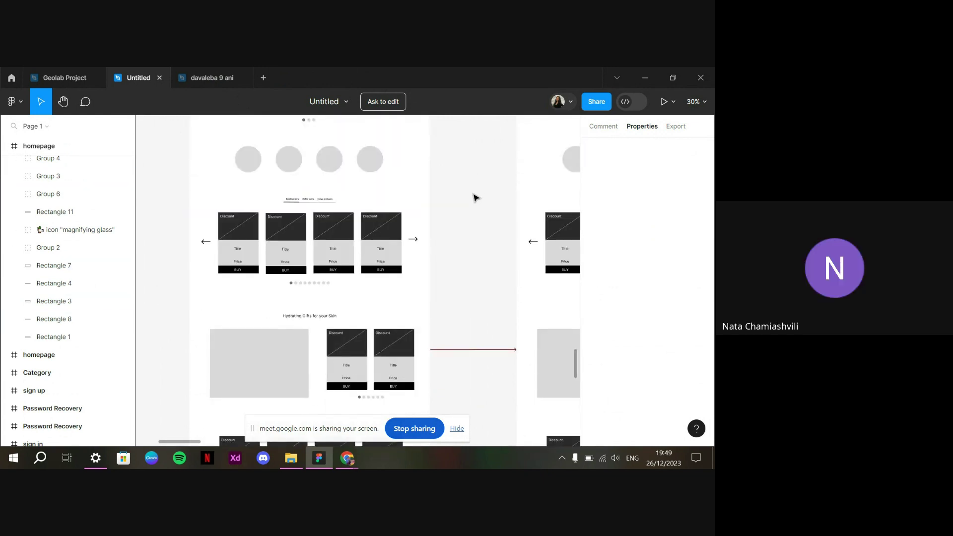
pyautogui.scroll(5, 476, 198)
pyautogui.click(384, 183)
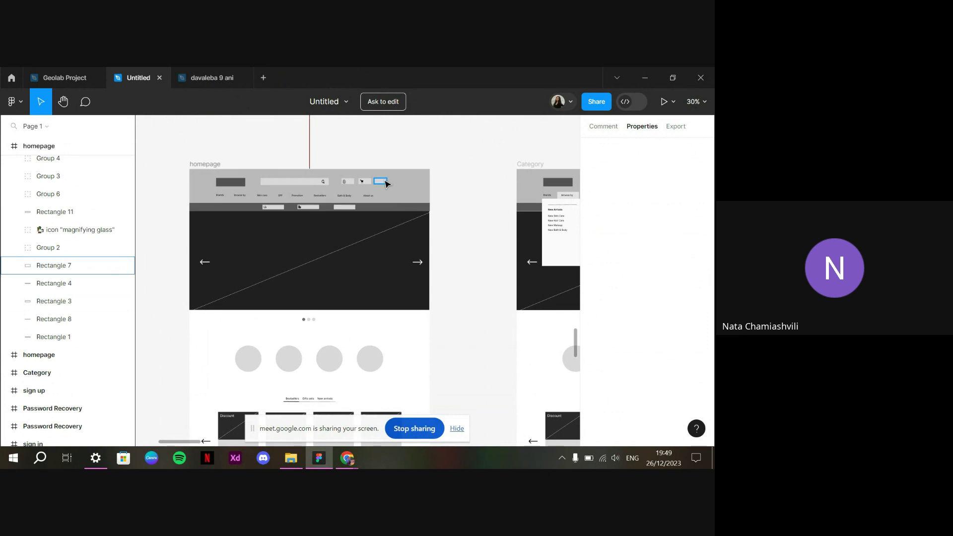
pyautogui.click(358, 183)
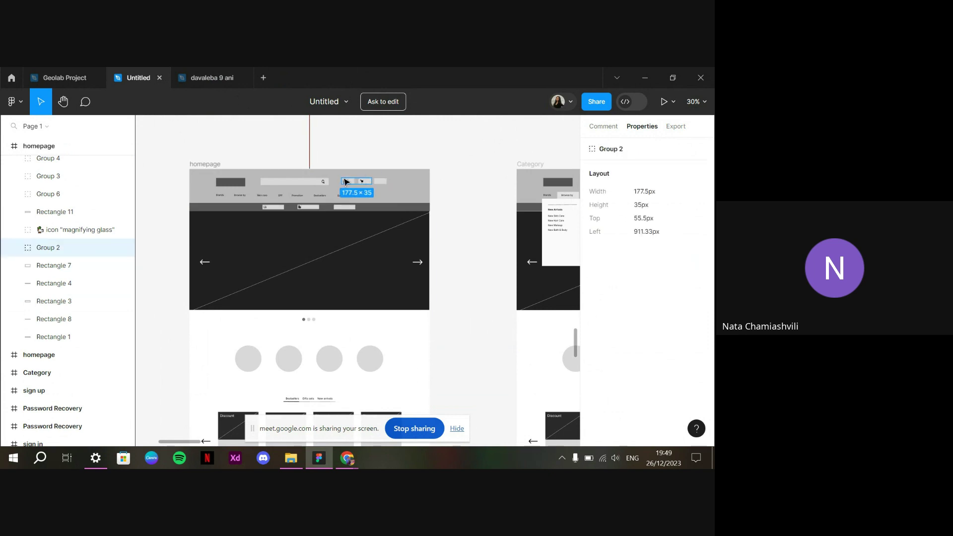
pyautogui.keyDown('shift'); pyautogui.click(330, 185); pyautogui.keyUp('shift')
pyautogui.keyDown('shift'); pyautogui.click(328, 186); pyautogui.keyUp('shift')
pyautogui.keyDown('shift'); pyautogui.click(324, 182); pyautogui.keyUp('shift')
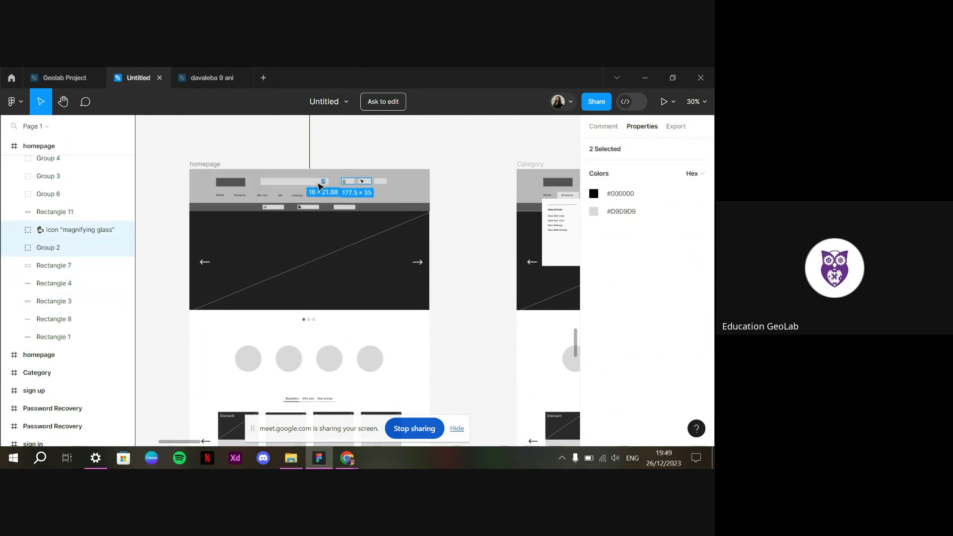
pyautogui.keyDown('shift'); pyautogui.click(286, 182); pyautogui.keyUp('shift')
pyautogui.keyDown('shift'); pyautogui.click(233, 183); pyautogui.keyUp('shift')
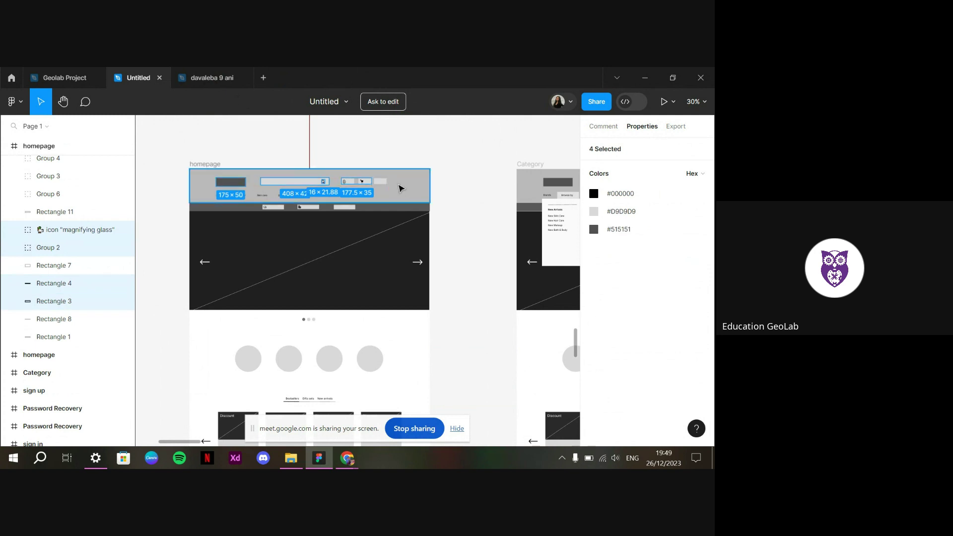
pyautogui.keyDown('shift'); pyautogui.click(387, 186); pyautogui.keyUp('shift')
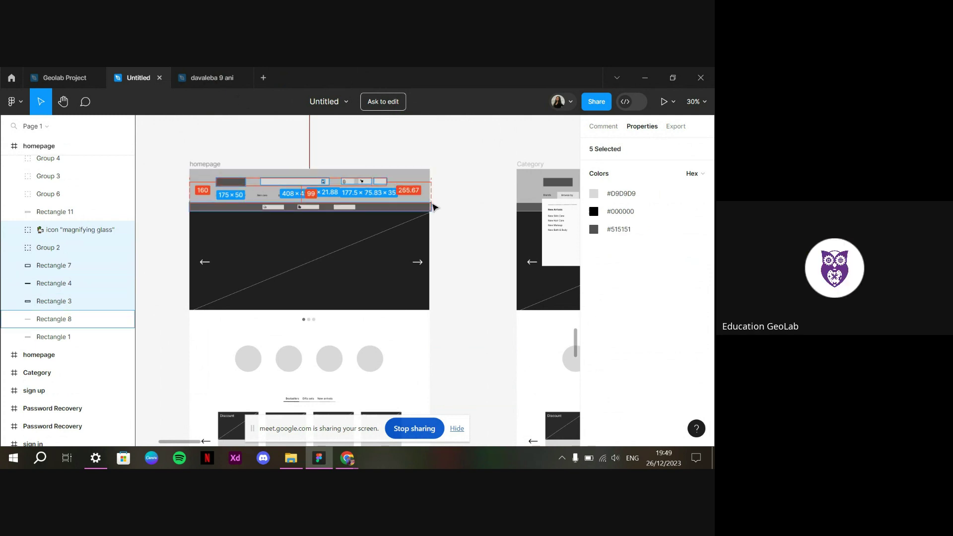
pyautogui.click(439, 173)
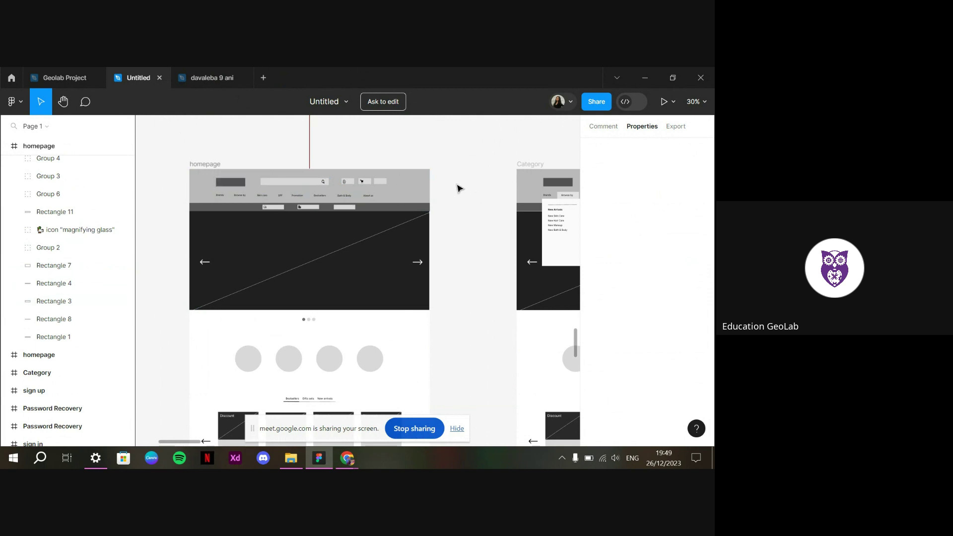
# Examine the flow homepage's banner, category circles and product card rows beside the adjacent Category frame at a wider view
pyautogui.scroll(-3, 459, 187)
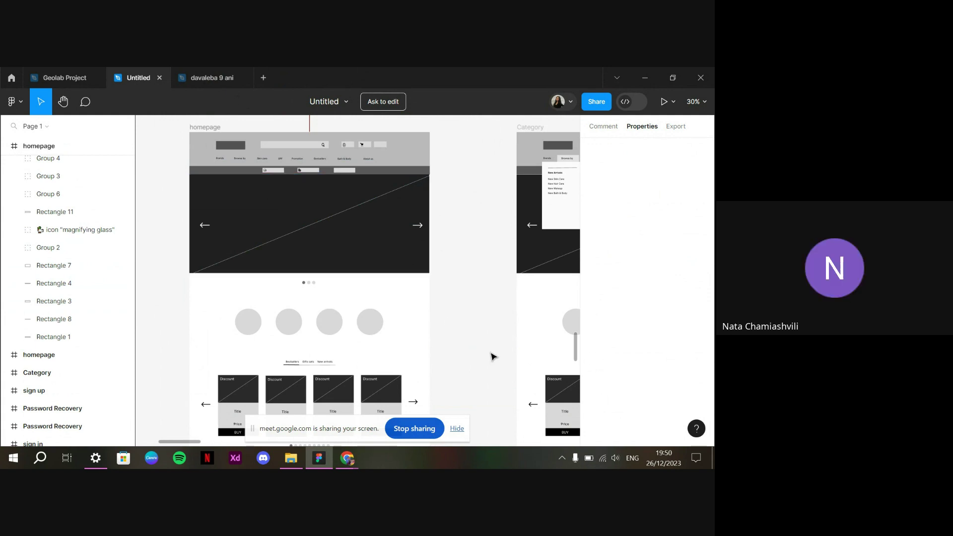
pyautogui.scroll(-5, 439, 336)
pyautogui.click(265, 165)
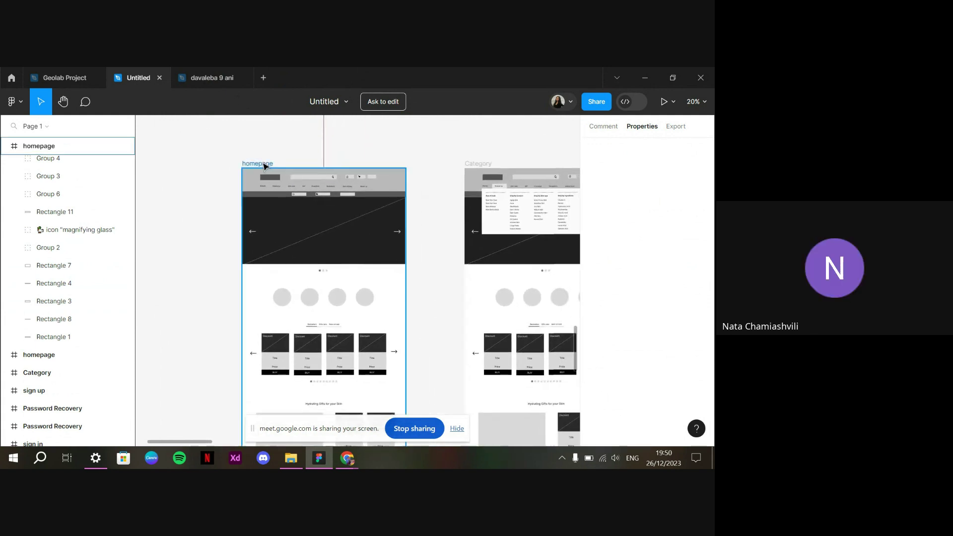
pyautogui.click(277, 136)
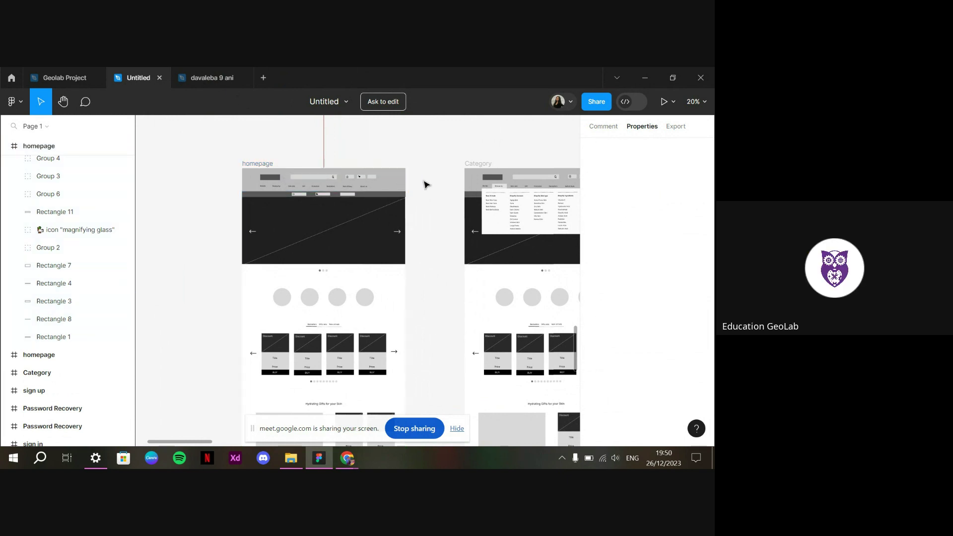
pyautogui.scroll(-2, 421, 191)
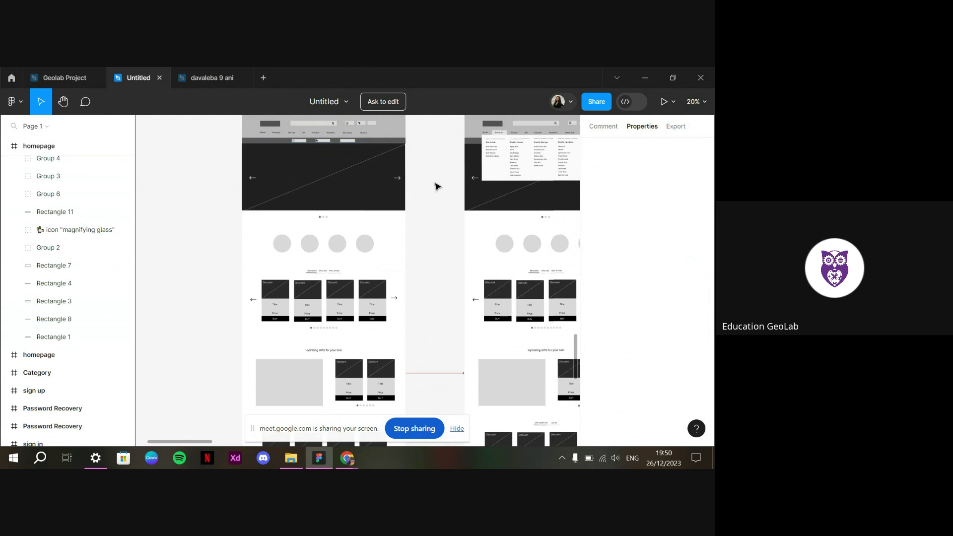
pyautogui.scroll(1, 427, 174)
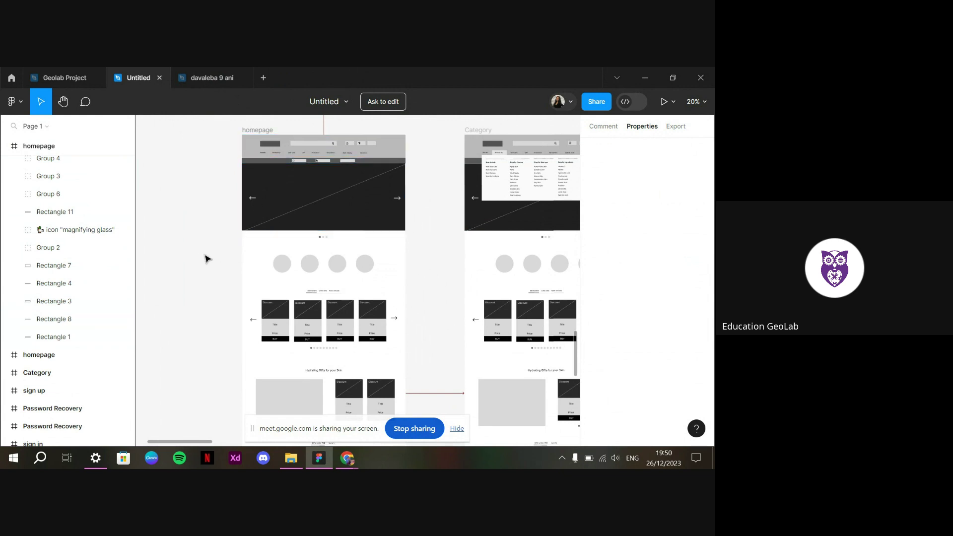
pyautogui.scroll(-1, 203, 257)
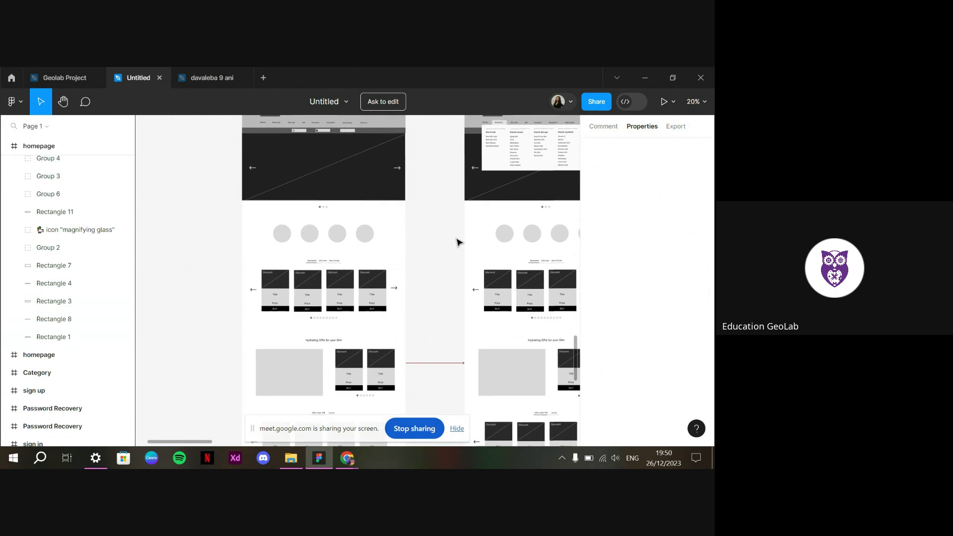
pyautogui.scroll(1, 263, 250)
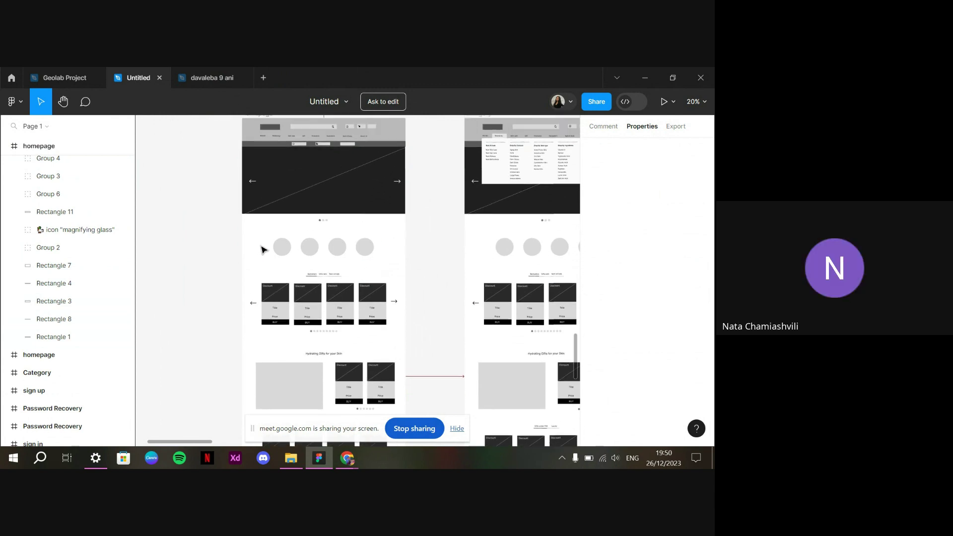
pyautogui.scroll(-1, 263, 250)
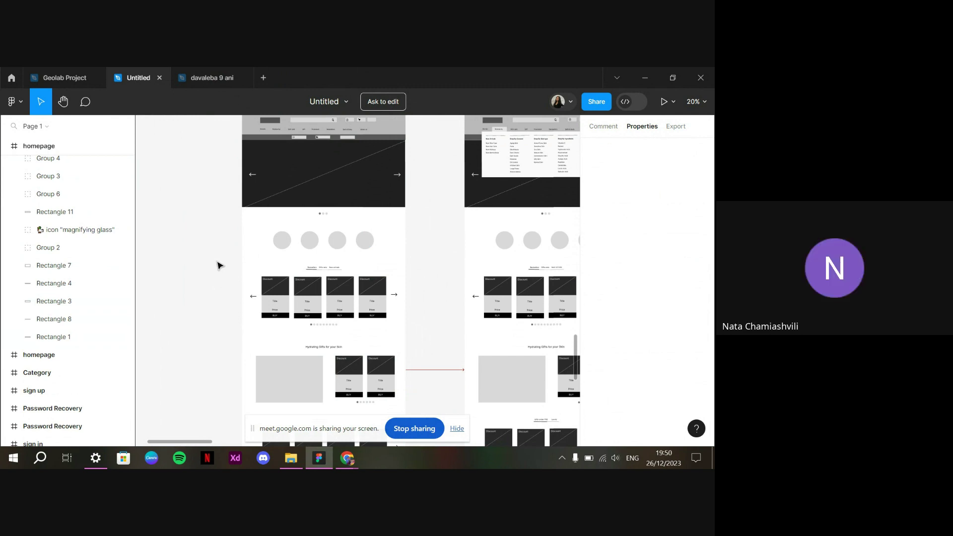
# Switch to the Google Meet call in the browser to check on the participants, and return to the Figma wireframes
pyautogui.moveTo(347, 458)
pyautogui.click(302, 418)
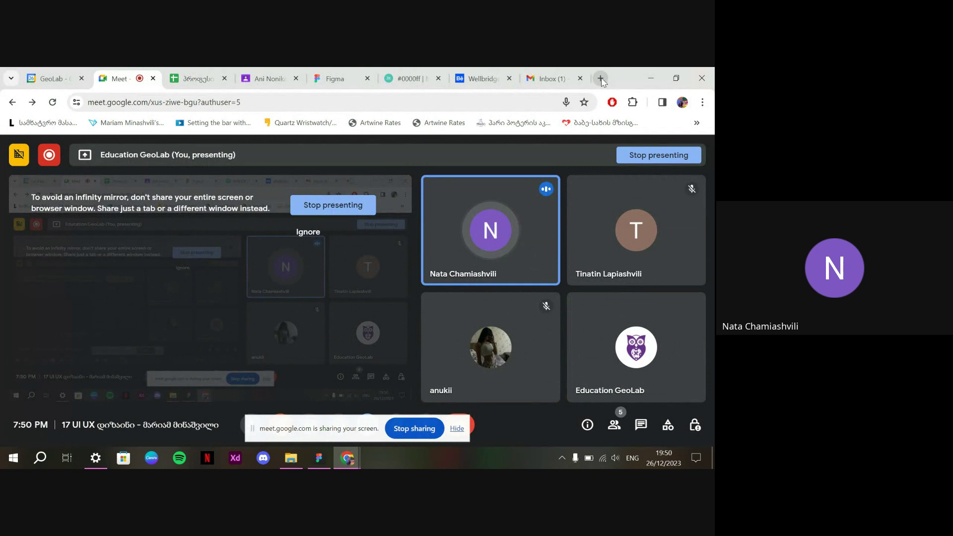
pyautogui.click(652, 74)
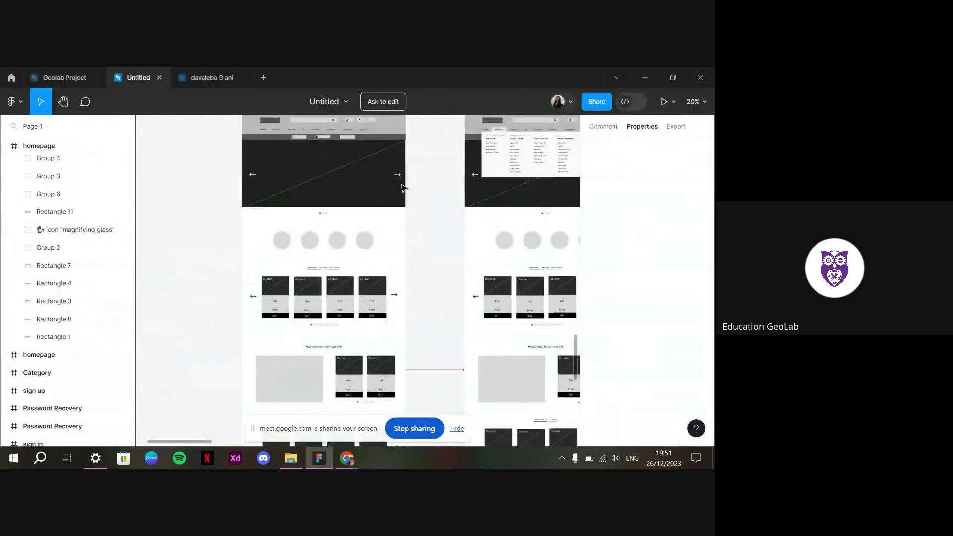
pyautogui.scroll(1, 410, 164)
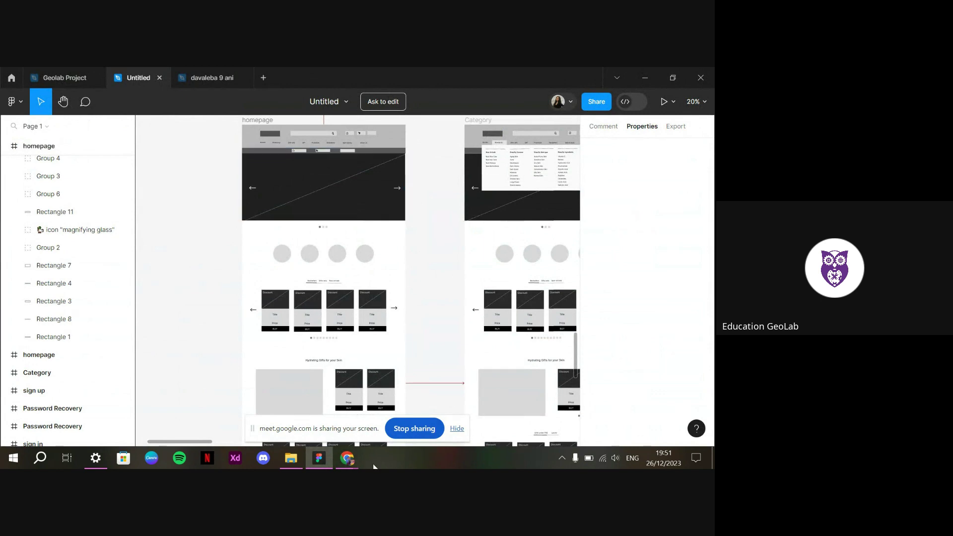
pyautogui.click(354, 457)
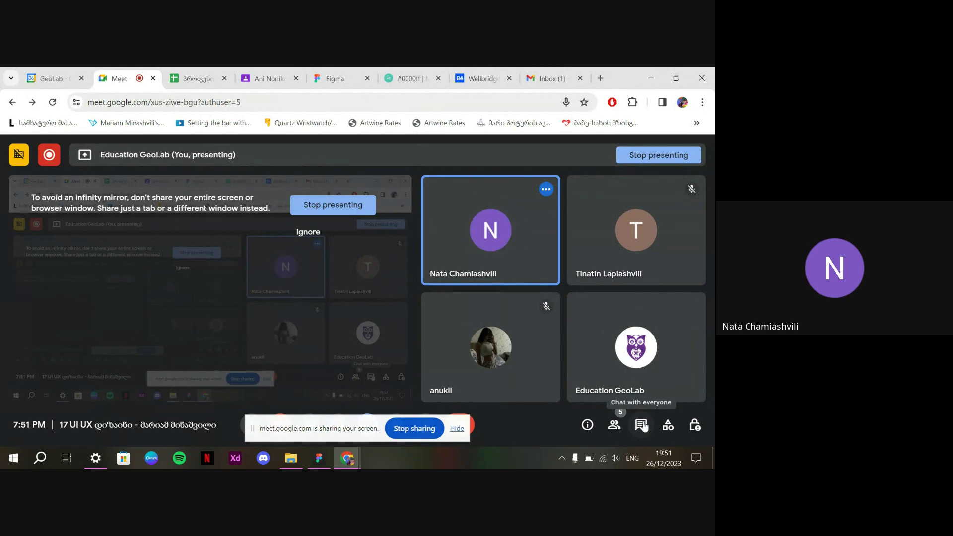
pyautogui.moveTo(645, 388)
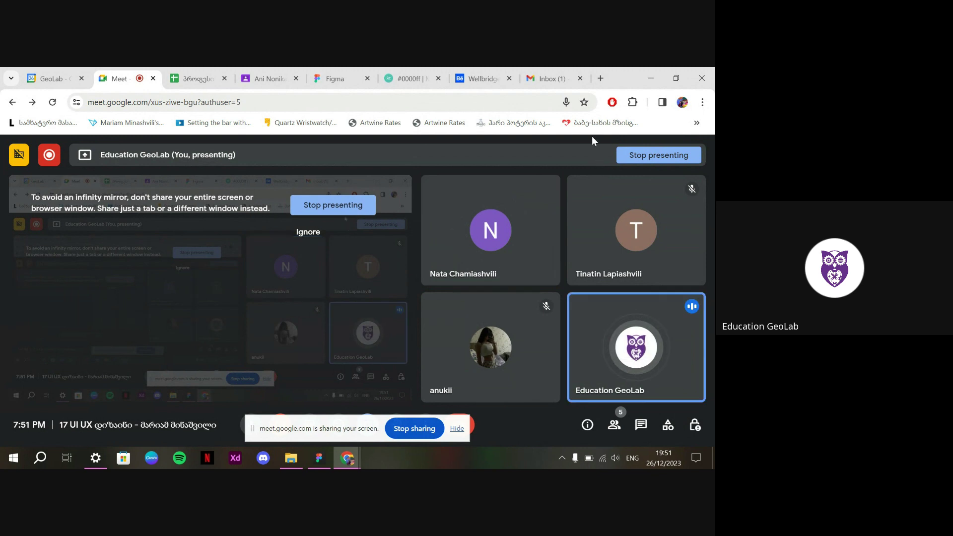
pyautogui.click(650, 82)
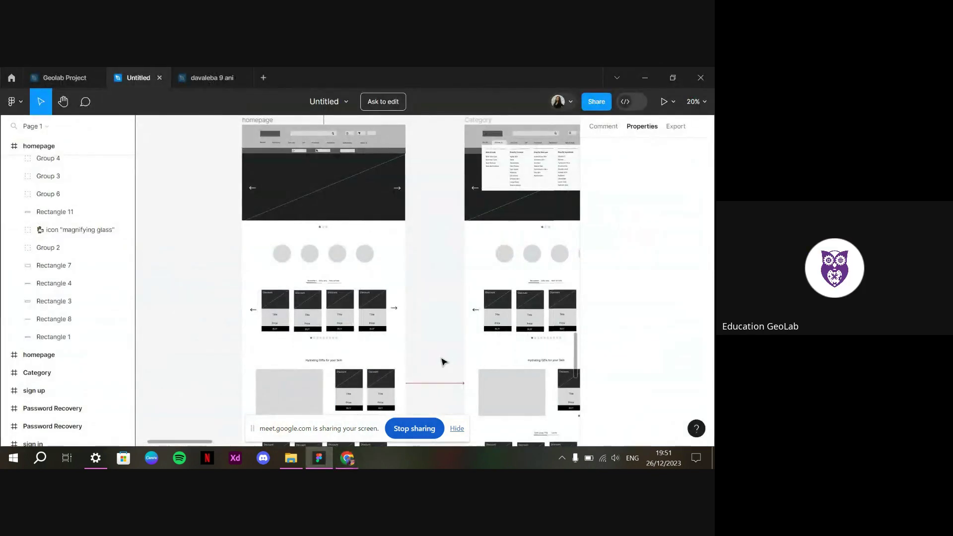
# Examine the flow homepage's lower sections, from the Hydrating Gifts product cards to the Customer Service footer
pyautogui.scroll(-3, 442, 360)
pyautogui.scroll(3, 376, 344)
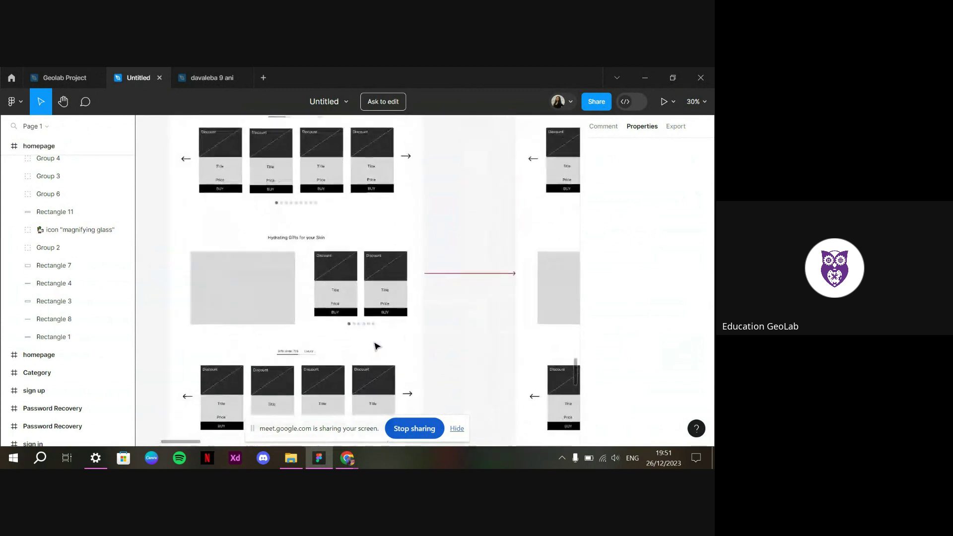
pyautogui.scroll(-5, 377, 333)
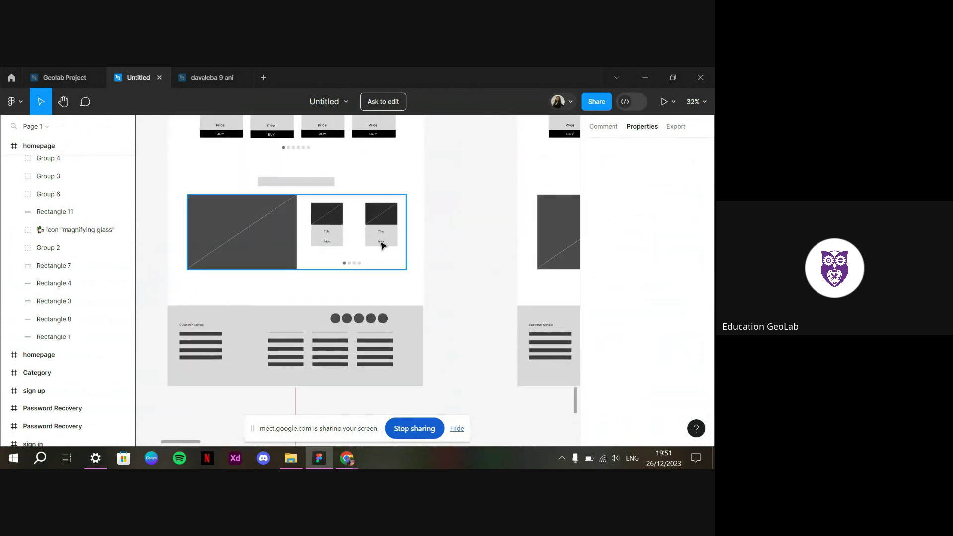
pyautogui.scroll(3, 375, 251)
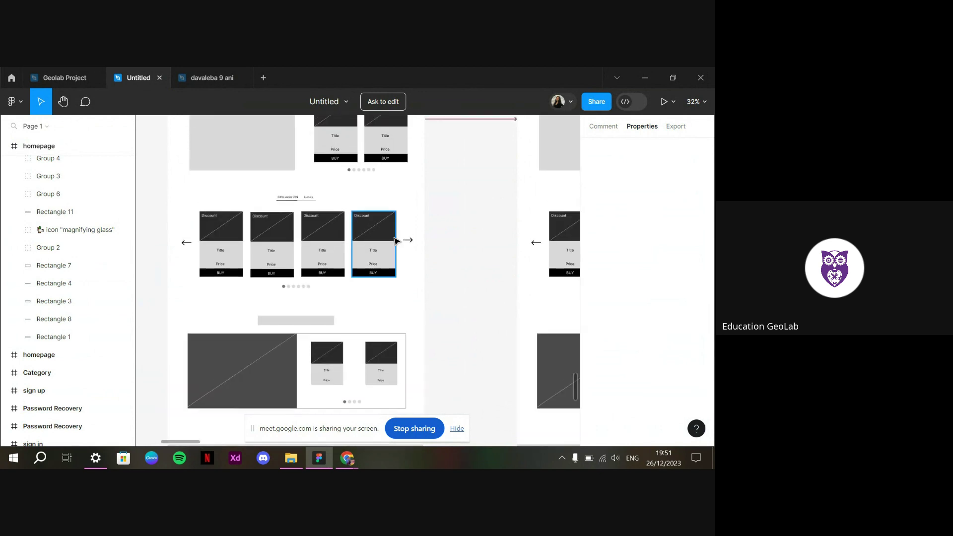
pyautogui.scroll(-5, 397, 219)
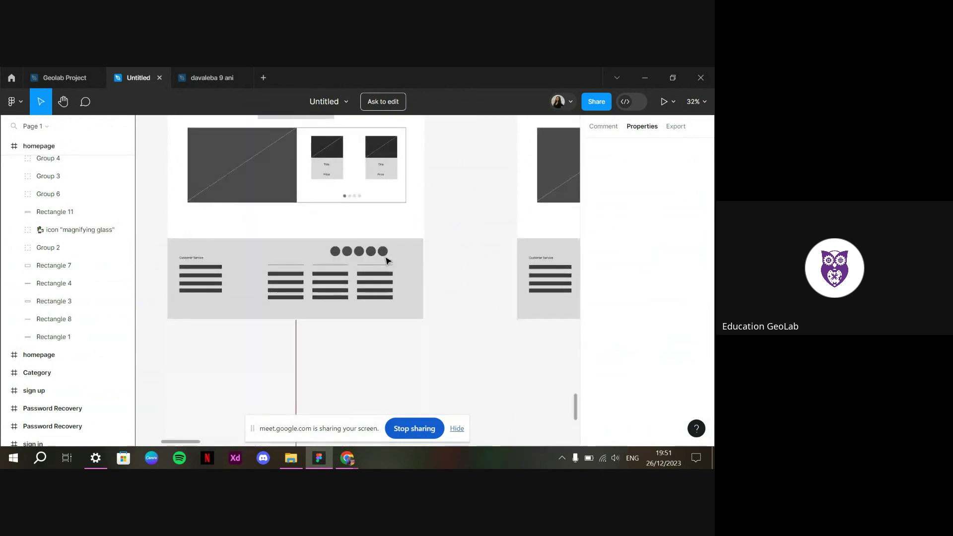
pyautogui.scroll(-5, 477, 235)
pyautogui.scroll(5, 465, 245)
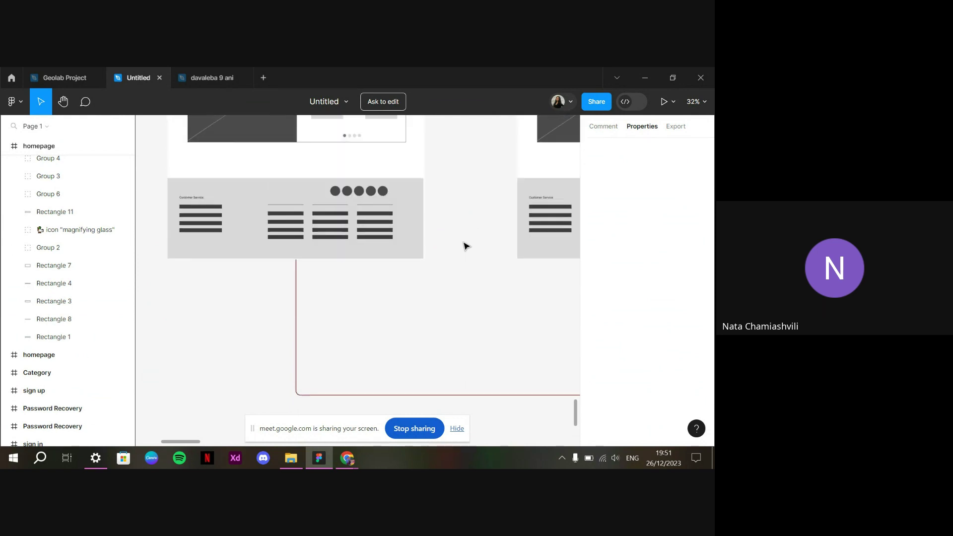
# Look over the Category frame from its footer to its header and examine the open Browse by menu up close
pyautogui.scroll(-5, 467, 247)
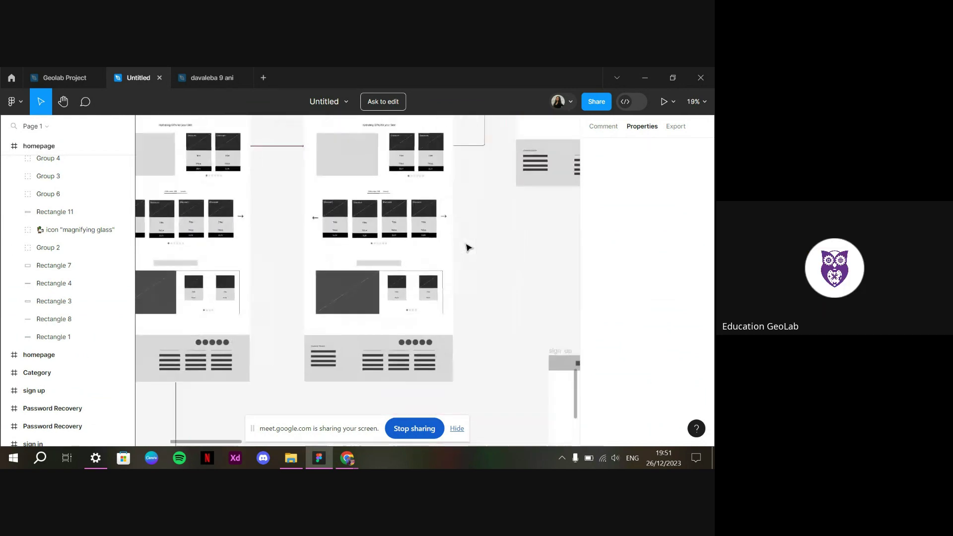
pyautogui.scroll(6, 467, 247)
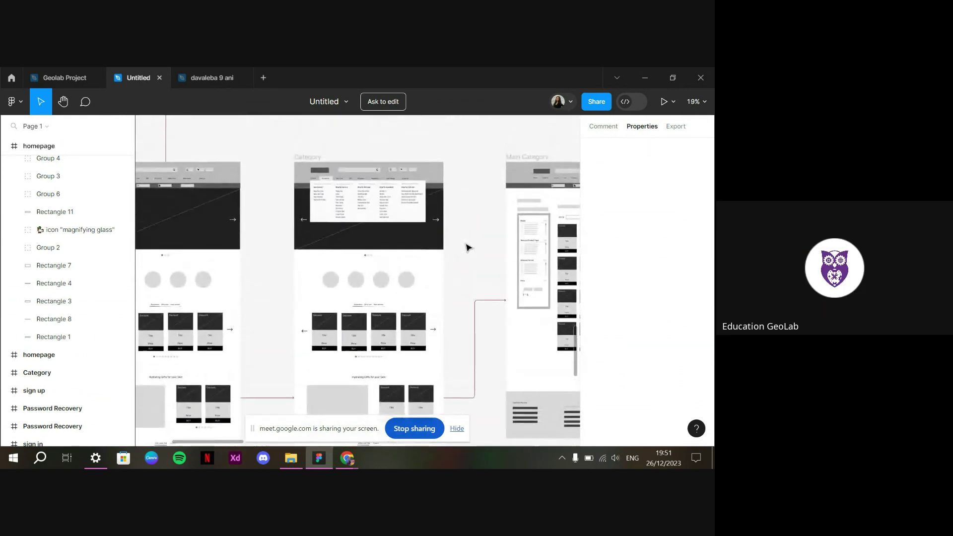
pyautogui.scroll(5, 342, 198)
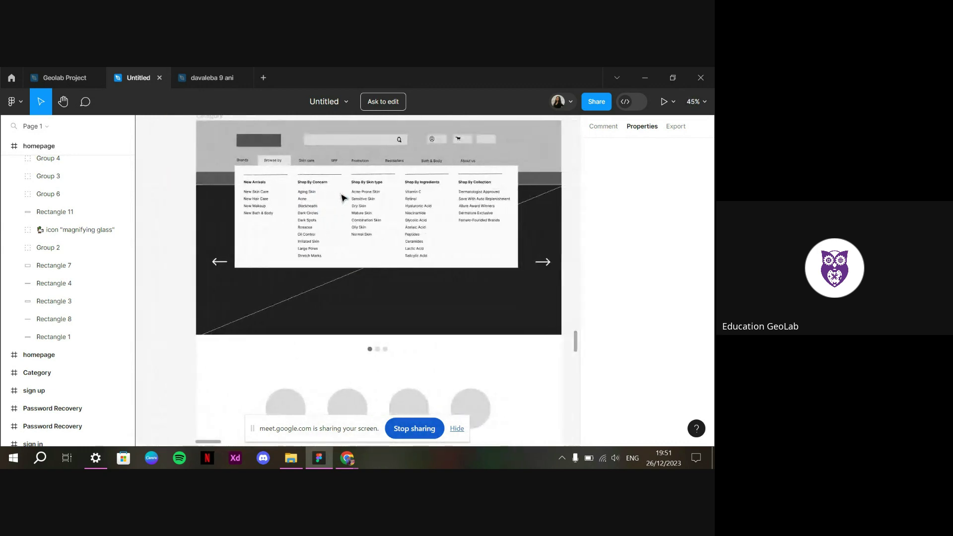
pyautogui.hscroll(-2, 341, 198)
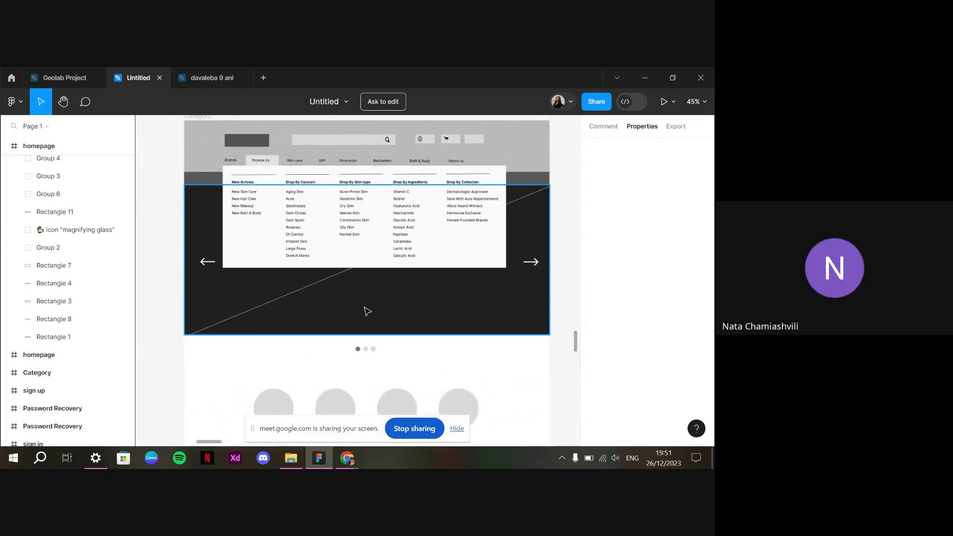
# Examine the Main Category frame's title placeholders, filter sidebar, Sort By control, pagination and product card grid
pyautogui.scroll(-5, 180, 304)
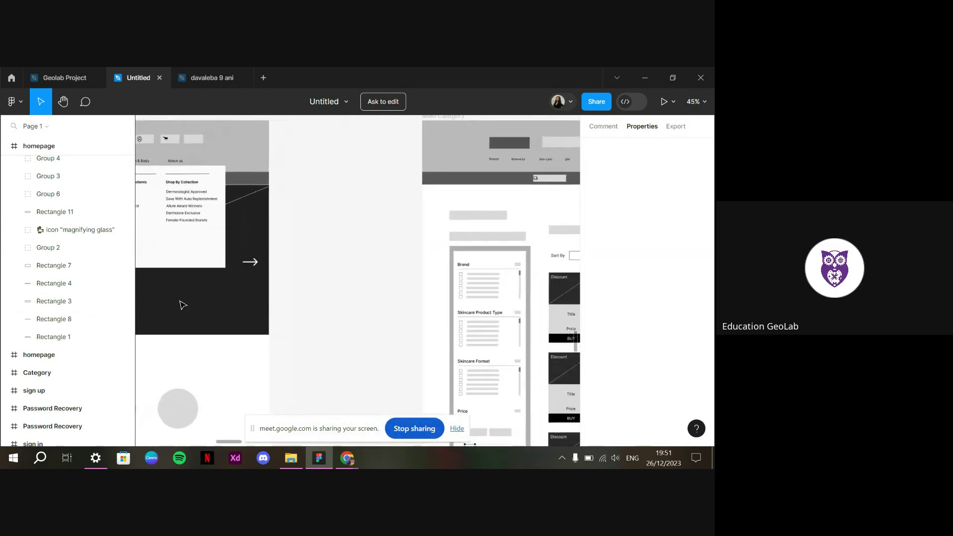
pyautogui.hscroll(5, 181, 303)
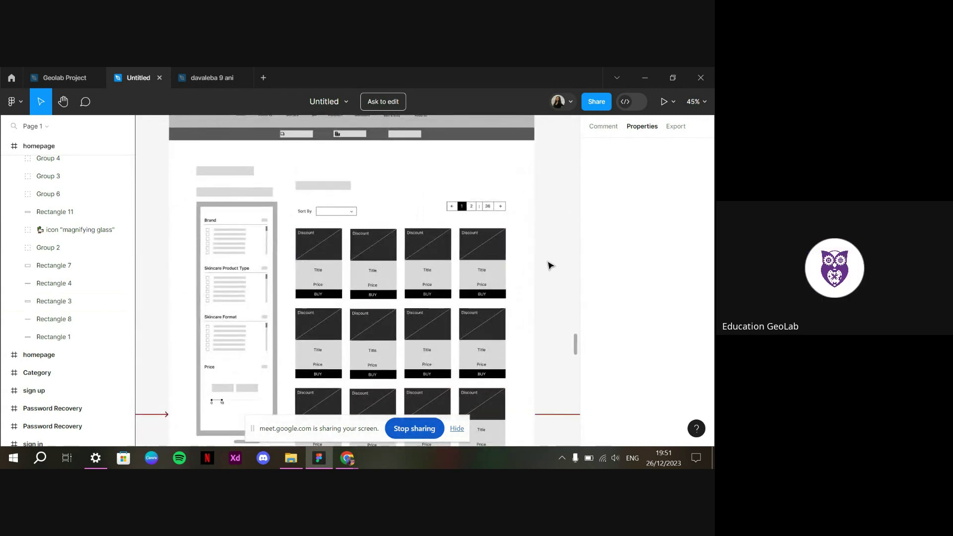
pyautogui.scroll(-1, 551, 266)
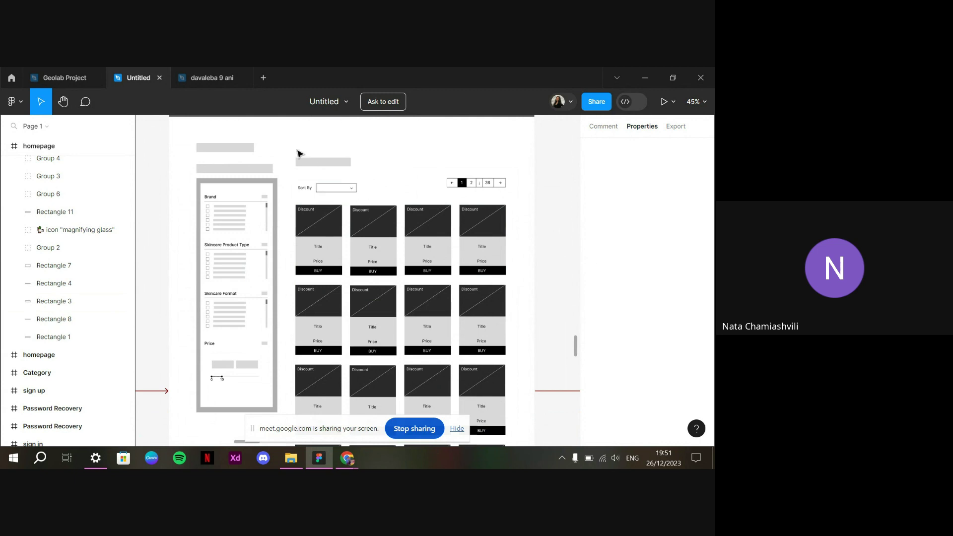
pyautogui.scroll(1, 298, 159)
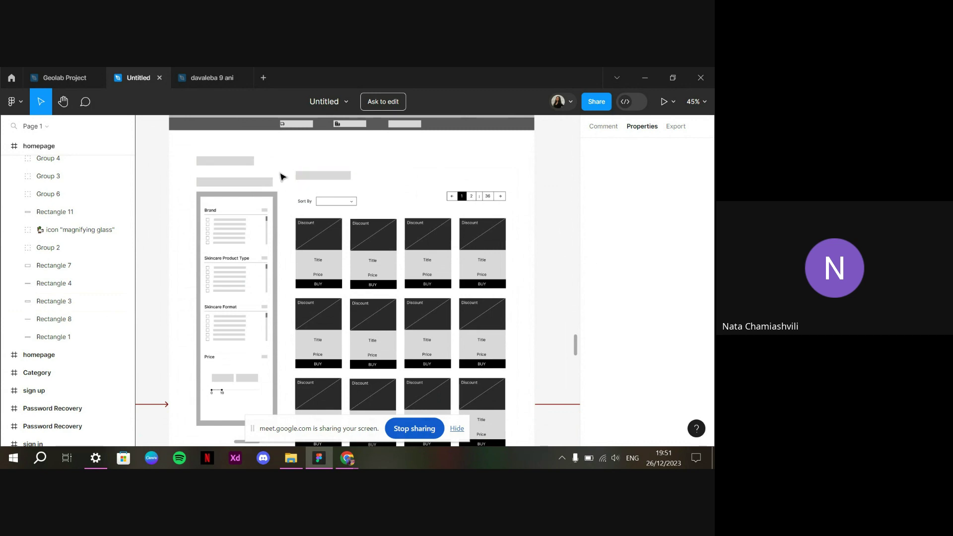
pyautogui.scroll(2, 287, 177)
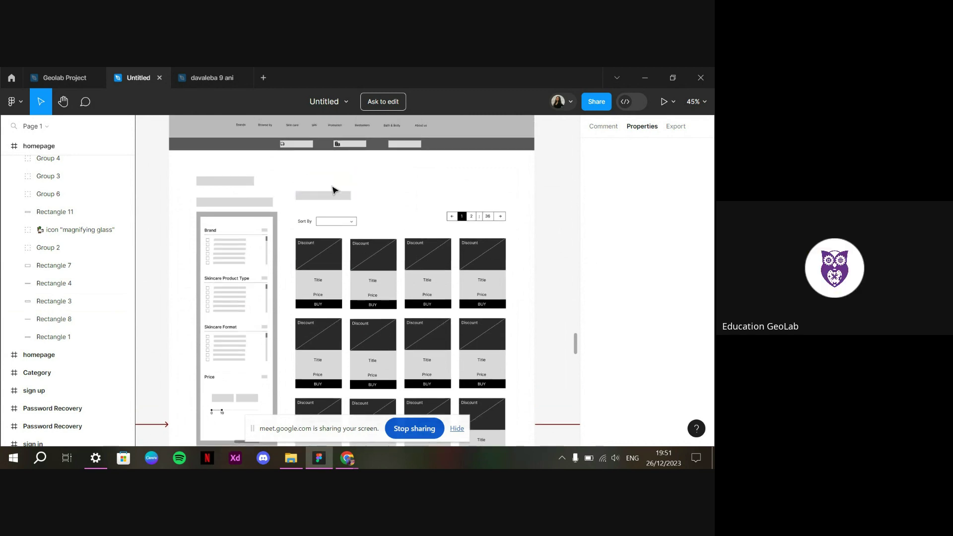
# Examine the Main Category frame's filter sidebar and product grid, moving the screen-sharing notice off the Price filter
pyautogui.scroll(1, 290, 194)
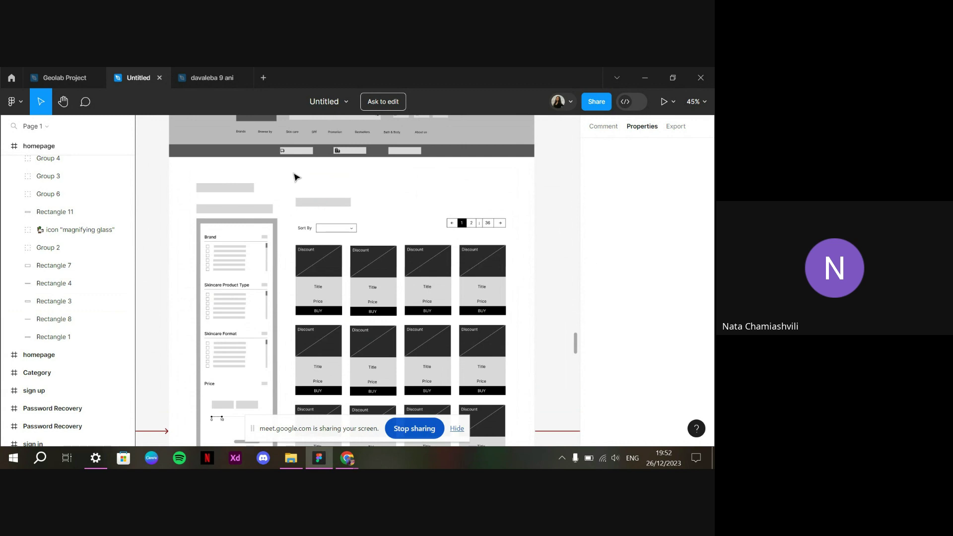
pyautogui.scroll(-1, 451, 171)
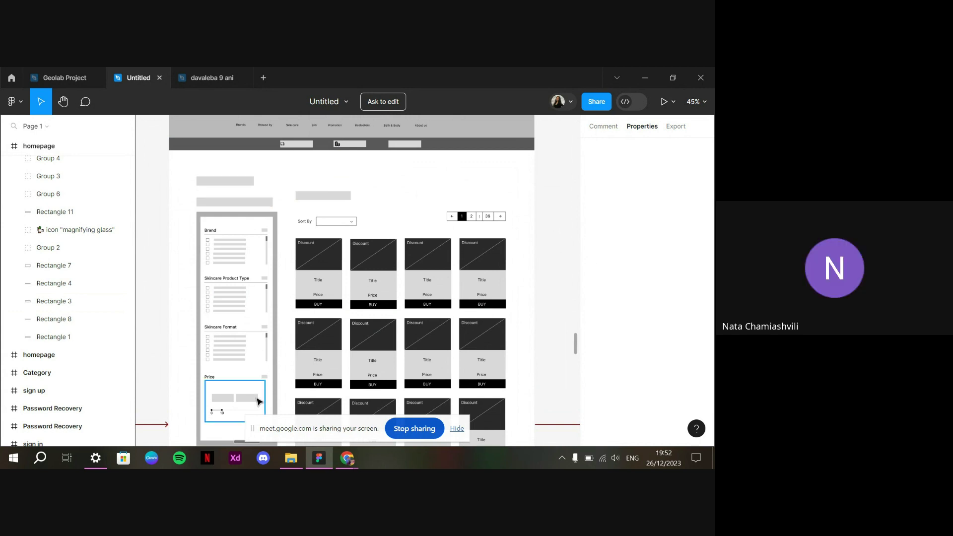
pyautogui.moveTo(301, 434); pyautogui.dragTo(67, 436)
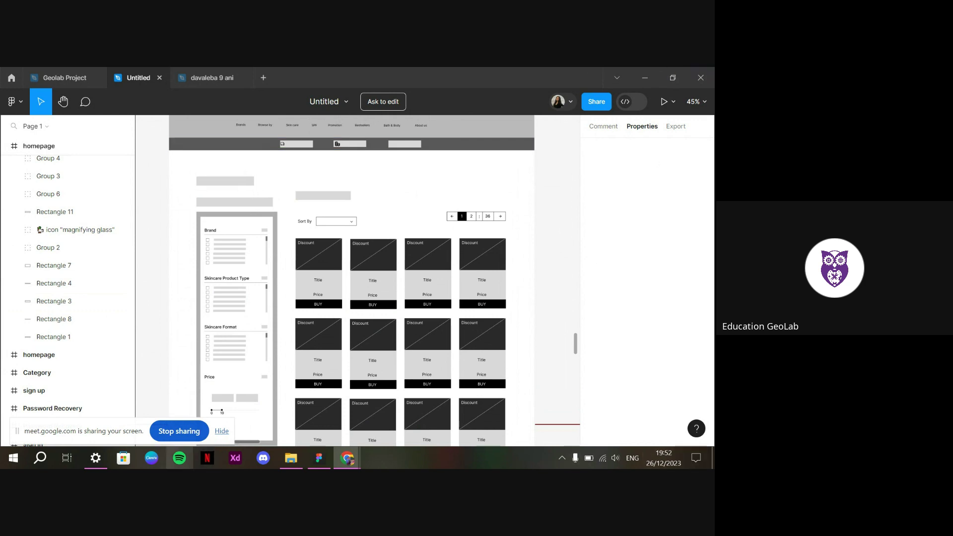
pyautogui.scroll(-2, 273, 199)
pyautogui.scroll(-2, 331, 275)
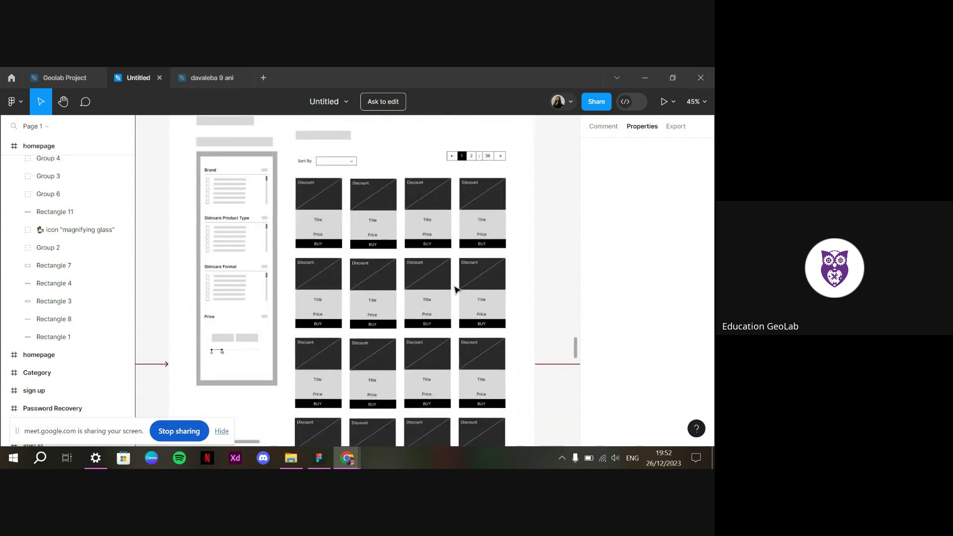
pyautogui.scroll(-2, 456, 287)
pyautogui.scroll(-3, 455, 287)
# Look over the Profile and Orders frames at overview scale, continuing to the Product detiles frame
pyautogui.hscroll(5, 432, 298)
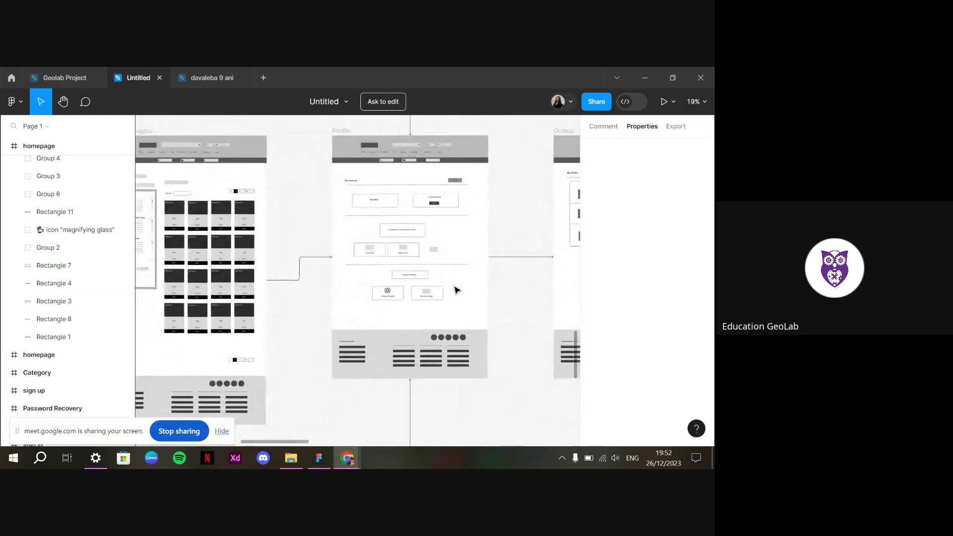
pyautogui.hscroll(4, 410, 306)
pyautogui.hscroll(1, 410, 305)
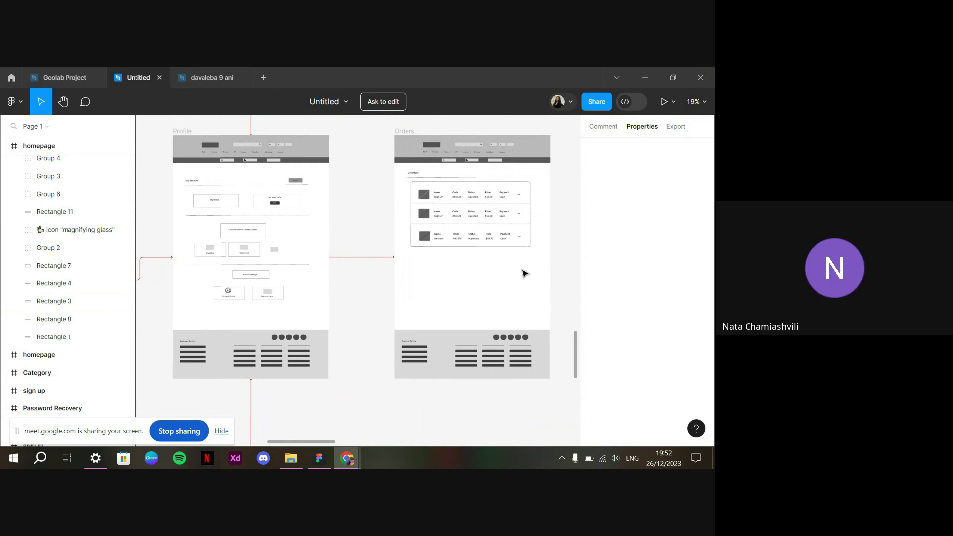
pyautogui.hscroll(5, 452, 272)
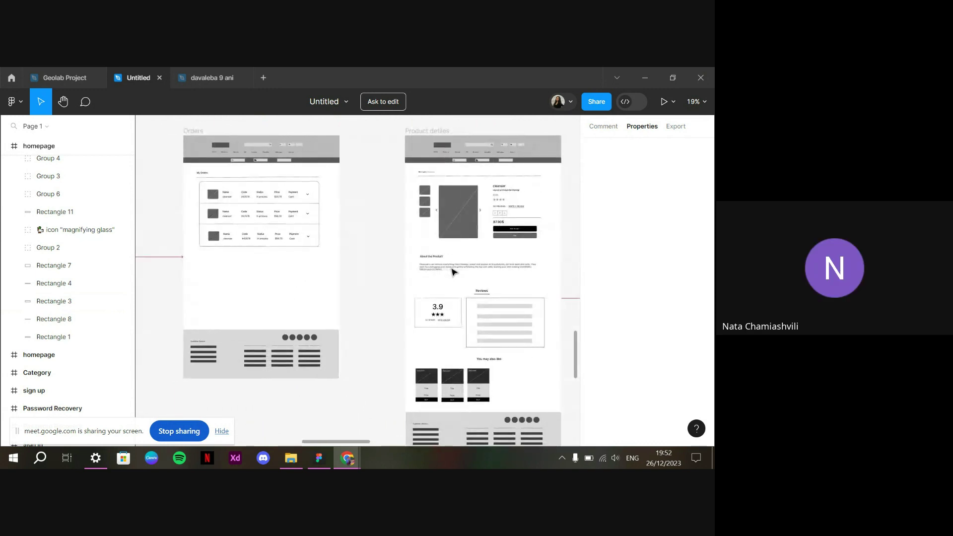
pyautogui.hscroll(4, 452, 271)
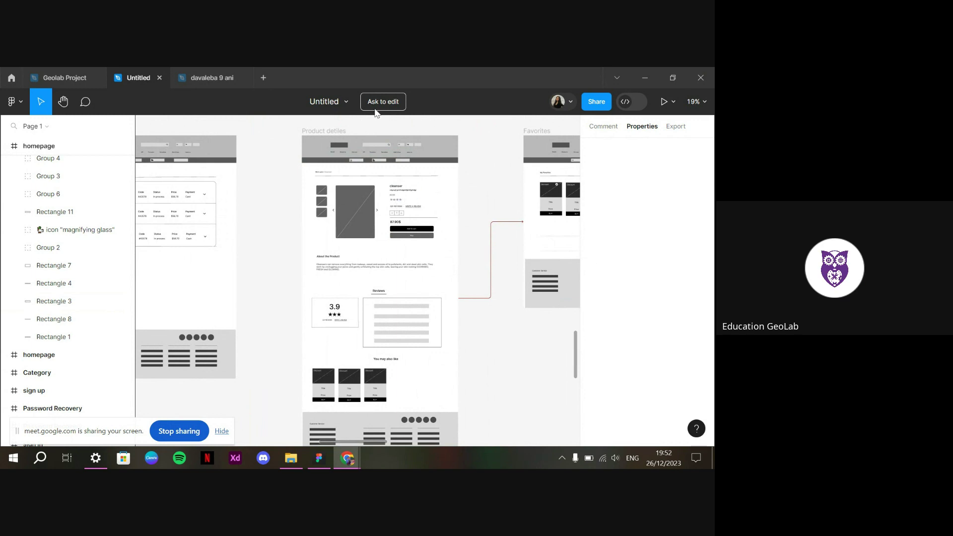
# Examine the Product detiles frame up close, covering the header, image gallery, cleanser purchase controls and About the Product text
pyautogui.scroll(5, 481, 242)
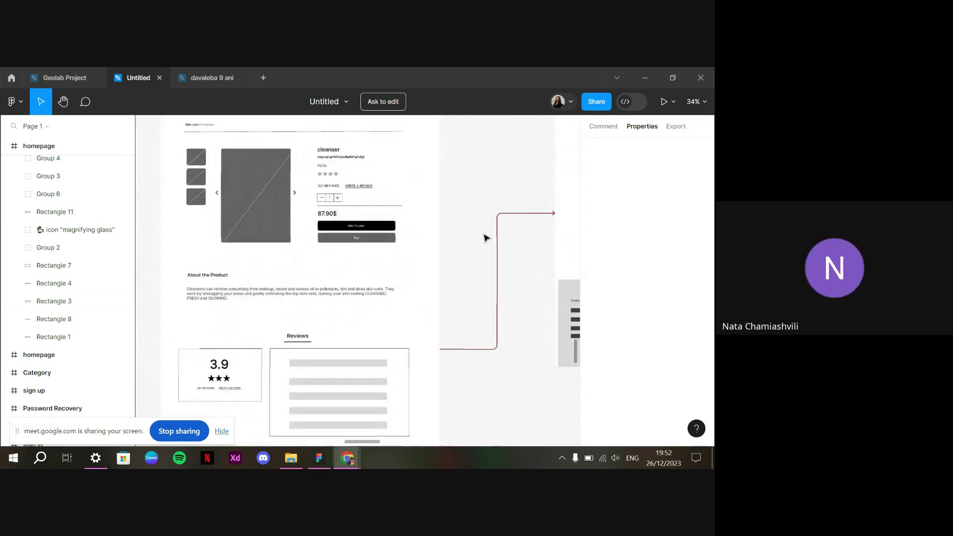
pyautogui.scroll(2, 483, 238)
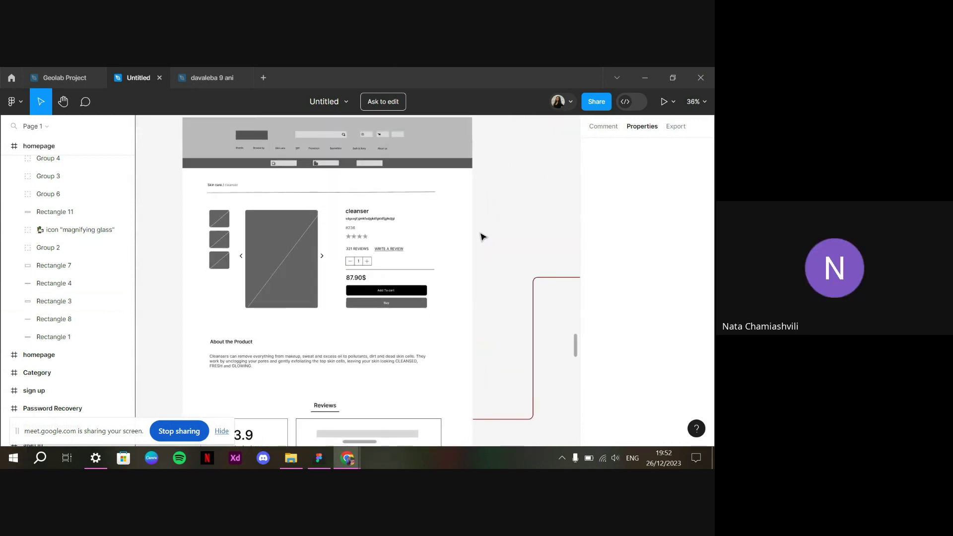
pyautogui.scroll(-3, 482, 236)
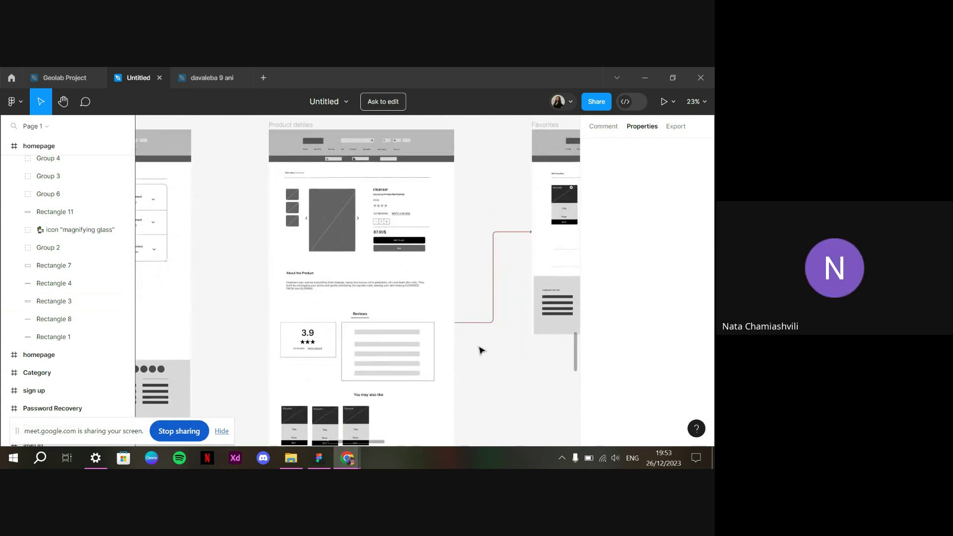
pyautogui.scroll(2, 425, 195)
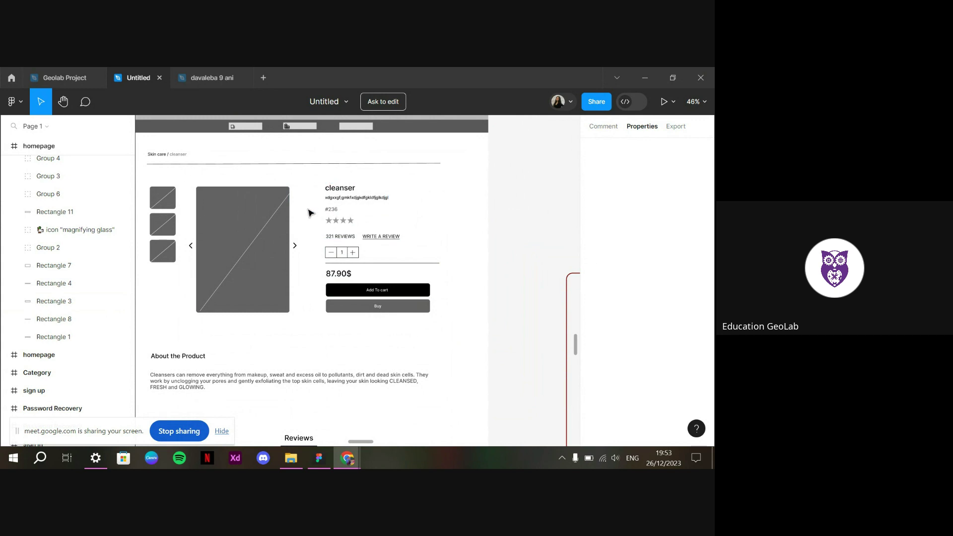
pyautogui.scroll(-3, 407, 239)
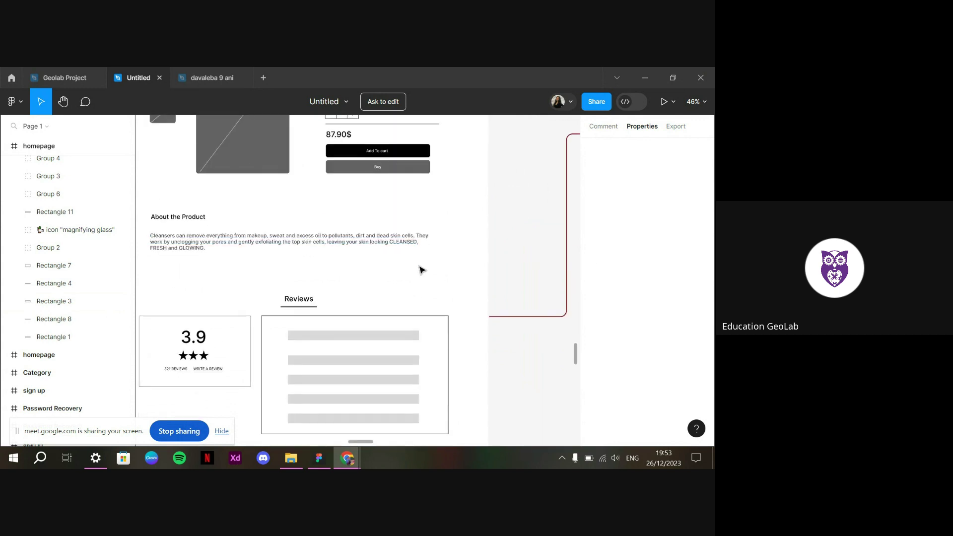
pyautogui.scroll(2, 421, 268)
pyautogui.scroll(-1, 432, 243)
pyautogui.scroll(1, 445, 232)
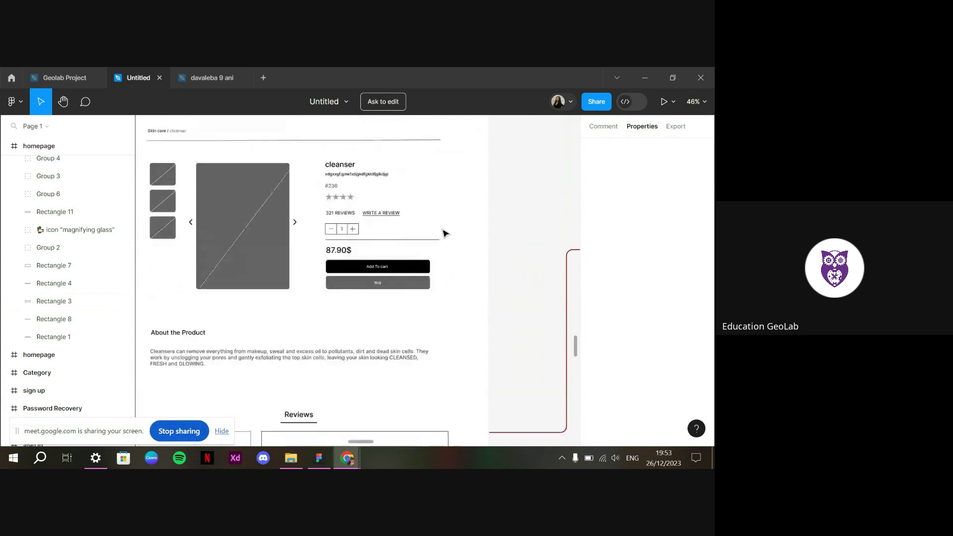
# Look over the Product detiles frame's Reviews and You may also like sections, and inspect the main product image's properties
pyautogui.hscroll(-2, 454, 236)
pyautogui.scroll(-3, 455, 236)
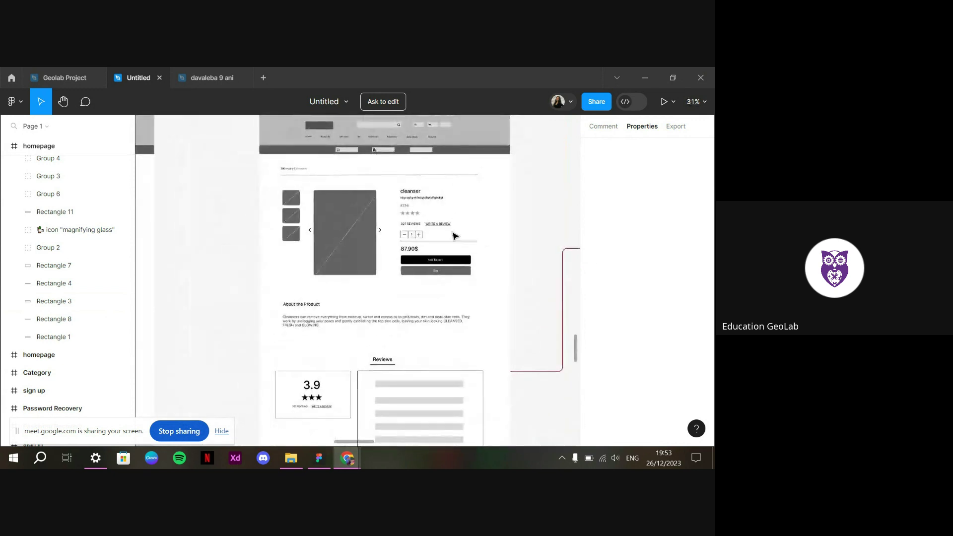
pyautogui.scroll(-3, 437, 326)
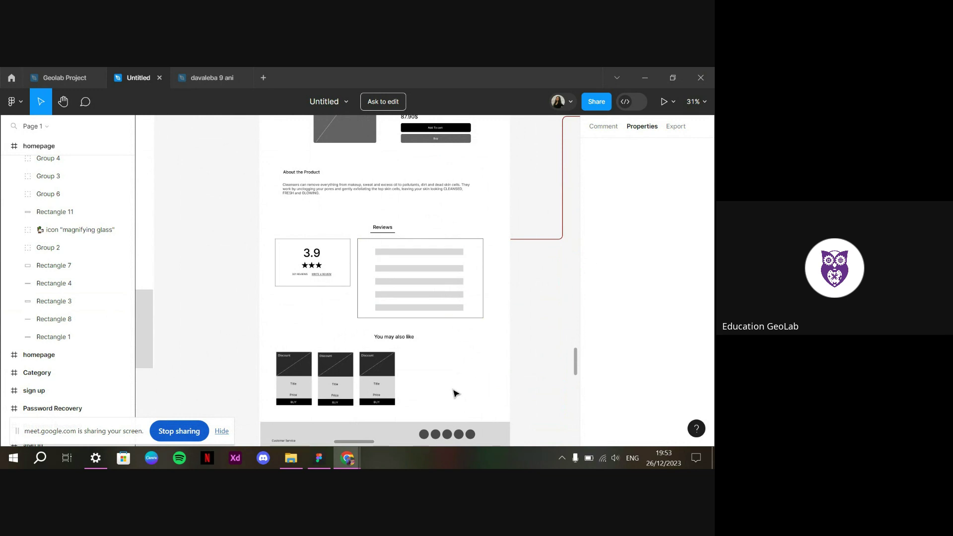
pyautogui.scroll(1, 456, 392)
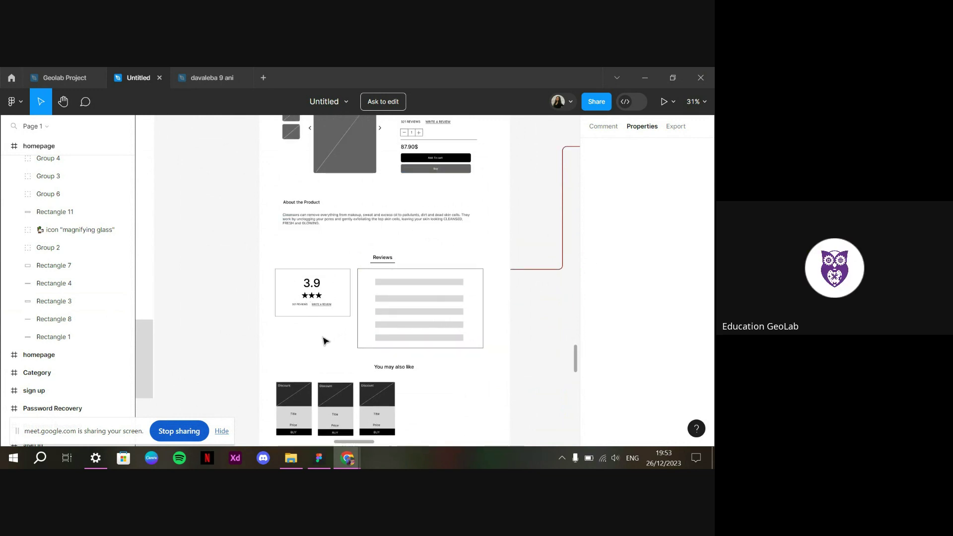
pyautogui.scroll(4, 358, 248)
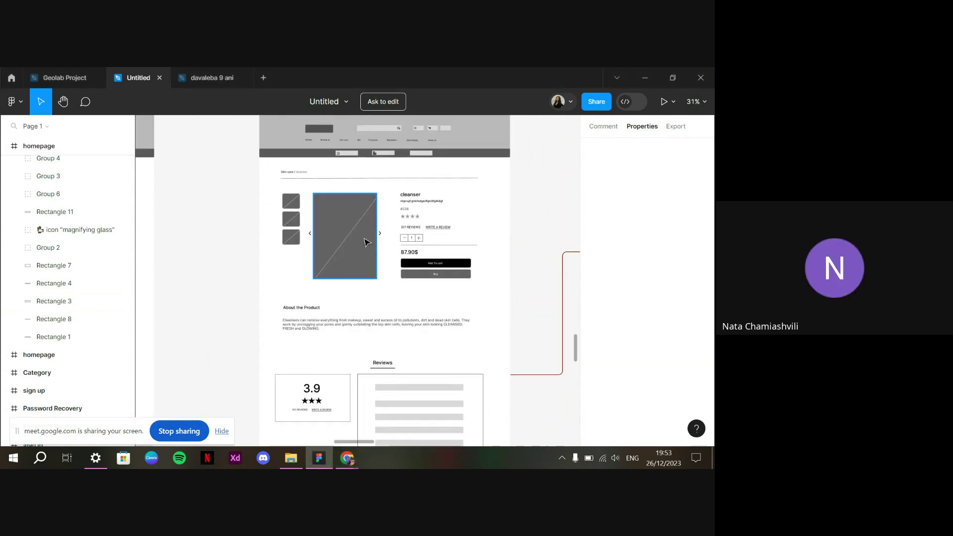
pyautogui.click(365, 242)
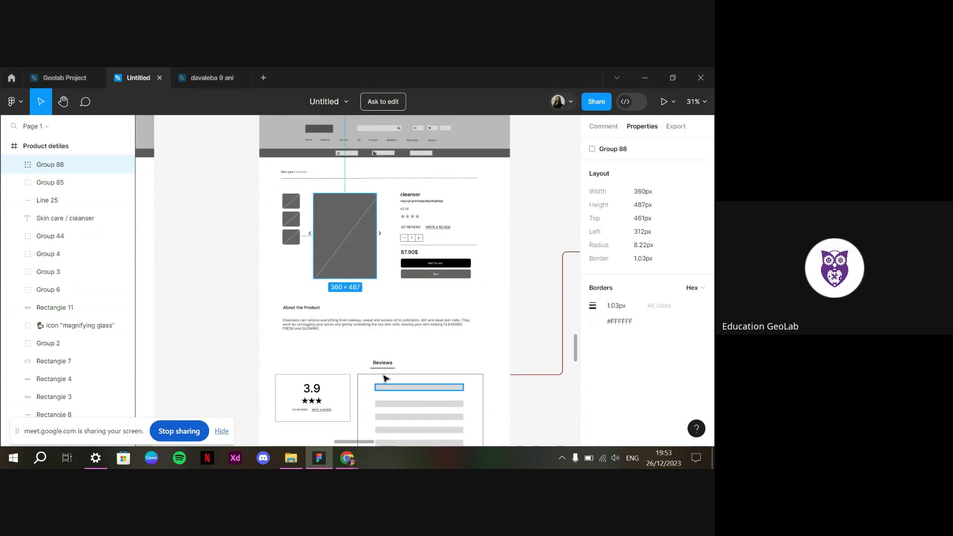
pyautogui.click(423, 307)
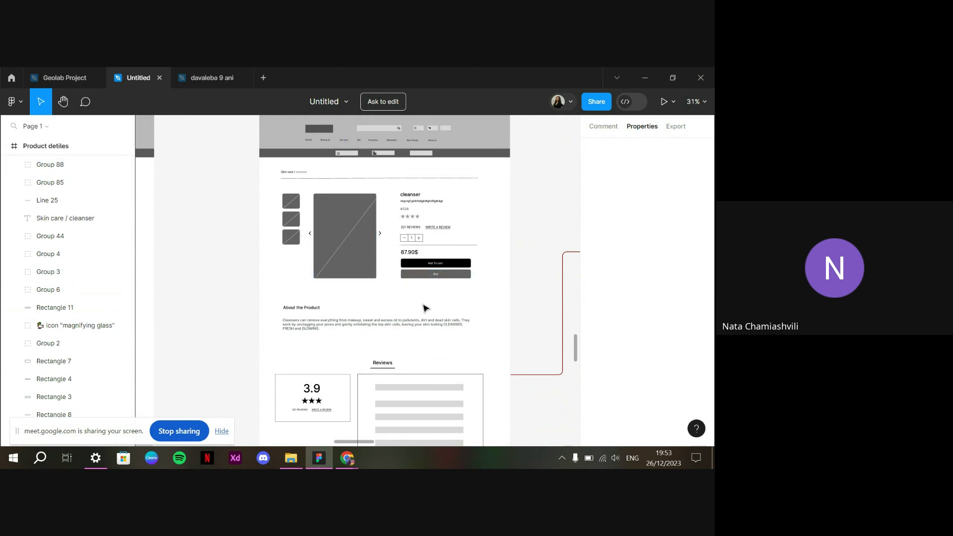
pyautogui.scroll(1, 425, 308)
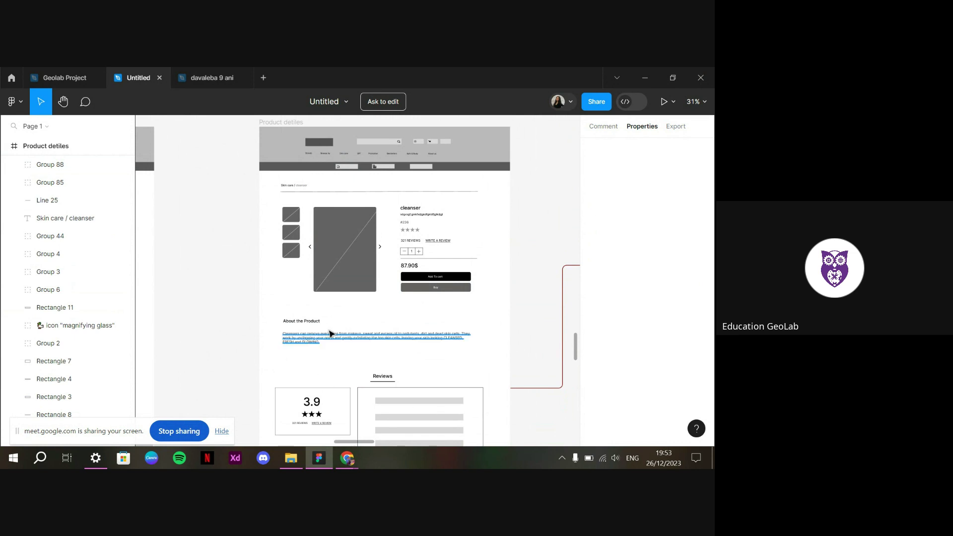
# Switch to the Google Meet call in Chrome to check the participants, and return to the Product detiles frame in Figma
pyautogui.moveTo(347, 458)
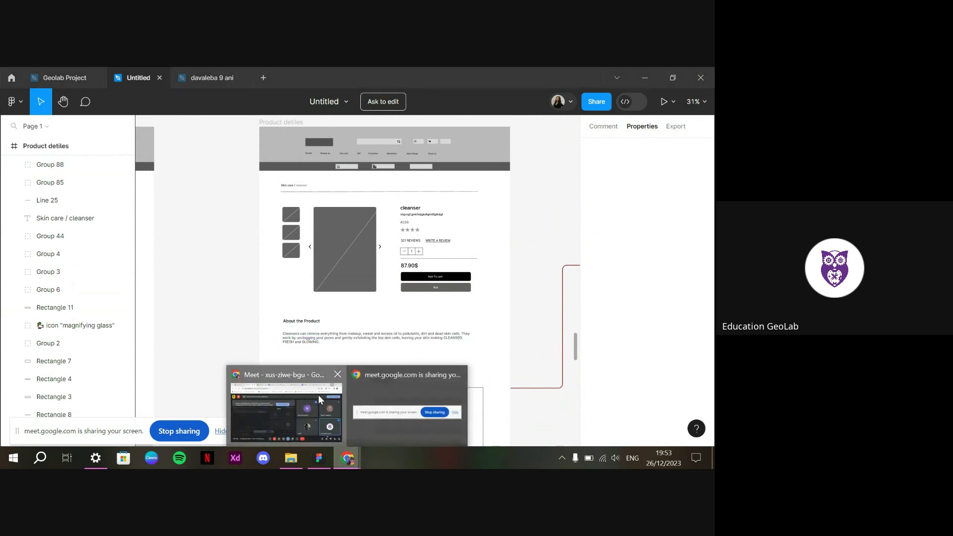
pyautogui.click(318, 395)
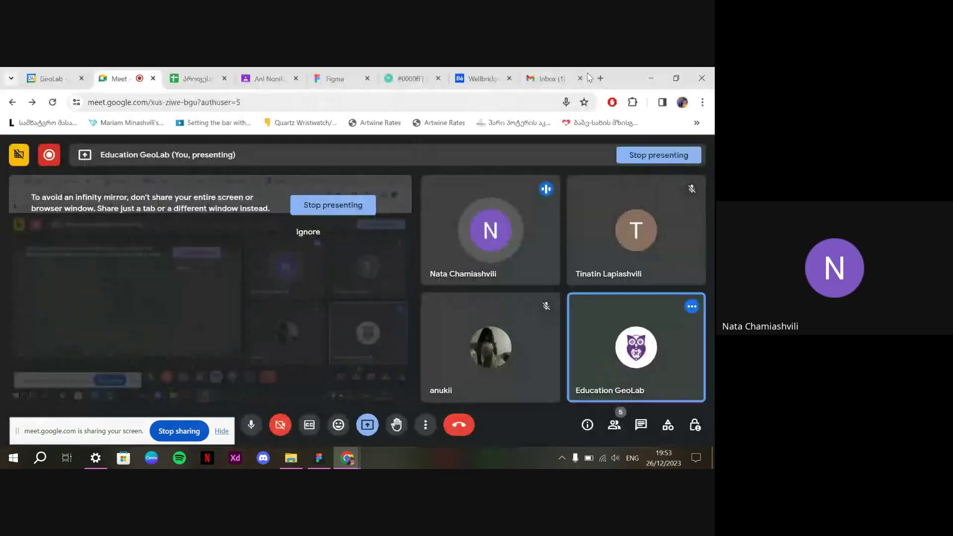
pyautogui.click(652, 73)
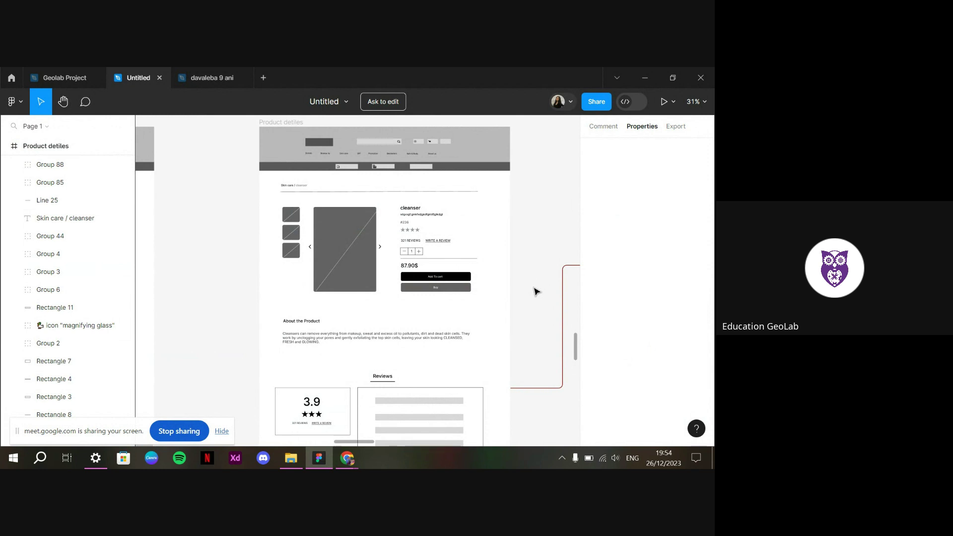
# Examine the Favorites frame's product cards, continue-shopping prompt and footer, with a brief look ahead at the my Cart frame
pyautogui.hscroll(3, 536, 292)
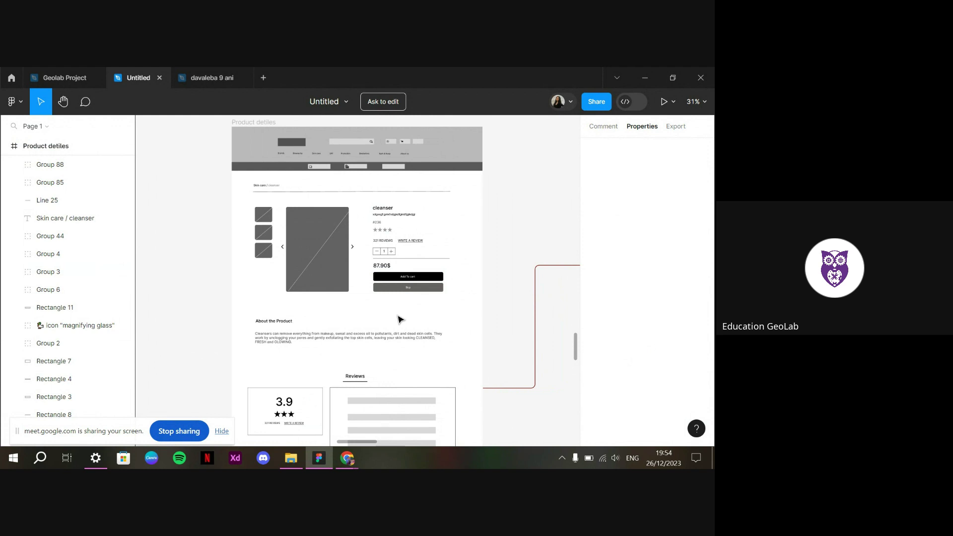
pyautogui.hscroll(3, 400, 319)
pyautogui.scroll(-2, 400, 320)
pyautogui.hscroll(10, 400, 319)
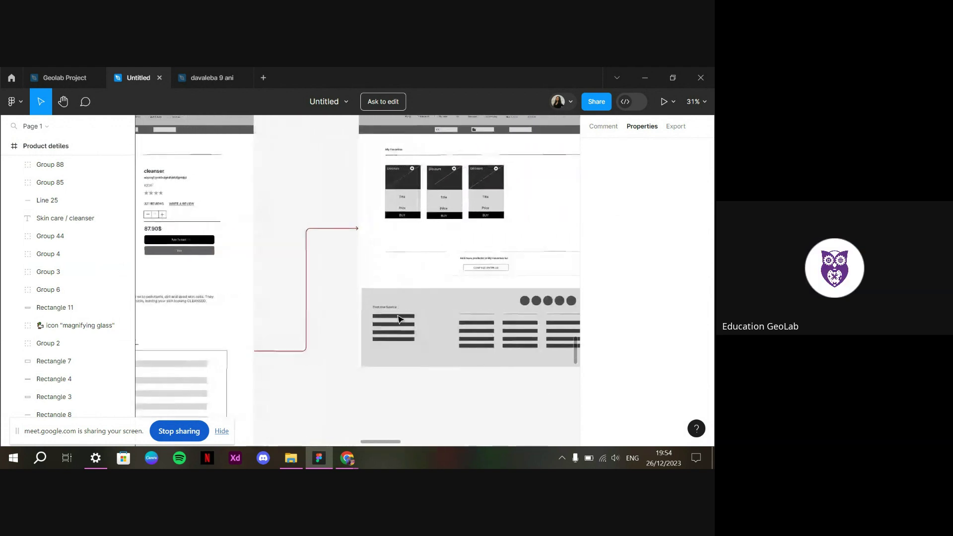
pyautogui.scroll(4, 400, 320)
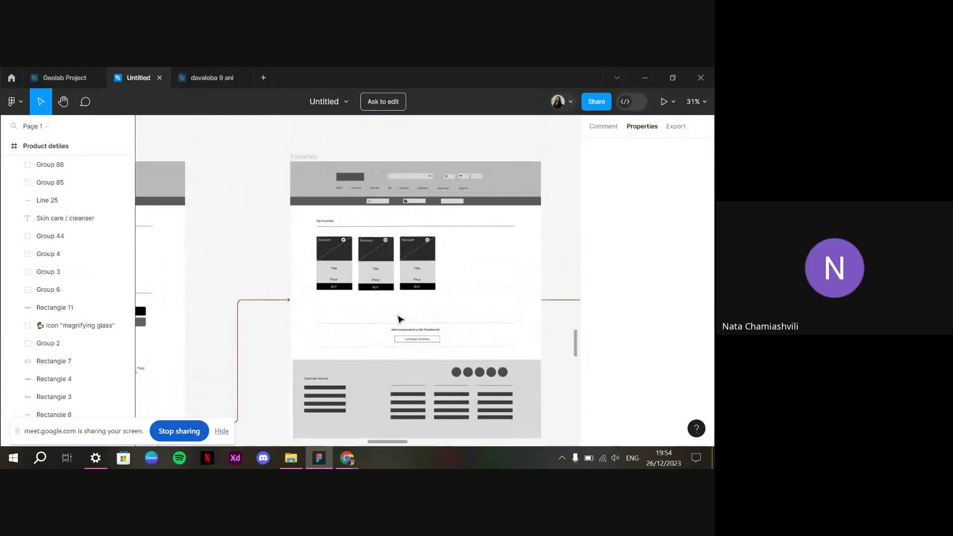
pyautogui.hscroll(4, 400, 319)
pyautogui.hscroll(12, 400, 319)
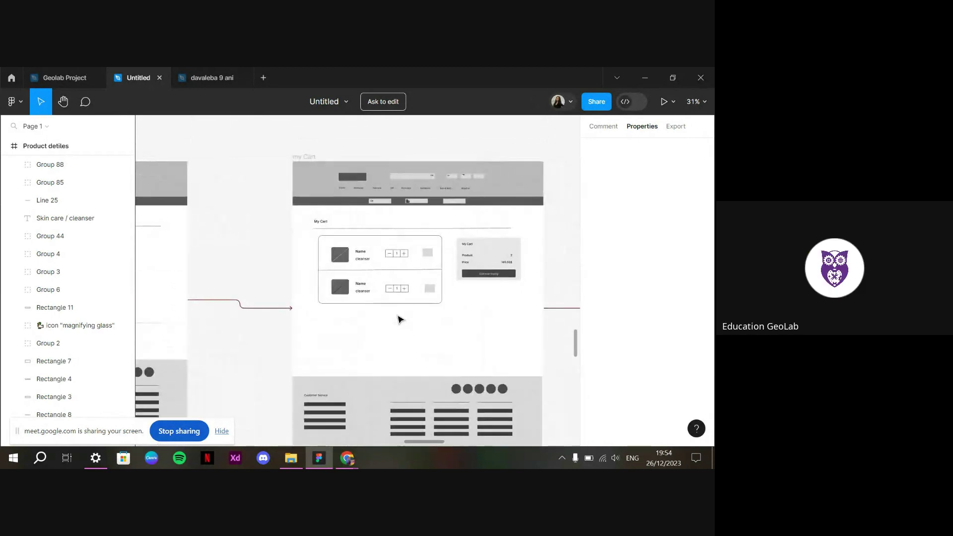
pyautogui.hscroll(-12, 400, 319)
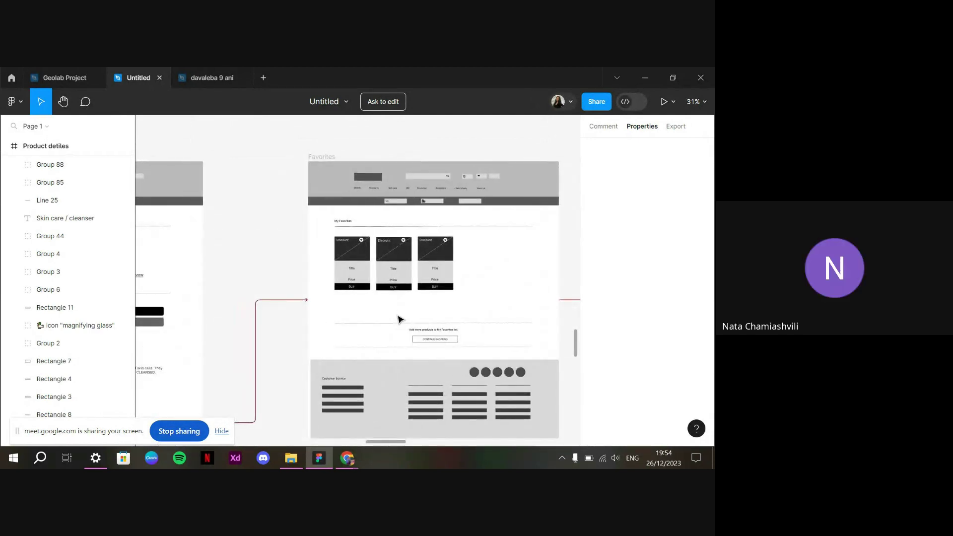
# Examine the my Cart frame from its item list and order summary box down to the Customer Service footer
pyautogui.hscroll(8, 400, 319)
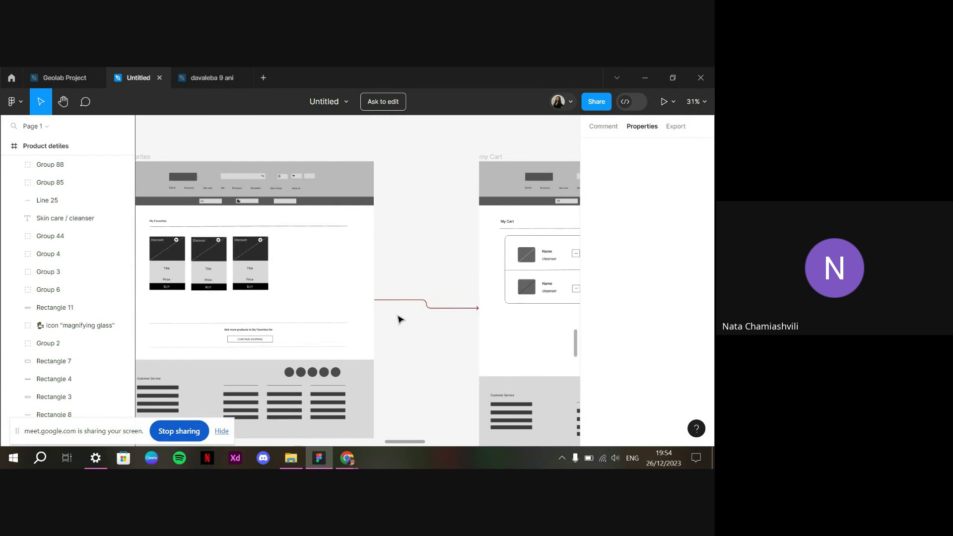
pyautogui.hscroll(5, 400, 319)
pyautogui.hscroll(3, 519, 324)
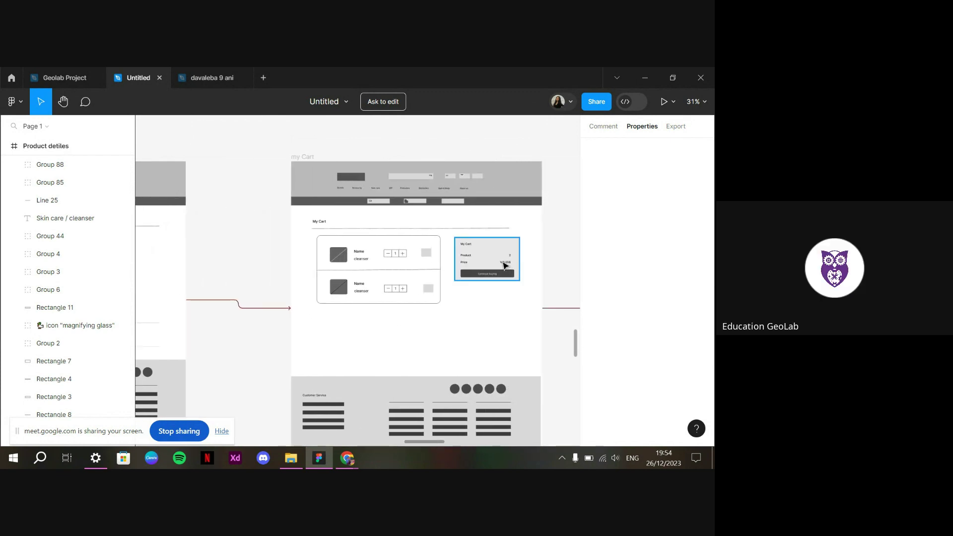
pyautogui.hscroll(5, 503, 331)
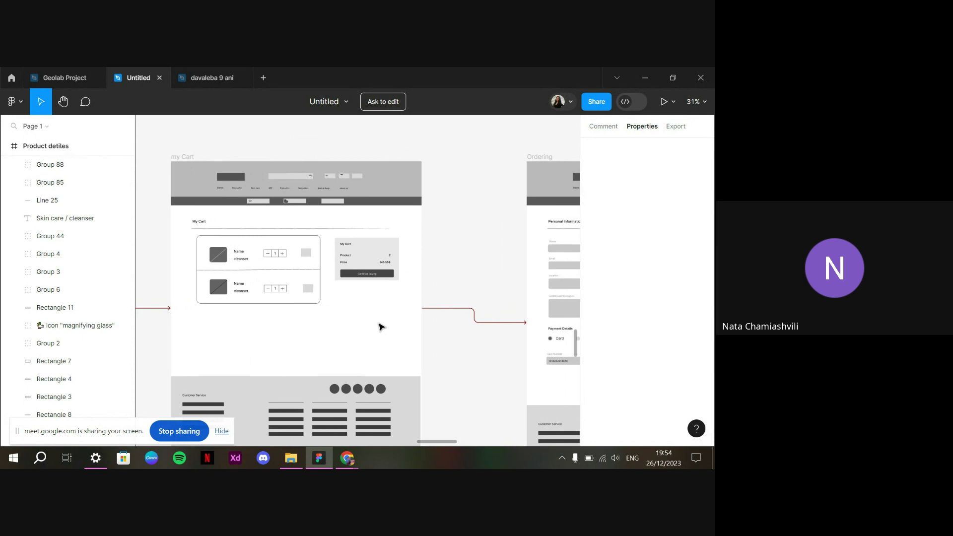
pyautogui.scroll(-2, 380, 326)
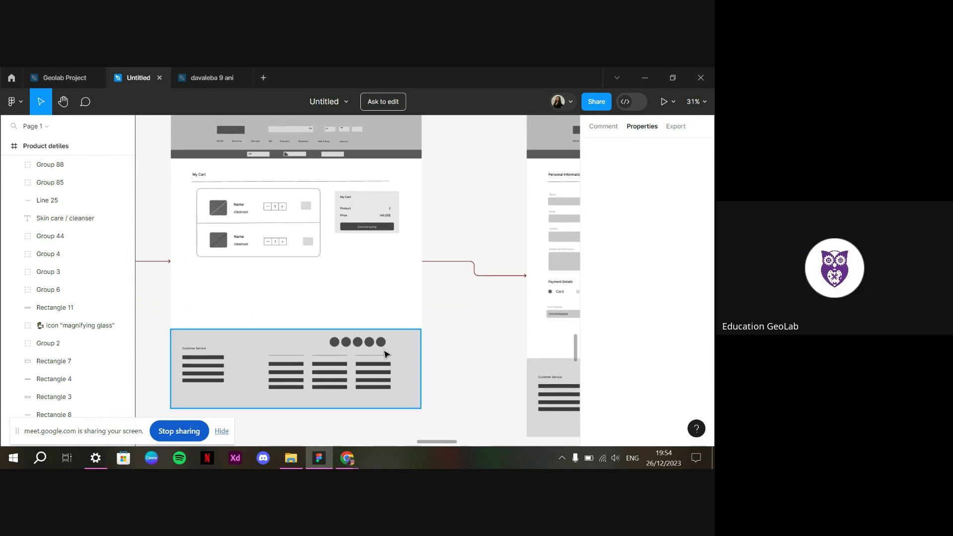
pyautogui.scroll(1, 386, 354)
# Open the prototype presentation with the my Cart frame selected, and return to the Untitled design file
pyautogui.click(420, 154)
pyautogui.click(664, 102)
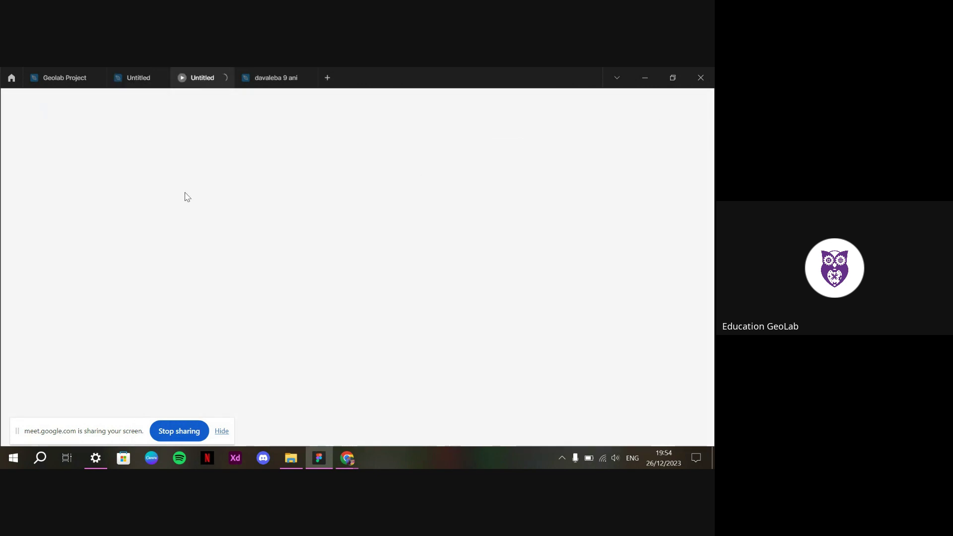
pyautogui.click(130, 72)
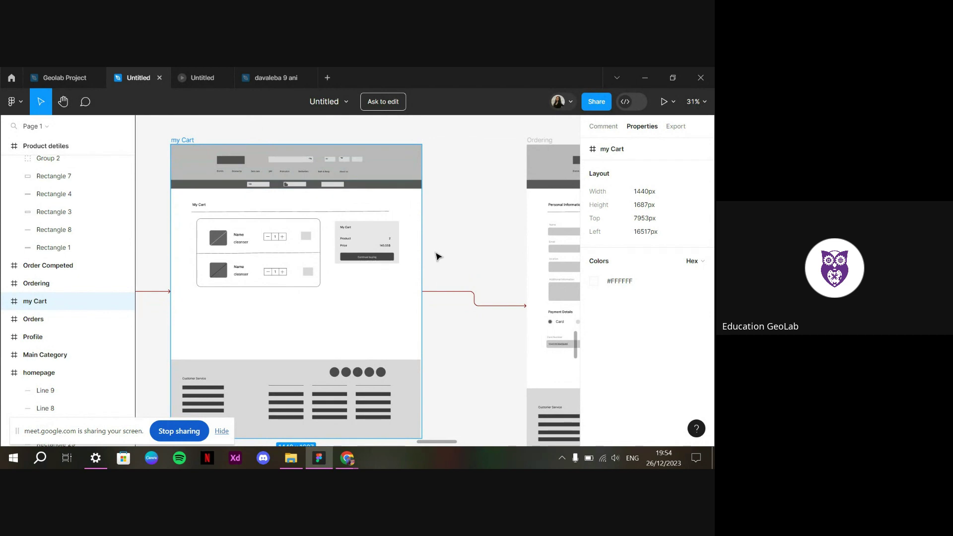
# Show the my Cart prototype presentation at Fit width and hide the Figma UI
pyautogui.click(207, 70)
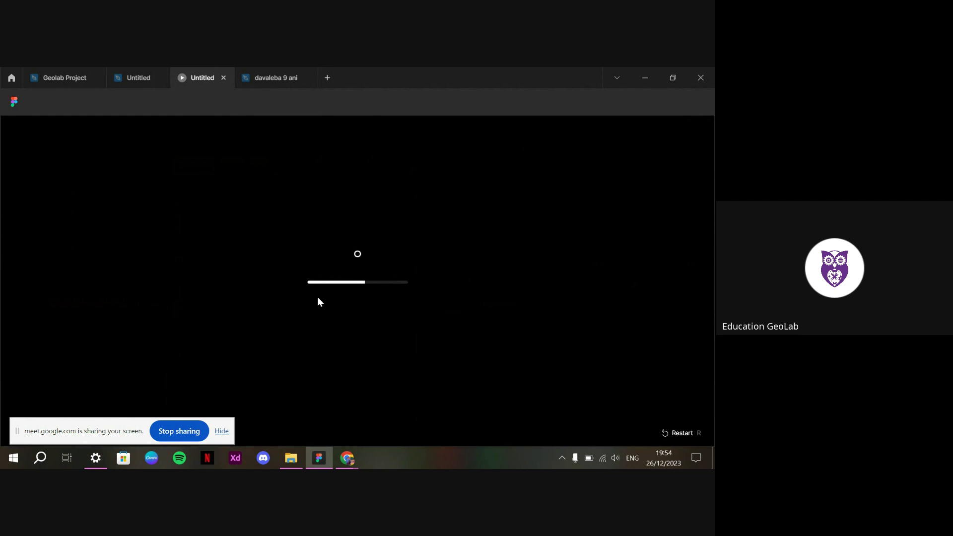
pyautogui.click(130, 68)
pyautogui.click(191, 69)
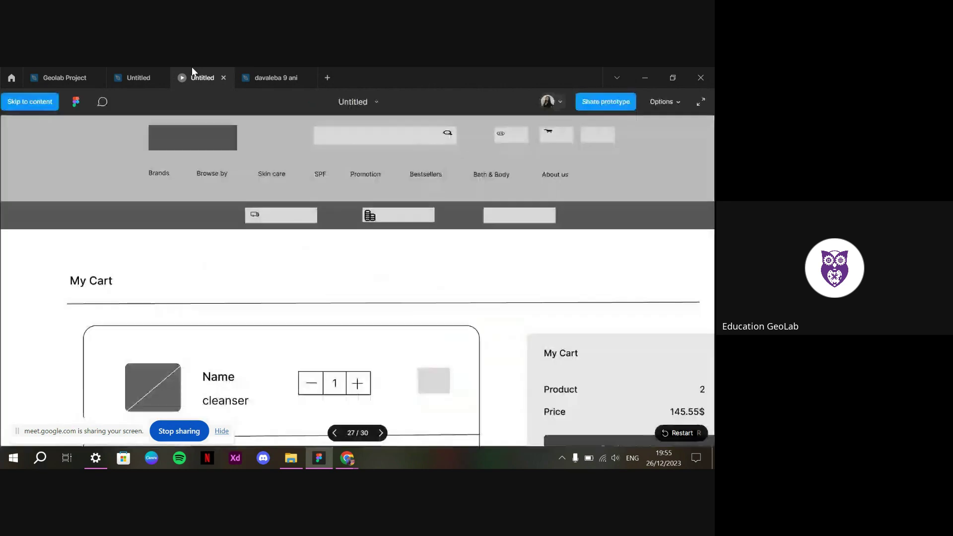
pyautogui.click(665, 101)
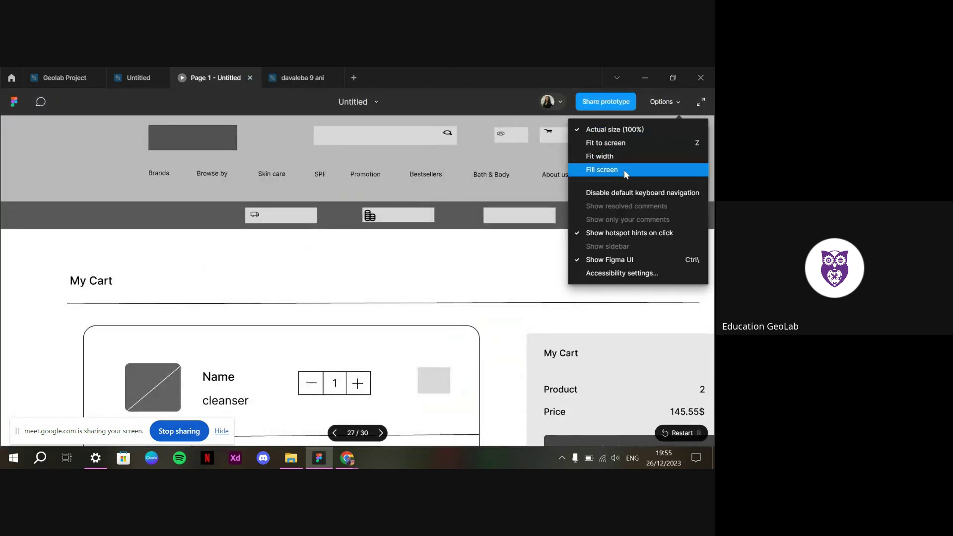
pyautogui.click(625, 155)
pyautogui.click(668, 101)
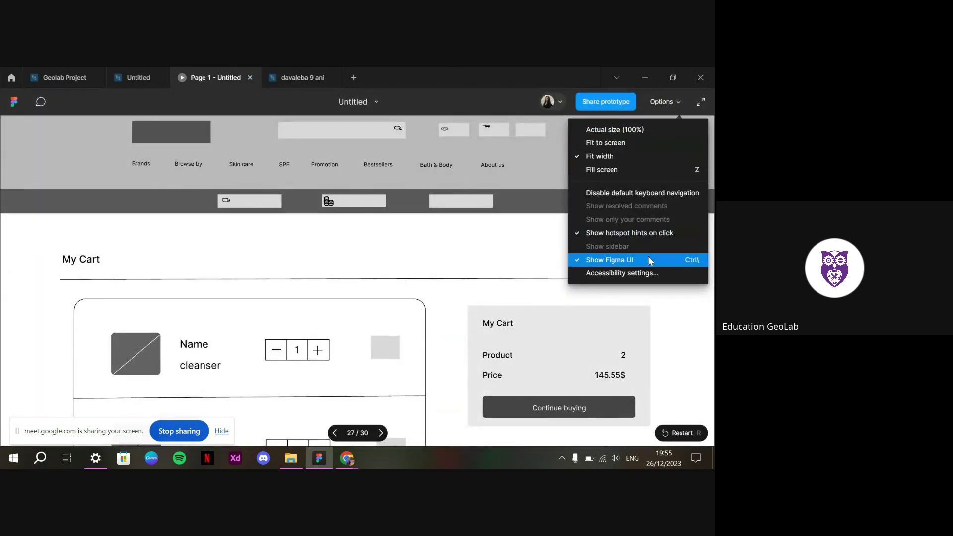
pyautogui.click(596, 259)
# Examine how the My Cart order summary box behaves while the prototype page moves between the header and the Customer Service footer
pyautogui.scroll(-10, 634, 198)
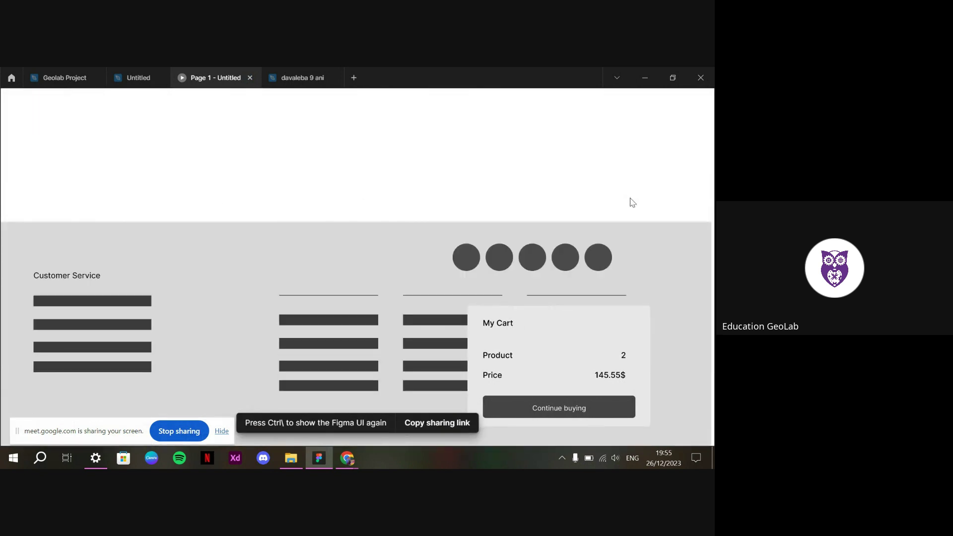
pyautogui.scroll(10, 632, 199)
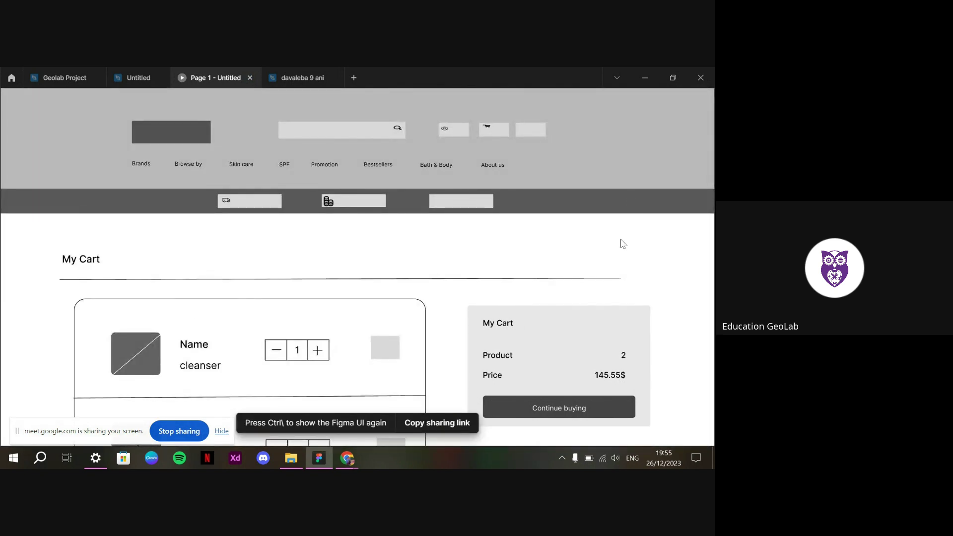
pyautogui.scroll(-5, 561, 355)
pyautogui.scroll(-5, 567, 388)
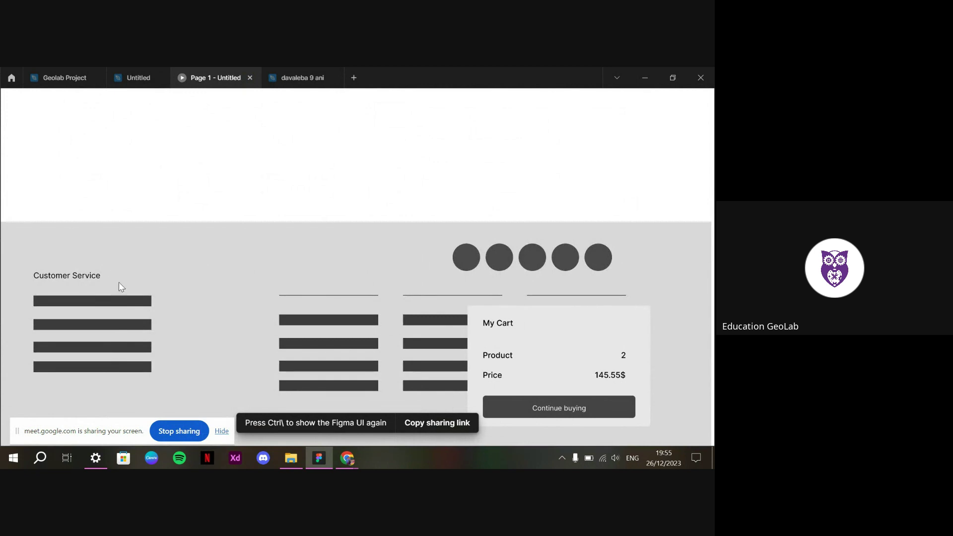
pyautogui.scroll(10, 650, 386)
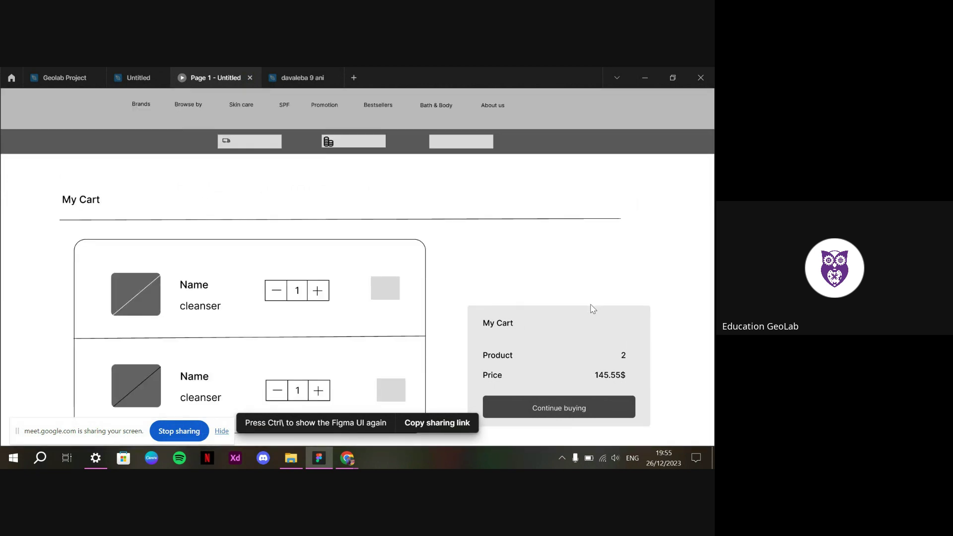
pyautogui.scroll(2, 593, 309)
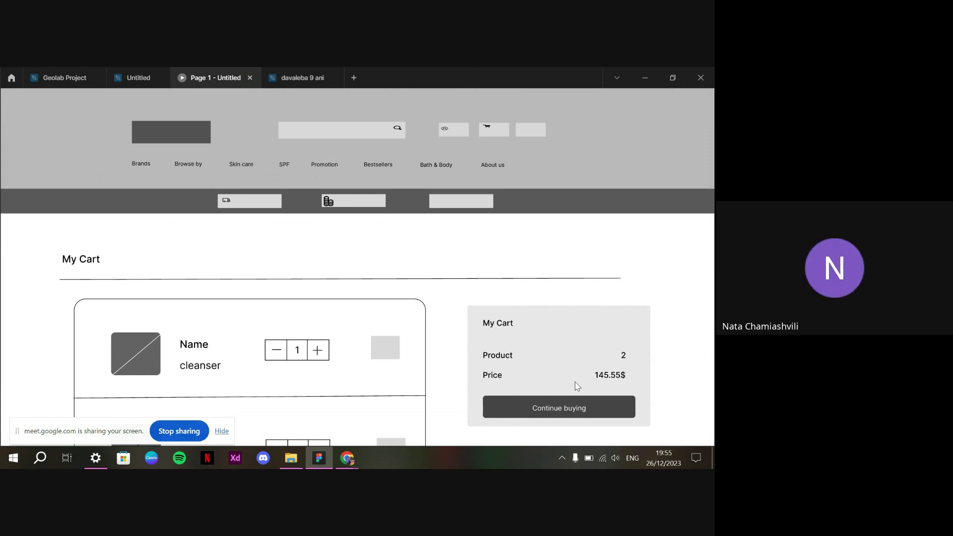
pyautogui.scroll(-10, 547, 325)
pyautogui.scroll(-2, 528, 353)
pyautogui.scroll(10, 525, 358)
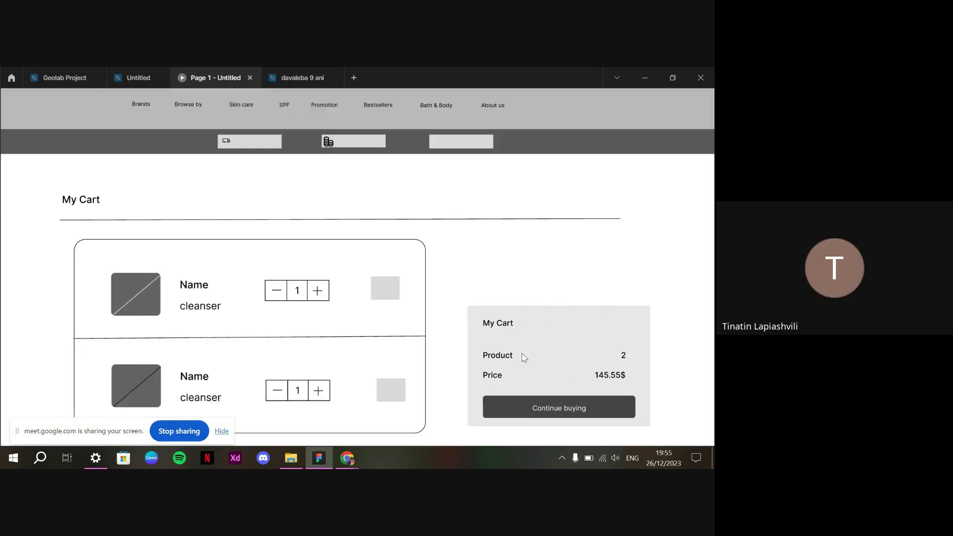
pyautogui.scroll(2, 525, 357)
pyautogui.scroll(-8, 521, 365)
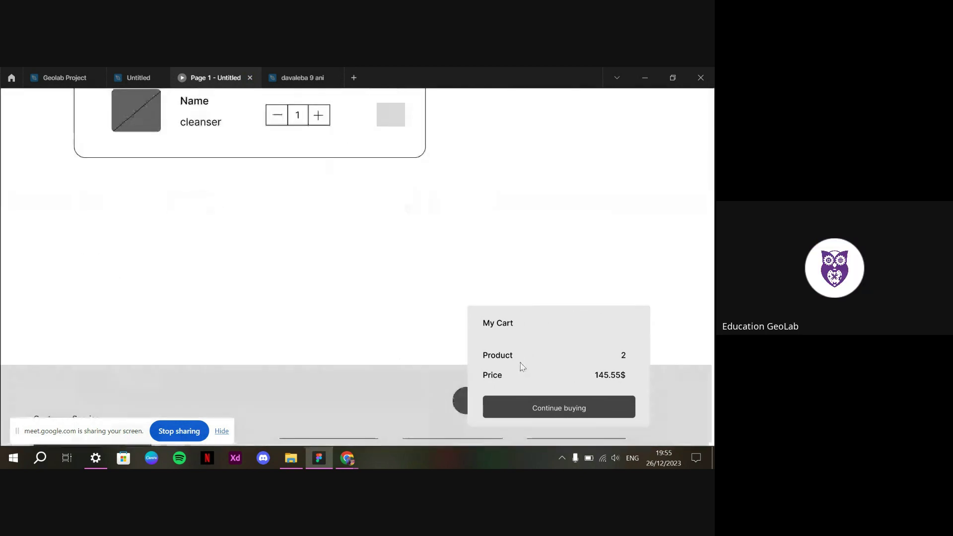
pyautogui.scroll(8, 497, 328)
pyautogui.scroll(-8, 690, 344)
pyautogui.scroll(8, 690, 345)
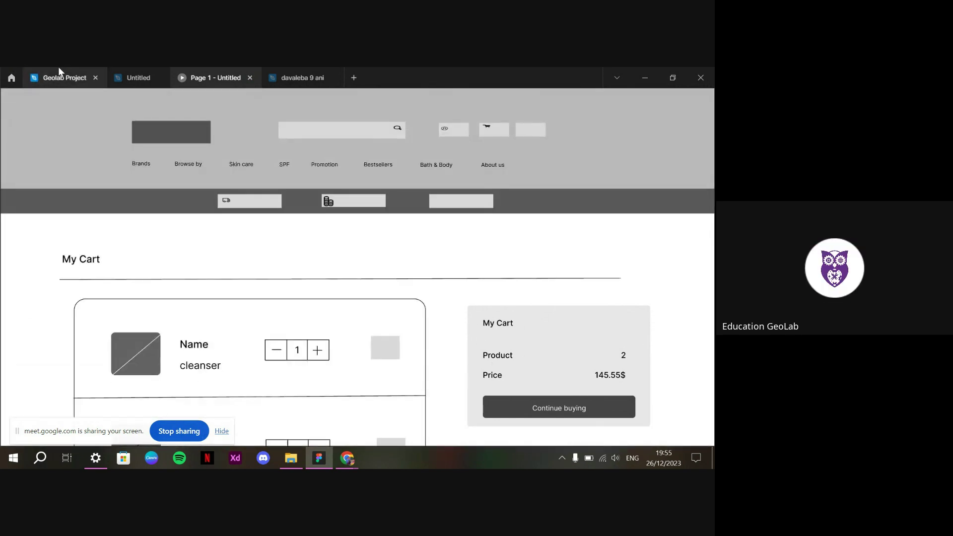
# Look through the recently viewed files and the drafts for another wireframe project
pyautogui.click(12, 78)
pyautogui.scroll(15, 298, 323)
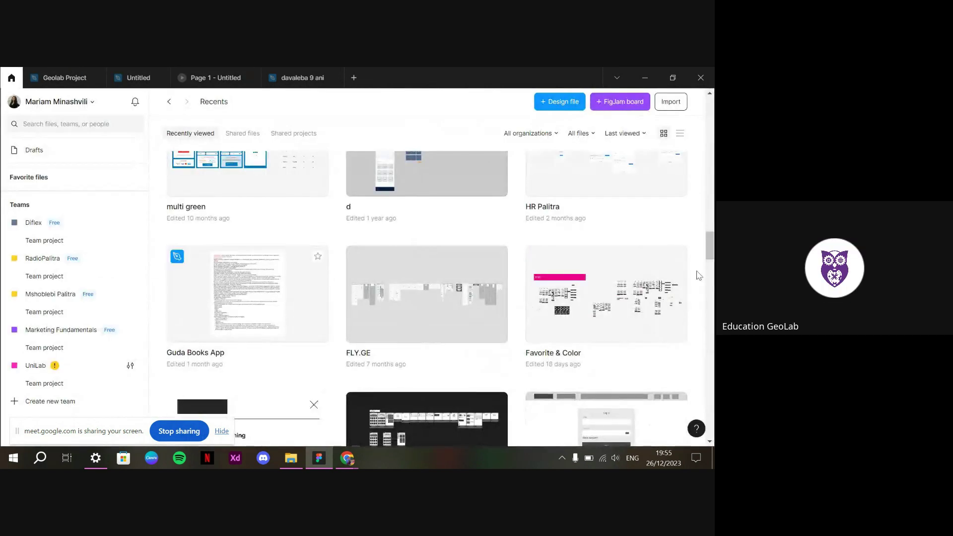
pyautogui.scroll(15, 336, 336)
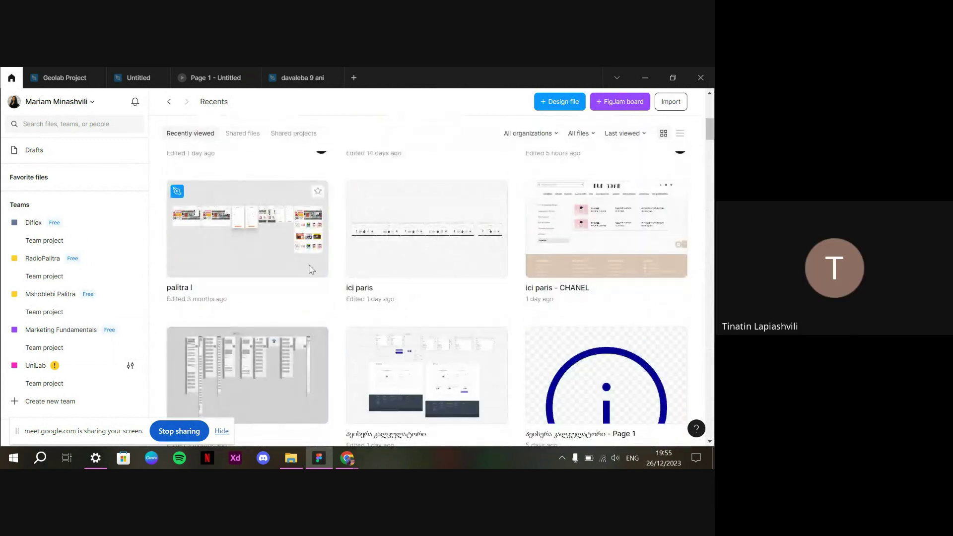
pyautogui.scroll(-2, 308, 271)
pyautogui.scroll(5, 311, 288)
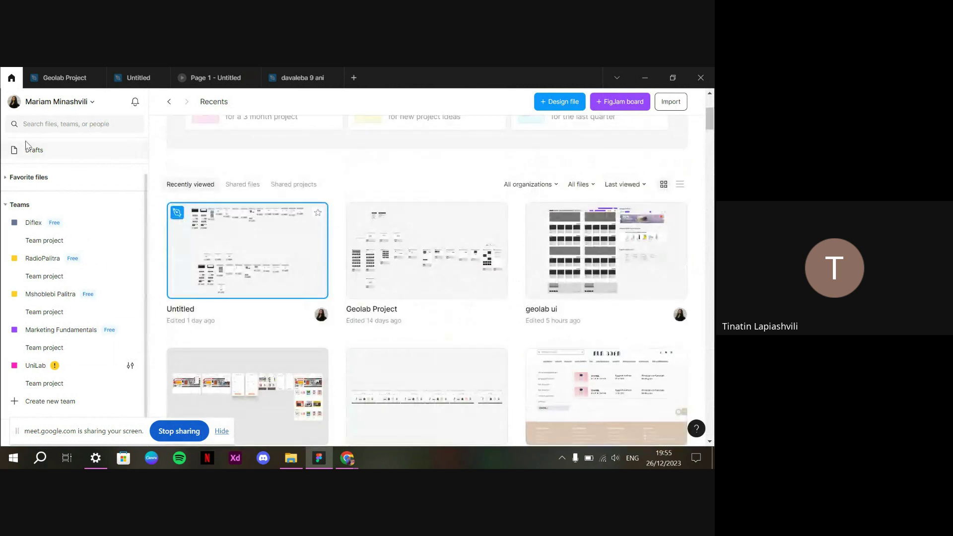
pyautogui.scroll(2, 59, 194)
pyautogui.click(60, 190)
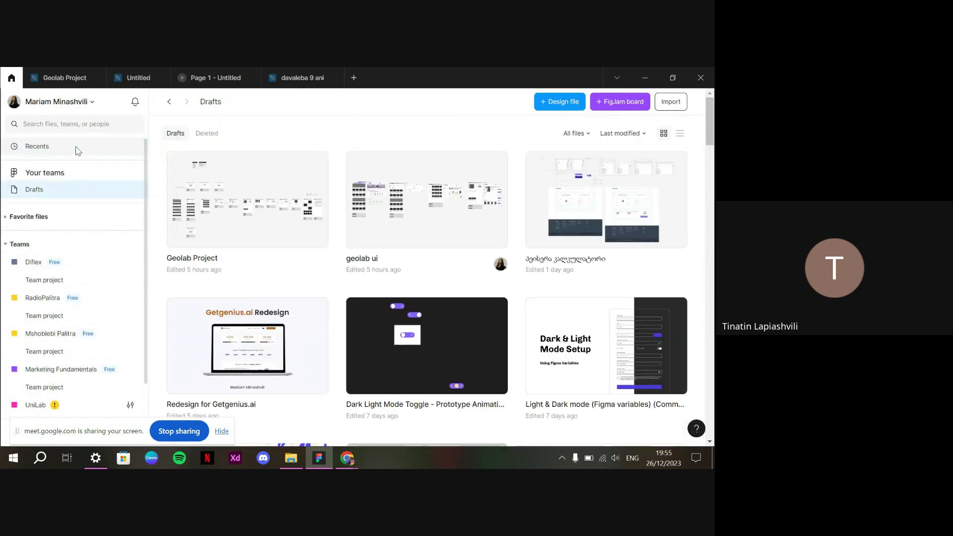
pyautogui.scroll(-5, 278, 188)
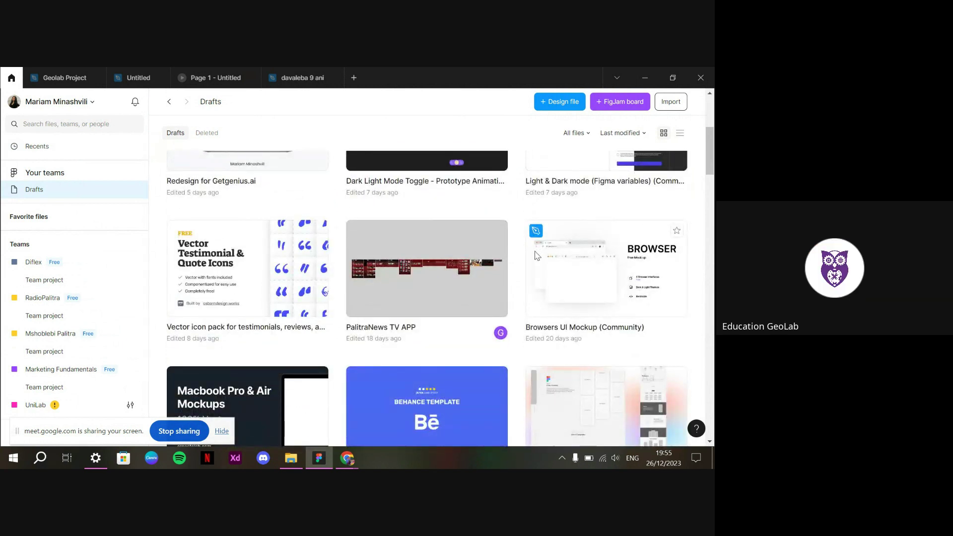
pyautogui.scroll(-10, 536, 256)
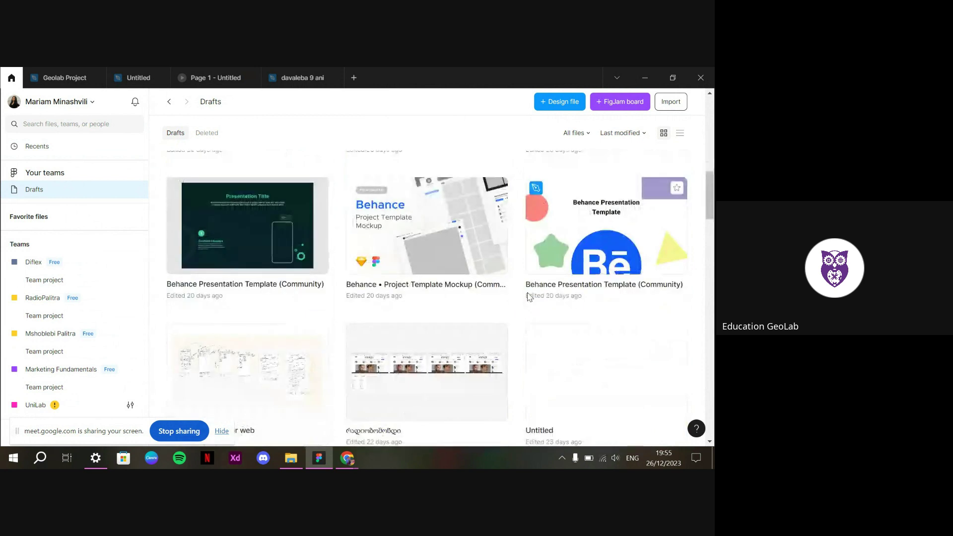
pyautogui.scroll(-3, 527, 297)
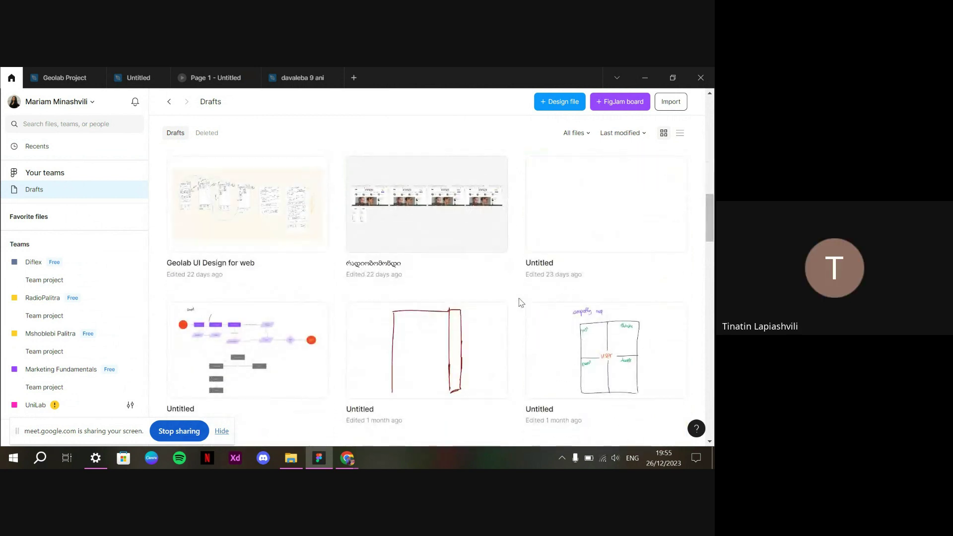
# Compare the my Cart frame in the Untitled design file with its prototype presentation
pyautogui.click(132, 75)
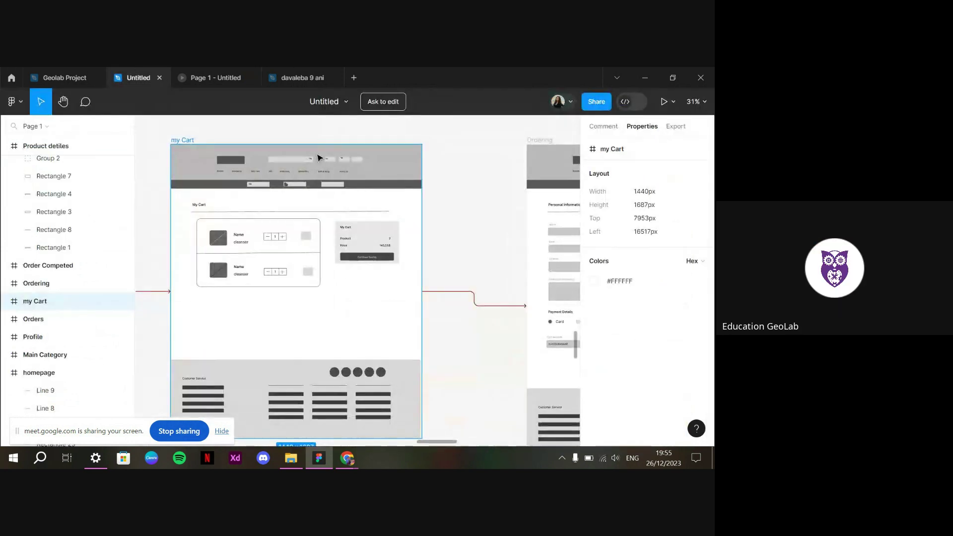
pyautogui.click(228, 69)
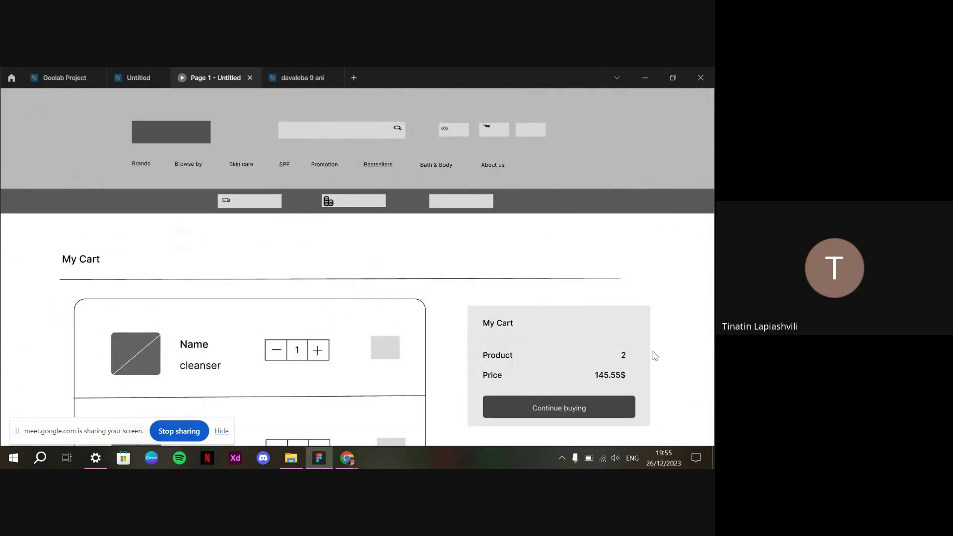
pyautogui.click(138, 75)
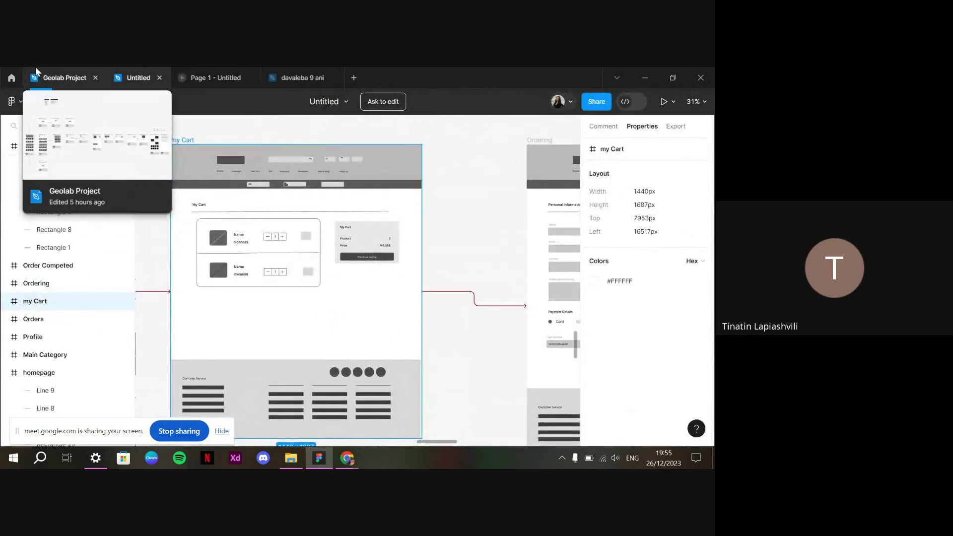
# Look through the drafts again and search the files by a person's first name
pyautogui.click(3, 73)
pyautogui.scroll(-10, 510, 300)
pyautogui.scroll(10, 510, 304)
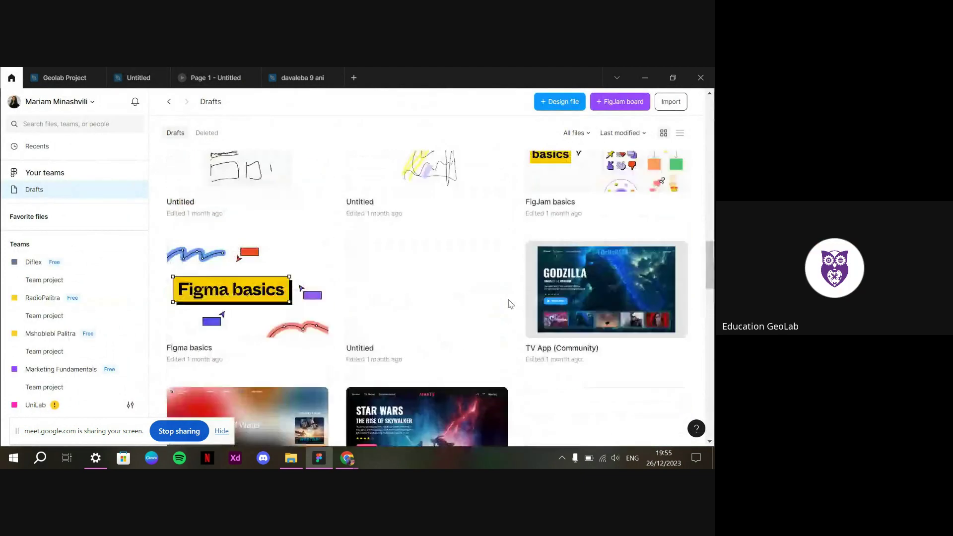
pyautogui.scroll(10, 508, 304)
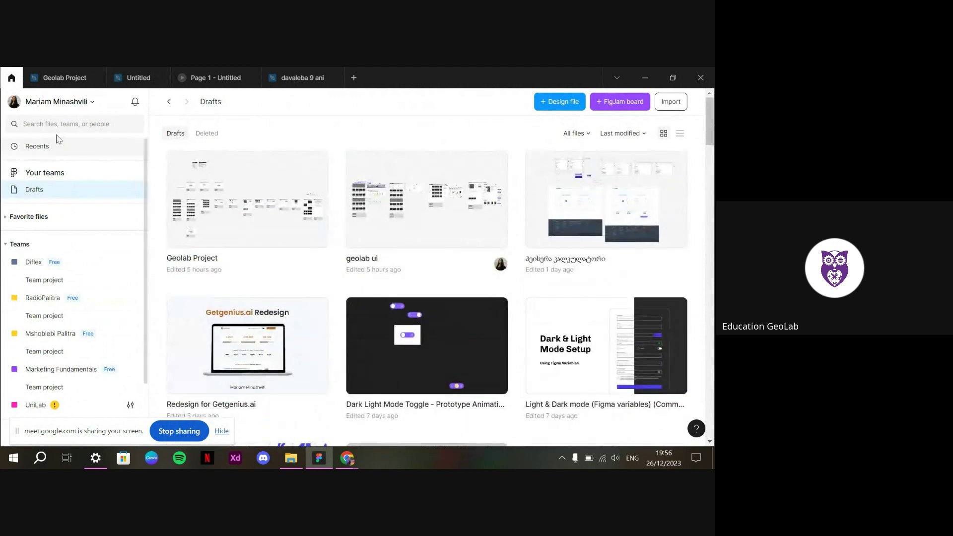
pyautogui.click(91, 124)
pyautogui.write('t')
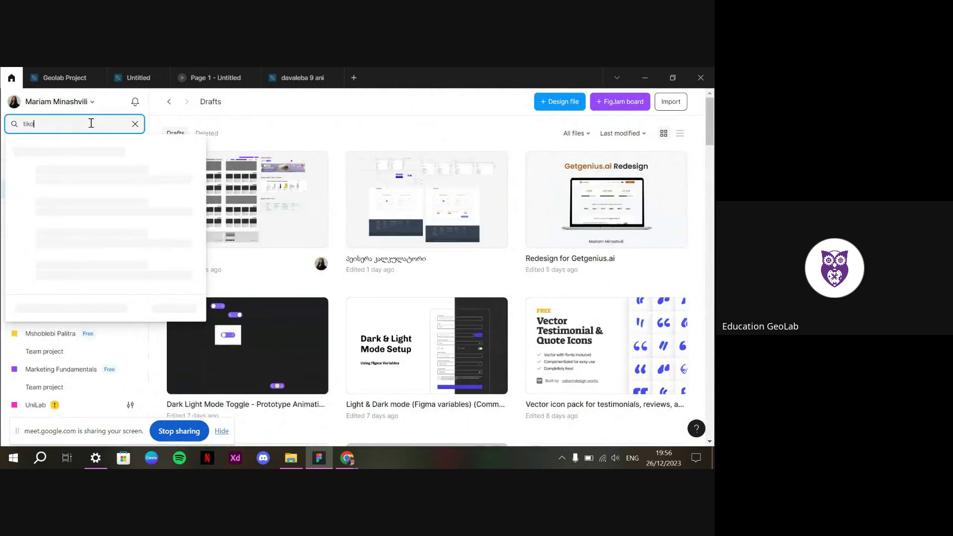
pyautogui.write('iko')
pyautogui.press('Escape')
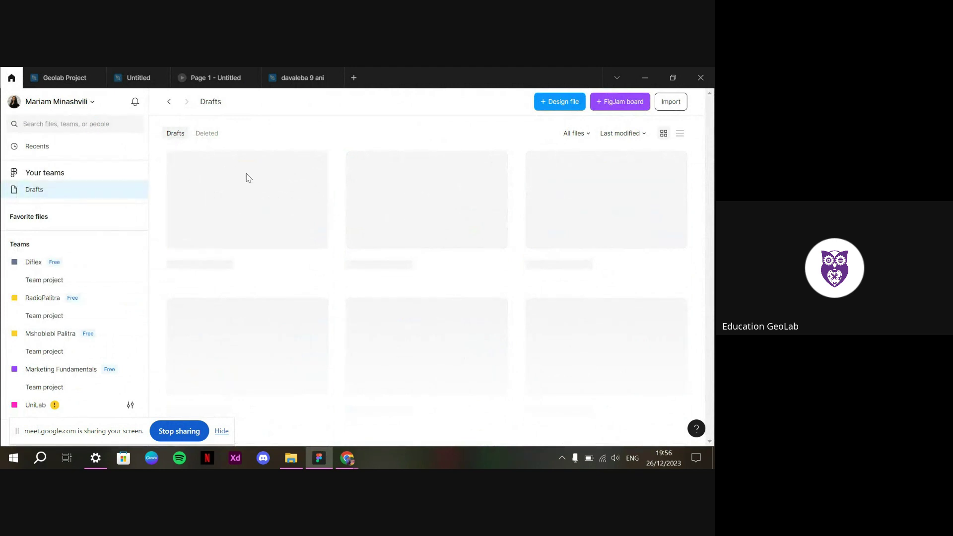
# Open the დავალება 8-9 file from the recently viewed files
pyautogui.click(75, 148)
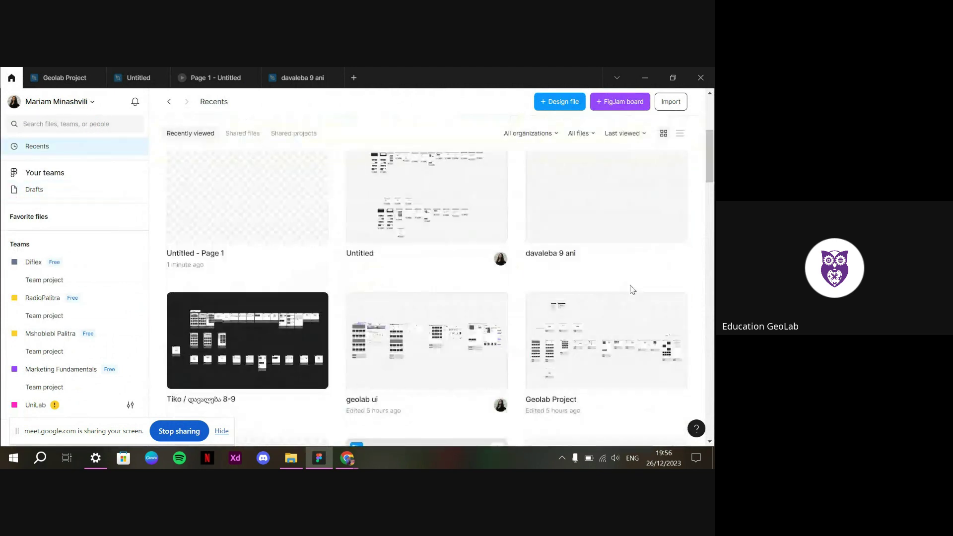
pyautogui.scroll(-4, 268, 313)
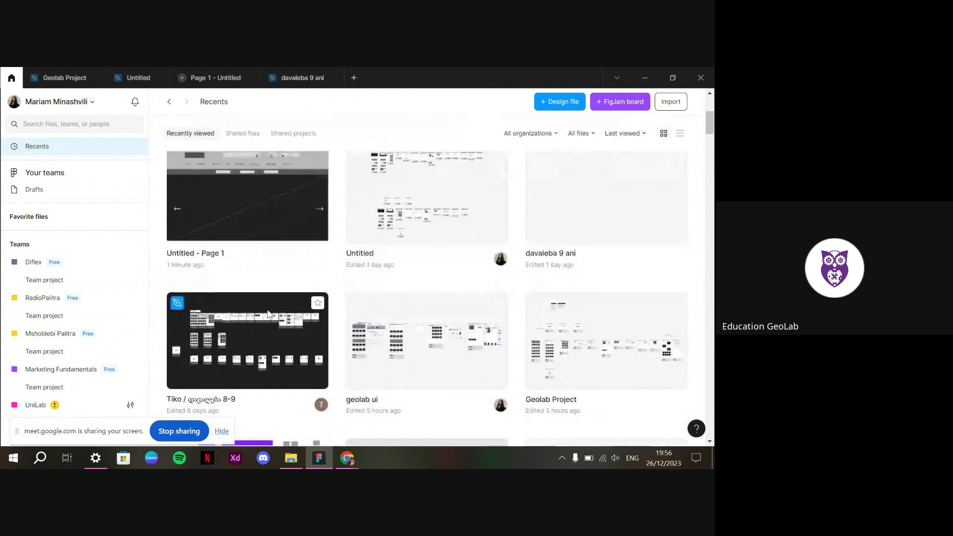
pyautogui.doubleClick(269, 313)
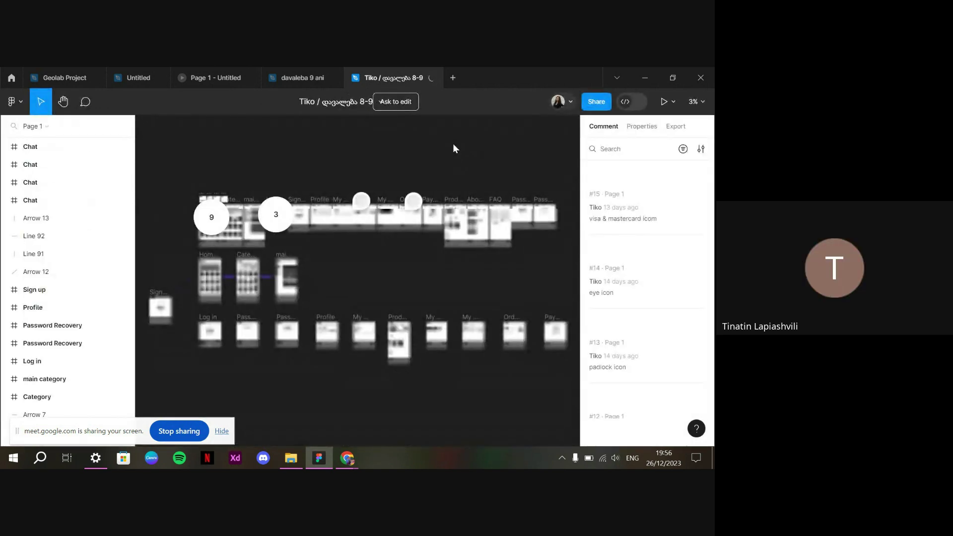
# Select the Product Details frame beside About Us and examine its price box with the Add to cart and Buy buttons
pyautogui.click(458, 199)
pyautogui.scroll(5, 458, 199)
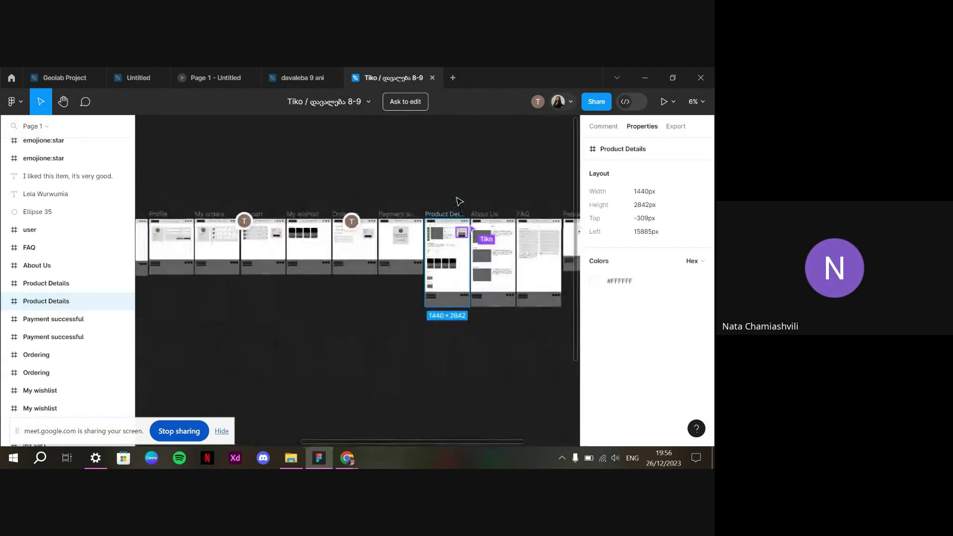
pyautogui.scroll(-3, 459, 201)
pyautogui.hscroll(2, 460, 201)
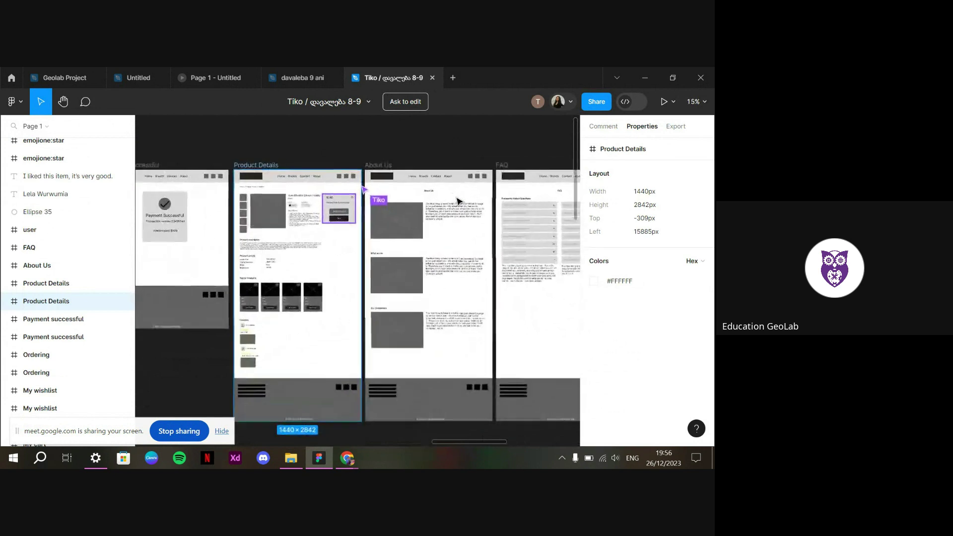
pyautogui.scroll(2, 313, 203)
pyautogui.scroll(5, 313, 204)
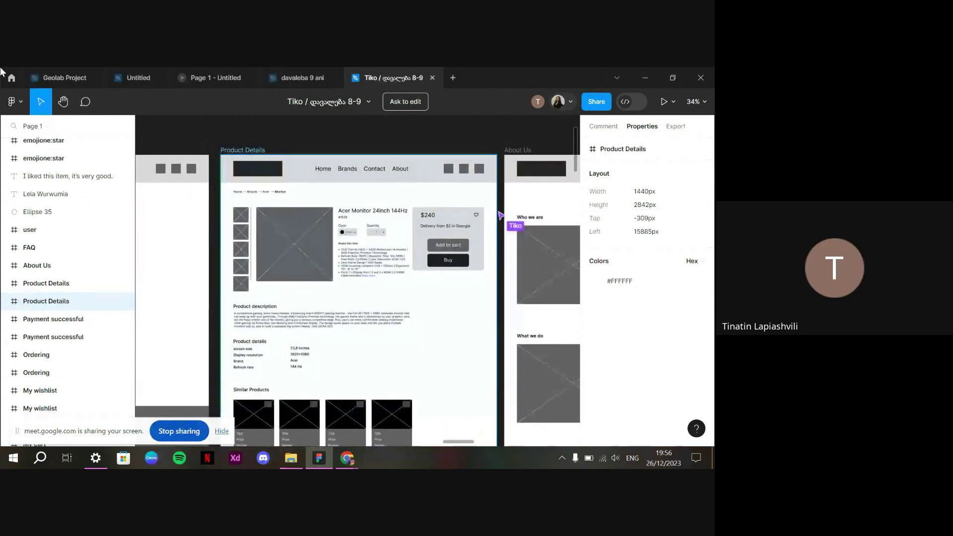
# In the Geolab Project file, select the price box on the product details frame and check its scroll position options in the prototype settings
pyautogui.click(105, 82)
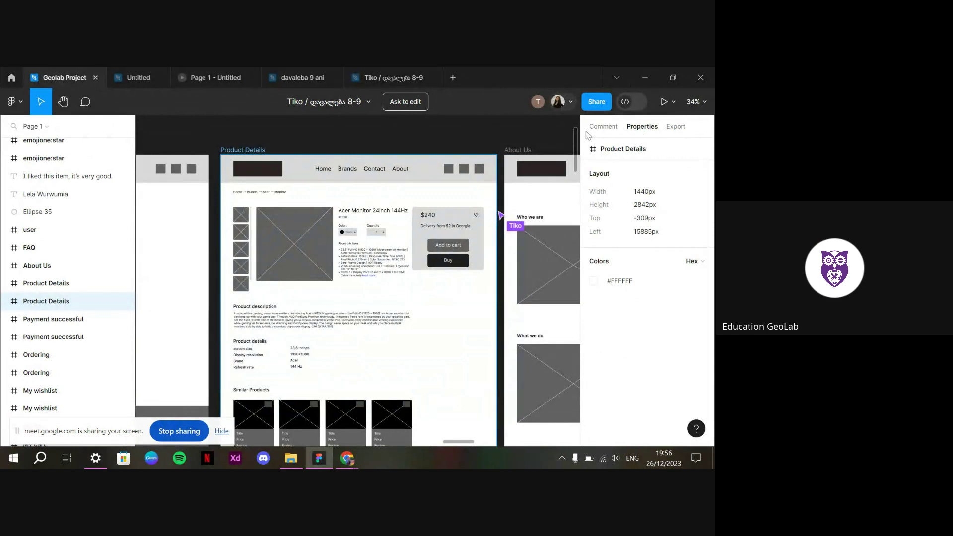
pyautogui.click(643, 131)
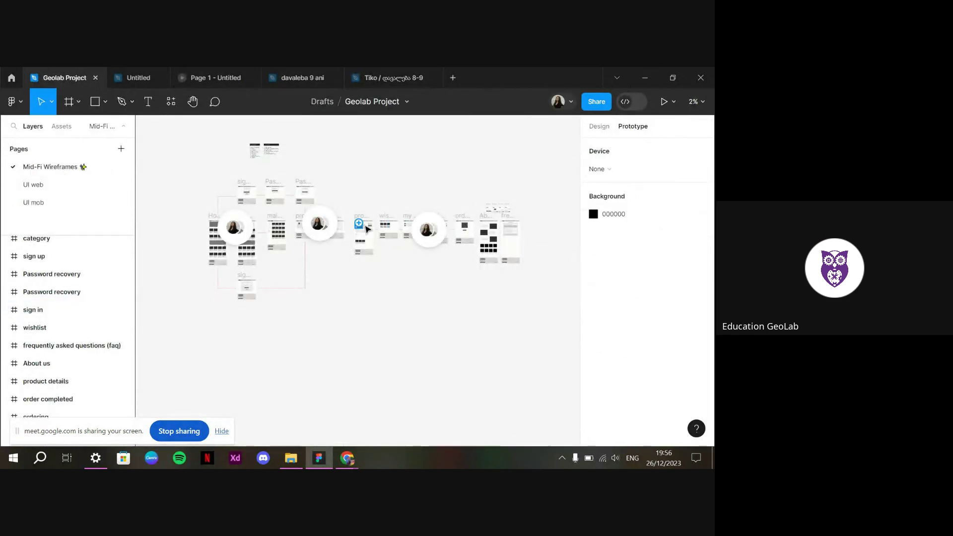
pyautogui.click(371, 230)
pyautogui.click(663, 195)
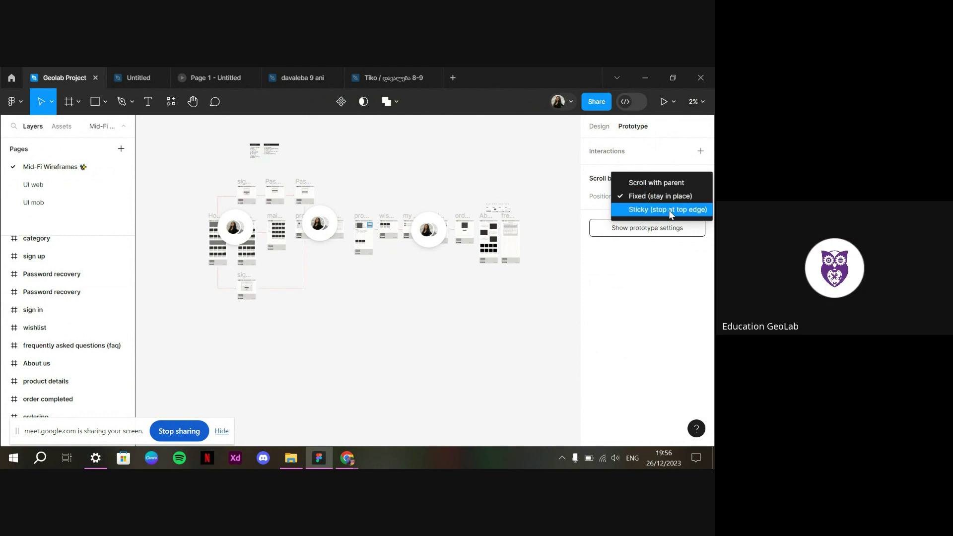
pyautogui.click(373, 198)
pyautogui.scroll(4, 370, 218)
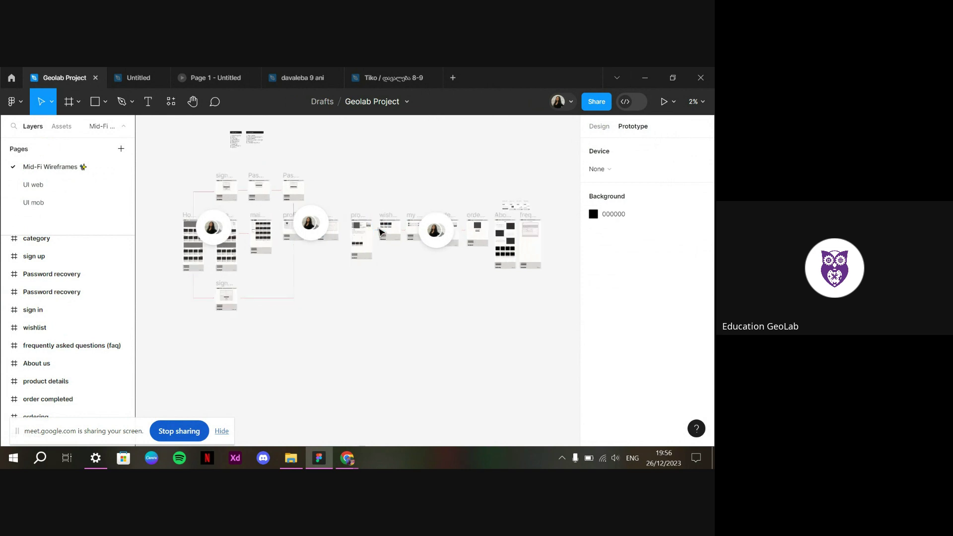
pyautogui.scroll(10, 365, 228)
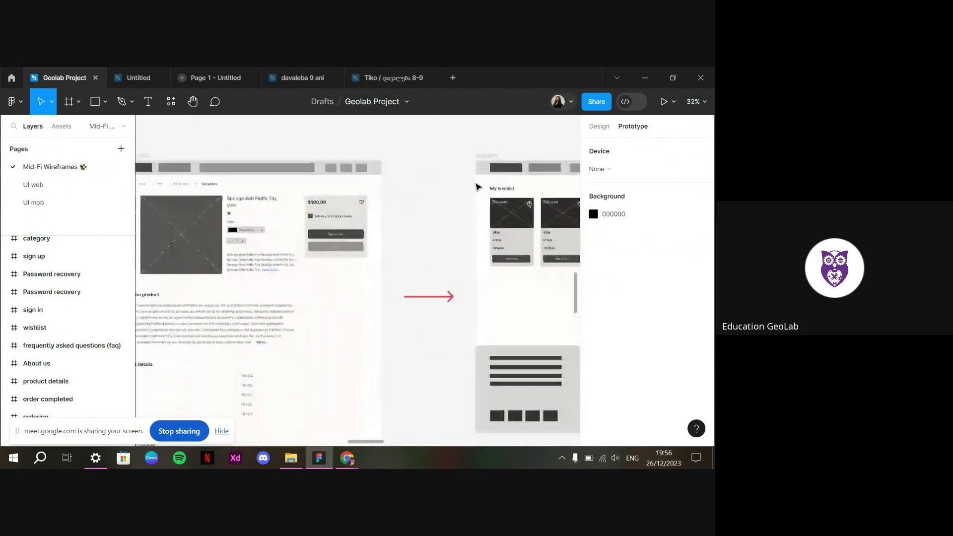
pyautogui.click(335, 220)
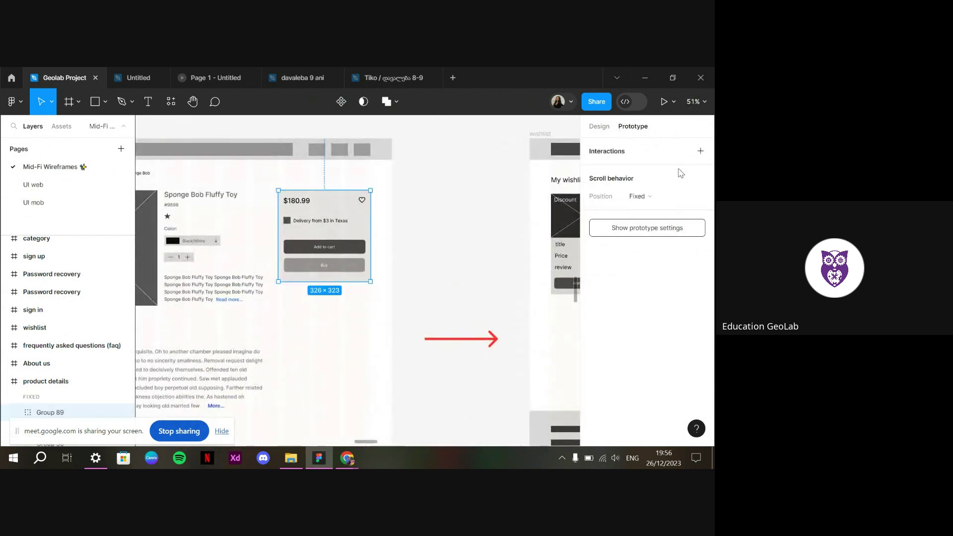
pyautogui.click(653, 204)
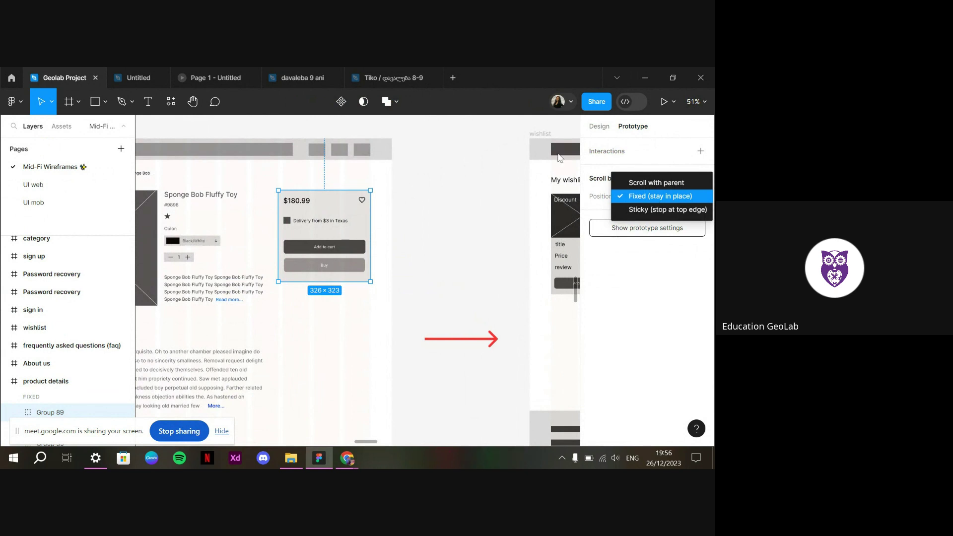
pyautogui.click(446, 175)
# Present the Product Details frame of the დავალება 8-9 file, fitted to width and with the Figma UI hidden
pyautogui.click(398, 78)
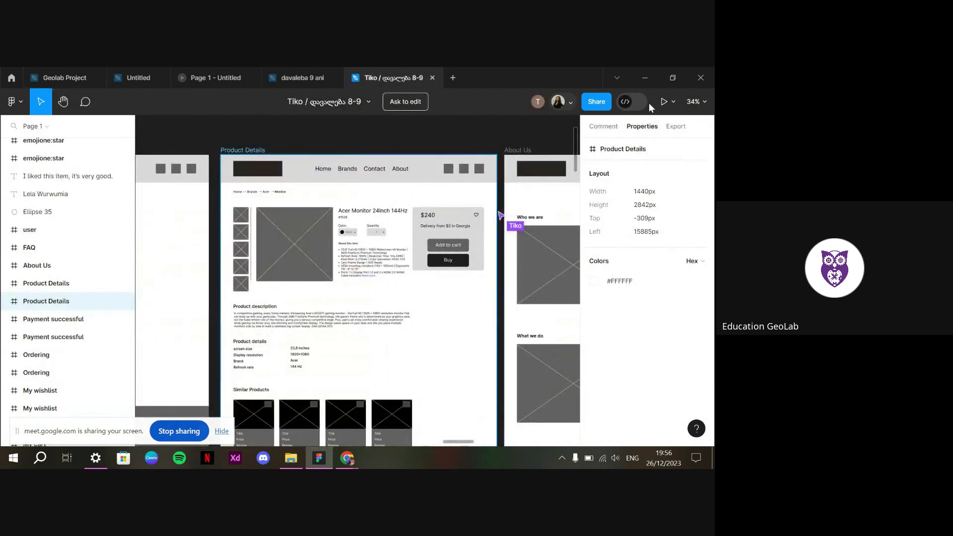
pyautogui.click(654, 104)
pyautogui.moveTo(352, 67)
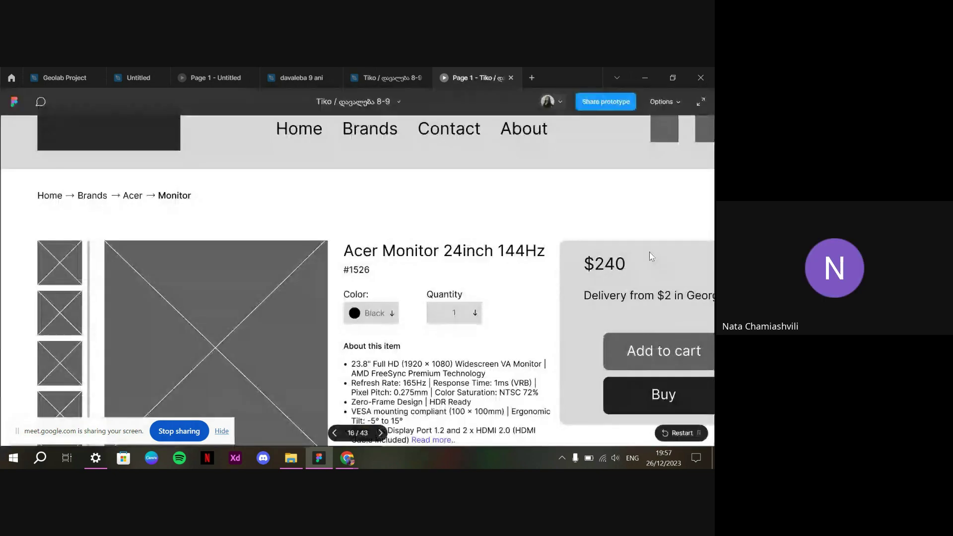
pyautogui.click(668, 104)
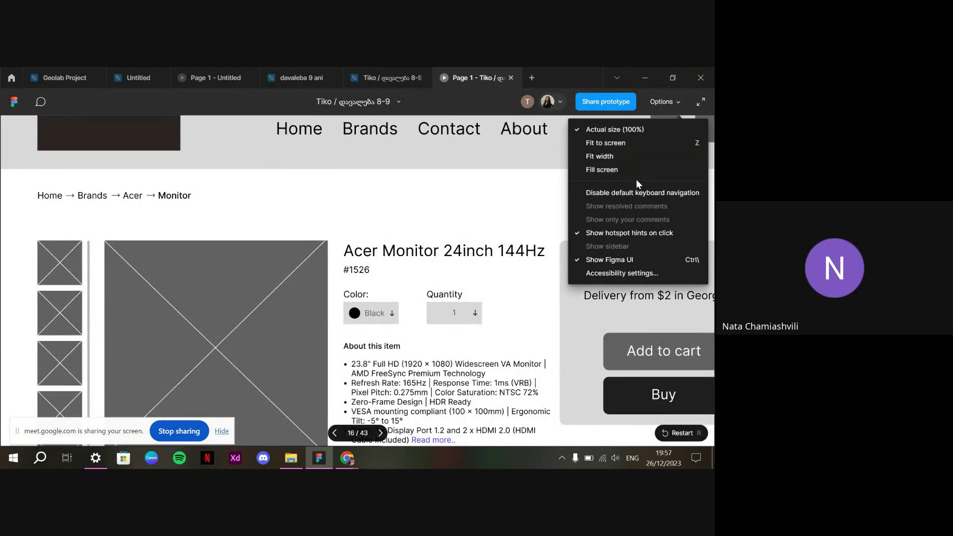
pyautogui.click(625, 156)
pyautogui.click(668, 102)
pyautogui.click(638, 259)
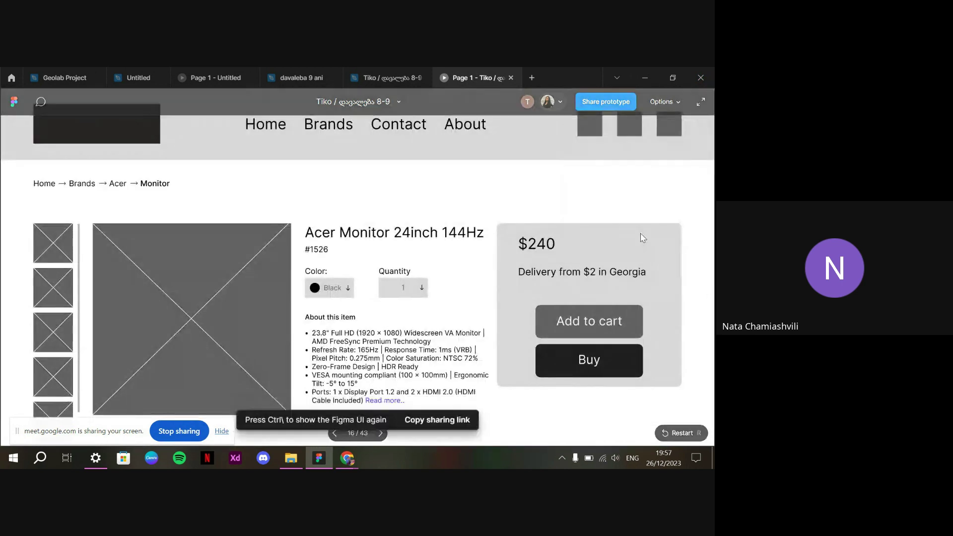
# Examine how the price box with the Add to cart and Buy buttons behaves while the Acer Monitor page scrolls
pyautogui.scroll(-10, 636, 239)
pyautogui.scroll(-2, 638, 253)
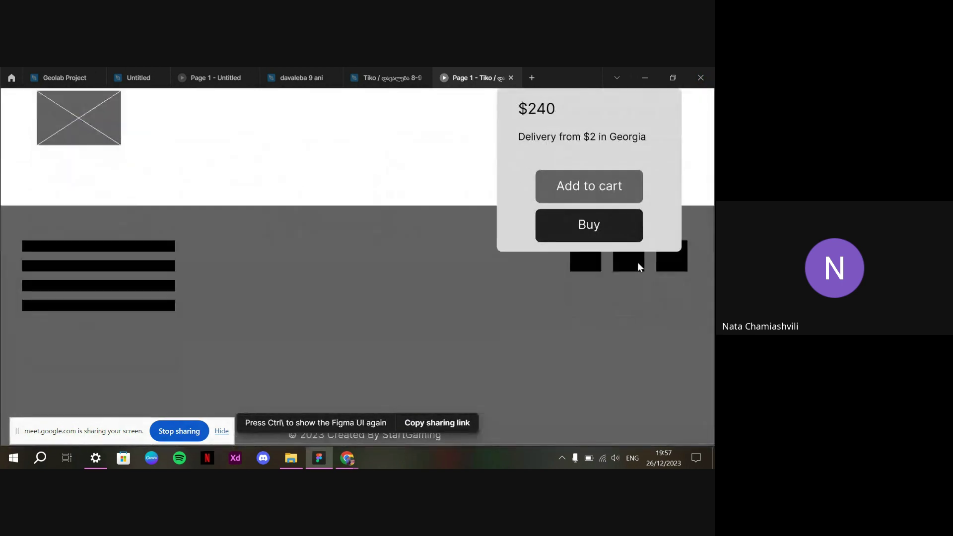
pyautogui.scroll(3, 637, 262)
pyautogui.scroll(-4, 637, 262)
pyautogui.scroll(15, 637, 273)
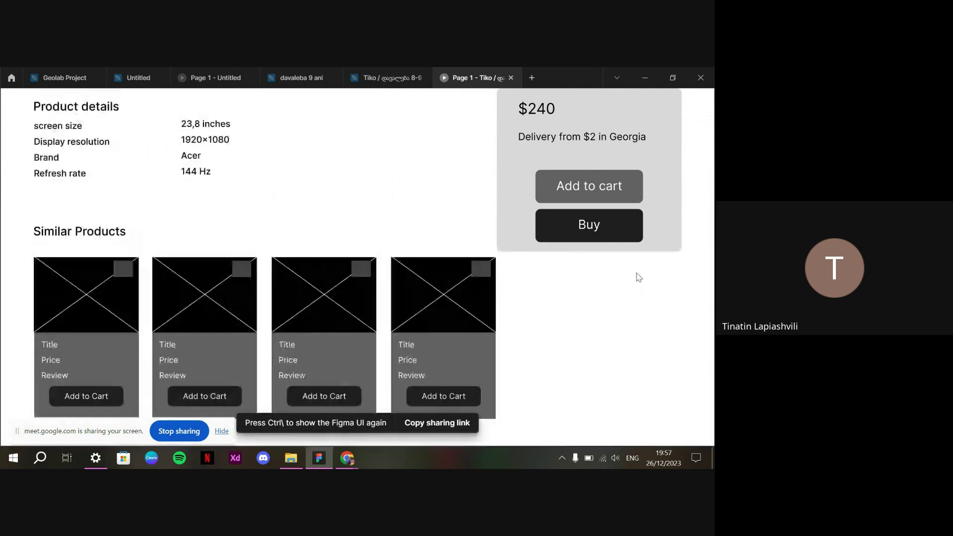
pyautogui.scroll(-10, 637, 274)
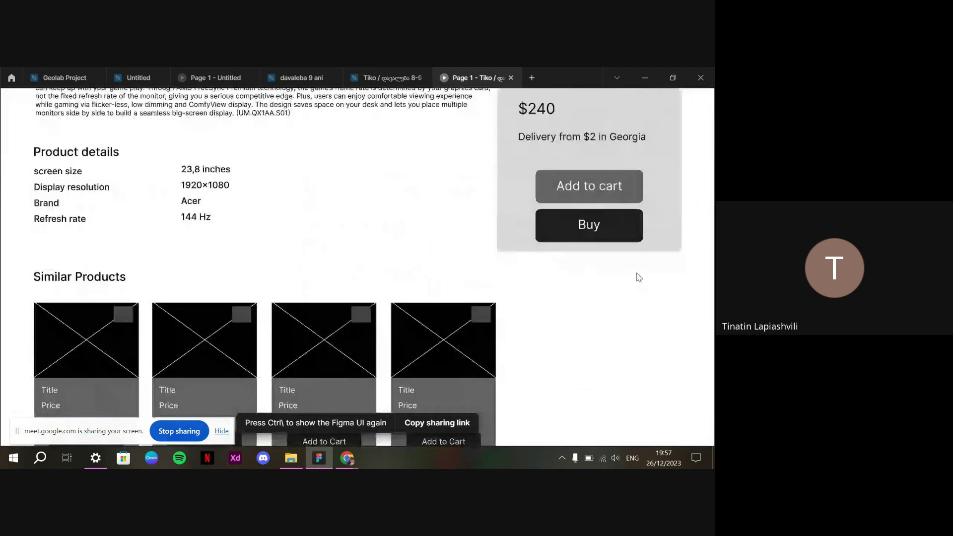
pyautogui.scroll(6, 636, 273)
pyautogui.scroll(5, 604, 269)
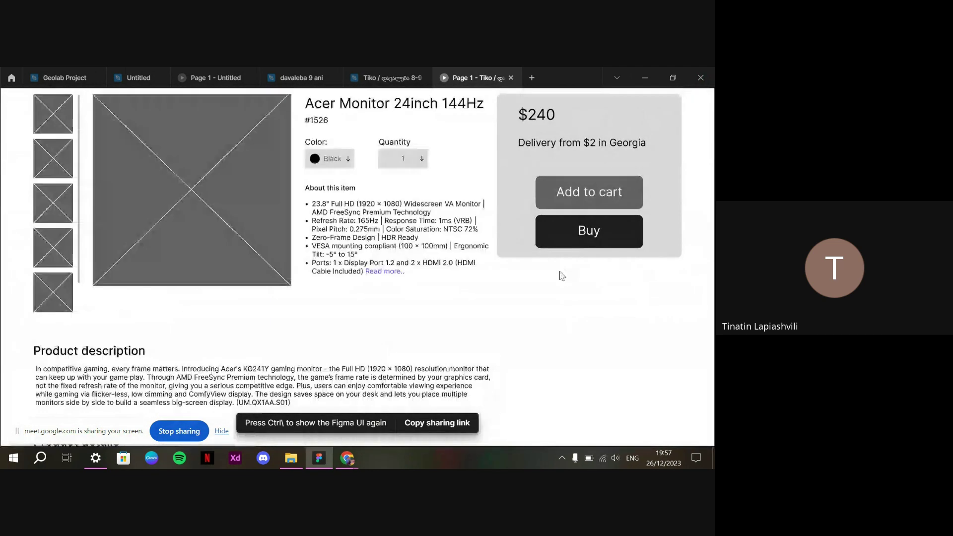
# Switch to the Untitled prototype and examine how the My Cart summary box moves over the page while scrolling
pyautogui.click(387, 78)
pyautogui.click(247, 77)
pyautogui.scroll(-10, 683, 357)
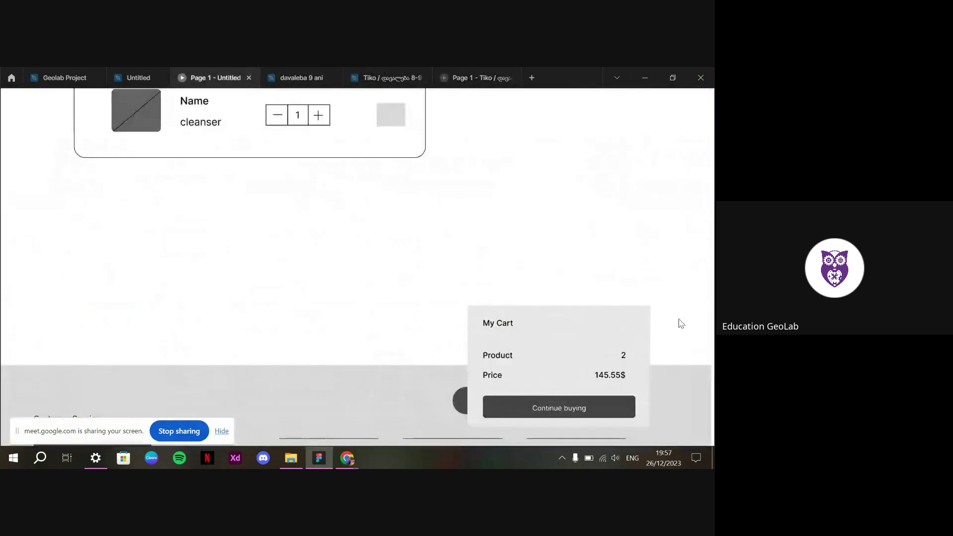
pyautogui.scroll(10, 678, 328)
pyautogui.scroll(-10, 678, 361)
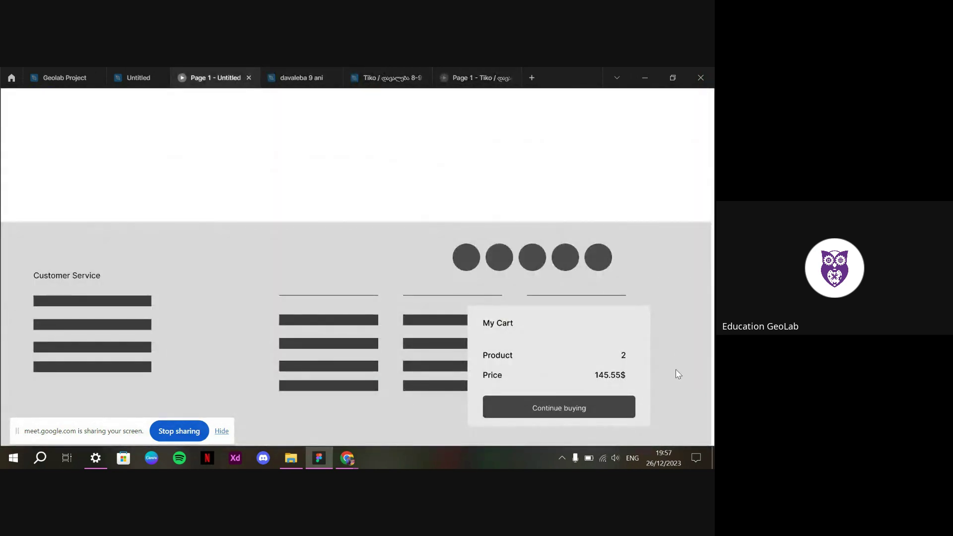
pyautogui.scroll(10, 679, 364)
pyautogui.scroll(-9, 680, 366)
pyautogui.scroll(10, 678, 361)
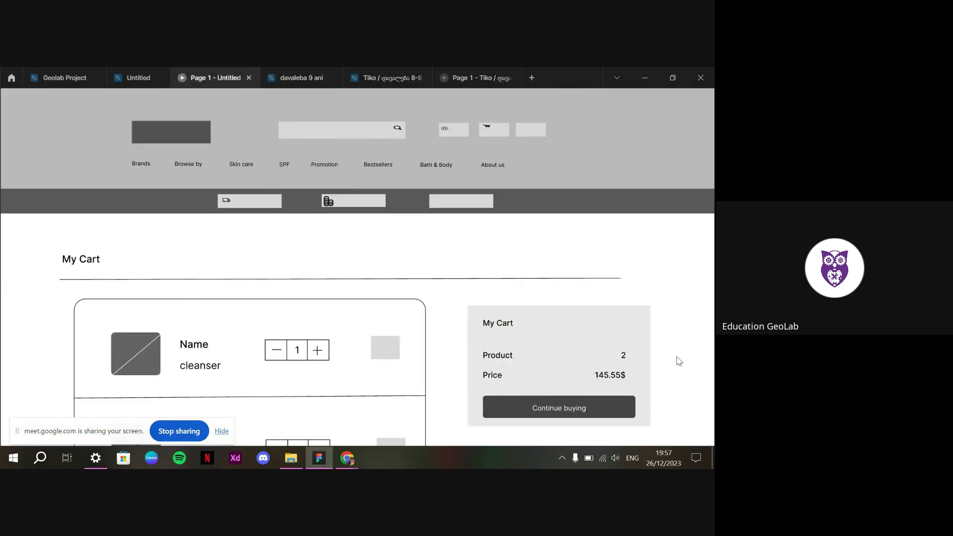
# Show the Untitled prototype in full screen and check the My Cart box's scroll behaviour again
pyautogui.press('F11')
pyautogui.scroll(-10, 669, 297)
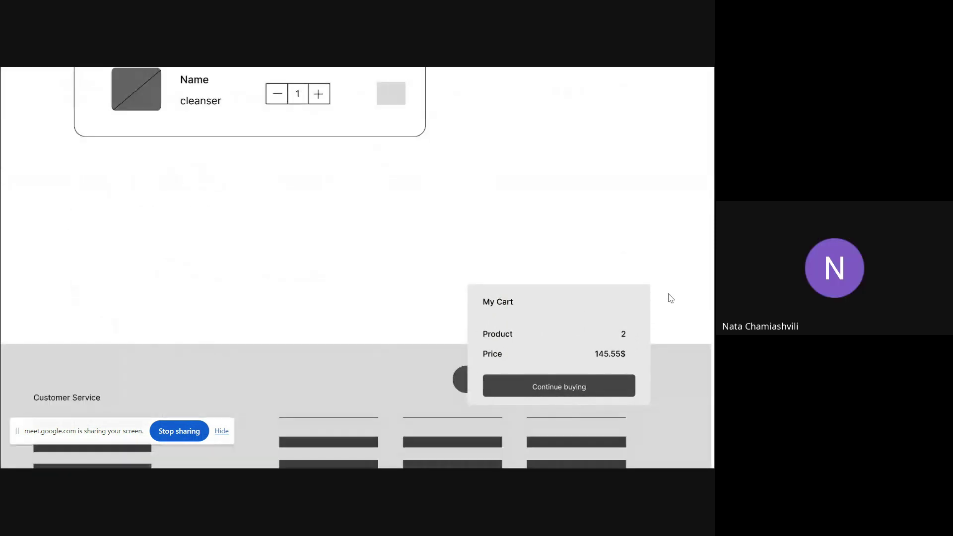
pyautogui.scroll(10, 669, 296)
pyautogui.scroll(-9, 669, 298)
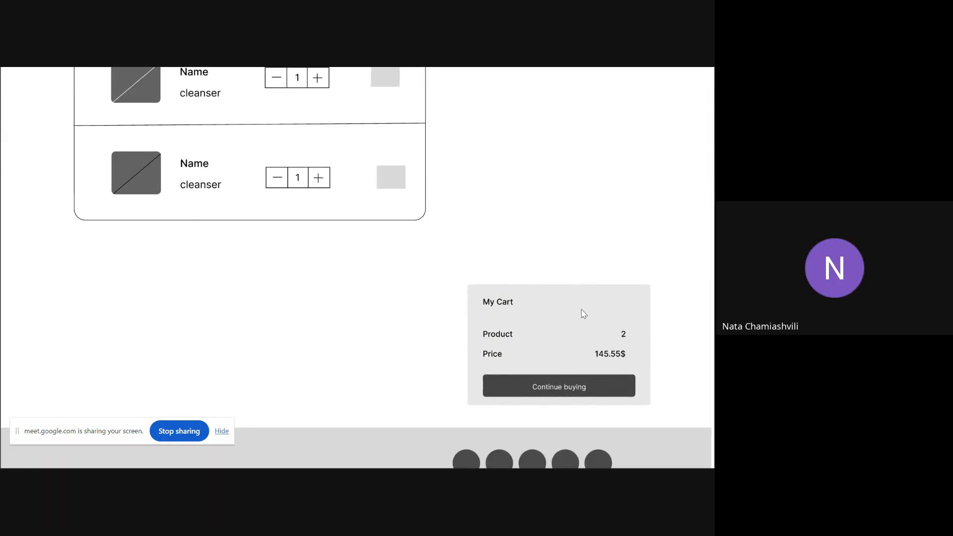
pyautogui.scroll(10, 588, 333)
# Compare the scrolling of the Acer Monitor price box with that of the My Cart box across the two prototypes
pyautogui.click(481, 73)
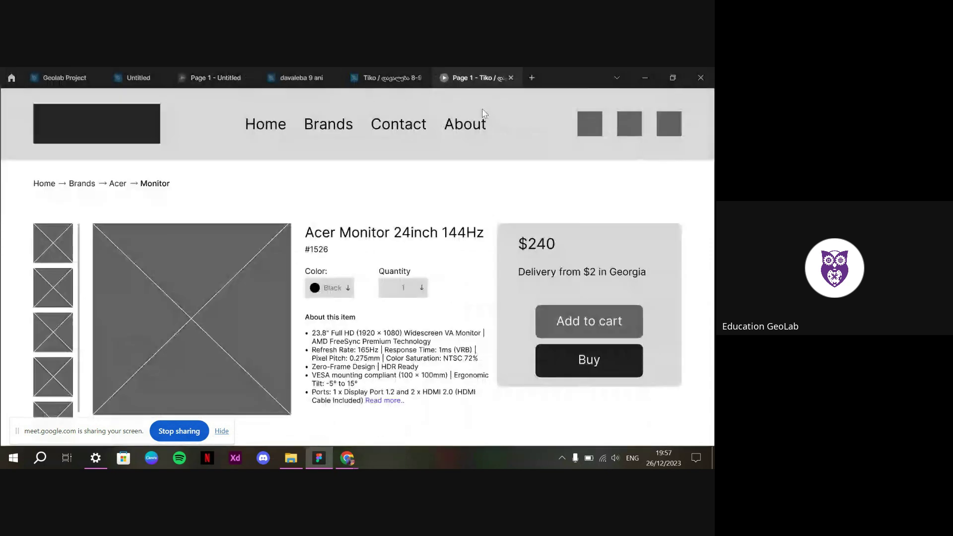
pyautogui.scroll(-10, 528, 247)
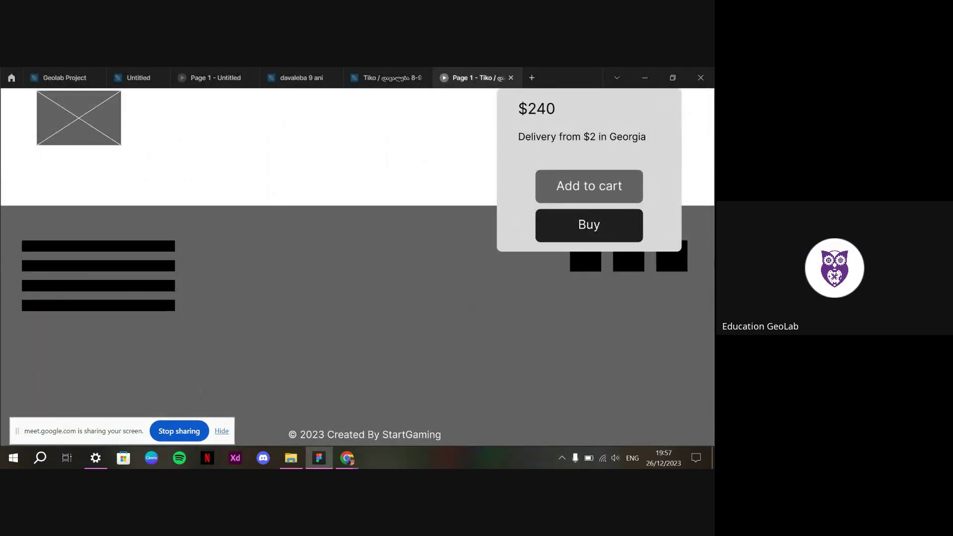
pyautogui.scroll(10, 604, 288)
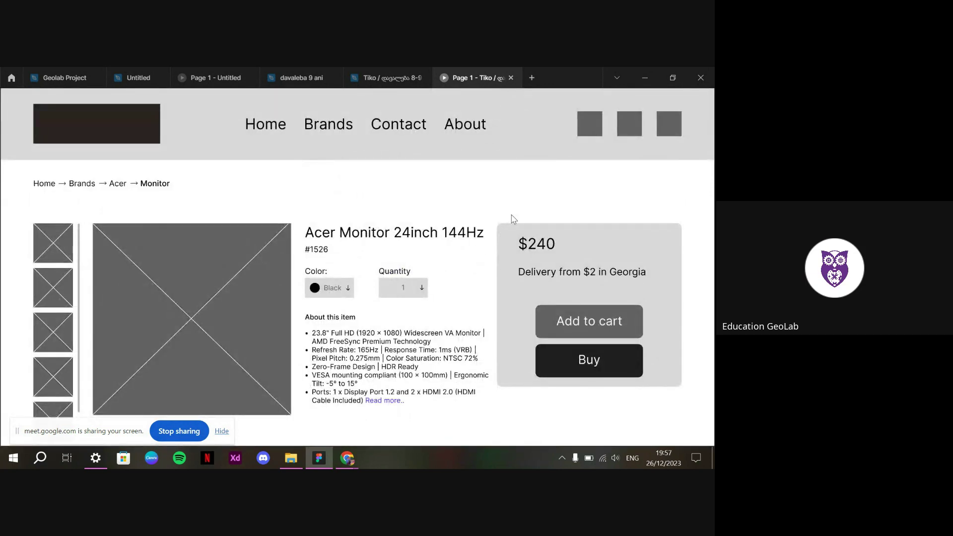
pyautogui.click(192, 75)
pyautogui.scroll(-3, 498, 311)
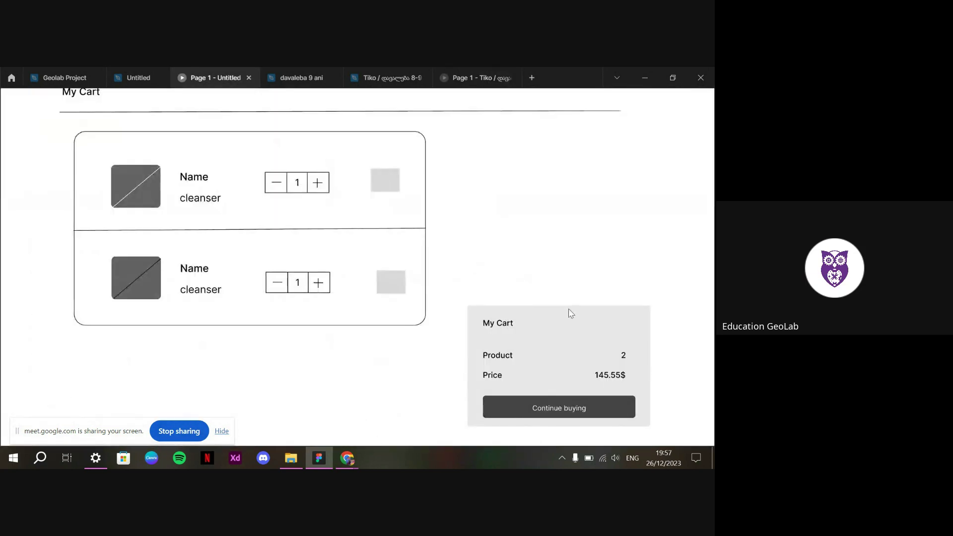
pyautogui.scroll(-5, 511, 291)
pyautogui.scroll(10, 510, 291)
# Return to the Untitled design file and check its comments and the my Cart frame's properties
pyautogui.click(127, 72)
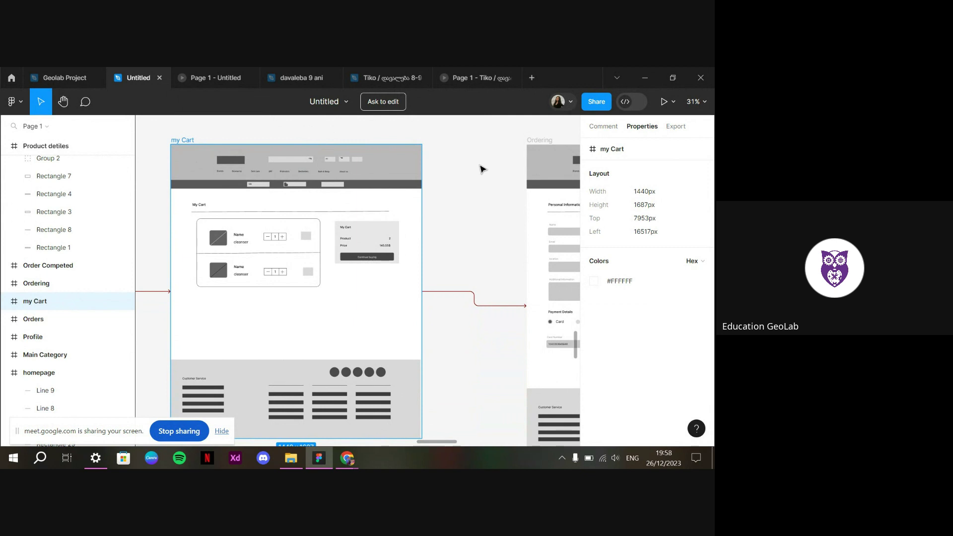
pyautogui.click(601, 127)
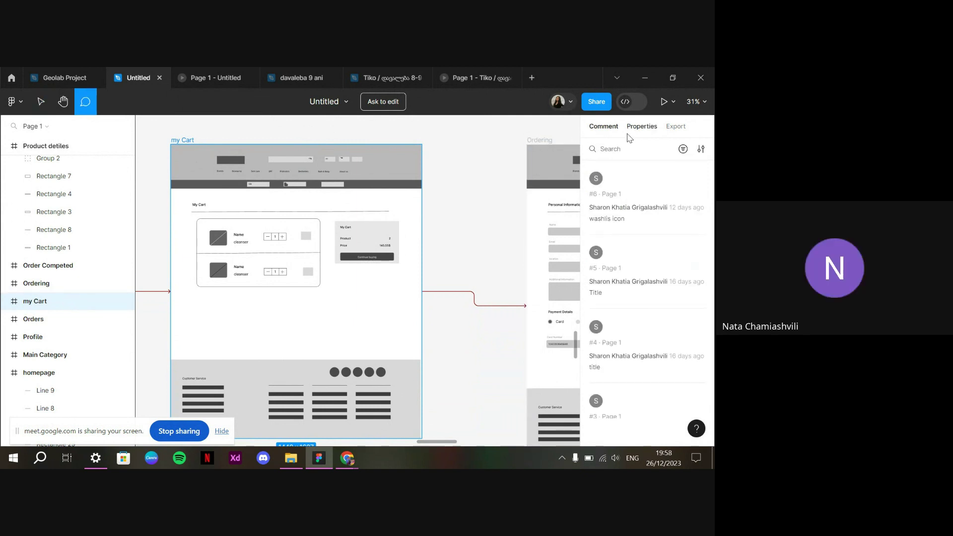
pyautogui.click(641, 127)
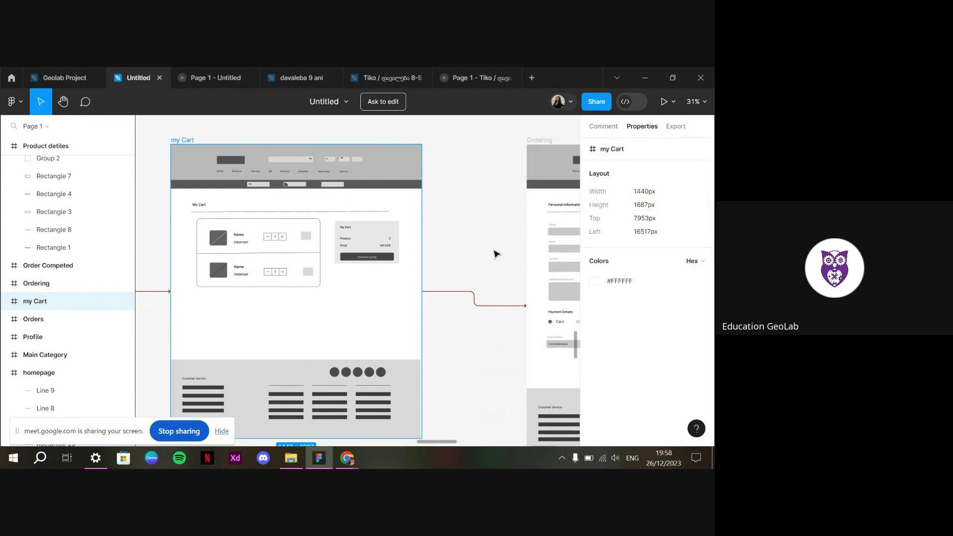
# Examine the Ordering frame's form and My Cart box, inspecting the properties of its Continue buying button
pyautogui.hscroll(6, 495, 254)
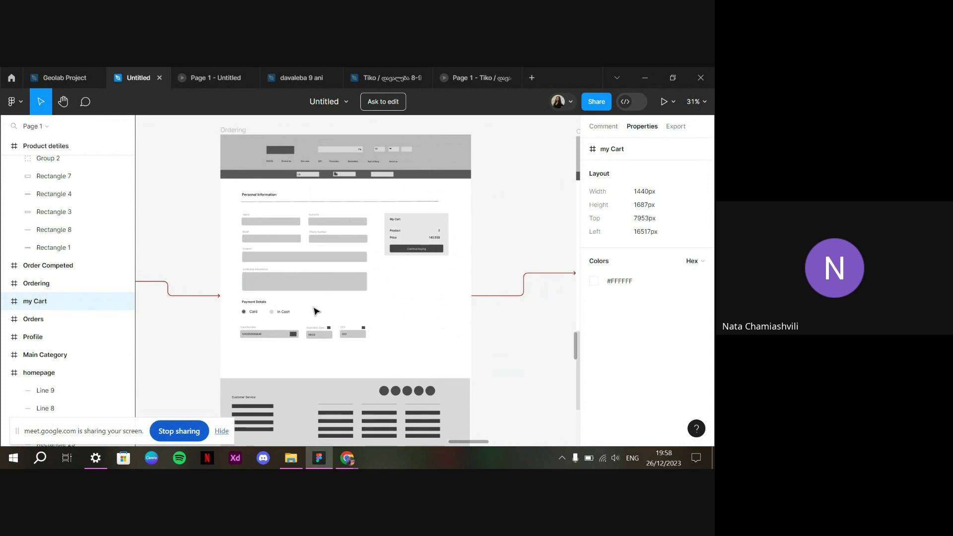
pyautogui.scroll(3, 316, 312)
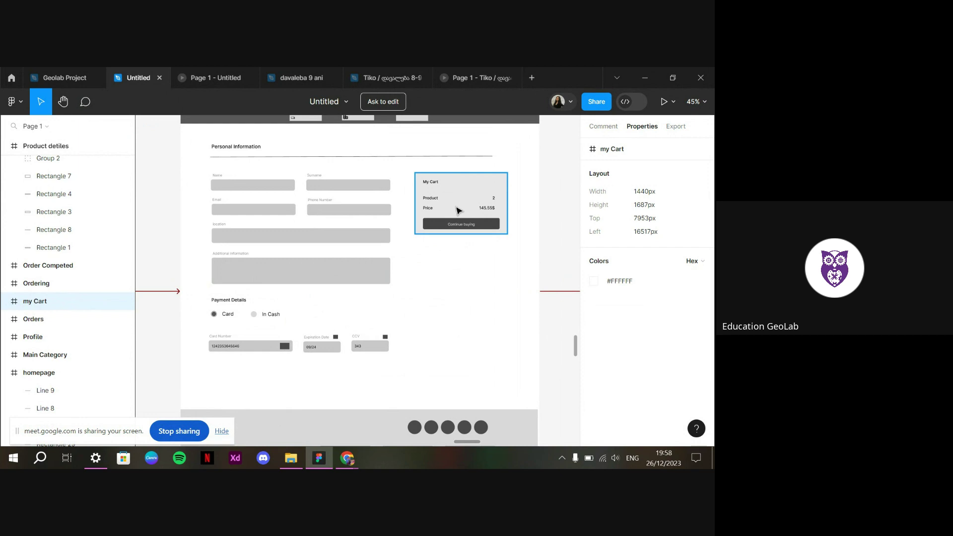
pyautogui.scroll(4, 458, 211)
pyautogui.hscroll(2, 455, 211)
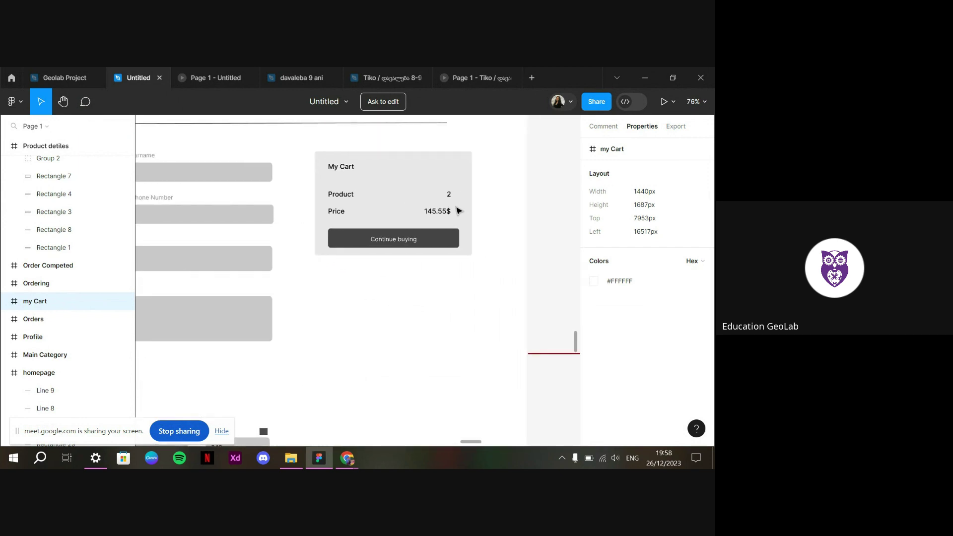
pyautogui.doubleClick(379, 245)
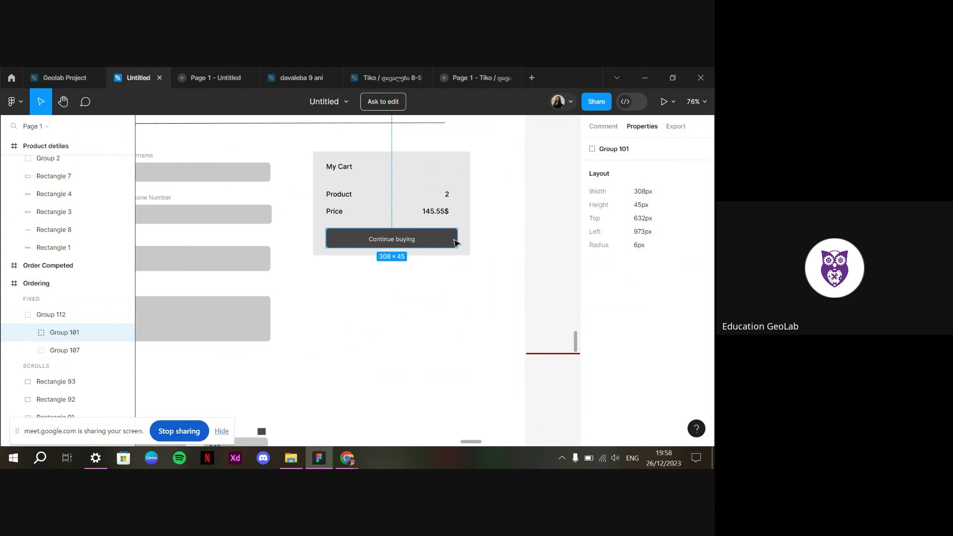
pyautogui.click(443, 268)
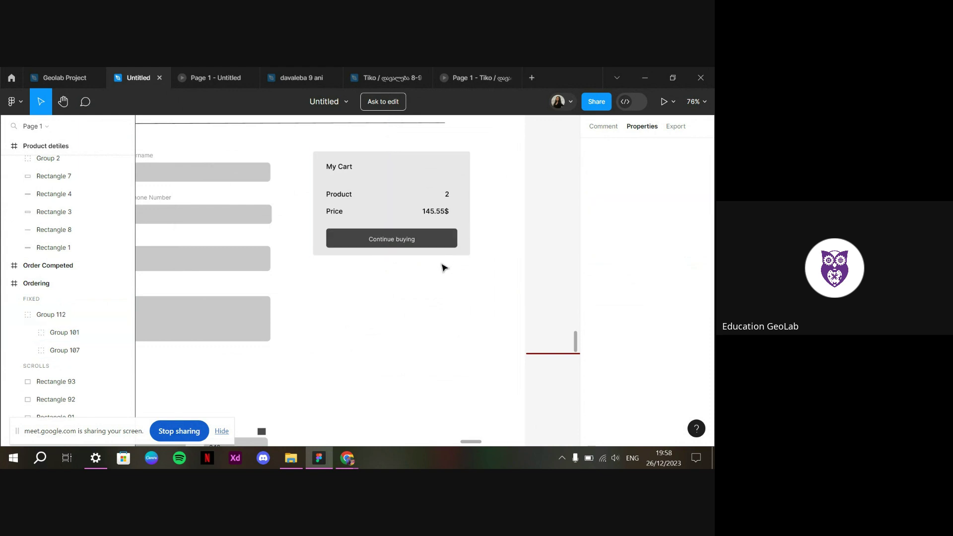
pyautogui.click(442, 248)
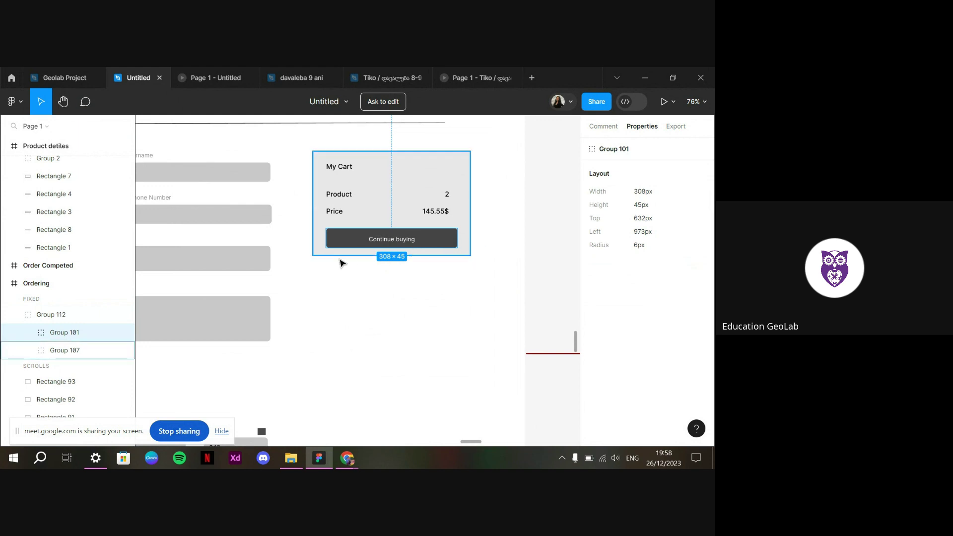
pyautogui.click(424, 337)
pyautogui.hscroll(-2, 424, 338)
pyautogui.scroll(-3, 424, 337)
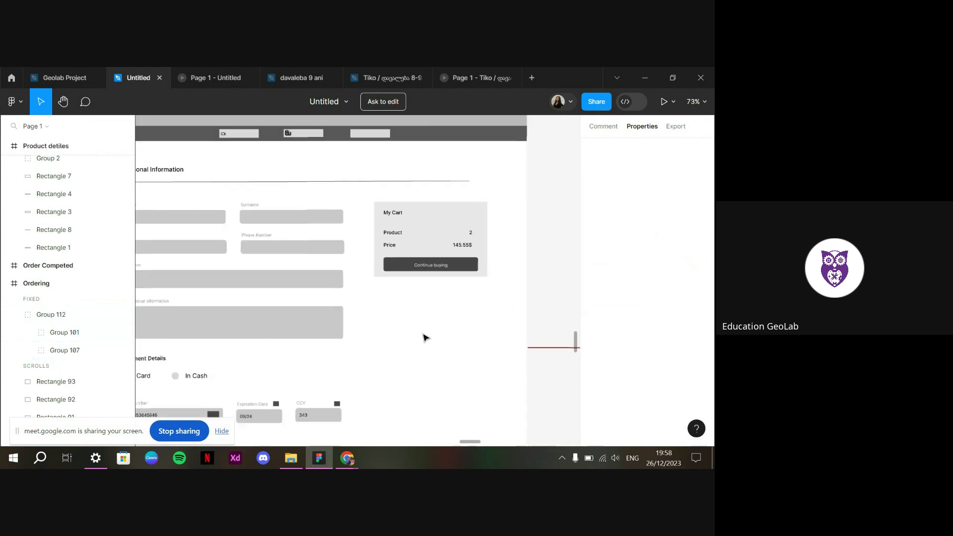
pyautogui.scroll(-2, 425, 337)
pyautogui.scroll(-3, 425, 337)
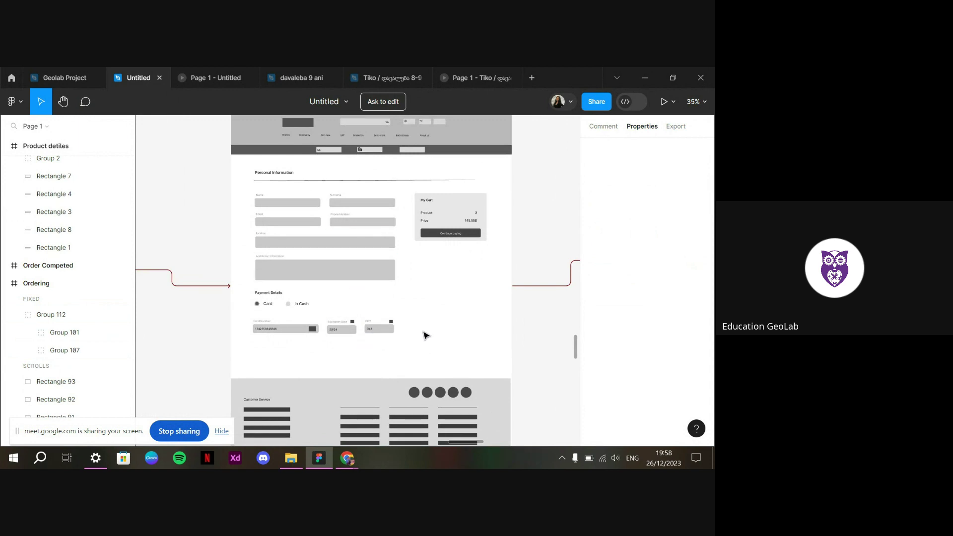
# Examine the Payment Successful frame and the overall flow of frames in the Untitled file
pyautogui.hscroll(5, 425, 337)
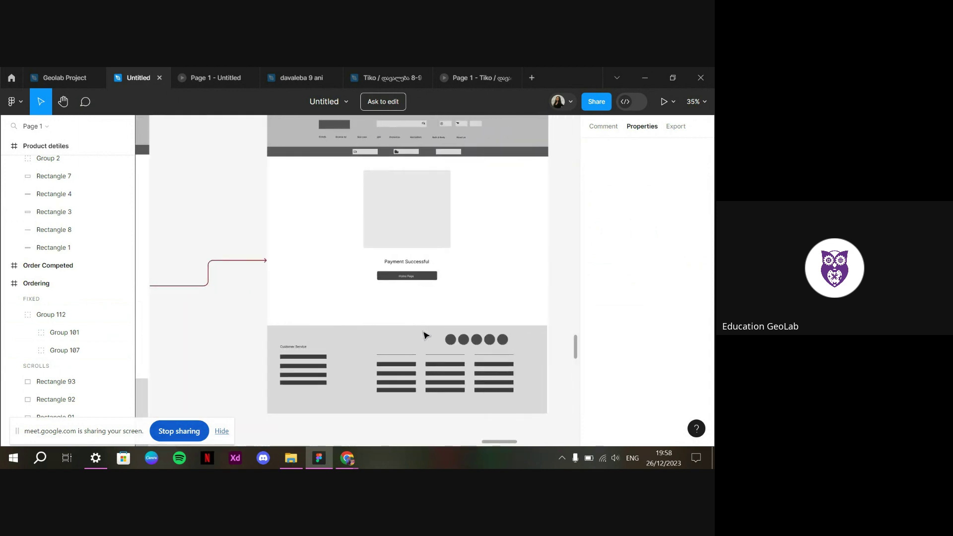
pyautogui.scroll(-8, 425, 336)
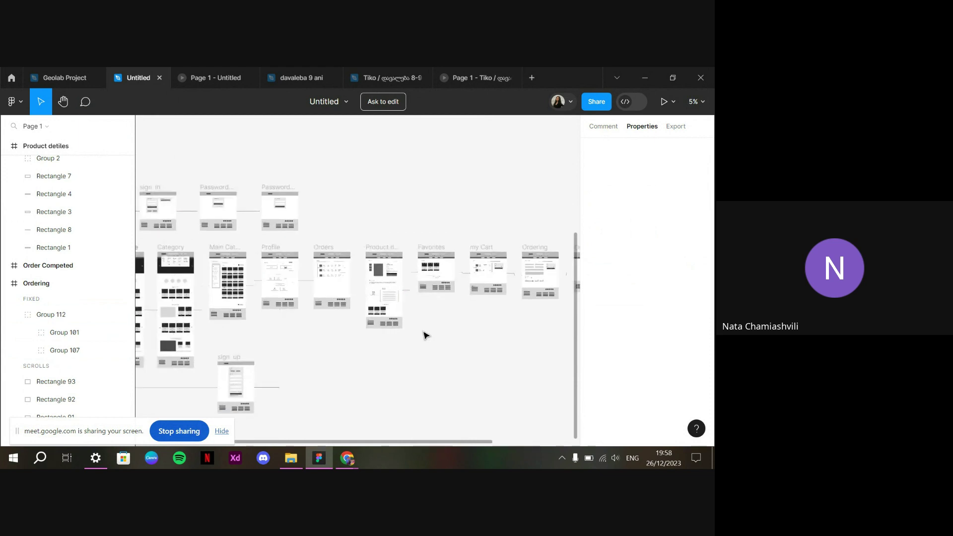
pyautogui.hscroll(-5, 426, 336)
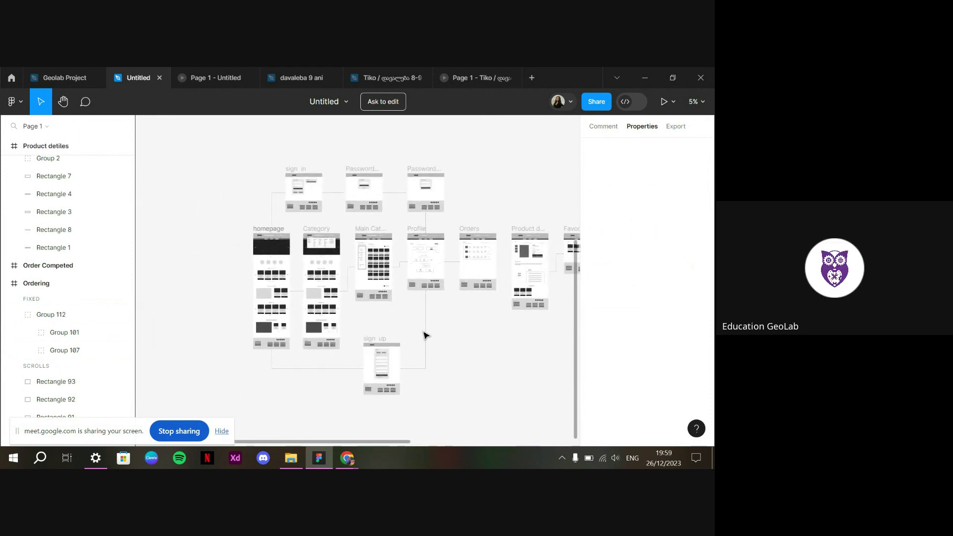
# Close the Untitled and დავალება 8-9 design files along with both of their prototypes, keeping davaleba 9 ani open
pyautogui.click(158, 78)
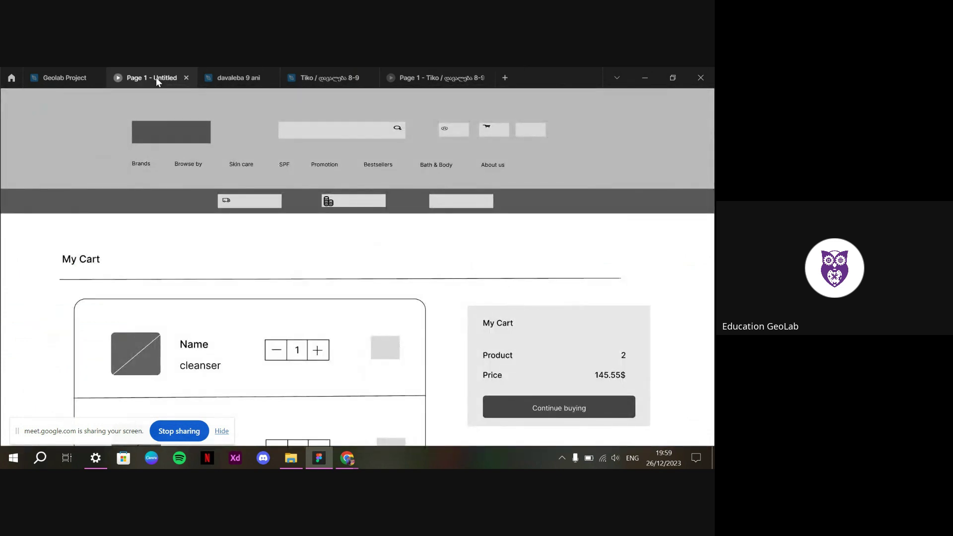
pyautogui.click(186, 79)
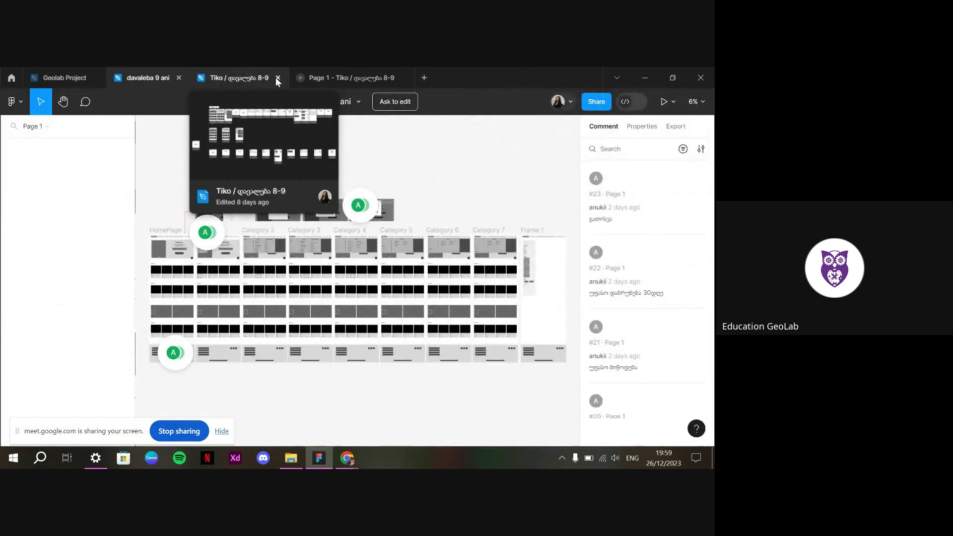
pyautogui.click(278, 78)
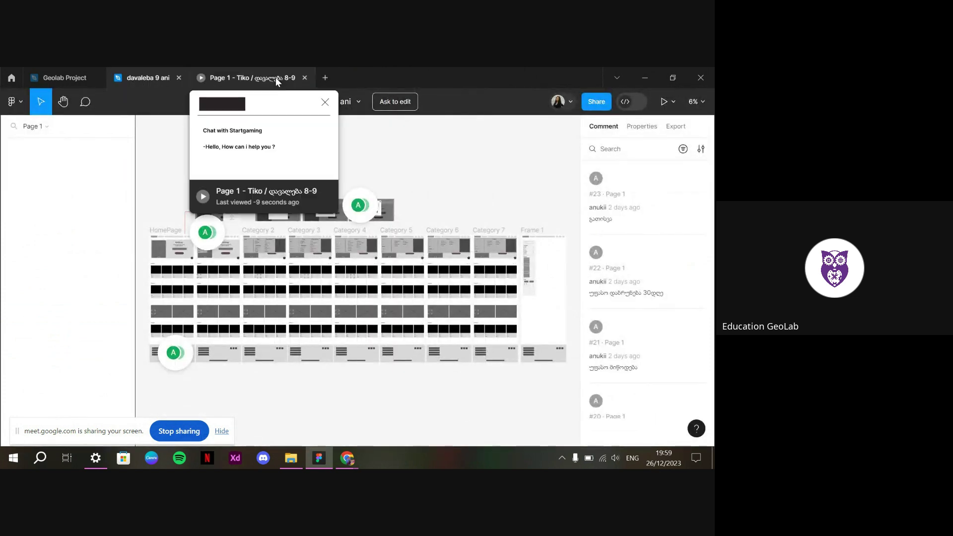
pyautogui.click(304, 79)
# Examine the PetShop HomePage frame's header and read the comments on its placeholder blocks, raising the system volume
pyautogui.scroll(3, 171, 181)
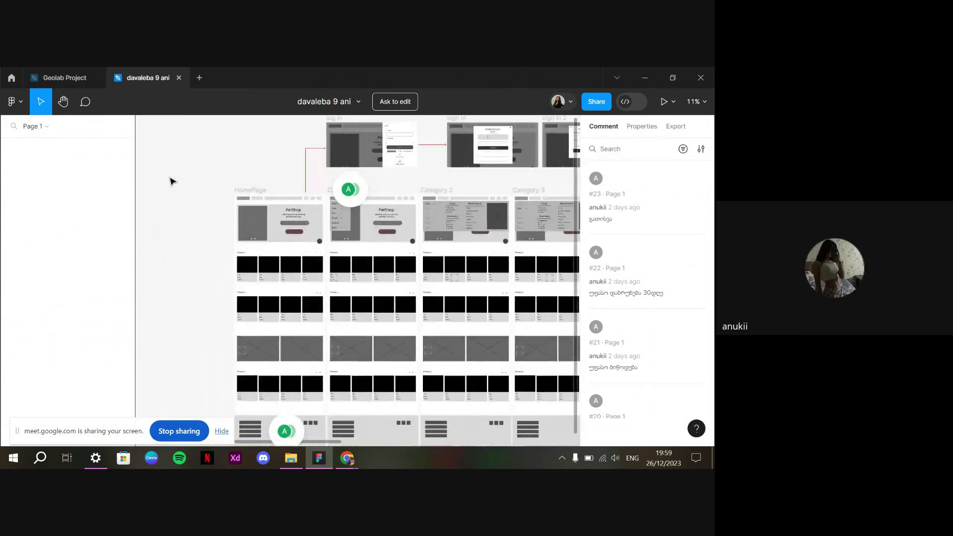
pyautogui.scroll(-1, 308, 138)
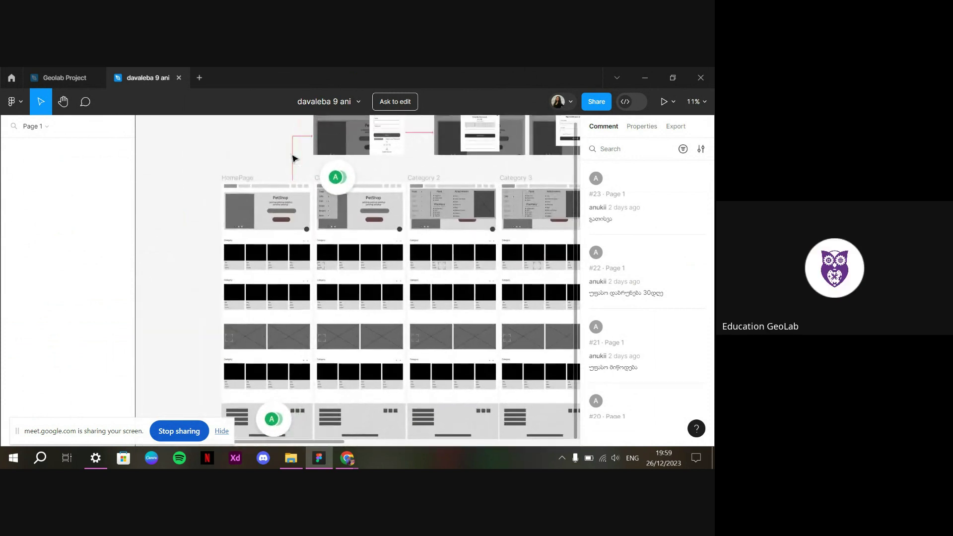
pyautogui.scroll(3, 284, 176)
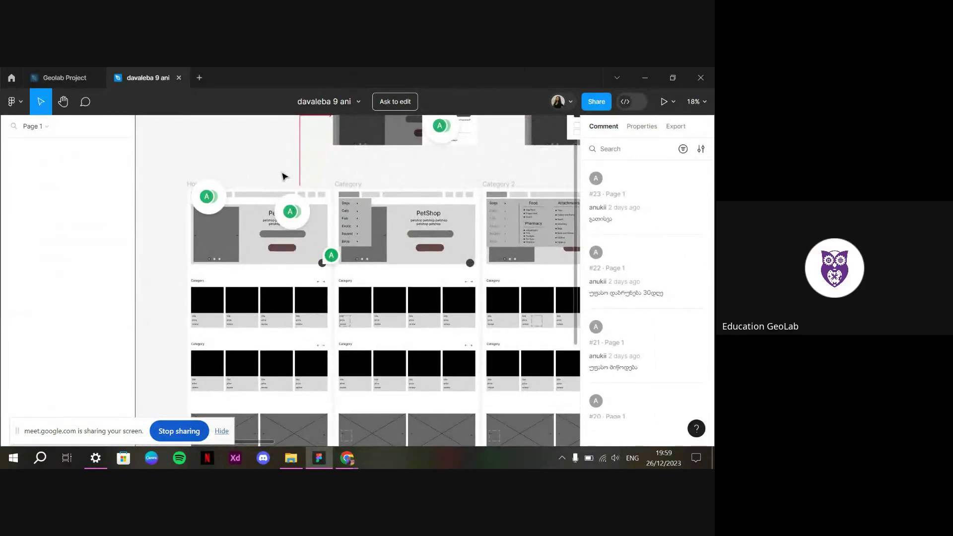
pyautogui.scroll(5, 283, 176)
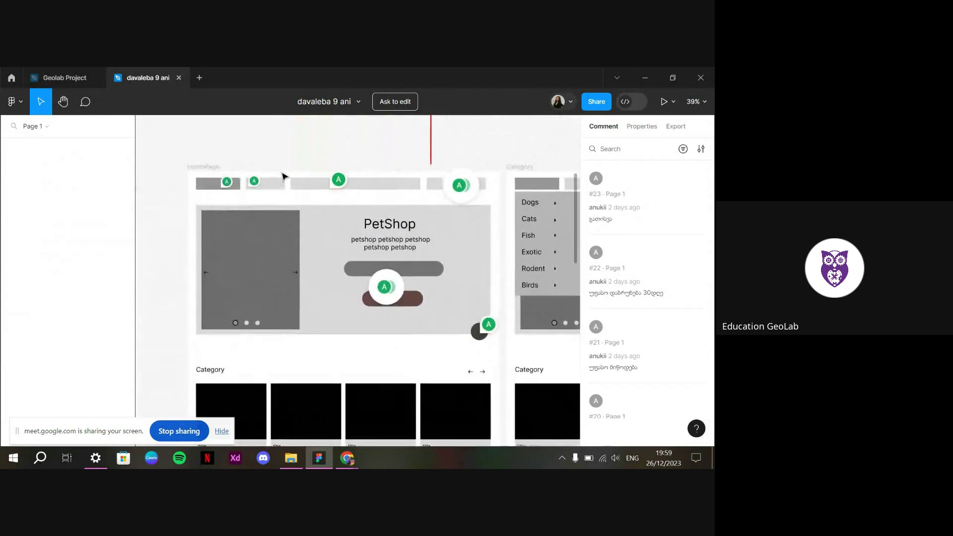
pyautogui.scroll(2, 283, 176)
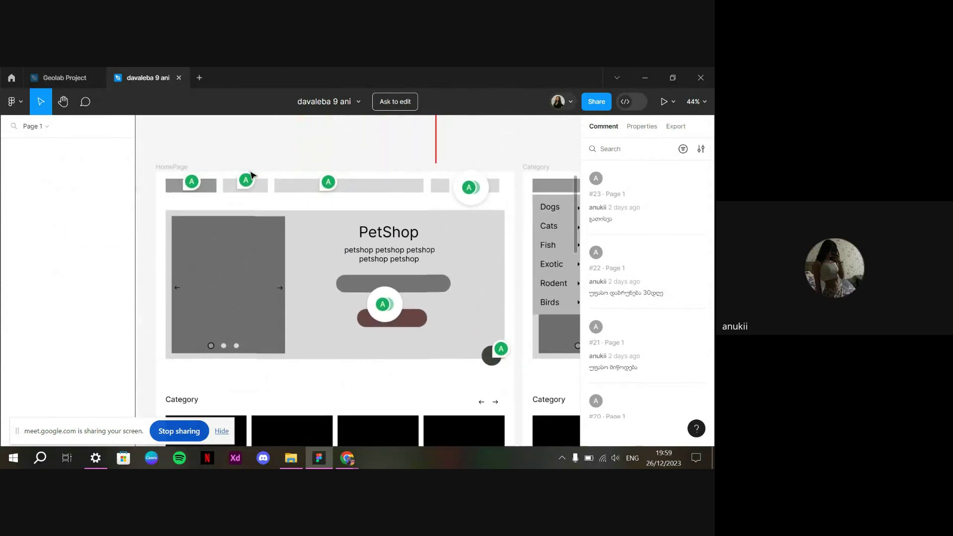
pyautogui.scroll(2, 250, 174)
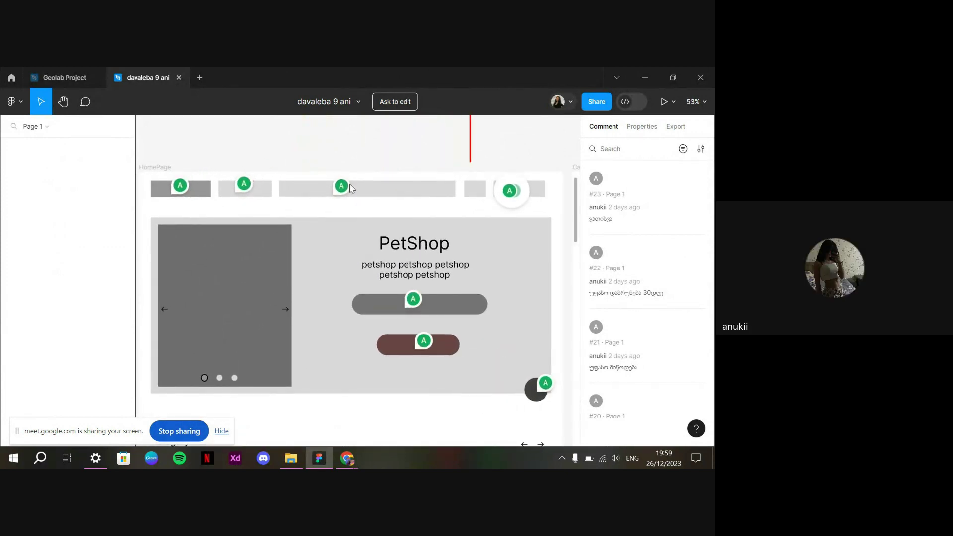
pyautogui.scroll(-1, 348, 186)
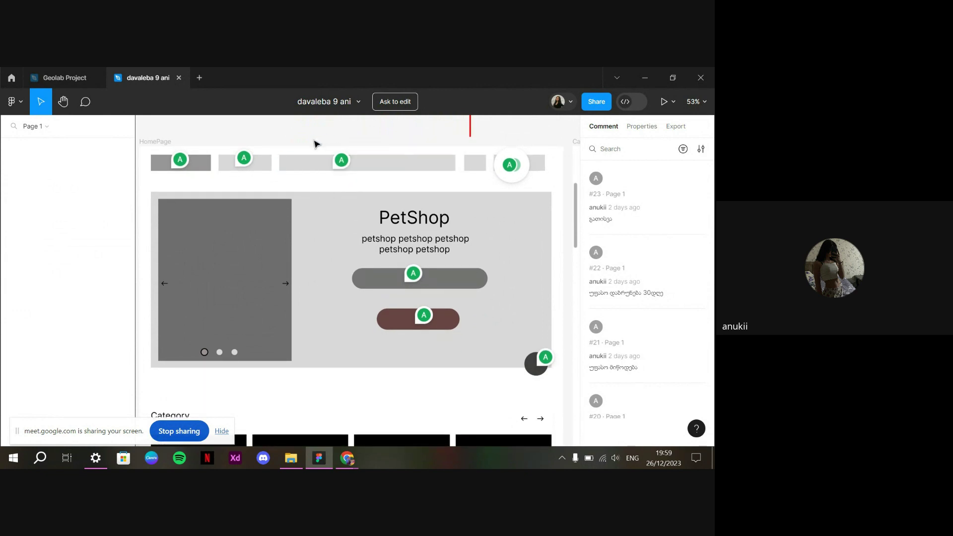
pyautogui.moveTo(179, 167)
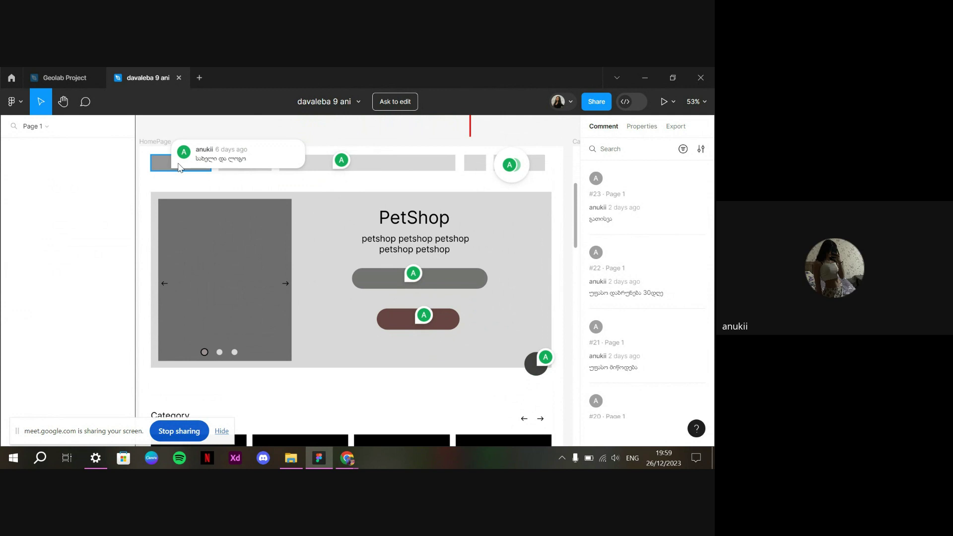
pyautogui.moveTo(244, 168)
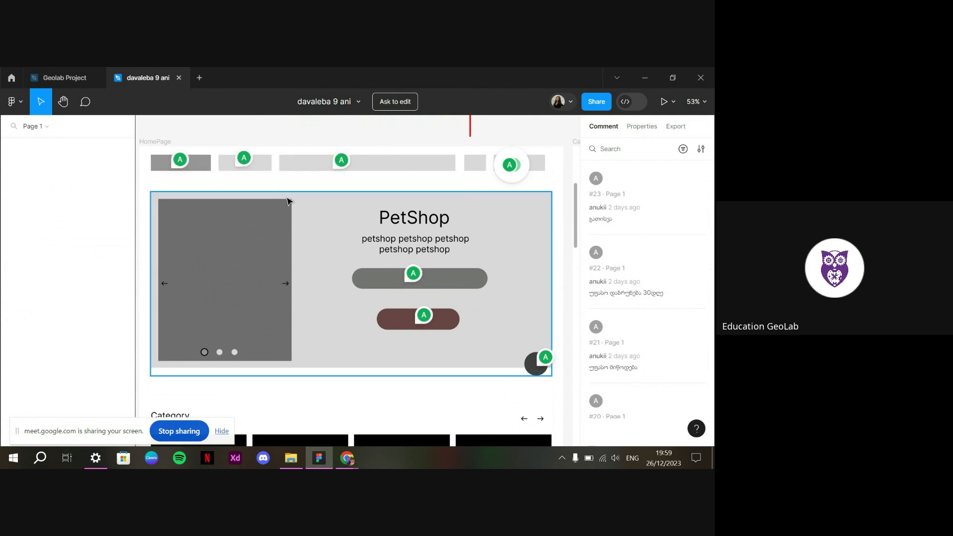
pyautogui.moveTo(347, 168)
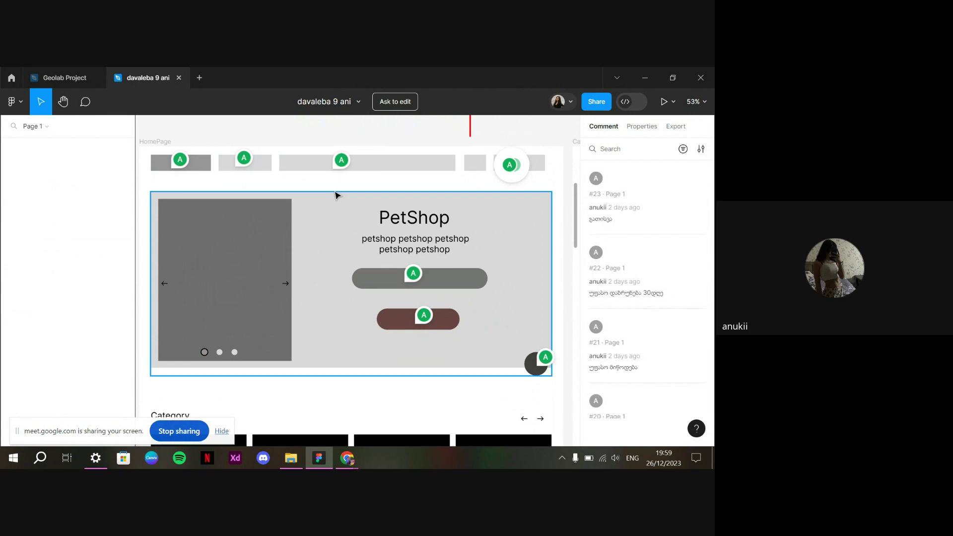
pyautogui.press('XF86AudioRaiseVolume')
pyautogui.press('XF86AudioRaiseVolume')
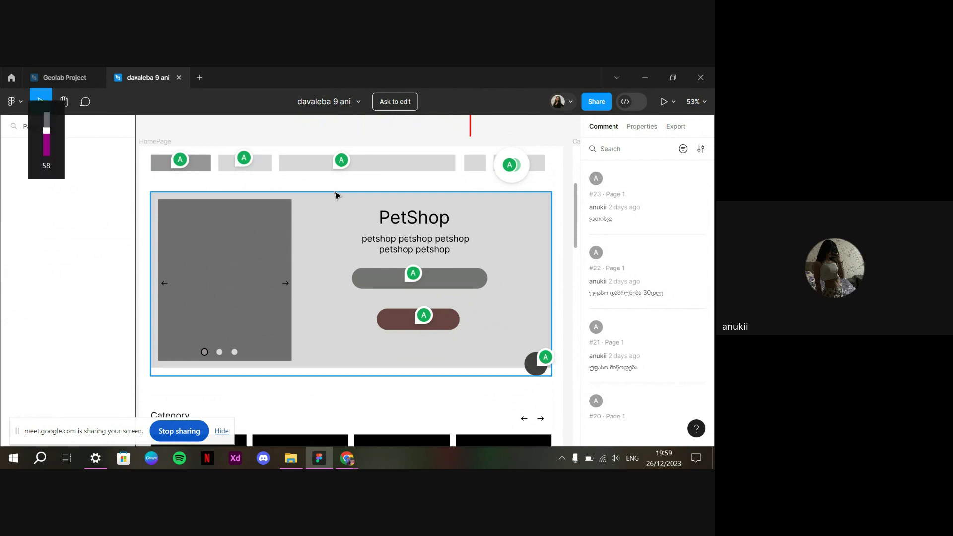
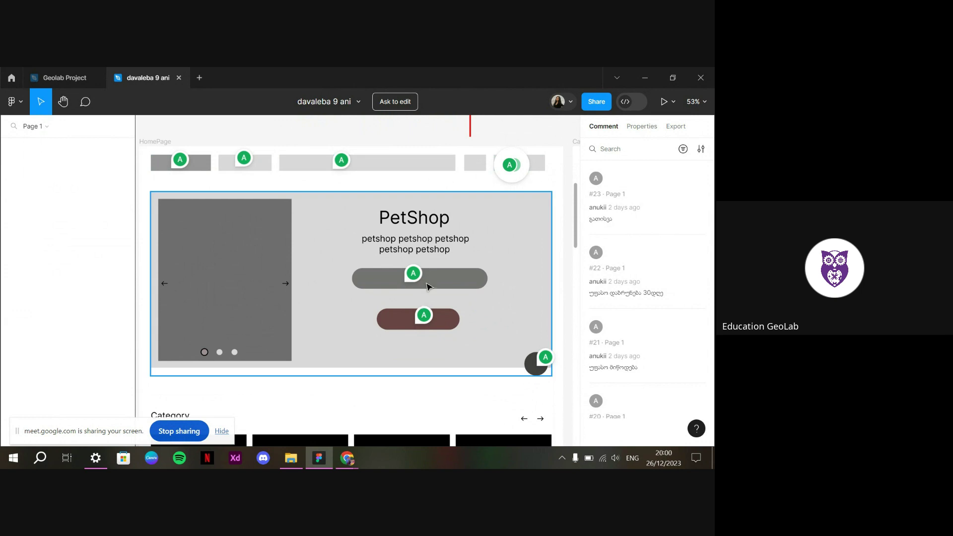
# Read the comments on the PetShop banner's grey button and the small header blocks, and inspect both banner buttons closely
pyautogui.moveTo(421, 282)
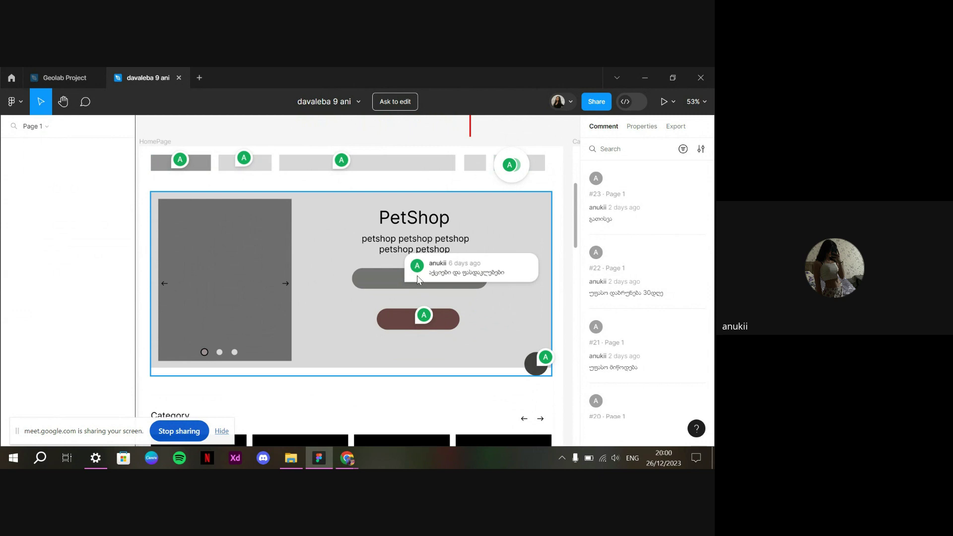
pyautogui.scroll(1, 470, 206)
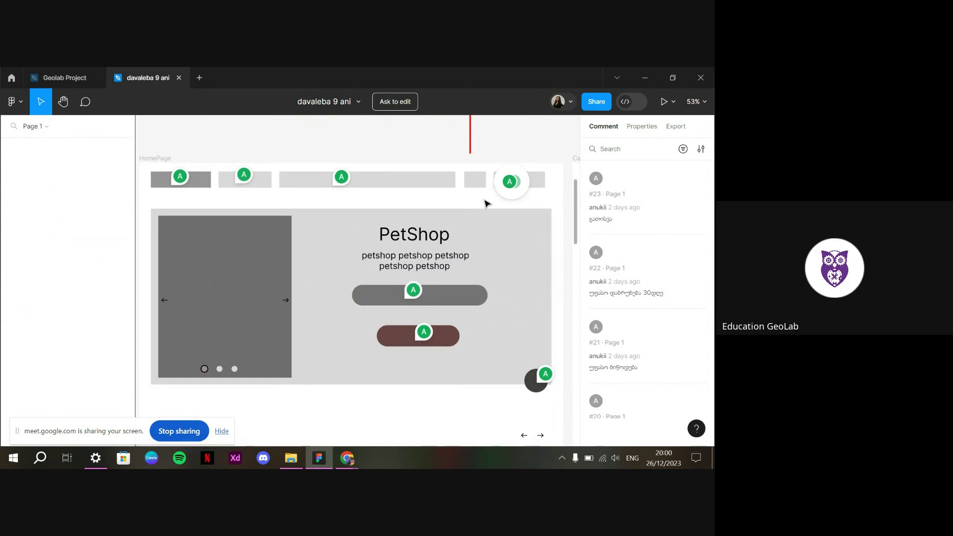
pyautogui.scroll(3, 510, 200)
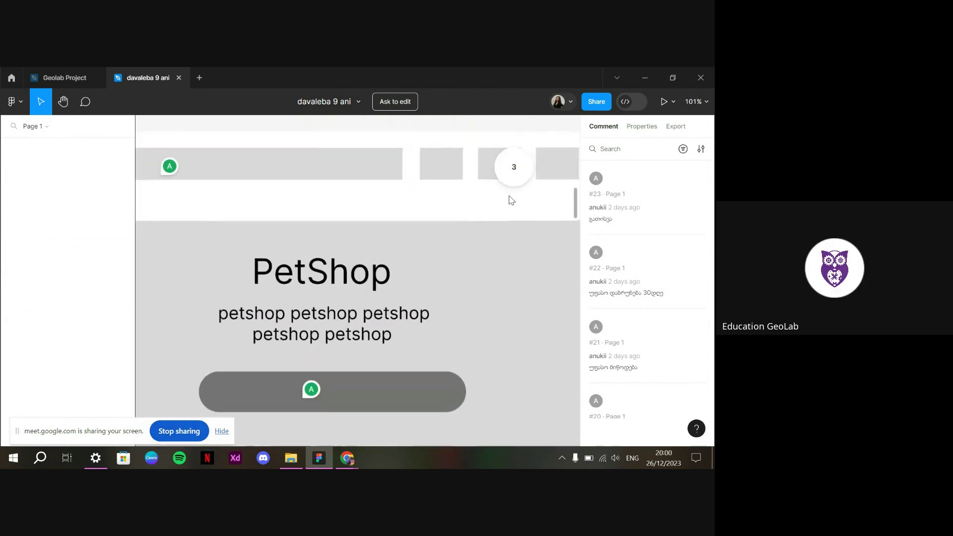
pyautogui.hscroll(3, 532, 210)
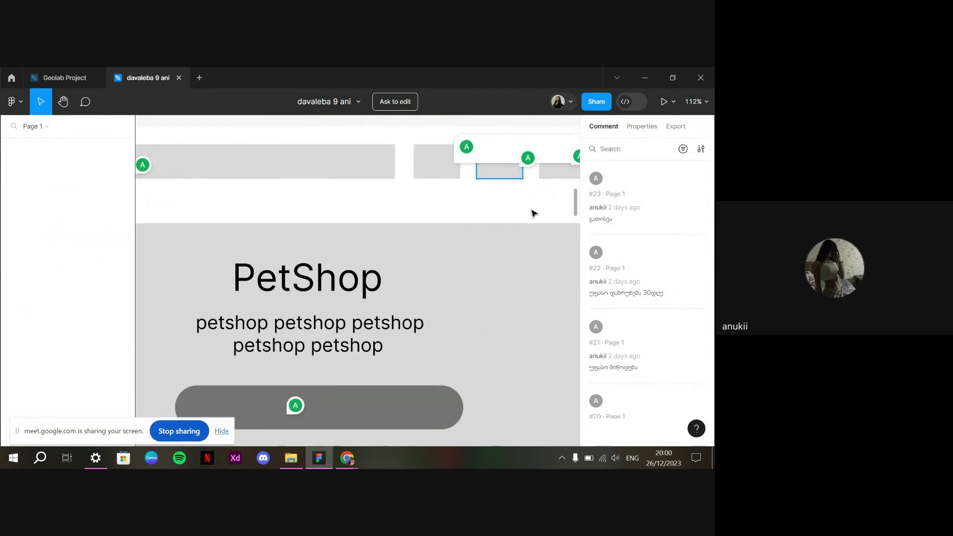
pyautogui.scroll(-5, 472, 193)
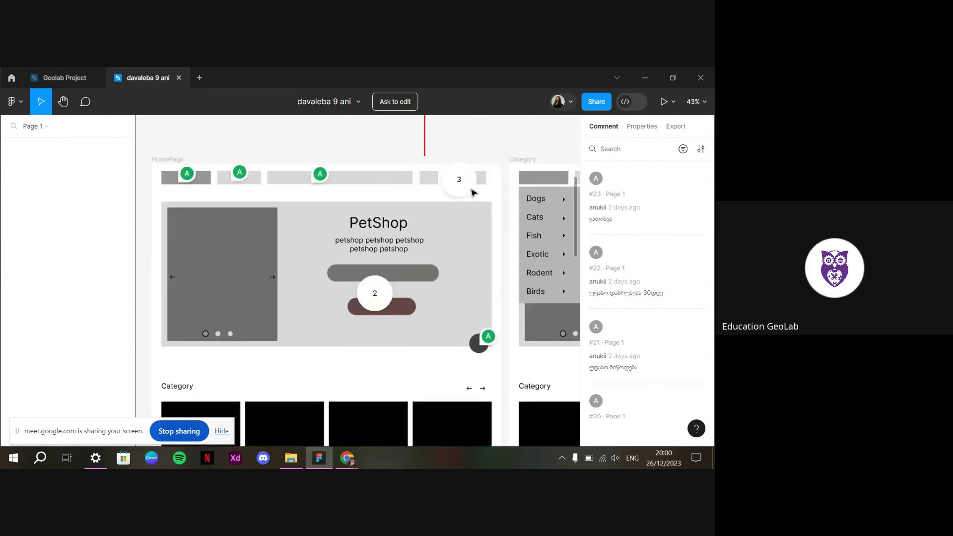
pyautogui.hscroll(-2, 403, 232)
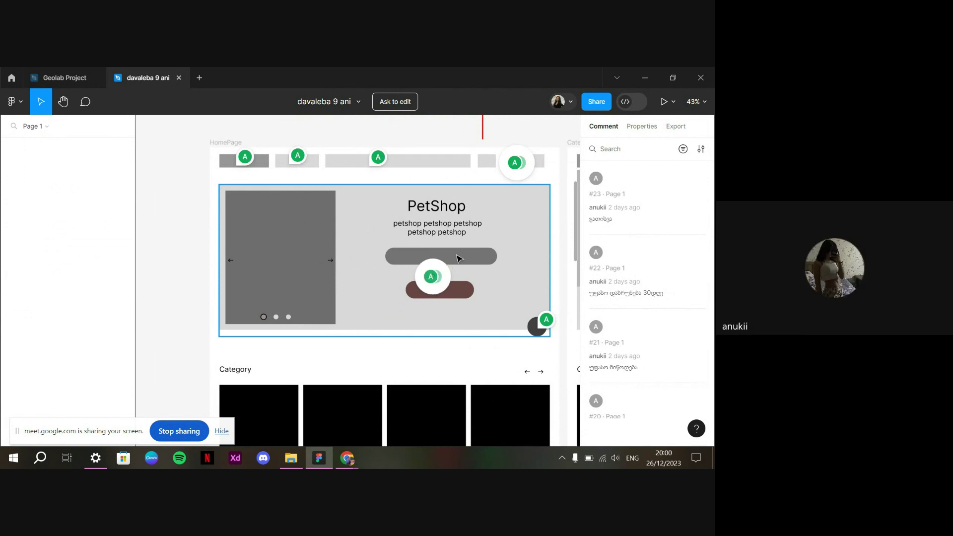
pyautogui.scroll(5, 458, 258)
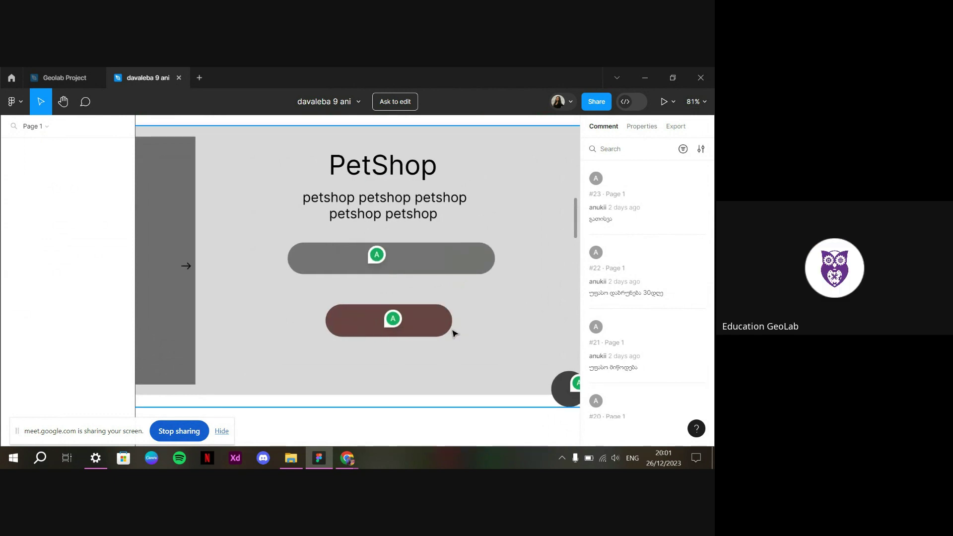
pyautogui.scroll(-3, 453, 333)
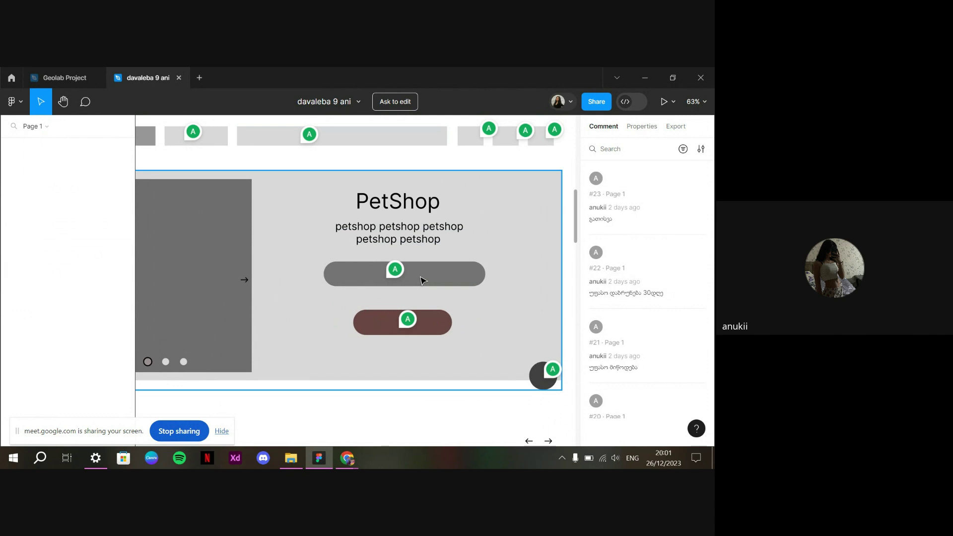
pyautogui.press('XF86AudioRaiseVolume')
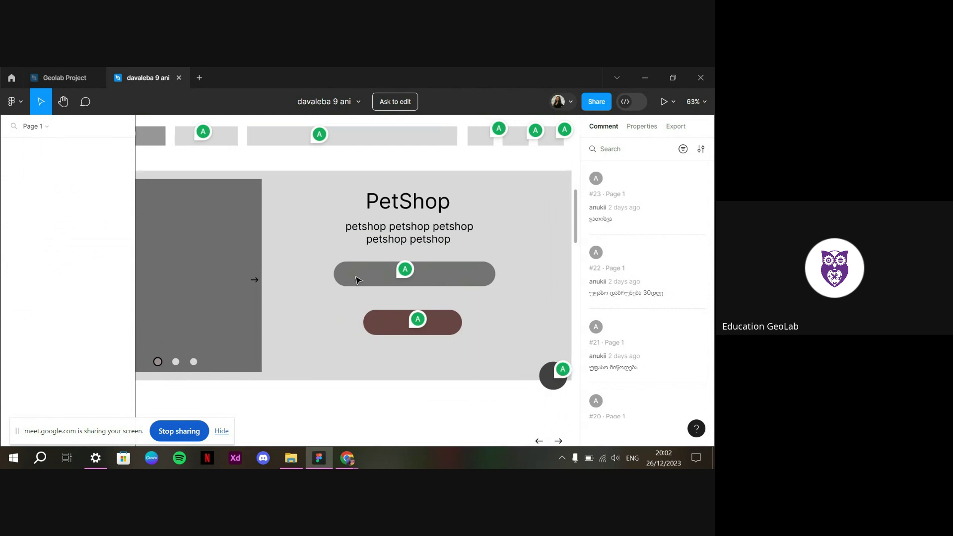
# Read the comment on the round dark button at the PetShop banner's lower corner and examine its placement on the HomePage
pyautogui.scroll(-3, 368, 286)
pyautogui.scroll(-2, 410, 312)
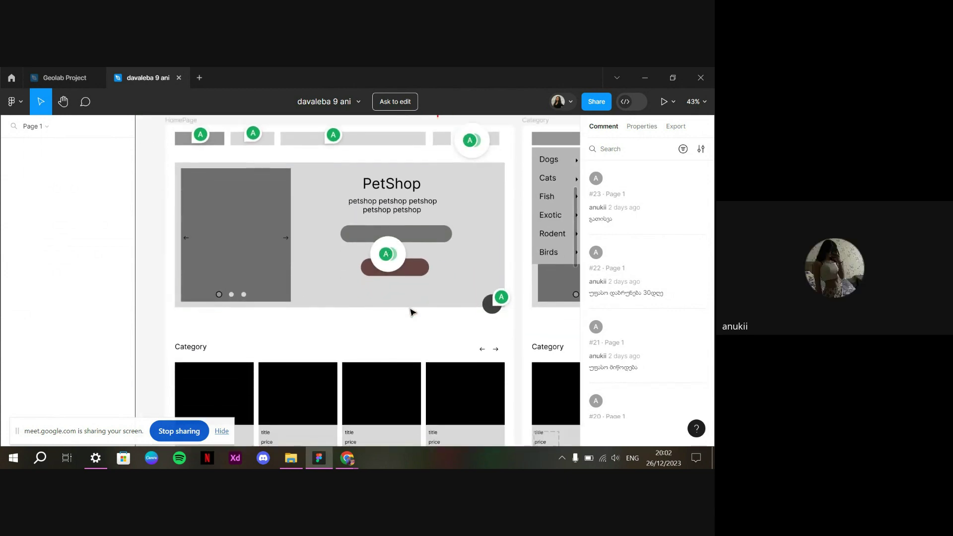
pyautogui.scroll(-3, 405, 338)
pyautogui.scroll(-1, 404, 343)
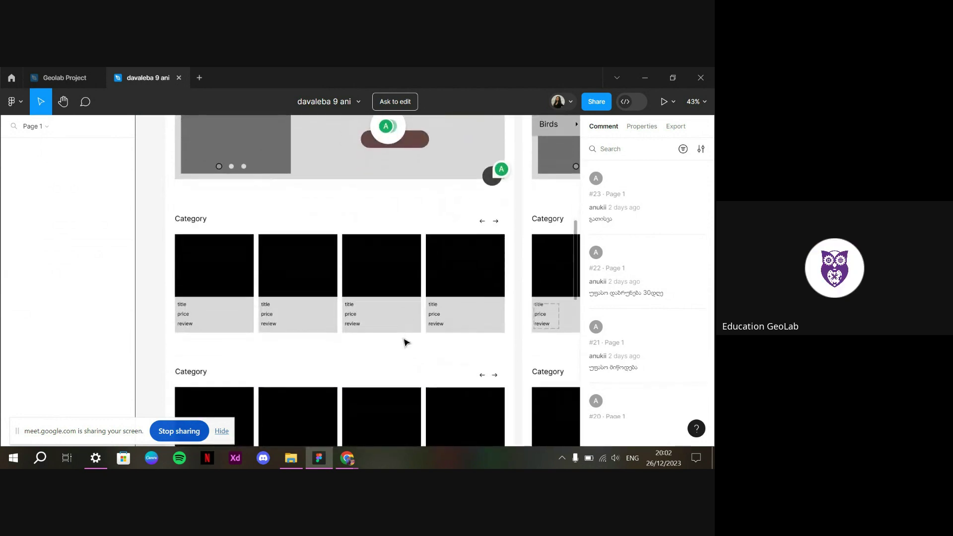
pyautogui.moveTo(501, 173)
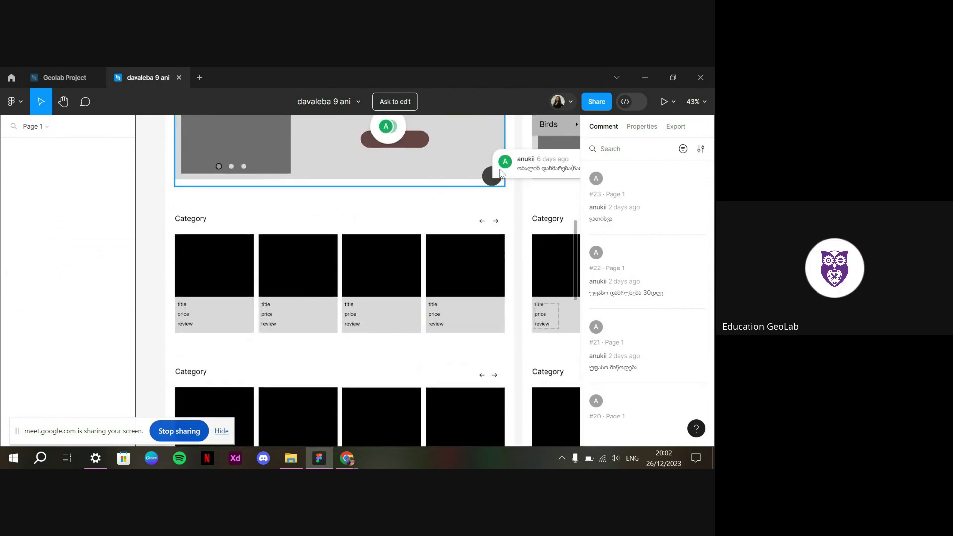
pyautogui.scroll(-1, 474, 206)
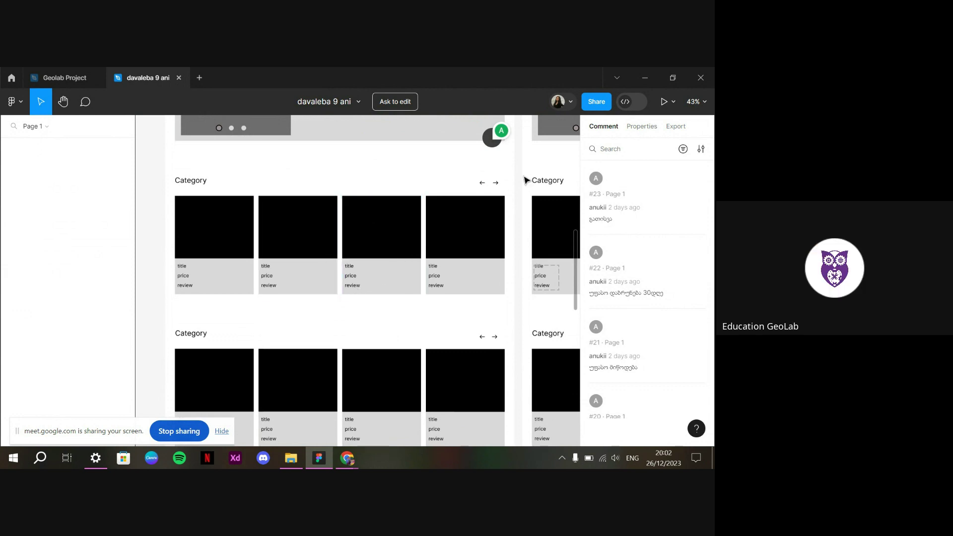
pyautogui.scroll(5, 512, 185)
pyautogui.moveTo(498, 315)
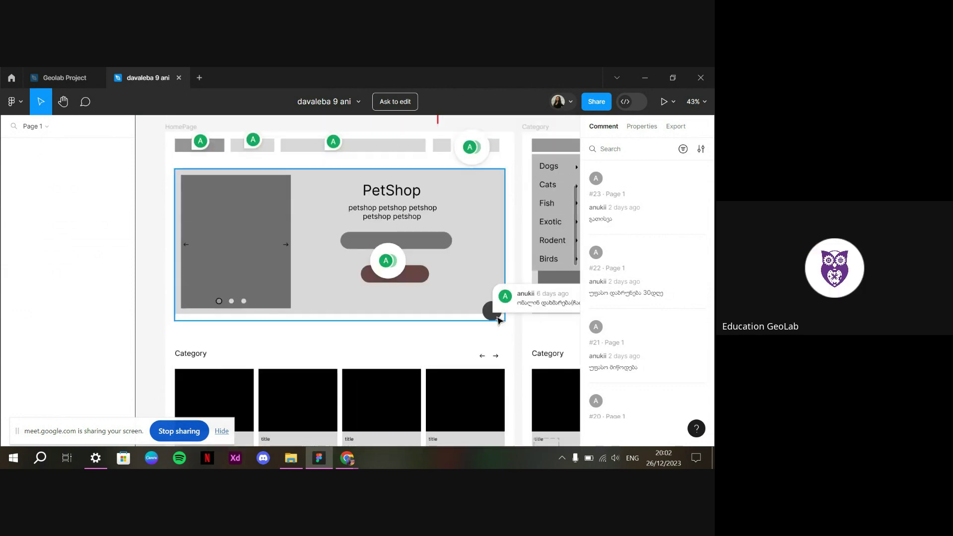
pyautogui.hscroll(2, 499, 320)
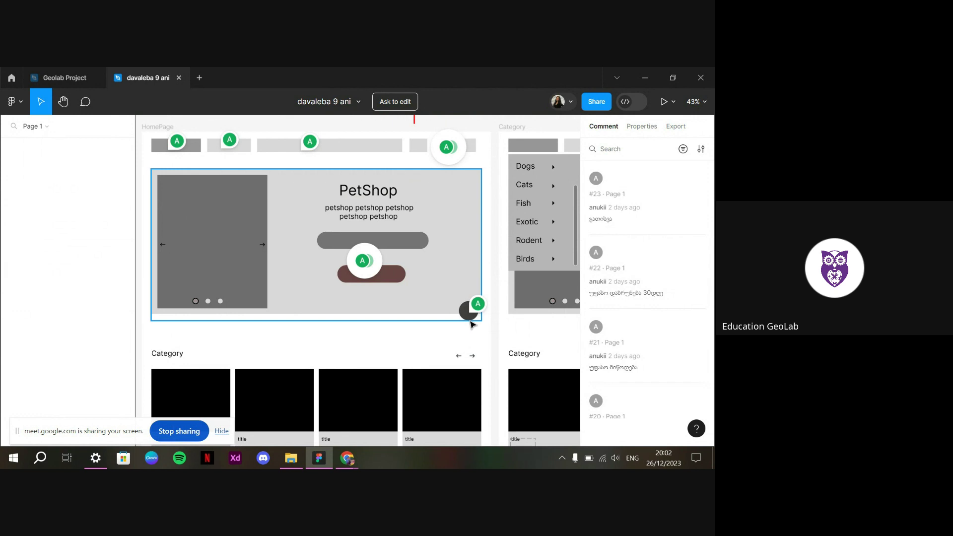
pyautogui.hscroll(-2, 471, 324)
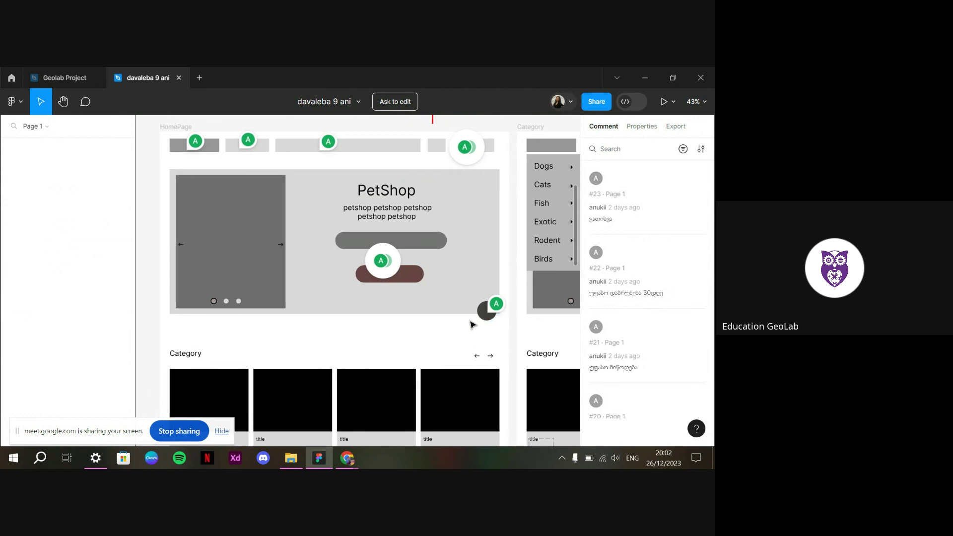
# Examine the HomePage's Category rows, including their navigation arrows and the title, price and review text on the product cards
pyautogui.scroll(-5, 471, 324)
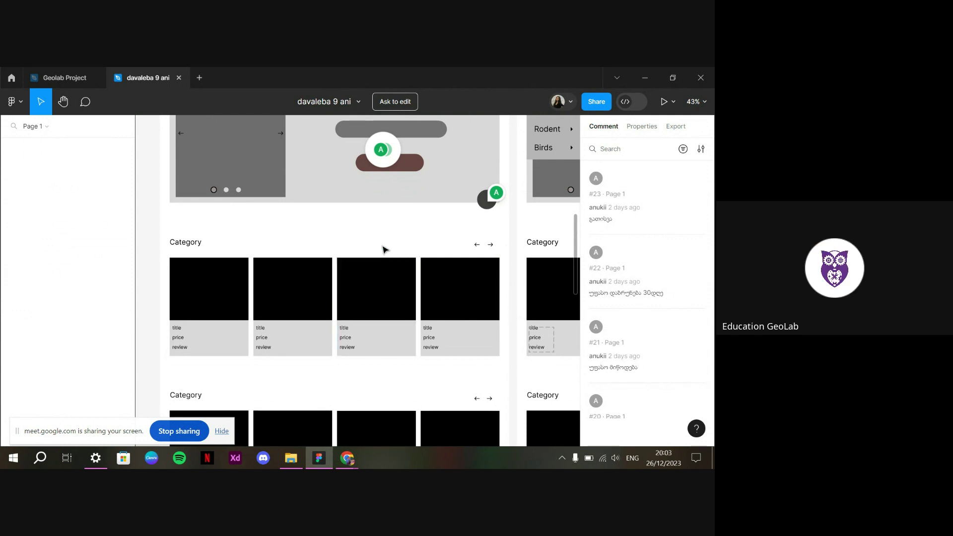
pyautogui.scroll(-1, 386, 249)
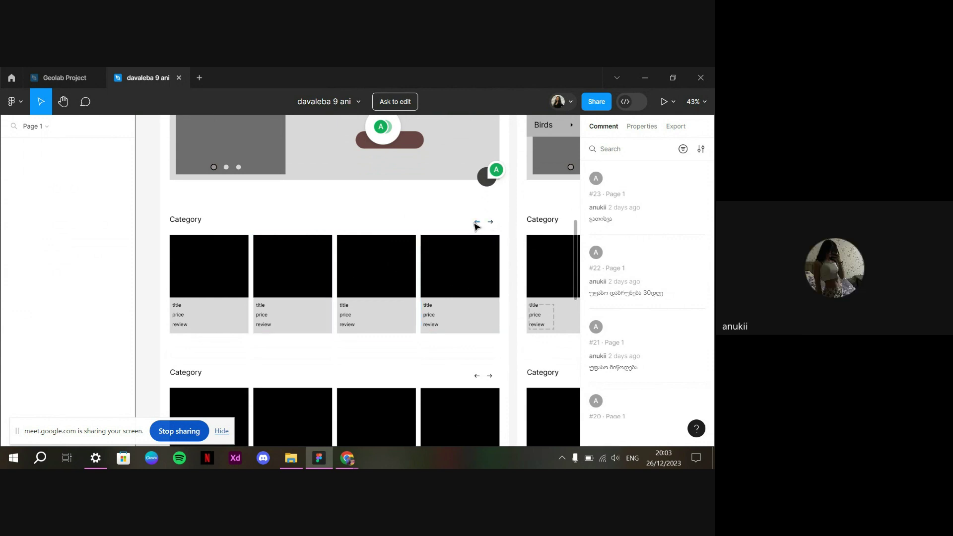
pyautogui.scroll(-2, 450, 223)
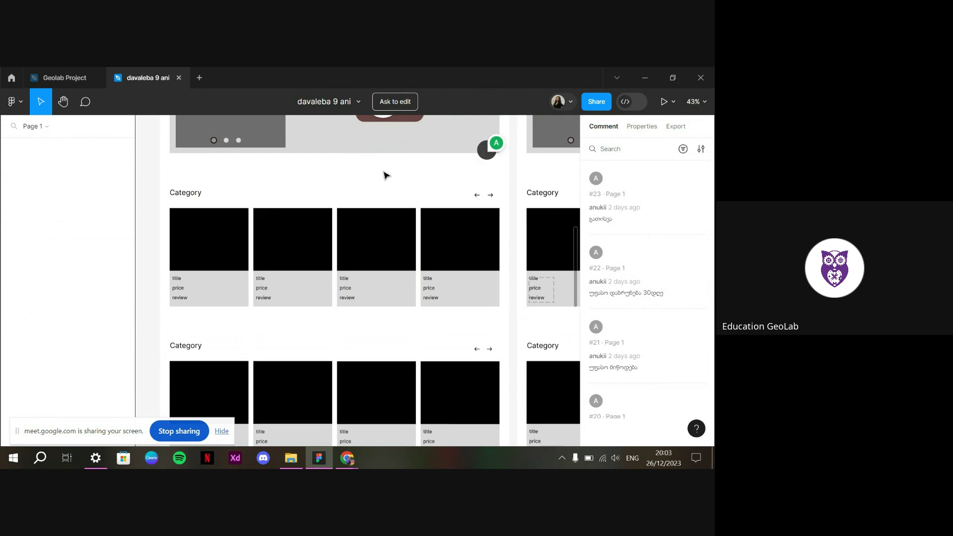
pyautogui.scroll(1, 387, 175)
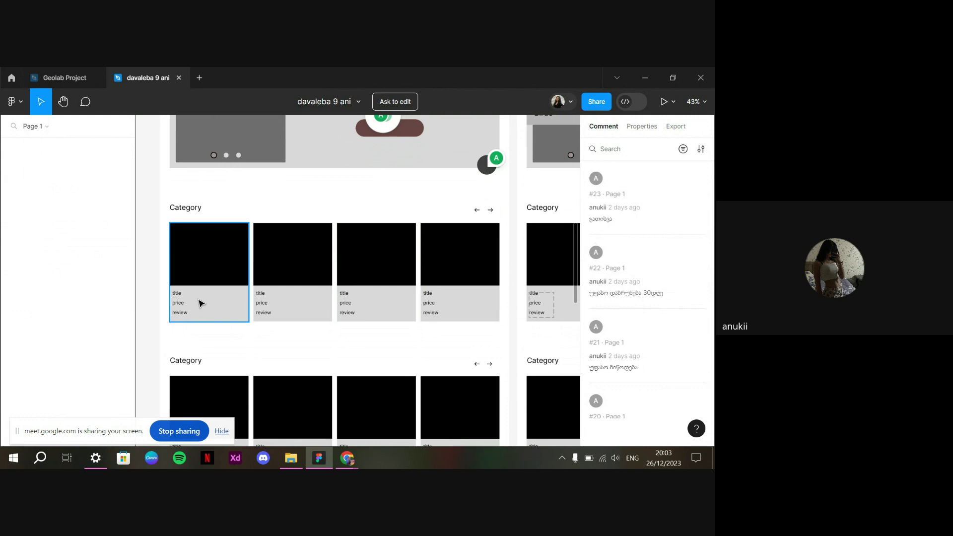
# Check the margins and alignment of the HomePage header's outer blocks against the PetShop banner and the frame edges
pyautogui.scroll(1, 174, 263)
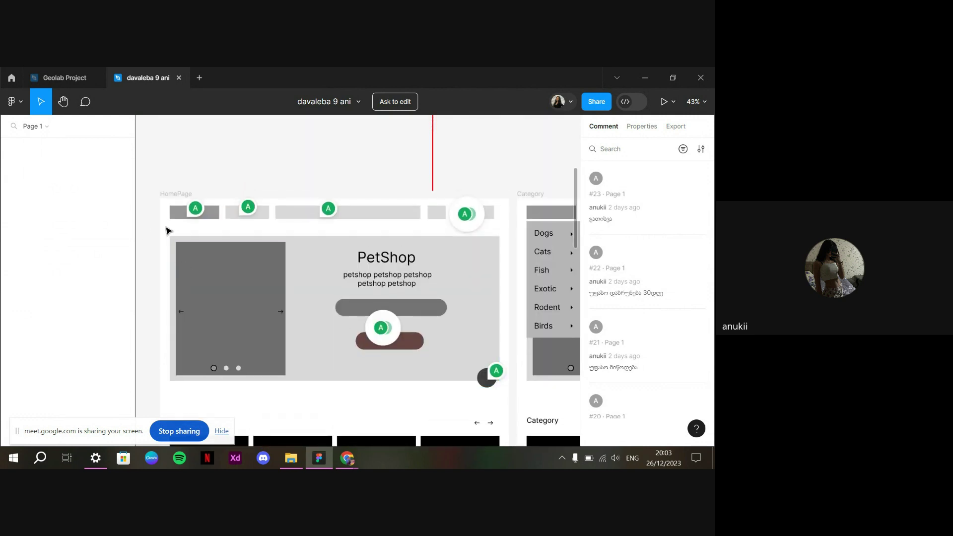
pyautogui.click(171, 219)
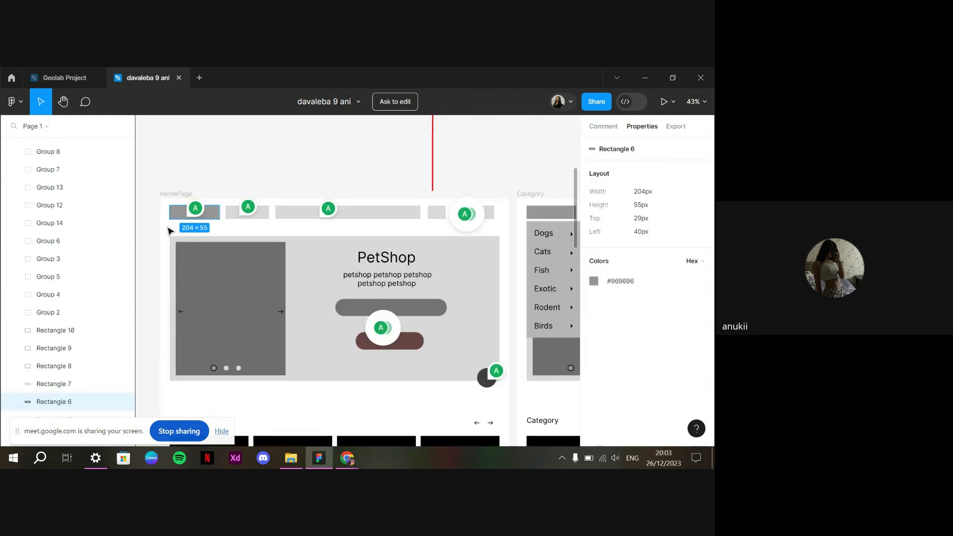
pyautogui.click(493, 217)
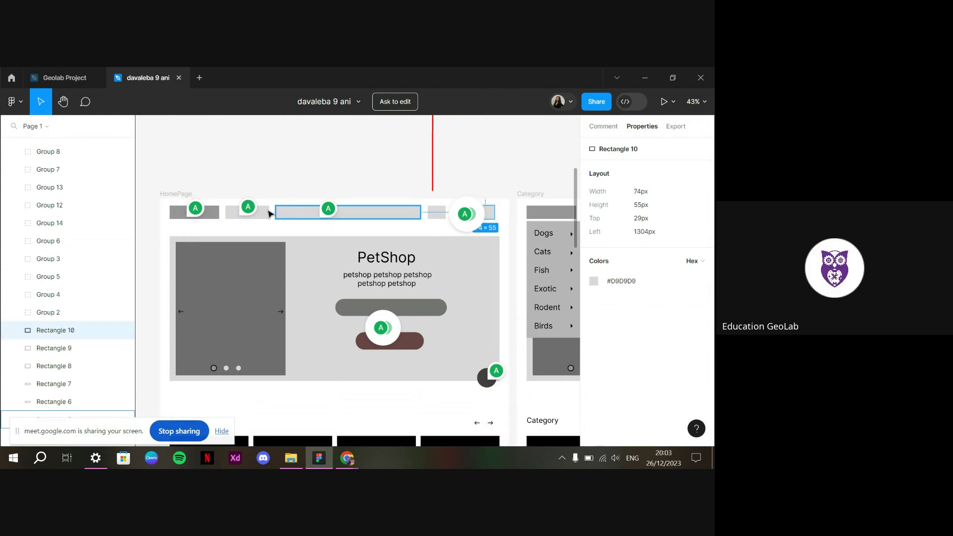
pyautogui.press('alt')
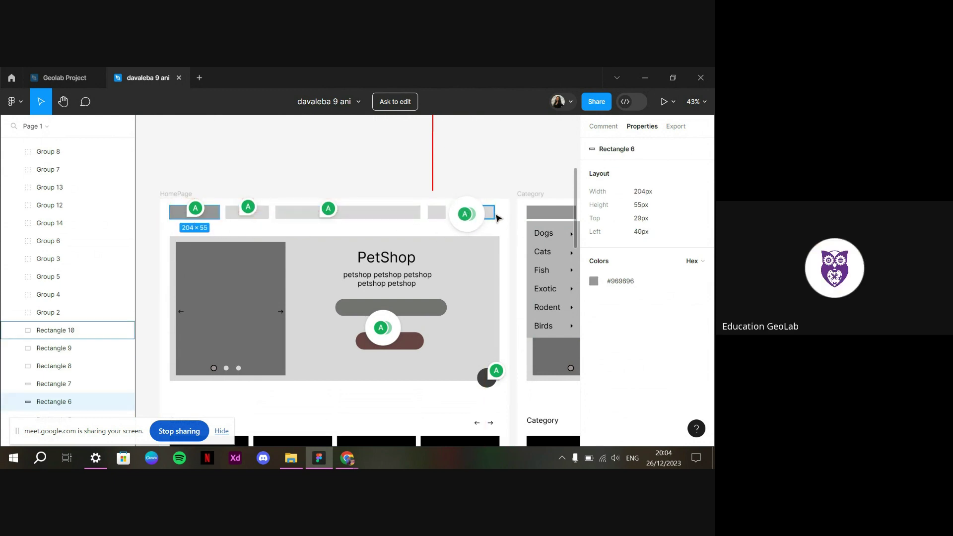
pyautogui.click(486, 325)
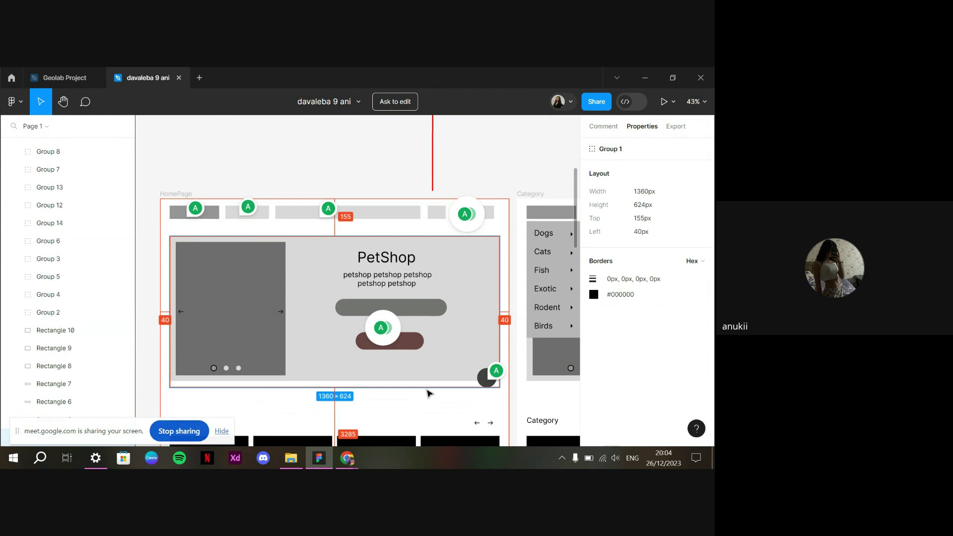
pyautogui.click(489, 212)
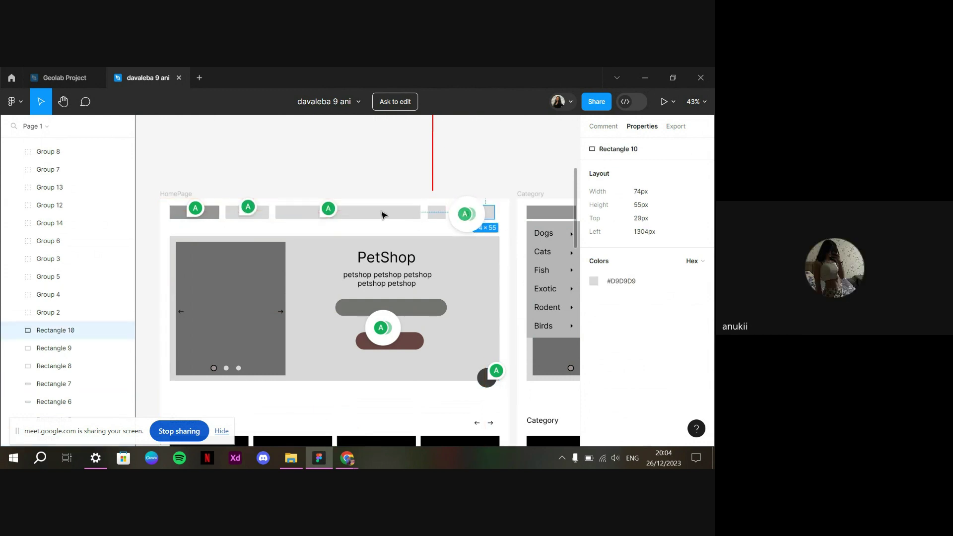
pyautogui.click(206, 214)
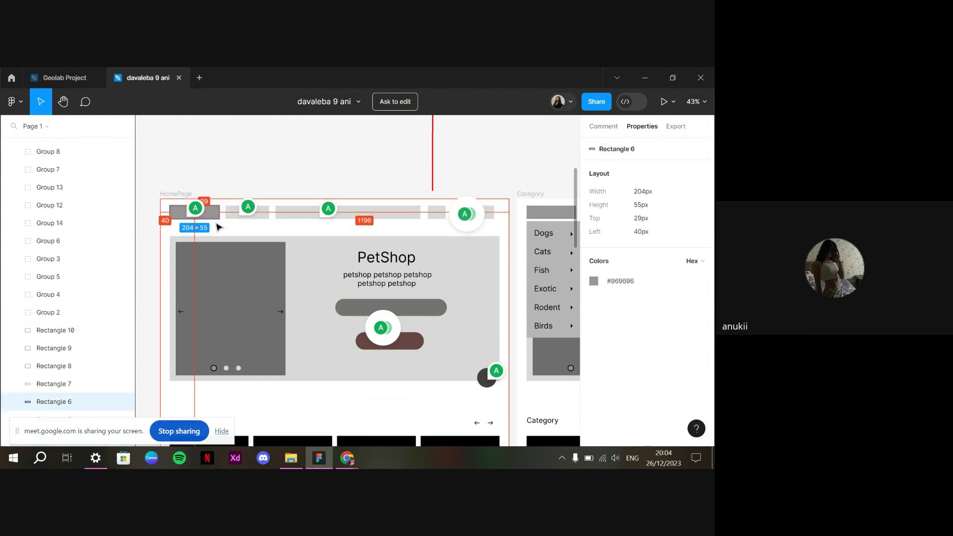
pyautogui.click(492, 216)
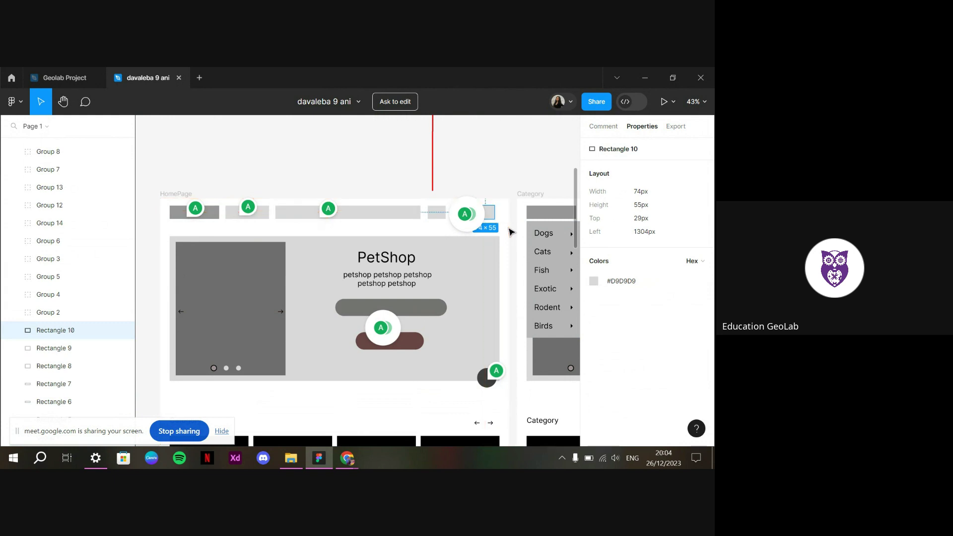
pyautogui.click(228, 217)
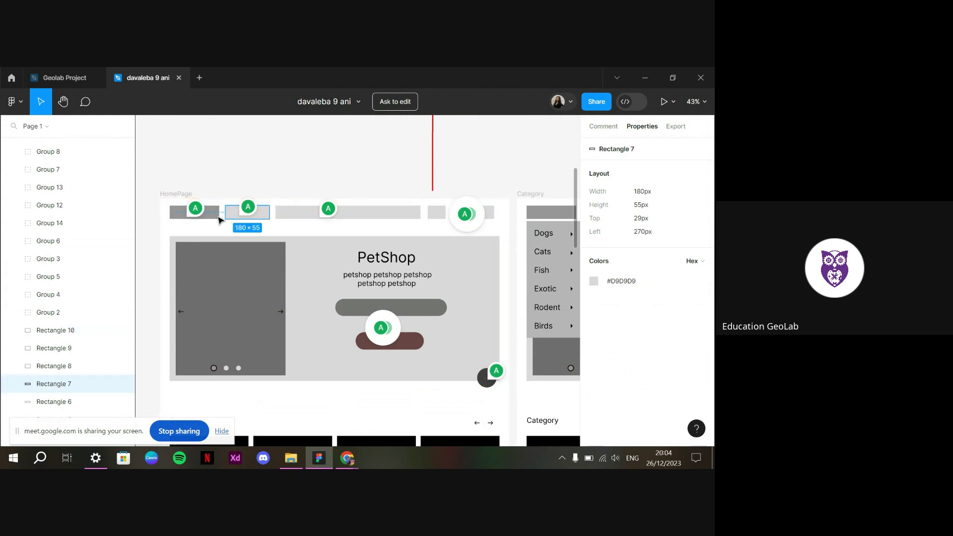
pyautogui.click(190, 219)
pyautogui.click(245, 249)
# Compare the side alignment of the first and last Category cards with the banner, the header and the crossed image placeholders
pyautogui.scroll(-3, 258, 278)
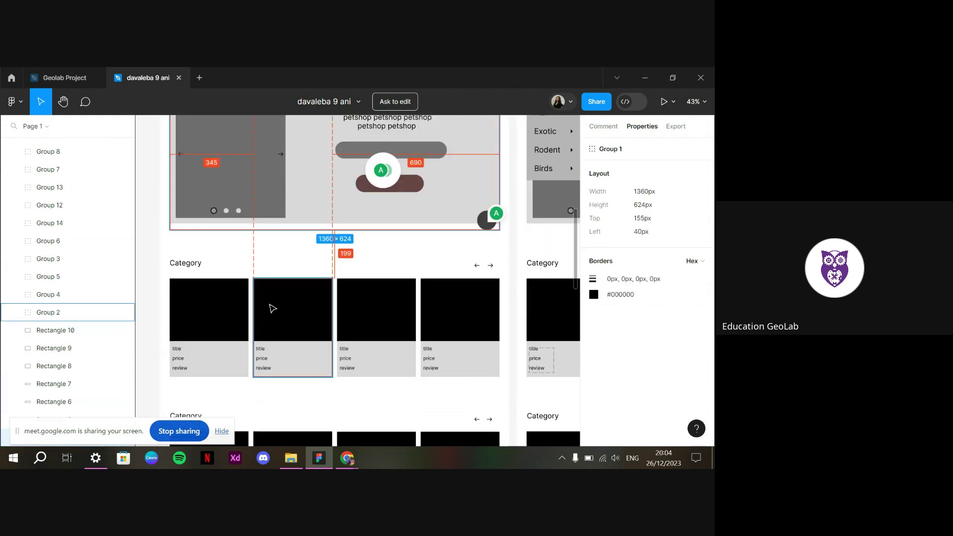
pyautogui.click(188, 321)
pyautogui.click(468, 311)
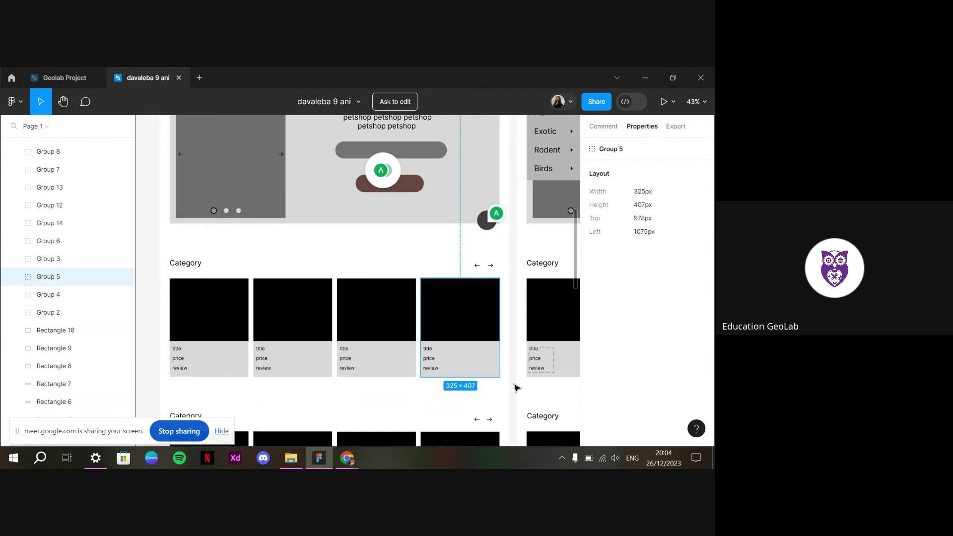
pyautogui.scroll(-5, 500, 334)
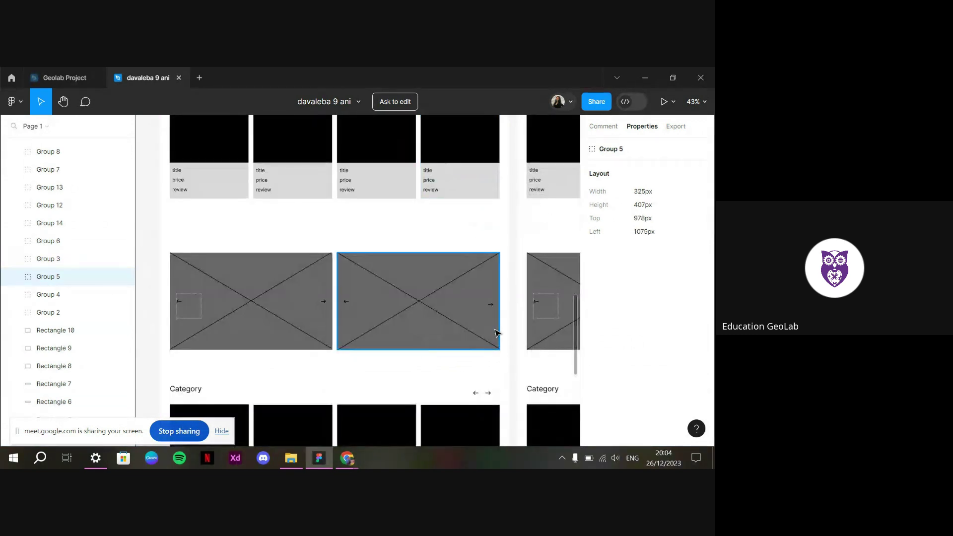
pyautogui.scroll(6, 495, 328)
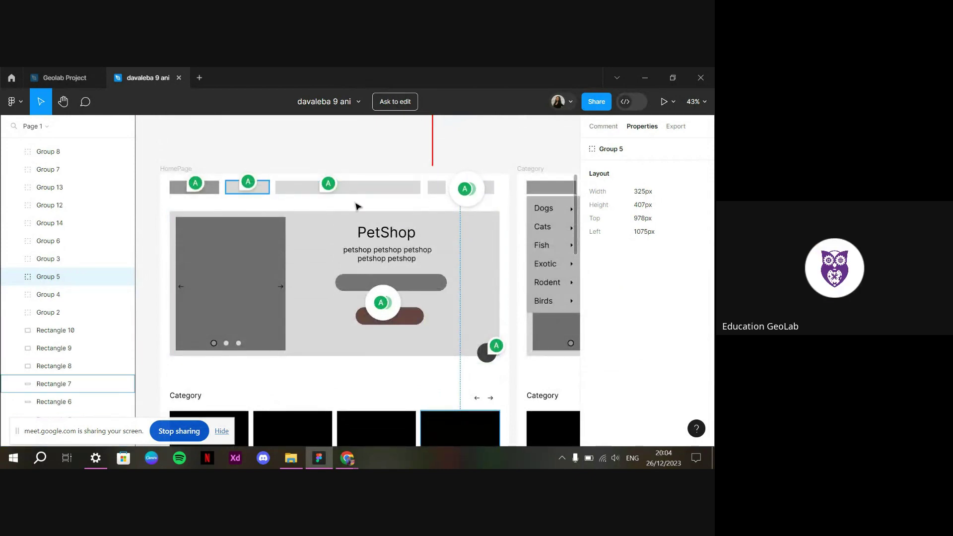
pyautogui.scroll(-8, 498, 204)
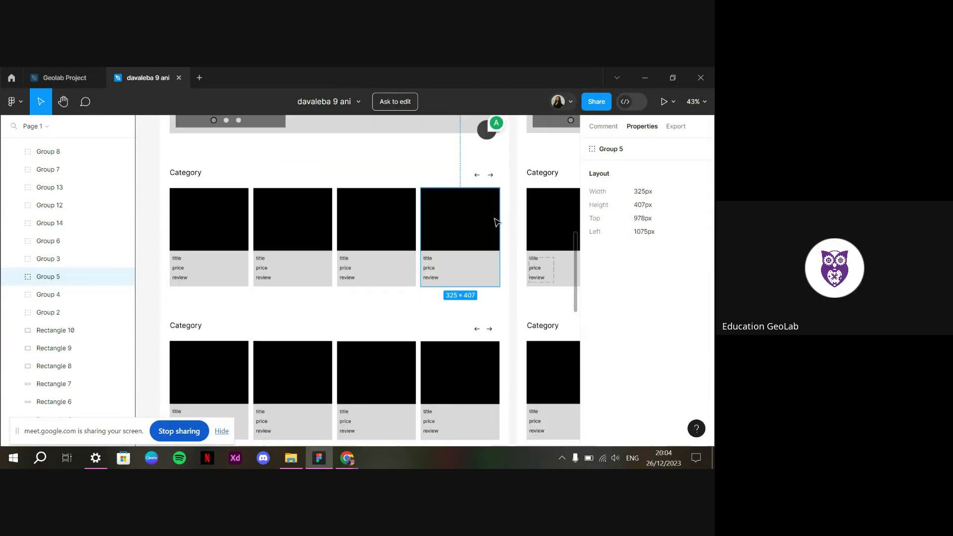
# Inspect the dashed square on the first crossed image placeholder and look for its layer inside the HomePage frame
pyautogui.scroll(-1, 499, 219)
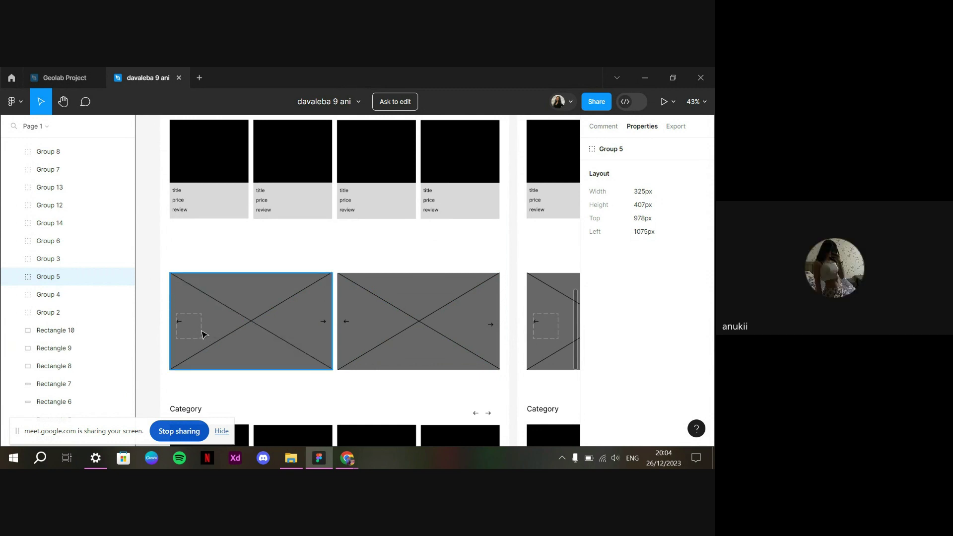
pyautogui.scroll(-1, 343, 387)
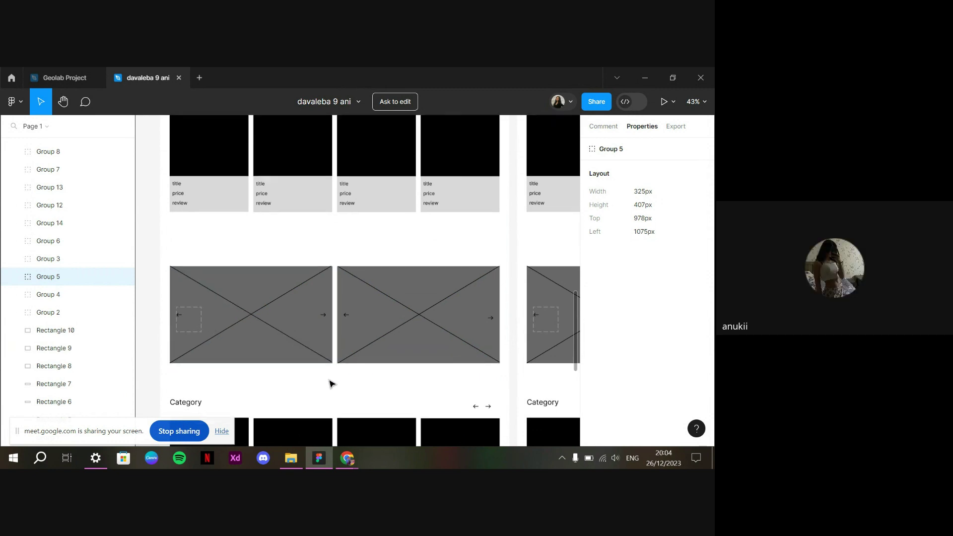
pyautogui.doubleClick(189, 336)
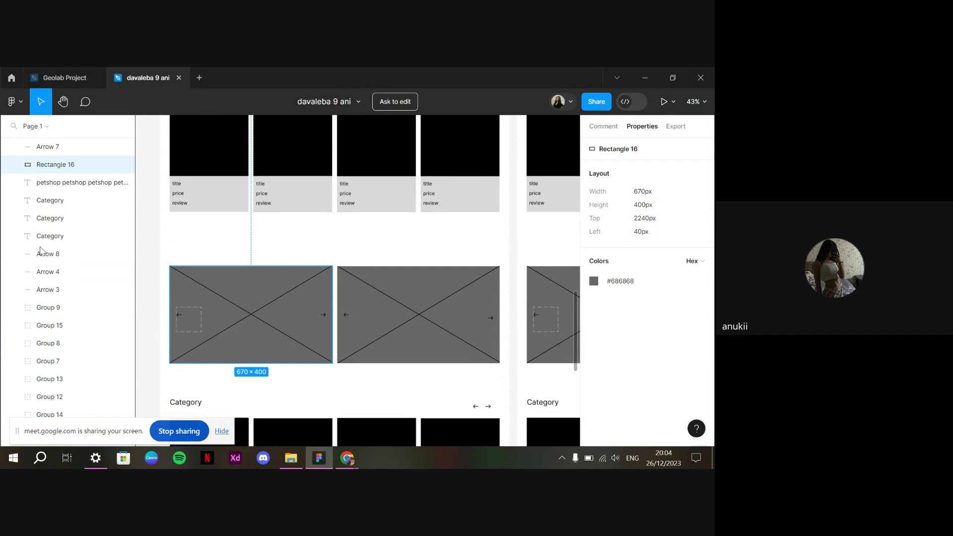
pyautogui.scroll(-5, 95, 318)
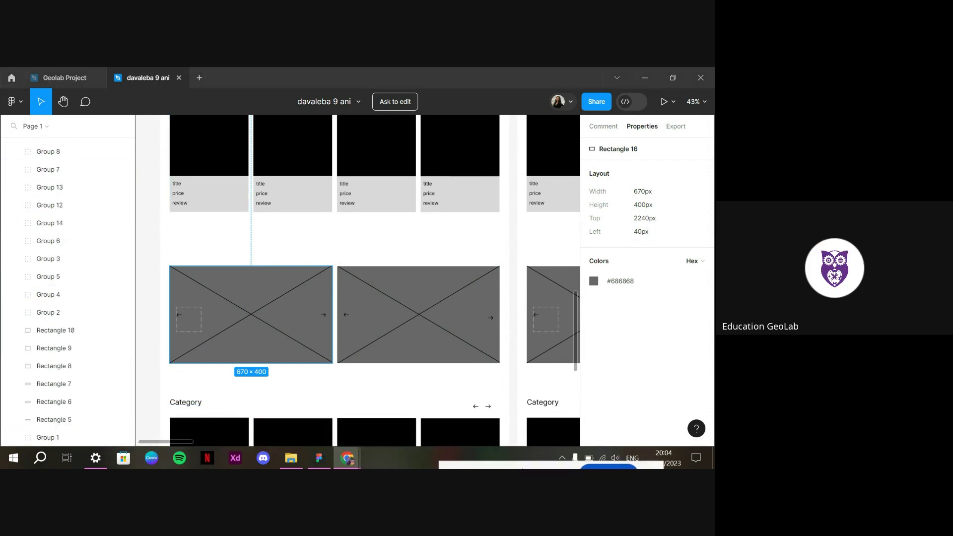
pyautogui.scroll(5, 79, 338)
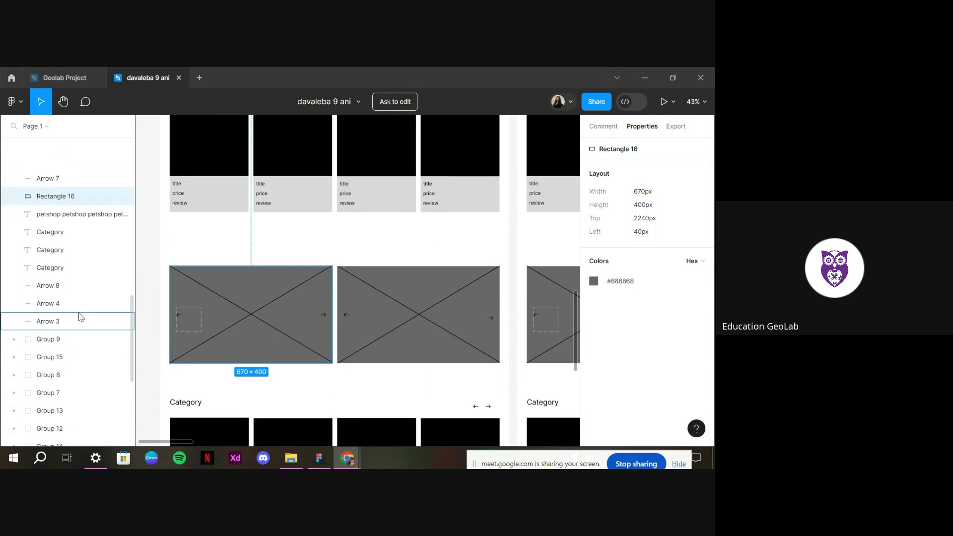
pyautogui.scroll(5, 90, 355)
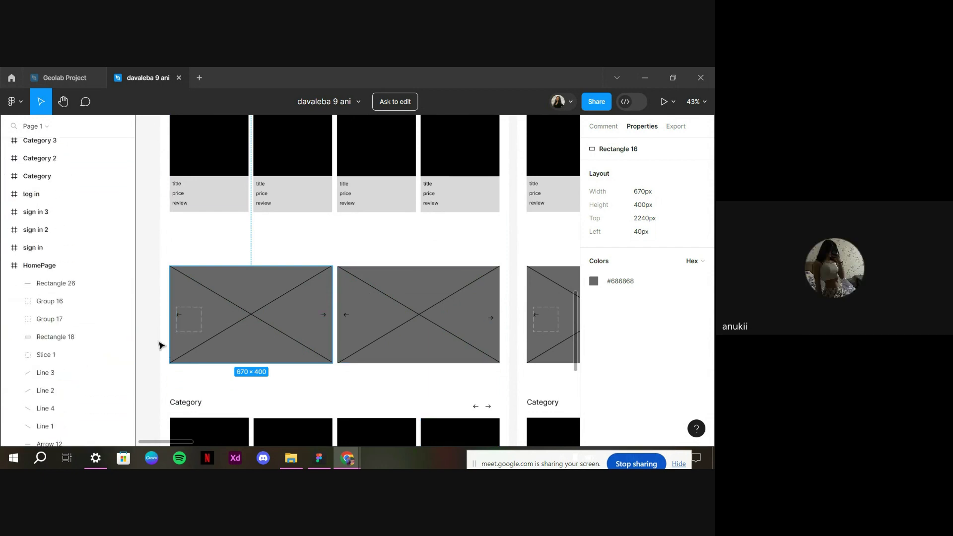
pyautogui.click(53, 268)
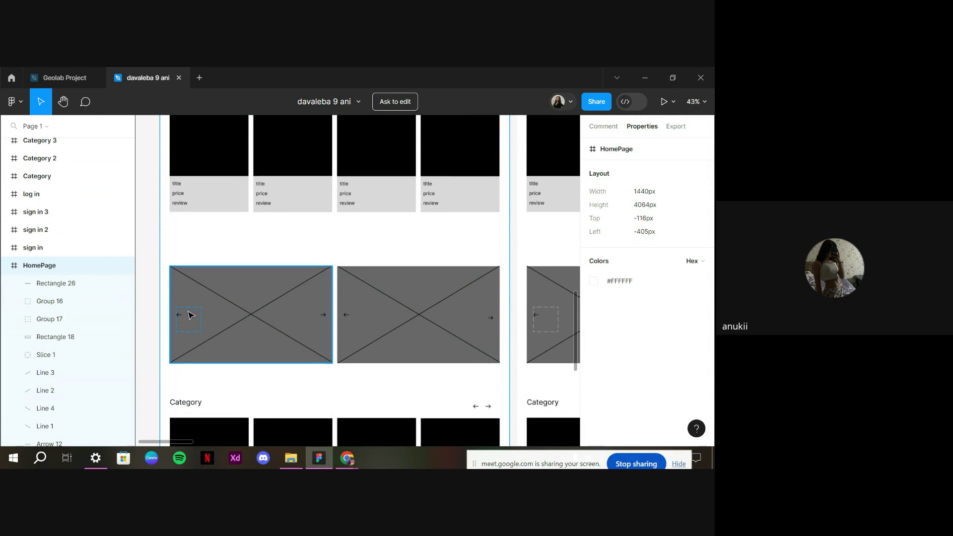
pyautogui.click(190, 313)
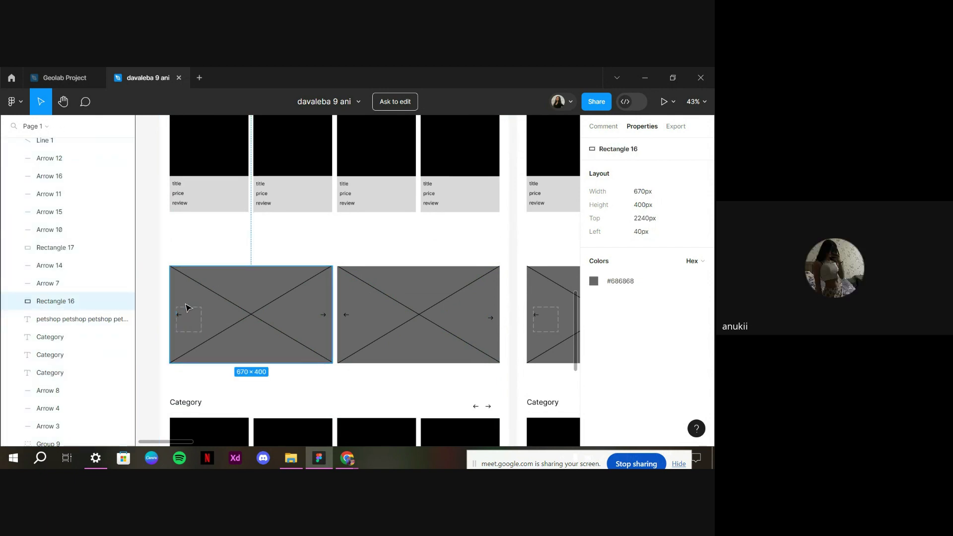
# Switch to the Geolab Project file and find the Slice tool among the frame tool options
pyautogui.click(69, 77)
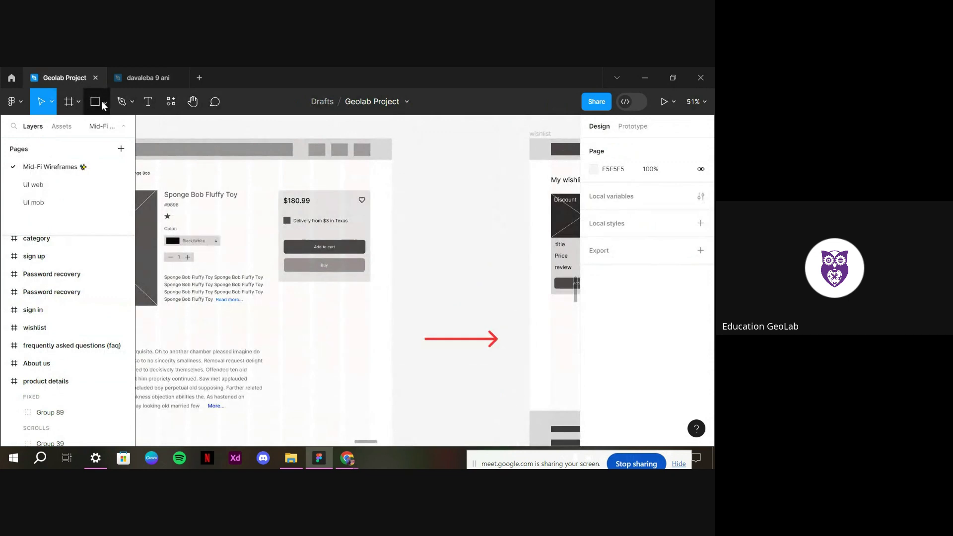
pyautogui.click(105, 104)
pyautogui.click(78, 102)
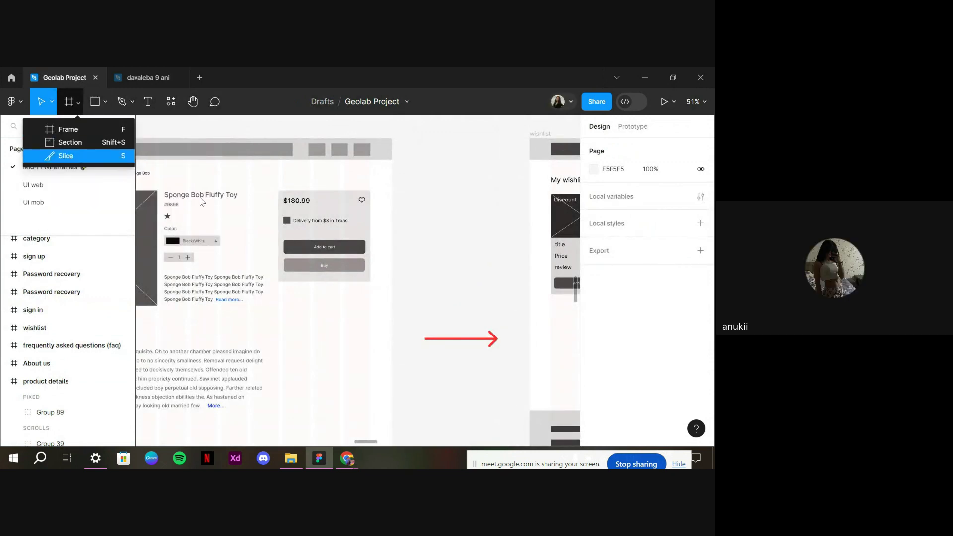
# Draw a slice about 88 × 86 beside the price card in the product details frame, select it and delete it
pyautogui.press('s')
pyautogui.moveTo(238, 207); pyautogui.dragTo(263, 232)
pyautogui.click(260, 252)
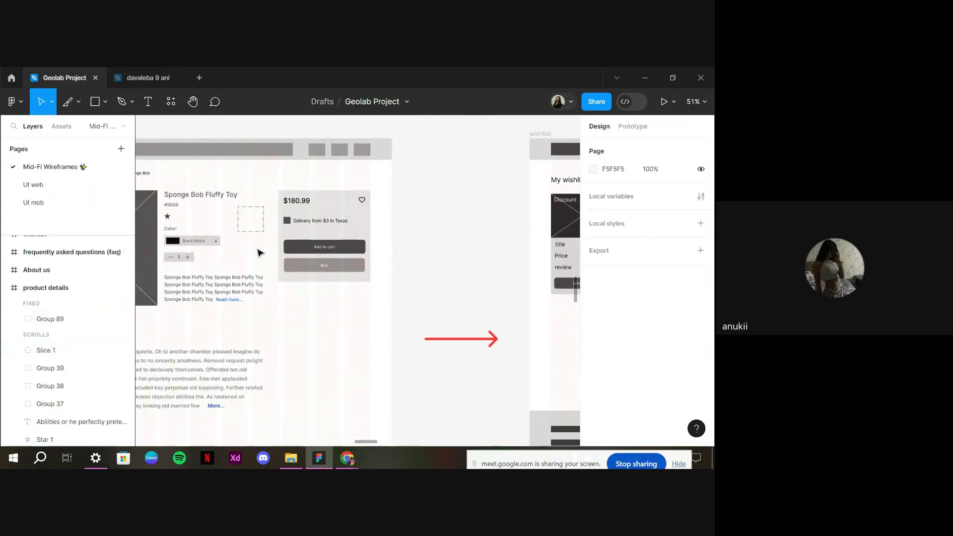
pyautogui.click(251, 219)
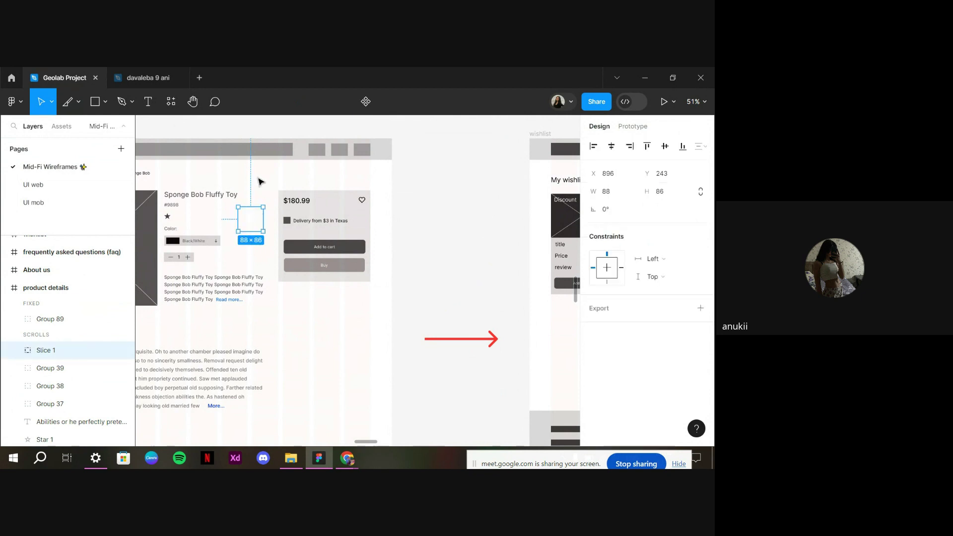
pyautogui.click(259, 182)
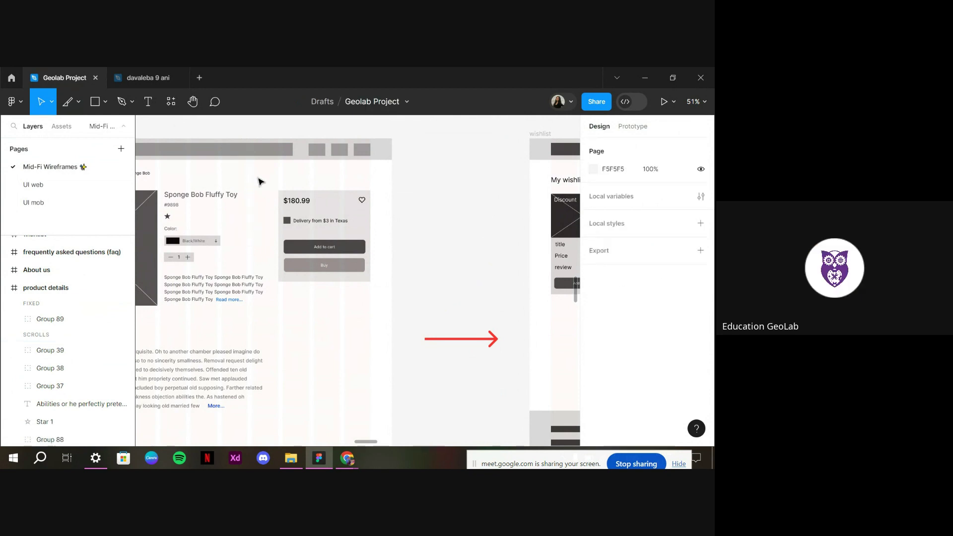
# Switch to the davaleba 9 ani file and review the HomePage's crossed placeholders, lower Category cards and footer comments
pyautogui.click(138, 76)
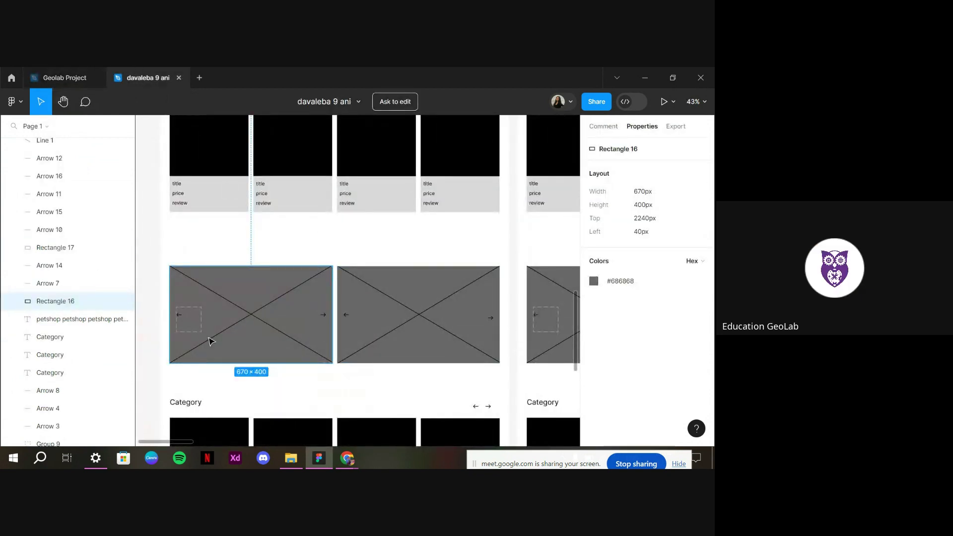
pyautogui.scroll(-1, 298, 297)
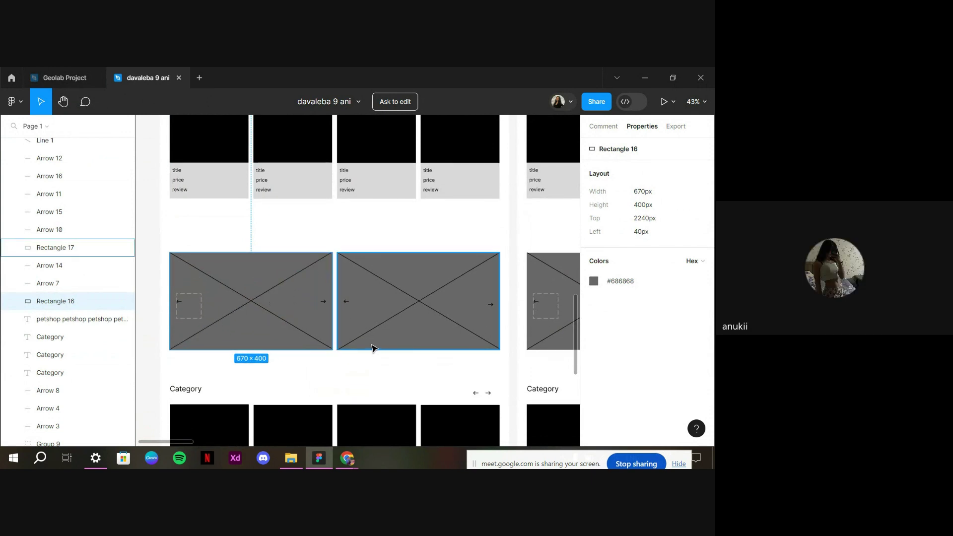
pyautogui.scroll(-3, 357, 351)
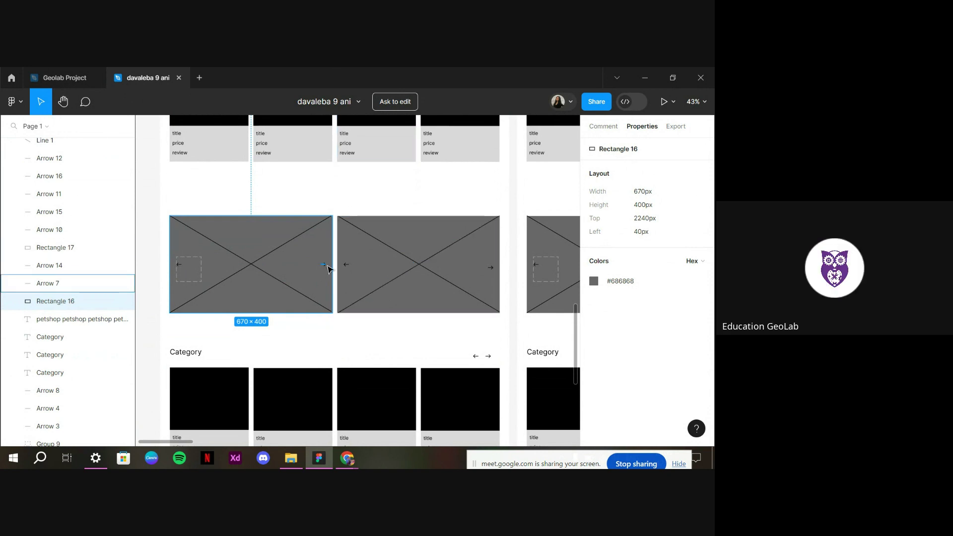
pyautogui.scroll(-1, 286, 328)
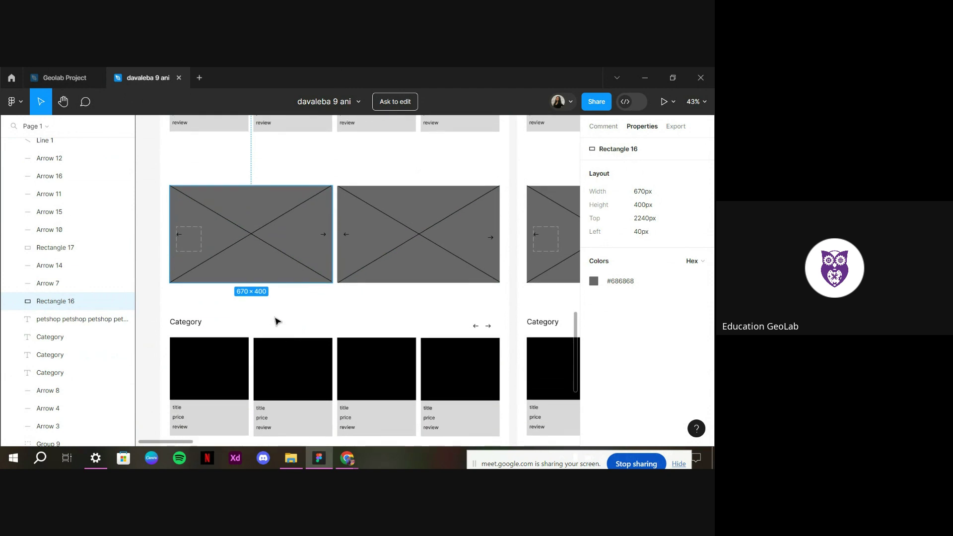
pyautogui.scroll(-6, 276, 321)
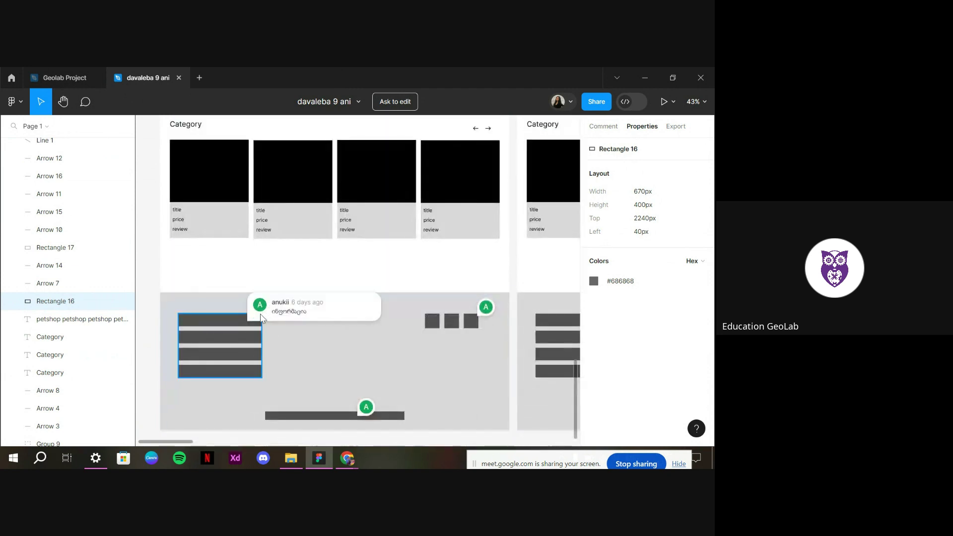
pyautogui.moveTo(485, 315)
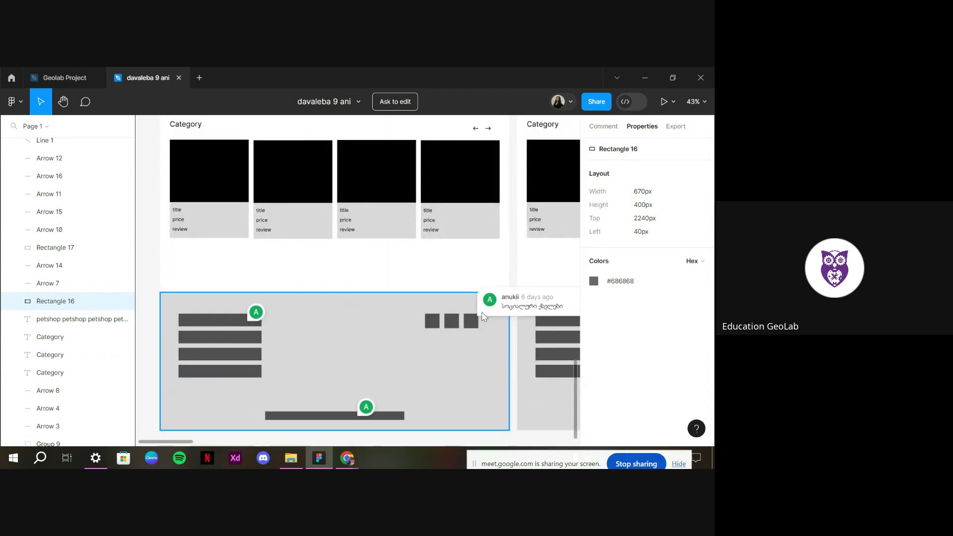
# Examine the category dropdown in the Category frame and the Dogs submenu with its image placeholder in Category 2
pyautogui.hscroll(4, 496, 352)
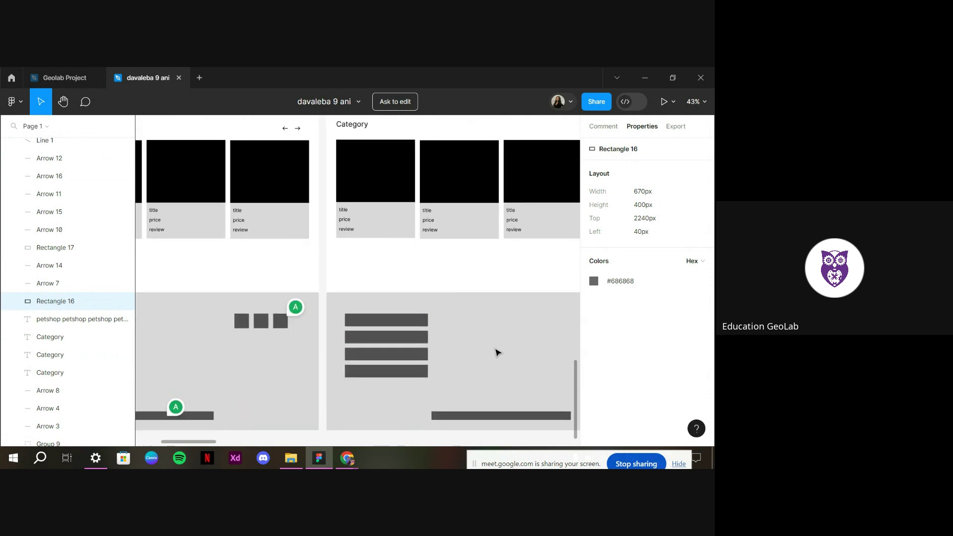
pyautogui.scroll(8, 496, 352)
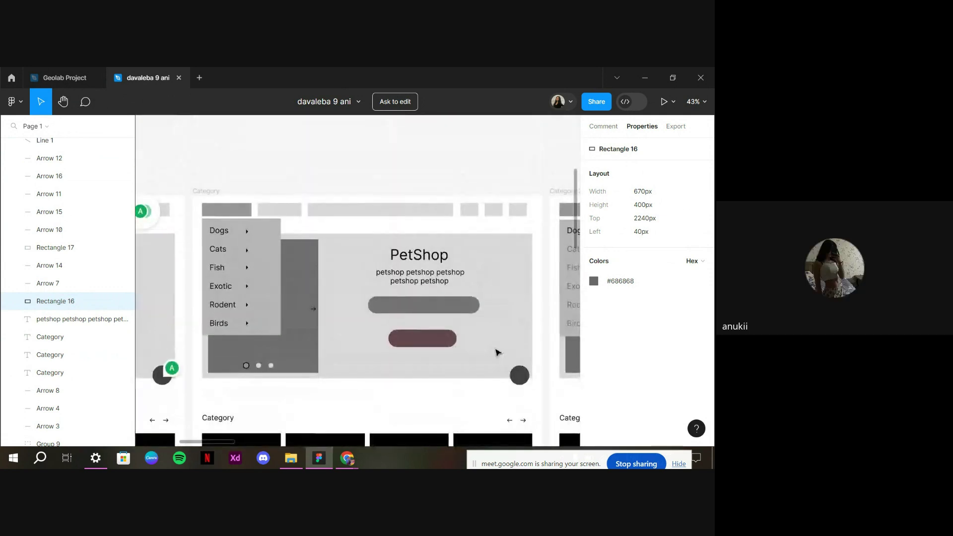
pyautogui.scroll(1, 496, 352)
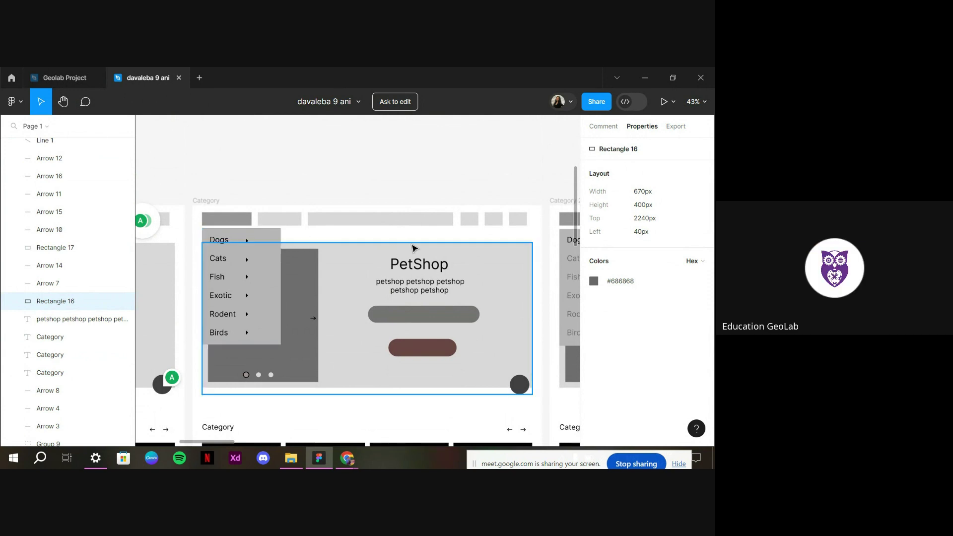
pyautogui.hscroll(5, 398, 252)
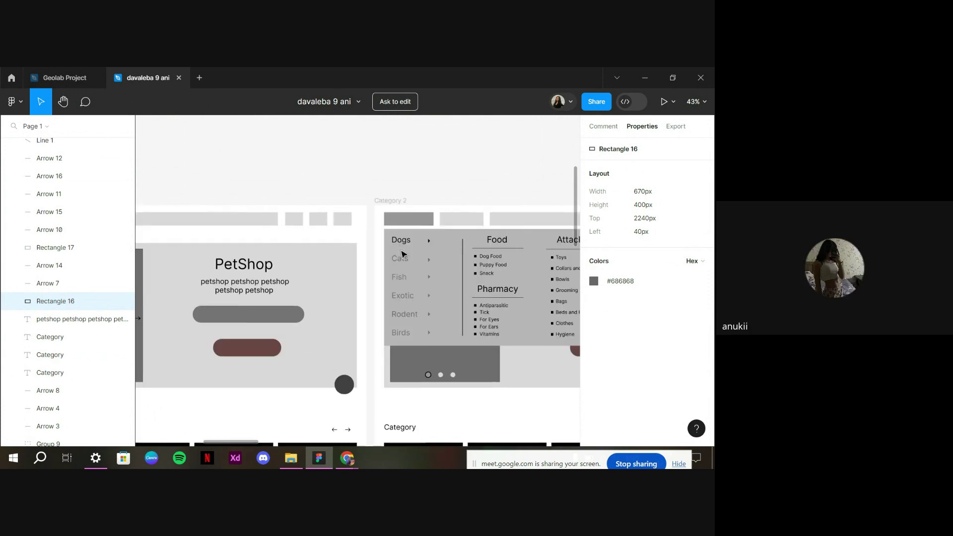
pyautogui.hscroll(5, 402, 255)
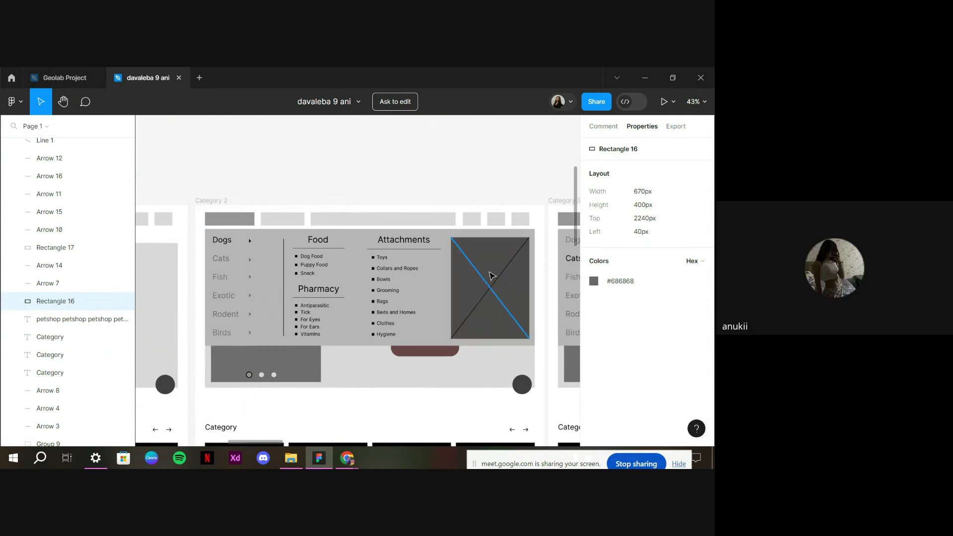
pyautogui.scroll(-2, 491, 276)
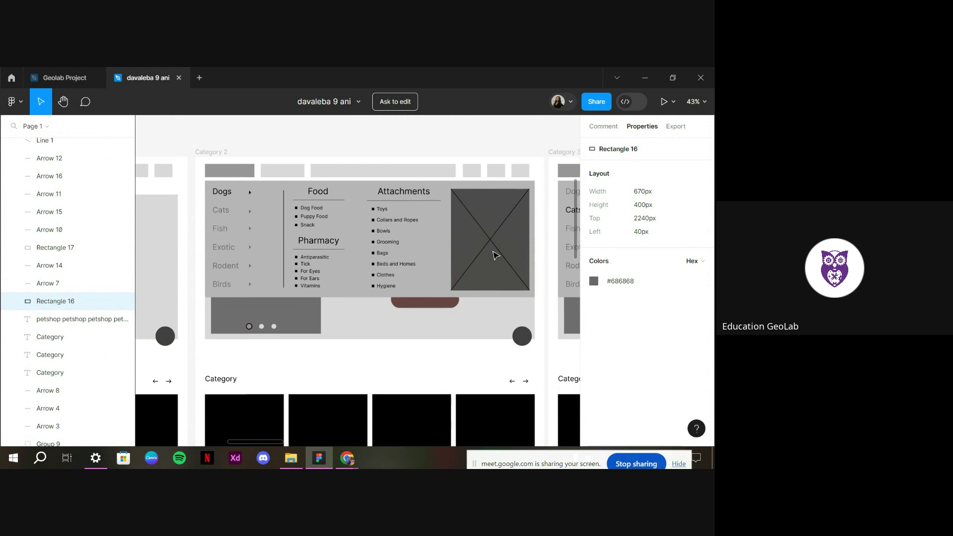
pyautogui.scroll(-3, 494, 255)
pyautogui.scroll(3, 487, 255)
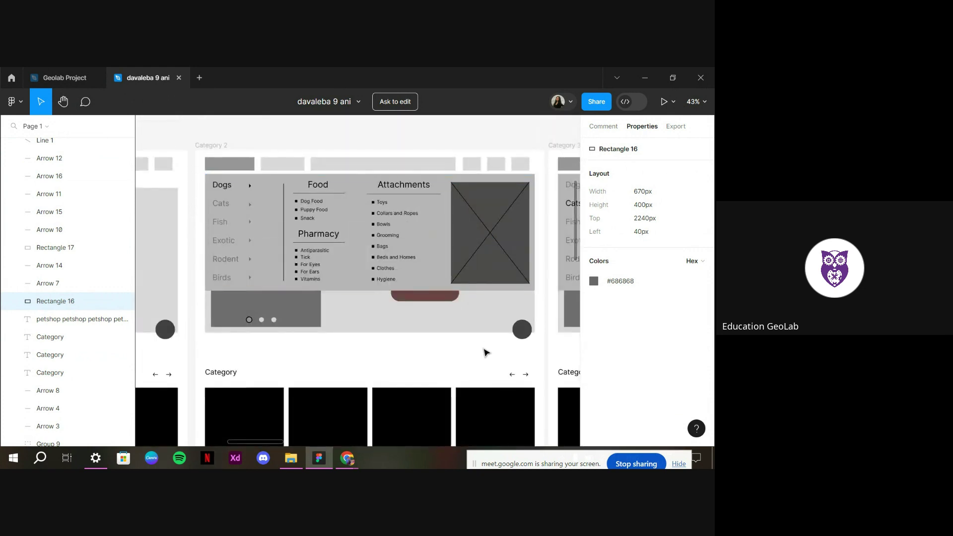
# Compare the submenu layouts across the Category 3, Category 4 and Category 5 frames
pyautogui.hscroll(5, 486, 353)
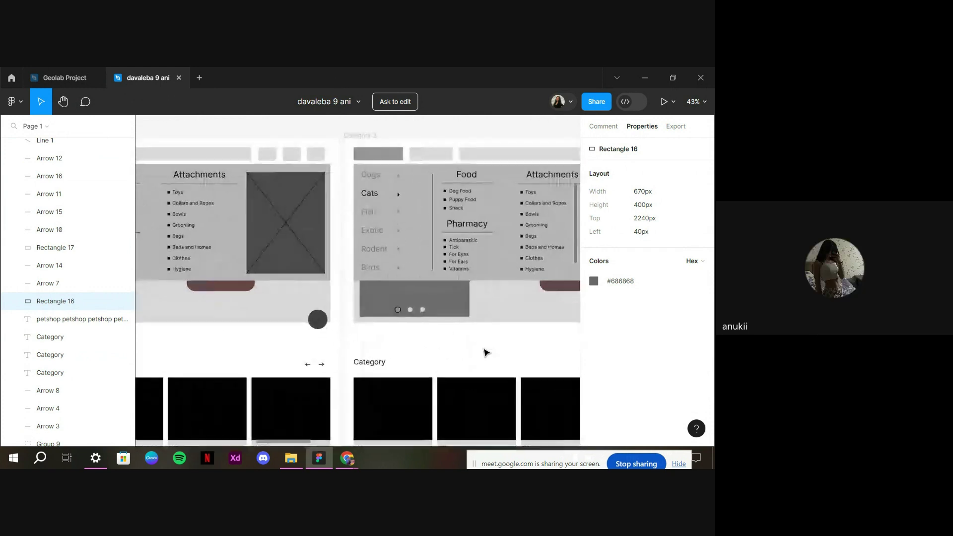
pyautogui.scroll(-5, 486, 352)
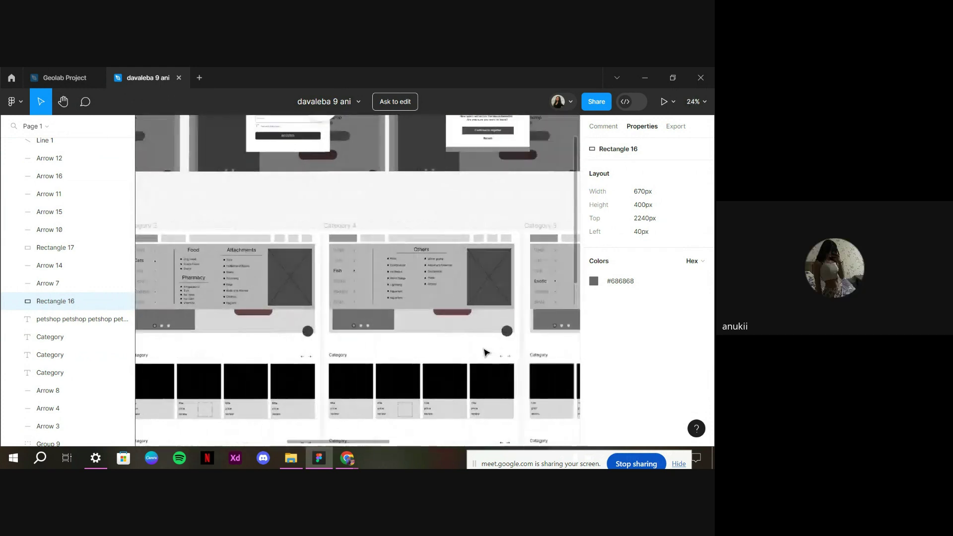
pyautogui.hscroll(4, 485, 352)
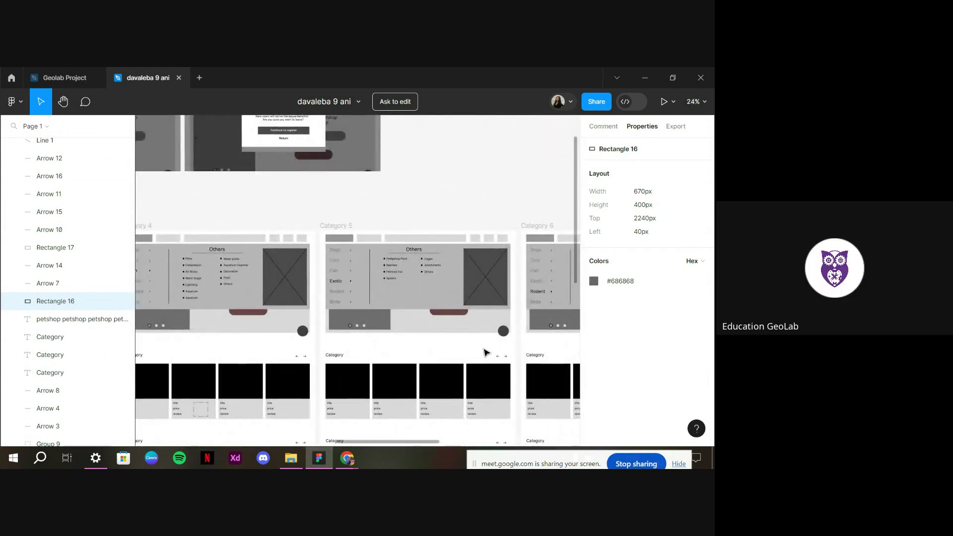
pyautogui.hscroll(-3, 485, 353)
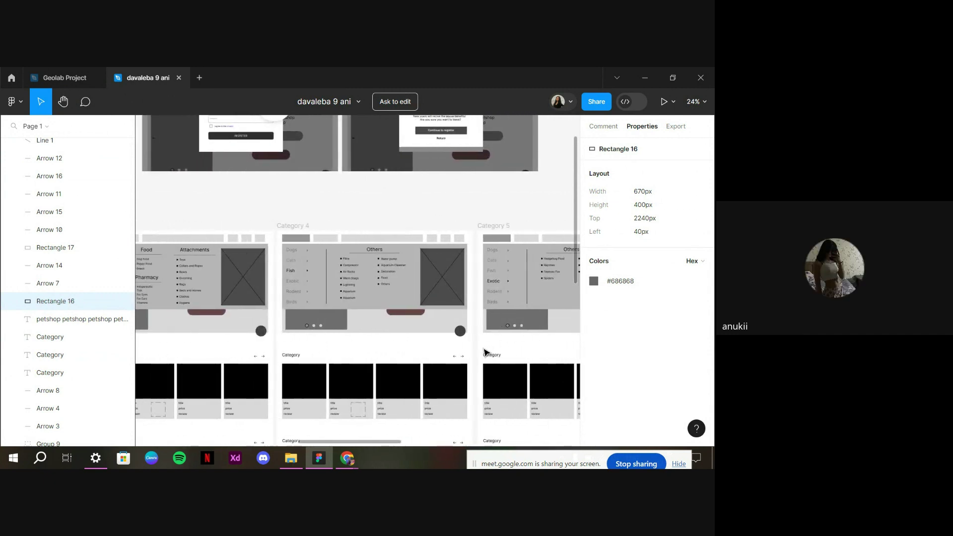
pyautogui.hscroll(-2, 485, 352)
pyautogui.hscroll(5, 485, 352)
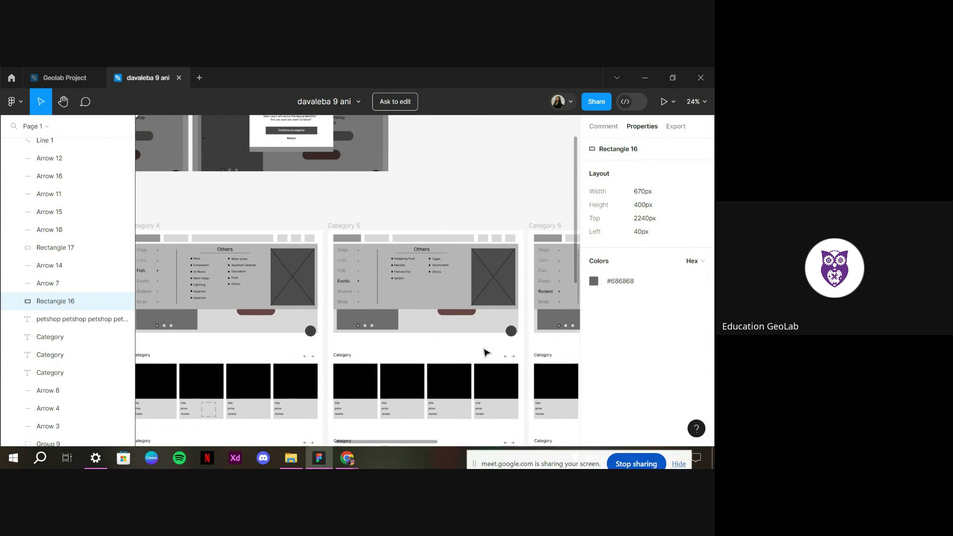
pyautogui.hscroll(-7, 485, 352)
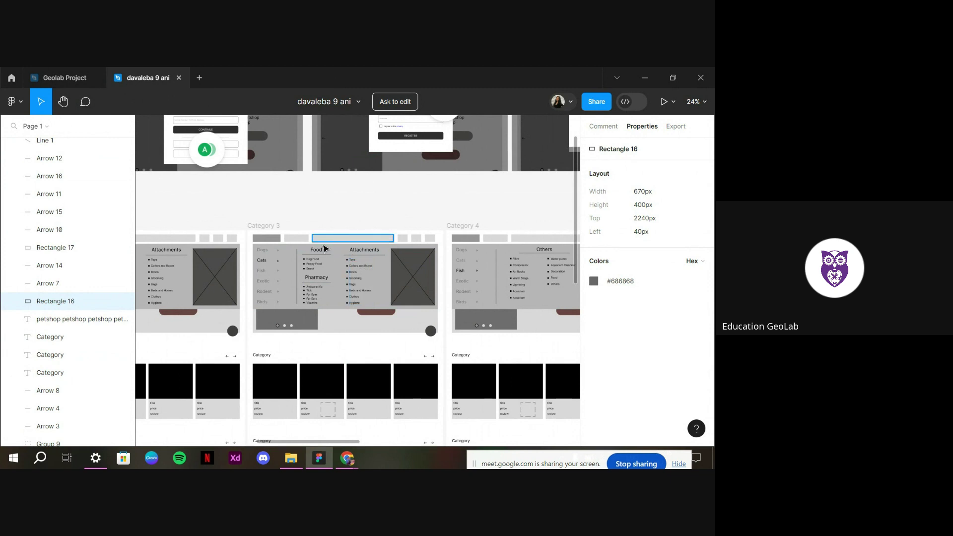
# Inspect the Food, Pharmacy and Attachments lists of the Cats submenu in the Category 3 frame
pyautogui.scroll(4, 312, 262)
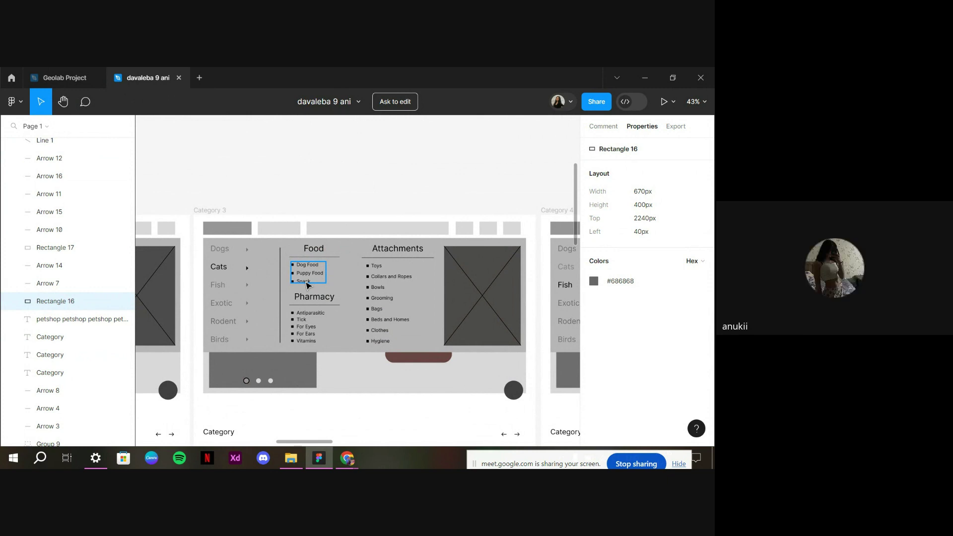
pyautogui.hscroll(1, 375, 331)
pyautogui.hscroll(2, 376, 331)
pyautogui.scroll(-1, 376, 332)
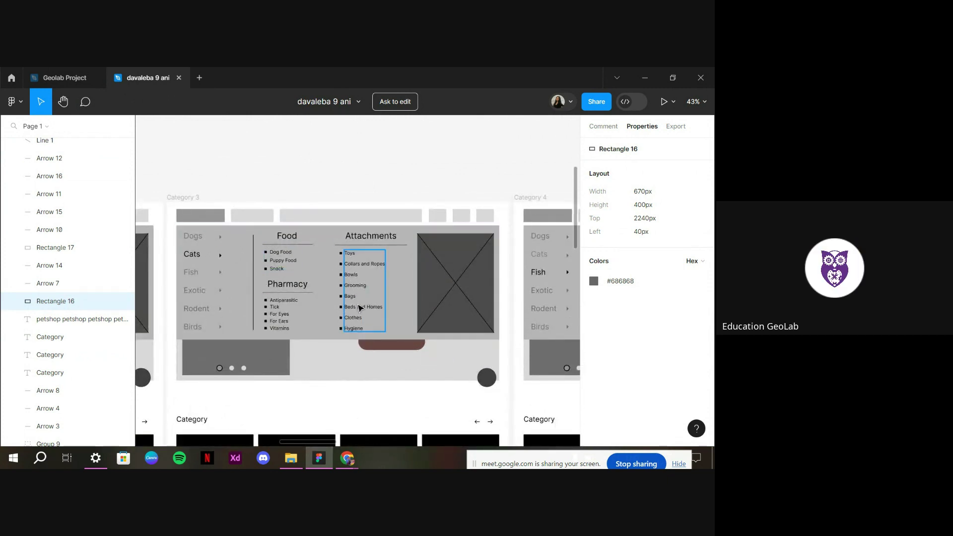
pyautogui.hscroll(1, 442, 347)
pyautogui.hscroll(-1, 438, 348)
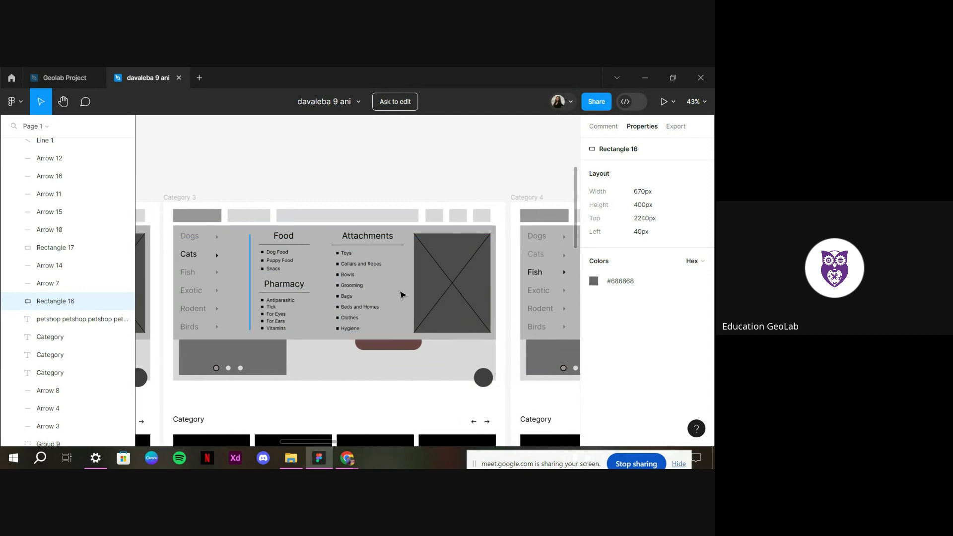
# Inspect the Others lists of the Fish, Exotic and Rodent submenus in the Category 4 to Category 6 frames
pyautogui.hscroll(10, 447, 326)
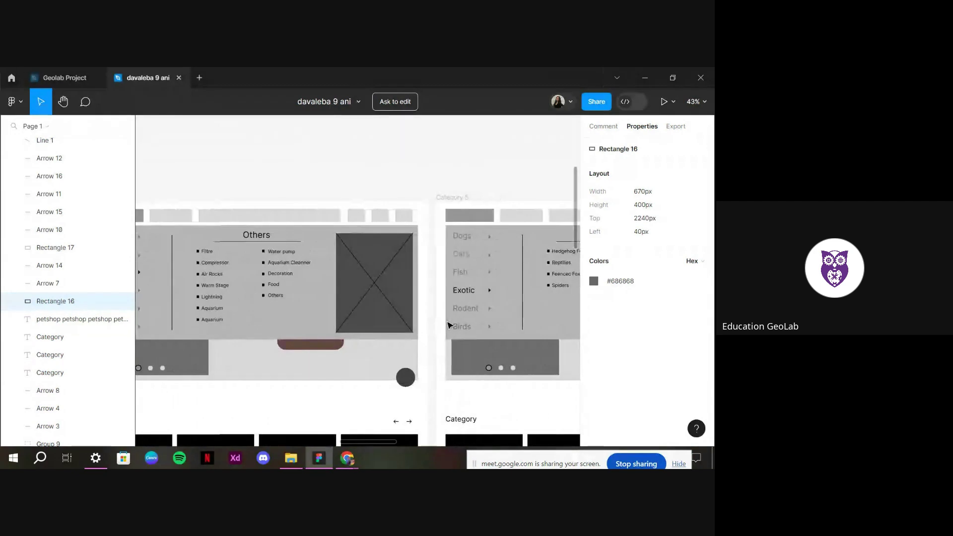
pyautogui.hscroll(4, 447, 326)
pyautogui.hscroll(7, 447, 326)
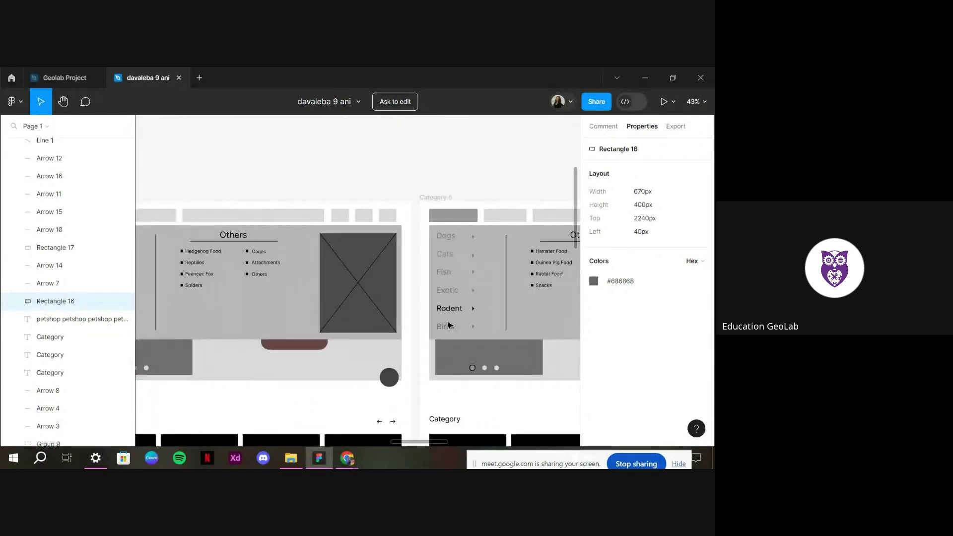
pyautogui.hscroll(4, 447, 326)
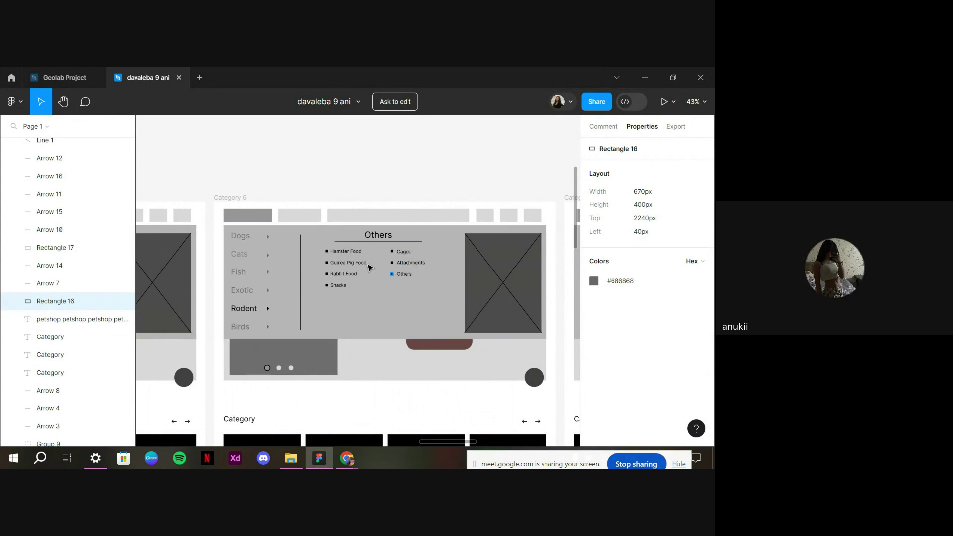
# Survey the whole row of category frames together with the sign in frames above it
pyautogui.scroll(-5, 406, 326)
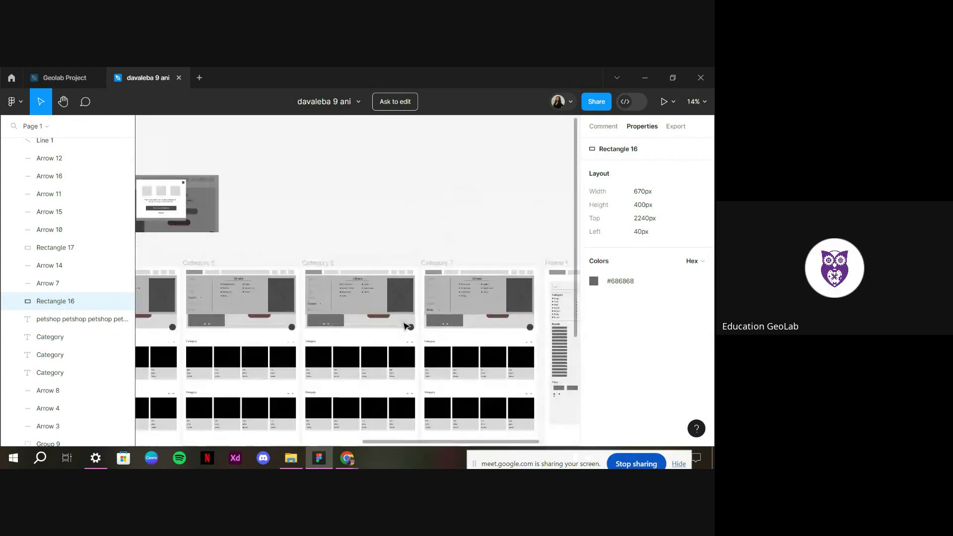
pyautogui.hscroll(-3, 405, 327)
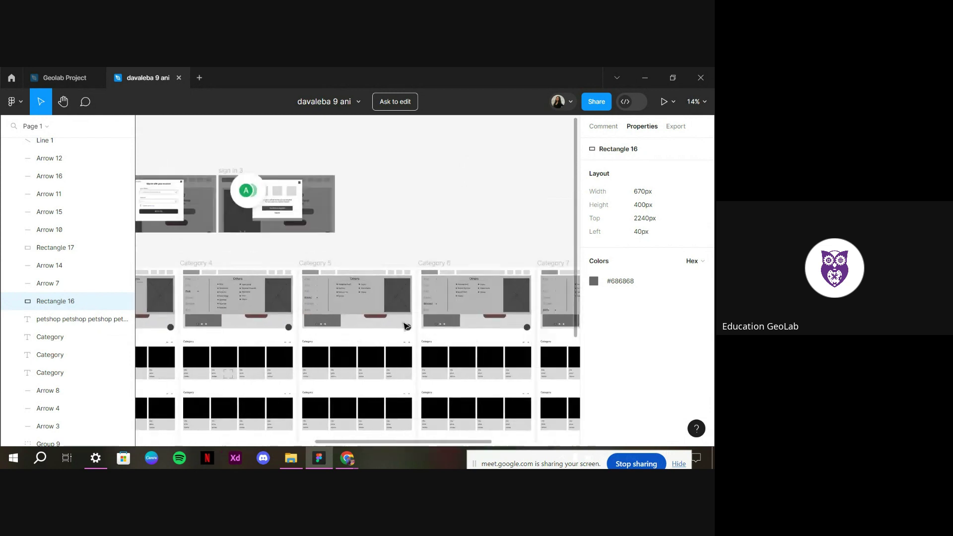
pyautogui.hscroll(-5, 406, 326)
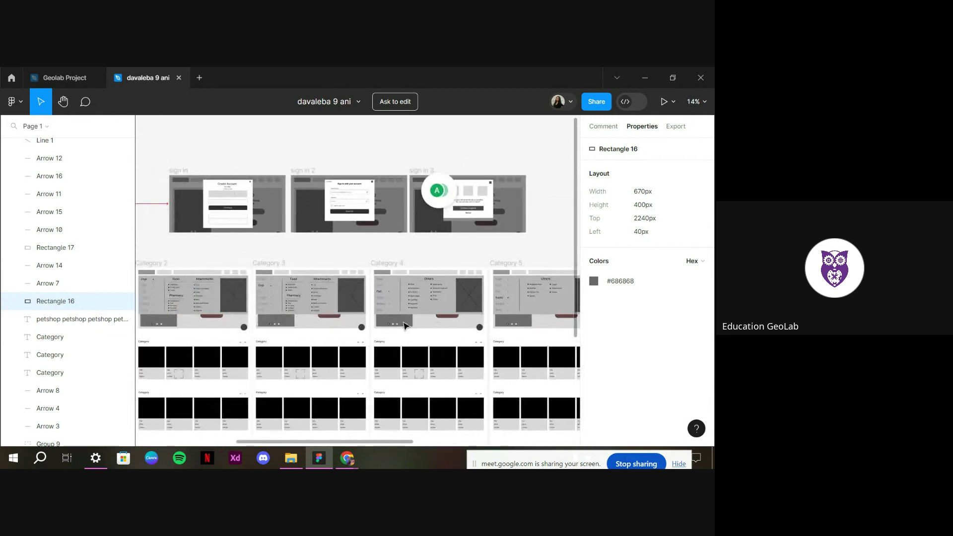
pyautogui.hscroll(-5, 406, 326)
pyautogui.hscroll(10, 403, 326)
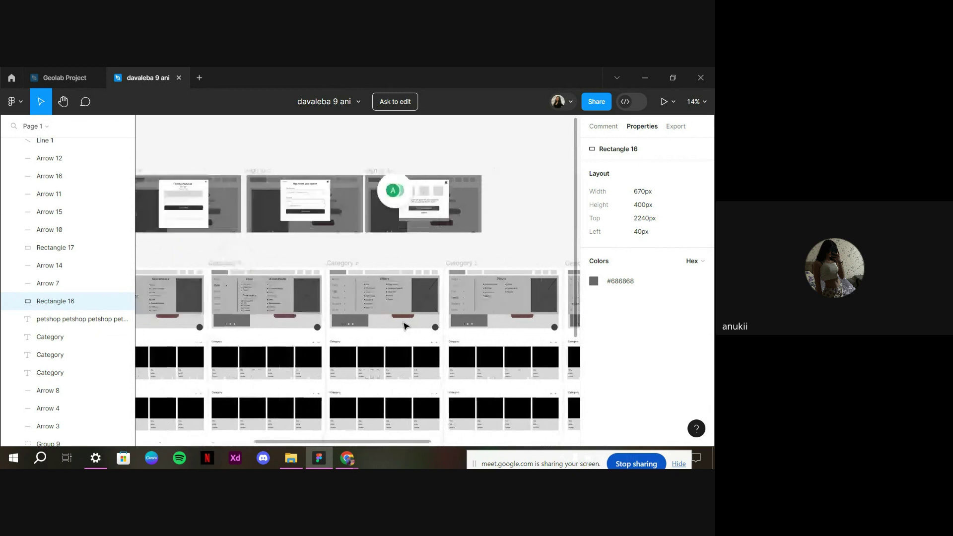
# Examine the Birds submenu and the Category cards below it in the Category 7 frame
pyautogui.keyDown('ctrl'); pyautogui.scroll(4, 354, 306); pyautogui.keyUp('ctrl')
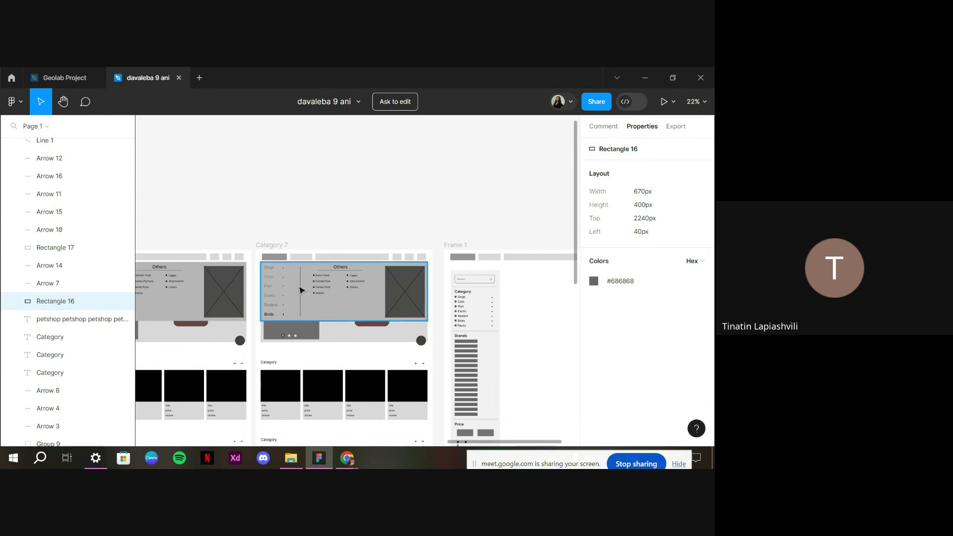
pyautogui.scroll(-1, 290, 288)
pyautogui.scroll(3, 290, 287)
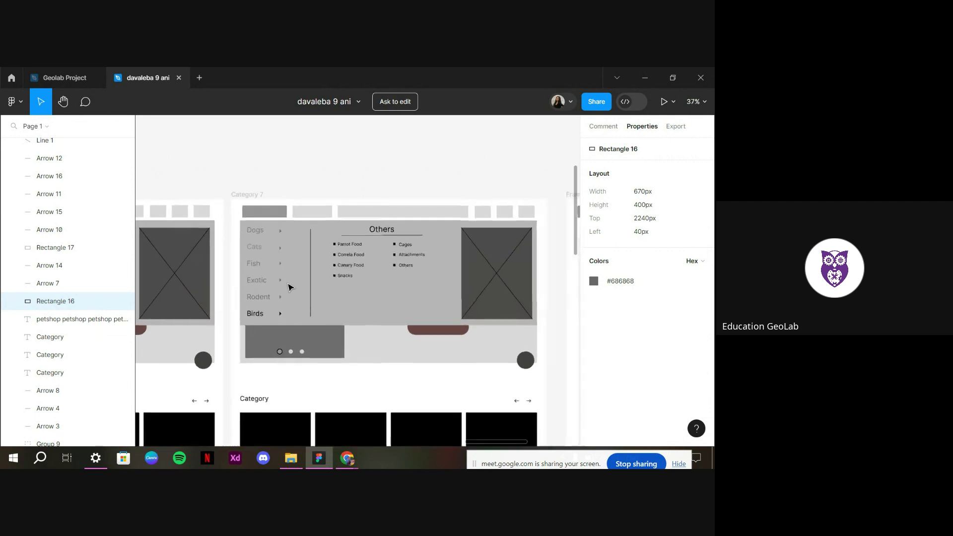
pyautogui.scroll(-2, 291, 287)
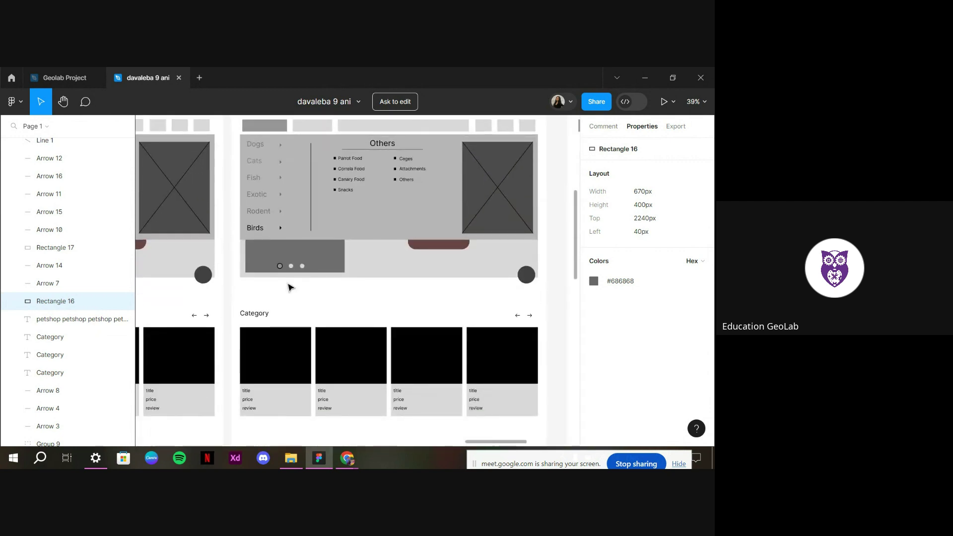
# Examine the filter sidebar with its Category, Brands and Price sections in Frame 1
pyautogui.hscroll(6, 291, 287)
pyautogui.hscroll(-1, 290, 285)
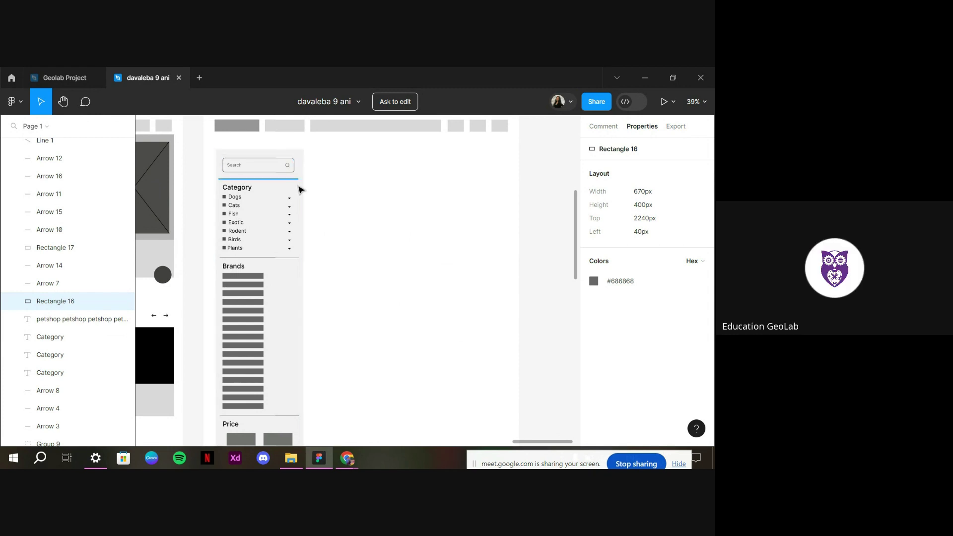
pyautogui.scroll(-3, 325, 208)
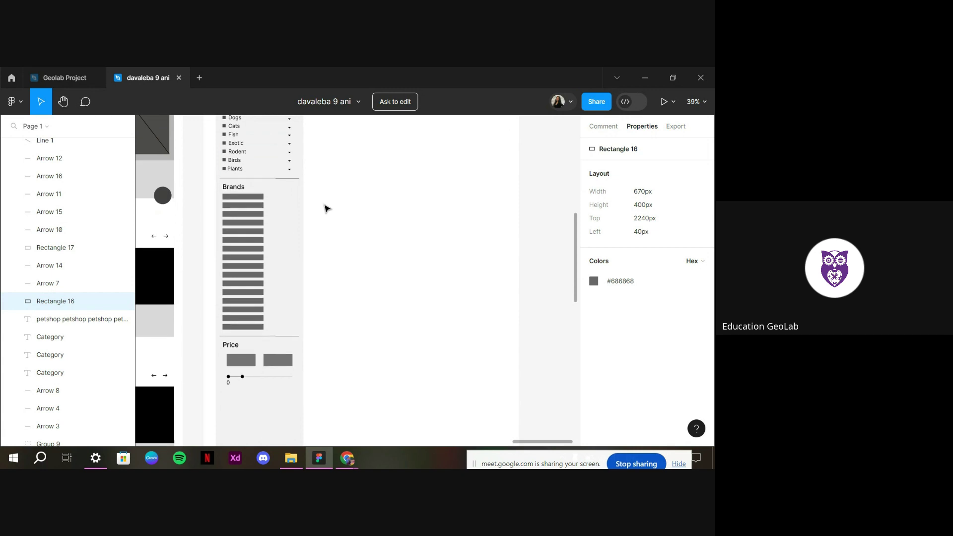
pyautogui.scroll(-3, 325, 208)
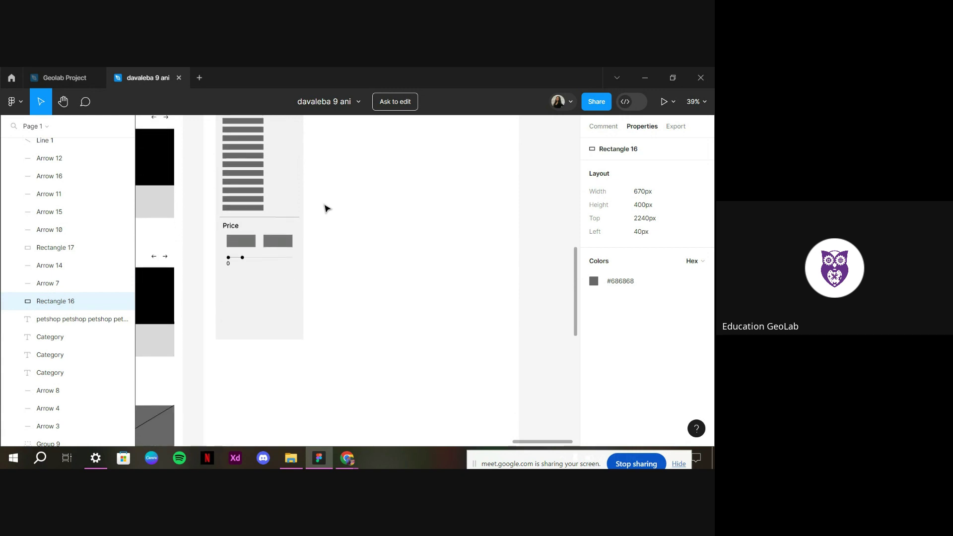
pyautogui.scroll(6, 325, 208)
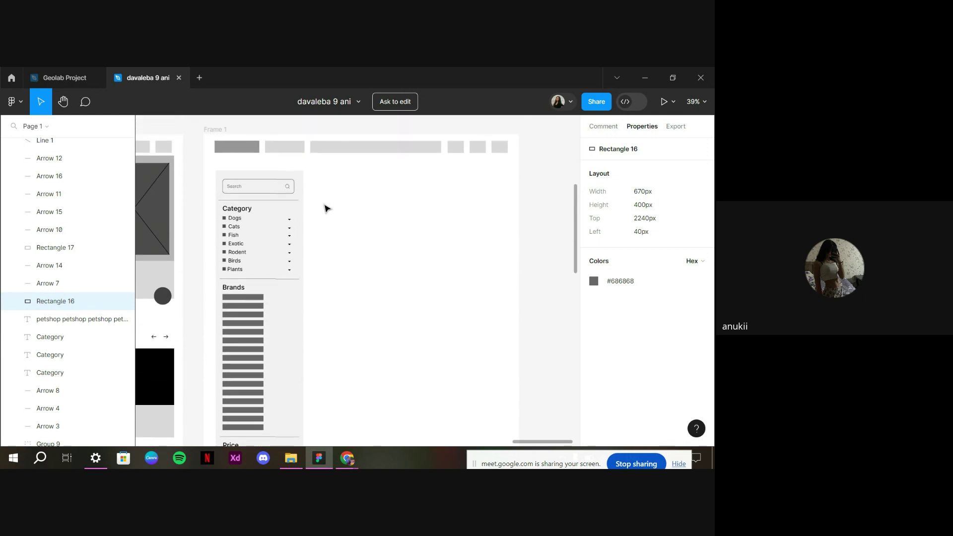
# Move the screen-sharing bar off the taskbar tray and inspect the text properties of the sidebar's Search placeholder
pyautogui.moveTo(545, 458); pyautogui.dragTo(80, 431)
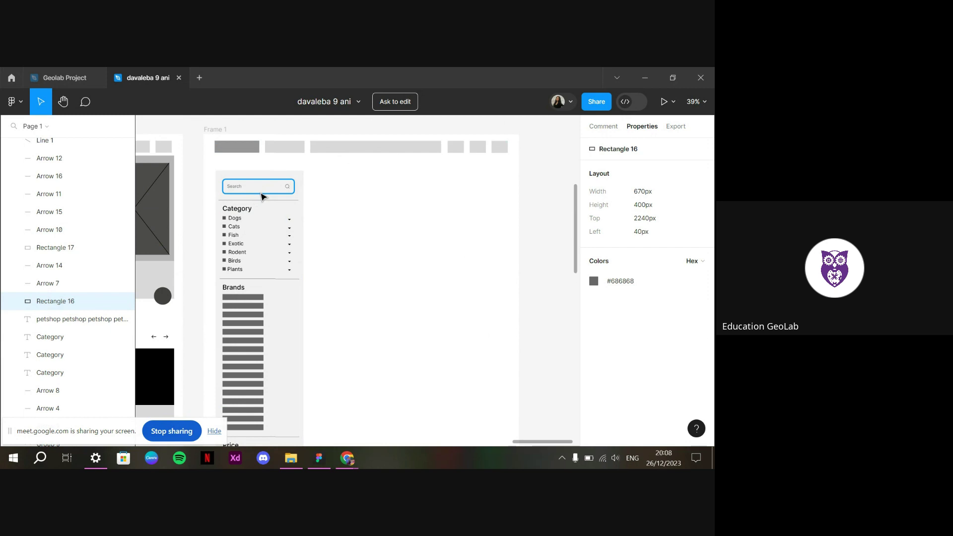
pyautogui.click(232, 188)
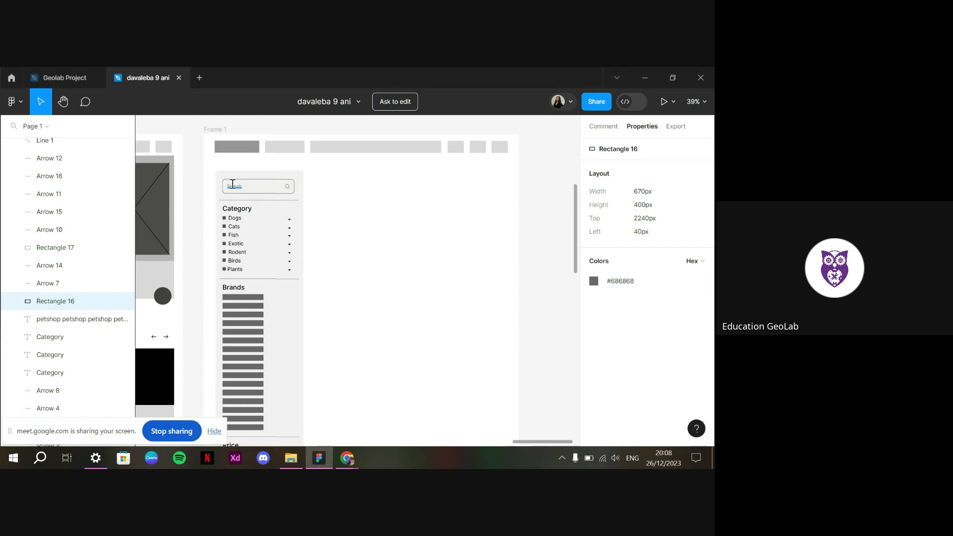
pyautogui.click(330, 220)
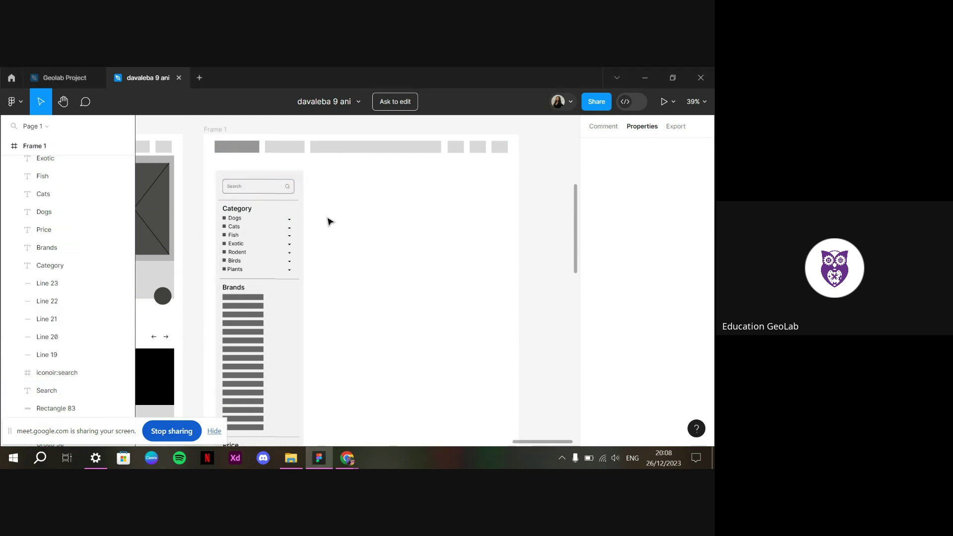
pyautogui.click(245, 192)
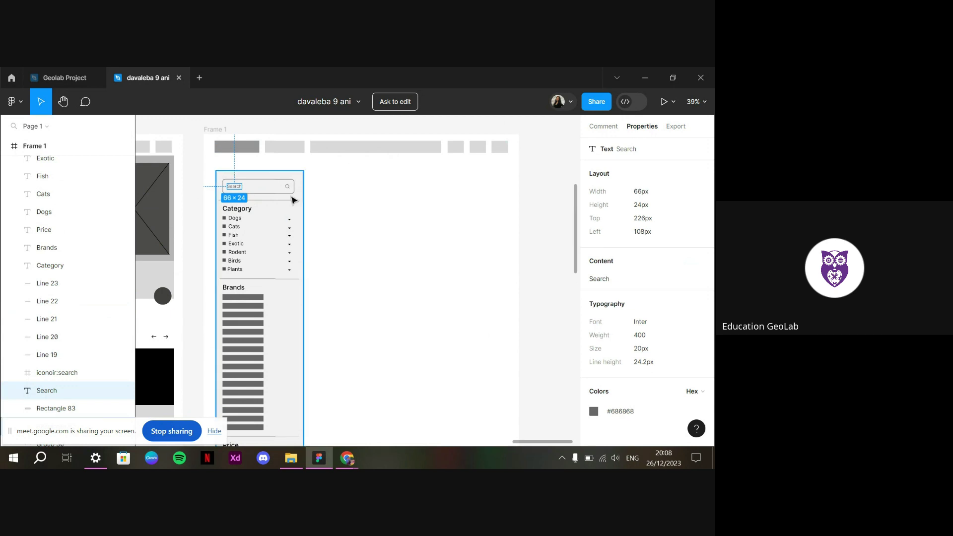
pyautogui.click(373, 380)
# Review the Frame 1 sidebar from the search field and Category list through the Brands bars to the Price range slider
pyautogui.scroll(-2, 413, 196)
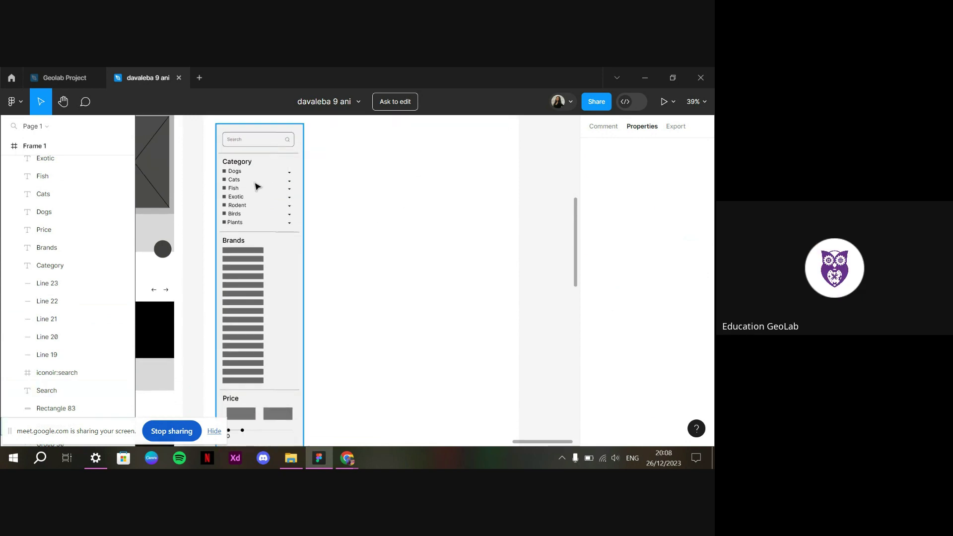
pyautogui.scroll(-3, 248, 231)
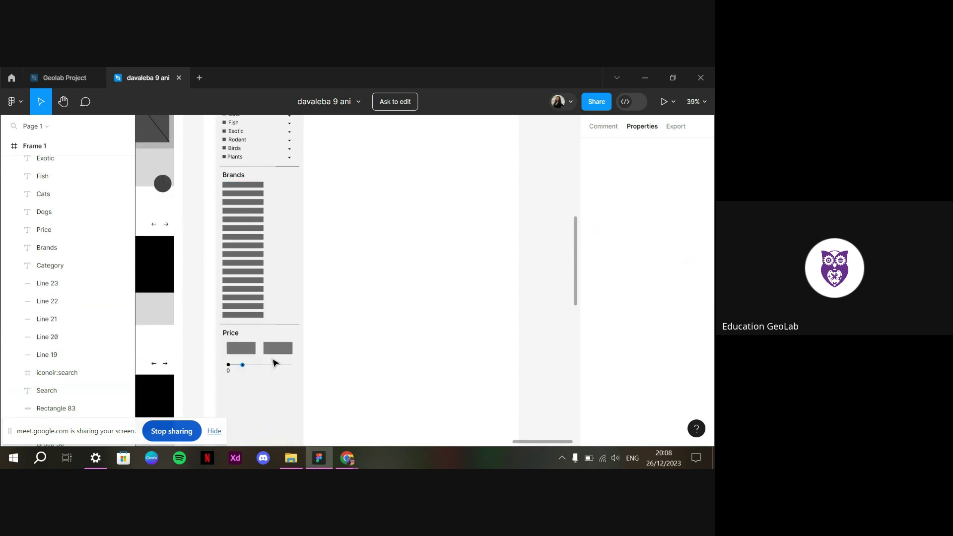
pyautogui.scroll(3, 276, 363)
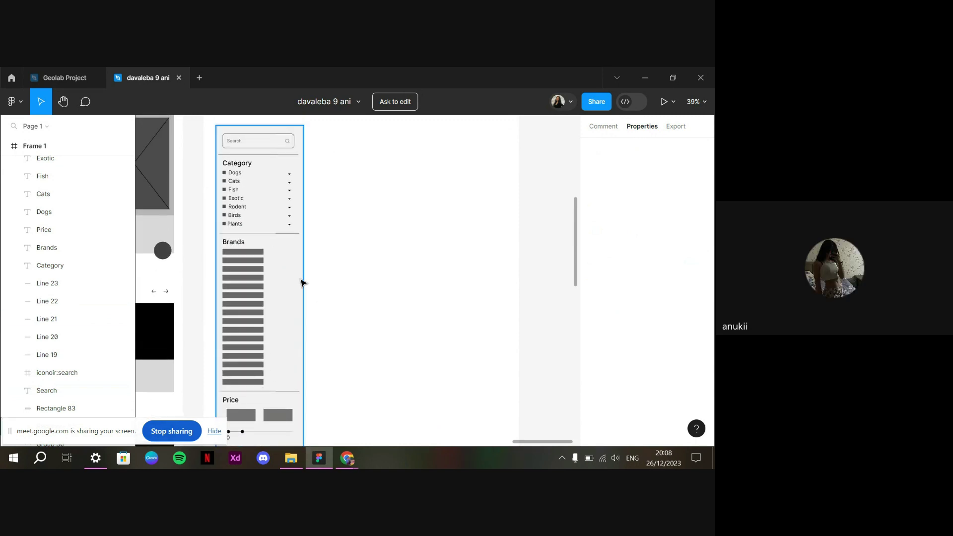
pyautogui.scroll(-15, 385, 271)
pyautogui.scroll(9, 386, 271)
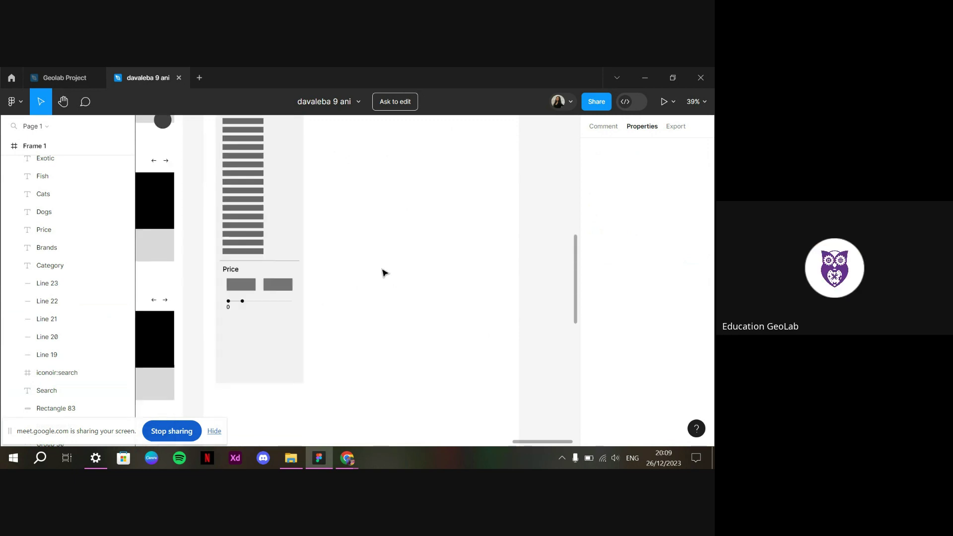
pyautogui.scroll(1, 348, 293)
pyautogui.scroll(3, 293, 298)
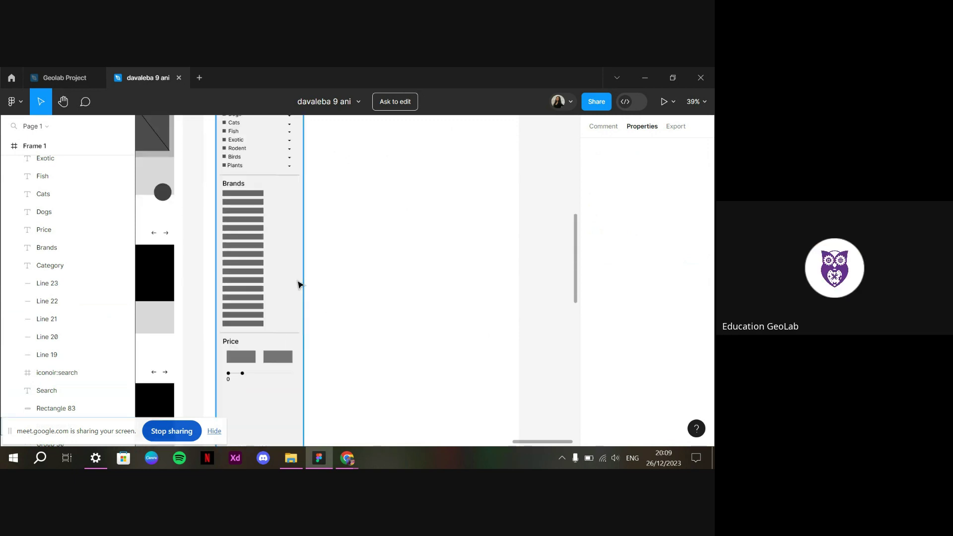
pyautogui.scroll(1, 274, 274)
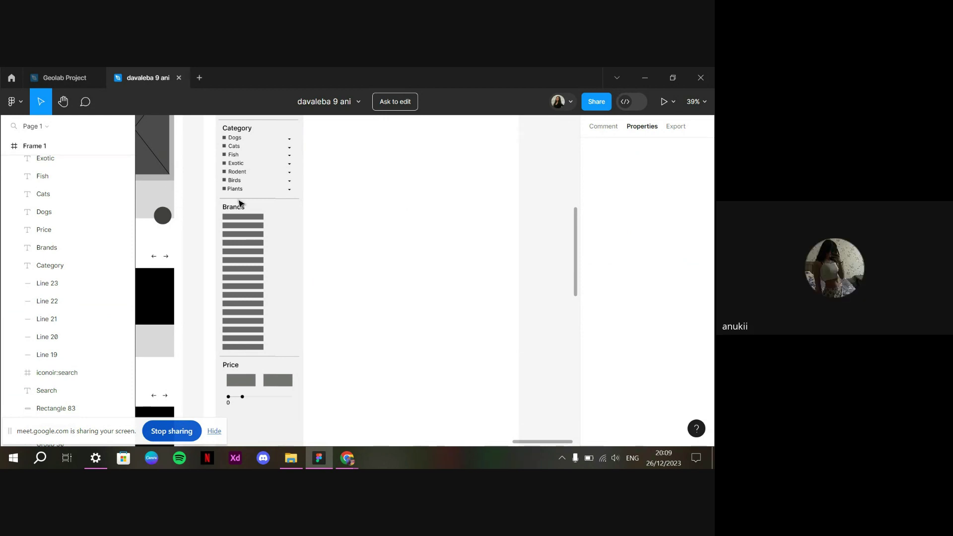
pyautogui.scroll(2, 293, 142)
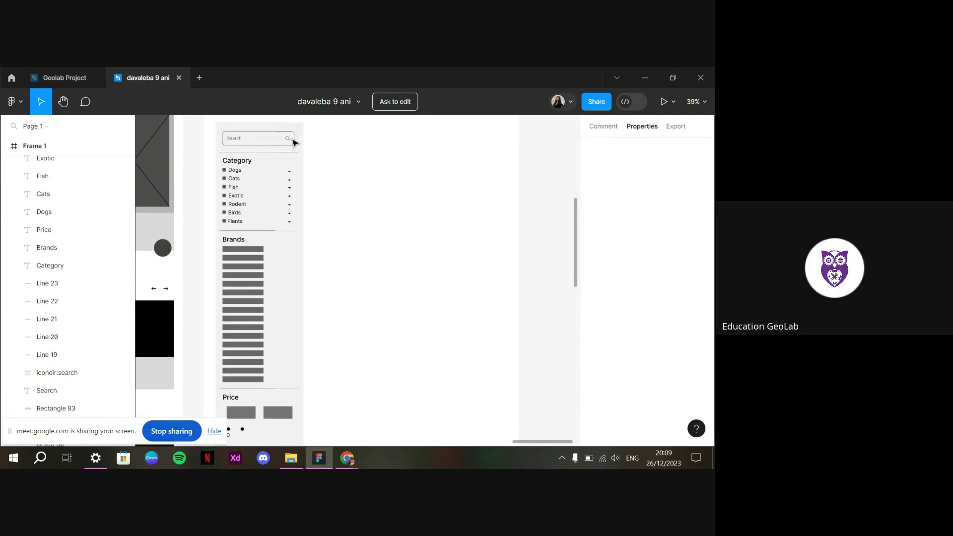
pyautogui.keyDown('ctrl'); pyautogui.scroll(3, 283, 155); pyautogui.keyUp('ctrl')
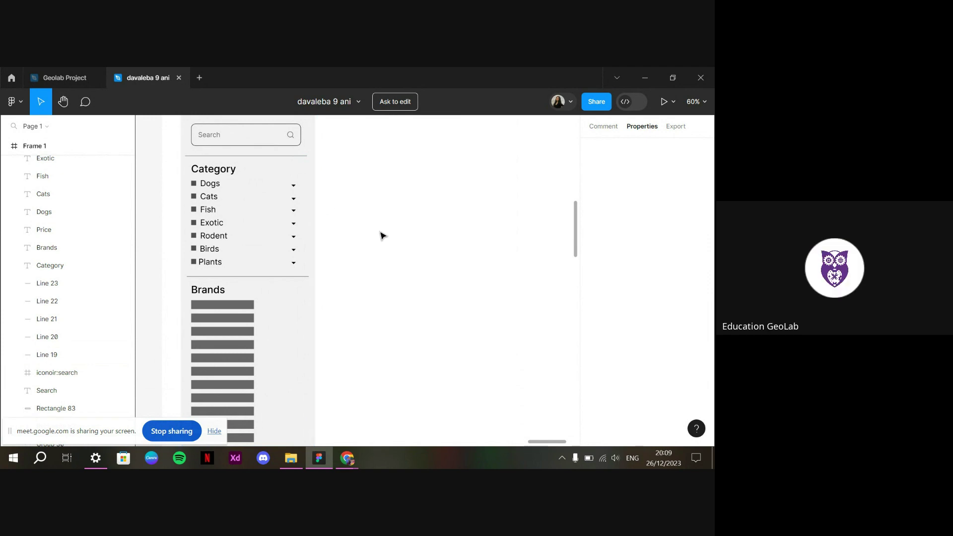
# Locate the log in frame and examine its Log In form, including the password recovery, alternative login and Create Account elements
pyautogui.scroll(-10, 382, 235)
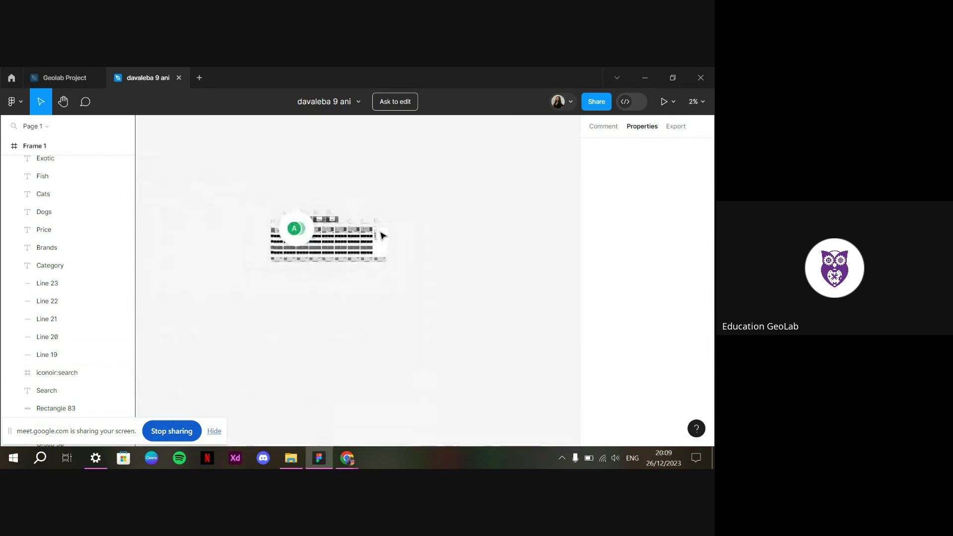
pyautogui.scroll(5, 249, 209)
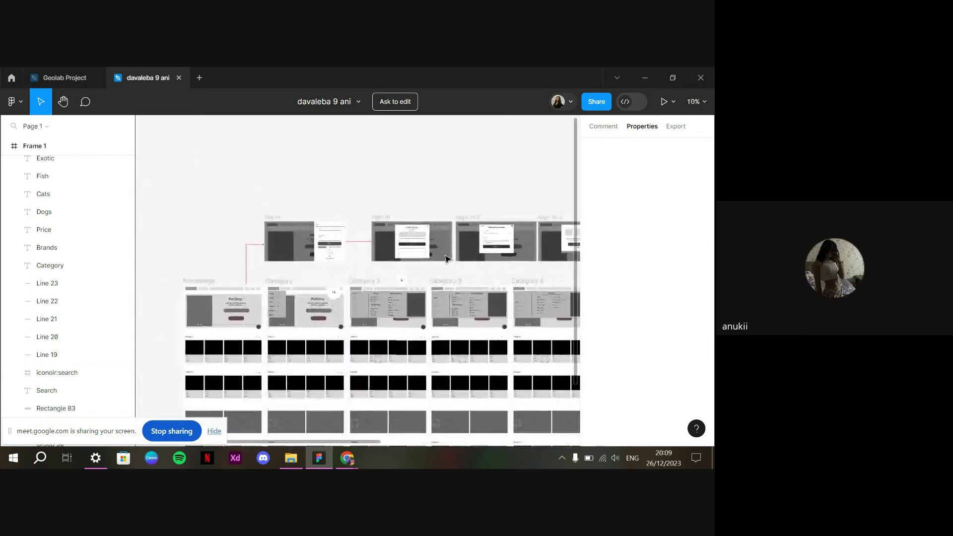
pyautogui.scroll(5, 294, 260)
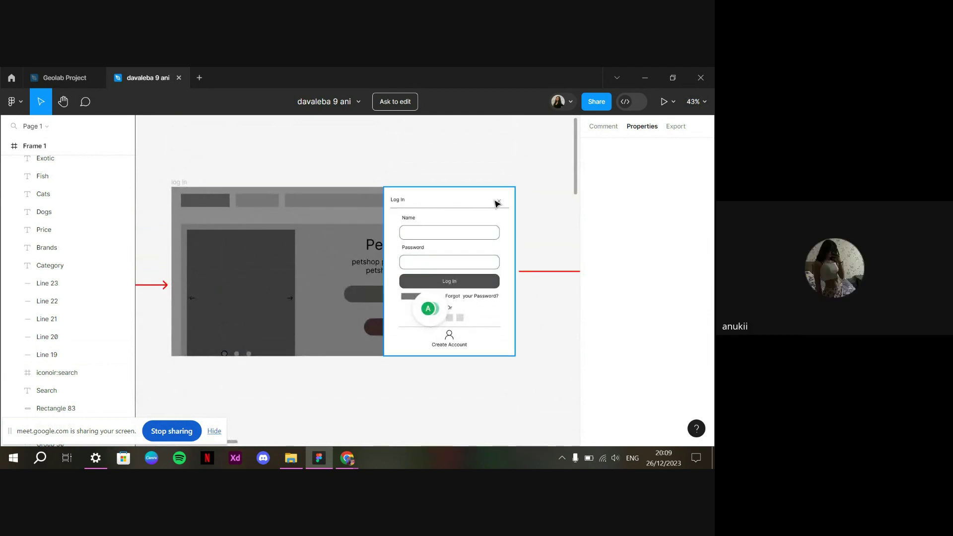
pyautogui.hscroll(1, 496, 204)
pyautogui.scroll(3, 475, 244)
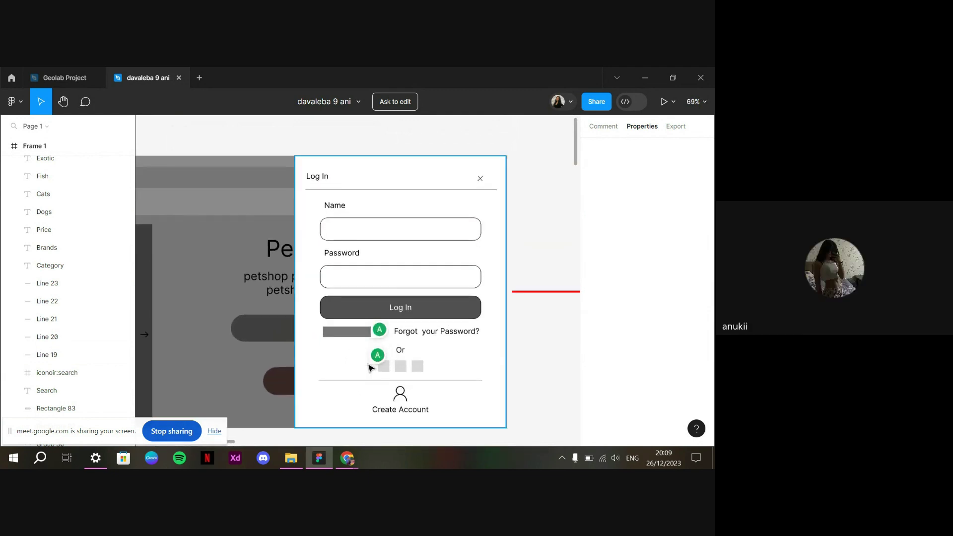
pyautogui.moveTo(386, 331)
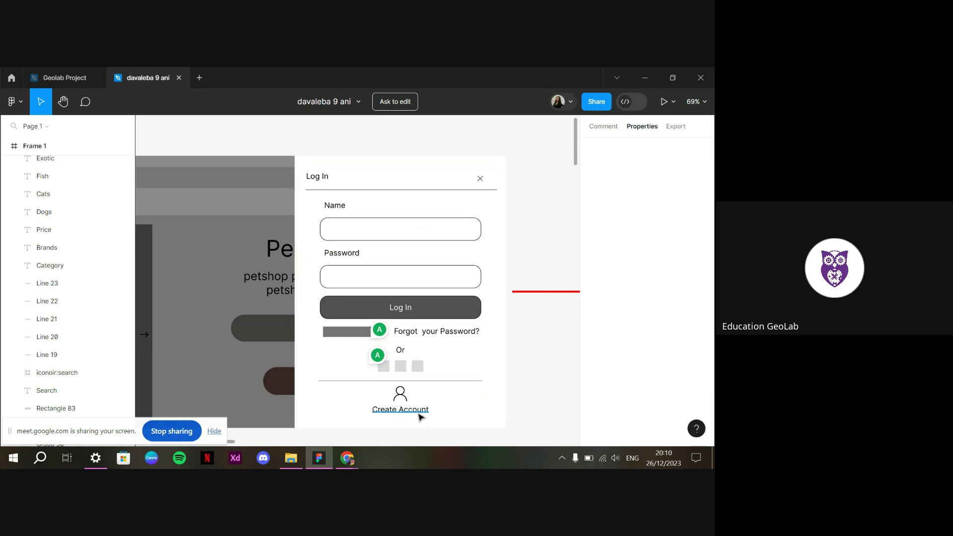
# Follow the flow arrows between the HomePage, log in and sign in frames and compare the two forms
pyautogui.scroll(-3, 421, 417)
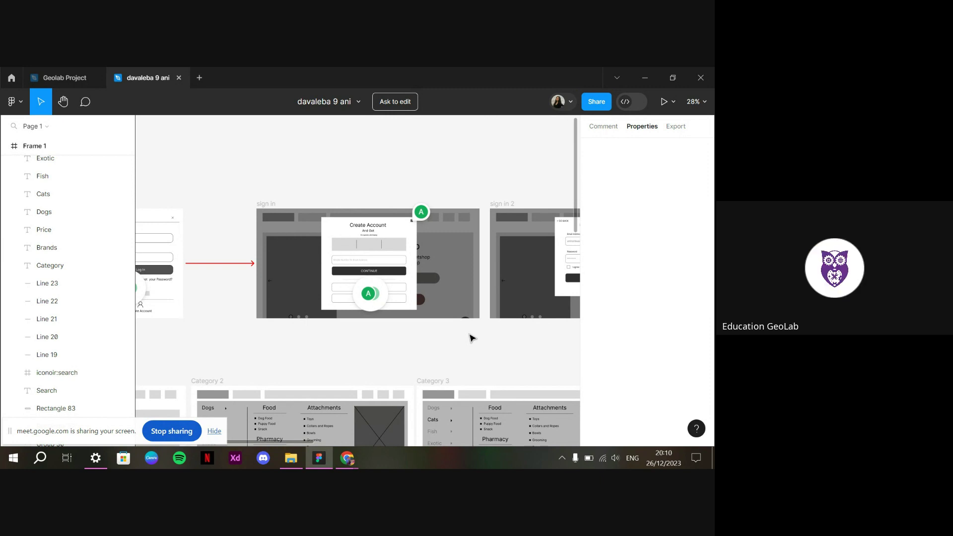
pyautogui.hscroll(-6, 472, 338)
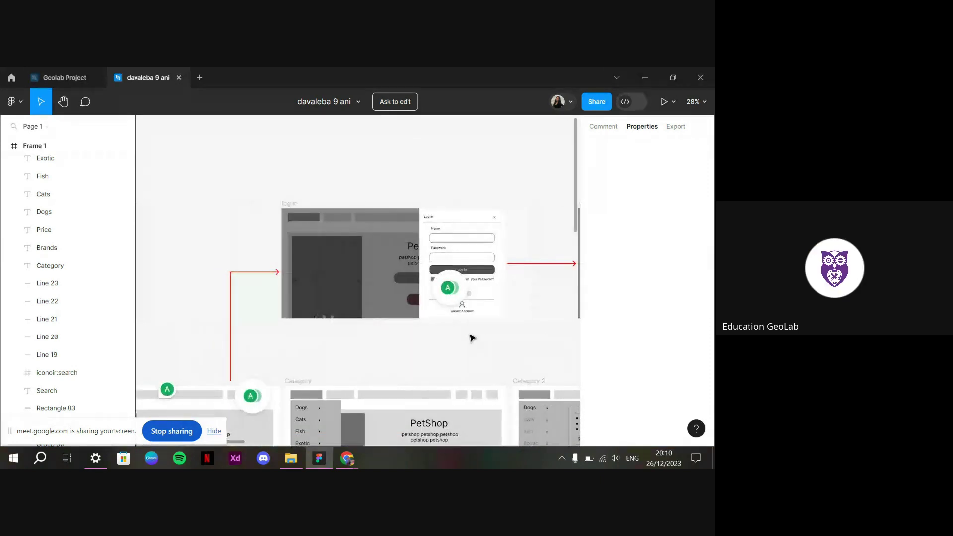
pyautogui.hscroll(3, 471, 338)
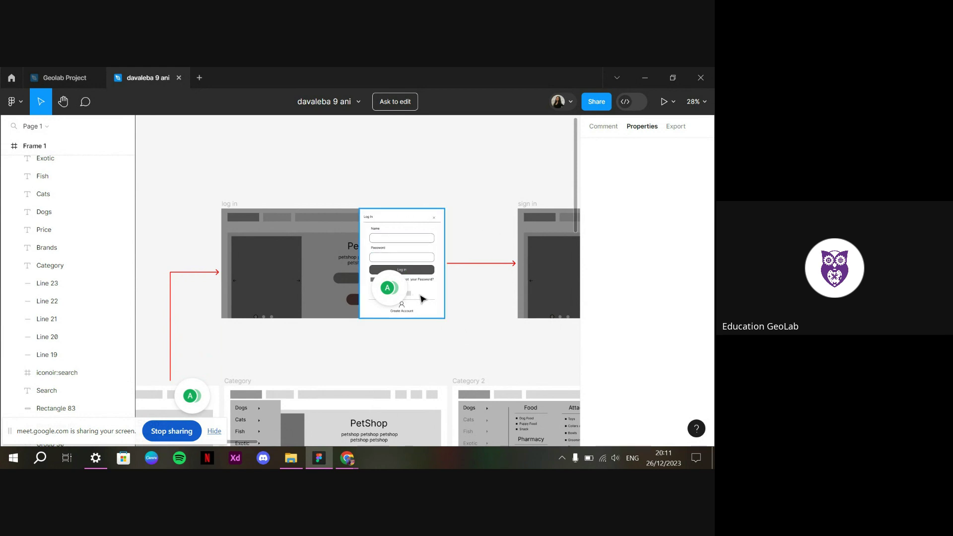
pyautogui.hscroll(3, 423, 298)
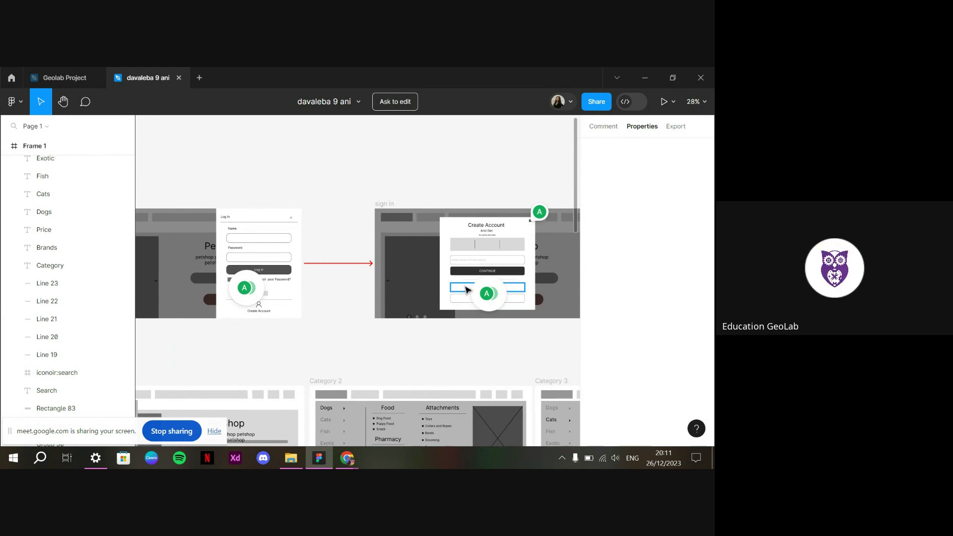
pyautogui.hscroll(1, 466, 289)
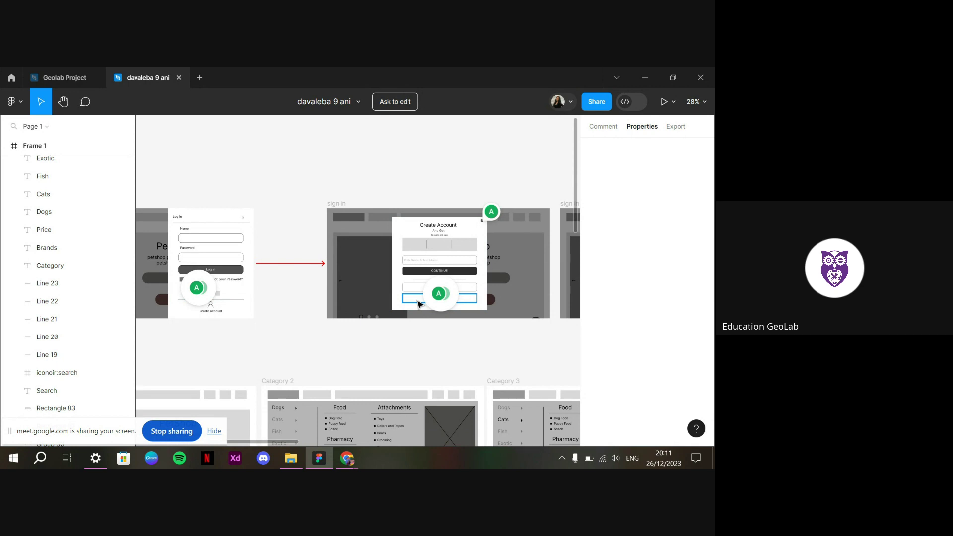
pyautogui.hscroll(-5, 419, 304)
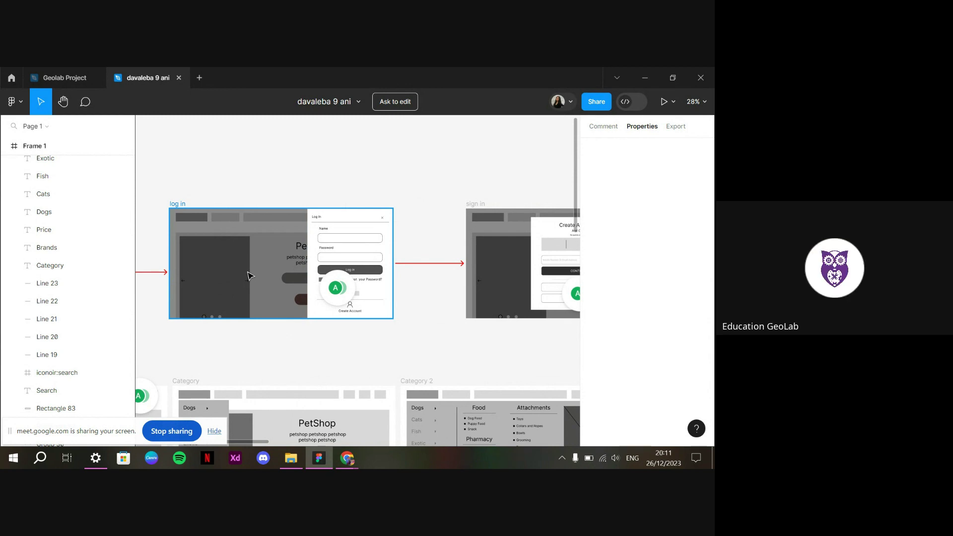
# Examine the Create Account dialog in the sign in frame up close against the neighbouring Log In form
pyautogui.press('n')
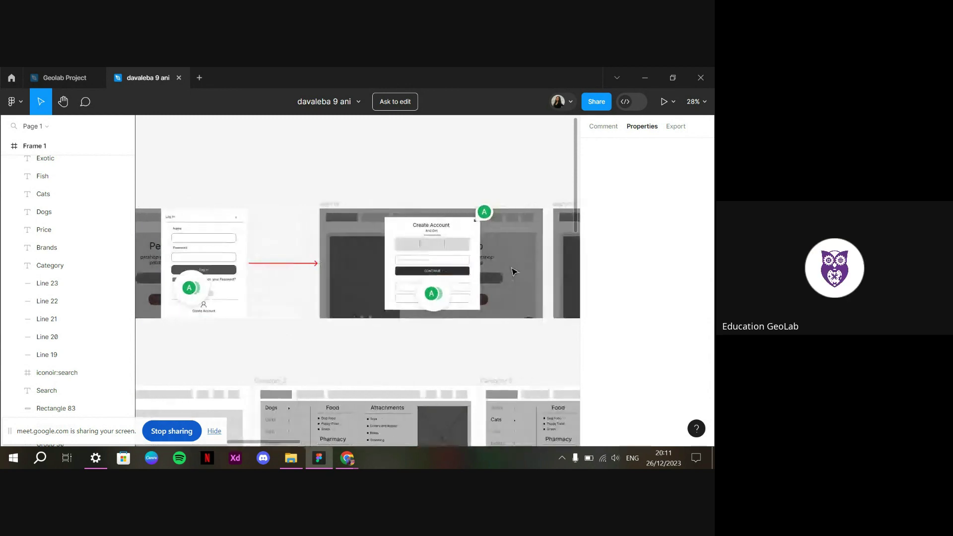
pyautogui.scroll(5, 461, 240)
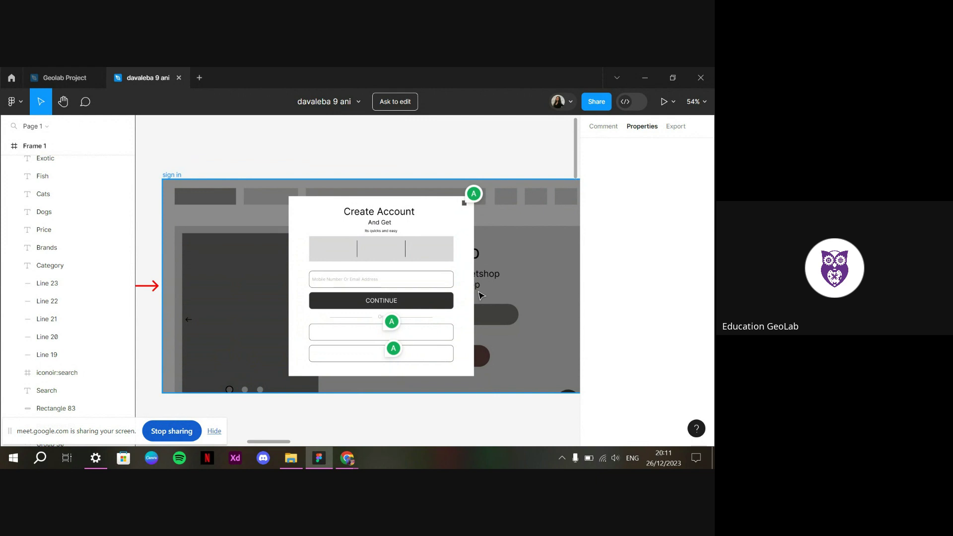
pyautogui.hscroll(-5, 481, 296)
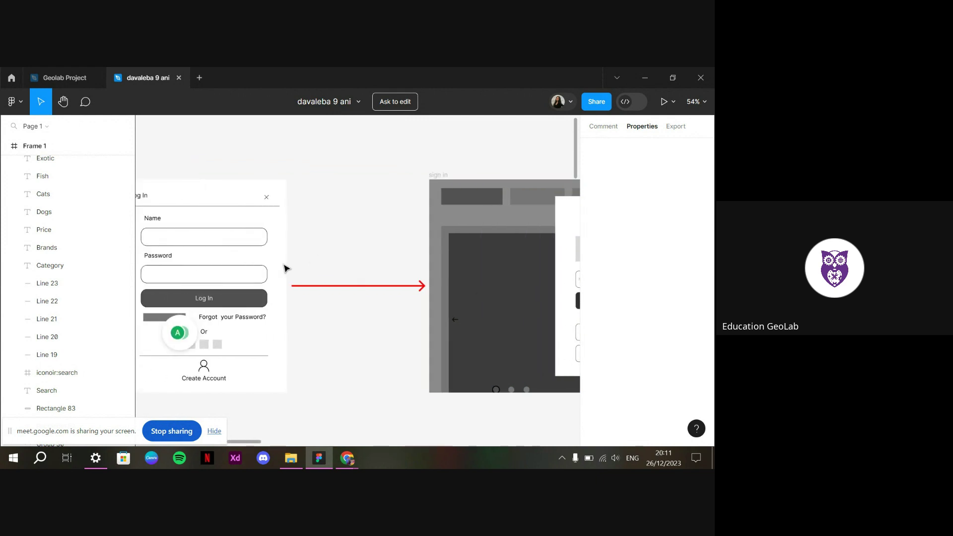
pyautogui.hscroll(5, 451, 273)
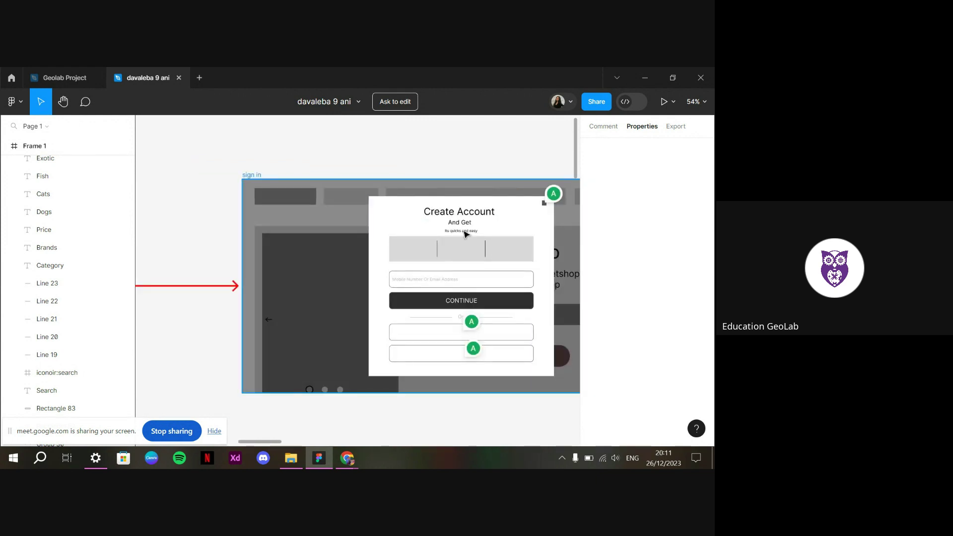
# Examine the Create Account popup in the sign in frame, including its input fields and comment markers
pyautogui.hscroll(2, 493, 296)
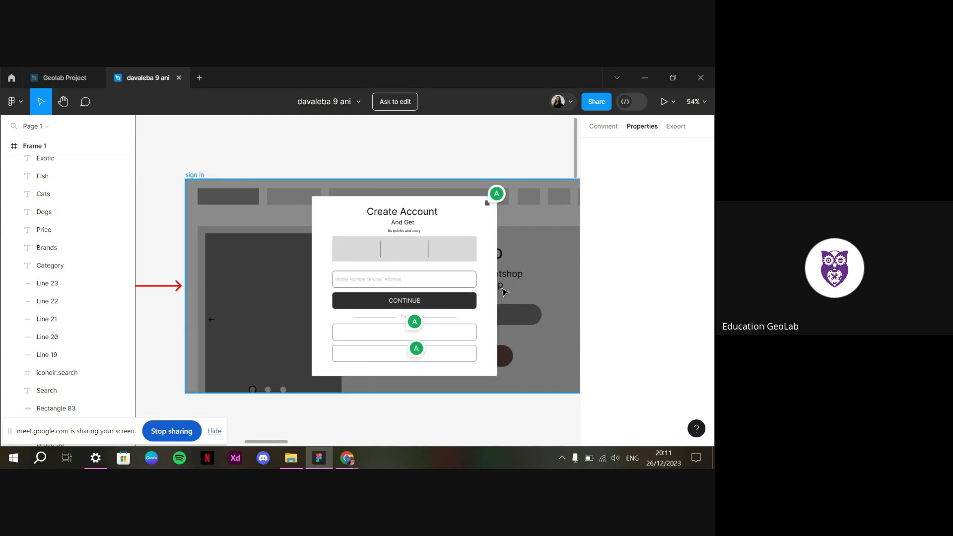
pyautogui.scroll(-2, 501, 292)
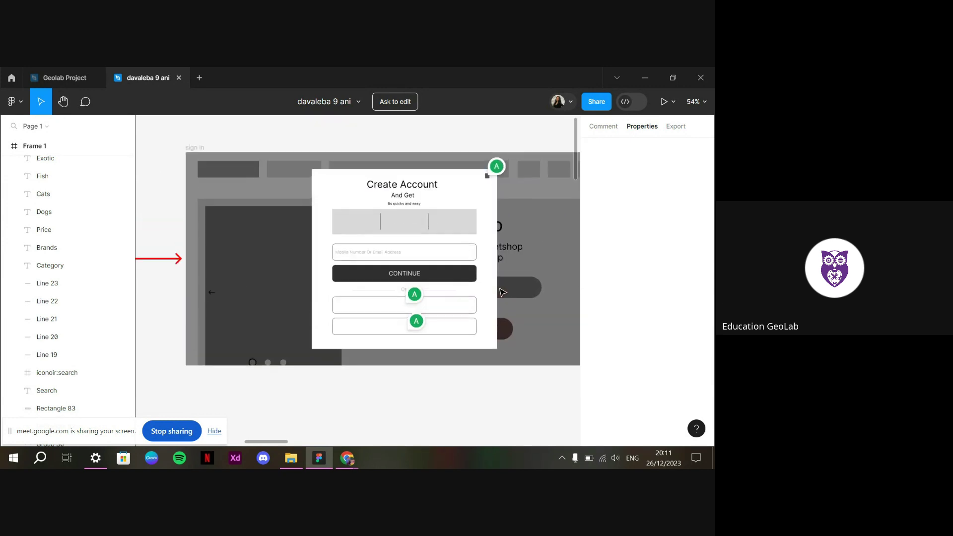
pyautogui.hscroll(2, 500, 292)
pyautogui.moveTo(462, 168)
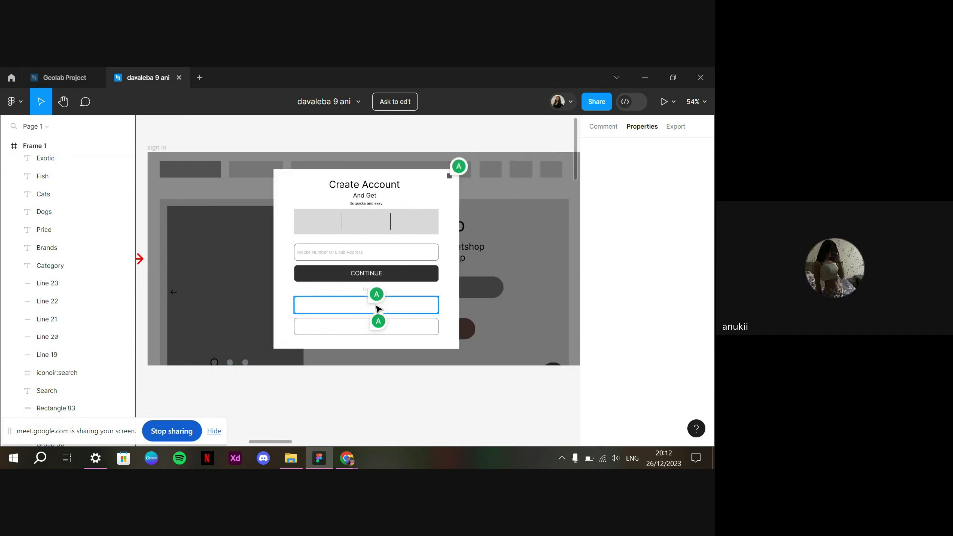
pyautogui.moveTo(380, 324)
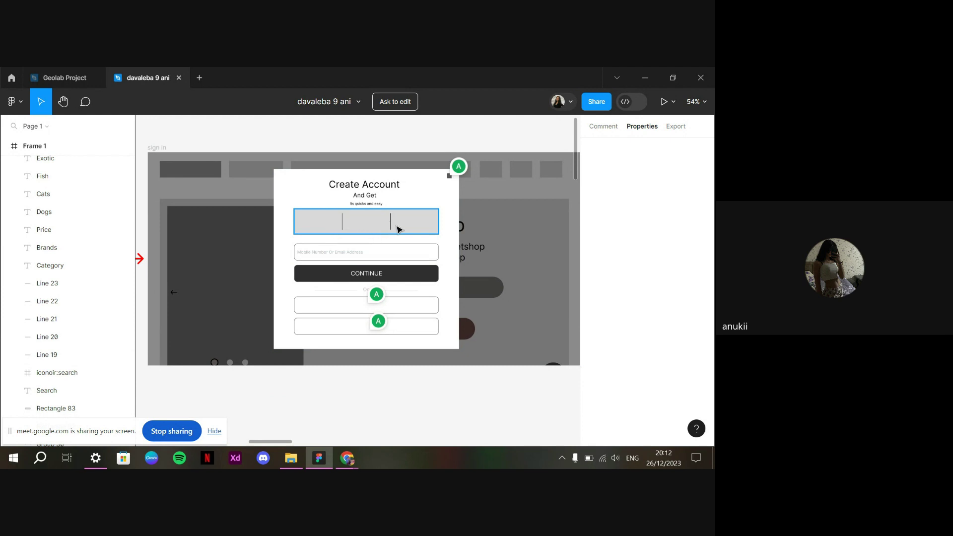
pyautogui.hscroll(5, 400, 229)
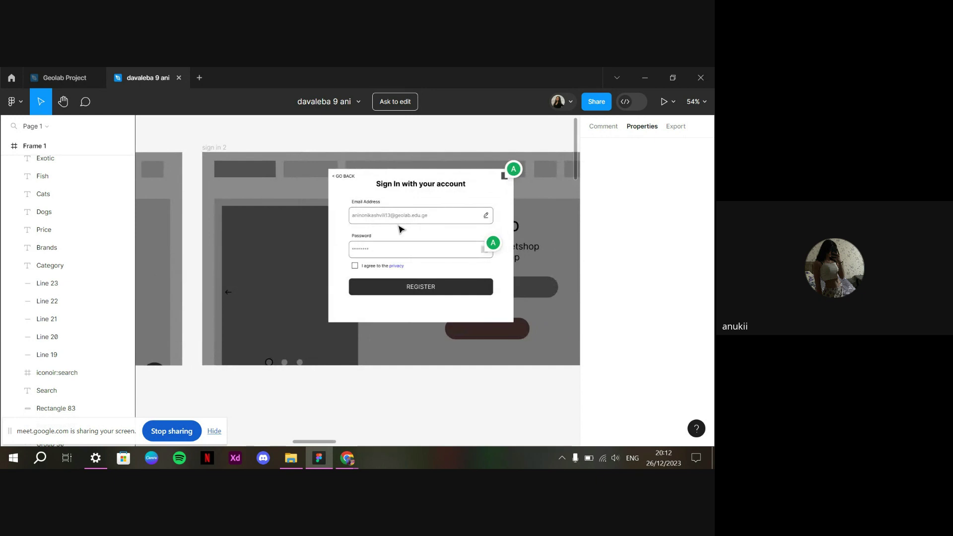
pyautogui.hscroll(-5, 400, 229)
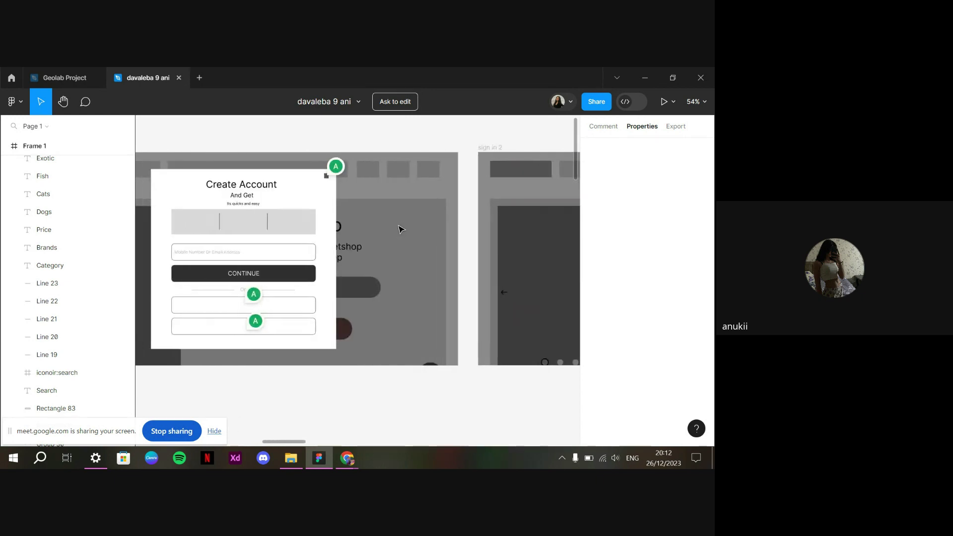
pyautogui.hscroll(-3, 400, 228)
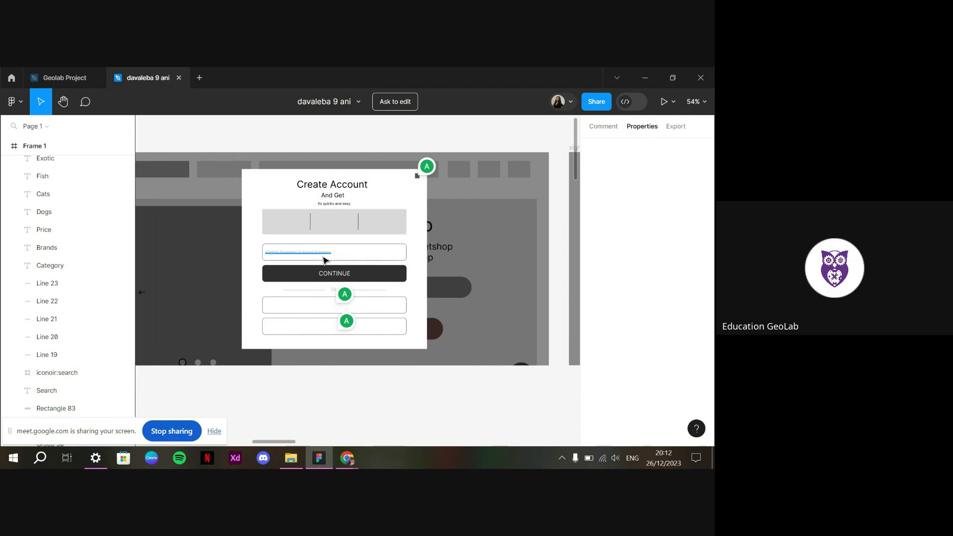
# Compare the account sign-in form in the sign in 2 frame with the leave-confirmation popup in sign in 3
pyautogui.hscroll(10, 400, 251)
pyautogui.hscroll(1, 400, 251)
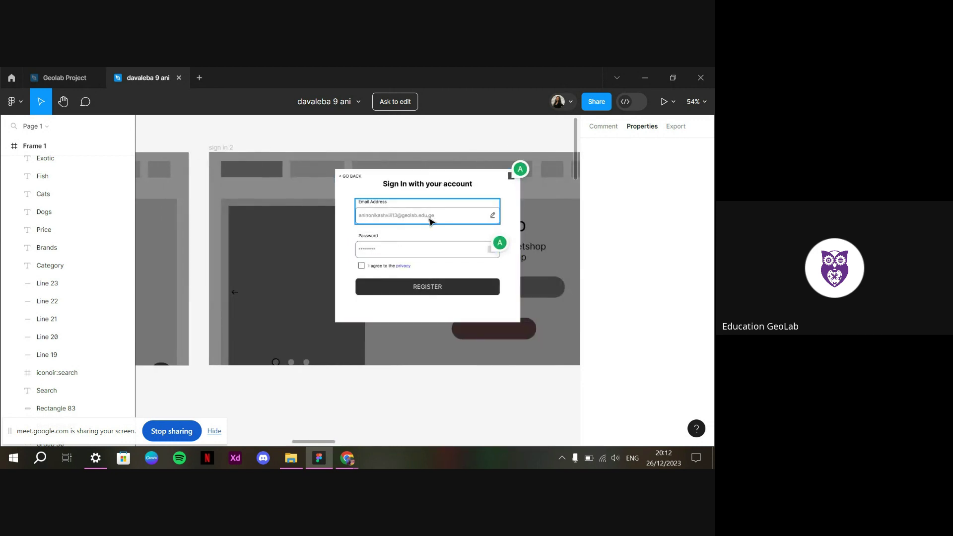
pyautogui.hscroll(8, 390, 259)
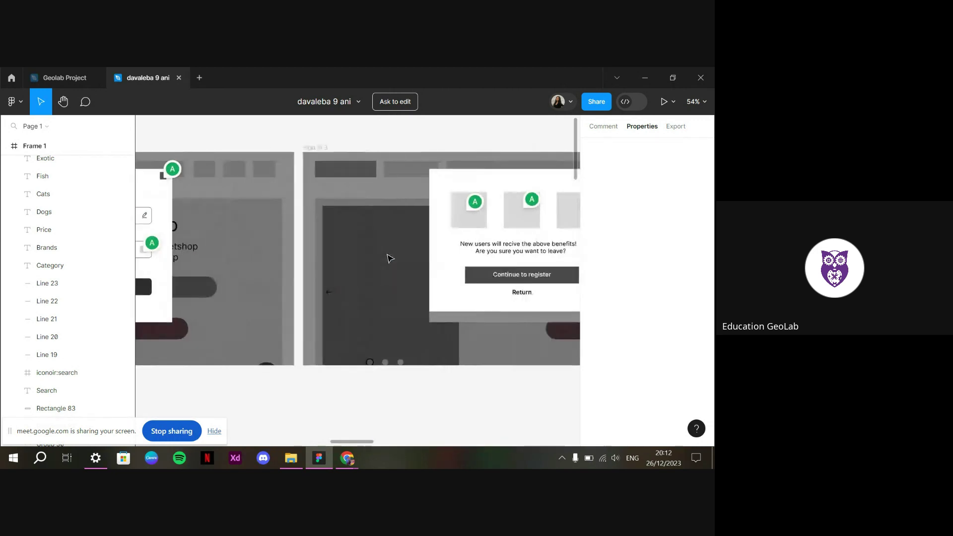
pyautogui.hscroll(-4, 390, 258)
pyautogui.hscroll(-5, 390, 258)
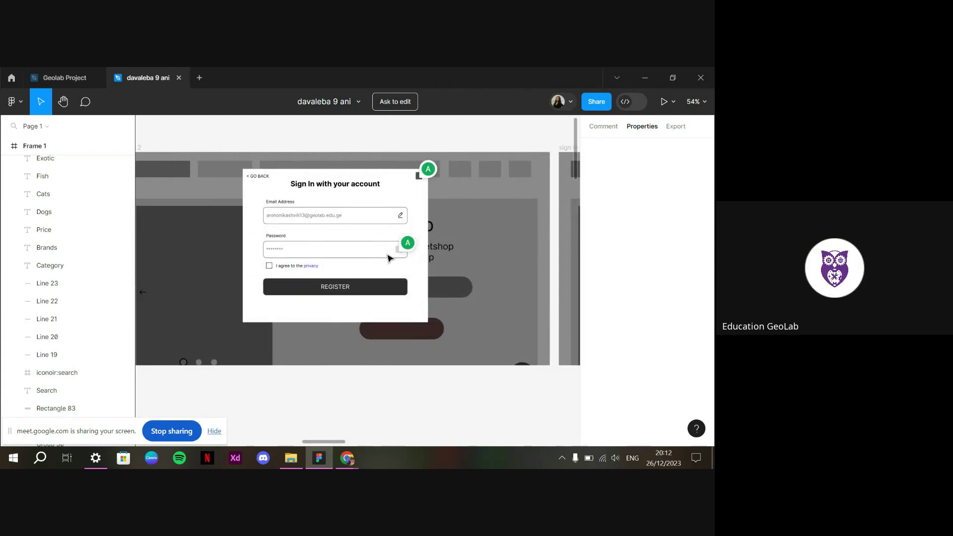
pyautogui.moveTo(401, 253)
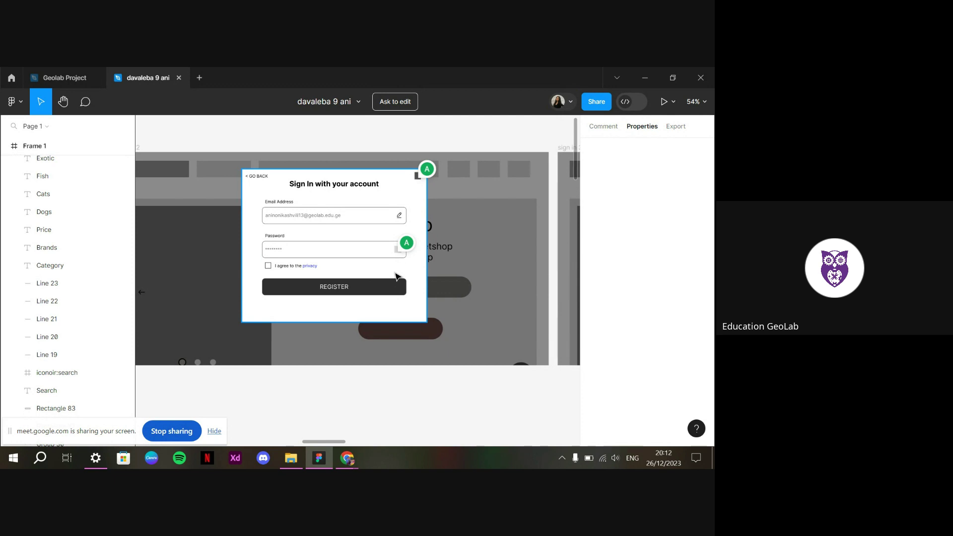
pyautogui.hscroll(4, 350, 278)
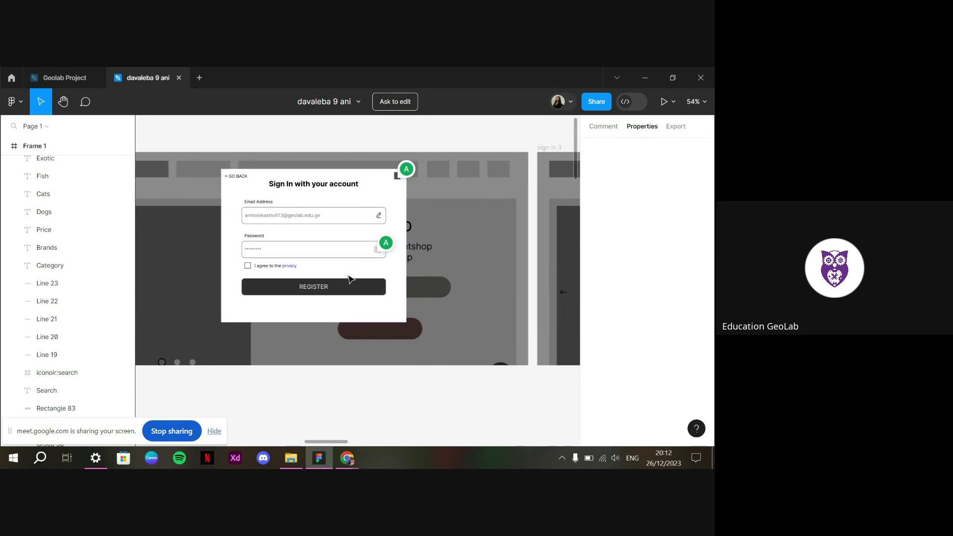
pyautogui.hscroll(12, 350, 279)
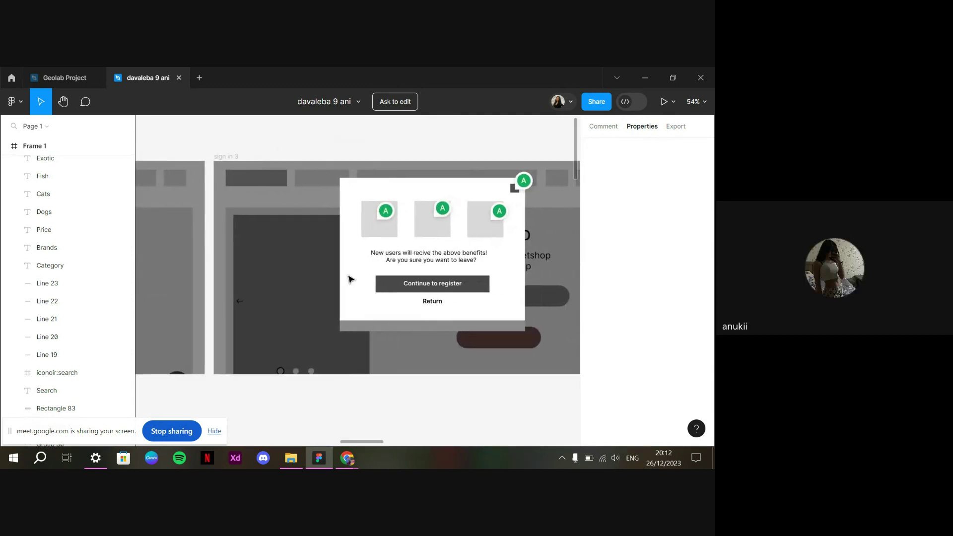
pyautogui.hscroll(-13, 254, 268)
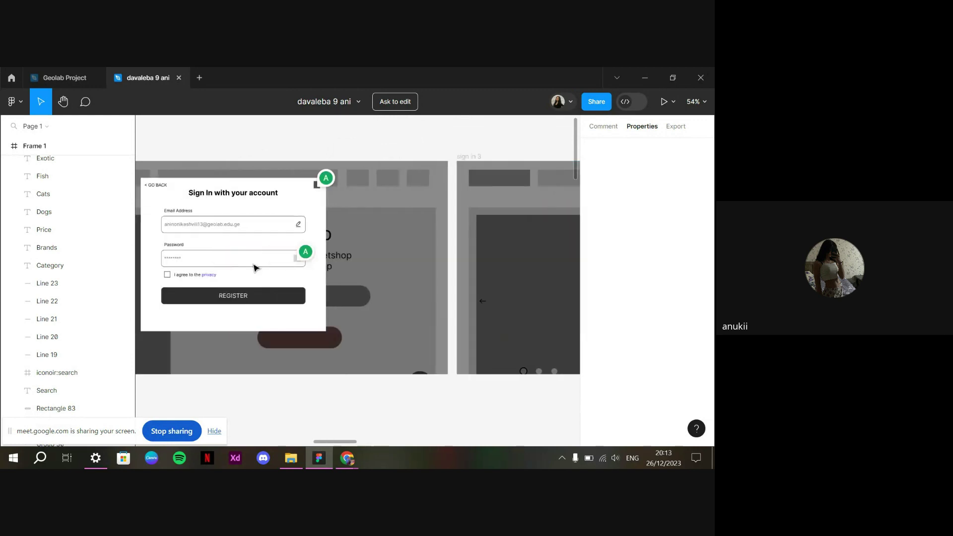
pyautogui.hscroll(11, 254, 268)
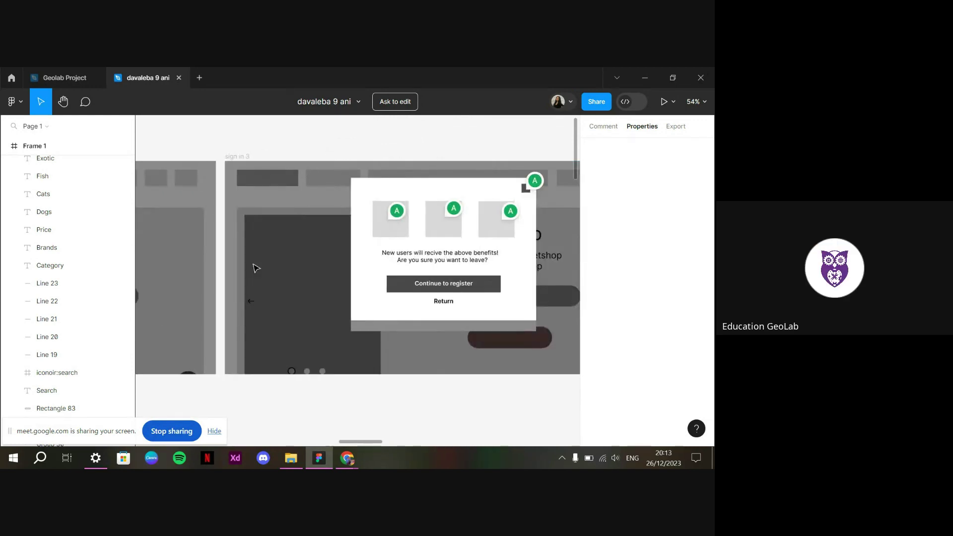
pyautogui.hscroll(-13, 254, 268)
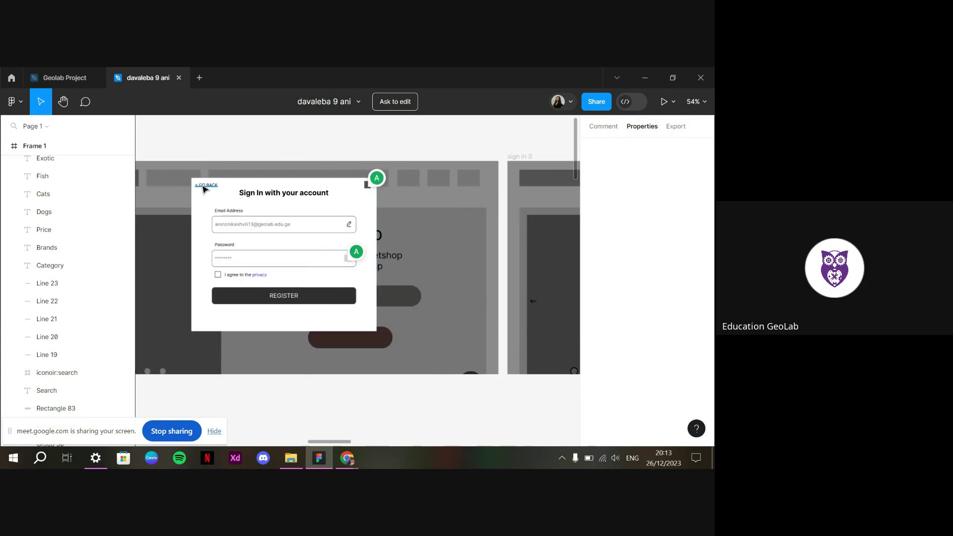
pyautogui.hscroll(-2, 204, 189)
# Inspect the white popup background's layout properties in the sign in 3 frame and review the neighbouring sign in 2 form
pyautogui.scroll(-5, 204, 188)
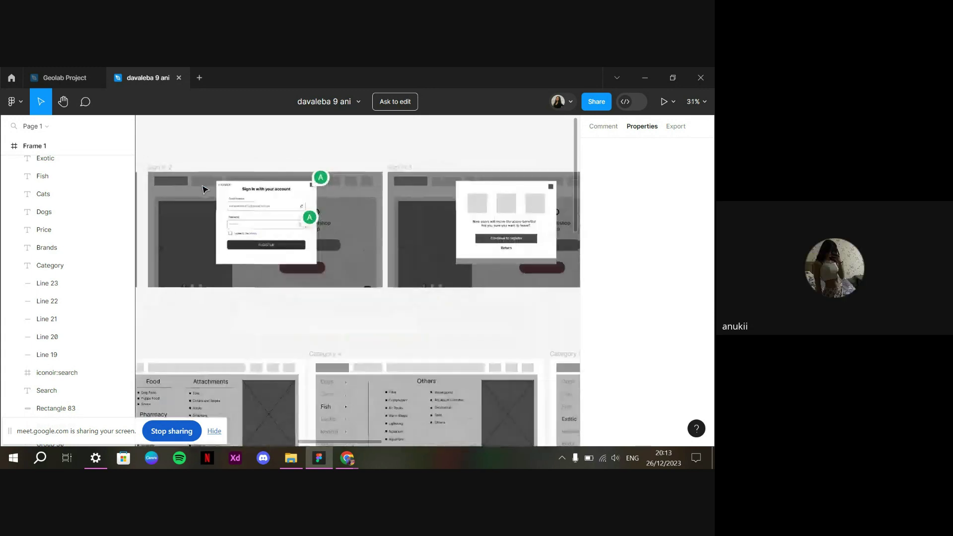
pyautogui.hscroll(6, 204, 189)
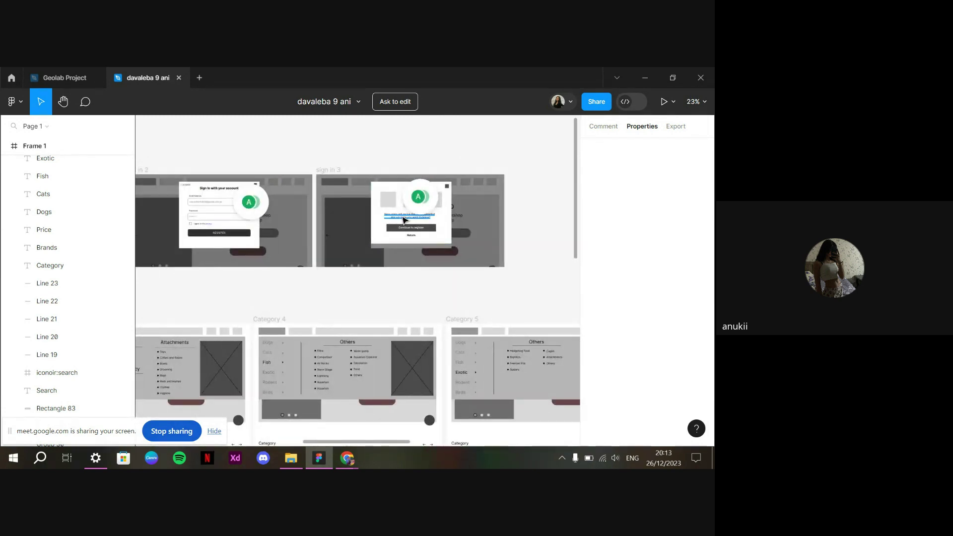
pyautogui.scroll(3, 403, 218)
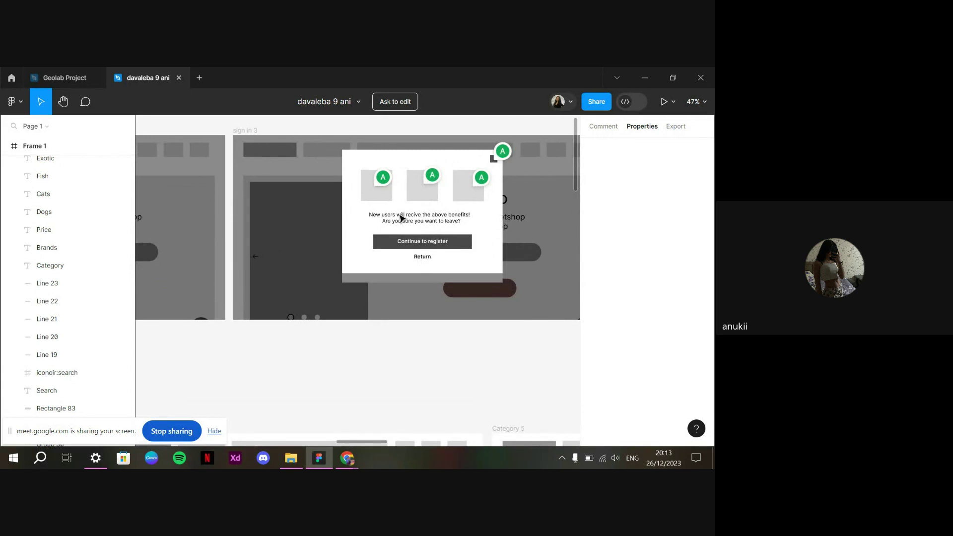
pyautogui.click(360, 253)
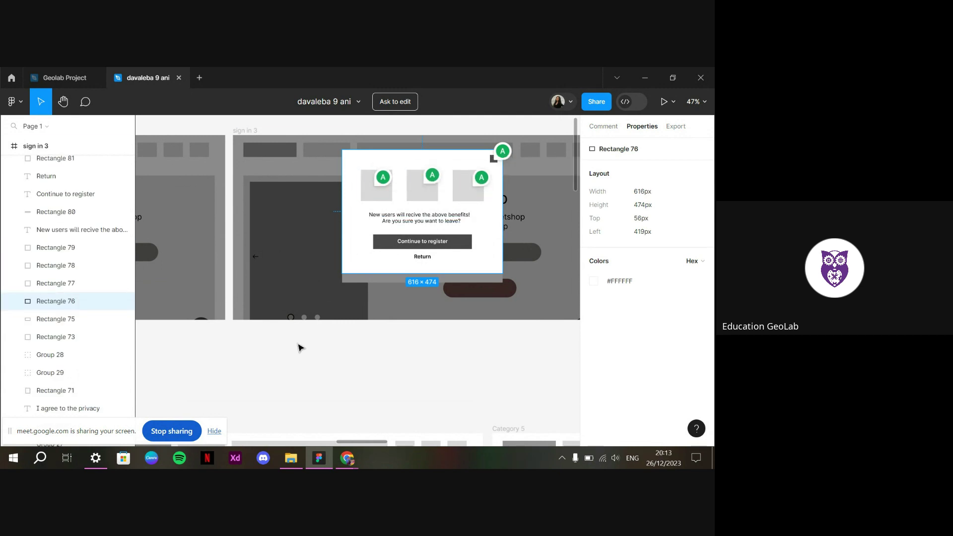
pyautogui.keyDown('ctrl'); pyautogui.scroll(-3, 281, 381); pyautogui.keyUp('ctrl')
pyautogui.hscroll(-3, 279, 380)
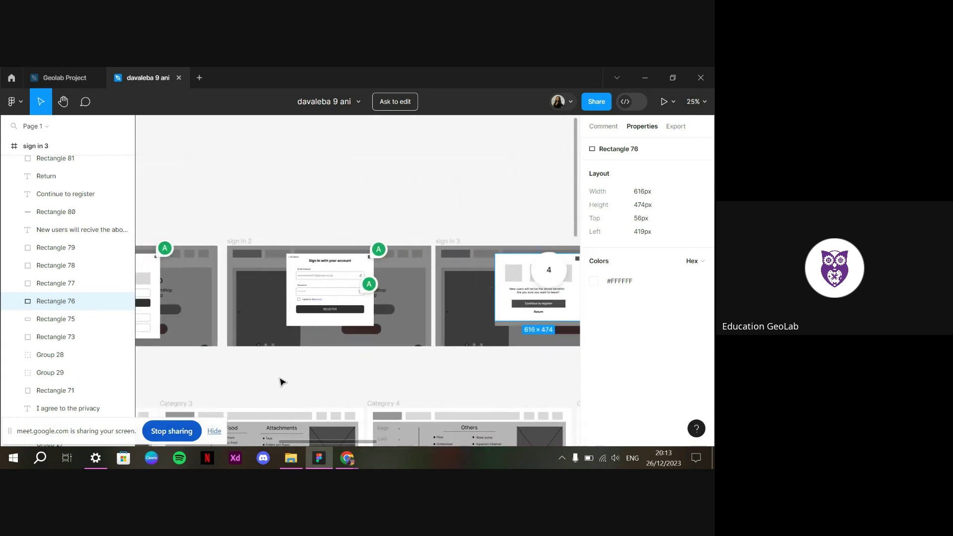
pyautogui.keyDown('ctrl'); pyautogui.scroll(3, 337, 293); pyautogui.keyUp('ctrl')
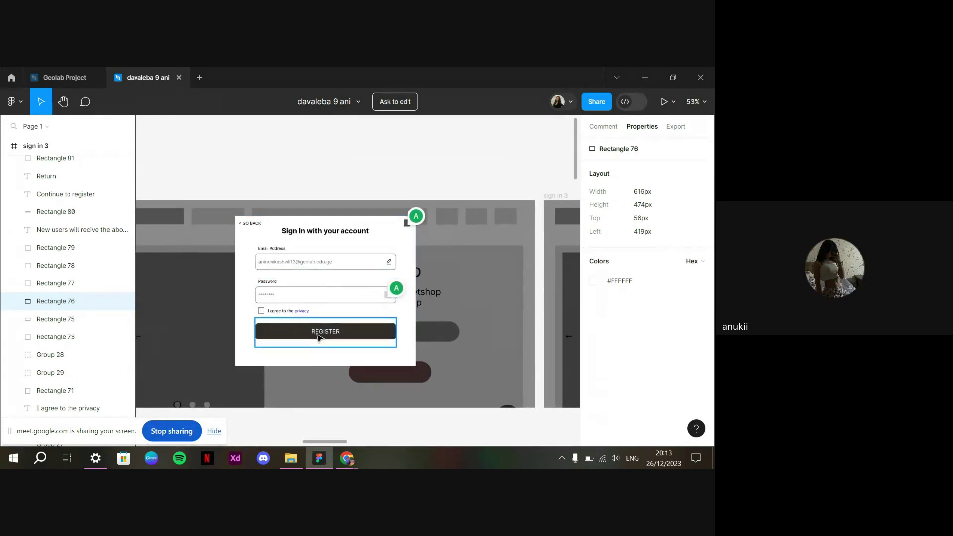
# Clear the selection and review the overall arrangement of the login, sign-in and category wireframes on the page
pyautogui.keyDown('ctrl'); pyautogui.scroll(-5, 320, 334); pyautogui.keyUp('ctrl')
pyautogui.scroll(-4, 318, 339)
pyautogui.keyDown('ctrl'); pyautogui.scroll(-6, 318, 339); pyautogui.keyUp('ctrl')
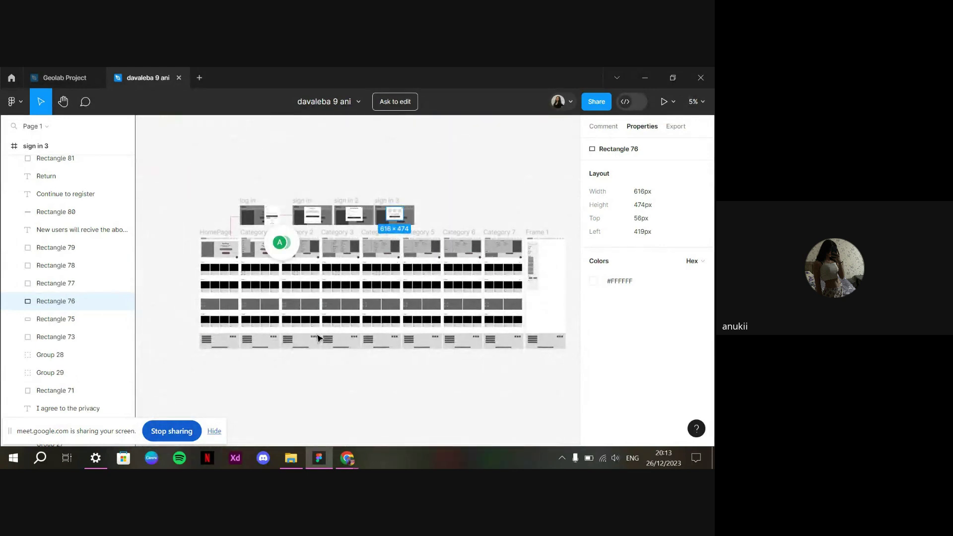
pyautogui.click(426, 376)
pyautogui.hscroll(2, 426, 375)
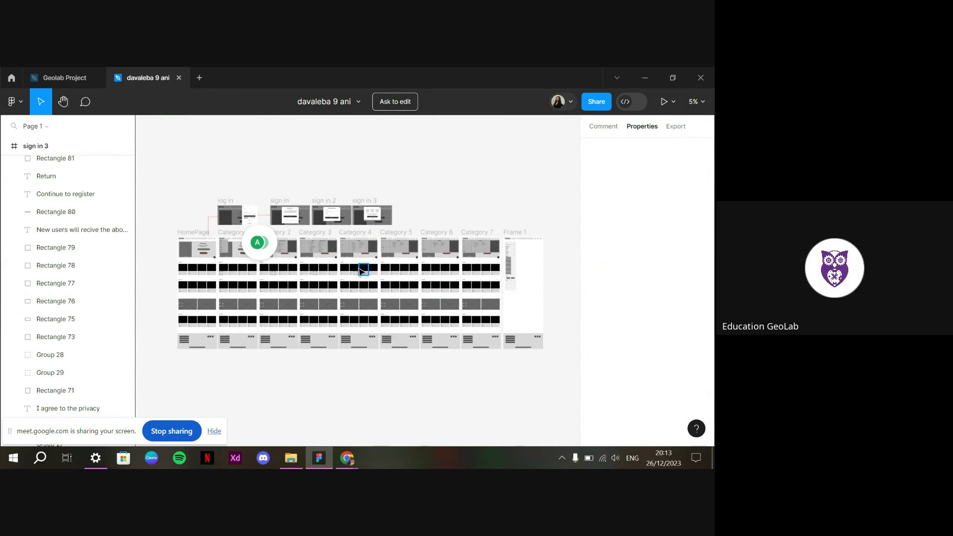
pyautogui.scroll(3, 352, 247)
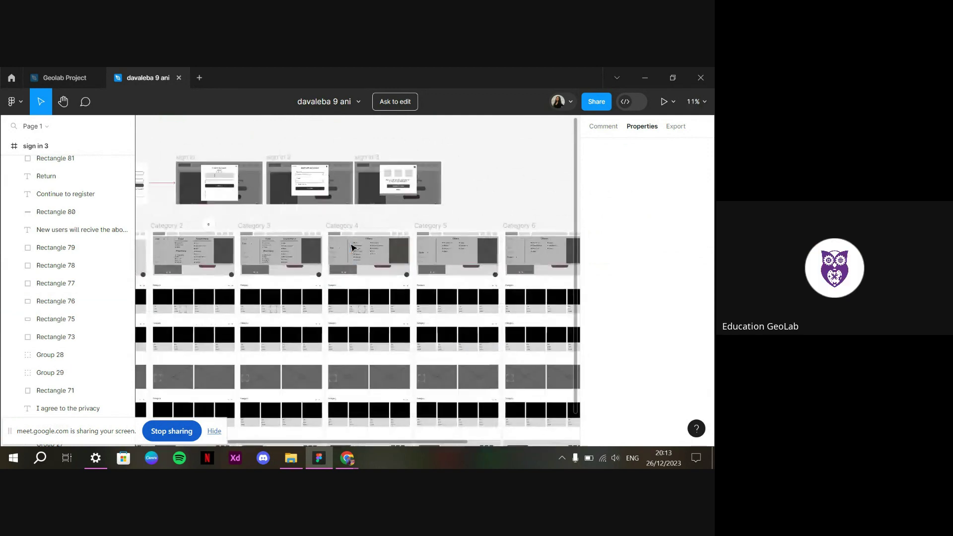
pyautogui.scroll(-3, 351, 247)
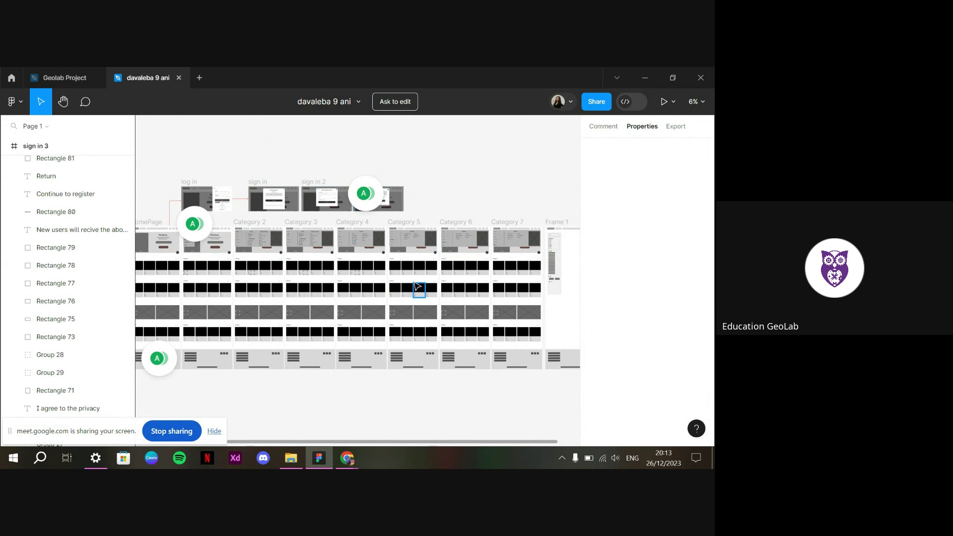
pyautogui.scroll(2, 417, 287)
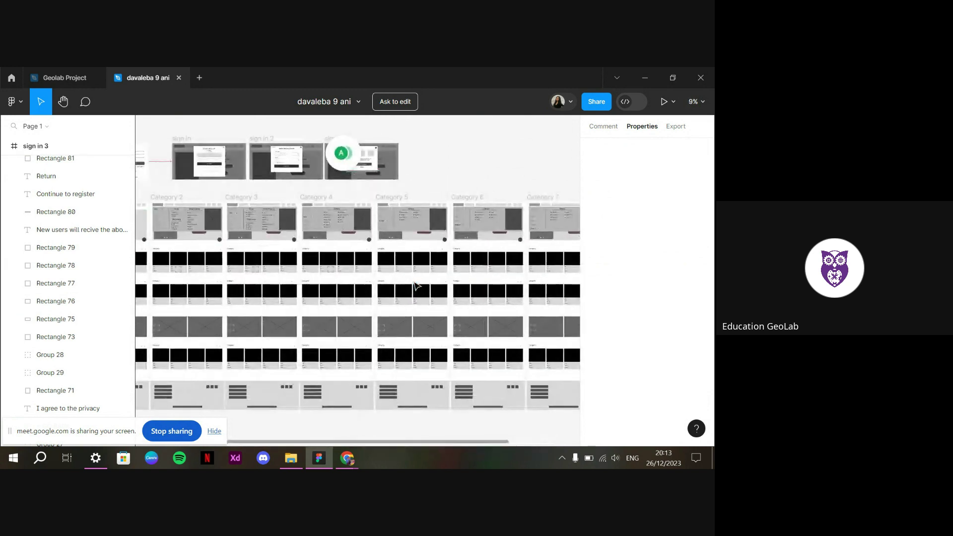
# Survey the row of page wireframes from HomePage through Category 7 to Frame 1, comparing their layouts
pyautogui.hscroll(3, 416, 285)
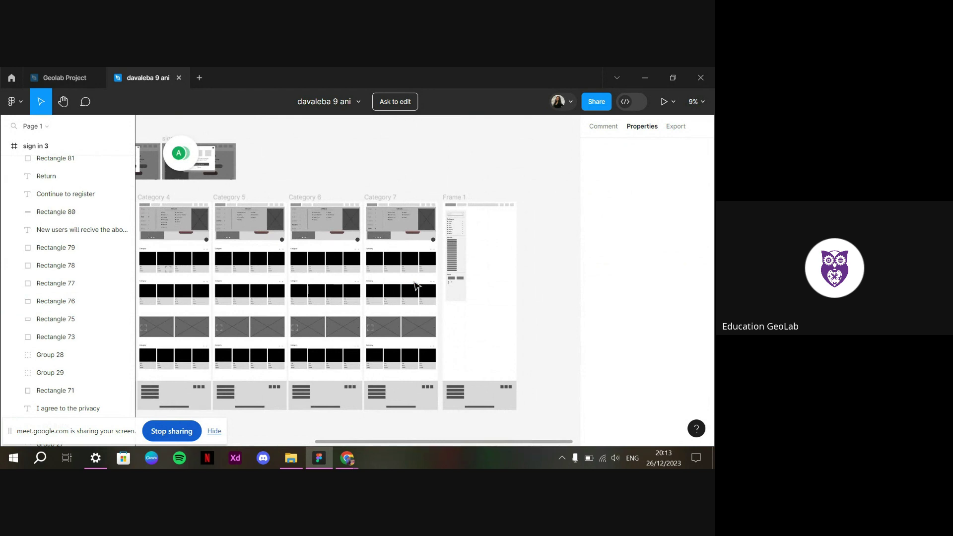
pyautogui.hscroll(-3, 415, 286)
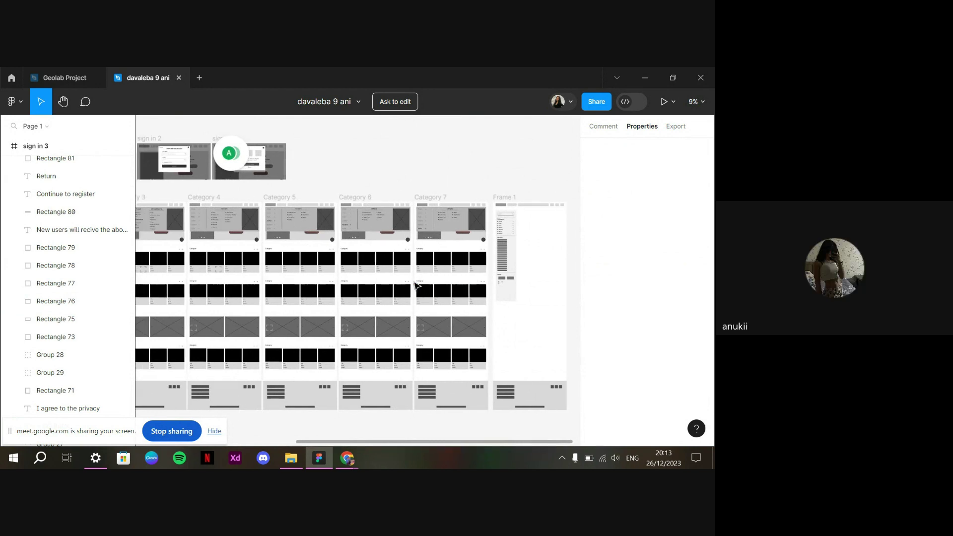
pyautogui.hscroll(-5, 415, 286)
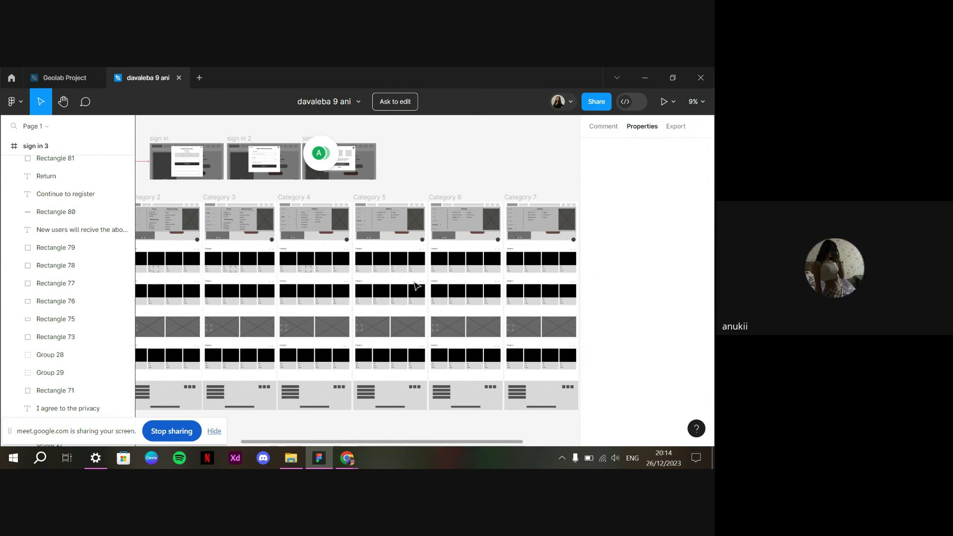
pyautogui.hscroll(-5, 416, 287)
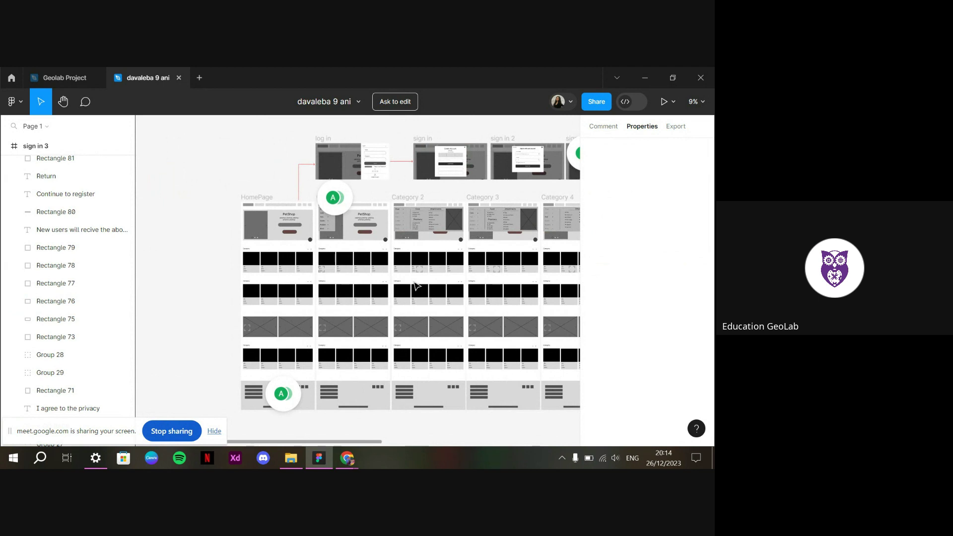
pyautogui.hscroll(3, 416, 286)
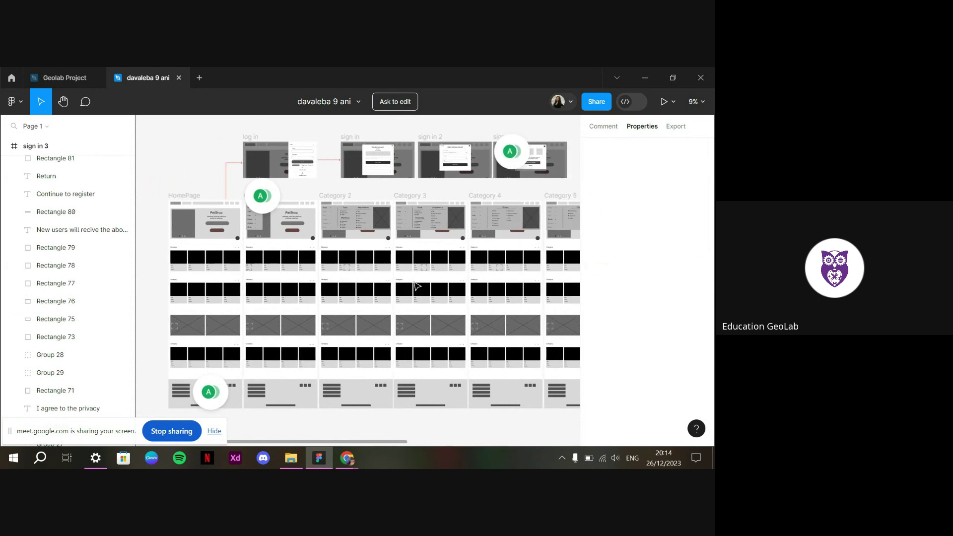
pyautogui.hscroll(10, 416, 286)
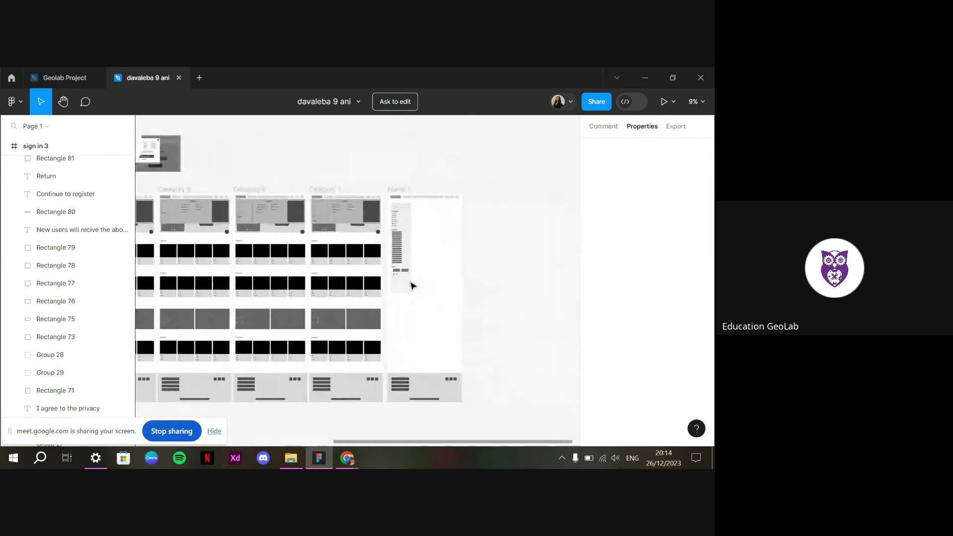
pyautogui.hscroll(-2, 413, 285)
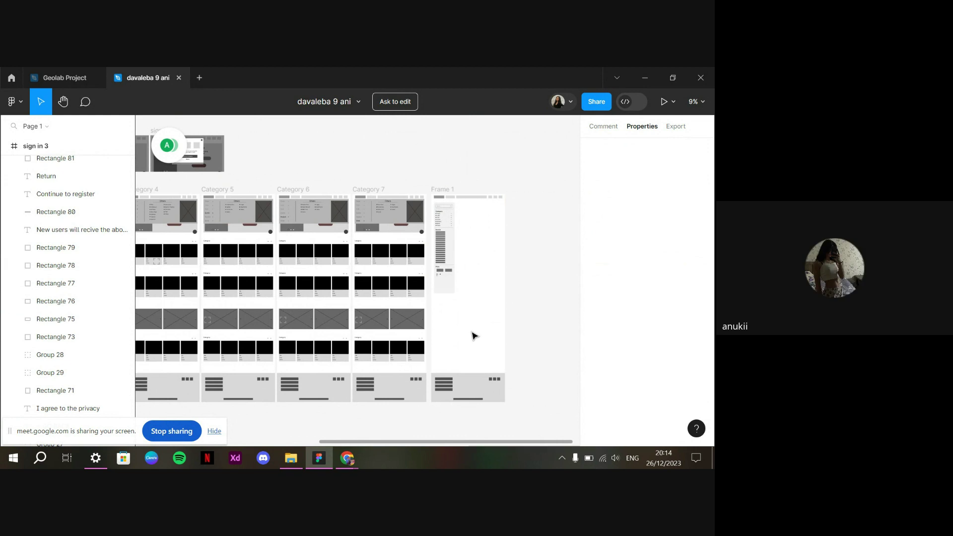
pyautogui.hscroll(-10, 472, 337)
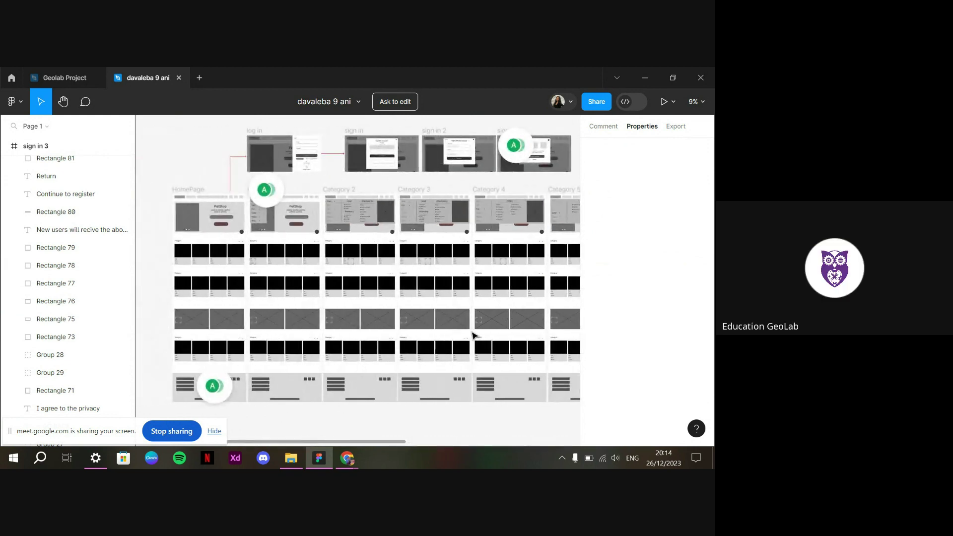
# Scan the category wireframes as far as Frame 1 and check the Google Meet call before returning to Figma
pyautogui.hscroll(5, 472, 336)
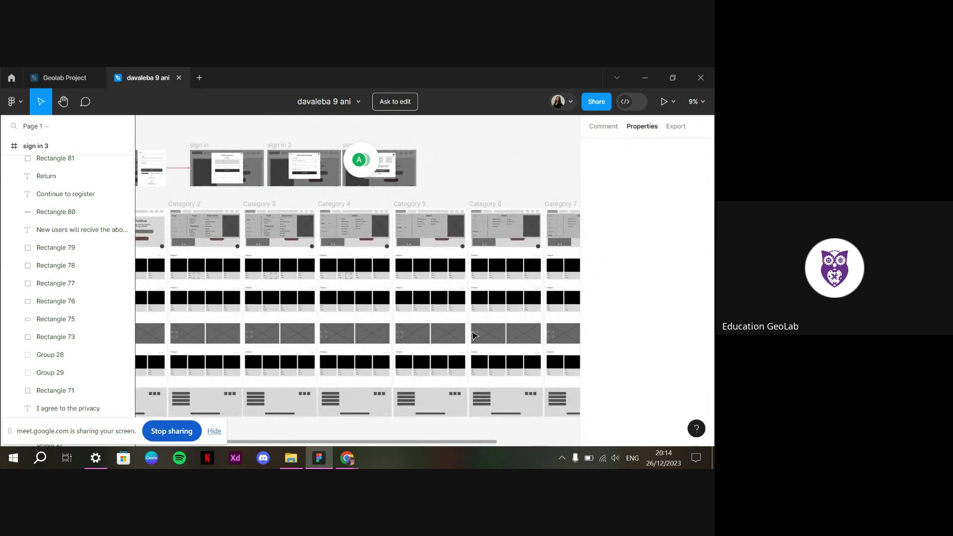
pyautogui.hscroll(8, 473, 336)
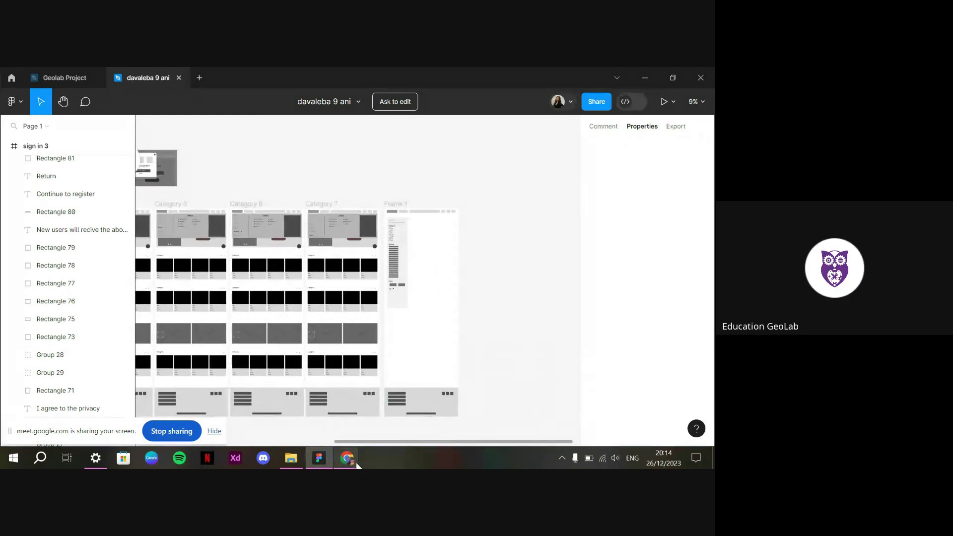
pyautogui.moveTo(347, 458)
pyautogui.click(305, 438)
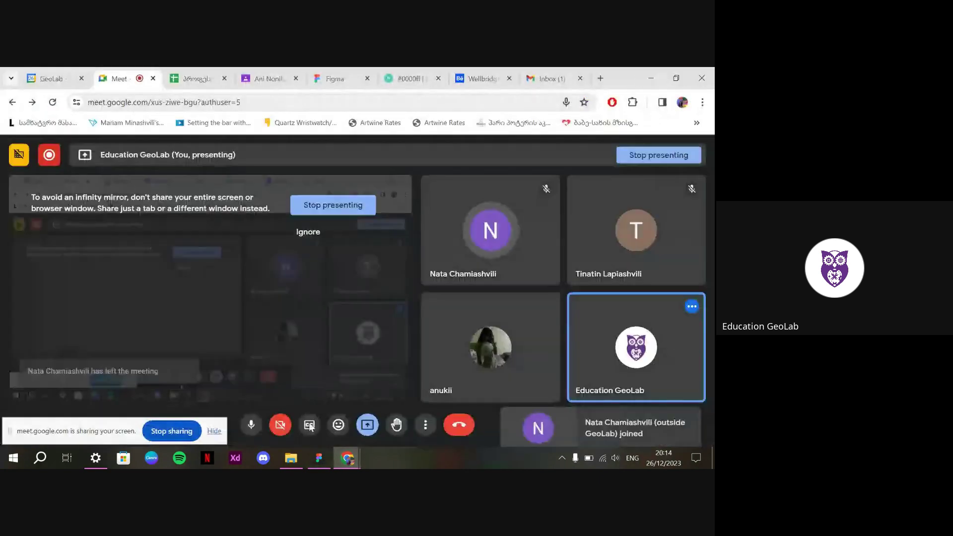
pyautogui.click(319, 458)
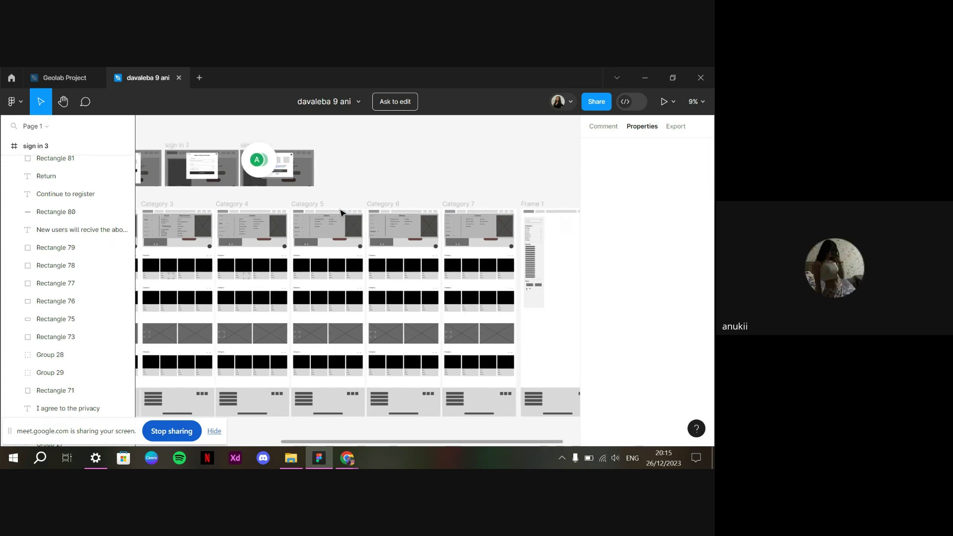
# Review the overall wireframe arrangement, the account form in sign in 2 and the leave-confirmation popup in sign in 3
pyautogui.scroll(-5, 341, 214)
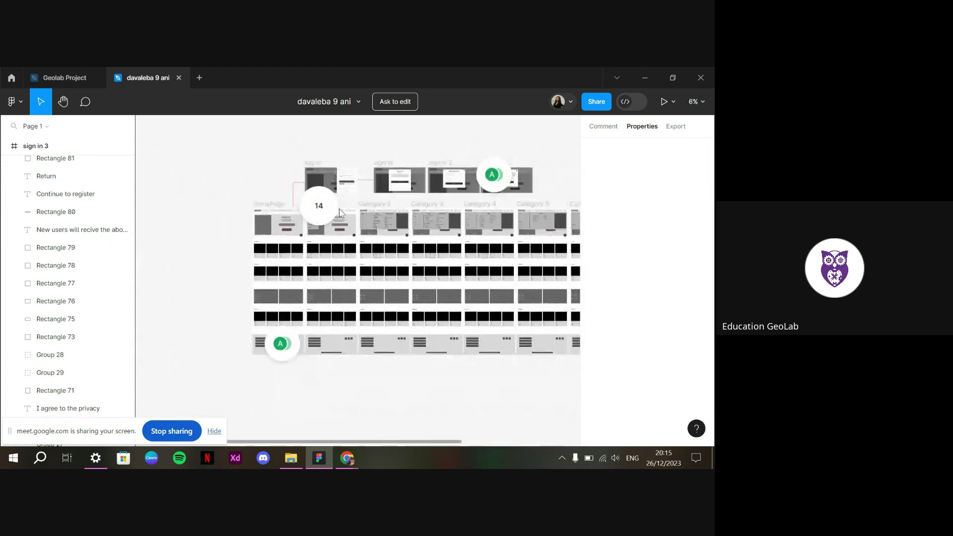
pyautogui.scroll(-1, 341, 214)
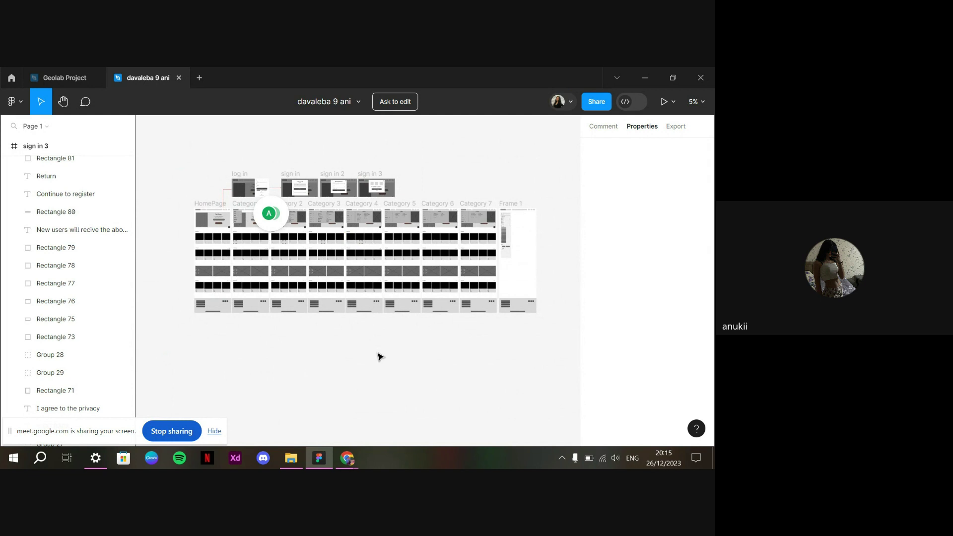
pyautogui.scroll(3, 302, 153)
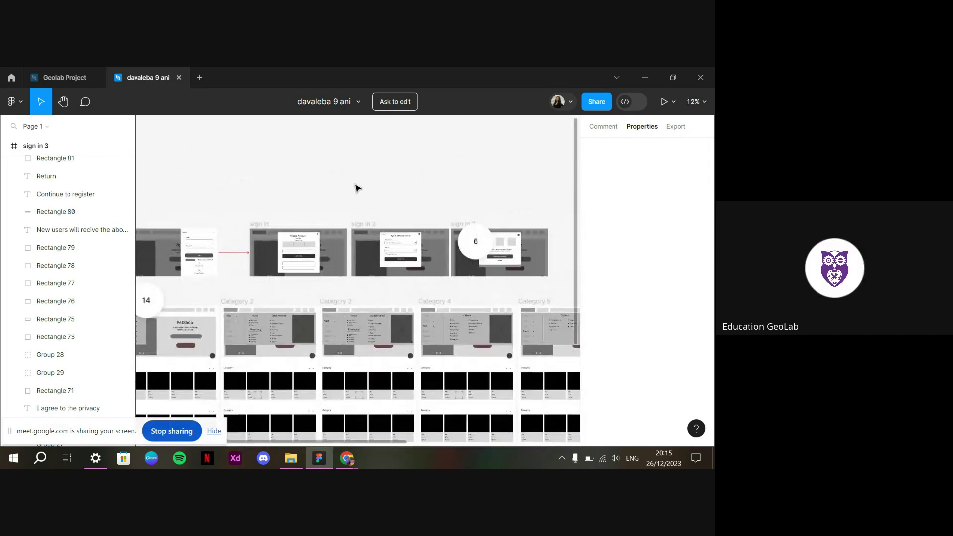
pyautogui.scroll(3, 387, 224)
pyautogui.scroll(3, 388, 225)
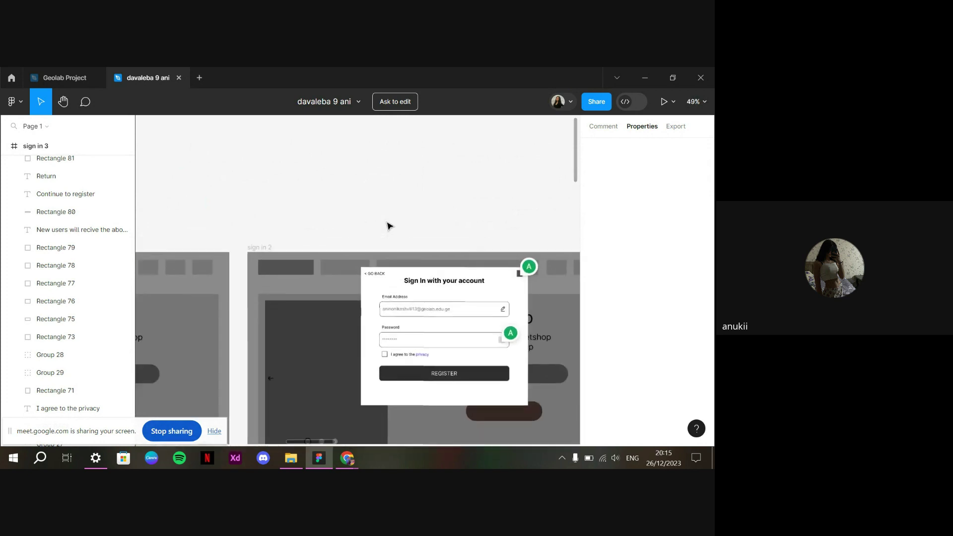
pyautogui.hscroll(3, 388, 226)
pyautogui.scroll(-2, 389, 226)
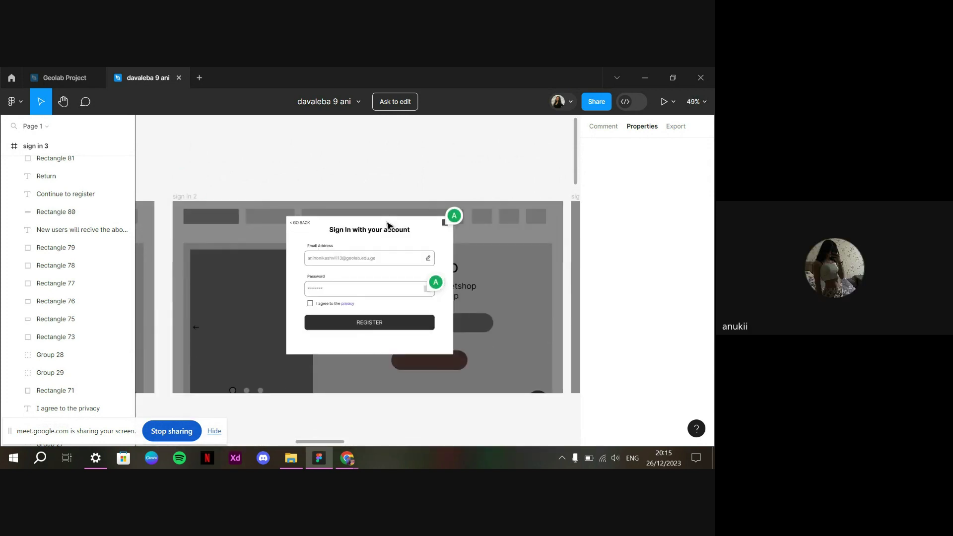
pyautogui.hscroll(10, 388, 226)
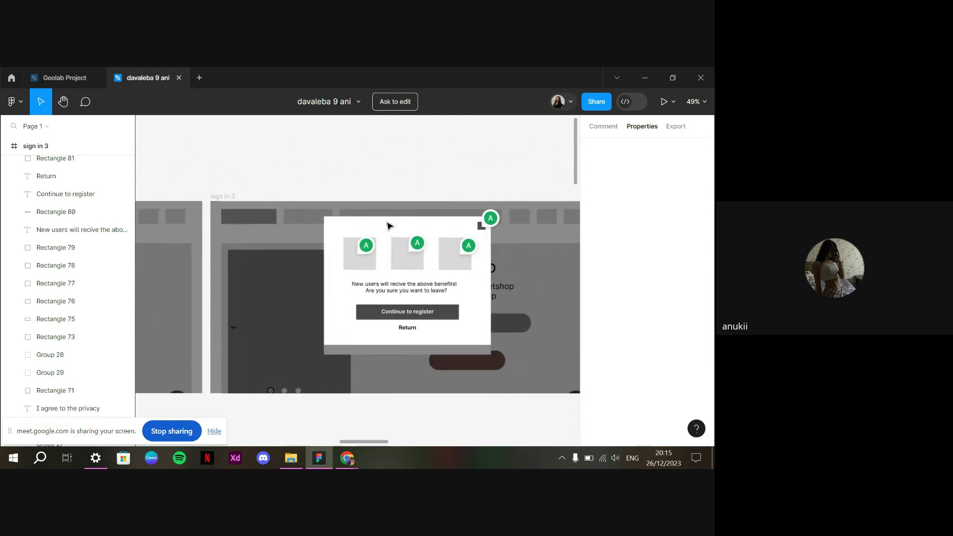
pyautogui.hscroll(3, 388, 226)
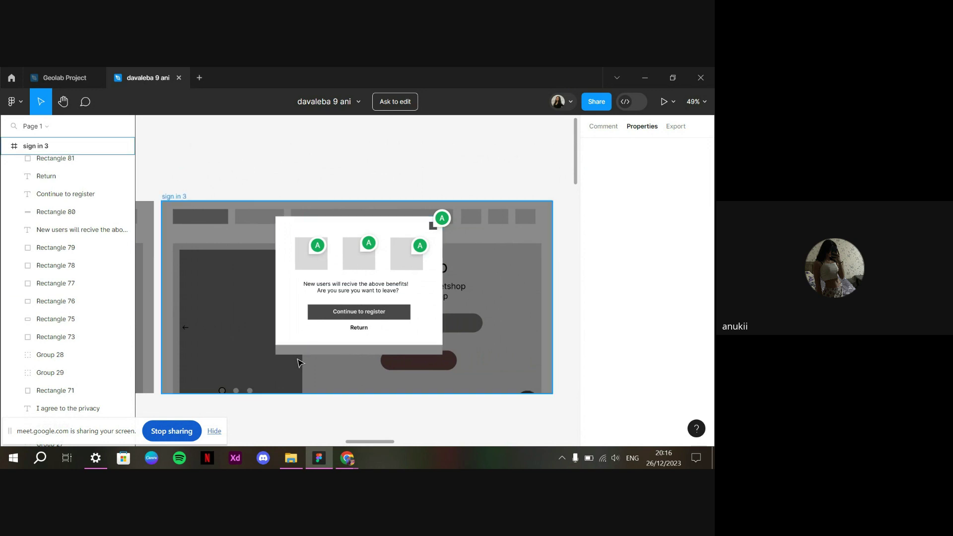
# Inspect the layout and colour properties of the sign in 3 popup's white background and its first grey benefit square
pyautogui.click(299, 318)
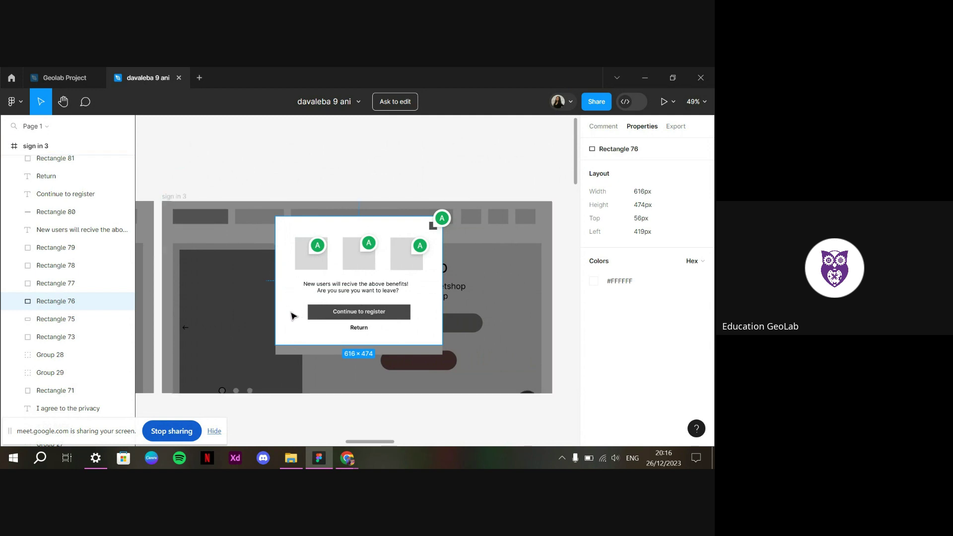
pyautogui.click(306, 269)
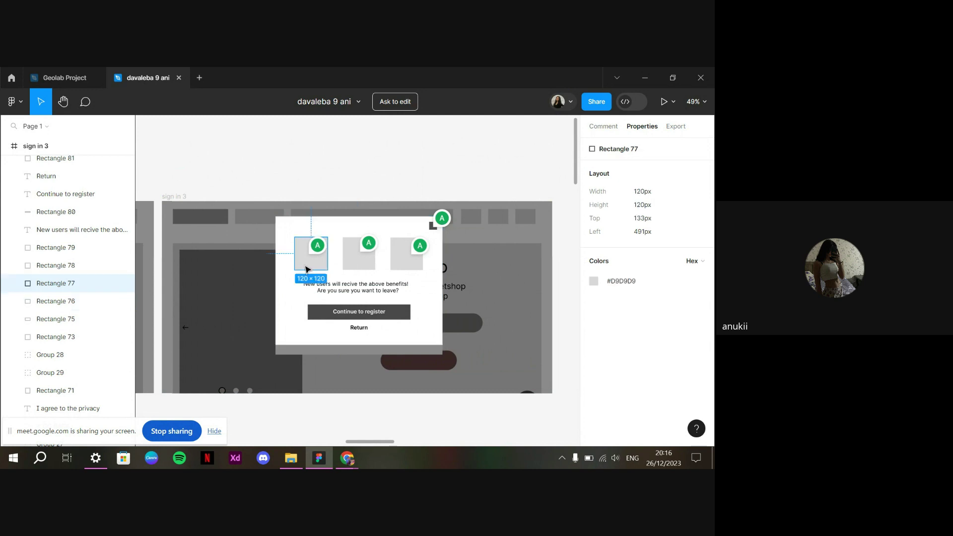
pyautogui.click(292, 298)
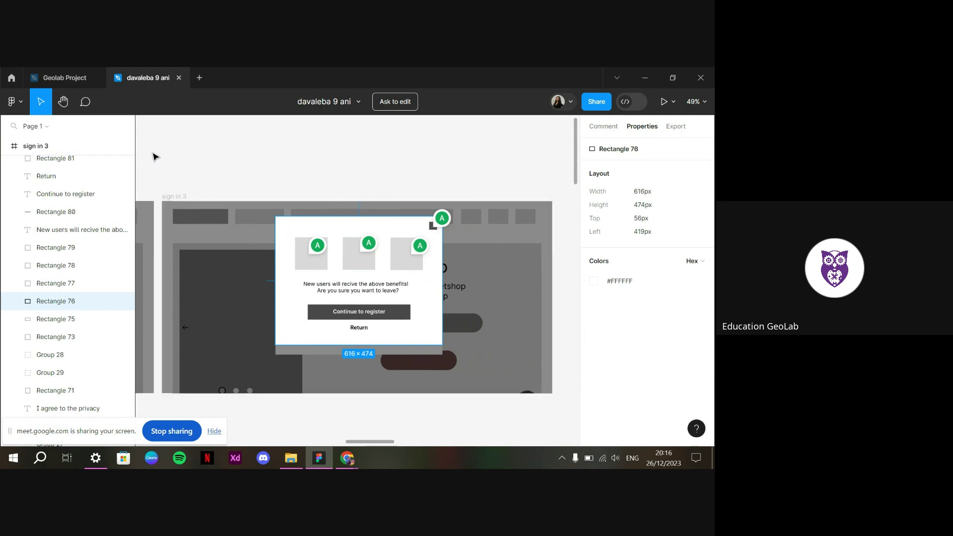
# In the Geolab Project file, give the last header rectangle of the product details frame a linear gradient fill
pyautogui.click(91, 75)
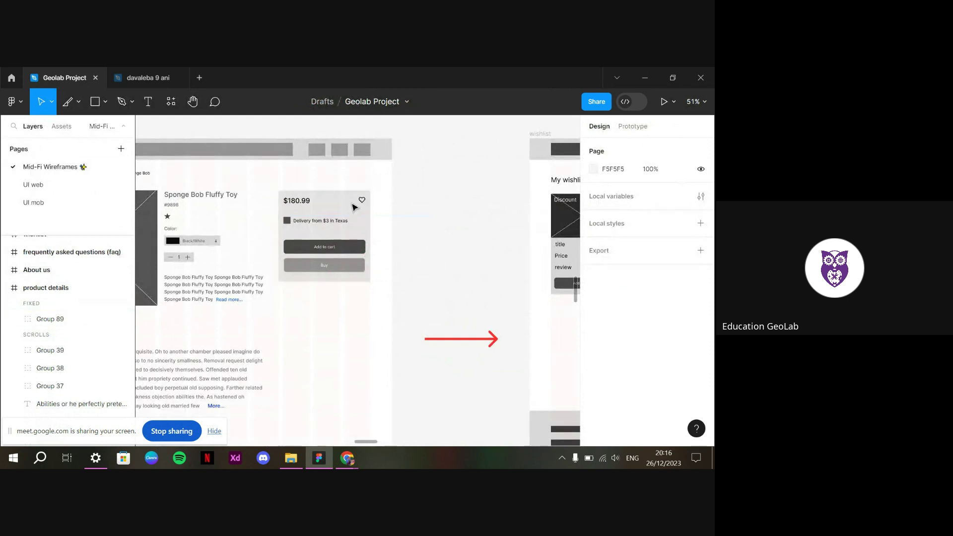
pyautogui.click(363, 152)
pyautogui.scroll(3, 405, 166)
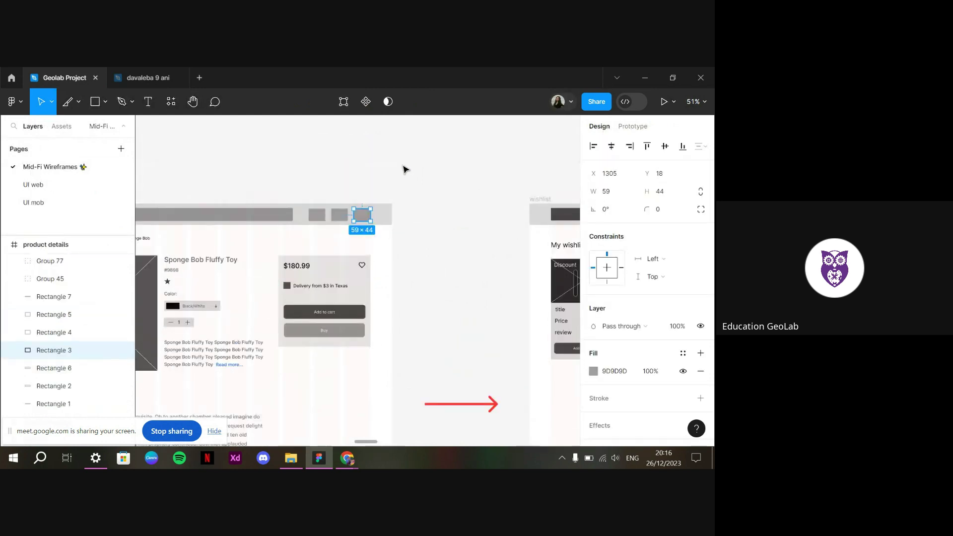
pyautogui.keyDown('ctrl'); pyautogui.scroll(5, 405, 169); pyautogui.keyUp('ctrl')
pyautogui.scroll(-2, 405, 169)
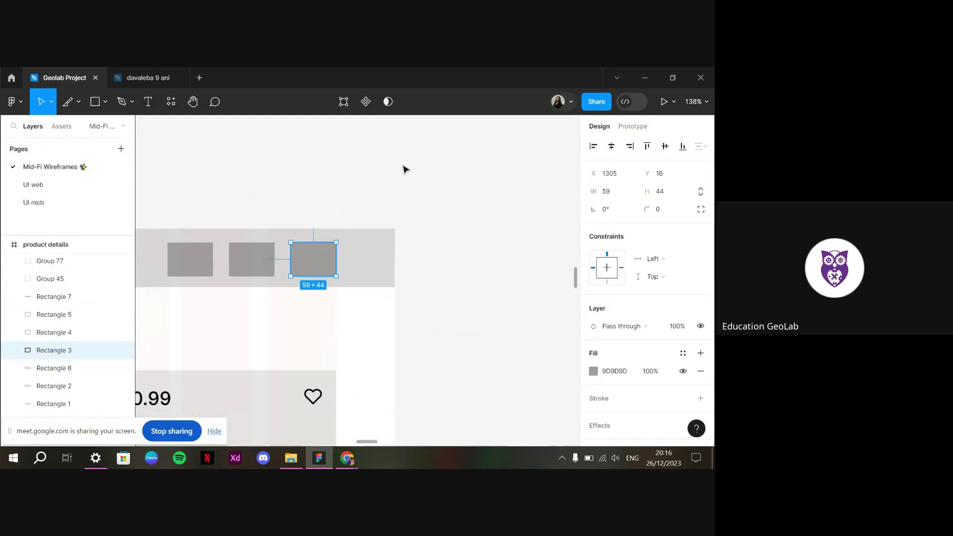
pyautogui.click(593, 371)
pyautogui.click(474, 149)
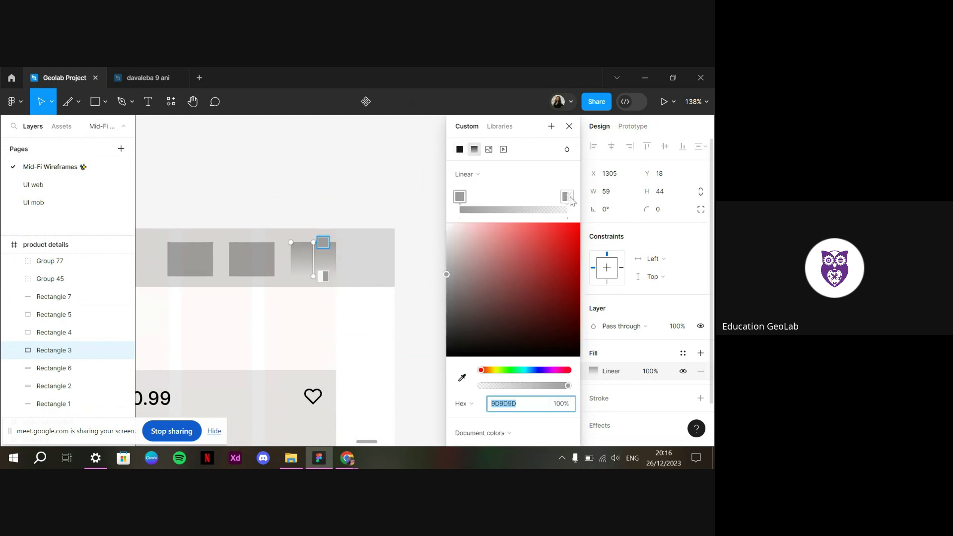
# Set the gradient's end stop to 100% opacity and recolour it to light grey F0F0F0
pyautogui.moveTo(567, 197)
pyautogui.mouseDown()
pyautogui.moveTo(538, 197)
pyautogui.moveTo(571, 206)
pyautogui.mouseUp()
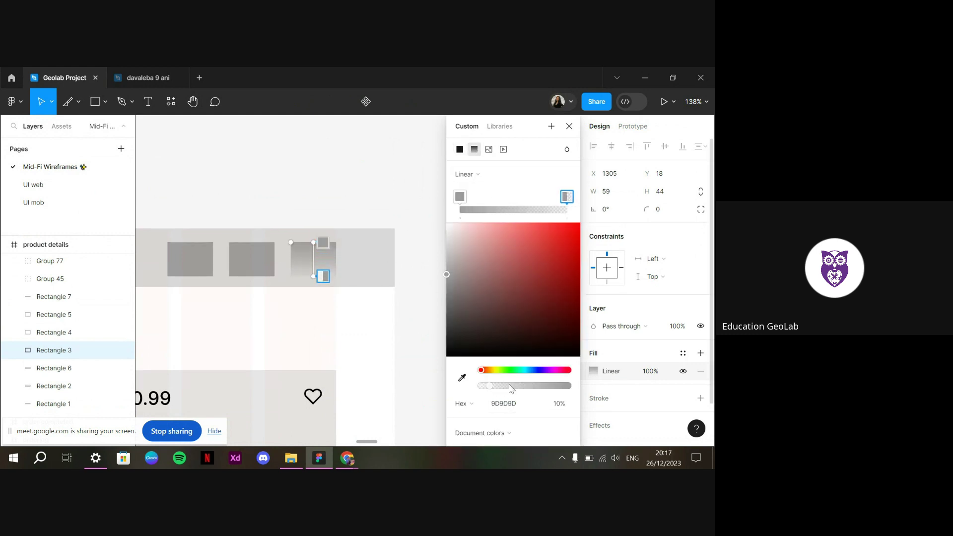
pyautogui.moveTo(481, 385); pyautogui.dragTo(568, 386)
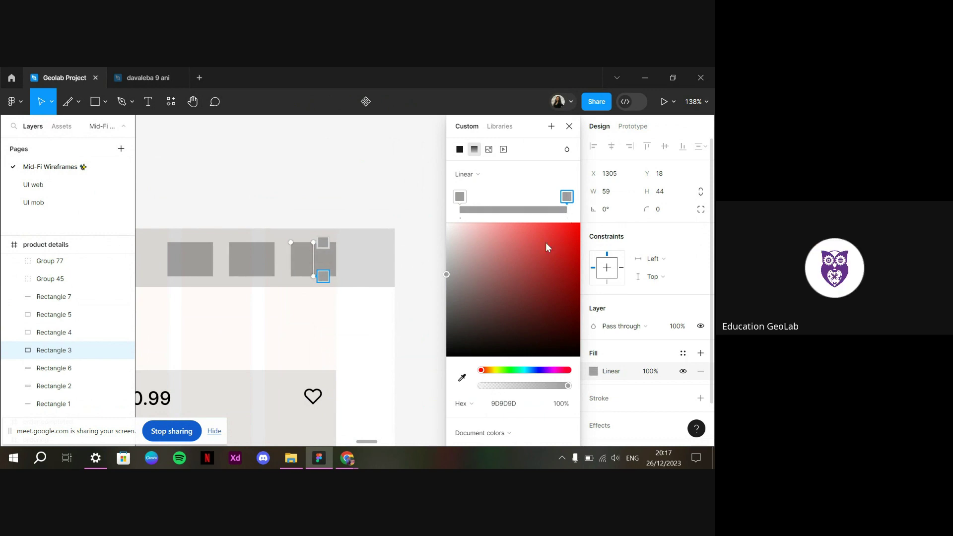
pyautogui.click(465, 260)
pyautogui.moveTo(450, 238); pyautogui.dragTo(446, 231)
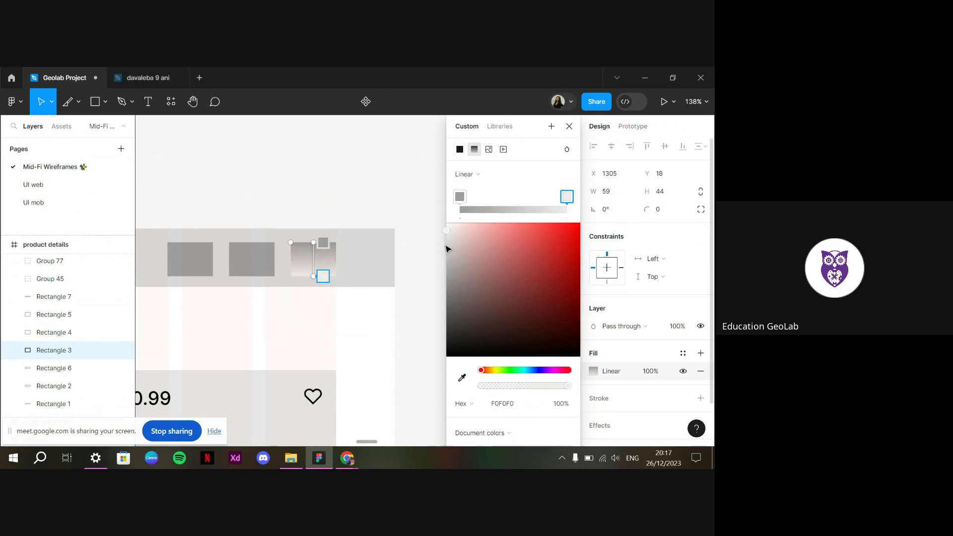
# Try lower opacities such as 43%, 0% and 7% on the gradient's end stop, restoring it to 100%
pyautogui.click(556, 386)
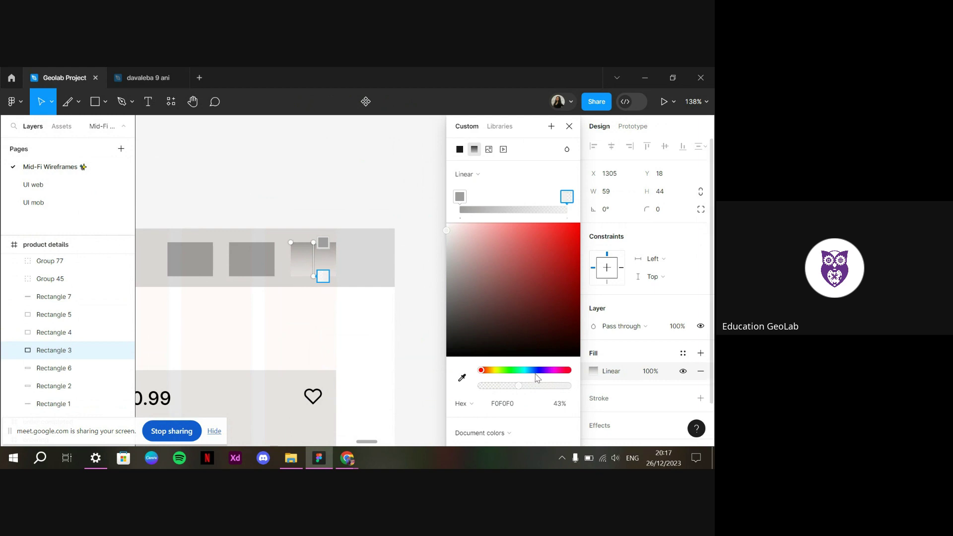
pyautogui.hotkey('ctrl', 'z')
pyautogui.keyDown('ctrl'); pyautogui.scroll(5, 358, 288); pyautogui.keyUp('ctrl')
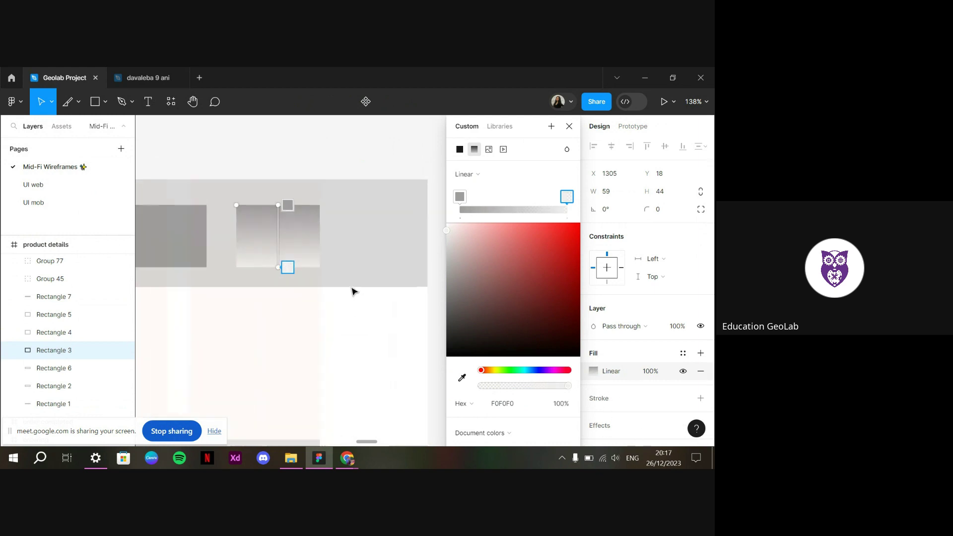
pyautogui.hscroll(-3, 254, 261)
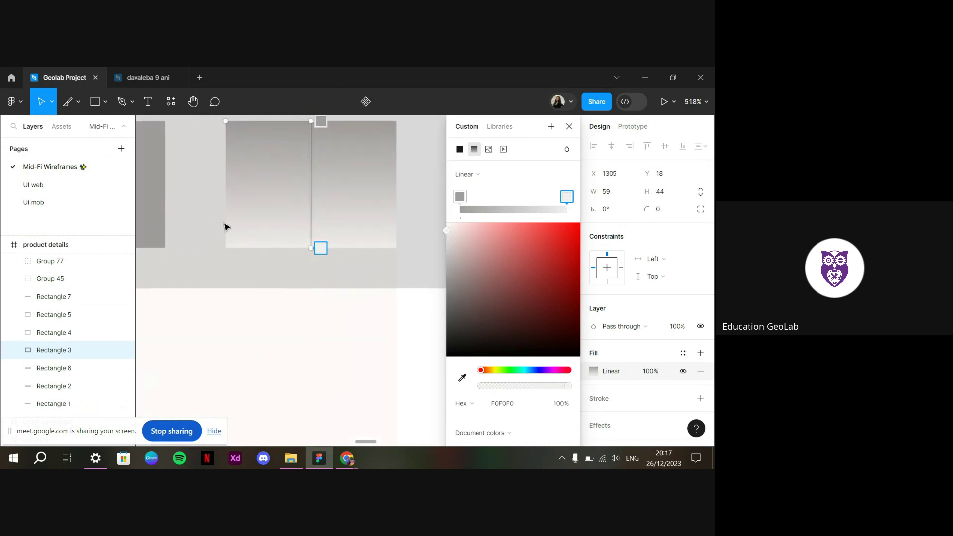
pyautogui.moveTo(544, 386); pyautogui.dragTo(480, 387)
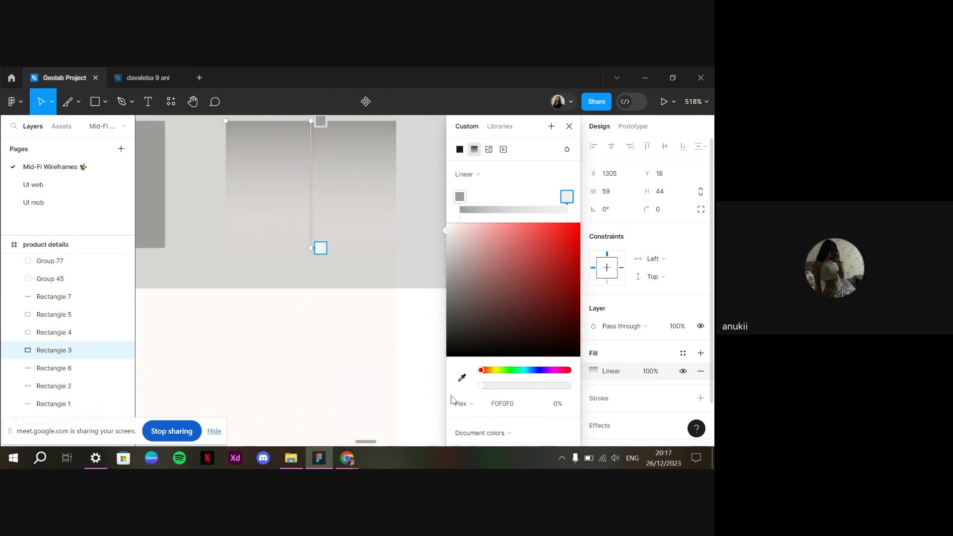
pyautogui.moveTo(496, 387); pyautogui.dragTo(572, 390)
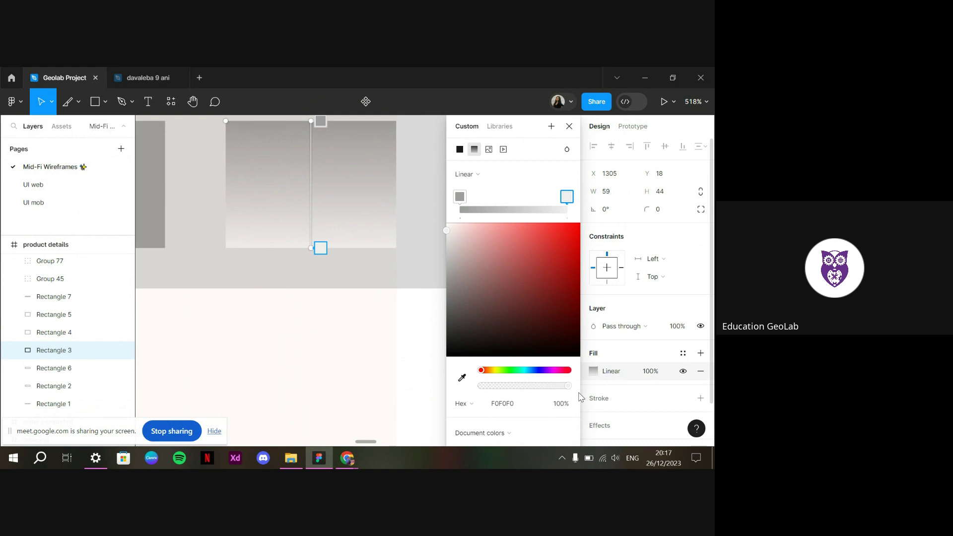
pyautogui.moveTo(569, 386); pyautogui.dragTo(488, 396)
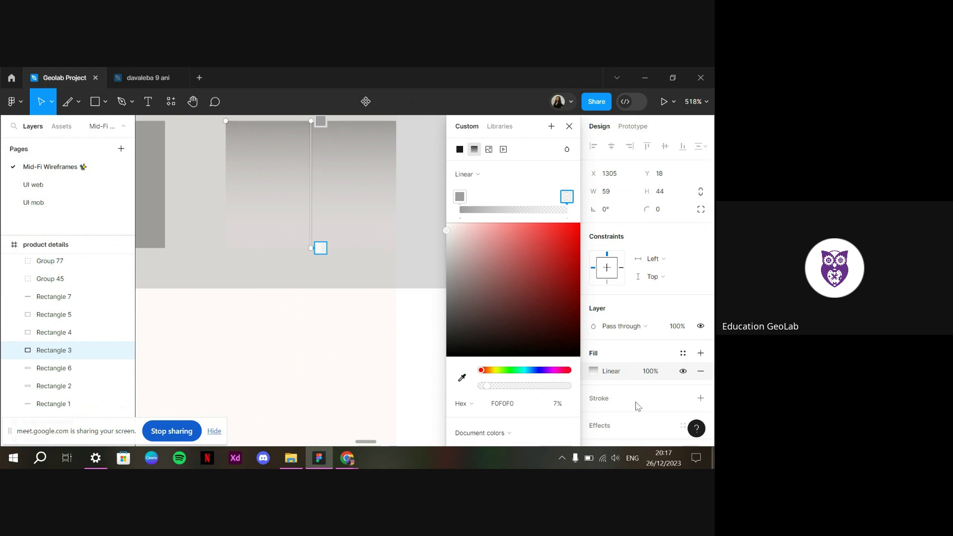
pyautogui.moveTo(486, 385); pyautogui.dragTo(571, 386)
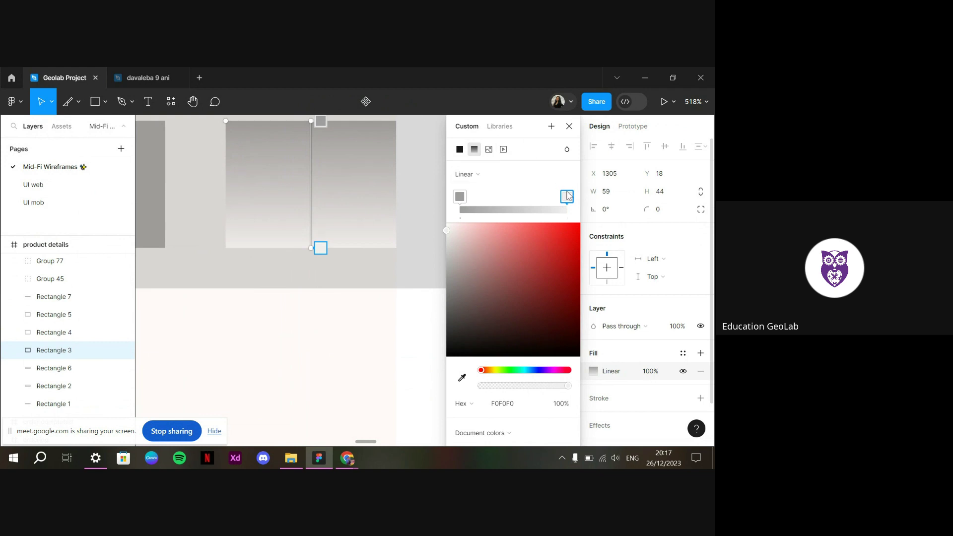
# Recolour the gradient's end stop to D9D9D9, sampled from the header bar behind the rectangle
pyautogui.moveTo(487, 237); pyautogui.dragTo(415, 243)
pyautogui.press('i')
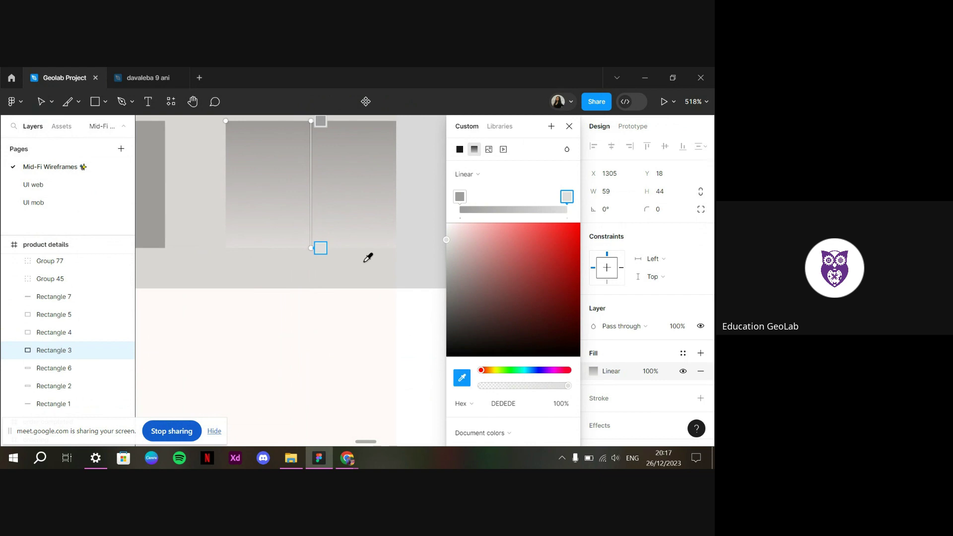
pyautogui.click(368, 257)
pyautogui.click(541, 370)
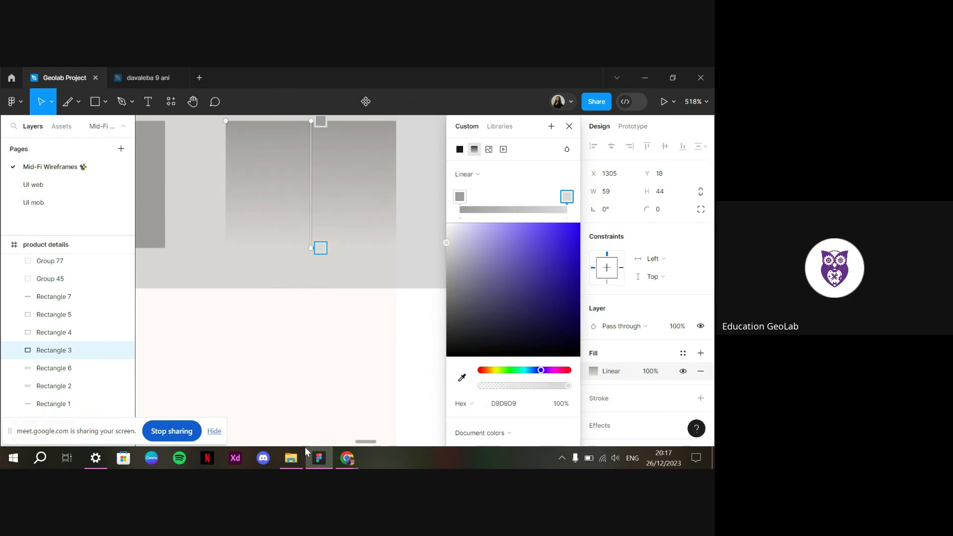
# Delete the extra 9F9F9F stop added beside the gradient's start and close the fill colour settings
pyautogui.click(468, 196)
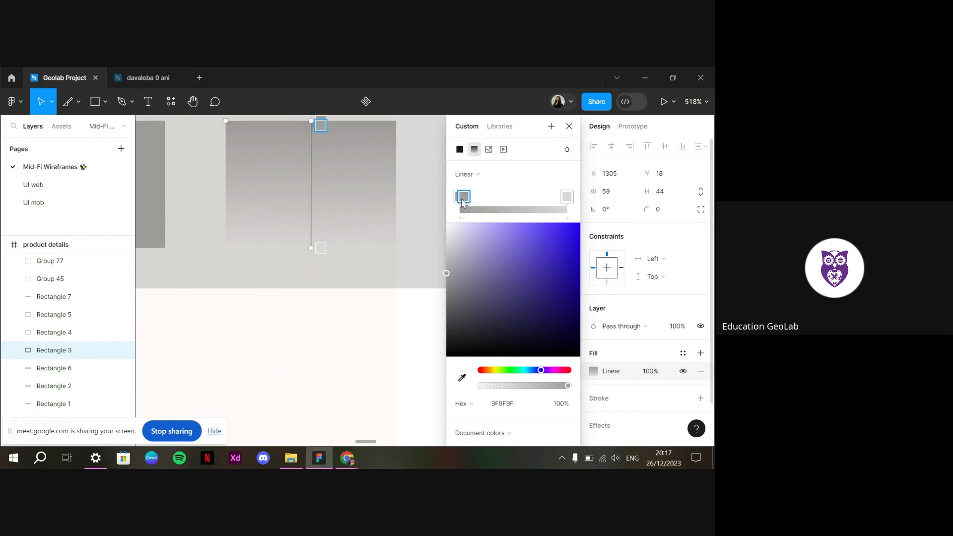
pyautogui.moveTo(468, 197); pyautogui.dragTo(449, 206)
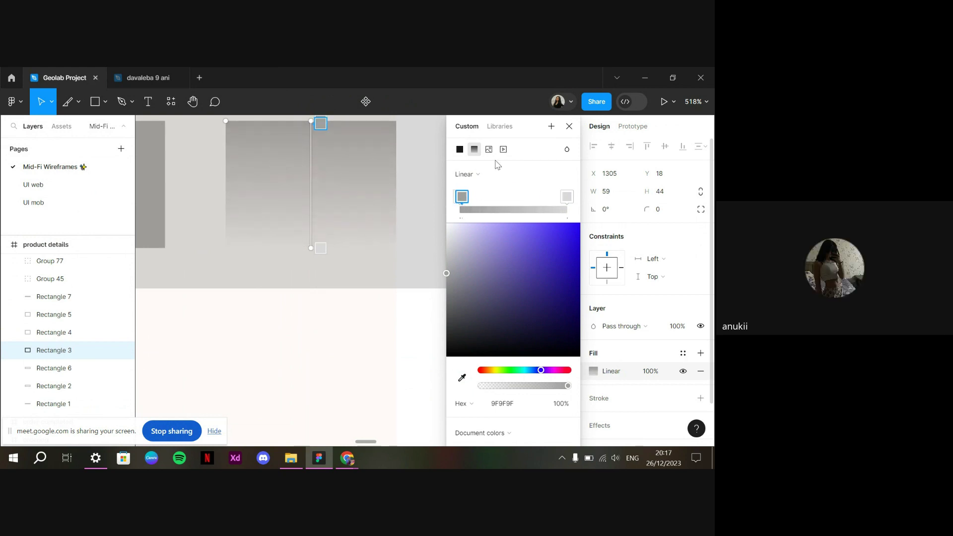
pyautogui.press('Delete')
pyautogui.click(570, 127)
pyautogui.scroll(3, 337, 206)
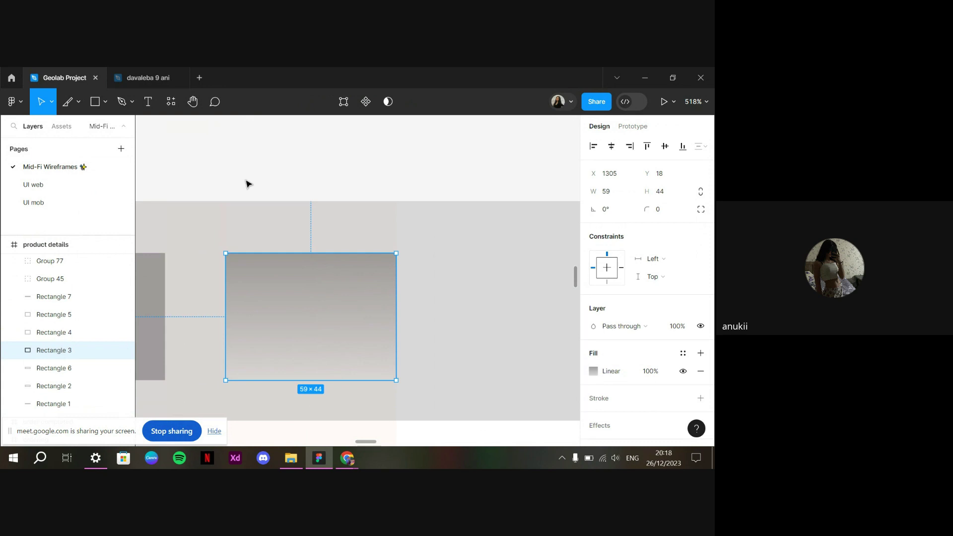
# Return to the davaleba 9 ani file and view the whole arrangement of sign-in, home and category wireframes
pyautogui.click(142, 78)
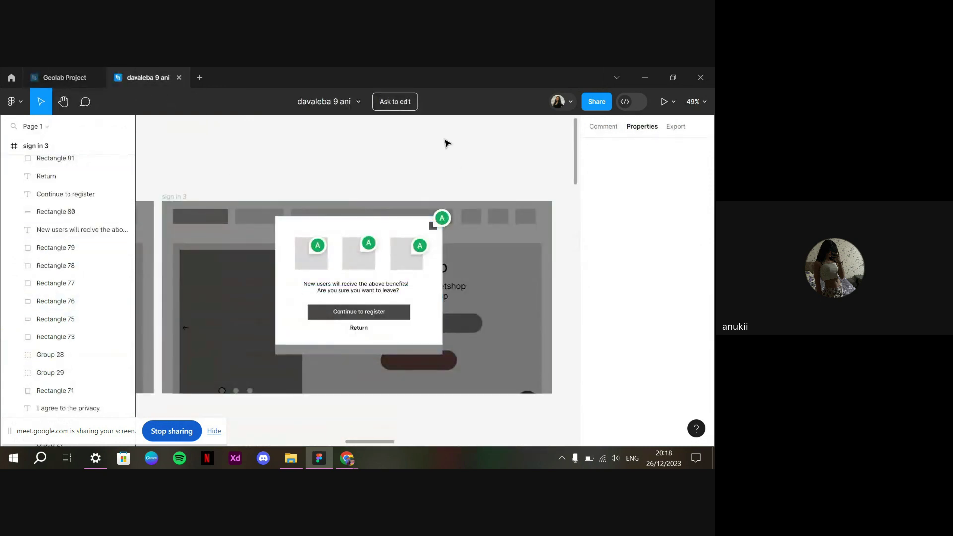
pyautogui.keyDown('ctrl'); pyautogui.scroll(-10, 446, 143); pyautogui.keyUp('ctrl')
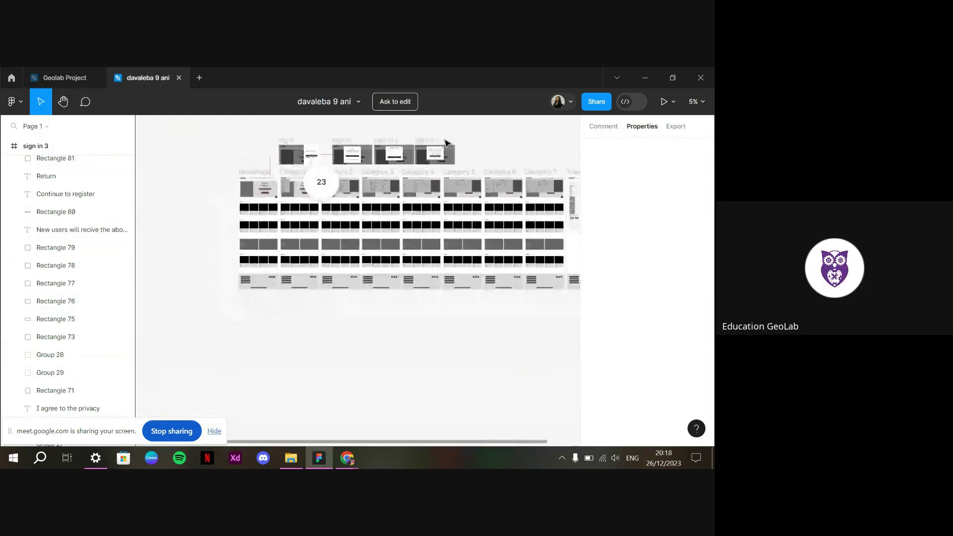
# Close the davaleba 9 ani file and return to the Geolab Project file
pyautogui.keyDown('ctrl'); pyautogui.scroll(-3, 446, 143); pyautogui.keyUp('ctrl')
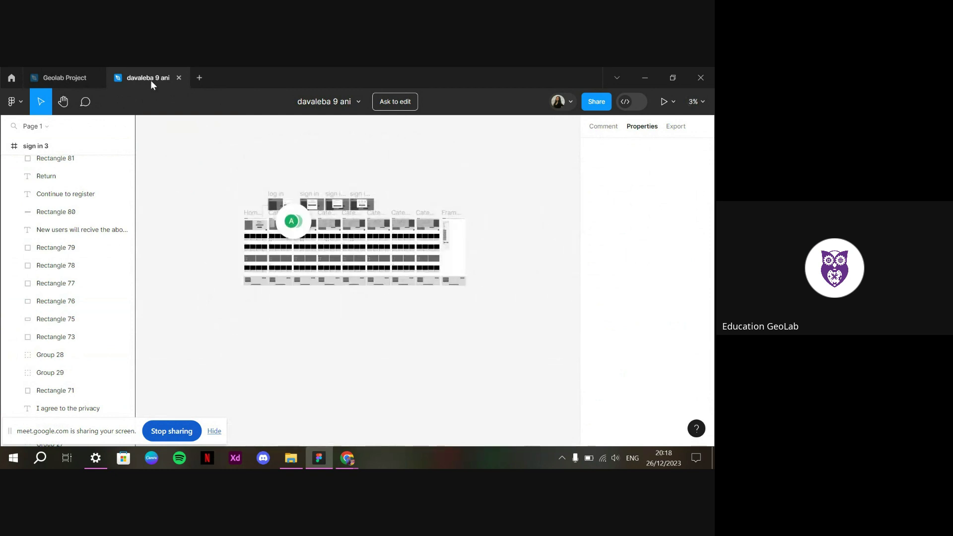
pyautogui.click(179, 78)
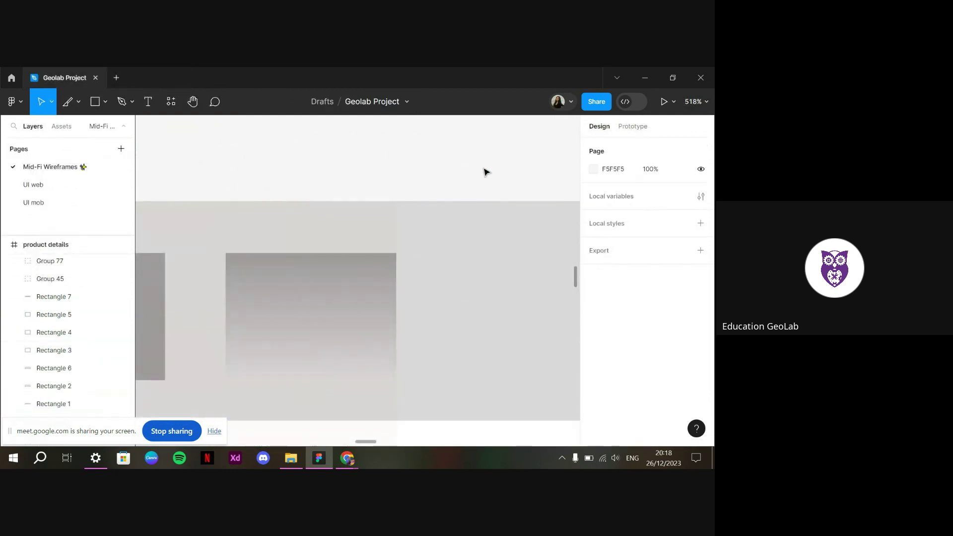
# Copy the Homepage frame from the Mid-Fi Wireframes page and paste it onto the UI web page
pyautogui.keyDown('ctrl'); pyautogui.scroll(-15, 485, 172); pyautogui.keyUp('ctrl')
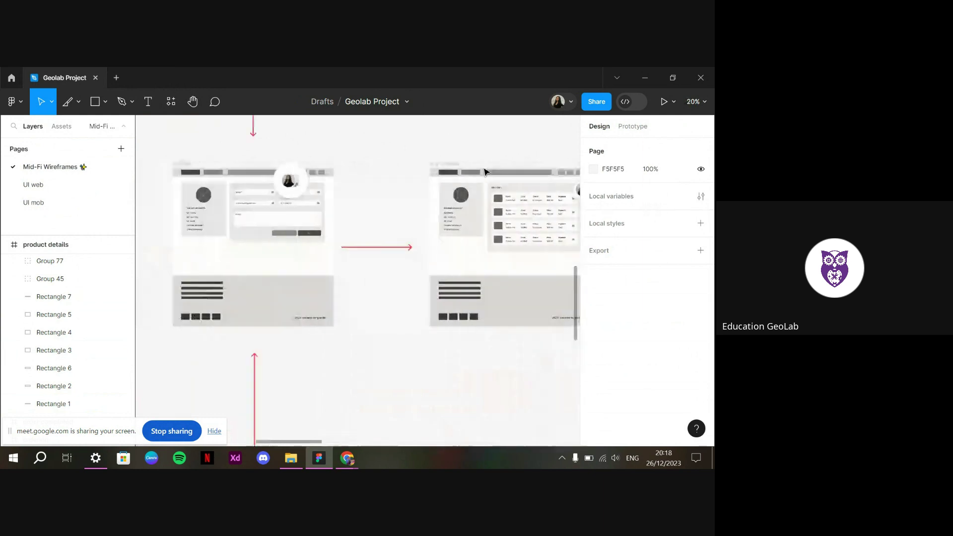
pyautogui.hscroll(10, 486, 171)
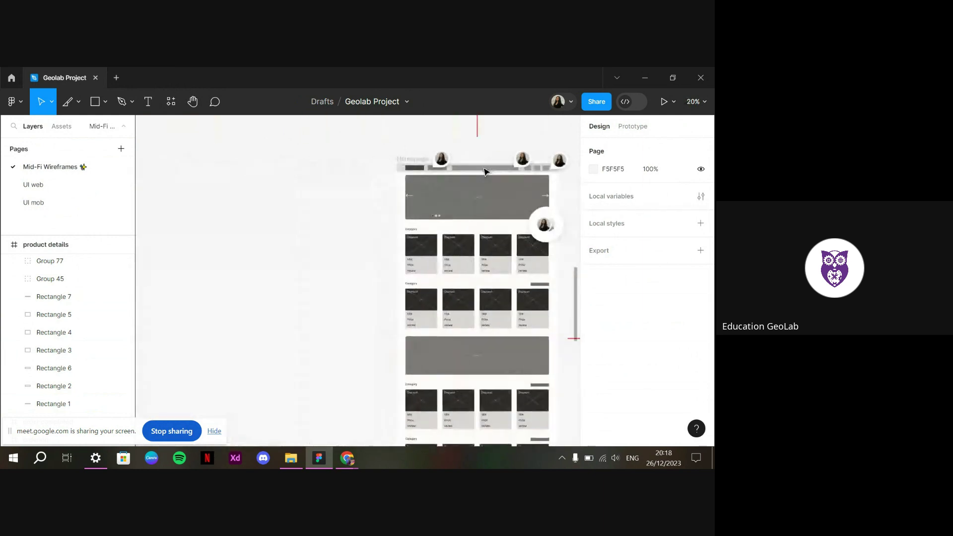
pyautogui.hscroll(5, 485, 171)
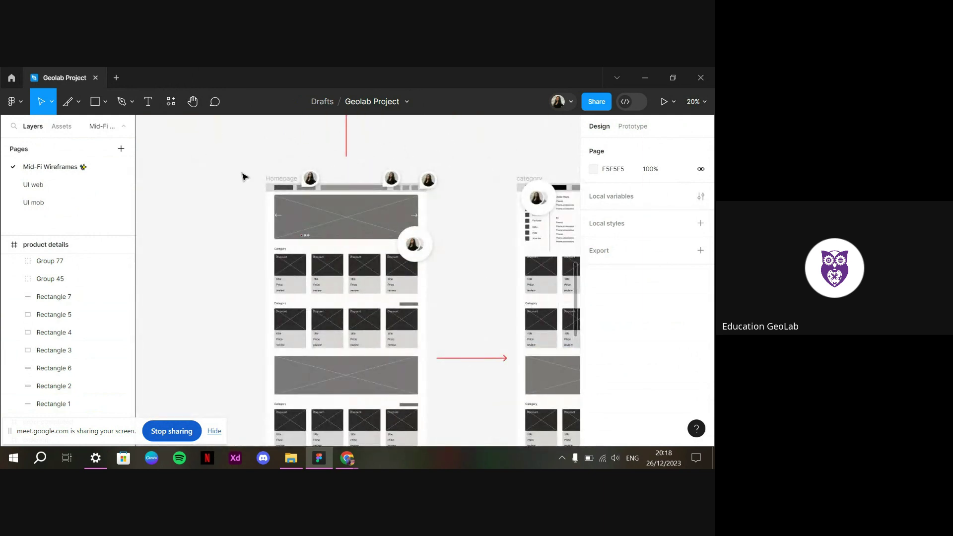
pyautogui.keyDown('ctrl'); pyautogui.scroll(-2, 422, 179); pyautogui.keyUp('ctrl')
pyautogui.keyDown('ctrl'); pyautogui.scroll(-10, 460, 265); pyautogui.keyUp('ctrl')
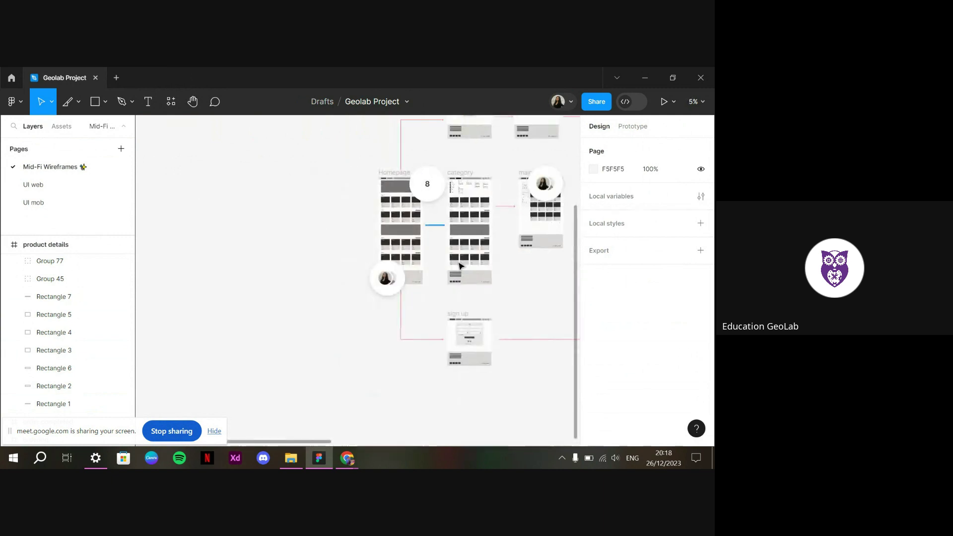
pyautogui.keyDown('ctrl'); pyautogui.scroll(2, 477, 199); pyautogui.keyUp('ctrl')
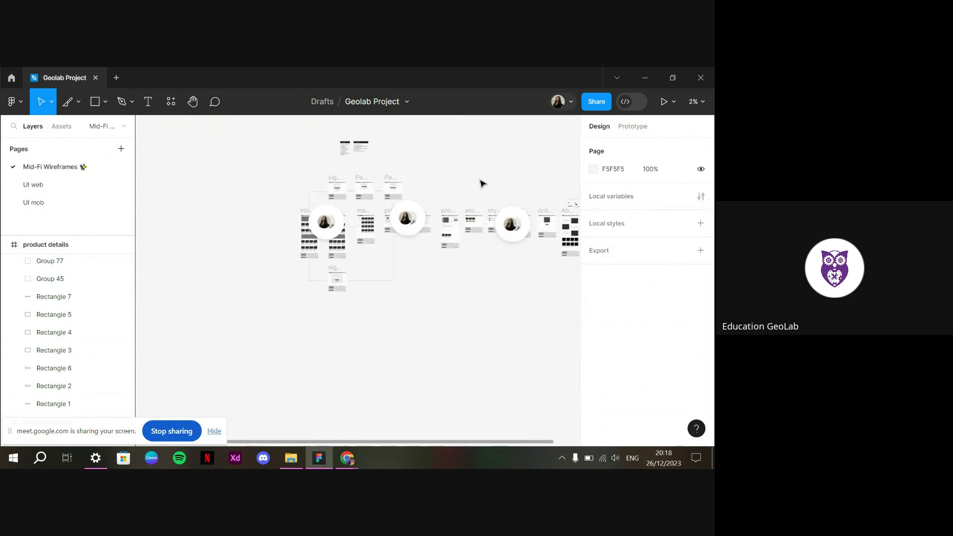
pyautogui.keyDown('ctrl'); pyautogui.scroll(5, 304, 281); pyautogui.keyUp('ctrl')
pyautogui.keyDown('ctrl'); pyautogui.scroll(4, 305, 281); pyautogui.keyUp('ctrl')
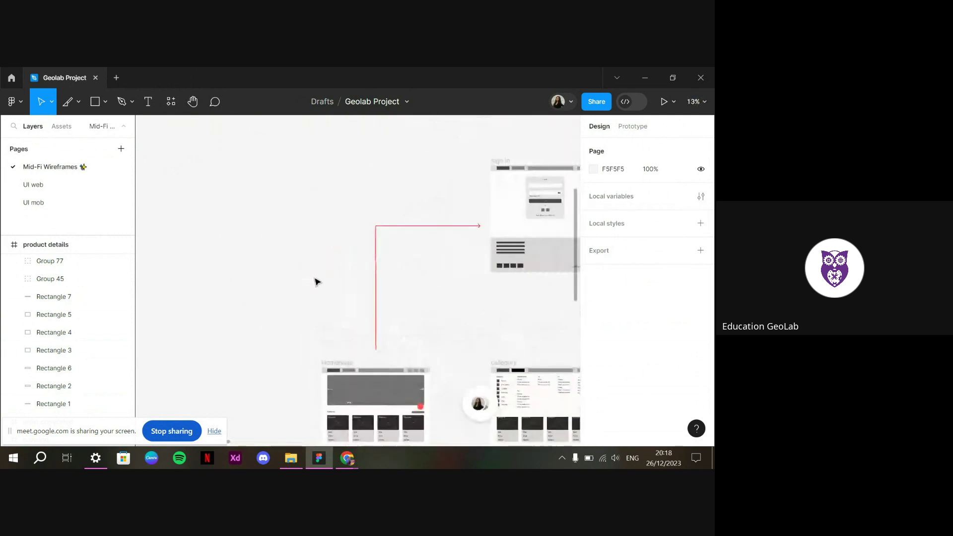
pyautogui.hscroll(2, 353, 200)
pyautogui.scroll(-1, 285, 201)
pyautogui.hscroll(1, 284, 200)
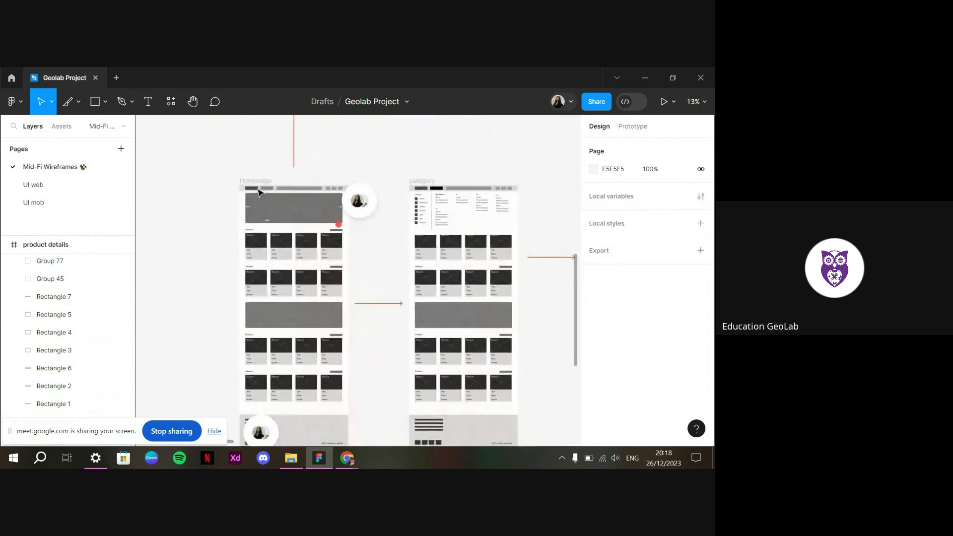
pyautogui.click(253, 180)
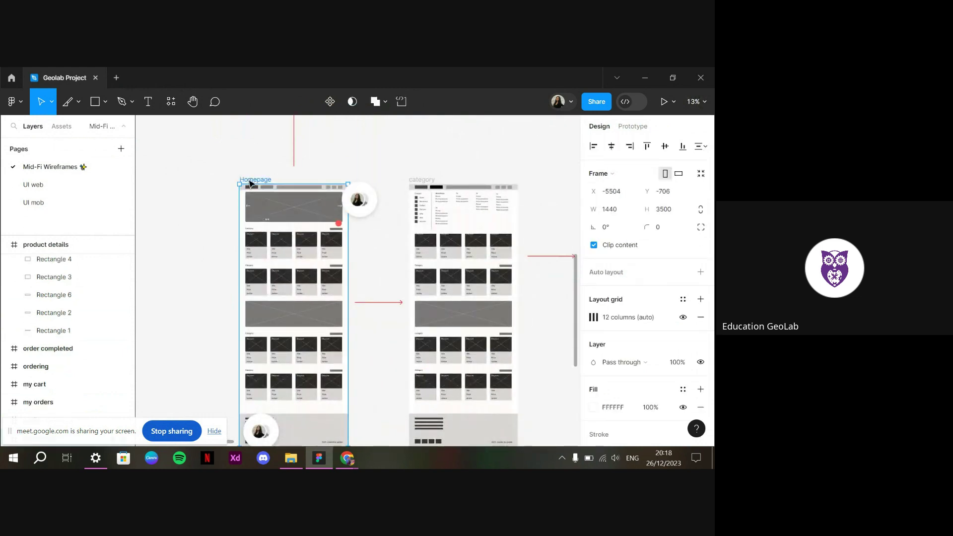
pyautogui.click(44, 186)
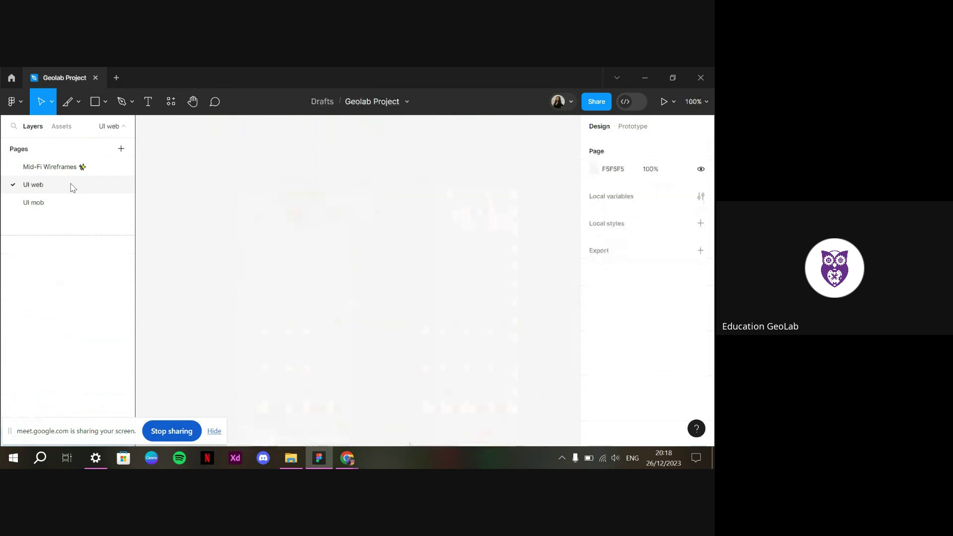
pyautogui.hotkey('ctrl', 'v')
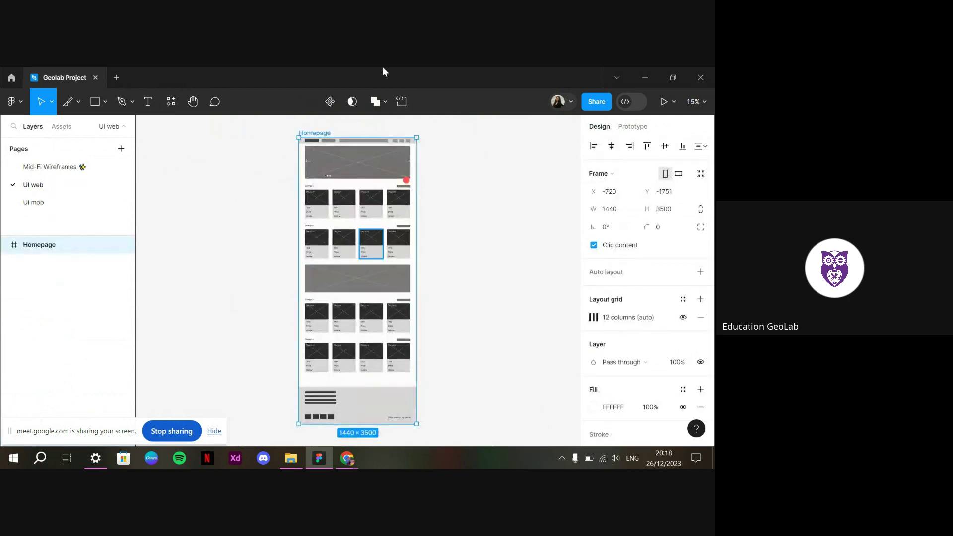
pyautogui.keyDown('ctrl'); pyautogui.scroll(5, 382, 192); pyautogui.keyUp('ctrl')
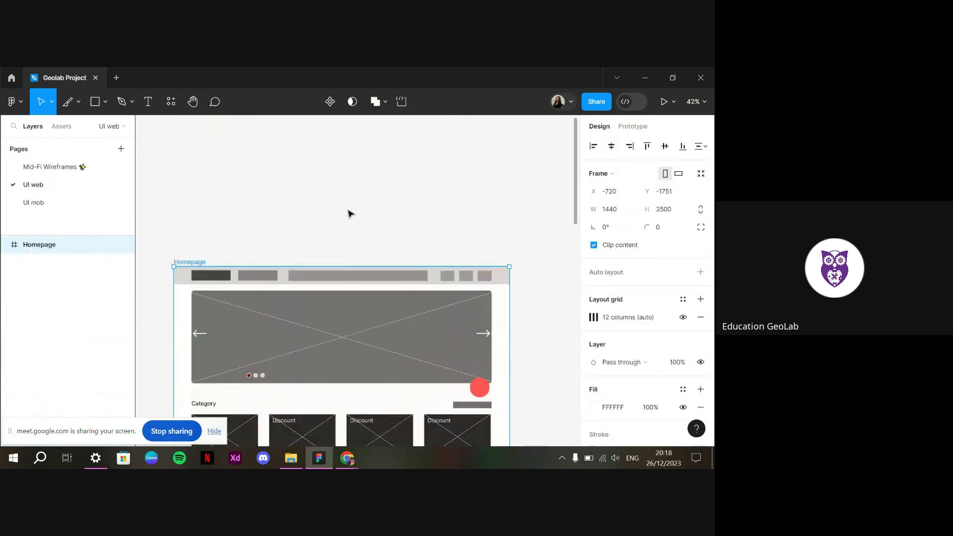
pyautogui.scroll(-1, 349, 213)
pyautogui.scroll(-1, 326, 220)
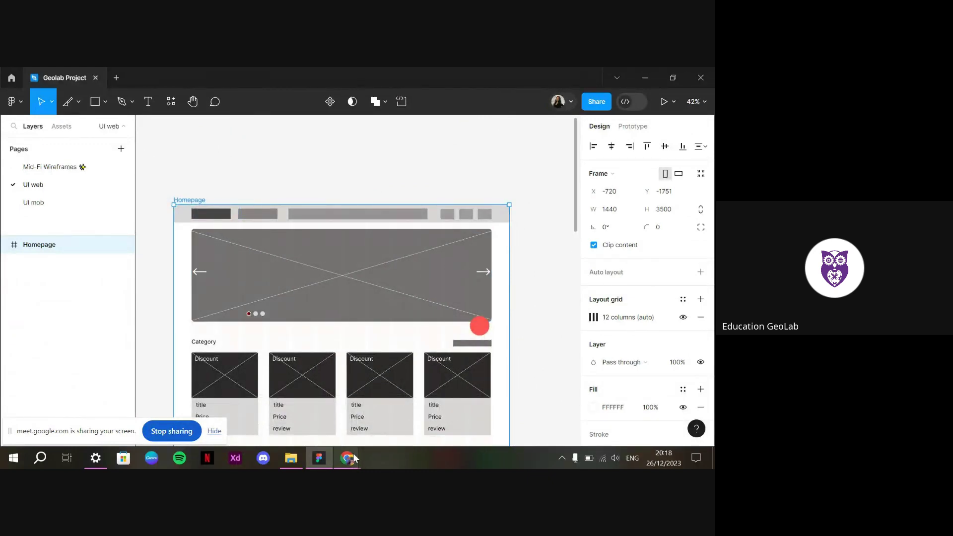
# Switch to Chrome and look over the Muzli Colors palette of 0000ff, 002db3, bfcfff, 809fff and ffffff
pyautogui.moveTo(347, 457)
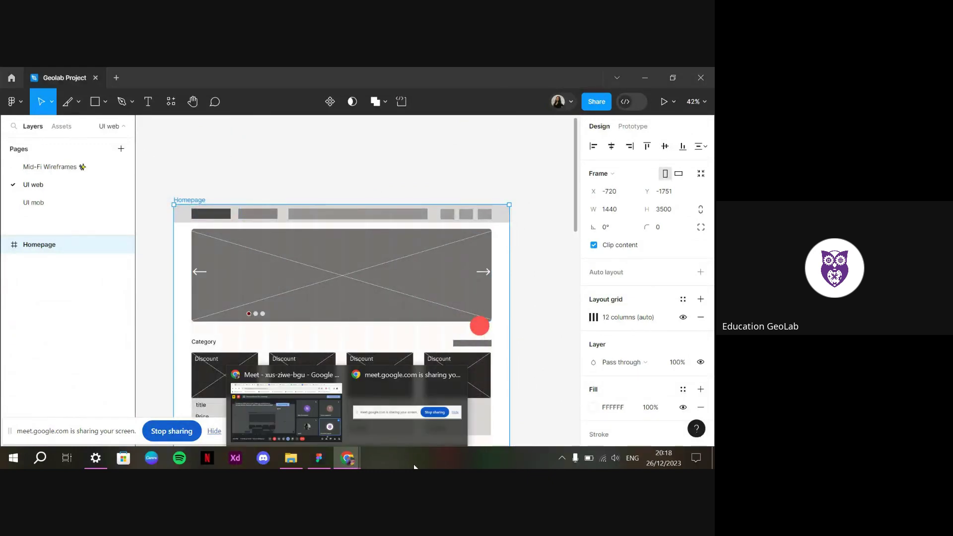
pyautogui.click(307, 414)
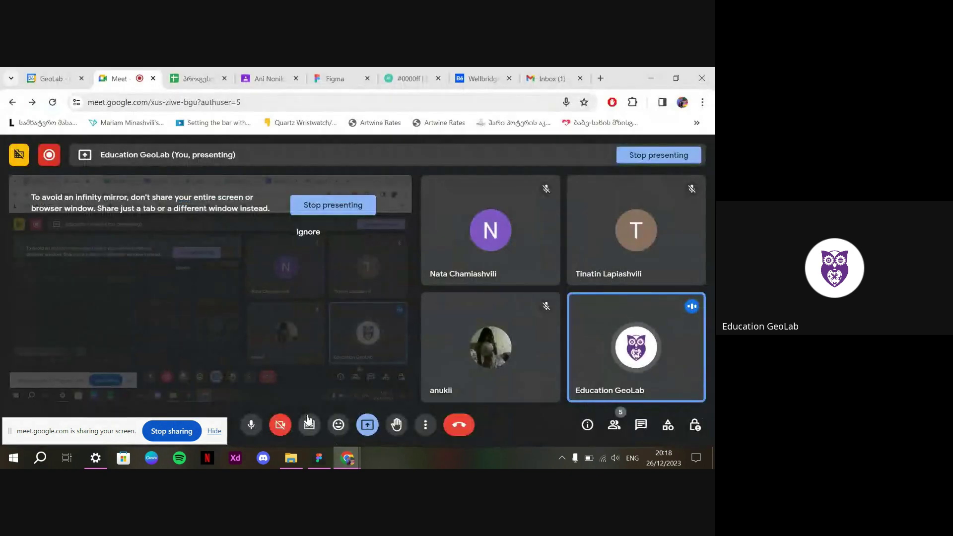
pyautogui.click(422, 72)
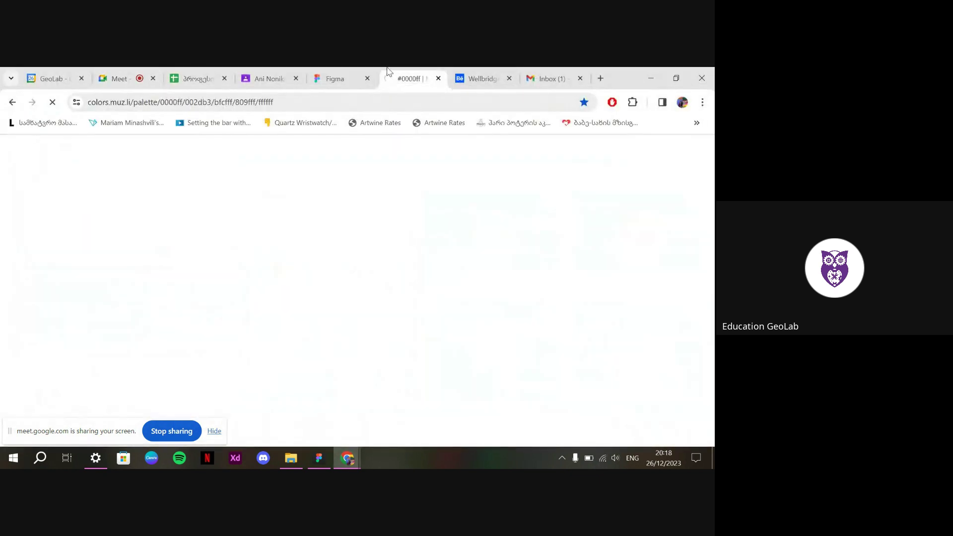
pyautogui.click(133, 71)
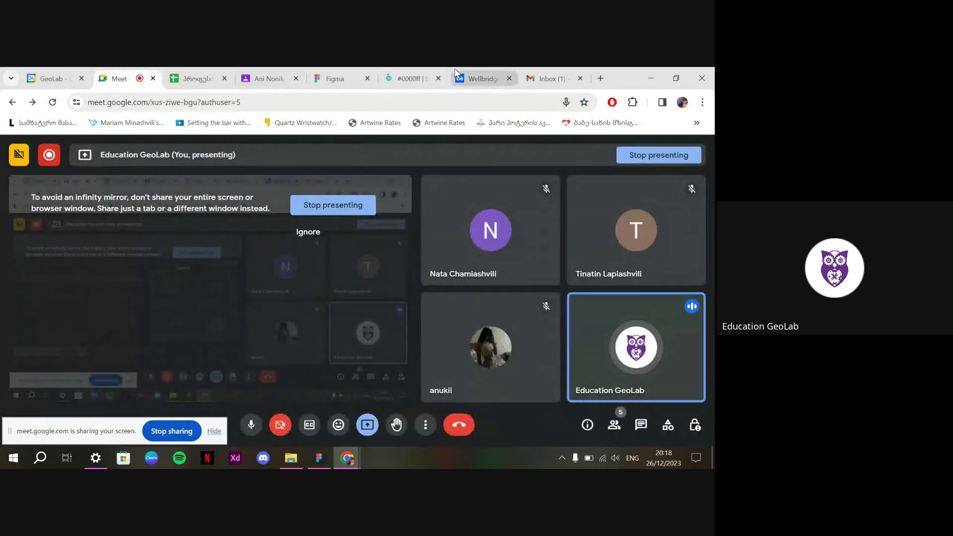
pyautogui.click(425, 72)
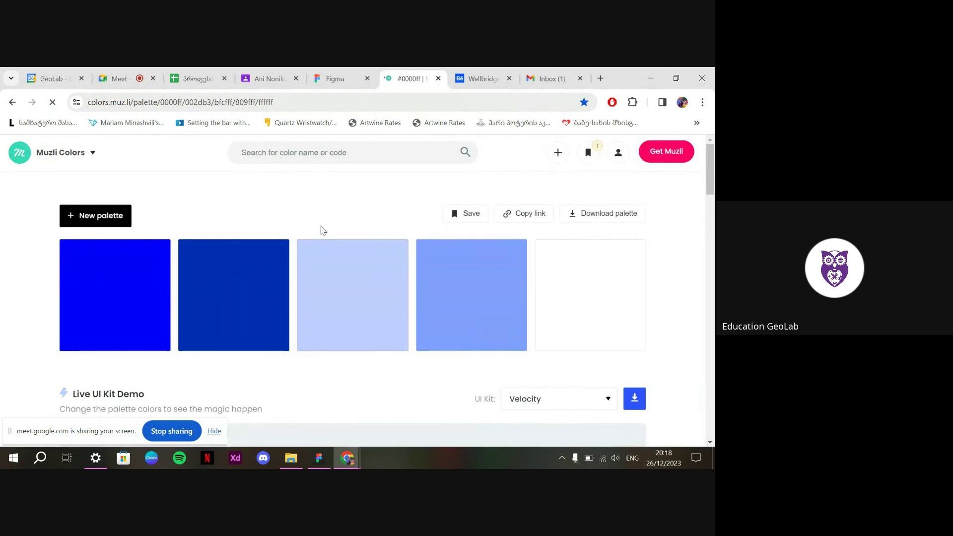
pyautogui.scroll(-3, 298, 223)
pyautogui.scroll(3, 245, 228)
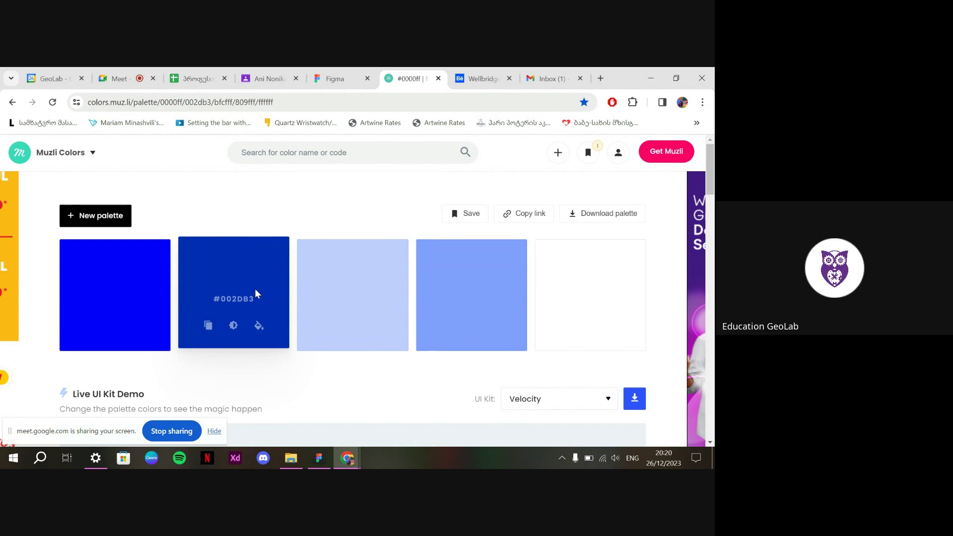
# Copy the dark blue swatch's code #002db3 and paste it as a text label above the Homepage frame in Figma
pyautogui.click(209, 327)
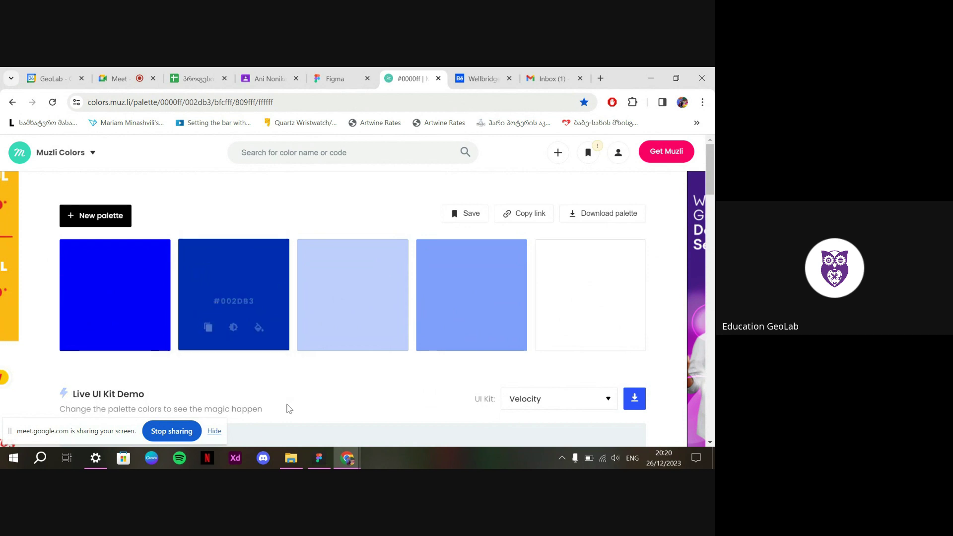
pyautogui.click(319, 458)
pyautogui.click(203, 170)
pyautogui.scroll(1, 285, 179)
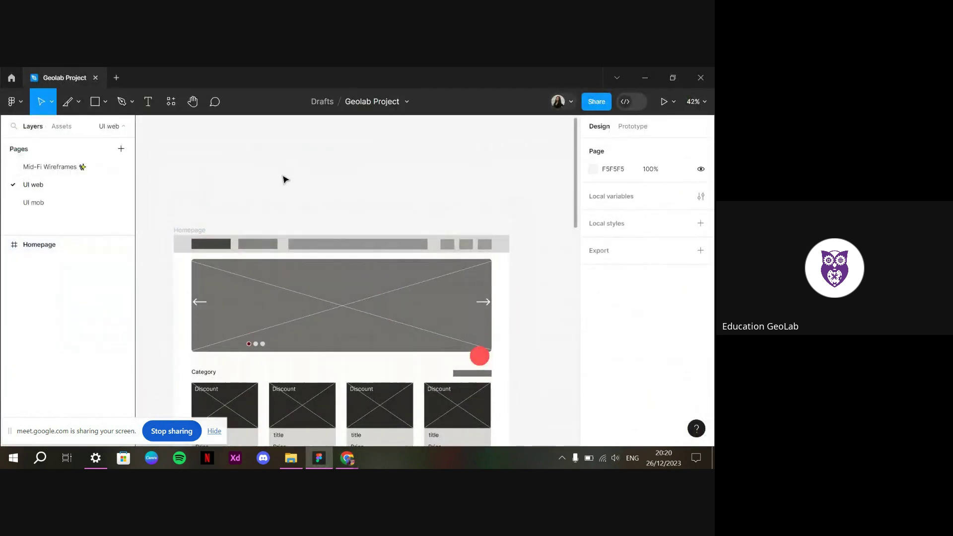
pyautogui.hotkey('ctrl', 'v')
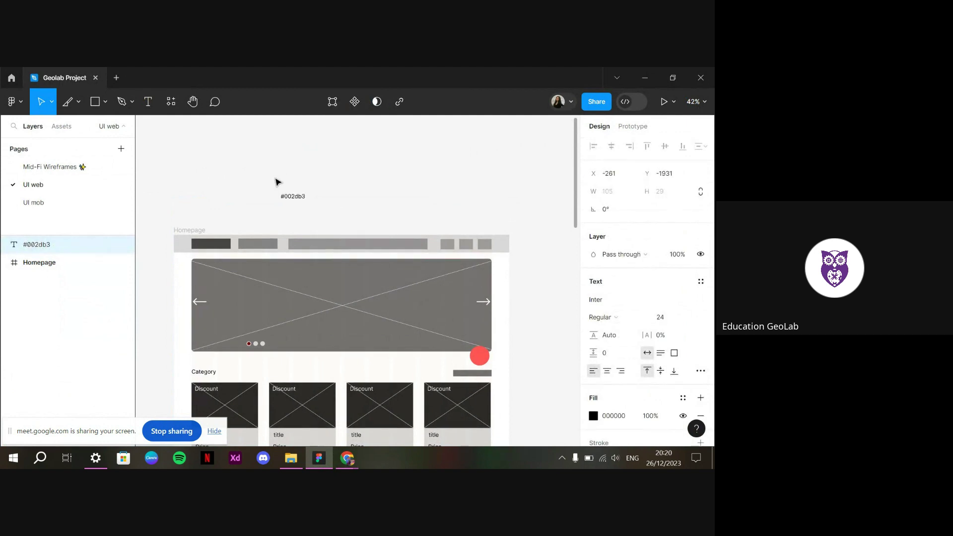
pyautogui.moveTo(284, 197); pyautogui.dragTo(260, 155)
# Copy the pale blue code #bfcfff from the Muzli palette and place it as text below the #002db3 label in Figma
pyautogui.moveTo(347, 458)
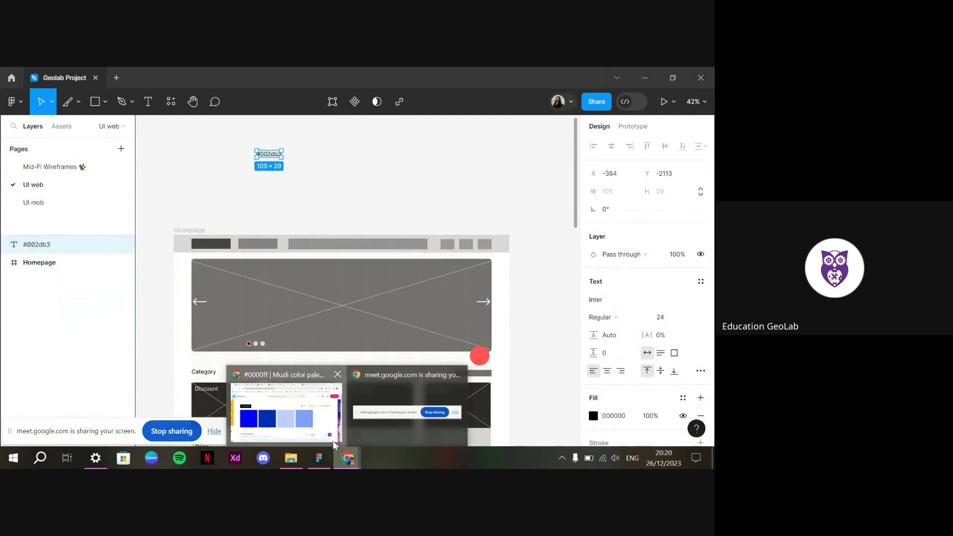
pyautogui.click(334, 443)
pyautogui.click(330, 328)
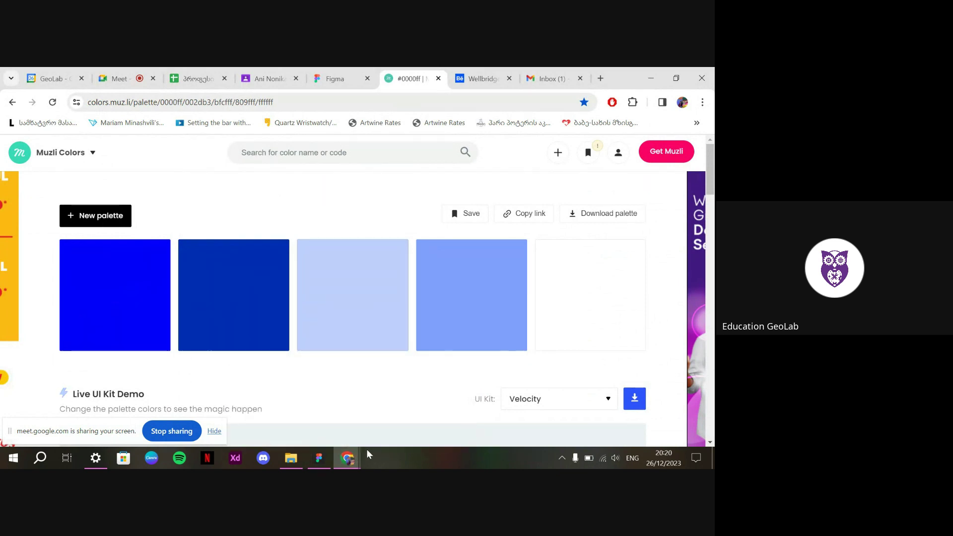
pyautogui.click(320, 459)
pyautogui.click(320, 198)
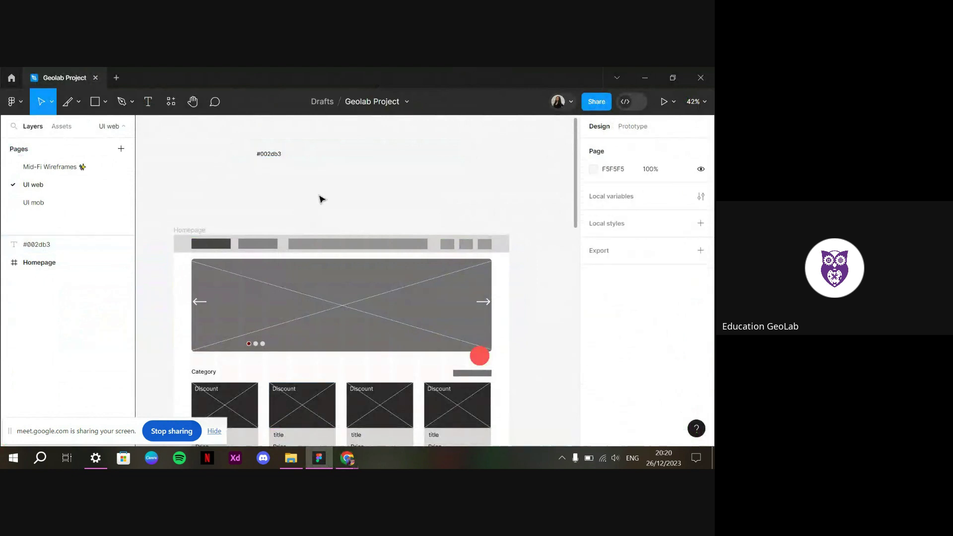
pyautogui.hotkey('ctrl', 'v')
pyautogui.moveTo(358, 282); pyautogui.dragTo(273, 168)
# Copy the mid-blue code #809fff from the Muzli palette and place it as text below the #bfcfff label in Figma
pyautogui.moveTo(350, 454)
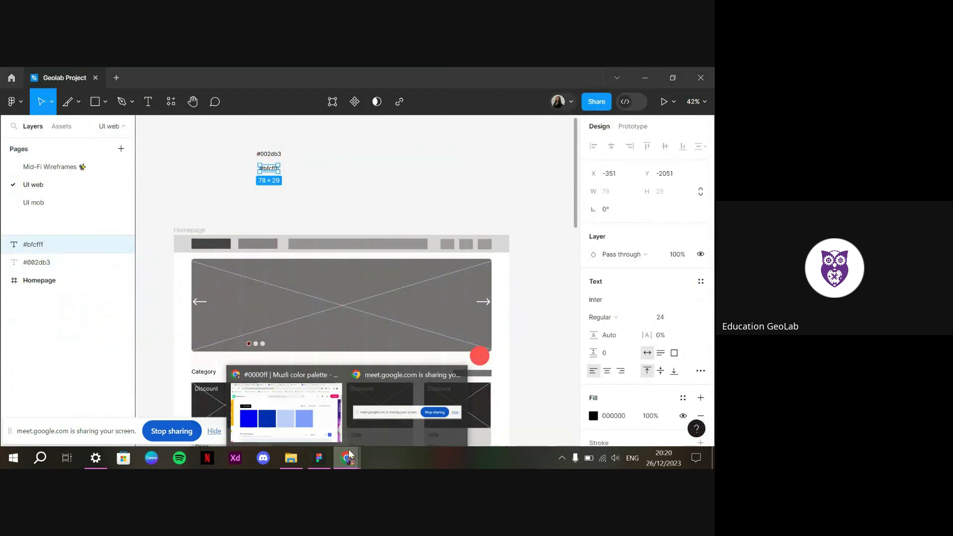
pyautogui.click(333, 426)
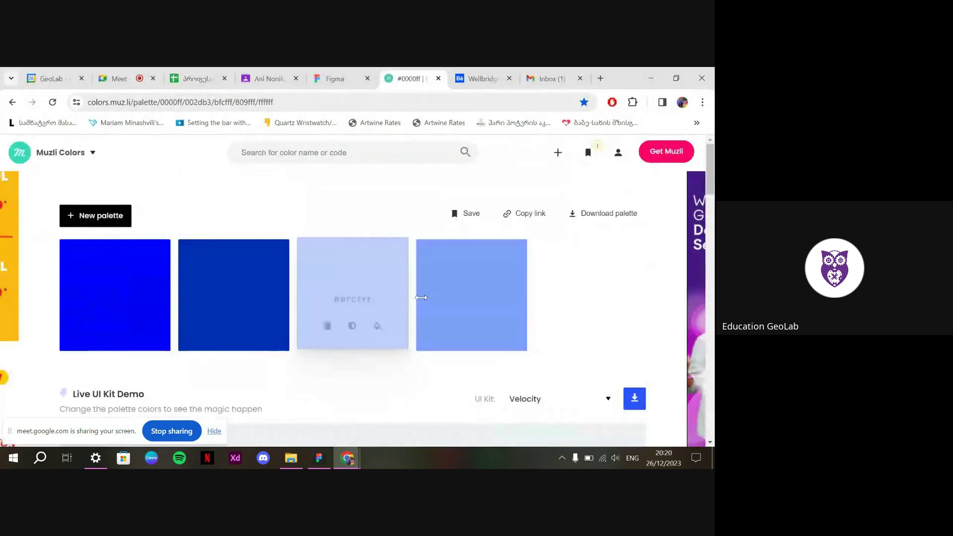
pyautogui.click(320, 458)
pyautogui.click(331, 191)
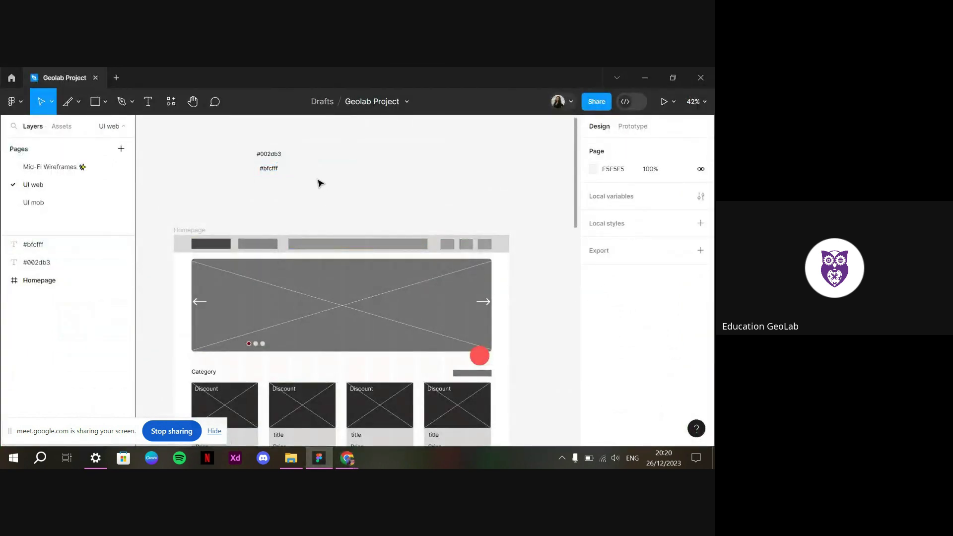
pyautogui.hotkey('ctrl', 'v')
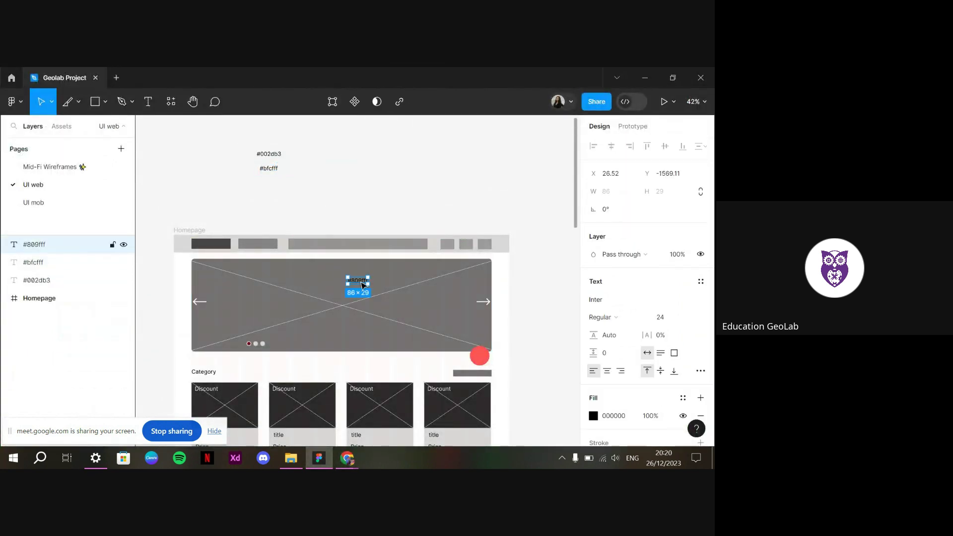
pyautogui.moveTo(358, 286); pyautogui.dragTo(270, 188)
pyautogui.click(340, 197)
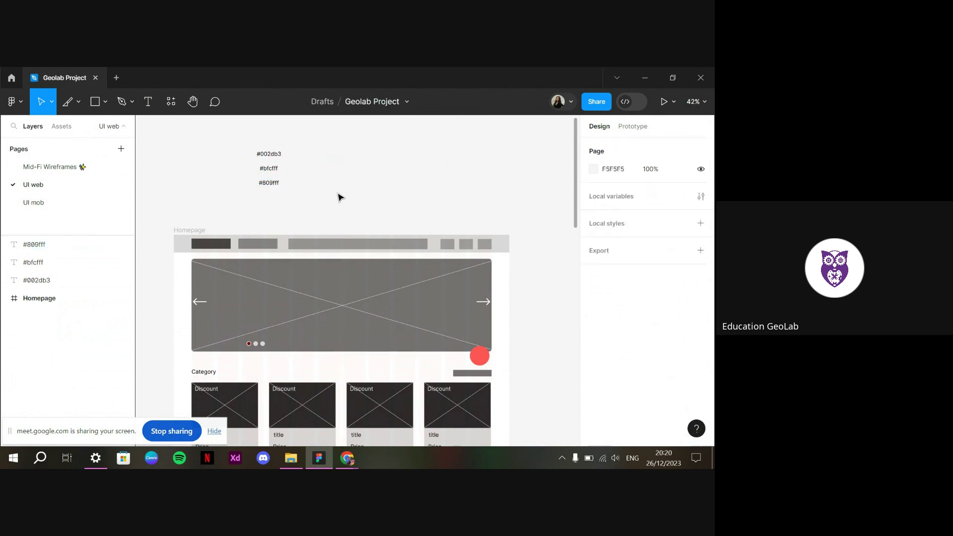
# Add a 100 × 100 circle above the Homepage frame and move it closer to the colour code labels
pyautogui.click(106, 109)
pyautogui.click(117, 170)
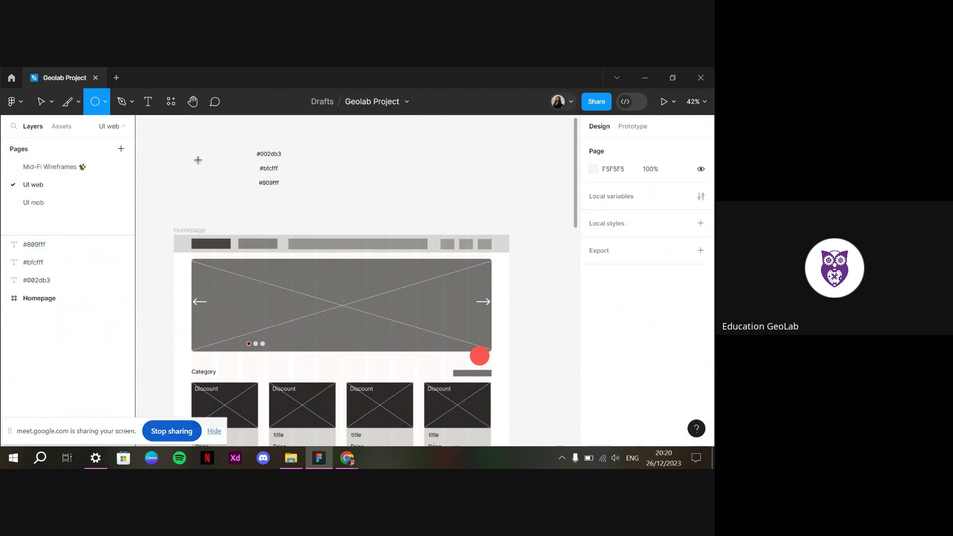
pyautogui.click(340, 159)
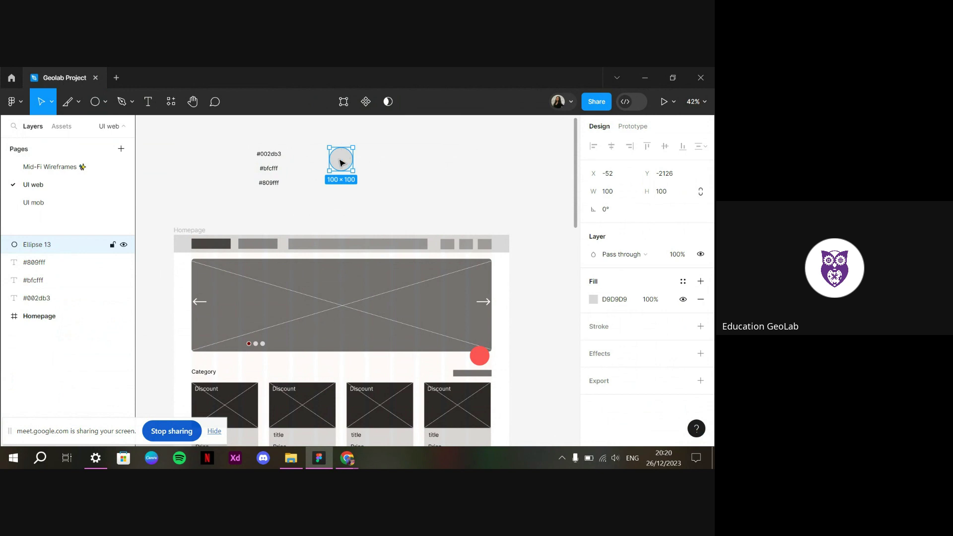
pyautogui.moveTo(342, 159); pyautogui.dragTo(327, 160)
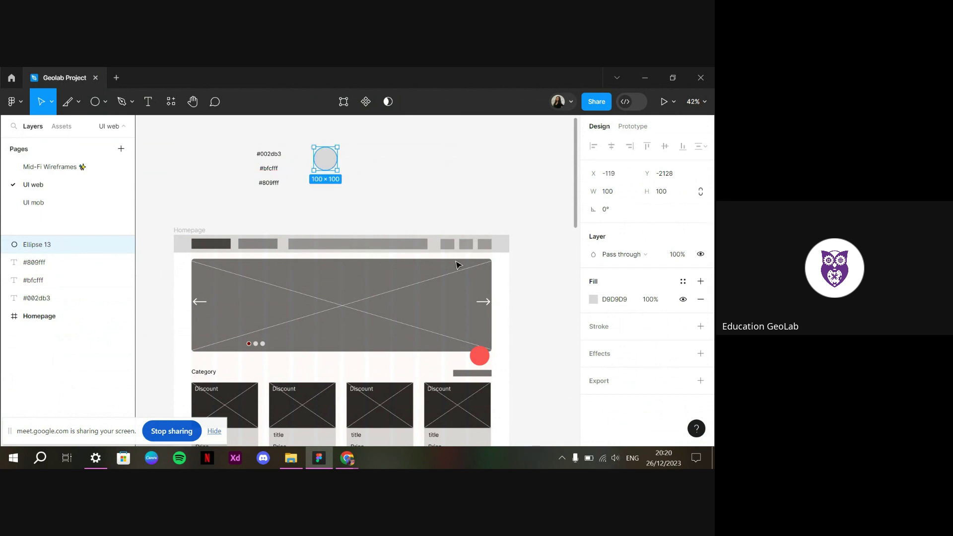
# Fill the circle above the Homepage frame with the label's code #002db3 and move it slightly away from the colour labels
pyautogui.click(261, 155)
pyautogui.doubleClick(261, 155)
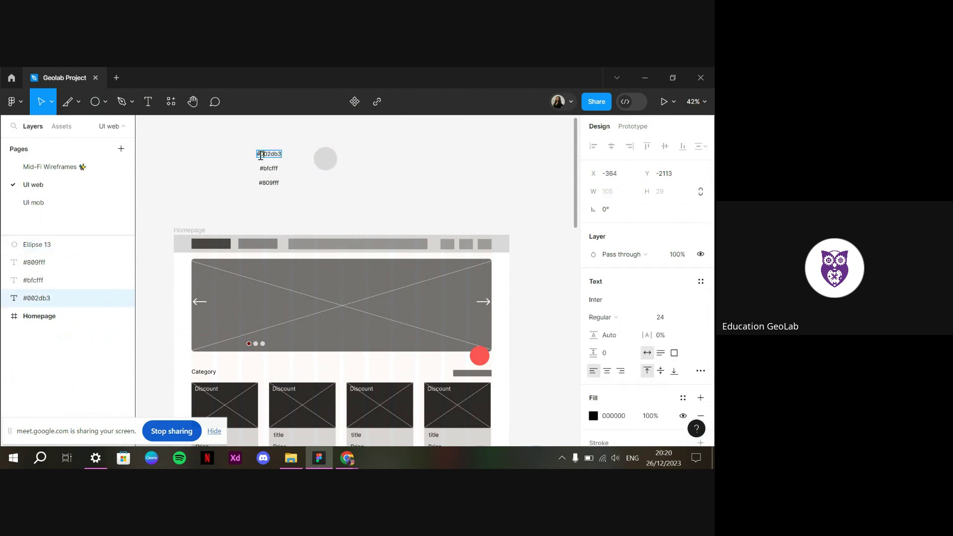
pyautogui.hotkey('ctrl', 'a')
pyautogui.click(312, 153)
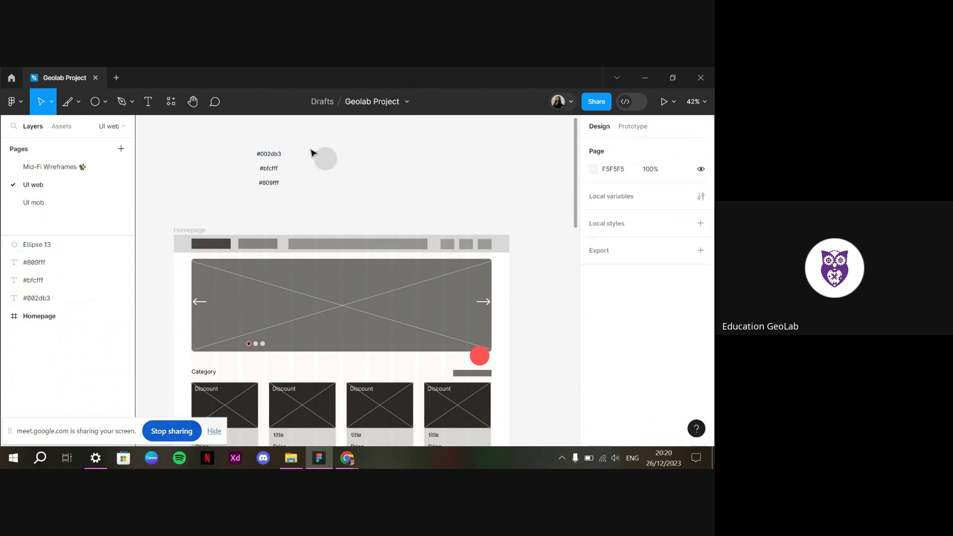
pyautogui.click(318, 155)
pyautogui.click(614, 300)
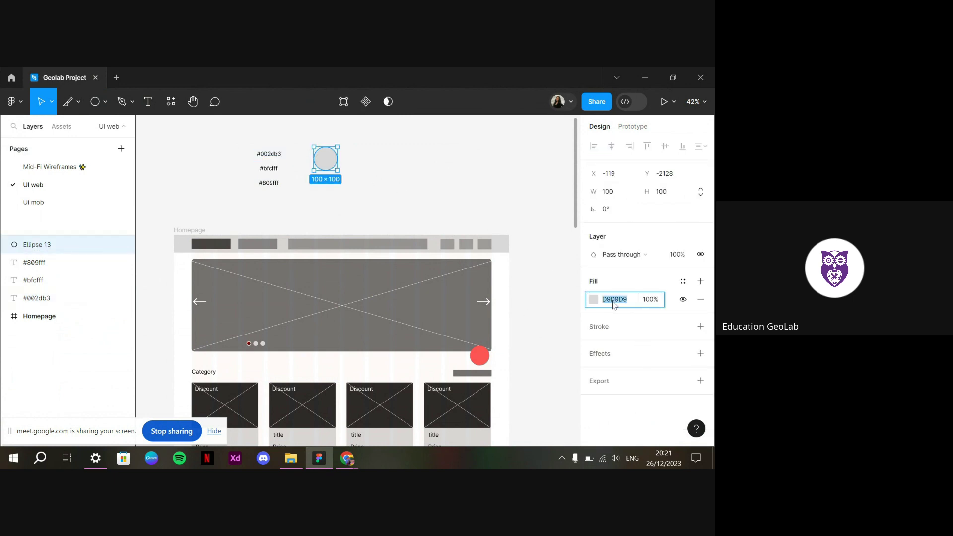
pyautogui.hotkey('ctrl', 'v')
pyautogui.press('Return')
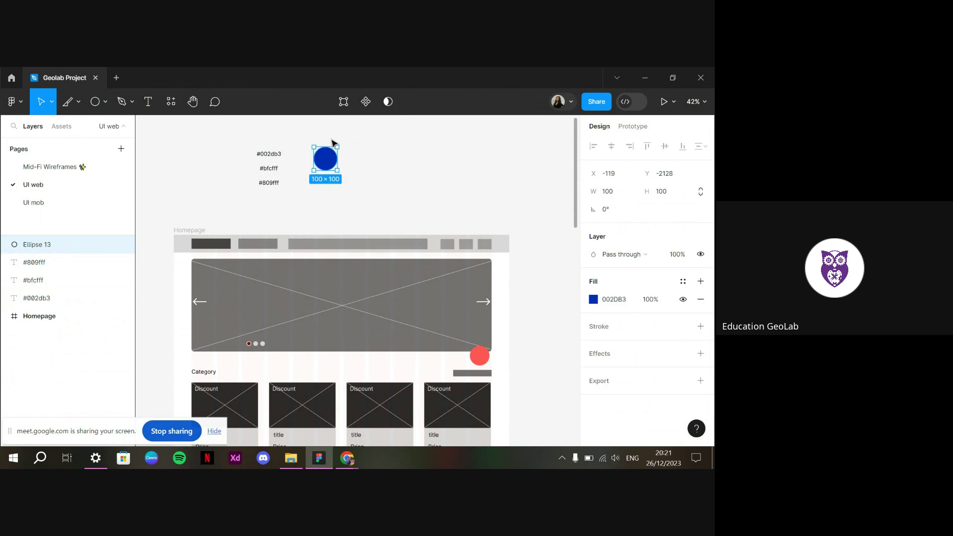
pyautogui.scroll(5, 347, 164)
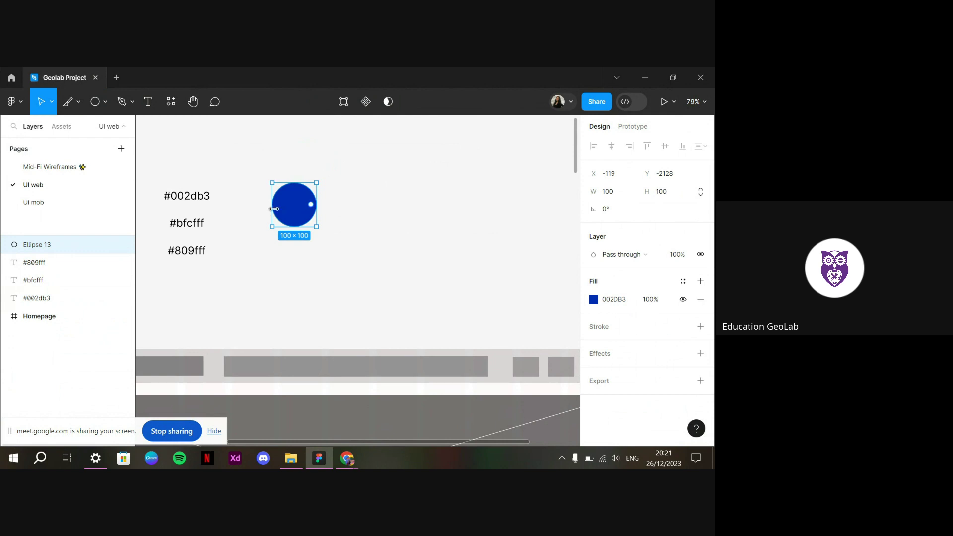
pyautogui.moveTo(278, 207); pyautogui.dragTo(294, 198)
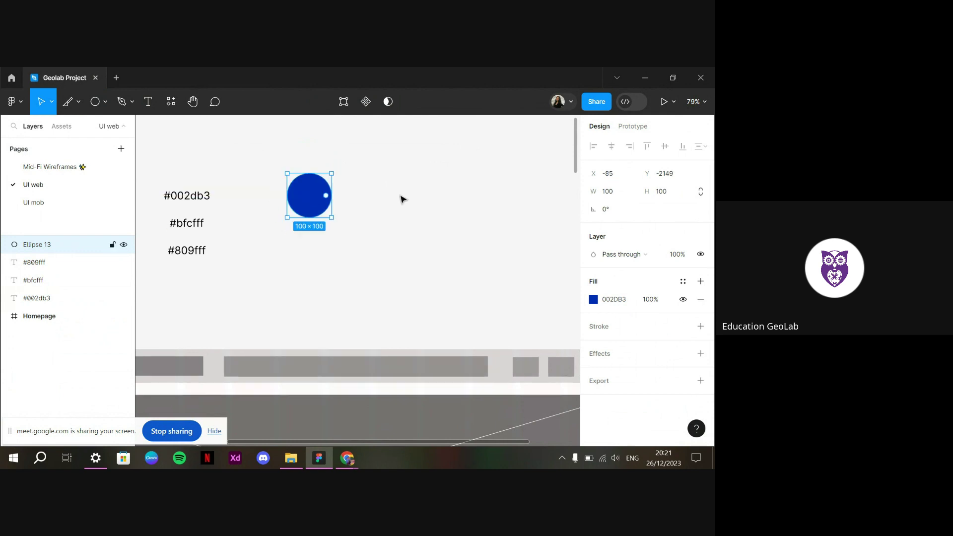
# Create a colour style named Primary Blue from the dark blue circle's 002DB3 fill
pyautogui.click(701, 281)
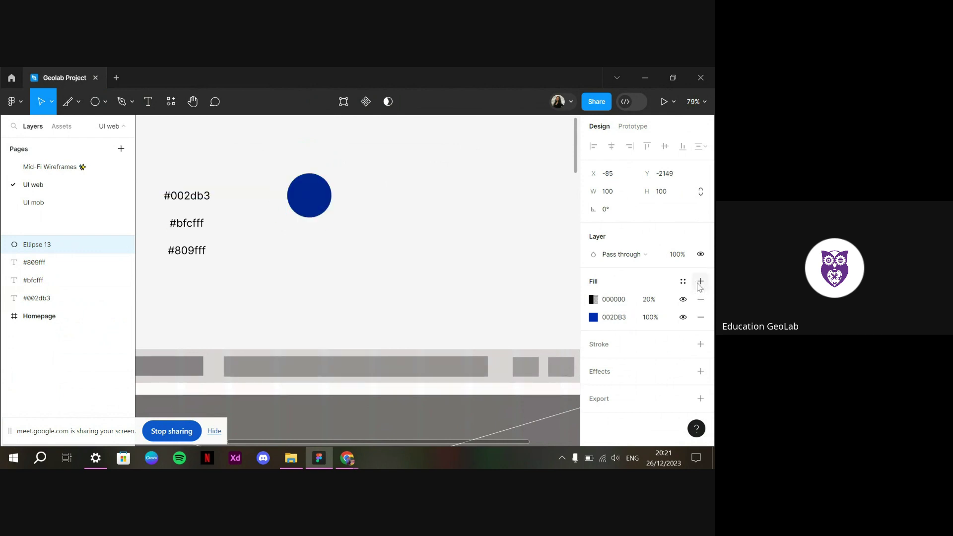
pyautogui.click(701, 299)
pyautogui.click(685, 282)
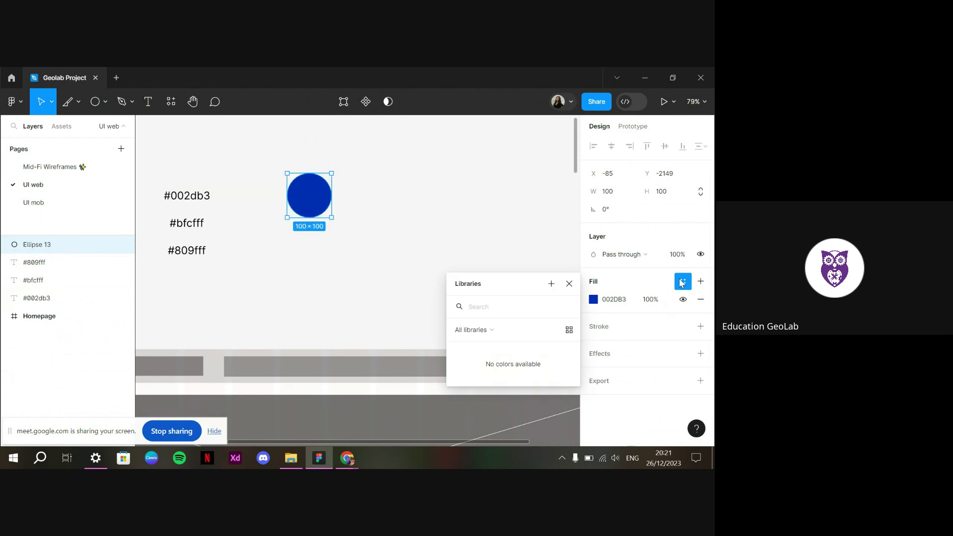
pyautogui.click(552, 284)
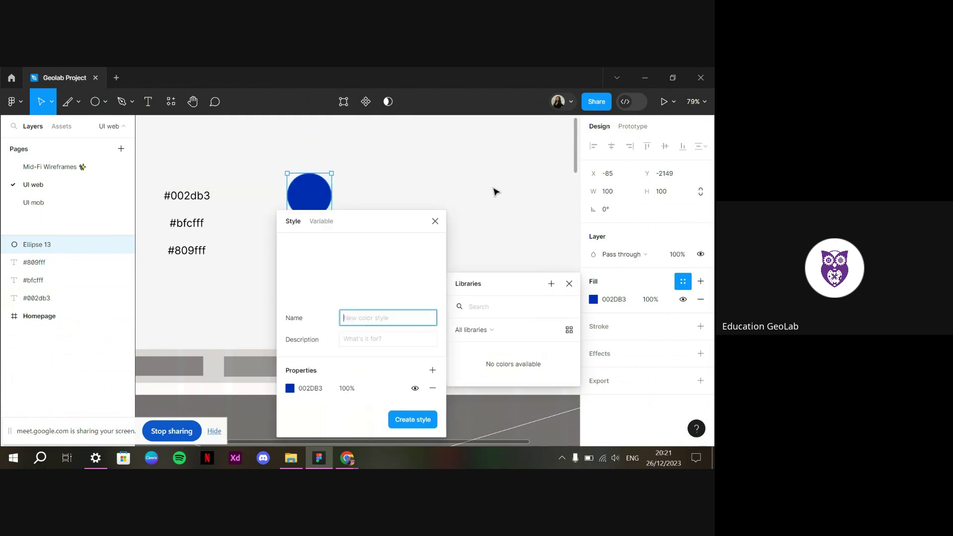
pyautogui.moveTo(376, 231); pyautogui.dragTo(599, 170)
pyautogui.click(544, 162)
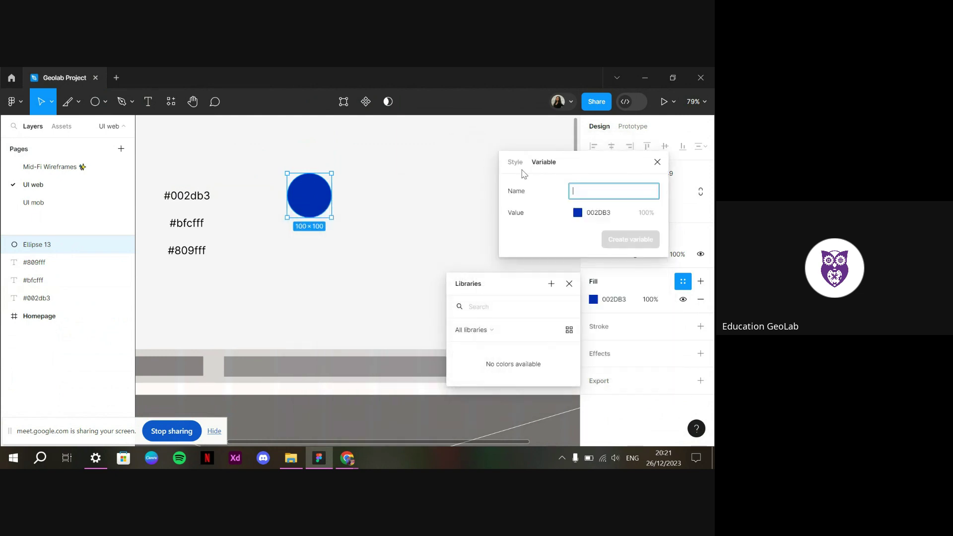
pyautogui.click(516, 163)
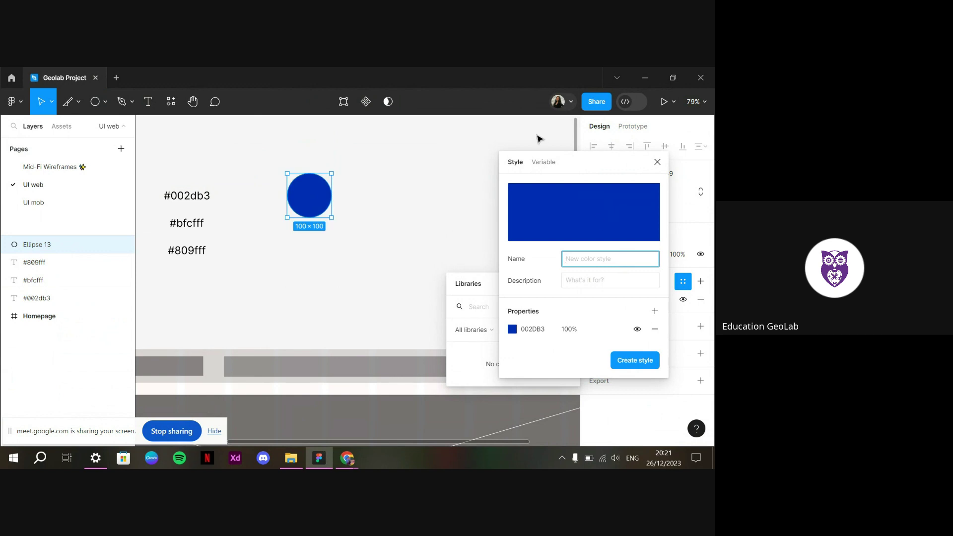
pyautogui.click(597, 279)
pyautogui.click(595, 259)
pyautogui.write('Primary Blue')
pyautogui.click(578, 287)
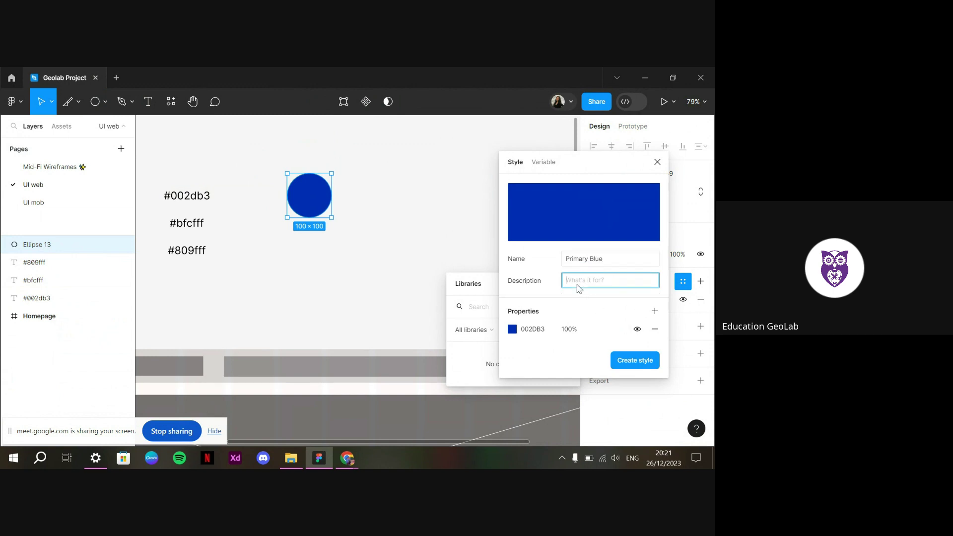
pyautogui.click(635, 362)
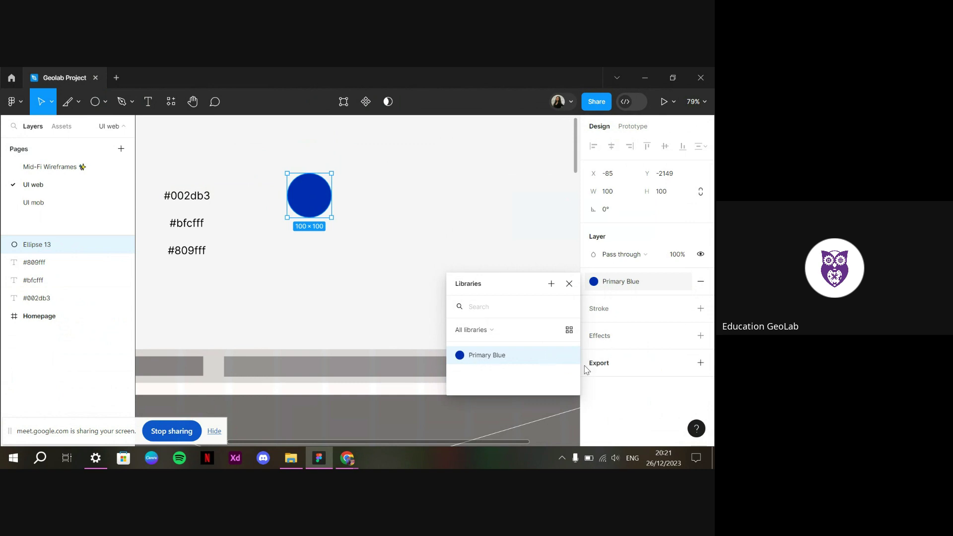
# Try the Primary Blue style on the wide grey bar in the Homepage header and undo it
pyautogui.click(412, 288)
pyautogui.click(399, 369)
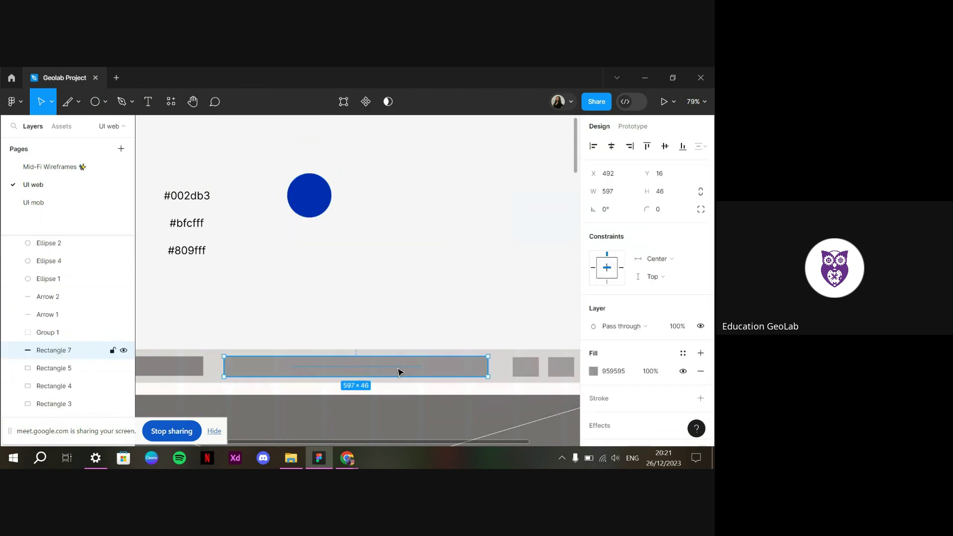
pyautogui.click(682, 354)
pyautogui.click(510, 396)
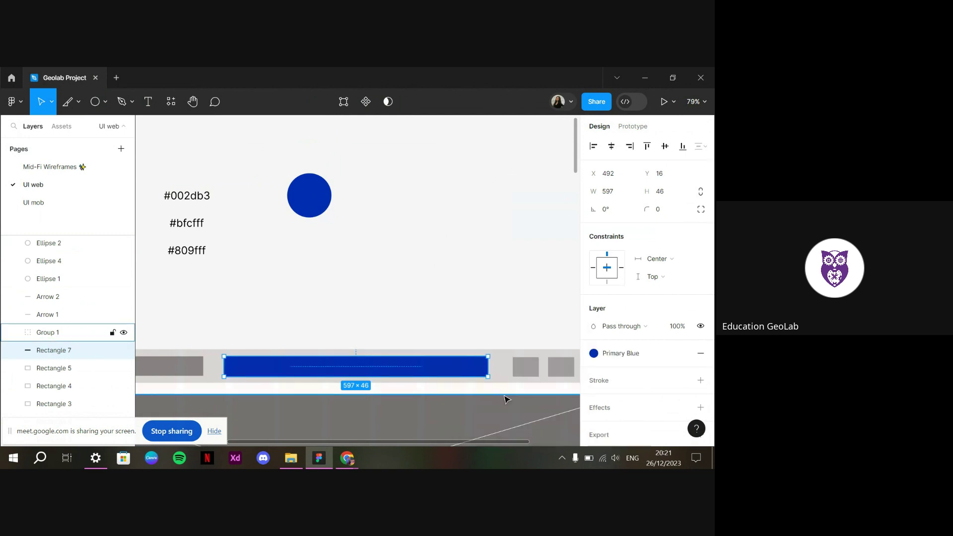
pyautogui.hotkey('ctrl', 'z')
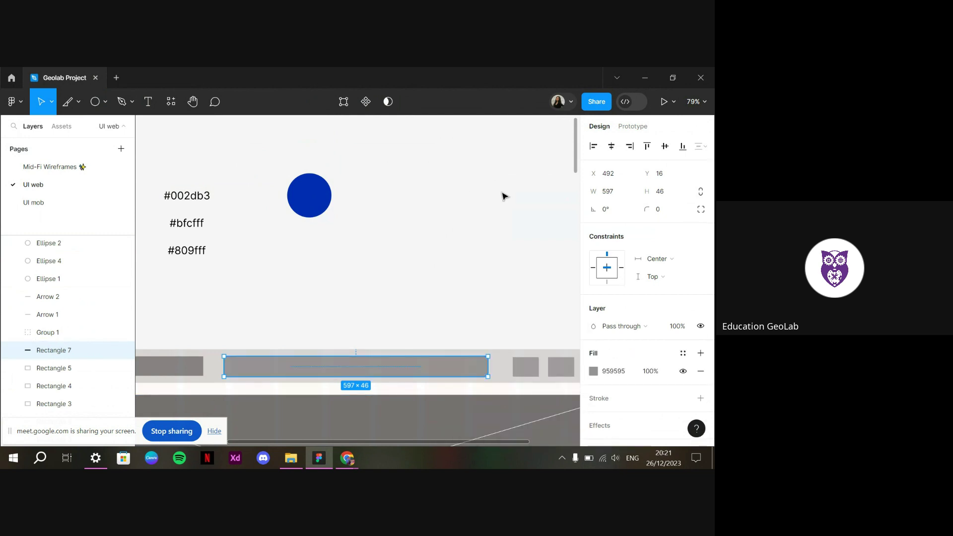
pyautogui.click(499, 190)
# Duplicate the dark blue circle twice to form a horizontal row of three circles
pyautogui.click(323, 210)
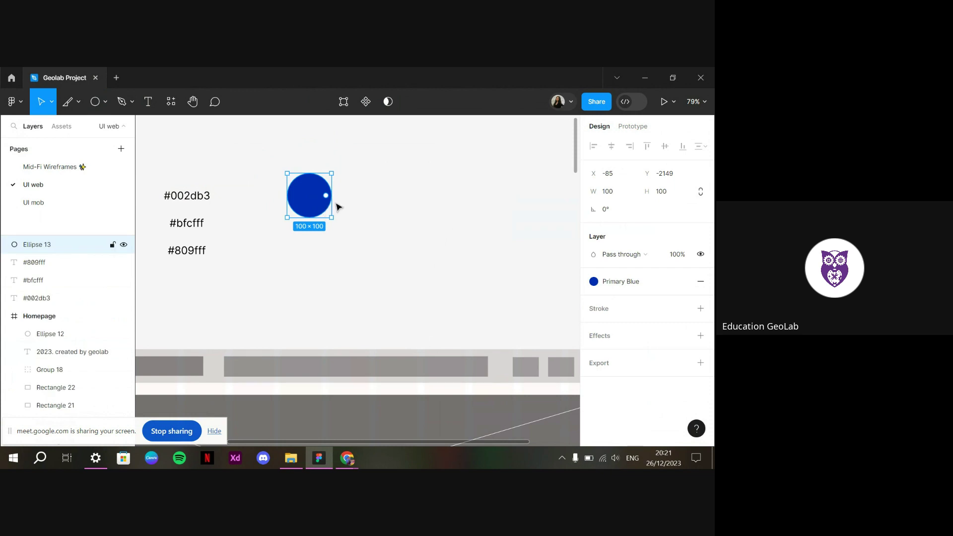
pyautogui.moveTo(297, 191); pyautogui.dragTo(435, 194)
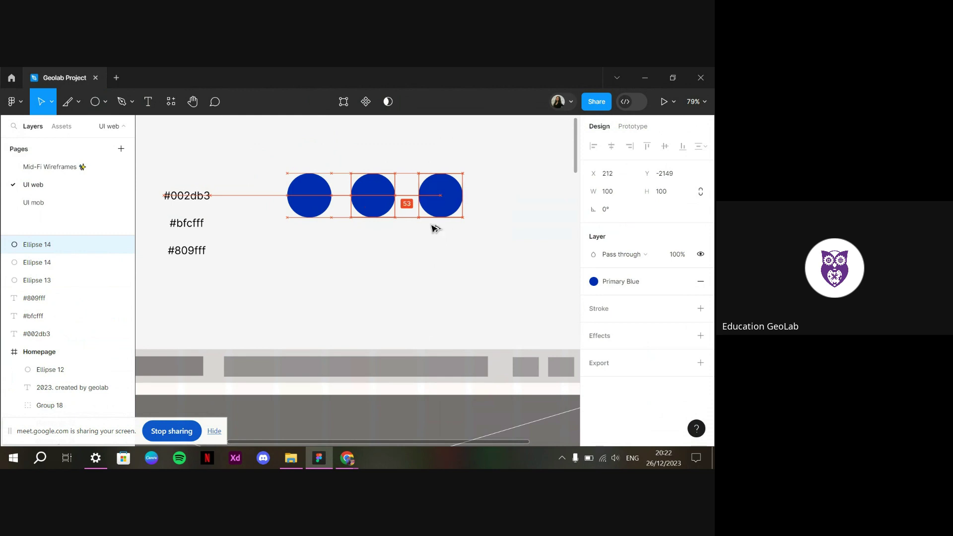
pyautogui.click(397, 223)
pyautogui.click(373, 209)
# Copy the code bfcfff from its text label and set the fill of those selected characters to BFCFFF
pyautogui.doubleClick(205, 222)
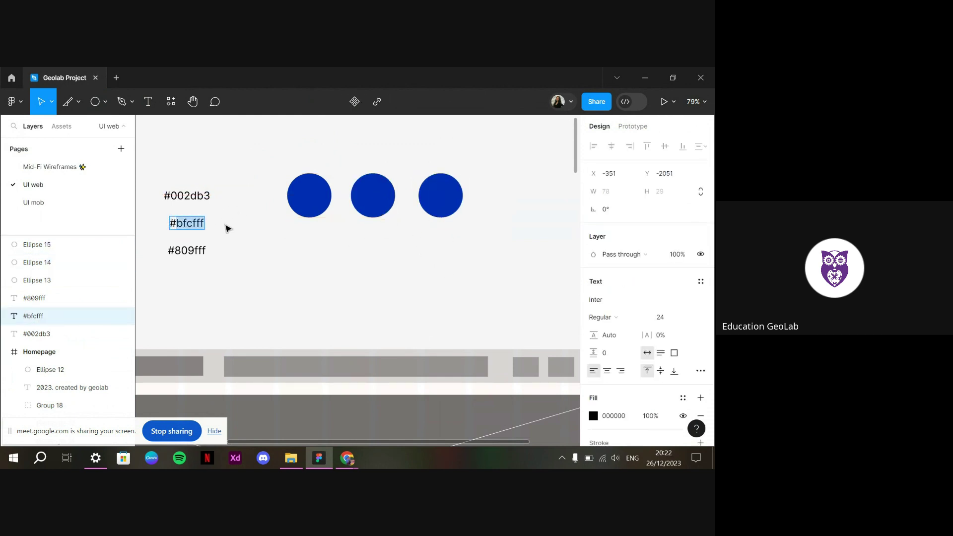
pyautogui.click(613, 417)
pyautogui.write('bfcfff')
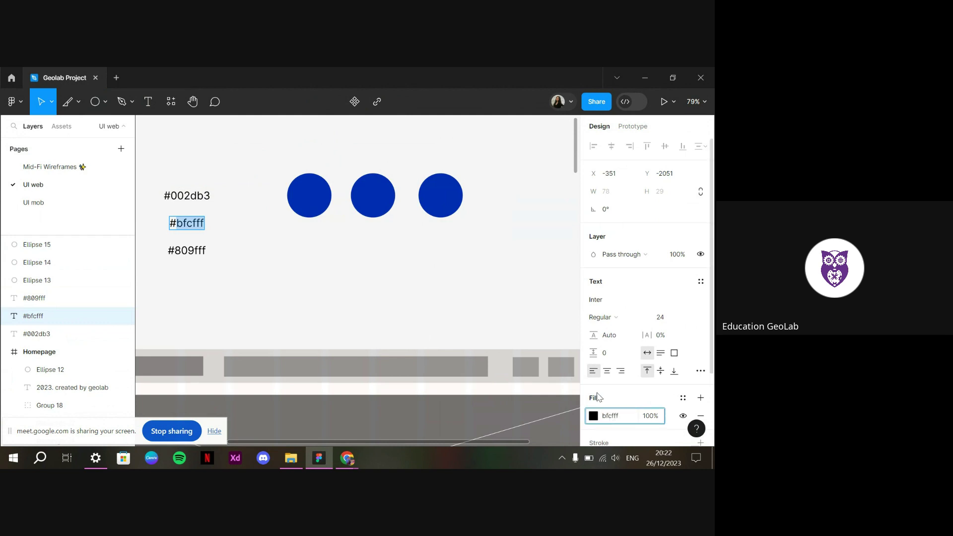
pyautogui.press('Return')
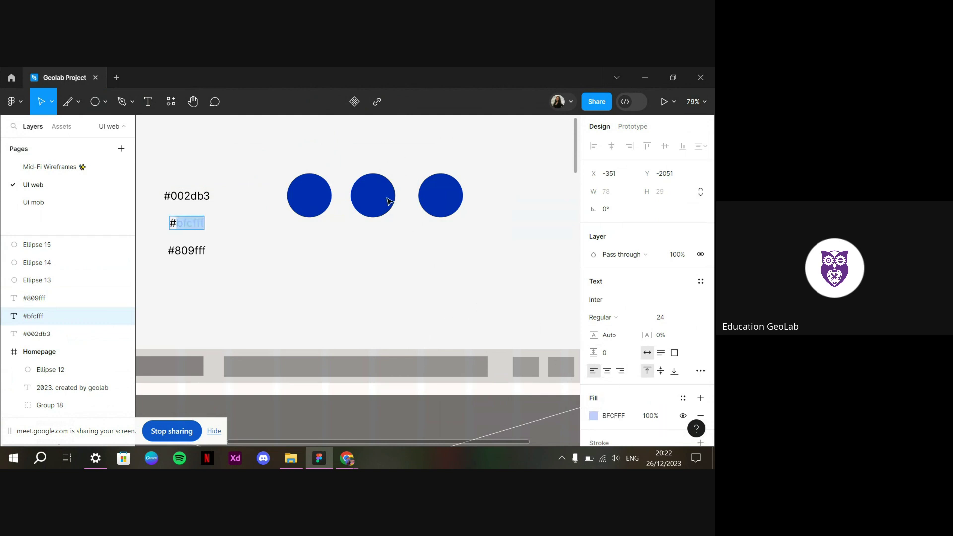
pyautogui.press('Escape')
# Detach the Primary Blue style from the middle circle and set its fill to BFCFFF
pyautogui.click(357, 201)
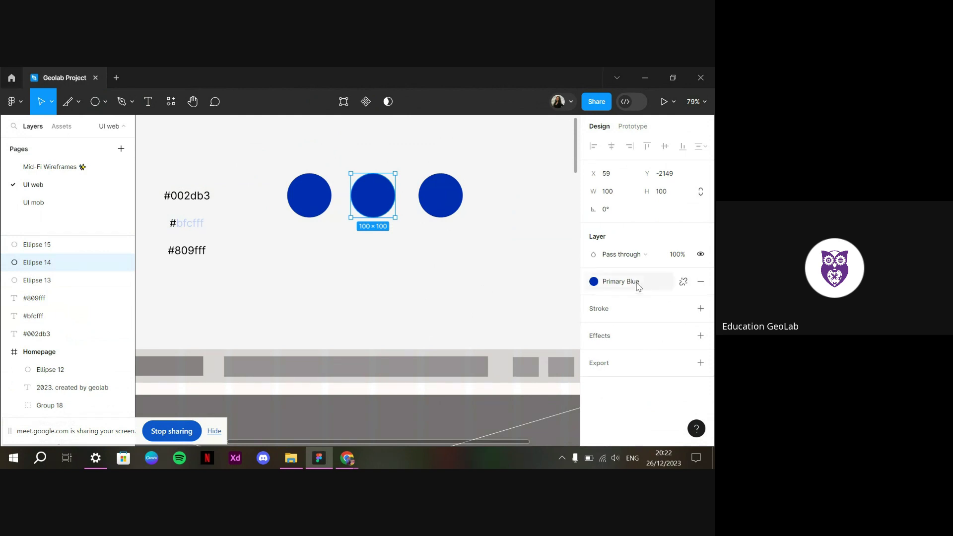
pyautogui.click(684, 282)
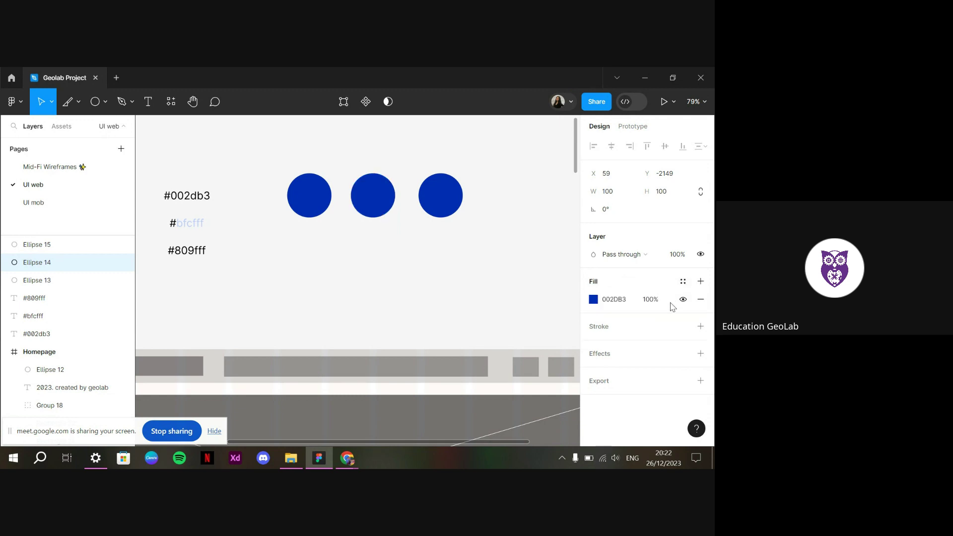
pyautogui.click(627, 302)
pyautogui.write('bfcfff')
pyautogui.press('Return')
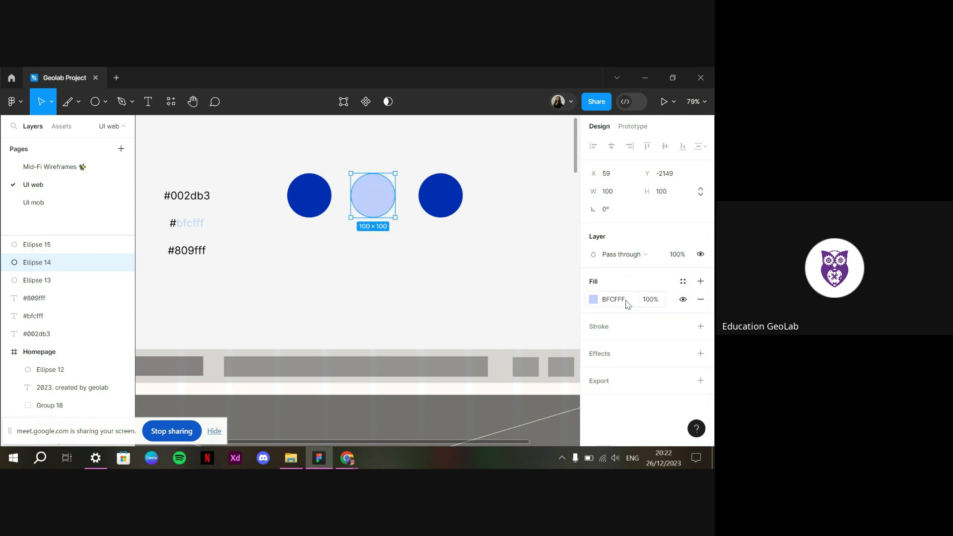
# Create a colour style named Secondary Blue from the middle circle's BFCFFF fill
pyautogui.click(689, 282)
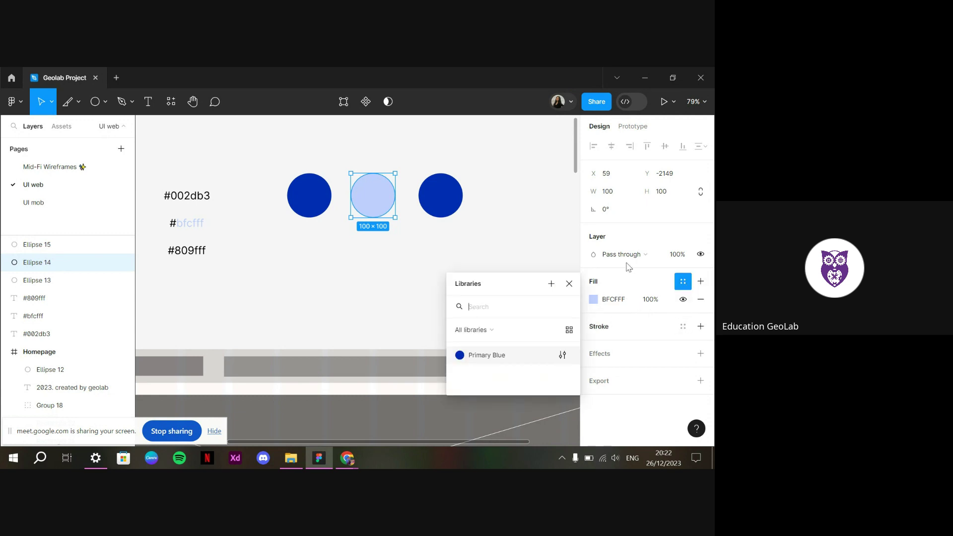
pyautogui.click(551, 284)
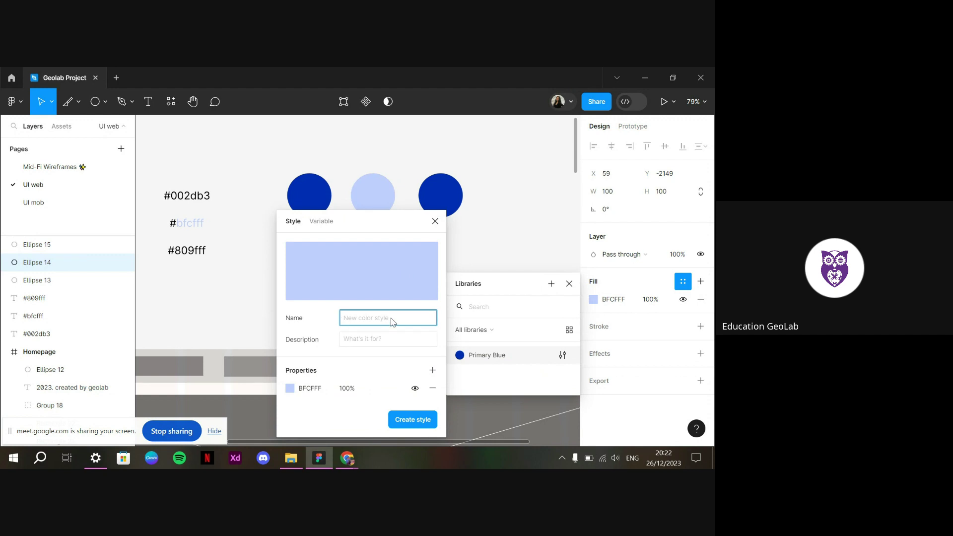
pyautogui.write('Sec')
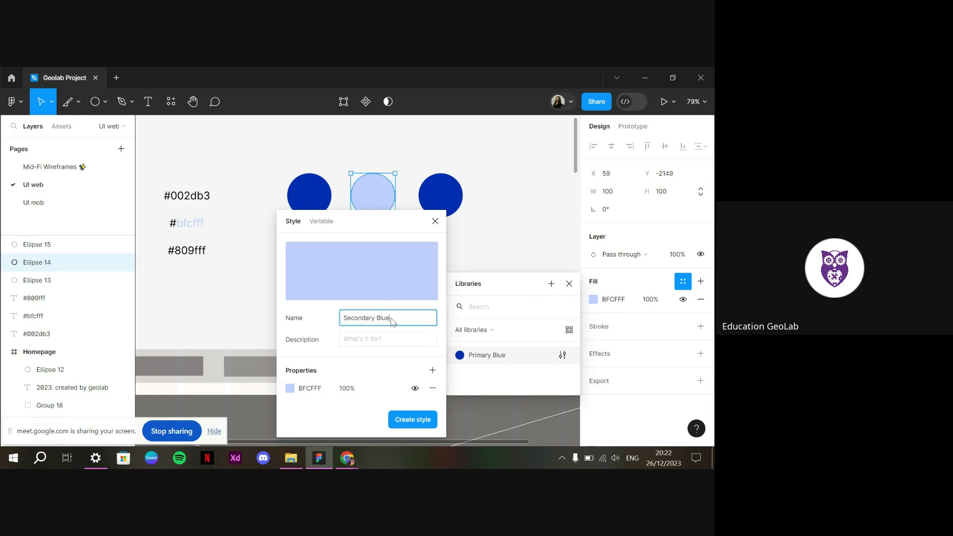
pyautogui.write('ondary Blue')
pyautogui.press('Return')
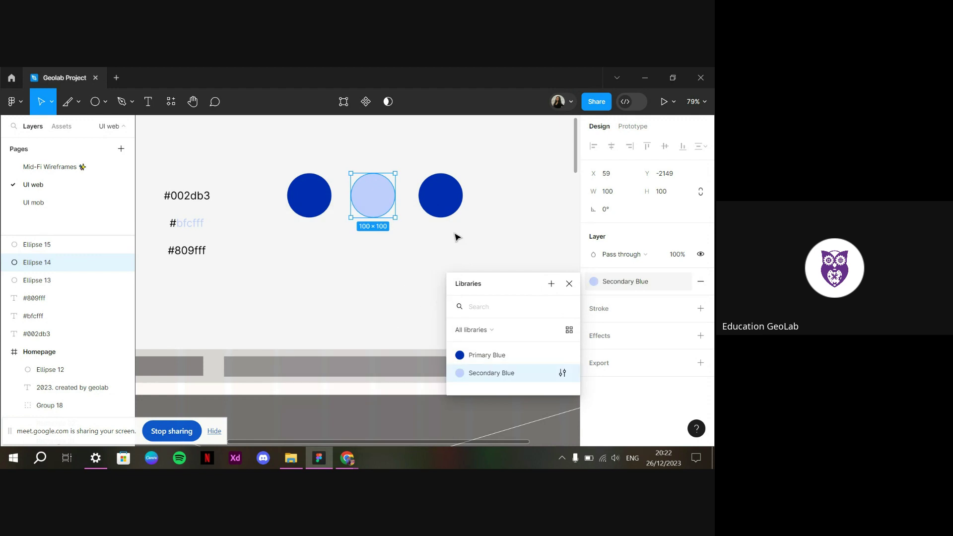
pyautogui.click(458, 237)
# Copy 809fff from its label, detach the Primary Blue style from the third circle and set its fill to 809FFF
pyautogui.click(202, 247)
pyautogui.doubleClick(209, 249)
pyautogui.hotkey('ctrl', 'c')
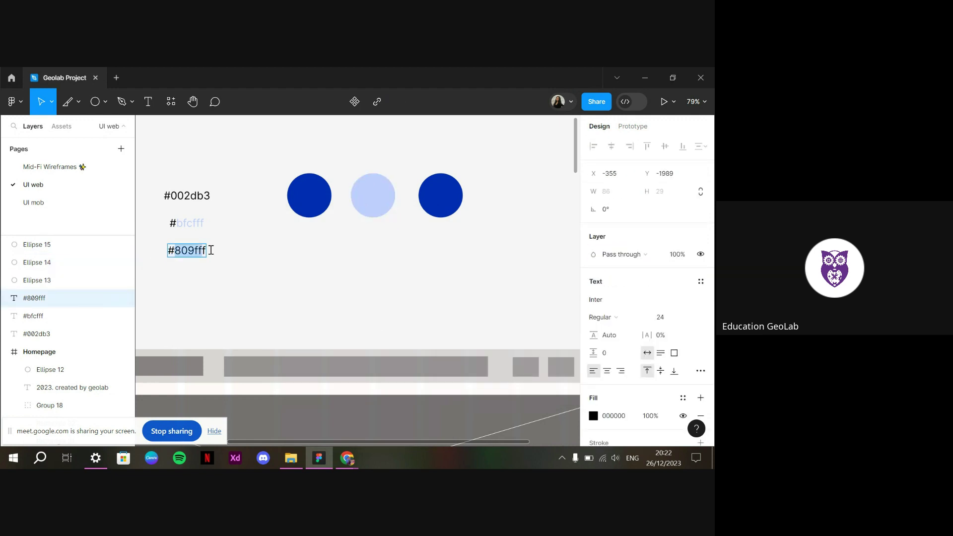
pyautogui.press('Escape')
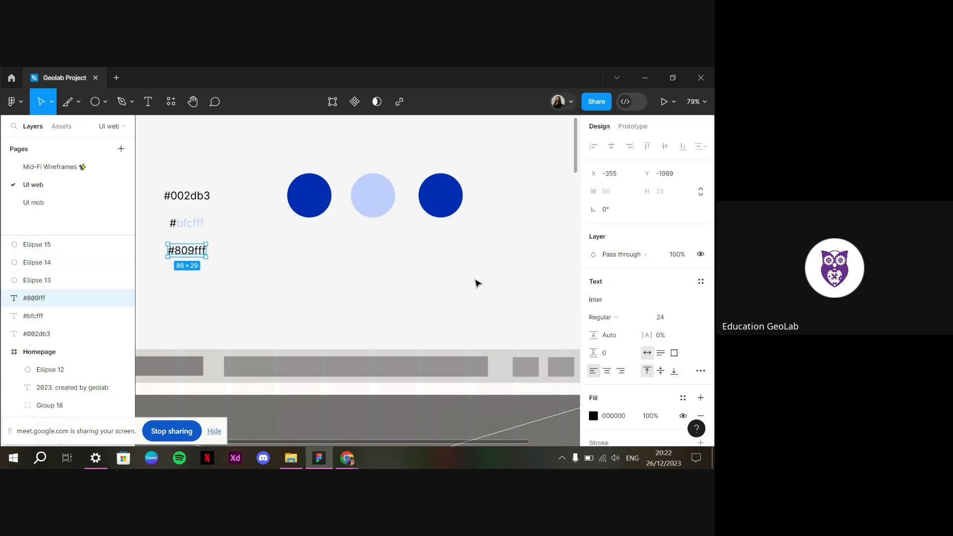
pyautogui.click(452, 194)
pyautogui.click(676, 282)
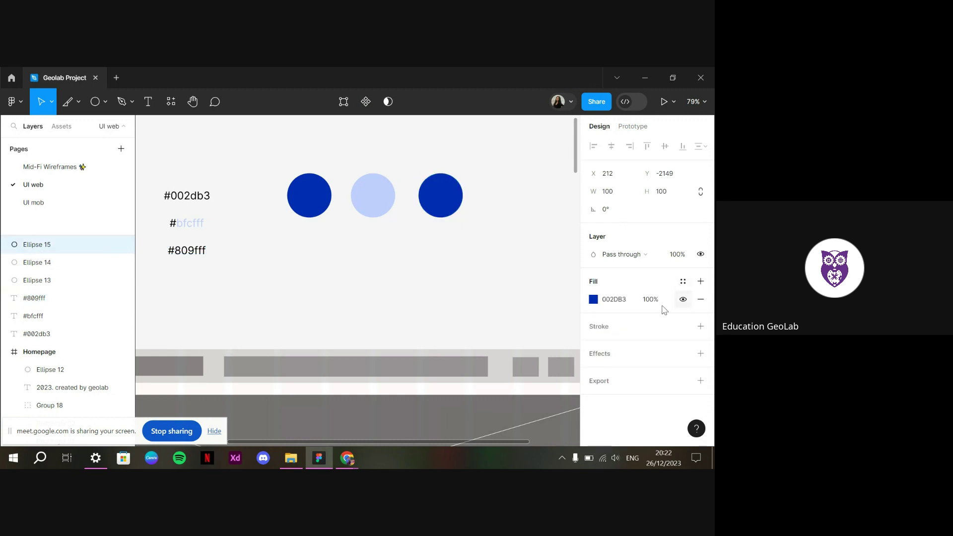
pyautogui.click(620, 302)
pyautogui.hotkey('ctrl', 'v')
pyautogui.press('Return')
pyautogui.click(492, 246)
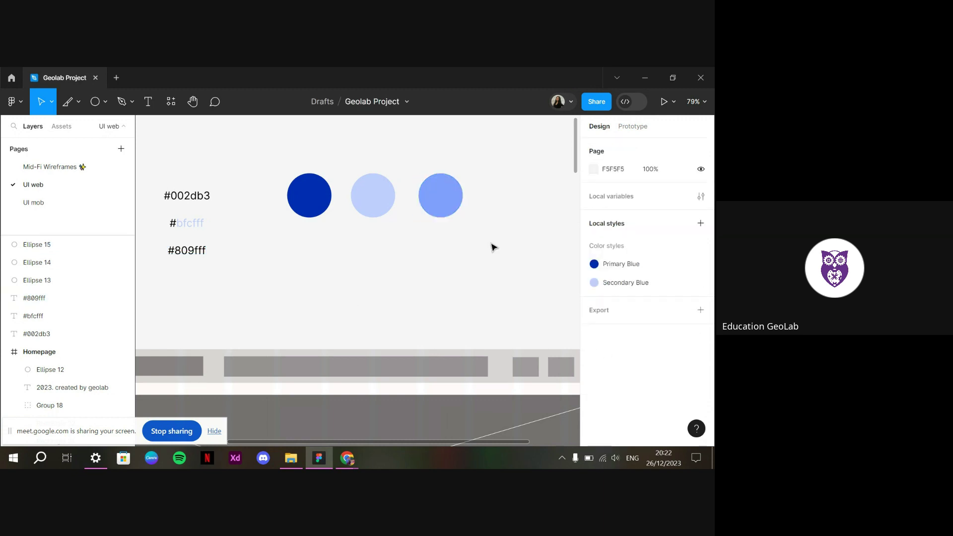
# Swap the positions of the pale and mid-blue circles, and detach the Secondary Blue style from the pale circle
pyautogui.click(456, 199)
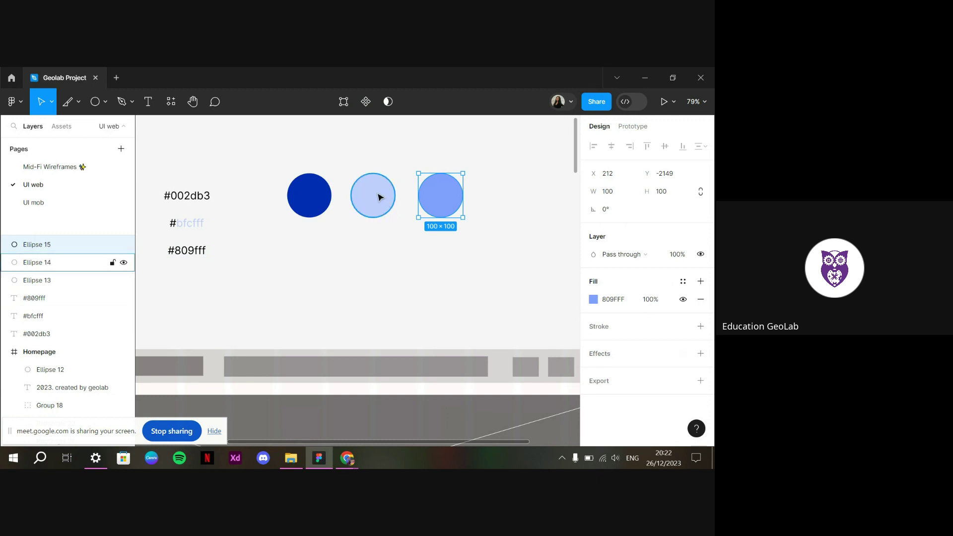
pyautogui.moveTo(379, 198)
pyautogui.mouseDown()
pyautogui.moveTo(457, 221)
pyautogui.moveTo(383, 198)
pyautogui.mouseUp()
pyautogui.moveTo(502, 257); pyautogui.dragTo(467, 198)
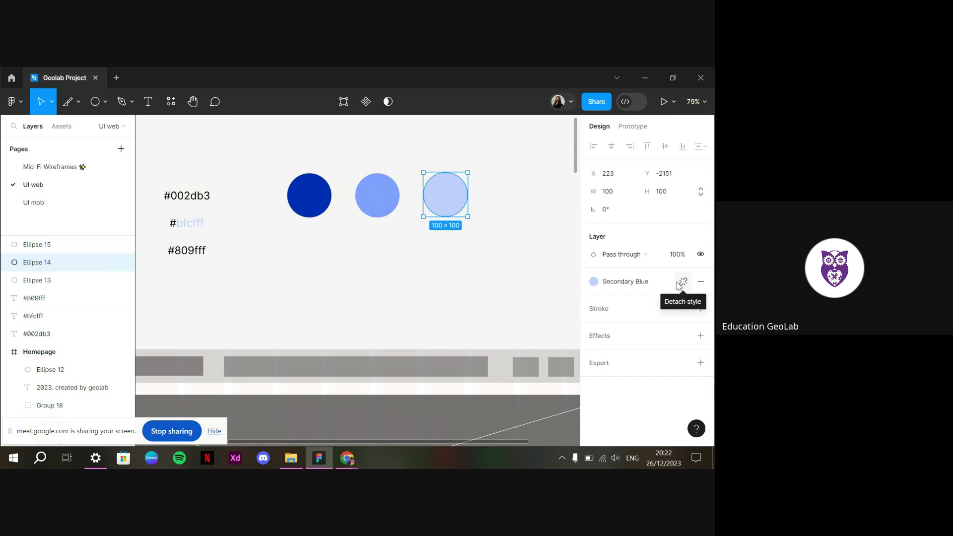
pyautogui.click(682, 282)
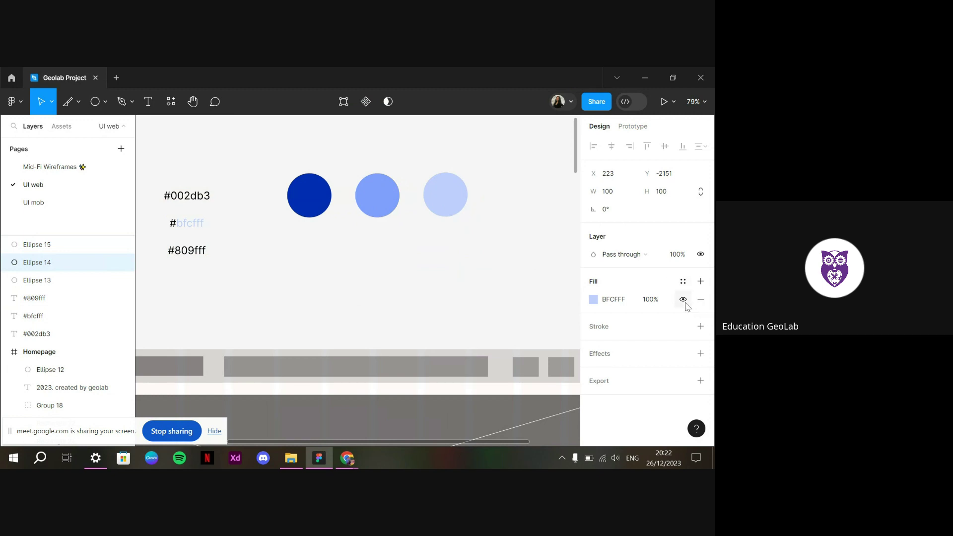
# Rename the Secondary Blue colour style as Unactive Blue
pyautogui.click(683, 282)
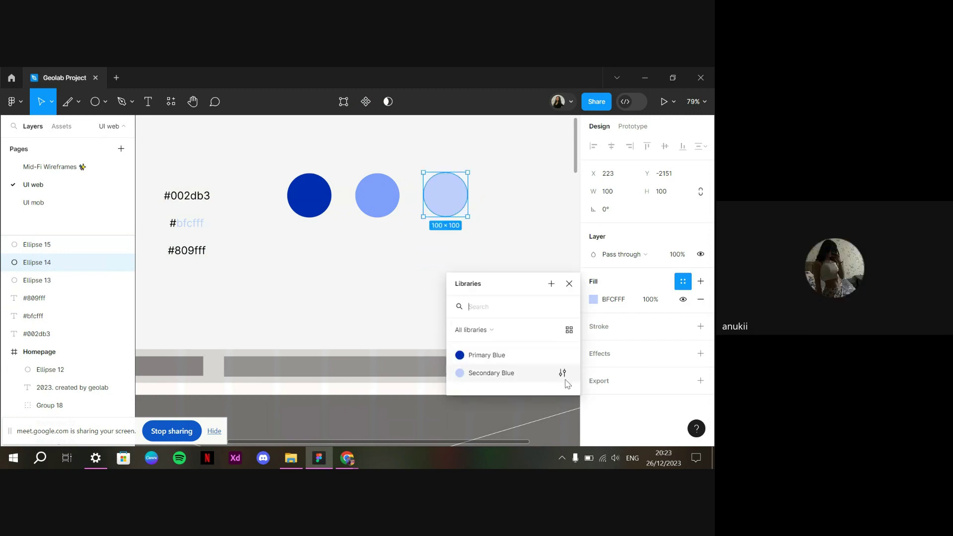
pyautogui.click(562, 374)
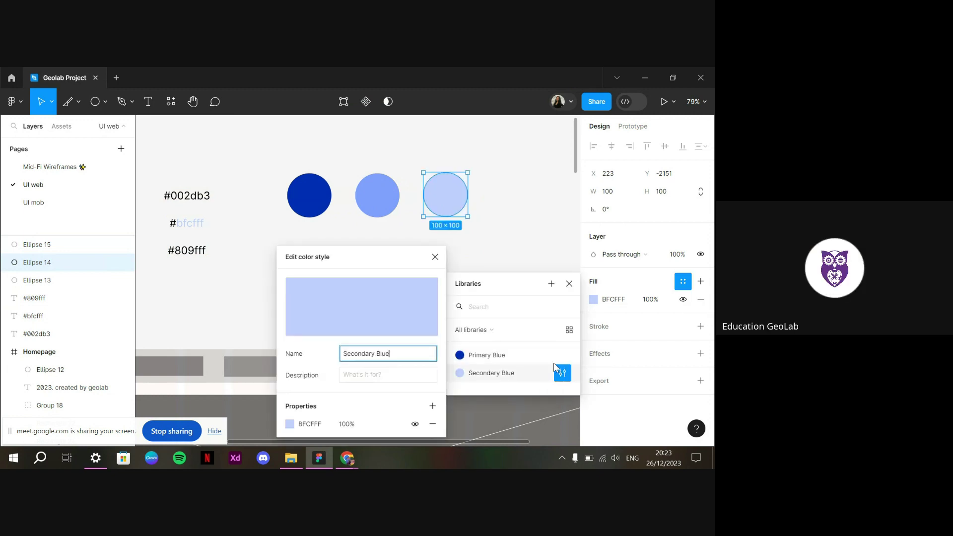
pyautogui.doubleClick(366, 355)
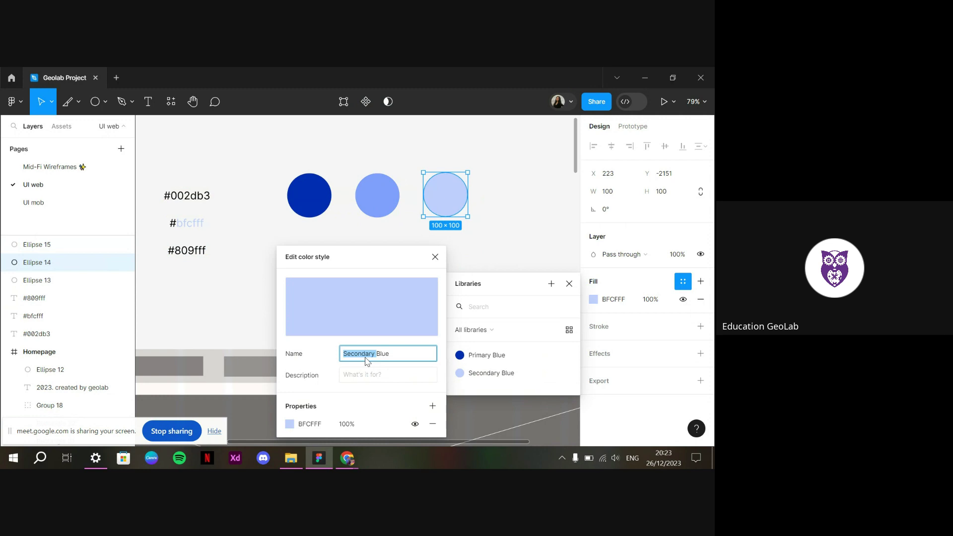
pyautogui.write('Unactive')
pyautogui.press('Return')
pyautogui.click(353, 315)
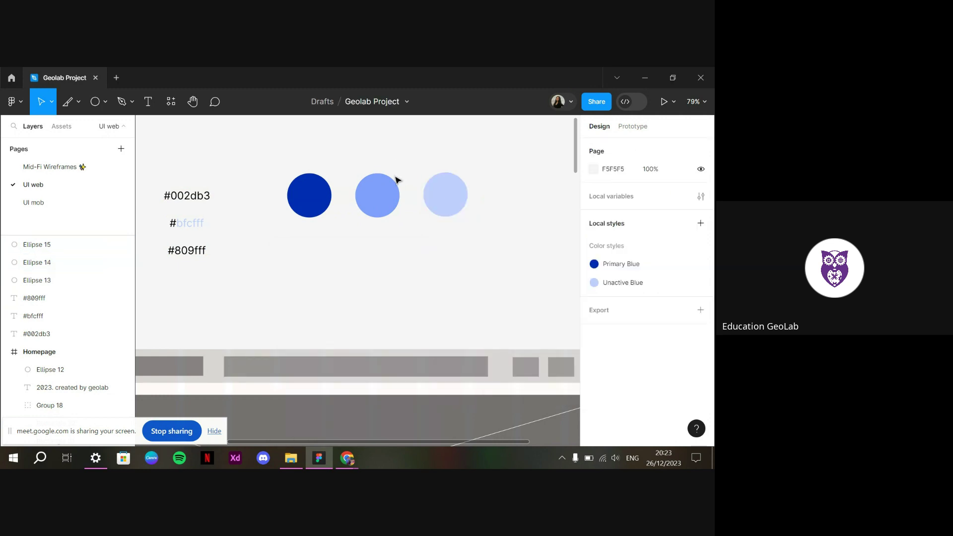
# Create a colour style named Secondary Blue from the middle circle's 809FFF fill
pyautogui.click(391, 205)
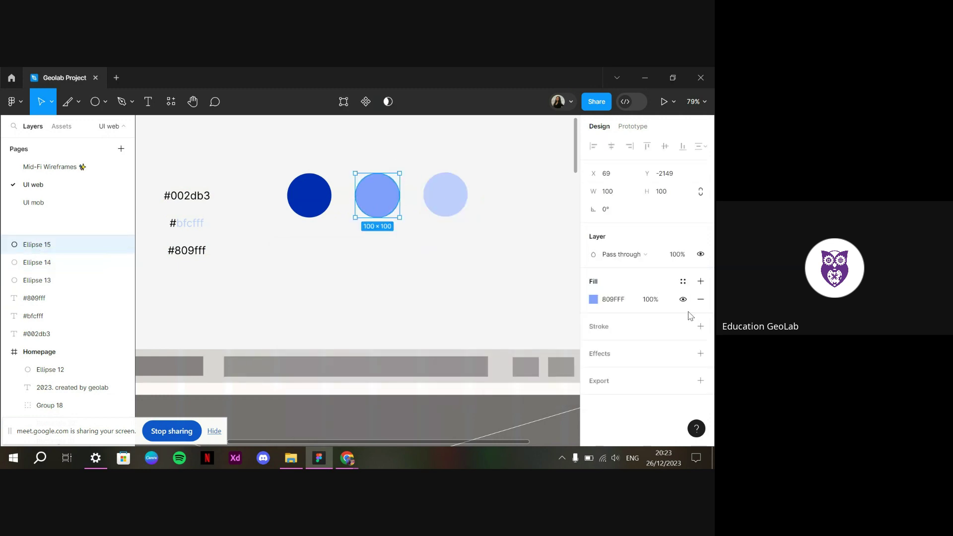
pyautogui.click(684, 282)
pyautogui.click(551, 283)
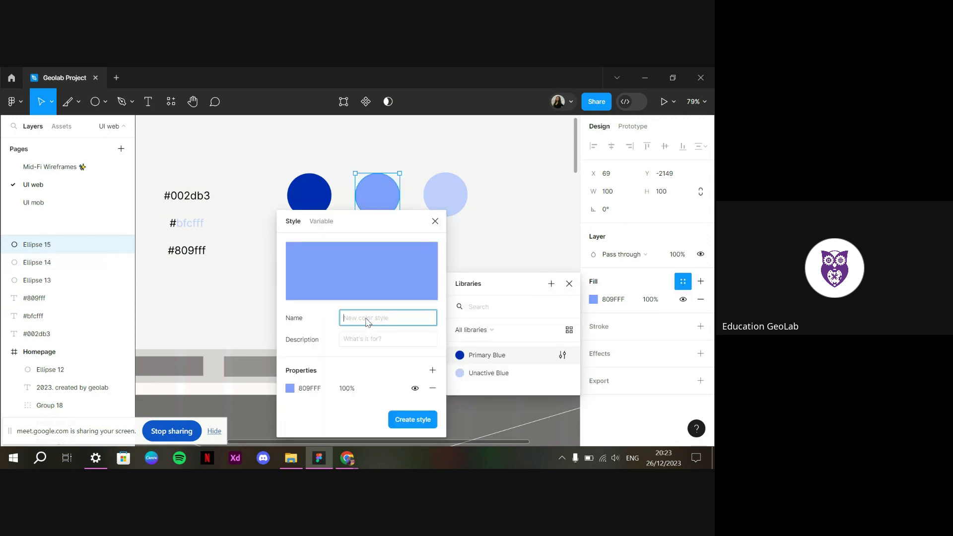
pyautogui.write('S')
pyautogui.press('BackSpace')
pyautogui.press('BackSpace')
pyautogui.press('BackSpace')
pyautogui.press('BackSpace')
pyautogui.press('Return')
pyautogui.click(326, 230)
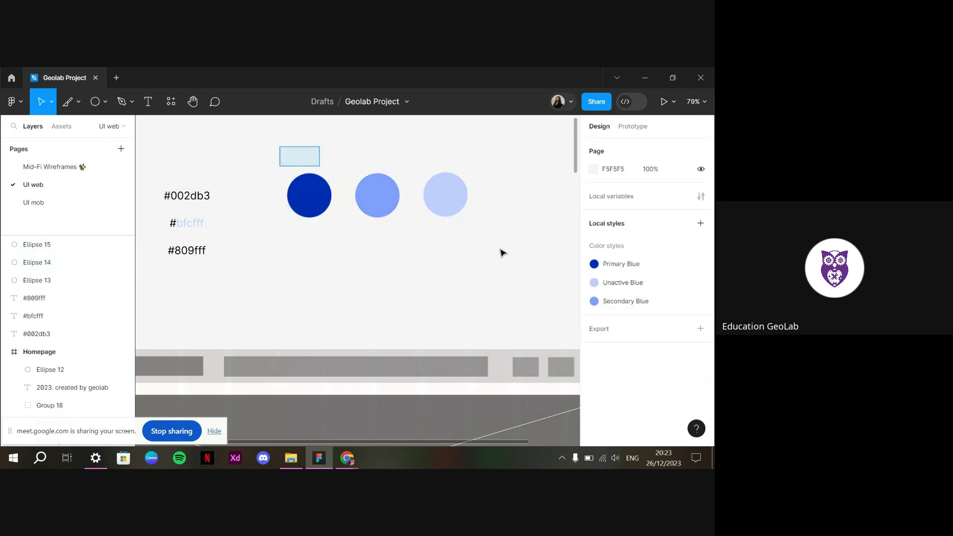
# Move the three swatch circles slightly up and delete the three hex code labels beside them
pyautogui.moveTo(502, 253); pyautogui.dragTo(521, 266)
pyautogui.moveTo(436, 196); pyautogui.dragTo(435, 173)
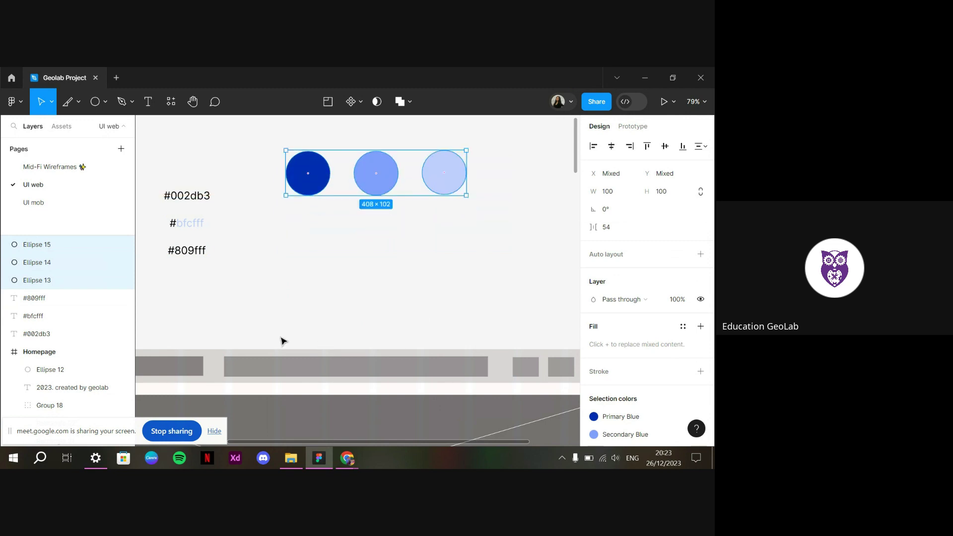
pyautogui.moveTo(219, 281); pyautogui.dragTo(207, 188)
pyautogui.press('Delete')
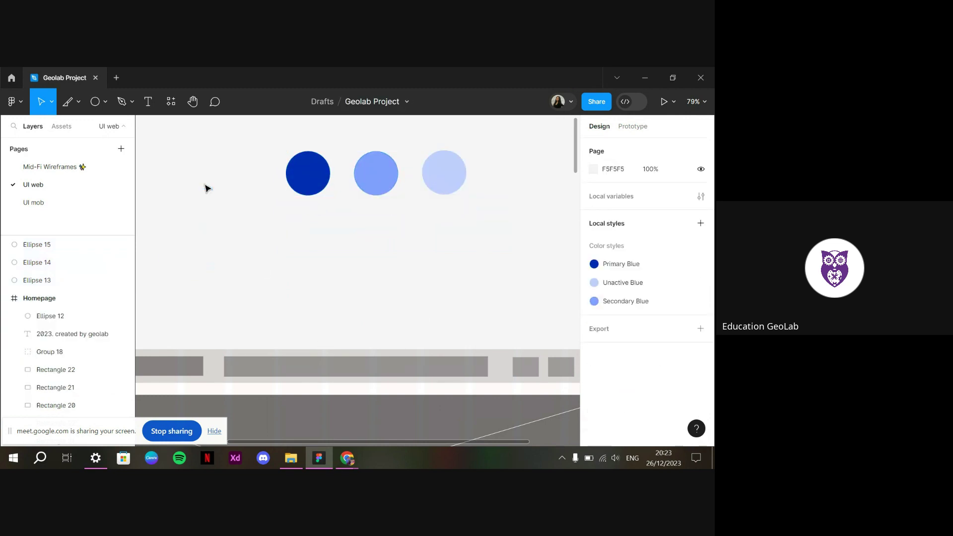
# Duplicate the row of three swatch circles and place the copy directly below the original row
pyautogui.scroll(2, 383, 214)
pyautogui.hscroll(3, 383, 213)
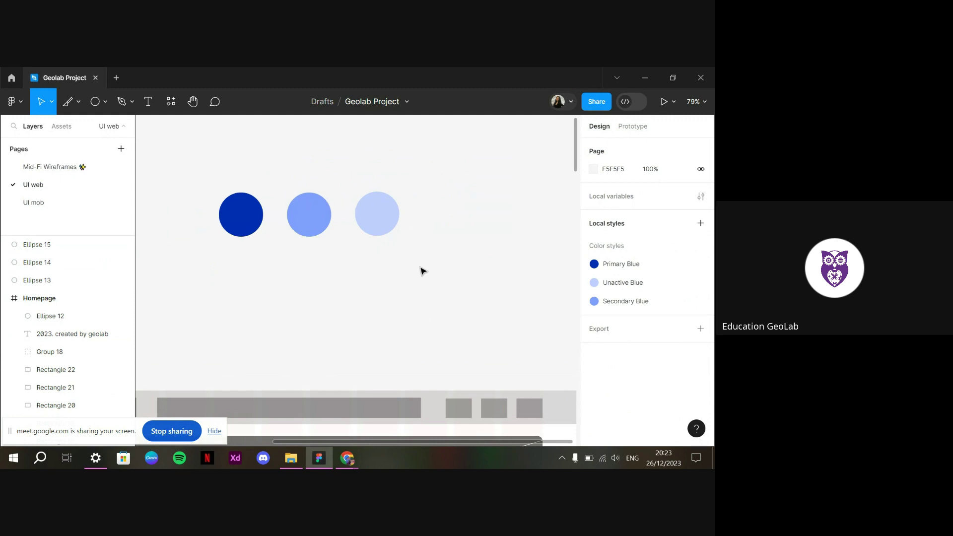
pyautogui.moveTo(446, 272); pyautogui.dragTo(209, 200)
pyautogui.hotkey('ctrl', 'd')
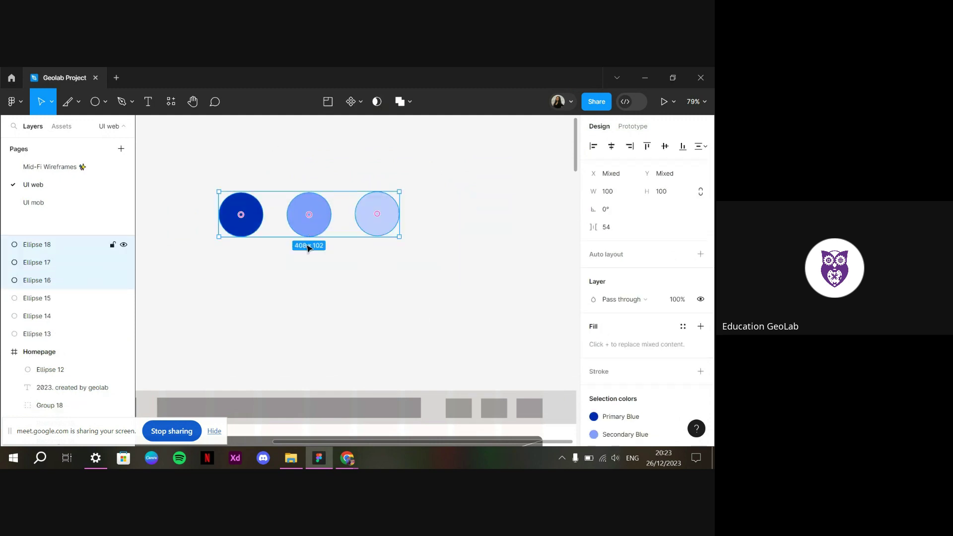
pyautogui.moveTo(308, 232); pyautogui.dragTo(313, 289)
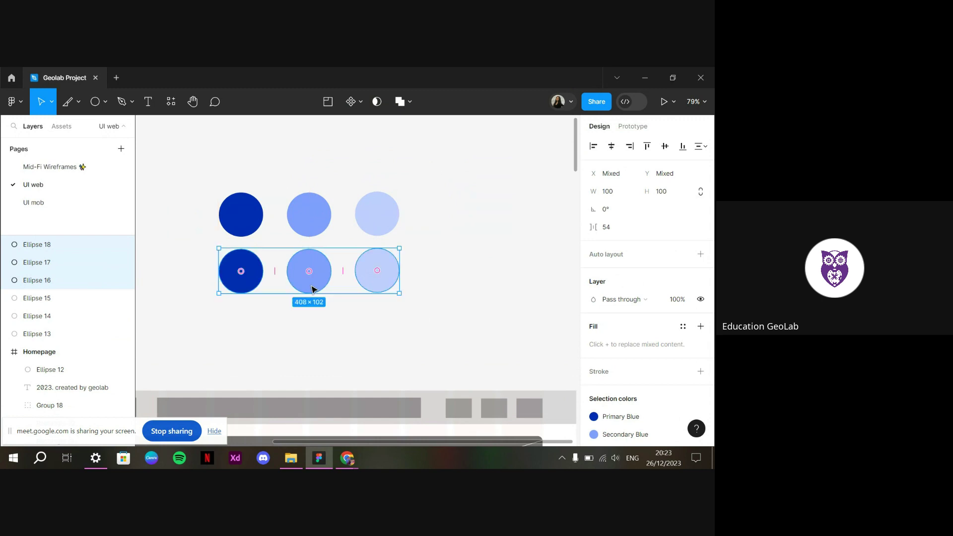
pyautogui.click(375, 349)
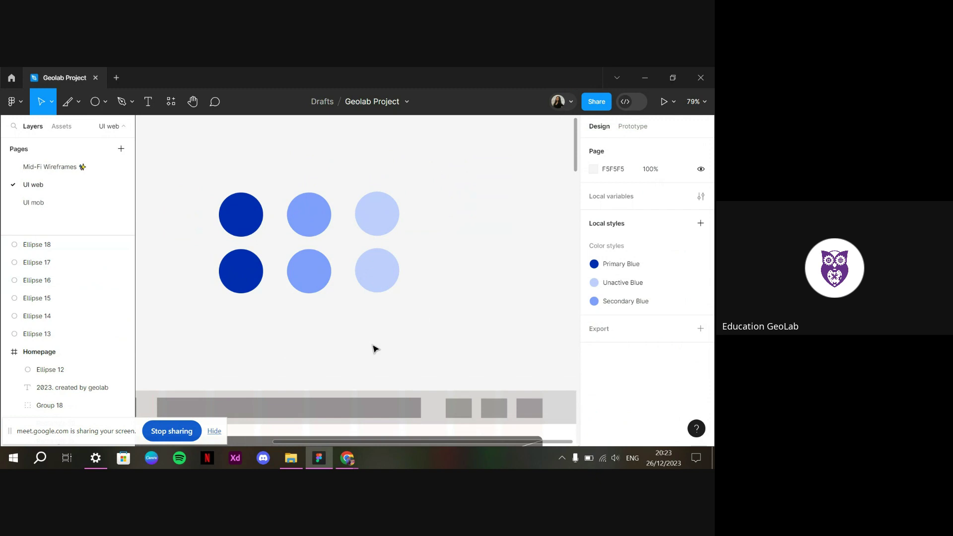
# Detach the Primary Blue style from the first circle in the lower row and set its fill to green 04B700
pyautogui.click(247, 289)
pyautogui.click(684, 282)
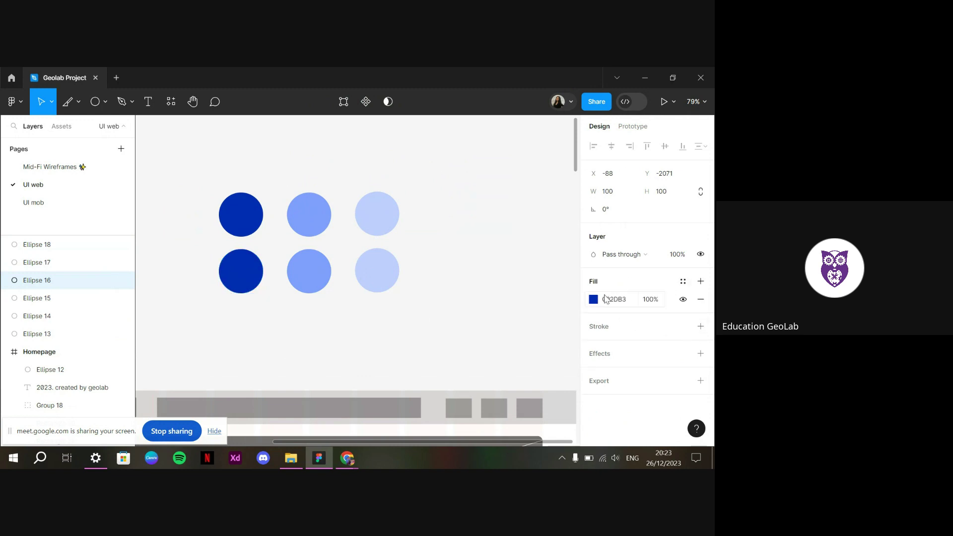
pyautogui.click(596, 300)
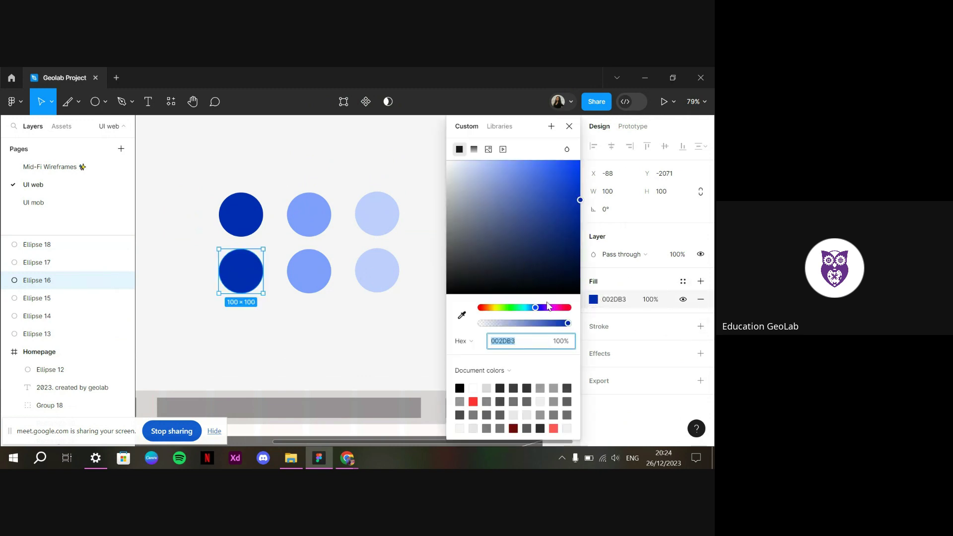
pyautogui.moveTo(536, 308); pyautogui.dragTo(511, 319)
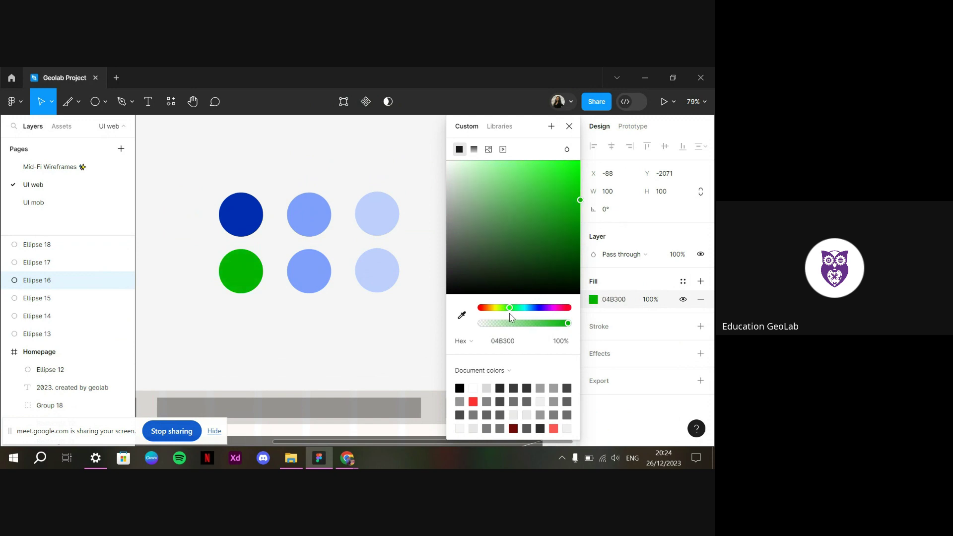
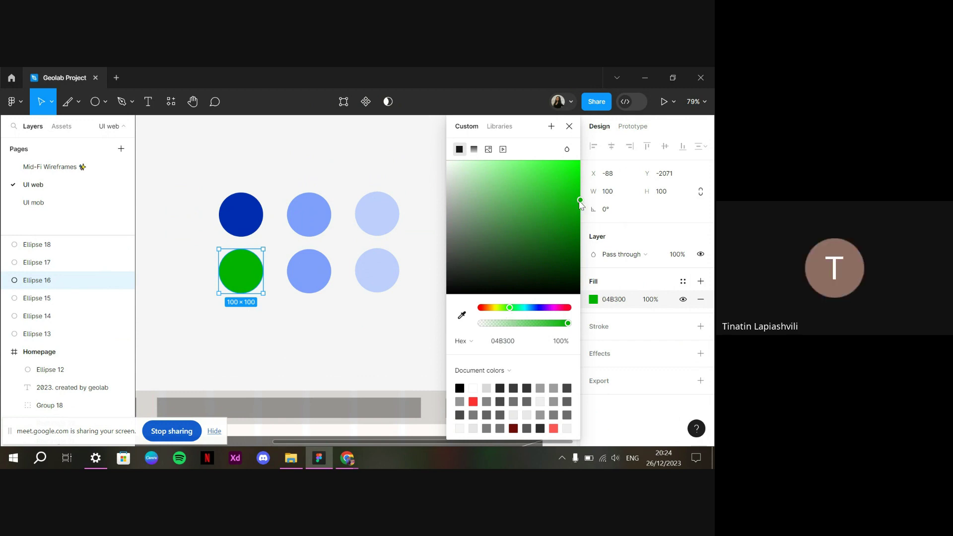
pyautogui.moveTo(574, 198); pyautogui.dragTo(584, 205)
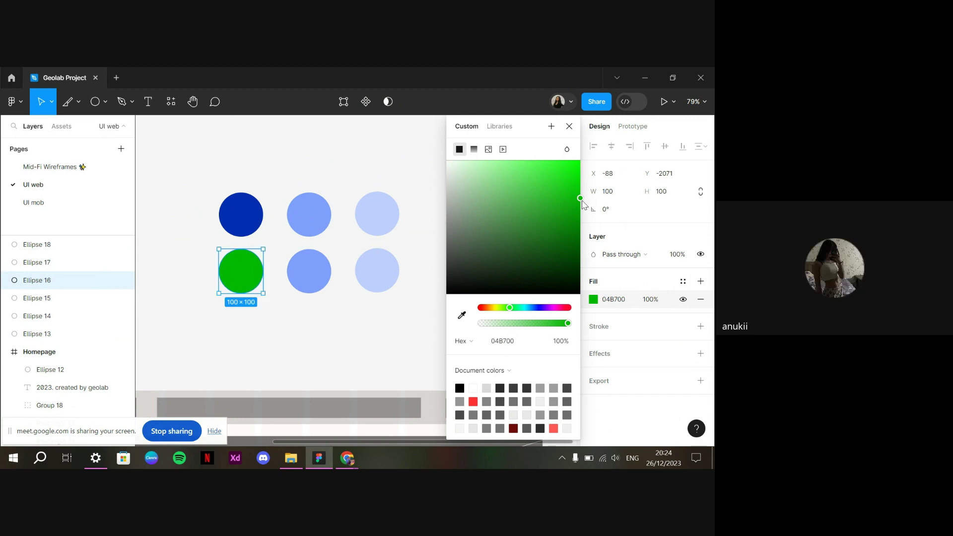
# Create a colour style named Success Green from the green circle's 04B700 fill
pyautogui.click(683, 282)
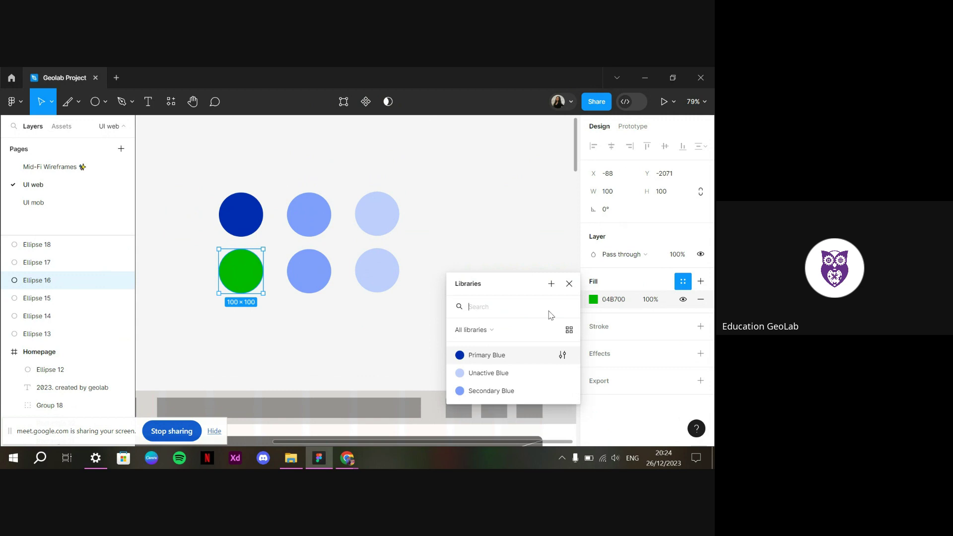
pyautogui.click(551, 283)
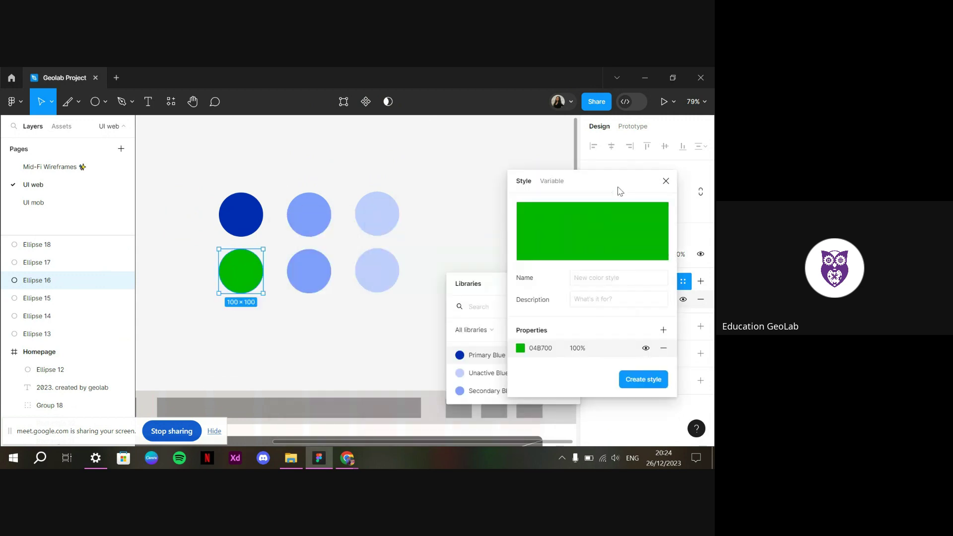
pyautogui.write('Success Green')
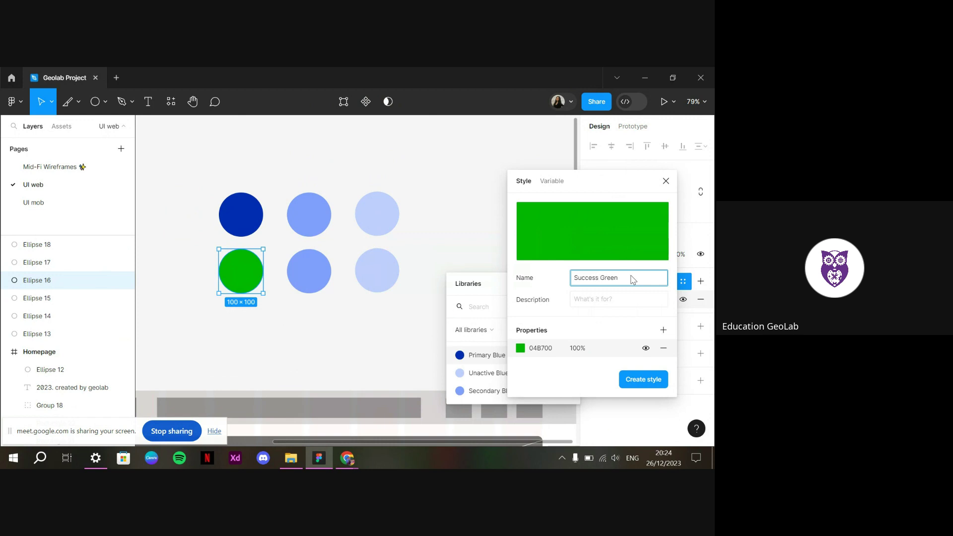
pyautogui.click(598, 282)
pyautogui.press('BackSpace')
pyautogui.press('Return')
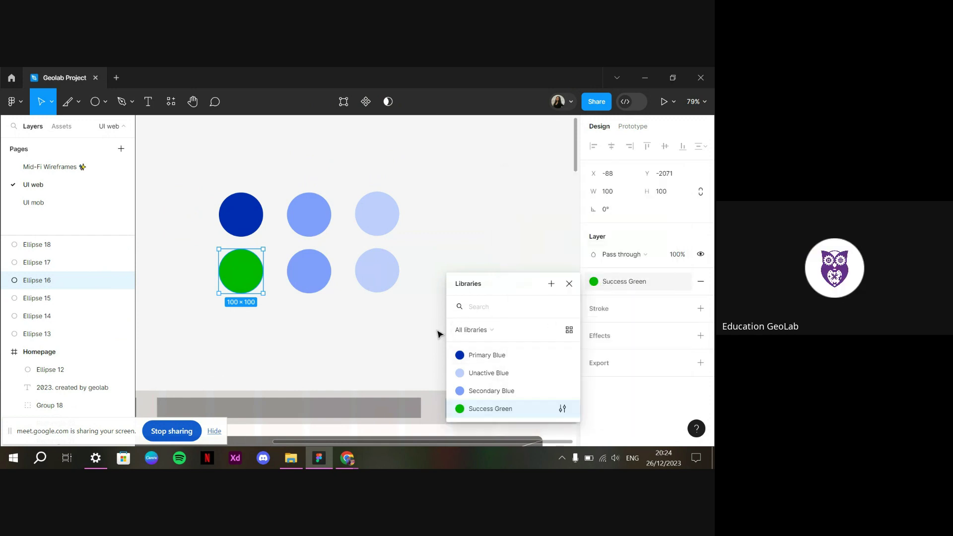
pyautogui.click(358, 305)
# Detach the Secondary Blue style from the lower row's middle circle and set its fill to red DF0000
pyautogui.click(323, 271)
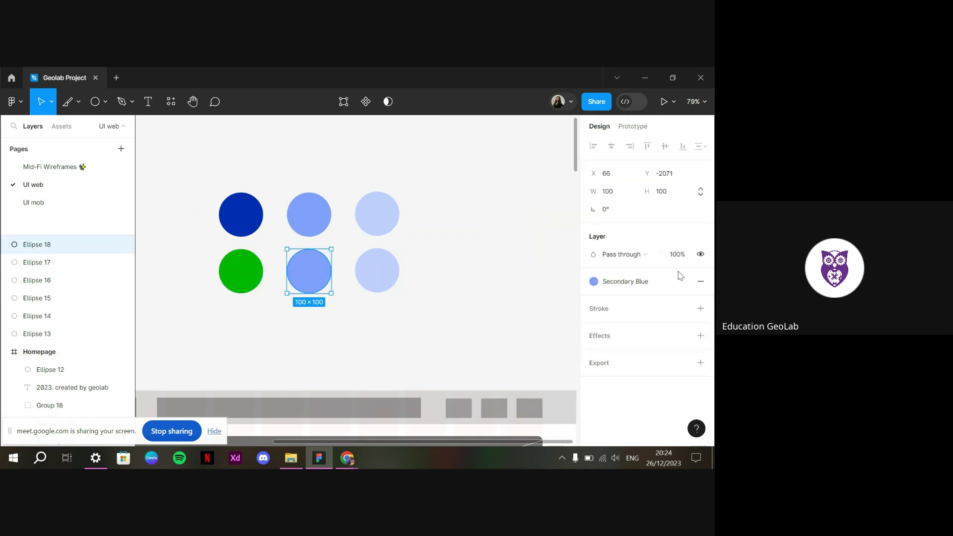
pyautogui.click(594, 299)
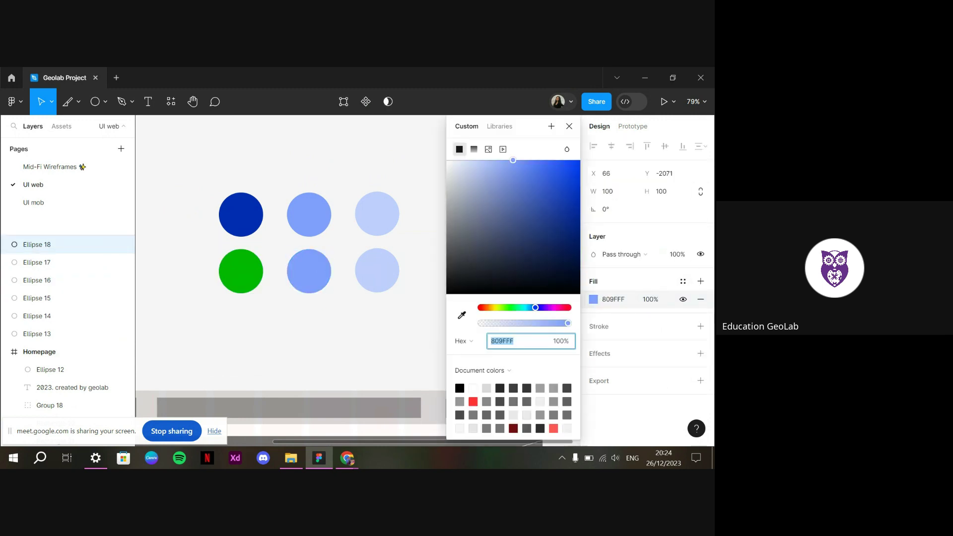
pyautogui.click(473, 402)
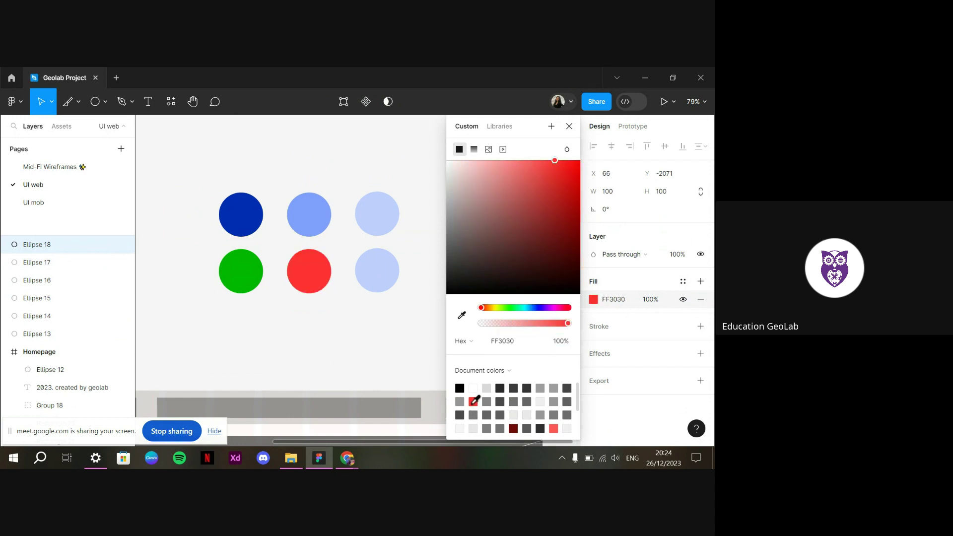
pyautogui.click(579, 182)
pyautogui.moveTo(607, 189); pyautogui.dragTo(586, 187)
pyautogui.click(581, 177)
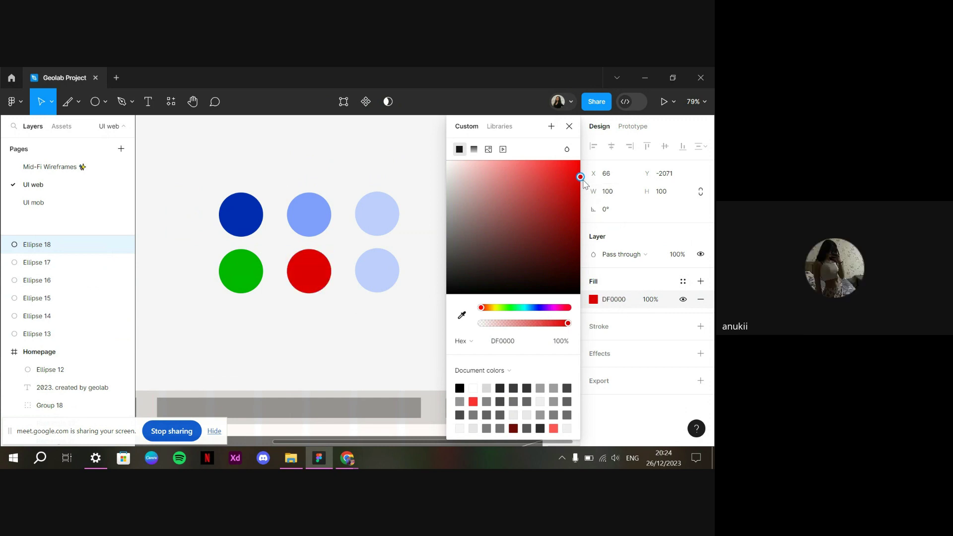
# Create a colour style named Error Red from the red circle's DF0000 fill
pyautogui.click(683, 281)
pyautogui.click(552, 284)
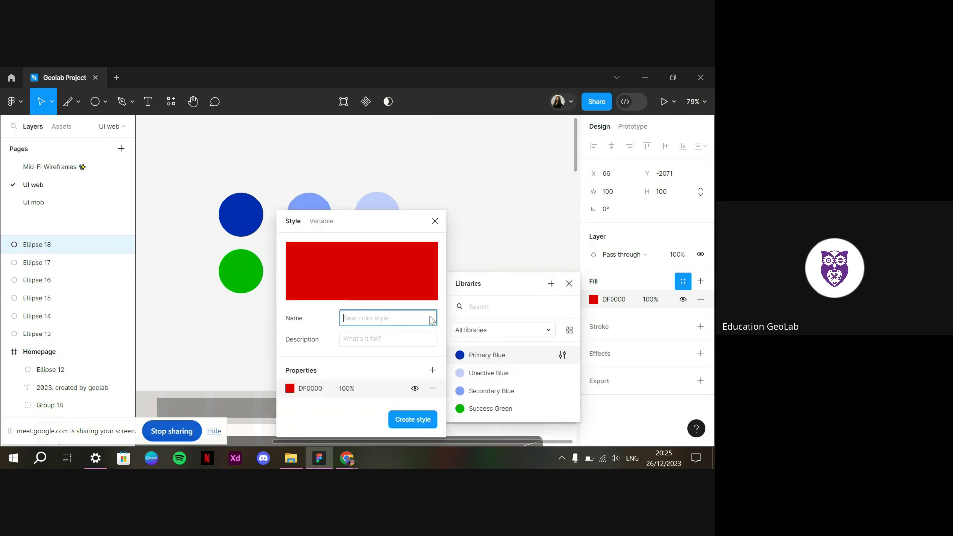
pyautogui.moveTo(382, 219); pyautogui.dragTo(598, 201)
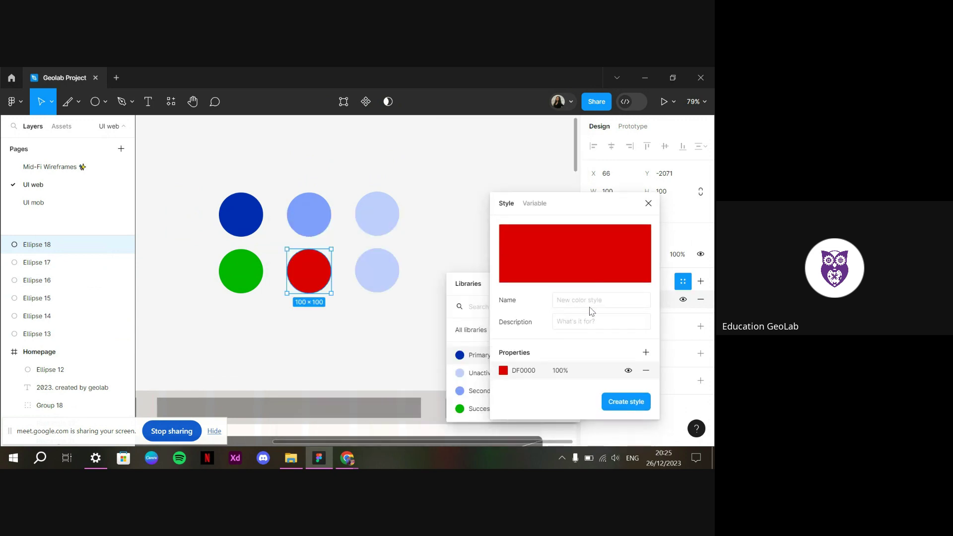
pyautogui.write('Error Red')
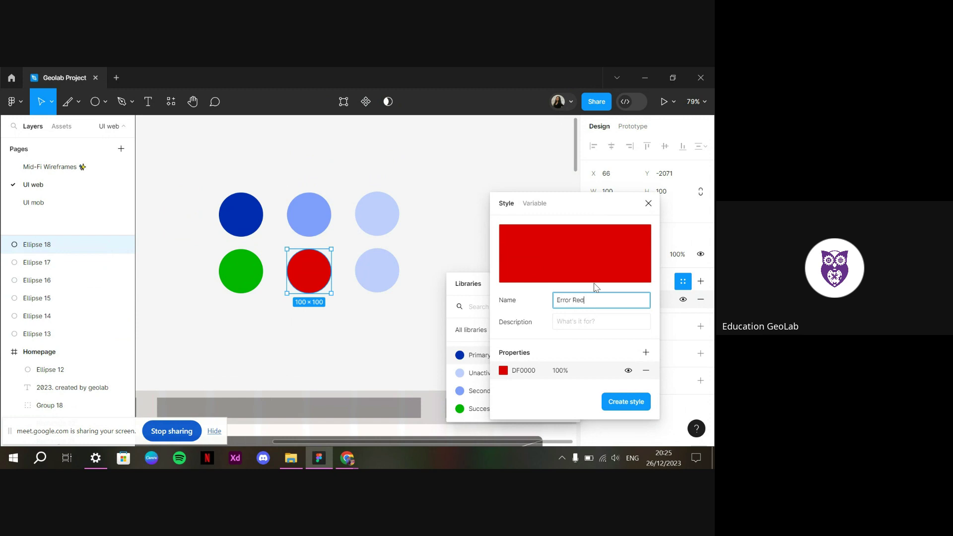
pyautogui.press('Return')
pyautogui.click(432, 283)
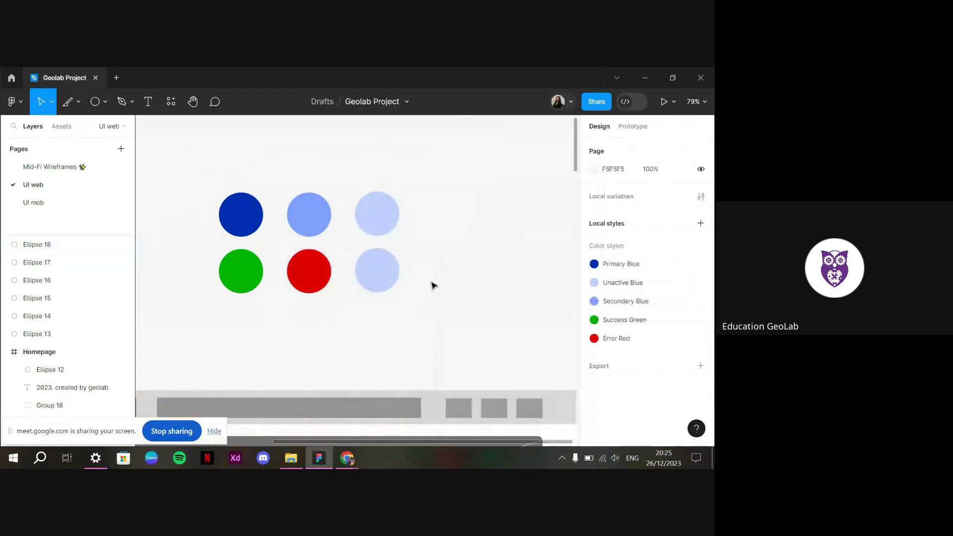
pyautogui.click(383, 287)
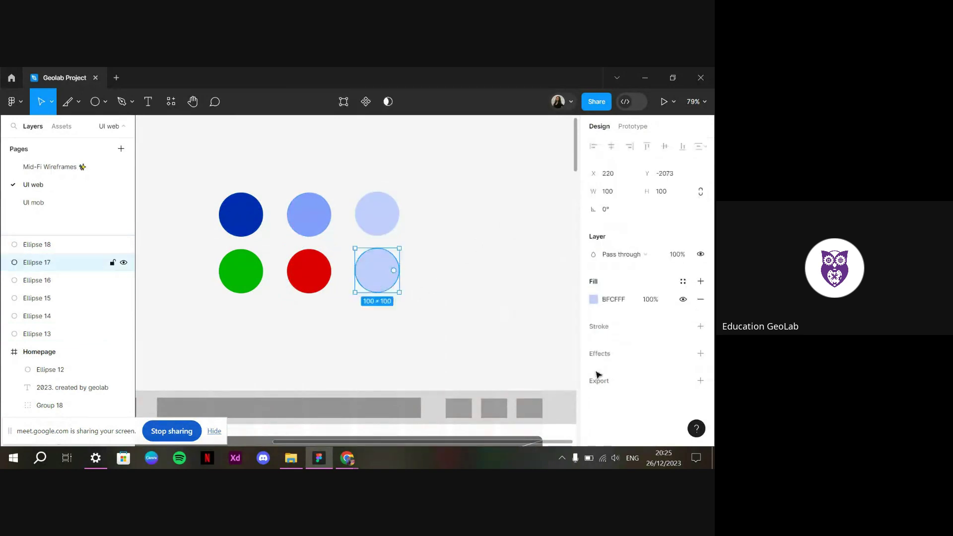
pyautogui.click(683, 281)
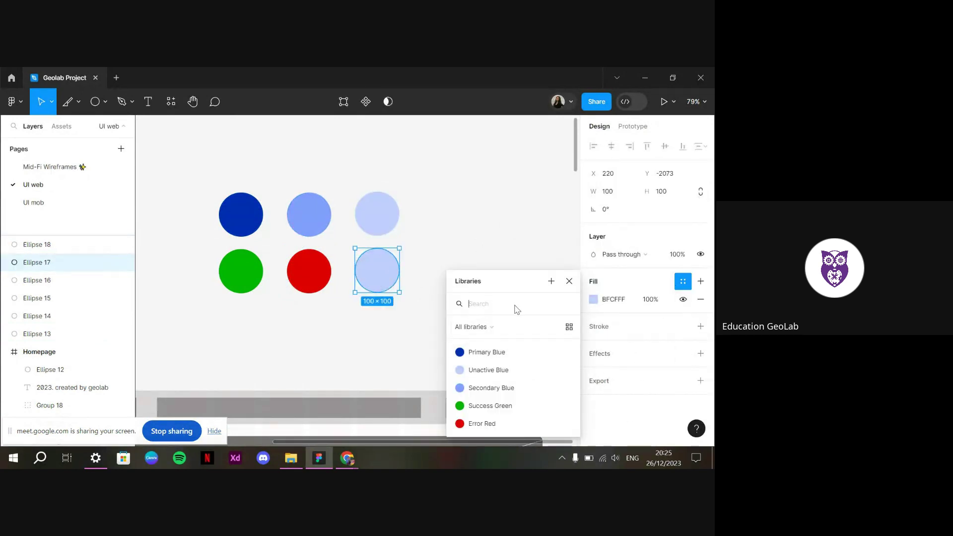
pyautogui.click(551, 281)
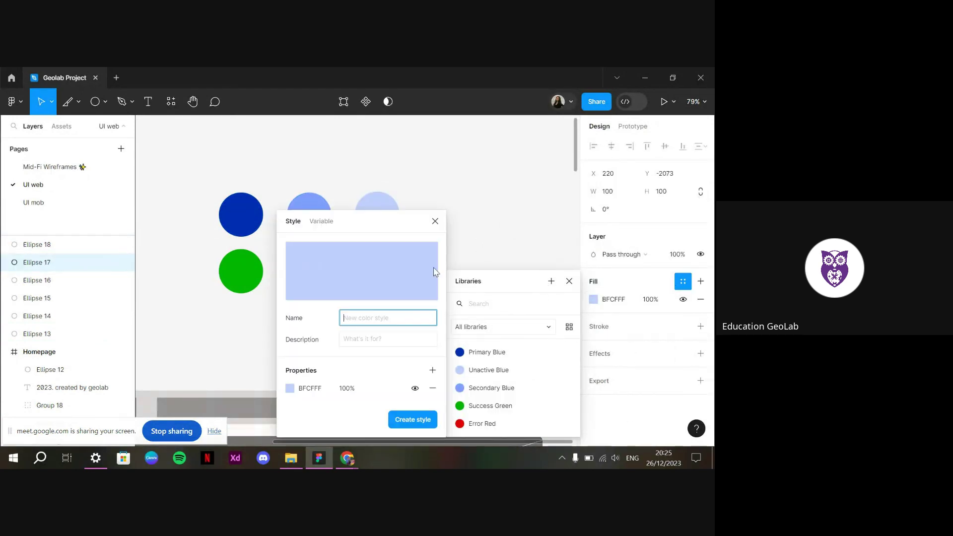
pyautogui.moveTo(408, 233); pyautogui.dragTo(617, 196)
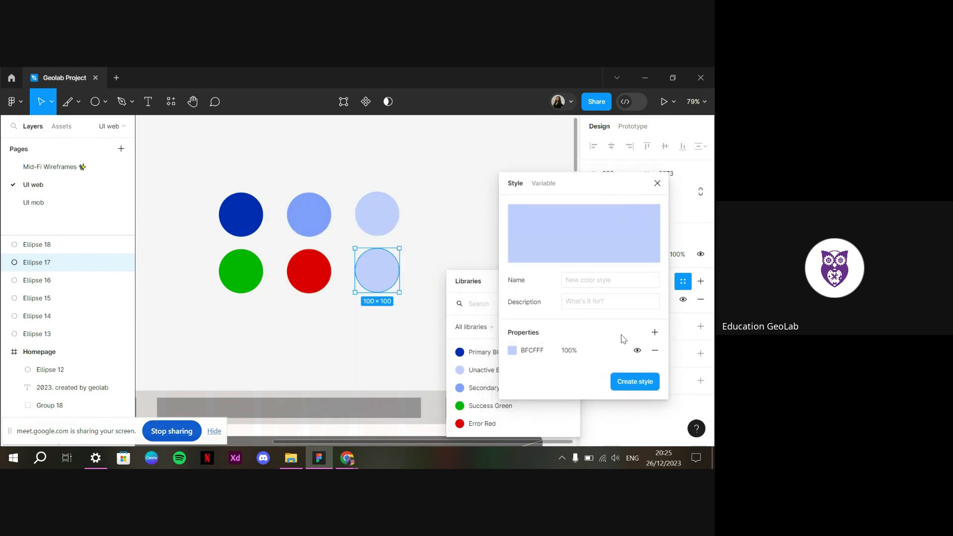
pyautogui.click(585, 283)
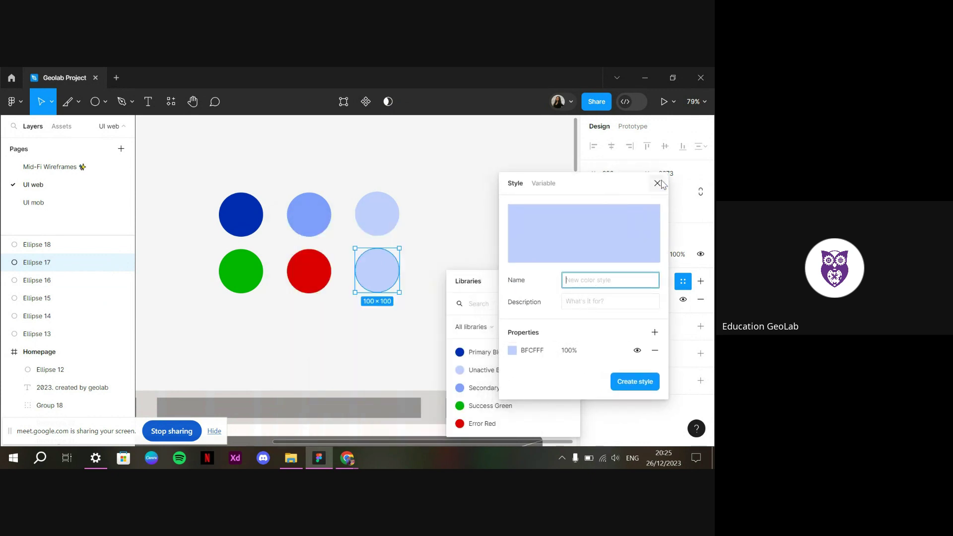
pyautogui.click(658, 184)
# Set the lower row's last circle to white FFFFFF and create a colour style named White from its fill
pyautogui.click(591, 301)
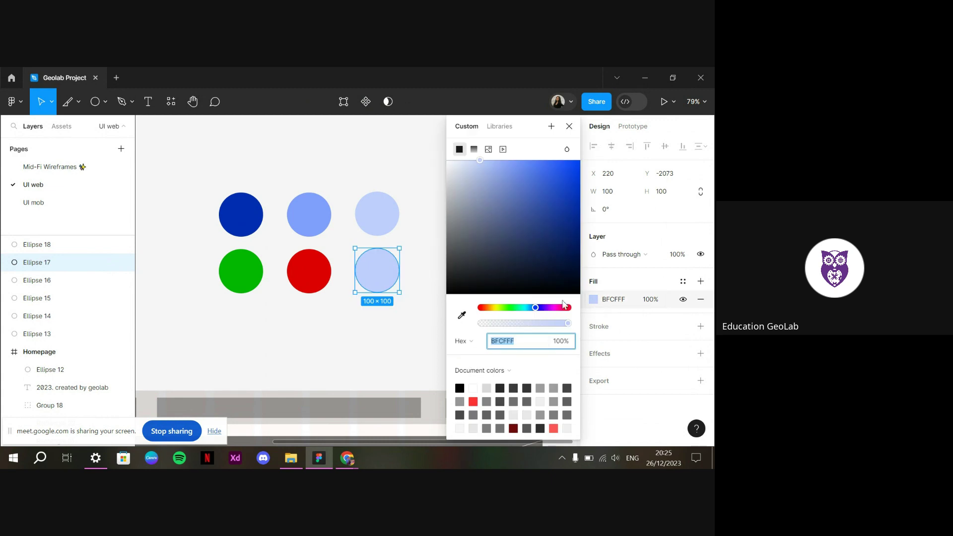
pyautogui.moveTo(472, 187); pyautogui.dragTo(416, 157)
pyautogui.click(683, 281)
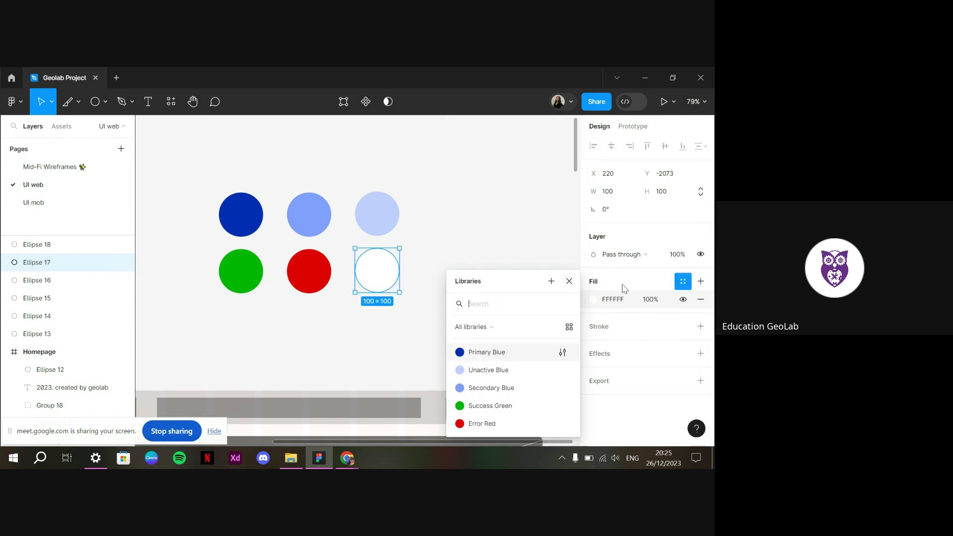
pyautogui.click(551, 281)
pyautogui.moveTo(375, 237); pyautogui.dragTo(607, 201)
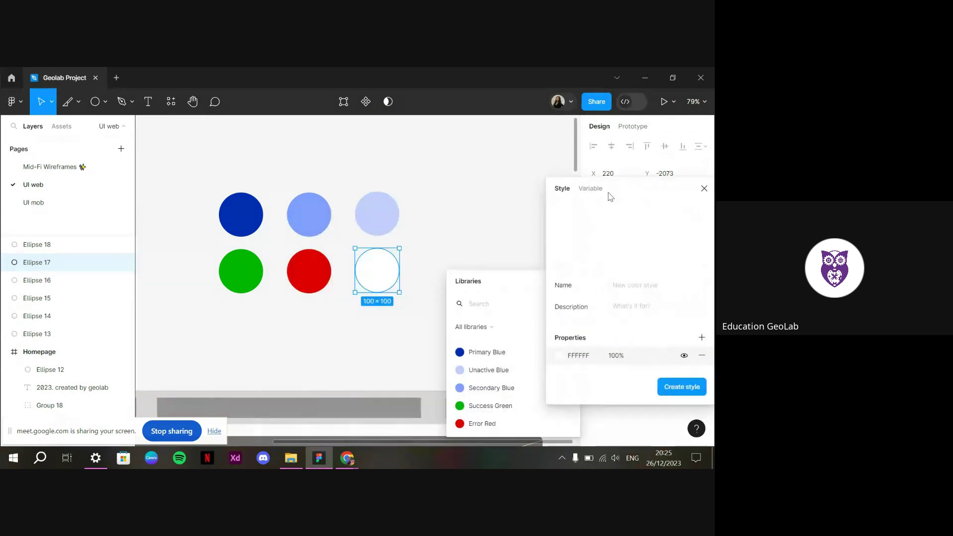
pyautogui.write('White')
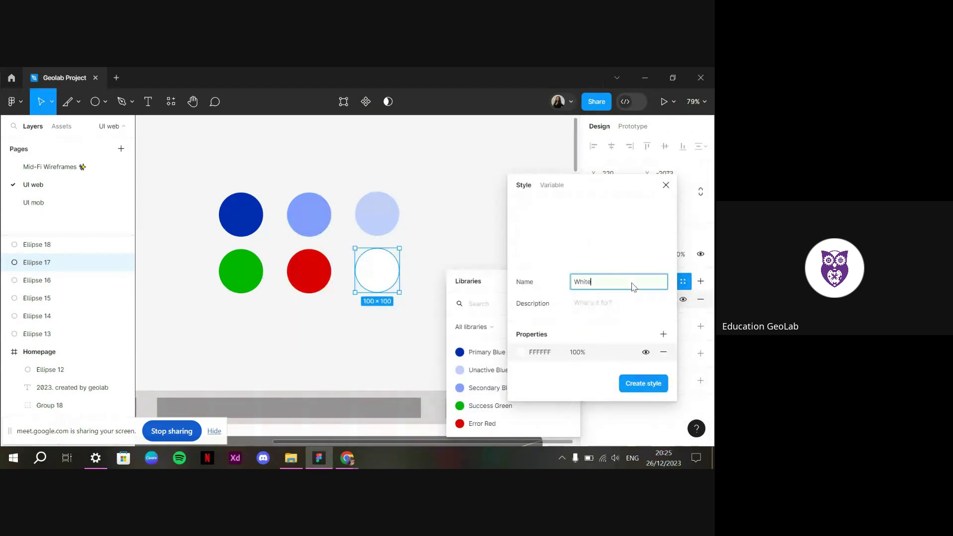
pyautogui.press('Return')
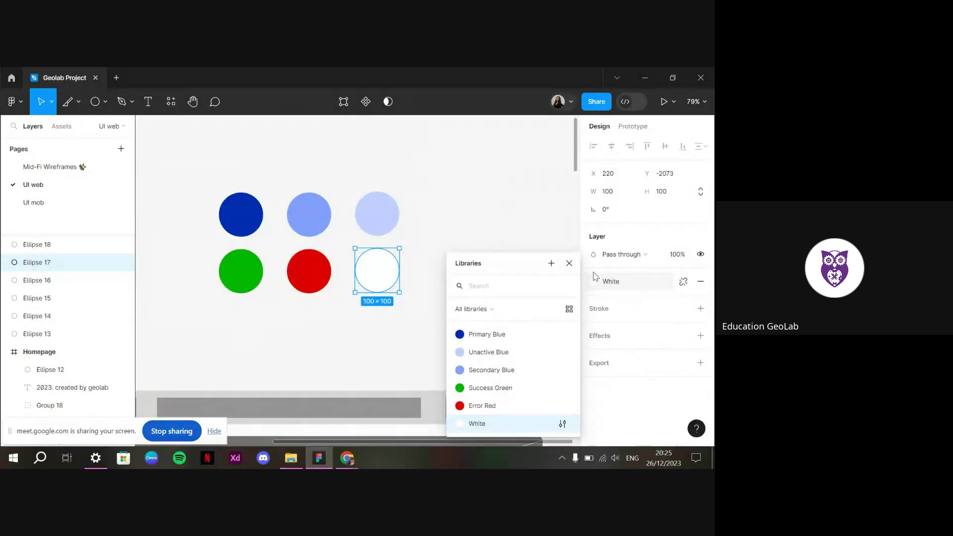
pyautogui.click(524, 237)
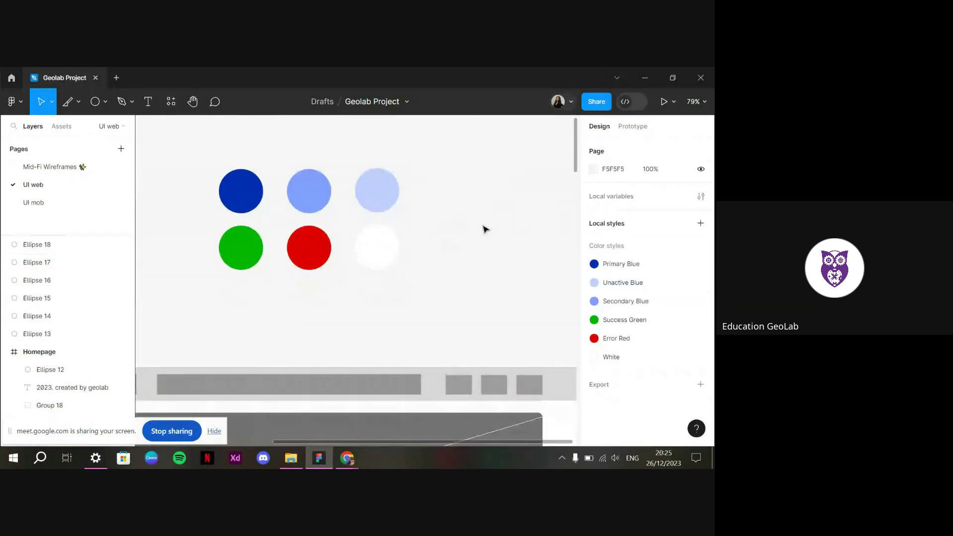
# Duplicate the white circle, place the copy directly below the green circle and detach its White style
pyautogui.scroll(-2, 485, 227)
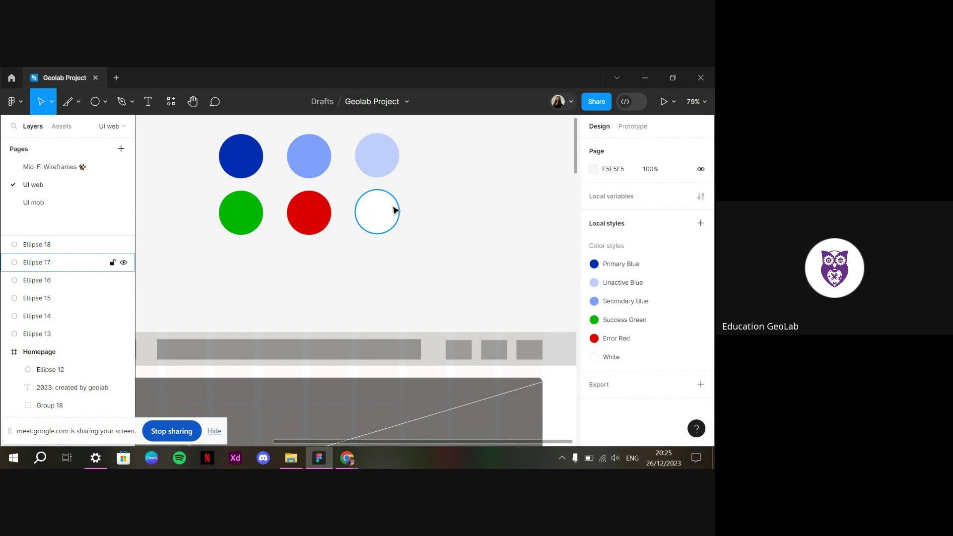
pyautogui.click(394, 210)
pyautogui.hotkey('ctrl', 'd')
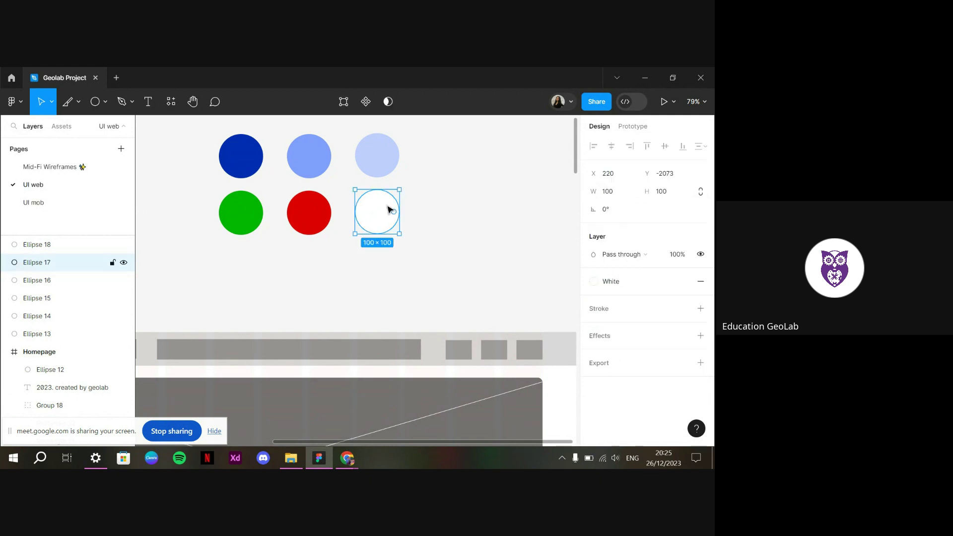
pyautogui.moveTo(395, 211); pyautogui.dragTo(247, 267)
pyautogui.click(683, 281)
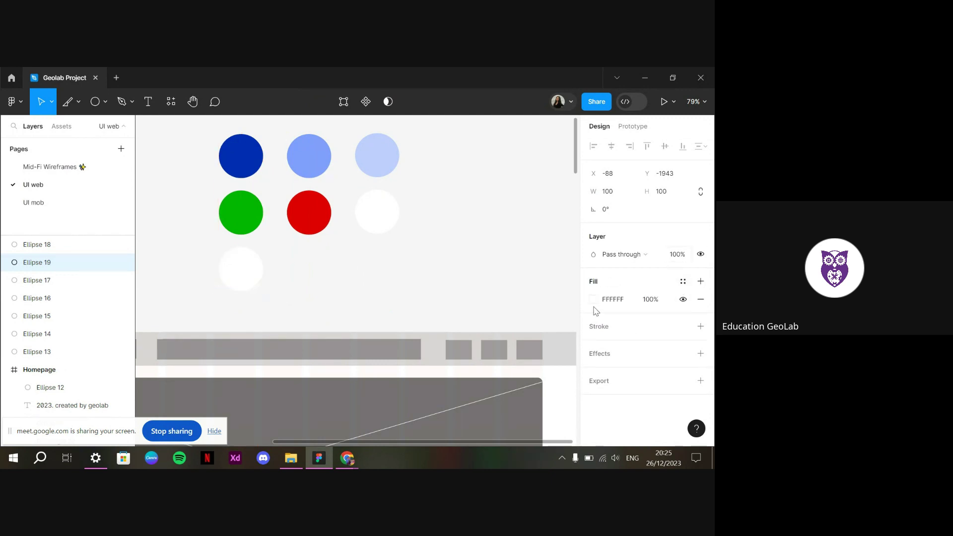
# Sample the Unactive Blue circle's colour for the new circle's fill and lighten it to F4F6FF
pyautogui.click(594, 299)
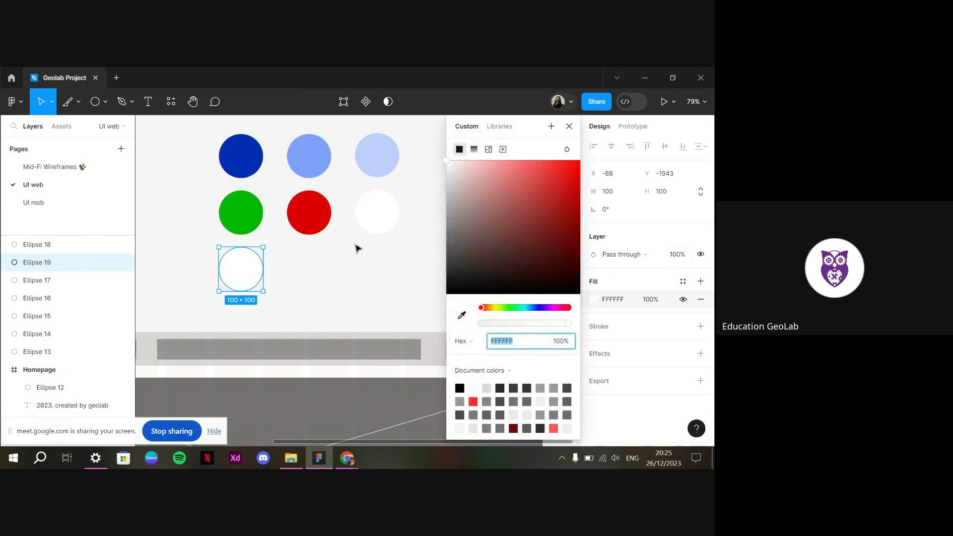
pyautogui.scroll(-1, 373, 243)
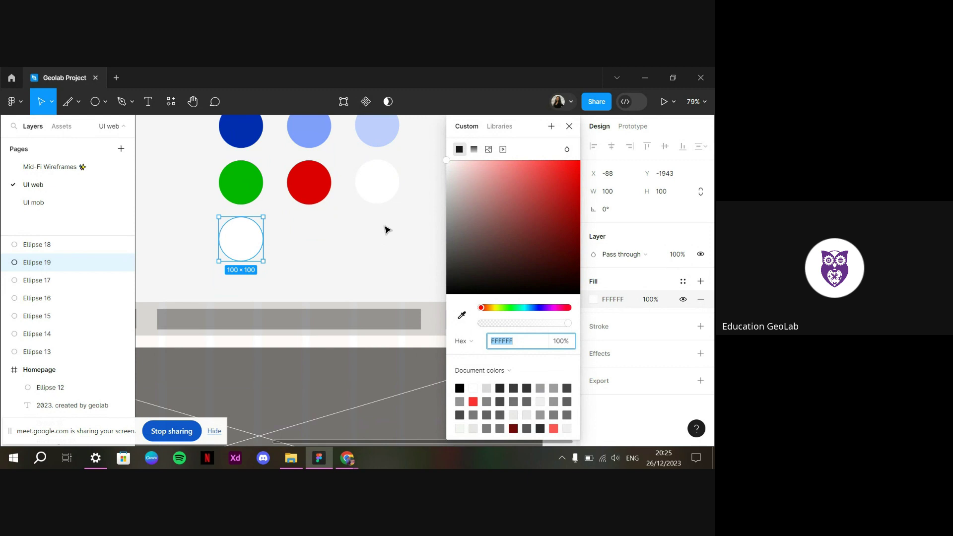
pyautogui.scroll(2, 388, 229)
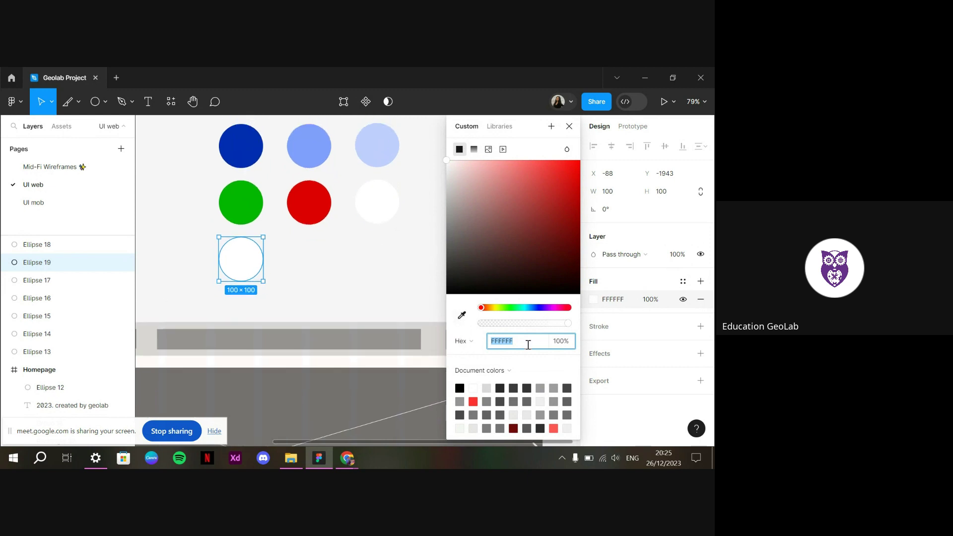
pyautogui.click(463, 317)
pyautogui.click(395, 144)
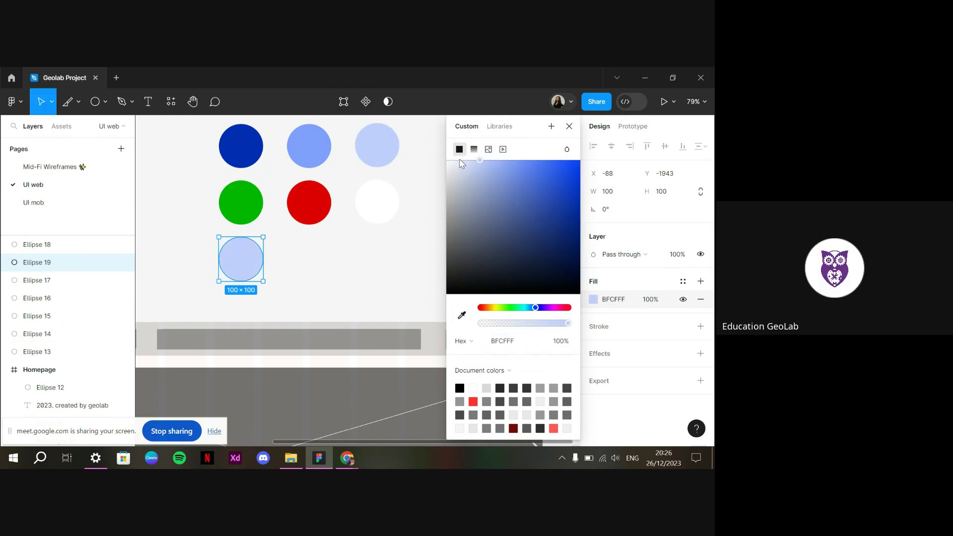
pyautogui.moveTo(478, 164); pyautogui.dragTo(453, 167)
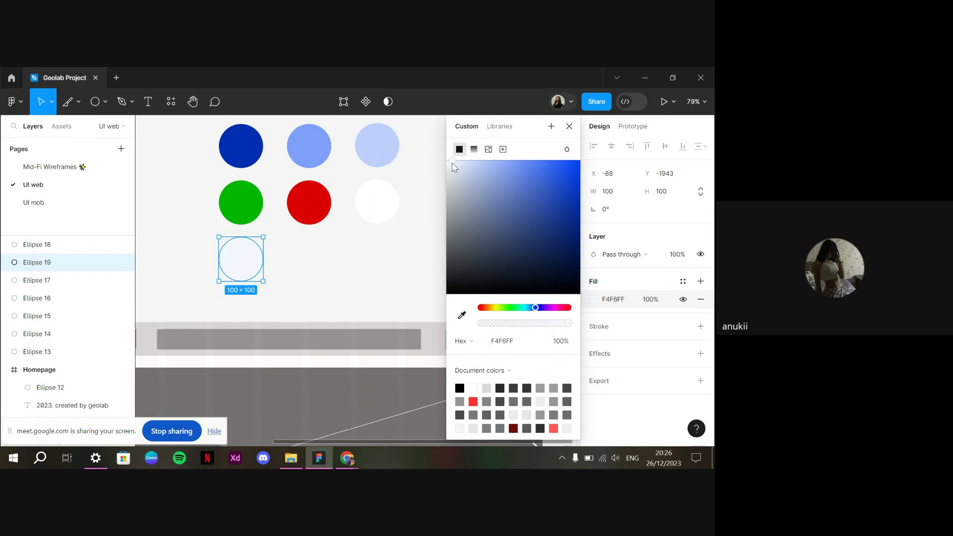
pyautogui.click(338, 282)
# Set the Homepage frame's fill to F4F6FF by sampling the pale circle below the green one
pyautogui.scroll(-2, 335, 268)
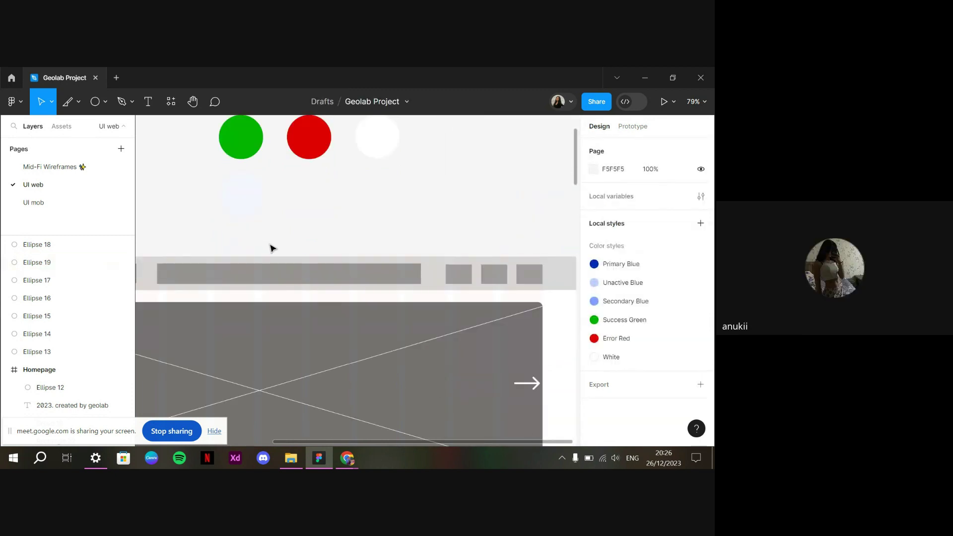
pyautogui.scroll(-4, 272, 246)
pyautogui.click(218, 246)
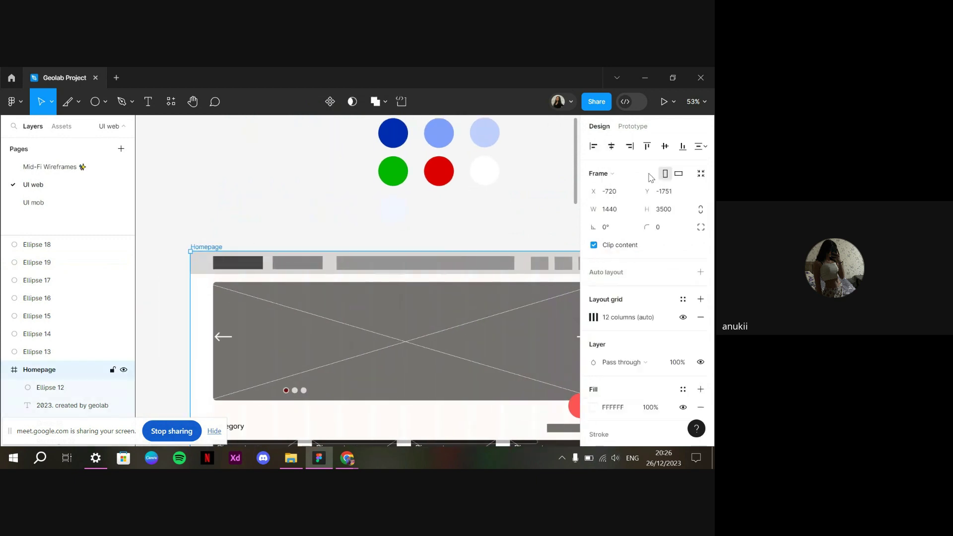
pyautogui.scroll(-2, 599, 367)
pyautogui.hscroll(2, 598, 373)
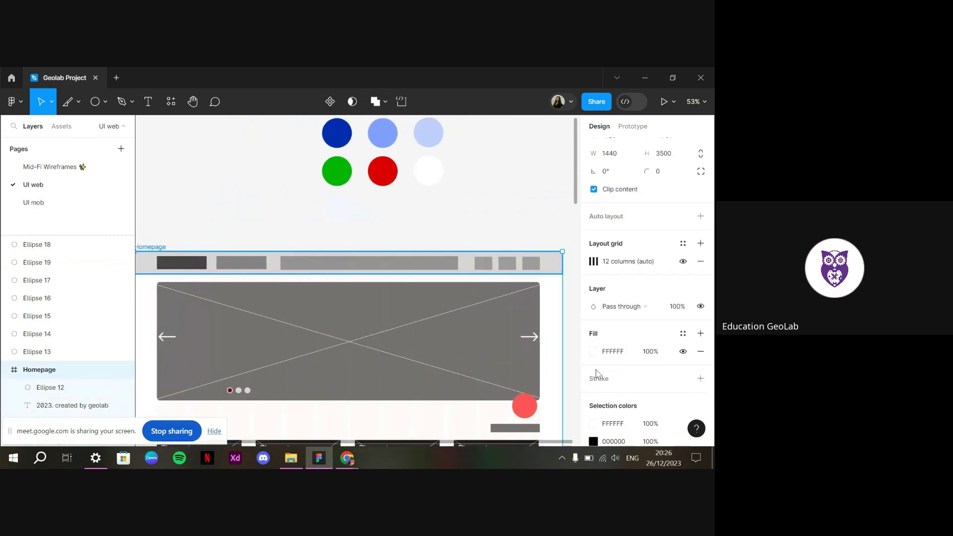
pyautogui.click(593, 351)
pyautogui.click(462, 315)
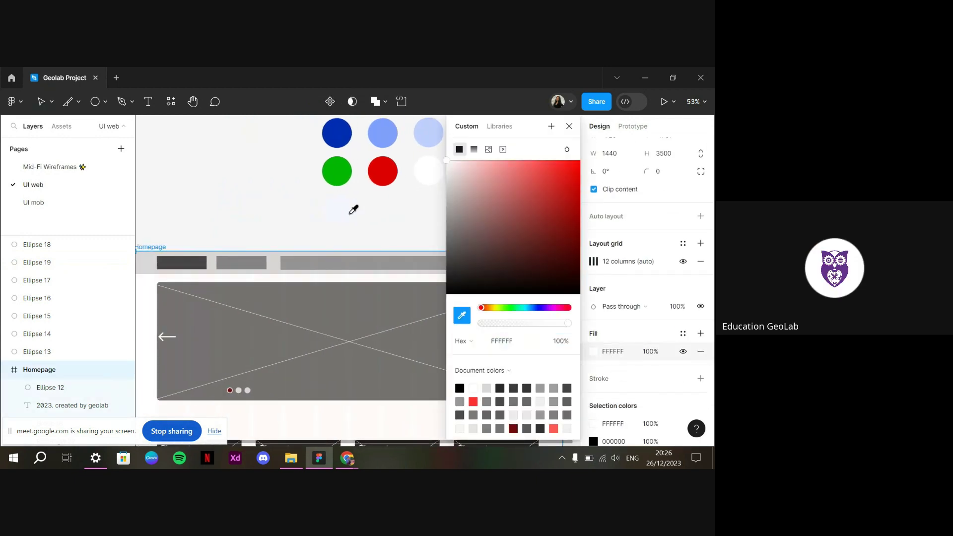
pyautogui.click(389, 230)
pyautogui.click(390, 230)
# Examine the Homepage frame's background tint around the header, banner and category sections
pyautogui.scroll(-2, 390, 230)
pyautogui.hscroll(-3, 389, 230)
pyautogui.scroll(3, 292, 215)
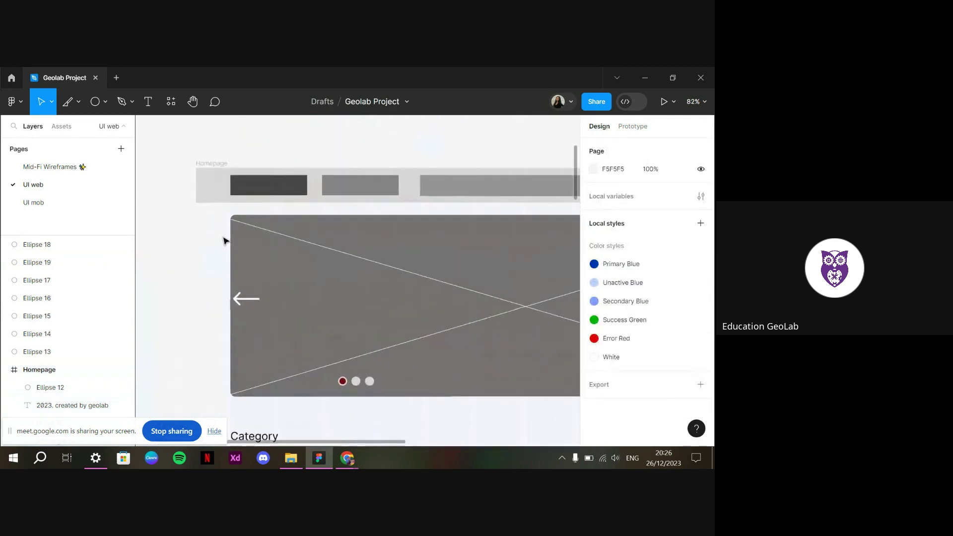
pyautogui.scroll(2, 241, 221)
pyautogui.scroll(-2, 441, 177)
pyautogui.hscroll(2, 443, 174)
pyautogui.scroll(1, 444, 175)
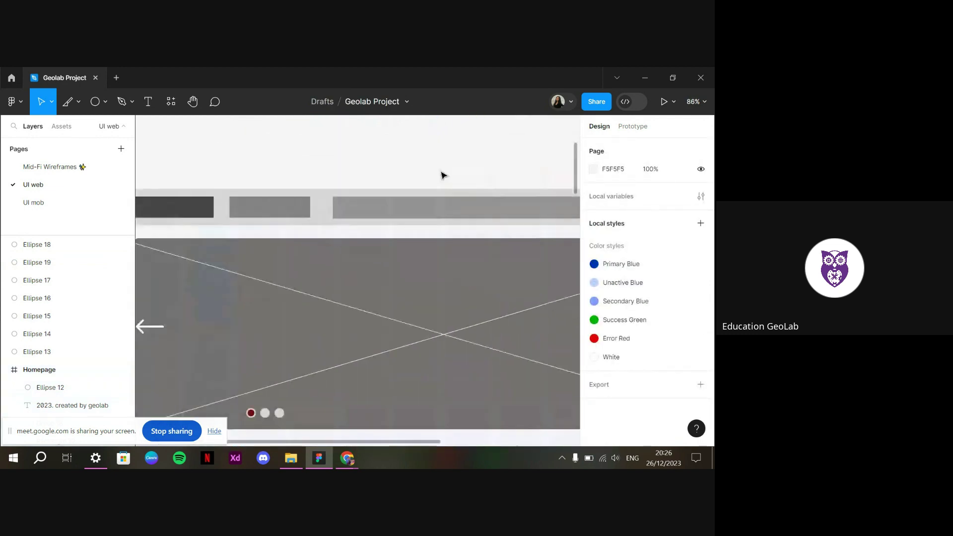
pyautogui.scroll(-3, 443, 175)
pyautogui.scroll(1, 447, 174)
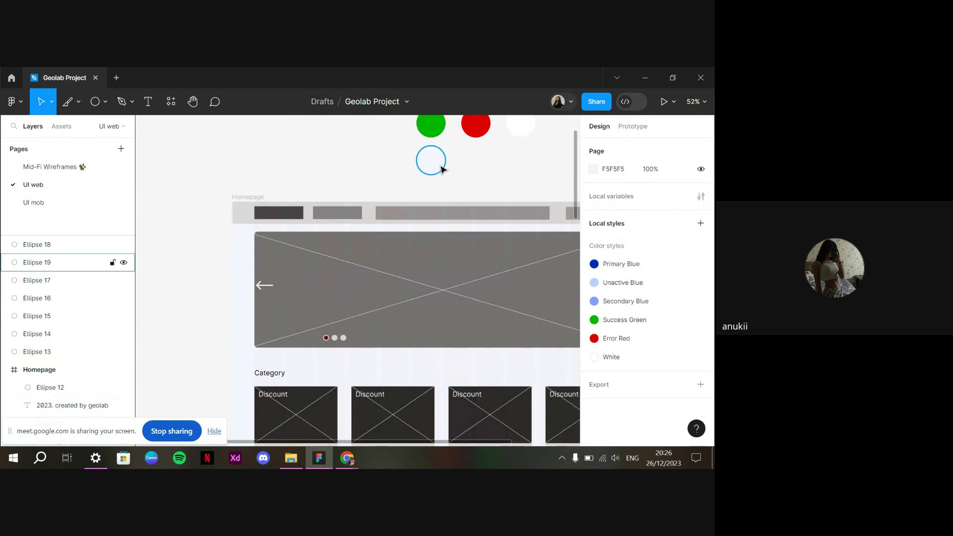
# Lighten the Homepage frame's fill to FAFAFE
pyautogui.click(441, 169)
pyautogui.click(259, 192)
pyautogui.click(248, 197)
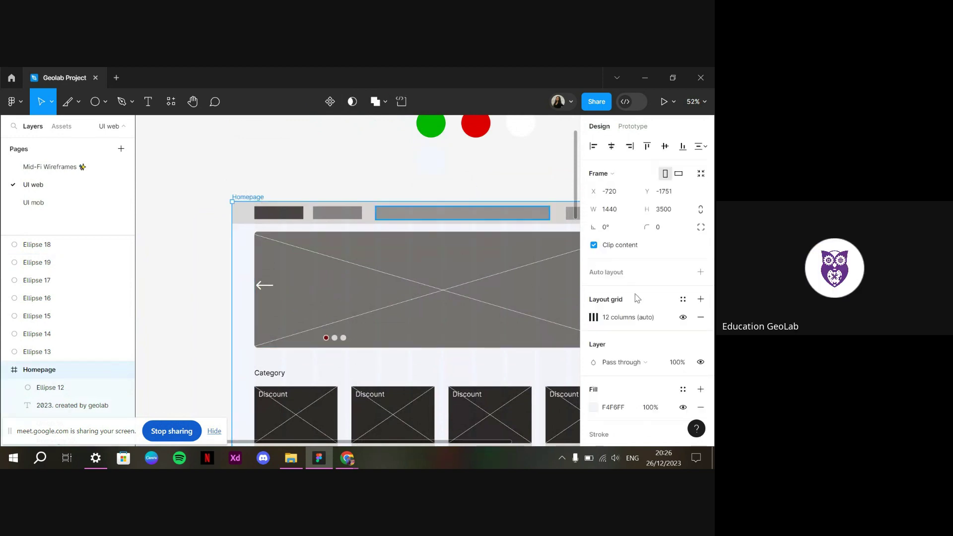
pyautogui.click(593, 407)
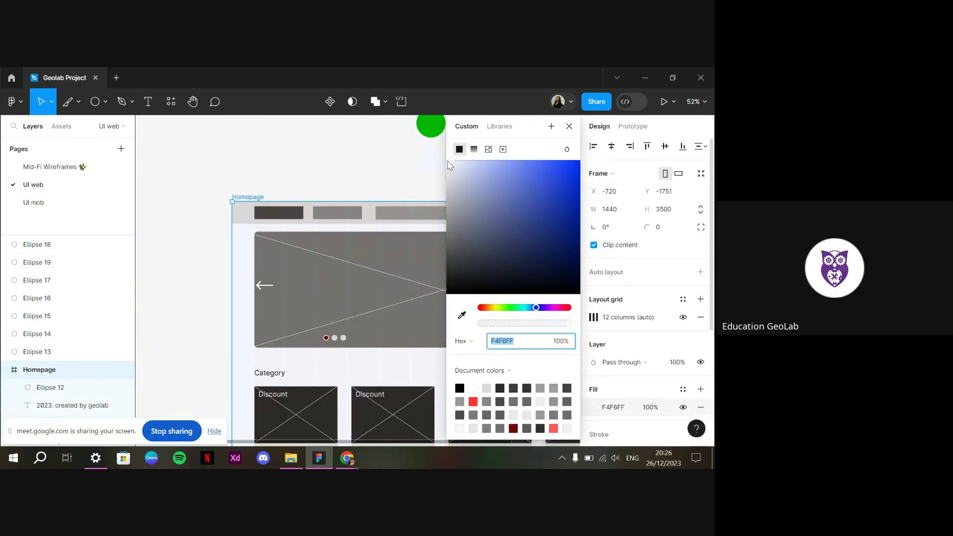
pyautogui.click(451, 160)
pyautogui.moveTo(451, 160); pyautogui.dragTo(448, 161)
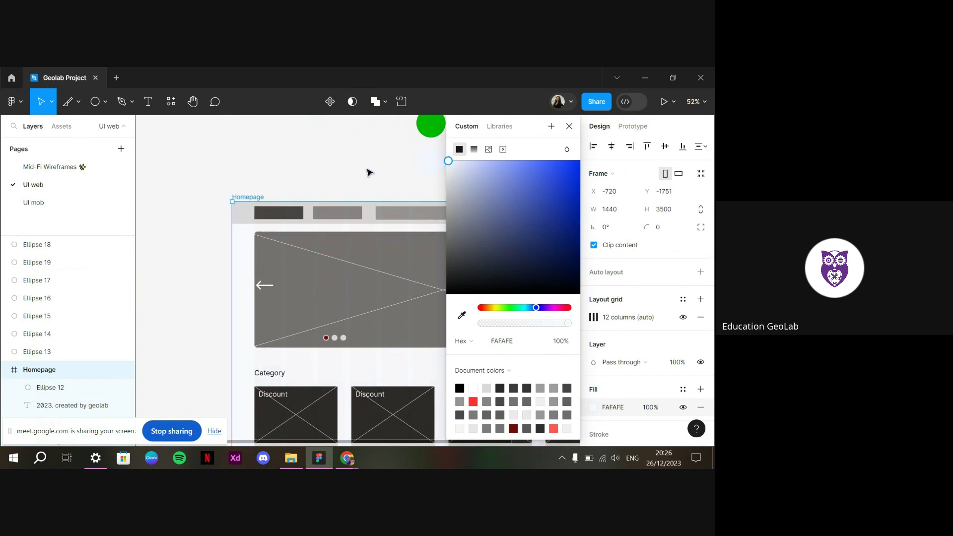
pyautogui.click(514, 198)
# Match the fill of the pale circle below the green one to the Homepage frame's background by sampling it
pyautogui.scroll(-12, 423, 164)
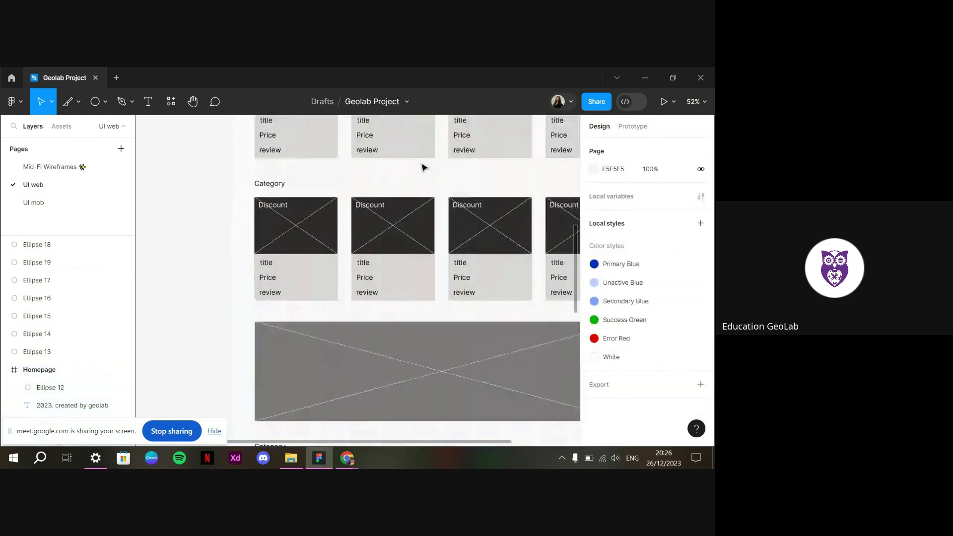
pyautogui.scroll(8, 439, 167)
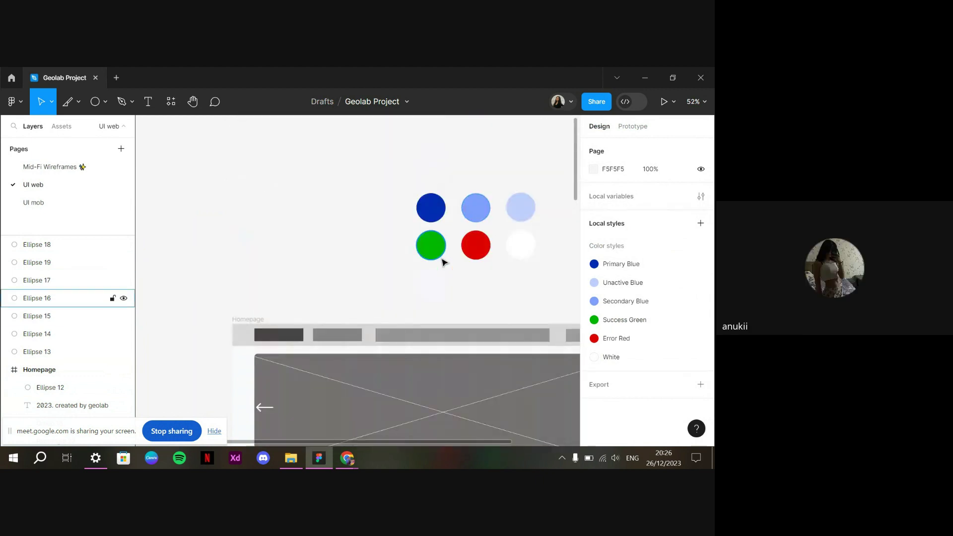
pyautogui.scroll(-1, 431, 253)
pyautogui.click(439, 258)
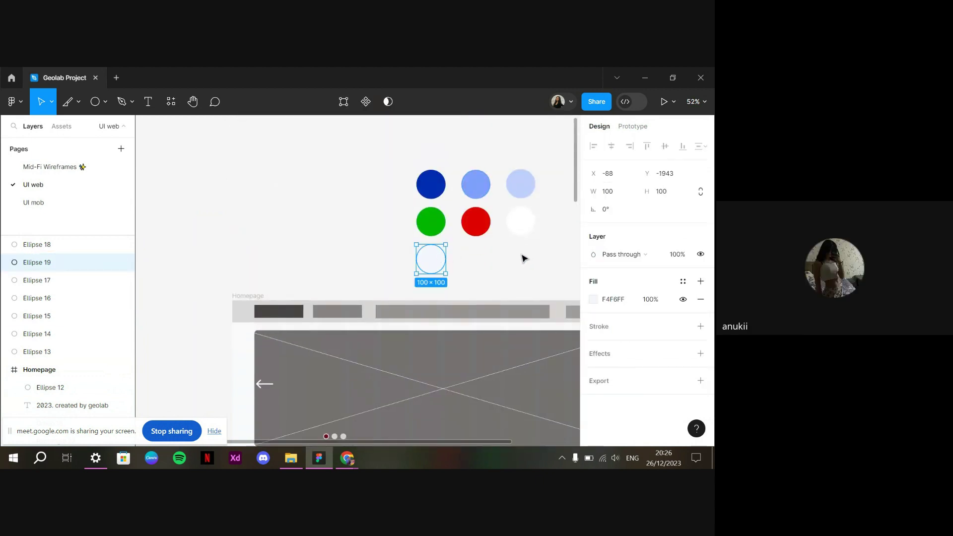
pyautogui.scroll(-2, 519, 259)
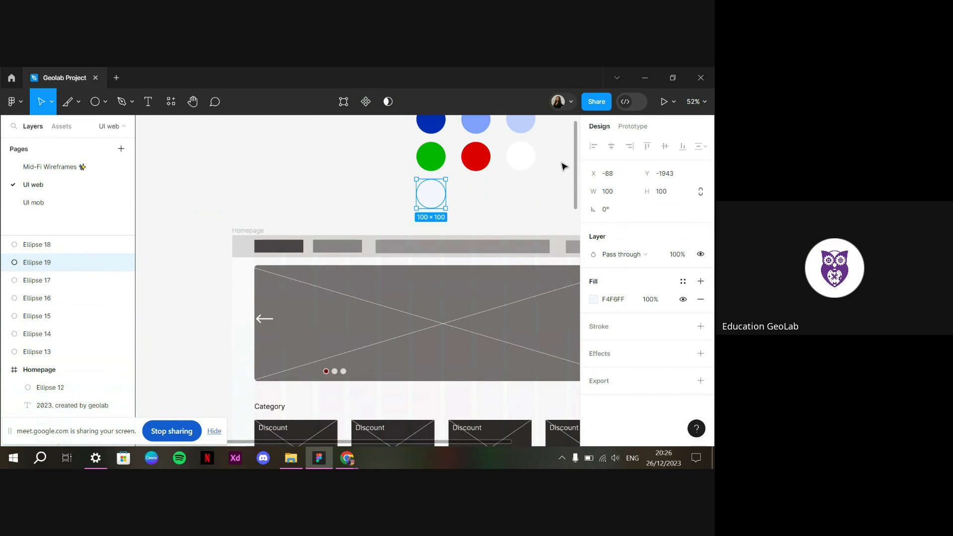
pyautogui.click(591, 299)
pyautogui.click(462, 315)
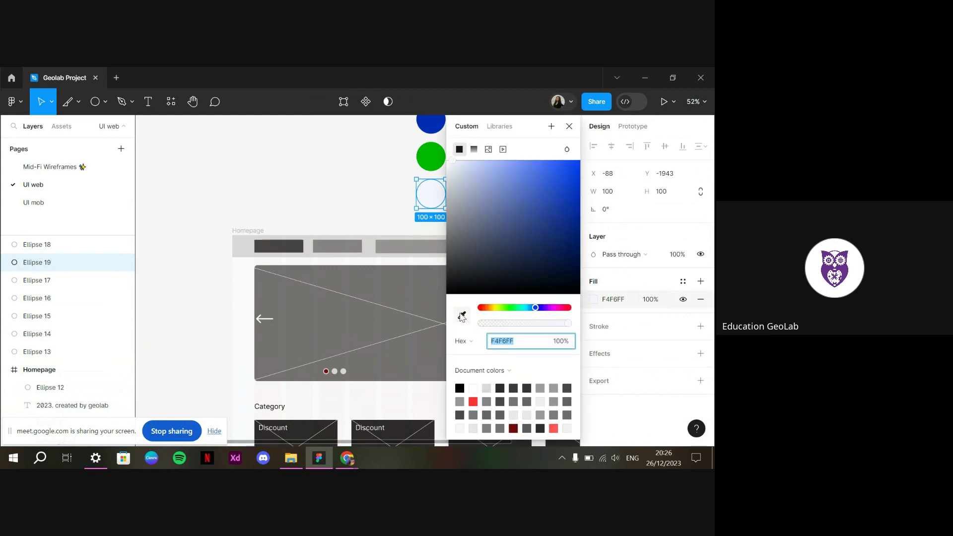
pyautogui.click(247, 291)
pyautogui.click(277, 180)
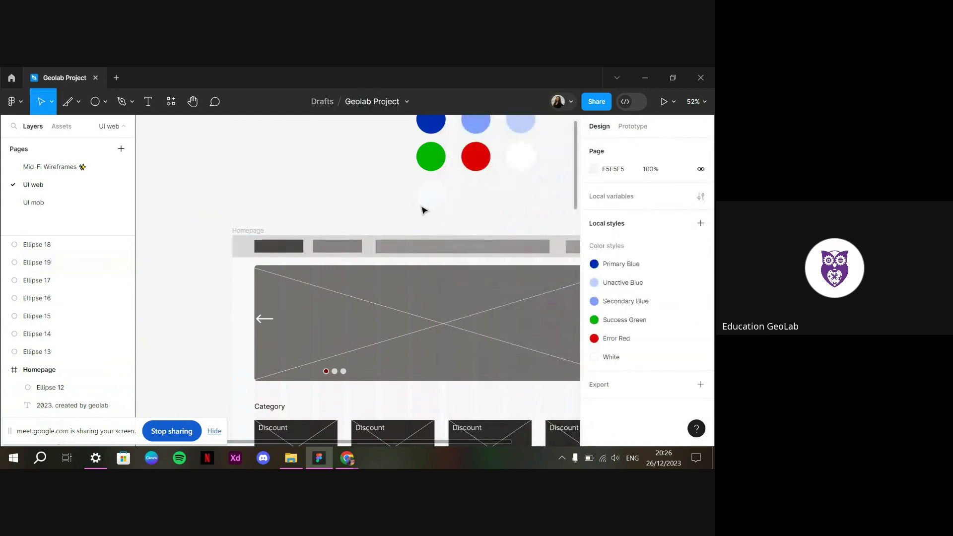
# Create a colour style named BG Color from the fill of the pale circle below the green one
pyautogui.click(437, 195)
pyautogui.click(683, 281)
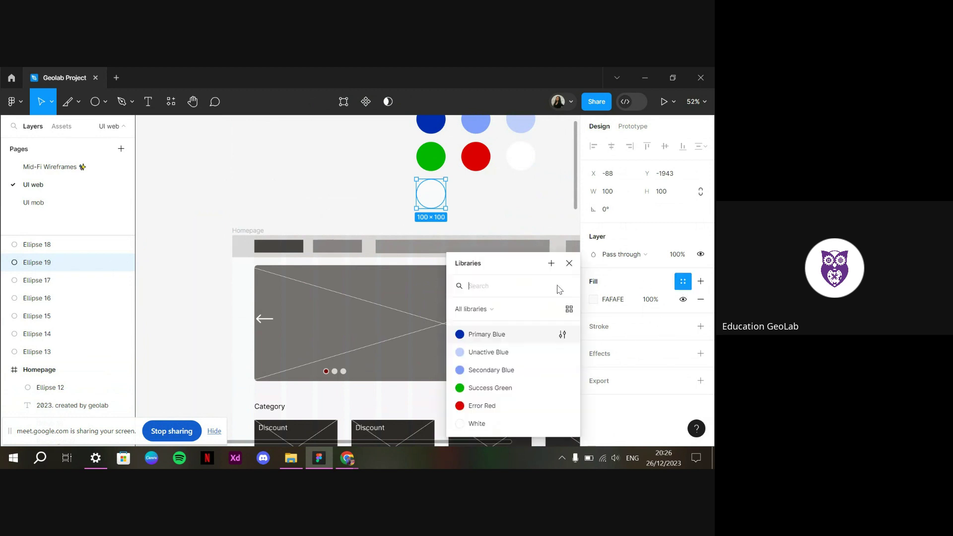
pyautogui.click(551, 263)
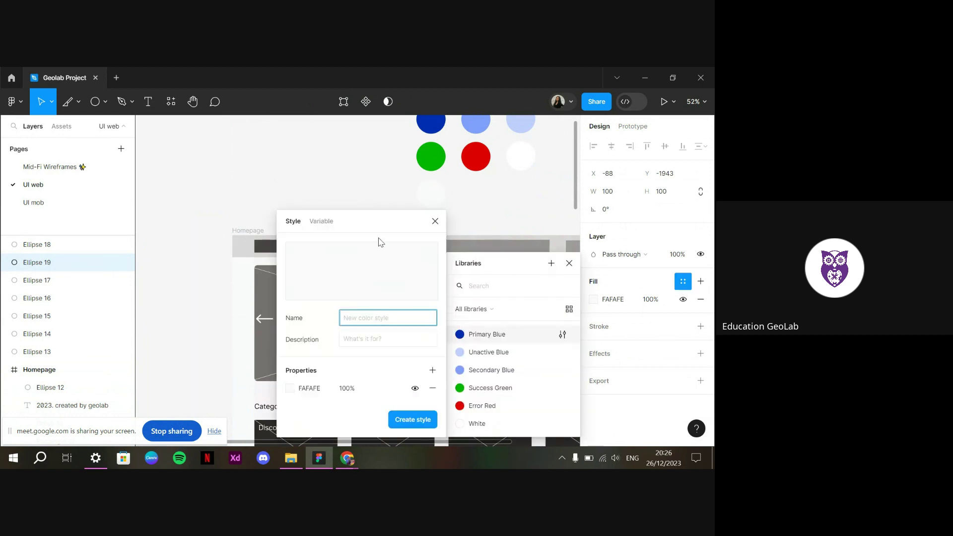
pyautogui.click(421, 364)
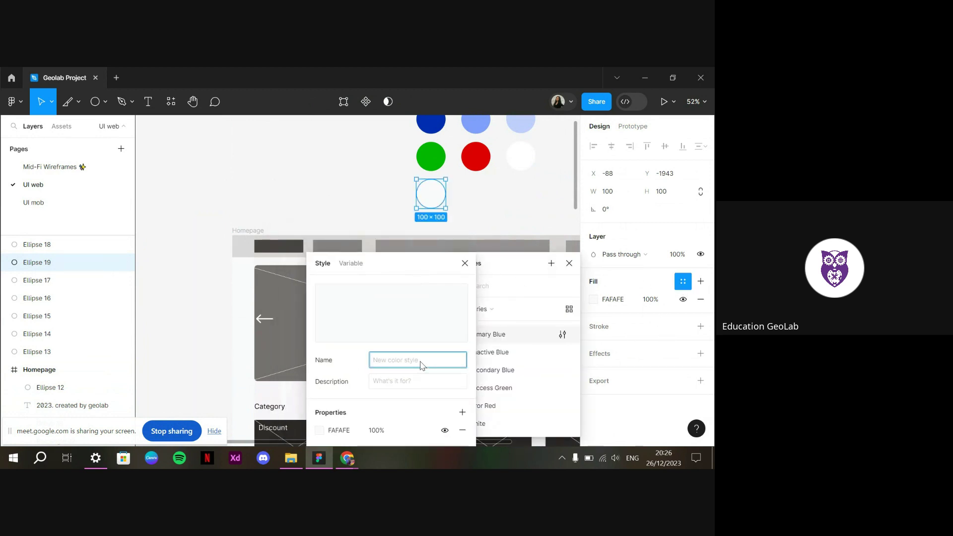
pyautogui.write('BG Color')
pyautogui.press('Return')
pyautogui.click(536, 218)
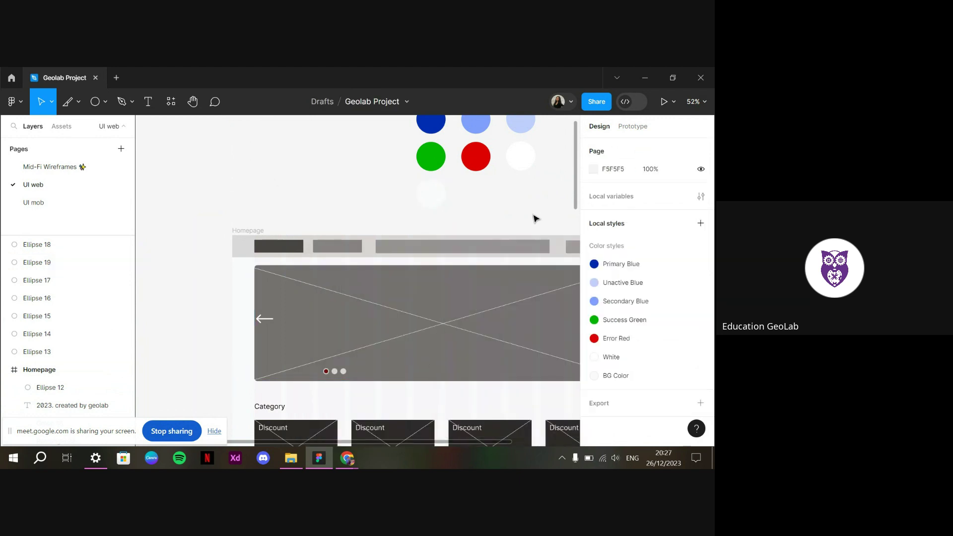
# Add a new page named Component and place it directly above the UI web page
pyautogui.scroll(3, 536, 219)
pyautogui.keyDown('ctrl'); pyautogui.scroll(-5, 560, 247); pyautogui.keyUp('ctrl')
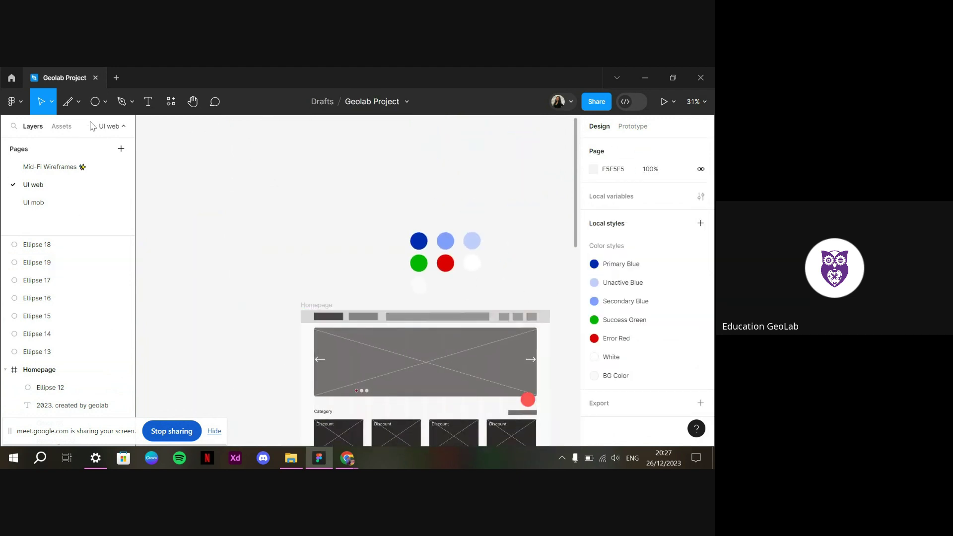
pyautogui.click(121, 148)
pyautogui.press('Return')
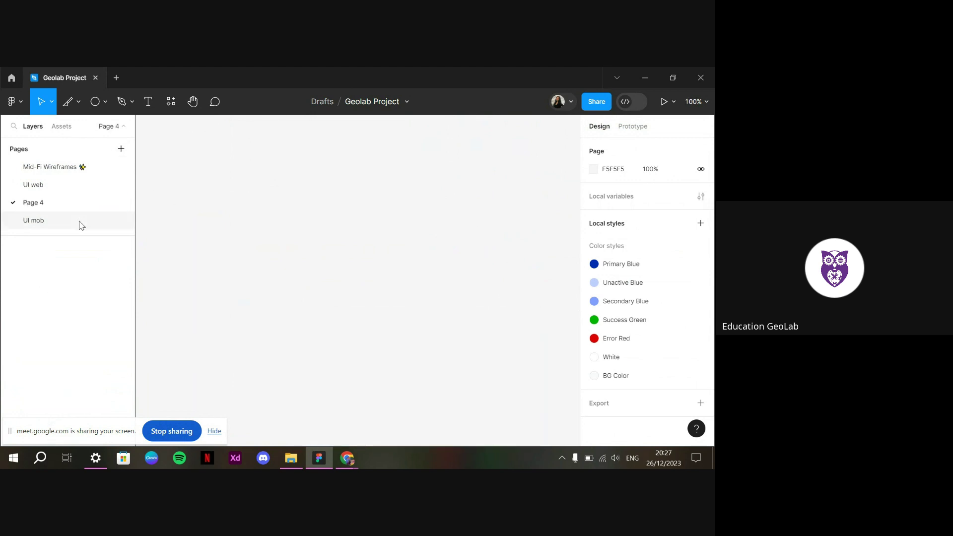
pyautogui.click(81, 225)
pyautogui.moveTo(54, 204); pyautogui.dragTo(44, 184)
pyautogui.doubleClick(37, 185)
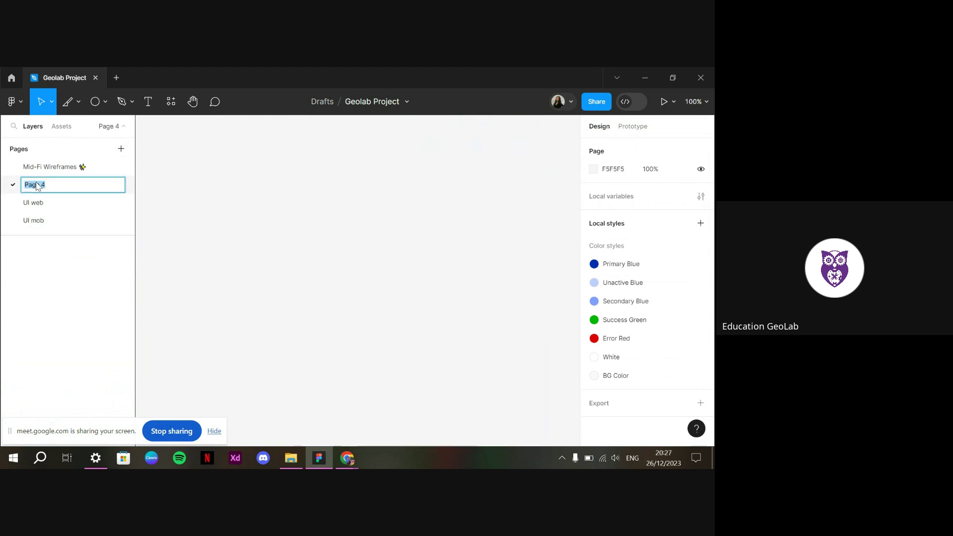
pyautogui.write('Component')
pyautogui.press('Return')
# Transfer all seven colour circles from the UI web page to the Component page, removing the originals from UI web
pyautogui.click(43, 201)
pyautogui.moveTo(372, 217); pyautogui.dragTo(492, 291)
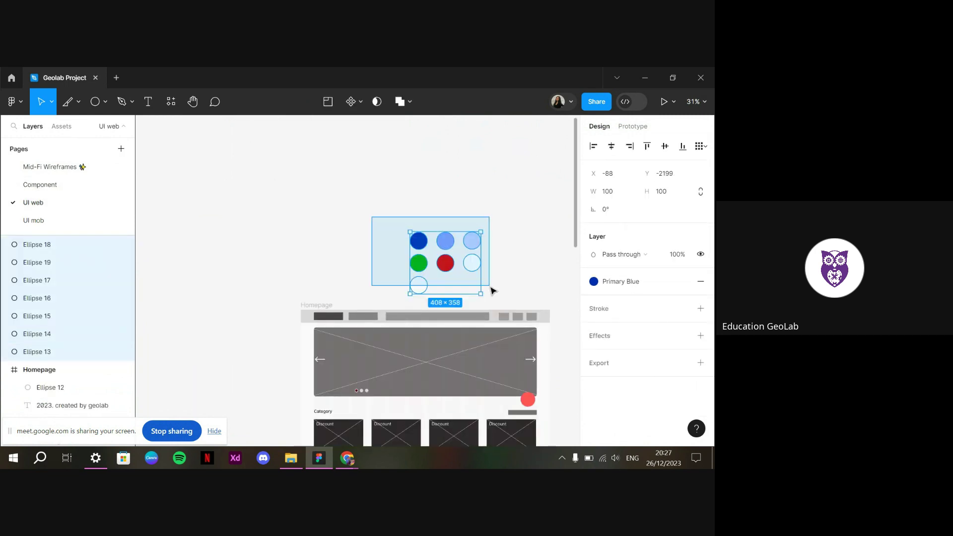
pyautogui.click(40, 185)
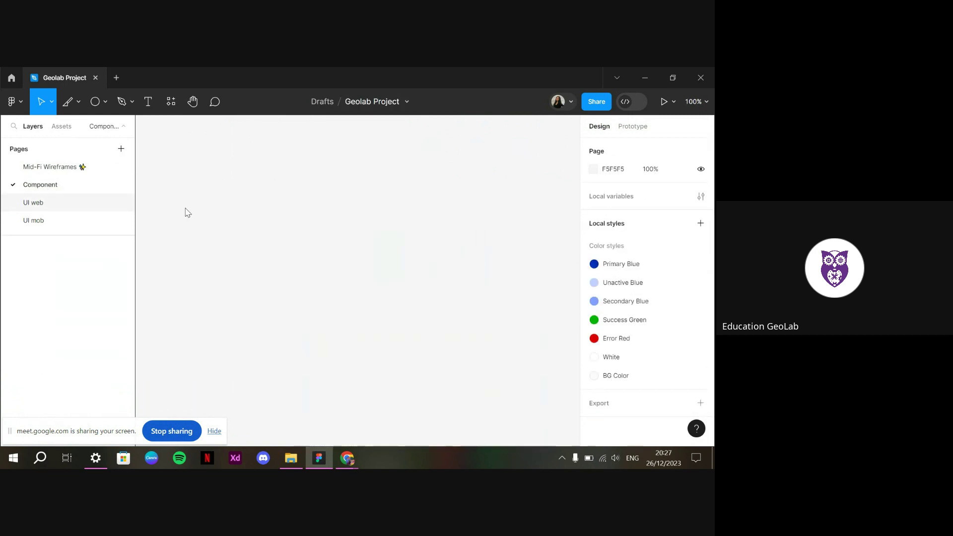
pyautogui.hotkey('ctrl', 'v')
pyautogui.scroll(-4, 309, 356)
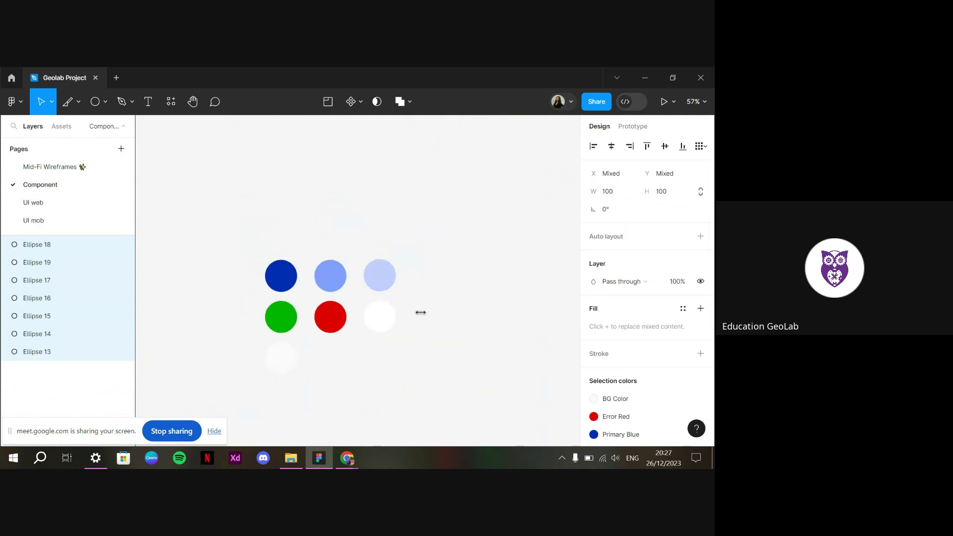
pyautogui.click(421, 312)
pyautogui.click(117, 206)
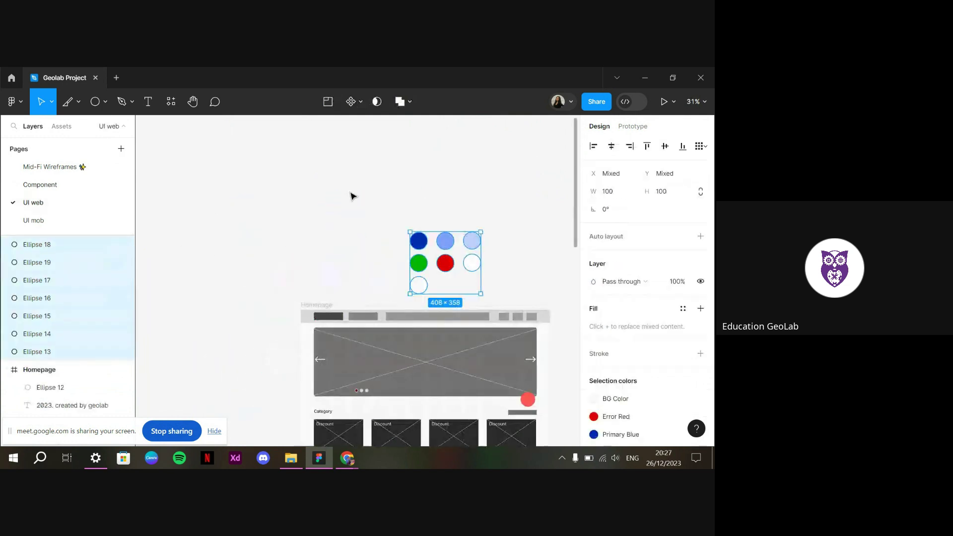
pyautogui.press('Delete')
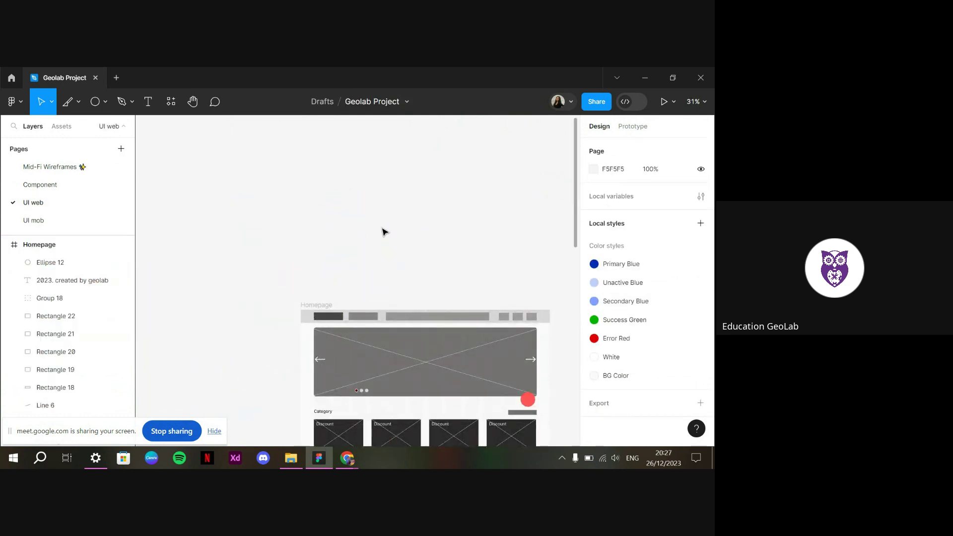
# Apply the BG Color style to the Homepage frame's fill
pyautogui.scroll(-3, 384, 230)
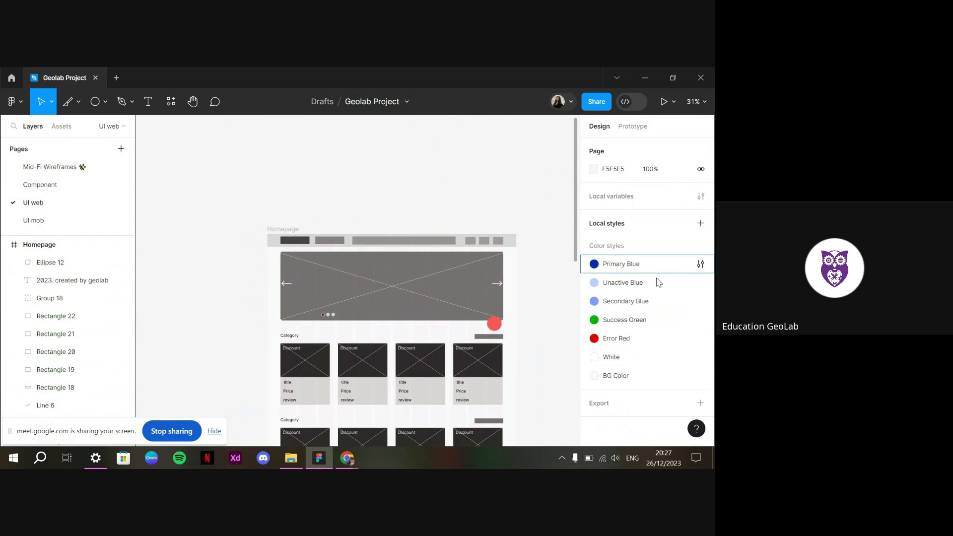
pyautogui.scroll(-1, 363, 187)
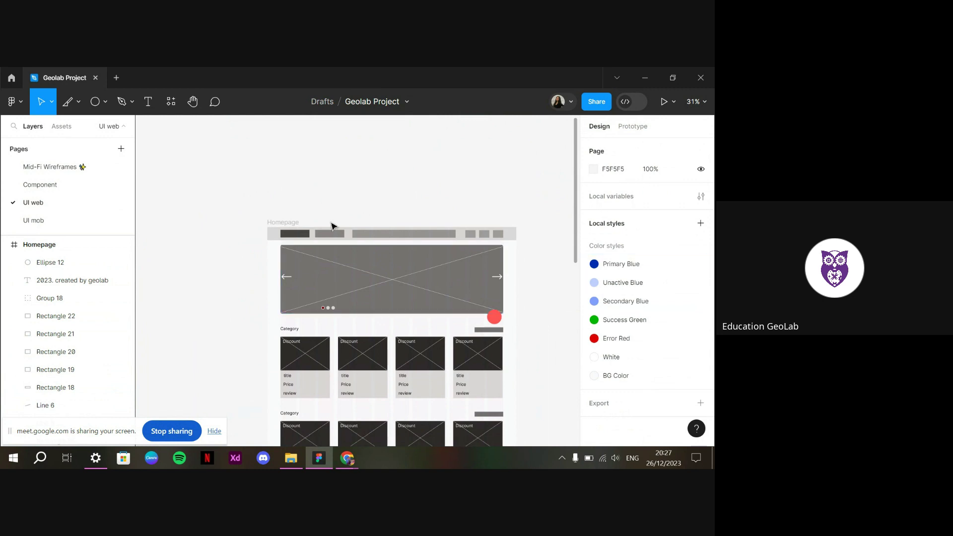
pyautogui.click(283, 223)
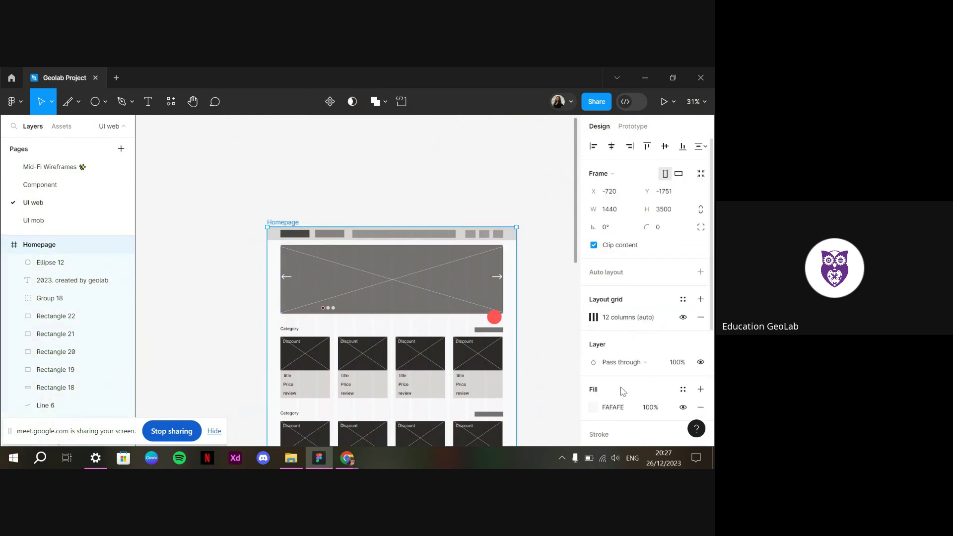
pyautogui.click(684, 389)
pyautogui.click(505, 424)
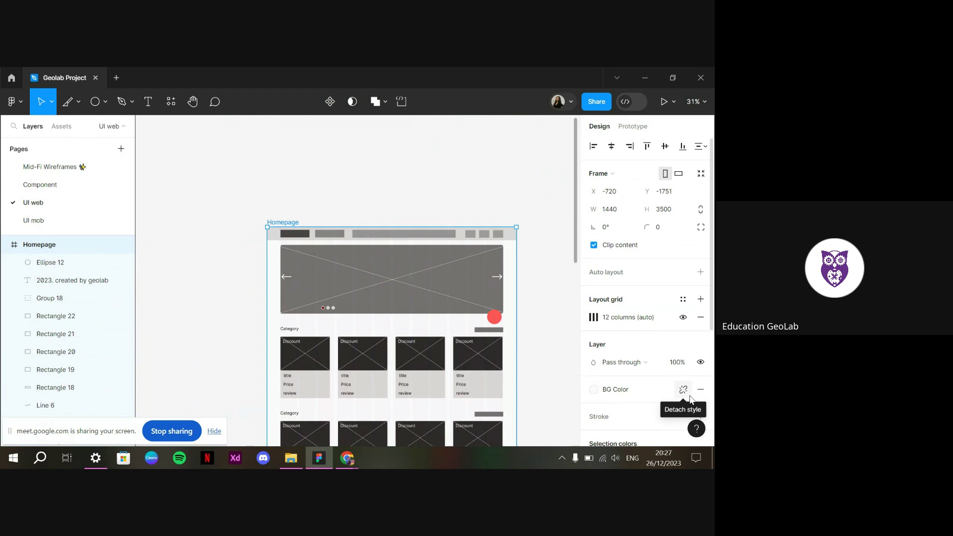
pyautogui.scroll(-2, 639, 364)
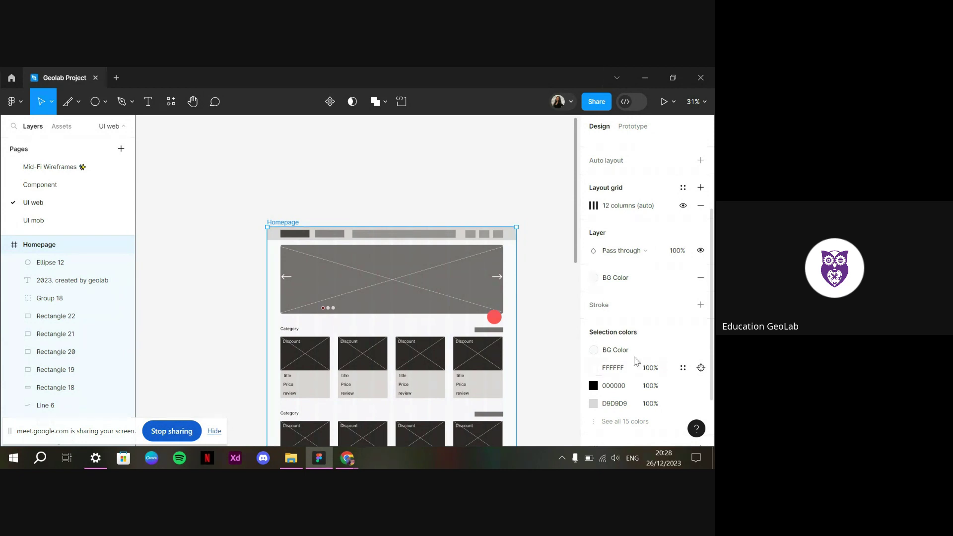
pyautogui.click(396, 163)
# Inspect the placeholder rectangles in the Homepage header one by one, up to the three small squares at its end
pyautogui.scroll(-2, 396, 164)
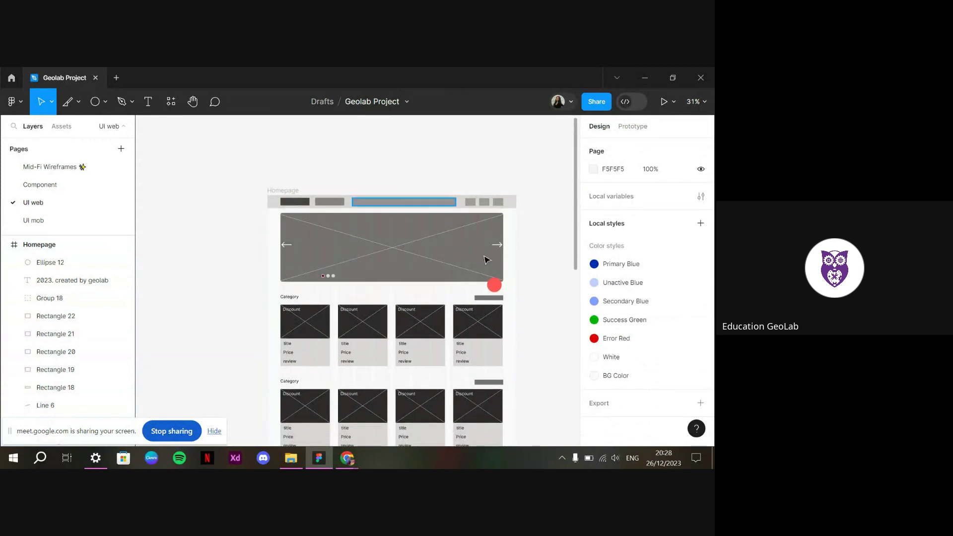
pyautogui.hscroll(2, 486, 263)
pyautogui.scroll(3, 422, 270)
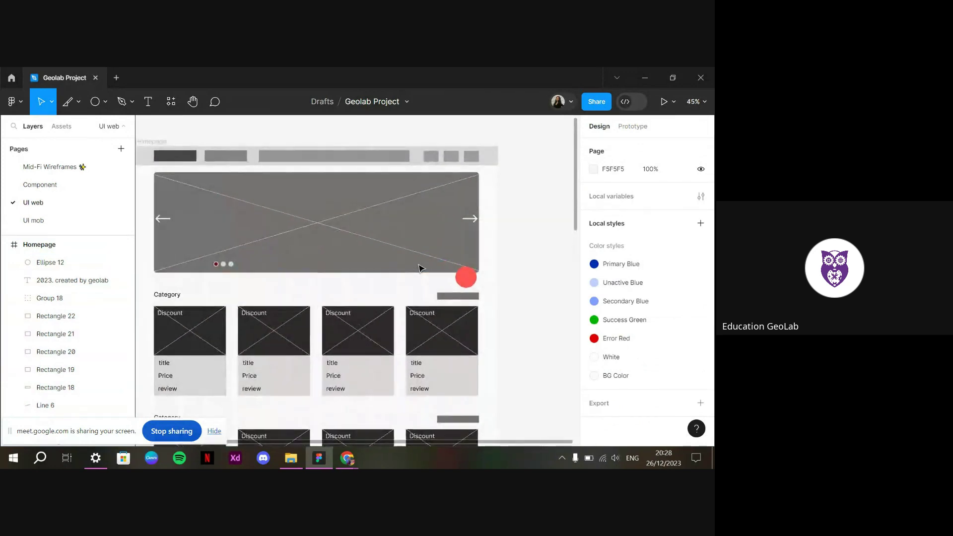
pyautogui.hscroll(-1, 420, 268)
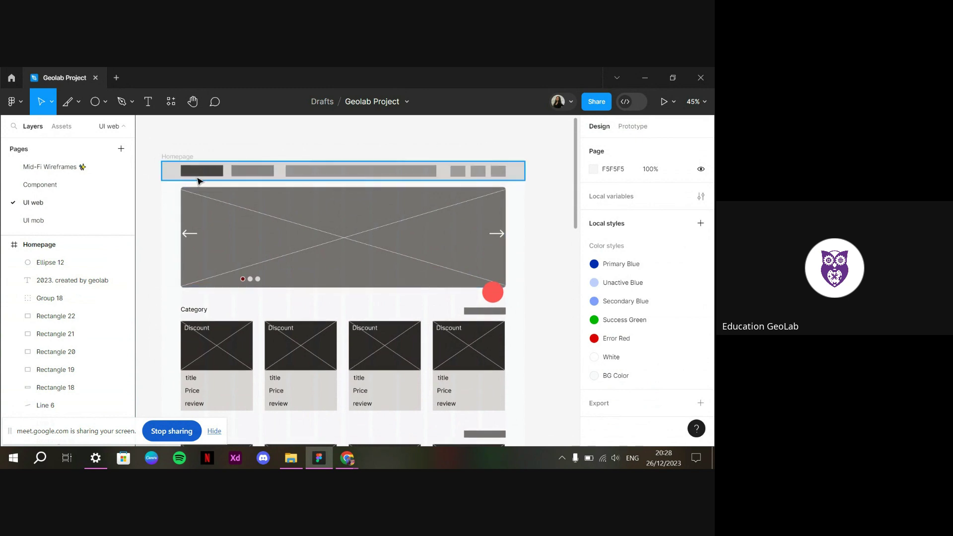
pyautogui.click(240, 173)
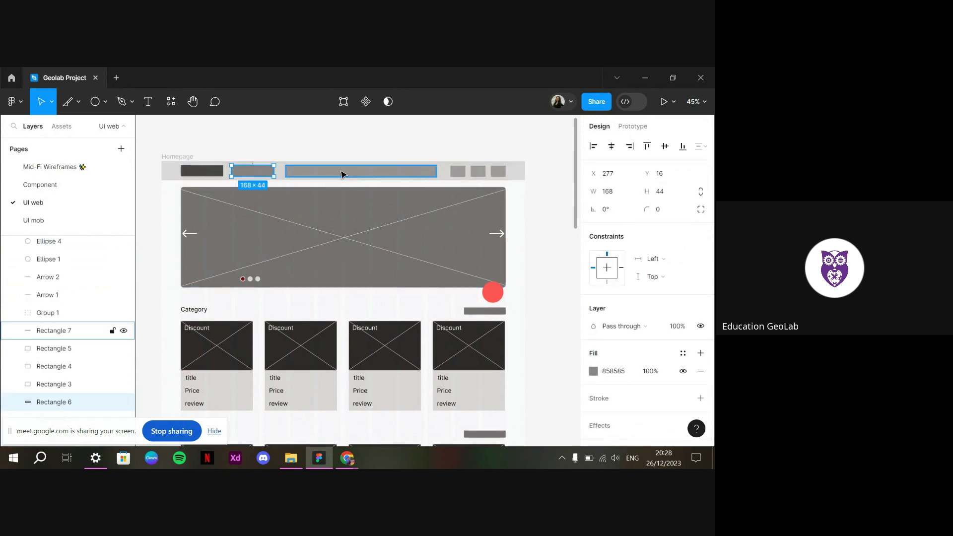
pyautogui.click(397, 172)
pyautogui.click(458, 171)
pyautogui.click(476, 174)
pyautogui.click(498, 171)
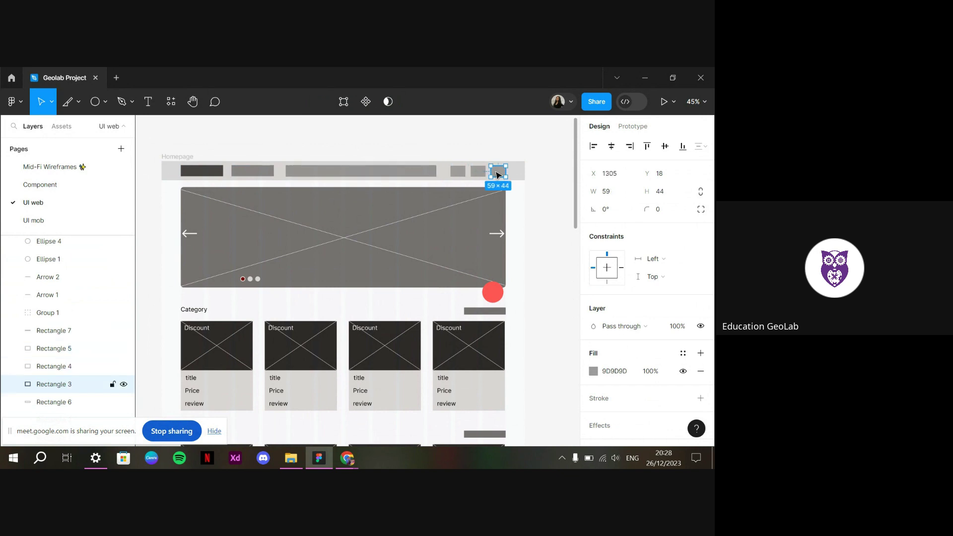
# Set the fill of the full-width header bar to white, FFFFFF
pyautogui.scroll(1, 188, 155)
pyautogui.scroll(3, 187, 155)
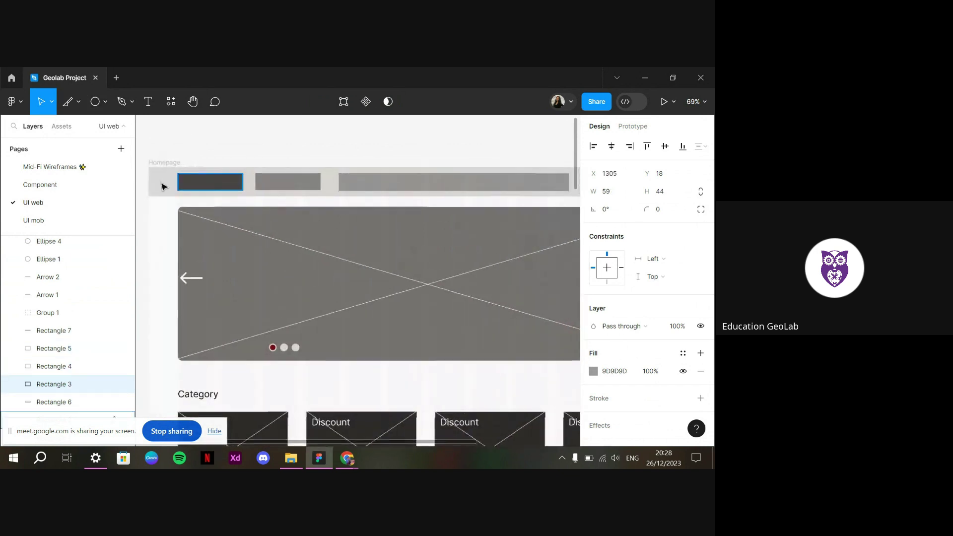
pyautogui.click(163, 185)
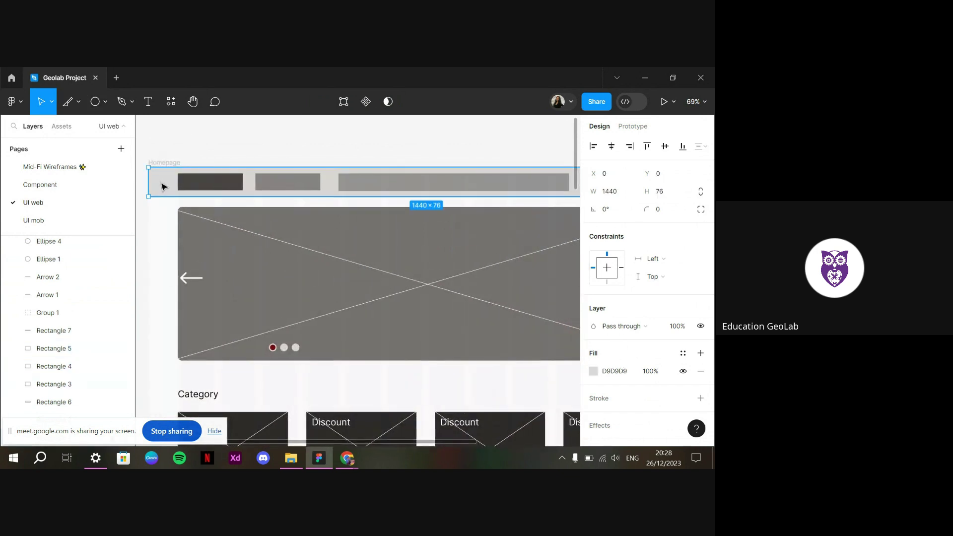
pyautogui.click(594, 371)
pyautogui.moveTo(522, 234); pyautogui.dragTo(399, 99)
pyautogui.click(325, 142)
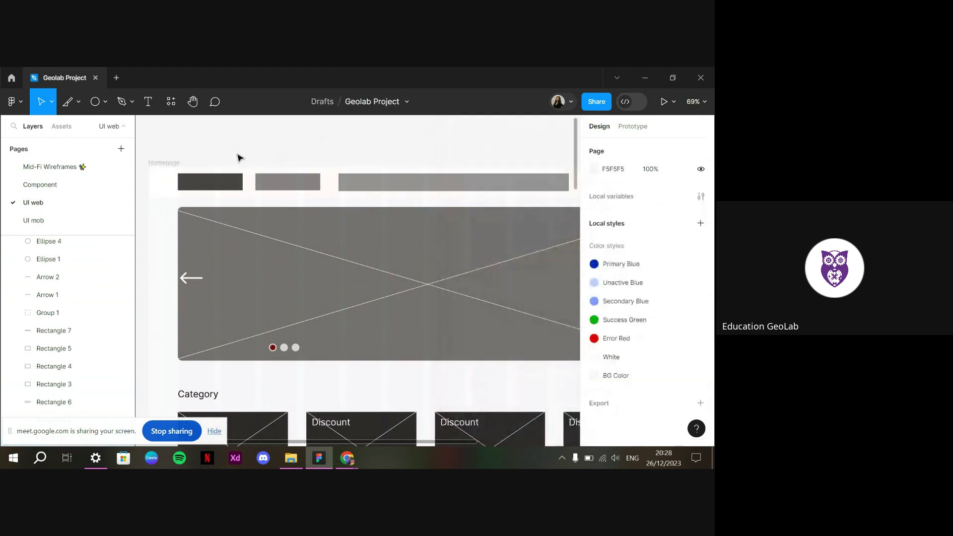
# Present the Homepage frame as a prototype preview
pyautogui.click(178, 164)
pyautogui.click(268, 161)
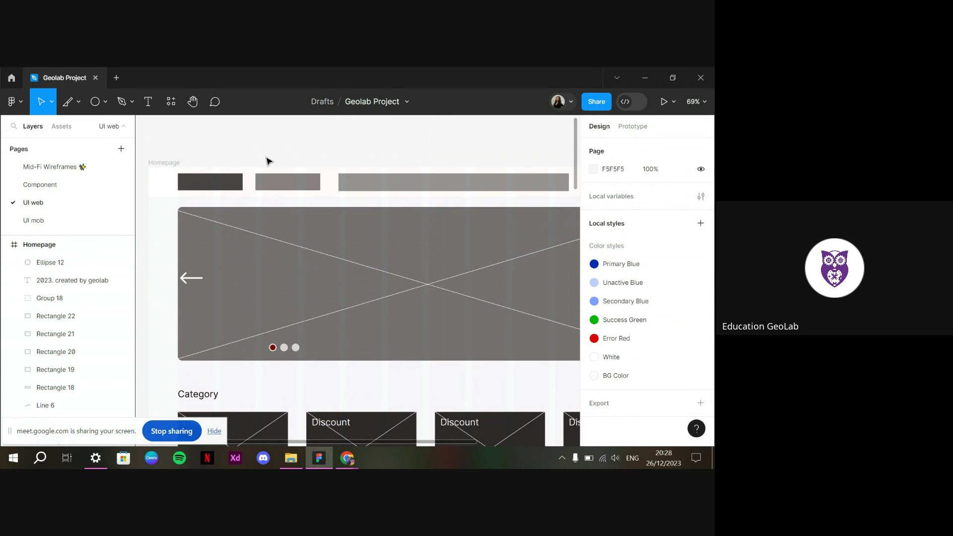
pyautogui.click(164, 163)
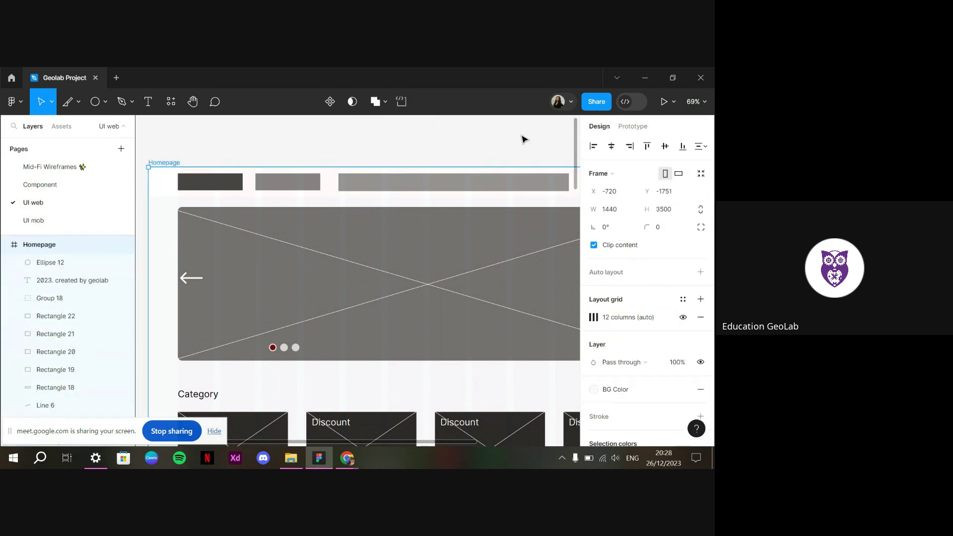
pyautogui.click(664, 102)
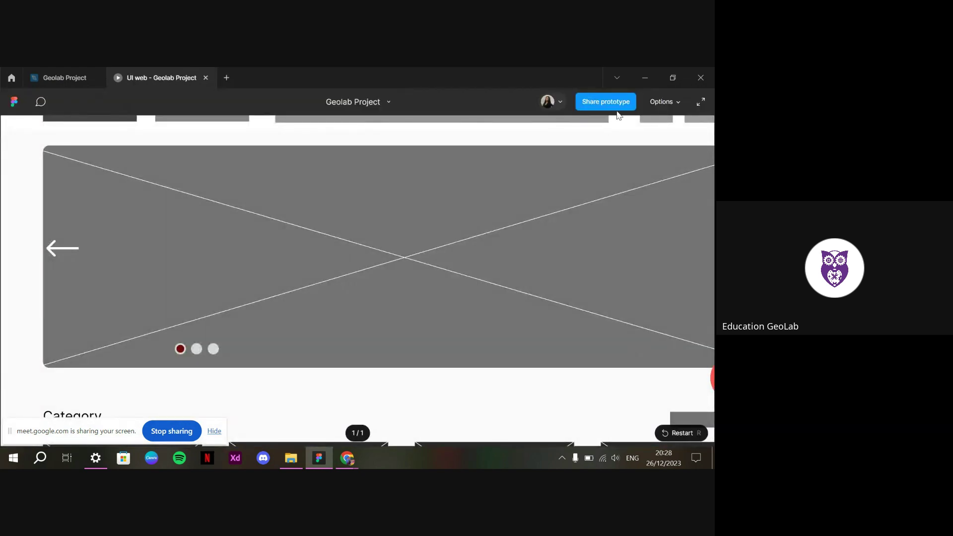
# Scale the prototype preview to fit the width and hide the Figma UI
pyautogui.click(663, 105)
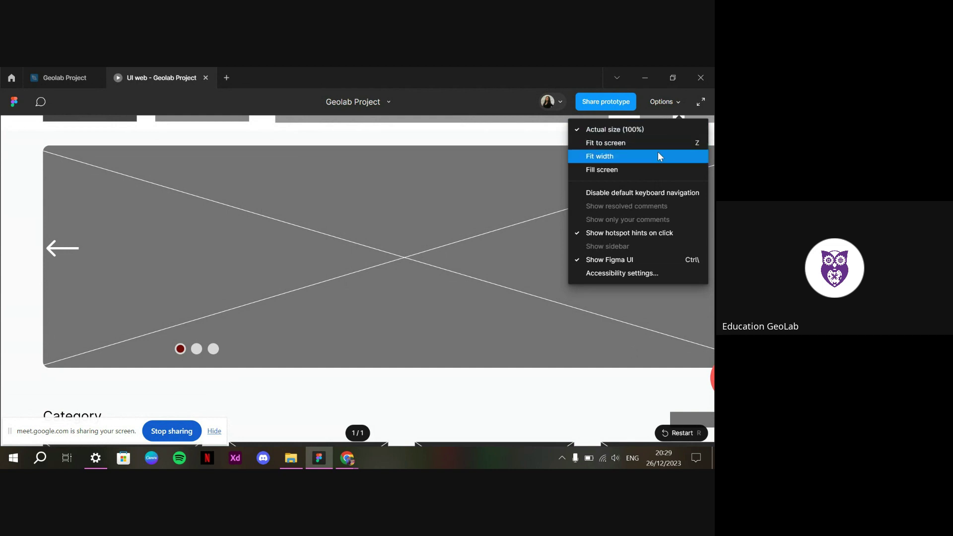
pyautogui.click(657, 154)
pyautogui.click(650, 98)
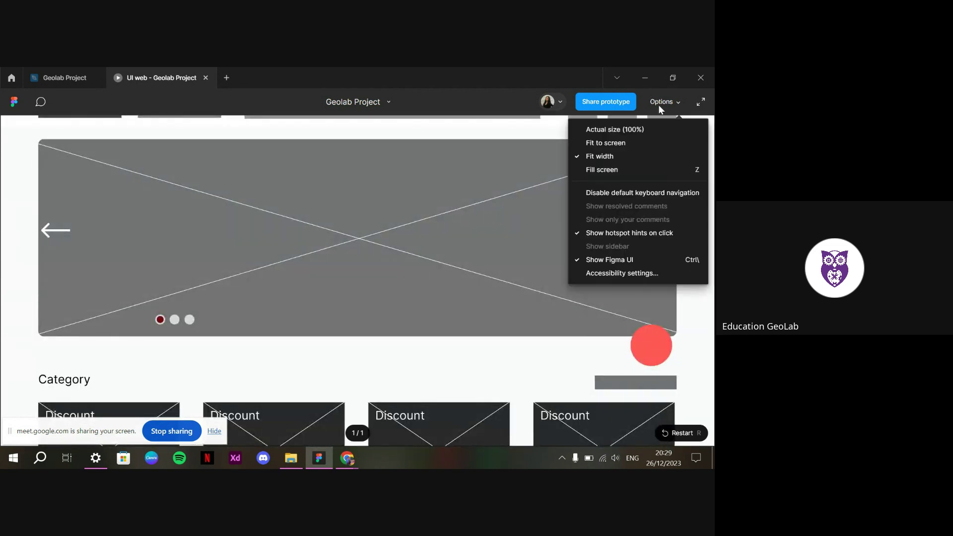
pyautogui.click(657, 261)
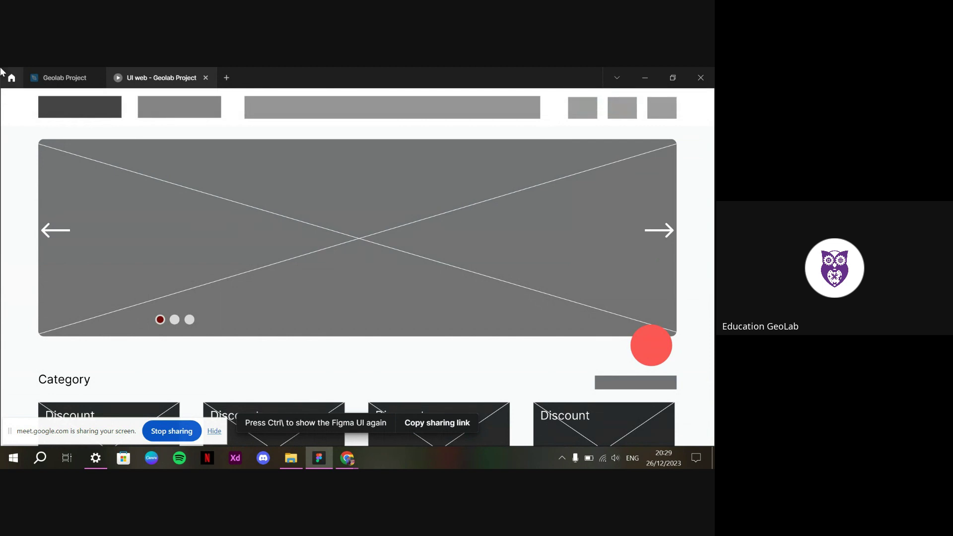
# Return to the Geolab Project design file and inspect the white header bar and the dark first placeholder of the Homepage
pyautogui.click(65, 77)
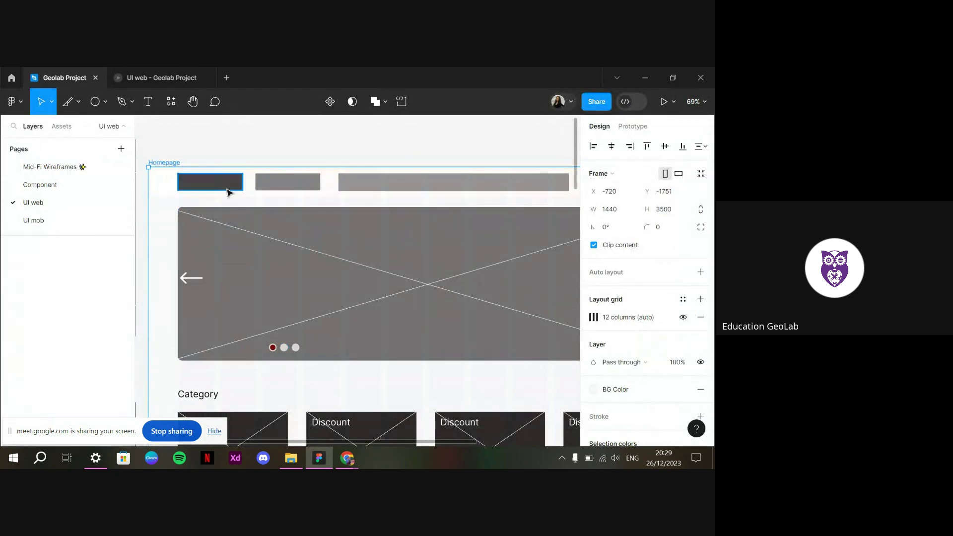
pyautogui.click(169, 192)
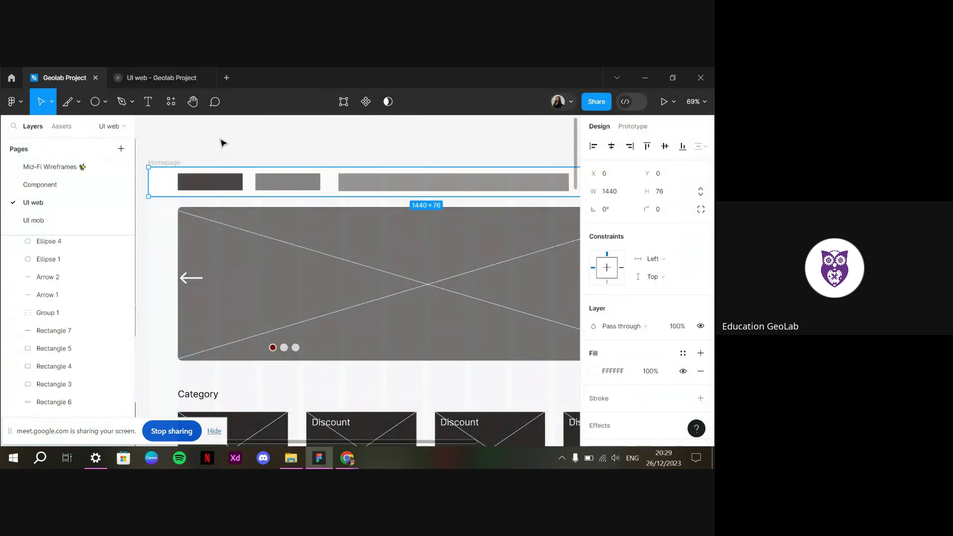
pyautogui.click(245, 159)
pyautogui.click(240, 176)
pyautogui.hscroll(2, 243, 178)
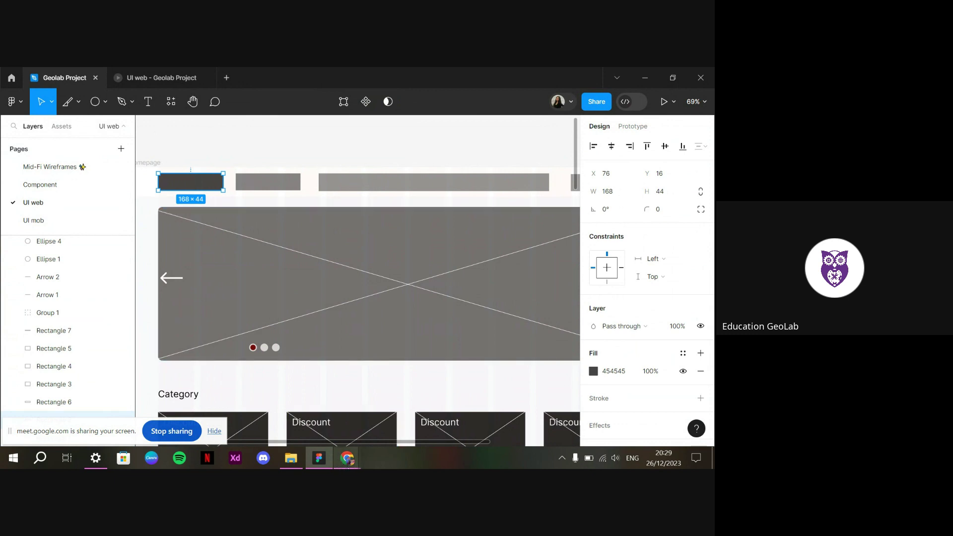
pyautogui.moveTo(348, 467)
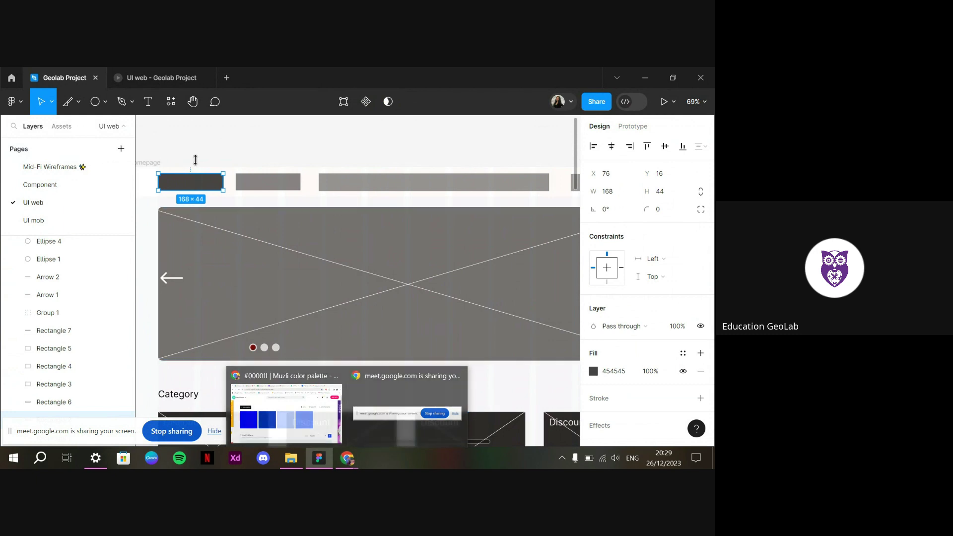
# Duplicate the second header placeholder rectangle and place the copy on the empty canvas above the Homepage frame
pyautogui.click(266, 191)
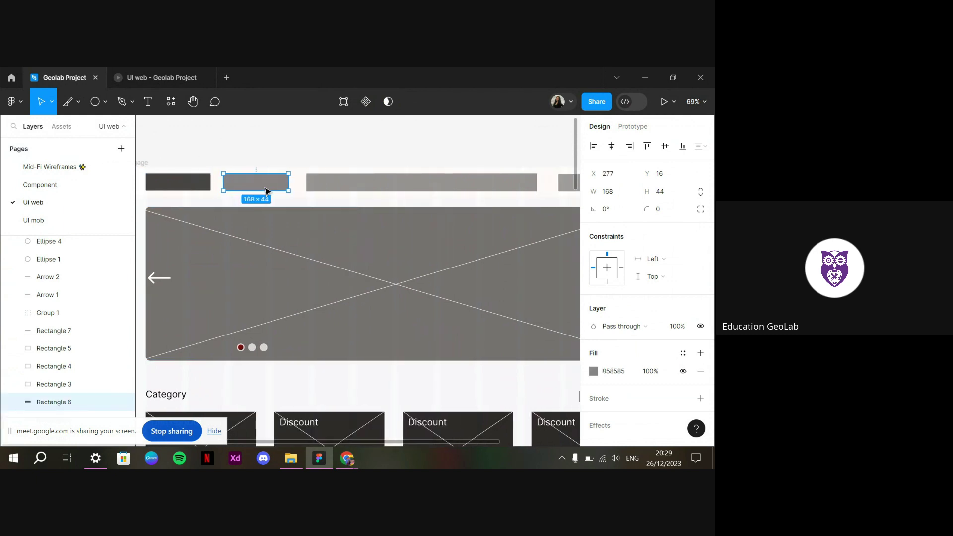
pyautogui.scroll(2, 268, 189)
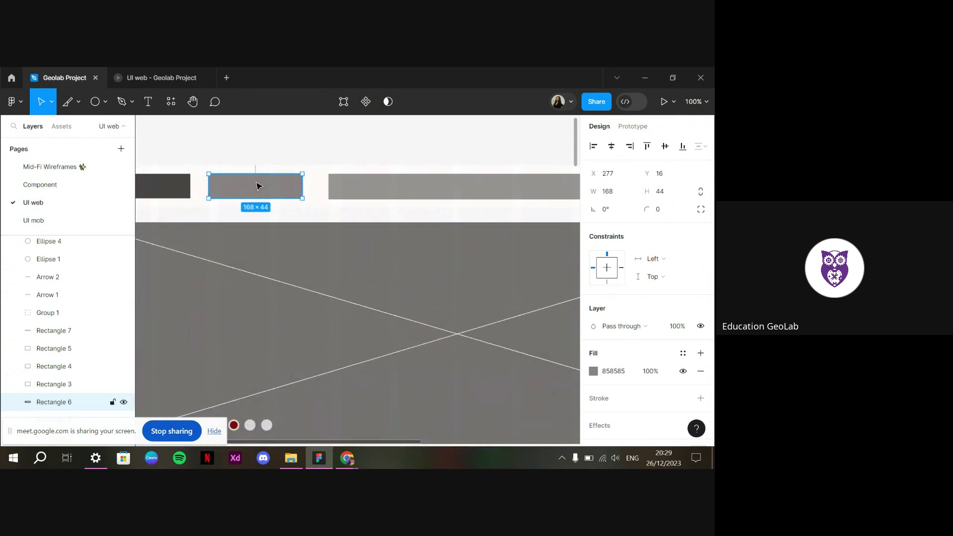
pyautogui.scroll(-2, 258, 186)
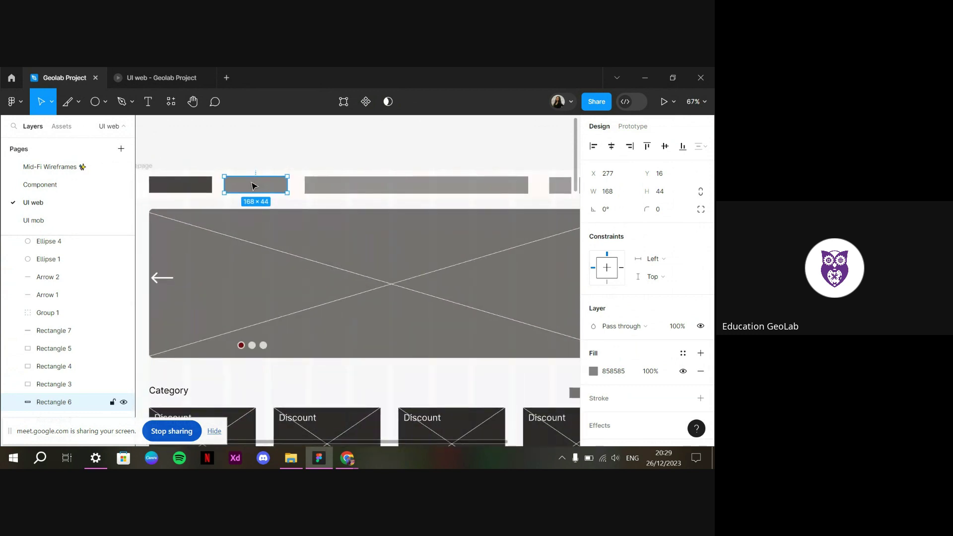
pyautogui.scroll(2, 253, 202)
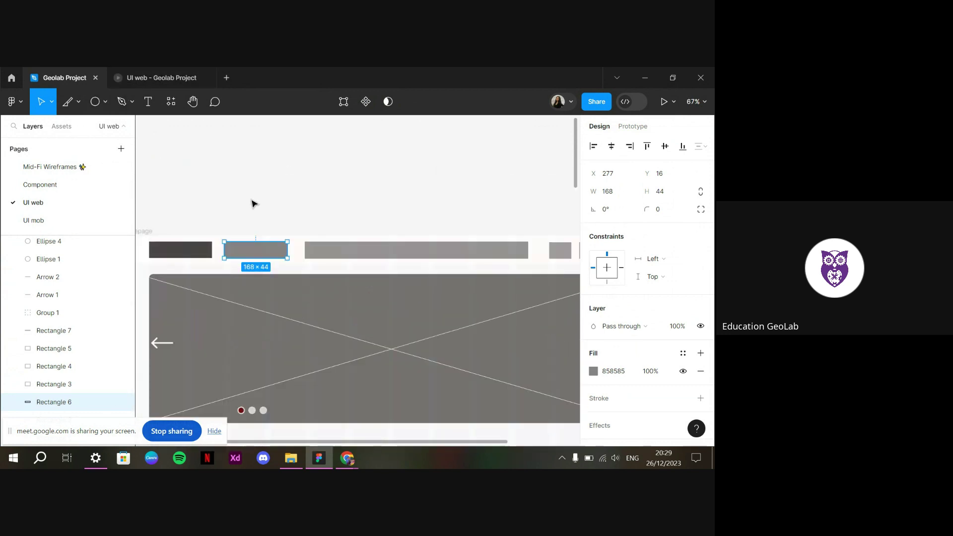
pyautogui.moveTo(276, 251); pyautogui.dragTo(273, 198)
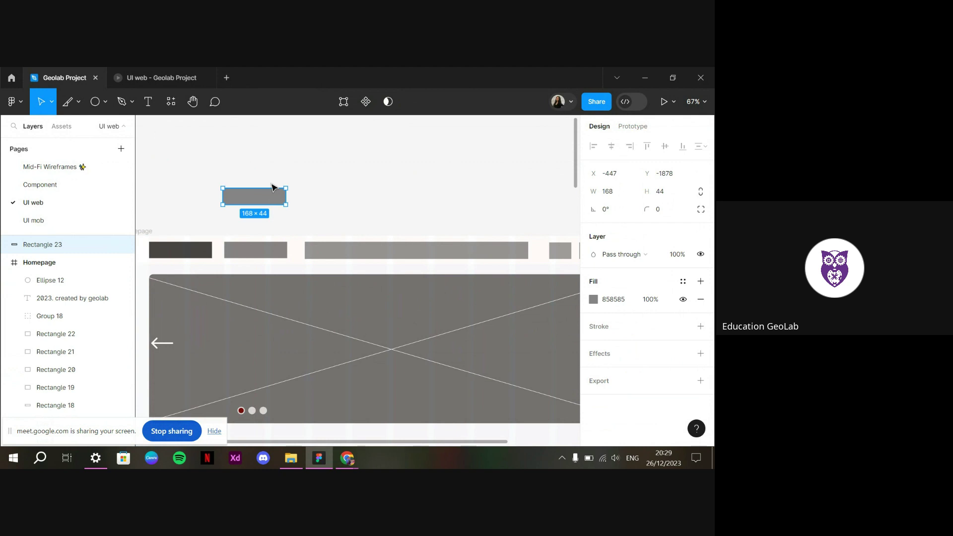
# Run the Iconify plugin, move its window clear of the duplicated rectangle and search for "menu" icons
pyautogui.scroll(2, 272, 189)
pyautogui.scroll(2, 272, 190)
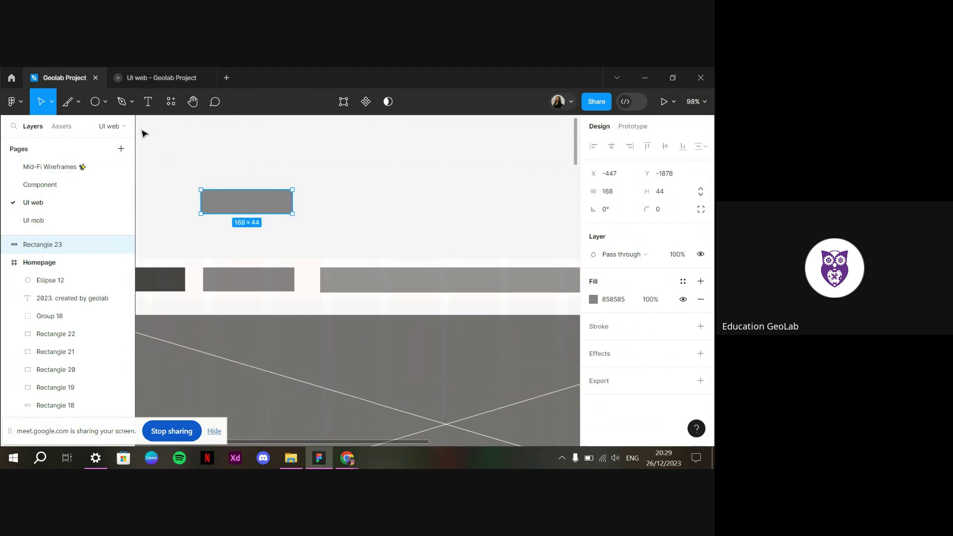
pyautogui.click(174, 108)
pyautogui.click(224, 127)
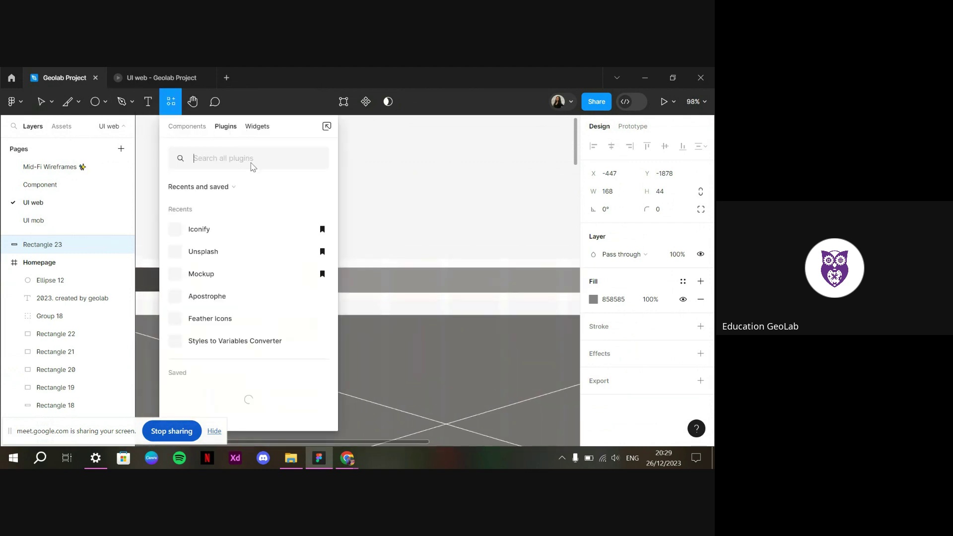
pyautogui.click(222, 232)
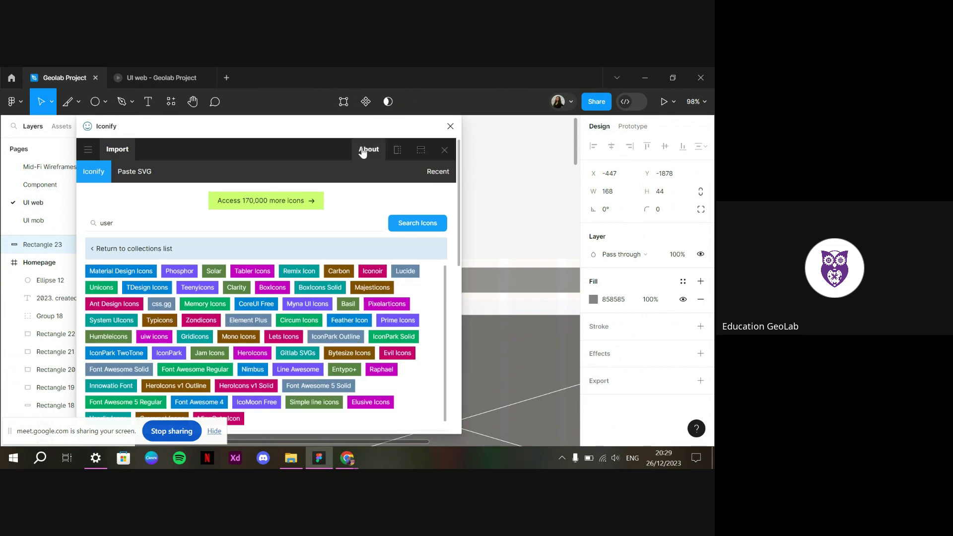
pyautogui.moveTo(368, 126); pyautogui.dragTo(622, 126)
pyautogui.click(430, 223)
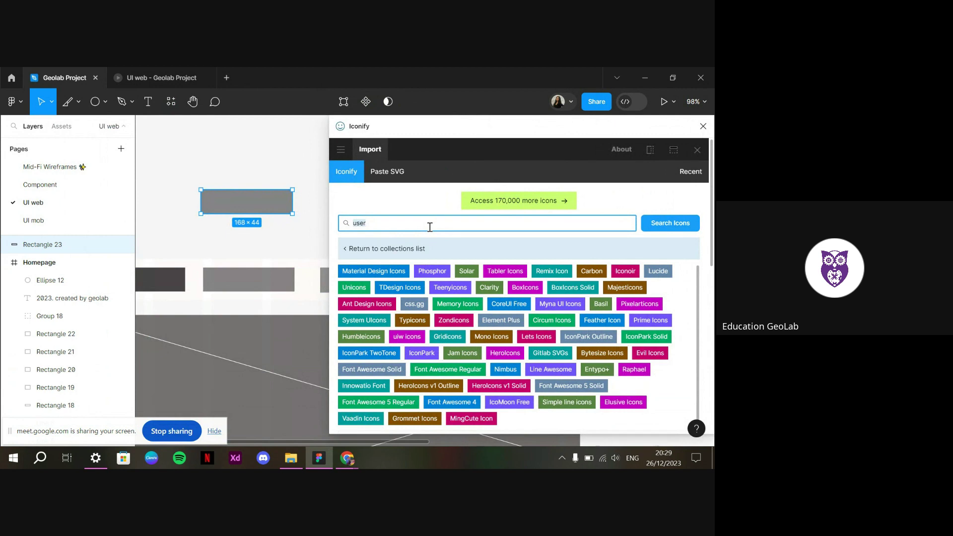
pyautogui.write('menu')
pyautogui.press('Return')
pyautogui.scroll(3, 546, 343)
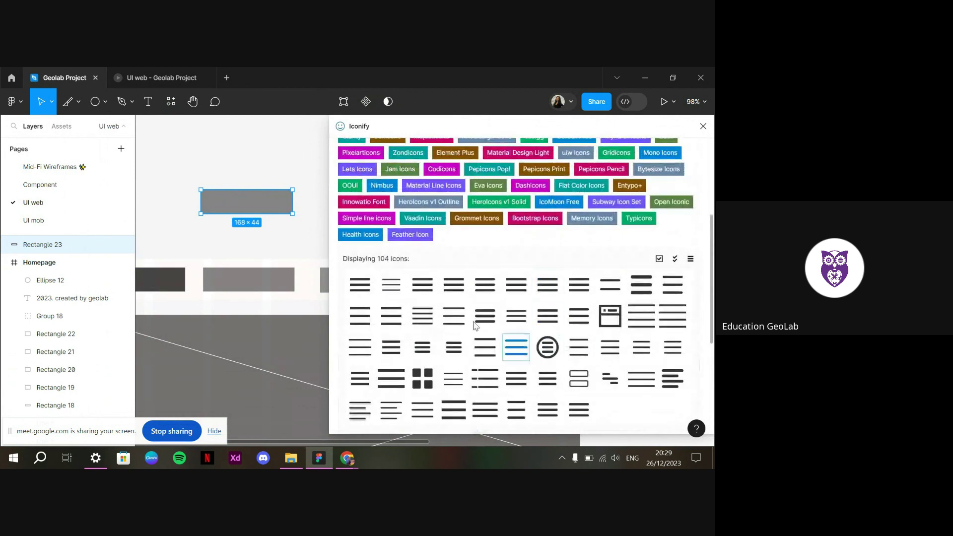
# Import the mynaui:menu icon into the design
pyautogui.click(610, 353)
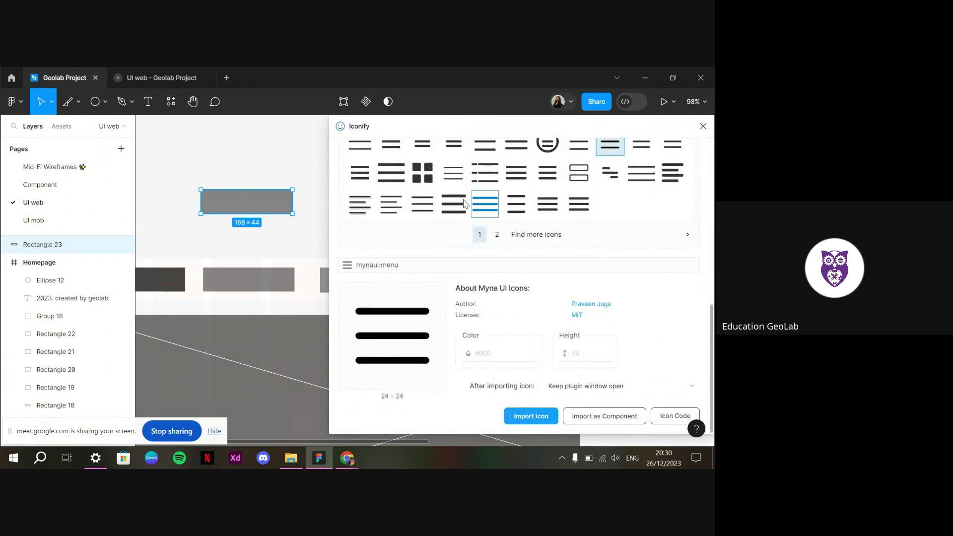
pyautogui.click(526, 355)
pyautogui.click(538, 395)
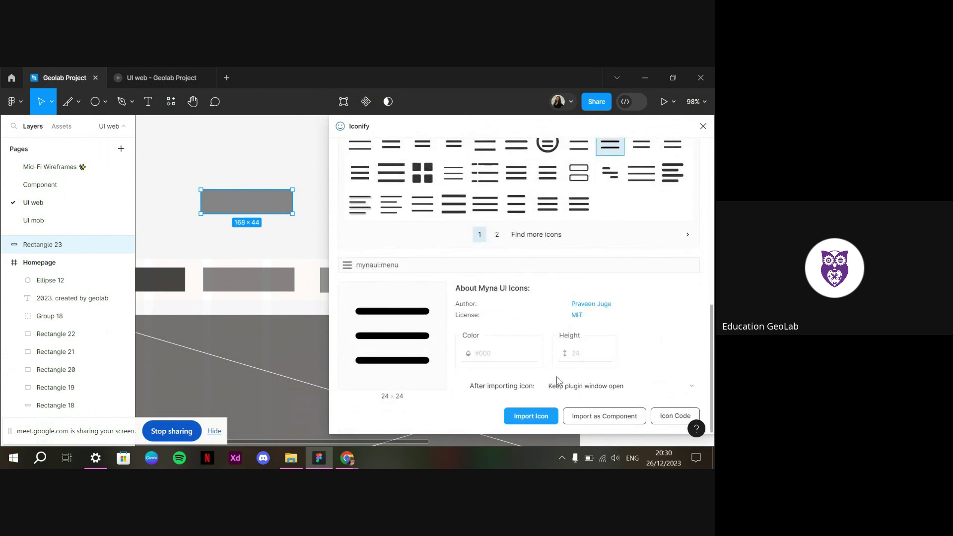
pyautogui.click(531, 416)
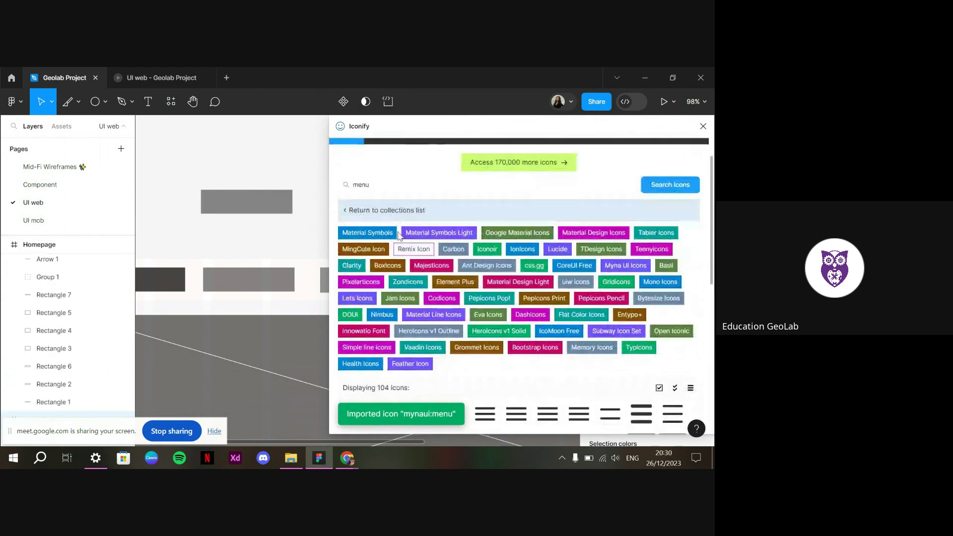
# Search Iconify for close icons and preview the system-uicons:close icon
pyautogui.doubleClick(399, 184)
pyautogui.write('x')
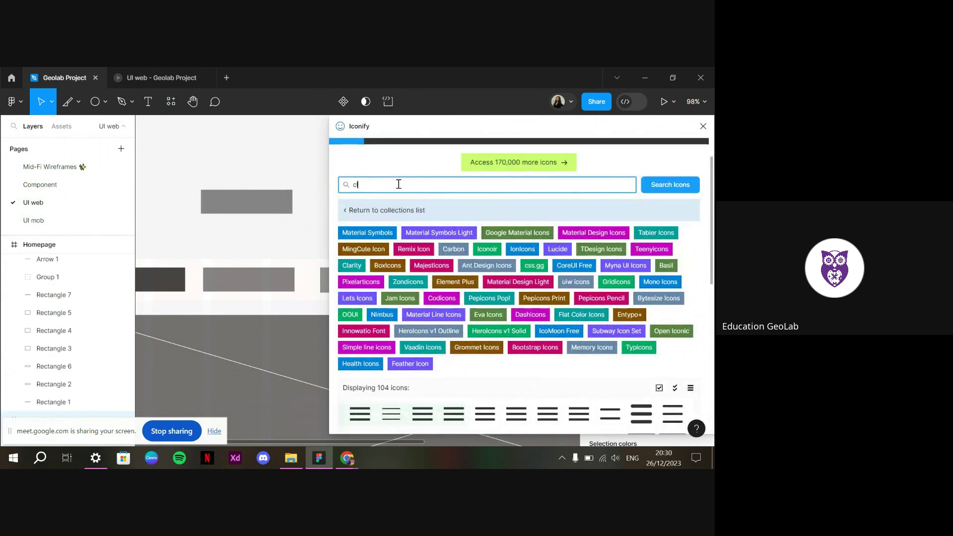
pyautogui.press('Return')
pyautogui.scroll(-3, 628, 325)
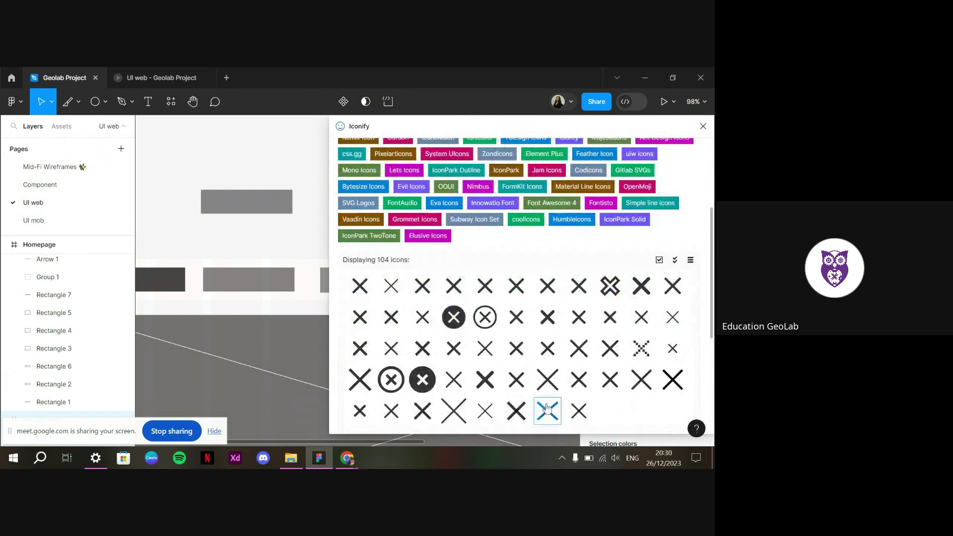
pyautogui.click(670, 358)
pyautogui.scroll(-4, 666, 341)
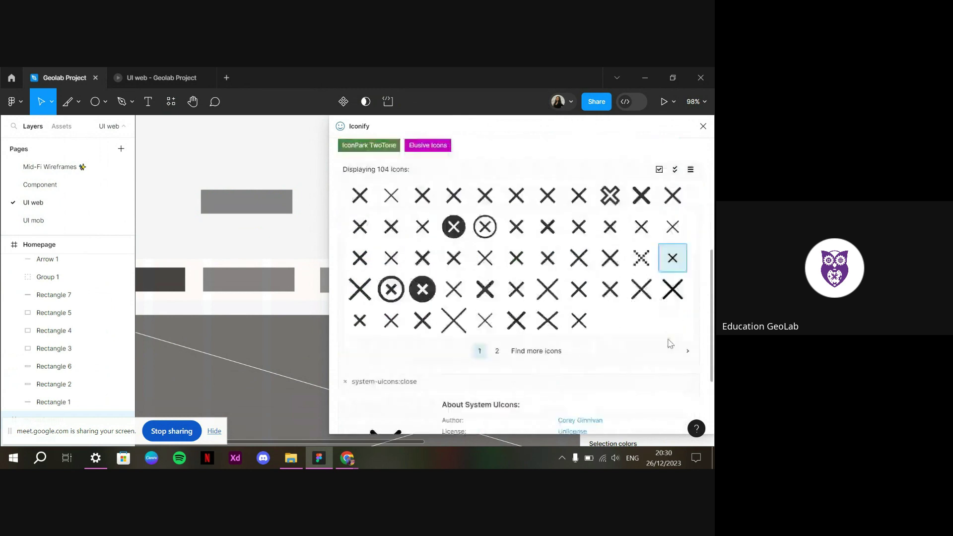
pyautogui.scroll(2, 640, 334)
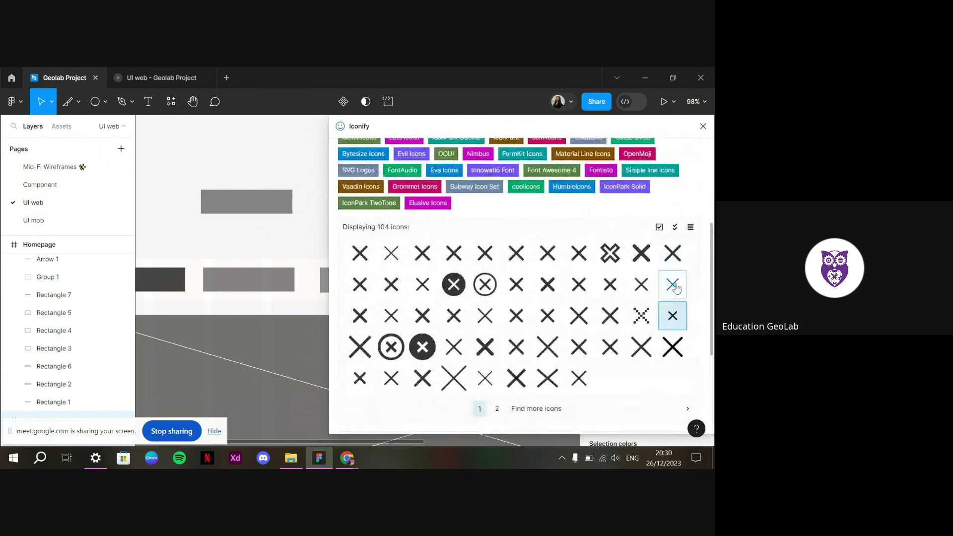
# Import the iconamoon:close-thin icon into the design
pyautogui.click(672, 273)
pyautogui.scroll(-3, 671, 288)
pyautogui.click(528, 415)
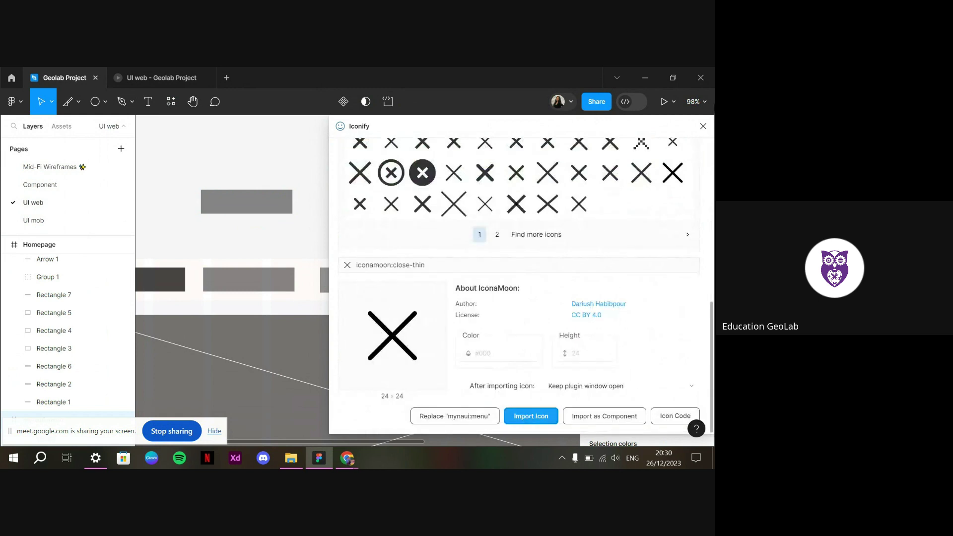
# Close Iconify and move the imported menu and close icons together to just left of the duplicated rectangle above the Homepage
pyautogui.scroll(-5, 405, 233)
pyautogui.scroll(10, 409, 237)
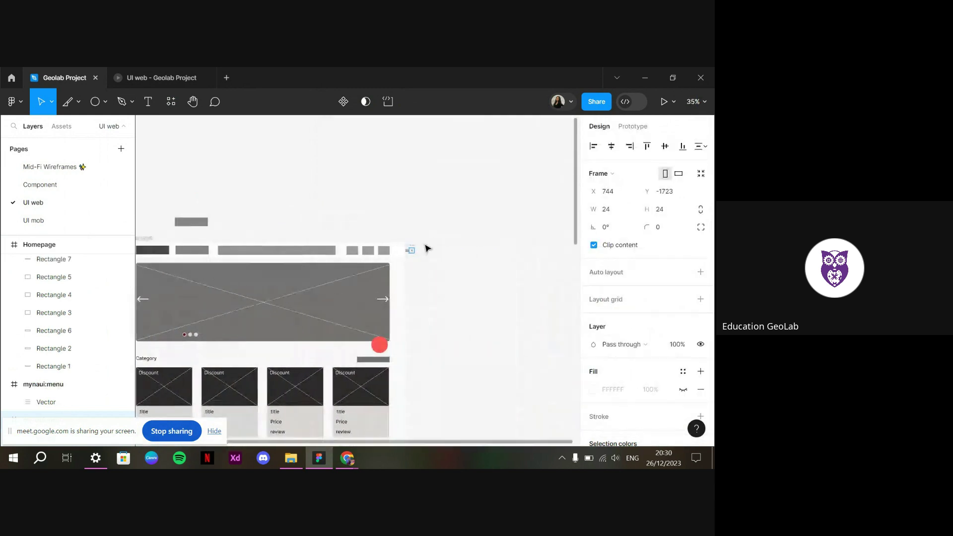
pyautogui.press('Escape')
pyautogui.moveTo(438, 320); pyautogui.dragTo(350, 241)
pyautogui.moveTo(361, 277); pyautogui.dragTo(244, 246)
pyautogui.scroll(-3, 262, 181)
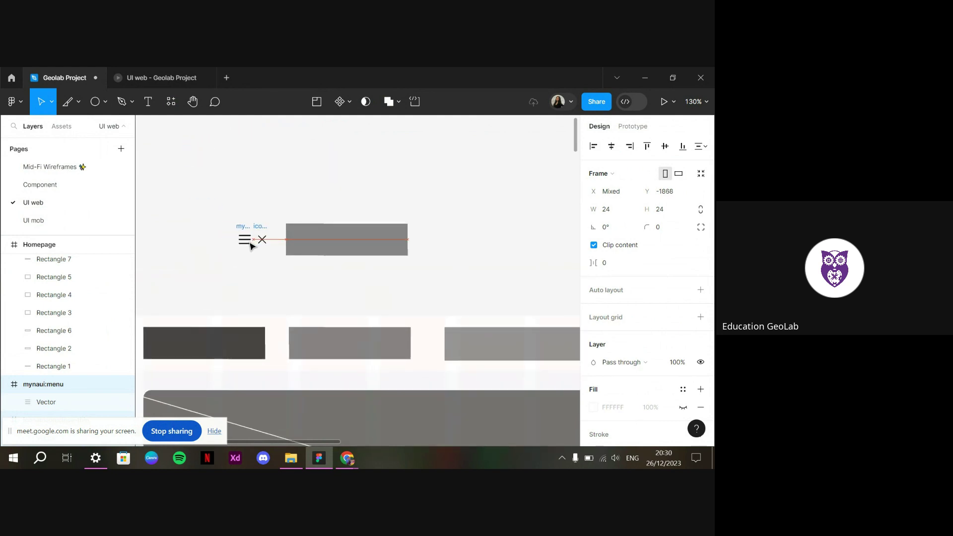
# Check the header in the prototype preview and apply the Primary Blue colour style to the duplicated rectangle's fill
pyautogui.click(128, 72)
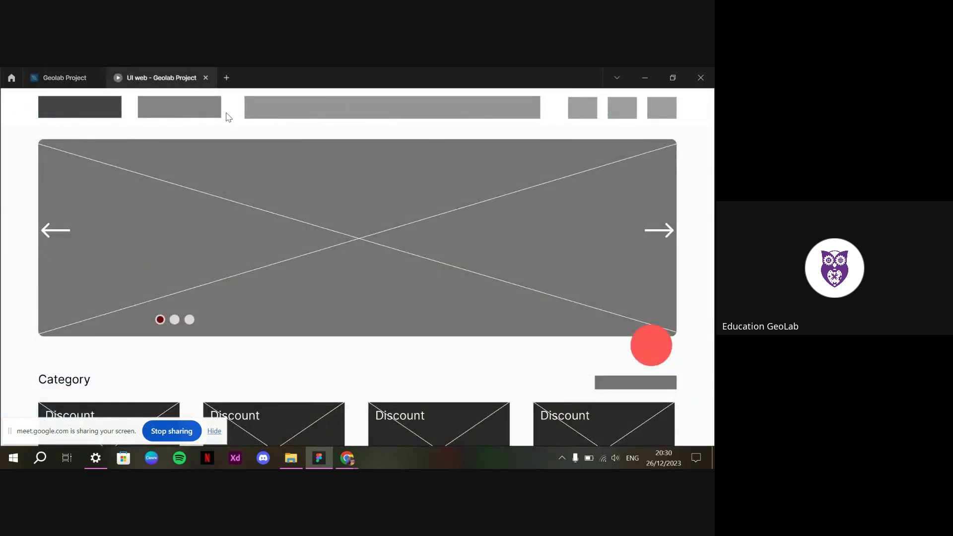
pyautogui.click(65, 77)
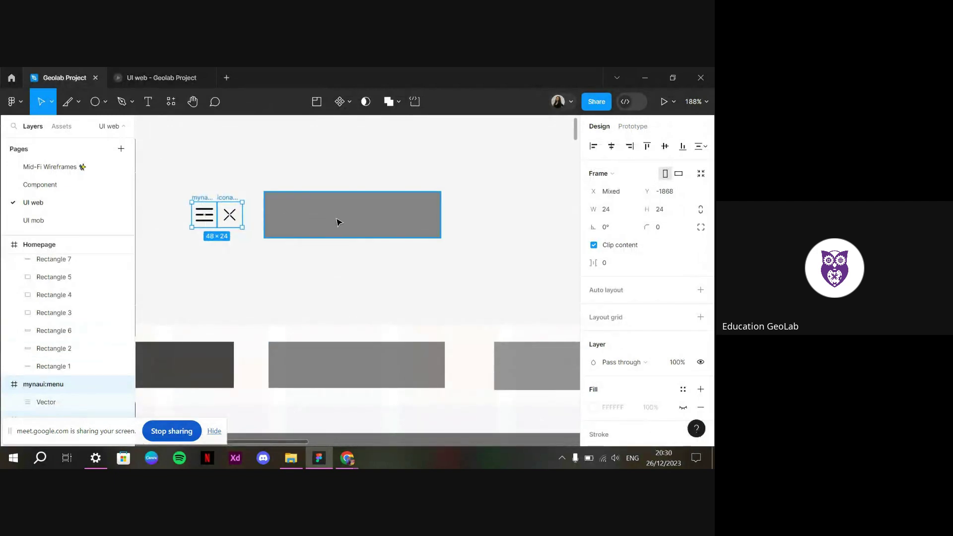
pyautogui.click(338, 222)
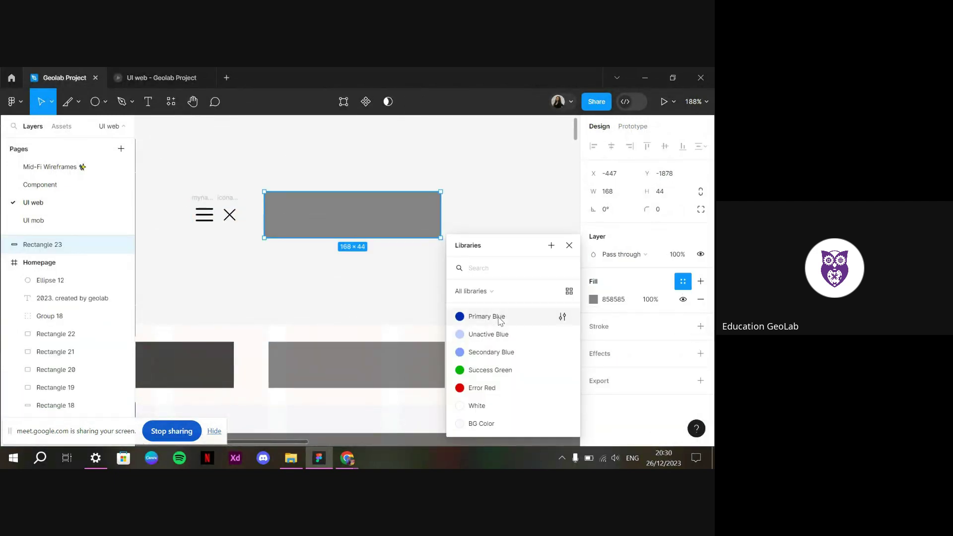
pyautogui.click(500, 320)
pyautogui.click(476, 278)
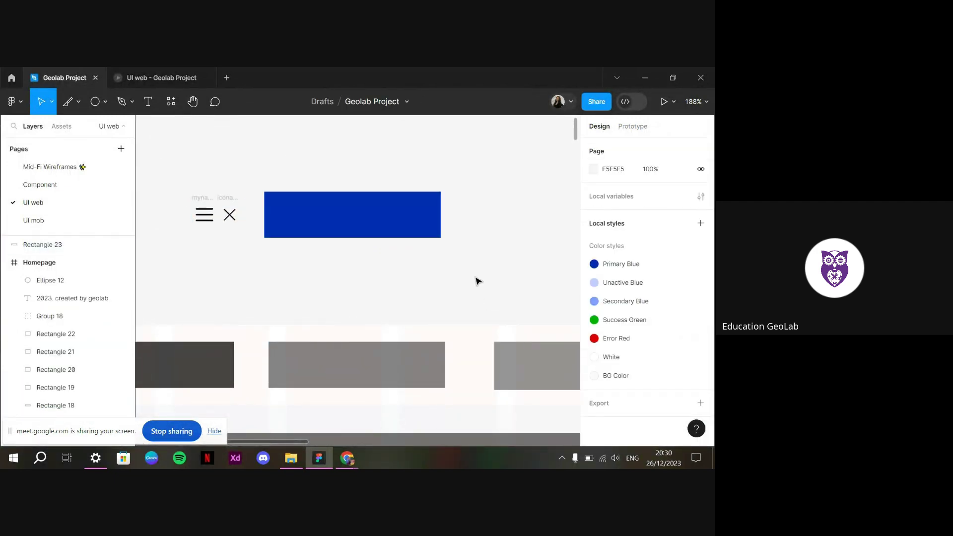
# Set the corner radius of the blue rectangle to 8
pyautogui.click(410, 209)
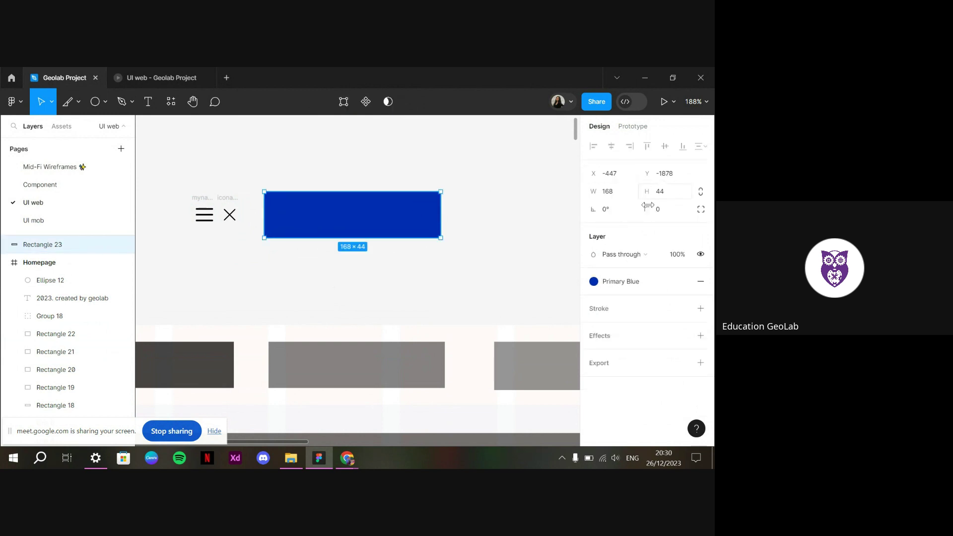
pyautogui.moveTo(648, 205); pyautogui.dragTo(704, 211)
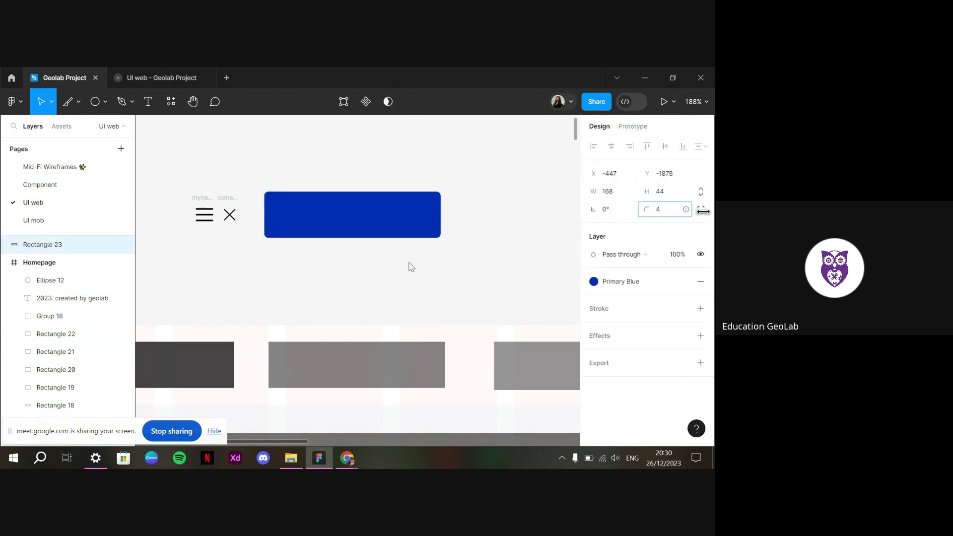
pyautogui.moveTo(412, 267); pyautogui.dragTo(452, 267)
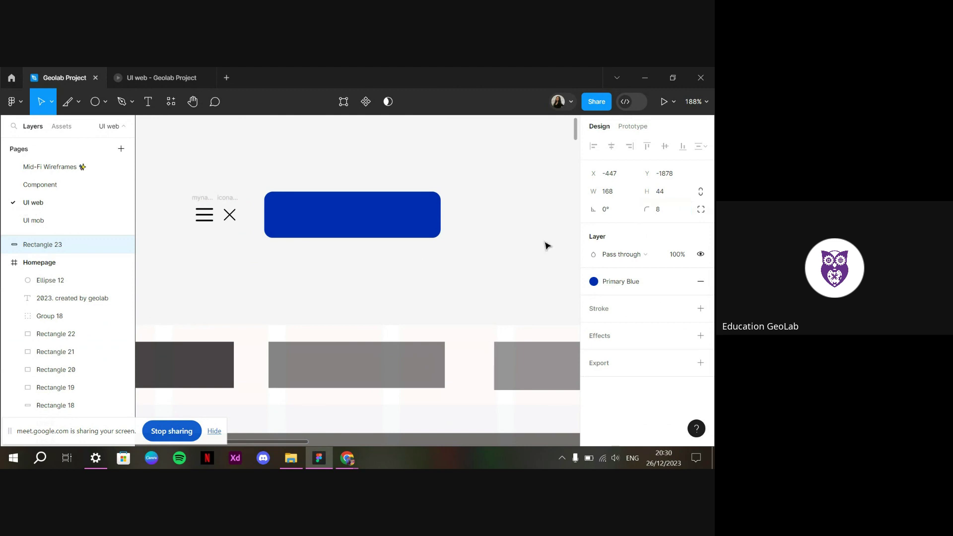
pyautogui.click(459, 296)
# Move the menu icon onto the left part of the blue rectangle and bring it to the front
pyautogui.click(422, 207)
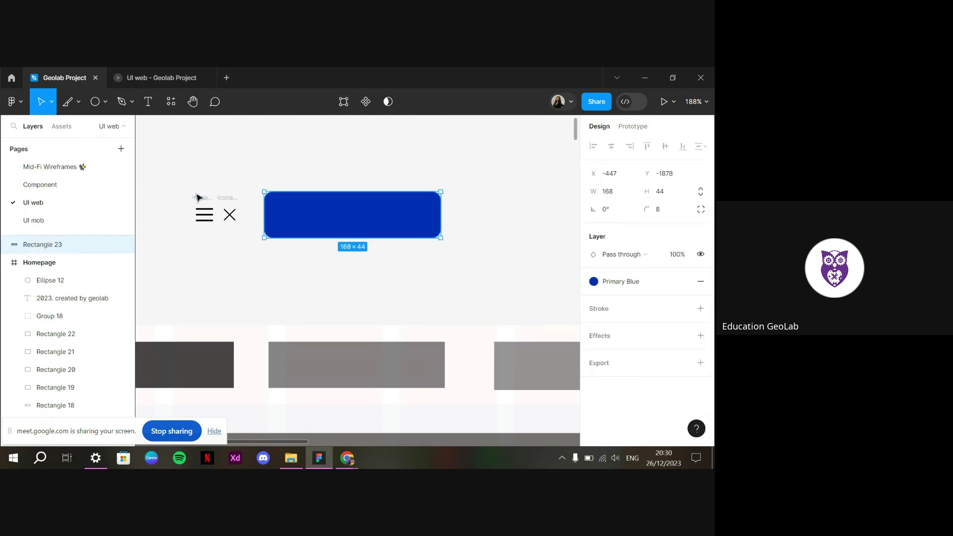
pyautogui.moveTo(198, 198); pyautogui.dragTo(294, 198)
pyautogui.rightClick(294, 199)
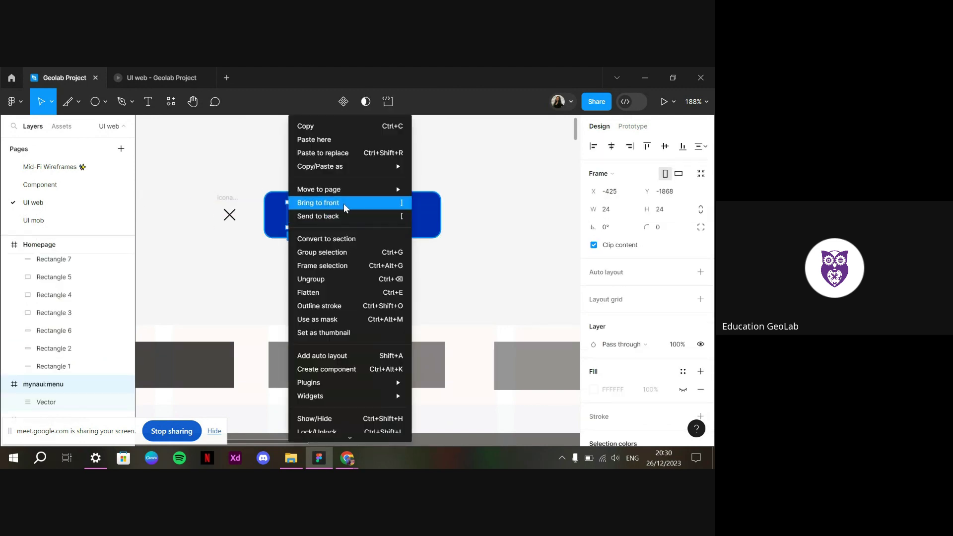
pyautogui.click(345, 204)
# Apply the White colour style to the menu icon and shift it slightly left to X -431 on the blue rectangle
pyautogui.scroll(-3, 642, 308)
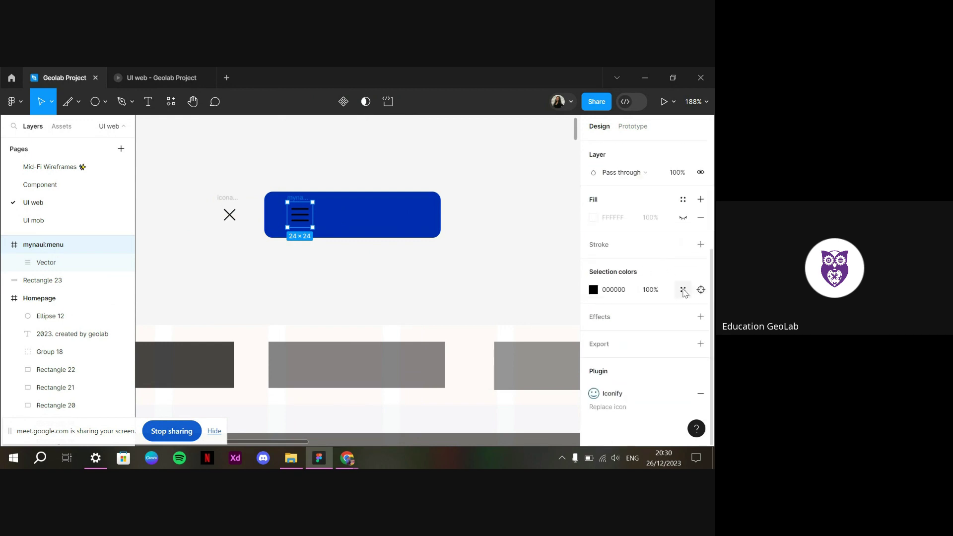
pyautogui.click(683, 292)
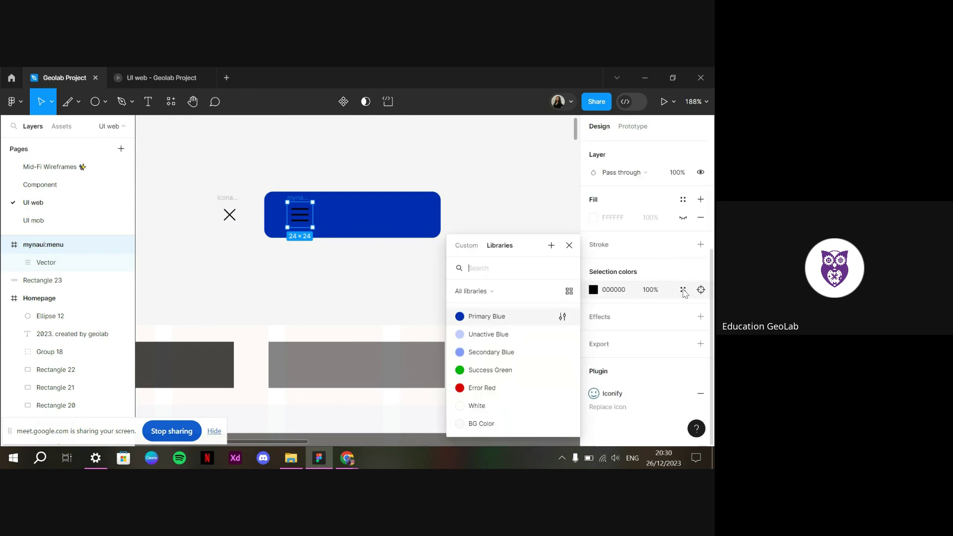
pyautogui.click(477, 407)
pyautogui.click(430, 284)
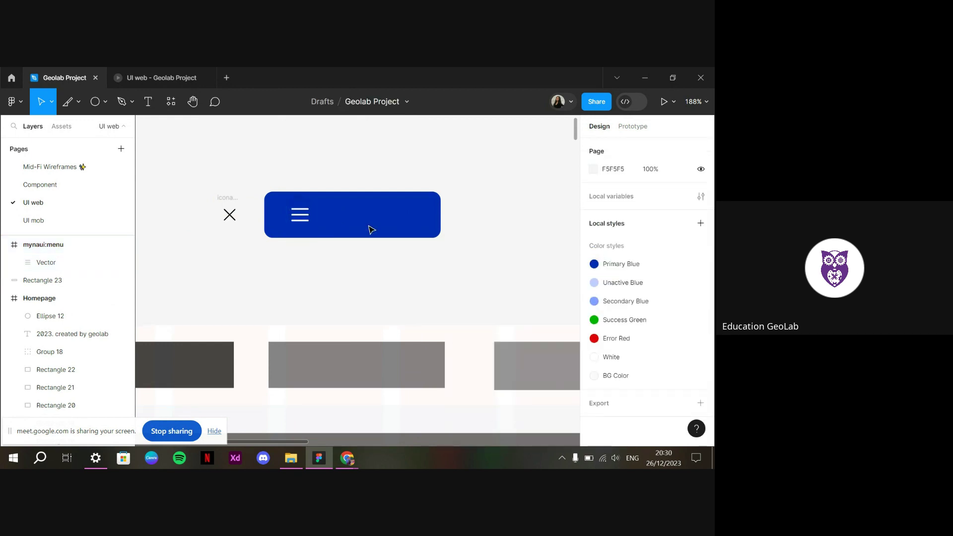
pyautogui.click(298, 203)
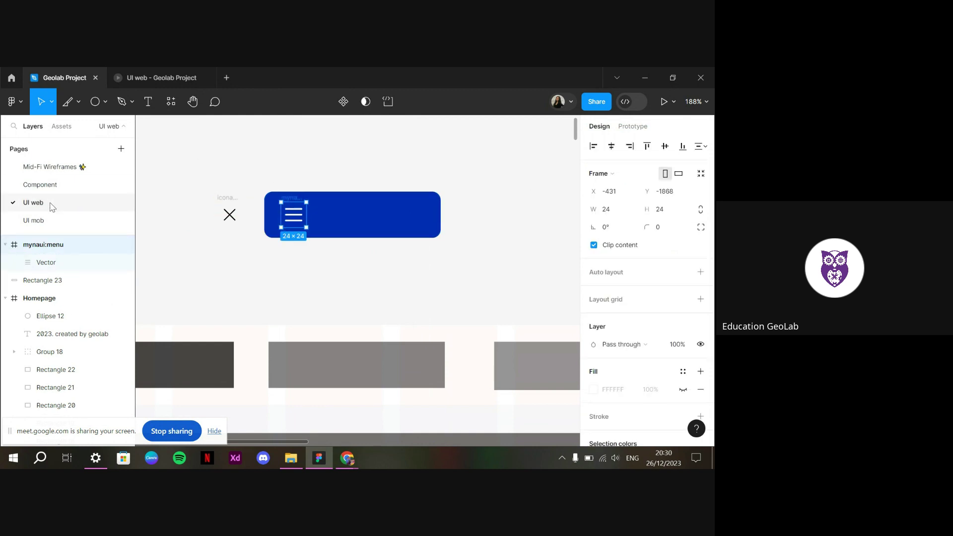
# On the Component page, duplicate the red and white circles into the row below, beside the pale background-colour circle
pyautogui.click(75, 186)
pyautogui.scroll(-2, 348, 298)
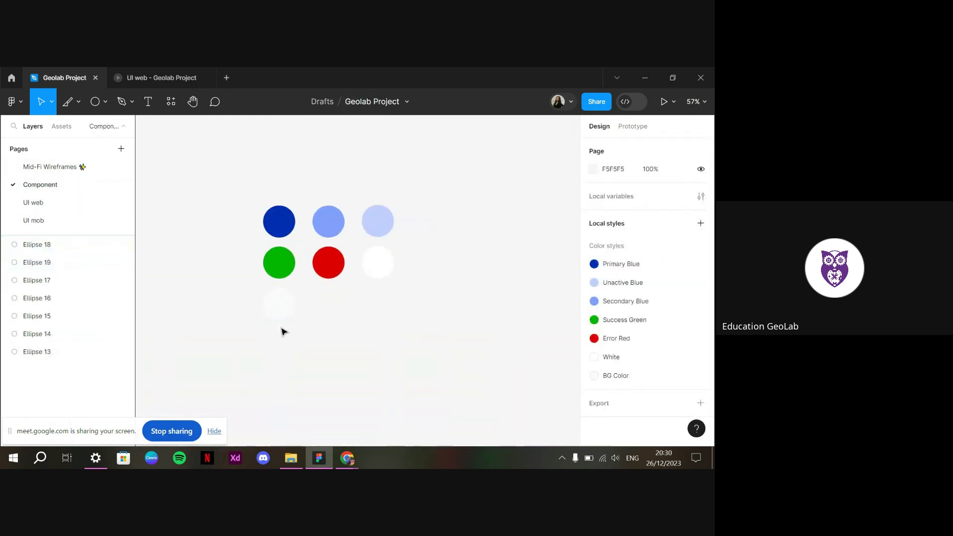
pyautogui.click(276, 303)
pyautogui.click(335, 268)
pyautogui.keyDown('shift'); pyautogui.click(377, 260); pyautogui.keyUp('shift')
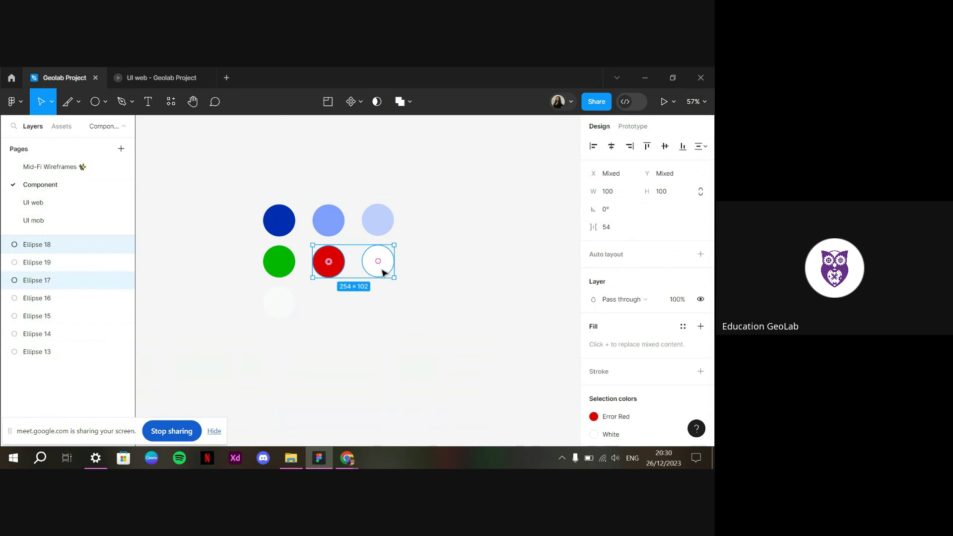
pyautogui.keyDown('alt'); pyautogui.moveTo(376, 264); pyautogui.dragTo(381, 316); pyautogui.keyUp('alt')
pyautogui.press('Escape')
# Detach the Error Red style from the duplicated red circle and set its fill to dark grey 2F2D2D
pyautogui.click(325, 301)
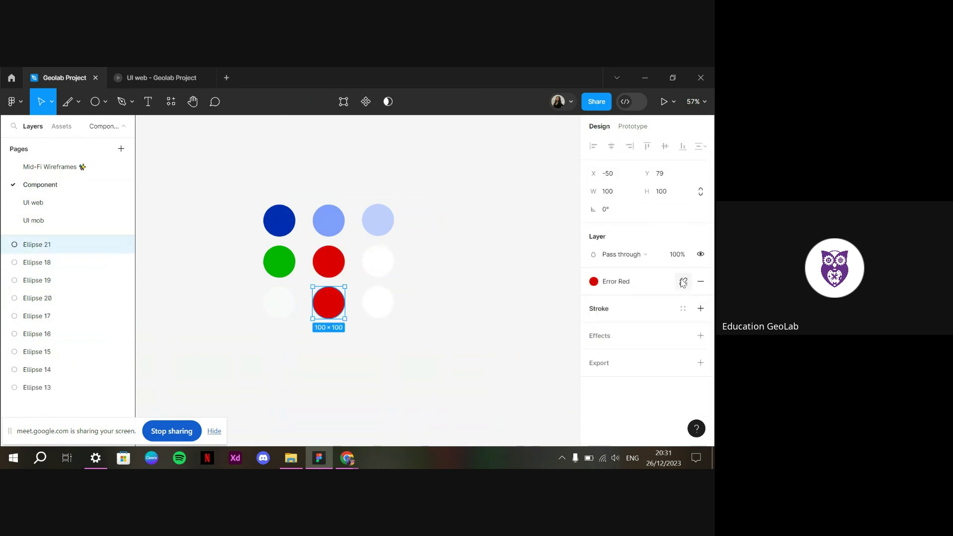
pyautogui.click(683, 282)
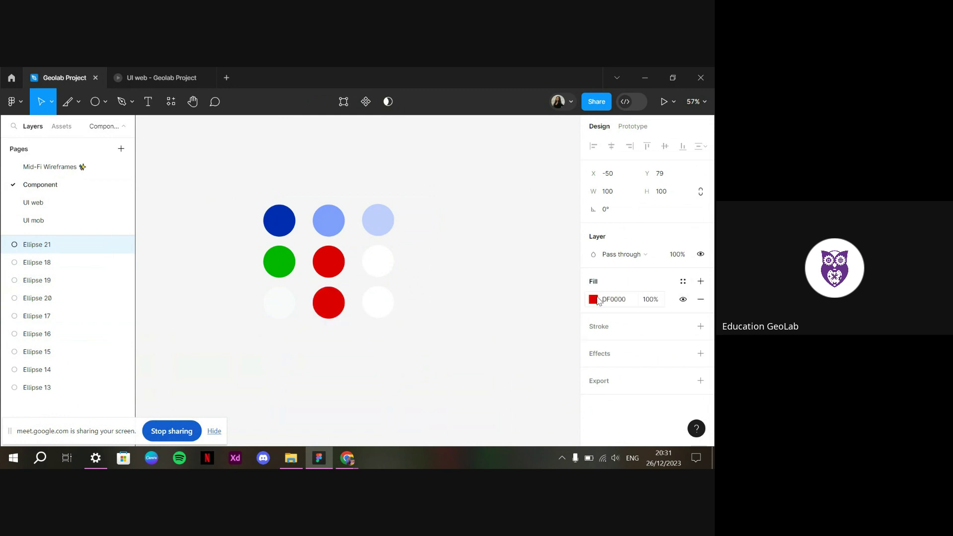
pyautogui.click(594, 299)
pyautogui.moveTo(528, 288); pyautogui.dragTo(411, 370)
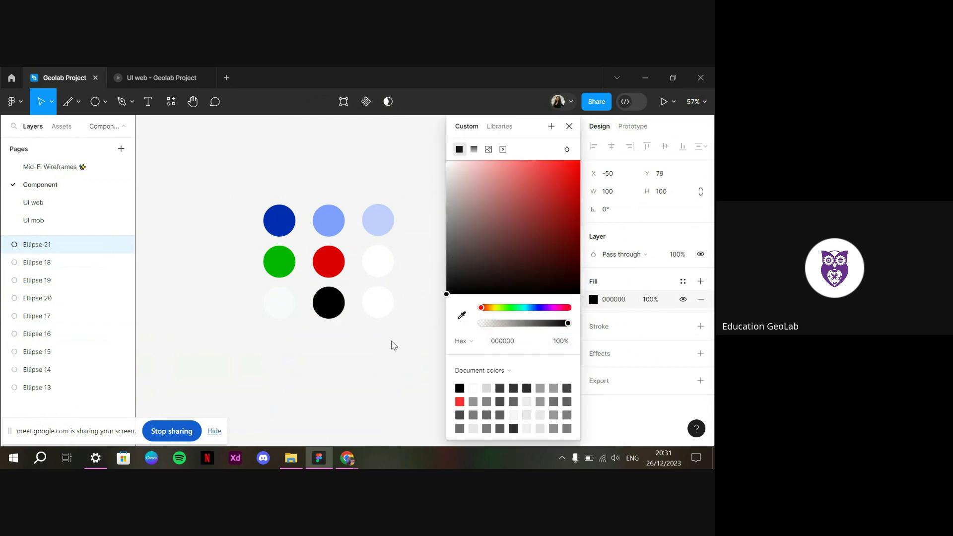
pyautogui.moveTo(400, 312); pyautogui.dragTo(453, 278)
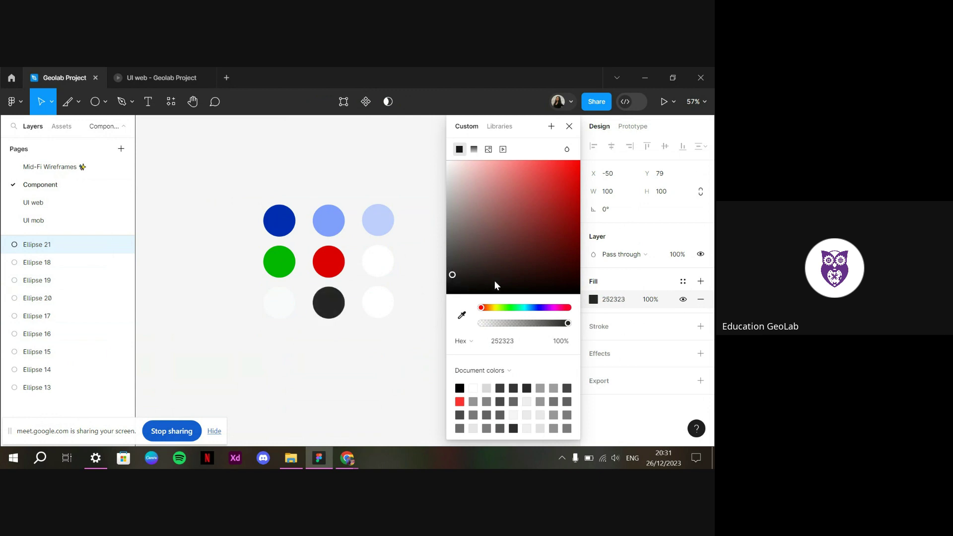
pyautogui.moveTo(447, 276); pyautogui.dragTo(453, 272)
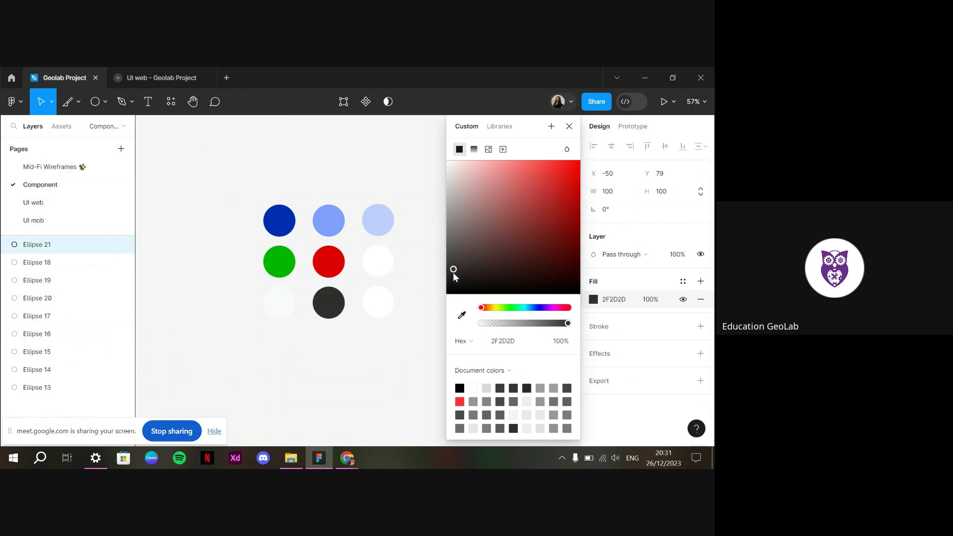
# Save the dark grey circle's fill as a new colour style named Text Color
pyautogui.click(683, 281)
pyautogui.click(551, 247)
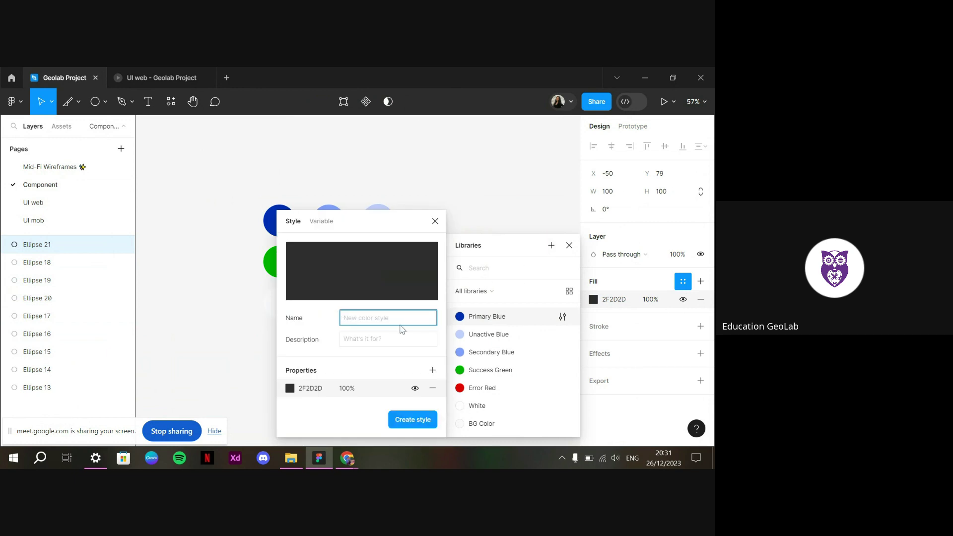
pyautogui.write('Text Color')
pyautogui.press('Return')
# Detach the White style from the duplicated white circle and set its fill to black 000000
pyautogui.click(382, 305)
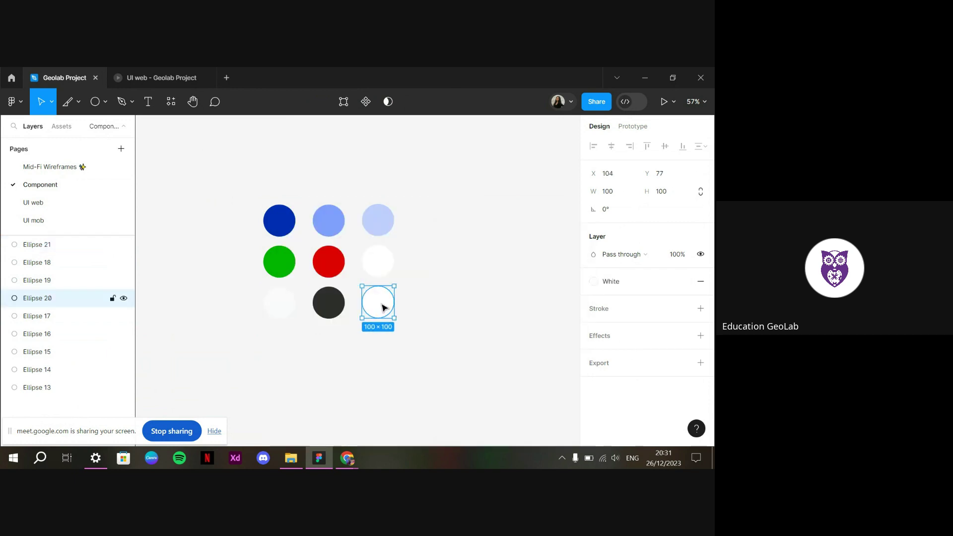
pyautogui.click(683, 282)
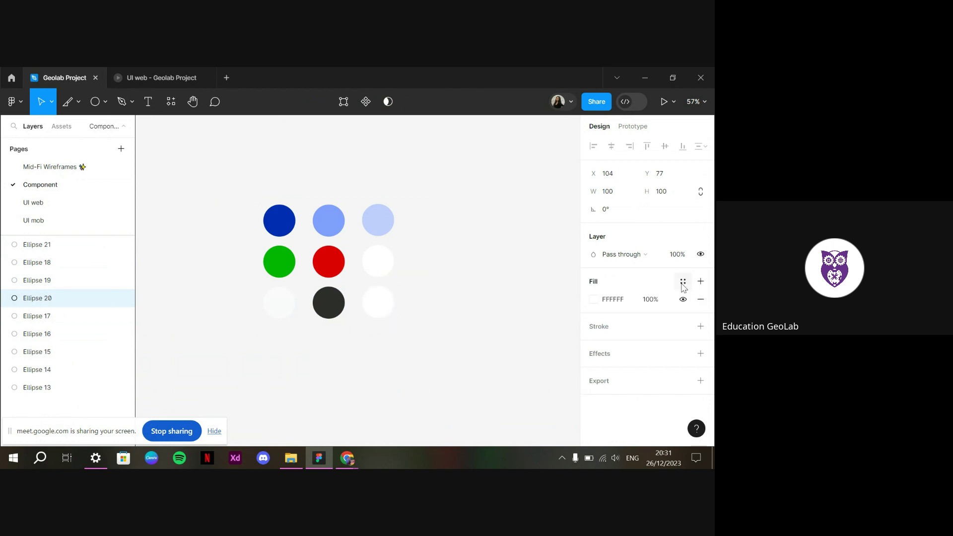
pyautogui.click(609, 299)
pyautogui.click(594, 300)
pyautogui.click(447, 294)
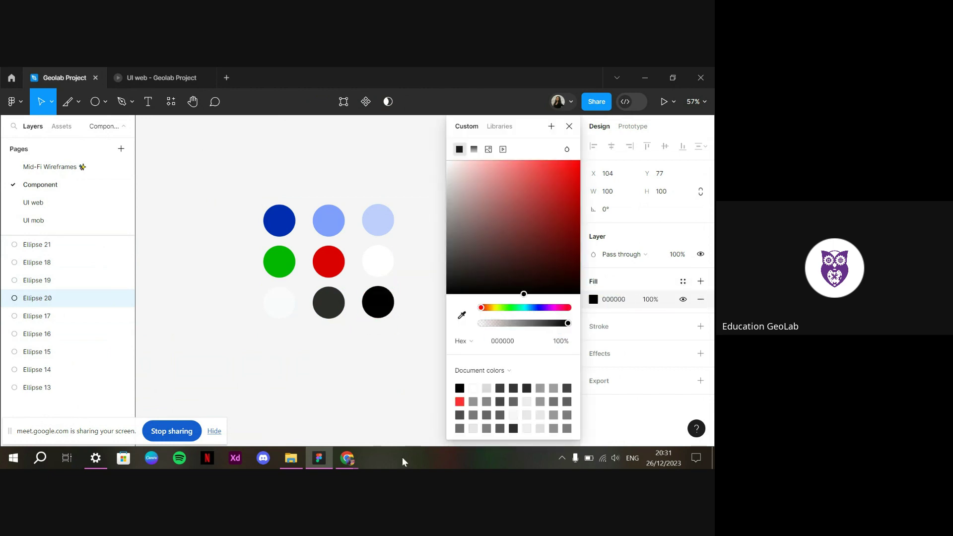
# Save the black circle's fill as a new colour style named Black and deselect the circle
pyautogui.click(684, 282)
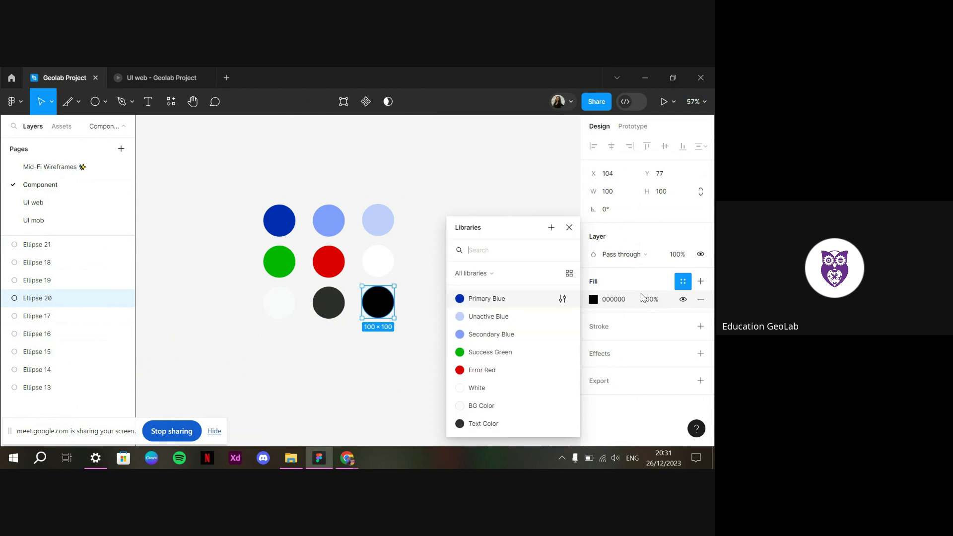
pyautogui.click(551, 227)
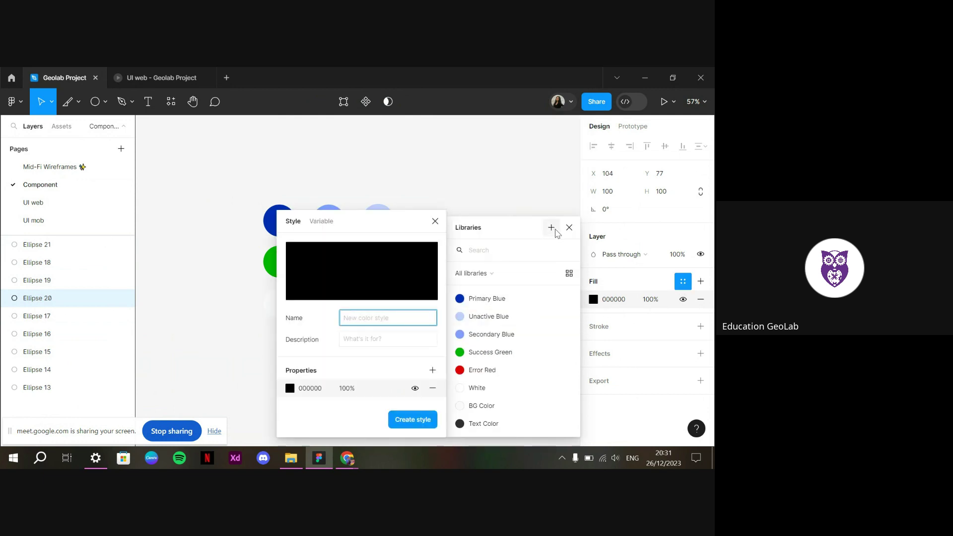
pyautogui.write('Black')
pyautogui.press('Return')
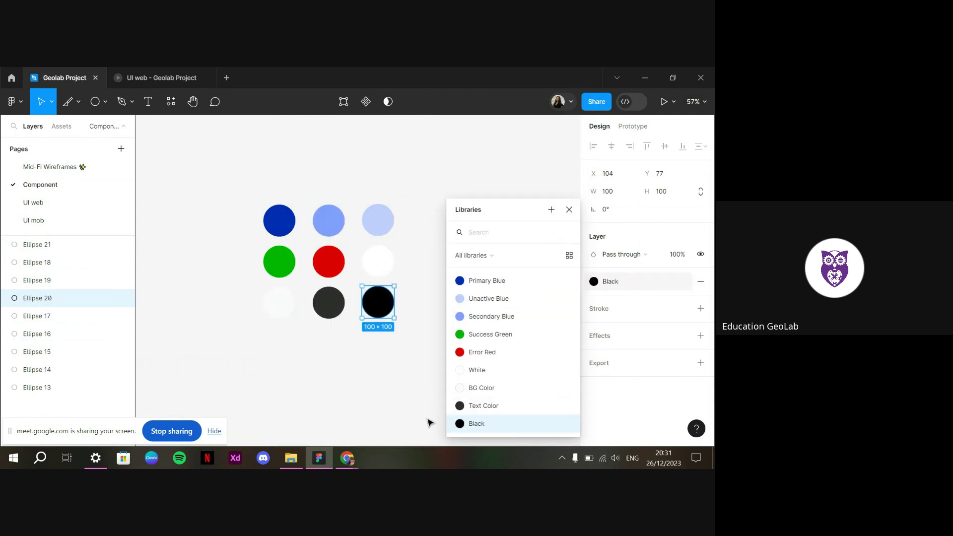
pyautogui.click(406, 402)
# Return to the UI web page, look over the menu icon's properties and clear the selection
pyautogui.click(79, 203)
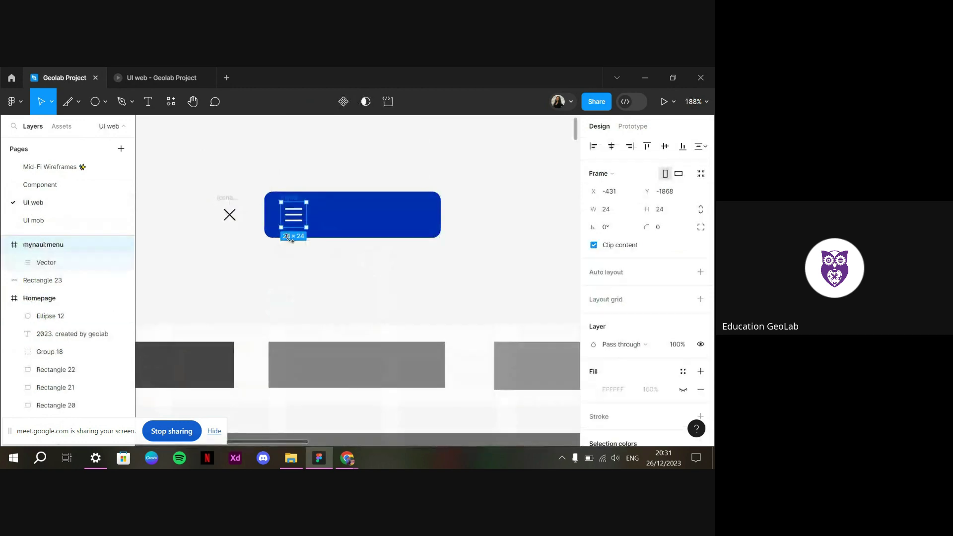
pyautogui.click(293, 215)
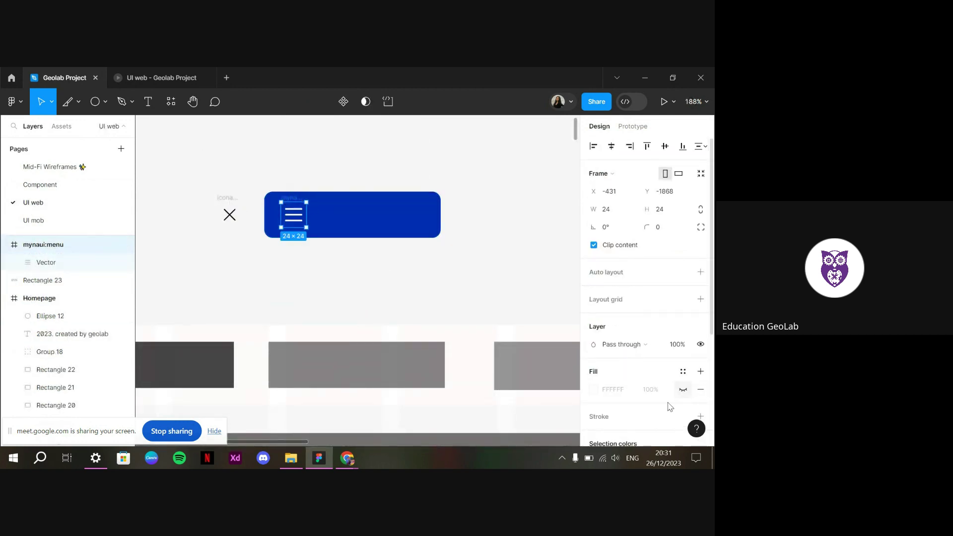
pyautogui.scroll(-1, 497, 308)
pyautogui.scroll(-3, 666, 329)
pyautogui.scroll(2, 546, 288)
pyautogui.click(520, 302)
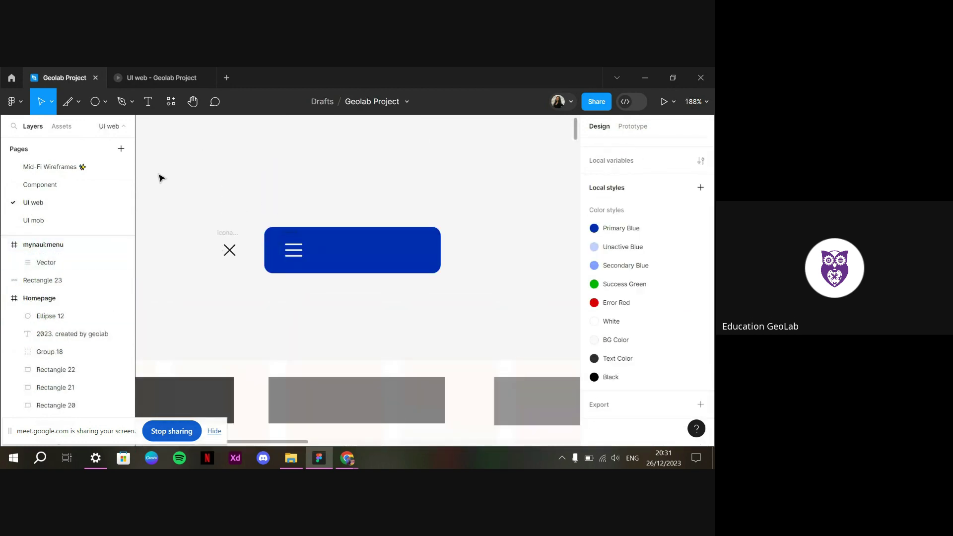
# Add the text "Menu" beside the menu icon and centre it on the blue rectangle
pyautogui.click(148, 101)
pyautogui.click(323, 252)
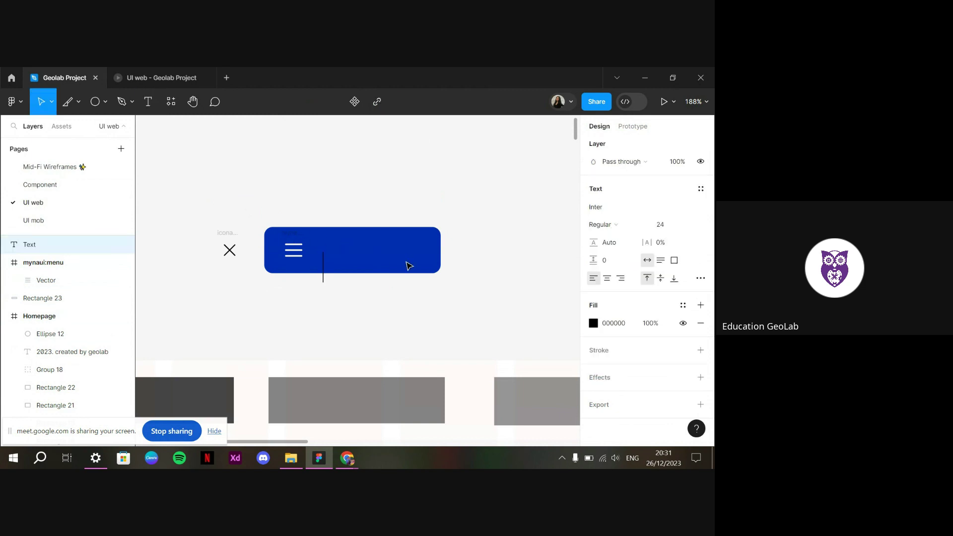
pyautogui.write('Ca')
pyautogui.press('BackSpace')
pyautogui.press('BackSpace')
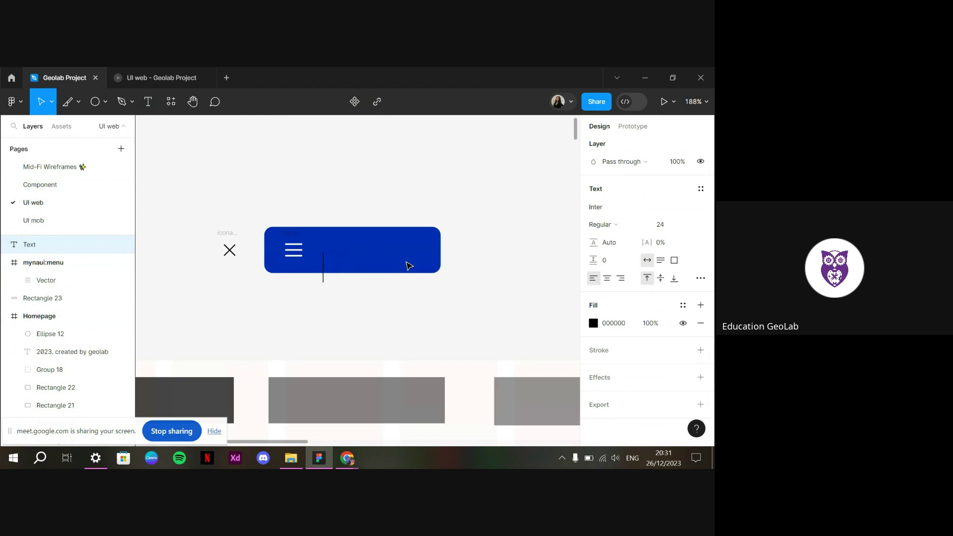
pyautogui.write('Menu')
pyautogui.press('Escape')
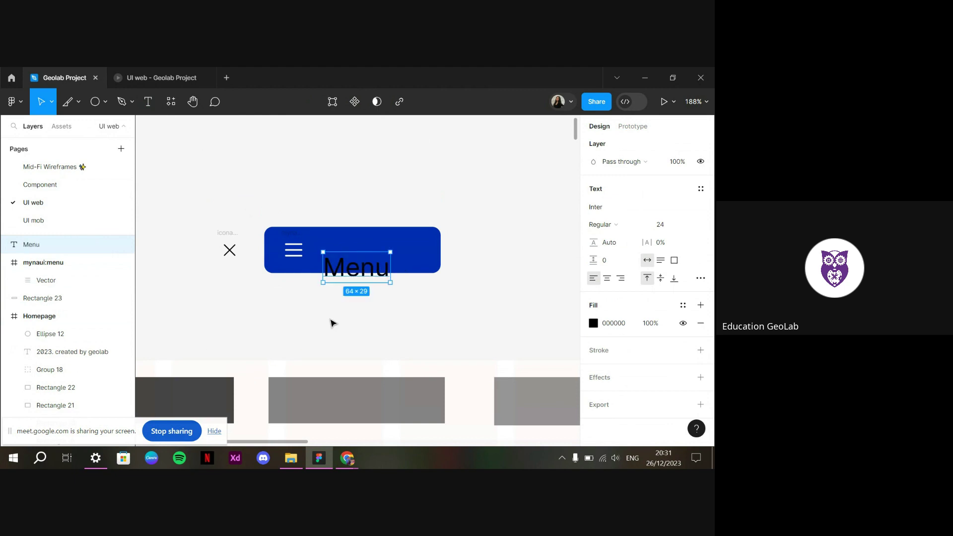
pyautogui.moveTo(380, 259); pyautogui.dragTo(375, 241)
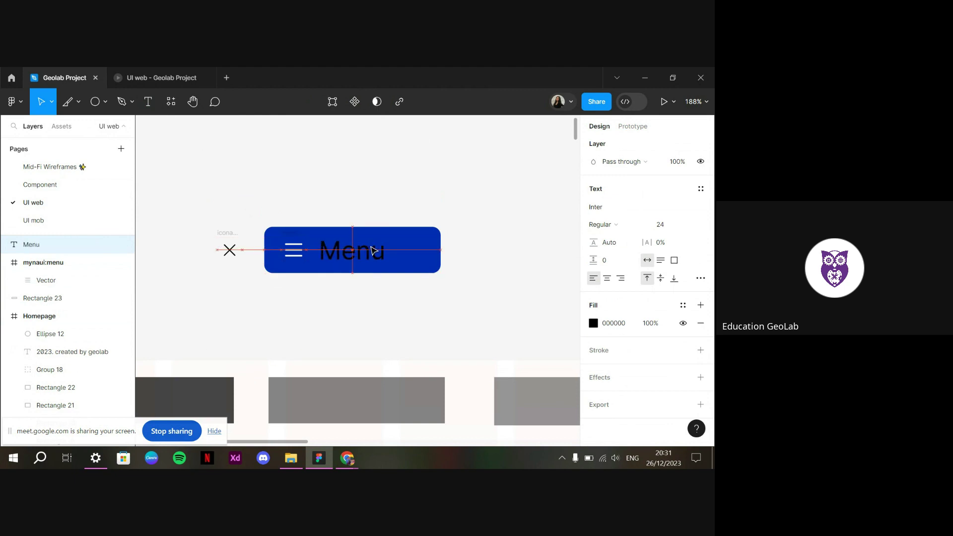
# Set the Menu text to Poppins at size 16 and move it back to the centre of the blue rectangle
pyautogui.click(629, 209)
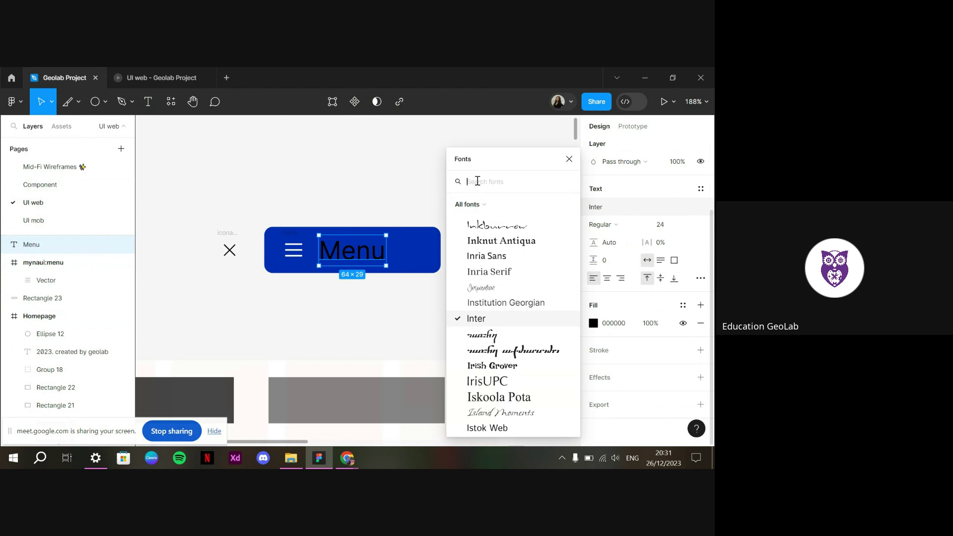
pyautogui.write('popp')
pyautogui.press('Return')
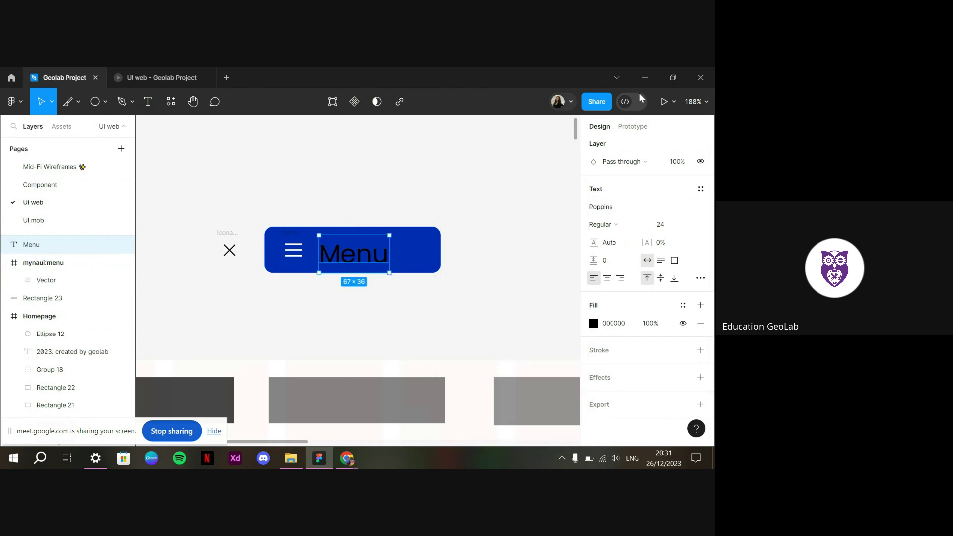
pyautogui.click(667, 229)
pyautogui.write('16')
pyautogui.press('Return')
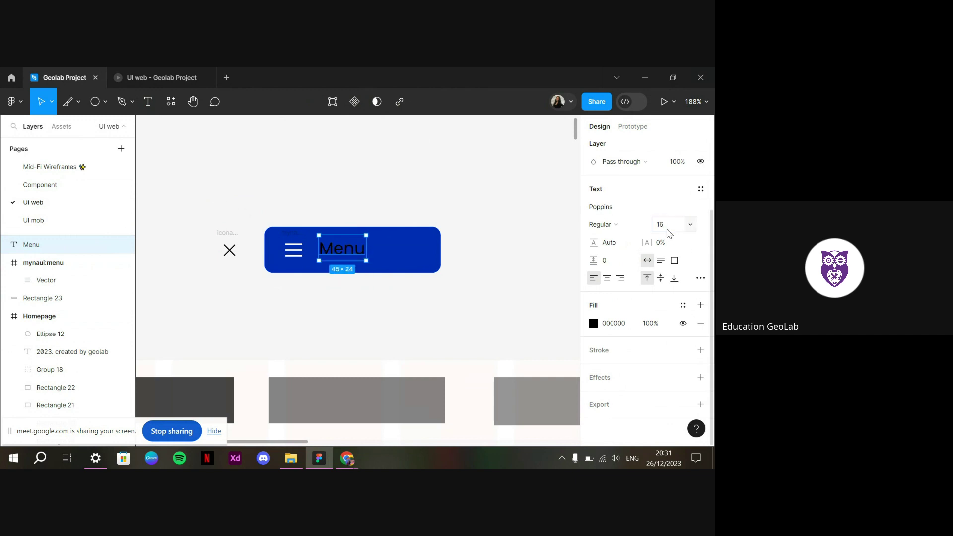
pyautogui.press('Escape')
pyautogui.click(350, 254)
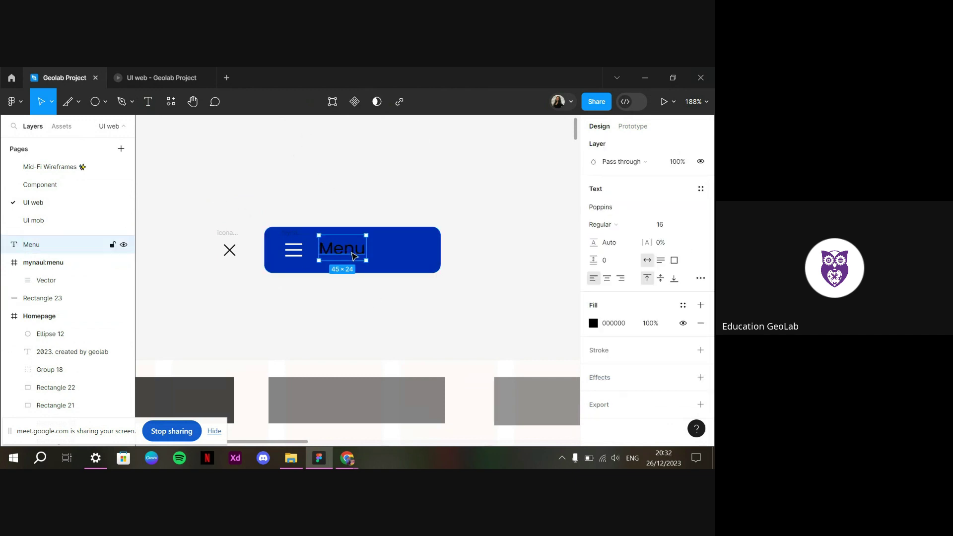
pyautogui.moveTo(354, 256); pyautogui.dragTo(359, 259)
# Narrow the blue rectangle from its right side to a width of 154, keeping the height of 44
pyautogui.click(436, 258)
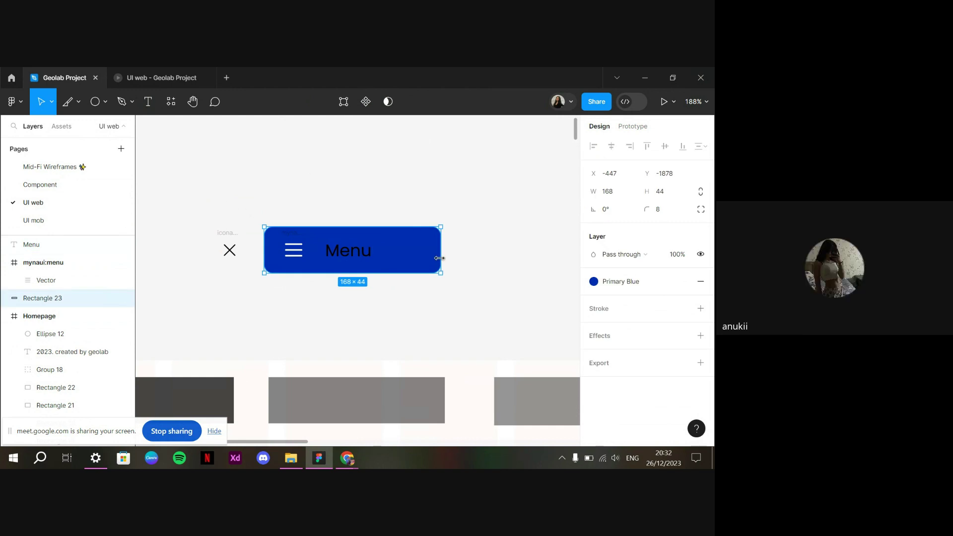
pyautogui.moveTo(439, 258); pyautogui.dragTo(431, 257)
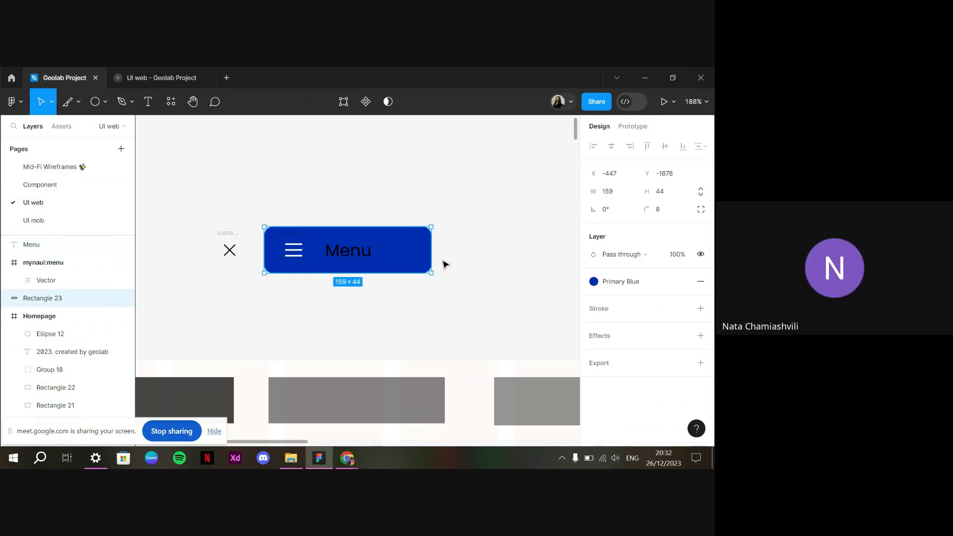
pyautogui.click(440, 251)
pyautogui.click(427, 243)
pyautogui.doubleClick(423, 251)
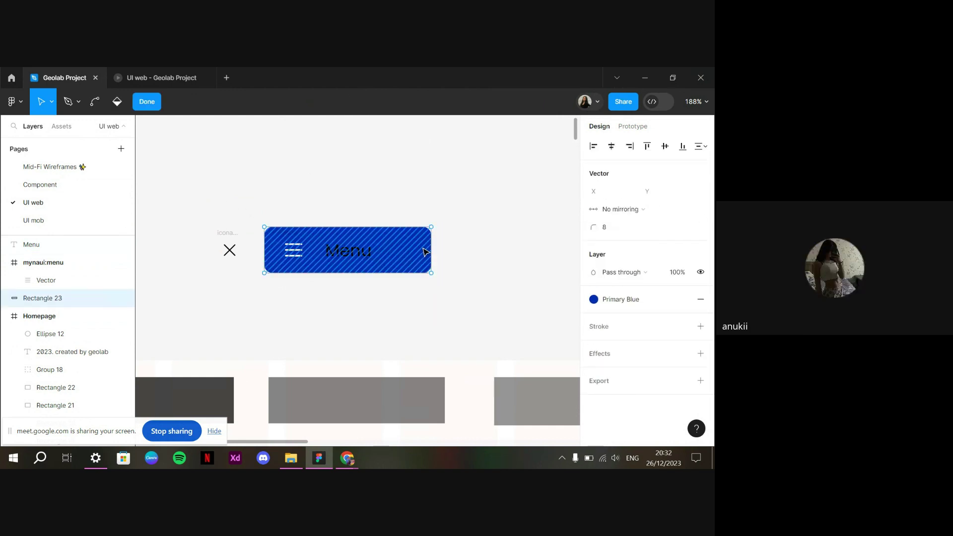
pyautogui.press('Escape')
pyautogui.moveTo(432, 251); pyautogui.dragTo(426, 252)
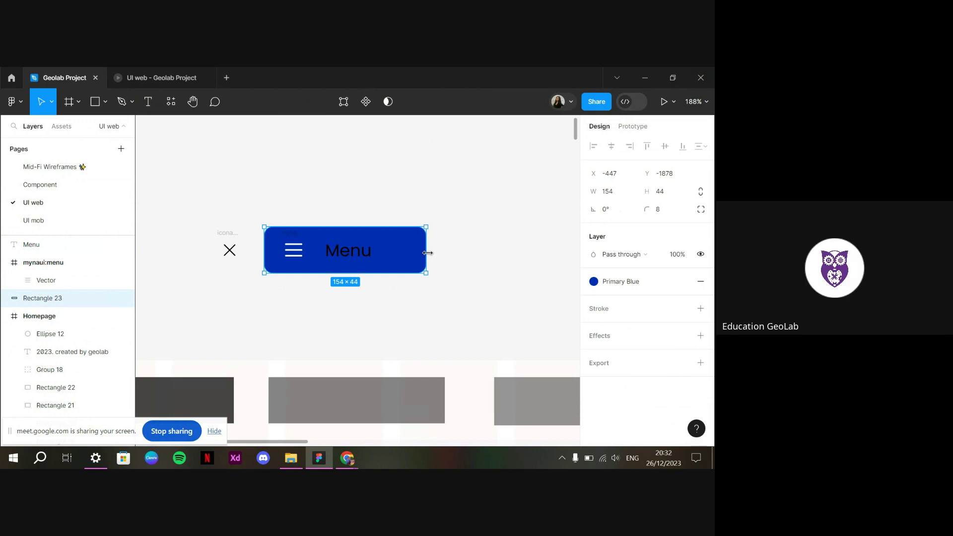
# Replace the button's Menu text with "Catalogoue"
pyautogui.doubleClick(368, 254)
pyautogui.click(368, 255)
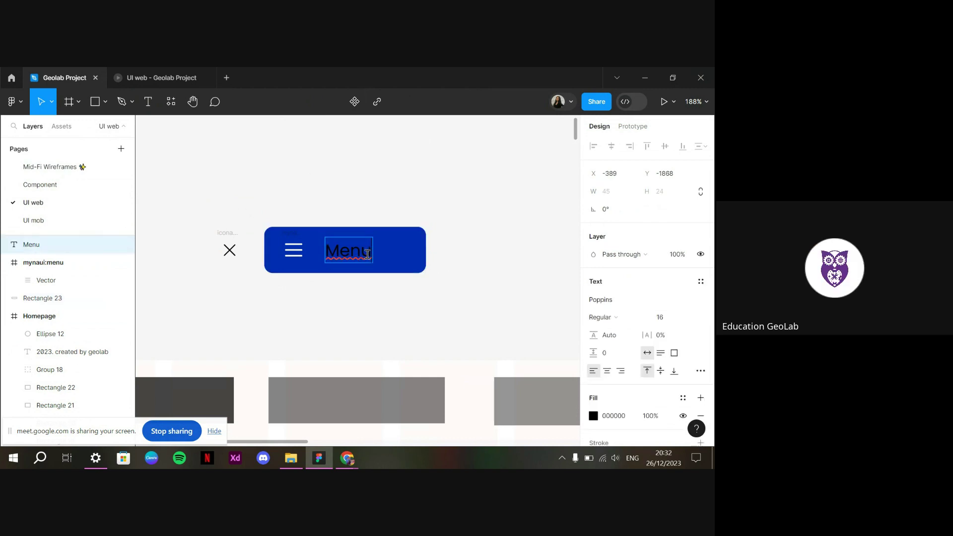
pyautogui.hotkey('ctrl', 'a')
pyautogui.press('BackSpace')
pyautogui.write('Catalogoue')
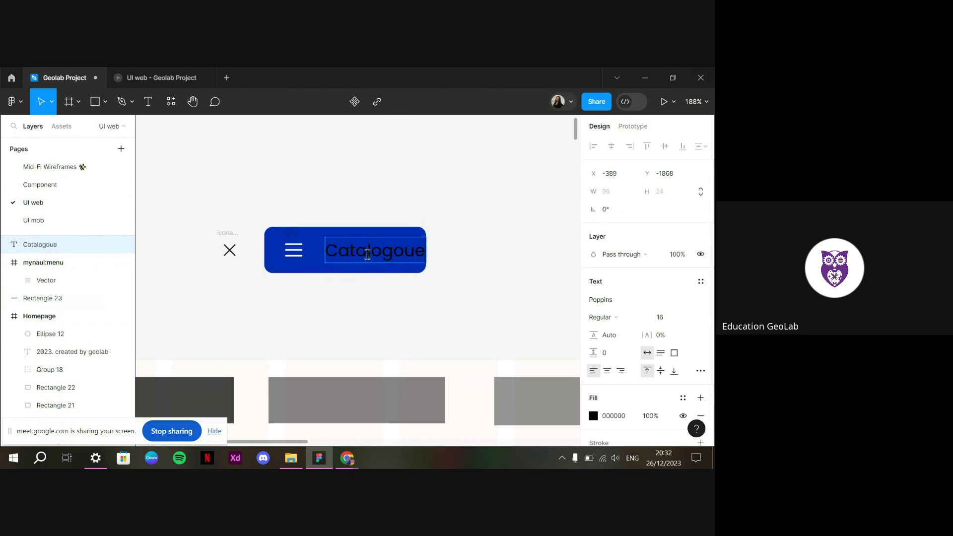
# Finish editing the Catalogoue text and widen the blue rectangle from its right side to 171, keeping the height of 44
pyautogui.press('Escape')
pyautogui.press('Escape')
pyautogui.click(395, 270)
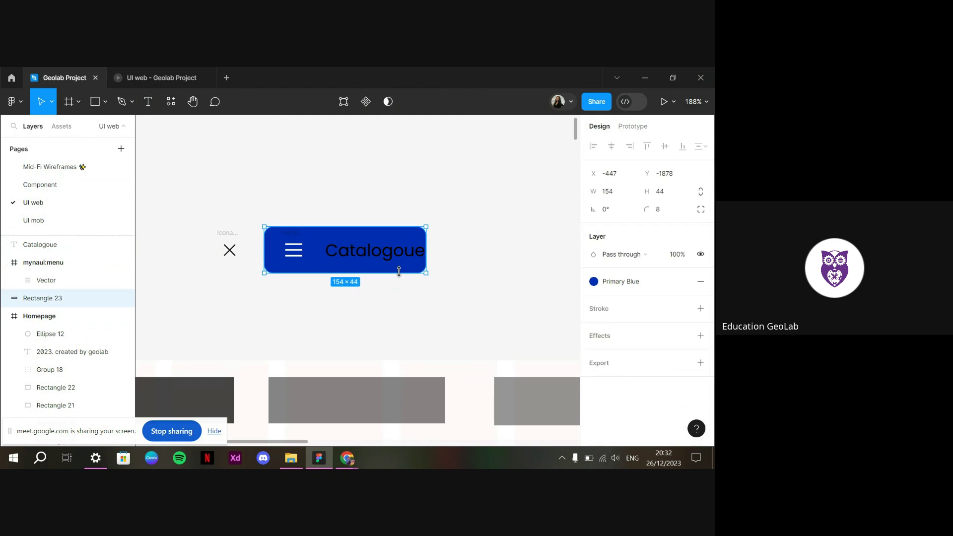
pyautogui.moveTo(426, 250); pyautogui.dragTo(444, 250)
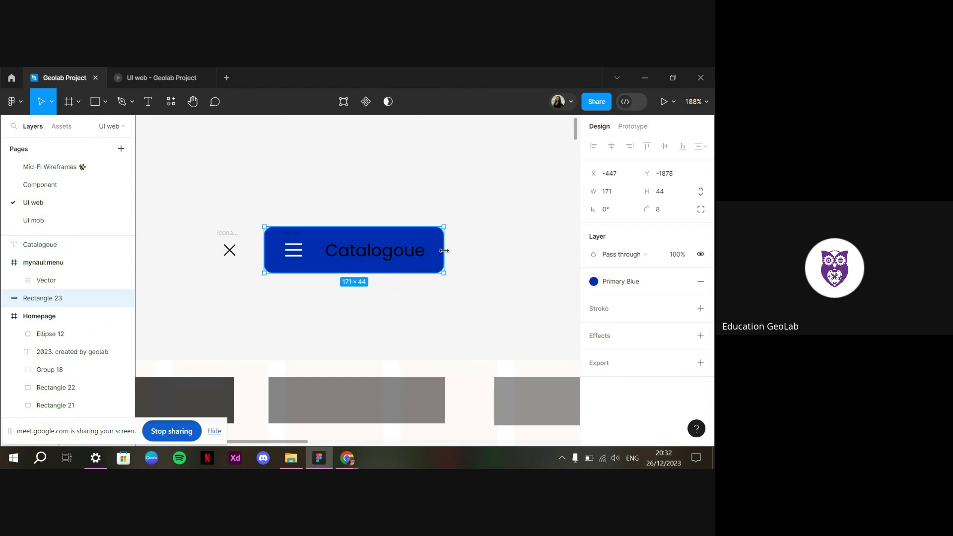
# Nudge the Catalogoue text 8 px left, leaving a gap of 10 between it and the menu icon
pyautogui.click(401, 261)
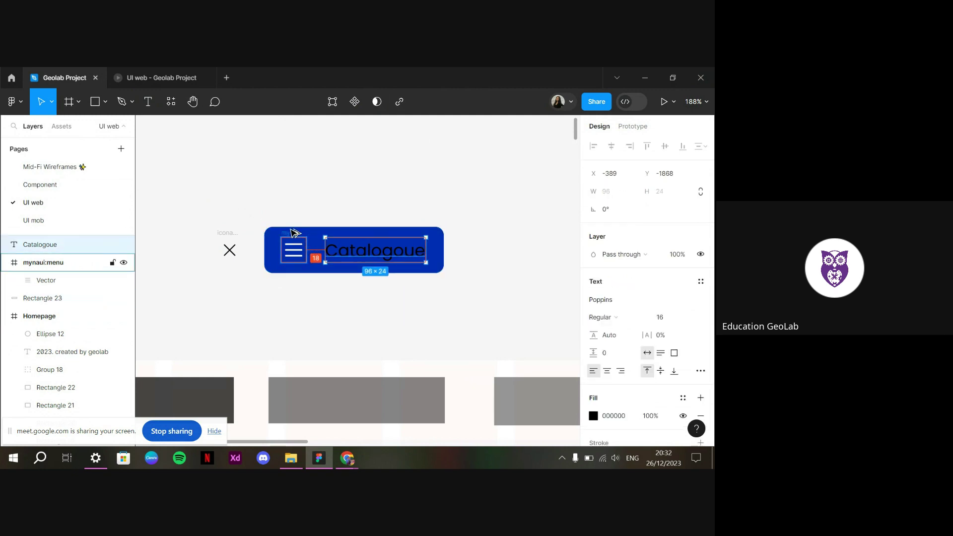
pyautogui.press('Left')
pyautogui.press('Left')
pyautogui.press('Left')
pyautogui.press('Left')
pyautogui.press('Left')
pyautogui.press('Left')
pyautogui.press('Left')
pyautogui.press('Left')
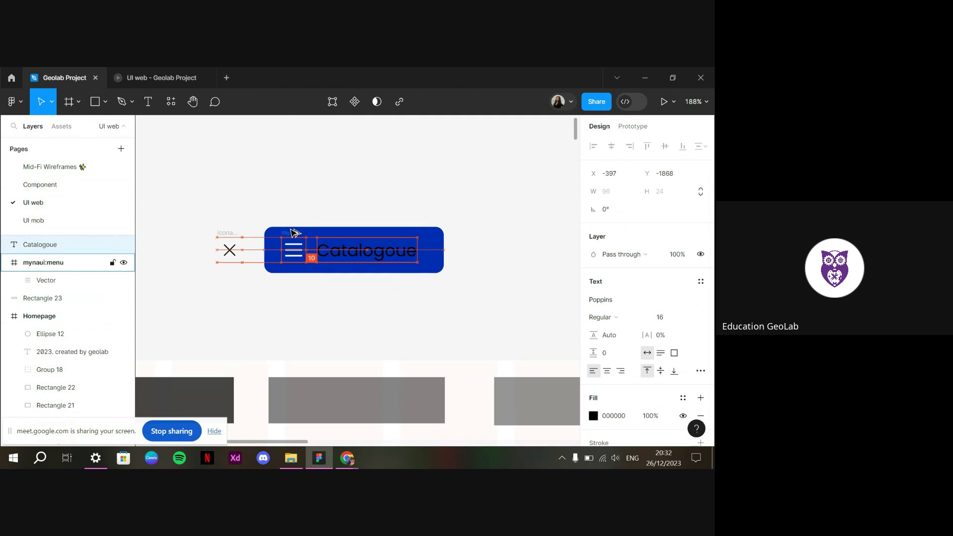
# Narrow the blue rectangle from its right side to a width of 162, leaving 16 px beside the Catalogoue text
pyautogui.click(292, 244)
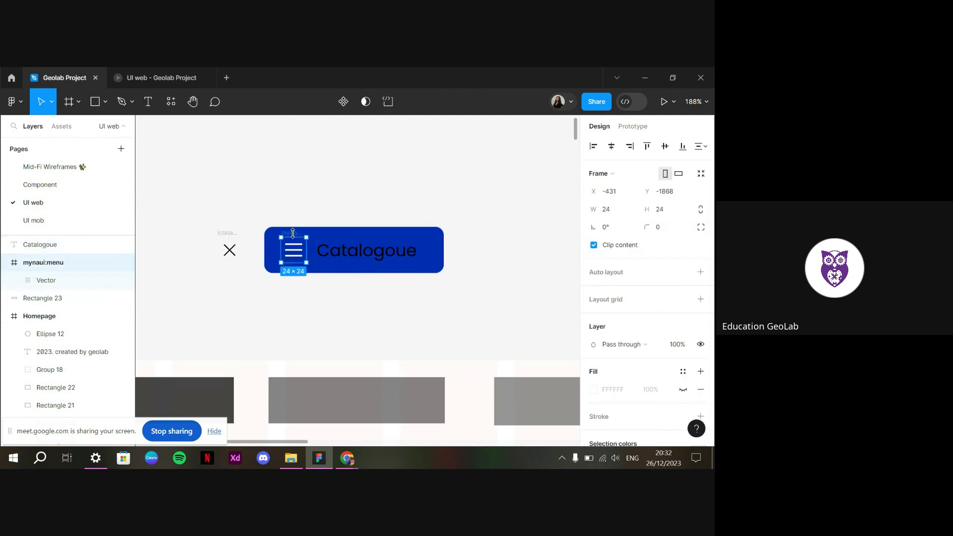
pyautogui.keyDown('shift'); pyautogui.click(367, 254); pyautogui.keyUp('shift')
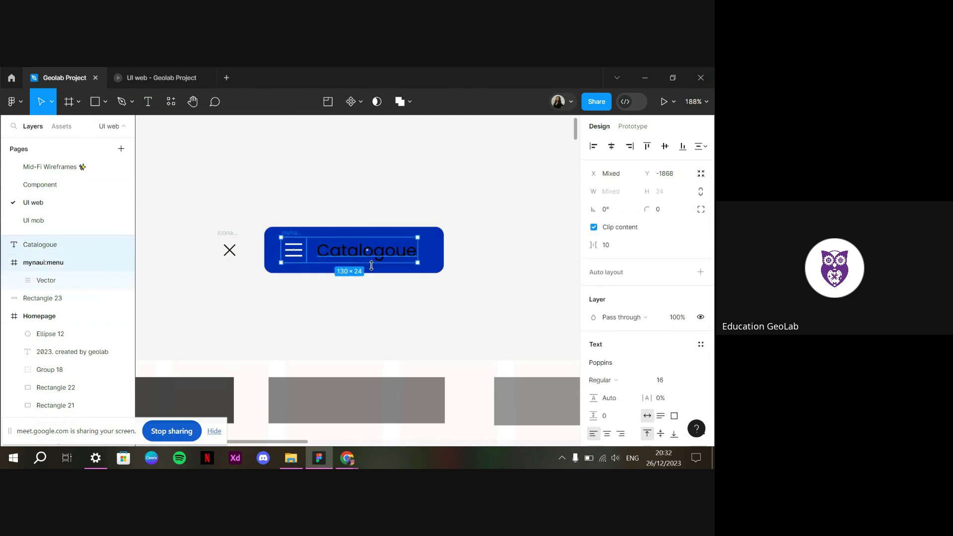
pyautogui.click(444, 249)
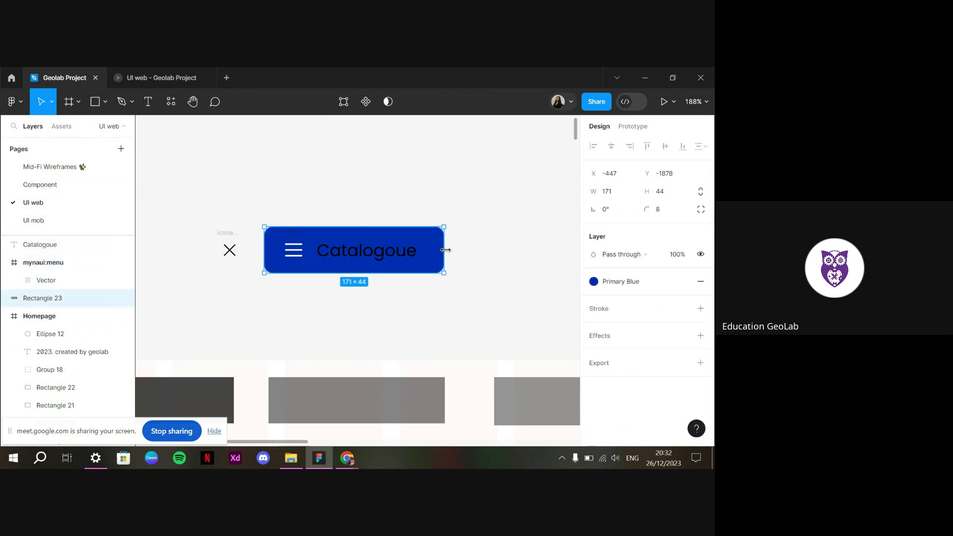
pyautogui.moveTo(445, 250); pyautogui.dragTo(433, 250)
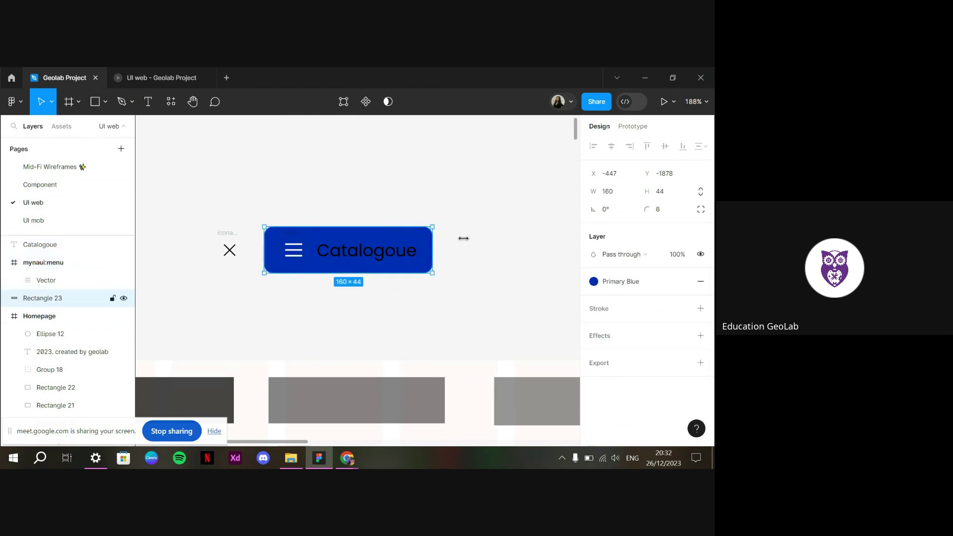
pyautogui.click(612, 195)
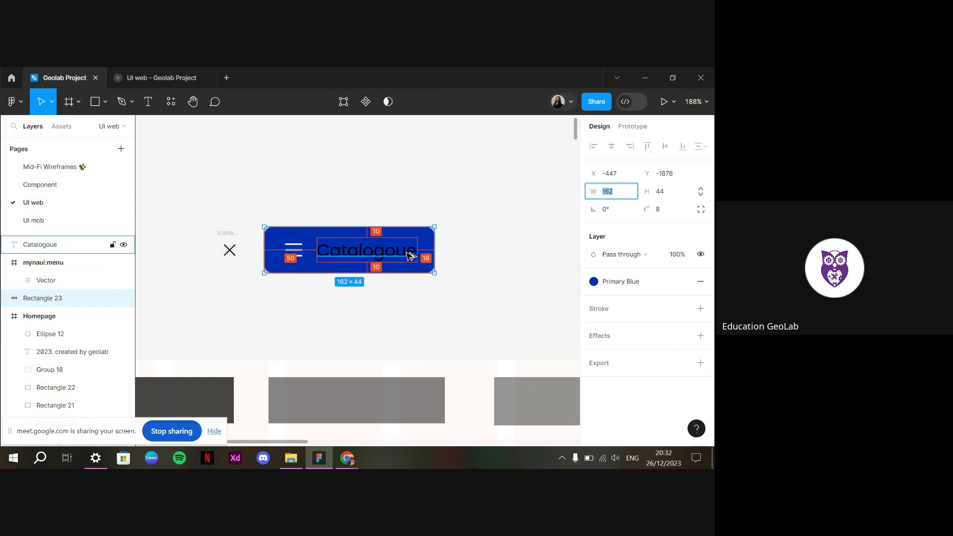
pyautogui.click(457, 252)
# Apply the White colour style to the Catalogoue text
pyautogui.click(416, 240)
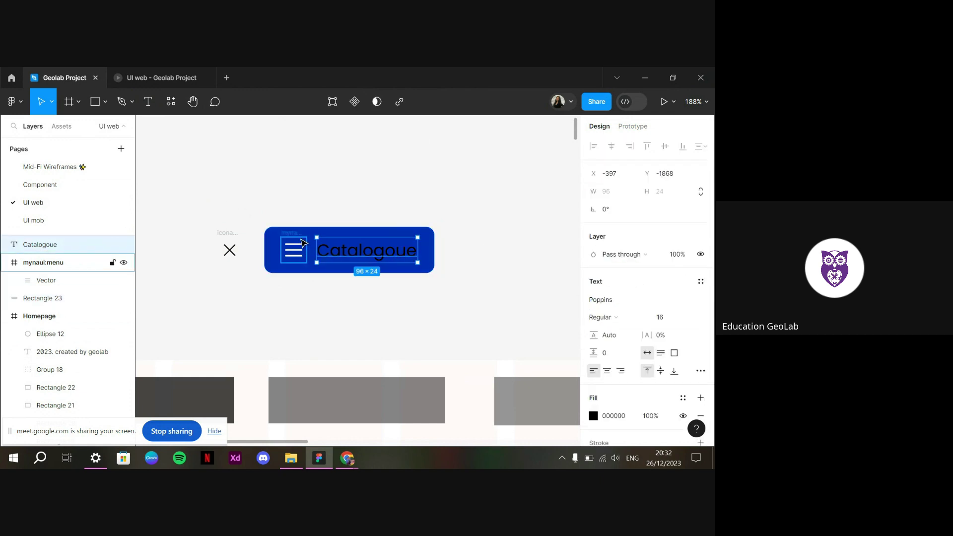
pyautogui.scroll(-3, 686, 347)
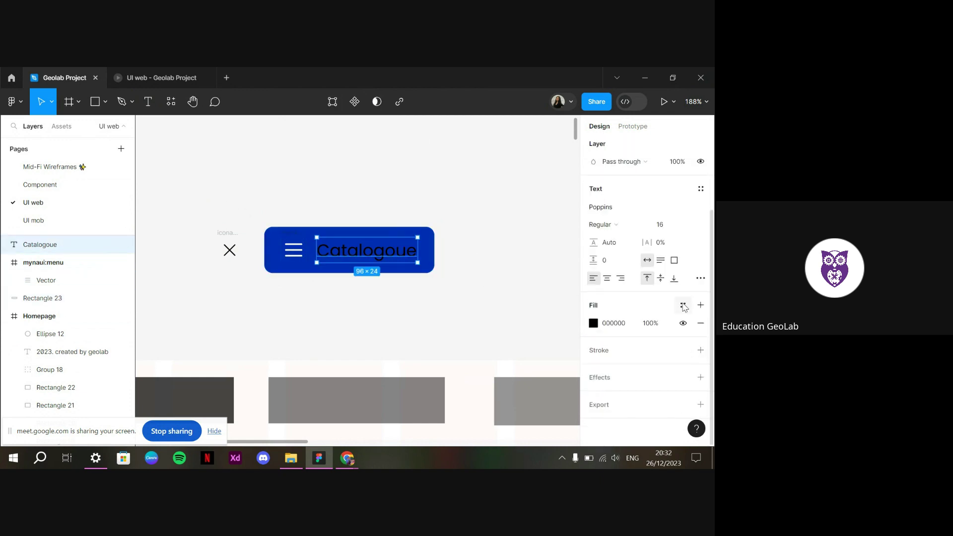
pyautogui.click(684, 305)
pyautogui.click(497, 290)
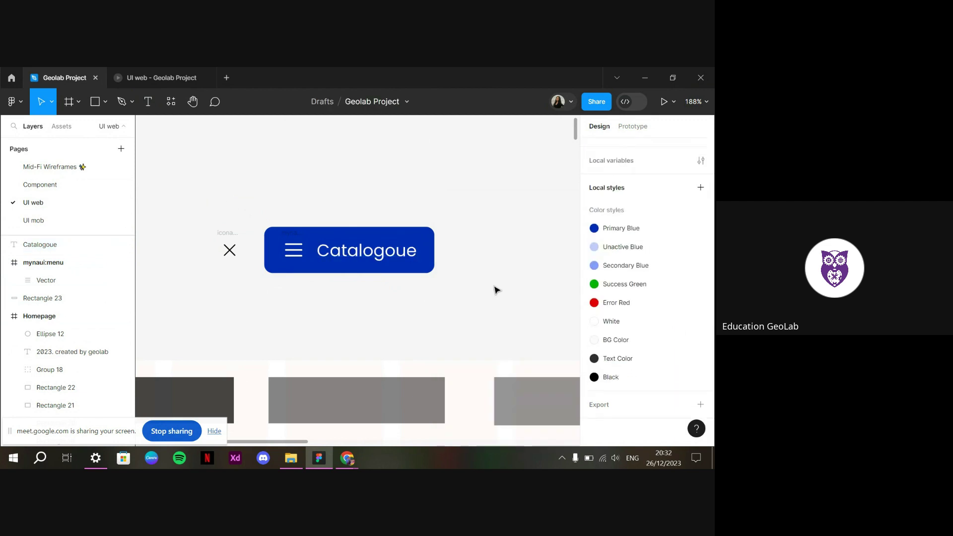
pyautogui.hotkey('ctrl', 'z')
pyautogui.click(472, 305)
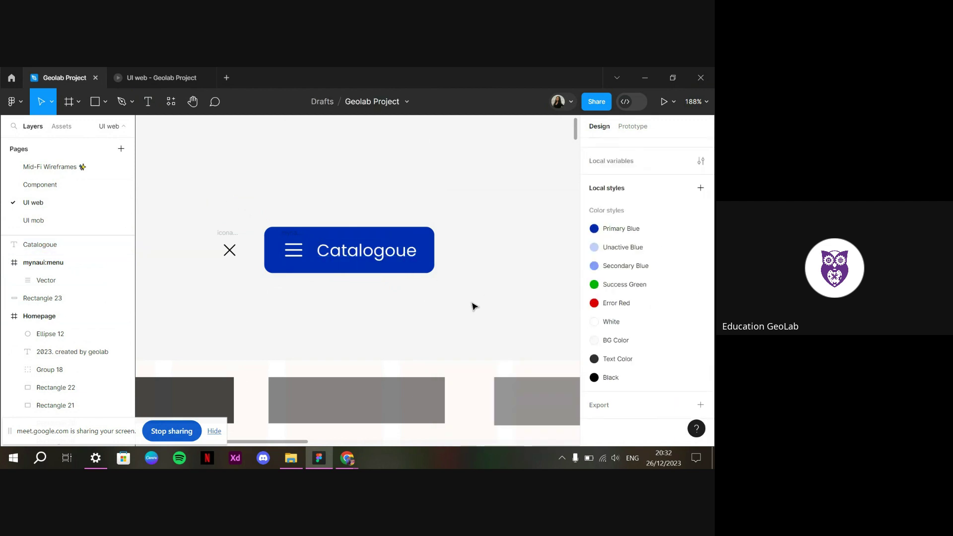
# Group the rectangle, menu icon and text, and move the button and the close icon higher above the Homepage frame
pyautogui.moveTo(484, 302); pyautogui.dragTo(290, 222)
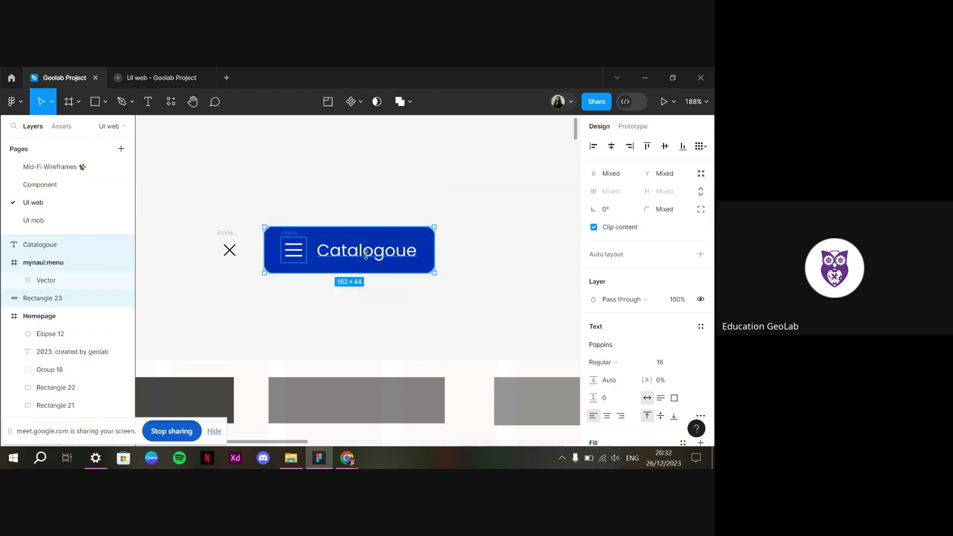
pyautogui.hotkey('ctrl', 'g')
pyautogui.click(385, 301)
pyautogui.moveTo(367, 258); pyautogui.dragTo(365, 193)
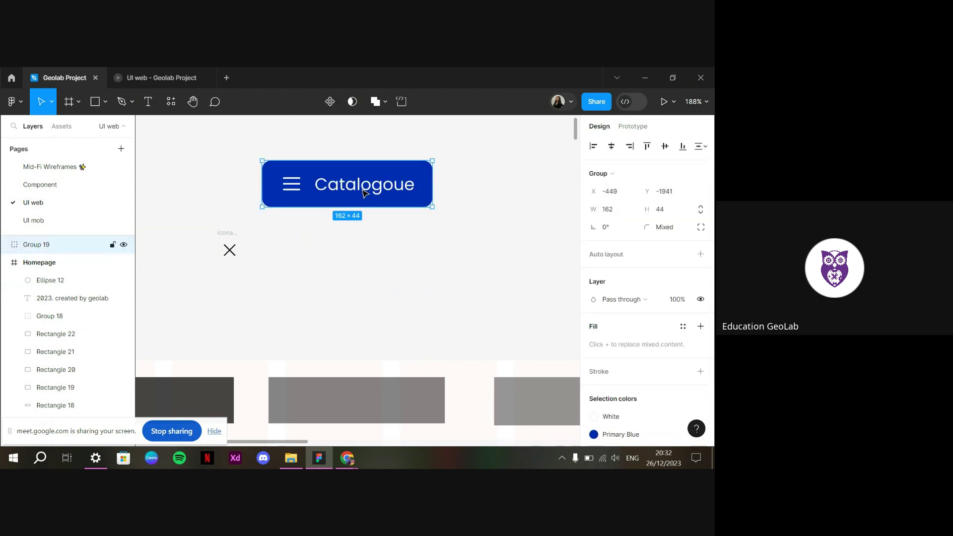
pyautogui.moveTo(229, 250); pyautogui.dragTo(207, 188)
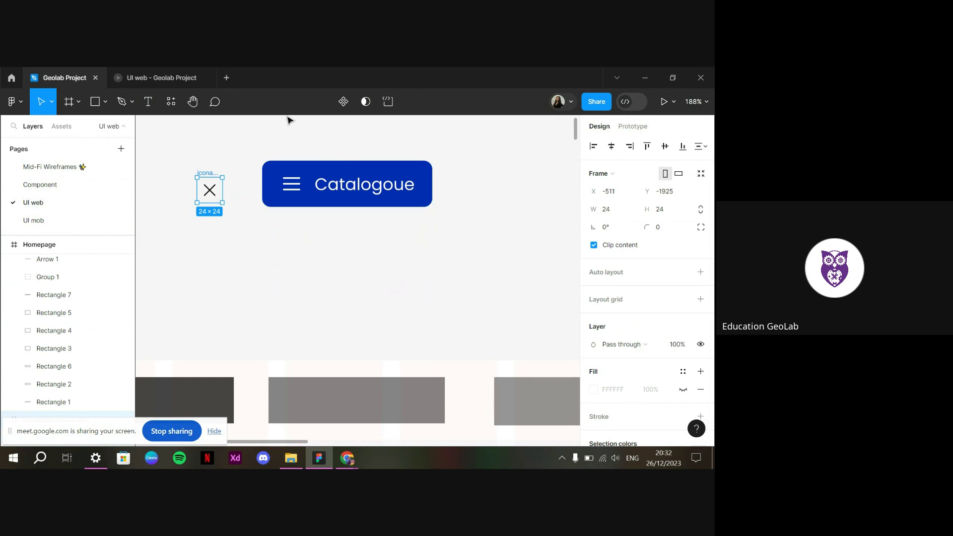
# Duplicate the Catalogoue button 10 px below the original and ungroup the copy
pyautogui.click(293, 189)
pyautogui.click(322, 236)
pyautogui.click(315, 201)
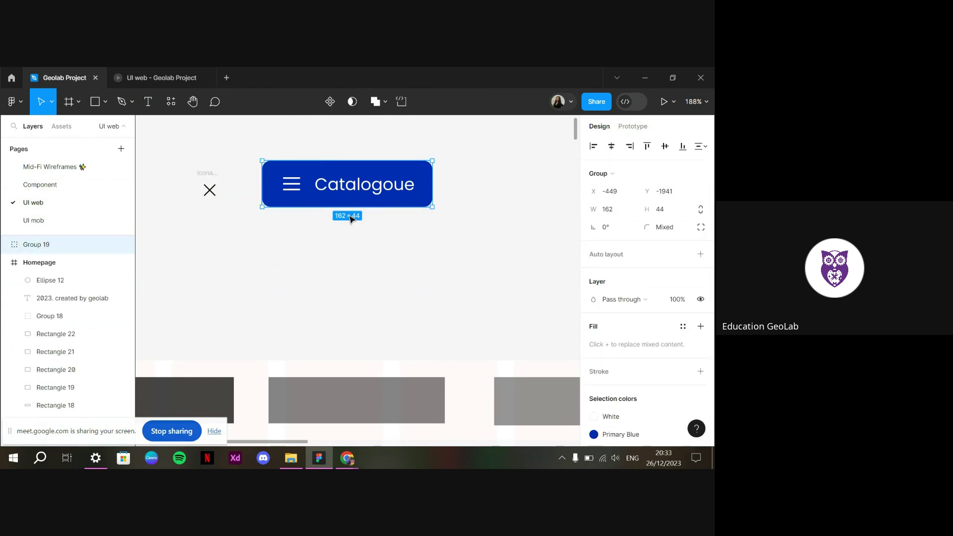
pyautogui.moveTo(367, 198); pyautogui.dragTo(367, 251)
pyautogui.doubleClick(305, 242)
pyautogui.click(325, 287)
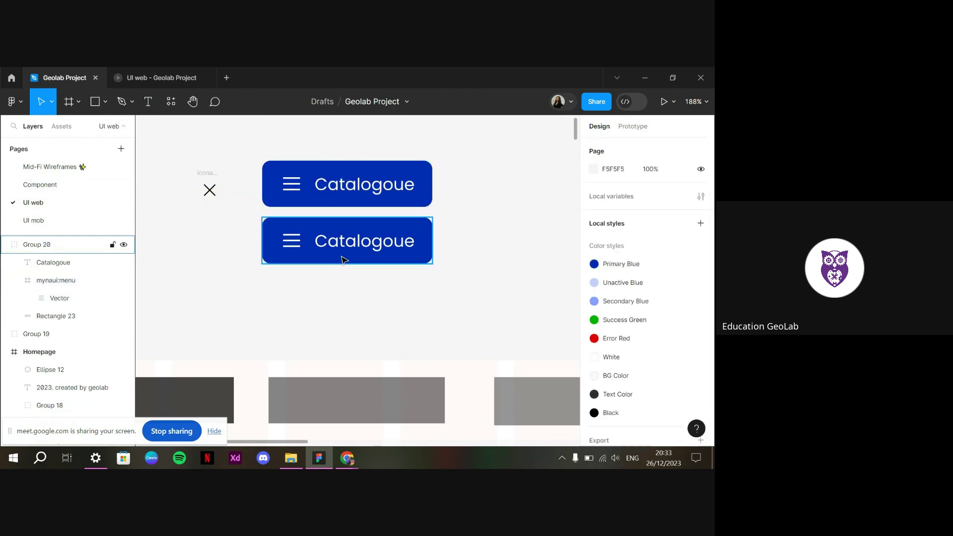
pyautogui.rightClick(343, 242)
pyautogui.click(372, 293)
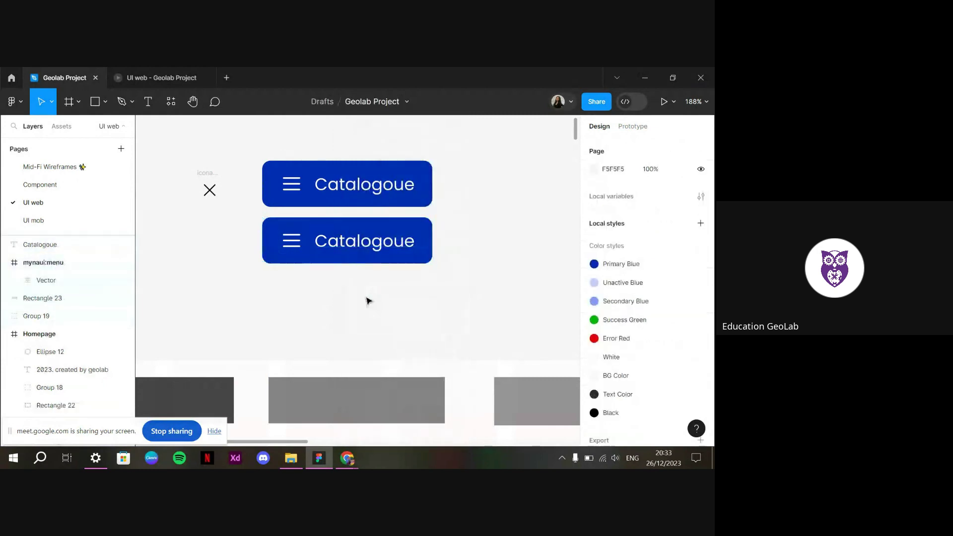
# Replace the menu icon in the lower button with the black close icon and bring it to the front
pyautogui.click(291, 241)
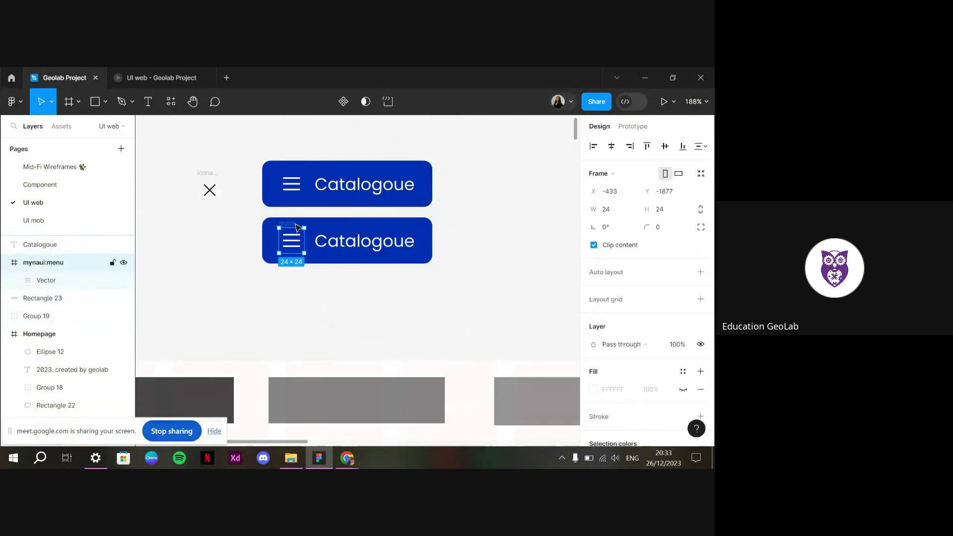
pyautogui.press('Delete')
pyautogui.moveTo(204, 187); pyautogui.dragTo(285, 228)
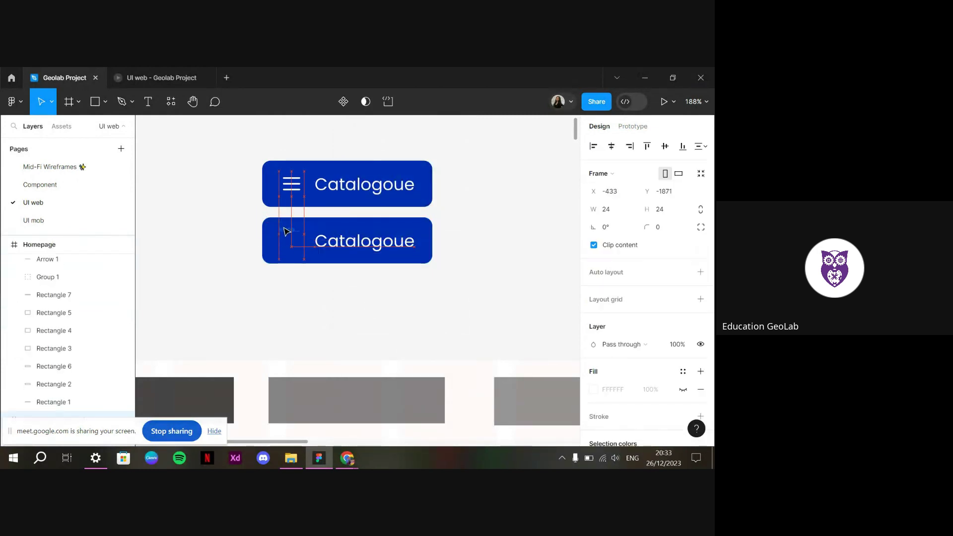
pyautogui.rightClick(286, 232)
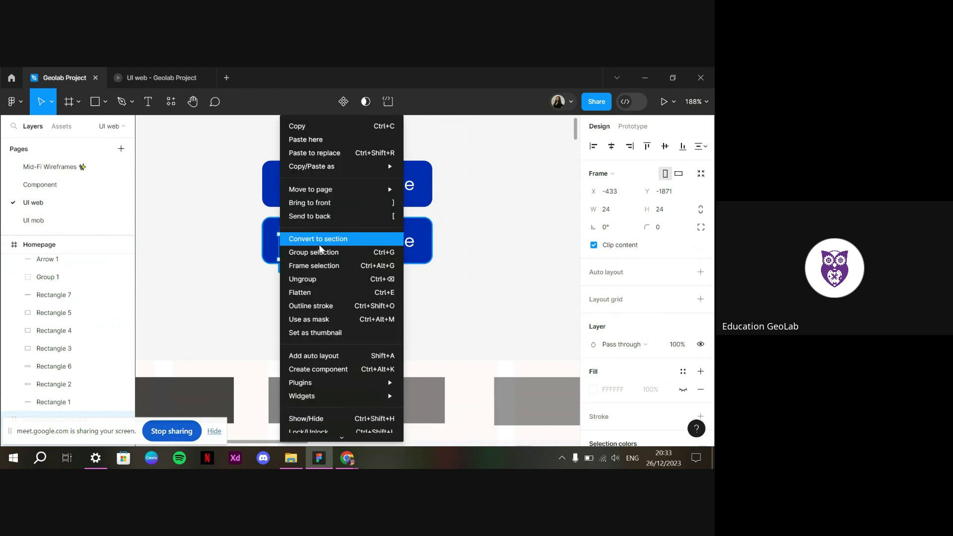
pyautogui.click(310, 215)
# Apply the White colour style to the close icon and centre it vertically in the lower button
pyautogui.click(684, 294)
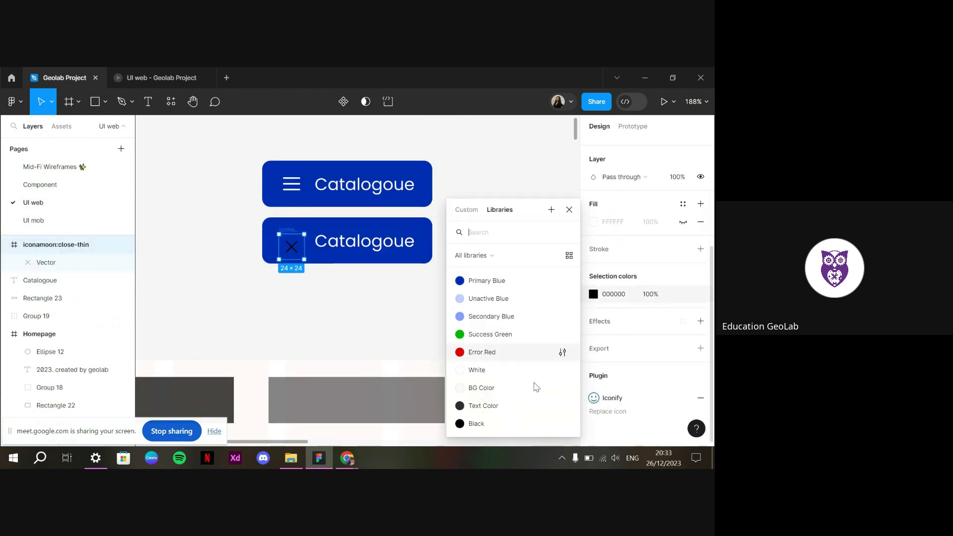
pyautogui.click(494, 371)
pyautogui.press('alt')
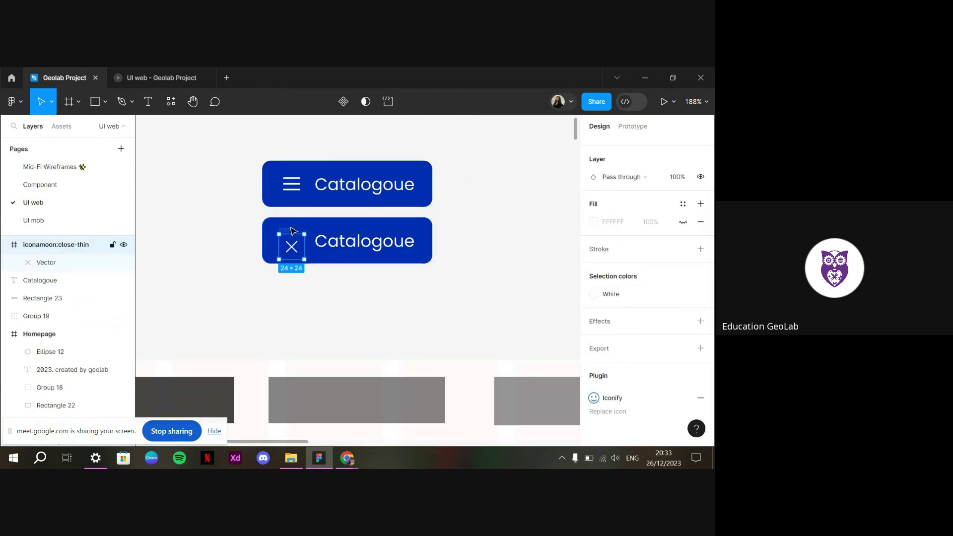
pyautogui.moveTo(267, 224); pyautogui.dragTo(269, 226)
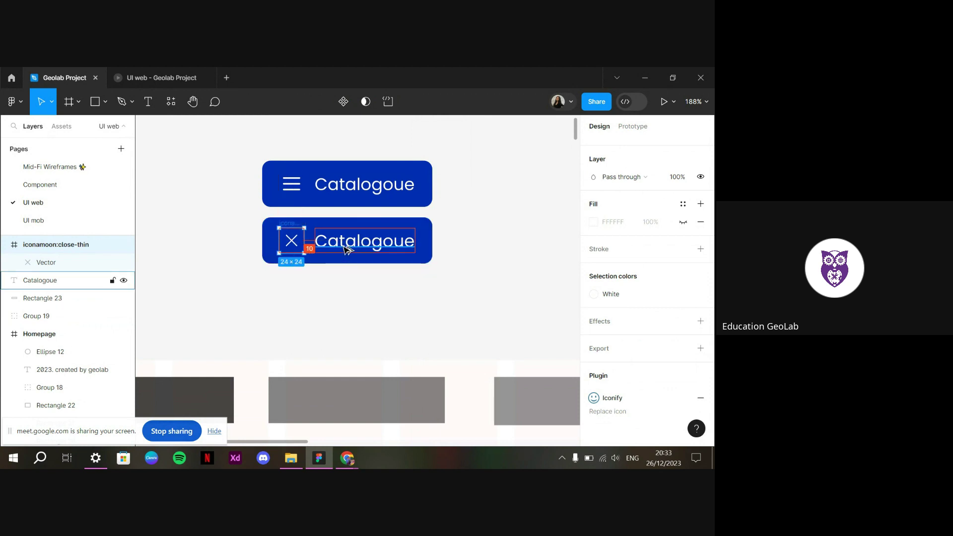
# Group the lower button's close icon, Catalogoue text and blue rectangle
pyautogui.click(418, 309)
pyautogui.moveTo(471, 288); pyautogui.dragTo(230, 216)
pyautogui.hotkey('ctrl', 'g')
pyautogui.click(427, 296)
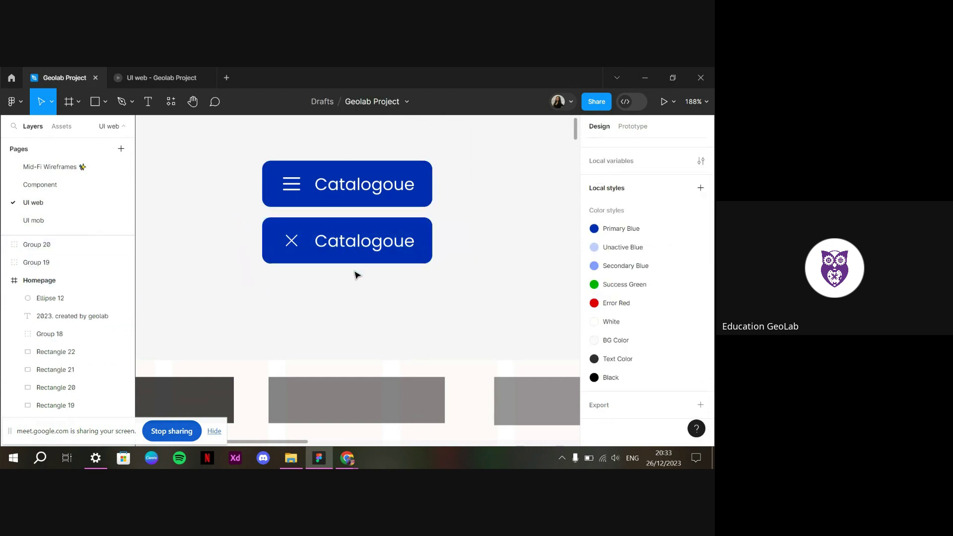
# Turn the two Catalogoue buttons into a component set with the menu and close versions as variants
pyautogui.moveTo(460, 322); pyautogui.dragTo(241, 154)
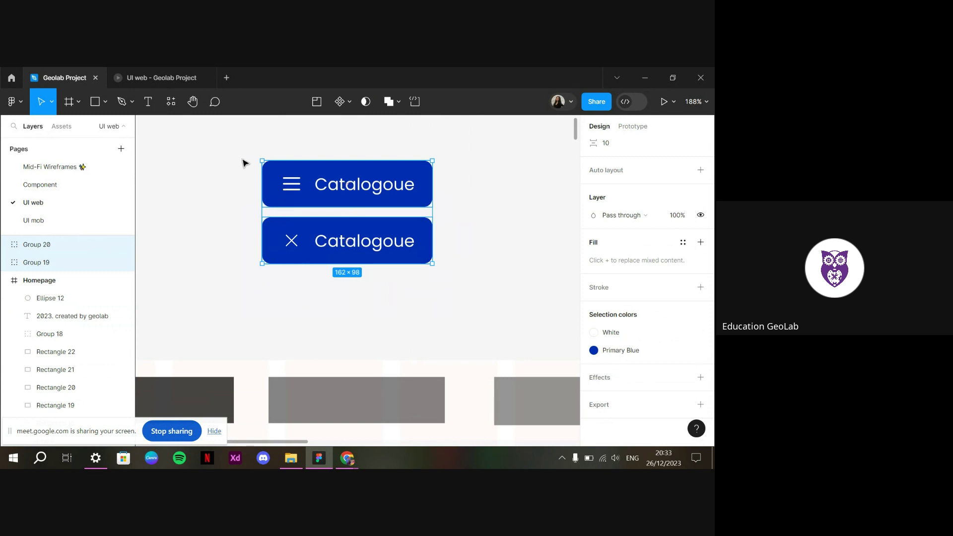
pyautogui.click(351, 109)
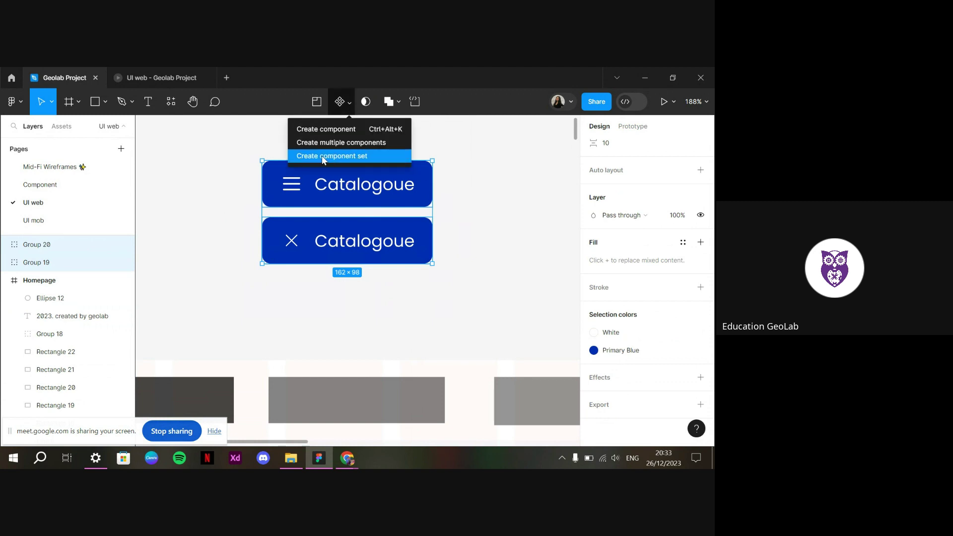
pyautogui.click(359, 160)
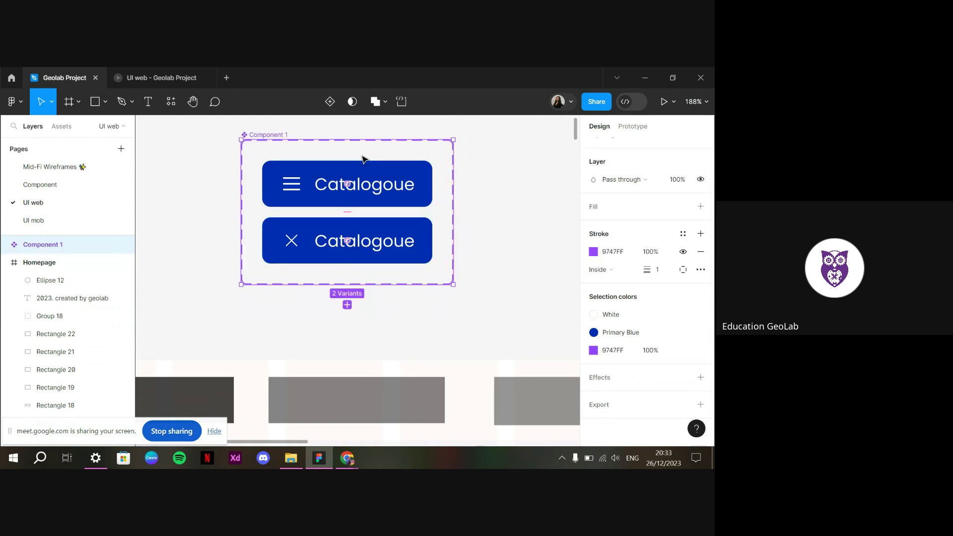
pyautogui.click(512, 281)
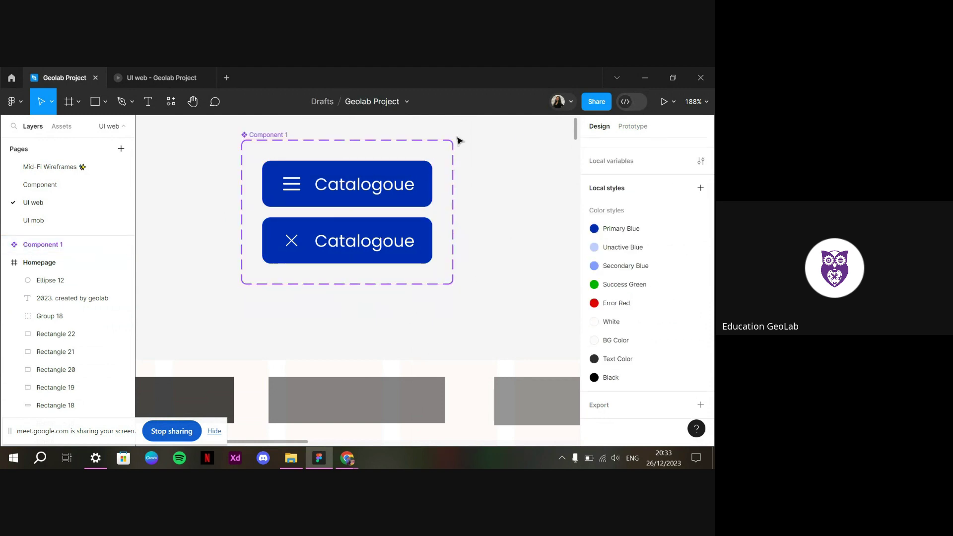
# Link the menu and close variants to each other in both directions with On click, Change to, Instant prototype interactions
pyautogui.click(644, 132)
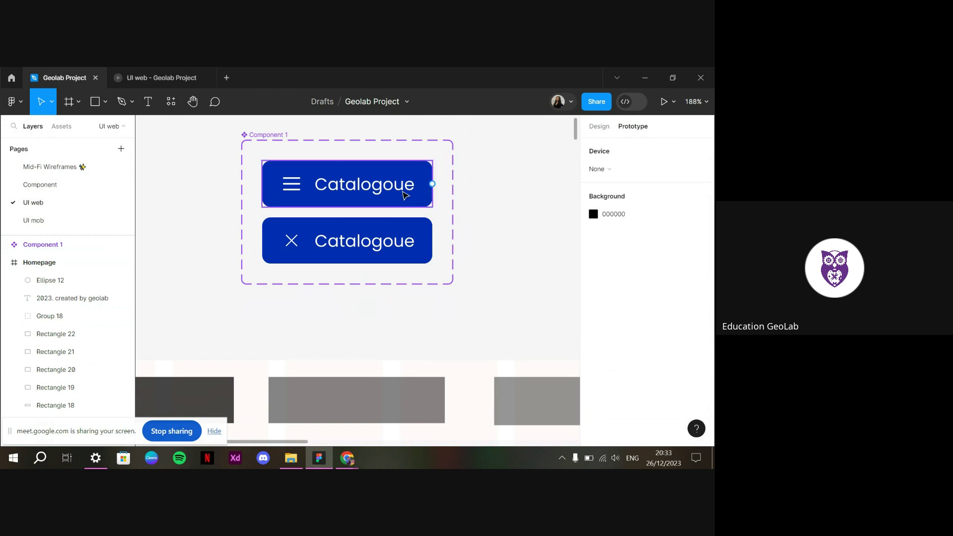
pyautogui.click(366, 197)
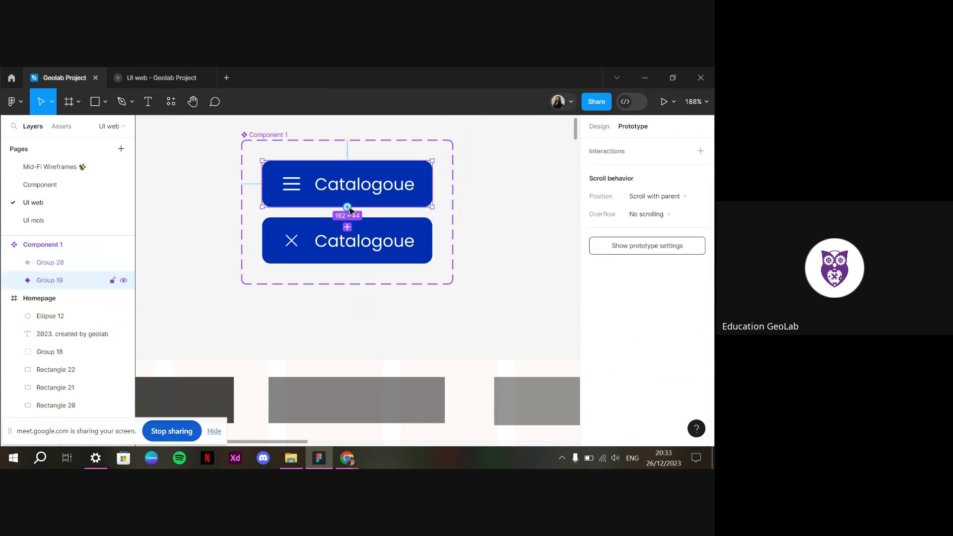
pyautogui.moveTo(347, 206); pyautogui.dragTo(415, 234)
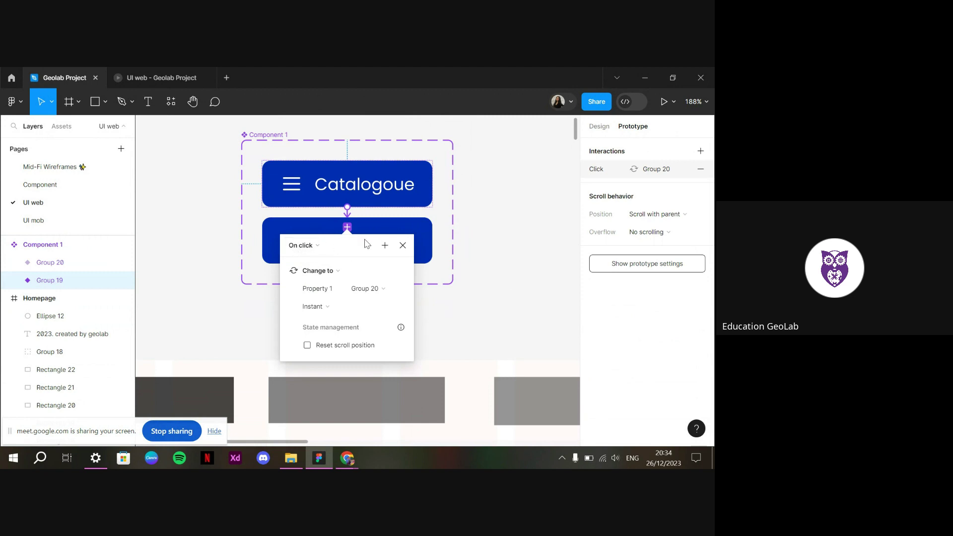
pyautogui.click(452, 246)
pyautogui.click(400, 249)
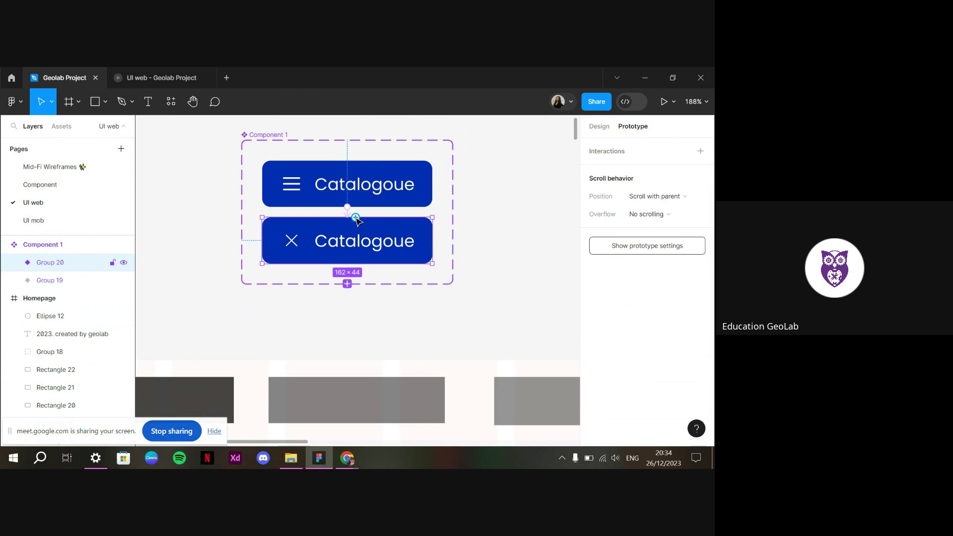
pyautogui.moveTo(356, 218); pyautogui.dragTo(403, 199)
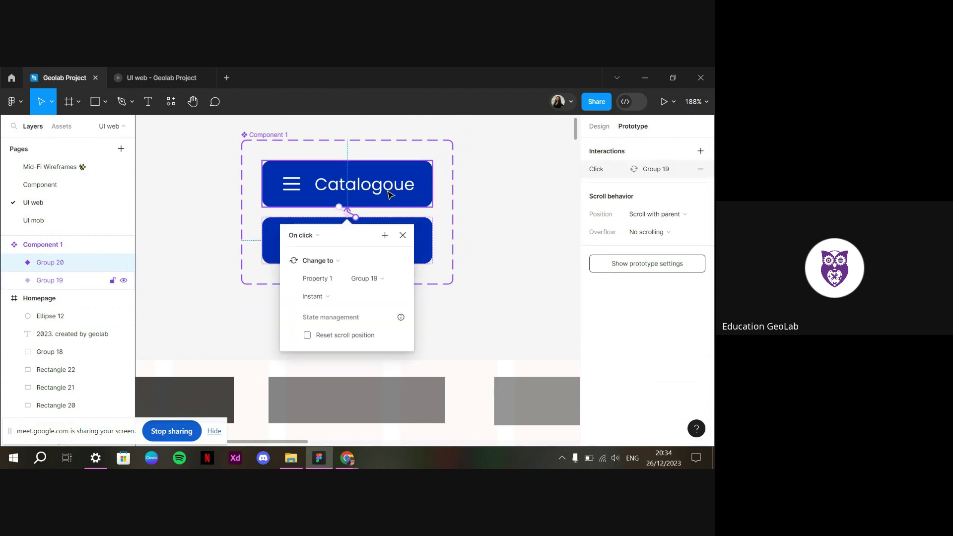
# Close the interaction settings and delete the second grey placeholder rectangle from the Homepage header
pyautogui.click(496, 223)
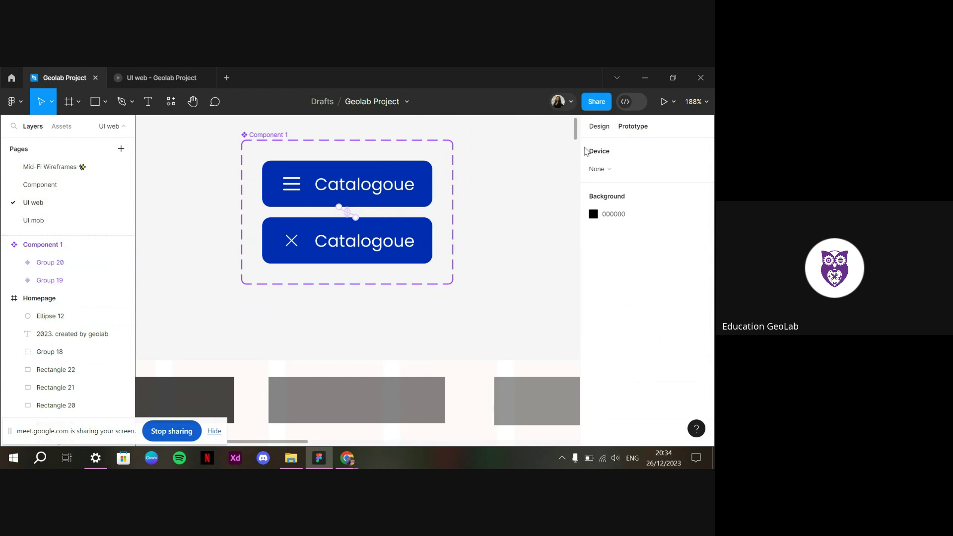
pyautogui.hotkey('shift', 'e')
pyautogui.scroll(-4, 516, 222)
pyautogui.scroll(-5, 510, 204)
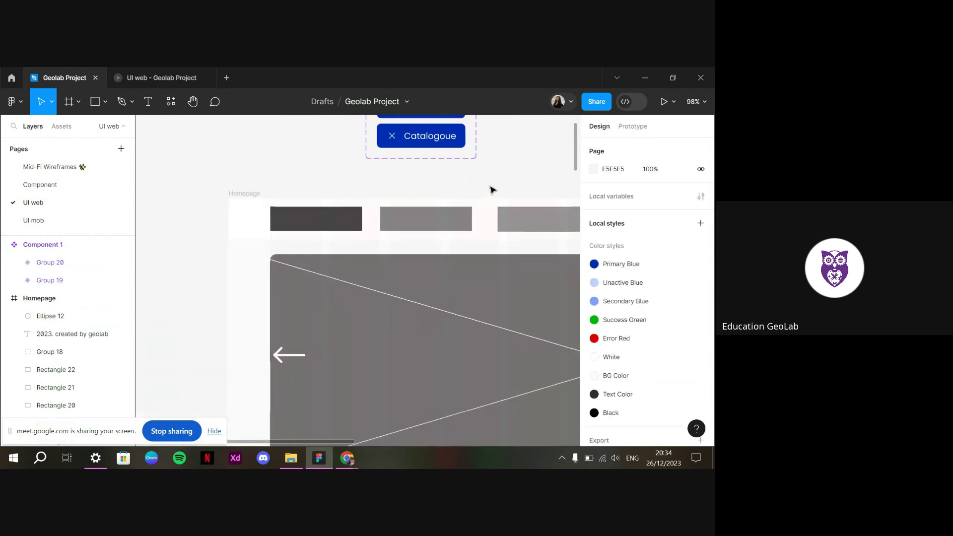
pyautogui.scroll(2, 494, 191)
pyautogui.click(445, 269)
pyautogui.press('Delete')
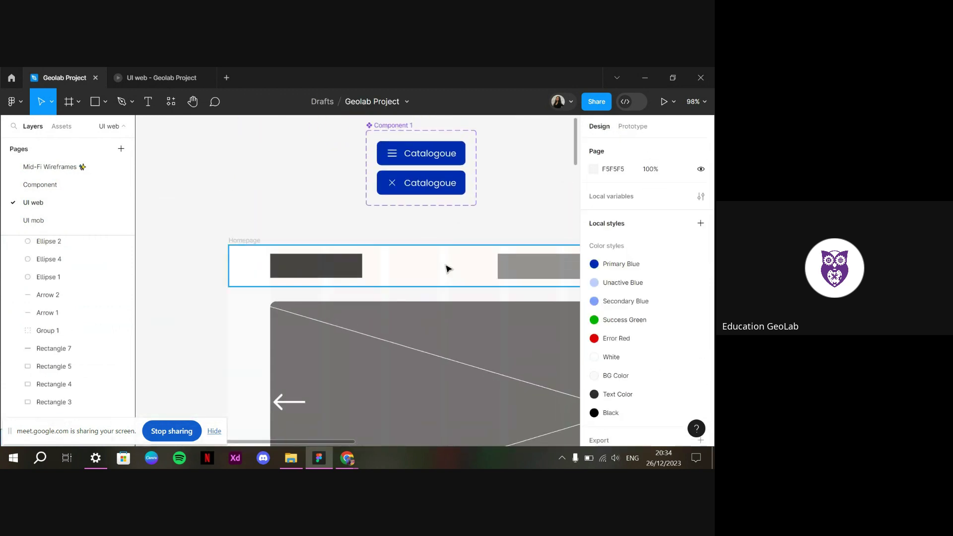
# Place an instance of the Catalogoue component in the header gap at X 287, Y 16 and check it in the prototype preview
pyautogui.click(62, 127)
pyautogui.moveTo(56, 205)
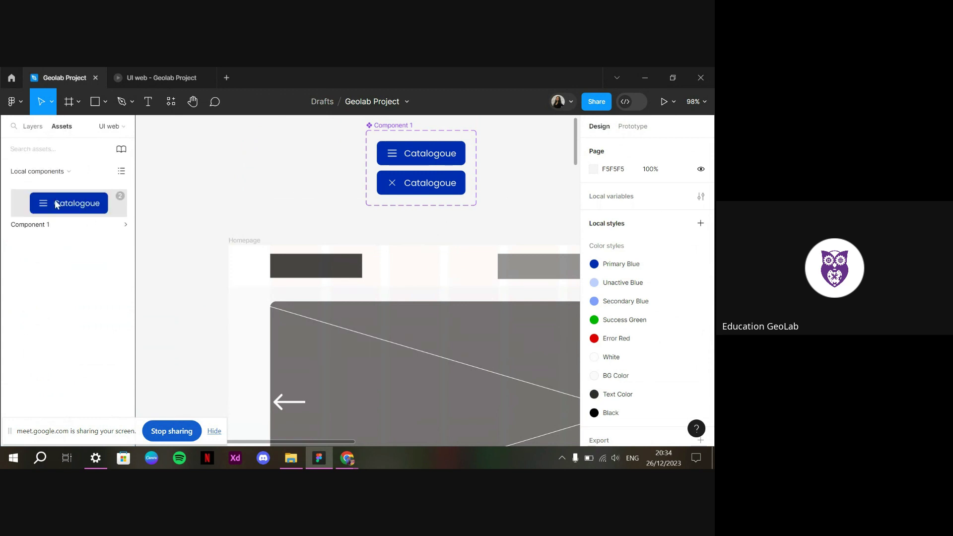
pyautogui.moveTo(56, 203); pyautogui.dragTo(443, 273)
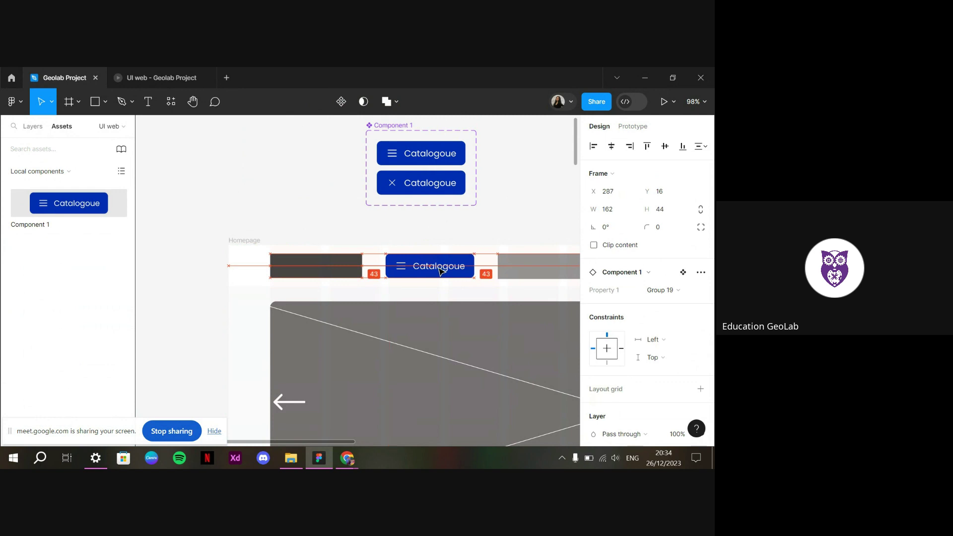
pyautogui.click(157, 75)
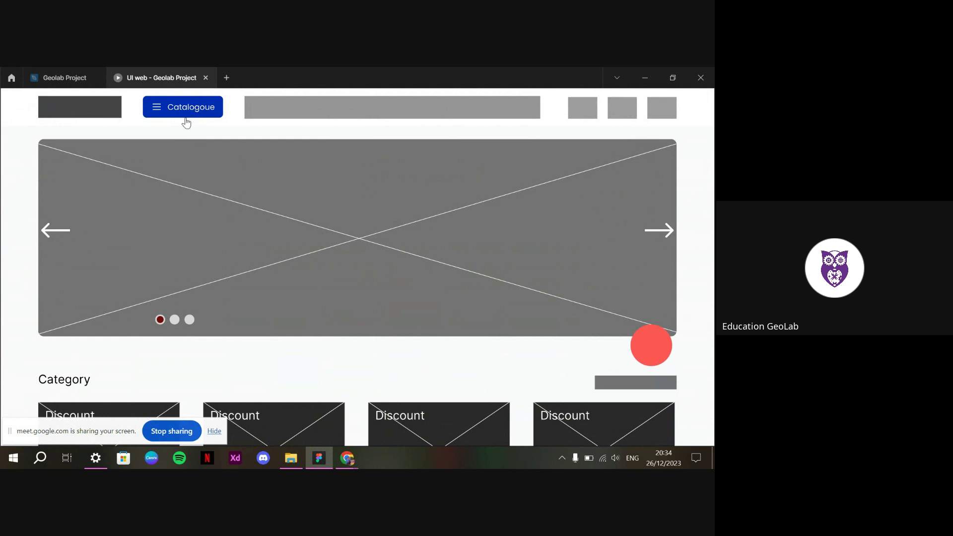
pyautogui.click(55, 74)
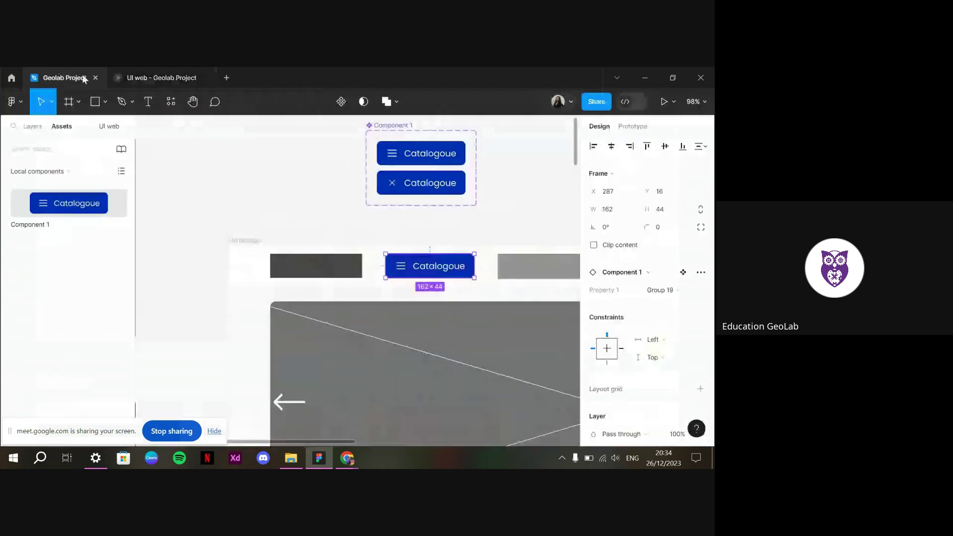
# Nudge the Catalogoue text in both component variants to X 48 and check the header in the prototype preview
pyautogui.click(446, 159)
pyautogui.doubleClick(446, 159)
pyautogui.keyDown('shift'); pyautogui.click(427, 182); pyautogui.keyUp('shift')
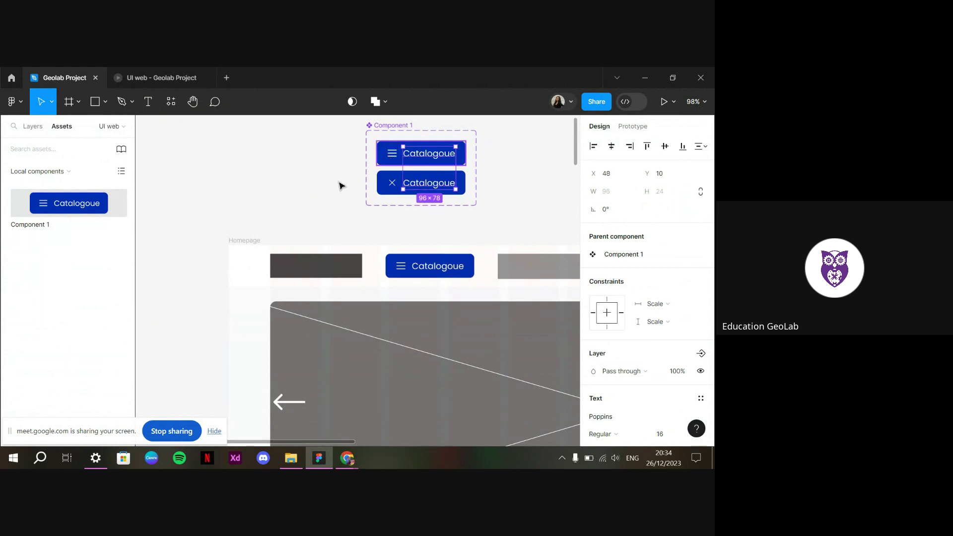
pyautogui.click(318, 164)
pyautogui.click(168, 69)
pyautogui.click(80, 77)
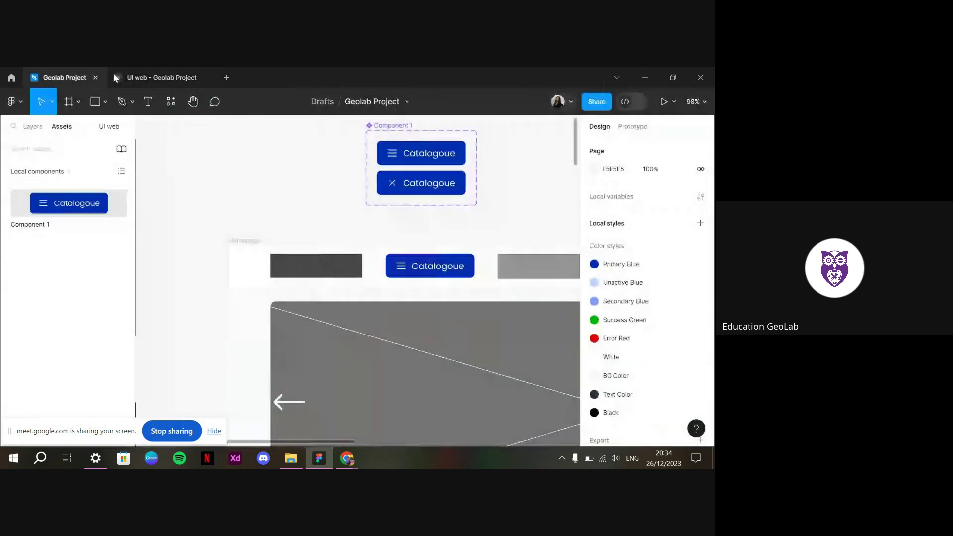
pyautogui.scroll(-5, 295, 194)
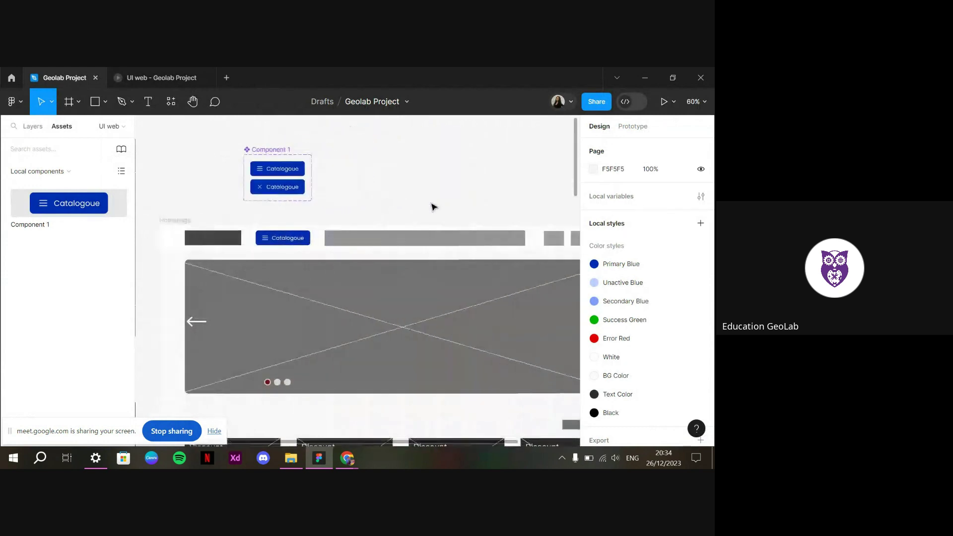
pyautogui.click(196, 69)
pyautogui.click(80, 76)
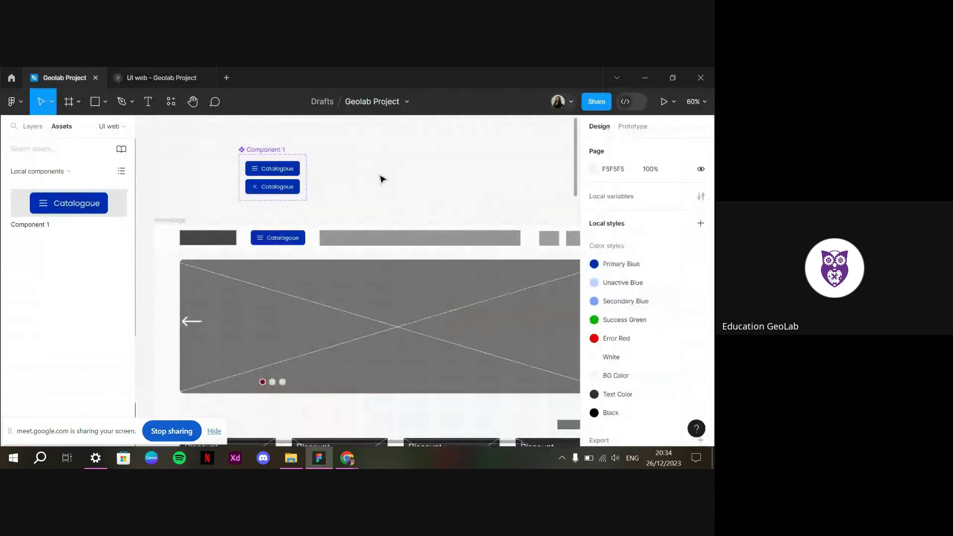
pyautogui.hscroll(-2, 298, 208)
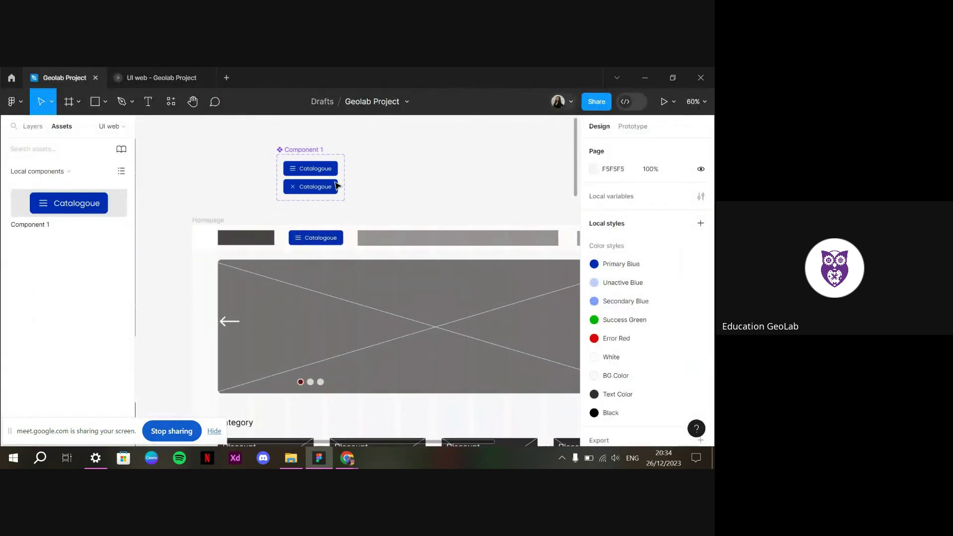
pyautogui.click(259, 245)
pyautogui.click(462, 170)
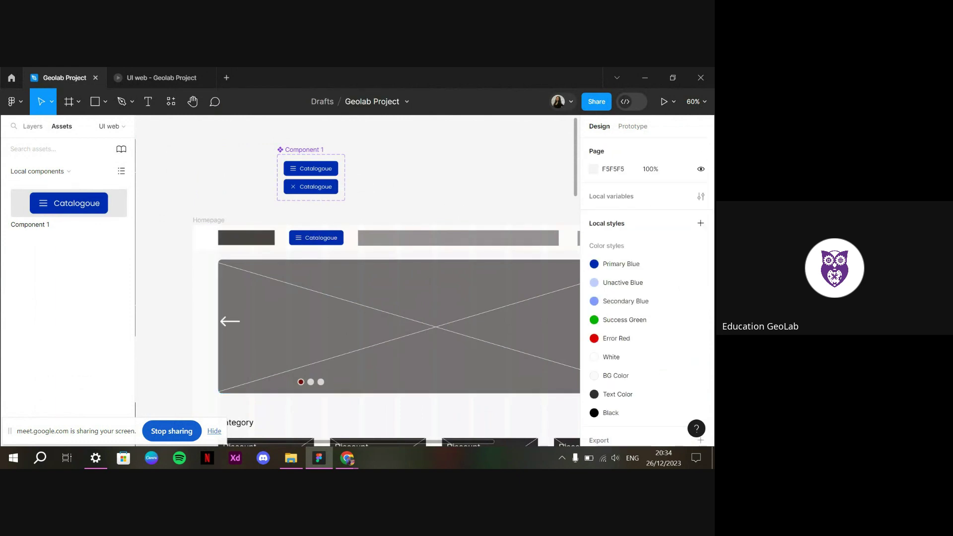
# Switch to Chrome, open a new tab and close the Figma tab
pyautogui.moveTo(341, 448)
pyautogui.click(286, 412)
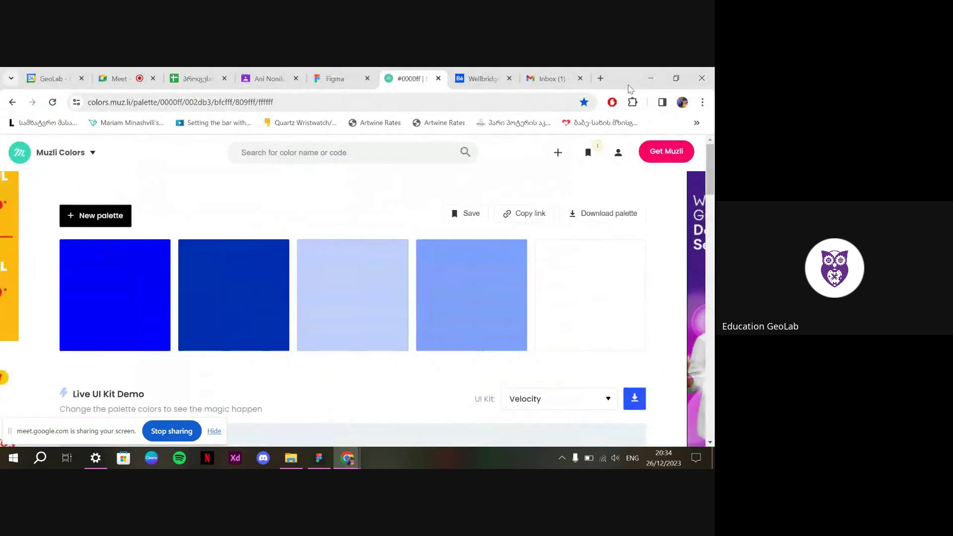
pyautogui.click(602, 79)
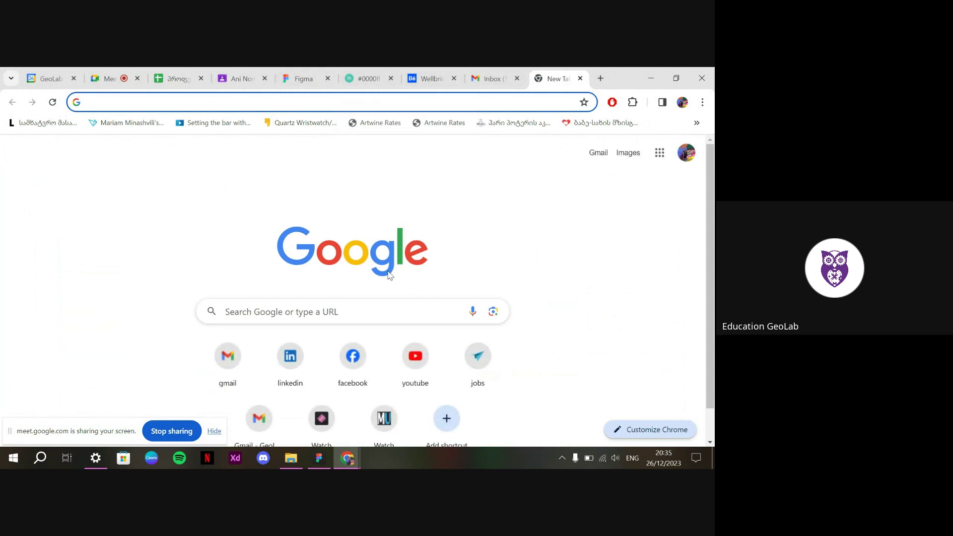
pyautogui.click(301, 79)
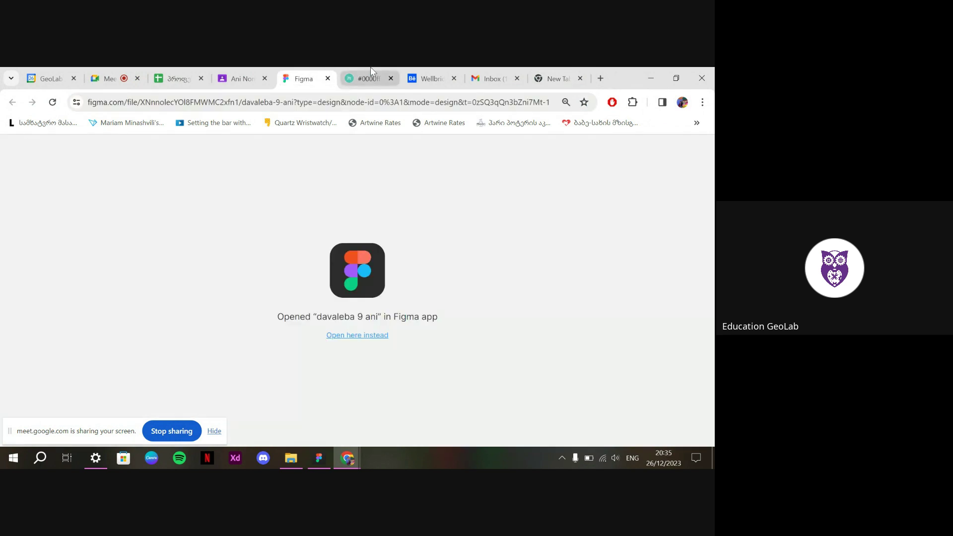
pyautogui.click(328, 79)
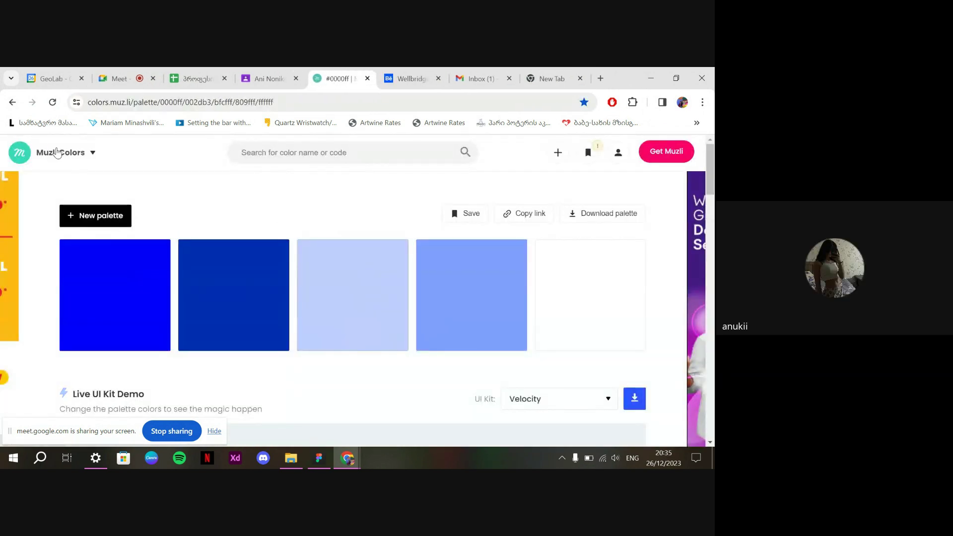
# Try to open veli.store in the new tab
pyautogui.click(556, 78)
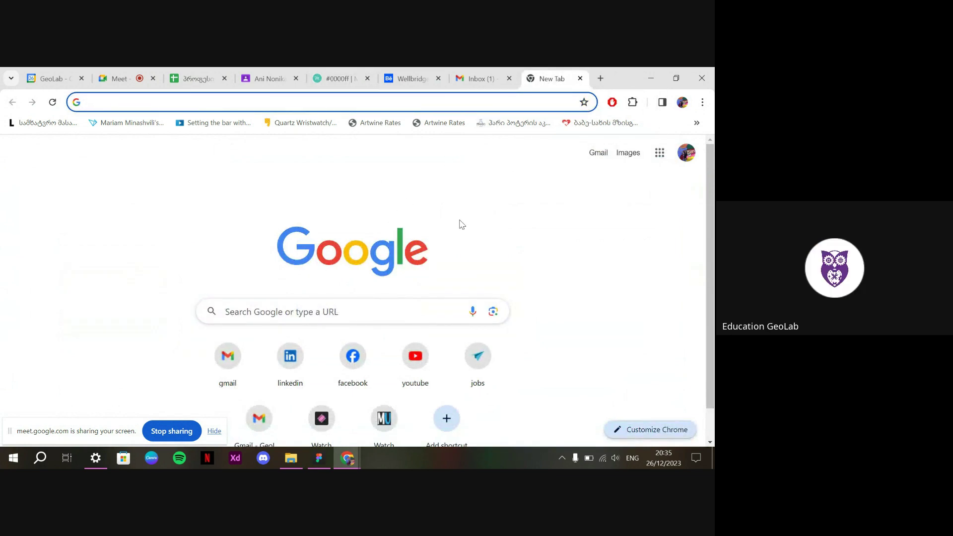
pyautogui.write('veli.store')
pyautogui.press('Return')
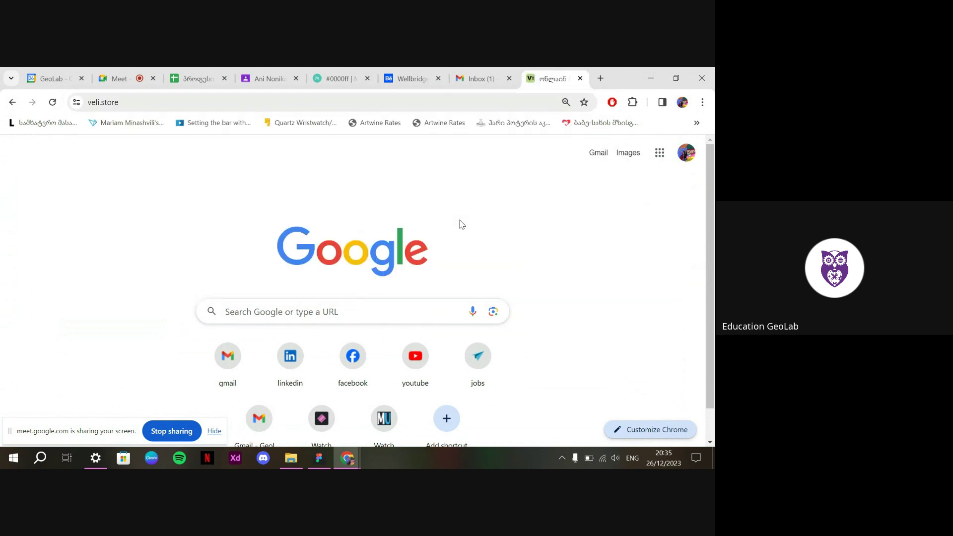
# Open vendoo.ge in a new tab and try to copy the Vendoo logo image
pyautogui.click(603, 68)
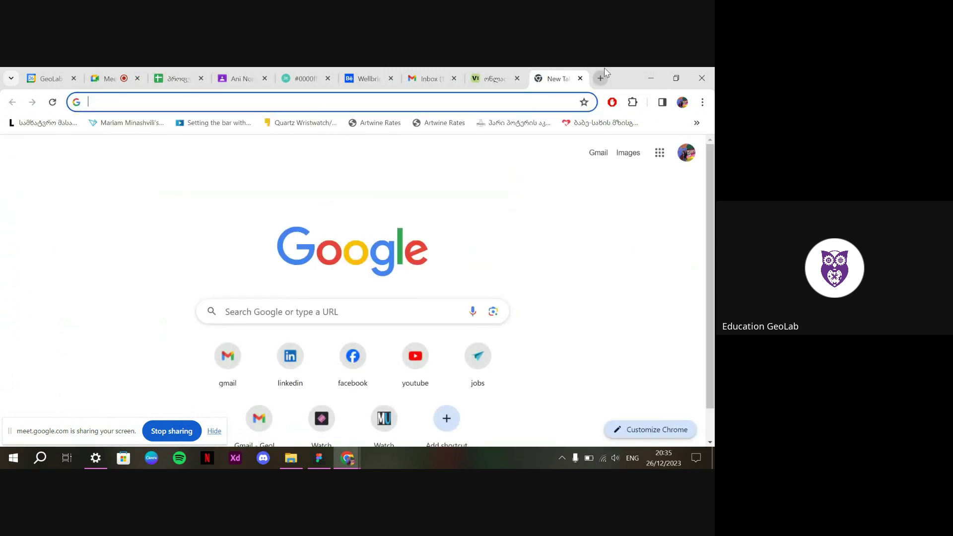
pyautogui.write('ve')
pyautogui.press('BackSpace')
pyautogui.press('BackSpace')
pyautogui.press('BackSpace')
pyautogui.write('vendoo,ge')
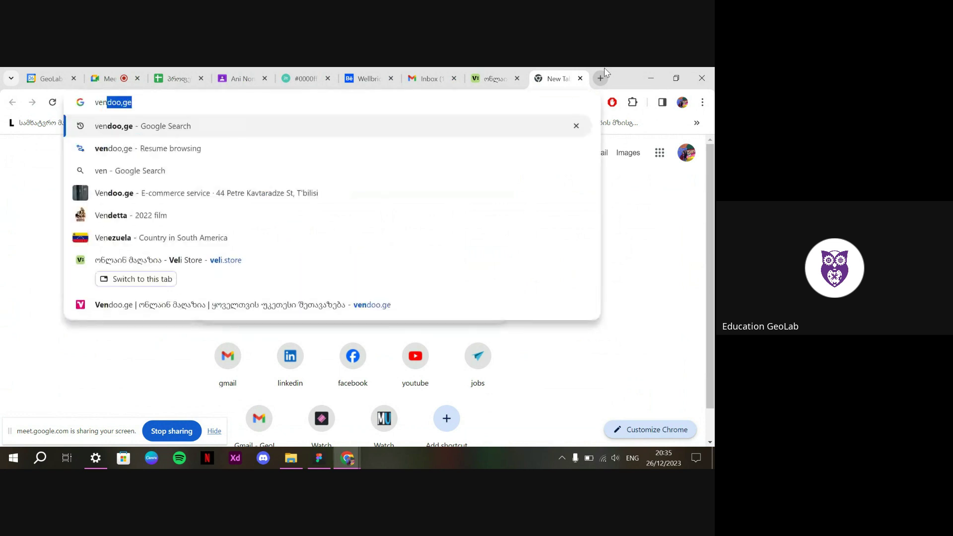
pyautogui.press('Return')
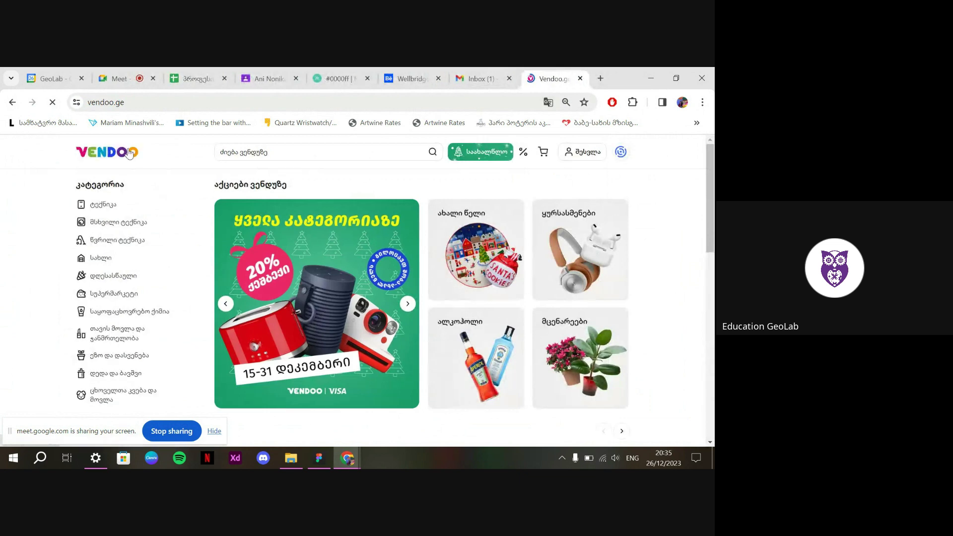
pyautogui.rightClick(129, 152)
pyautogui.click(228, 317)
# Switch back to Figma and delete the dark grey logo placeholder from the Homepage header
pyautogui.click(320, 458)
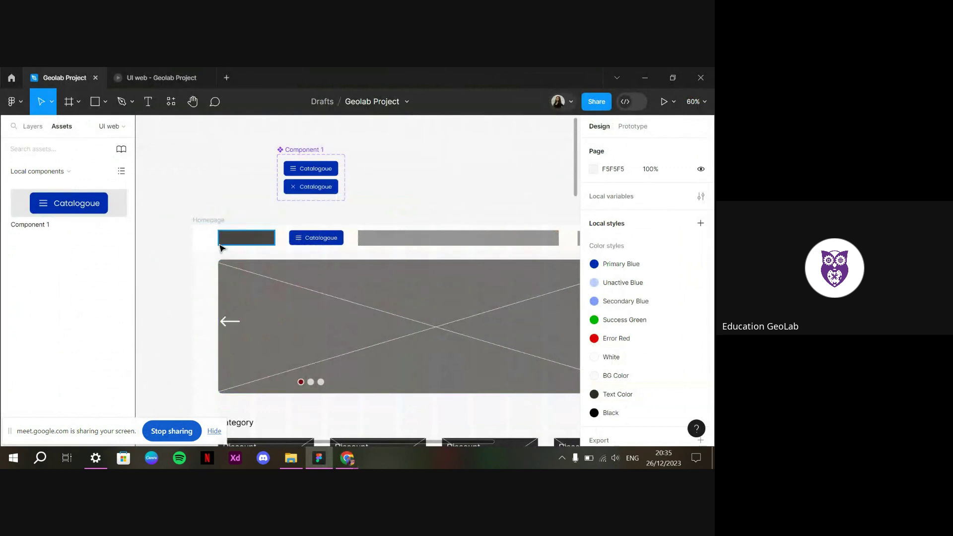
pyautogui.click(220, 242)
pyautogui.press('Delete')
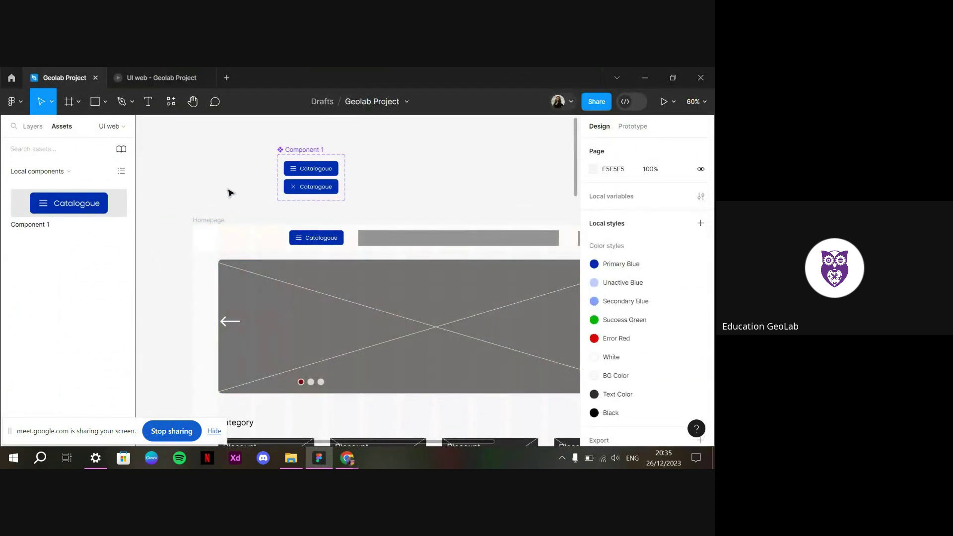
pyautogui.click(305, 242)
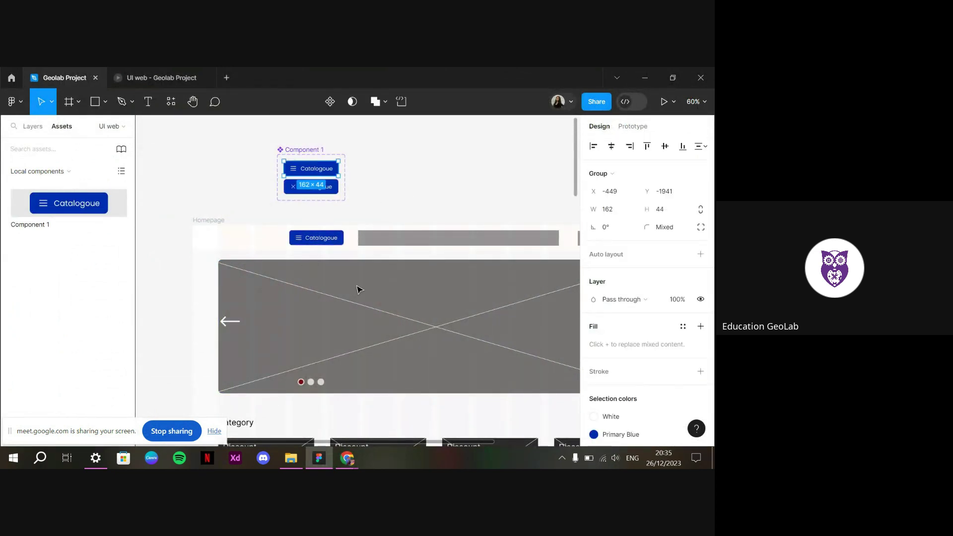
pyautogui.click(399, 179)
# Copy the Vendoo logo image from vendoo.ge into the Figma Homepage and place it in the header at X 62, Y 11
pyautogui.click(346, 458)
pyautogui.click(288, 400)
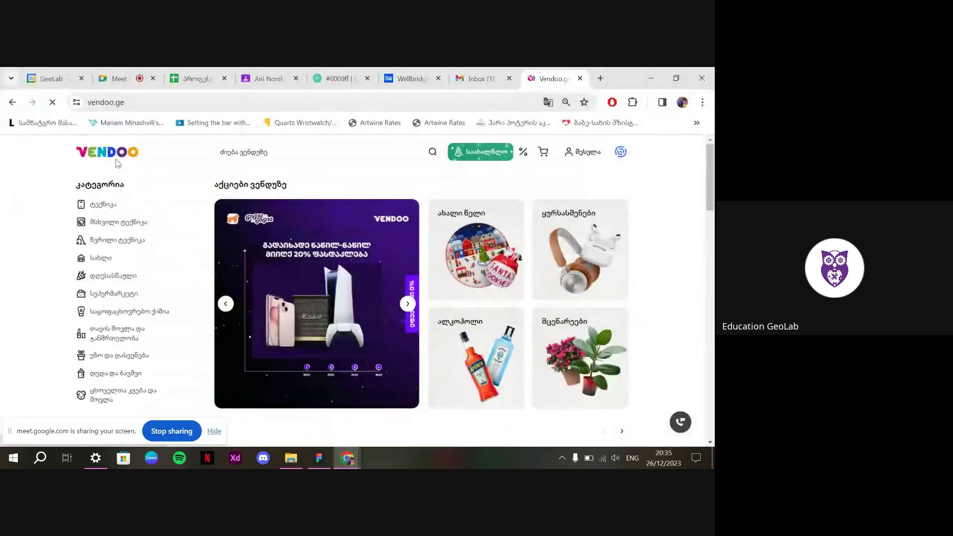
pyautogui.rightClick(115, 158)
pyautogui.click(183, 323)
pyautogui.click(319, 458)
pyautogui.hotkey('ctrl', 'v')
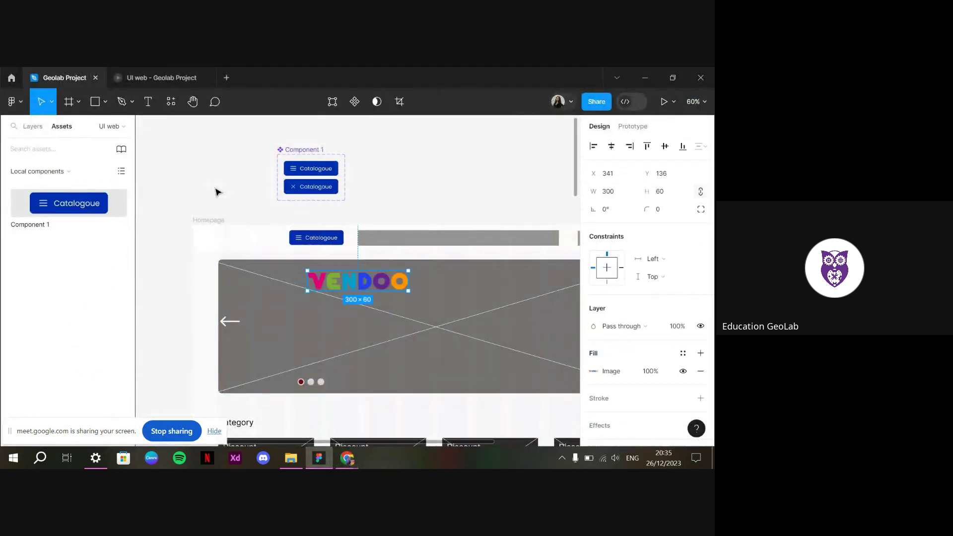
pyautogui.moveTo(390, 287); pyautogui.dragTo(295, 245)
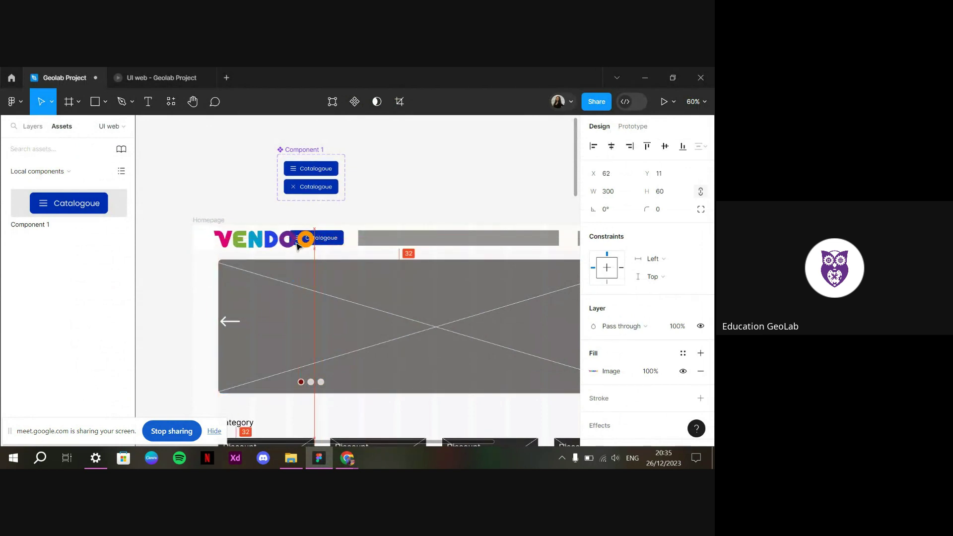
# Set the Vendoo logo's width to 230 and check the header in the prototype preview
pyautogui.click(618, 193)
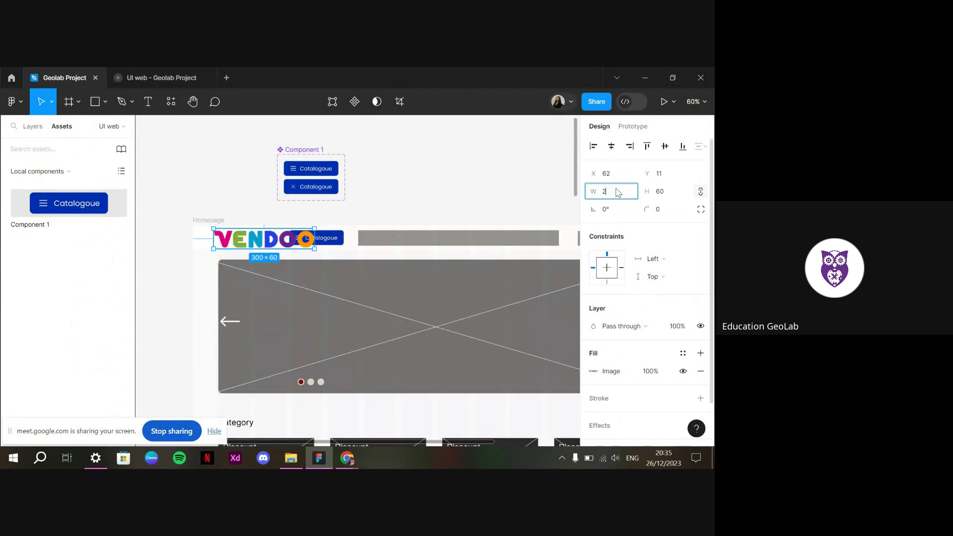
pyautogui.press('Return')
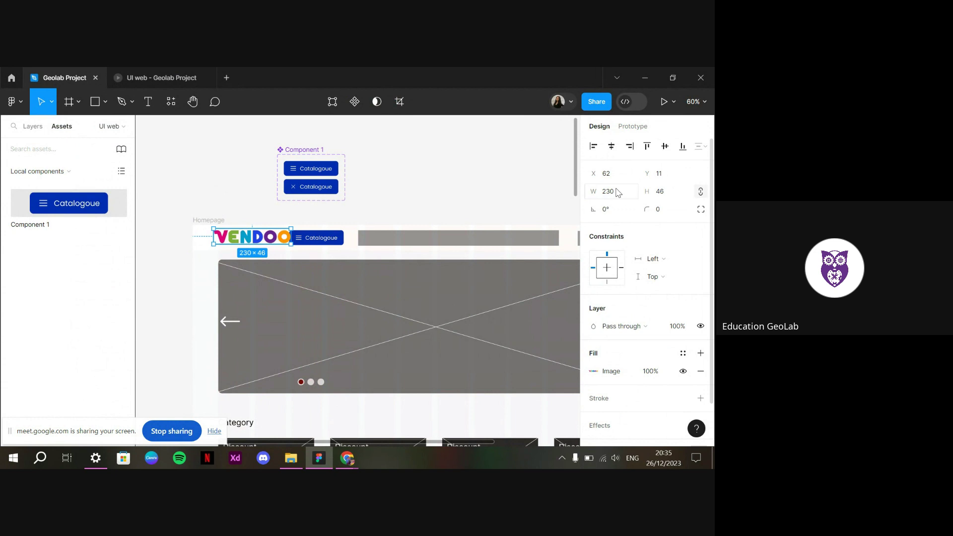
pyautogui.click(161, 74)
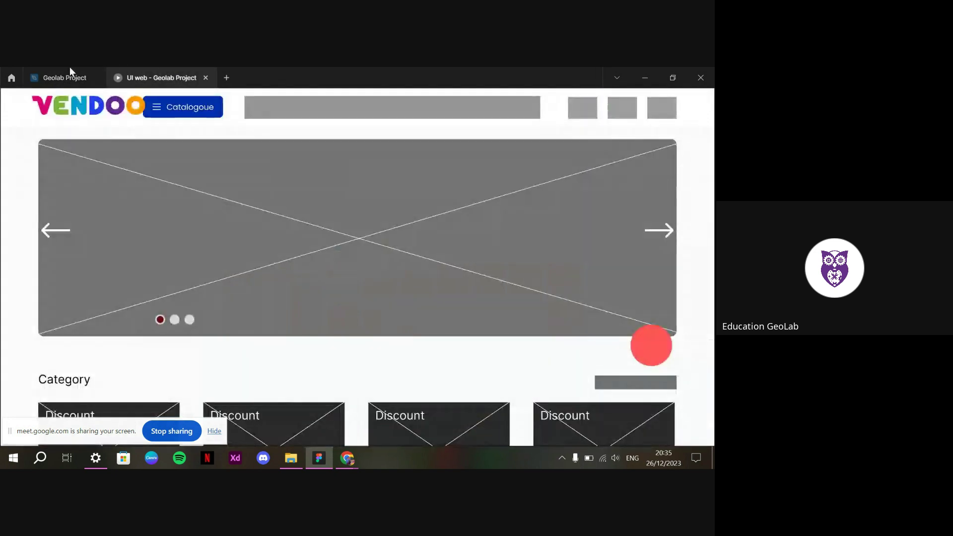
pyautogui.click(60, 74)
# Set the Vendoo logo's width to 160 with its proportions locked
pyautogui.click(623, 194)
pyautogui.write('160')
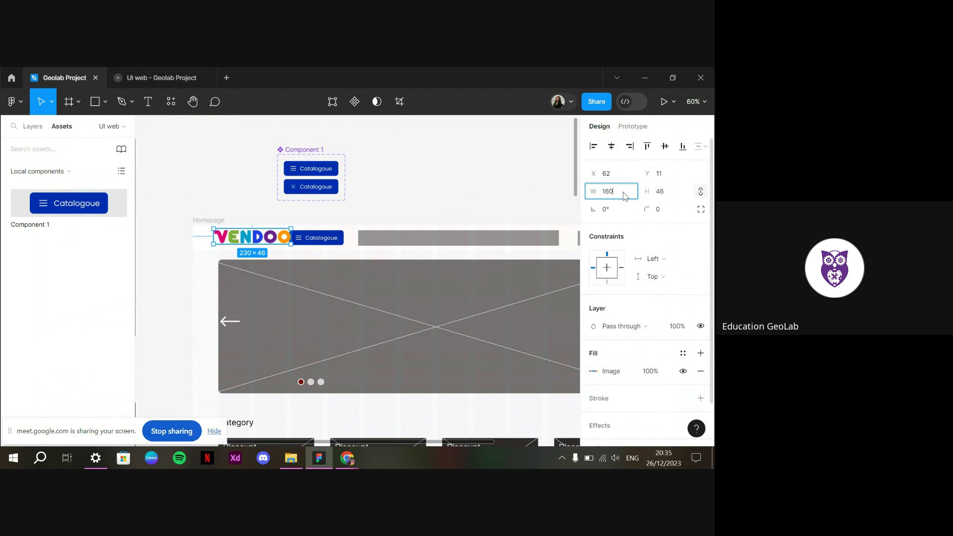
pyautogui.press('Return')
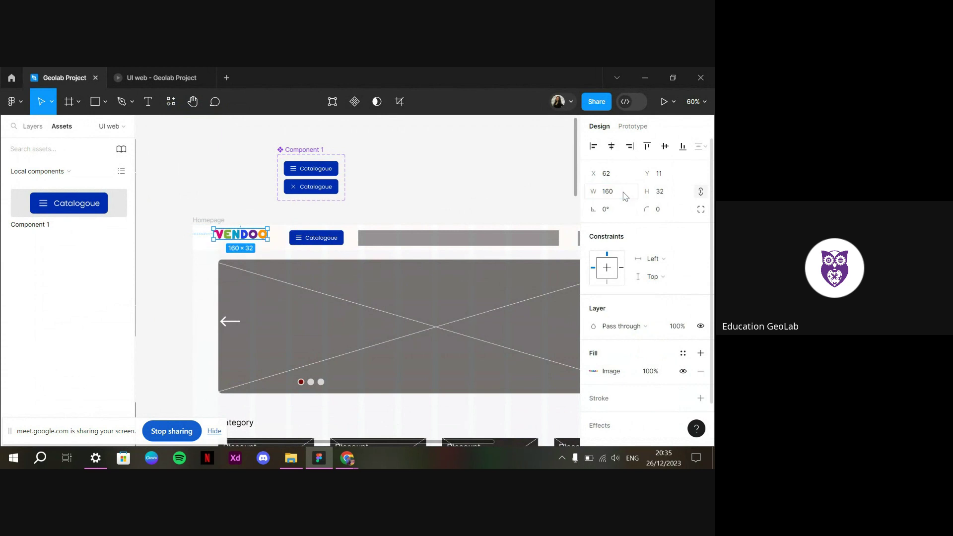
# Position the VENDOO logo in the homepage header at X 76, Y 22 and check it in the prototype preview
pyautogui.click(150, 72)
pyautogui.click(60, 77)
pyautogui.moveTo(230, 242)
pyautogui.mouseDown()
pyautogui.moveTo(246, 245)
pyautogui.moveTo(213, 244)
pyautogui.mouseUp()
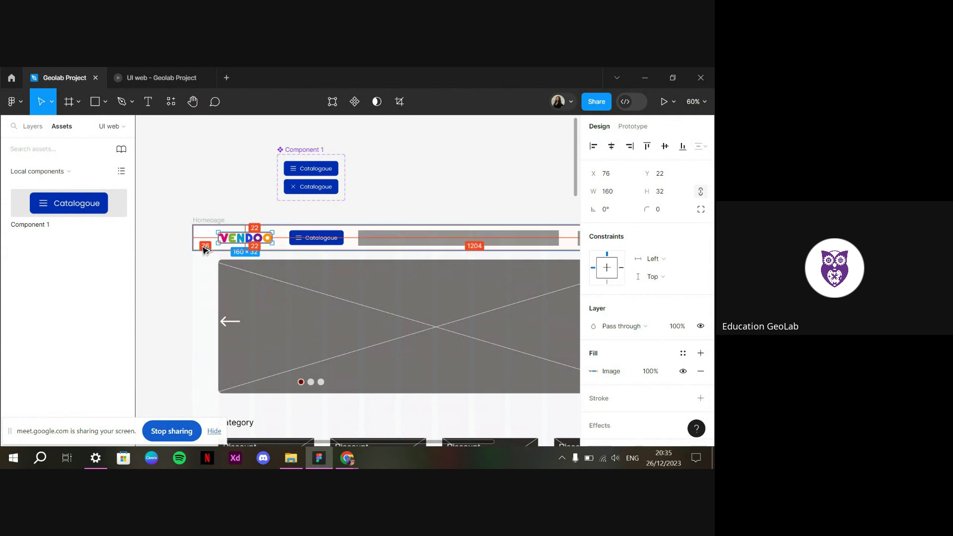
pyautogui.click(206, 272)
pyautogui.click(226, 277)
pyautogui.hotkey('ctrl', 'alt', 'Return')
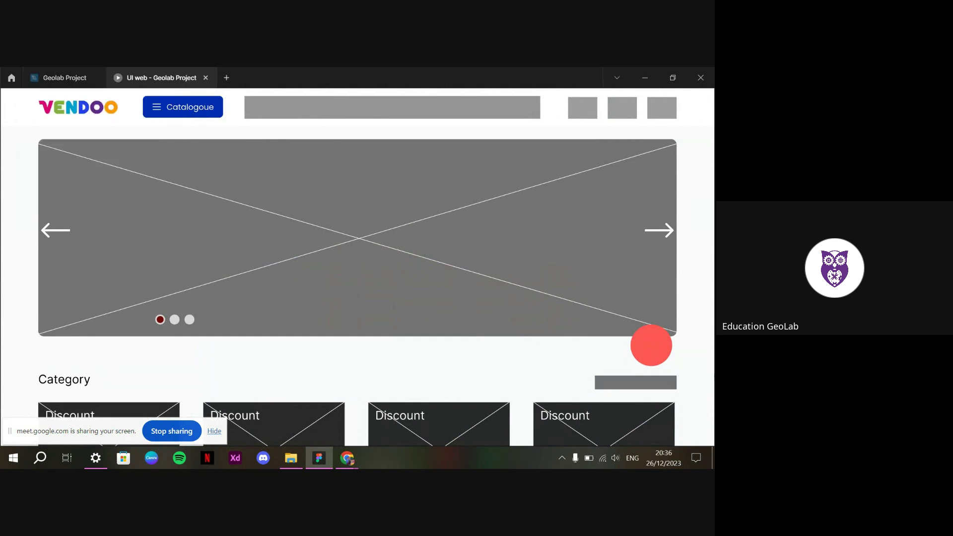
pyautogui.click(64, 77)
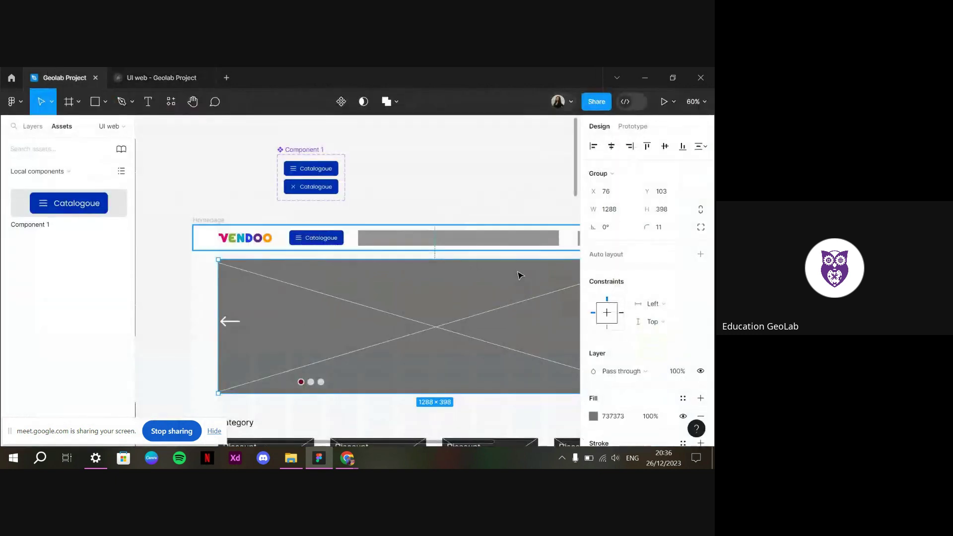
# Nudge the header's Catalogoue button closer to the logo, to X 272, and check the spacing in the prototype preview
pyautogui.click(477, 177)
pyautogui.click(316, 238)
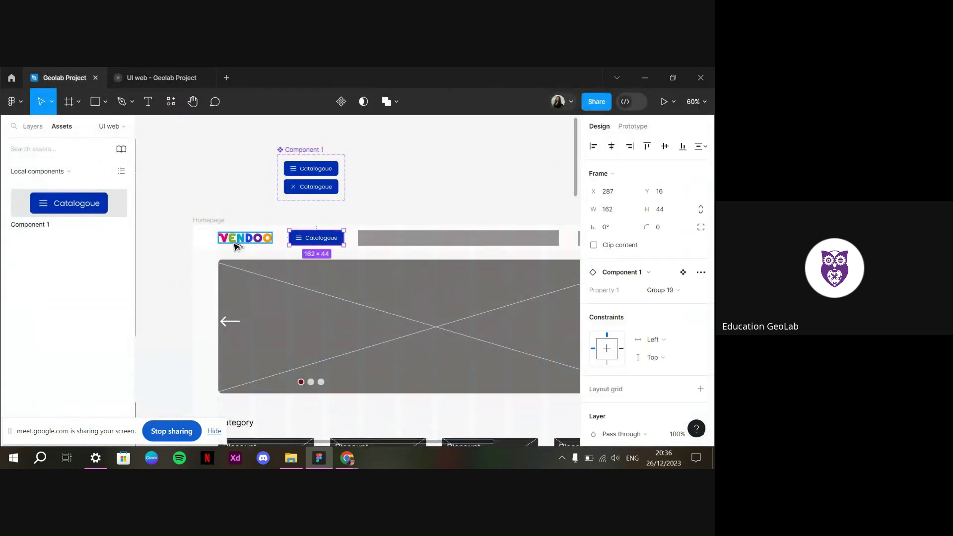
pyautogui.press('Left')
pyautogui.press('Left')
pyautogui.press('Left')
pyautogui.press('Left')
pyautogui.press('Left')
pyautogui.press('Left')
pyautogui.press('Left')
pyautogui.press('Left')
pyautogui.press('Left')
pyautogui.press('Left')
pyautogui.press('Left')
pyautogui.press('Left')
pyautogui.press('Left')
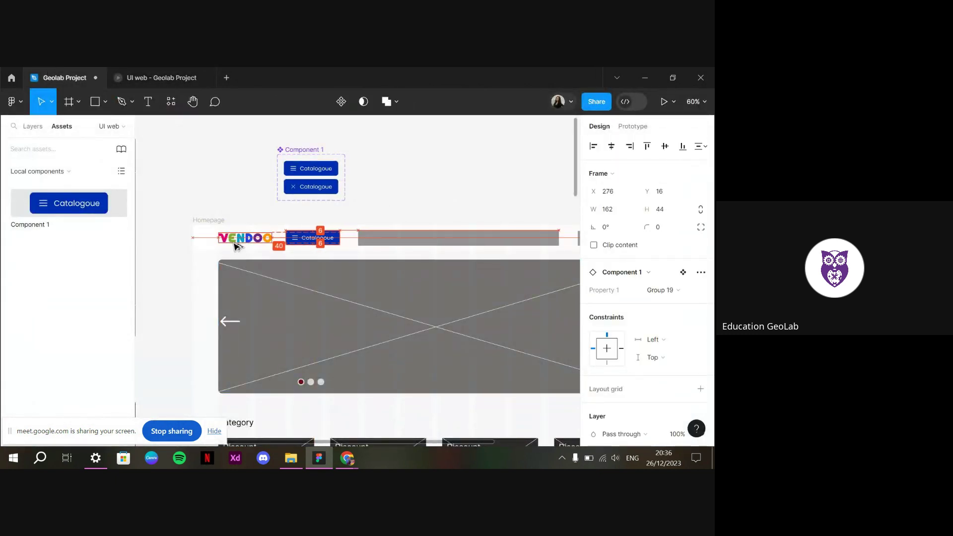
pyautogui.click(187, 72)
pyautogui.click(107, 75)
# Move the wide grey search placeholder out of the header onto the empty canvas above and set its height to 44
pyautogui.hscroll(5, 409, 191)
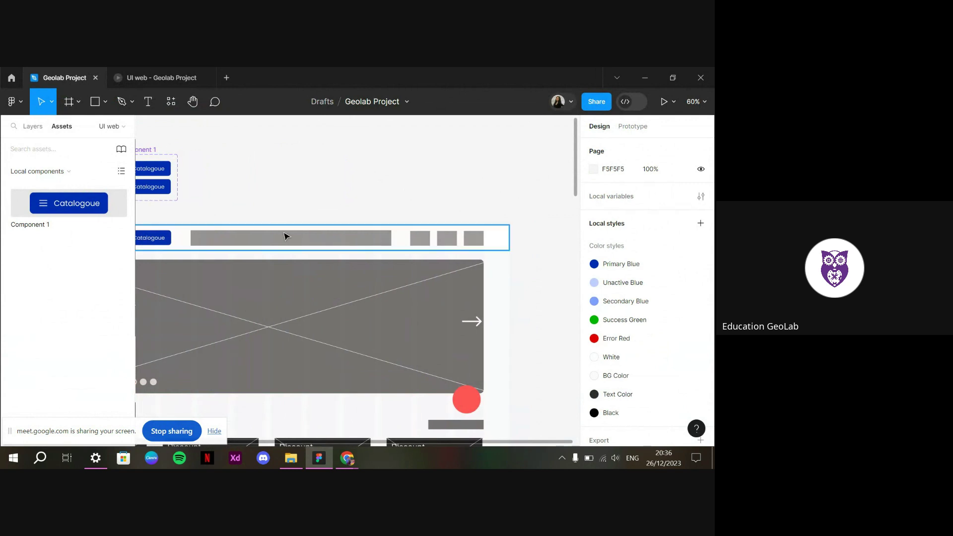
pyautogui.click(290, 238)
pyautogui.hscroll(-1, 303, 240)
pyautogui.hscroll(-1, 305, 243)
pyautogui.click(188, 241)
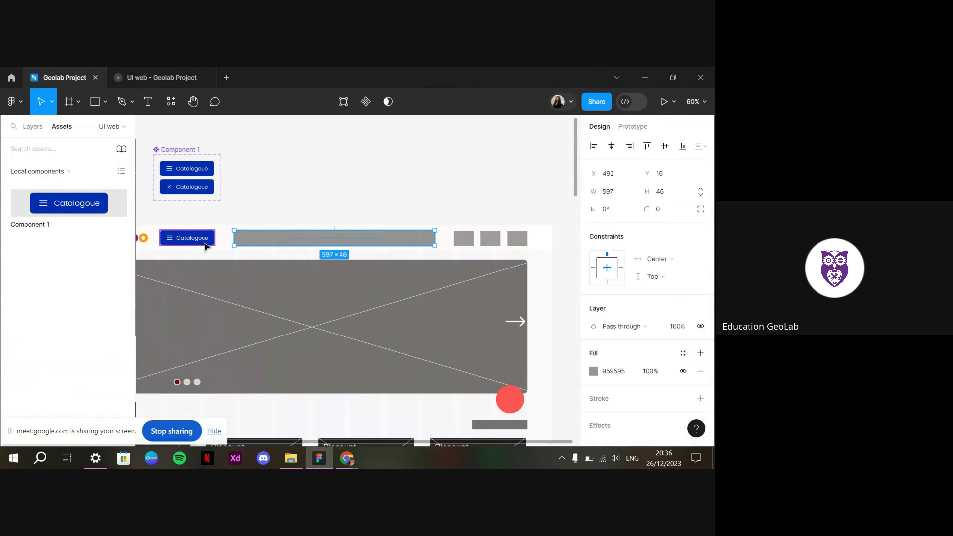
pyautogui.click(257, 242)
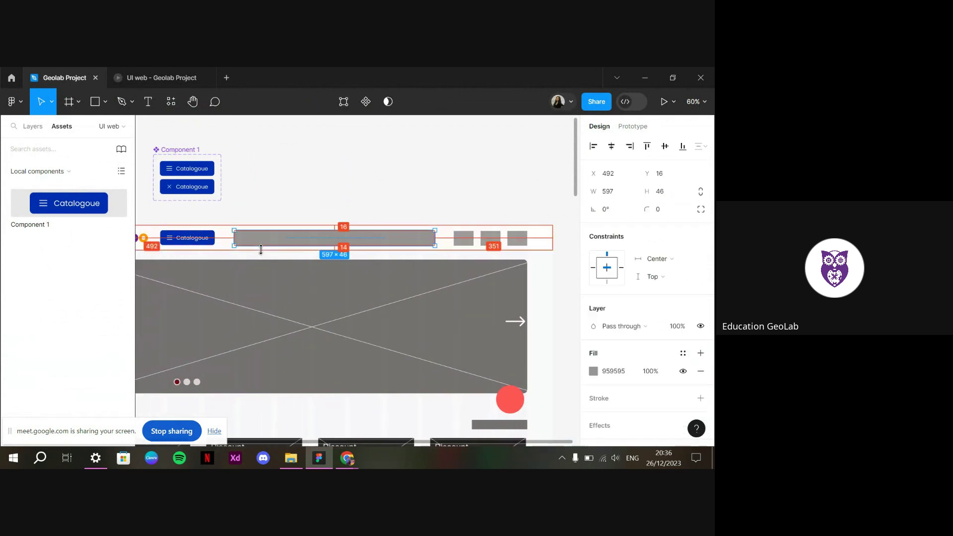
pyautogui.click(193, 238)
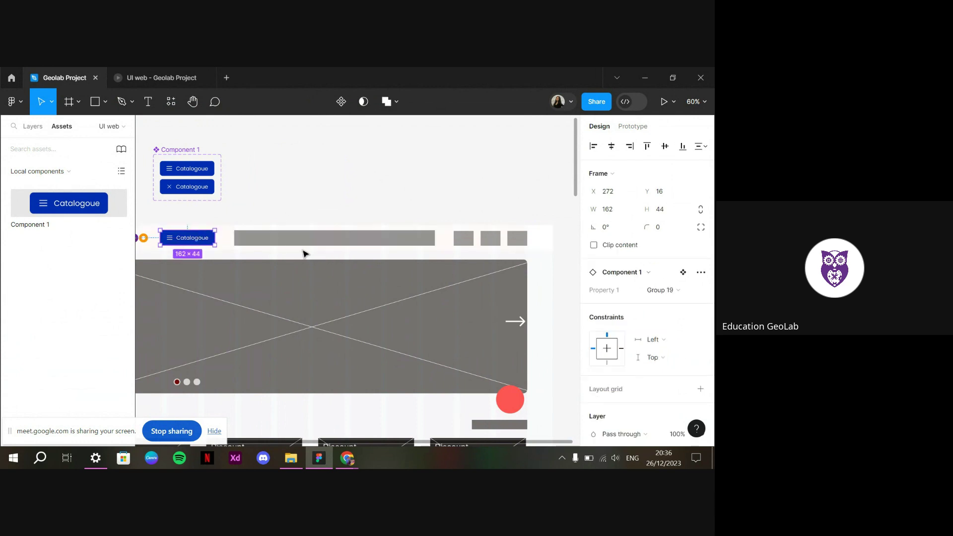
pyautogui.click(308, 243)
pyautogui.moveTo(302, 241); pyautogui.dragTo(323, 158)
pyautogui.click(679, 198)
pyautogui.write('44')
pyautogui.press('Return')
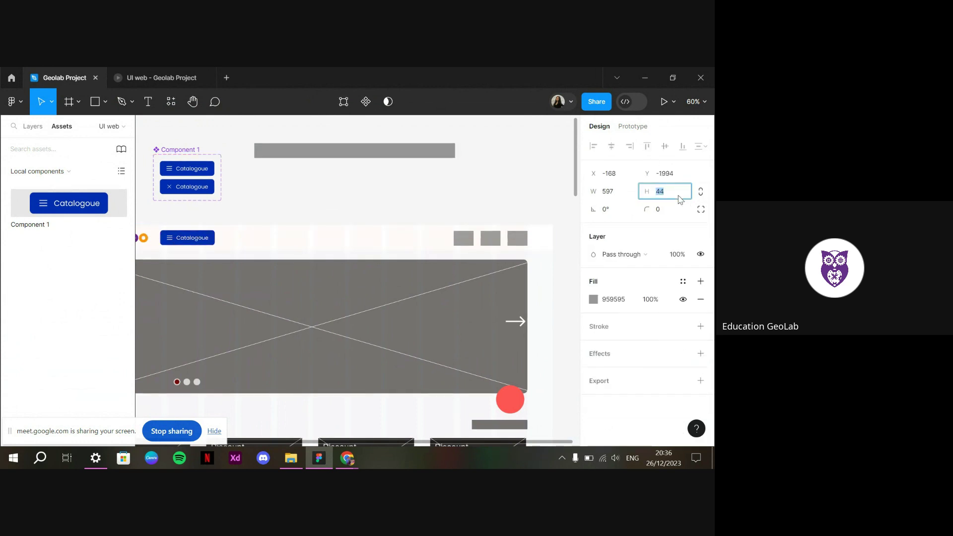
# Run the Iconify plugin and look up icons for "search"
pyautogui.click(311, 164)
pyautogui.click(170, 102)
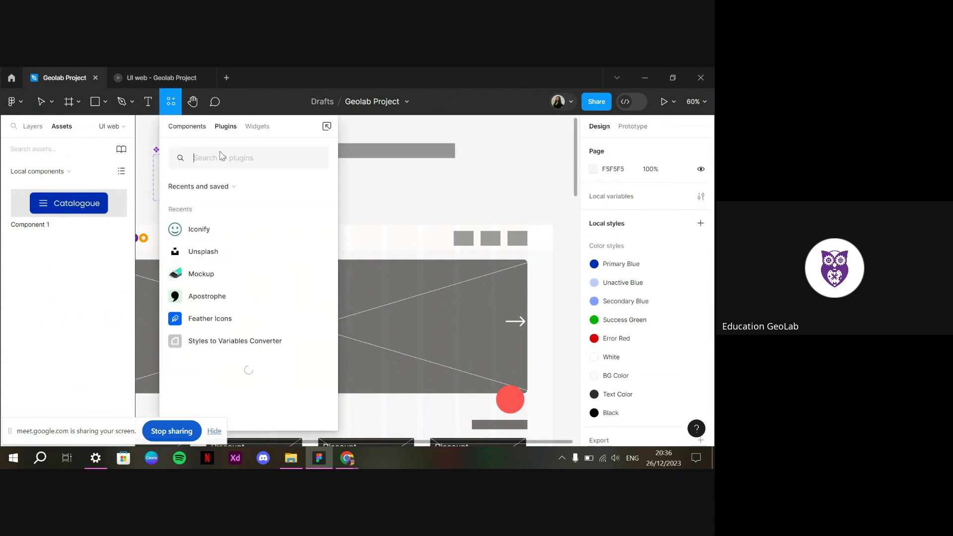
pyautogui.click(253, 227)
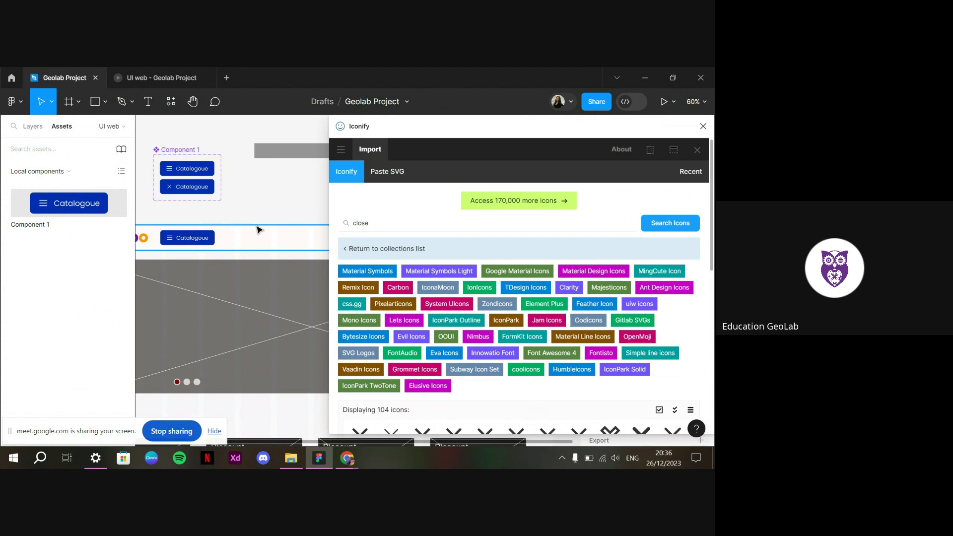
pyautogui.doubleClick(439, 219)
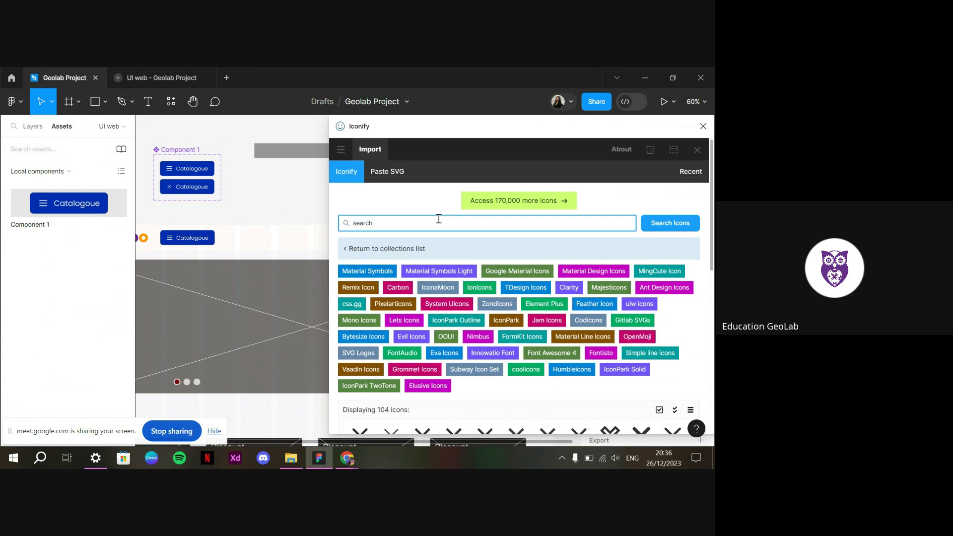
pyautogui.press('Return')
pyautogui.scroll(-6, 456, 226)
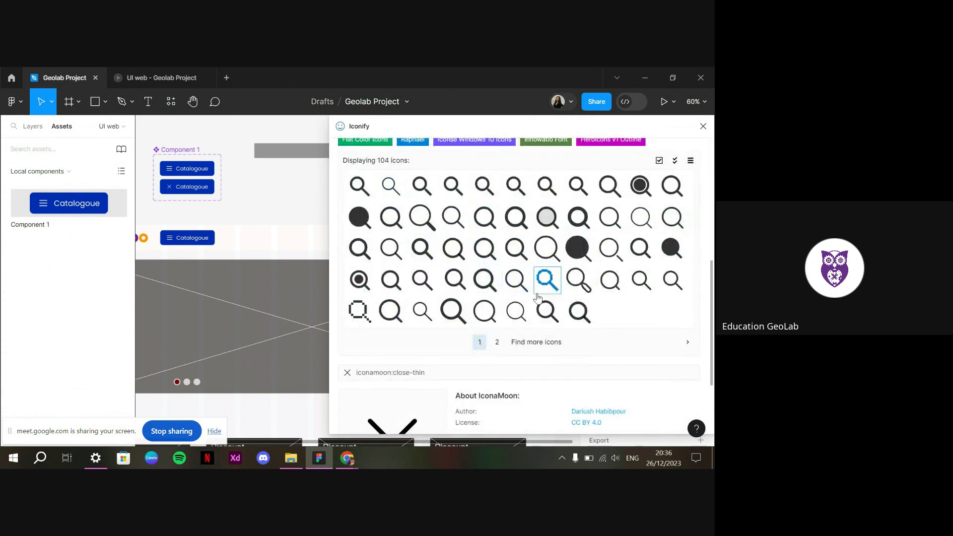
# Import the mynaui:search icon and close the plugin
pyautogui.click(641, 248)
pyautogui.click(615, 292)
pyautogui.scroll(-2, 616, 292)
pyautogui.click(528, 422)
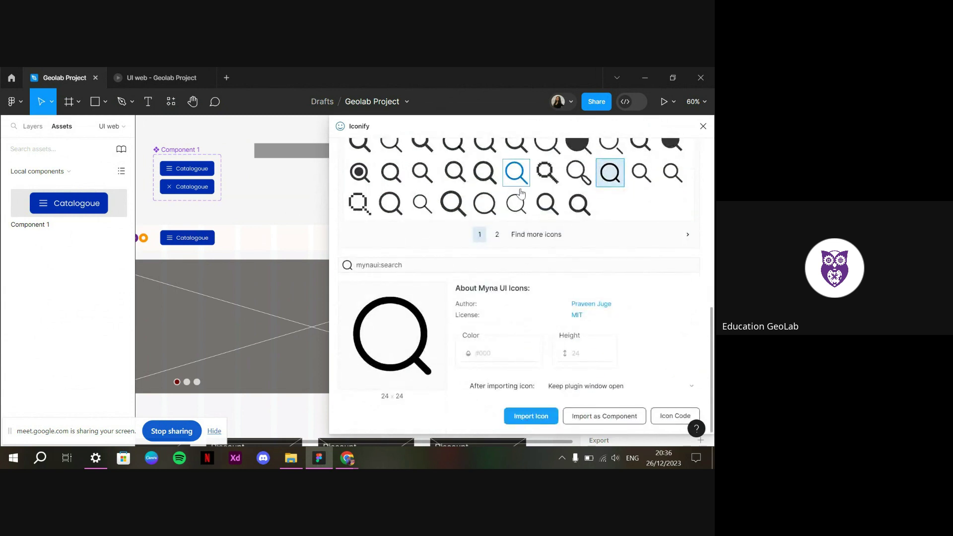
pyautogui.click(555, 416)
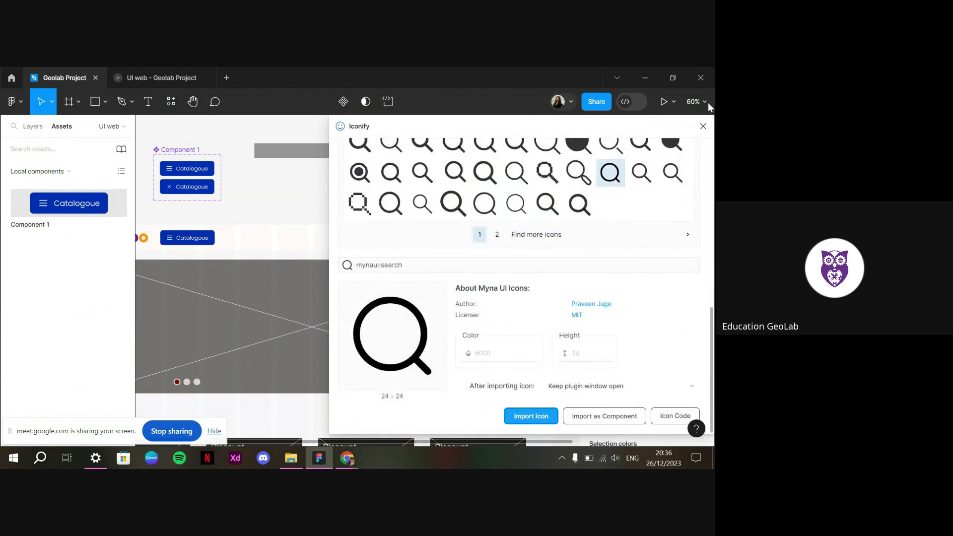
pyautogui.click(703, 126)
pyautogui.hscroll(1, 546, 291)
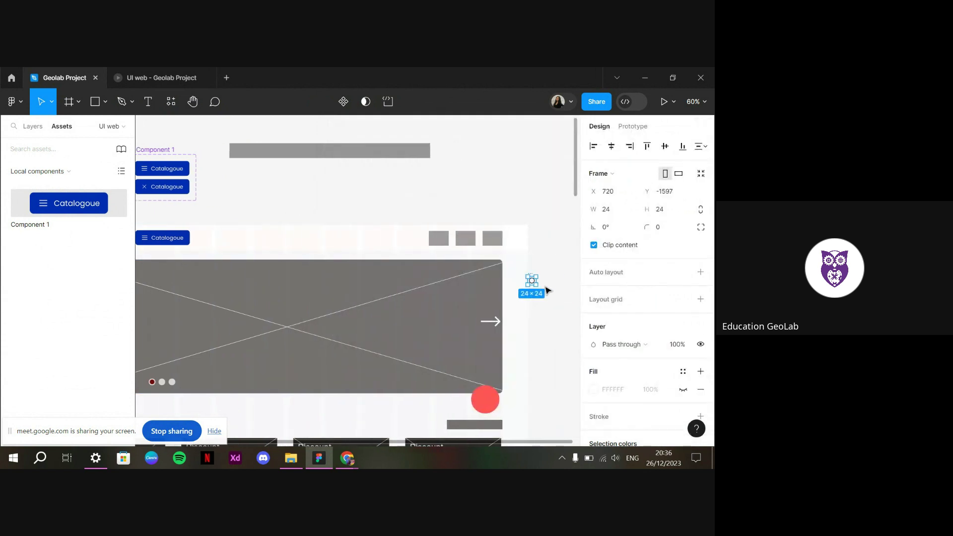
# Place the search icon inside the right end of the grey search placeholder and bring it to the front
pyautogui.moveTo(532, 281); pyautogui.dragTo(420, 150)
pyautogui.rightClick(420, 150)
pyautogui.moveTo(470, 206)
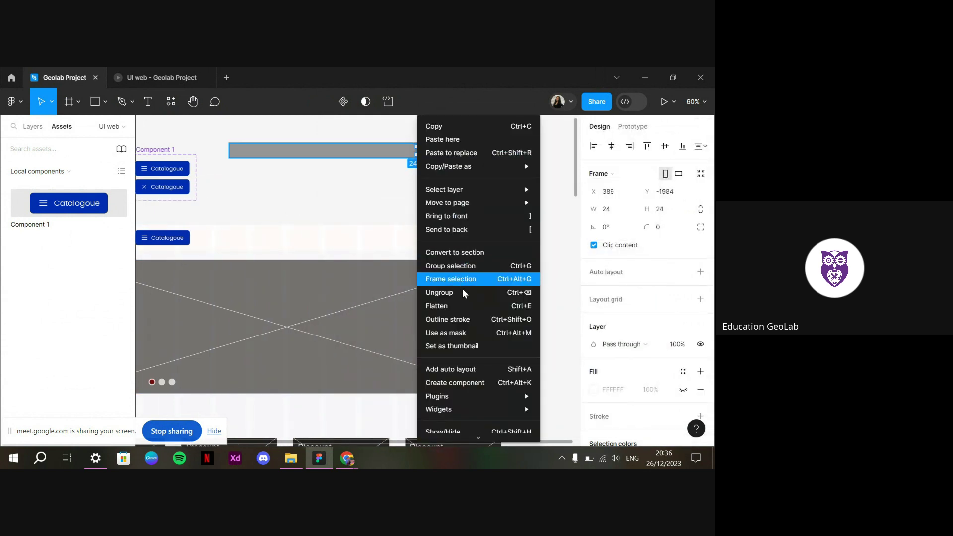
pyautogui.click(473, 216)
pyautogui.scroll(5, 451, 193)
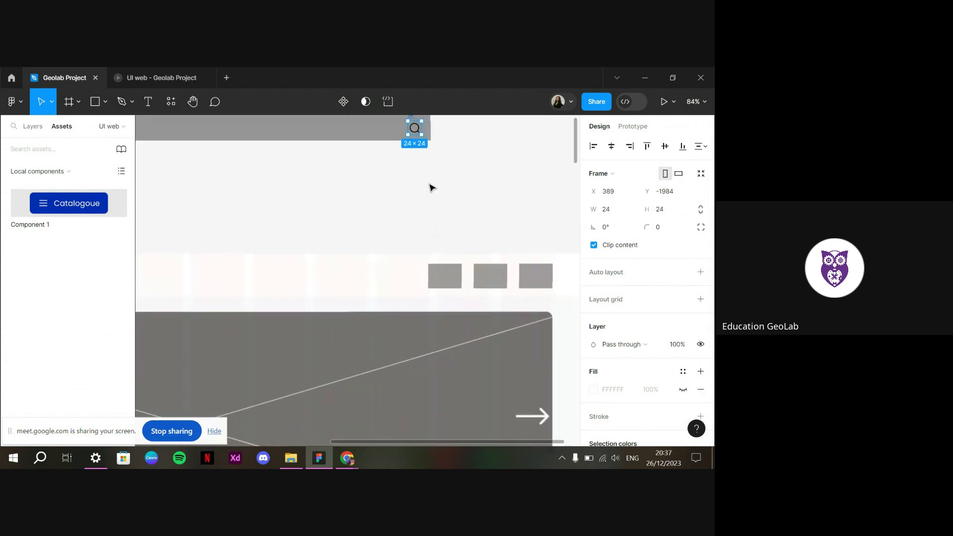
# Give the search placeholder rectangle a corner radius of 8 and a white FFFFFF fill
pyautogui.press('Escape')
pyautogui.click(348, 208)
pyautogui.scroll(-3, 348, 207)
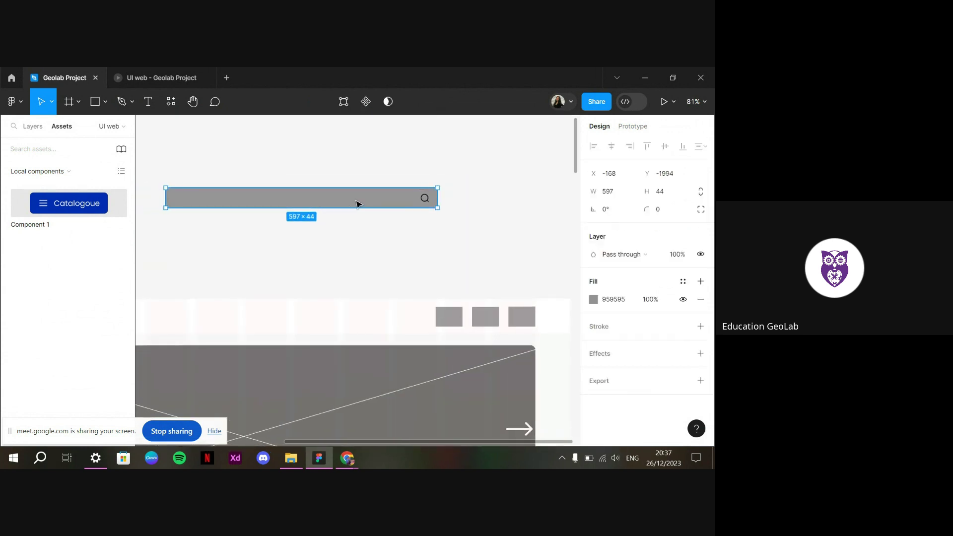
pyautogui.click(673, 214)
pyautogui.write('4')
pyautogui.press('Return')
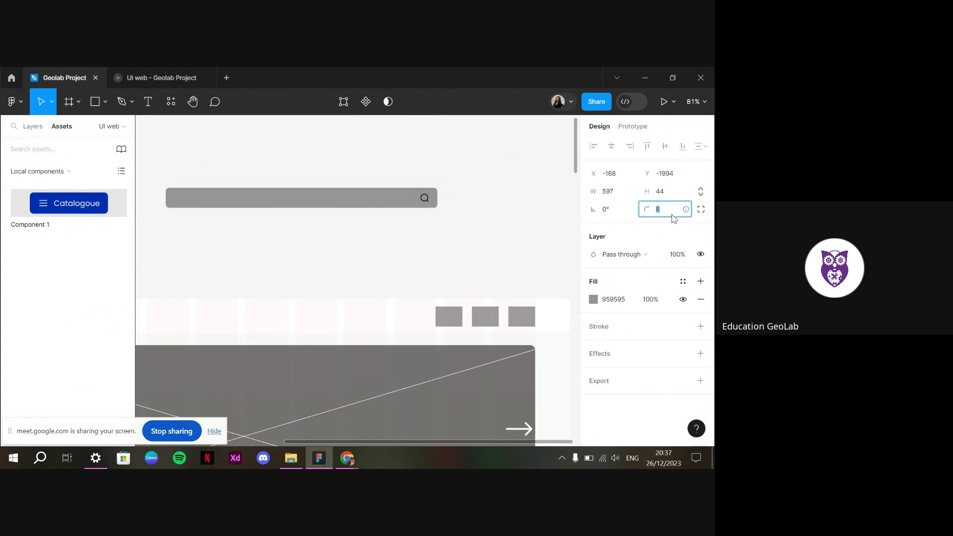
pyautogui.click(593, 301)
pyautogui.moveTo(483, 174); pyautogui.dragTo(395, 144)
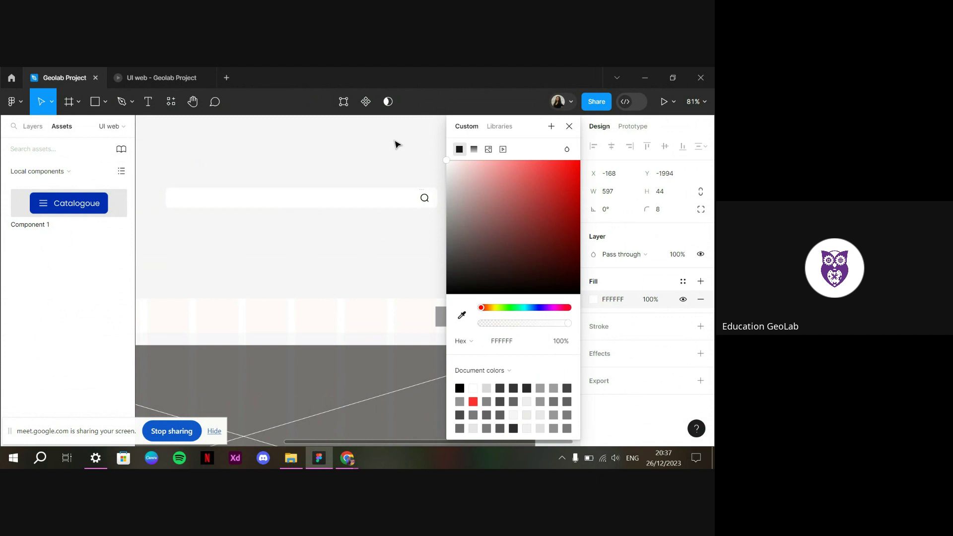
# Add a stroke to the search bar rectangle and apply the Unactive Blue color style to it
pyautogui.click(639, 336)
pyautogui.click(639, 337)
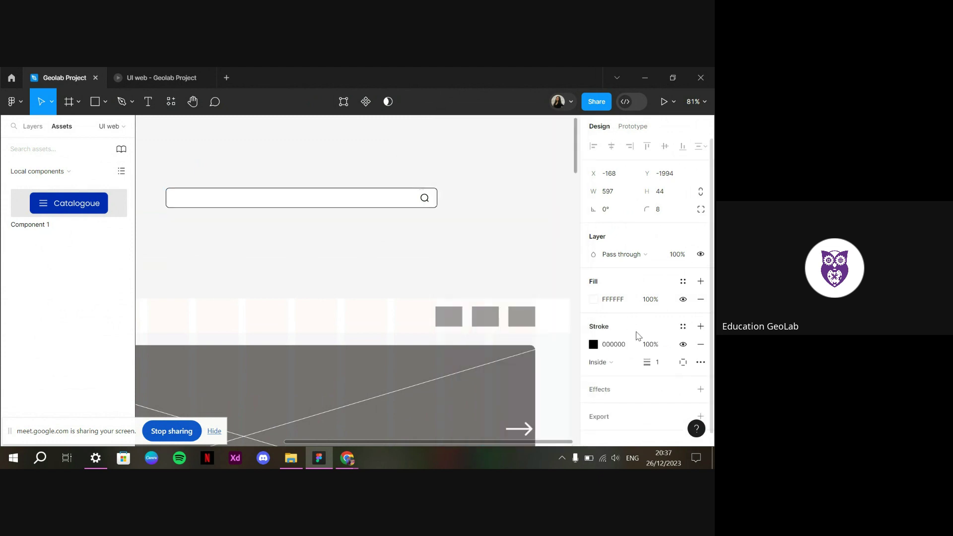
pyautogui.click(683, 326)
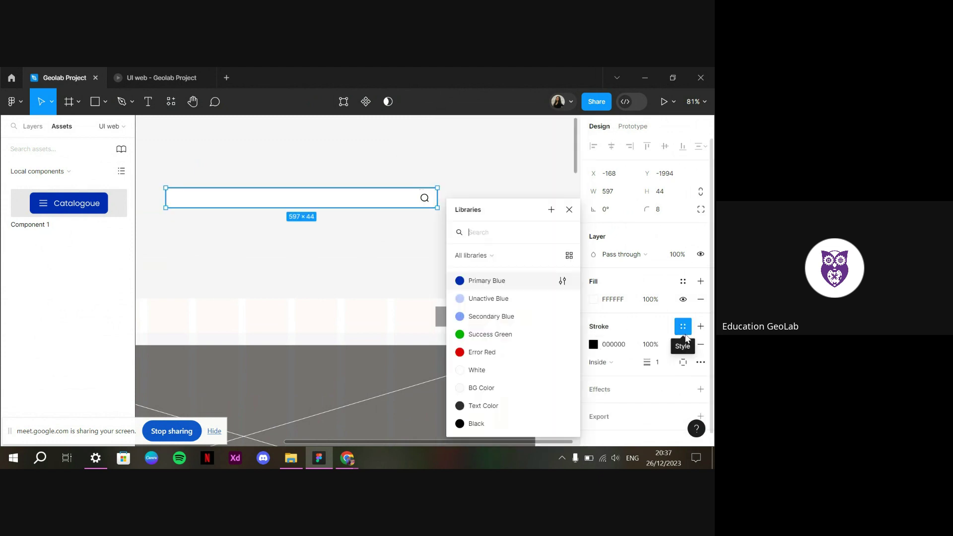
pyautogui.click(477, 298)
pyautogui.click(474, 250)
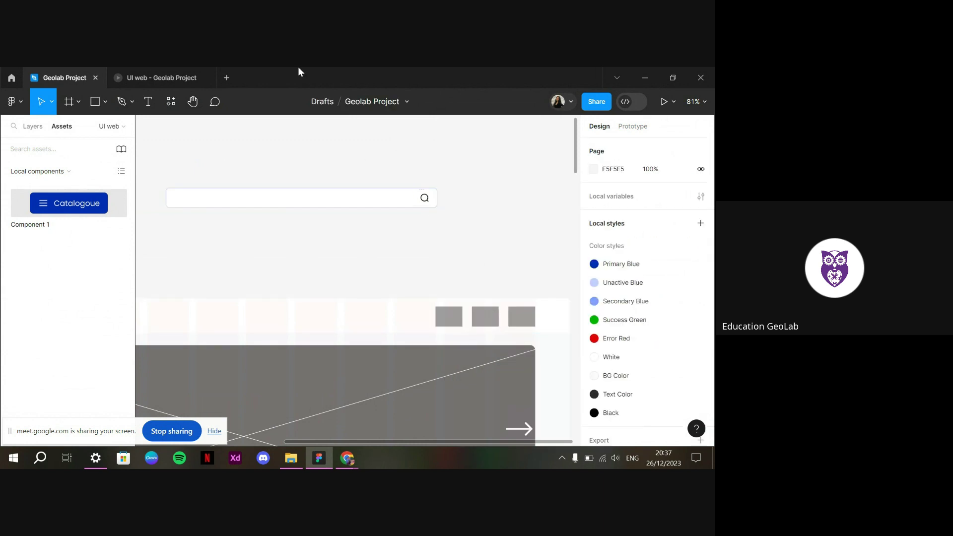
# Move the search bar together with its icon into the header beside the Catalogoue button and check it in the prototype preview
pyautogui.doubleClick(425, 198)
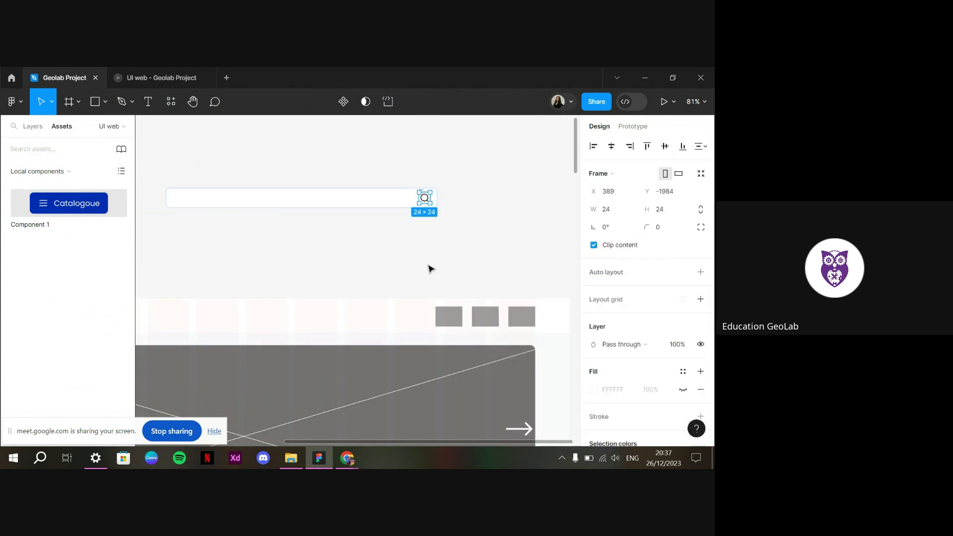
pyautogui.click(364, 220)
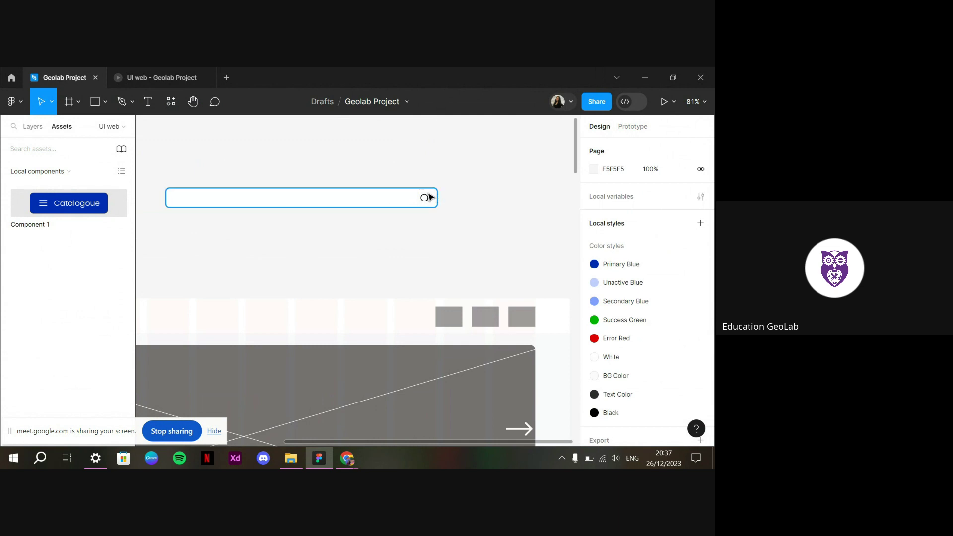
pyautogui.moveTo(469, 224); pyautogui.dragTo(416, 197)
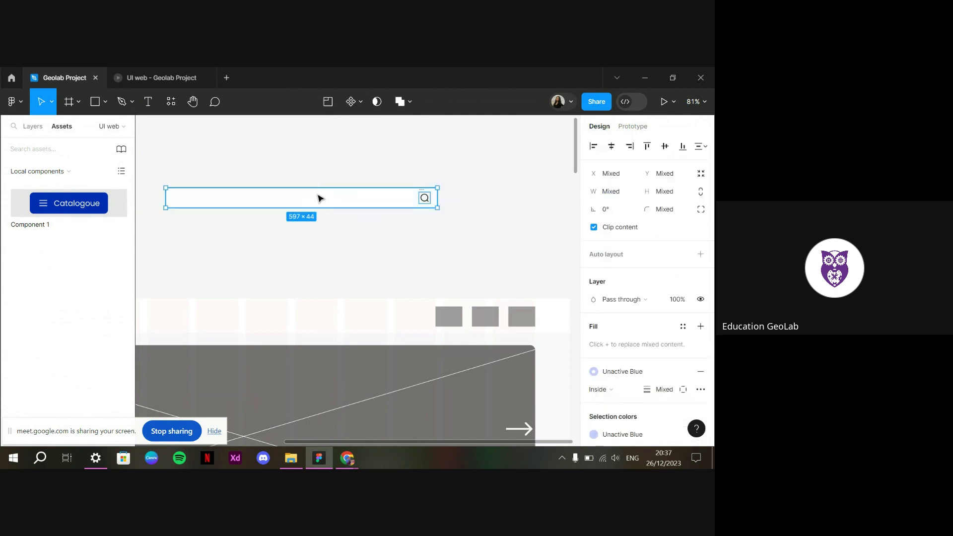
pyautogui.moveTo(319, 198); pyautogui.dragTo(377, 196)
pyautogui.scroll(-3, 334, 253)
pyautogui.hscroll(-5, 293, 190)
pyautogui.click(182, 70)
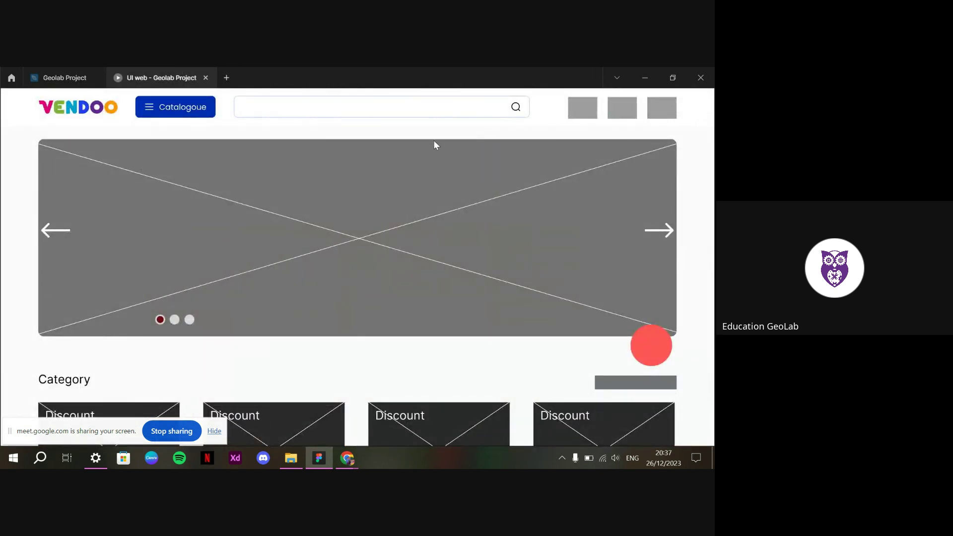
pyautogui.click(98, 72)
# Duplicate the search bar rectangle and narrow the copy around the search icon to a width of 44
pyautogui.hscroll(5, 503, 272)
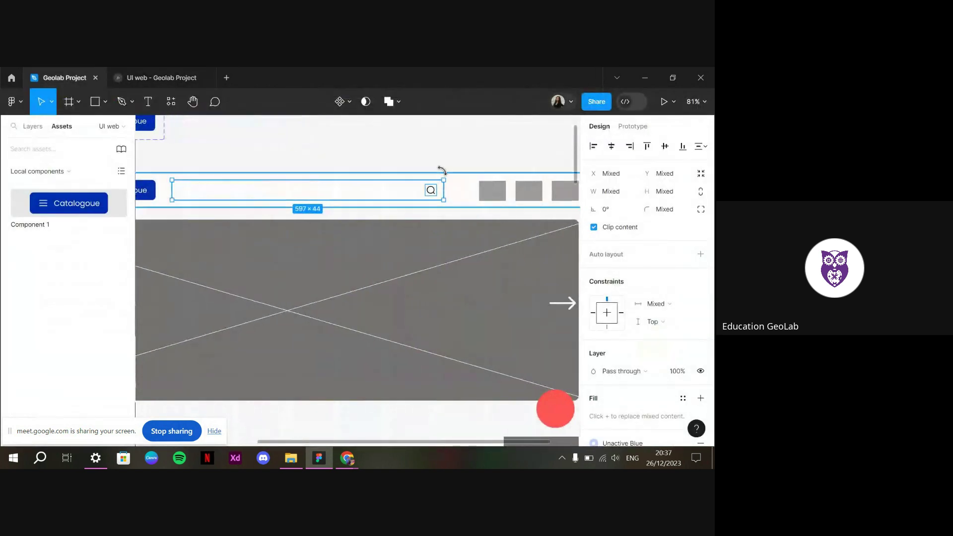
pyautogui.scroll(5, 442, 195)
pyautogui.click(395, 203)
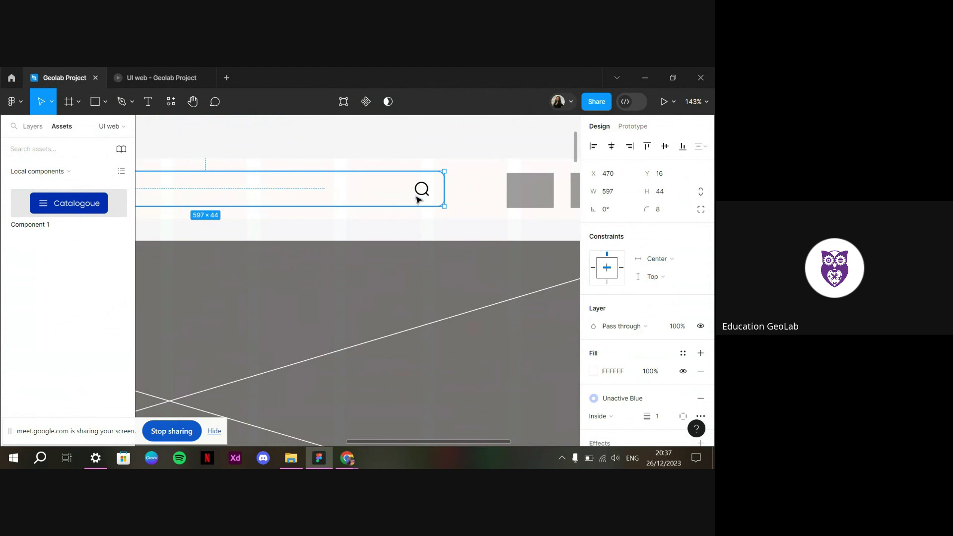
pyautogui.scroll(-5, 420, 196)
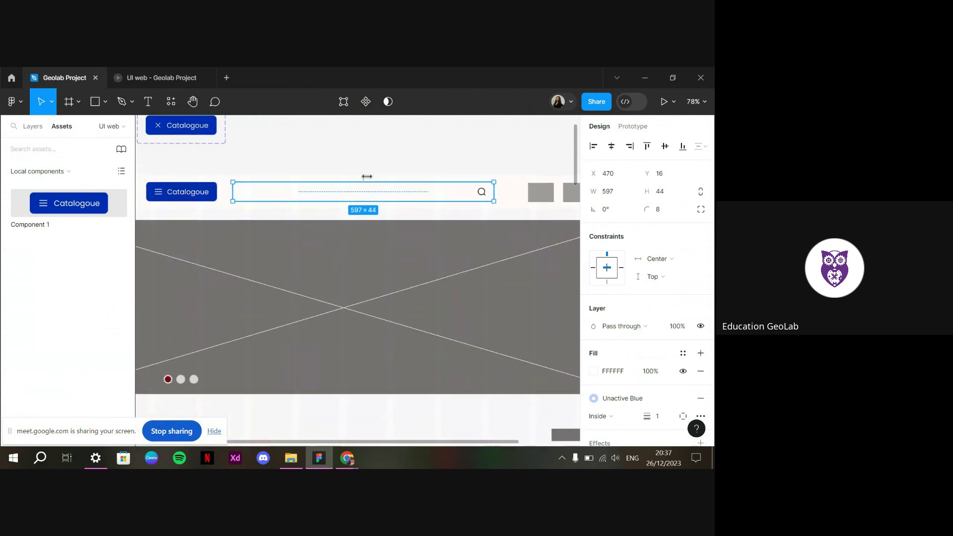
pyautogui.moveTo(233, 192); pyautogui.dragTo(480, 185)
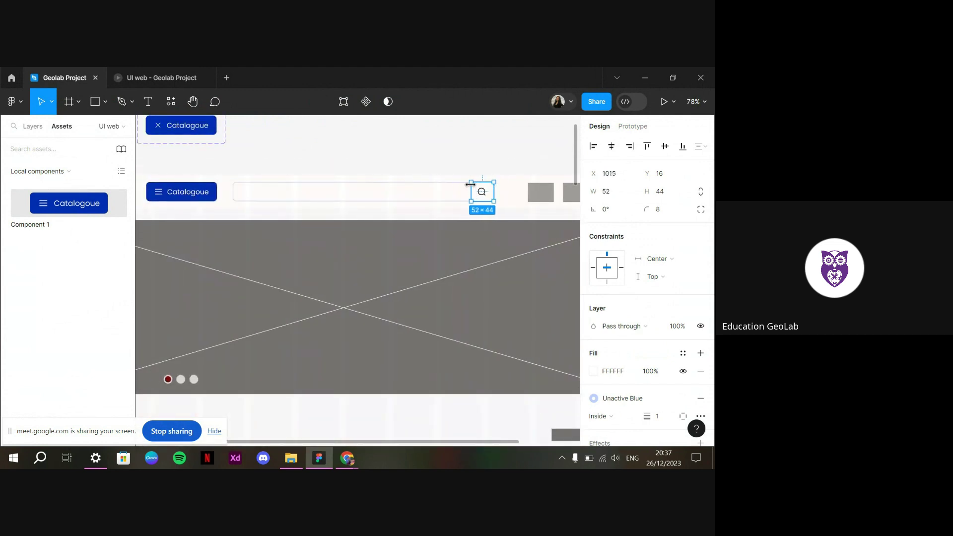
pyautogui.click(616, 194)
pyautogui.press('Return')
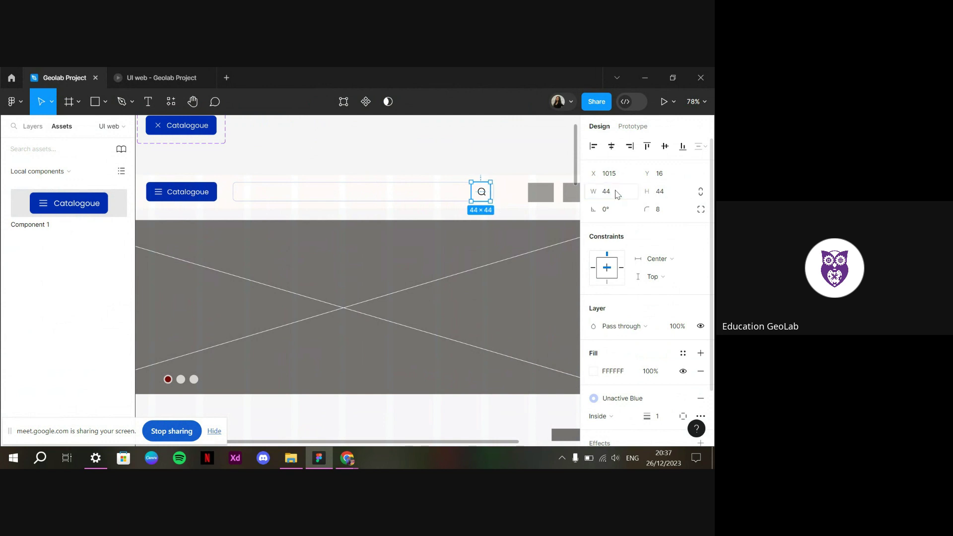
# Nudge the 44 × 44 square to X 1023 so it aligns with the right end of the search bar
pyautogui.press('Right')
pyautogui.press('Right')
pyautogui.press('Right')
pyautogui.press('Right')
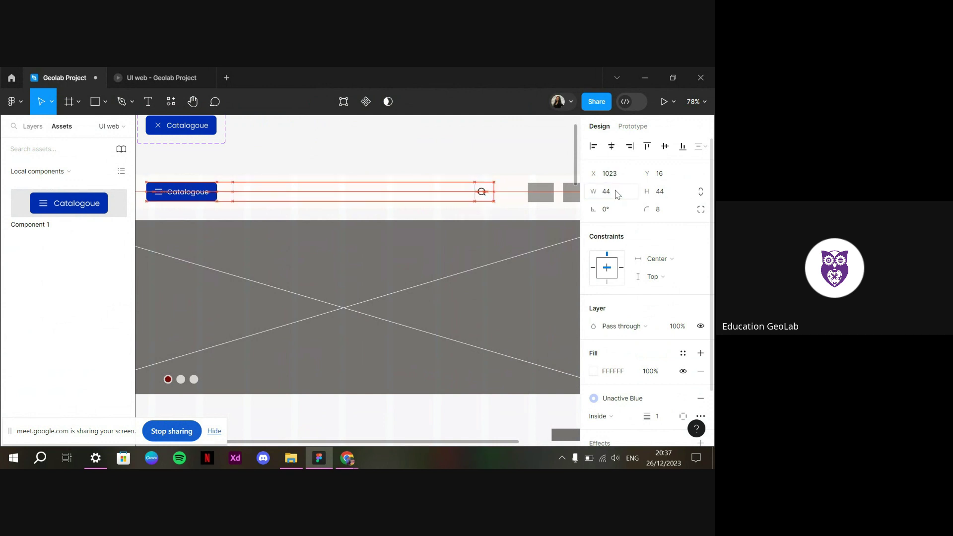
# Fill the square behind the search icon with the Unactive Blue color style and remove its stroke
pyautogui.scroll(-2, 616, 393)
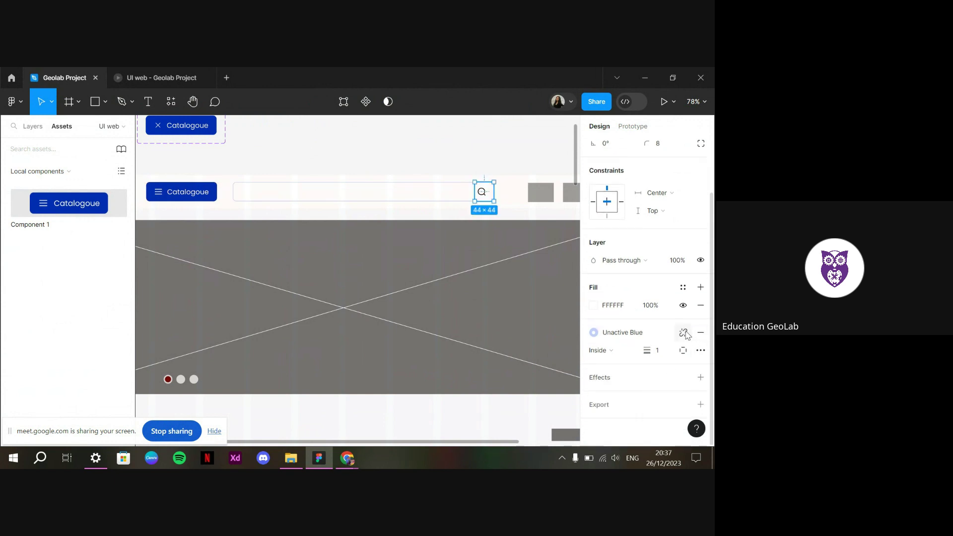
pyautogui.click(683, 287)
pyautogui.click(489, 300)
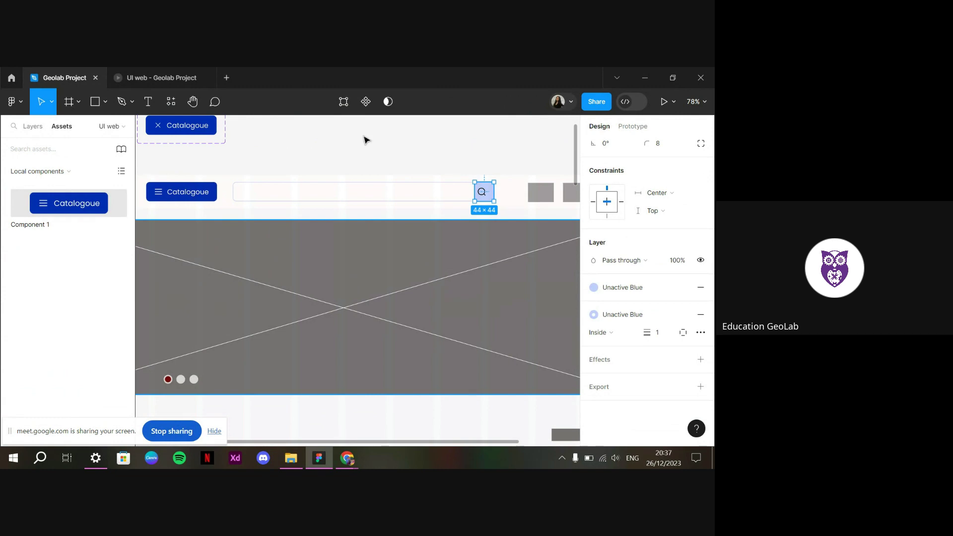
pyautogui.click(163, 77)
pyautogui.click(85, 77)
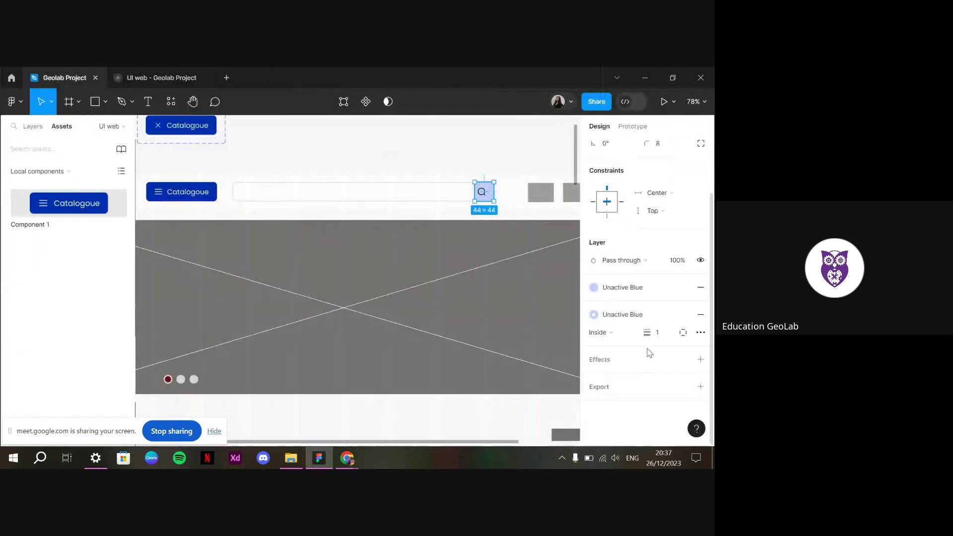
pyautogui.click(702, 314)
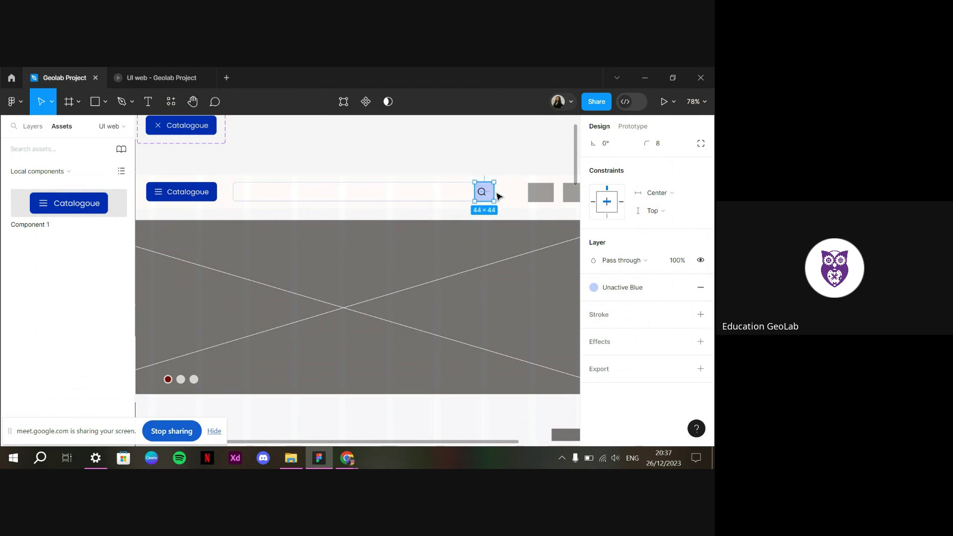
# Set the top-left and bottom-left corner radii of the blue square to 0
pyautogui.scroll(3, 645, 223)
pyautogui.click(701, 209)
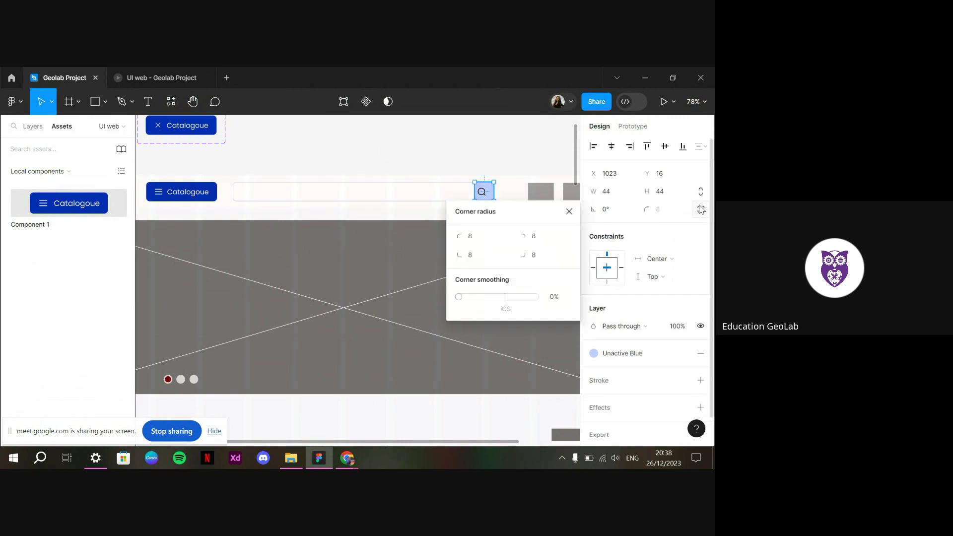
pyautogui.click(500, 248)
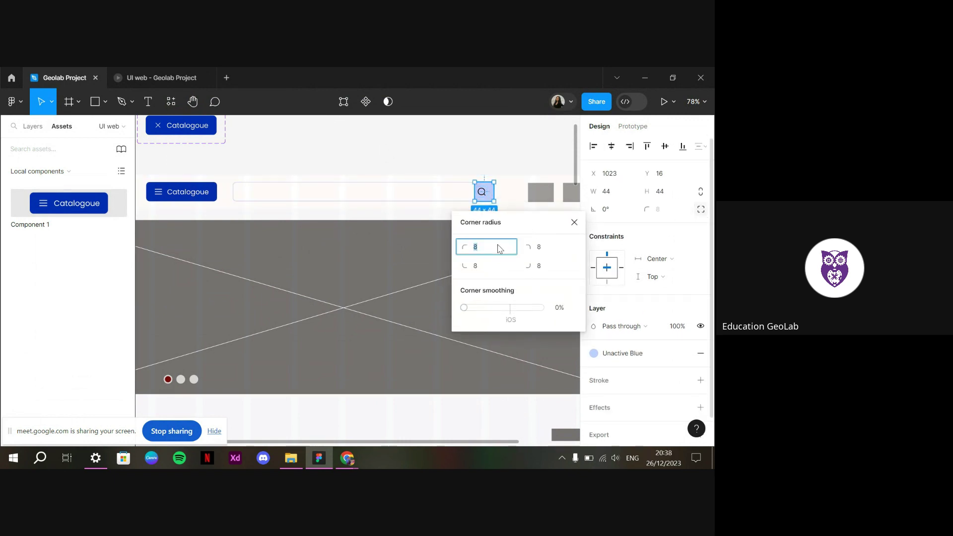
pyautogui.write('0')
pyautogui.click(484, 268)
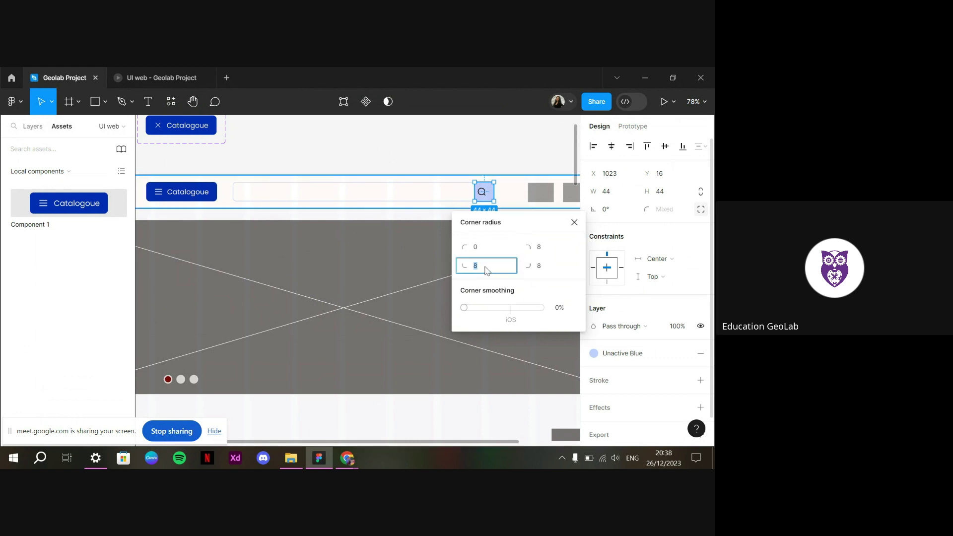
pyautogui.write('0')
pyautogui.press('Return')
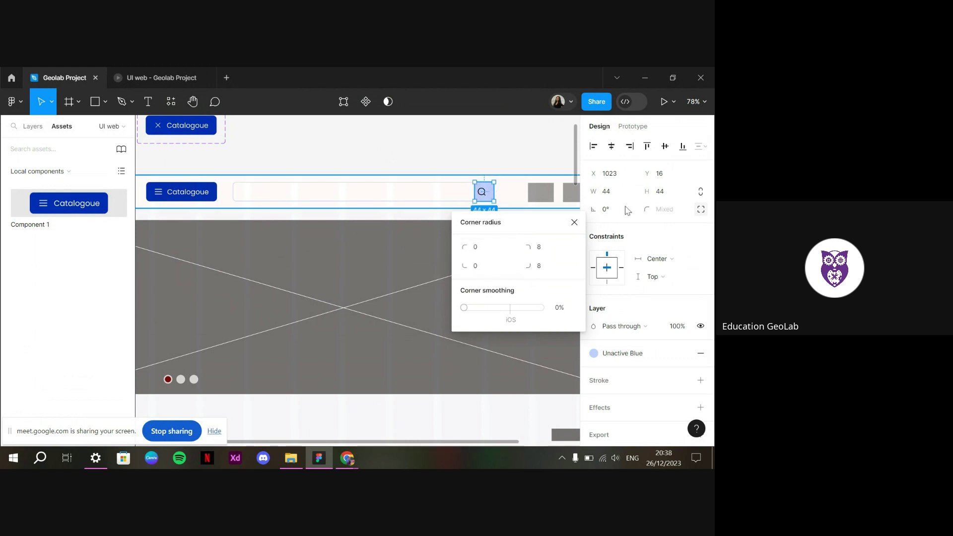
# Widen the blue square to 54 and move it so its right edge meets the end of the search bar
pyautogui.moveTo(599, 191); pyautogui.dragTo(606, 191)
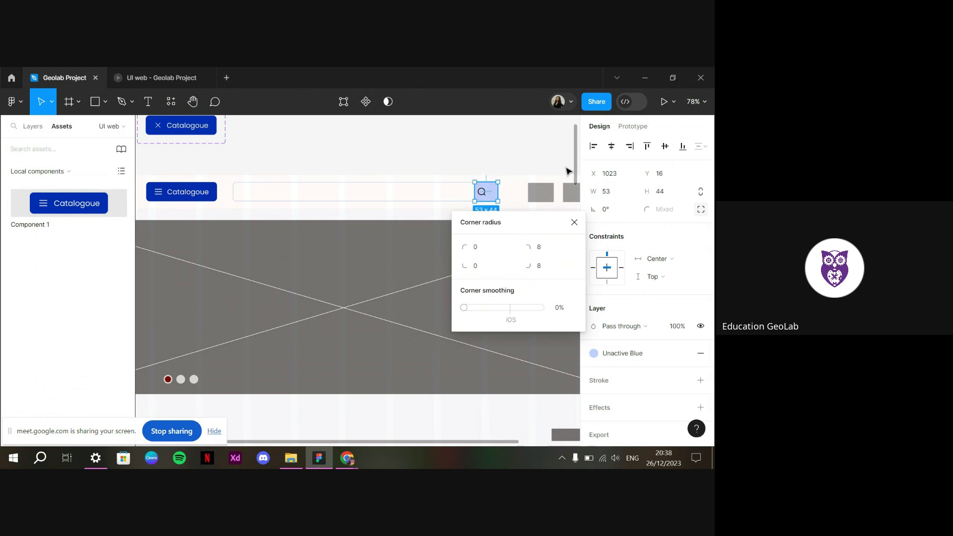
pyautogui.click(507, 152)
pyautogui.click(496, 188)
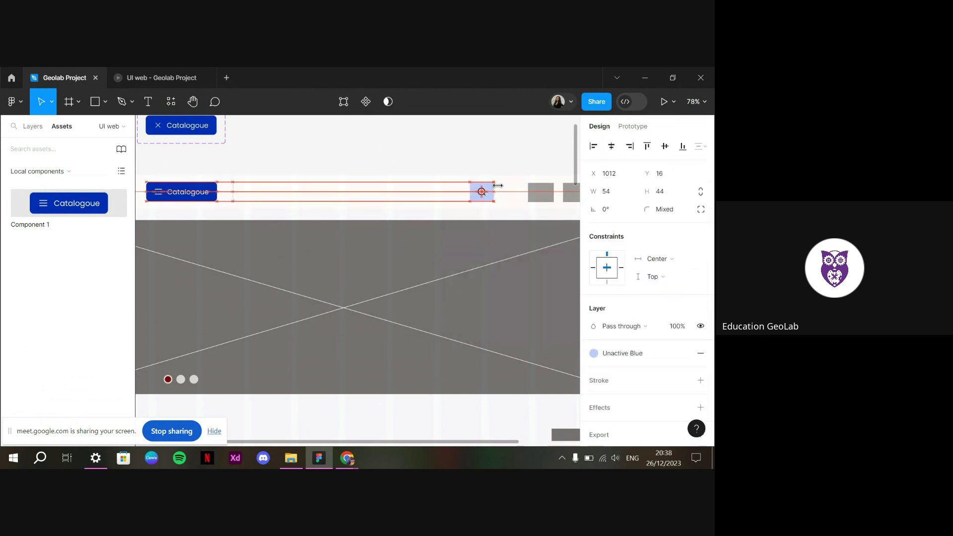
# Center the search icon on the blue block and check the result in the prototype preview
pyautogui.click(464, 136)
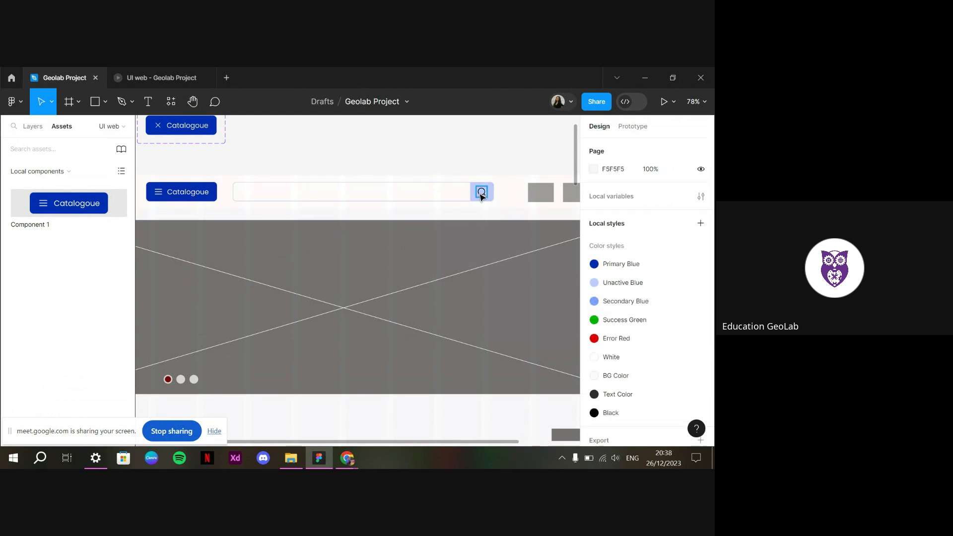
pyautogui.doubleClick(482, 193)
pyautogui.press('alt')
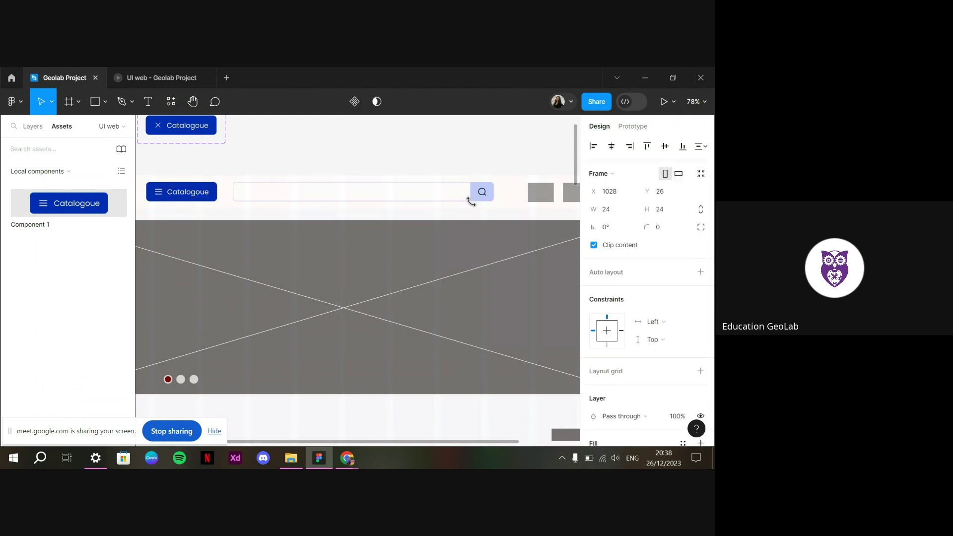
pyautogui.click(487, 159)
pyautogui.click(212, 69)
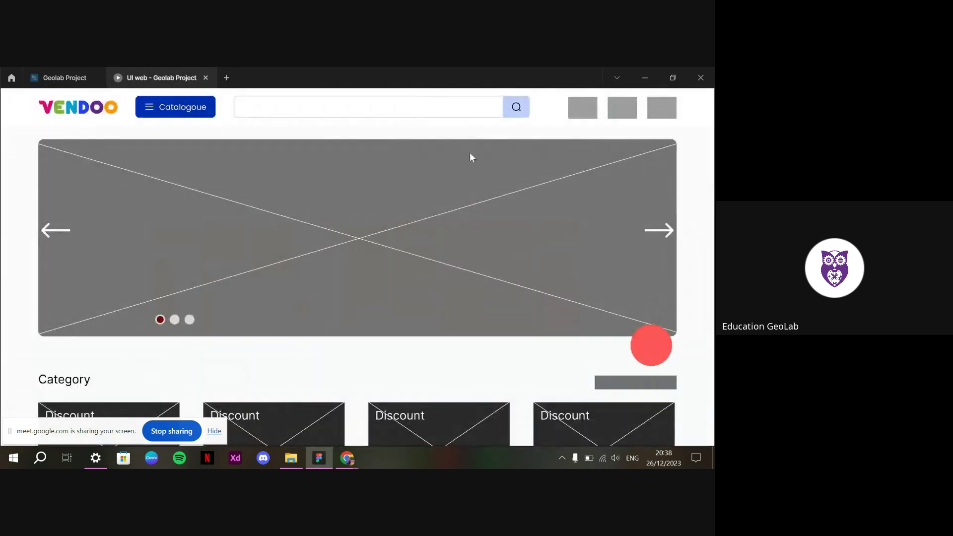
pyautogui.click(65, 77)
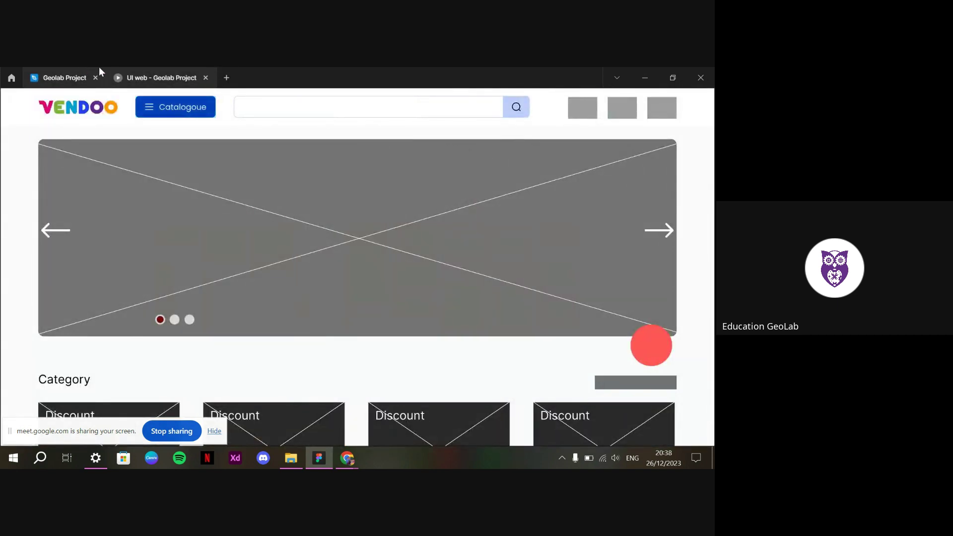
# Try the Secondary Blue color style on the search bar's stroke and check it in the prototype preview
pyautogui.click(371, 197)
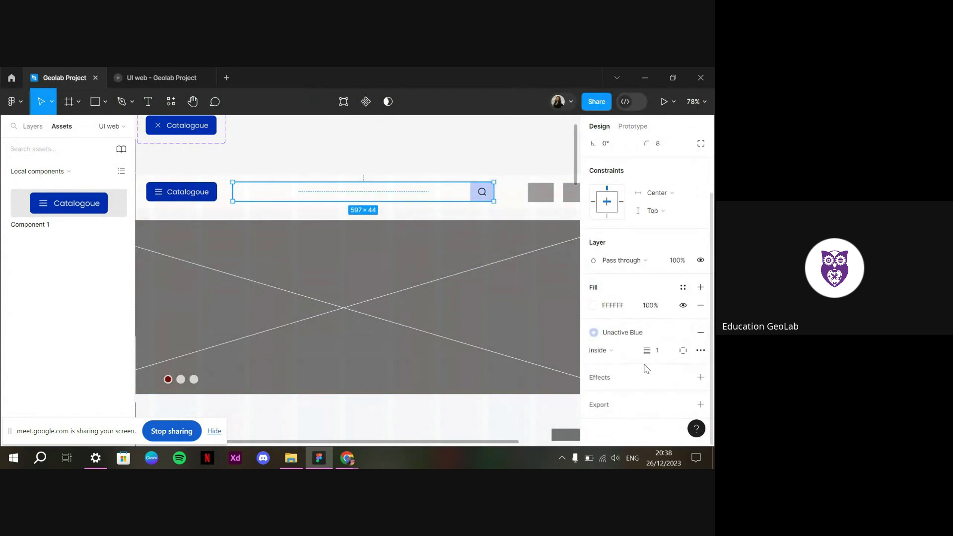
pyautogui.click(594, 332)
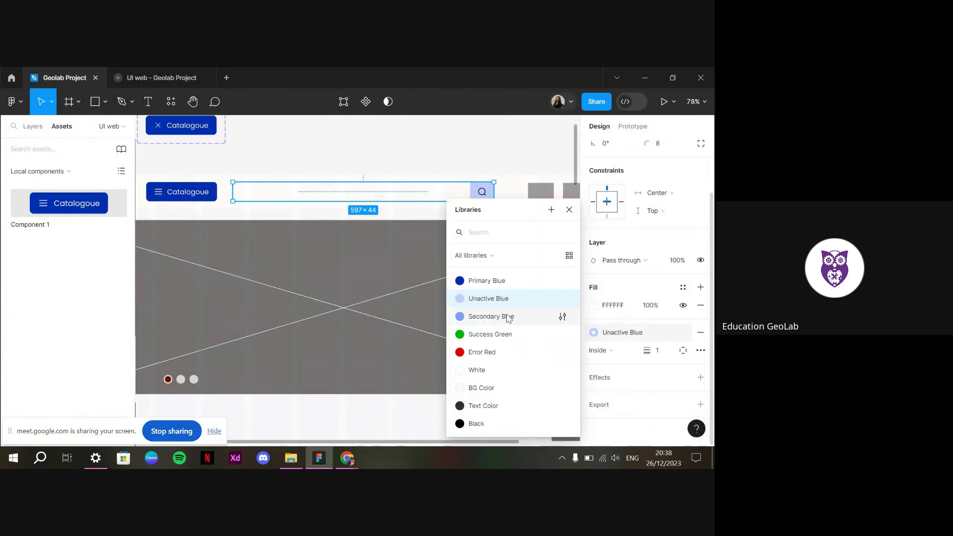
pyautogui.click(508, 316)
pyautogui.click(195, 75)
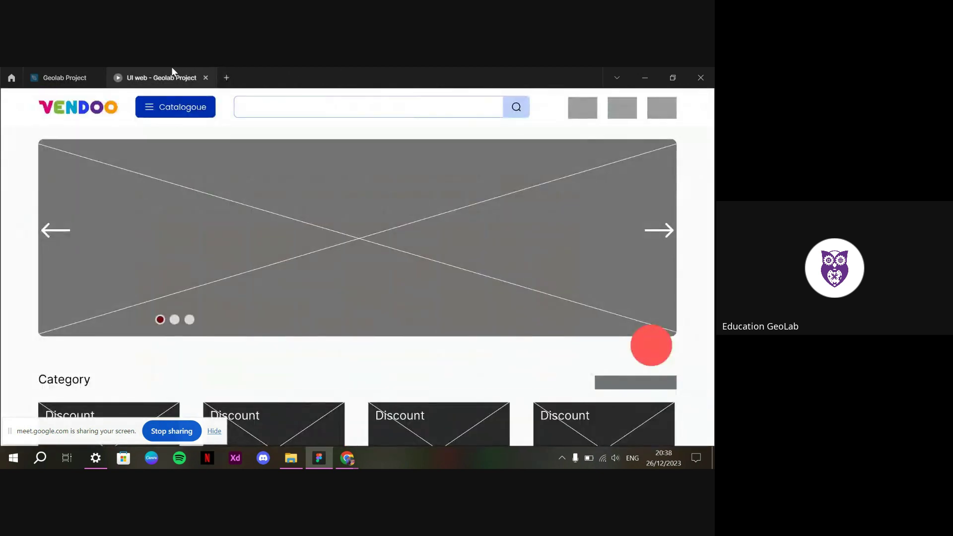
pyautogui.click(64, 77)
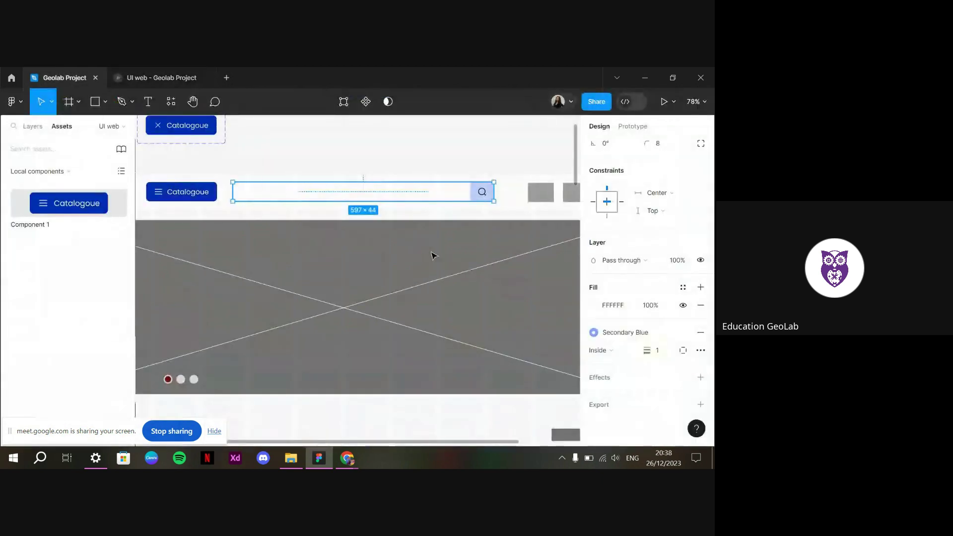
# Apply the Primary Blue color style to the search bar's stroke and check it in the prototype preview
pyautogui.click(594, 332)
pyautogui.click(503, 282)
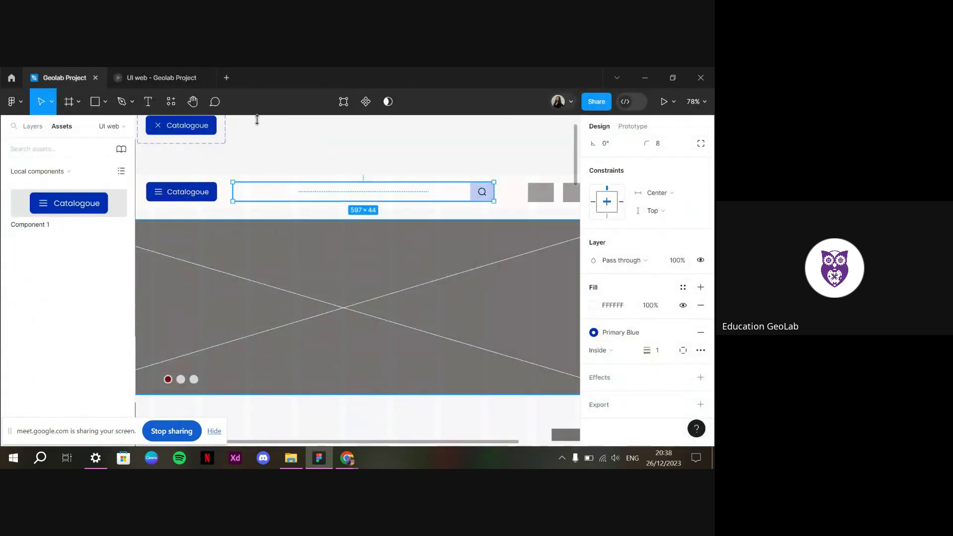
pyautogui.click(164, 74)
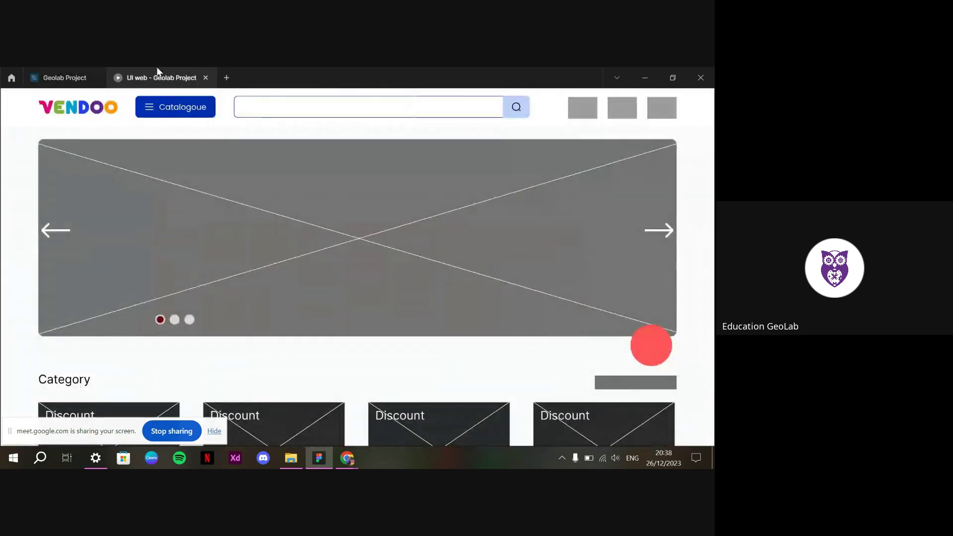
pyautogui.click(84, 70)
# Change the fill of the block behind the search icon to Primary Blue and check it in the prototype preview
pyautogui.click(470, 199)
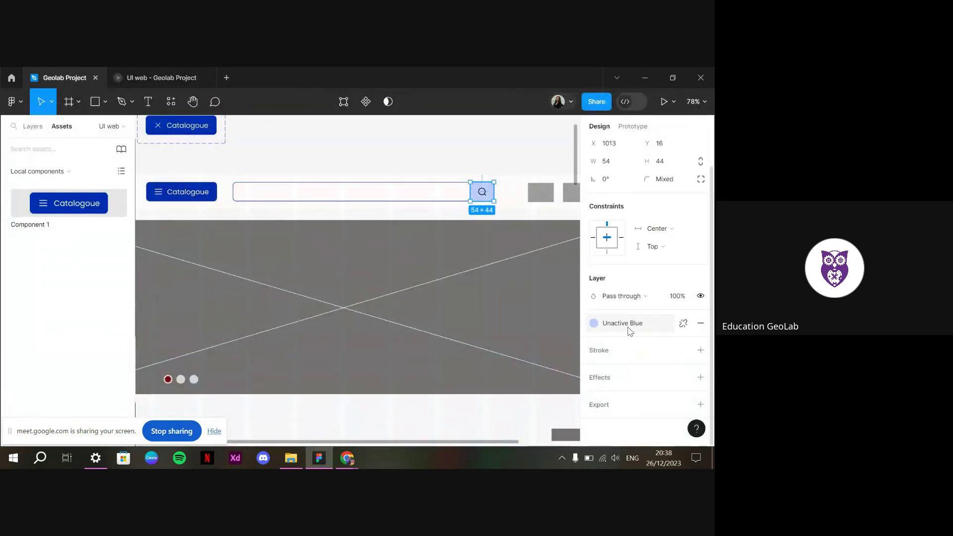
pyautogui.click(624, 324)
pyautogui.click(504, 280)
pyautogui.click(150, 72)
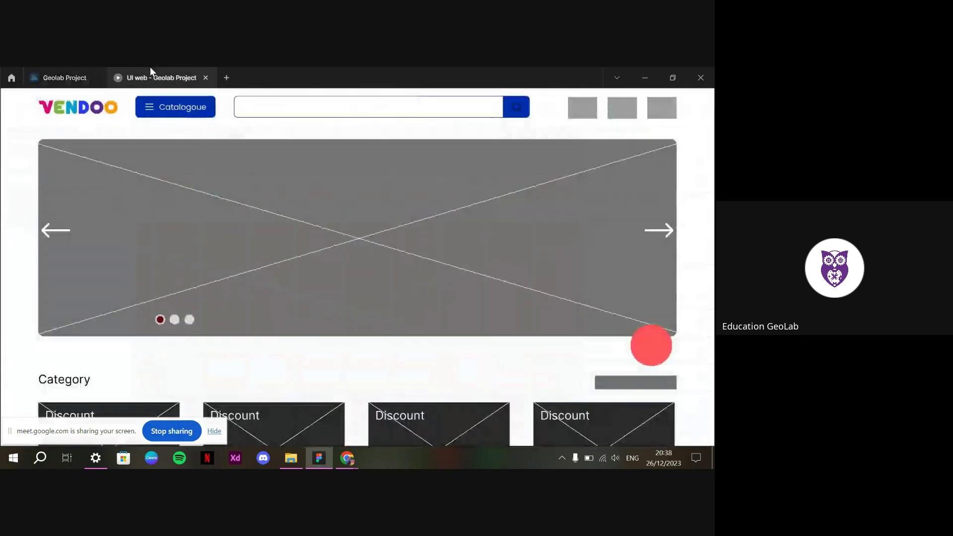
pyautogui.click(73, 72)
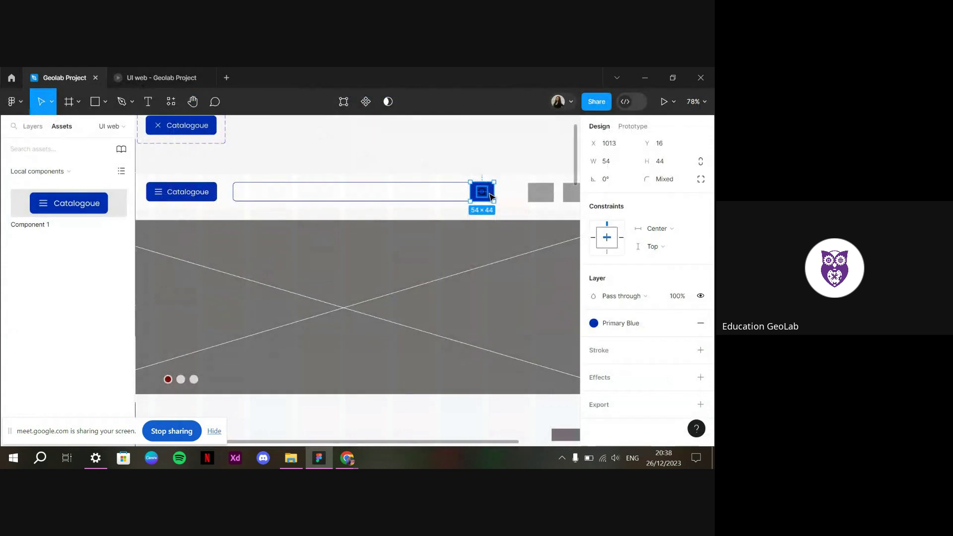
# Recolor the search icon with the White color style and review the search bar in the prototype preview
pyautogui.press('Return')
pyautogui.scroll(-3, 641, 327)
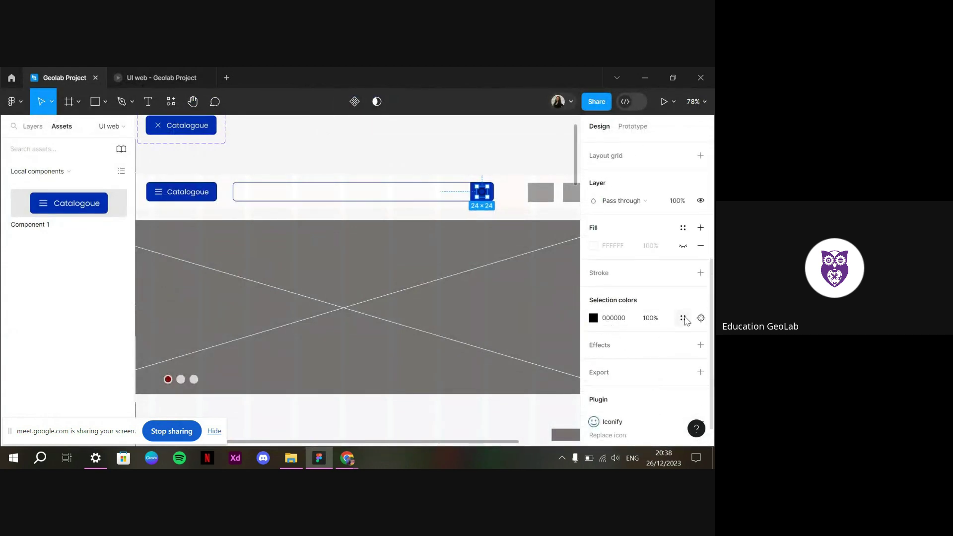
pyautogui.click(683, 318)
pyautogui.click(476, 370)
pyautogui.click(159, 71)
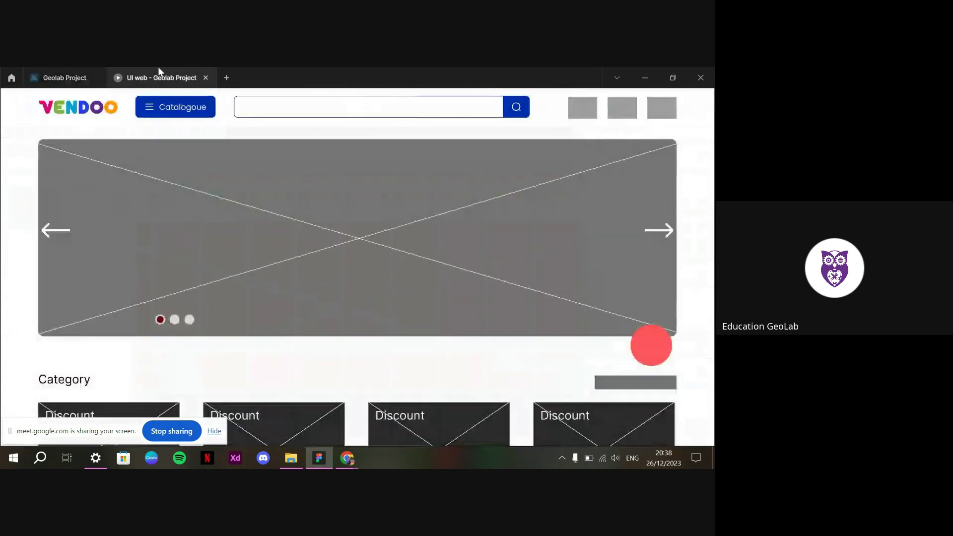
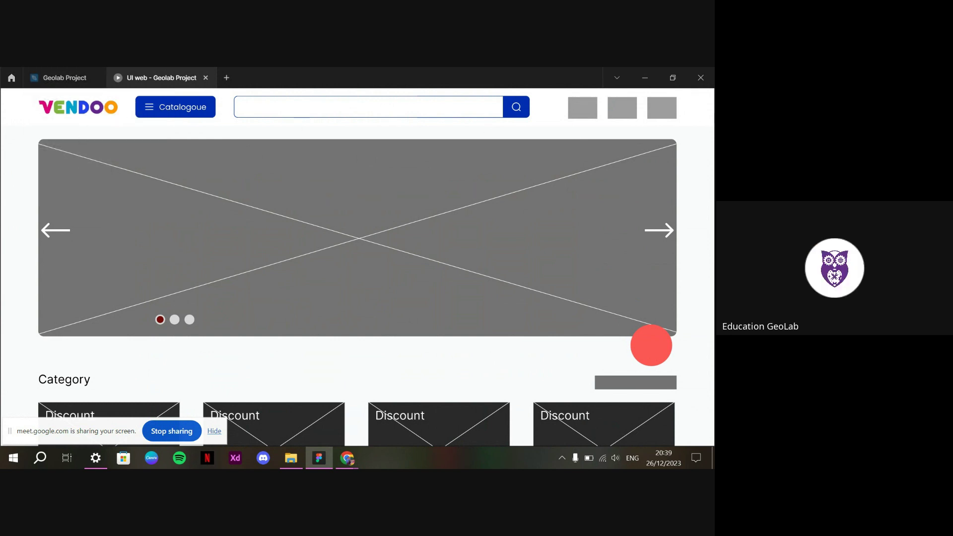
# Set the font size of the Catalogoue labels in both variants of Component 1 to 14
pyautogui.click(70, 74)
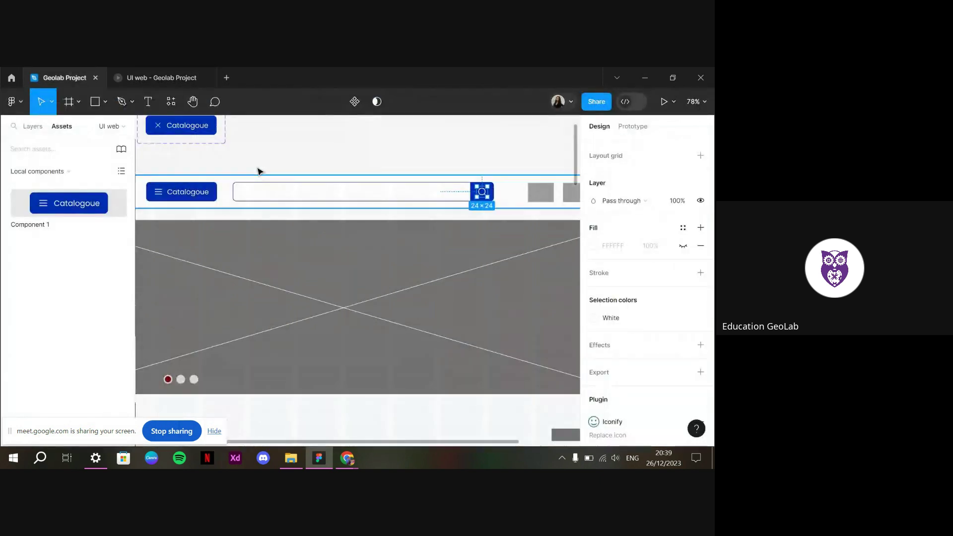
pyautogui.scroll(2, 258, 160)
pyautogui.click(241, 160)
pyautogui.doubleClick(241, 159)
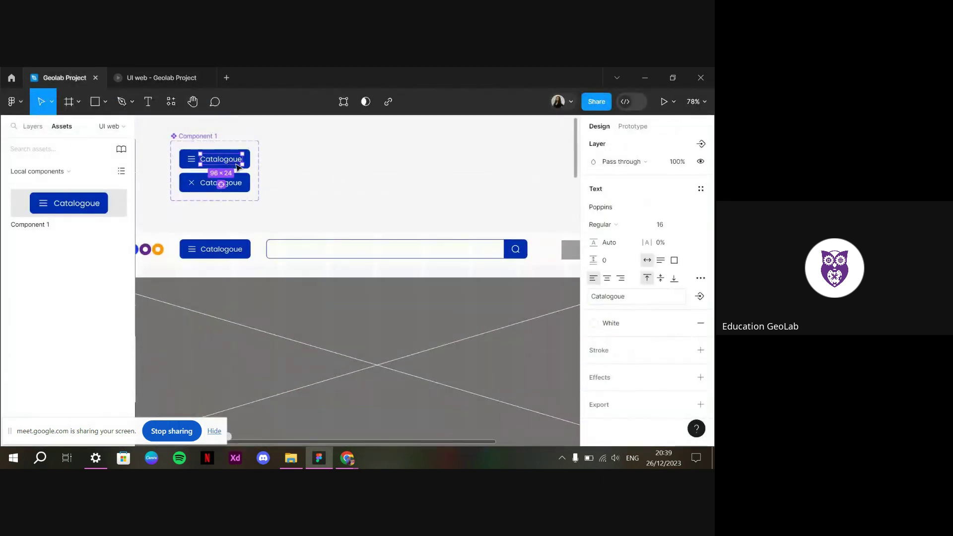
pyautogui.moveTo(241, 164); pyautogui.dragTo(238, 187)
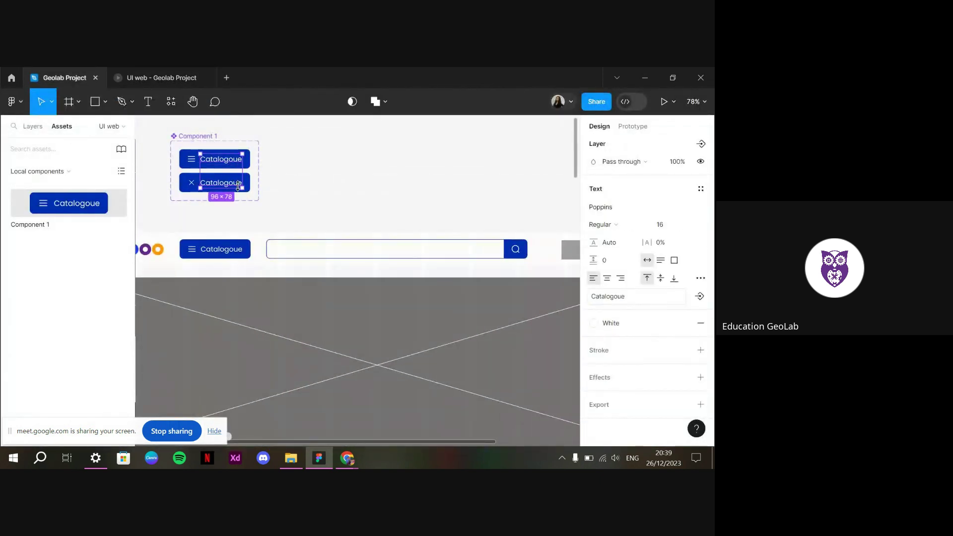
pyautogui.click(664, 227)
pyautogui.write('14')
pyautogui.press('Return')
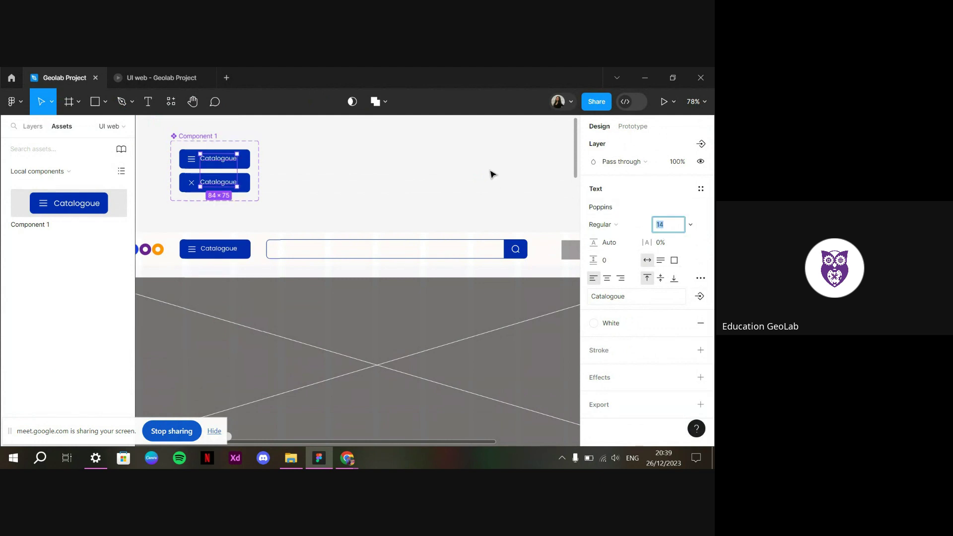
pyautogui.click(492, 173)
# Recenter the labels vertically in both Catalogoue button variants and test the button's toggle in the prototype preview
pyautogui.doubleClick(218, 159)
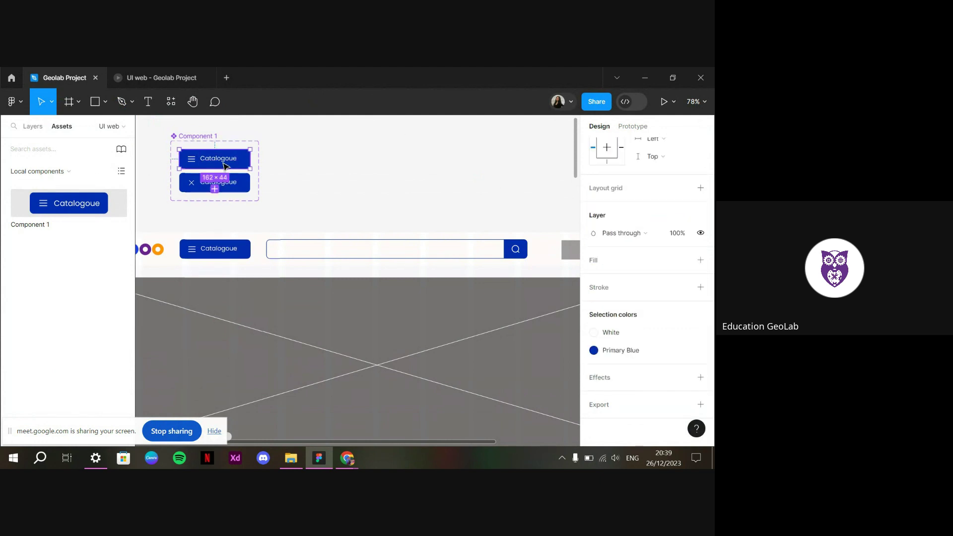
pyautogui.press('Escape')
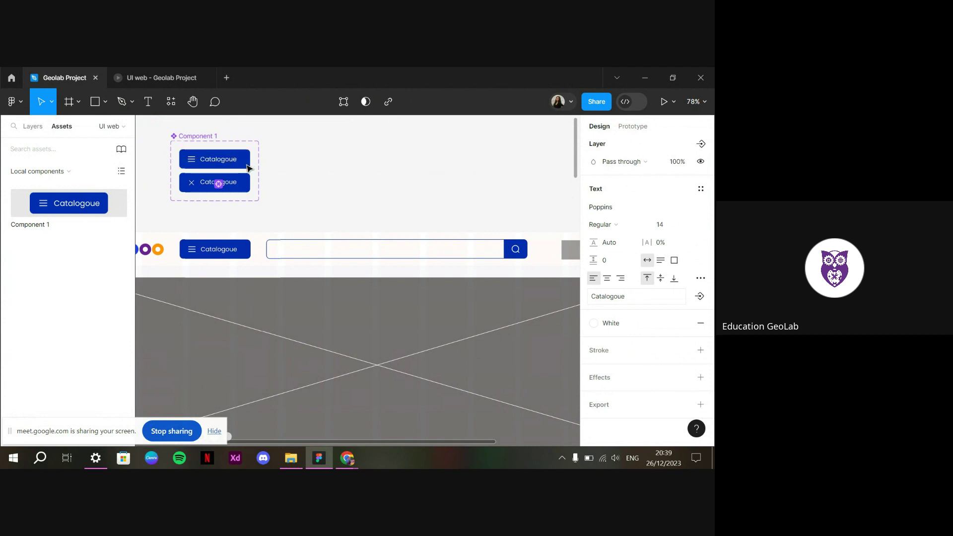
pyautogui.doubleClick(250, 187)
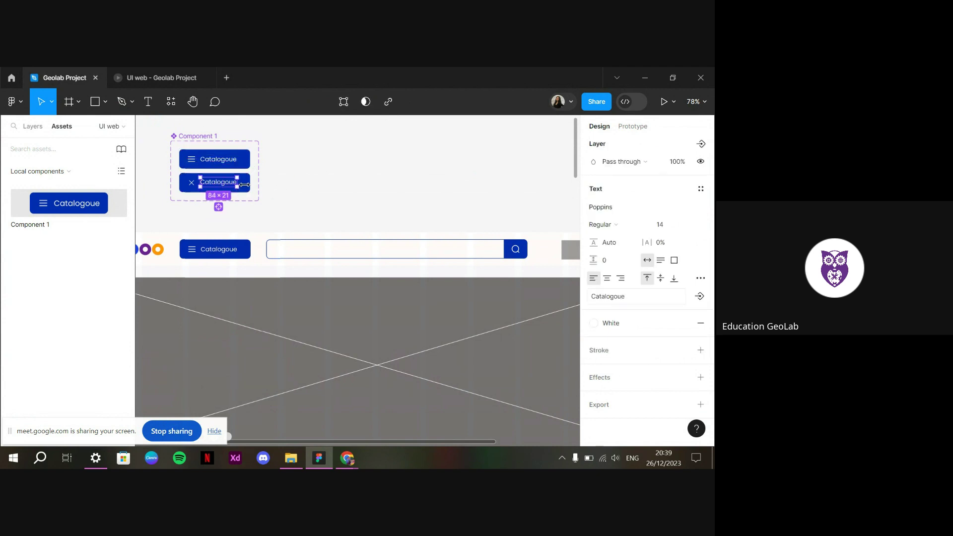
pyautogui.click(144, 75)
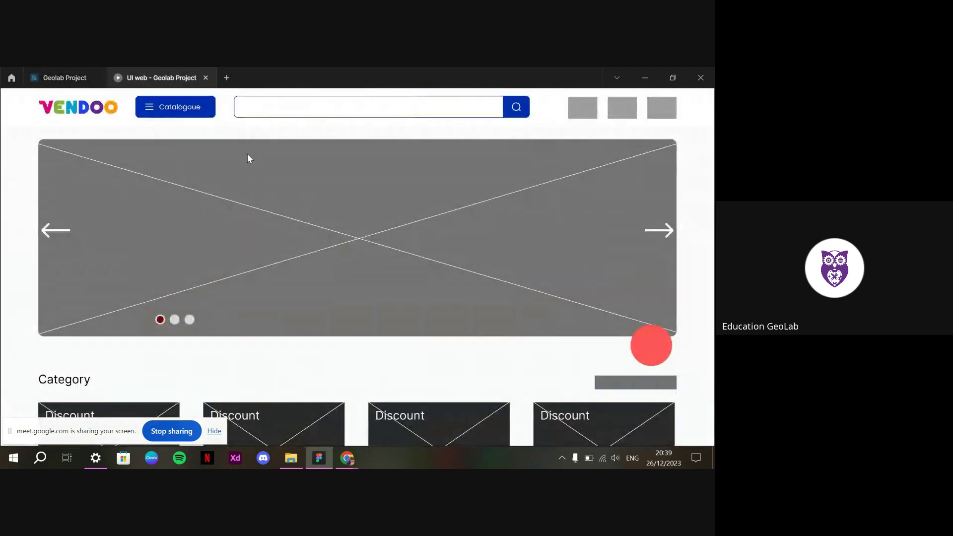
pyautogui.click(194, 115)
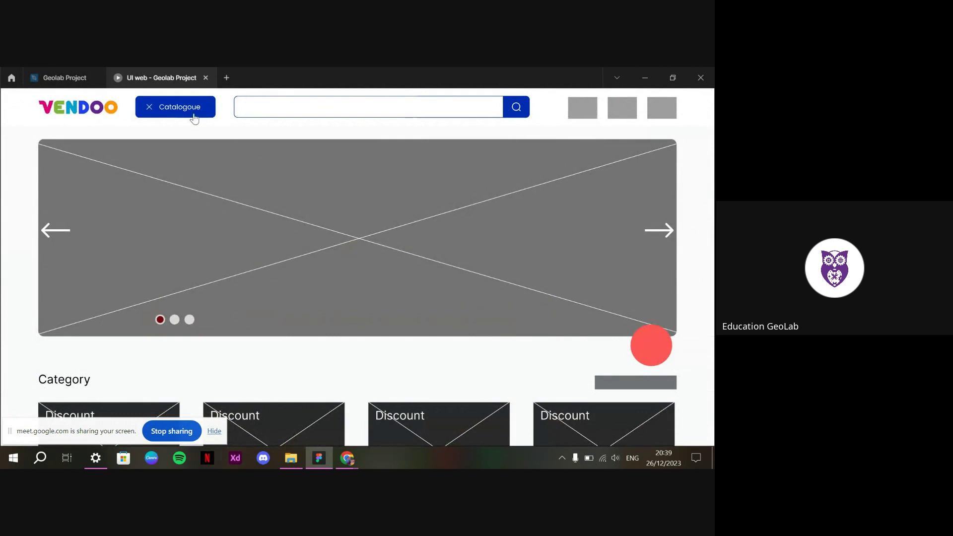
# Move the search bar together with its icon block out of the header onto the empty canvas beside Component 1
pyautogui.click(97, 75)
pyautogui.click(327, 187)
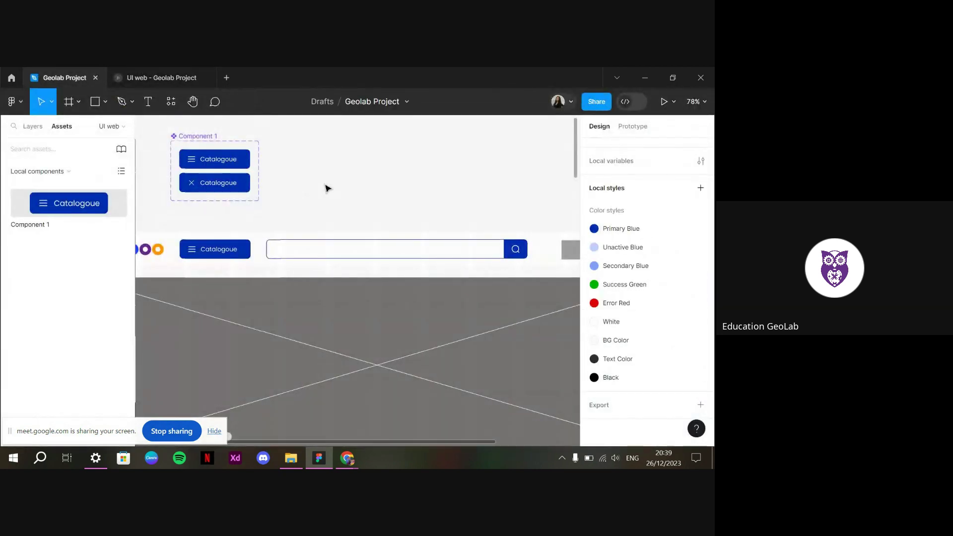
pyautogui.click(193, 72)
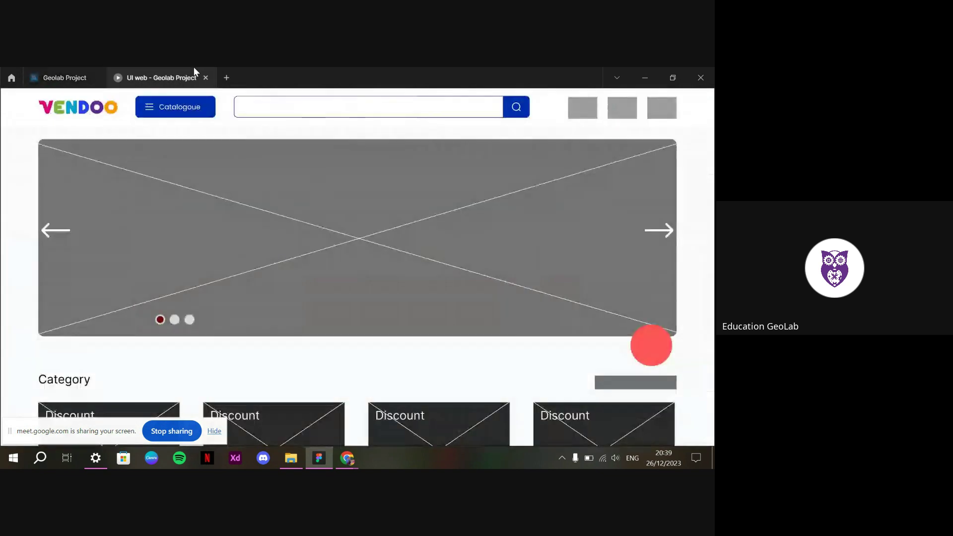
pyautogui.click(84, 77)
pyautogui.hscroll(2, 315, 261)
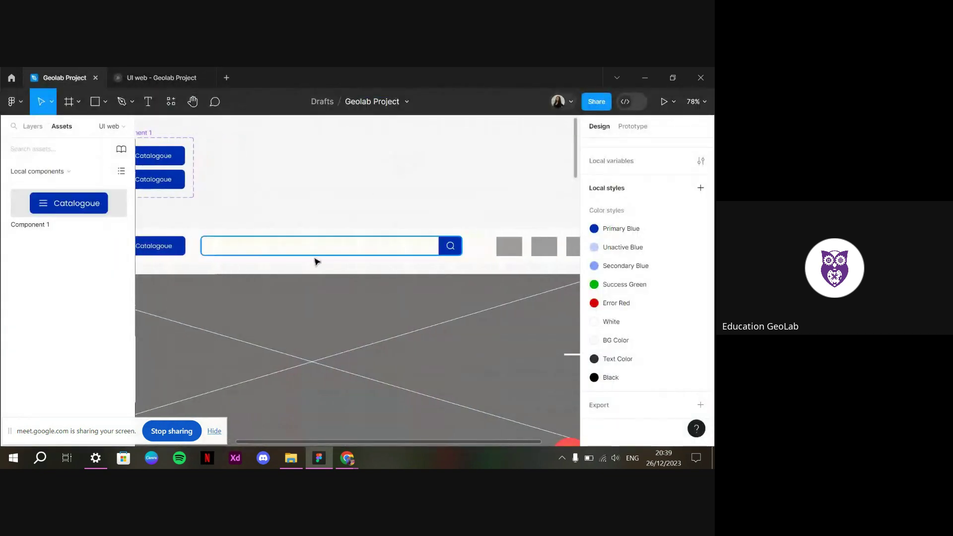
pyautogui.click(404, 254)
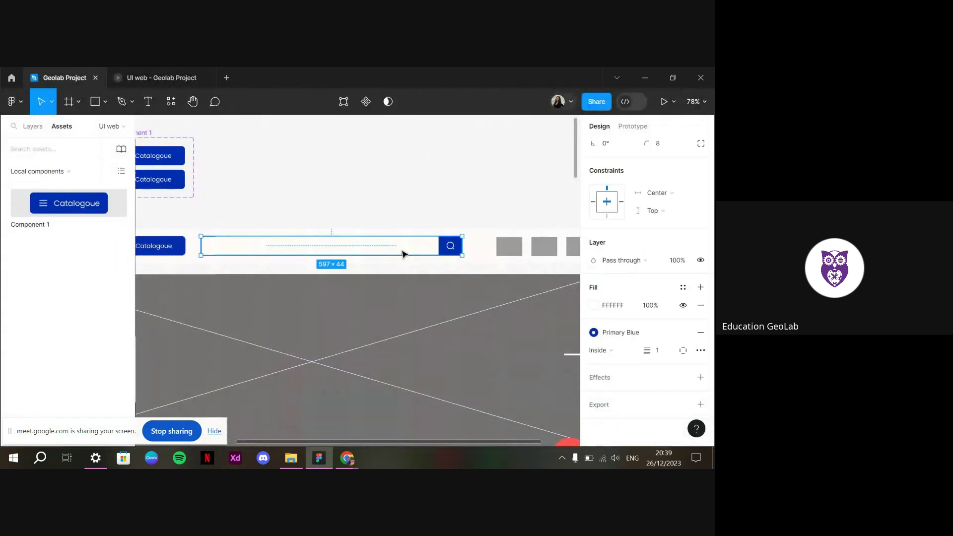
pyautogui.keyDown('shift'); pyautogui.click(447, 254); pyautogui.keyUp('shift')
pyautogui.moveTo(413, 254); pyautogui.dragTo(426, 168)
pyautogui.click(465, 181)
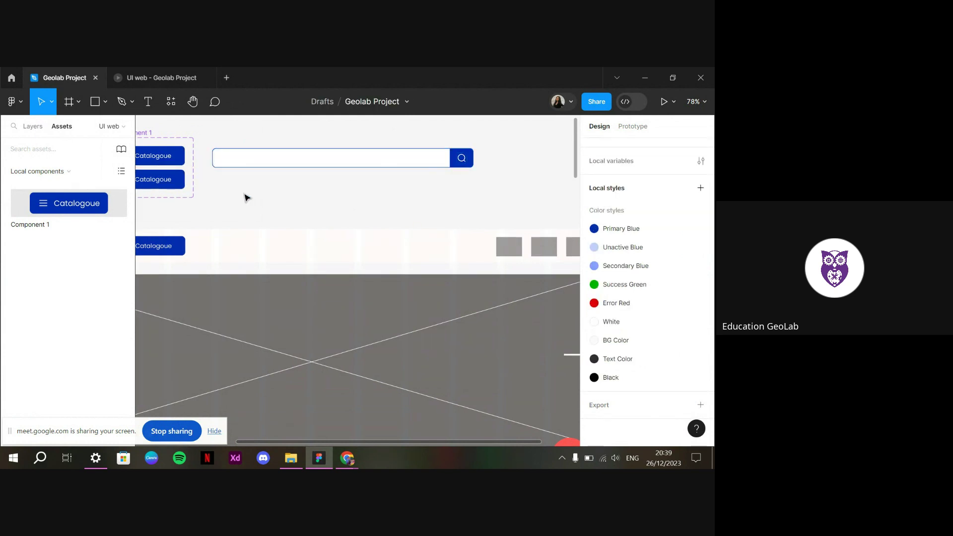
# Add a text layer reading "Type here" inside the search bar
pyautogui.scroll(2, 245, 189)
pyautogui.scroll(1, 241, 187)
pyautogui.scroll(2, 232, 213)
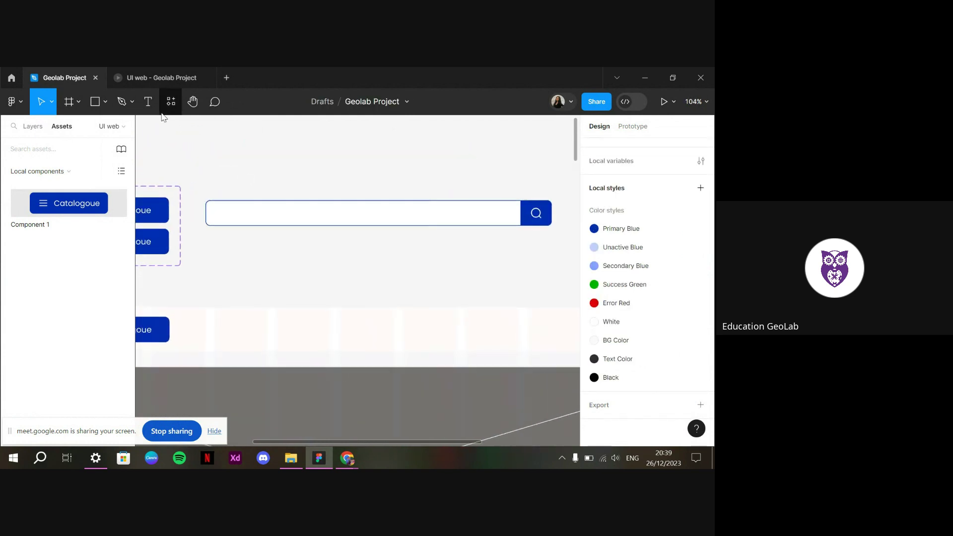
pyautogui.click(149, 102)
pyautogui.click(312, 214)
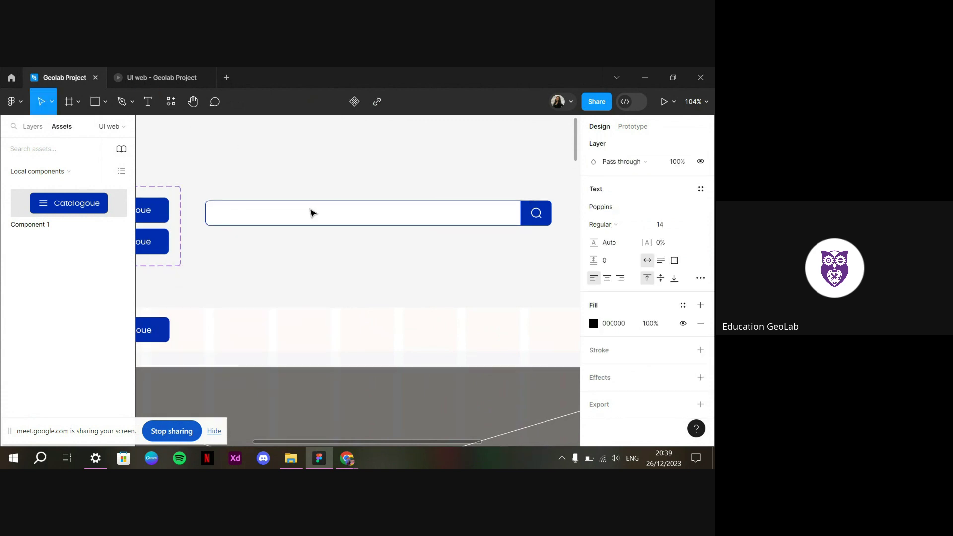
pyautogui.write('Tyo')
pyautogui.write('e here/')
pyautogui.press('BackSpace')
pyautogui.press('BackSpace')
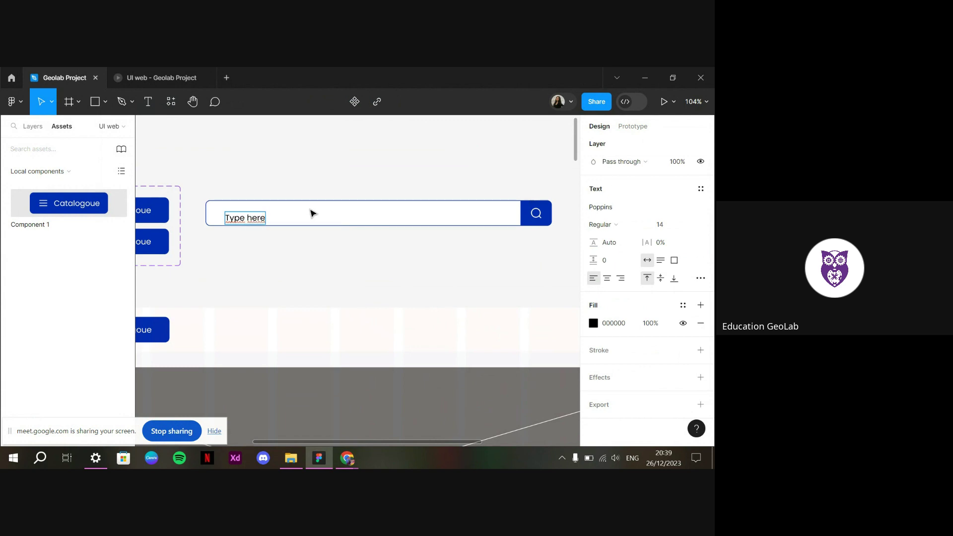
# Replace the search bar's placeholder text with "Search anything you want..."
pyautogui.press('BackSpace')
pyautogui.press('BackSpace')
pyautogui.press('BackSpace')
pyautogui.press('BackSpace')
pyautogui.press('BackSpace')
pyautogui.press('BackSpace')
pyautogui.press('BackSpace')
pyautogui.press('BackSpace')
pyautogui.write('Search anything w')
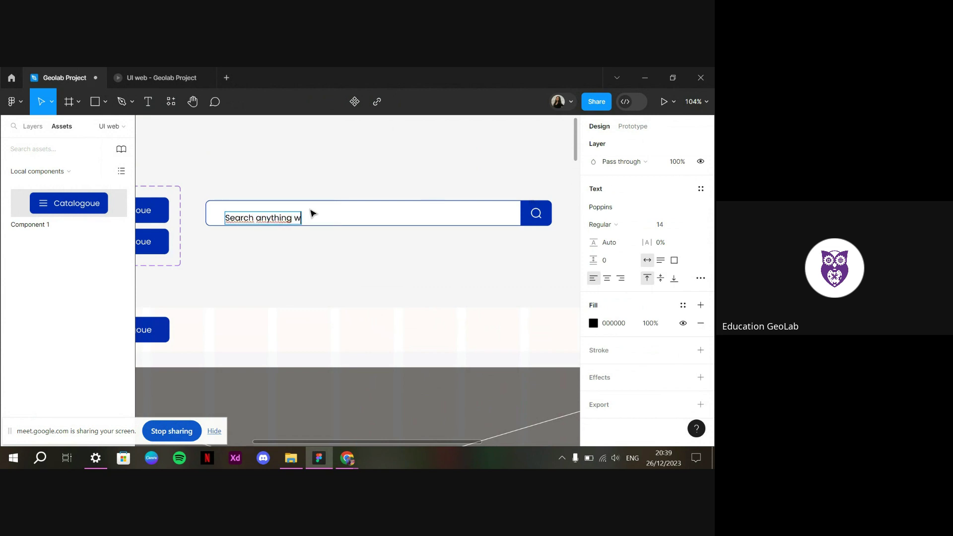
pyautogui.write('ou wan')
pyautogui.press('BackSpace')
pyautogui.press('BackSpace')
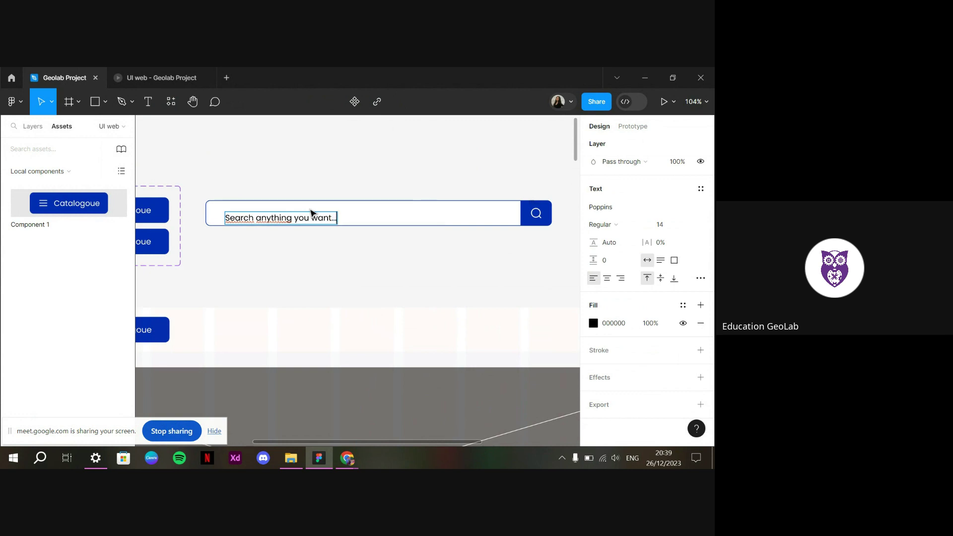
pyautogui.press('Escape')
pyautogui.press('Escape')
# Position the placeholder text 16 px from the search bar's left edge and center it vertically
pyautogui.click(274, 225)
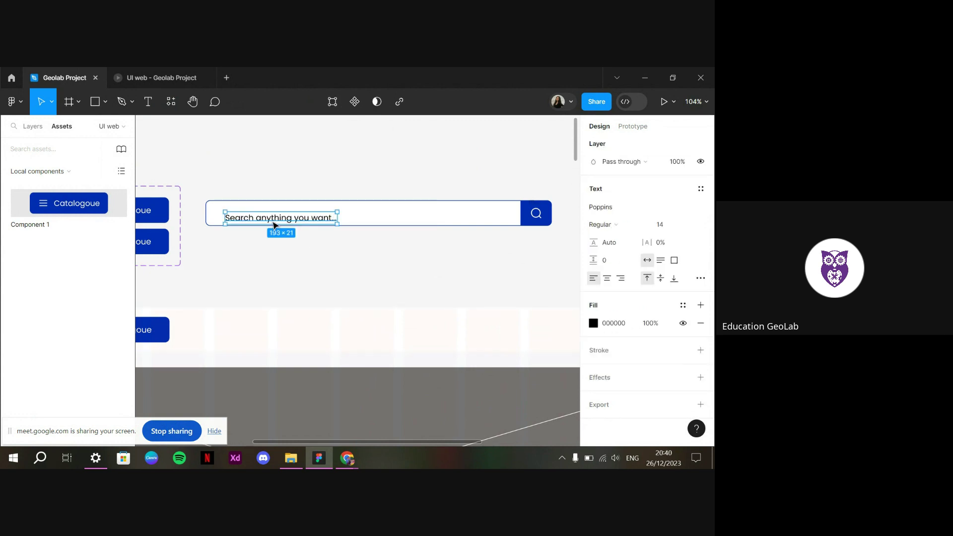
pyautogui.moveTo(274, 225); pyautogui.dragTo(265, 221)
pyautogui.press('alt')
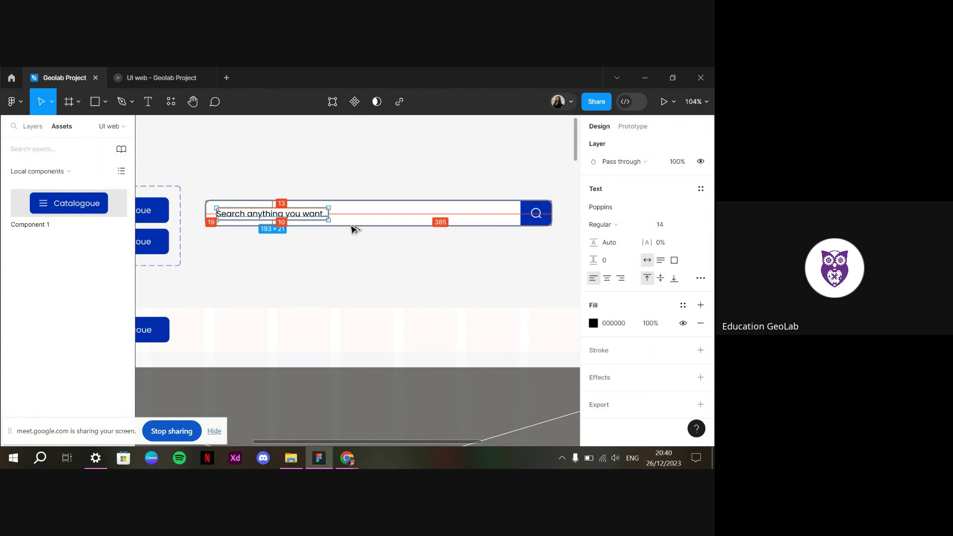
pyautogui.press('Up')
pyautogui.press('Left')
pyautogui.press('Left')
pyautogui.press('Left')
pyautogui.press('Left')
pyautogui.press('Left')
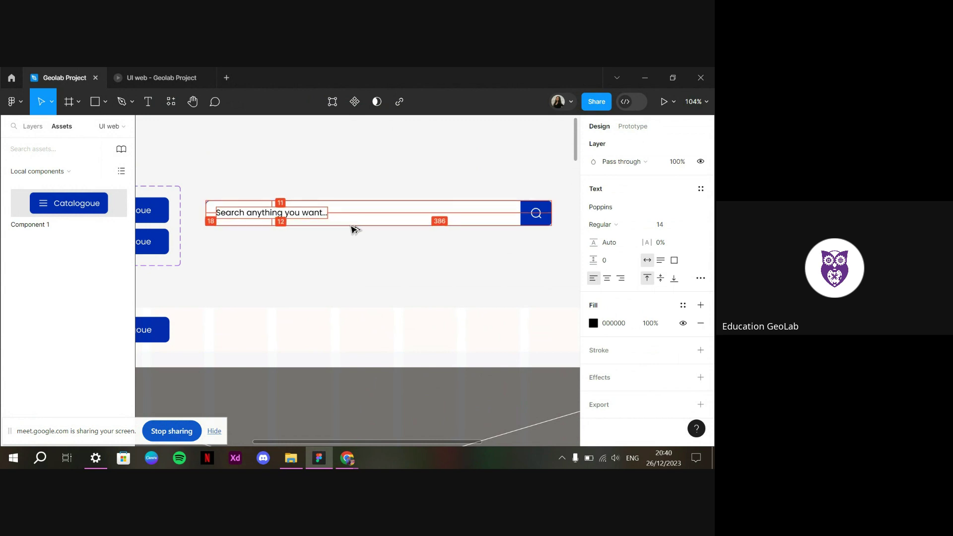
pyautogui.press('Escape')
# Set the font size of the search bar's placeholder text to 12
pyautogui.click(322, 213)
pyautogui.click(668, 224)
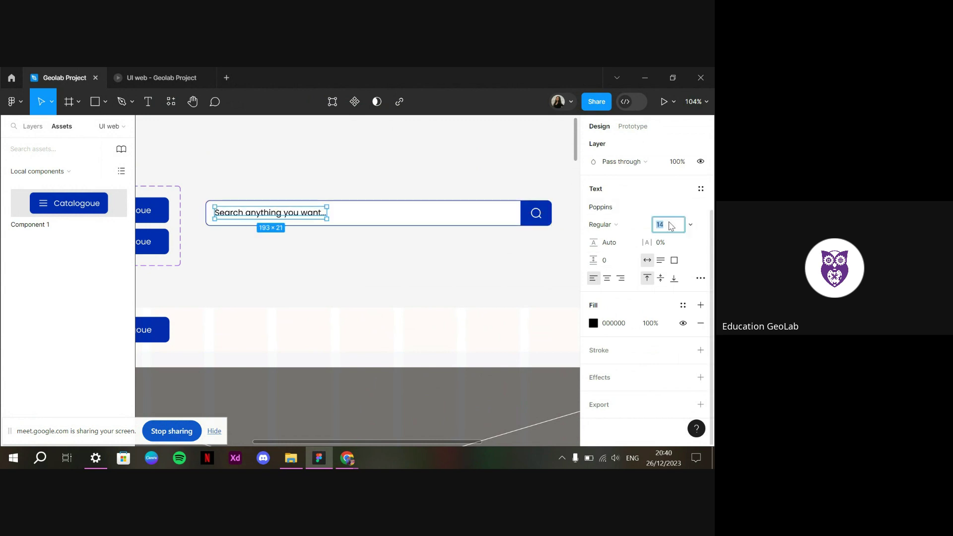
pyautogui.write('12')
pyautogui.press('Return')
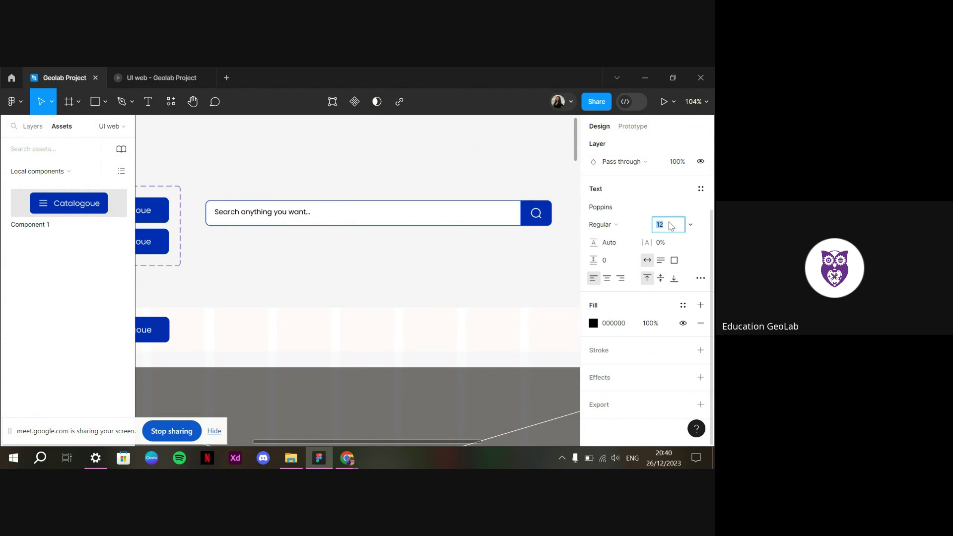
pyautogui.click(633, 224)
pyautogui.click(633, 224)
# Apply the Text Color style to the placeholder text, detach the style and lighten the fill to gray B6B6B6
pyautogui.click(684, 305)
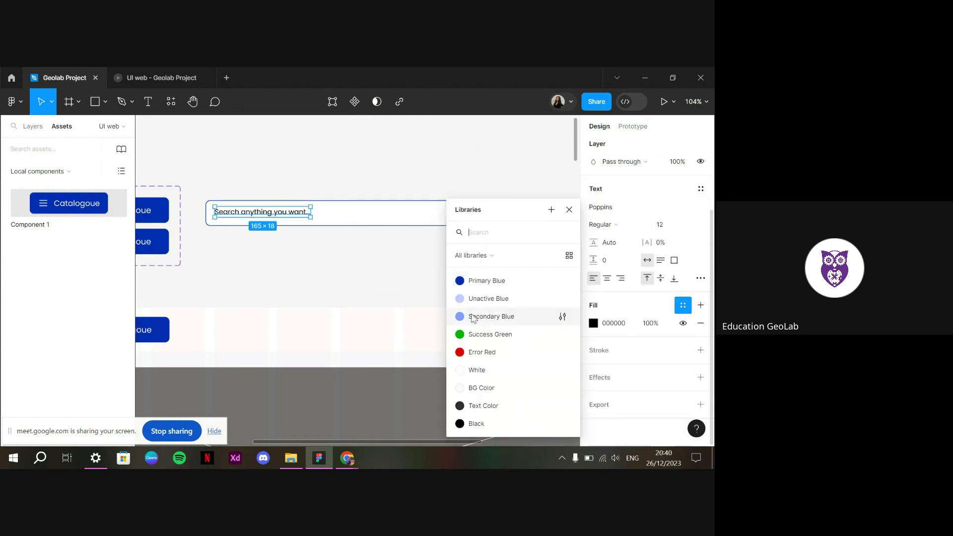
pyautogui.click(484, 406)
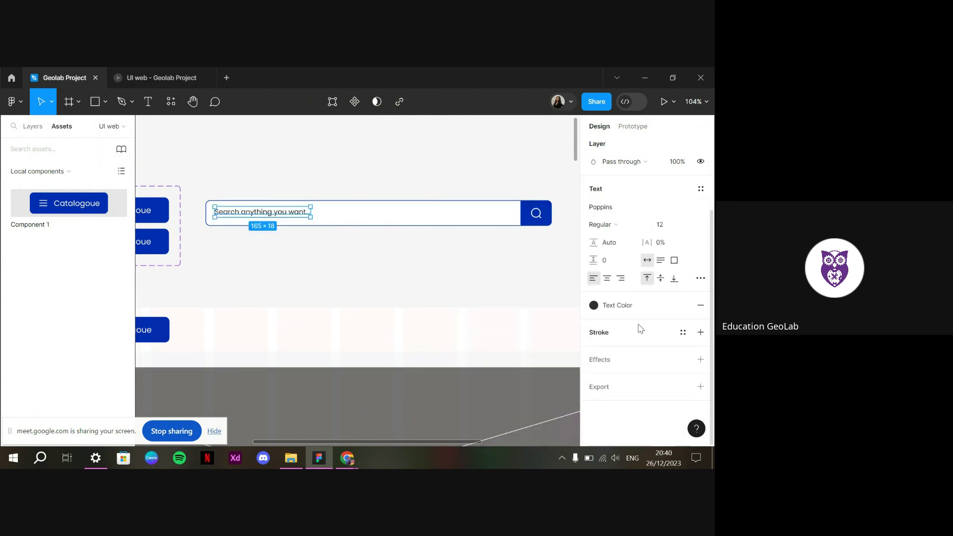
pyautogui.click(683, 305)
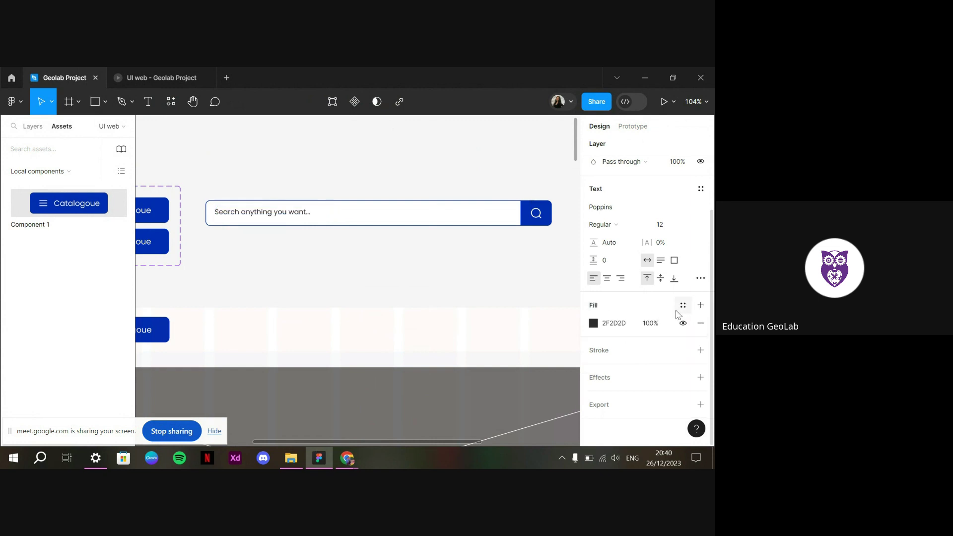
pyautogui.click(593, 324)
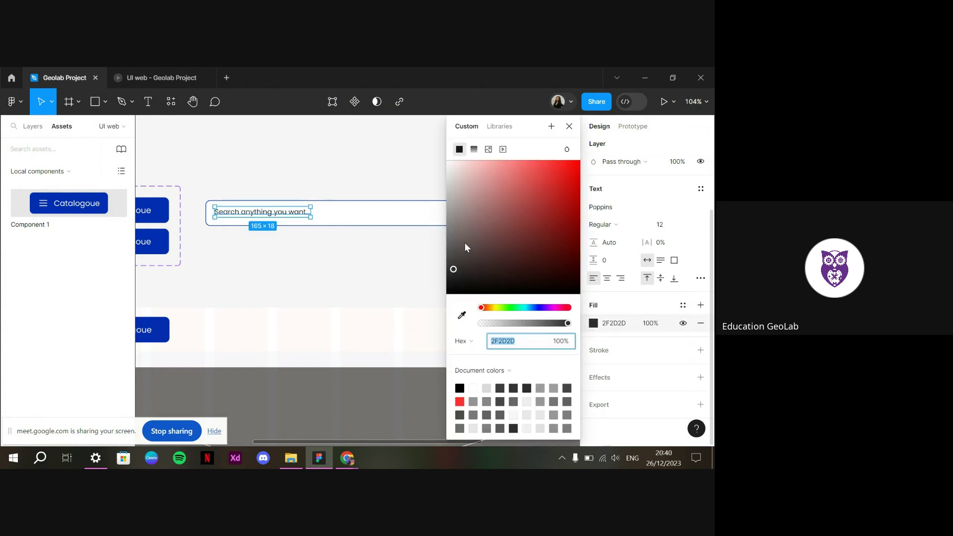
pyautogui.moveTo(464, 242); pyautogui.dragTo(444, 200)
pyautogui.click(411, 251)
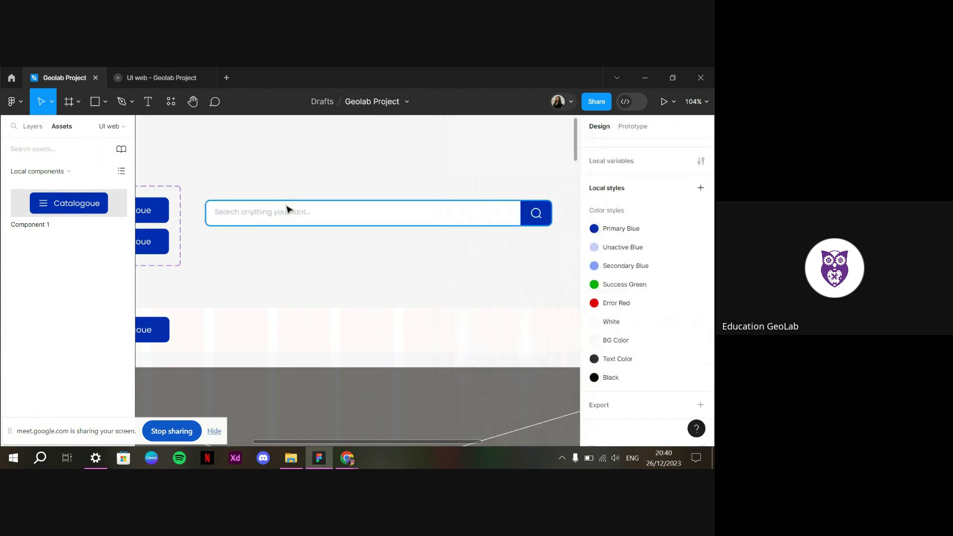
# Nudge the placeholder text down to recenter it vertically in the search bar
pyautogui.doubleClick(293, 212)
pyautogui.press('Down')
pyautogui.press('Down')
pyautogui.press('Down')
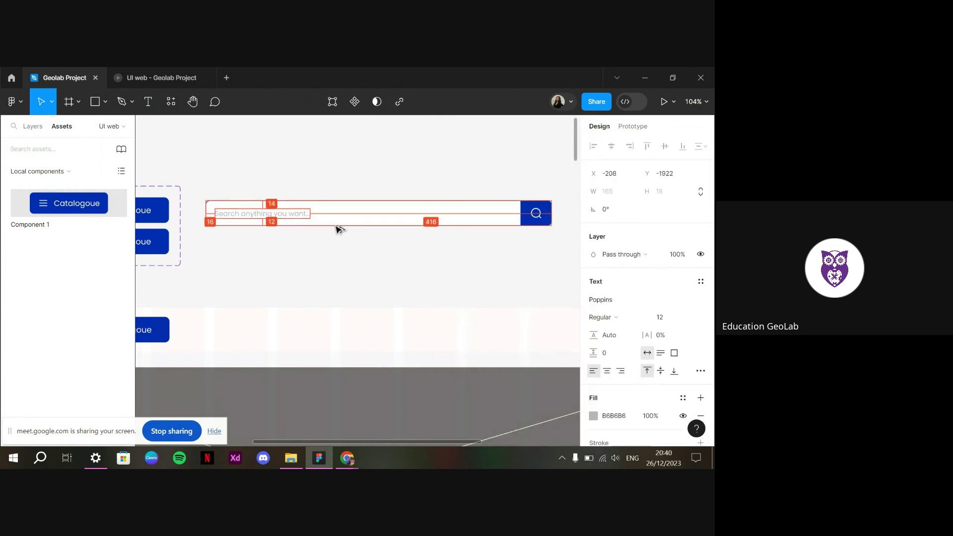
pyautogui.press('Up')
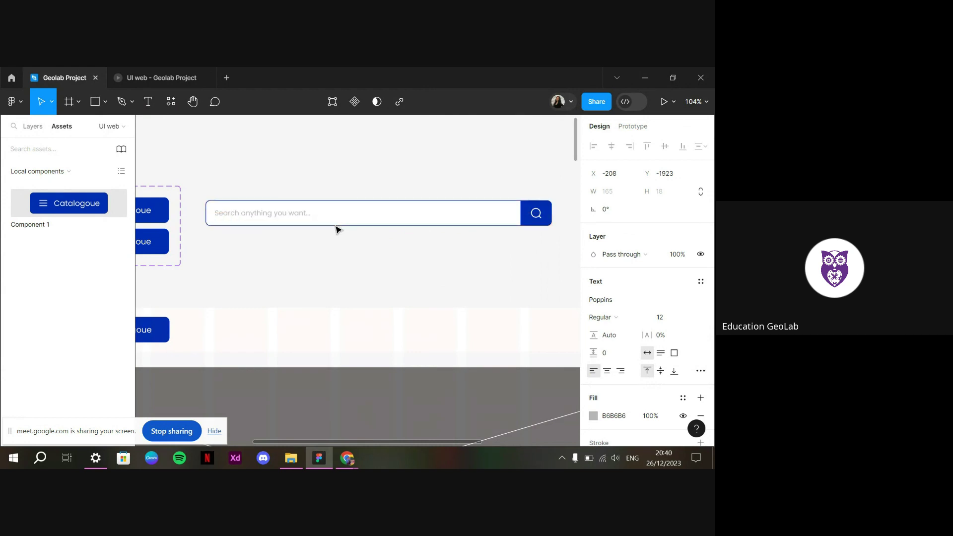
pyautogui.click(504, 268)
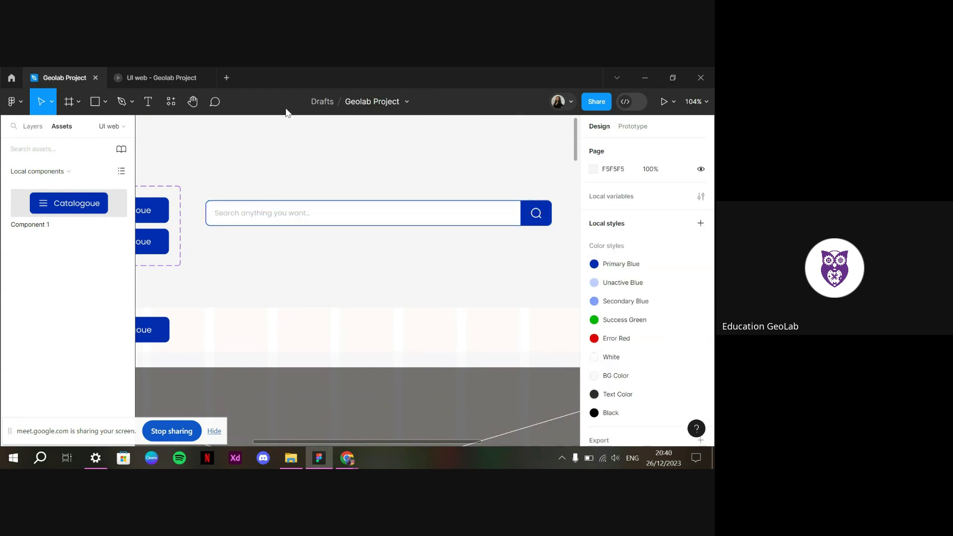
# Group the search field, its placeholder text and the search icon block together
pyautogui.moveTo(535, 259); pyautogui.dragTo(238, 171)
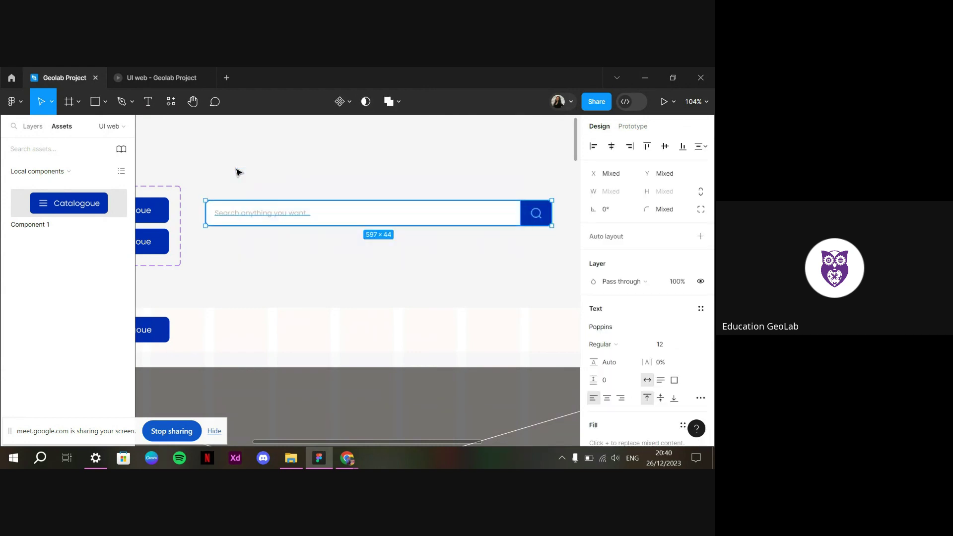
pyautogui.click(553, 260)
pyautogui.click(530, 215)
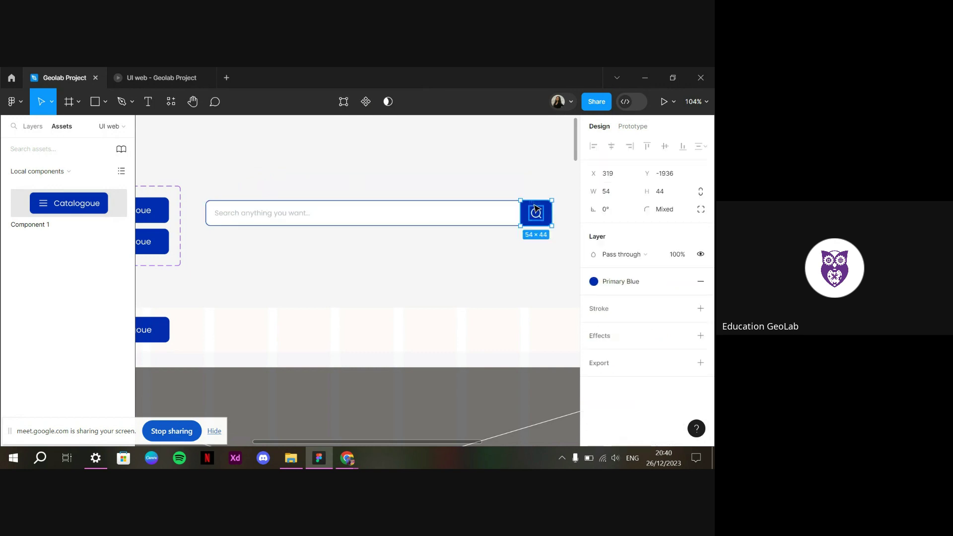
pyautogui.press('Escape')
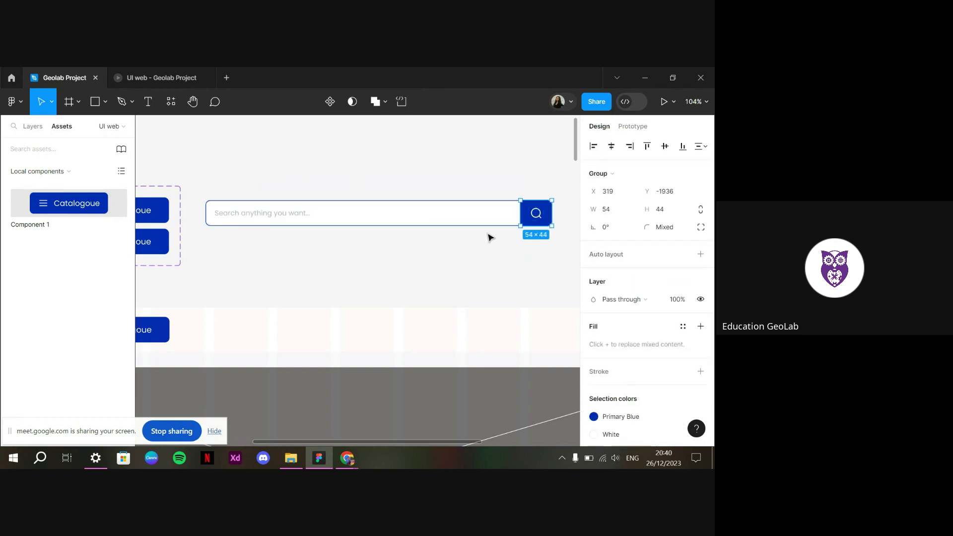
pyautogui.keyDown('shift'); pyautogui.click(302, 217); pyautogui.keyUp('shift')
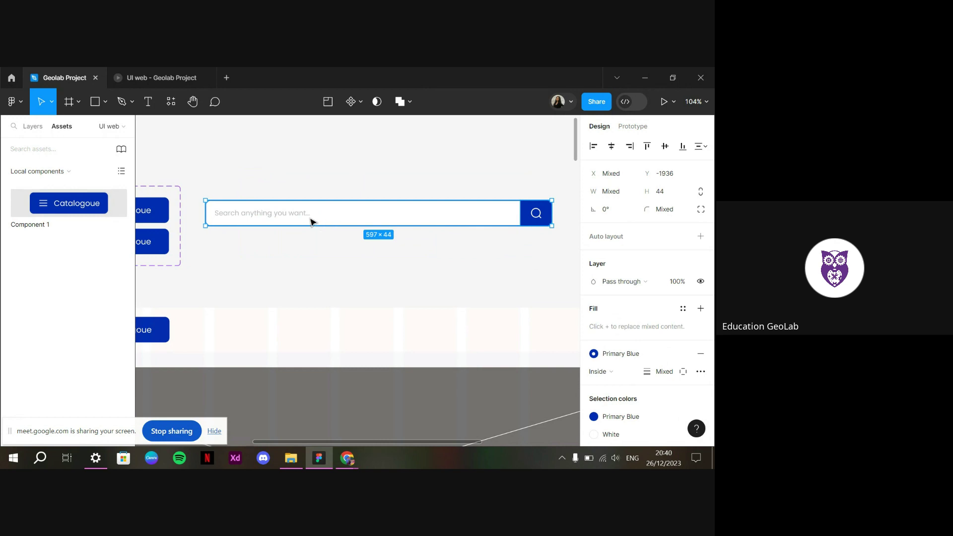
pyautogui.click(538, 213)
pyautogui.moveTo(532, 253); pyautogui.dragTo(213, 186)
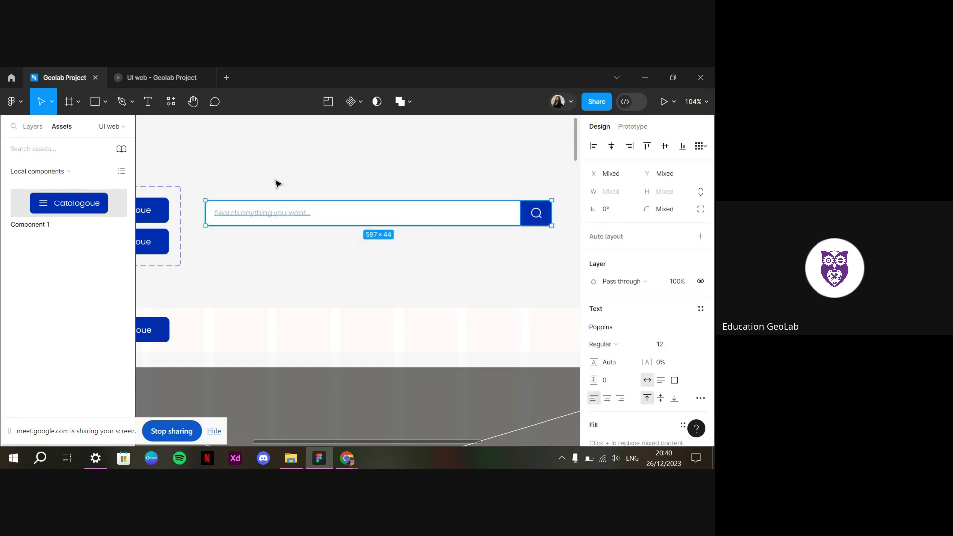
pyautogui.hotkey('ctrl', 'g')
# Move the grouped search bar back into the header, 36 px from the Catalogoue button, and check it in the prototype preview
pyautogui.moveTo(353, 225); pyautogui.dragTo(315, 337)
pyautogui.press('Right')
pyautogui.press('Right')
pyautogui.press('Right')
pyautogui.press('Right')
pyautogui.press('Right')
pyautogui.press('Right')
pyautogui.press('Right')
pyautogui.press('Right')
pyautogui.press('Right')
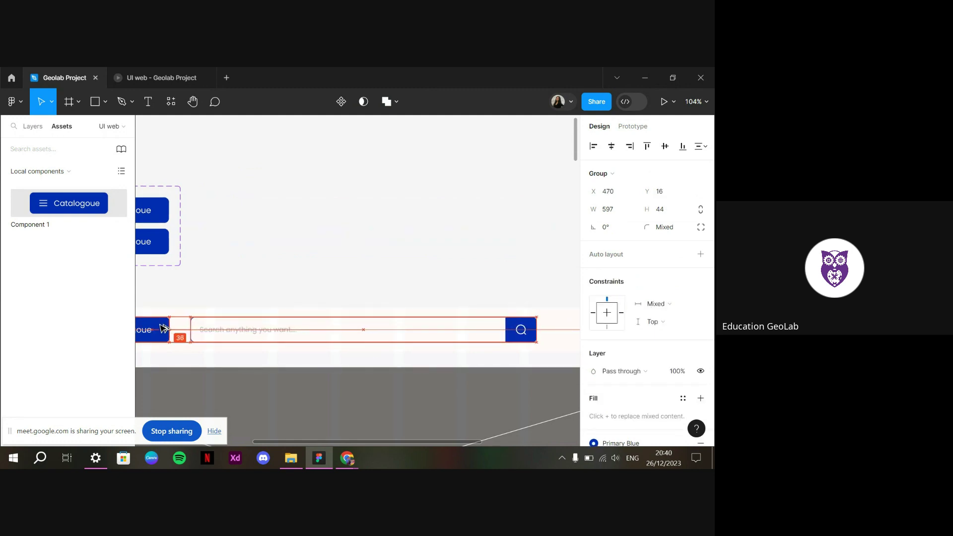
pyautogui.click(124, 77)
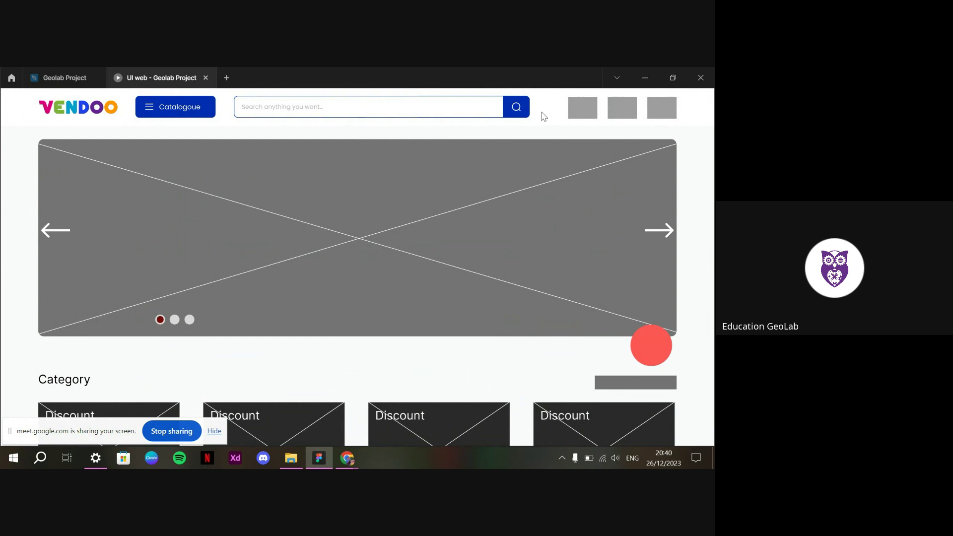
pyautogui.click(82, 69)
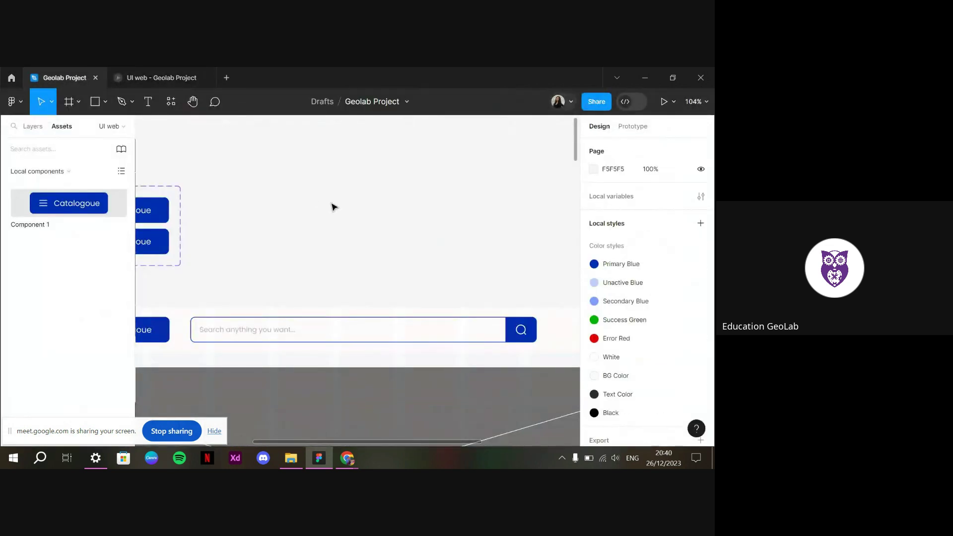
# Check the dimensions of the gray placeholder boxes at the end of the homepage header
pyautogui.hscroll(3, 332, 207)
pyautogui.scroll(-3, 333, 207)
pyautogui.scroll(-2, 333, 207)
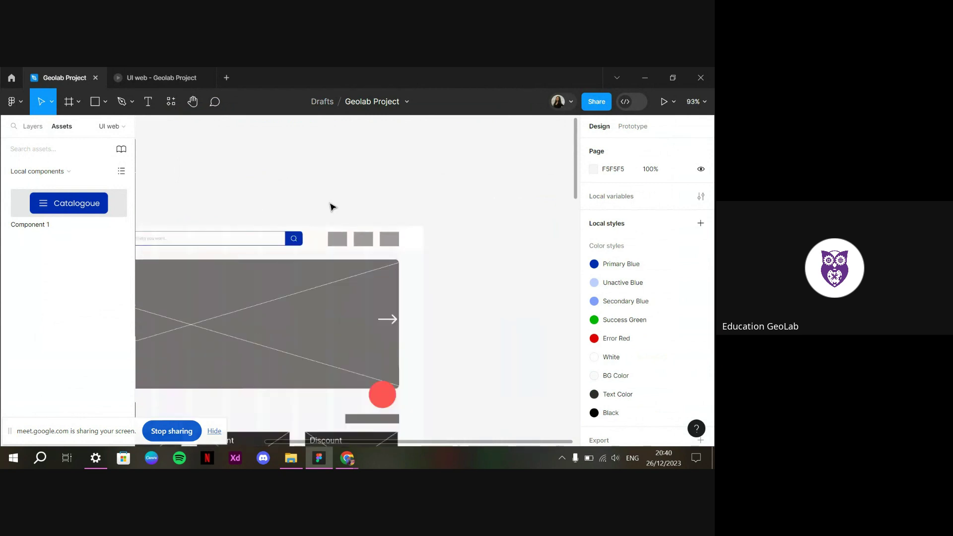
pyautogui.scroll(-4, 333, 207)
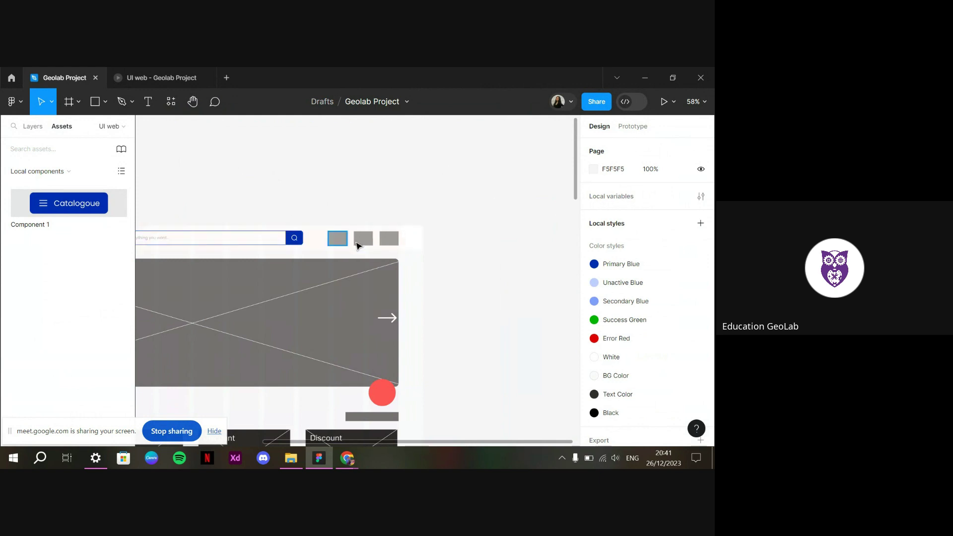
pyautogui.hscroll(-3, 397, 244)
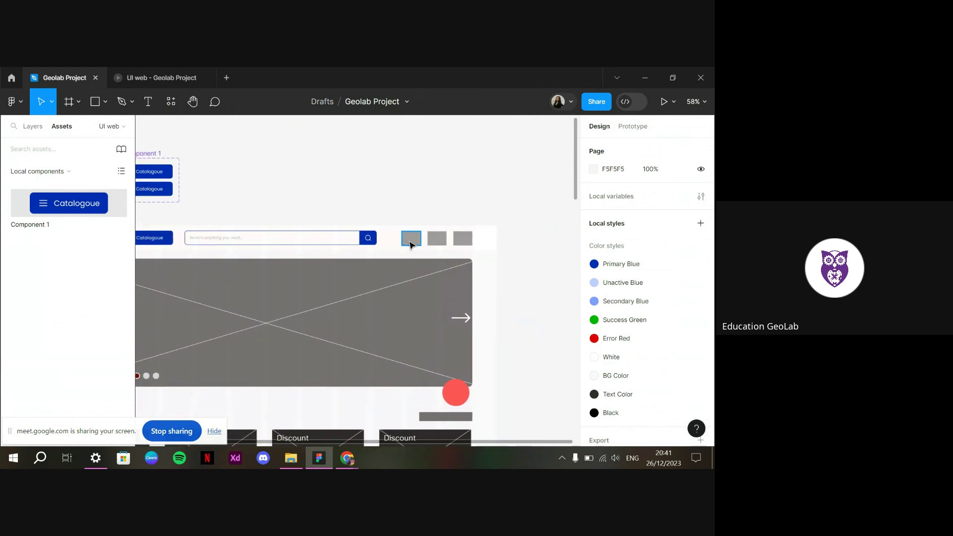
pyautogui.click(428, 240)
pyautogui.click(469, 240)
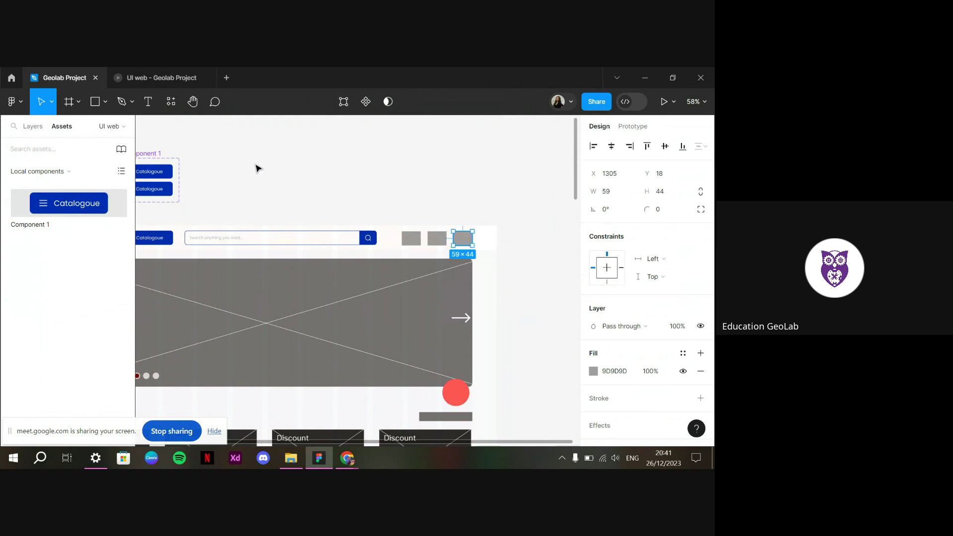
# Draw a rectangle above the header near the placeholder boxes, set its height to 44 and narrow it to 198 wide
pyautogui.click(94, 102)
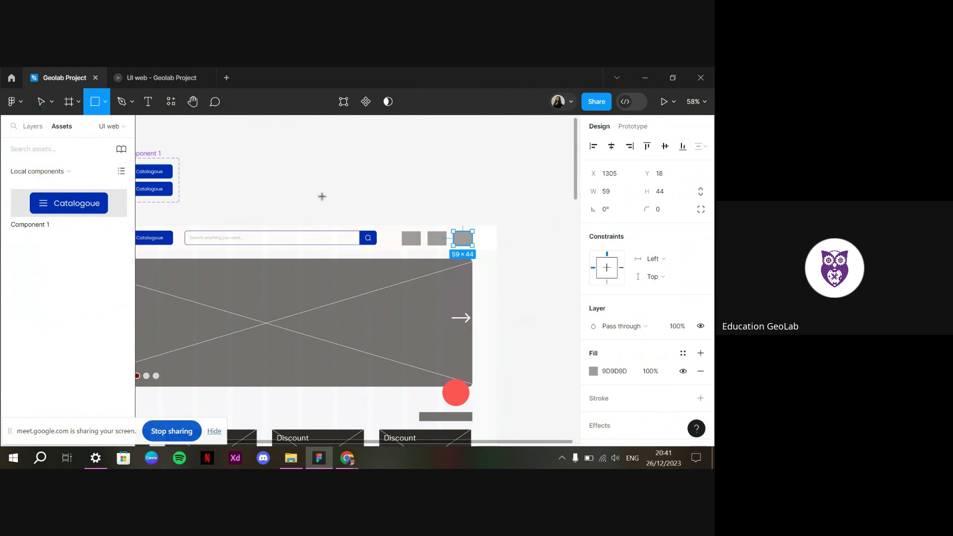
pyautogui.moveTo(311, 181); pyautogui.dragTo(391, 195)
pyautogui.click(677, 195)
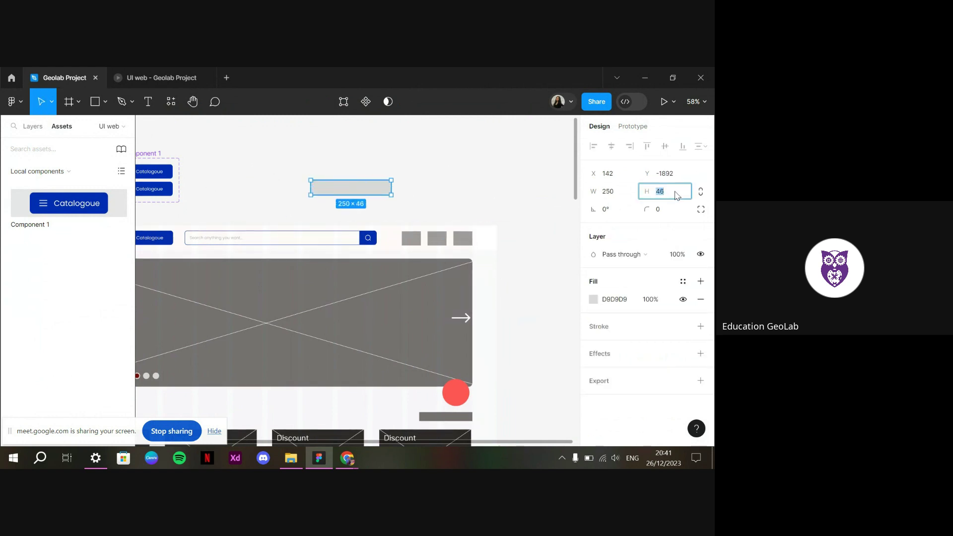
pyautogui.write('44')
pyautogui.press('Return')
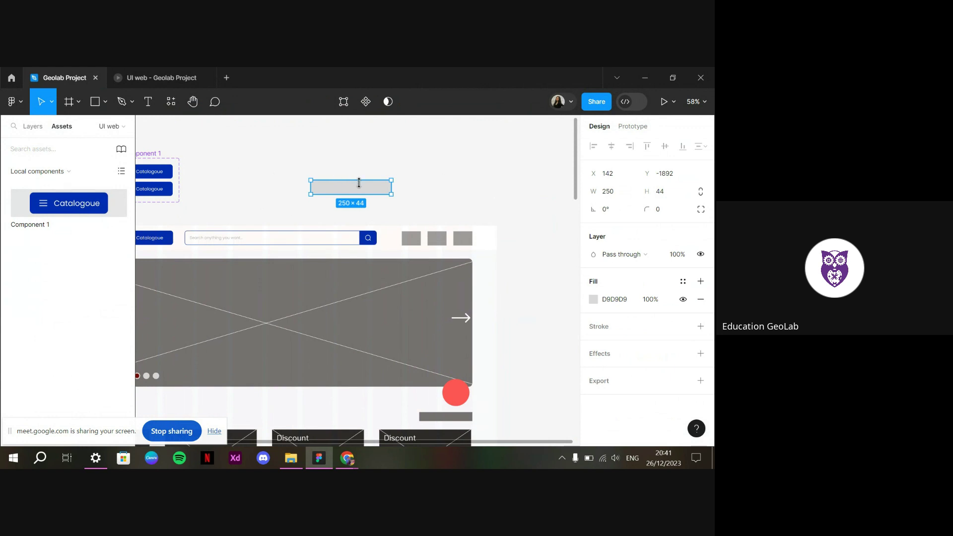
pyautogui.scroll(3, 363, 180)
pyautogui.moveTo(405, 193); pyautogui.dragTo(382, 194)
pyautogui.click(292, 167)
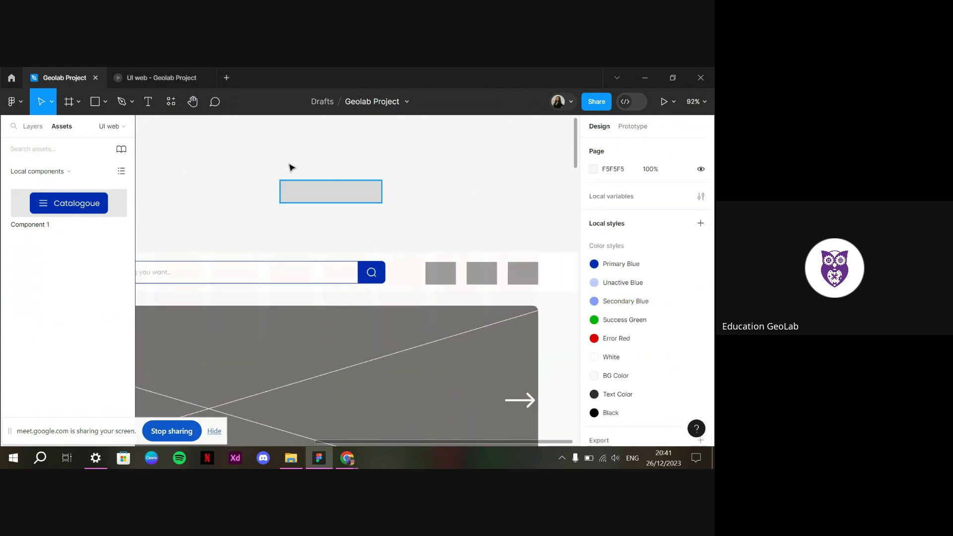
# Add a "Log in" text over the new rectangle and set its font size to 14
pyautogui.click(339, 203)
pyautogui.click(149, 104)
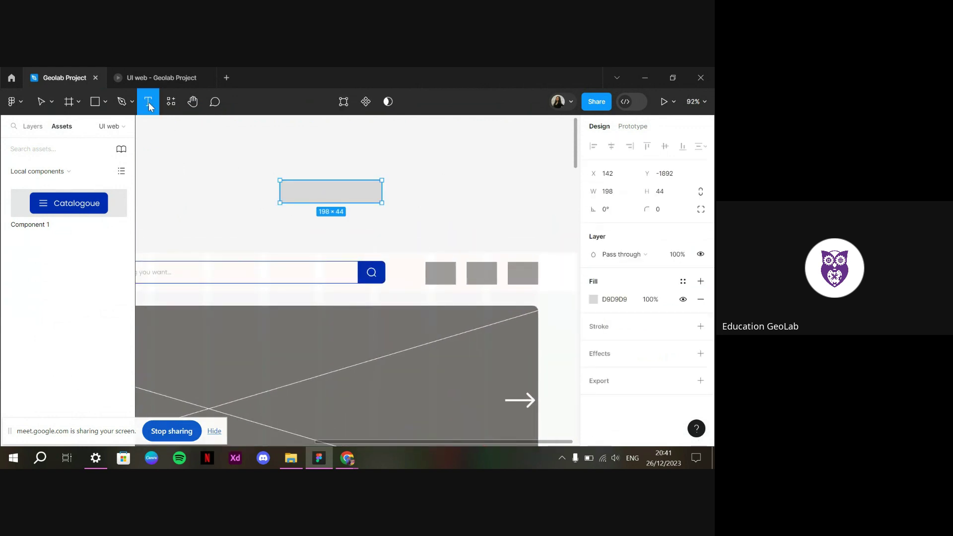
pyautogui.click(310, 192)
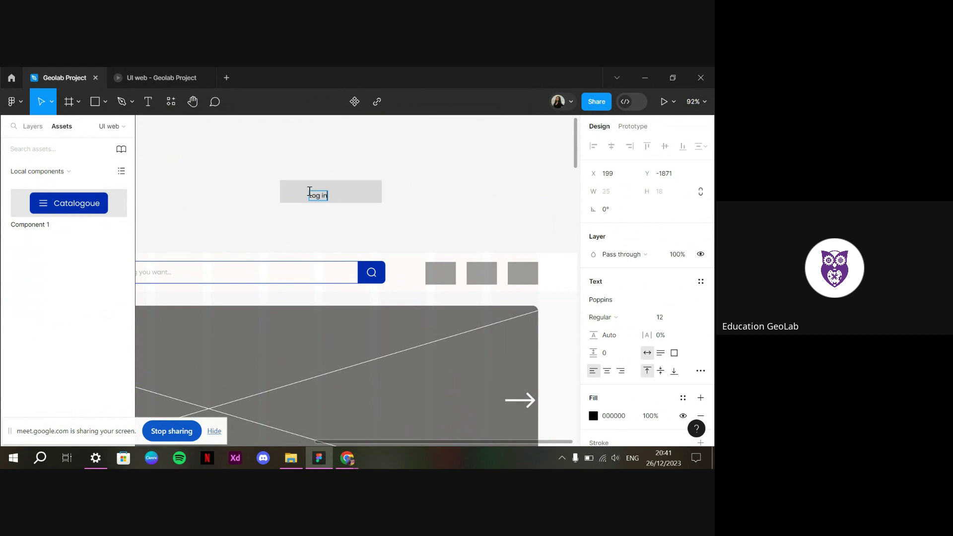
pyautogui.press('Escape')
pyautogui.click(674, 316)
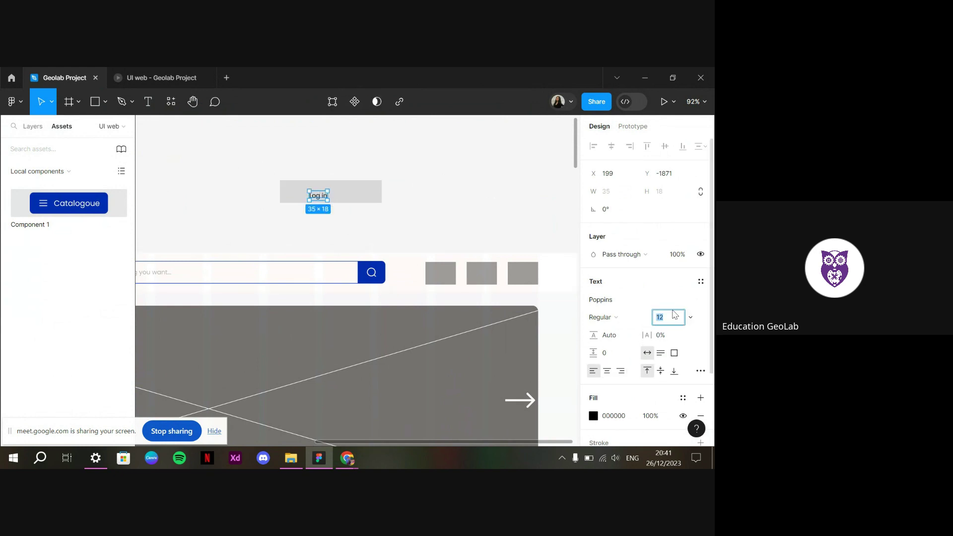
pyautogui.write('14')
pyautogui.press('Return')
pyautogui.click(188, 126)
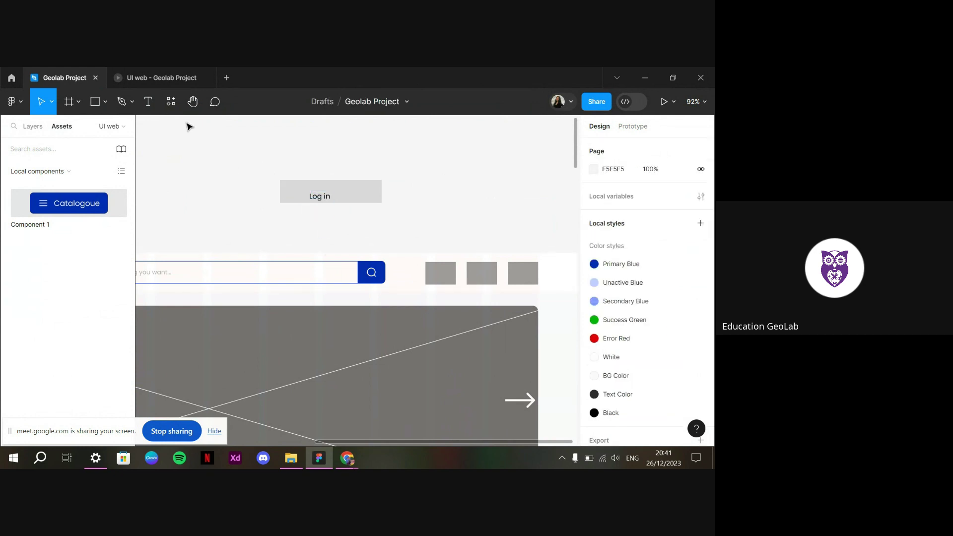
# Search the Iconify plugin for "cart" and import the fluent:cart-16-regular icon
pyautogui.click(170, 102)
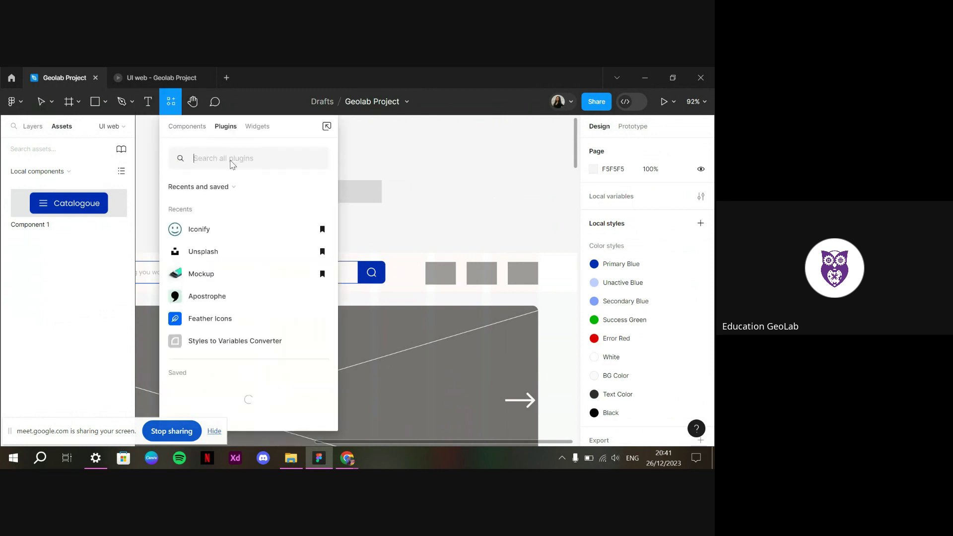
pyautogui.click(235, 224)
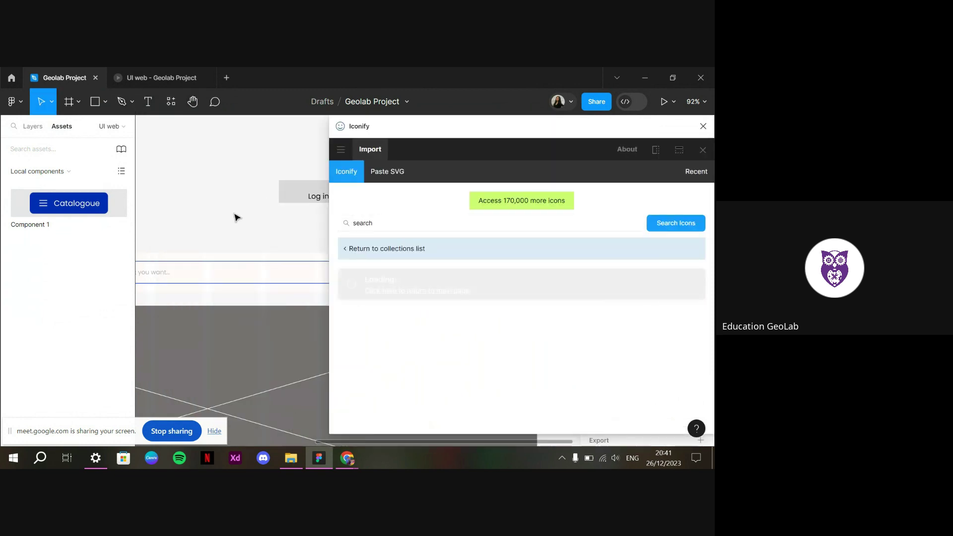
pyautogui.click(417, 219)
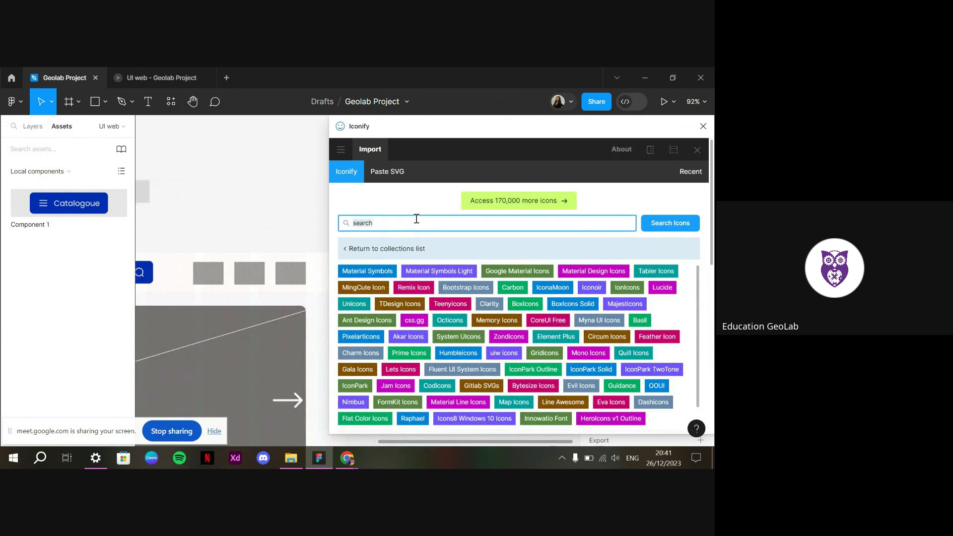
pyautogui.write('cart')
pyautogui.press('Return')
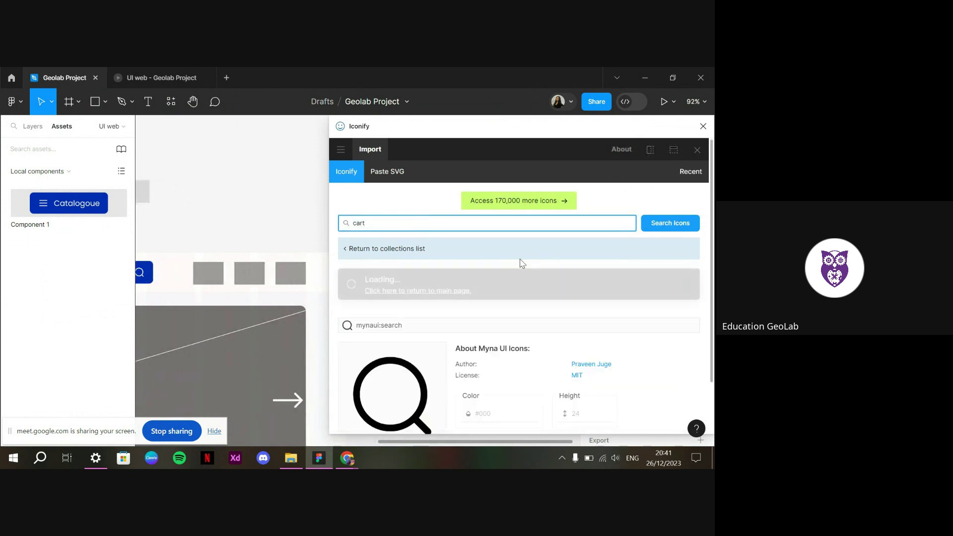
pyautogui.scroll(-5, 578, 347)
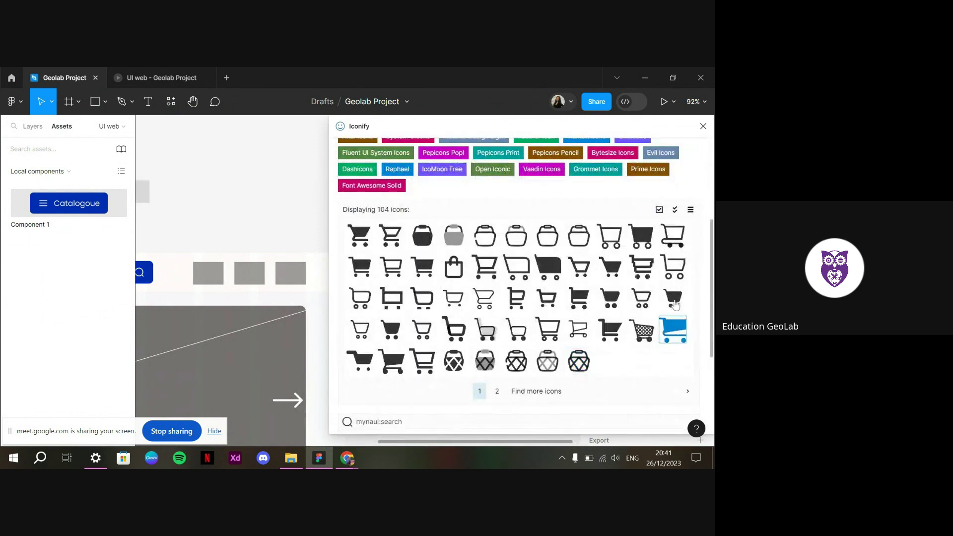
pyautogui.click(641, 298)
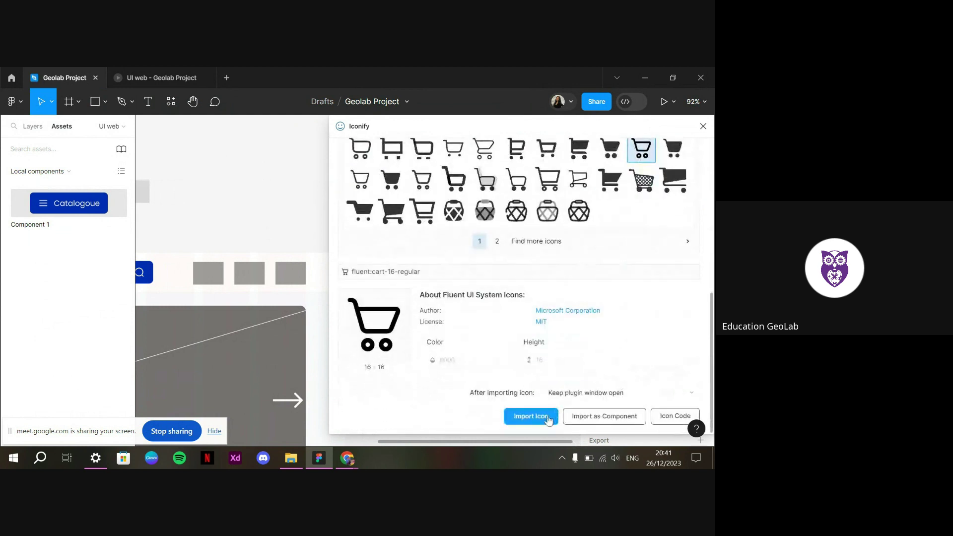
pyautogui.click(548, 420)
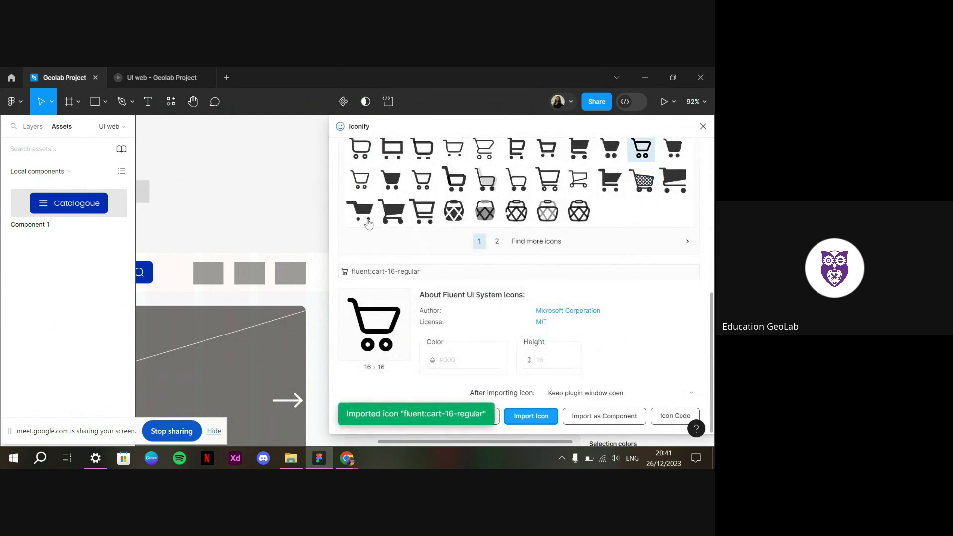
# Find a wishlist icon by searching Iconify for "heart" and import the clarity:heart-line icon
pyautogui.scroll(5, 454, 296)
pyautogui.click(464, 220)
pyautogui.write('wi')
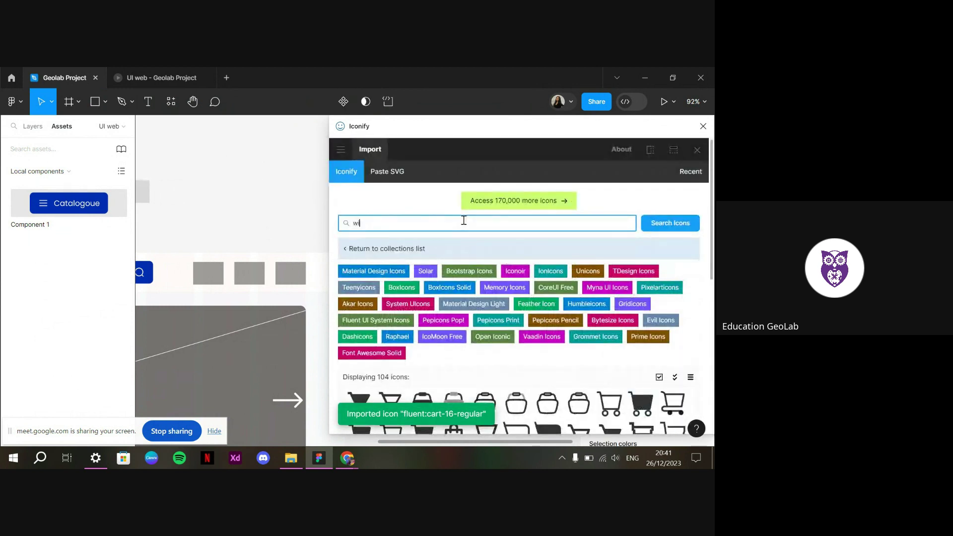
pyautogui.write('thlist')
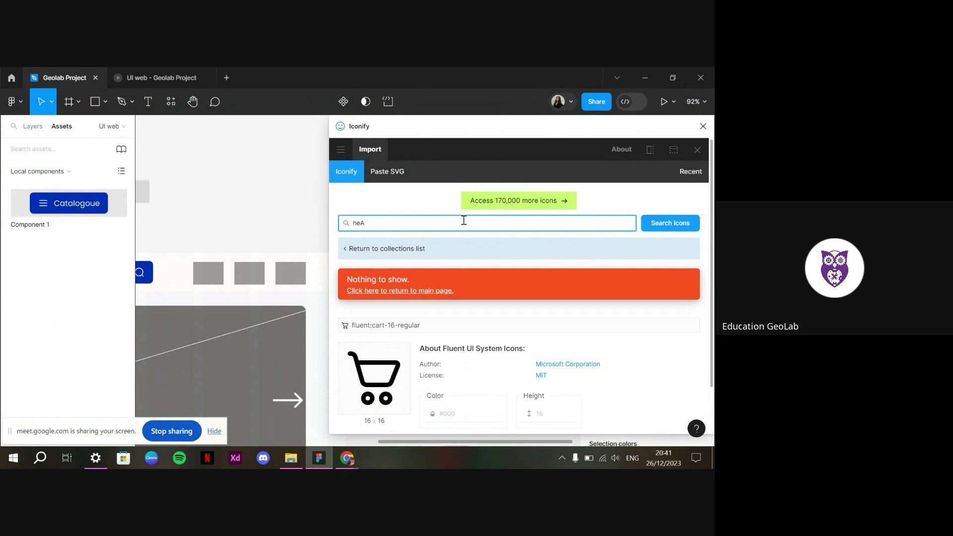
pyautogui.scroll(-5, 560, 360)
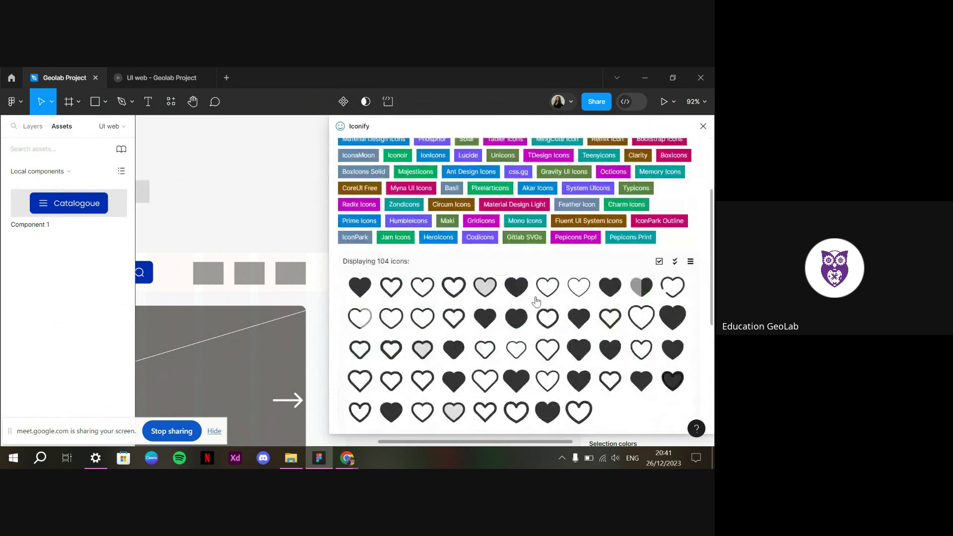
pyautogui.click(560, 360)
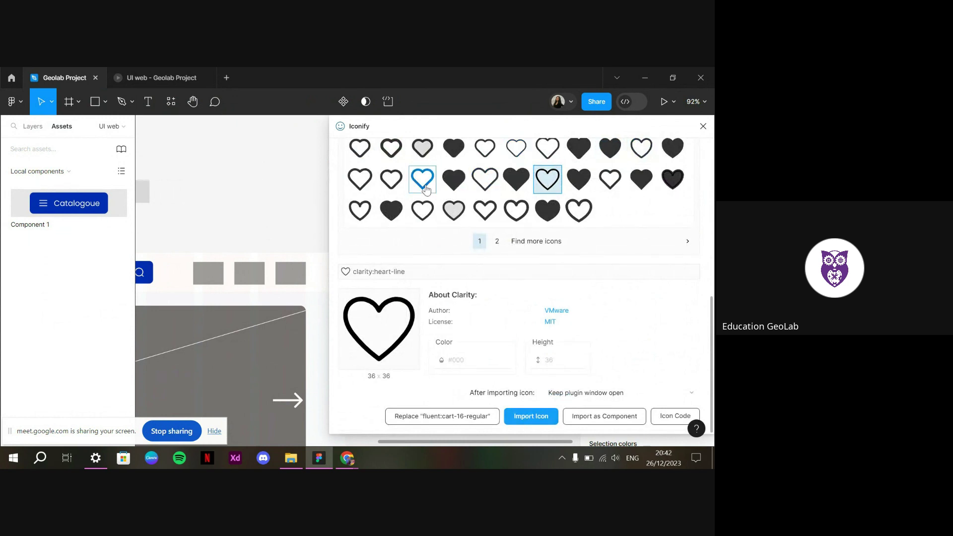
pyautogui.click(546, 417)
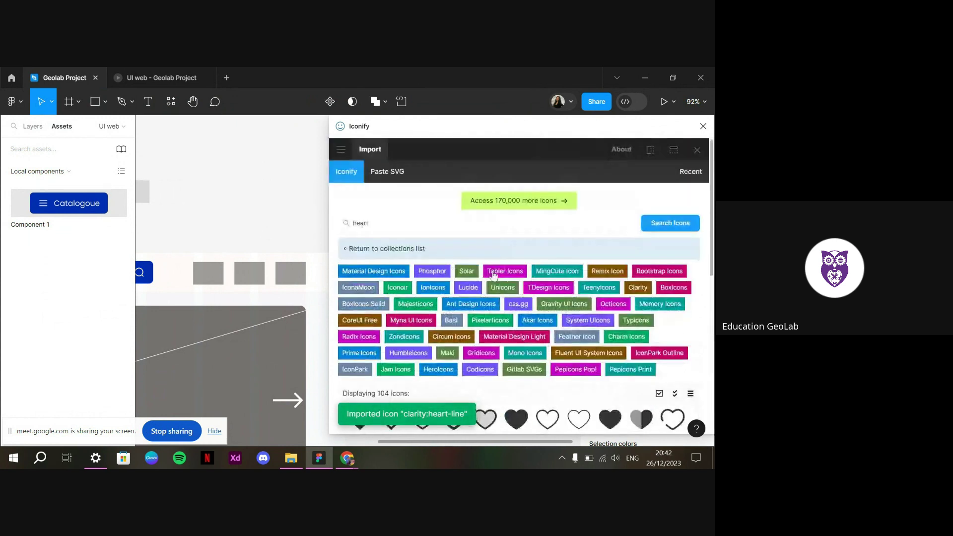
# Search Iconify for "user" and select the majesticons:user-line icon
pyautogui.click(426, 222)
pyautogui.write('user')
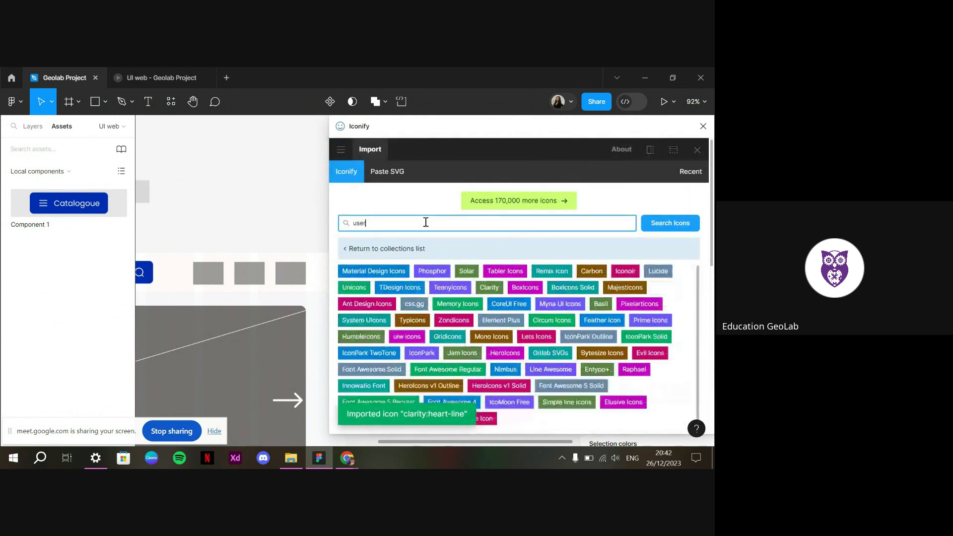
pyautogui.scroll(-4, 571, 415)
pyautogui.scroll(-2, 603, 408)
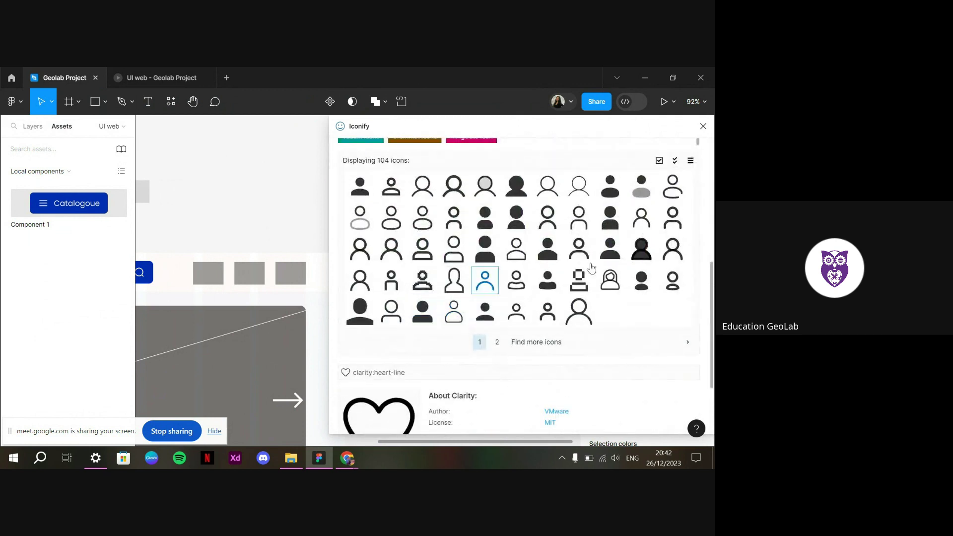
pyautogui.click(670, 254)
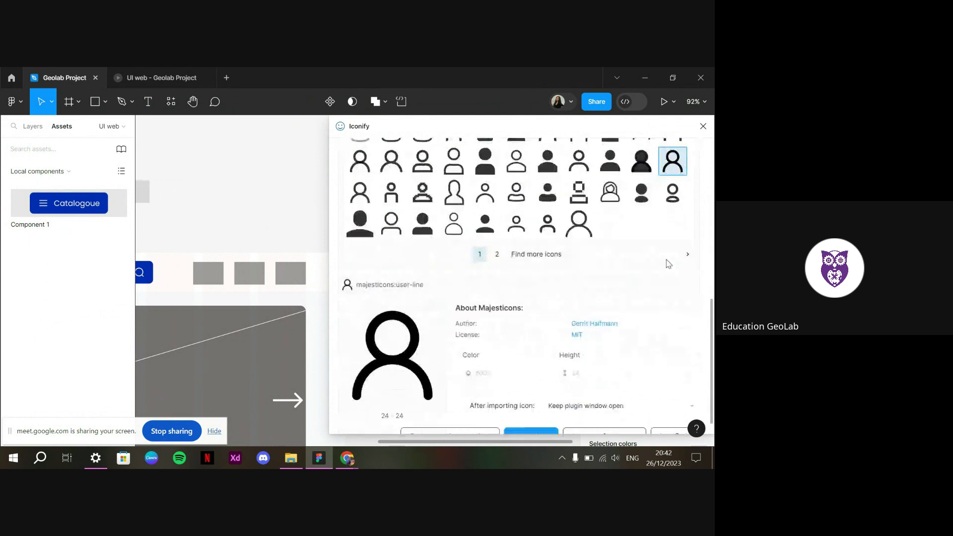
# Browse the first three pages of Iconify user icon results and preview the ph:user-light icon
pyautogui.scroll(3, 656, 273)
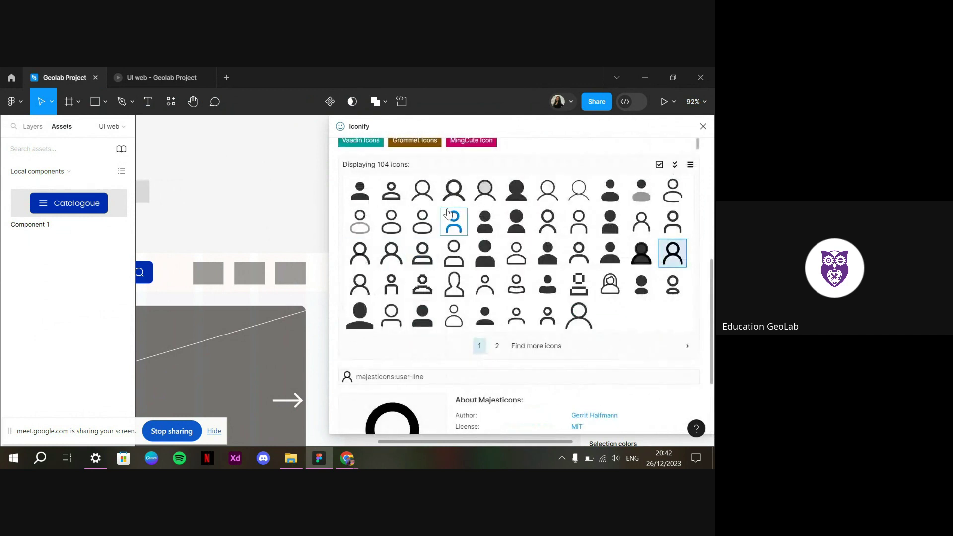
pyautogui.click(497, 346)
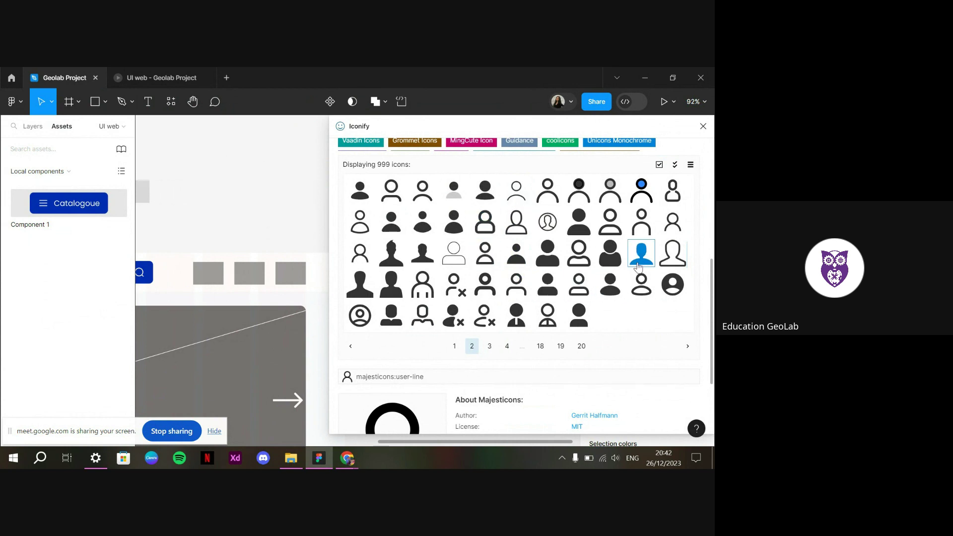
pyautogui.click(450, 351)
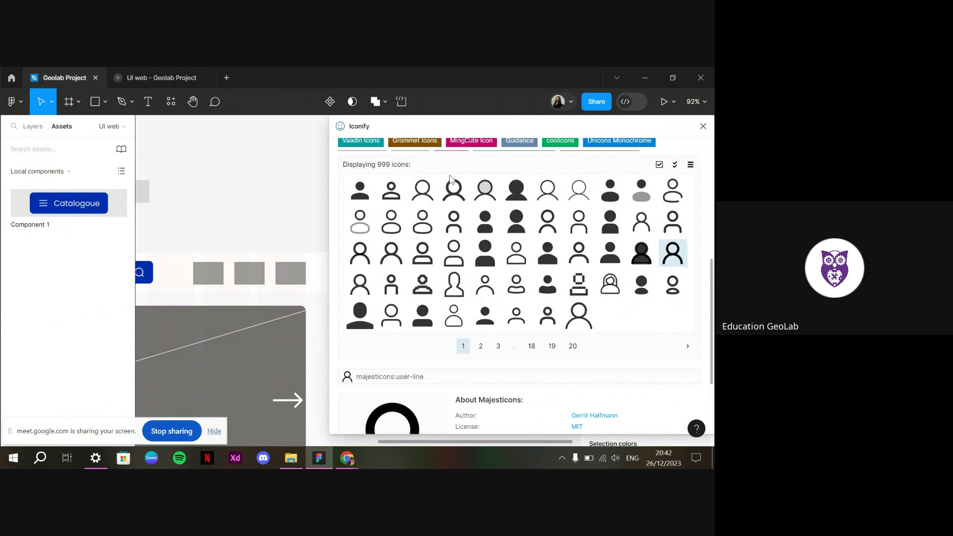
pyautogui.click(484, 350)
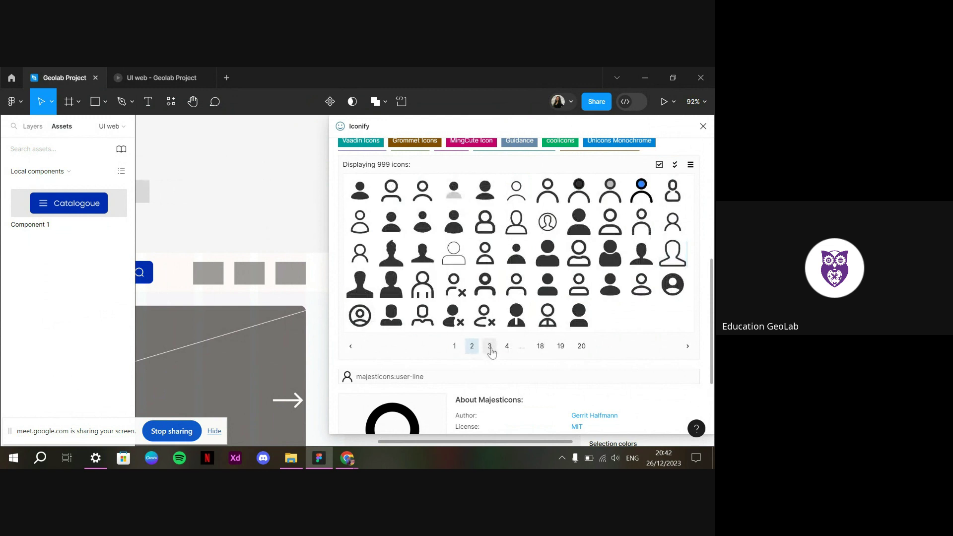
pyautogui.click(491, 350)
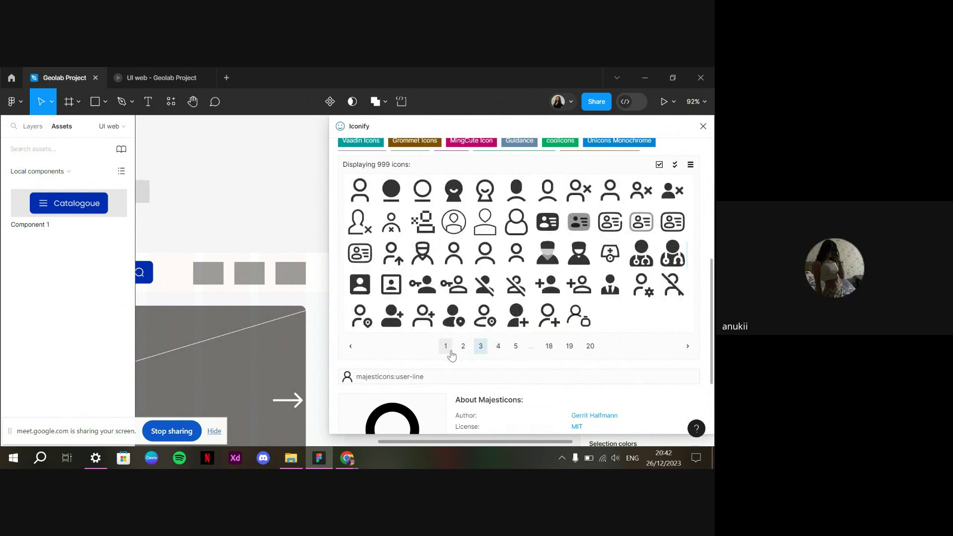
pyautogui.click(445, 346)
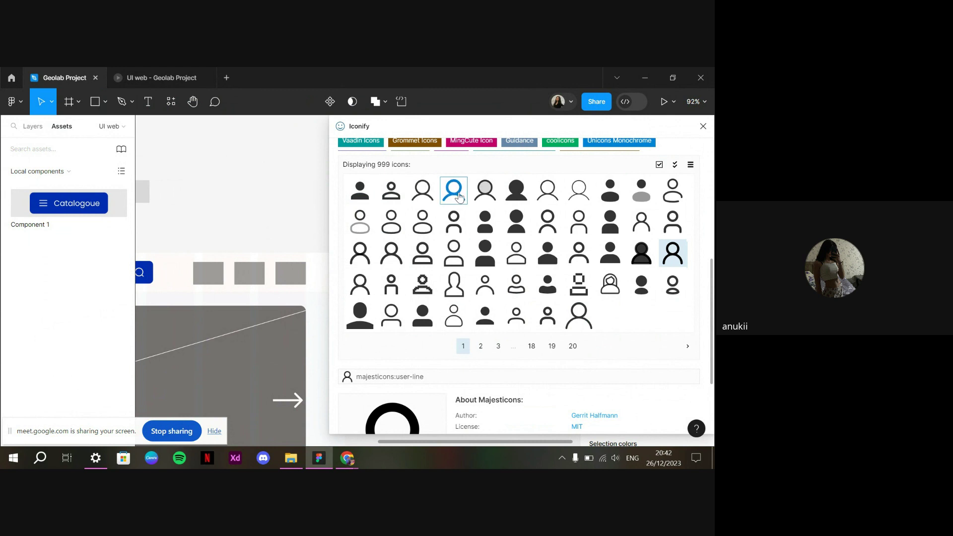
pyautogui.click(544, 193)
pyautogui.scroll(3, 543, 194)
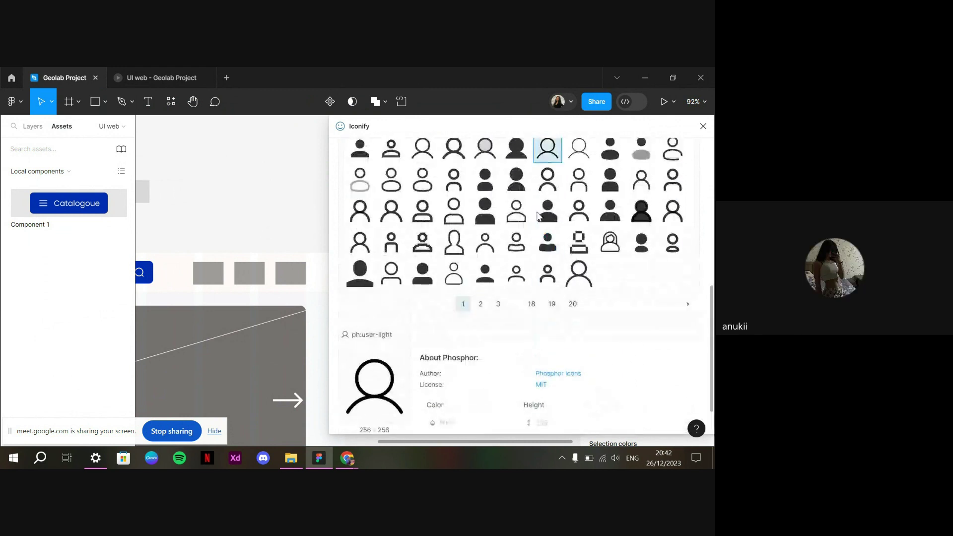
pyautogui.scroll(-3, 601, 237)
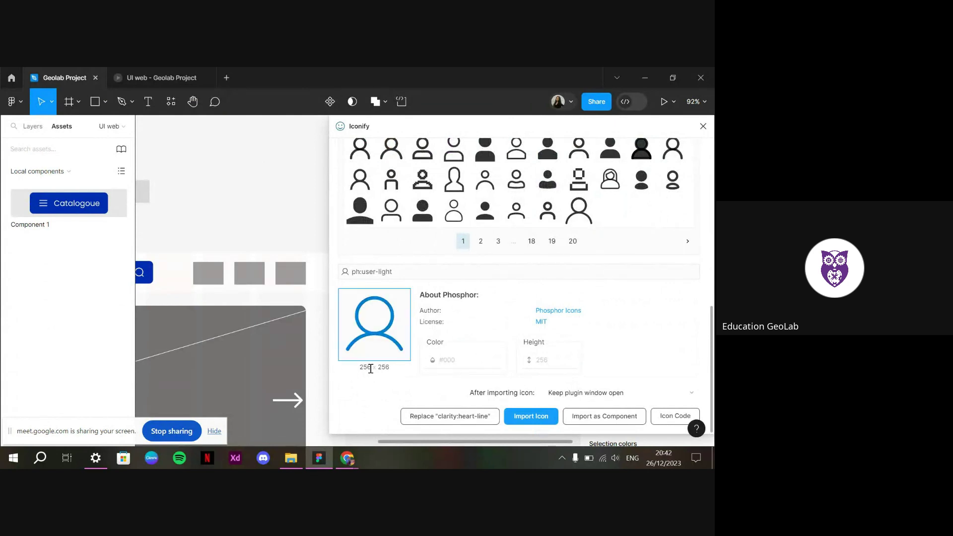
pyautogui.scroll(3, 606, 313)
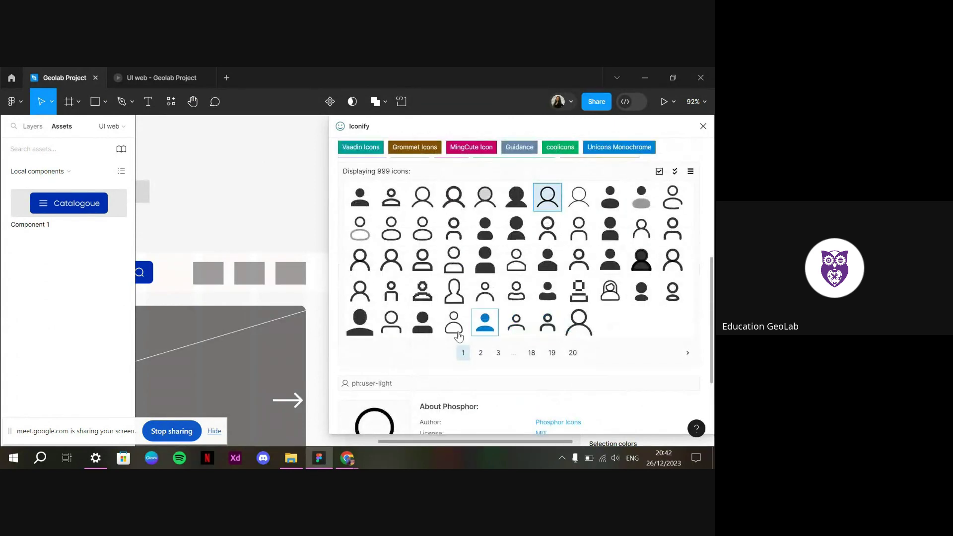
# Select the uiw:user icon on the first results page and import it
pyautogui.click(579, 323)
pyautogui.scroll(-3, 580, 330)
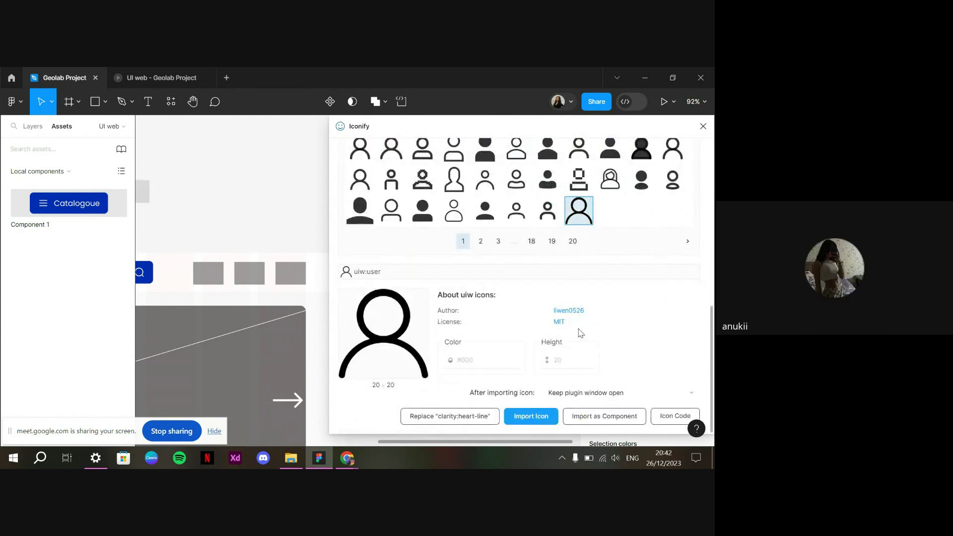
pyautogui.click(531, 416)
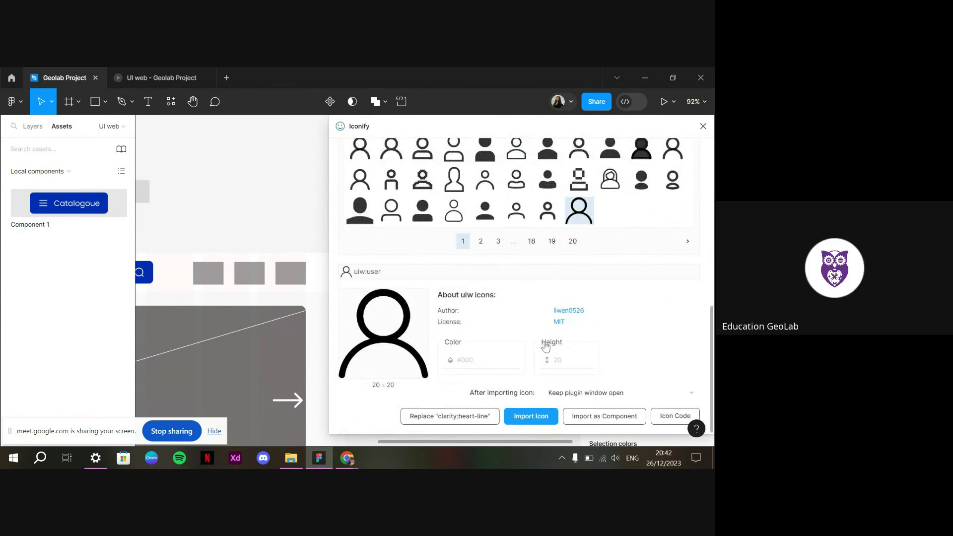
# Import the solar:user-linear icon as well and close the Iconify plugin
pyautogui.scroll(3, 496, 298)
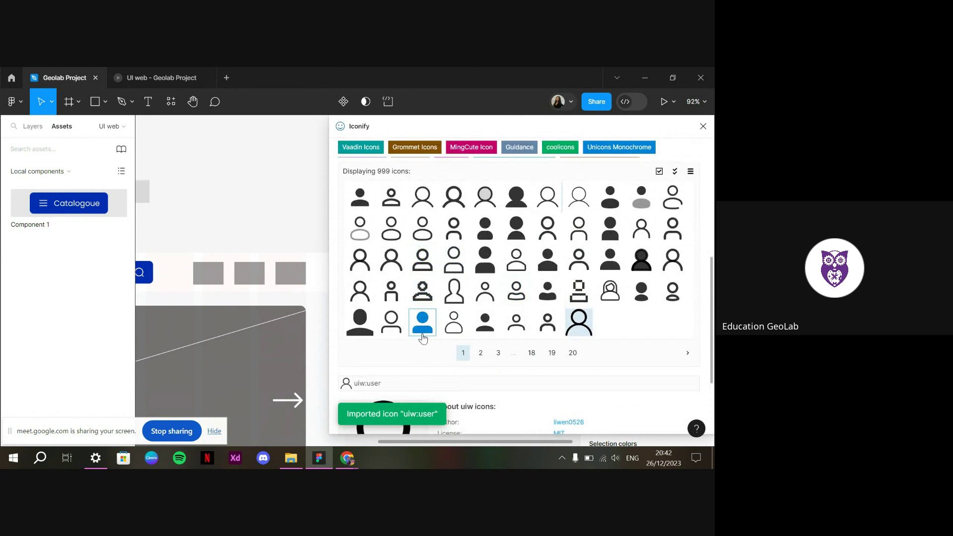
pyautogui.click(404, 228)
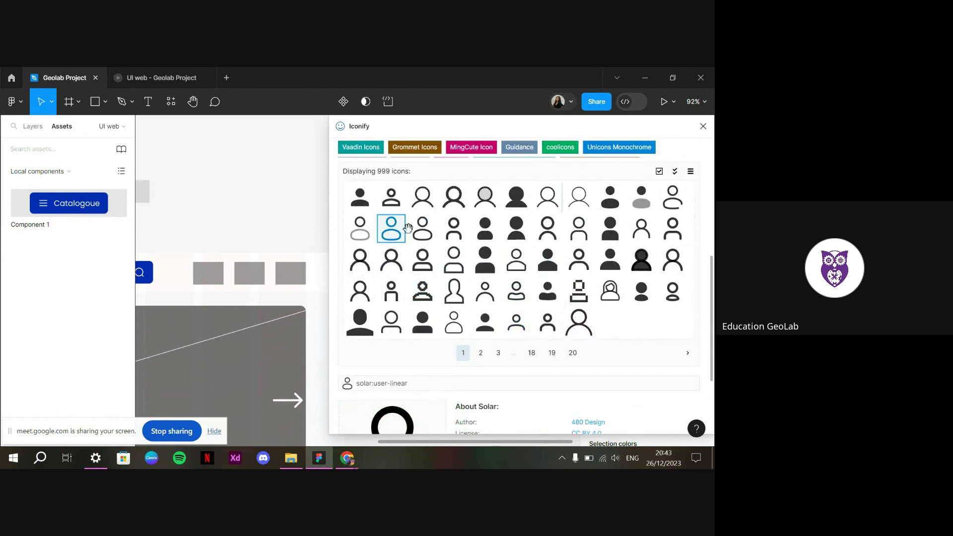
pyautogui.scroll(-3, 630, 355)
pyautogui.click(531, 416)
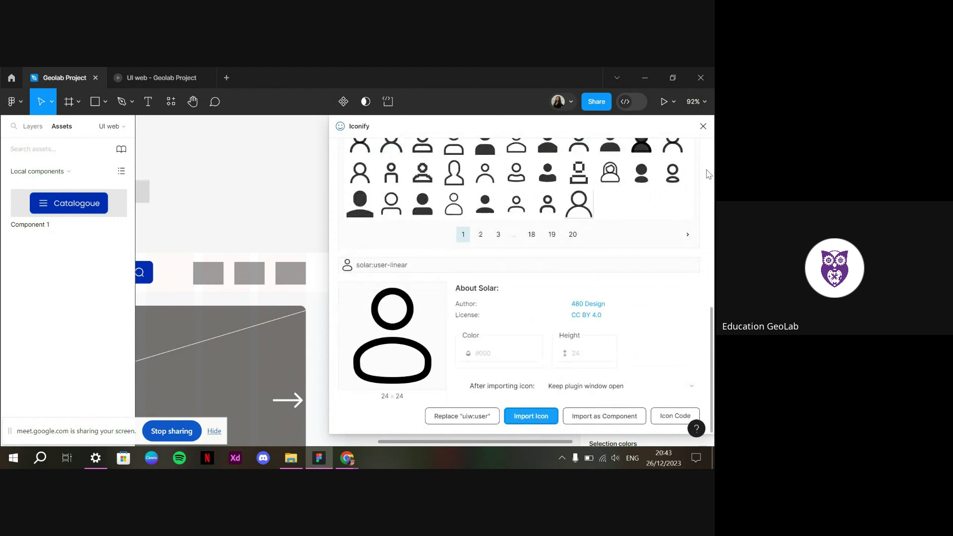
pyautogui.click(703, 127)
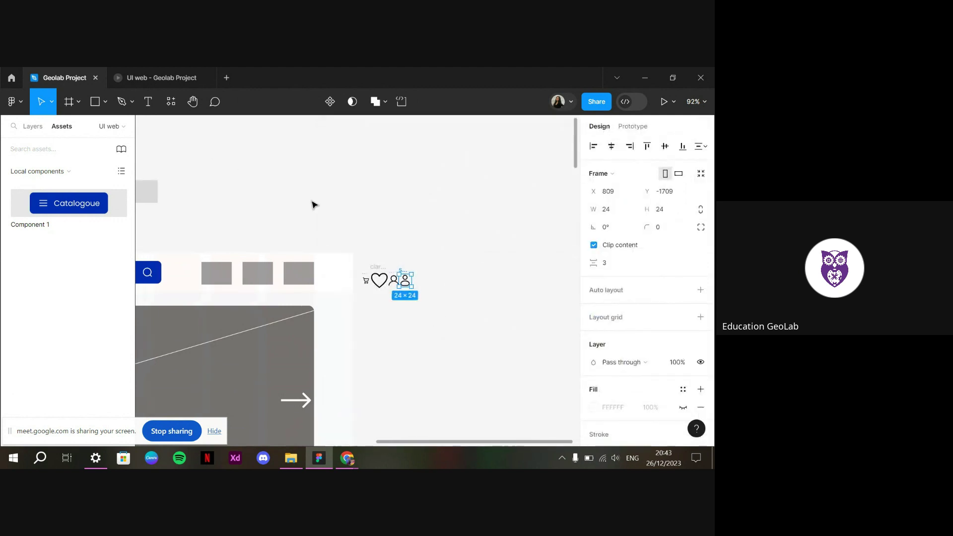
# Move both imported user icons beside the gray Log in rectangle and separate the uiw:user icon from the other one
pyautogui.hscroll(-2, 314, 205)
pyautogui.keyDown('shift'); pyautogui.click(457, 278); pyautogui.keyUp('shift')
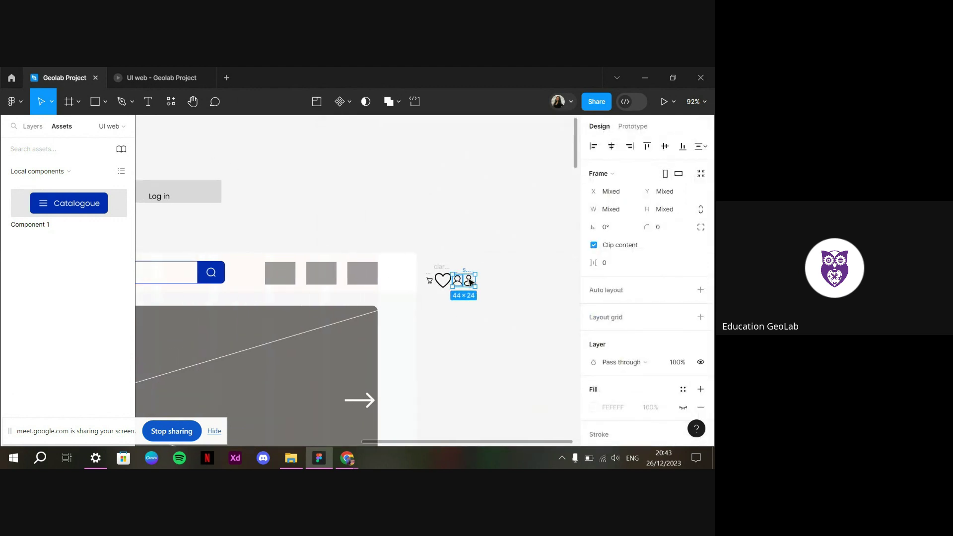
pyautogui.moveTo(457, 277); pyautogui.dragTo(249, 200)
pyautogui.hscroll(-4, 264, 202)
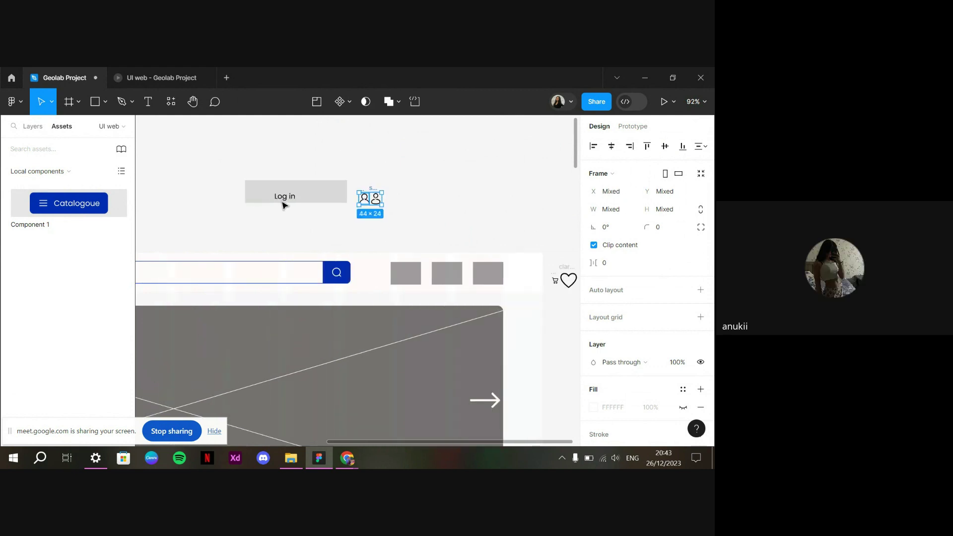
pyautogui.click(387, 214)
pyautogui.scroll(5, 388, 215)
pyautogui.hscroll(-2, 412, 195)
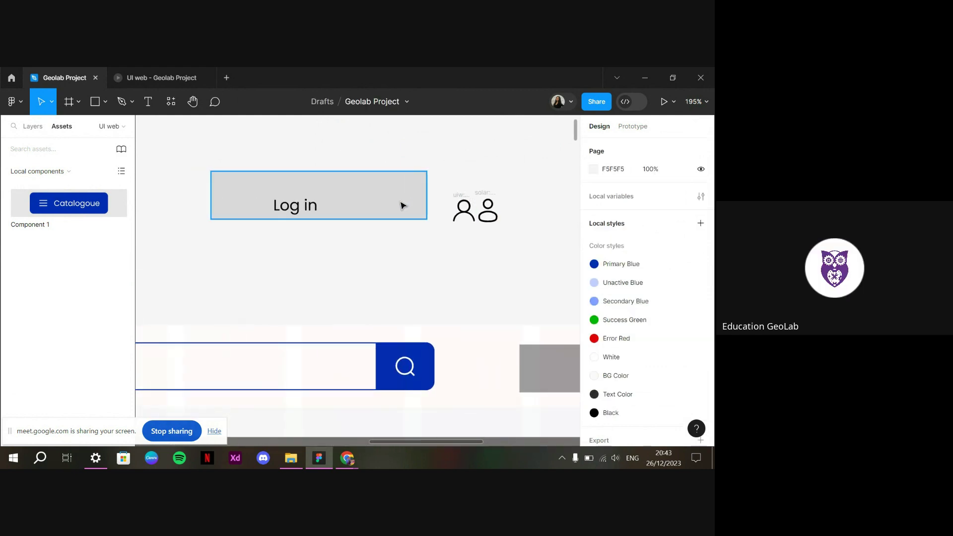
pyautogui.moveTo(462, 204); pyautogui.dragTo(451, 236)
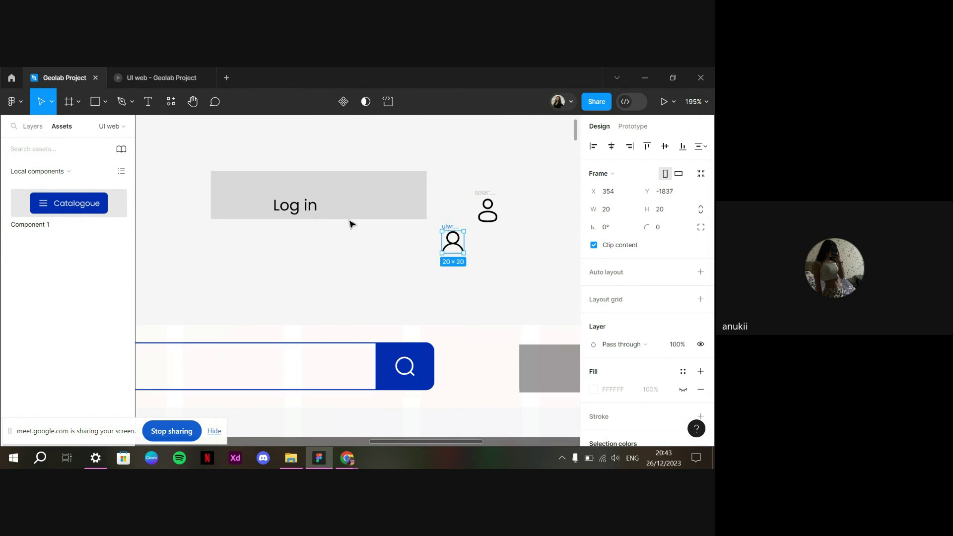
# Place the solar:user-linear icon on the gray rectangle before the "Log in" text and bring it to the front
pyautogui.scroll(3, 288, 203)
pyautogui.click(306, 209)
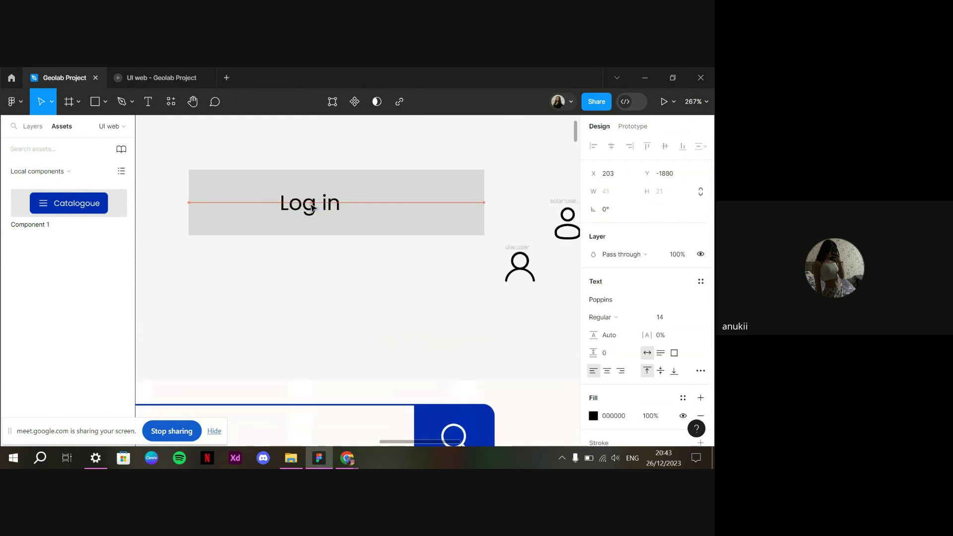
pyautogui.click(526, 230)
pyautogui.moveTo(567, 213); pyautogui.dragTo(240, 183)
pyautogui.rightClick(240, 183)
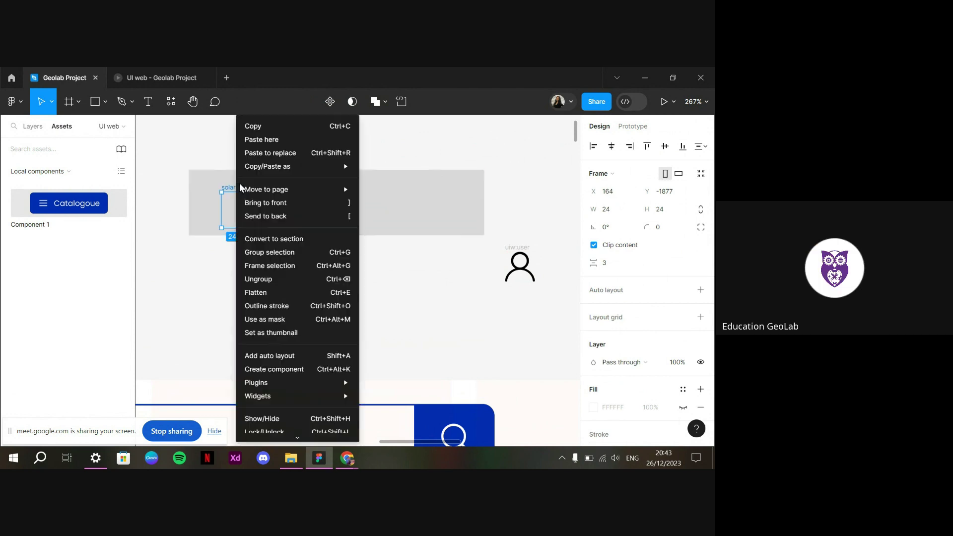
pyautogui.click(282, 206)
# Lock the solar user icon's proportions and resize it to 20 × 20
pyautogui.click(612, 212)
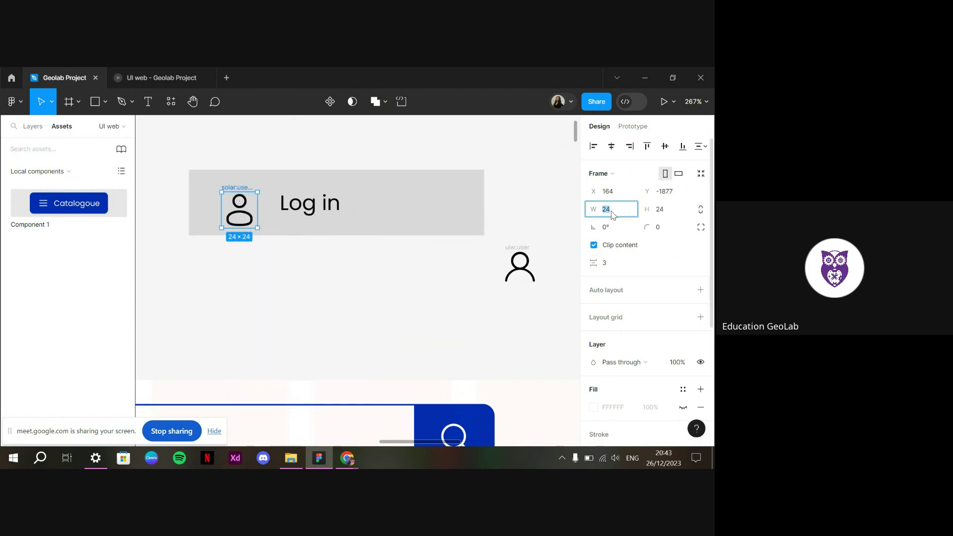
pyautogui.click(701, 211)
pyautogui.click(610, 212)
pyautogui.press('Down')
pyautogui.press('Down')
pyautogui.press('Down')
pyautogui.press('Down')
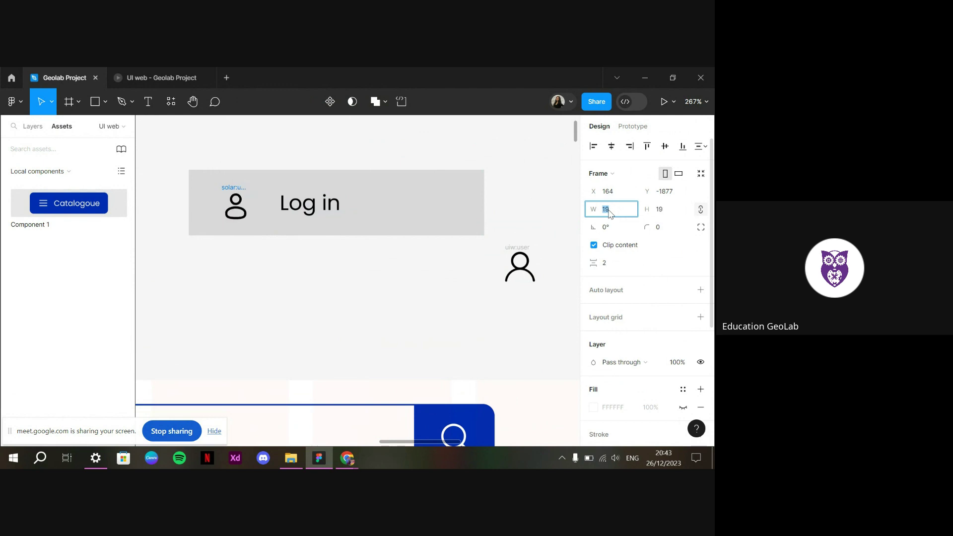
# Set the stroke weight of both the body and head shapes in the solar user icon to 1
pyautogui.click(236, 213)
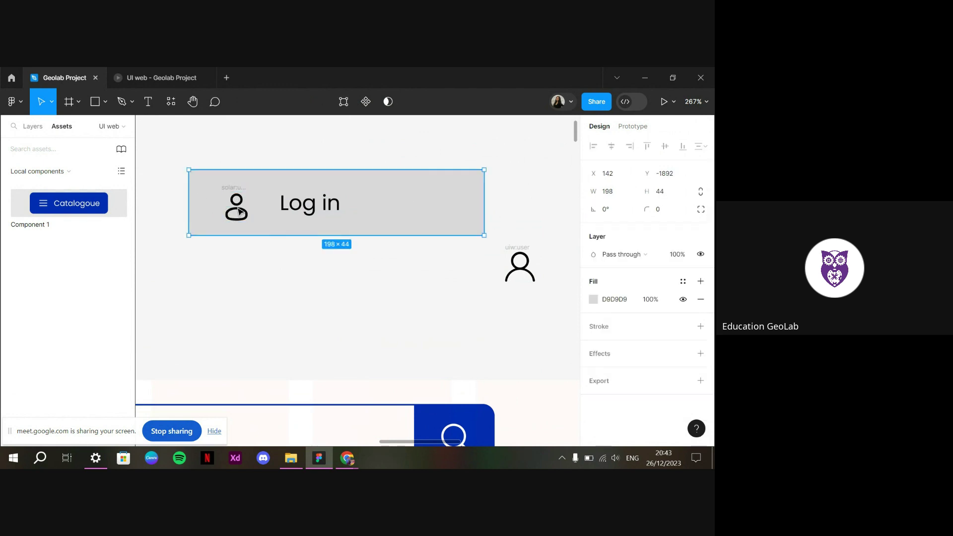
pyautogui.click(236, 213)
pyautogui.doubleClick(236, 213)
pyautogui.click(668, 418)
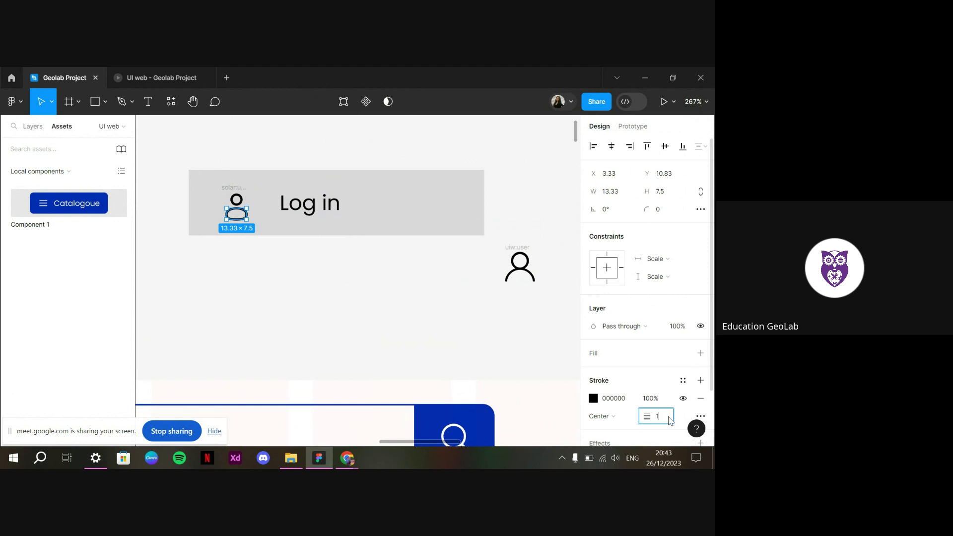
pyautogui.write('1')
pyautogui.press('Return')
pyautogui.click(240, 202)
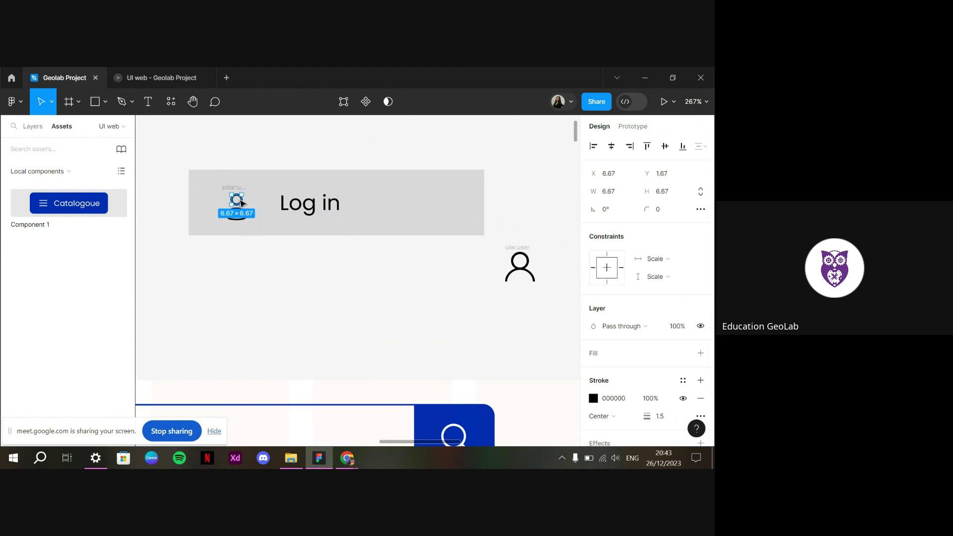
pyautogui.click(668, 418)
pyautogui.write('1')
pyautogui.press('Return')
# Try nudging the user icon's body shape up by 1 px
pyautogui.click(457, 370)
pyautogui.click(242, 211)
pyautogui.doubleClick(243, 211)
pyautogui.press('Up')
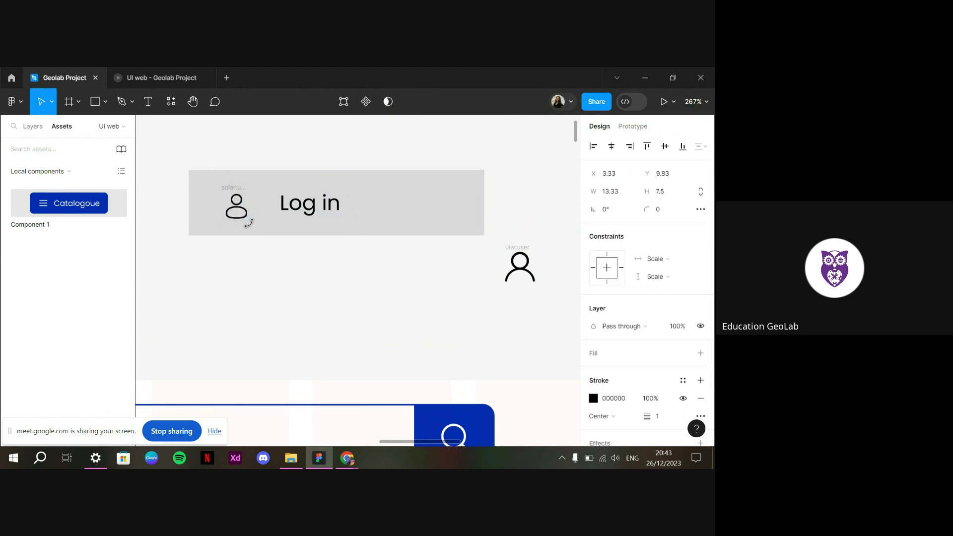
pyautogui.press('Down')
pyautogui.click(255, 253)
# Move the "Log in" text closer to the user icon, level with it and leaving an 8 px gap
pyautogui.click(237, 206)
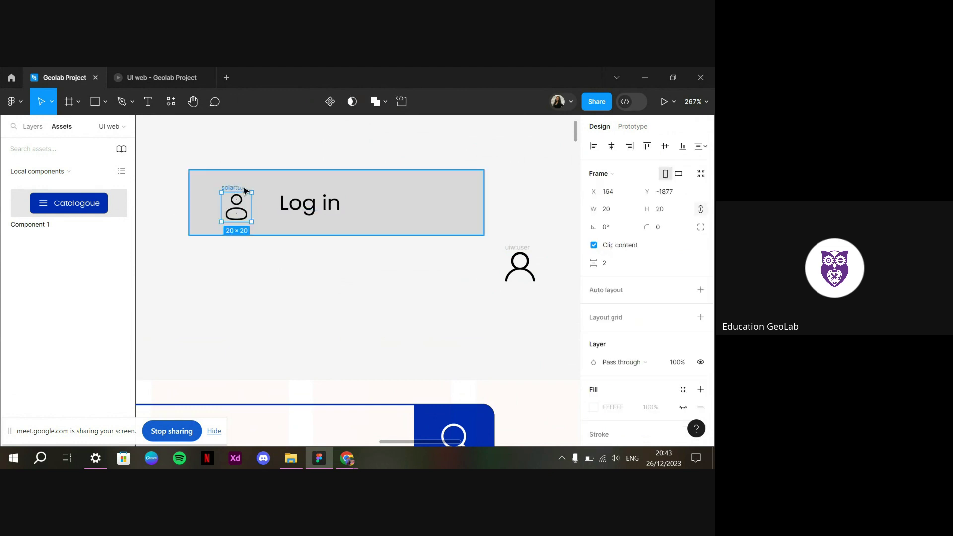
pyautogui.keyDown('shift'); pyautogui.click(328, 207); pyautogui.keyUp('shift')
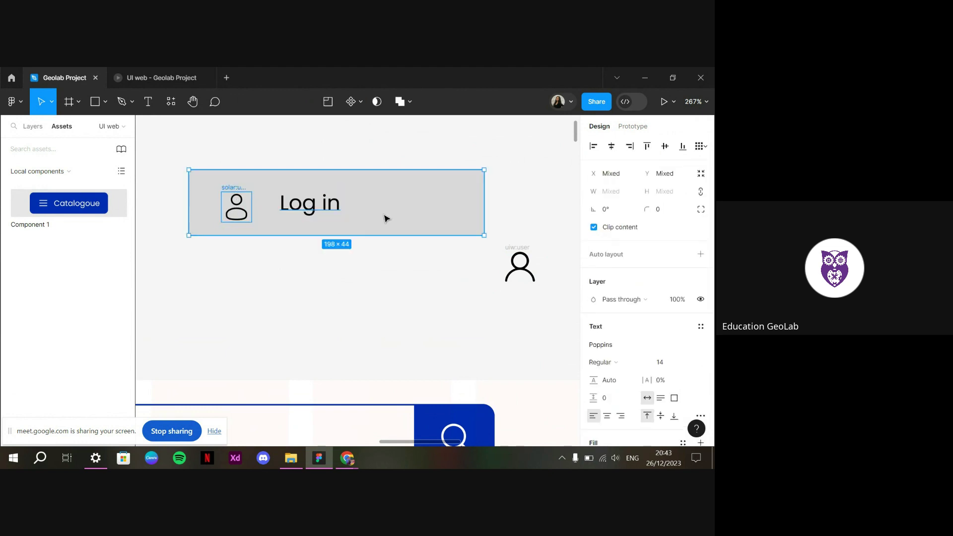
pyautogui.click(302, 206)
pyautogui.moveTo(302, 206); pyautogui.dragTo(294, 208)
pyautogui.press('Left')
pyautogui.press('Left')
pyautogui.press('Left')
pyautogui.press('Left')
pyautogui.press('Left')
pyautogui.press('Left')
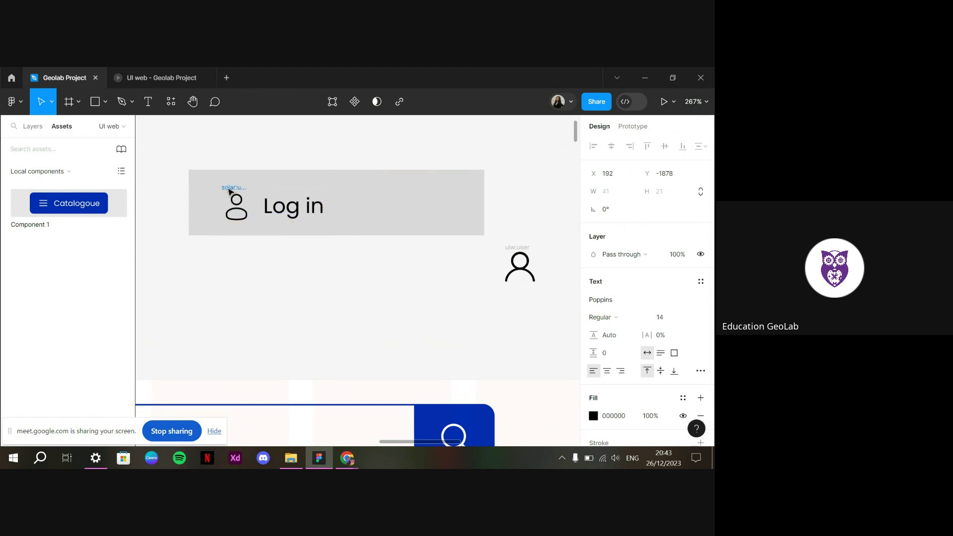
# Group the user icon with the "Log in" text
pyautogui.click(233, 201)
pyautogui.keyDown('shift'); pyautogui.click(293, 209); pyautogui.keyUp('shift')
pyautogui.hotkey('ctrl', 'g')
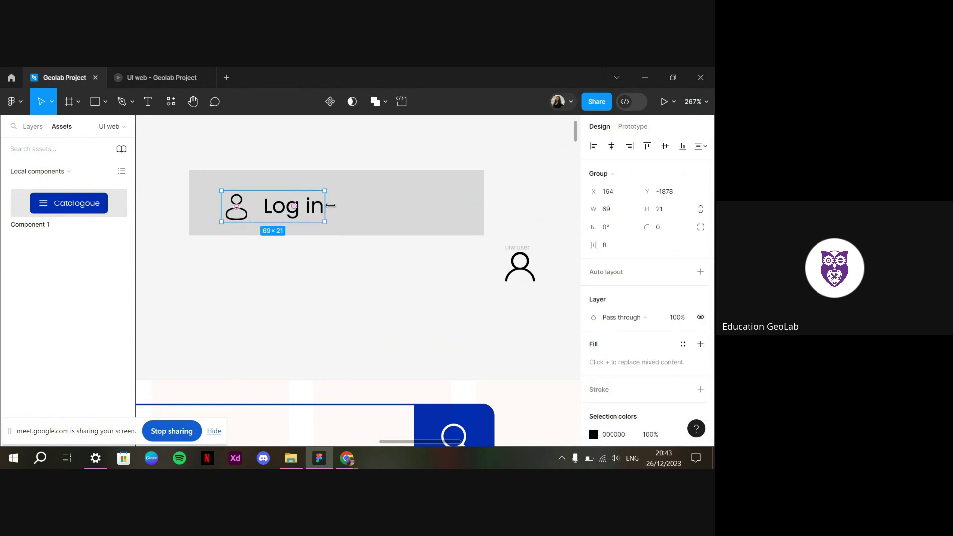
# Combine the icon-and-text group with the gray rectangle and apply auto layout to the result
pyautogui.click(340, 207)
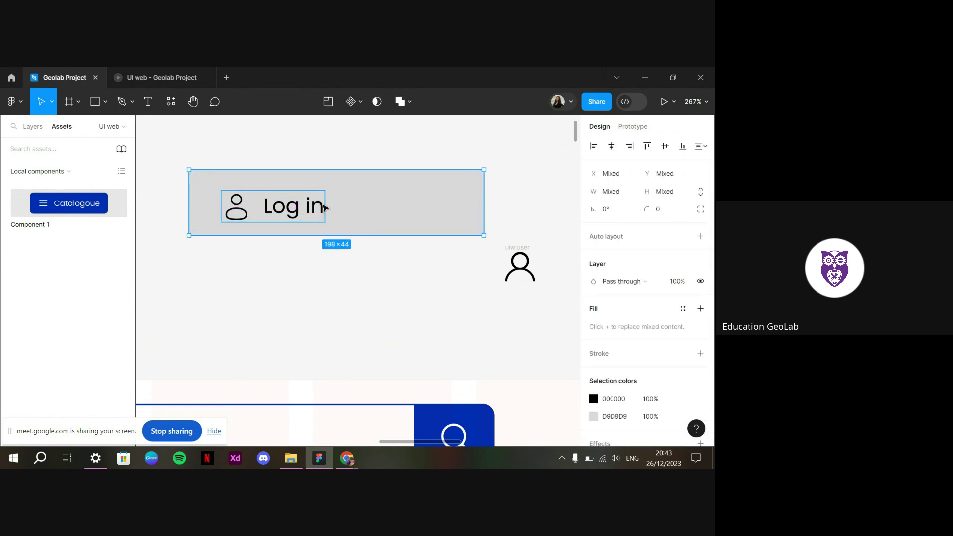
pyautogui.hotkey('ctrl', 'g')
pyautogui.click(700, 254)
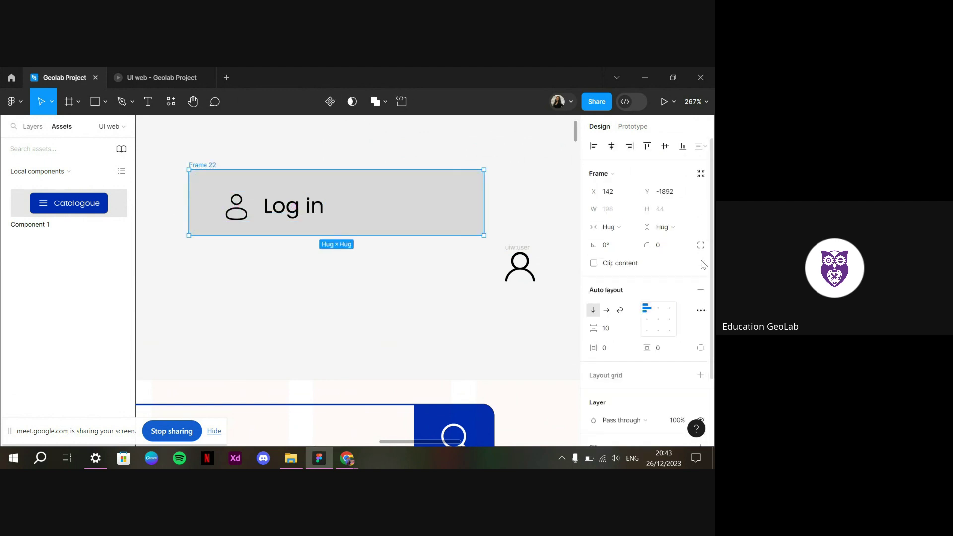
pyautogui.press('Return')
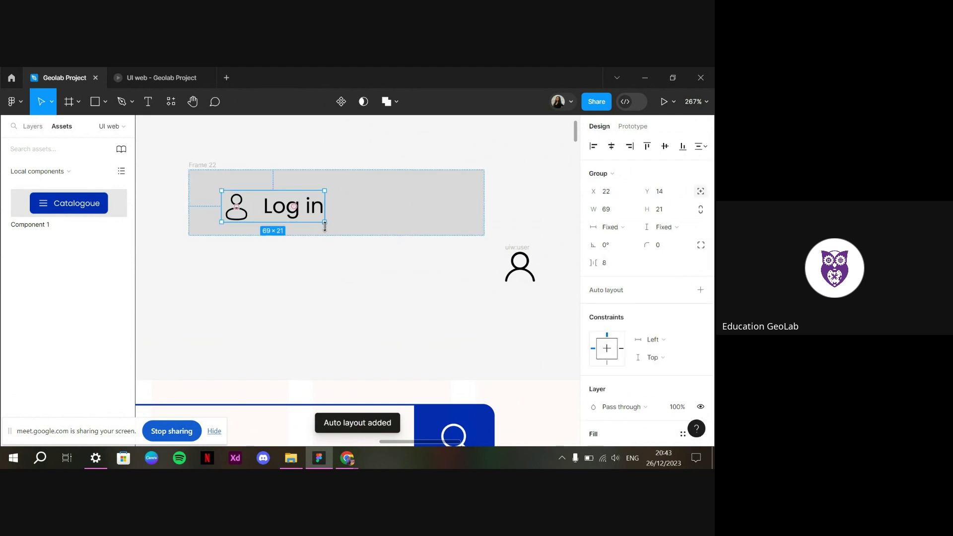
pyautogui.hotkey('shift', 'Return')
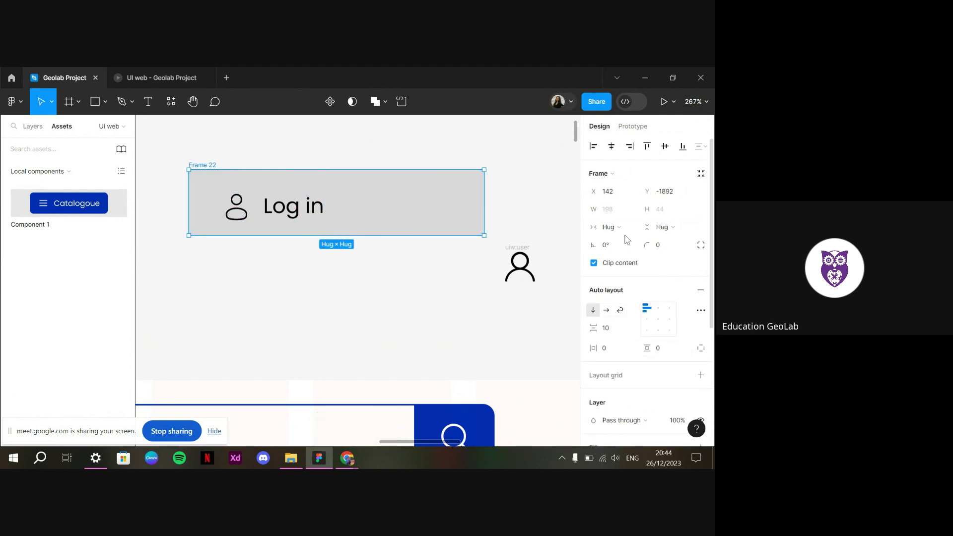
# Undo the auto layout on the frame holding the gray rectangle and the icon-and-text group
pyautogui.click(436, 300)
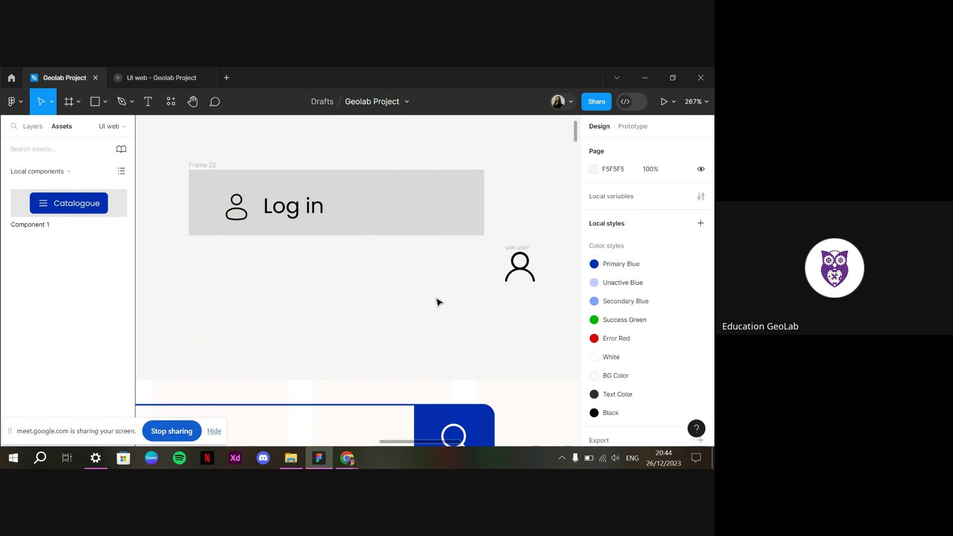
pyautogui.hotkey('ctrl', 'z')
pyautogui.press('Return')
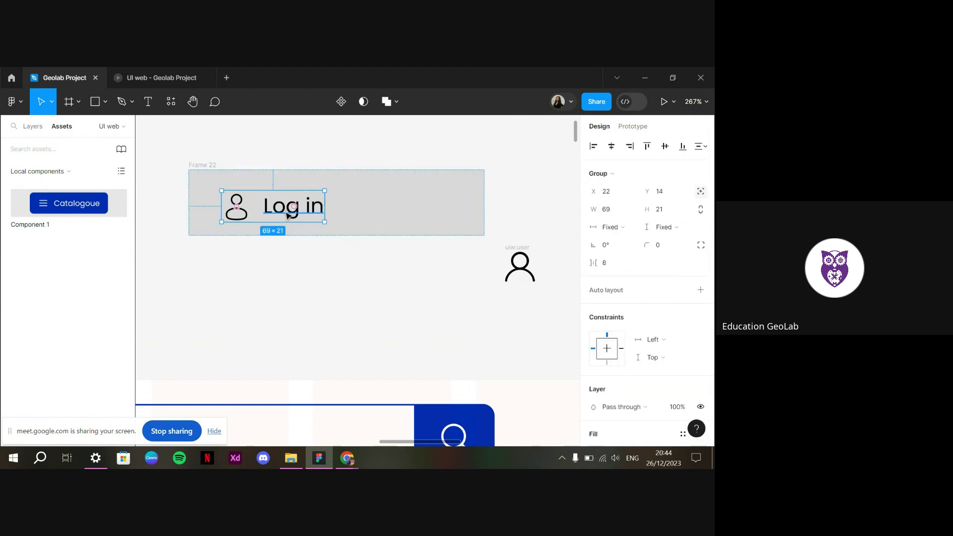
pyautogui.press('Escape')
pyautogui.click(330, 279)
pyautogui.click(321, 220)
pyautogui.press('Escape')
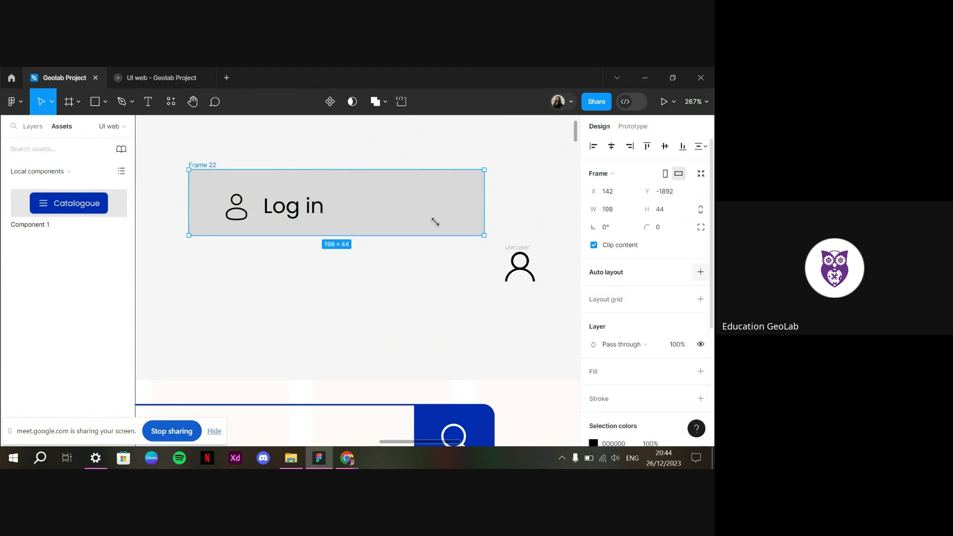
# Place the icon-and-text group at X 16, Y 12 inside the frame and narrow the frame to 123 px
pyautogui.moveTo(241, 208); pyautogui.dragTo(224, 201)
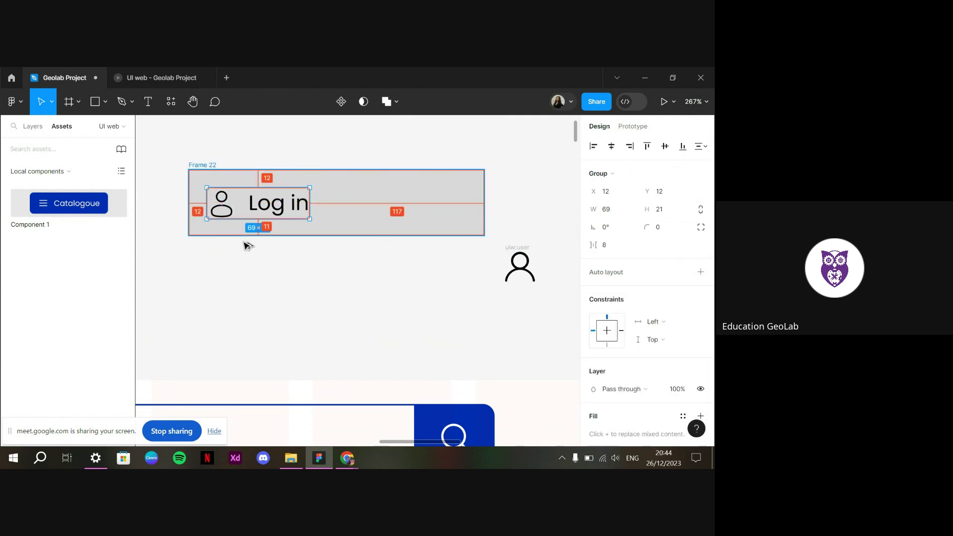
pyautogui.press('Right')
pyautogui.press('Right')
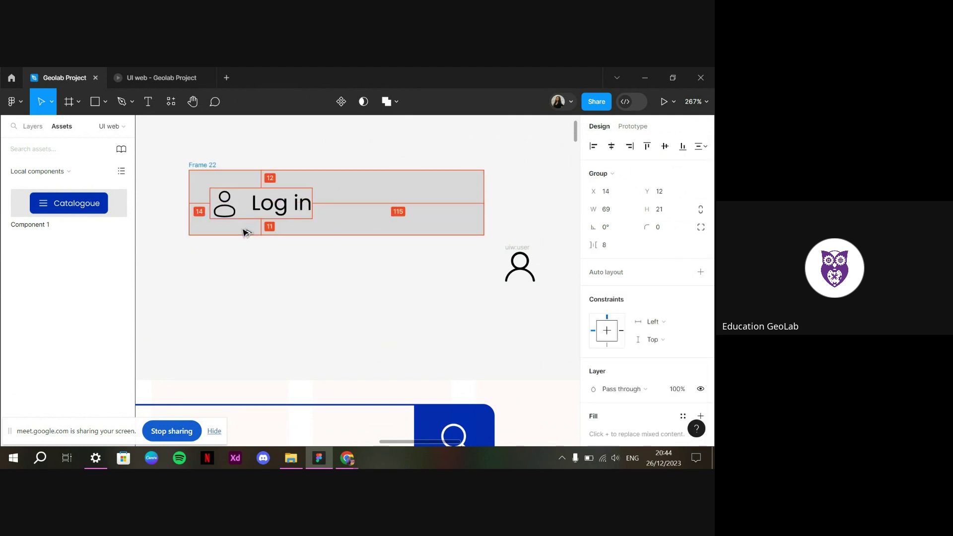
pyautogui.press('Right')
pyautogui.press('Right')
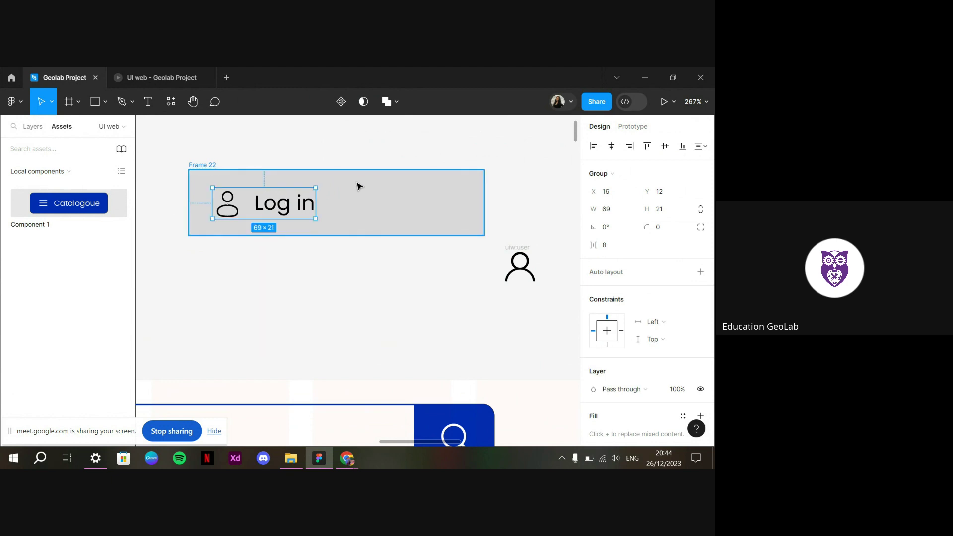
pyautogui.press('Escape')
pyautogui.moveTo(481, 198); pyautogui.dragTo(373, 203)
pyautogui.scroll(-2, 688, 313)
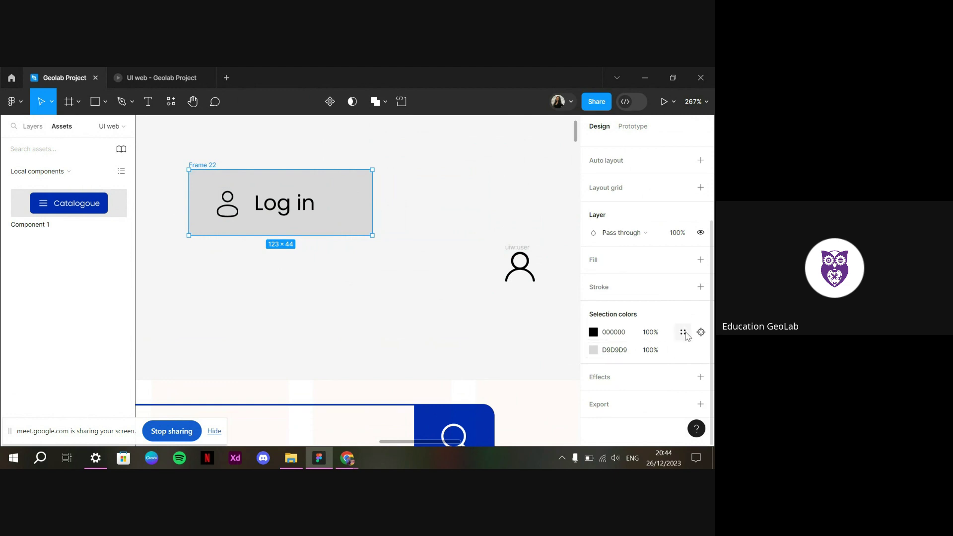
# Apply the Text Color style to the black icon and text, and Unactive Blue to the gray background
pyautogui.click(684, 333)
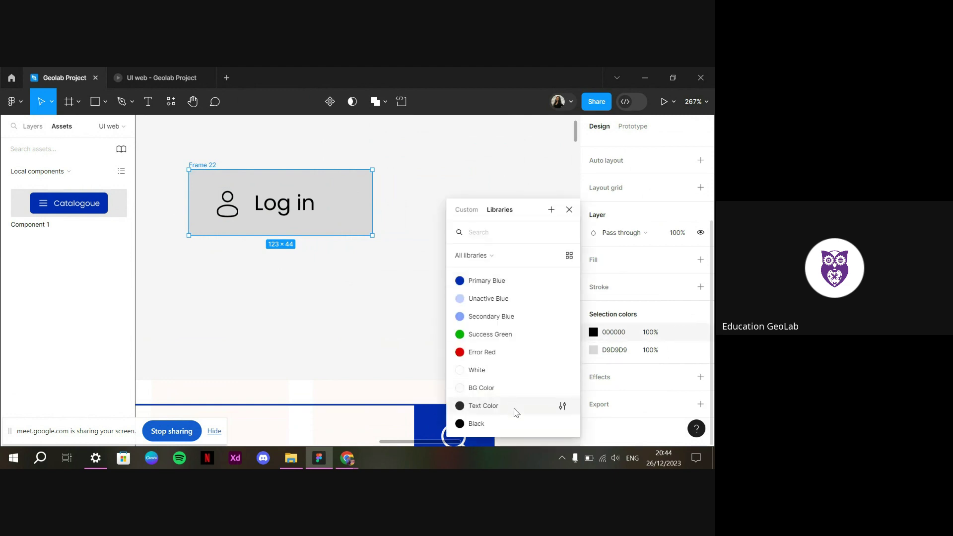
pyautogui.click(517, 412)
pyautogui.click(683, 351)
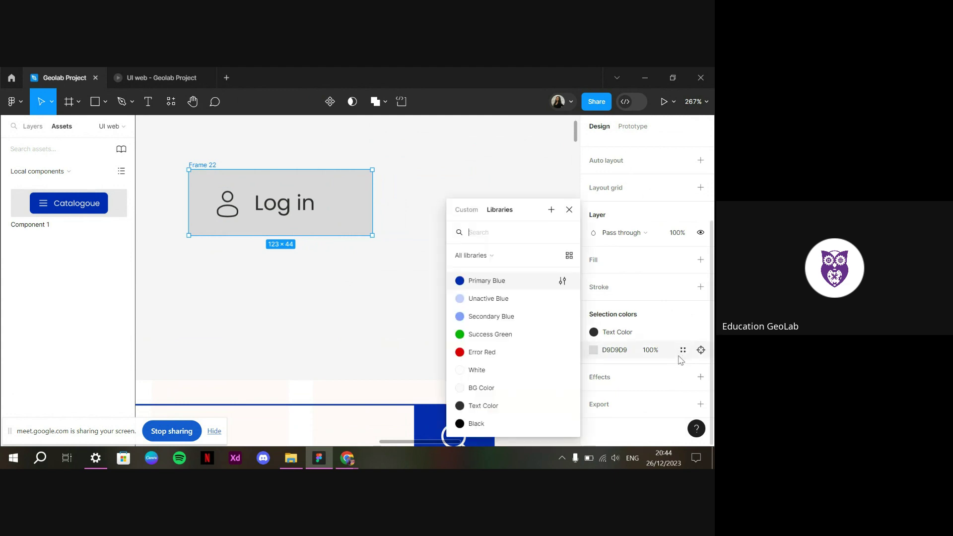
pyautogui.click(528, 318)
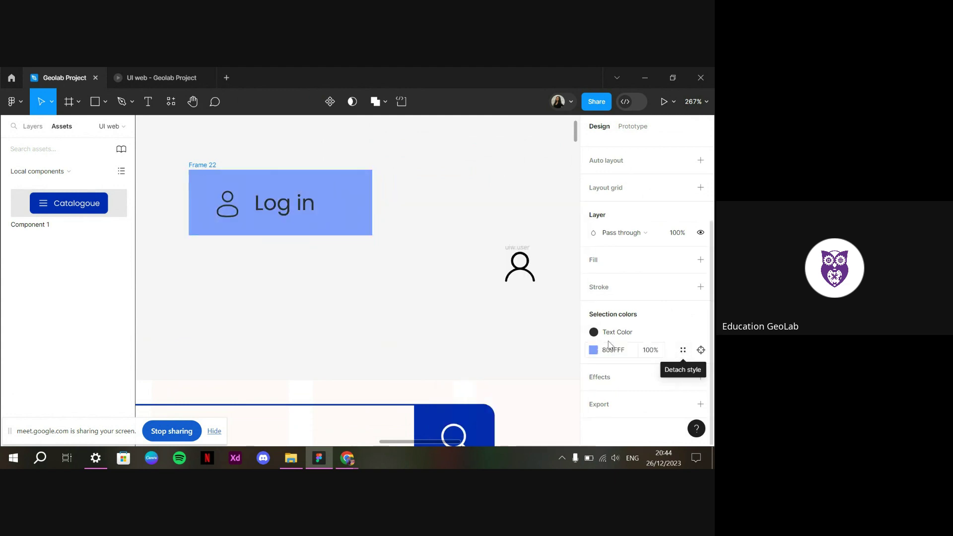
pyautogui.click(683, 351)
pyautogui.click(683, 350)
pyautogui.click(507, 299)
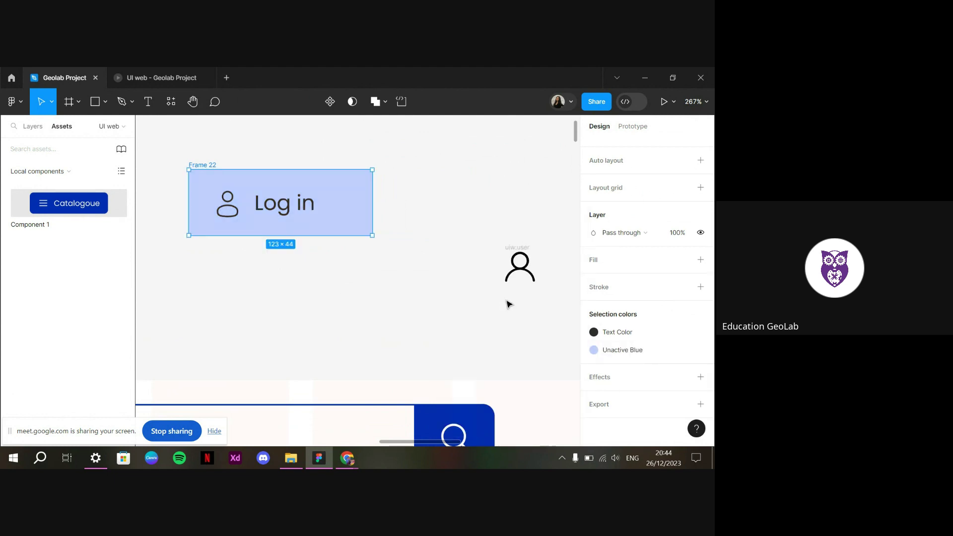
# Round the corners of the Log in frame with a radius of 8
pyautogui.click(346, 313)
pyautogui.click(301, 174)
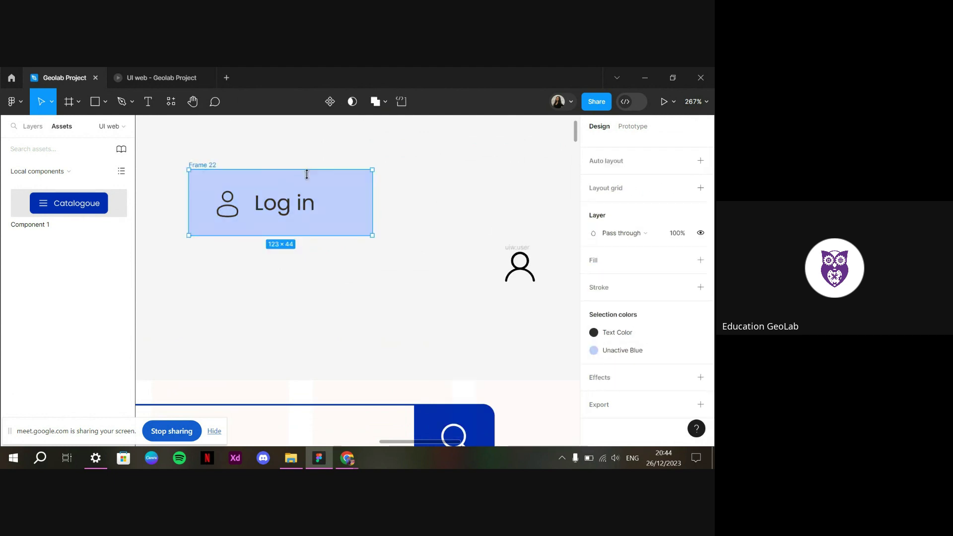
pyautogui.click(663, 227)
pyautogui.write('8')
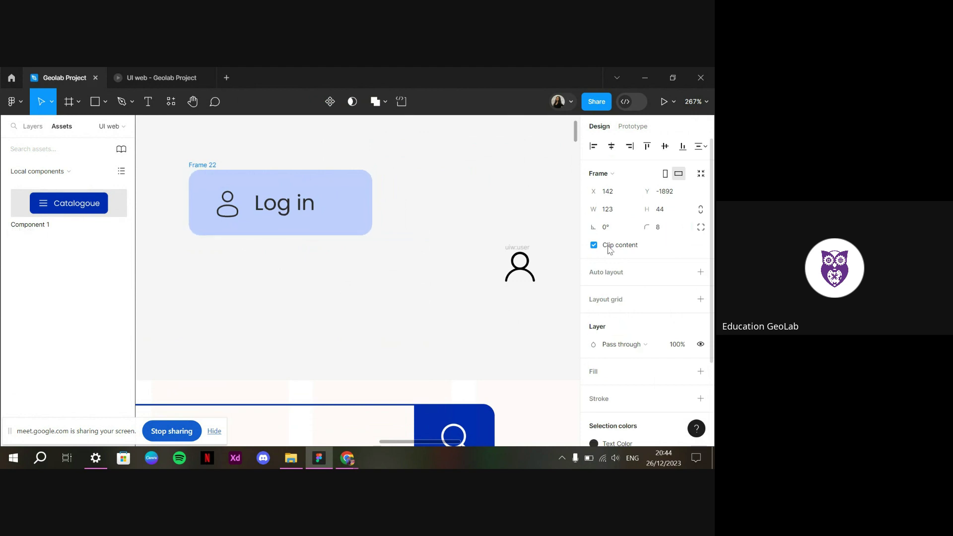
pyautogui.press('Escape')
# Ungroup the Log in frame into its background rectangle and the icon-and-text group
pyautogui.click(240, 220)
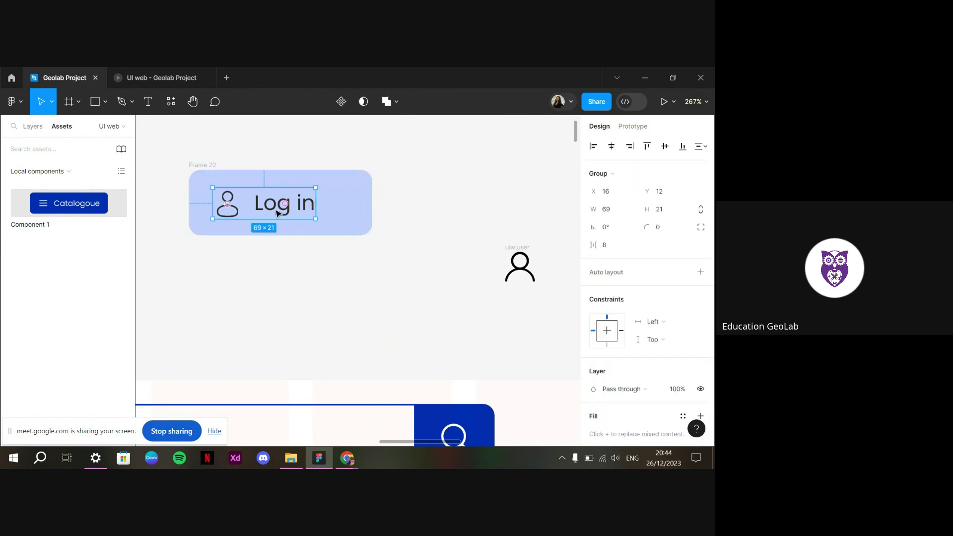
pyautogui.click(347, 200)
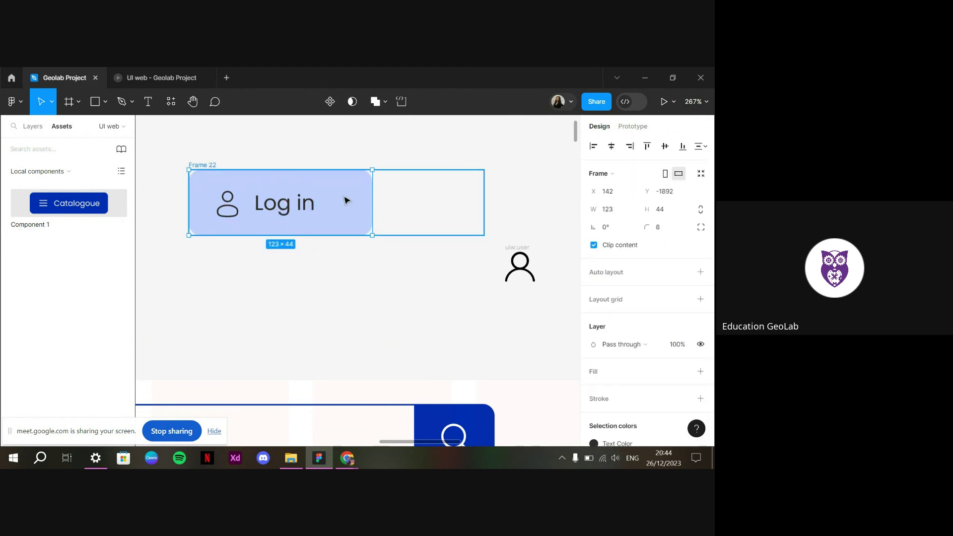
pyautogui.rightClick(221, 169)
pyautogui.moveTo(258, 358)
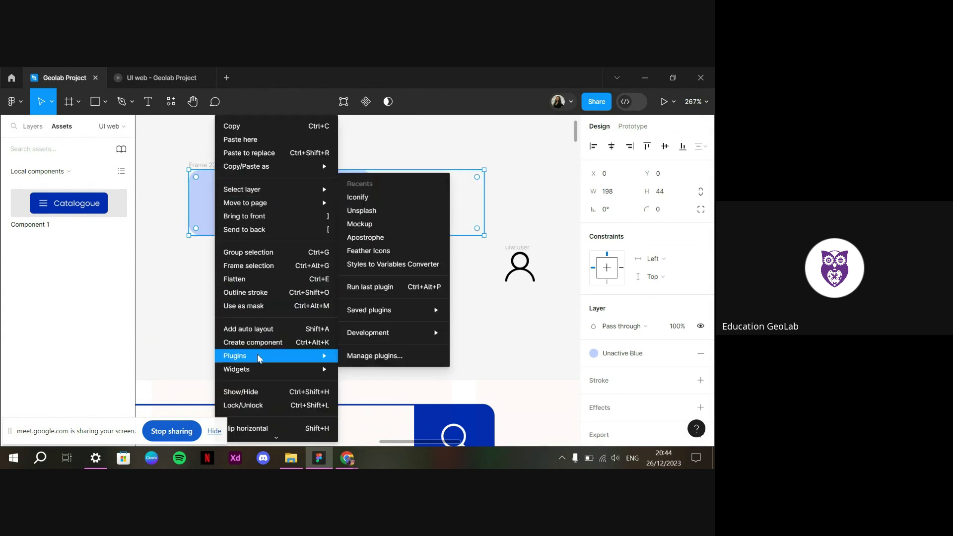
pyautogui.click(196, 287)
pyautogui.rightClick(196, 164)
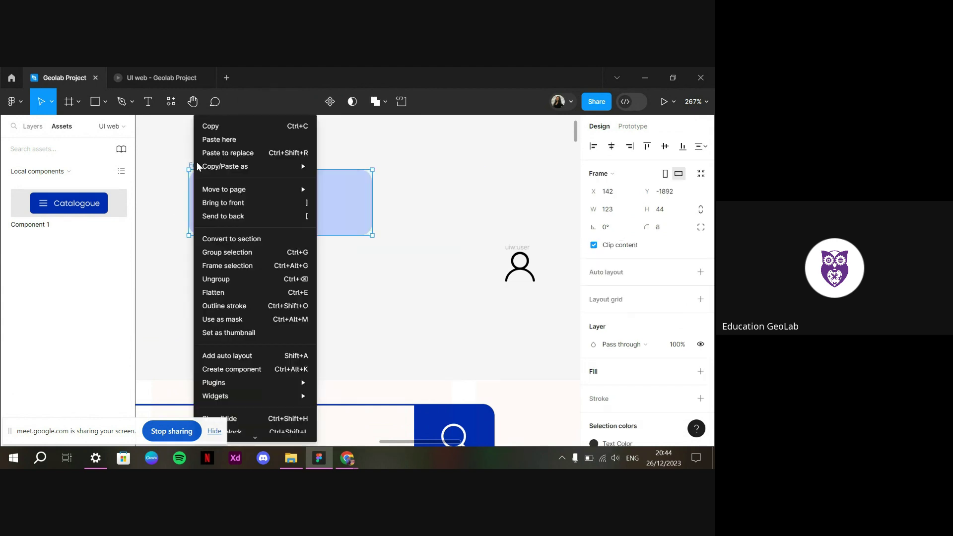
pyautogui.click(218, 280)
# Narrow the blue background rectangle behind "Log in" to a width of 101 px
pyautogui.click(403, 197)
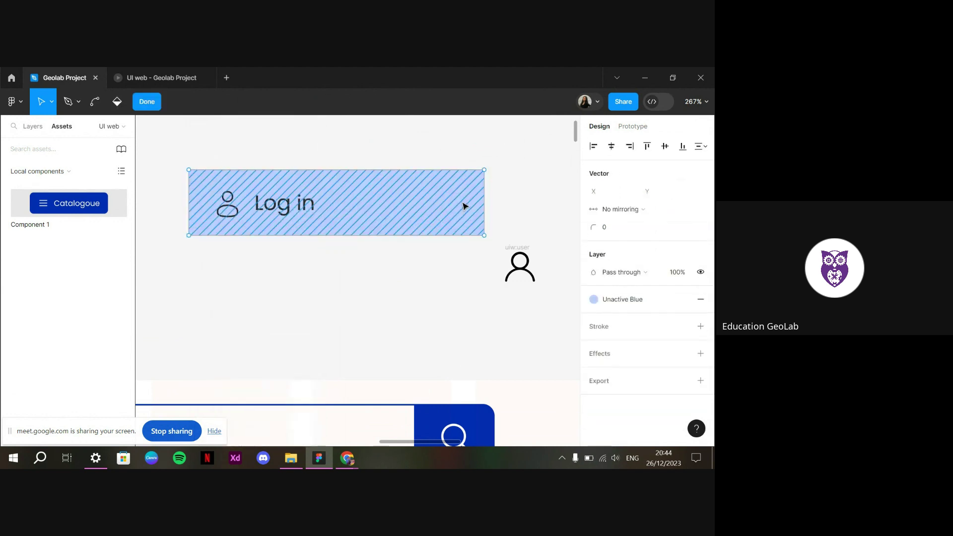
pyautogui.moveTo(485, 204); pyautogui.dragTo(348, 217)
pyautogui.click(306, 209)
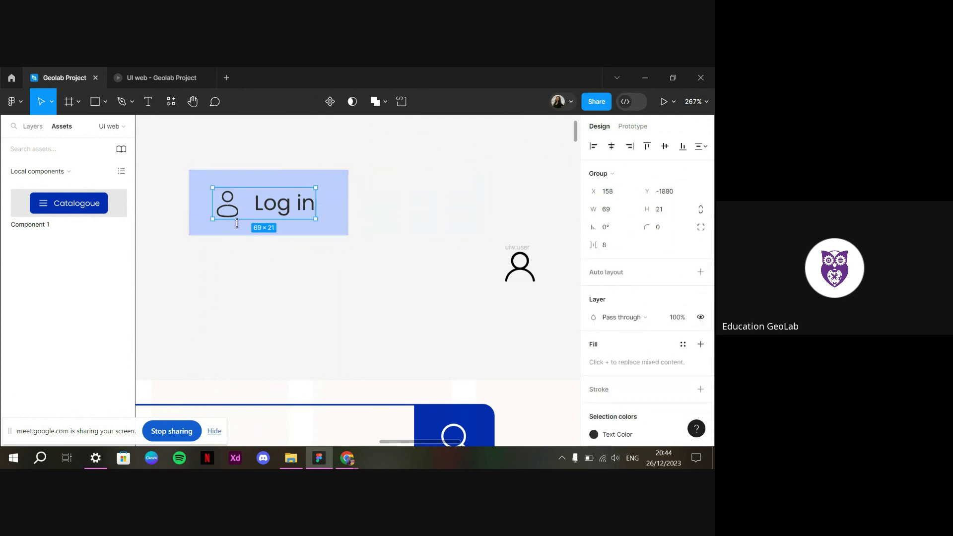
pyautogui.click(344, 213)
pyautogui.moveTo(345, 211); pyautogui.dragTo(344, 212)
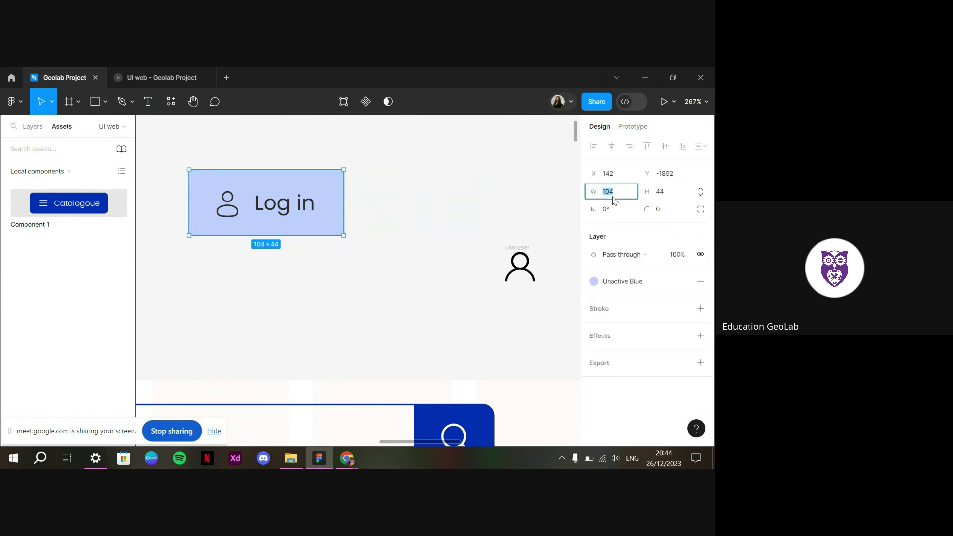
pyautogui.write('102')
pyautogui.press('Return')
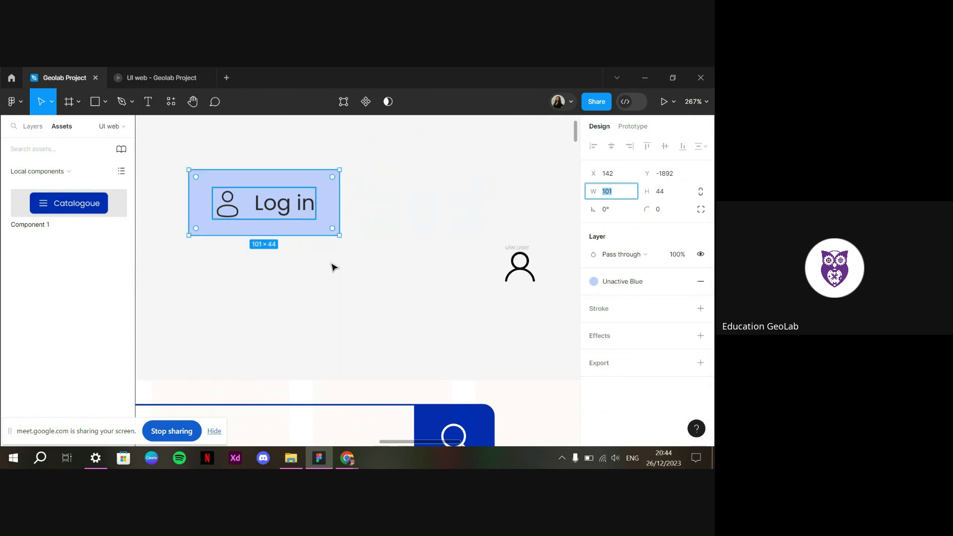
# Group the blue rectangle with the icon-and-text group and set the group's corner radius to 8
pyautogui.click(332, 266)
pyautogui.moveTo(383, 292); pyautogui.dragTo(208, 167)
pyautogui.hotkey('ctrl', 'g')
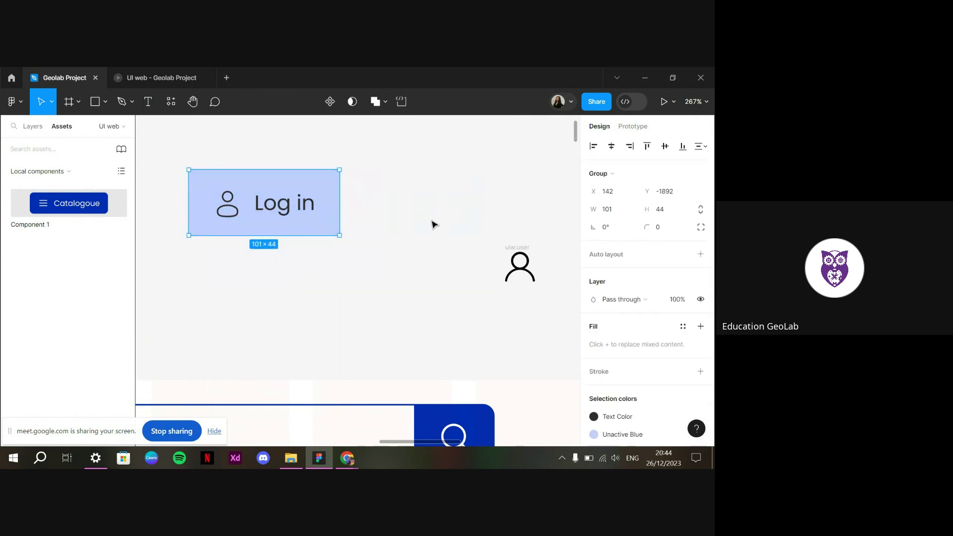
pyautogui.moveTo(647, 227); pyautogui.dragTo(653, 229)
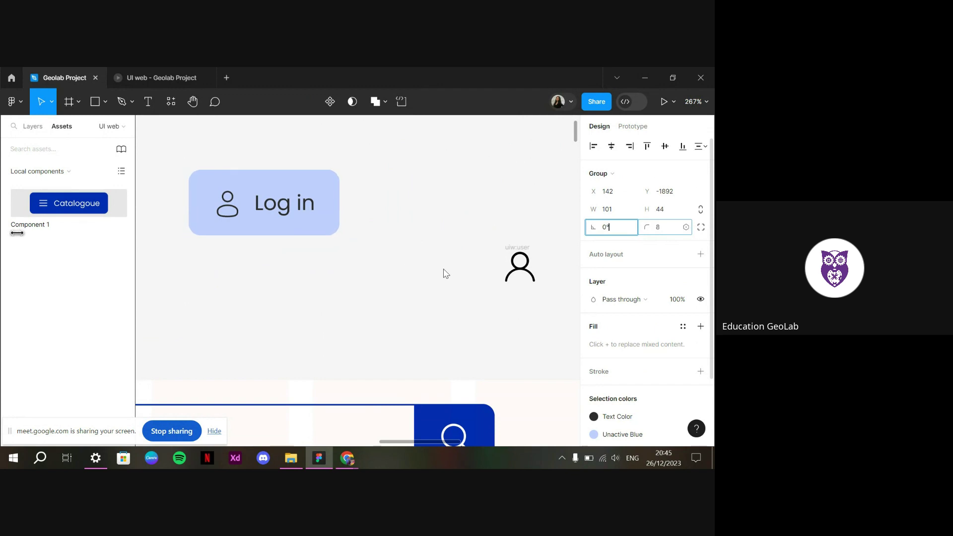
# Move the Log in button to just above the right end of the page header
pyautogui.click(366, 318)
pyautogui.moveTo(283, 206); pyautogui.dragTo(523, 180)
pyautogui.scroll(-3, 523, 180)
# Shift the two gray placeholder rectangles in the header left toward the search button to make room
pyautogui.click(500, 298)
pyautogui.hotkey('ctrl', 'z')
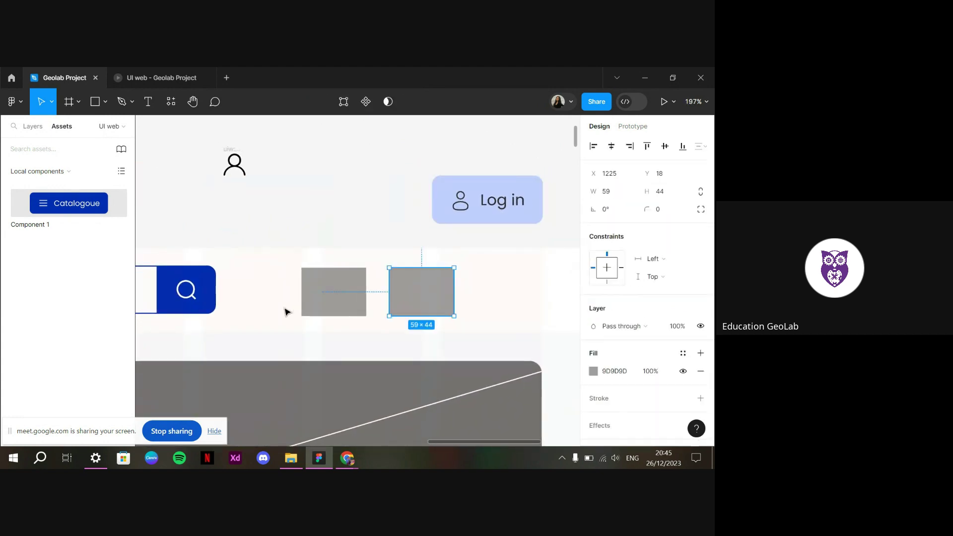
pyautogui.keyDown('shift'); pyautogui.click(326, 303); pyautogui.keyUp('shift')
pyautogui.hotkey('shift', 'Left')
pyautogui.hotkey('shift', 'Left')
pyautogui.hotkey('shift', 'Left')
pyautogui.hotkey('shift', 'Left')
pyautogui.hotkey('shift', 'Left')
pyautogui.hotkey('shift', 'Left')
pyautogui.hotkey('shift', 'Left')
pyautogui.hotkey('shift', 'Left')
pyautogui.hotkey('shift', 'Left')
pyautogui.hotkey('shift', 'Left')
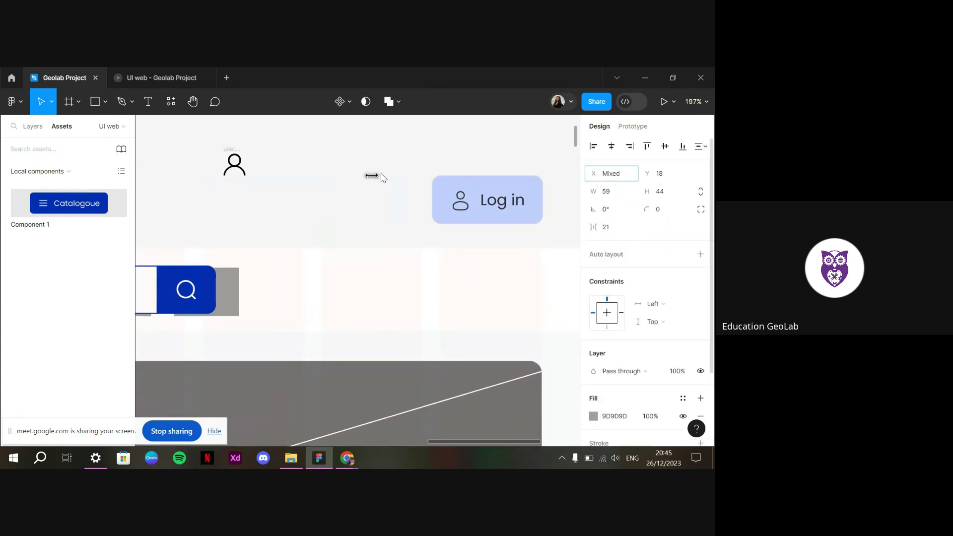
# Place the Log in button in the header at X 1263, Y 16 and check it in the prototype preview
pyautogui.click(492, 215)
pyautogui.moveTo(484, 250); pyautogui.dragTo(483, 288)
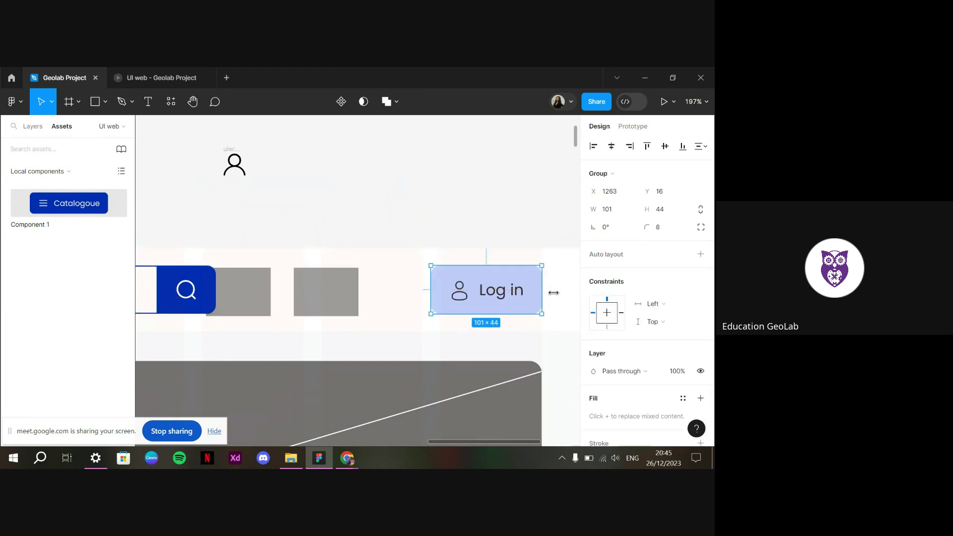
pyautogui.press('alt')
pyautogui.click(380, 182)
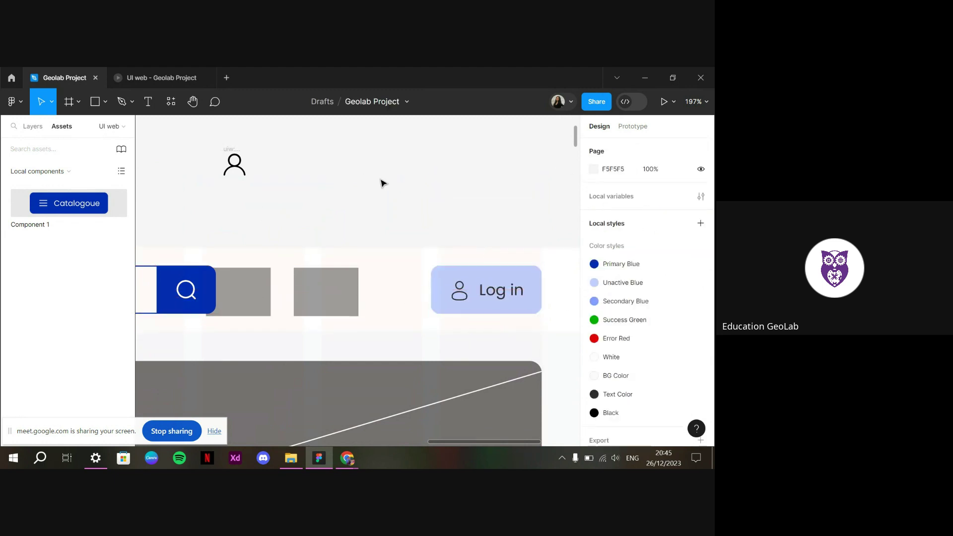
pyautogui.click(152, 78)
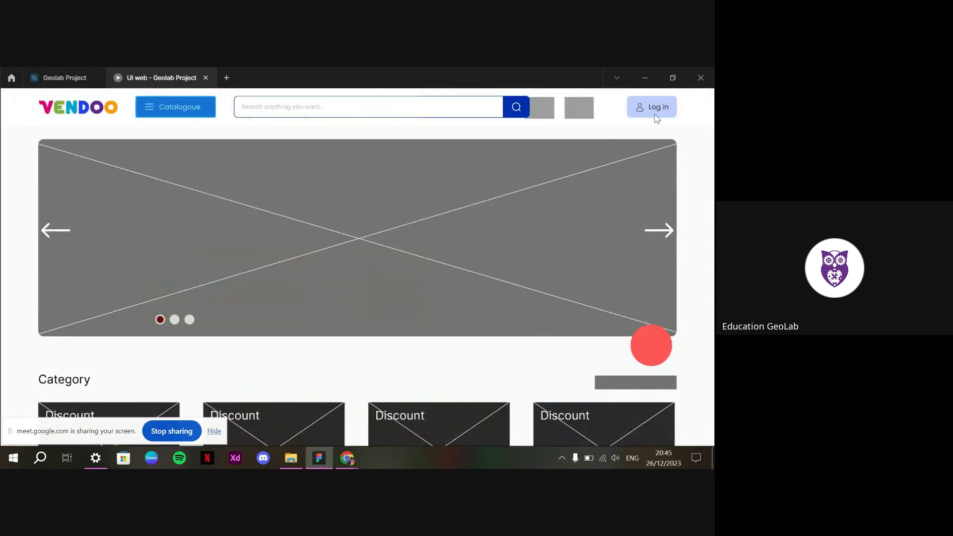
pyautogui.click(54, 71)
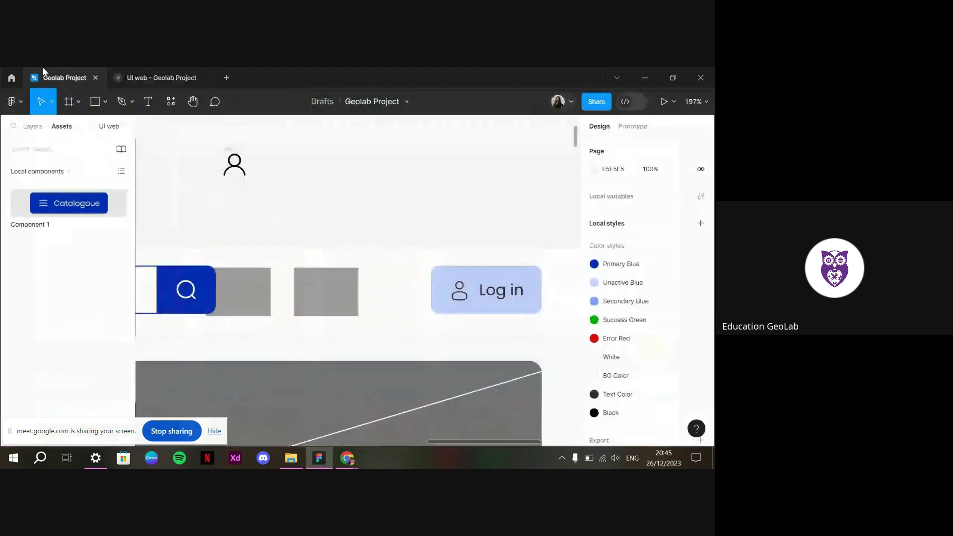
# Widen the Log in button's background leftward, center the icon and text horizontally within it, and check the preview
pyautogui.click(441, 298)
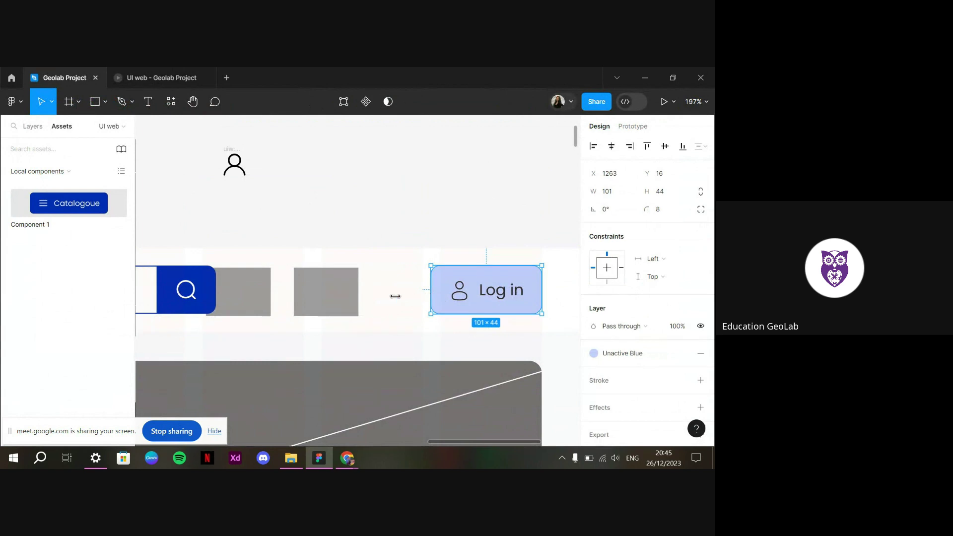
pyautogui.moveTo(431, 297); pyautogui.dragTo(388, 296)
pyautogui.doubleClick(467, 288)
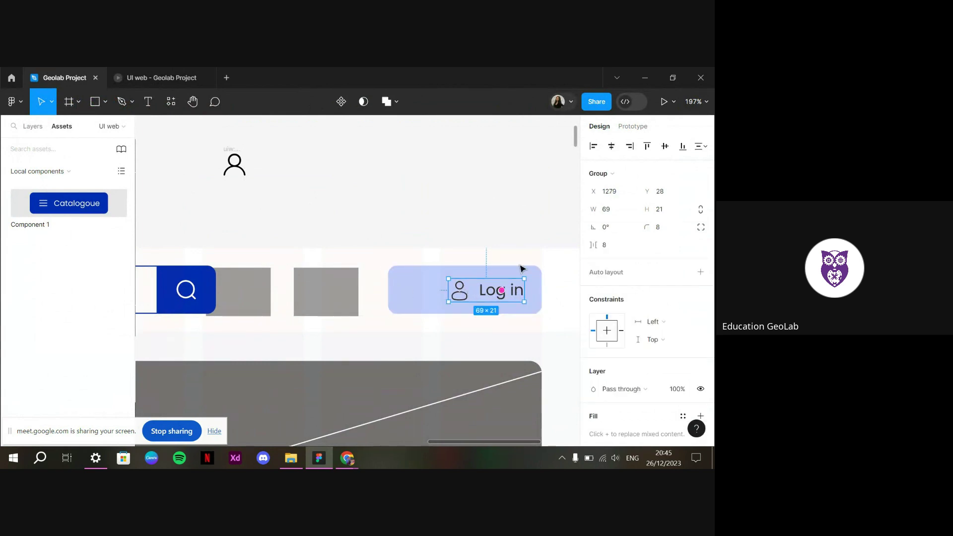
pyautogui.click(611, 147)
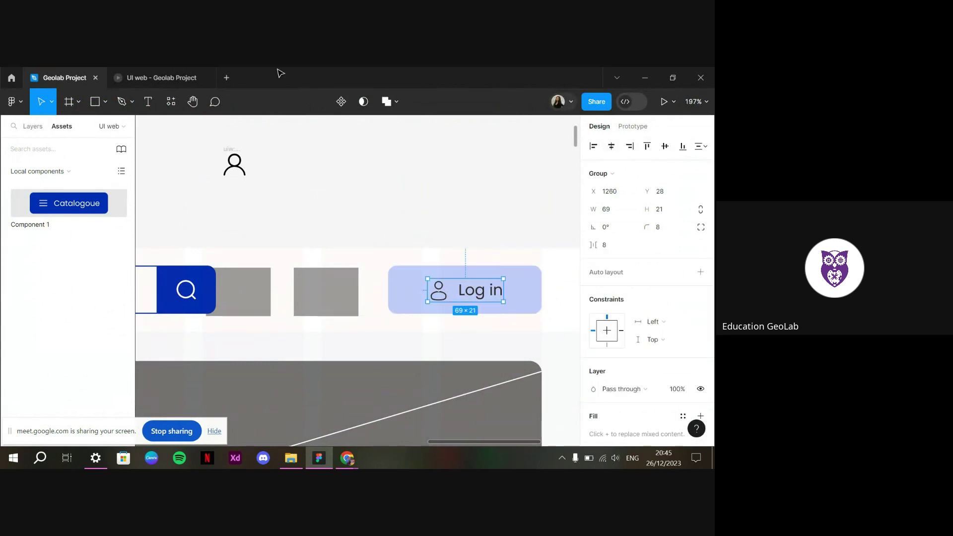
pyautogui.click(156, 74)
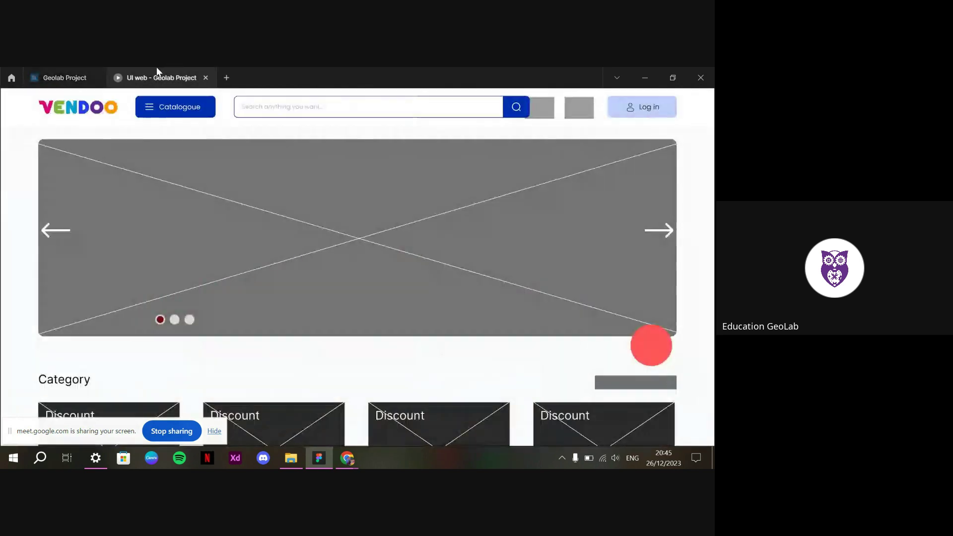
pyautogui.click(84, 68)
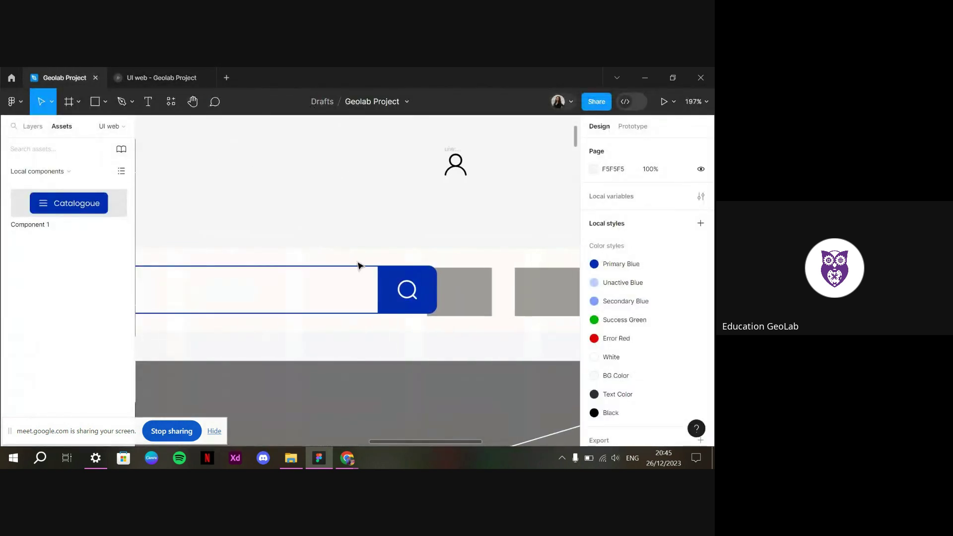
# Move the header's search button left, shorten the search field to about 550 wide to end at the button, and check the preview
pyautogui.scroll(-5, 358, 266)
pyautogui.click(390, 285)
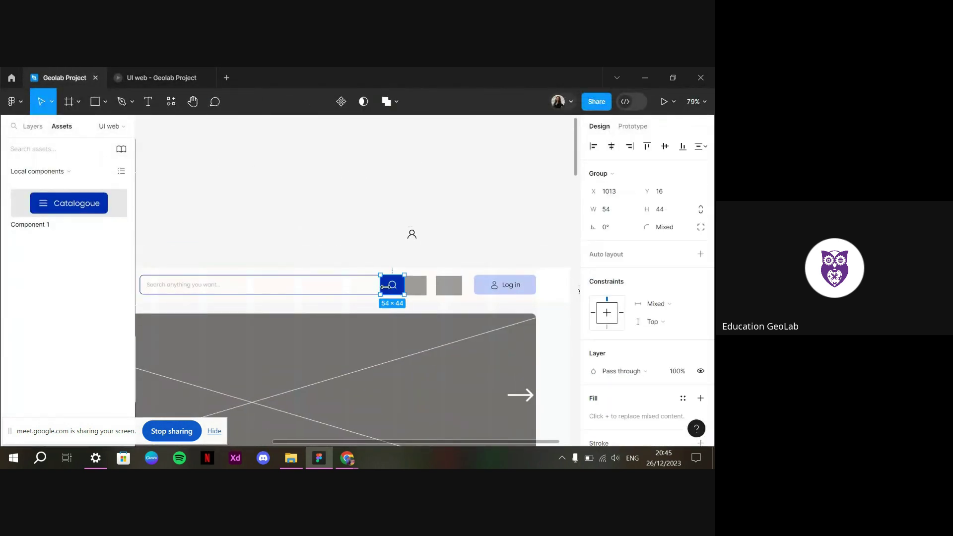
pyautogui.moveTo(596, 193); pyautogui.dragTo(549, 201)
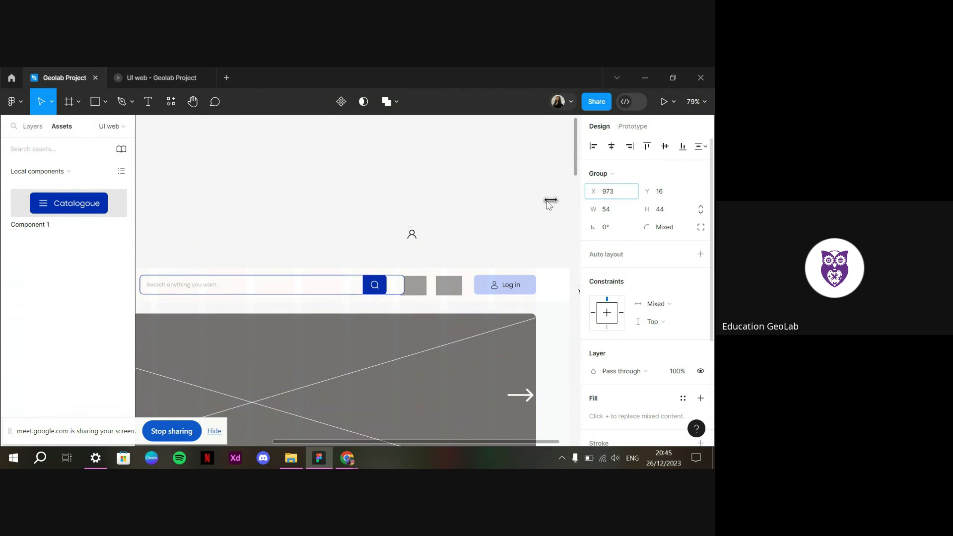
pyautogui.click(305, 284)
pyautogui.doubleClick(308, 293)
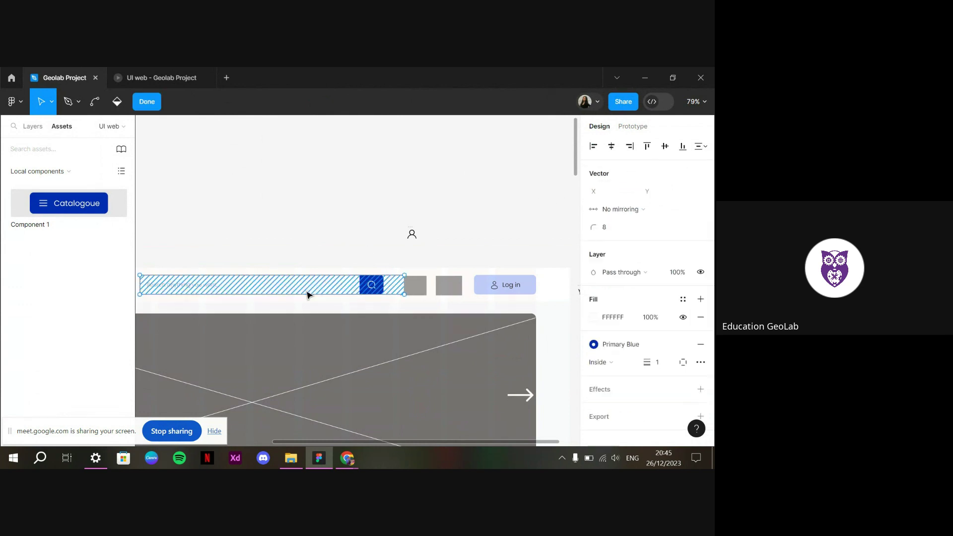
pyautogui.press('Escape')
pyautogui.moveTo(403, 288); pyautogui.dragTo(380, 291)
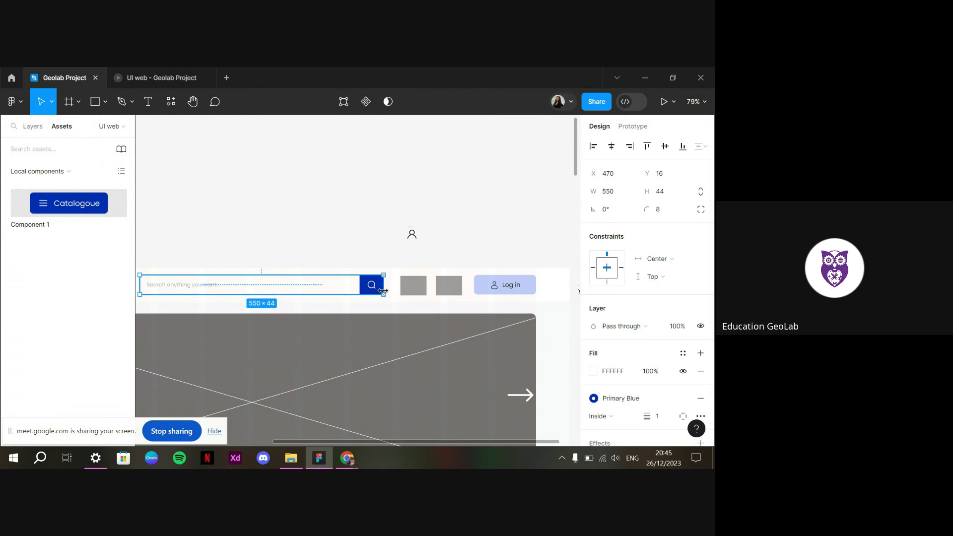
pyautogui.click(385, 264)
pyautogui.click(159, 78)
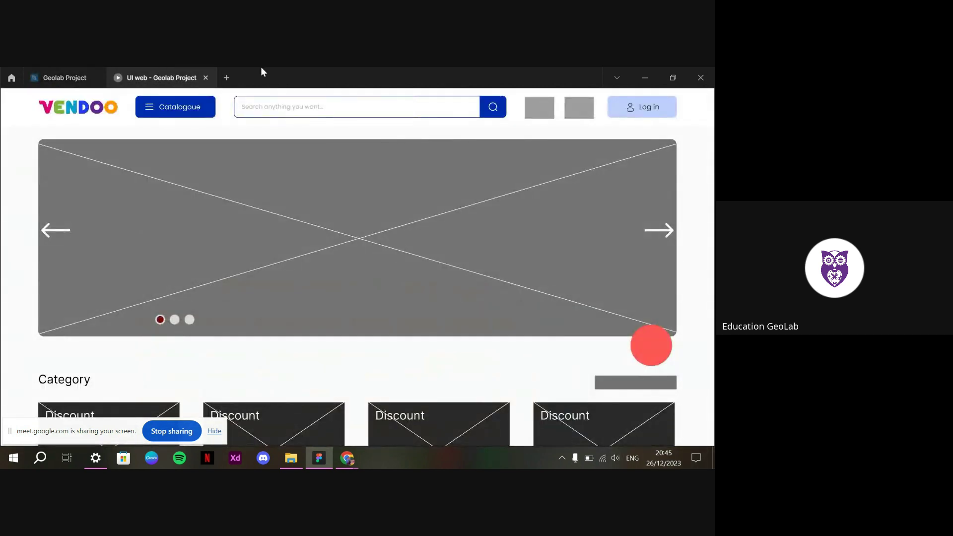
pyautogui.click(79, 75)
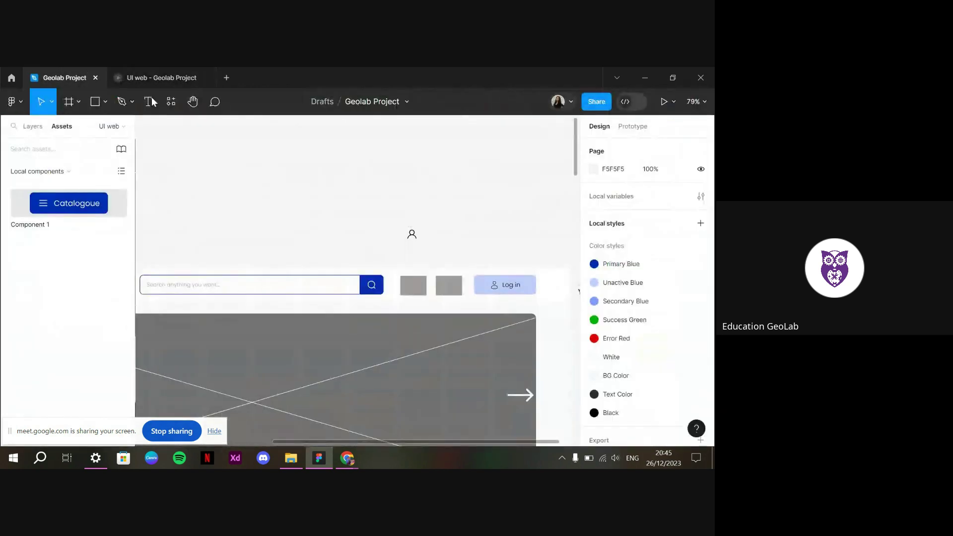
# Move the search button further left and narrow the search field again so it ends at the button's right edge
pyautogui.click(371, 284)
pyautogui.moveTo(593, 191); pyautogui.dragTo(548, 202)
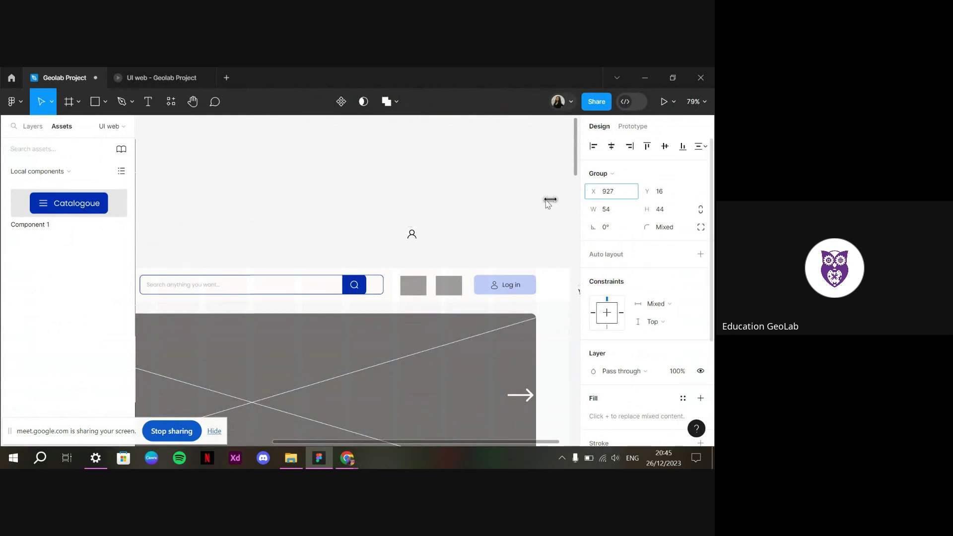
pyautogui.click(383, 285)
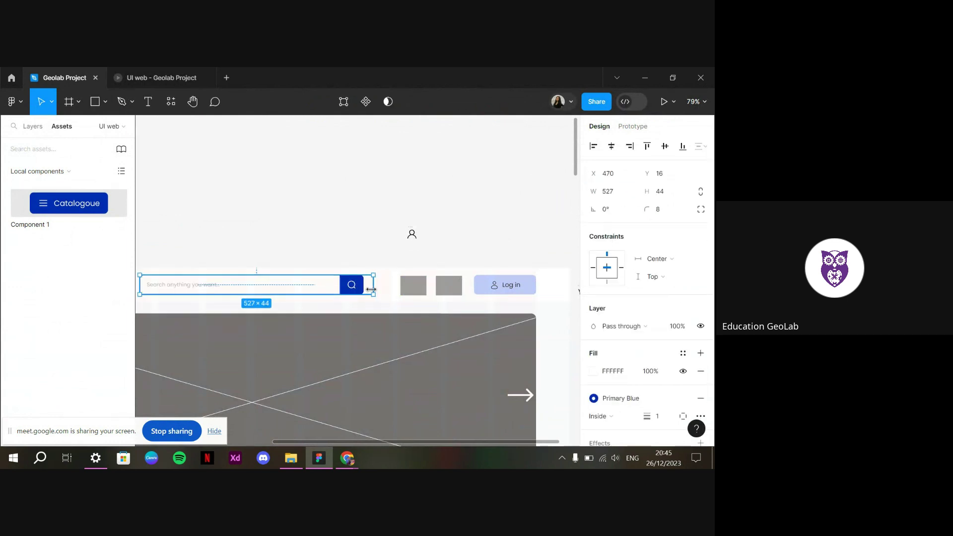
pyautogui.click(430, 297)
# Nudge the user icon and text group within the Log in button to X 1259, centering it on the background
pyautogui.scroll(5, 430, 297)
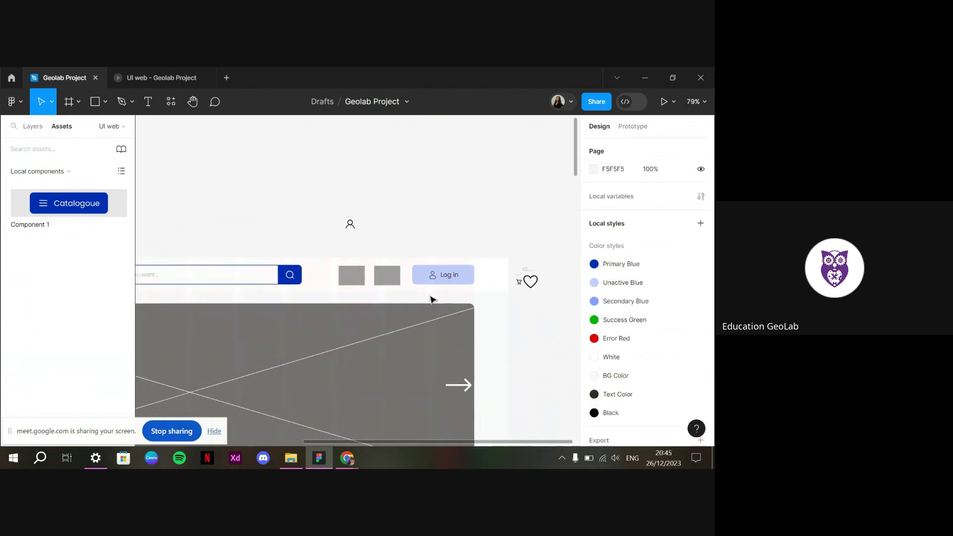
pyautogui.click(475, 297)
pyautogui.doubleClick(475, 295)
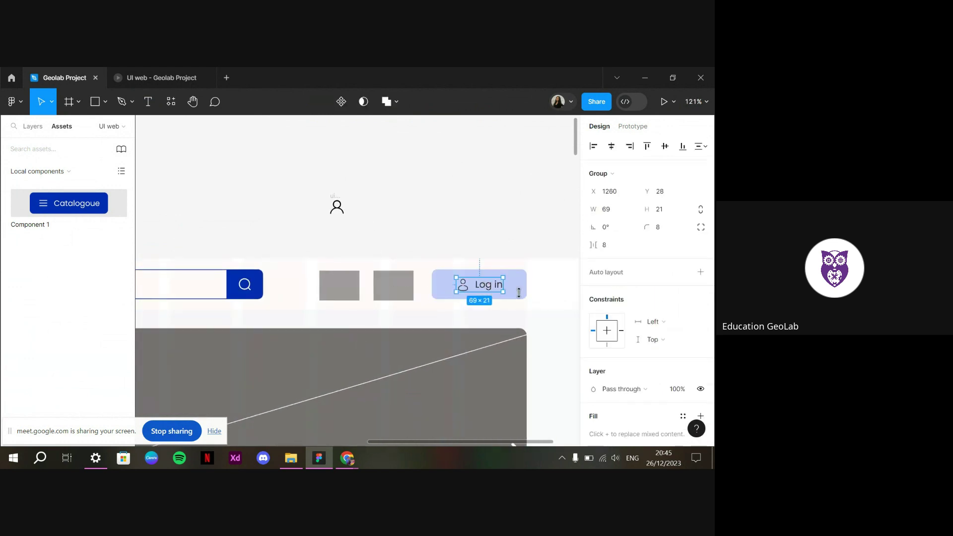
pyautogui.press('alt')
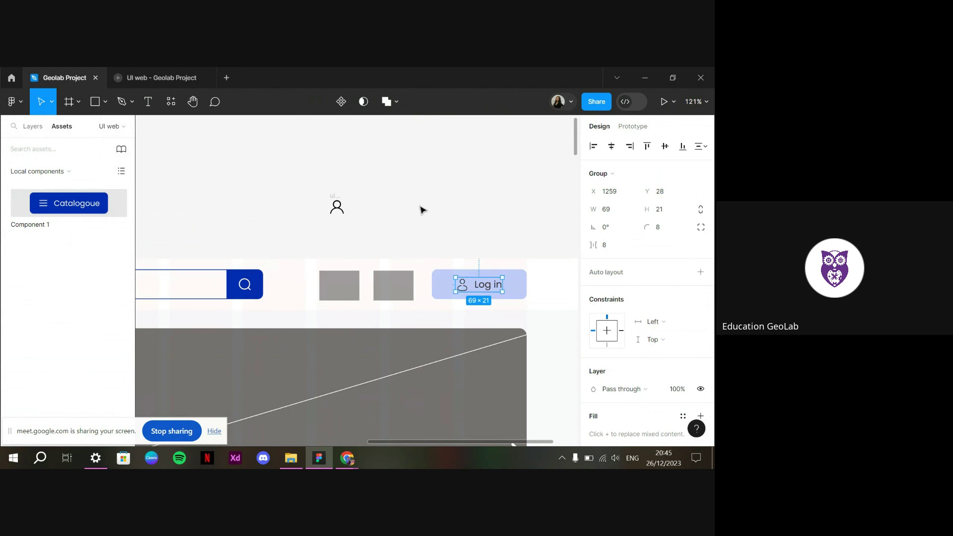
pyautogui.click(422, 208)
# Move the two gray placeholder rectangles out of the header onto the empty canvas above it
pyautogui.click(409, 291)
pyautogui.moveTo(404, 291); pyautogui.dragTo(418, 210)
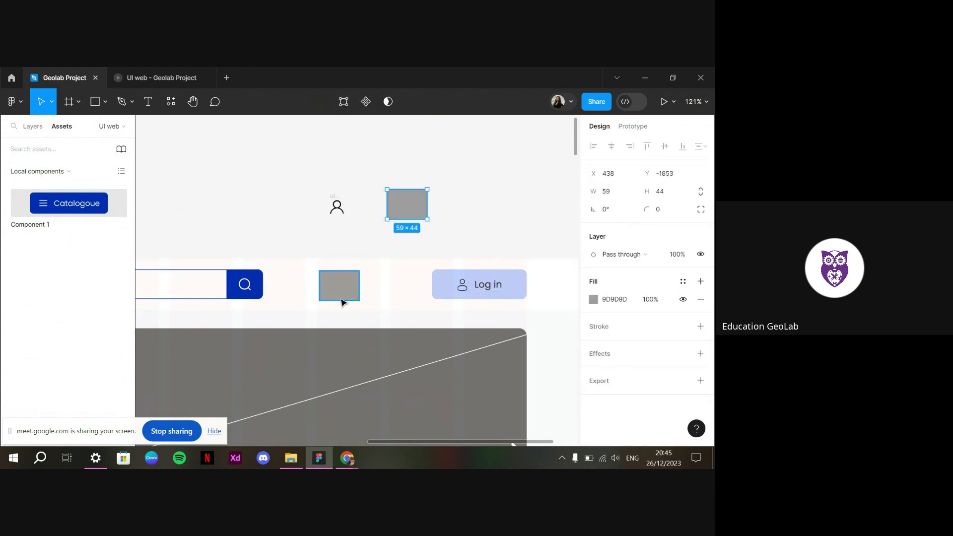
pyautogui.moveTo(341, 298); pyautogui.dragTo(477, 218)
# Move the heart and cart icons into the header, spaced between the search button and the Log in button
pyautogui.hscroll(5, 477, 249)
pyautogui.scroll(-1, 486, 264)
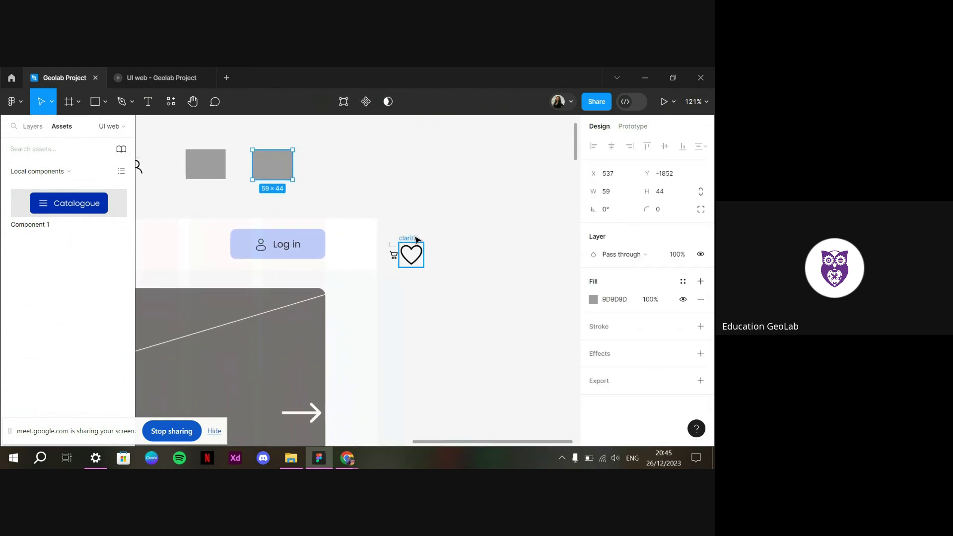
pyautogui.moveTo(411, 252); pyautogui.dragTo(211, 238)
pyautogui.moveTo(394, 254); pyautogui.dragTo(294, 246)
pyautogui.press('Tab')
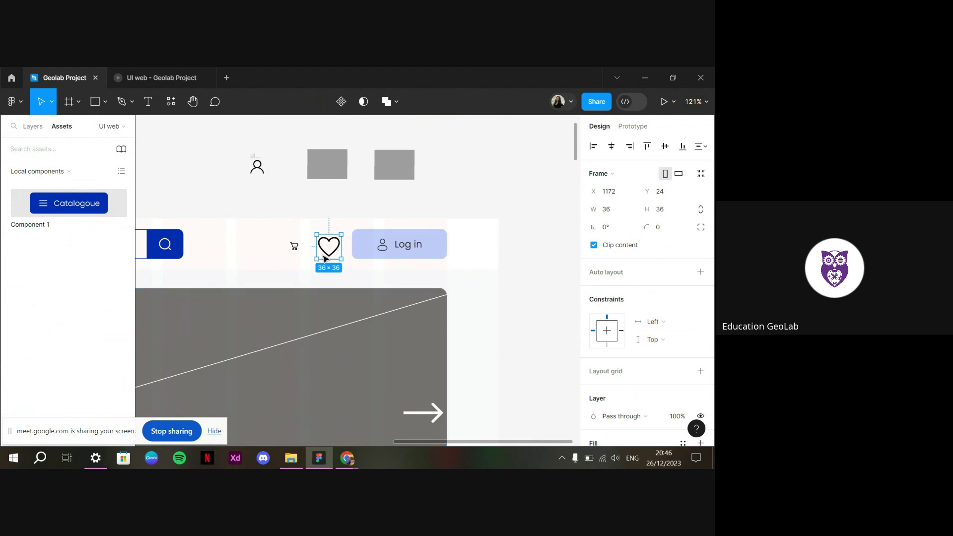
pyautogui.moveTo(333, 250); pyautogui.dragTo(248, 244)
pyautogui.moveTo(326, 246); pyautogui.dragTo(313, 245)
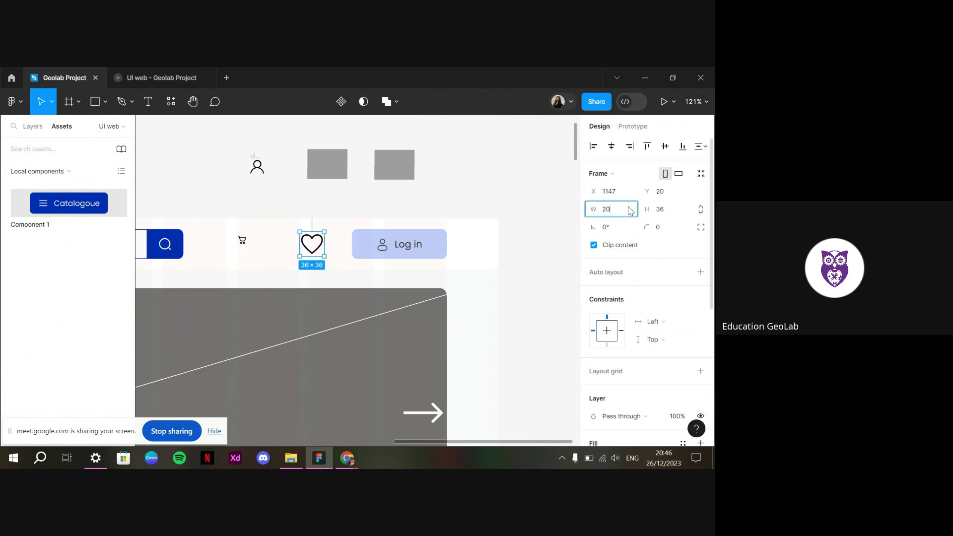
# Resize the heart icon proportionally to 20 × 20, and after a preview check to 22 × 22
pyautogui.press('Return')
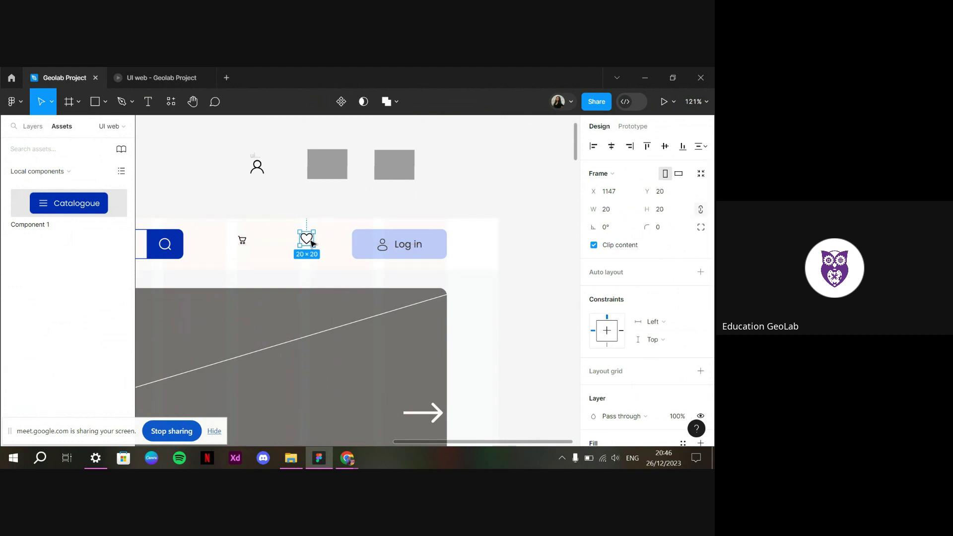
pyautogui.click(138, 77)
pyautogui.click(67, 77)
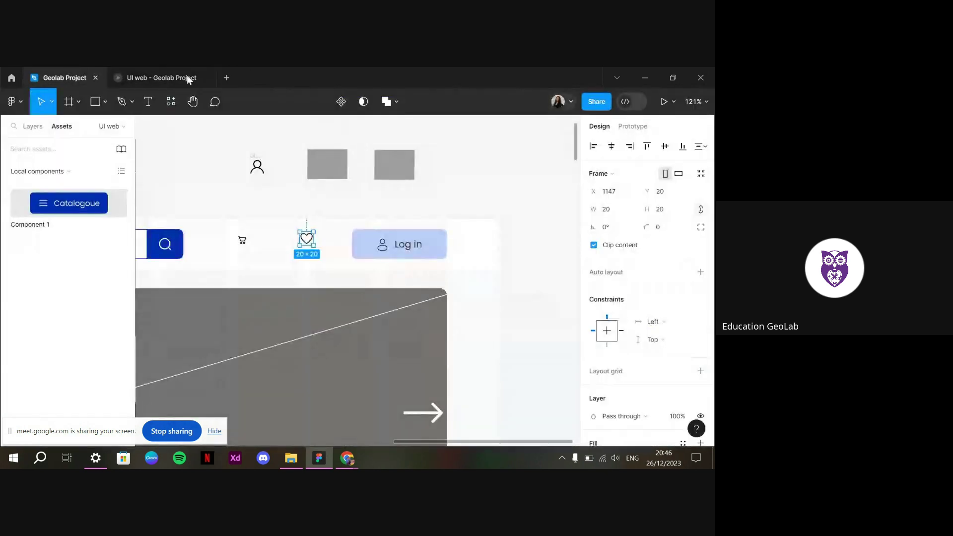
pyautogui.press('Return')
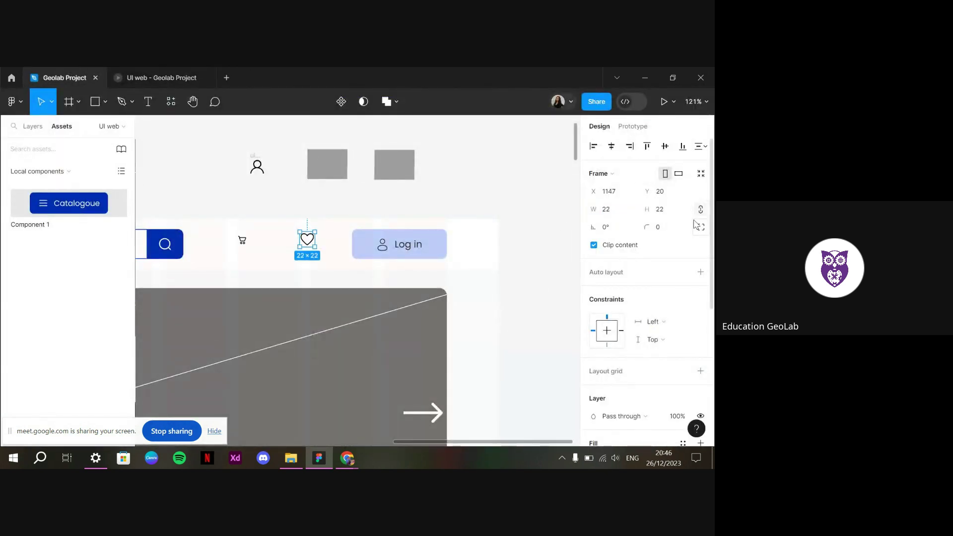
pyautogui.click(552, 365)
# Add a "Wishlist" text label in Poppins Regular 14 centered directly beneath the heart icon
pyautogui.press('t')
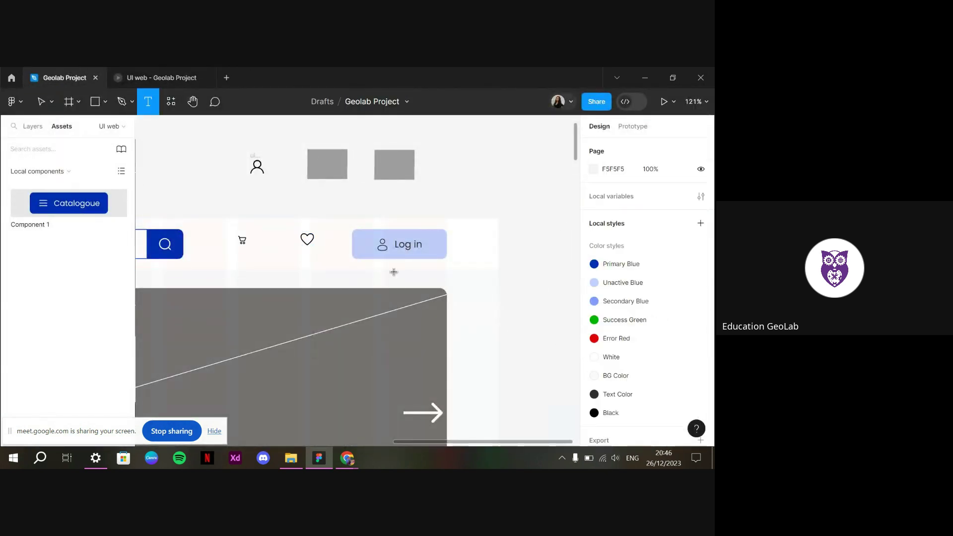
pyautogui.click(301, 255)
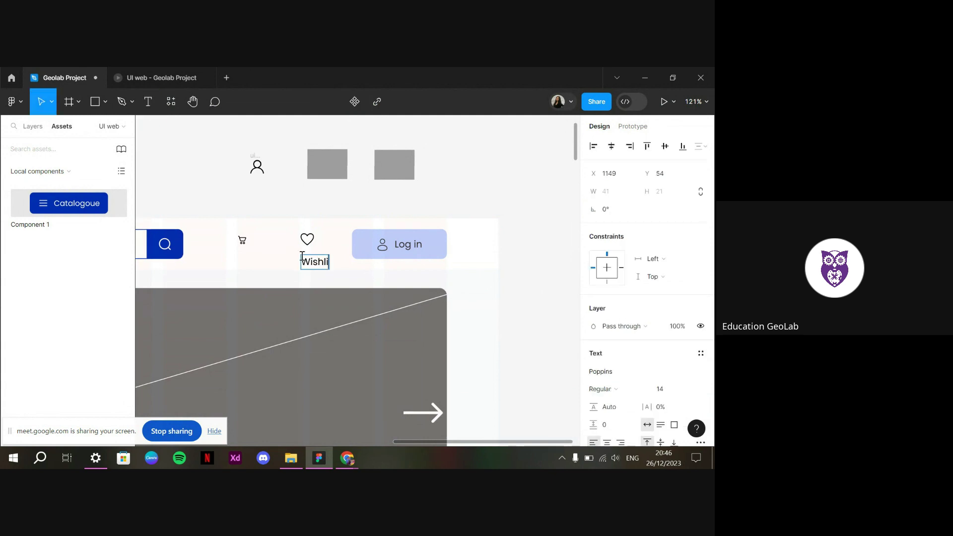
pyautogui.press('Escape')
pyautogui.moveTo(323, 269); pyautogui.dragTo(314, 261)
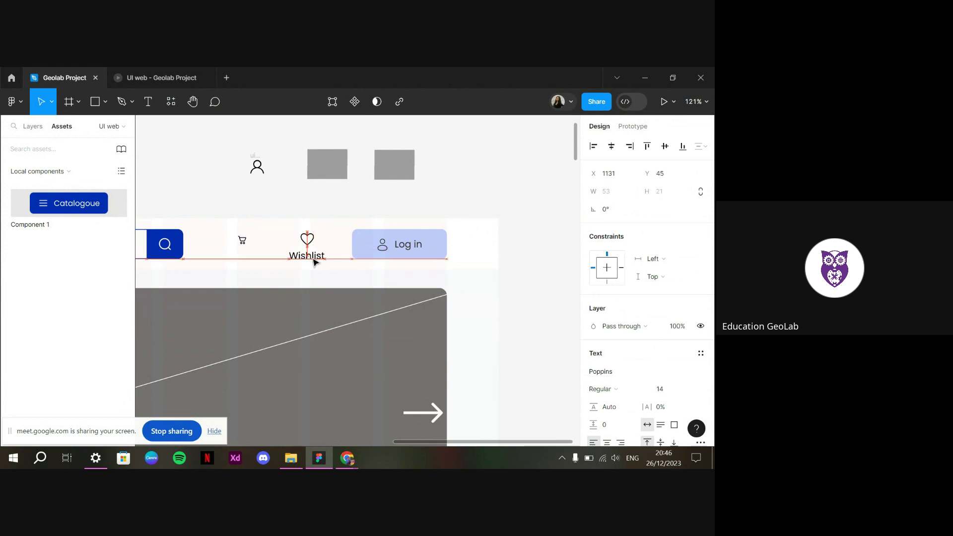
# Raise the heart icon and Wishlist label together in the header, shift the label to X 1133, and check the preview
pyautogui.keyDown('shift'); pyautogui.click(308, 239); pyautogui.keyUp('shift')
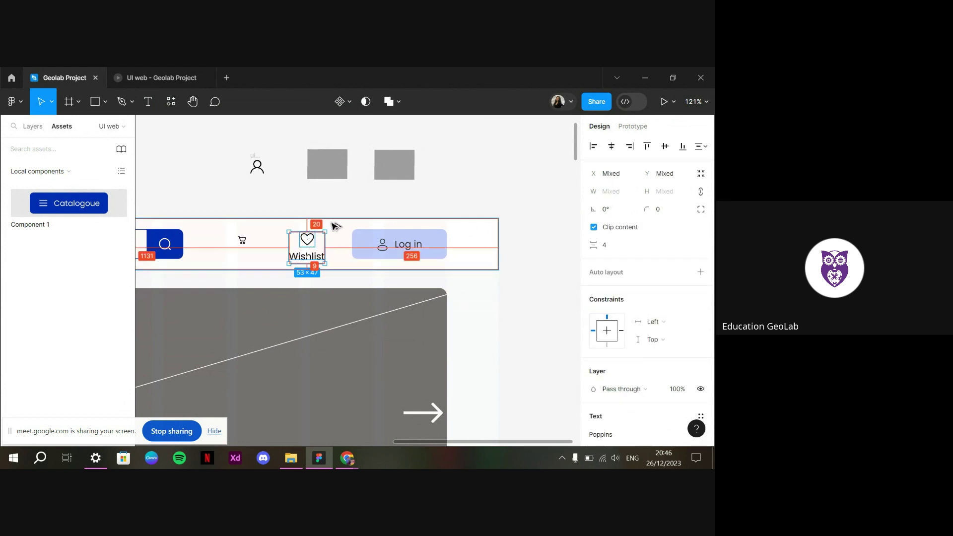
pyautogui.press('Up')
pyautogui.press('Up')
pyautogui.press('Up')
pyautogui.press('Up')
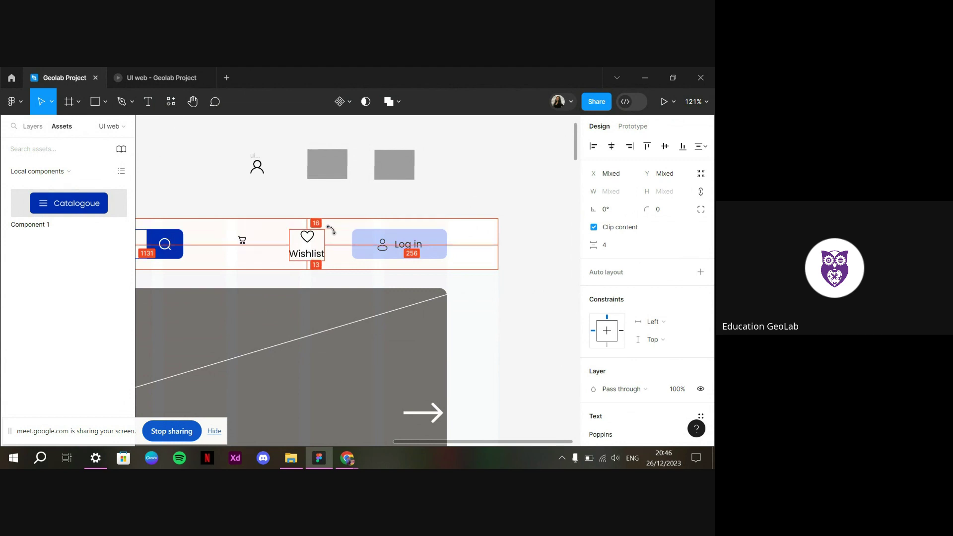
pyautogui.press('Escape')
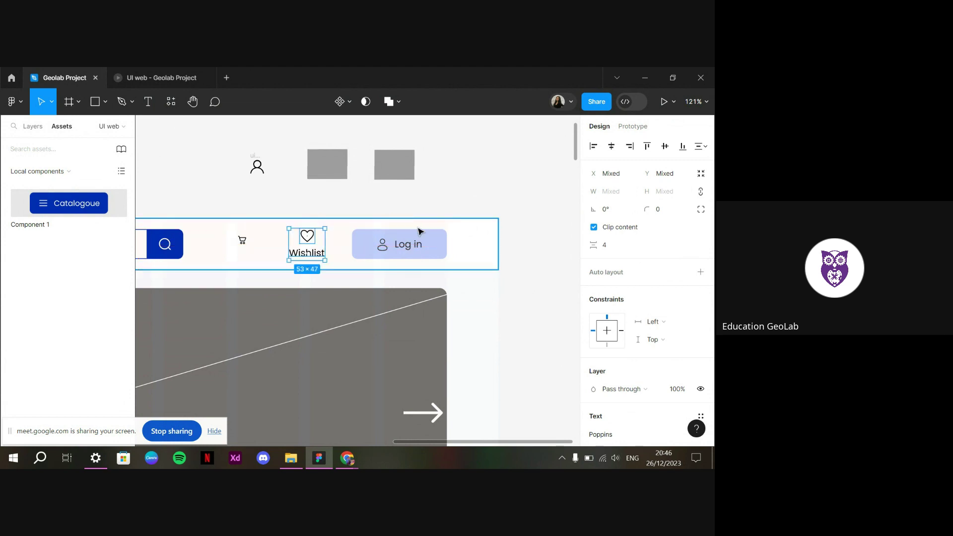
pyautogui.click(323, 256)
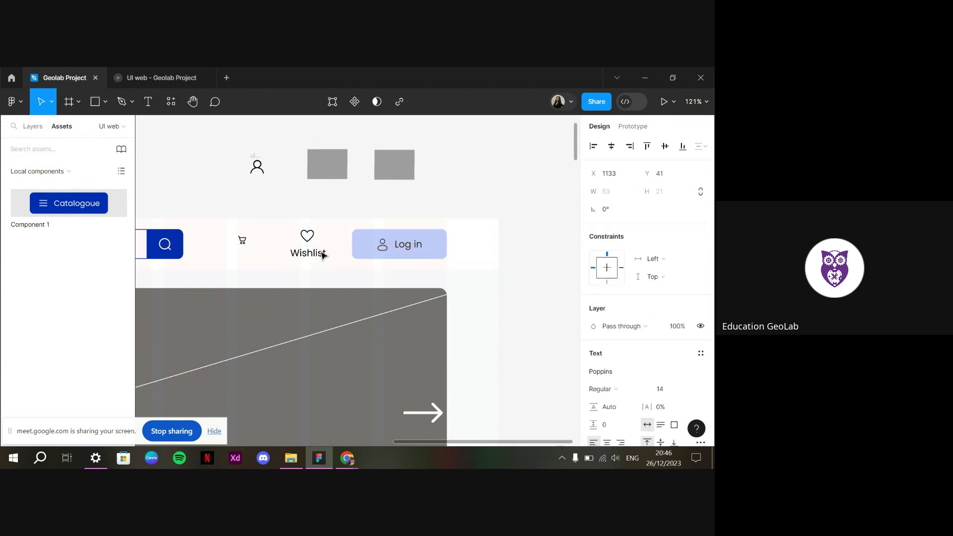
pyautogui.click(162, 77)
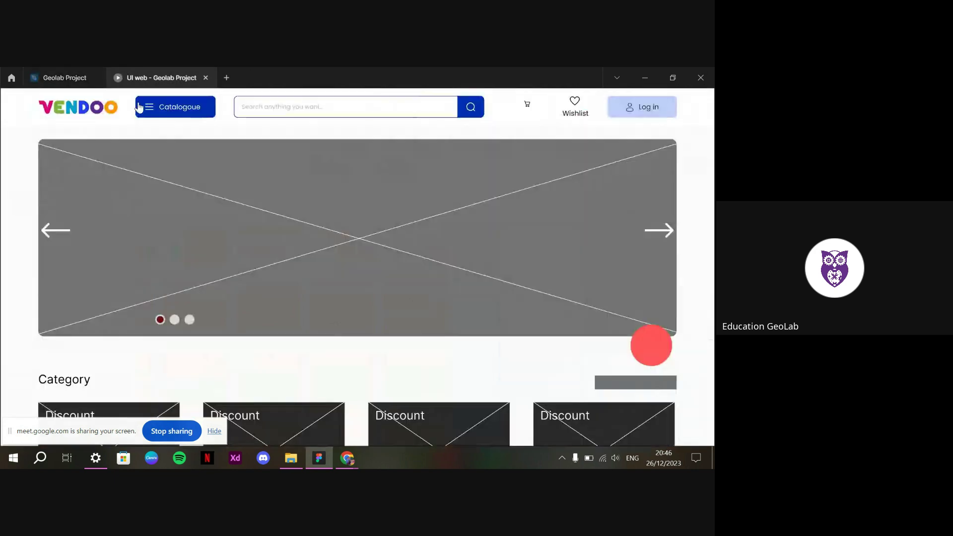
pyautogui.click(47, 69)
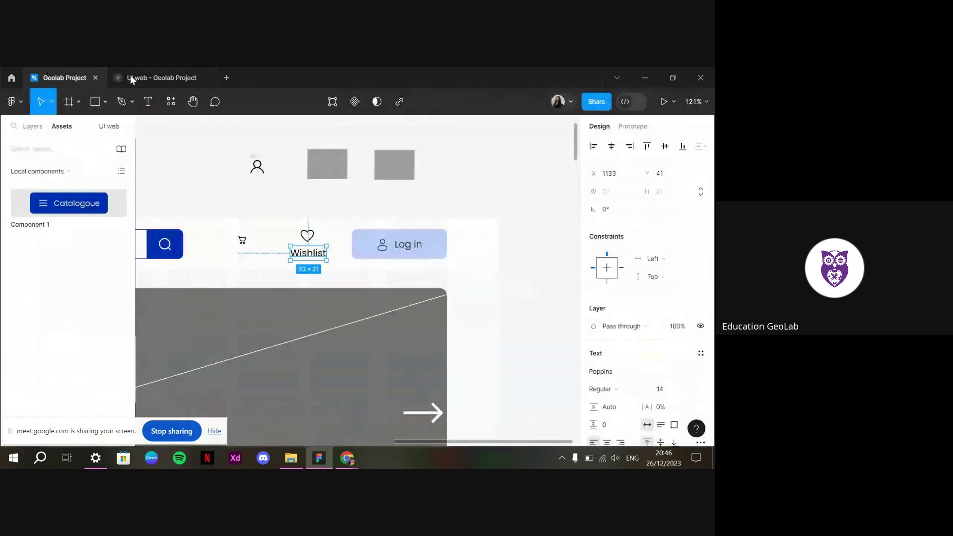
# Move the Wishlist label above the header and place the heart and cart icons side by side, vertically centered beside the Log in button
pyautogui.click(326, 217)
pyautogui.click(317, 259)
pyautogui.moveTo(307, 253); pyautogui.dragTo(289, 205)
pyautogui.click(307, 236)
pyautogui.moveTo(306, 236); pyautogui.dragTo(318, 244)
pyautogui.moveTo(241, 244); pyautogui.dragTo(283, 245)
pyautogui.click(300, 254)
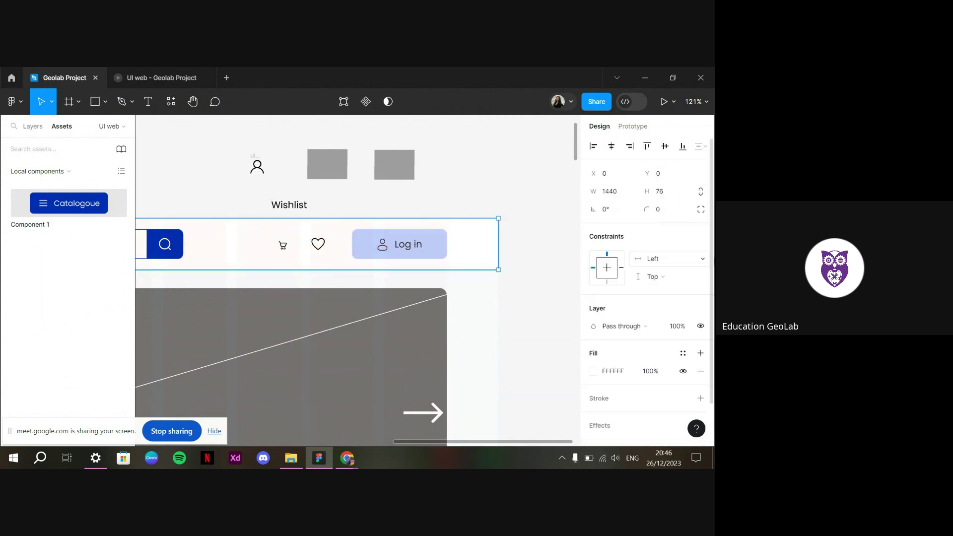
# Resize the heart icon in the header proportionally to 24 × 24
pyautogui.click(319, 249)
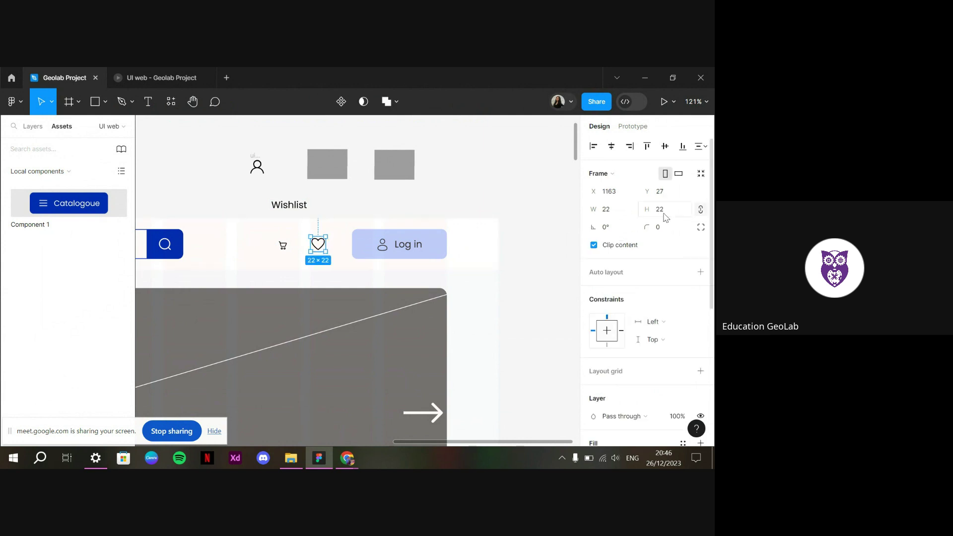
pyautogui.press('Up')
pyautogui.click(303, 254)
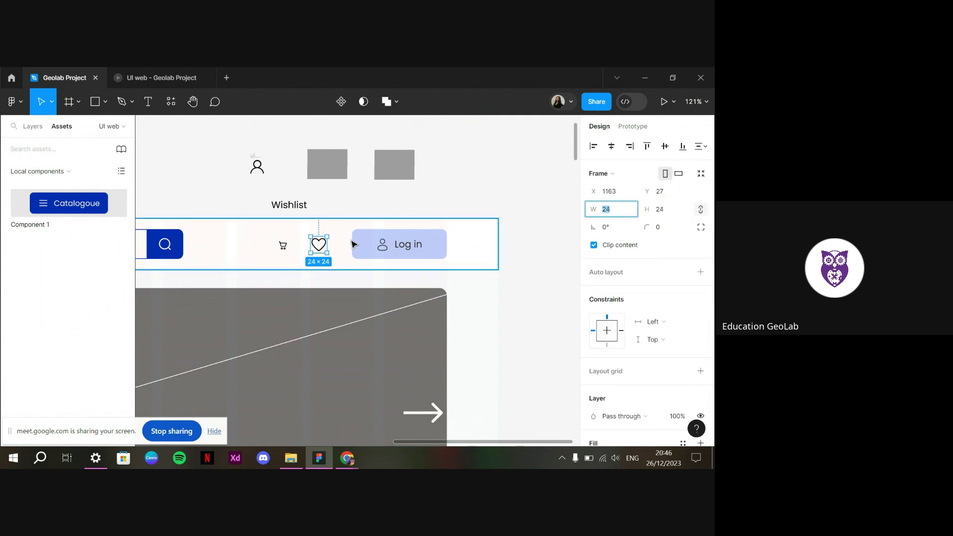
# Resize the cart icon to 24 × 24, align it with the heart at X 1107, Y 27, and check the preview
pyautogui.click(284, 245)
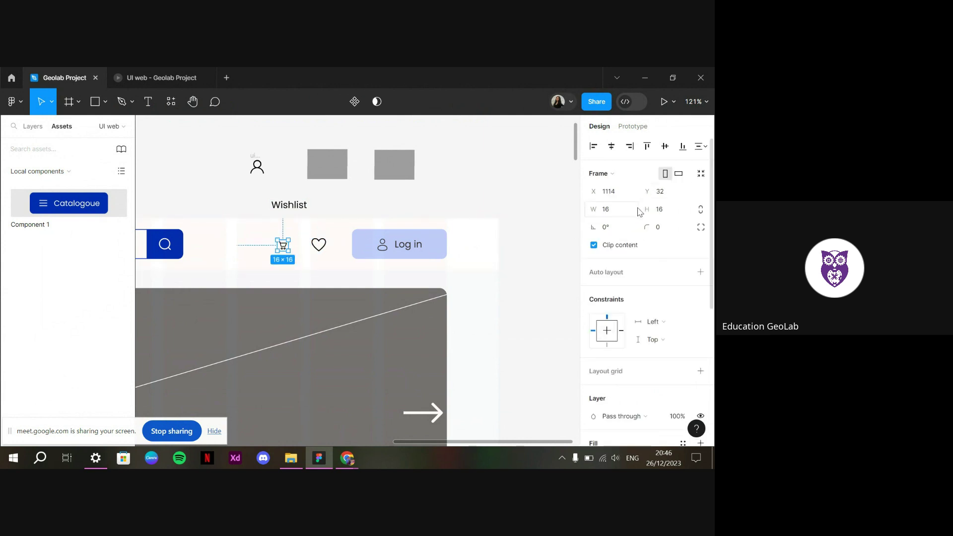
pyautogui.click(619, 217)
pyautogui.write('2')
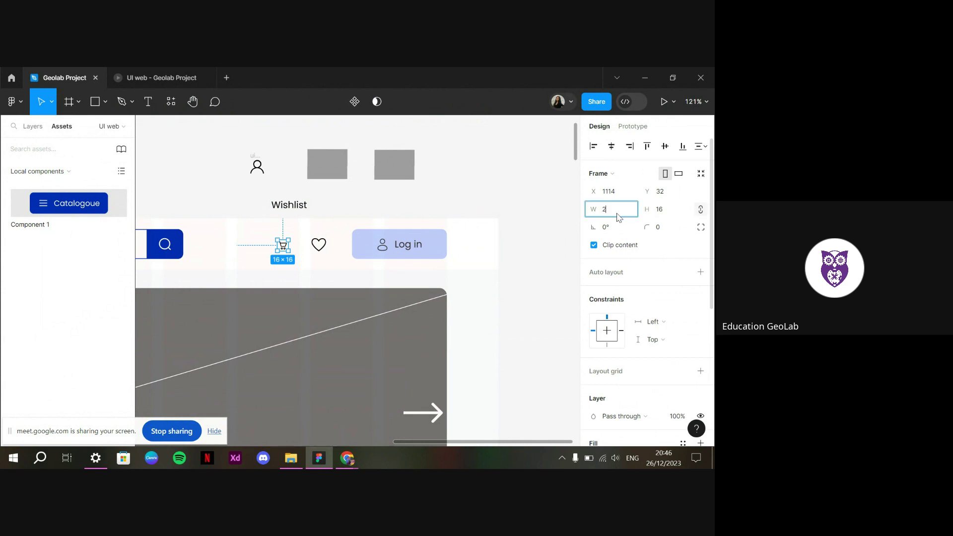
pyautogui.write('4')
pyautogui.press('Return')
pyautogui.moveTo(285, 248); pyautogui.dragTo(282, 247)
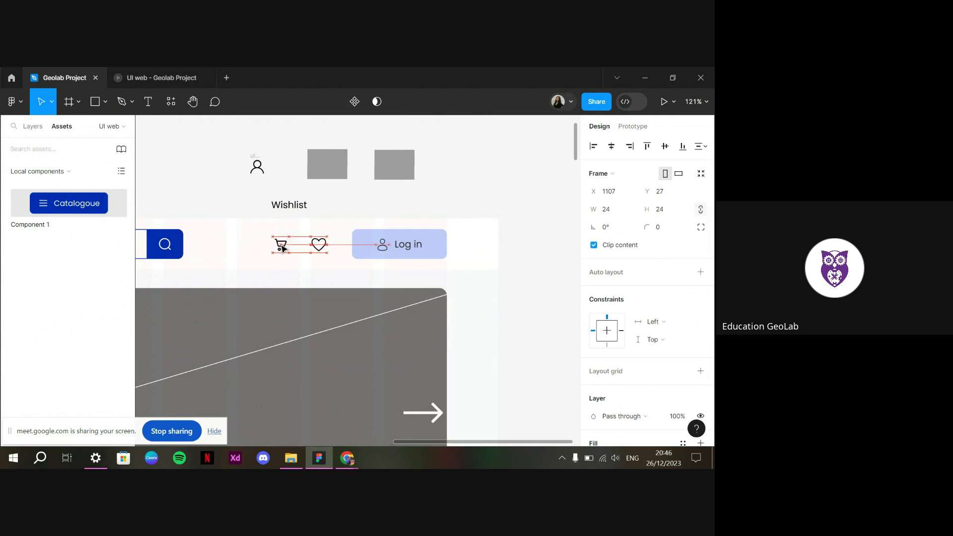
pyautogui.click(125, 70)
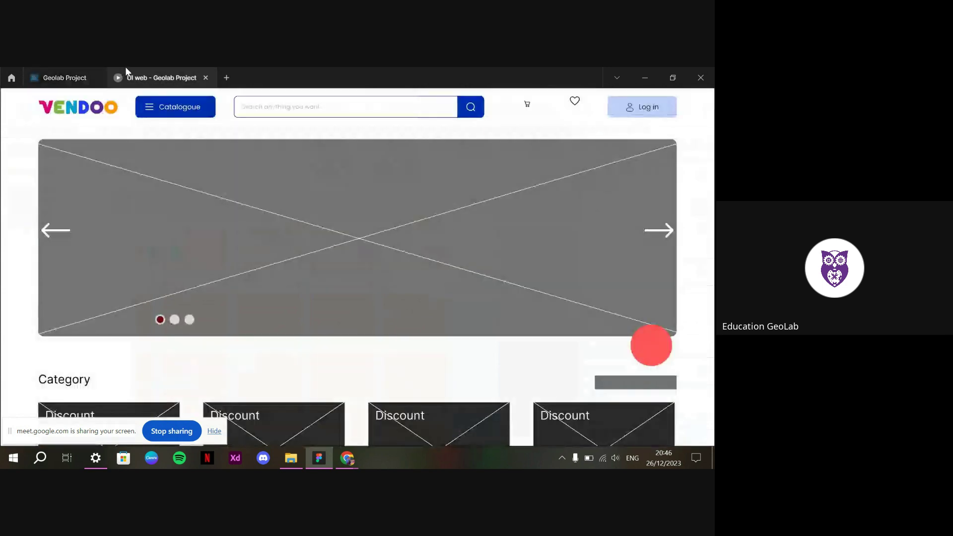
pyautogui.click(91, 70)
# Draw a 60 × 44 gray rectangle behind the header's heart icon at X 1145, Y 16, and check the preview
pyautogui.click(481, 234)
pyautogui.click(105, 102)
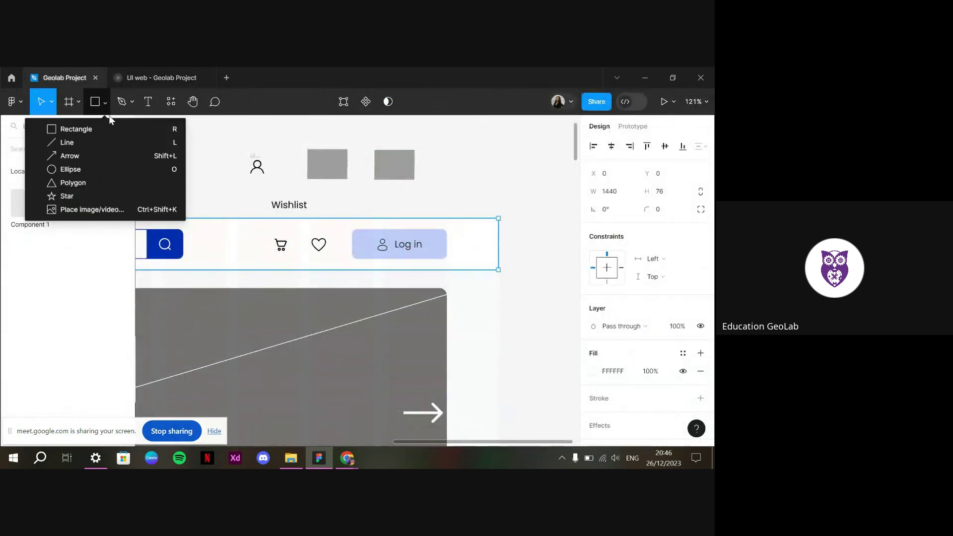
pyautogui.click(109, 130)
pyautogui.click(328, 237)
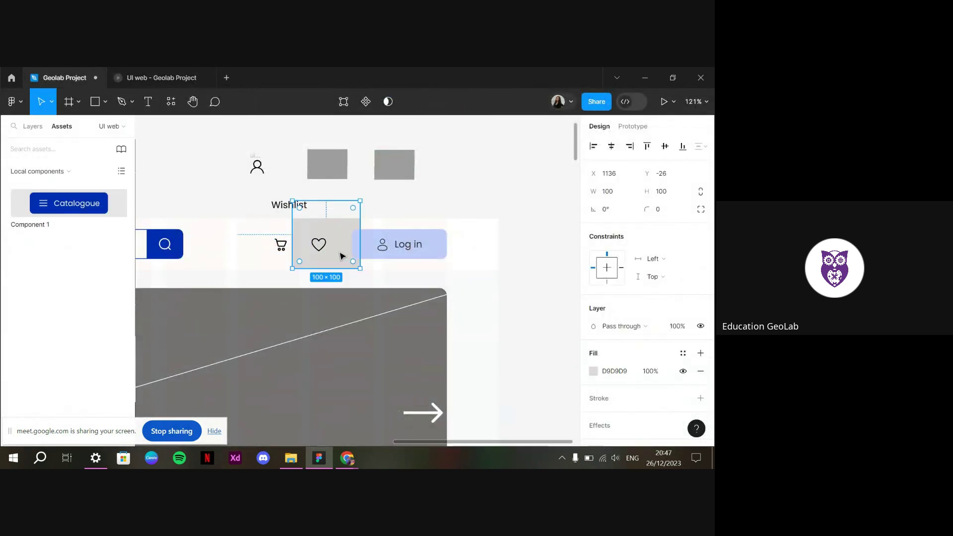
pyautogui.moveTo(341, 256)
pyautogui.mouseDown()
pyautogui.moveTo(331, 271)
pyautogui.moveTo(331, 257)
pyautogui.mouseUp()
pyautogui.moveTo(326, 219); pyautogui.dragTo(298, 250)
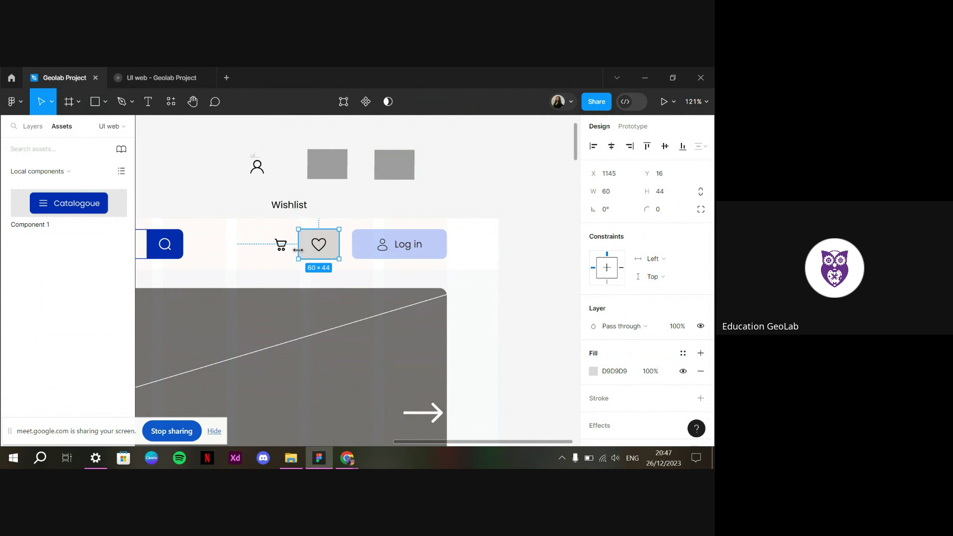
pyautogui.click(196, 71)
pyautogui.click(57, 70)
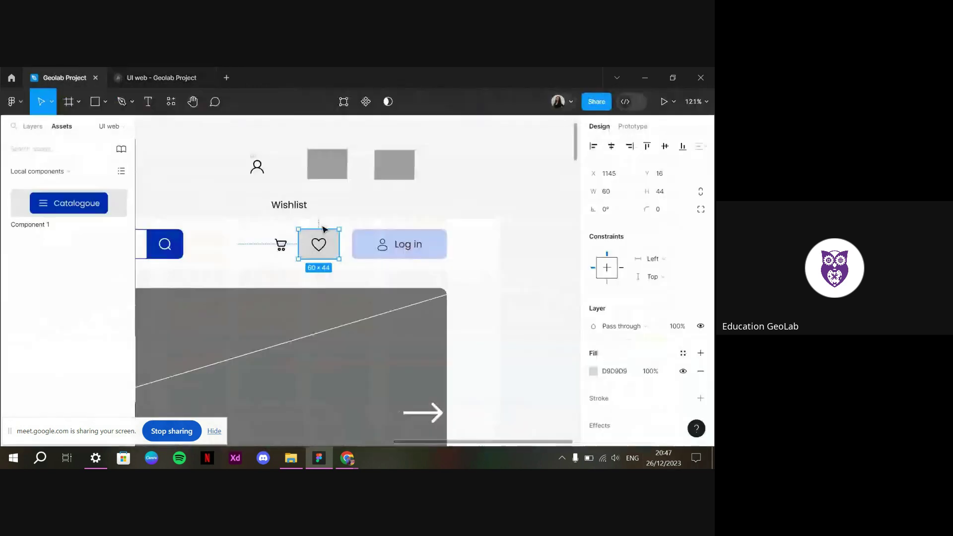
# Round the heart background's corners to 8, set its width to 55, and center the heart icon on it
pyautogui.moveTo(656, 210); pyautogui.dragTo(706, 221)
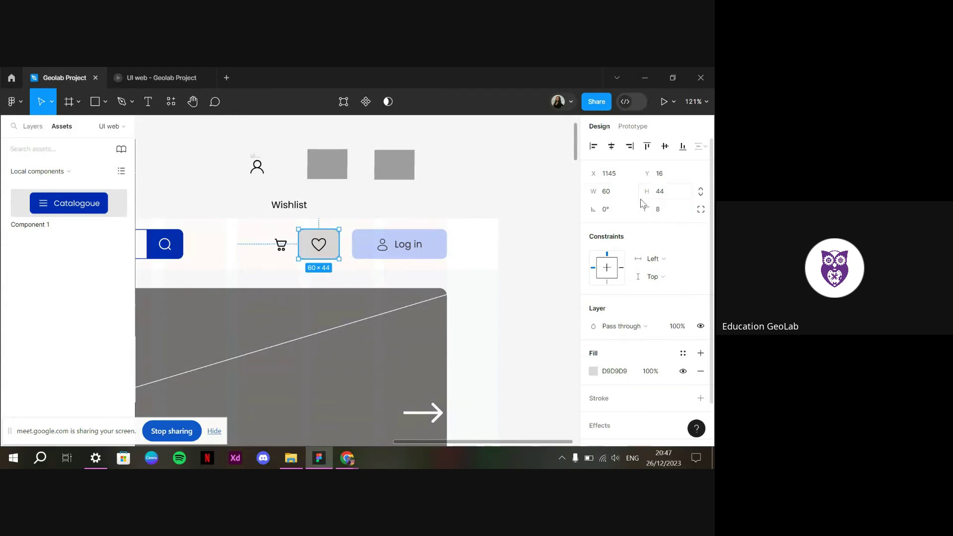
pyautogui.moveTo(594, 192); pyautogui.dragTo(589, 195)
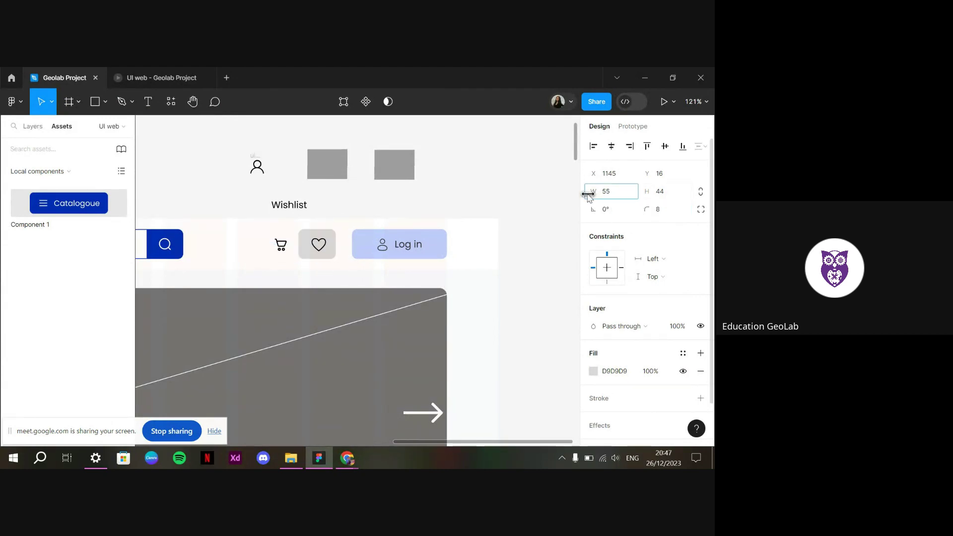
pyautogui.doubleClick(320, 245)
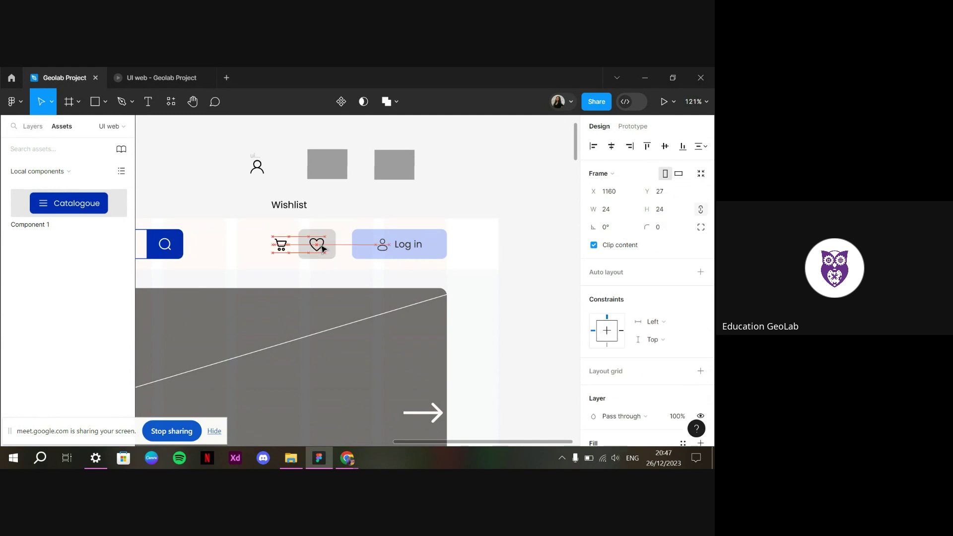
# Duplicate the heart's background behind the cart icon at X 1078, center the cart on it, and check the preview
pyautogui.click(320, 254)
pyautogui.click(282, 245)
pyautogui.click(306, 256)
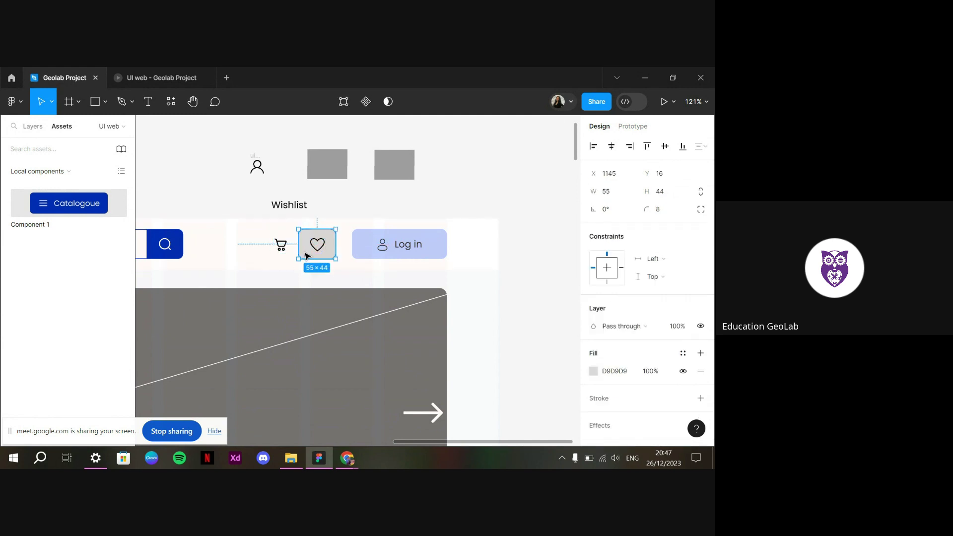
pyautogui.moveTo(594, 173); pyautogui.dragTo(517, 183)
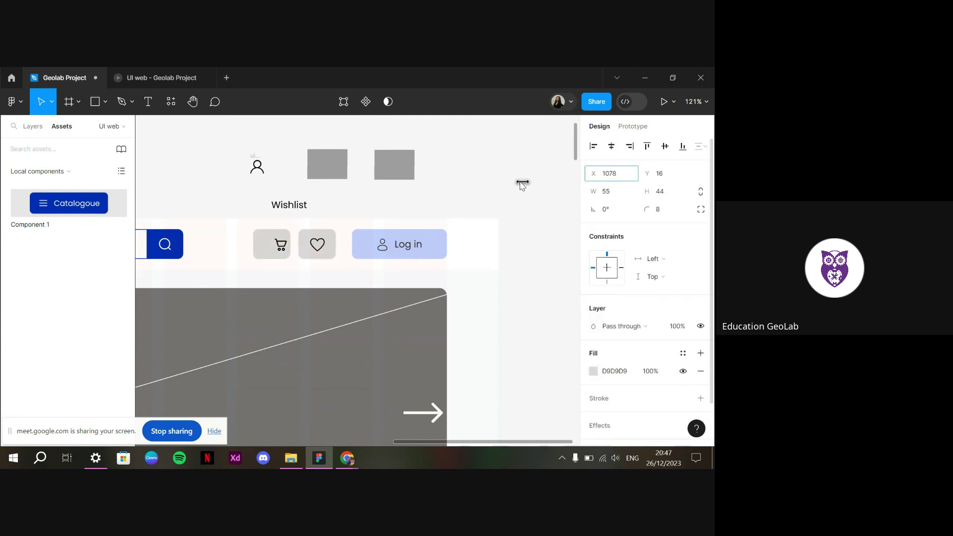
pyautogui.click(286, 250)
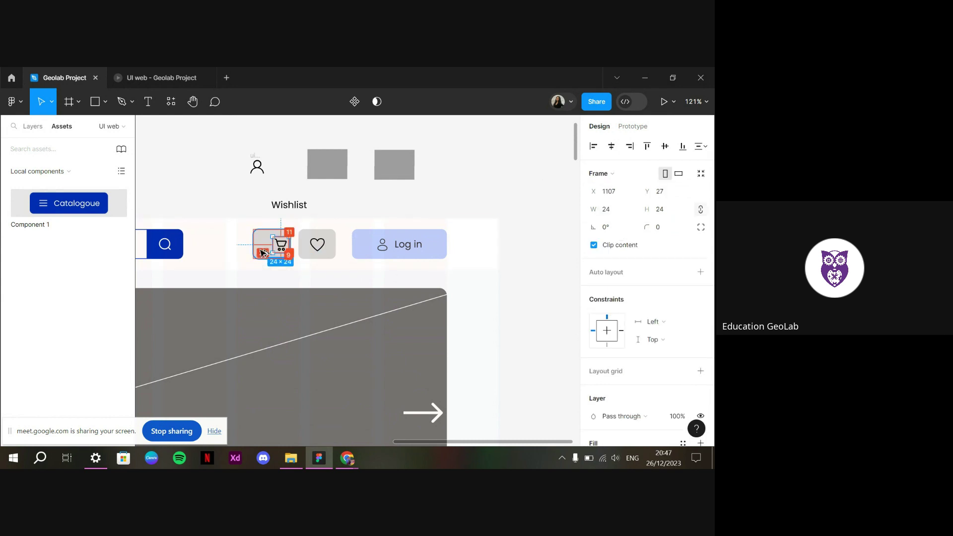
pyautogui.moveTo(262, 253); pyautogui.dragTo(258, 249)
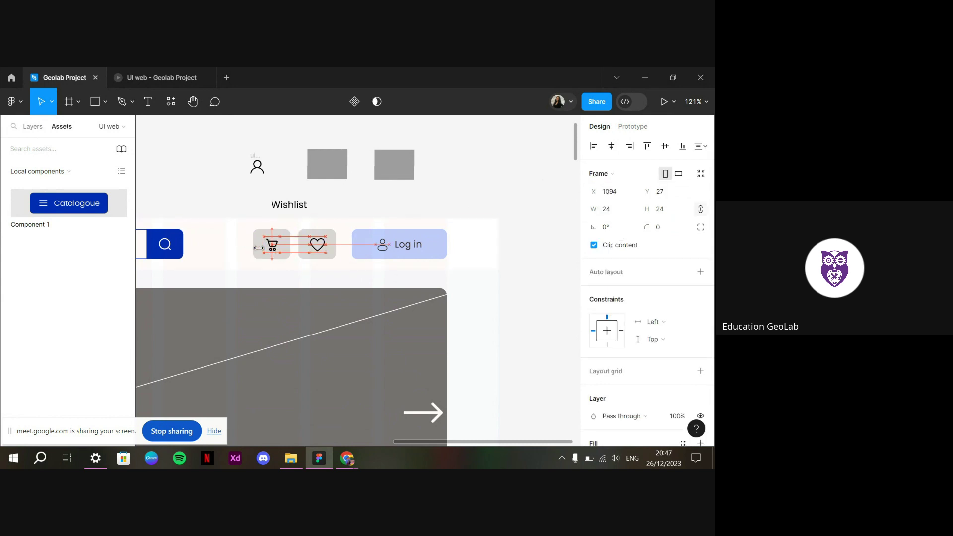
pyautogui.click(117, 70)
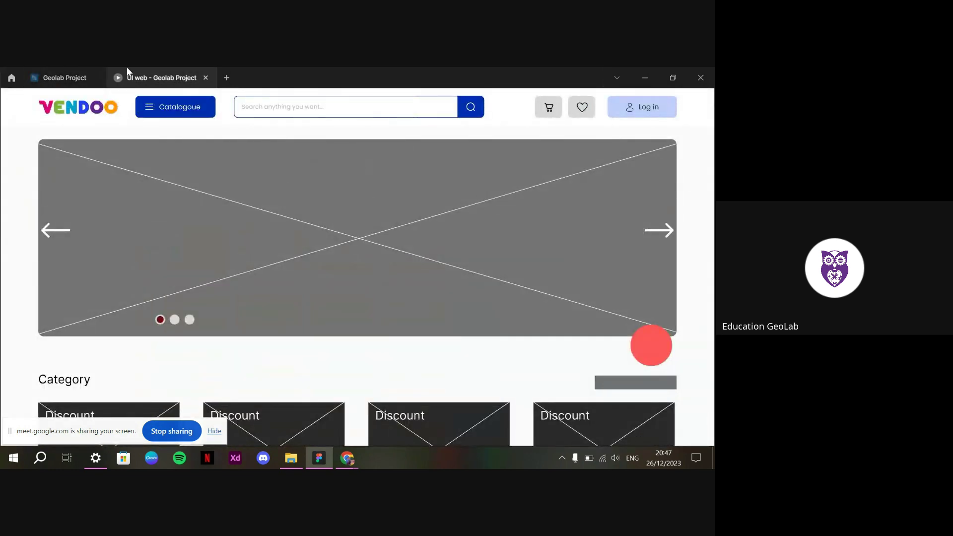
pyautogui.hotkey('ctrl', 'Tab')
# Group each icon with its background and swap their order, placing the heart at X 1054 and the cart at X 1128
pyautogui.click(320, 251)
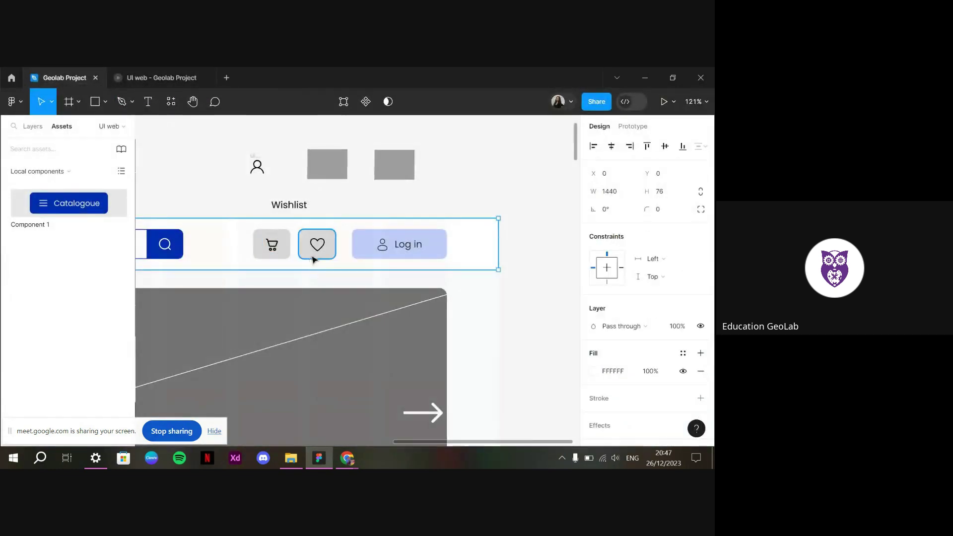
pyautogui.moveTo(320, 251); pyautogui.dragTo(226, 248)
pyautogui.click(263, 248)
pyautogui.keyDown('shift'); pyautogui.click(259, 254); pyautogui.keyUp('shift')
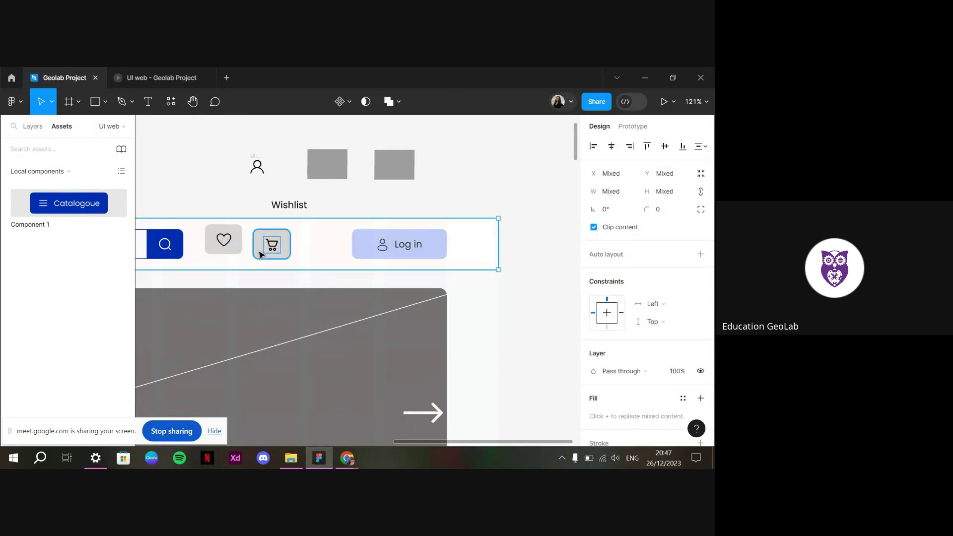
pyautogui.keyDown('shift'); pyautogui.click(319, 256); pyautogui.keyUp('shift')
pyautogui.moveTo(272, 245); pyautogui.dragTo(306, 246)
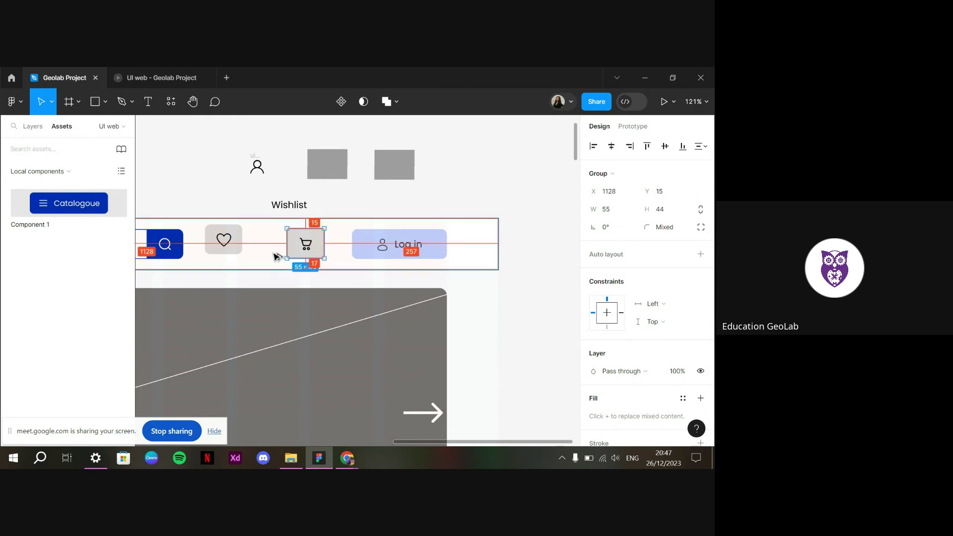
pyautogui.moveTo(222, 246); pyautogui.dragTo(254, 250)
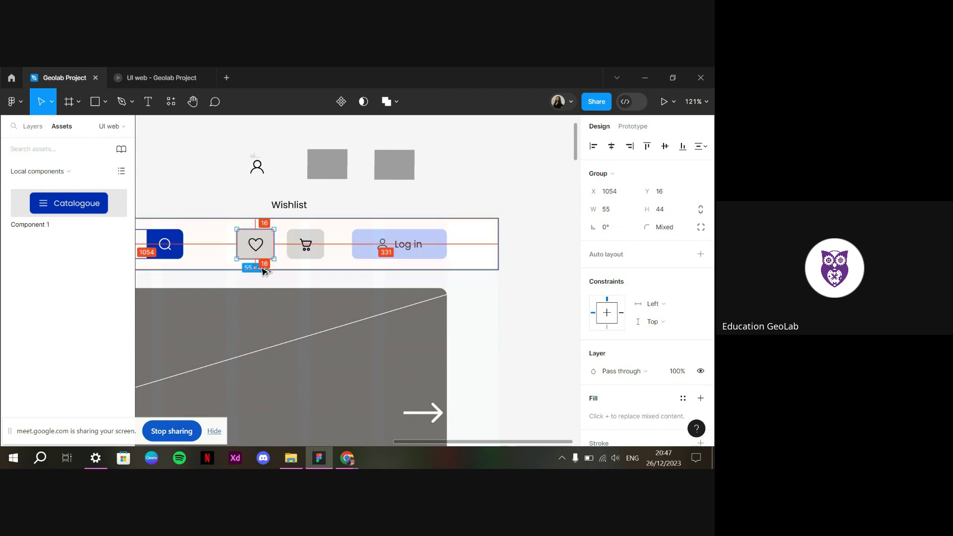
# Recolor the gray backgrounds of the heart and cart buttons with the White color style
pyautogui.keyDown('shift'); pyautogui.click(306, 248); pyautogui.keyUp('shift')
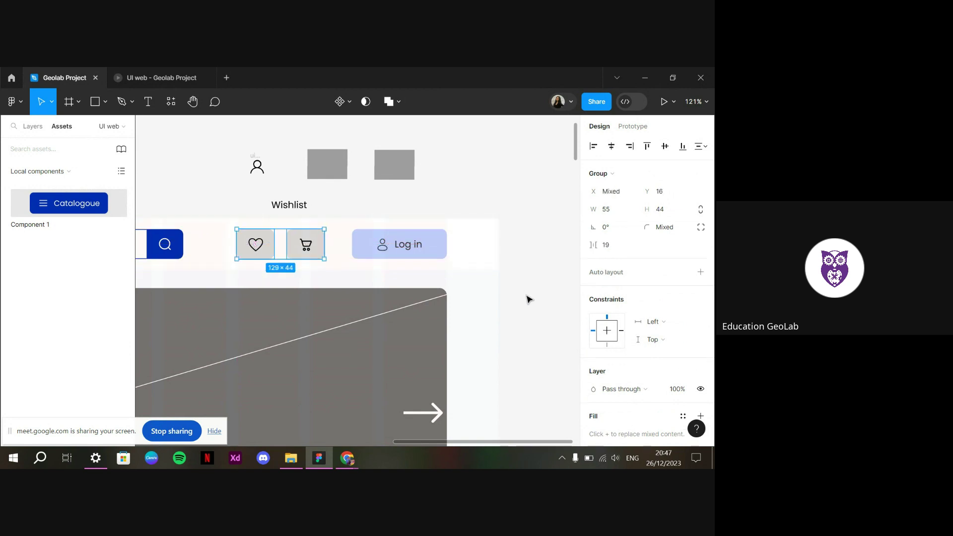
pyautogui.scroll(-3, 526, 318)
pyautogui.scroll(3, 525, 337)
pyautogui.scroll(-1, 632, 327)
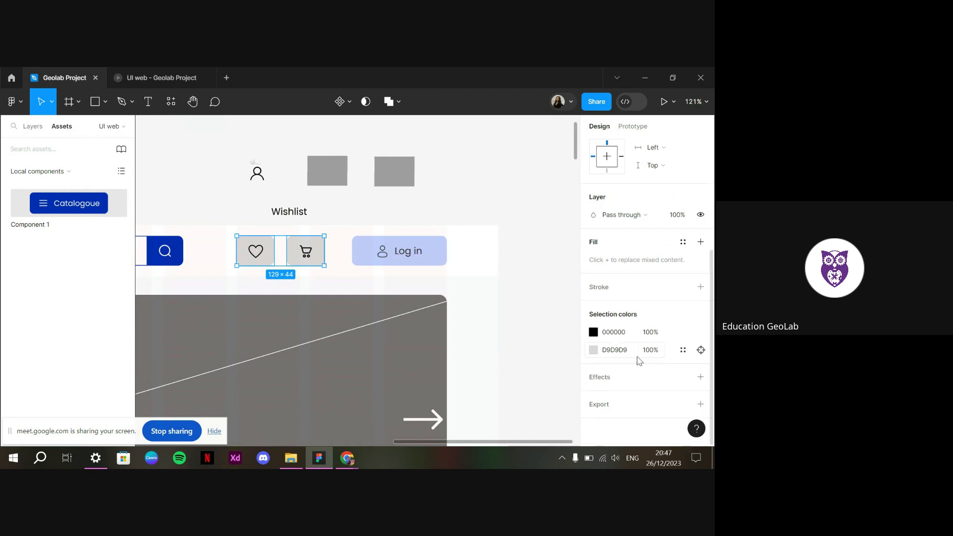
pyautogui.click(683, 332)
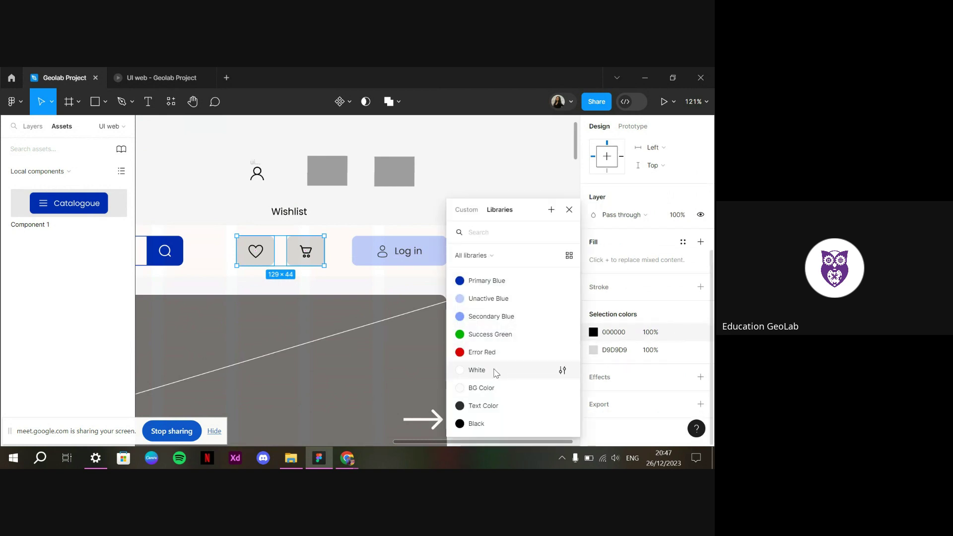
pyautogui.click(684, 350)
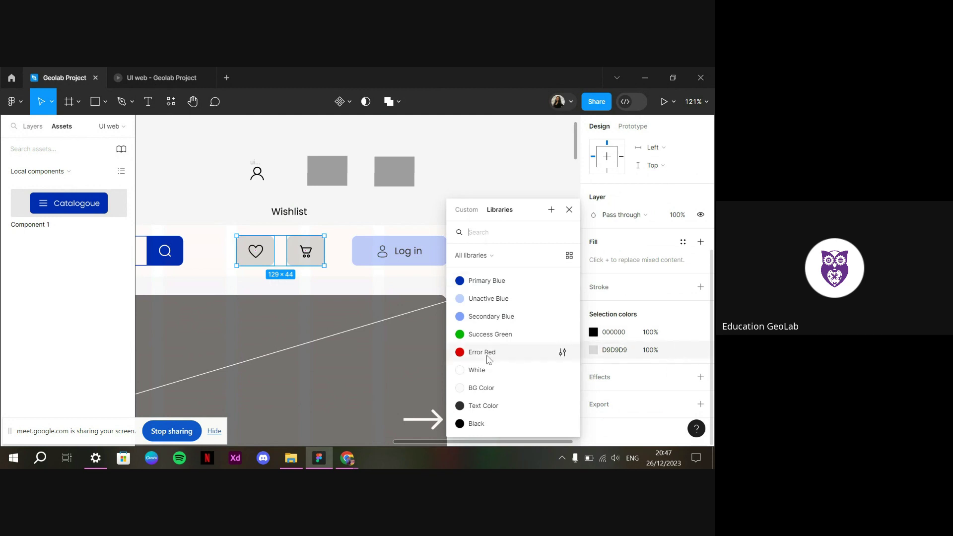
pyautogui.click(490, 371)
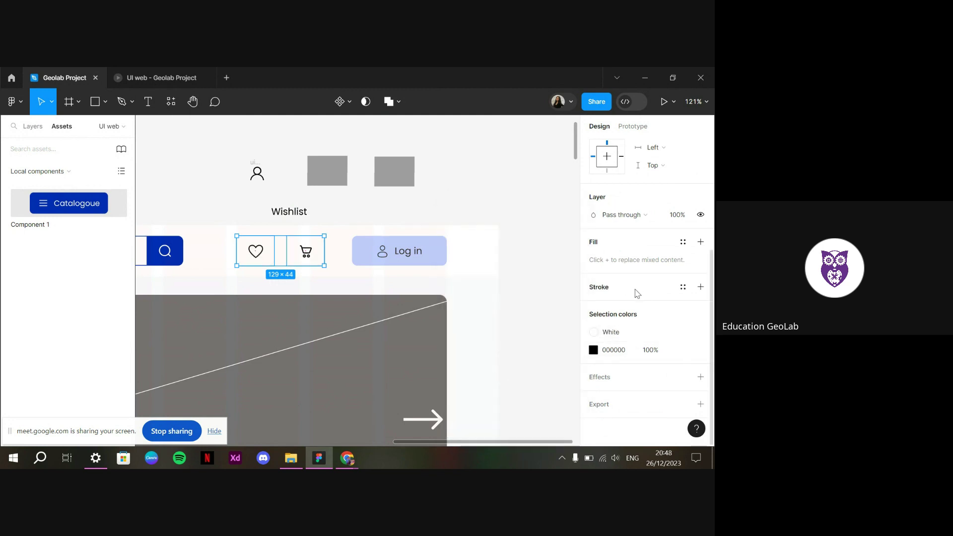
# Try to add a black inside stroke of 1 to the heart and cart backgrounds
pyautogui.click(281, 254)
pyautogui.press('Return')
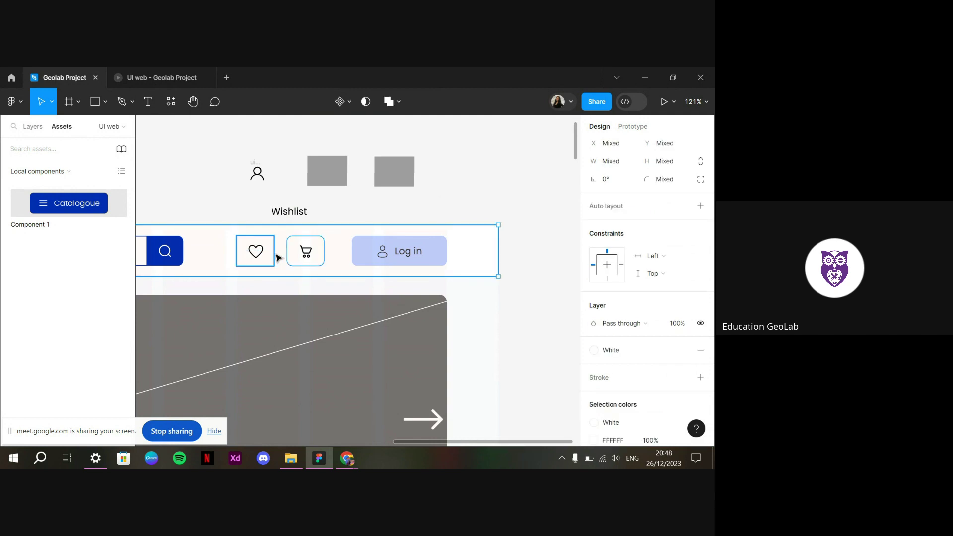
pyautogui.scroll(-2, 682, 300)
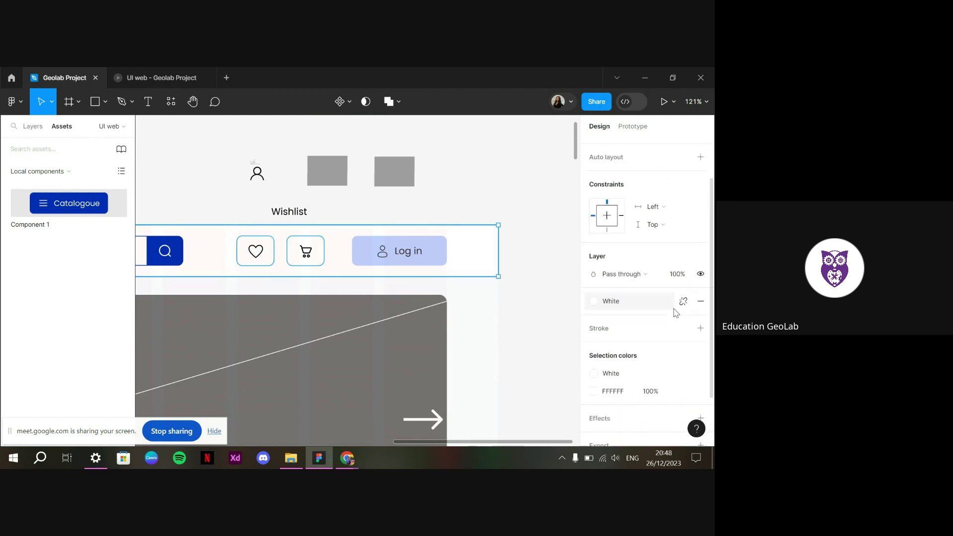
pyautogui.click(643, 291)
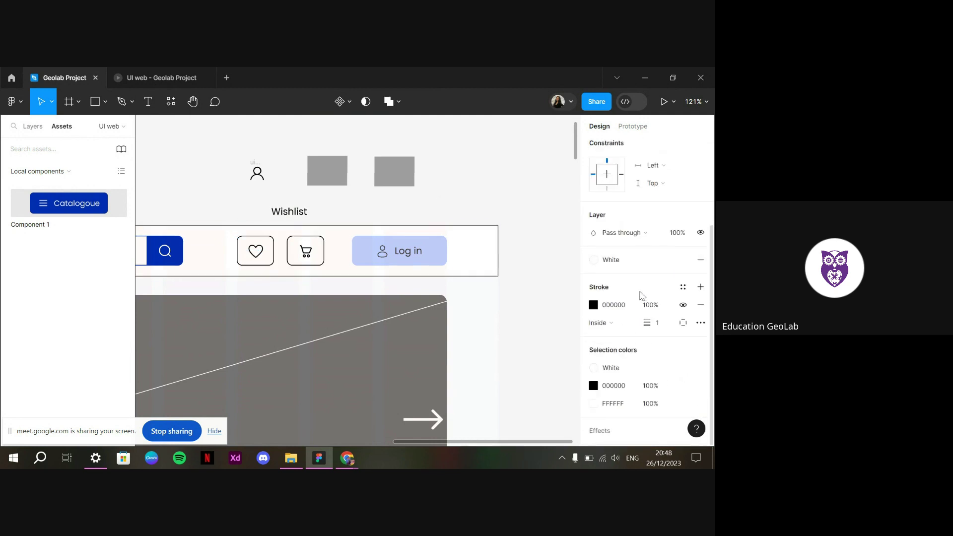
pyautogui.hotkey('ctrl', 'z')
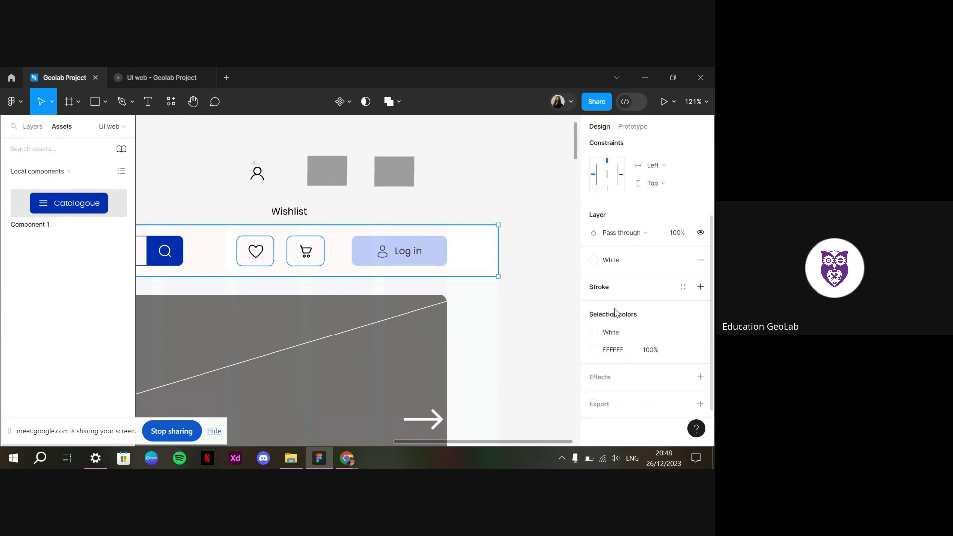
pyautogui.hotkey('ctrl', 'z')
# Outline only the heart and cart backgrounds with an Unactive Blue inside stroke of 1, and check the preview
pyautogui.scroll(2, 672, 338)
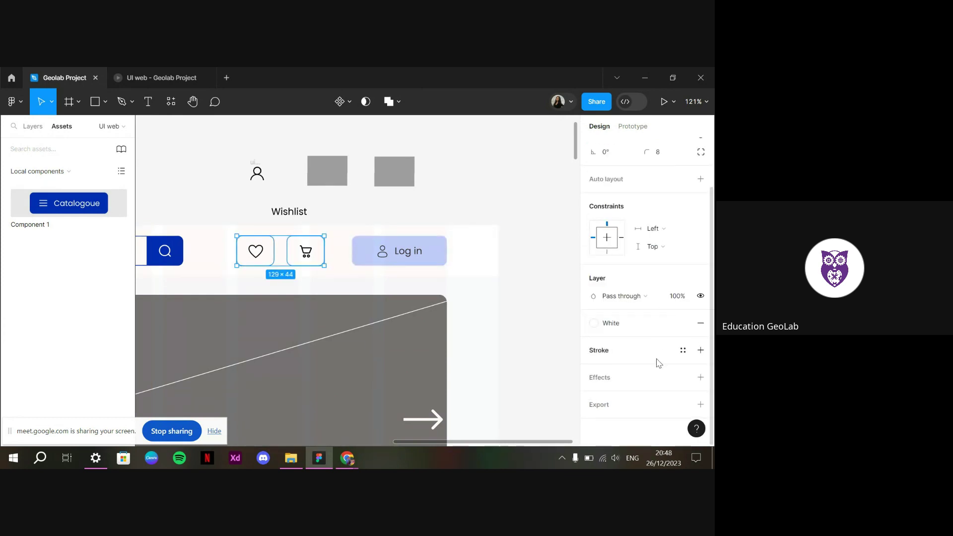
pyautogui.click(659, 363)
pyautogui.click(683, 350)
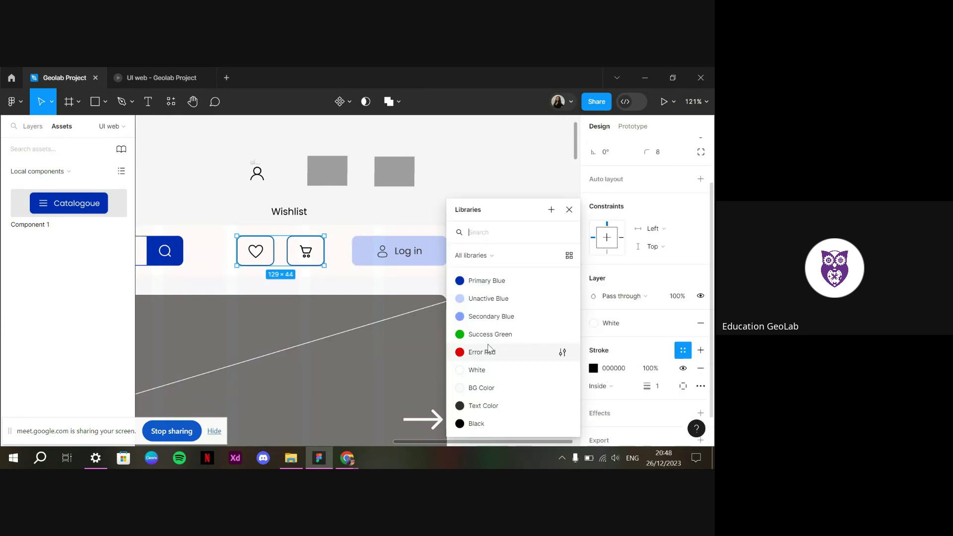
pyautogui.click(494, 303)
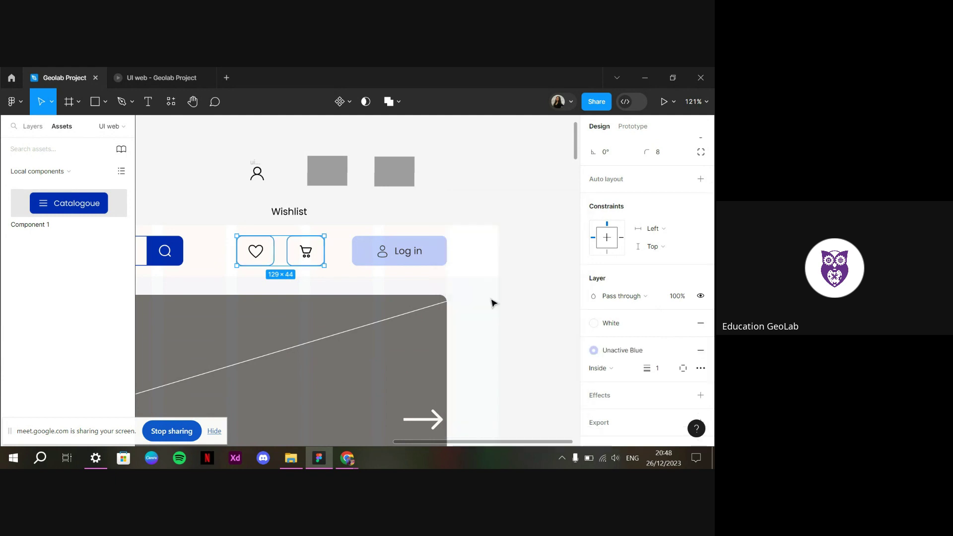
pyautogui.click(204, 70)
pyautogui.moveTo(86, 70)
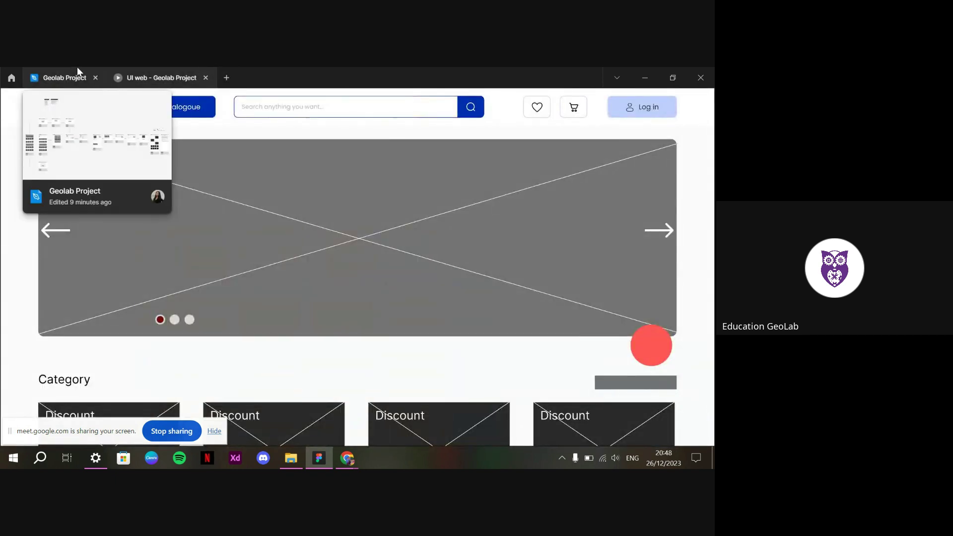
pyautogui.click(77, 75)
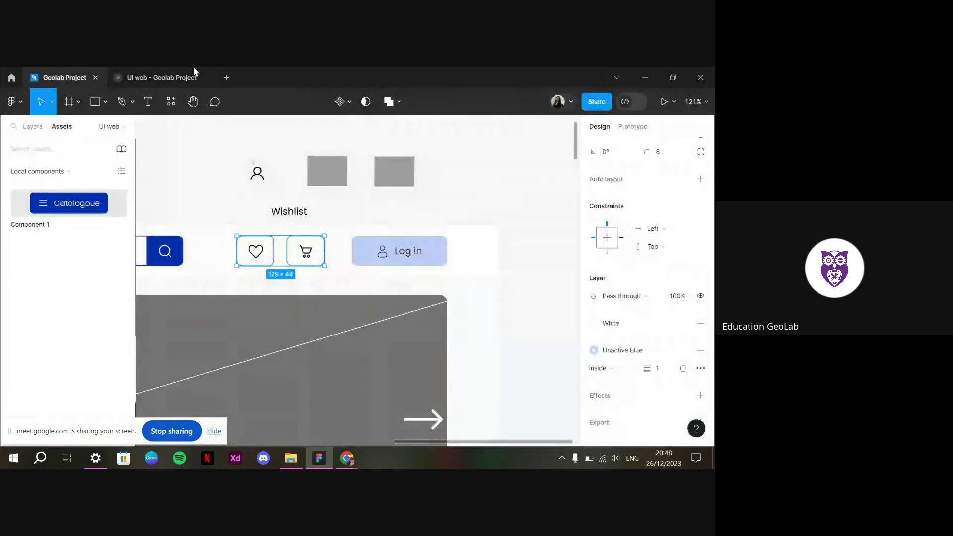
# Recolor the heart and cart icons with the Primary Blue color style and check the preview
pyautogui.doubleClick(298, 255)
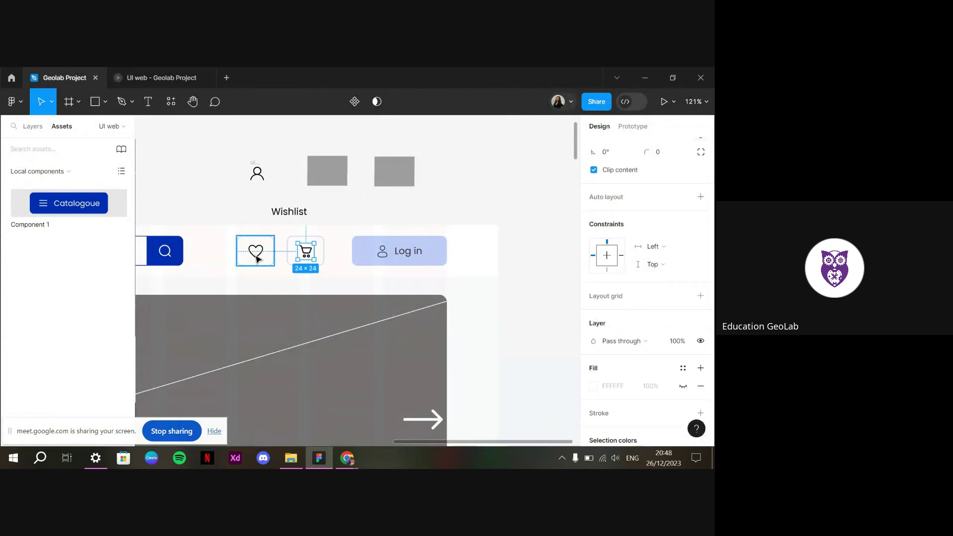
pyautogui.scroll(-3, 603, 289)
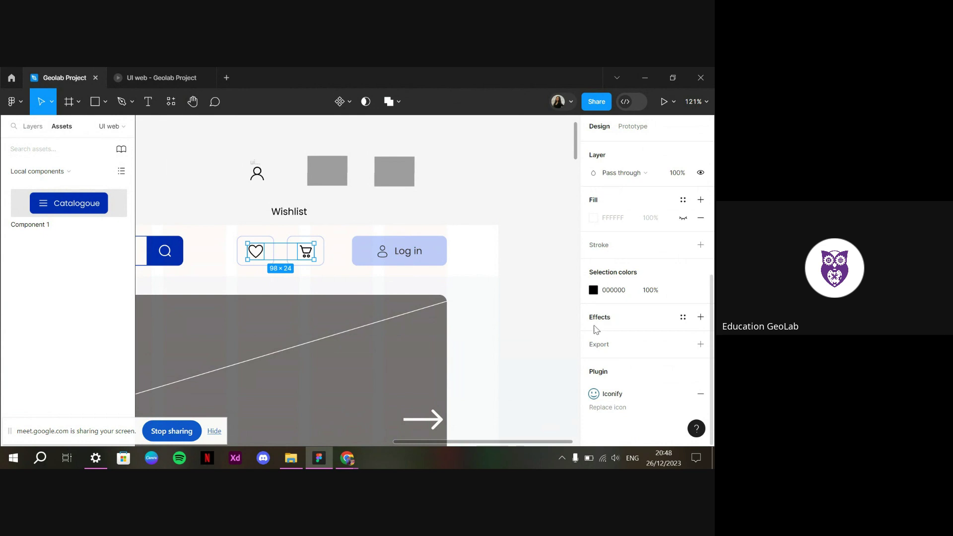
pyautogui.click(683, 290)
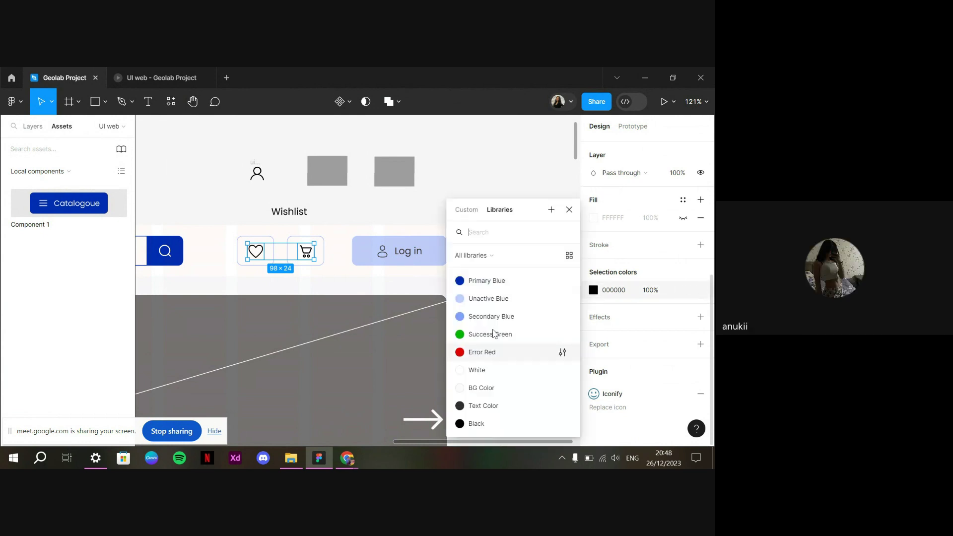
pyautogui.click(487, 292)
pyautogui.press('Escape')
pyautogui.click(147, 75)
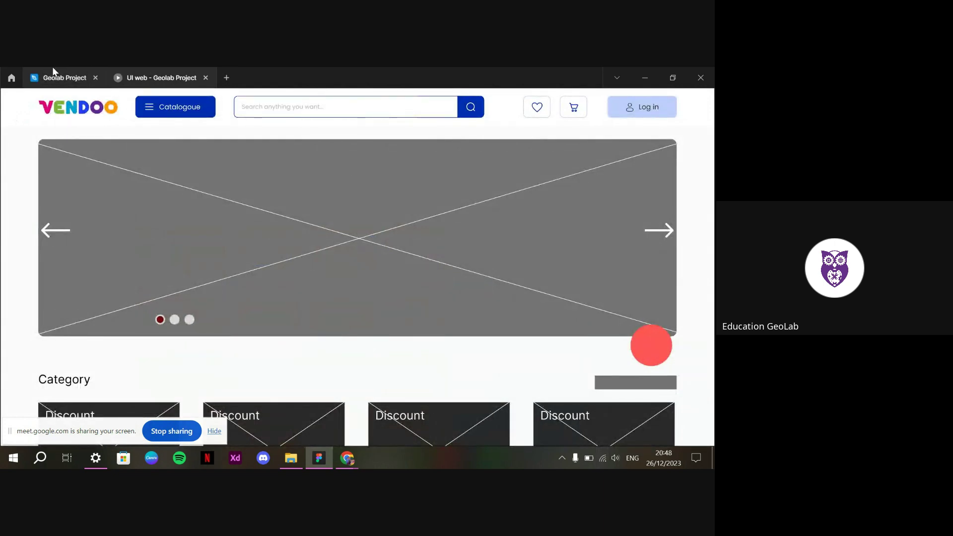
pyautogui.click(34, 72)
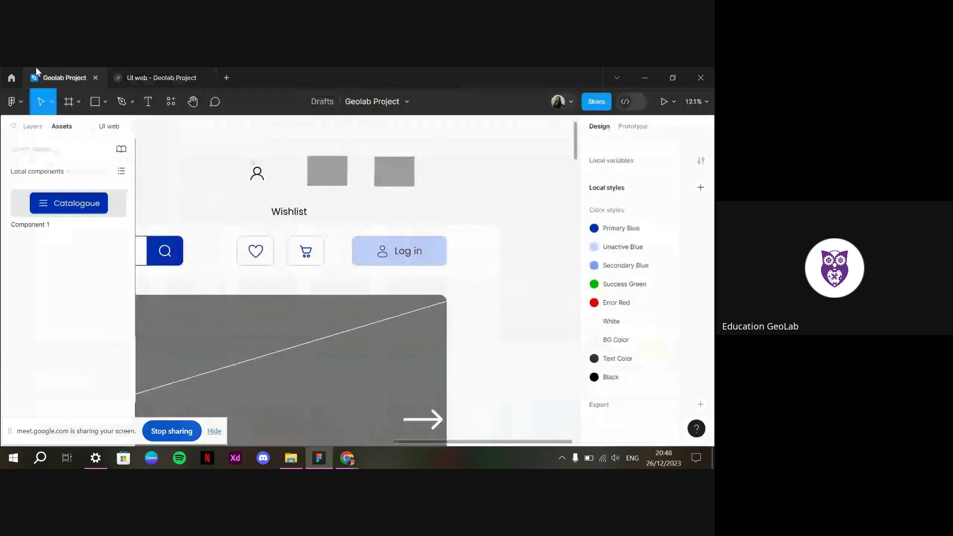
# Detach the Primary Blue style from the heart and cart icons and recolor both icons dark gray 595959
pyautogui.click(305, 252)
pyautogui.keyDown('shift'); pyautogui.click(260, 254); pyautogui.keyUp('shift')
pyautogui.press('Return')
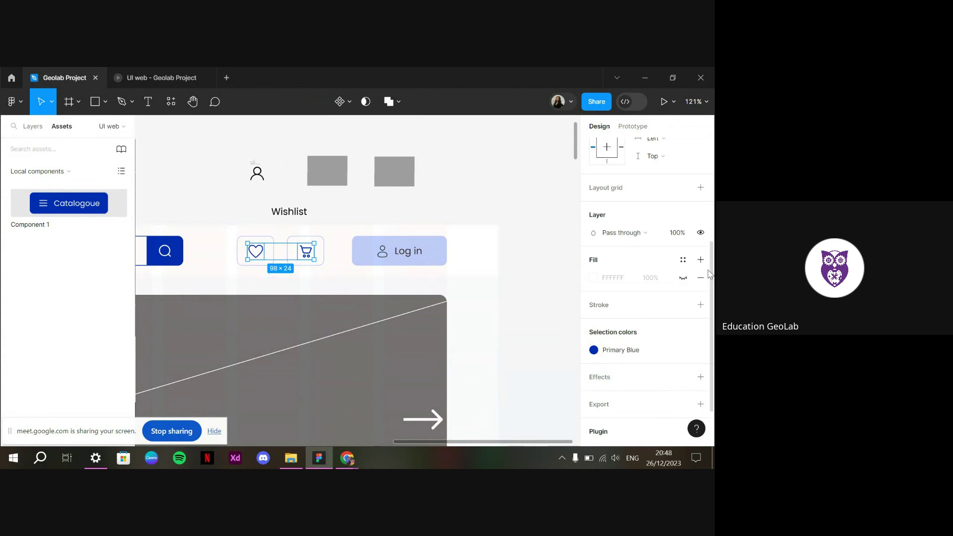
pyautogui.click(683, 291)
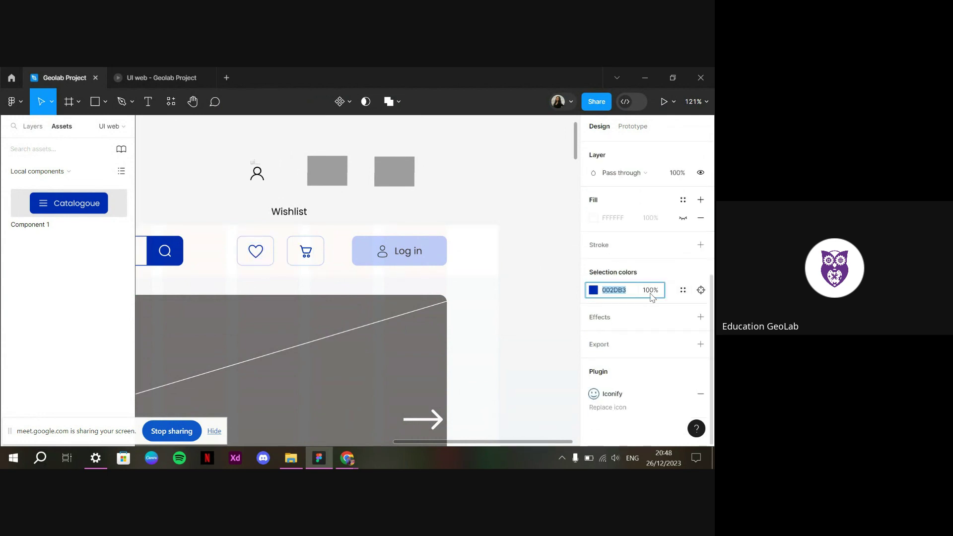
pyautogui.click(681, 291)
pyautogui.press('Escape')
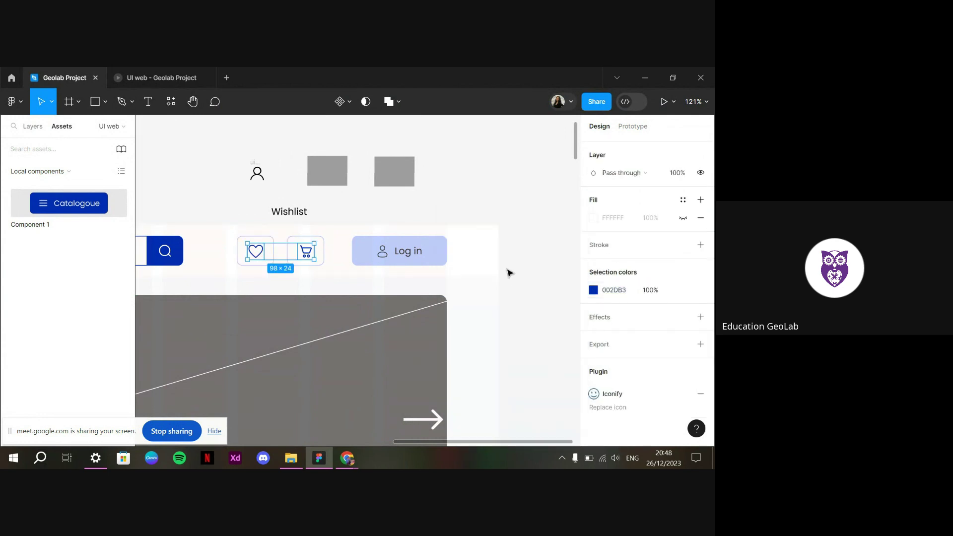
pyautogui.click(593, 290)
pyautogui.moveTo(578, 293); pyautogui.dragTo(380, 251)
# Try to apply a Primary Blue stroke to the whole heart and cart groups, check the preview, and undo the change
pyautogui.click(306, 251)
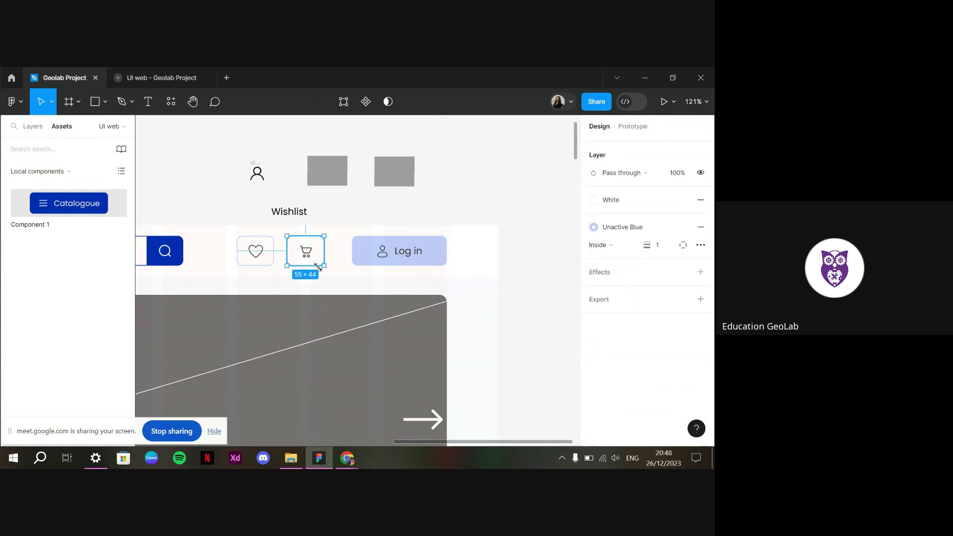
pyautogui.keyDown('shift'); pyautogui.click(255, 250); pyautogui.keyUp('shift')
pyautogui.scroll(-3, 625, 323)
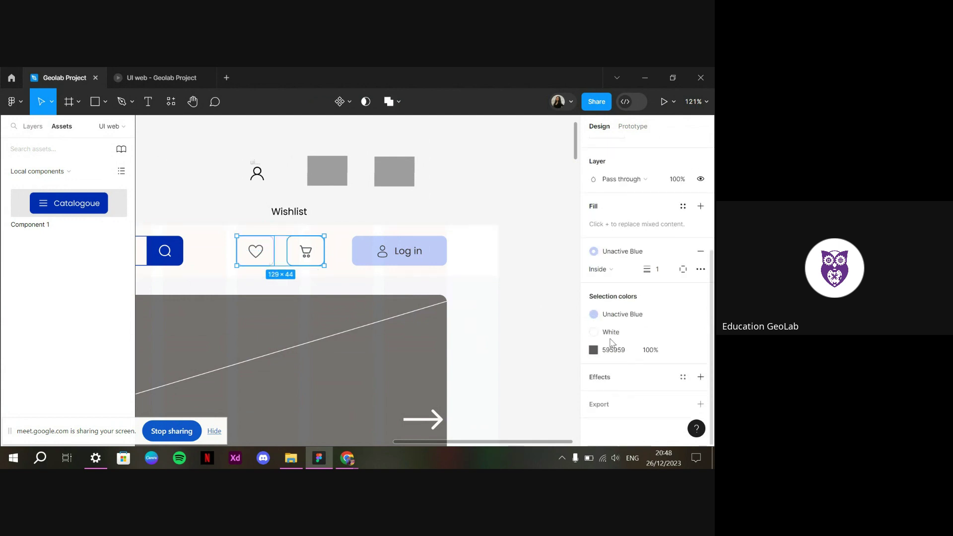
pyautogui.click(605, 255)
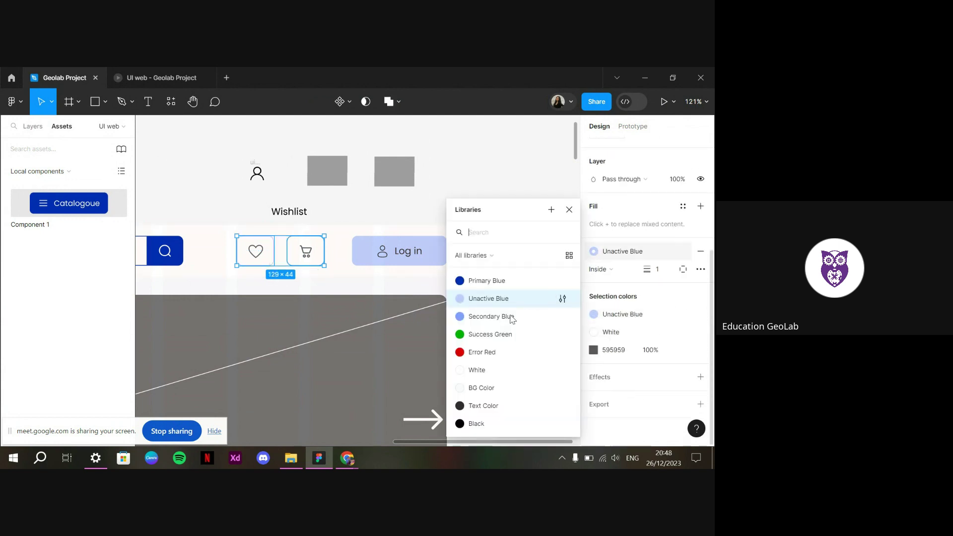
pyautogui.click(484, 279)
pyautogui.click(200, 70)
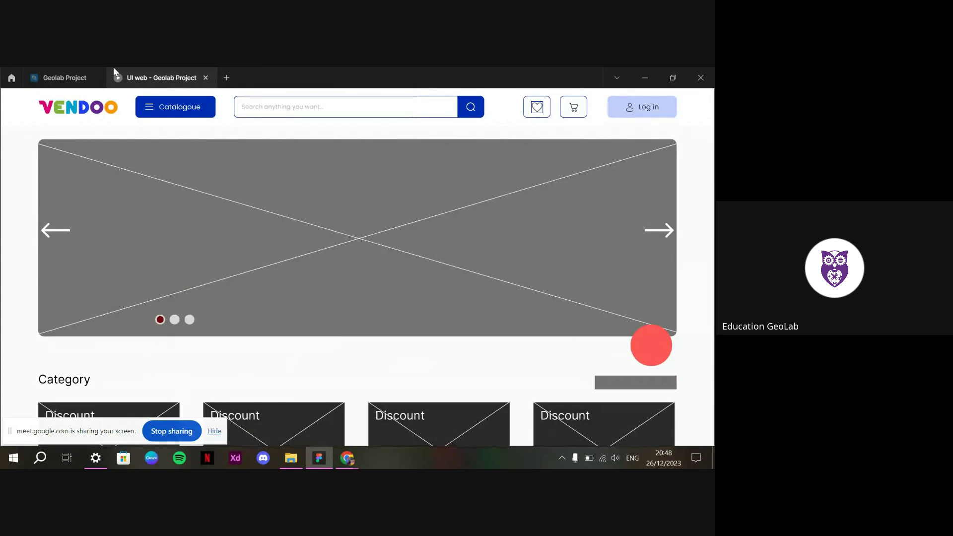
pyautogui.click(59, 69)
pyautogui.hotkey('ctrl', 'z')
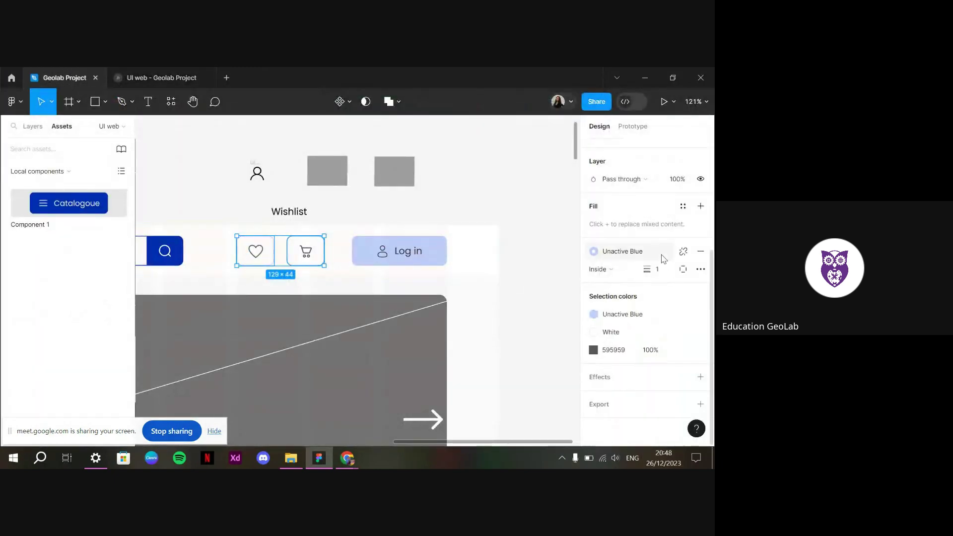
# Recolor the outlines of only the heart and cart backgrounds with the Primary Blue style and check the preview
pyautogui.click(594, 252)
pyautogui.doubleClick(265, 260)
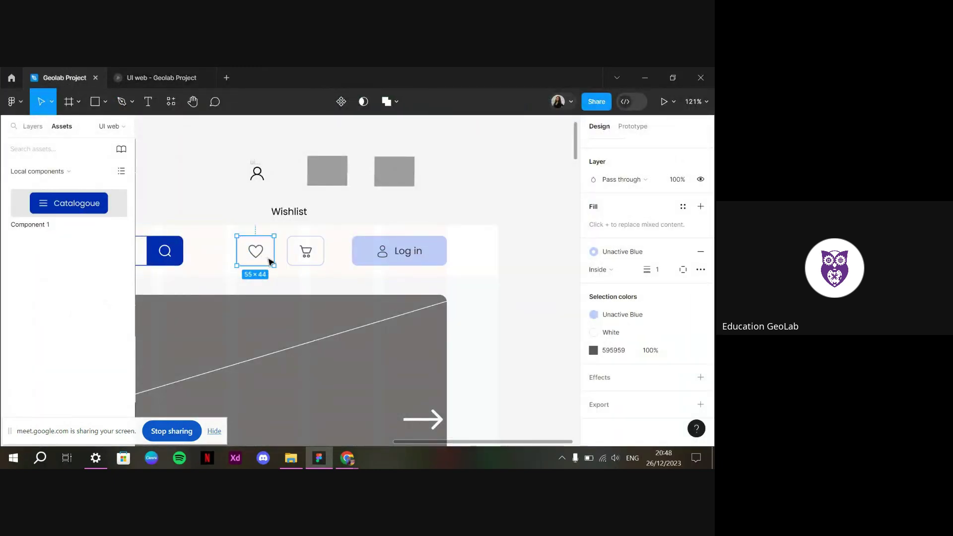
pyautogui.keyDown('shift'); pyautogui.click(292, 263); pyautogui.keyUp('shift')
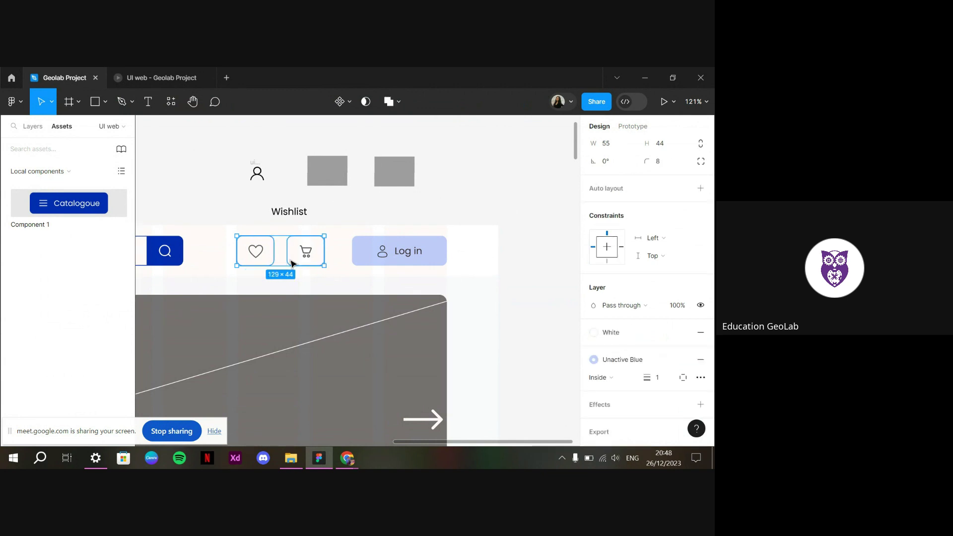
pyautogui.click(616, 360)
pyautogui.click(473, 282)
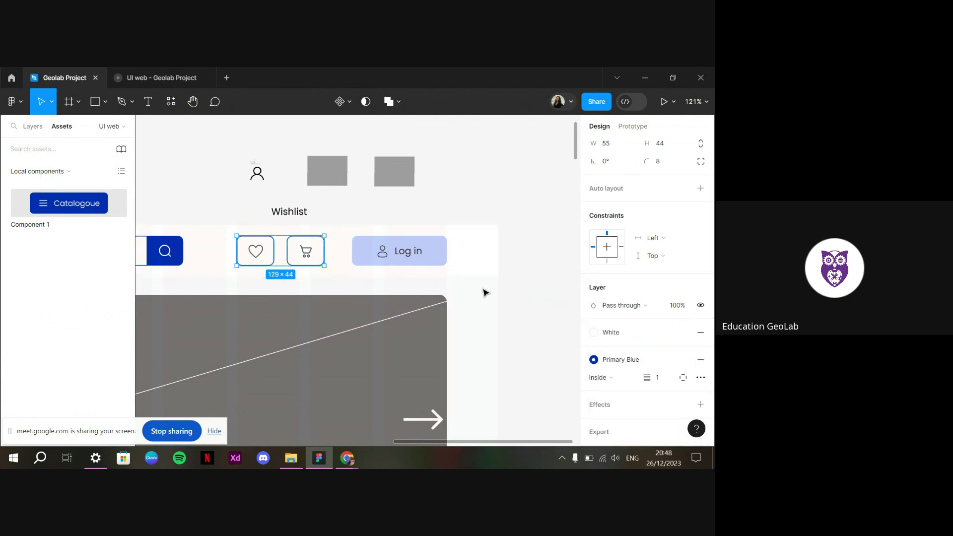
pyautogui.click(151, 72)
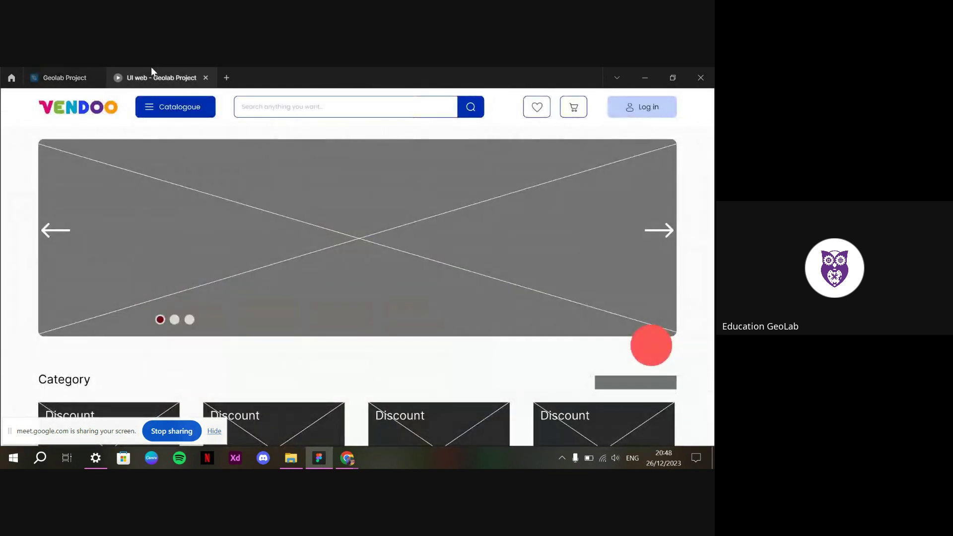
pyautogui.click(101, 72)
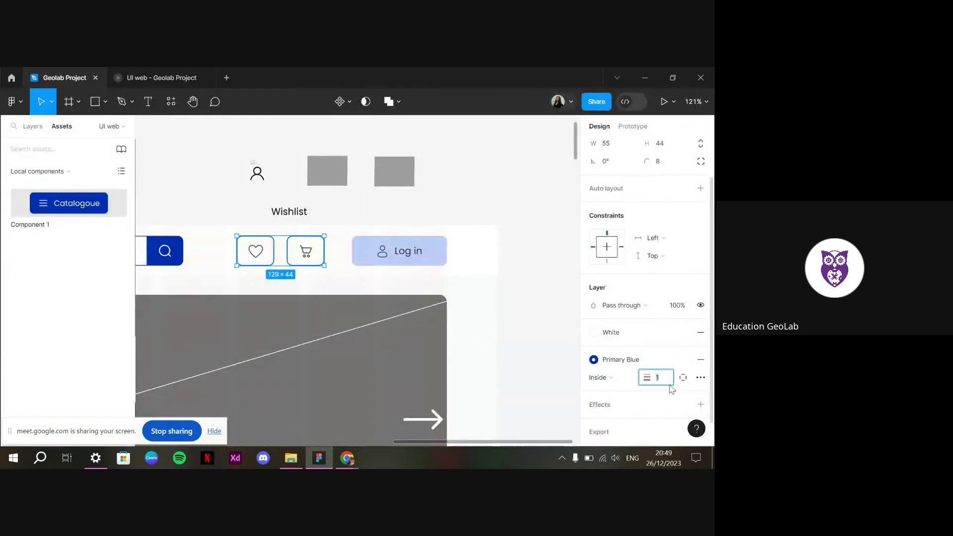
# Set the stroke weight of the heart and cart backgrounds to 0.5 and check the preview
pyautogui.write('.5')
pyautogui.press('Return')
pyautogui.click(164, 74)
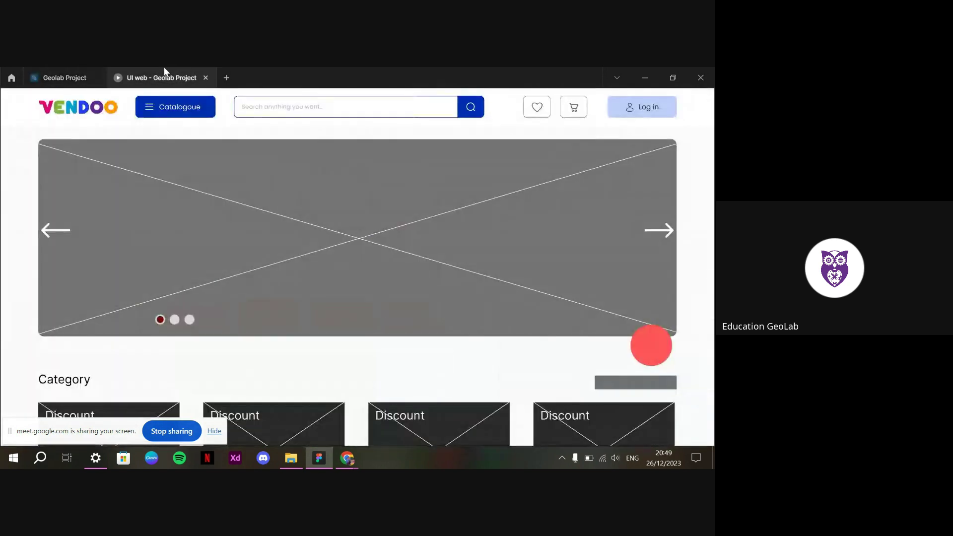
pyautogui.moveTo(85, 71)
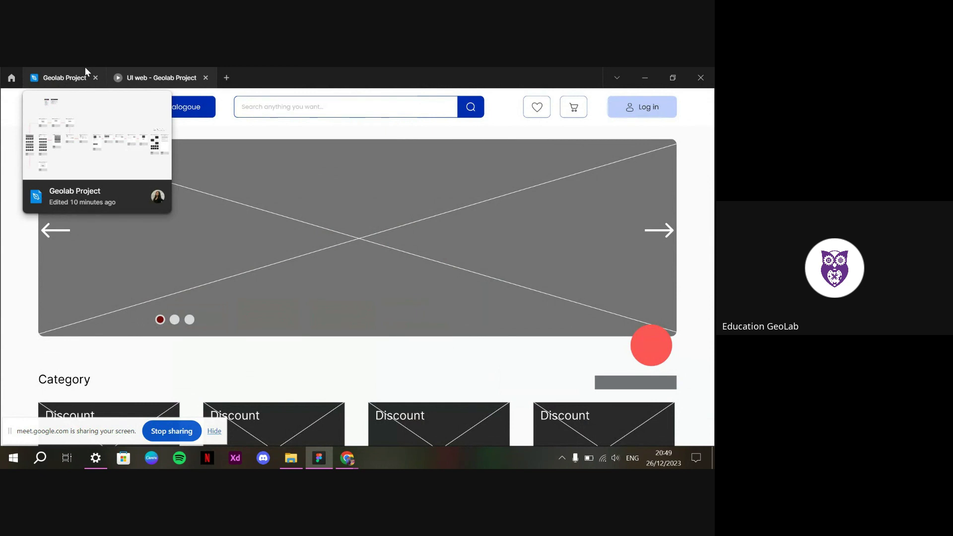
pyautogui.click(85, 71)
pyautogui.click(490, 212)
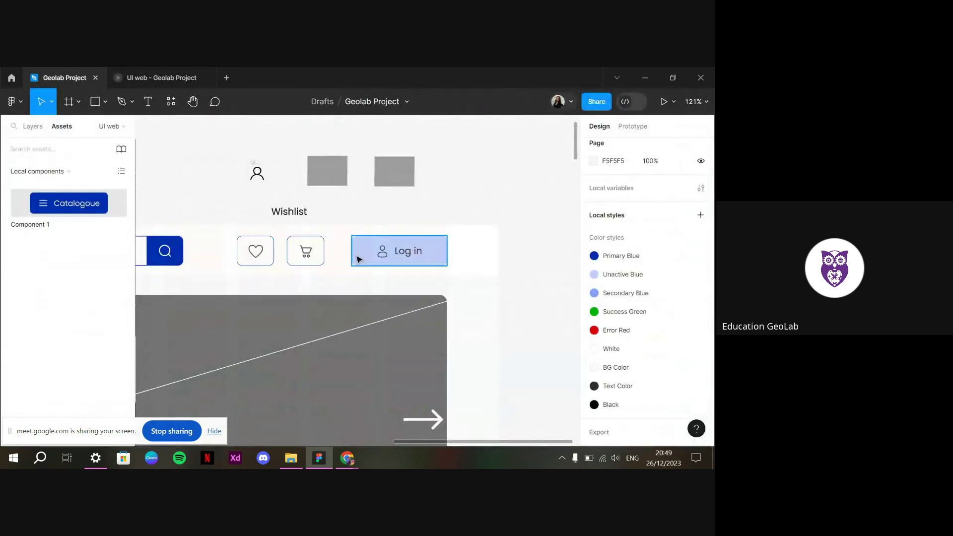
# Move the heart and cart buttons together towards the Log in button, leaving a 36 px gap beside it
pyautogui.click(291, 266)
pyautogui.moveTo(259, 258); pyautogui.dragTo(264, 258)
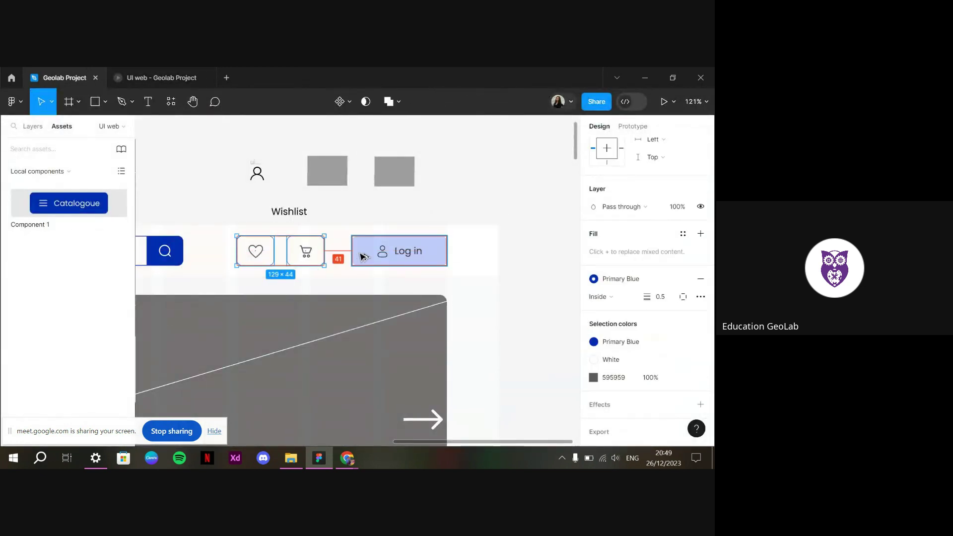
pyautogui.press('Right')
pyautogui.press('Right')
pyautogui.press('Right')
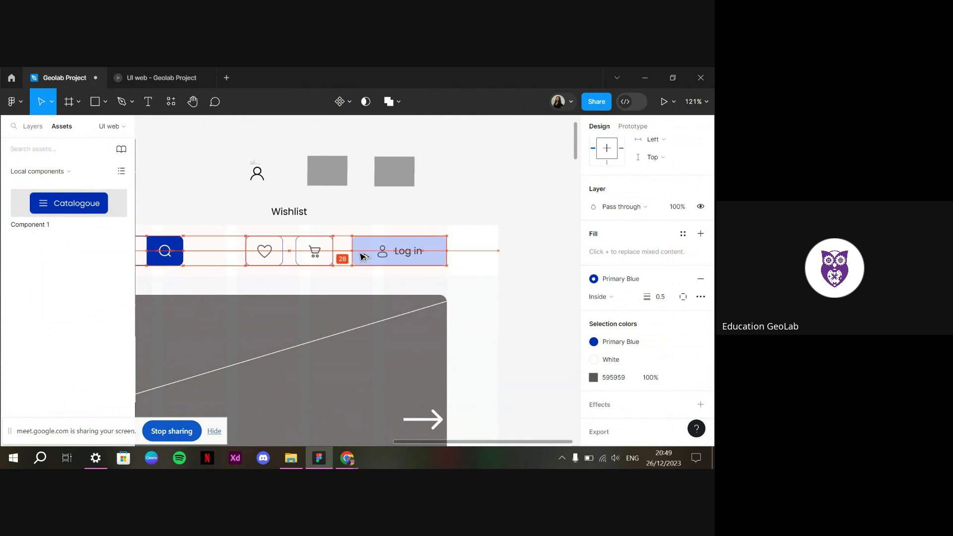
pyautogui.press('Left')
pyautogui.press('Left')
pyautogui.press('Left')
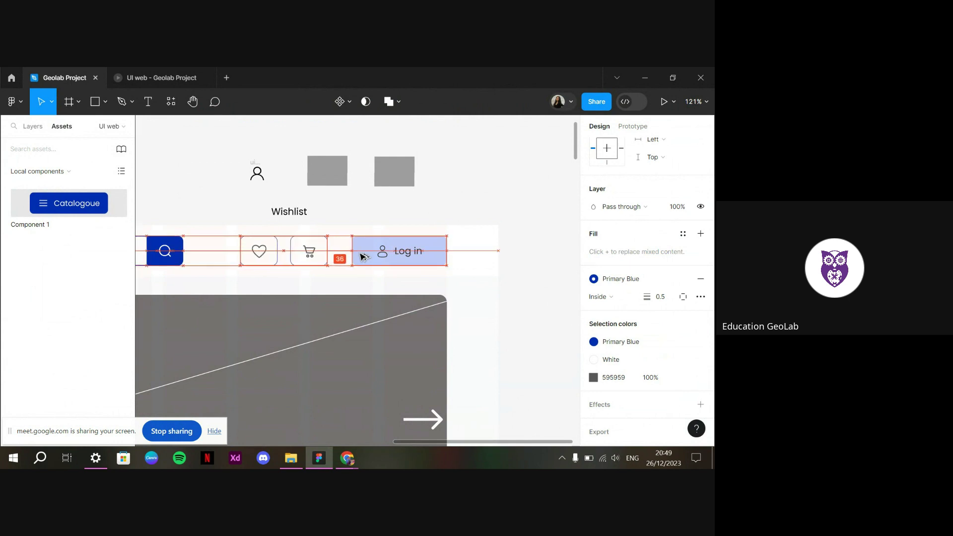
# Move the heart button away from the cart button to leave a 36 px gap, and check the spacing in the preview
pyautogui.click(304, 253)
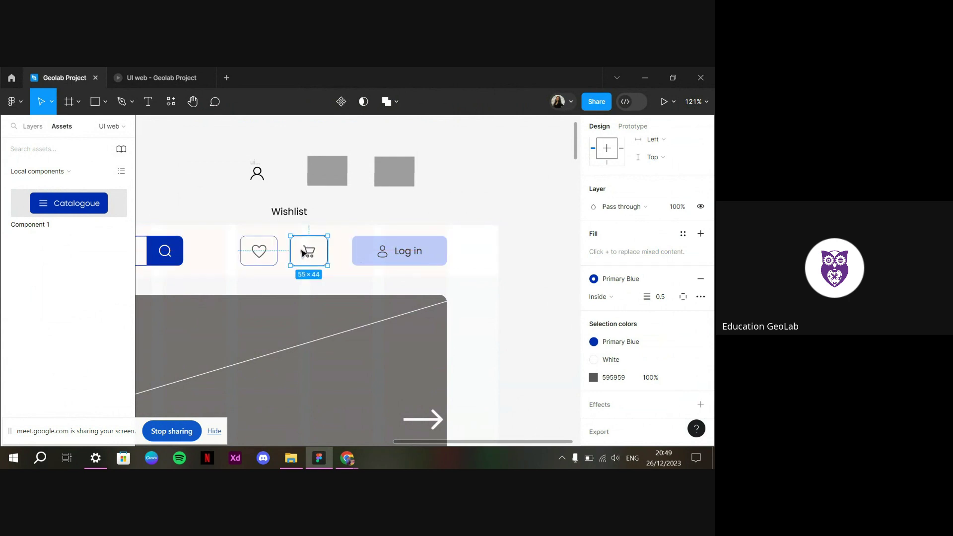
pyautogui.click(259, 252)
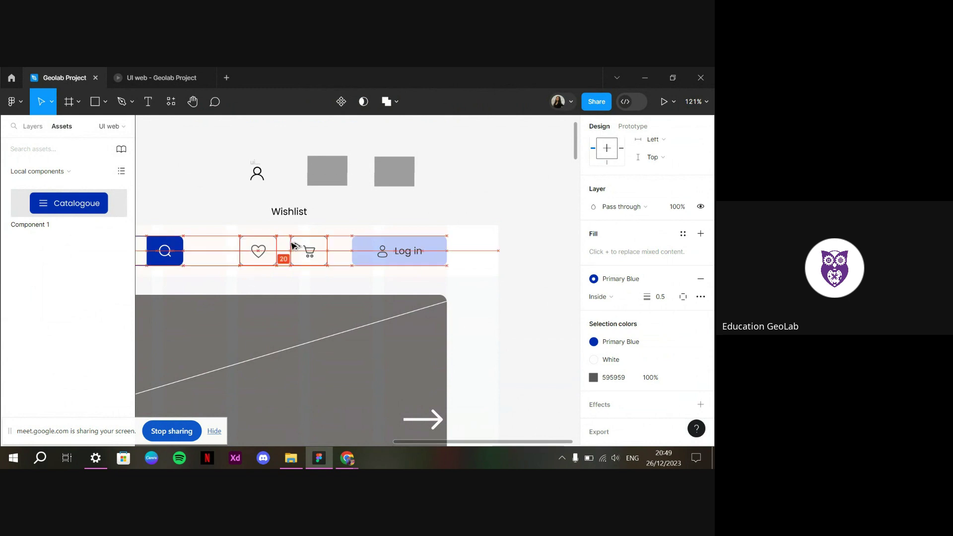
pyautogui.press('Left')
pyautogui.press('Left')
pyautogui.press('Left')
pyautogui.press('Left')
pyautogui.press('Left')
pyautogui.press('Left')
pyautogui.press('Left')
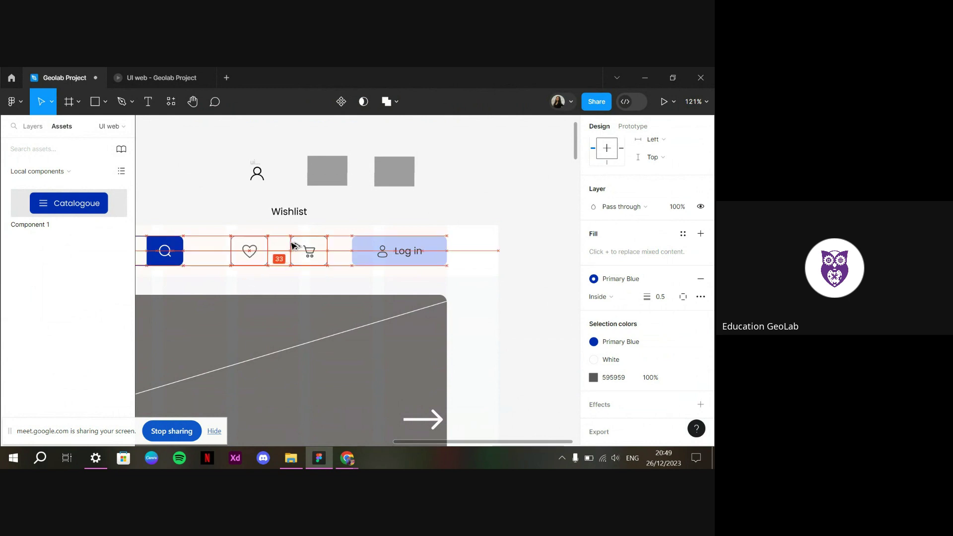
pyautogui.click(180, 77)
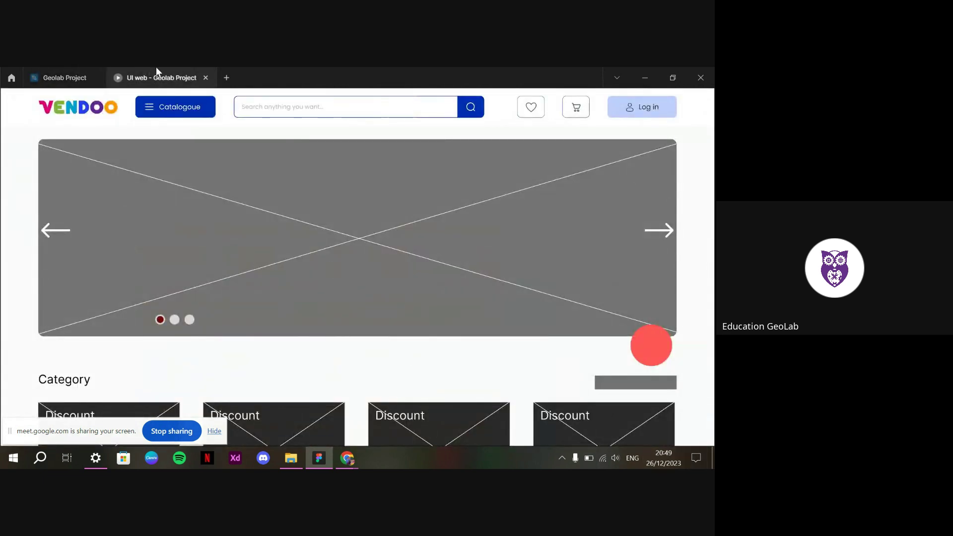
pyautogui.click(81, 70)
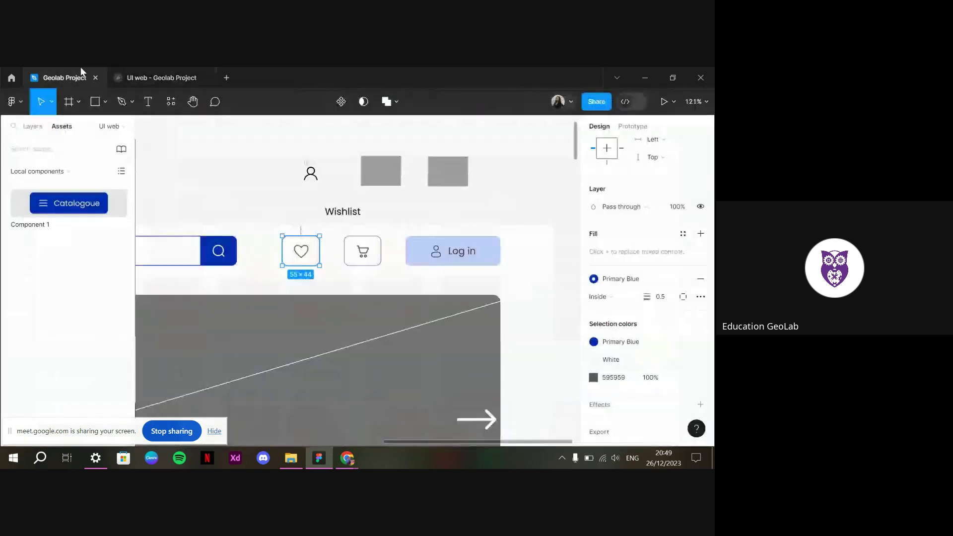
pyautogui.click(213, 166)
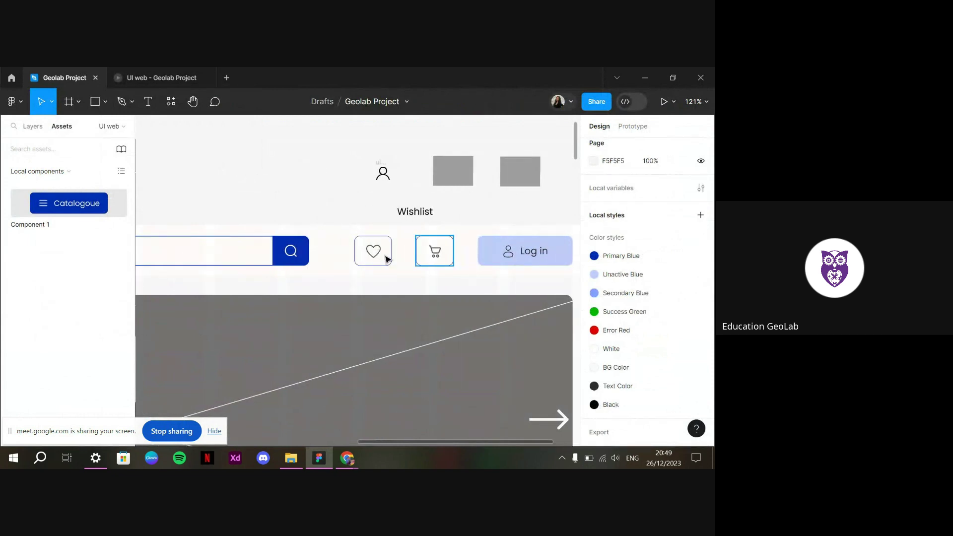
pyautogui.click(425, 261)
pyautogui.scroll(-2, 425, 262)
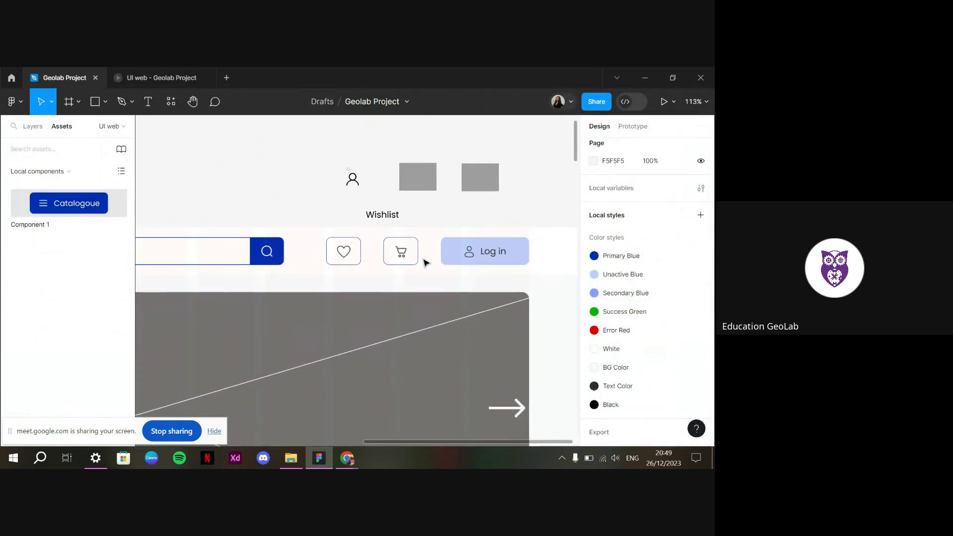
pyautogui.scroll(-5, 425, 261)
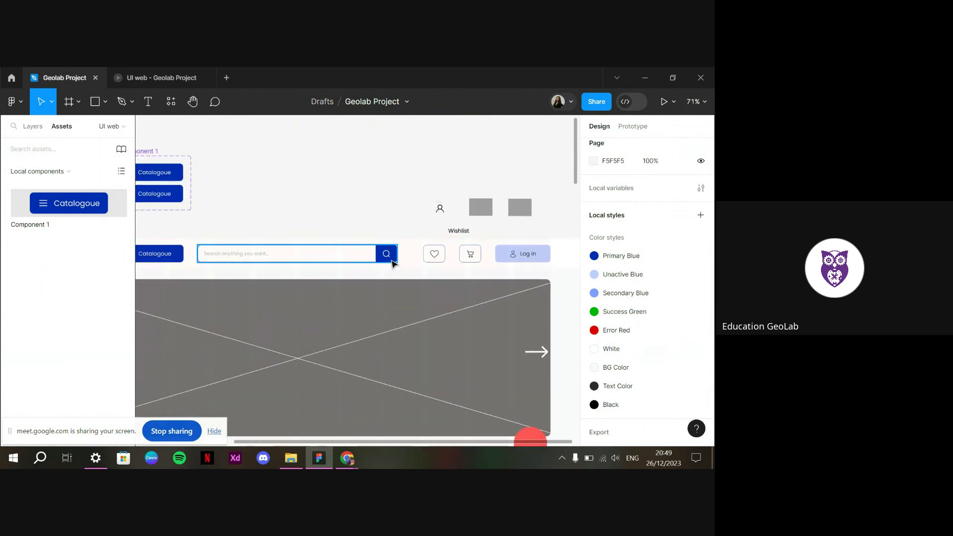
pyautogui.click(370, 262)
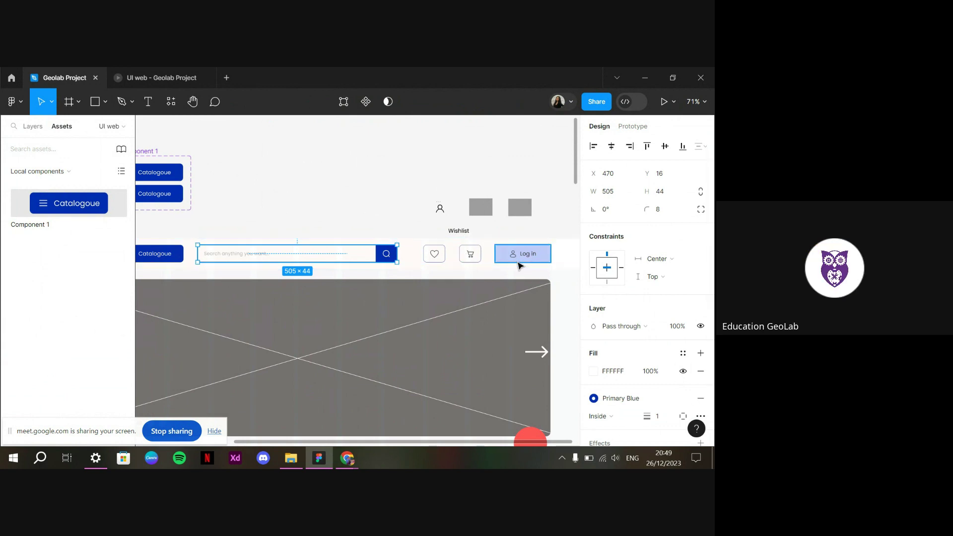
# Remove the Primary Blue stroke from the cart button's background
pyautogui.click(470, 254)
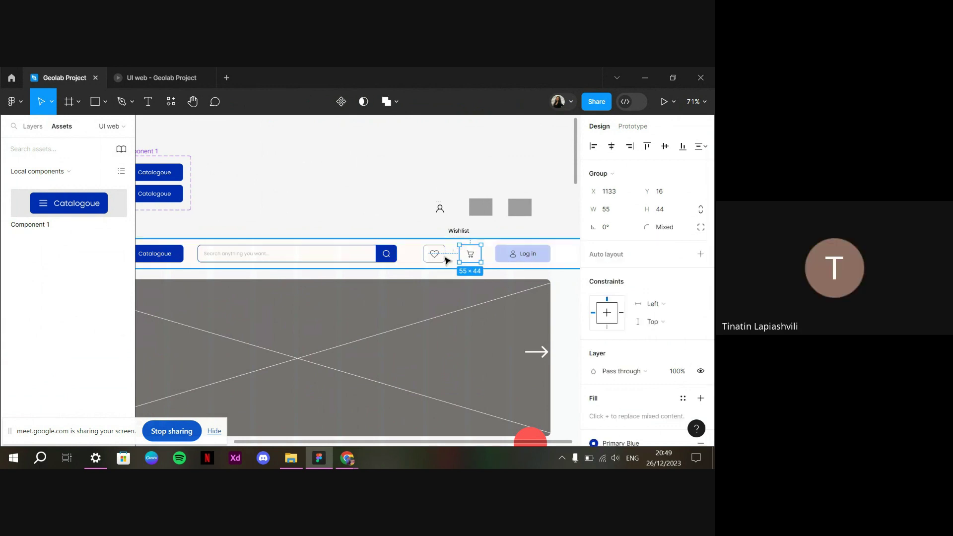
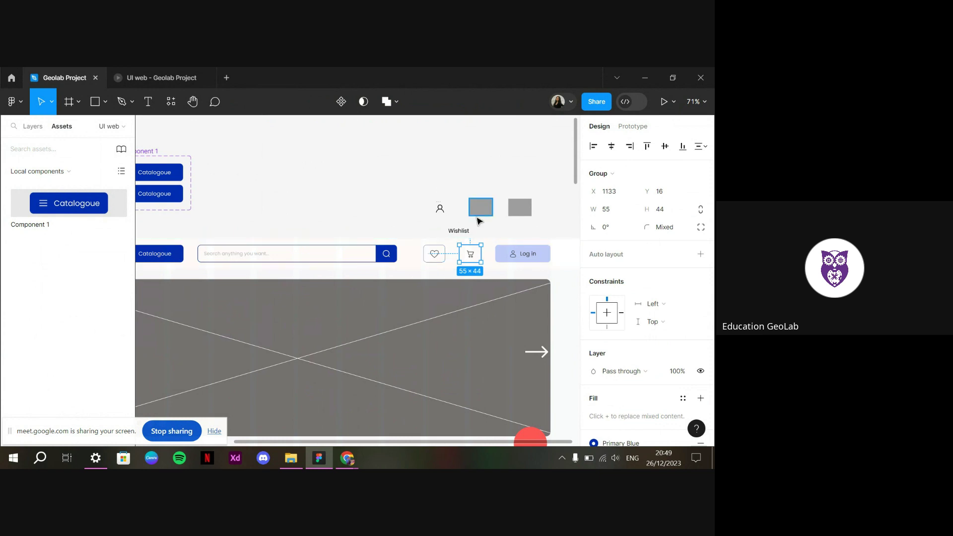
pyautogui.hscroll(2, 477, 220)
pyautogui.scroll(5, 430, 256)
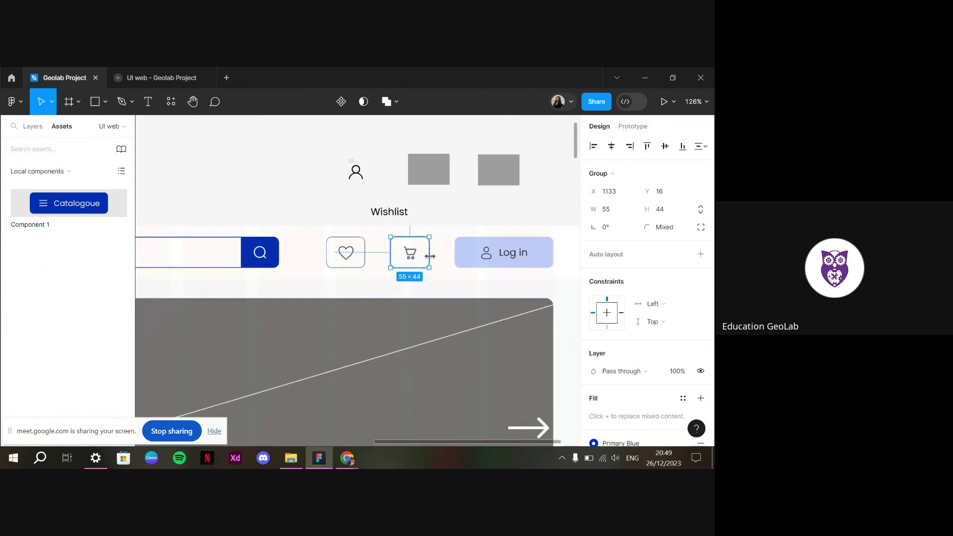
pyautogui.keyDown('shift'); pyautogui.click(322, 260); pyautogui.keyUp('shift')
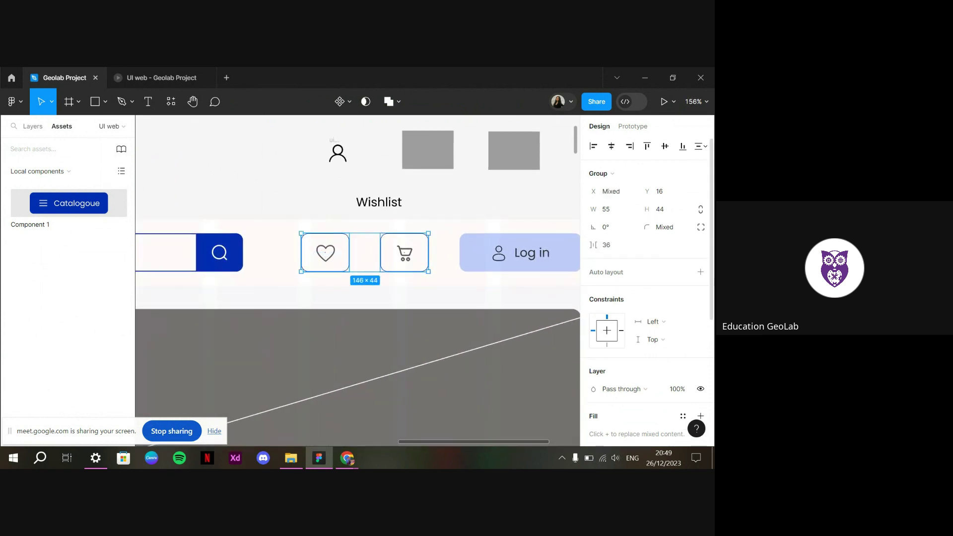
pyautogui.scroll(-5, 650, 371)
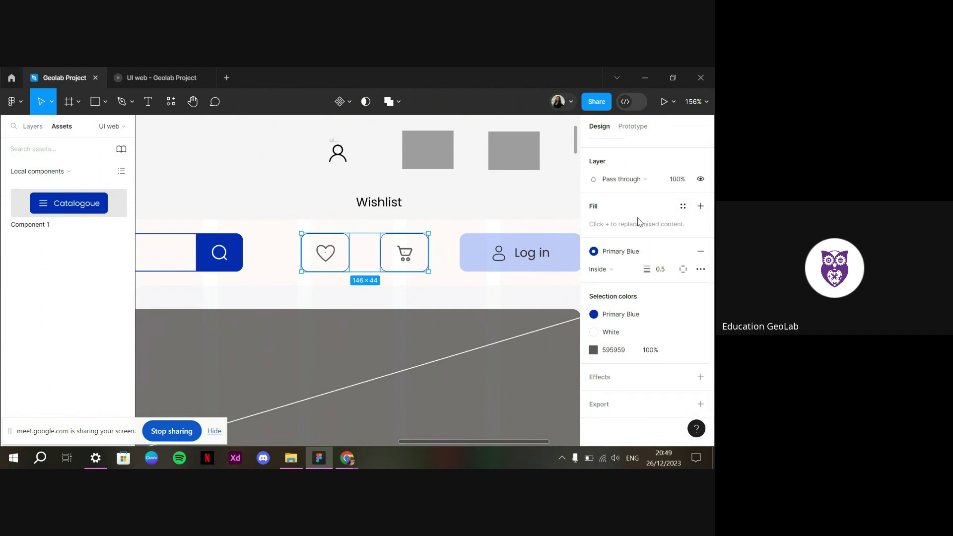
pyautogui.click(401, 252)
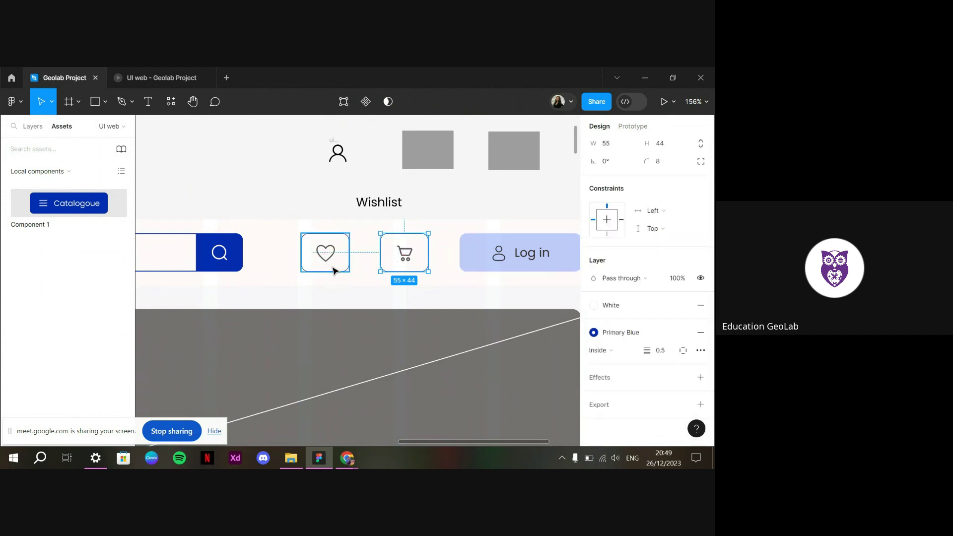
pyautogui.click(701, 332)
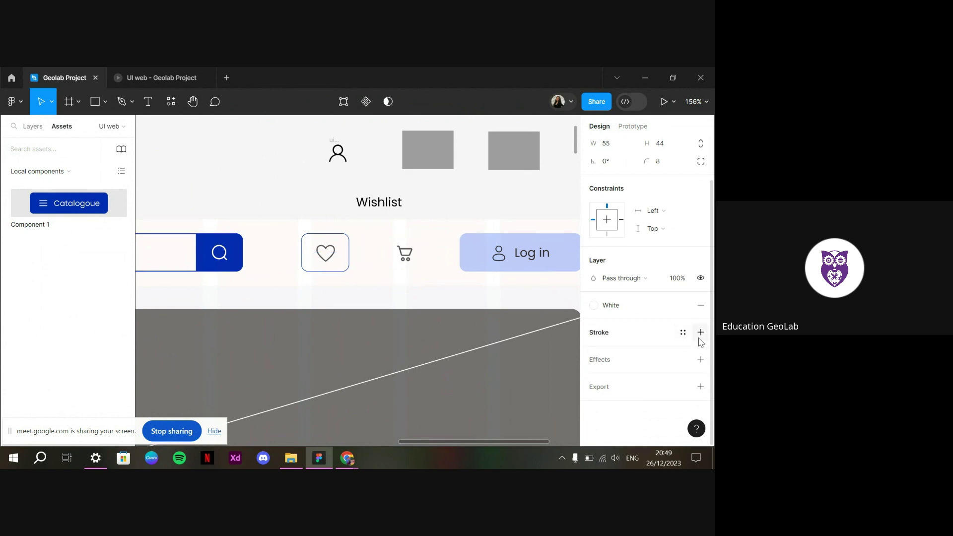
# Detach the White style from the cart button's background and set its fill to grey C5C4C4
pyautogui.click(684, 307)
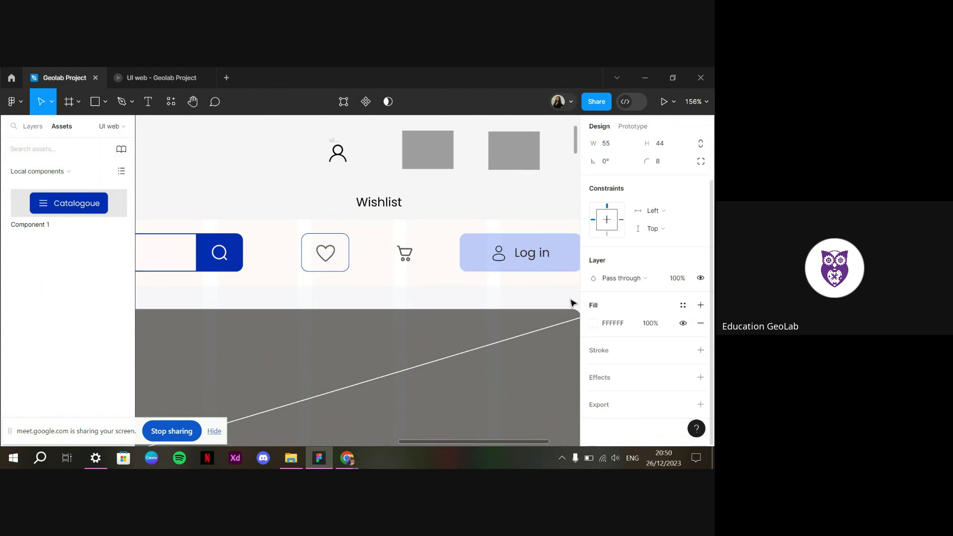
pyautogui.click(593, 323)
pyautogui.click(460, 195)
pyautogui.click(413, 209)
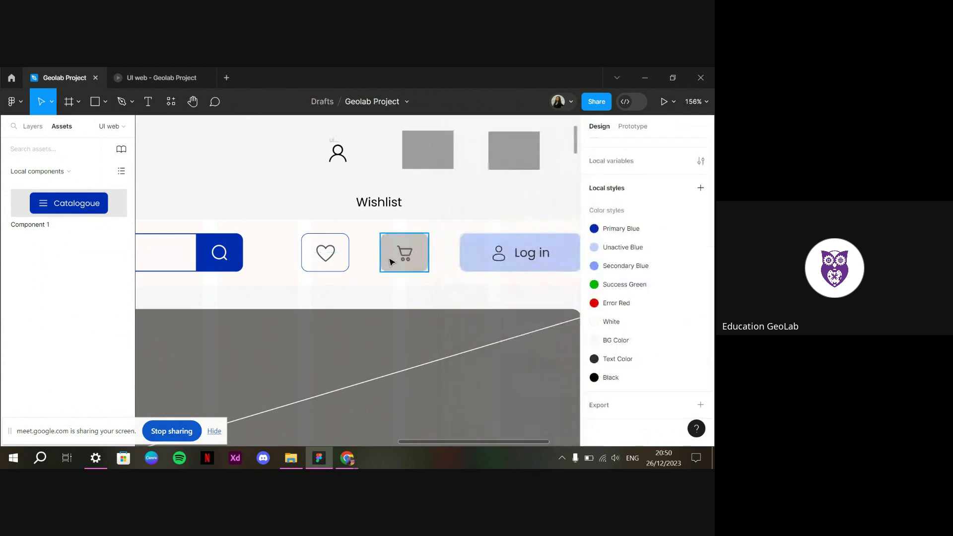
# Delete the background rectangles behind the cart and heart icons
pyautogui.click(391, 263)
pyautogui.doubleClick(389, 263)
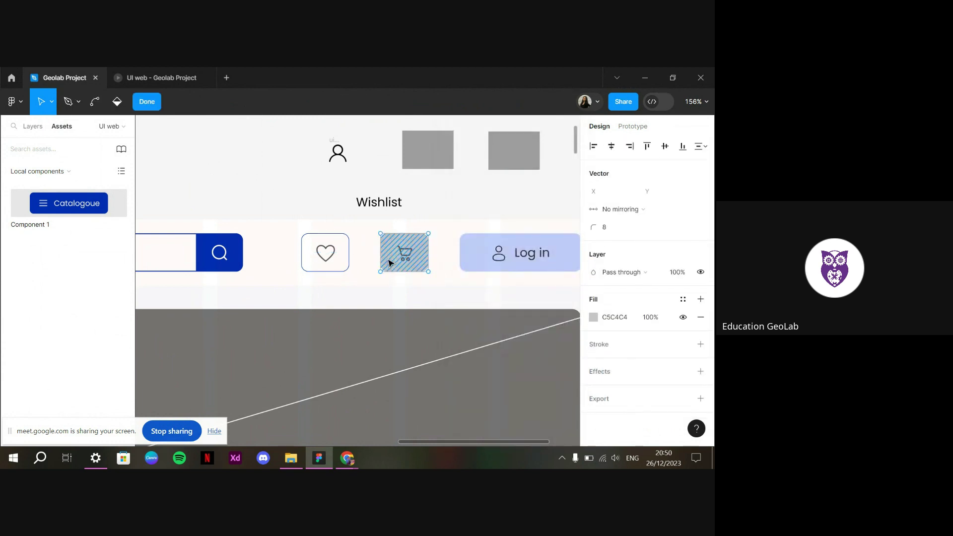
pyautogui.press('Escape')
pyautogui.press('Escape')
pyautogui.doubleClick(335, 263)
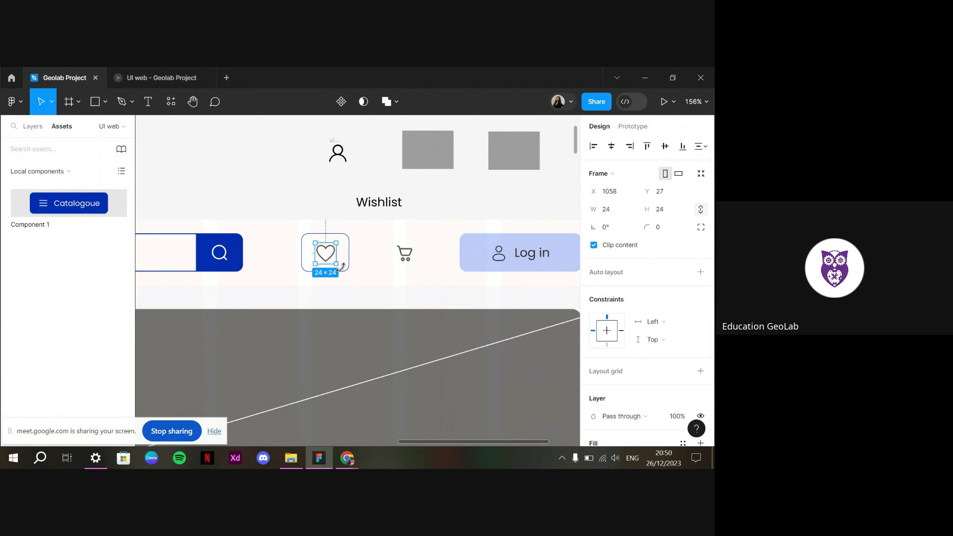
pyautogui.press('Escape')
pyautogui.press('Escape')
pyautogui.doubleClick(331, 256)
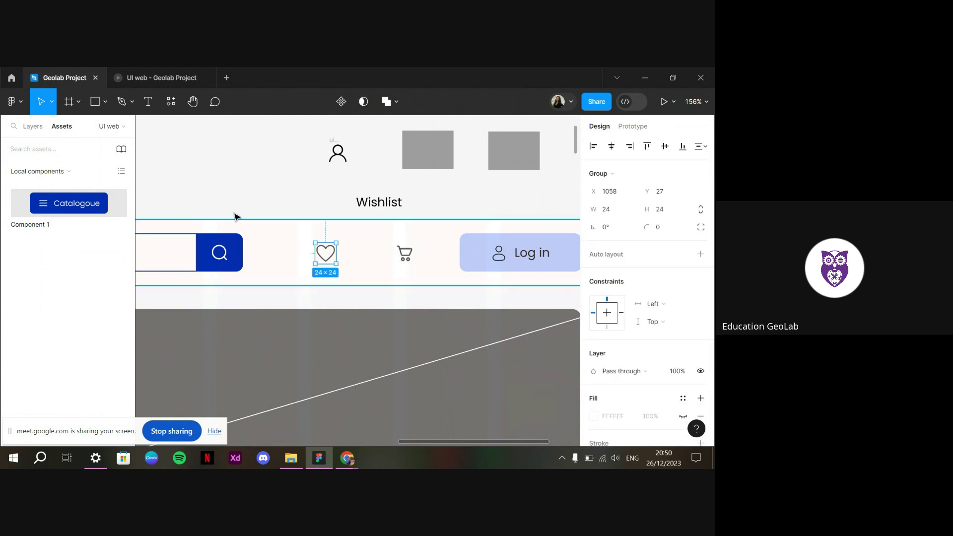
# Place the Wishlist label beneath the heart icon and set its text colour to ACACAC
pyautogui.moveTo(382, 212); pyautogui.dragTo(332, 279)
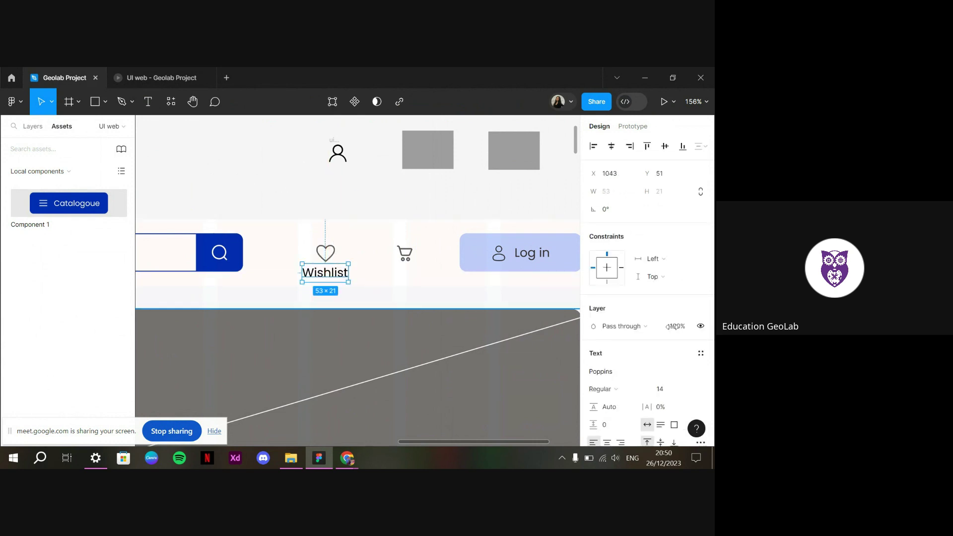
pyautogui.scroll(-3, 662, 361)
pyautogui.scroll(-2, 662, 360)
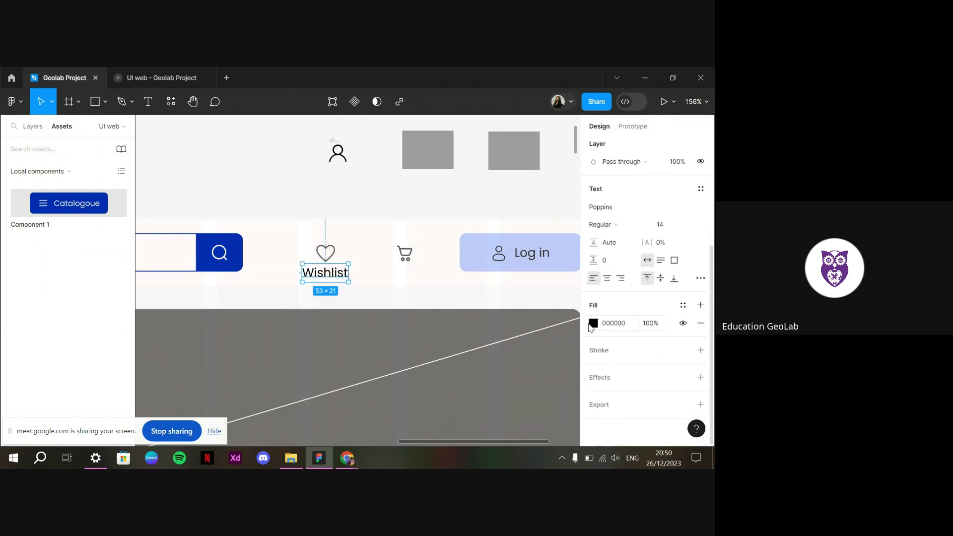
pyautogui.click(593, 323)
pyautogui.moveTo(495, 195); pyautogui.dragTo(417, 214)
# Move the heart icon and Wishlist label up together so they centre vertically on the search bar
pyautogui.click(314, 252)
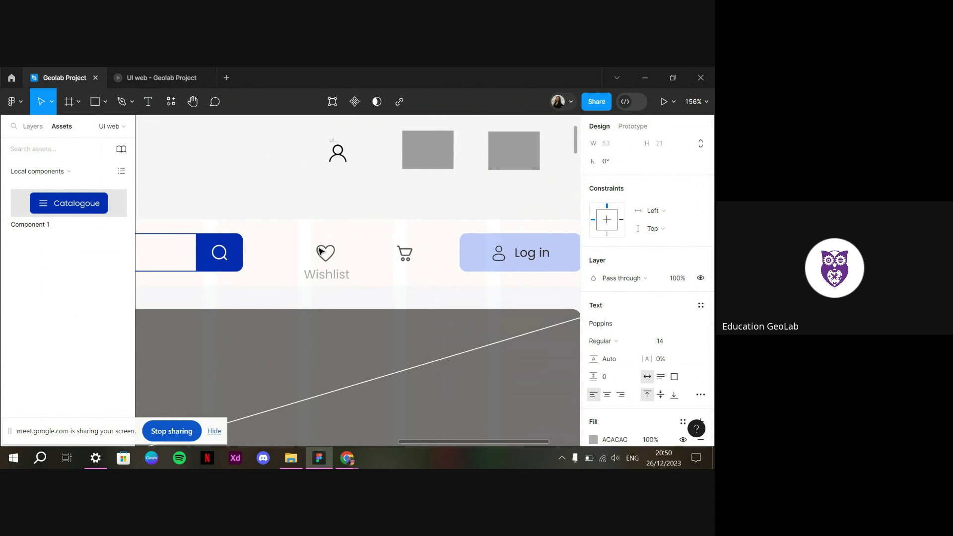
pyautogui.keyDown('shift'); pyautogui.click(321, 252); pyautogui.keyUp('shift')
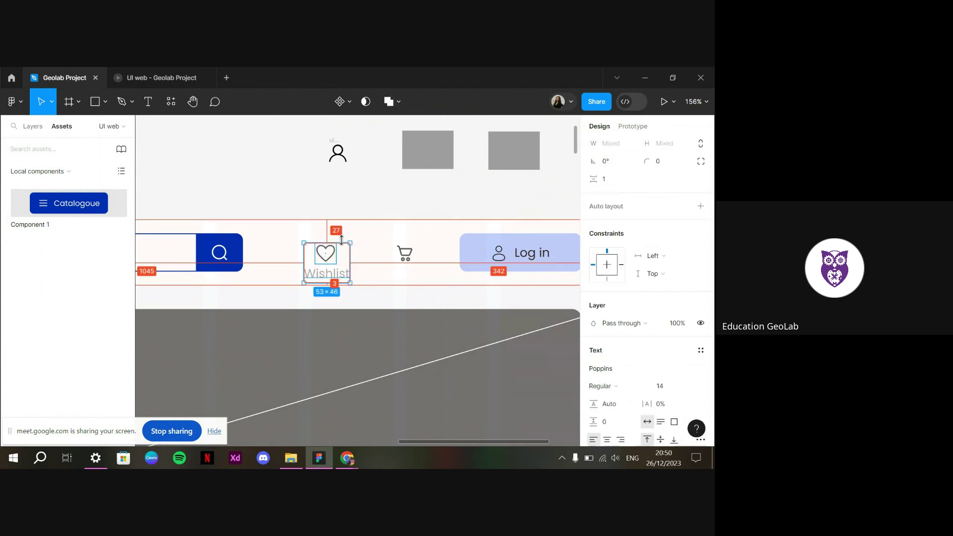
pyautogui.moveTo(343, 255); pyautogui.dragTo(346, 245)
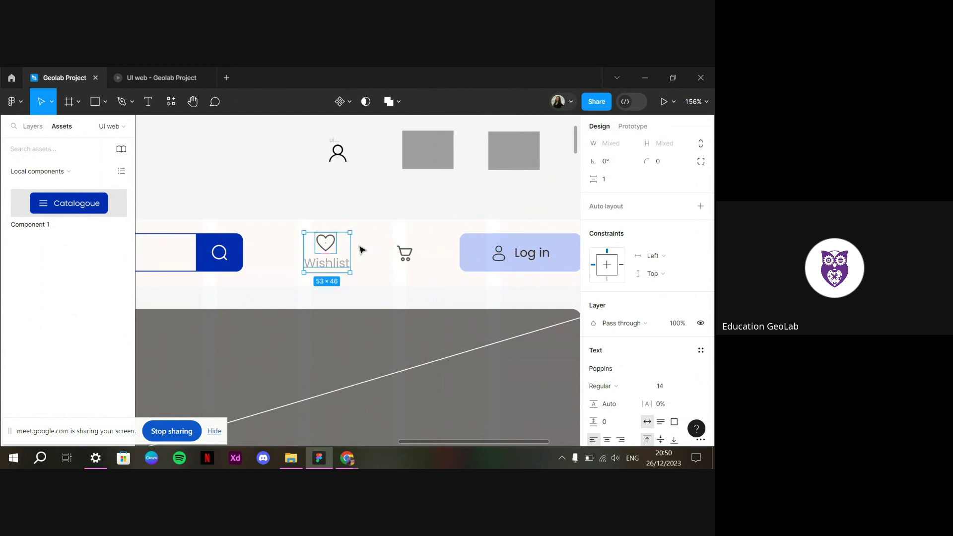
# Move the cart icon up to Y 15, level with the heart icon
pyautogui.click(405, 255)
pyautogui.scroll(2, 652, 165)
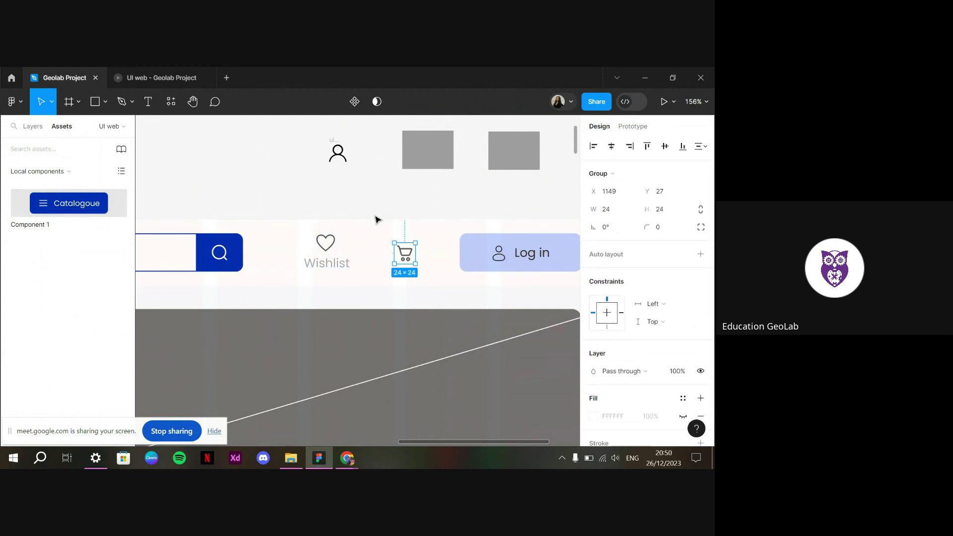
pyautogui.press('alt')
pyautogui.press('Up')
pyautogui.press('Up')
pyautogui.press('Up')
pyautogui.press('Up')
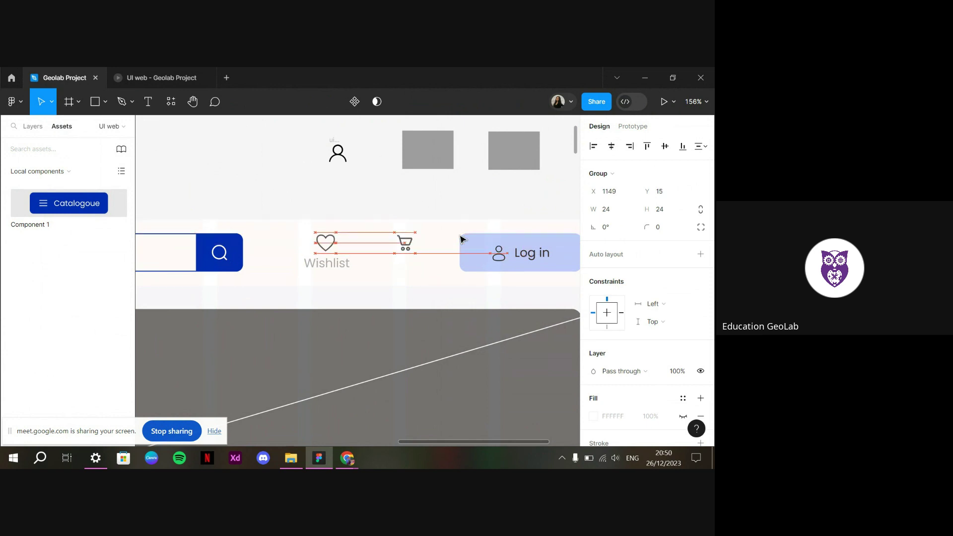
# Copy the Wishlist label to beneath the cart icon and change its text to "Cart"
pyautogui.click(313, 265)
pyautogui.moveTo(339, 266); pyautogui.dragTo(419, 267)
pyautogui.doubleClick(419, 266)
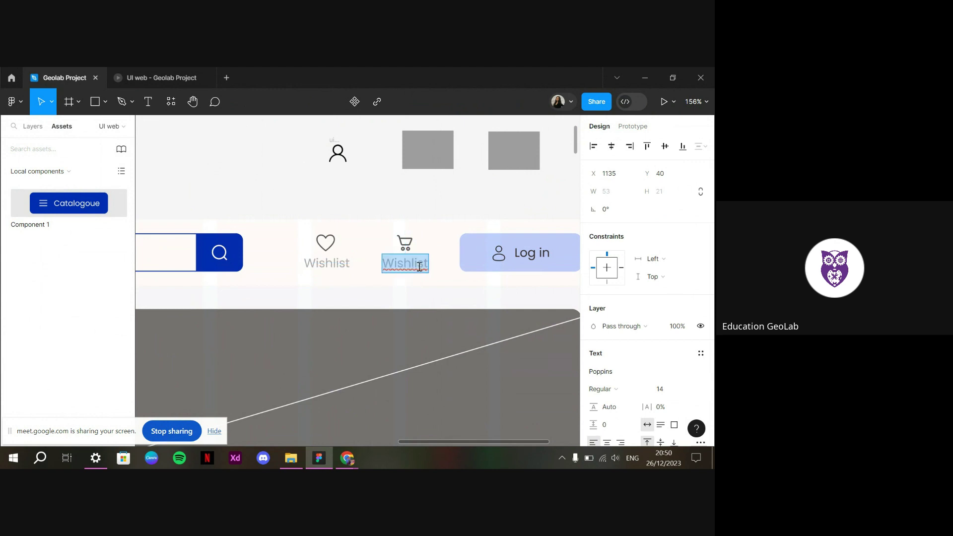
pyautogui.write('Cart')
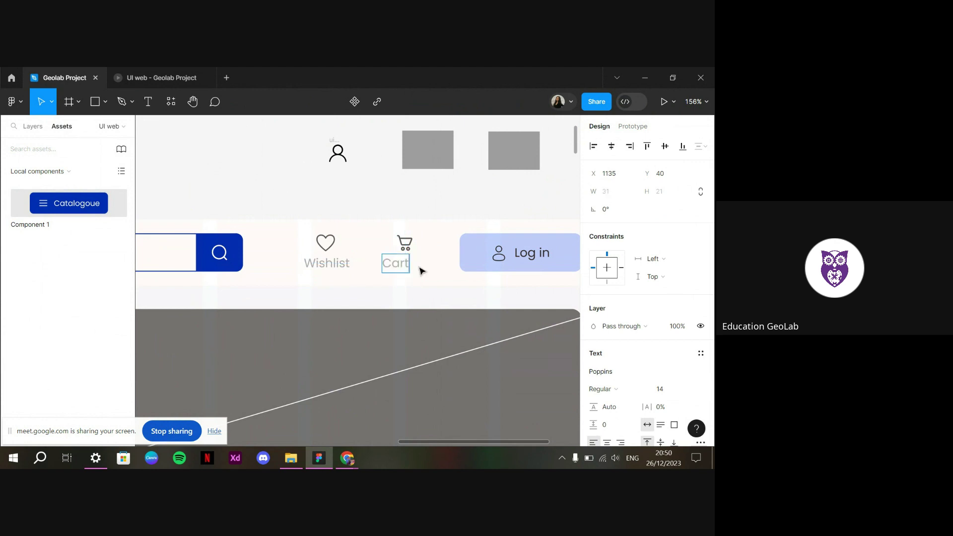
pyautogui.press('Escape')
# Centre the Cart label under the cart icon at X 1147 and check the header in the preview
pyautogui.press('Right')
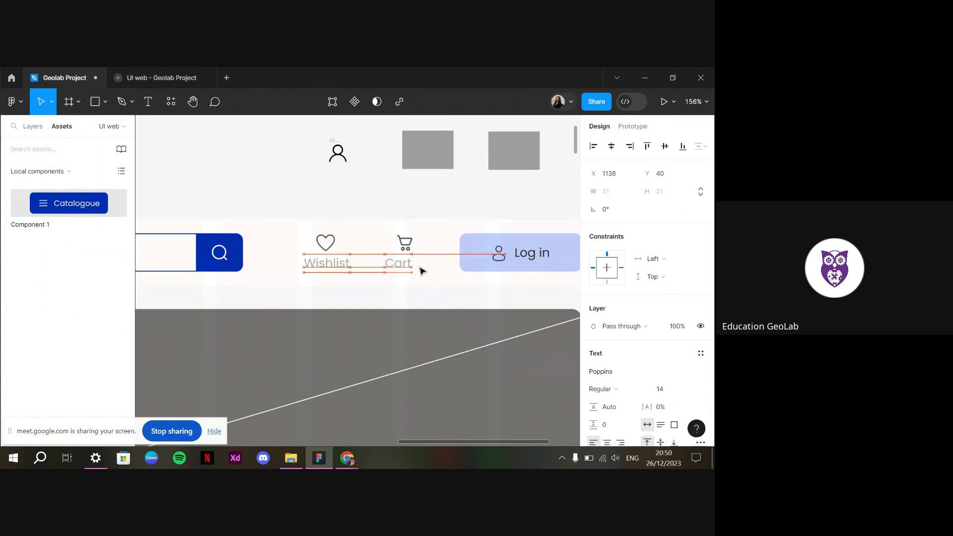
pyautogui.press('Right')
pyautogui.press('Right')
pyautogui.press('Right')
pyautogui.press('Right')
pyautogui.press('Right')
pyautogui.press('Right')
pyautogui.press('Right')
pyautogui.press('Right')
pyautogui.press('Right')
pyautogui.press('Right')
pyautogui.press('Right')
pyautogui.press('Right')
pyautogui.press('Escape')
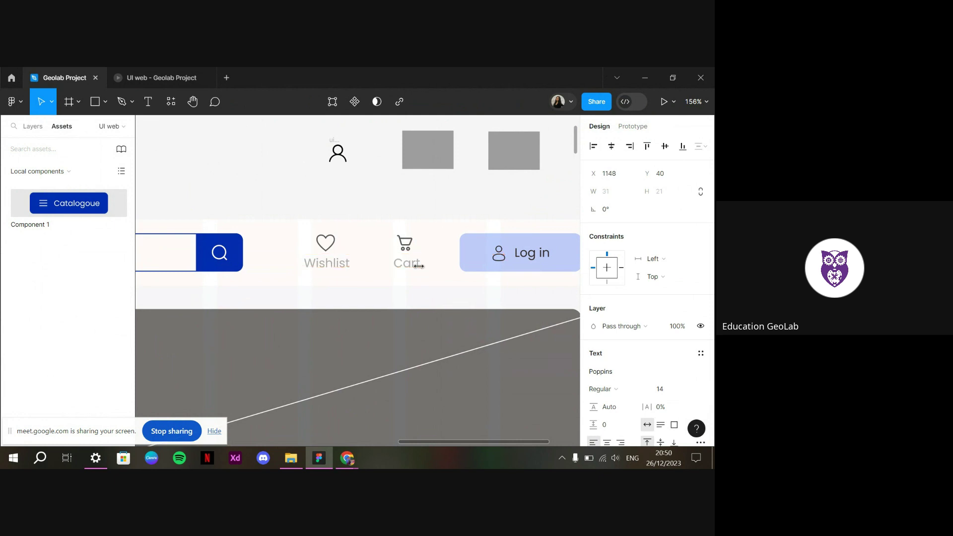
pyautogui.click(418, 263)
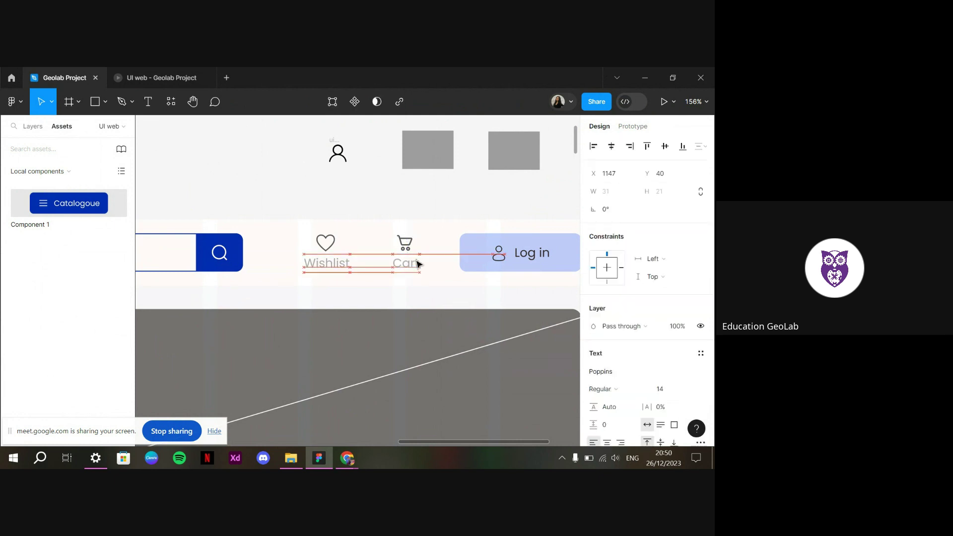
pyautogui.click(154, 78)
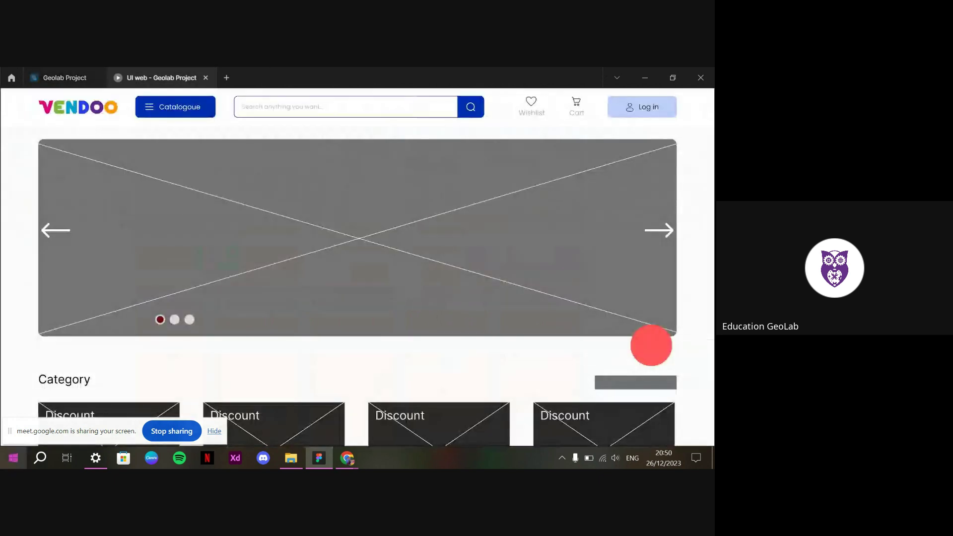
pyautogui.click(72, 75)
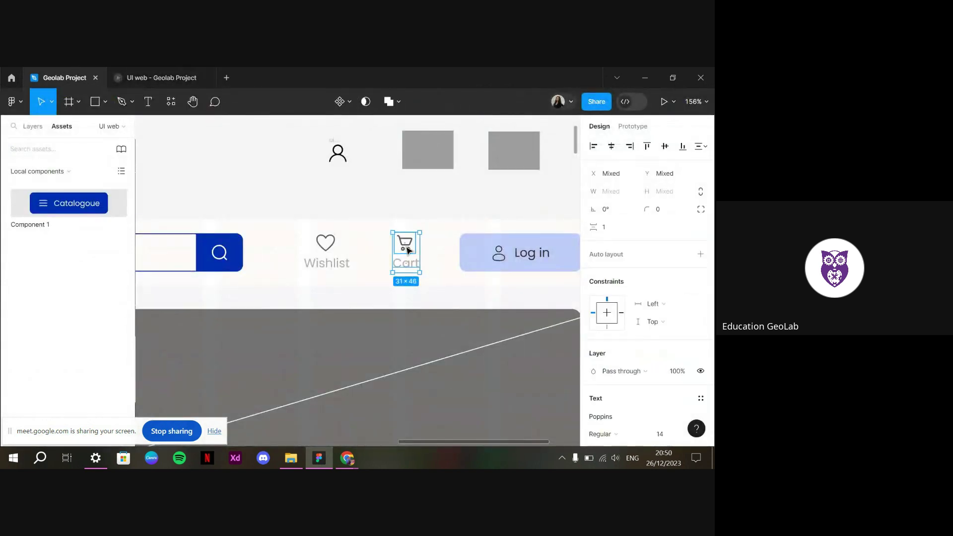
# Group each icon with its label and set the spacing between the Wishlist and Cart groups to 36
pyautogui.click(327, 268)
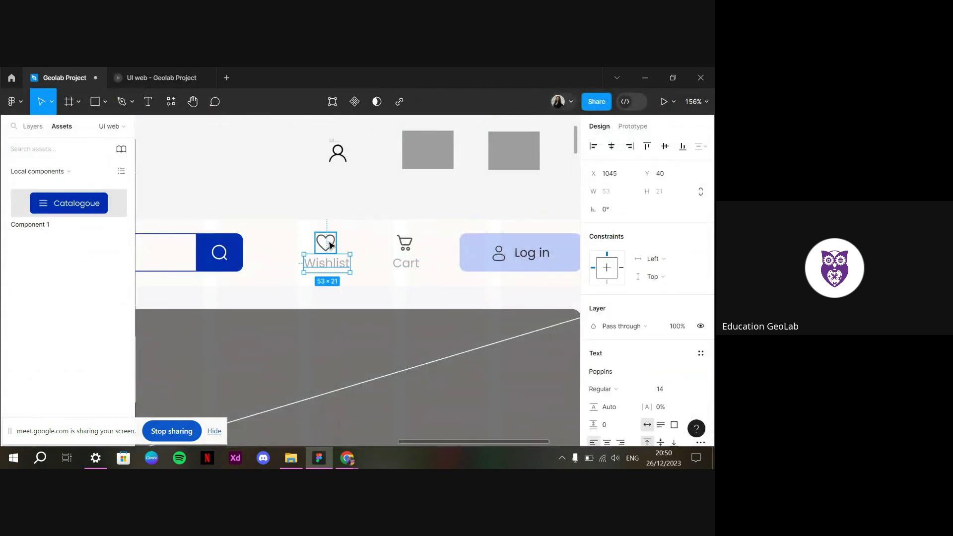
pyautogui.keyDown('shift'); pyautogui.click(420, 253); pyautogui.keyUp('shift')
pyautogui.moveTo(593, 245); pyautogui.dragTo(573, 252)
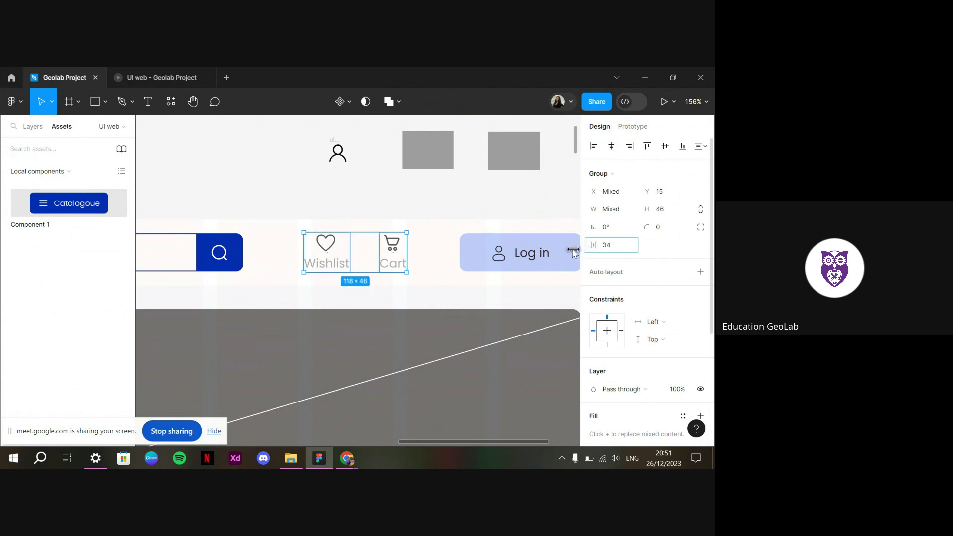
pyautogui.keyDown('shift'); pyautogui.click(541, 270); pyautogui.keyUp('shift')
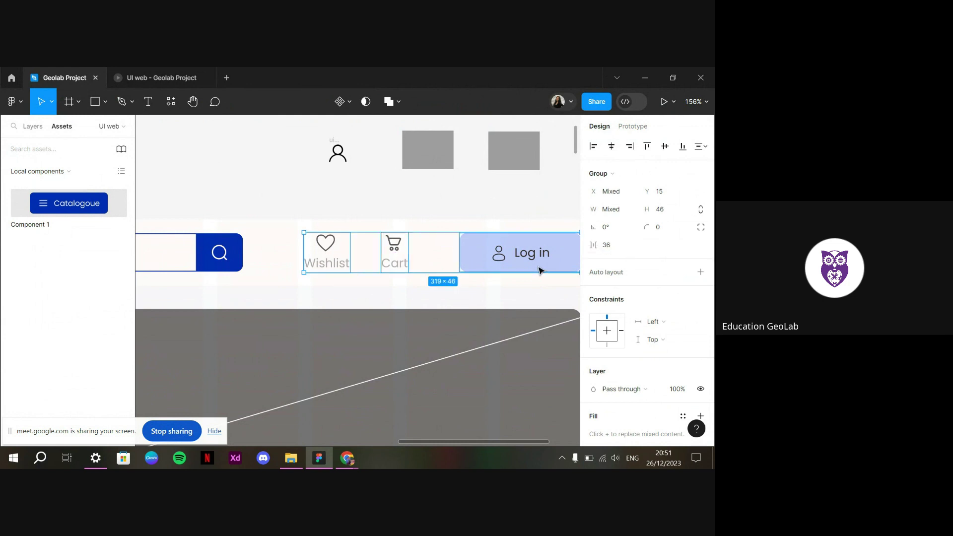
pyautogui.click(541, 270)
# Move the Wishlist and Cart groups together towards the Log in button, leaving about a 36 px gap, and check the preview
pyautogui.click(394, 263)
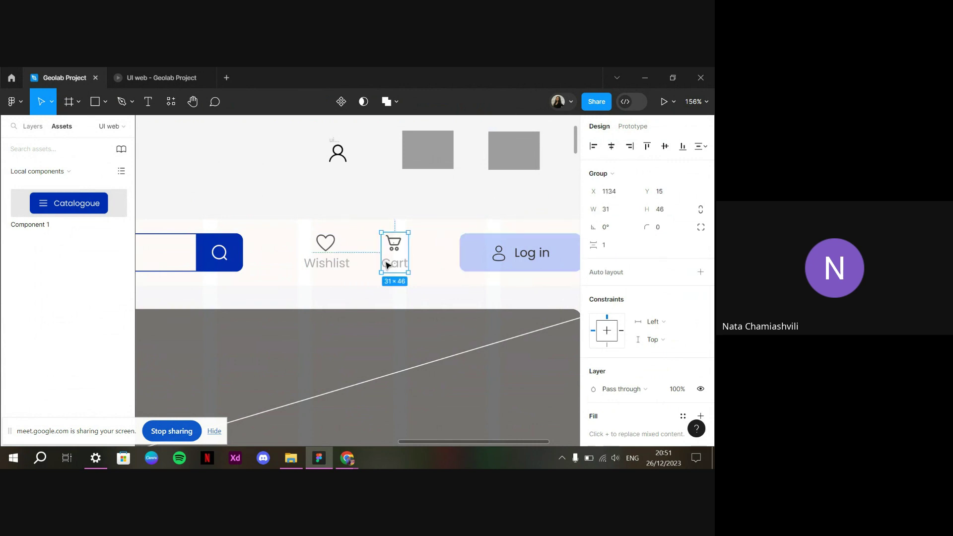
pyautogui.keyDown('shift'); pyautogui.click(349, 267); pyautogui.keyUp('shift')
pyautogui.press('alt')
pyautogui.hotkey('shift', 'Right')
pyautogui.hotkey('shift', 'Right')
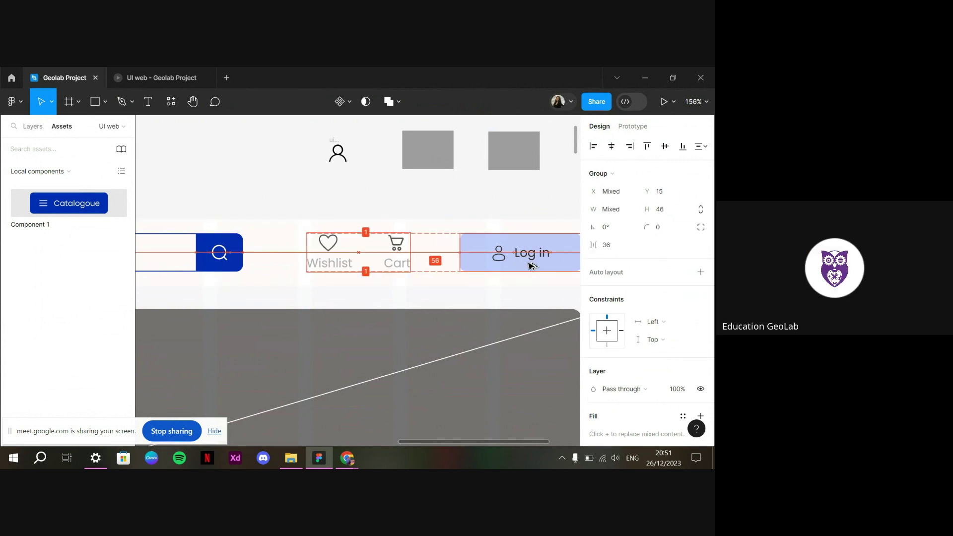
pyautogui.press('Right')
pyautogui.press('Right')
pyautogui.press('Right')
pyautogui.press('Right')
pyautogui.press('Right')
pyautogui.press('Right')
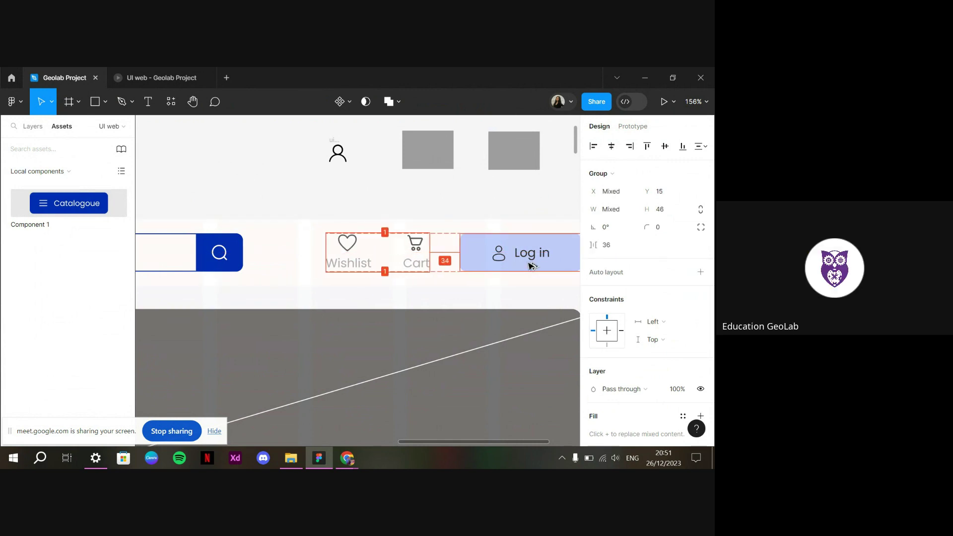
pyautogui.press('Escape')
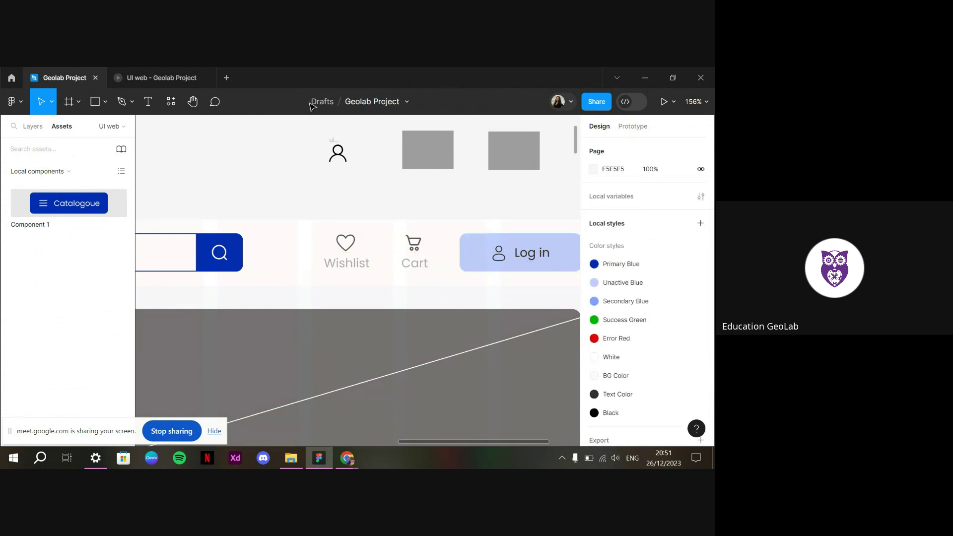
pyautogui.click(211, 70)
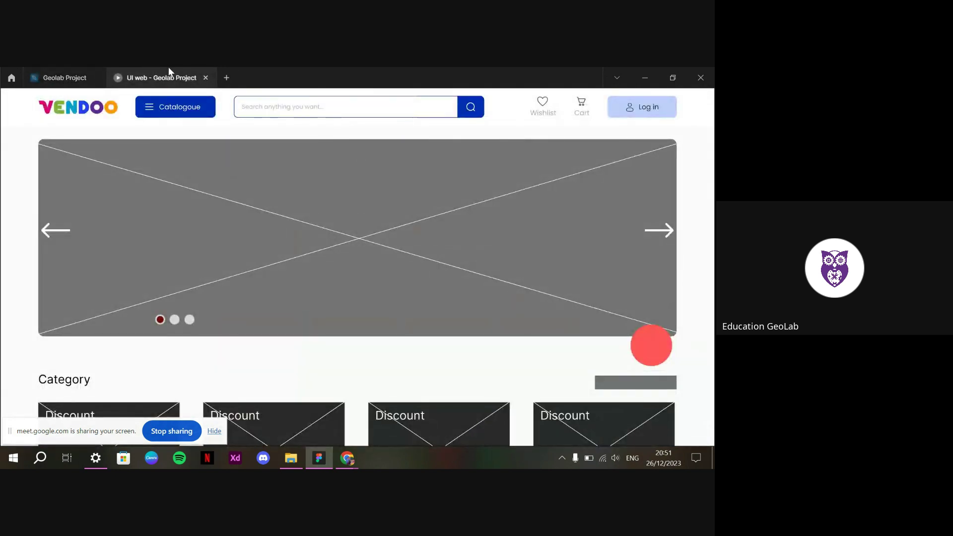
pyautogui.hotkey('ctrl', 'Tab')
# Copy the Wishlist group onto the empty canvas above the header and duplicate that copy beside it
pyautogui.click(342, 267)
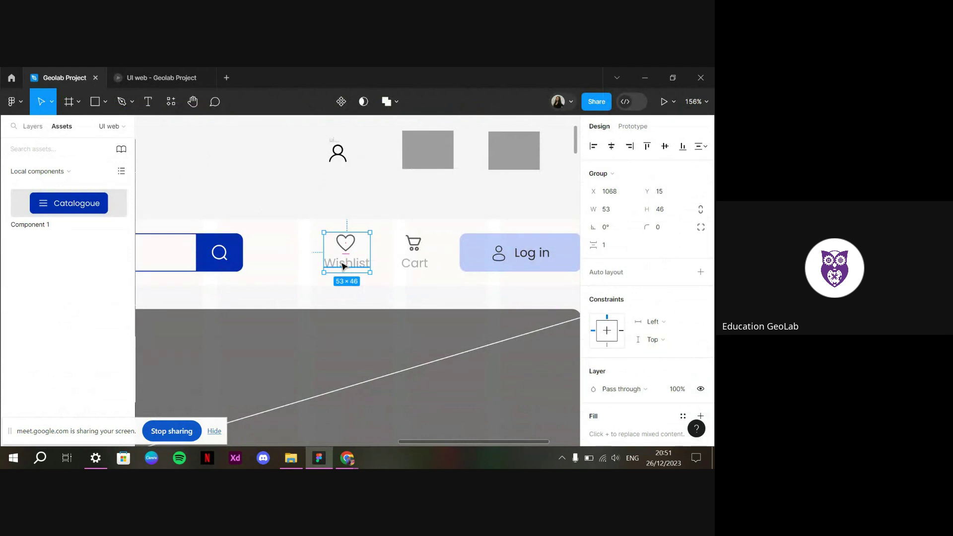
pyautogui.moveTo(344, 267); pyautogui.dragTo(230, 173)
pyautogui.hscroll(-3, 258, 189)
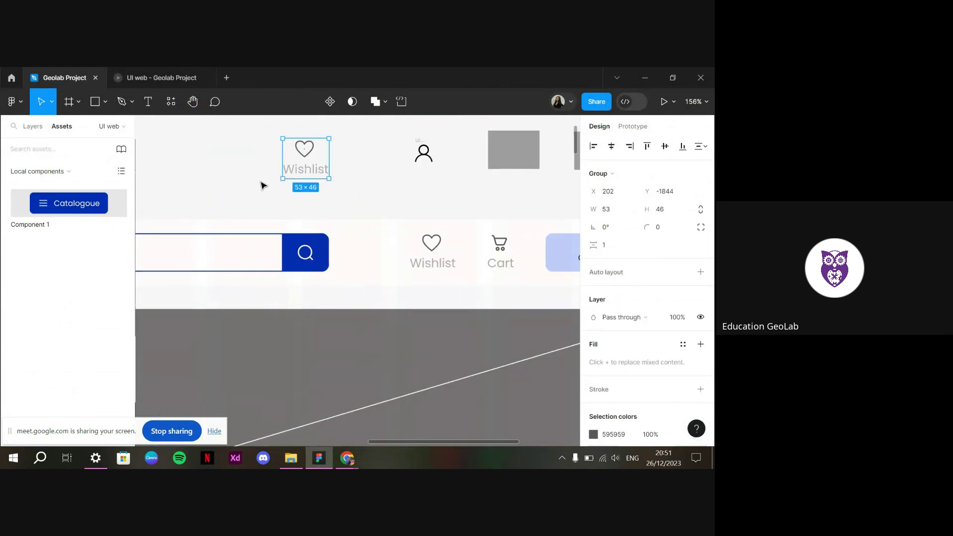
pyautogui.scroll(2, 263, 186)
pyautogui.hscroll(-1, 263, 186)
pyautogui.moveTo(340, 229); pyautogui.dragTo(350, 173)
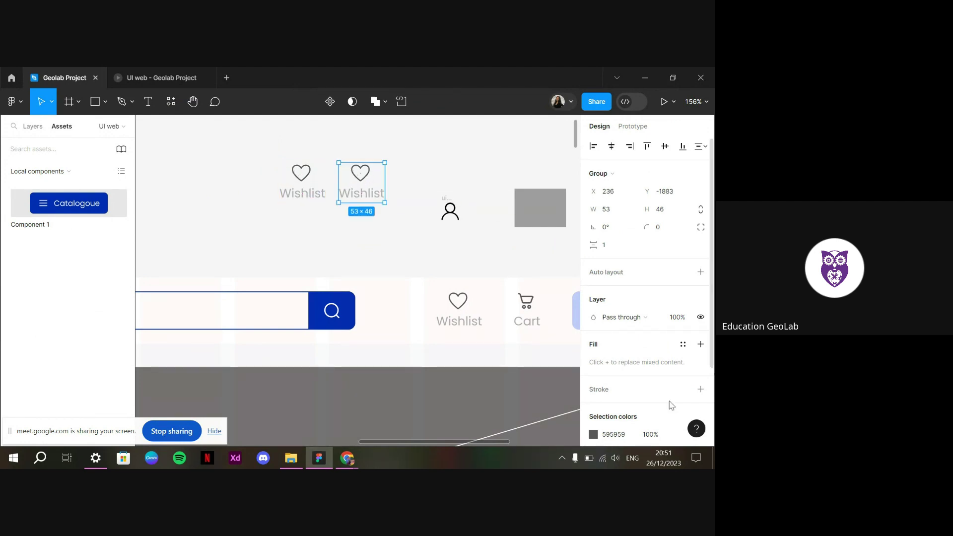
# Apply the Primary Blue colour style to the label of the second Wishlist copy
pyautogui.scroll(-2, 653, 362)
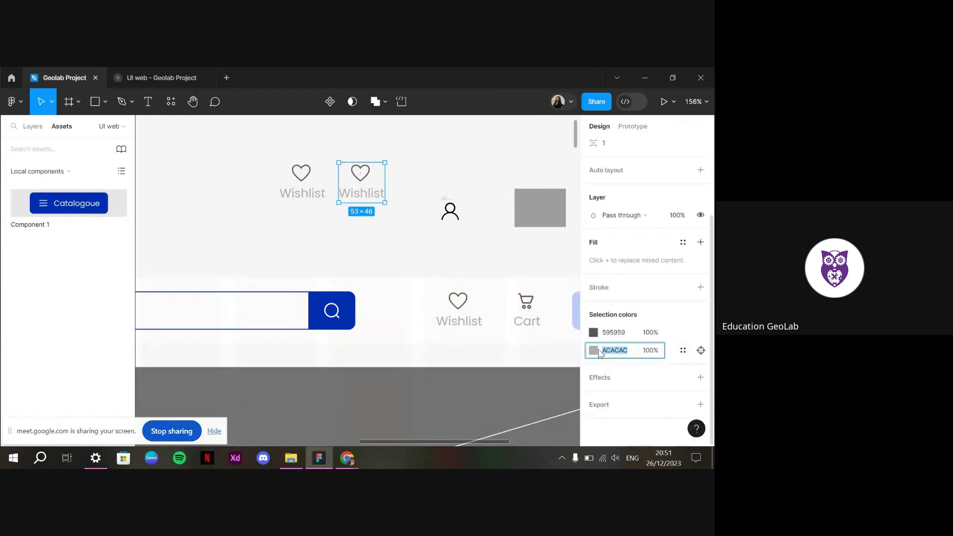
pyautogui.click(594, 351)
pyautogui.click(679, 352)
pyautogui.click(683, 351)
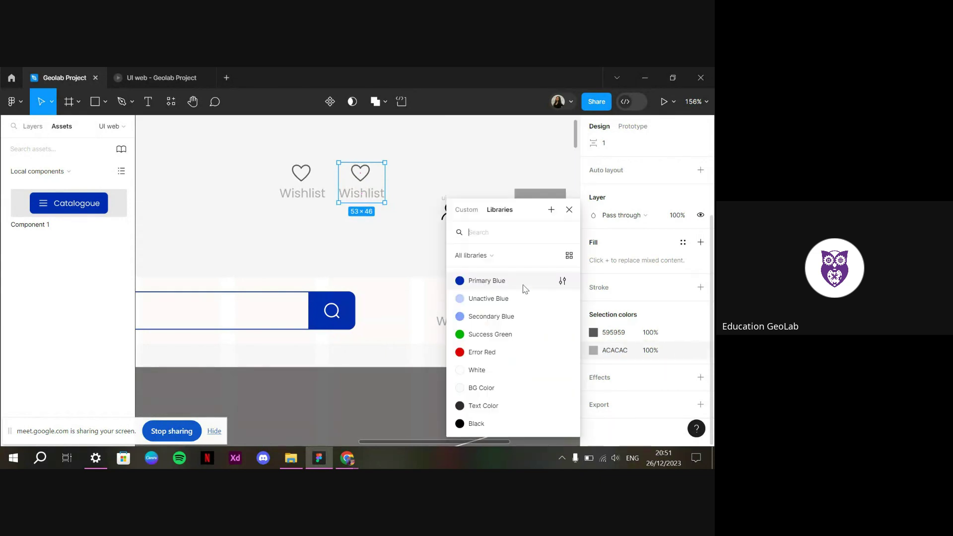
pyautogui.click(521, 282)
pyautogui.press('Escape')
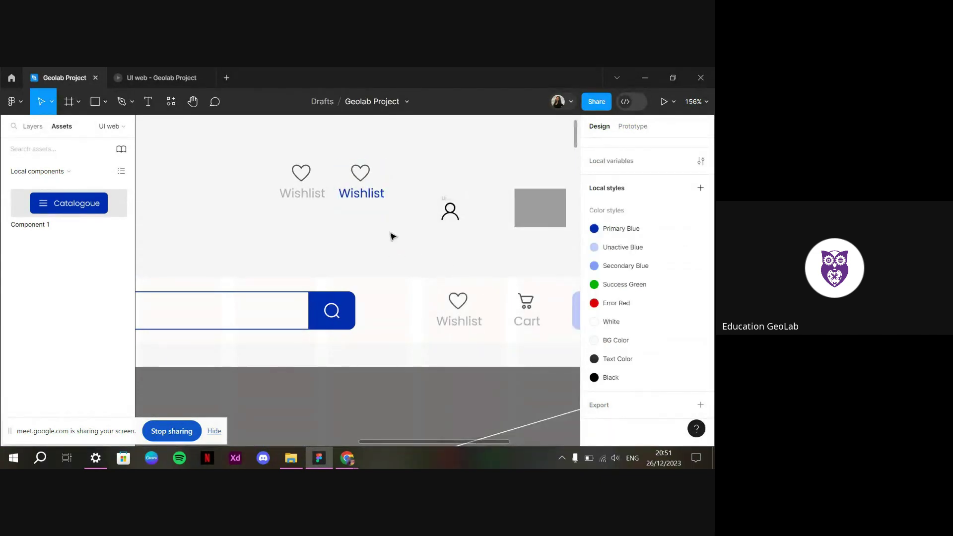
# Combine the grey and the blue Wishlist copies into one component set with two variants
pyautogui.moveTo(232, 161); pyautogui.dragTo(409, 227)
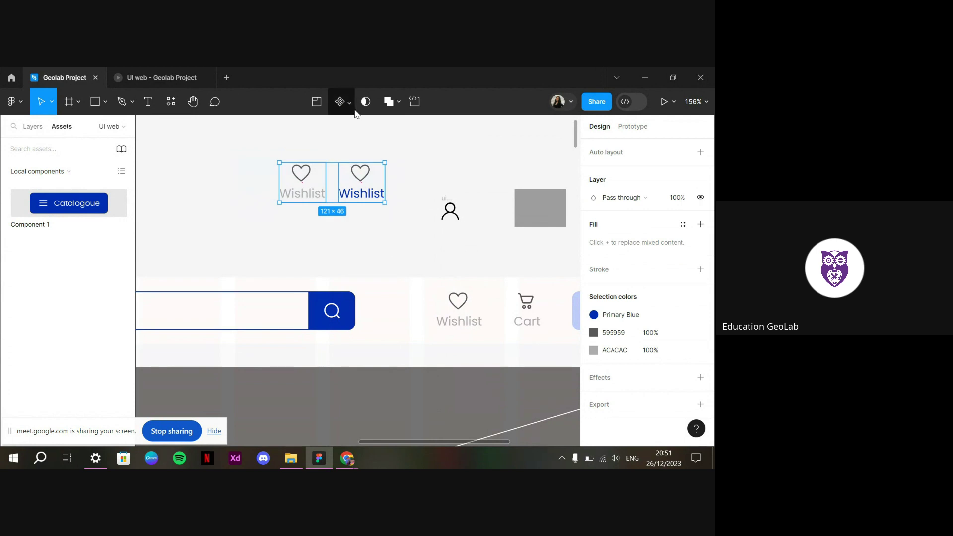
pyautogui.click(356, 106)
pyautogui.hotkey('ctrl', 'z')
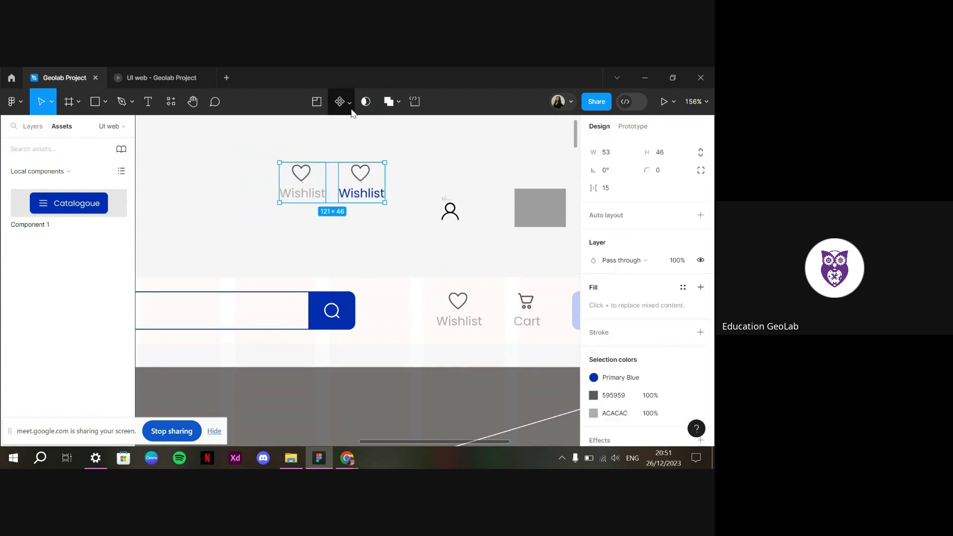
pyautogui.click(342, 101)
pyautogui.click(361, 156)
pyautogui.click(303, 183)
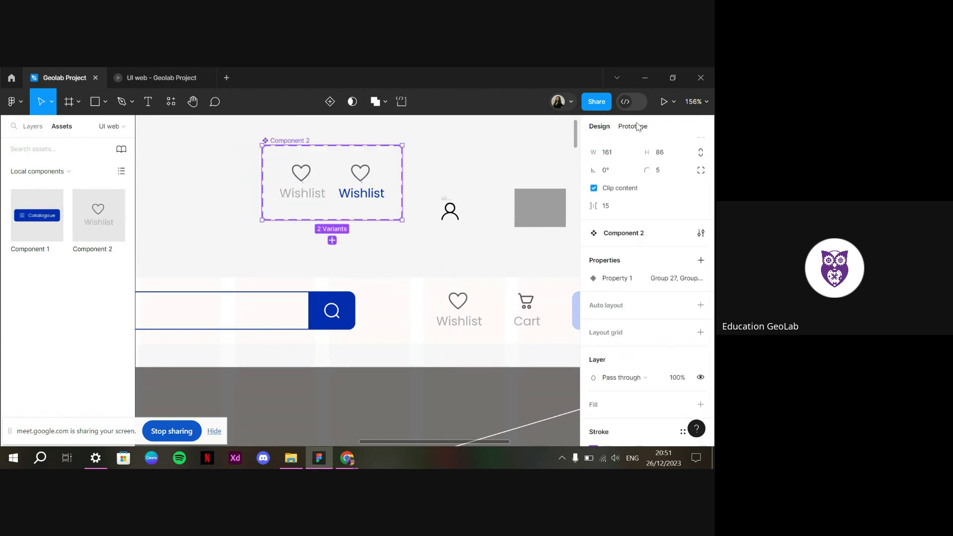
# Add a While hovering interaction that changes the grey Wishlist variant to the blue one
pyautogui.click(633, 126)
pyautogui.moveTo(326, 183); pyautogui.dragTo(364, 192)
pyautogui.click(308, 211)
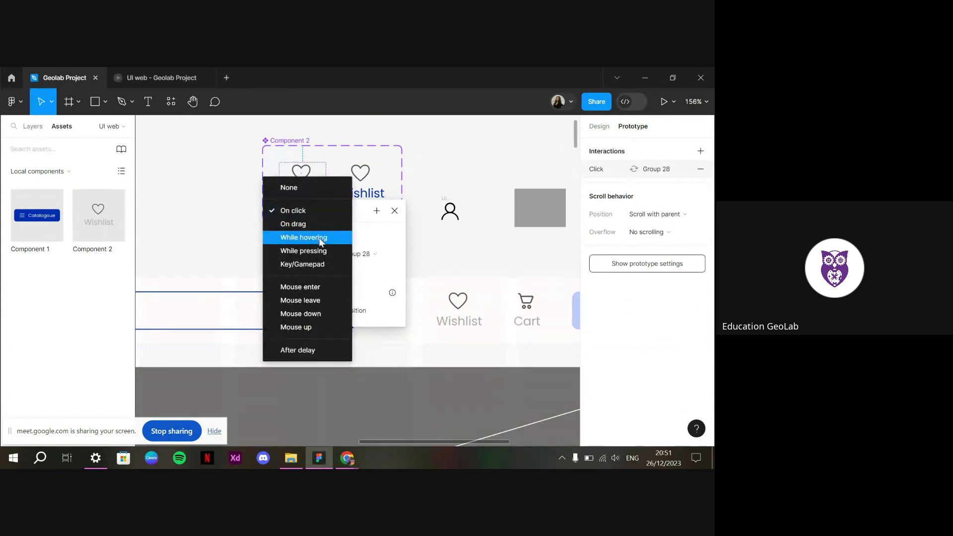
pyautogui.click(320, 238)
pyautogui.click(437, 153)
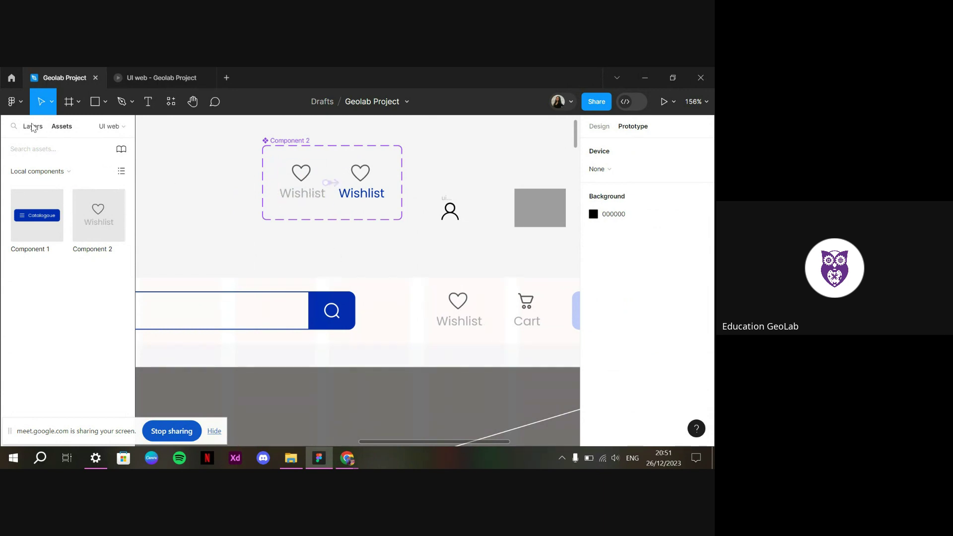
# Replace the header's Wishlist group with an instance of the Wishlist component in the same place and check it in the preview
pyautogui.click(453, 322)
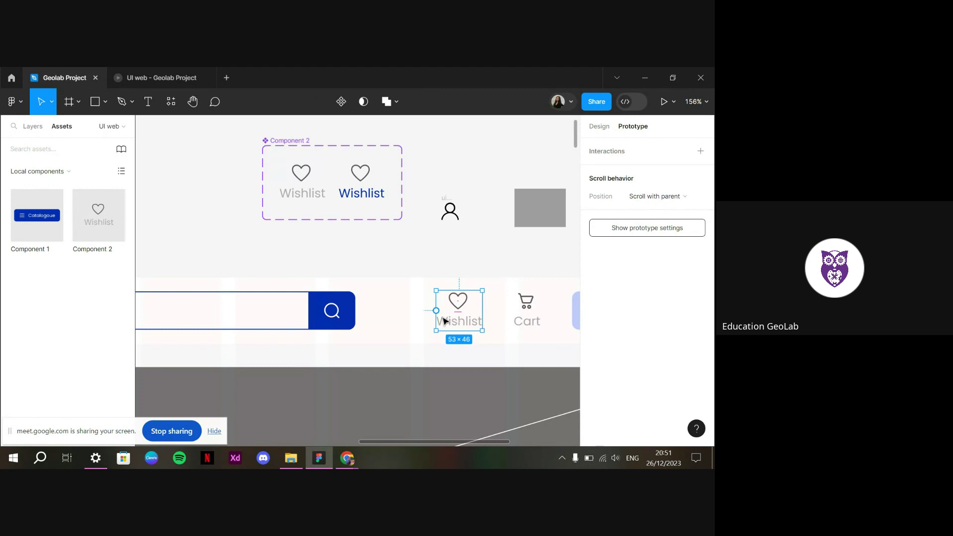
pyautogui.press('Delete')
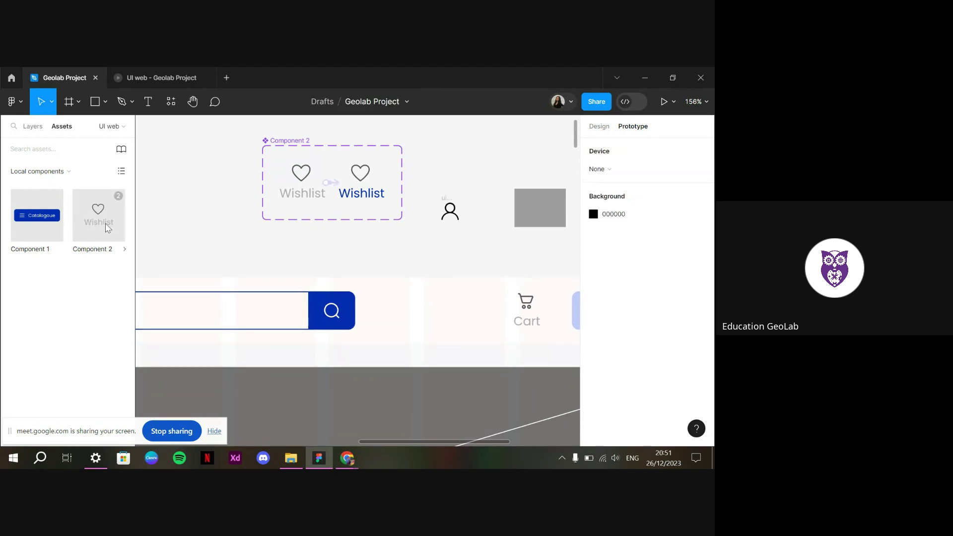
pyautogui.moveTo(107, 228); pyautogui.dragTo(458, 319)
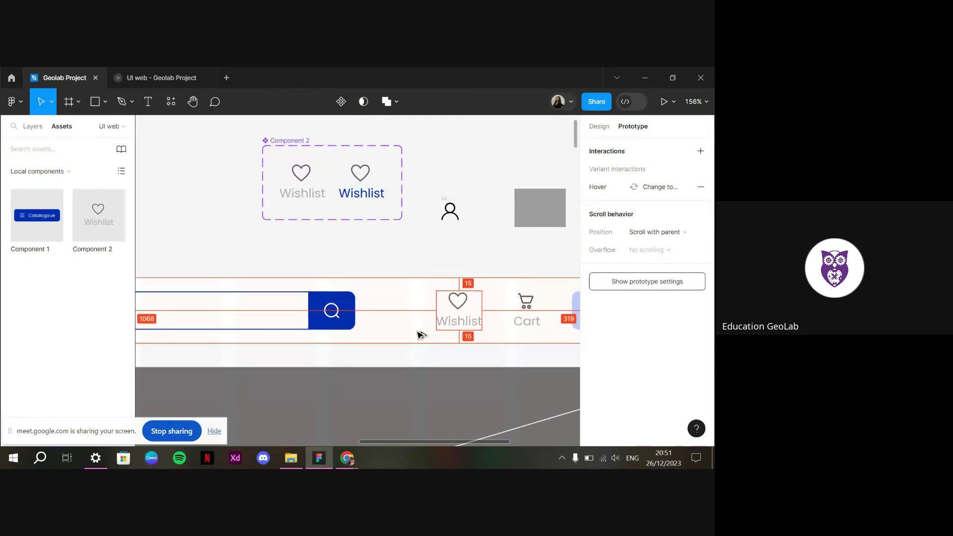
pyautogui.click(419, 326)
pyautogui.click(164, 78)
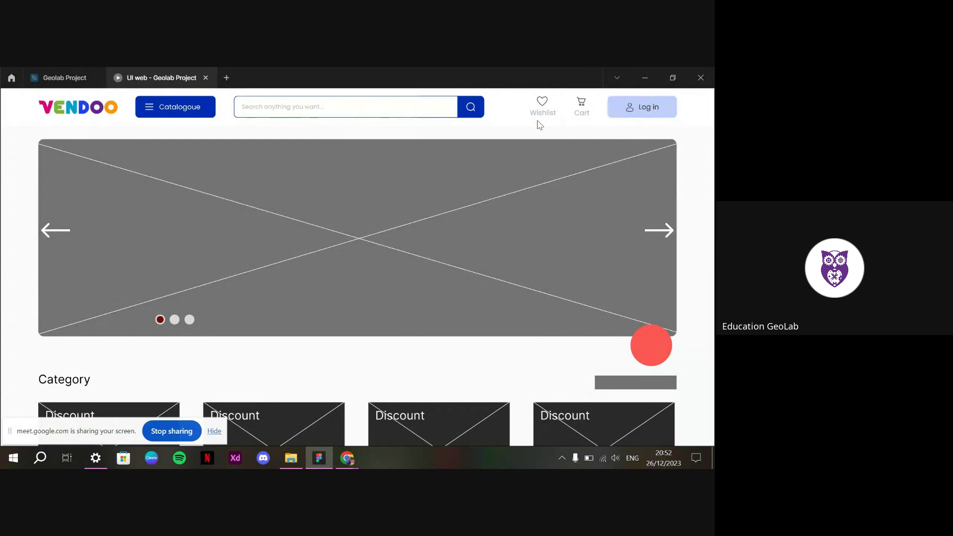
pyautogui.click(64, 76)
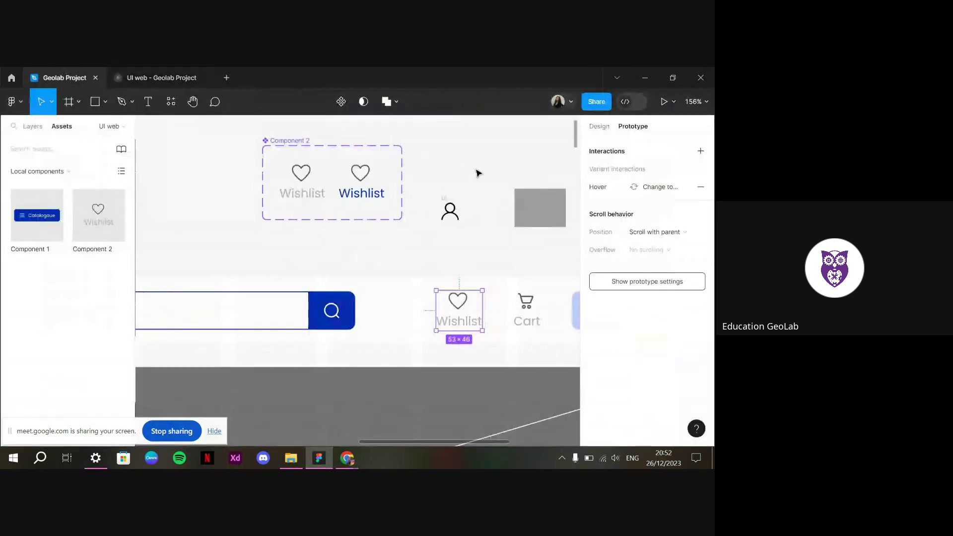
# Align the white header background rectangle to the page frame's left edge and move it up to X 0, Y 0
pyautogui.hscroll(5, 476, 196)
pyautogui.click(506, 302)
pyautogui.scroll(-5, 465, 306)
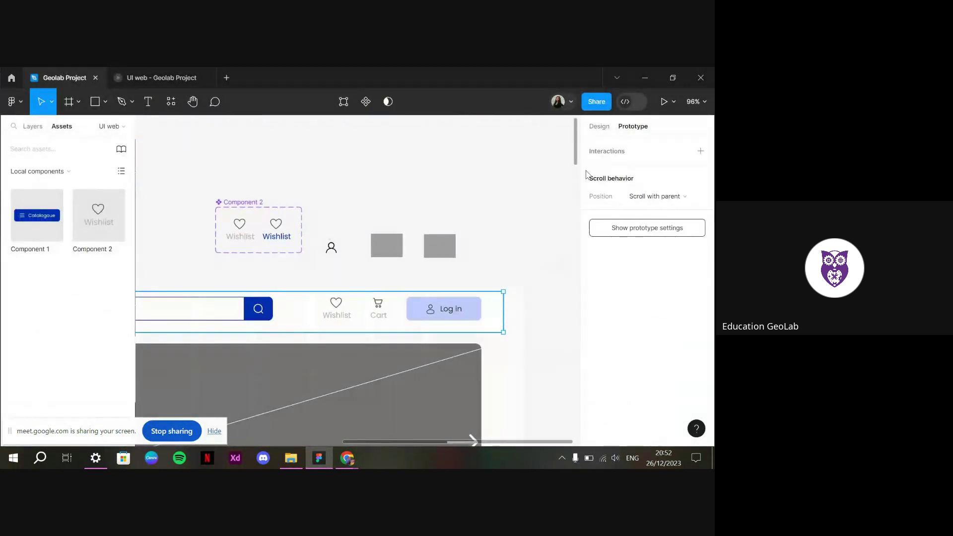
pyautogui.click(600, 126)
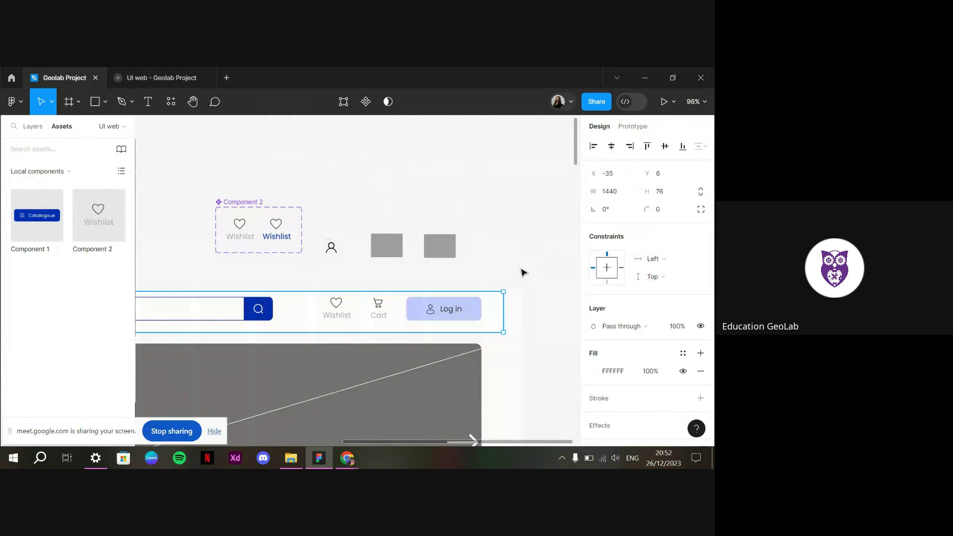
pyautogui.click(594, 146)
pyautogui.press('Up')
pyautogui.press('Up')
pyautogui.press('Up')
pyautogui.press('Up')
pyautogui.press('Up')
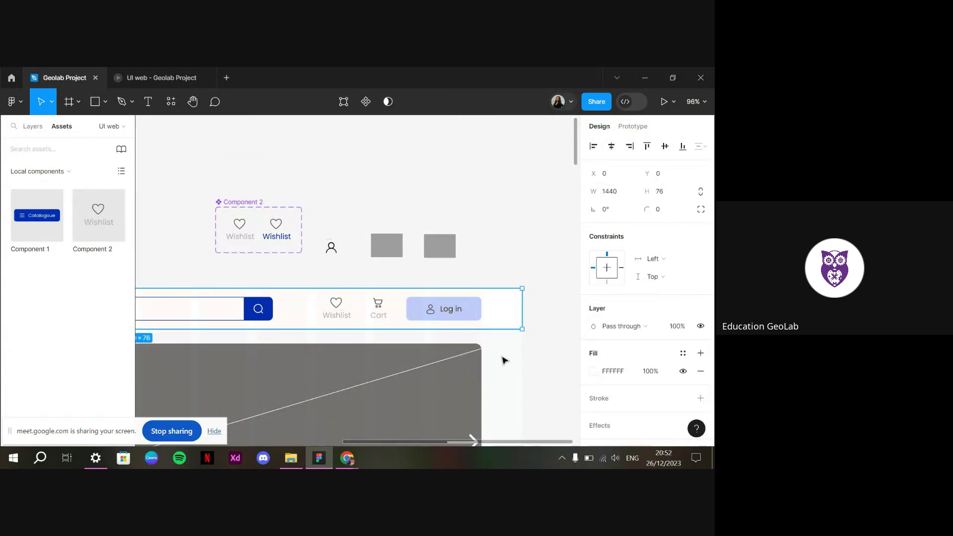
pyautogui.click(498, 276)
# Place two stacked copies of the Log in button above the header, with the Wishlist component set moved beside the Catalogoue set
pyautogui.scroll(-3, 499, 277)
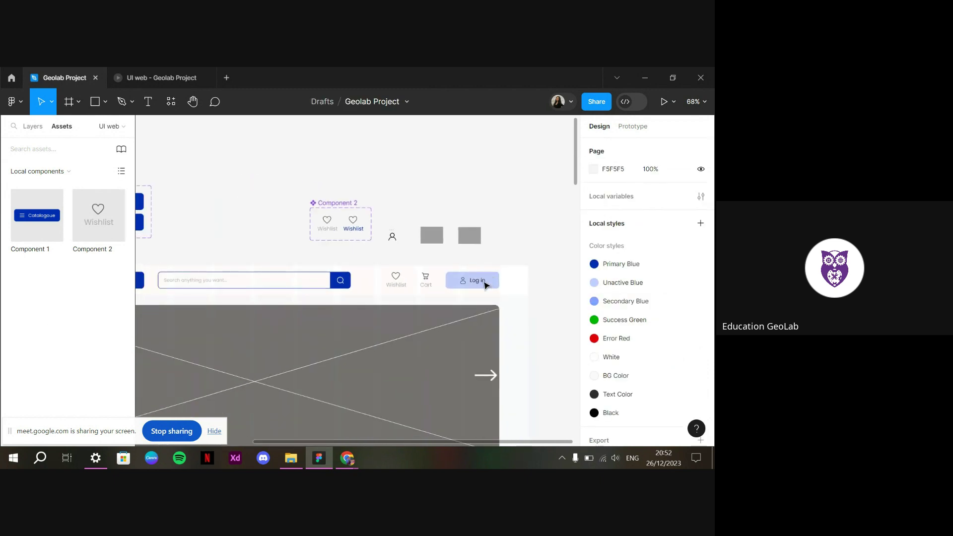
pyautogui.click(480, 288)
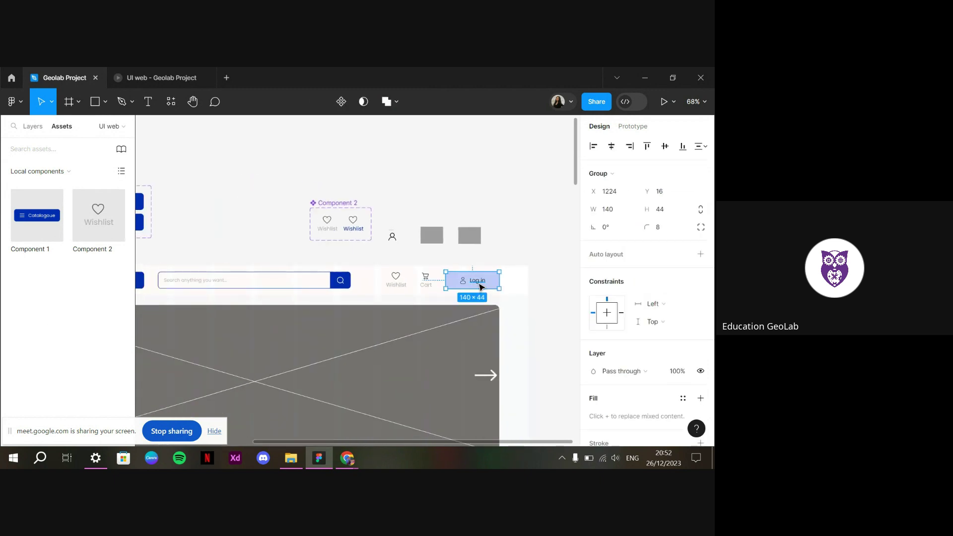
pyautogui.moveTo(480, 288); pyautogui.dragTo(268, 214)
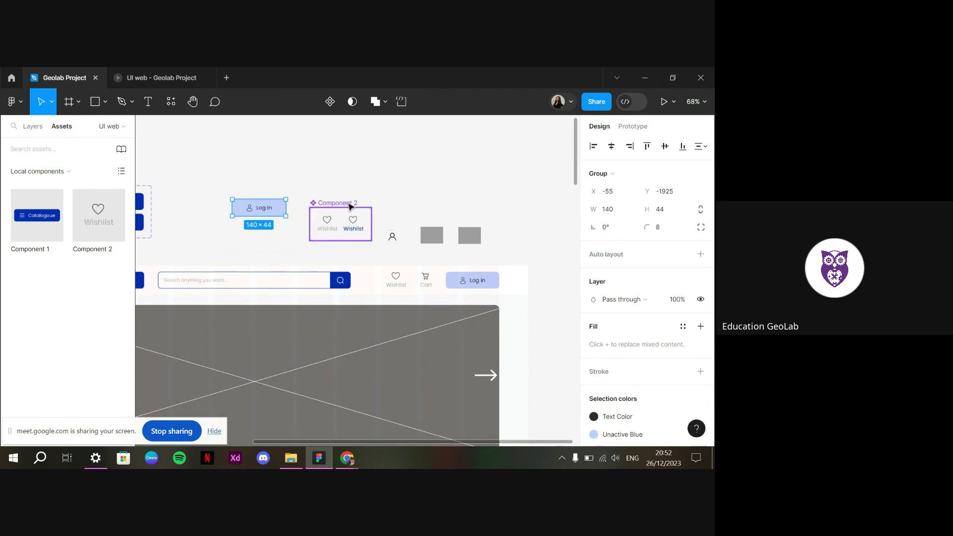
pyautogui.hscroll(-4, 350, 206)
pyautogui.moveTo(445, 204); pyautogui.dragTo(298, 181)
pyautogui.moveTo(343, 209); pyautogui.dragTo(372, 220)
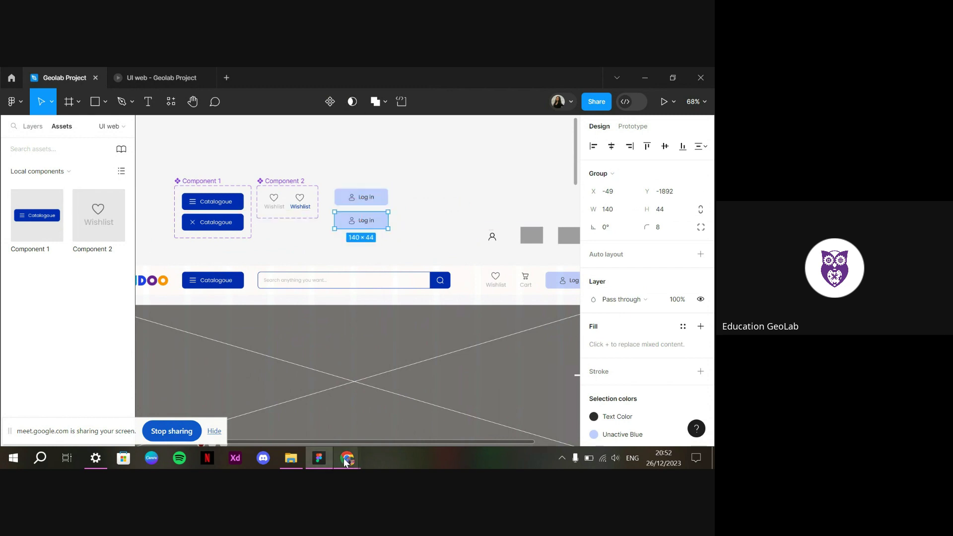
# Switch to the Google Meet call in Chrome, mute and unmute the microphone, and return to Figma
pyautogui.moveTo(347, 460)
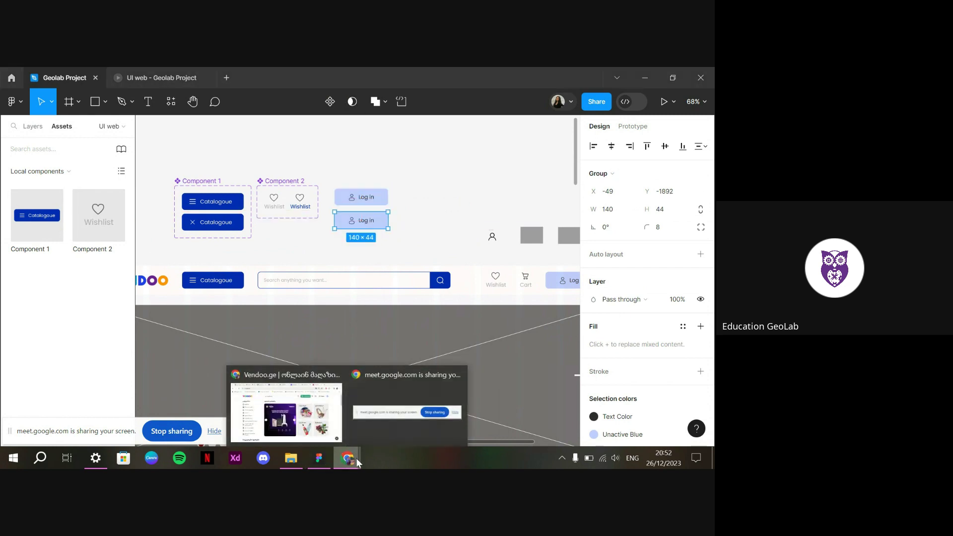
pyautogui.click(389, 249)
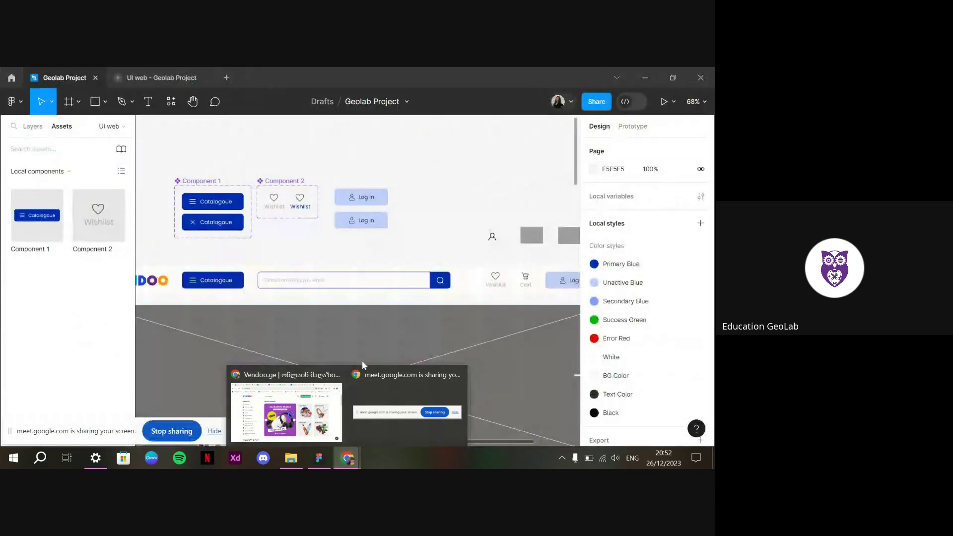
pyautogui.click(314, 441)
pyautogui.click(113, 78)
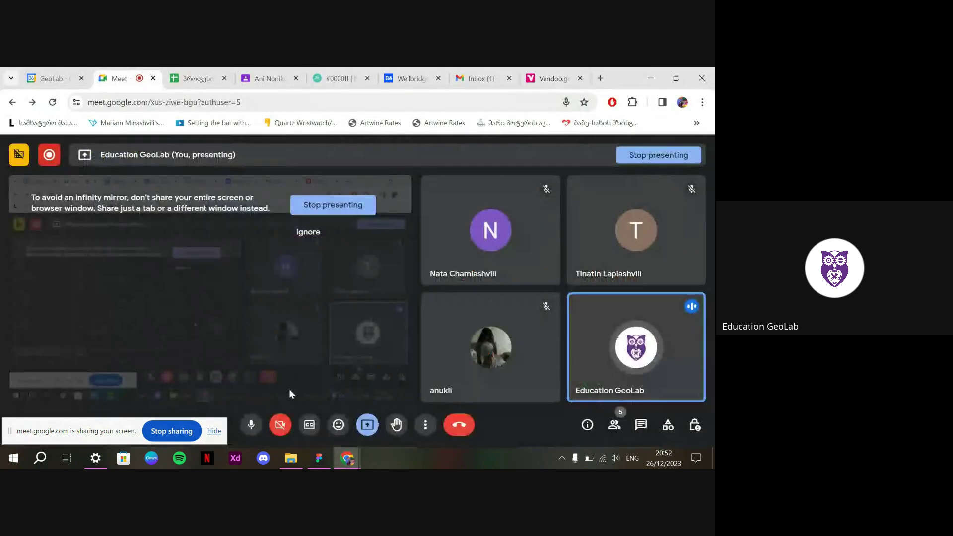
pyautogui.click(251, 428)
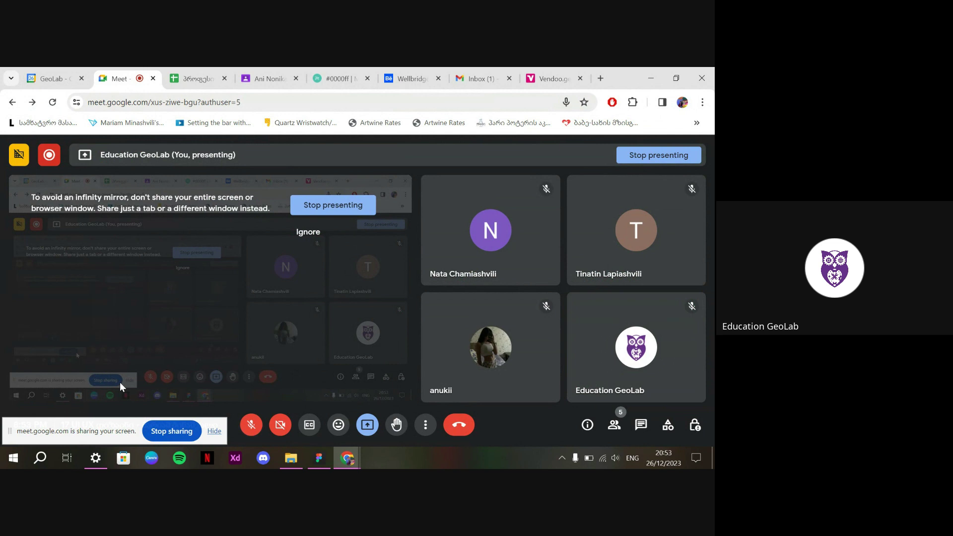
pyautogui.click(251, 425)
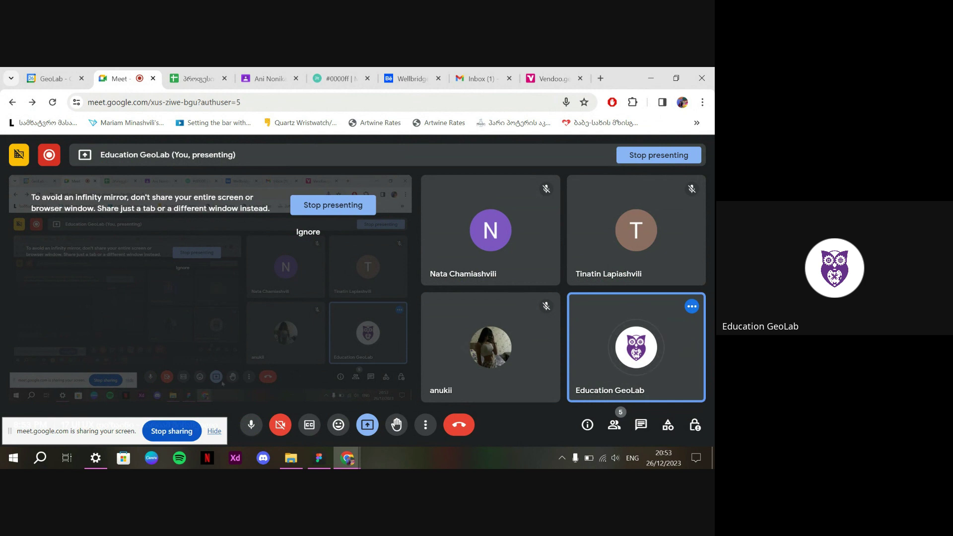
pyautogui.click(318, 462)
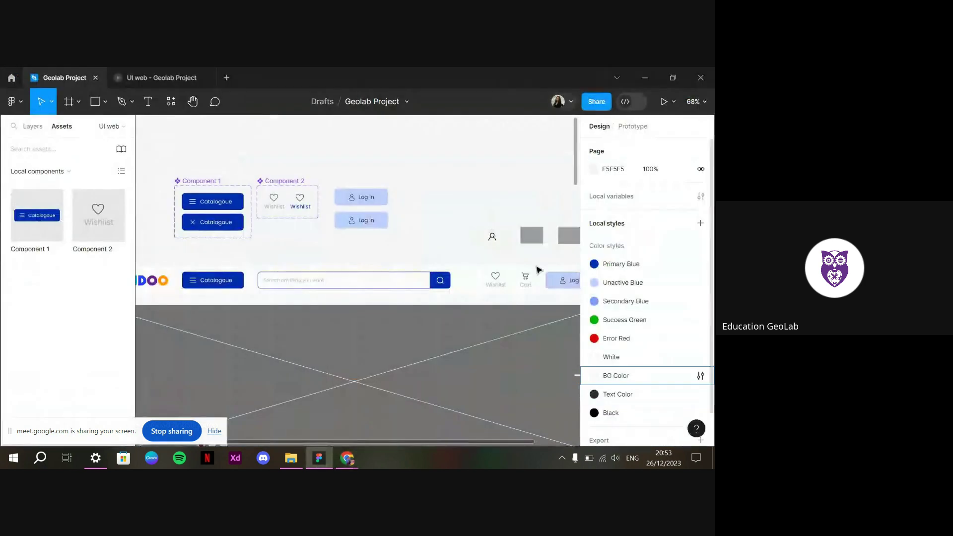
# Recolour the lower Log in copy with the Primary Blue style for its background and White for its icon and label
pyautogui.click(373, 225)
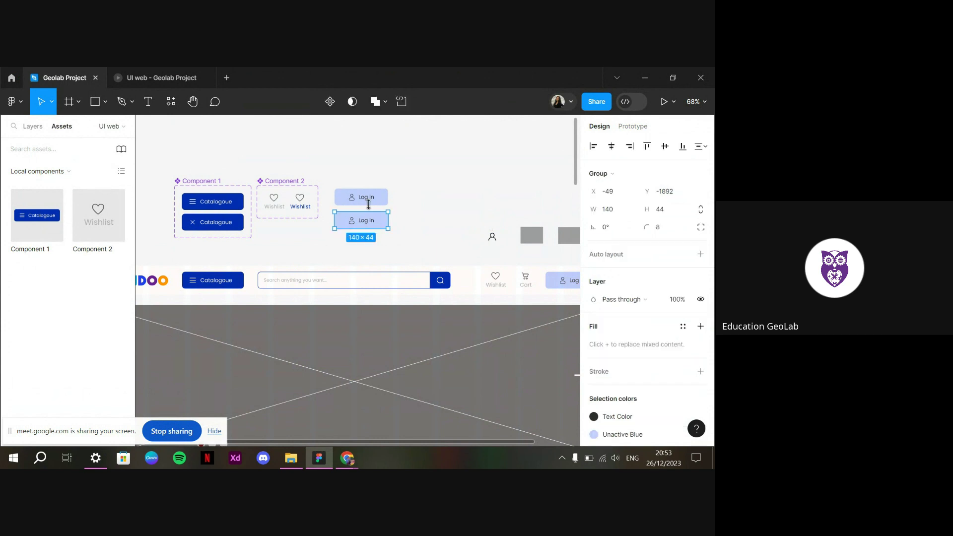
pyautogui.scroll(5, 370, 223)
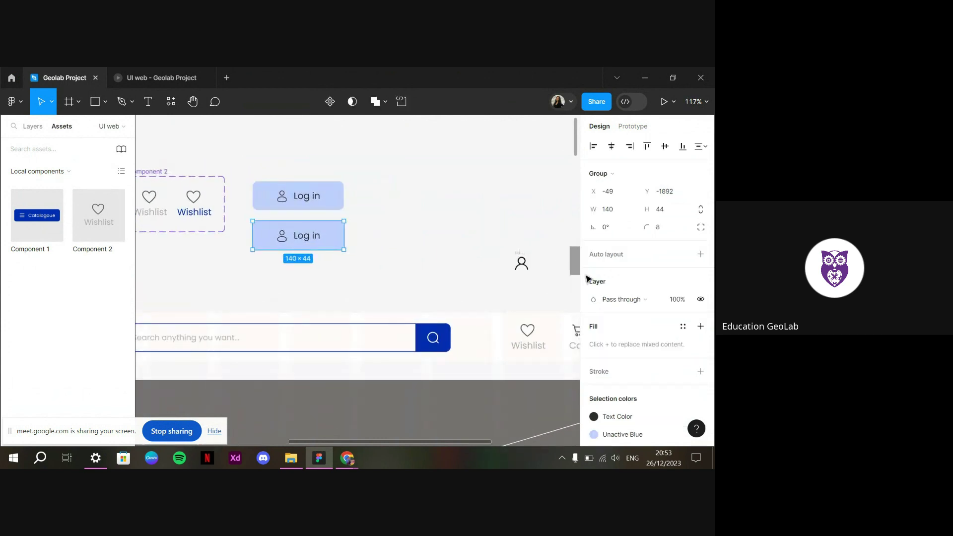
pyautogui.scroll(-3, 620, 308)
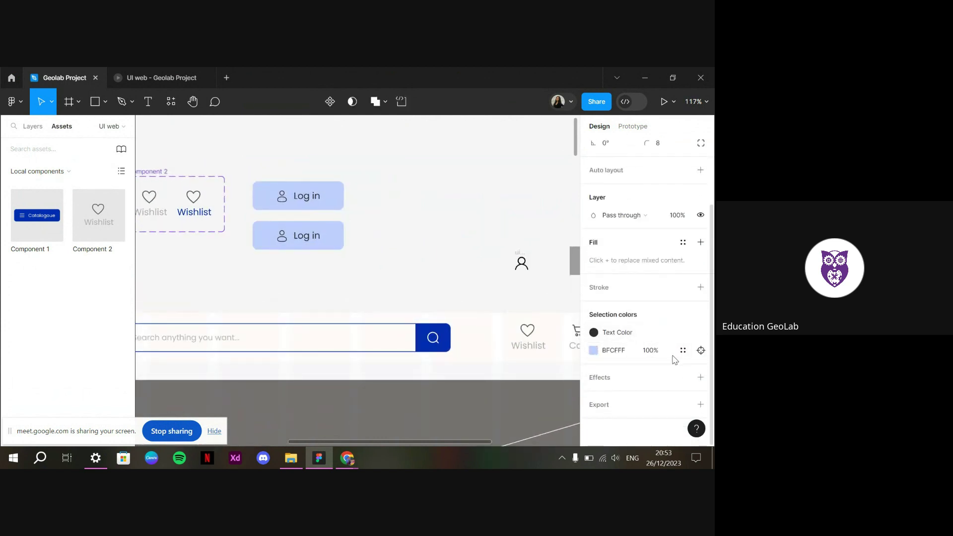
pyautogui.click(683, 351)
pyautogui.click(478, 276)
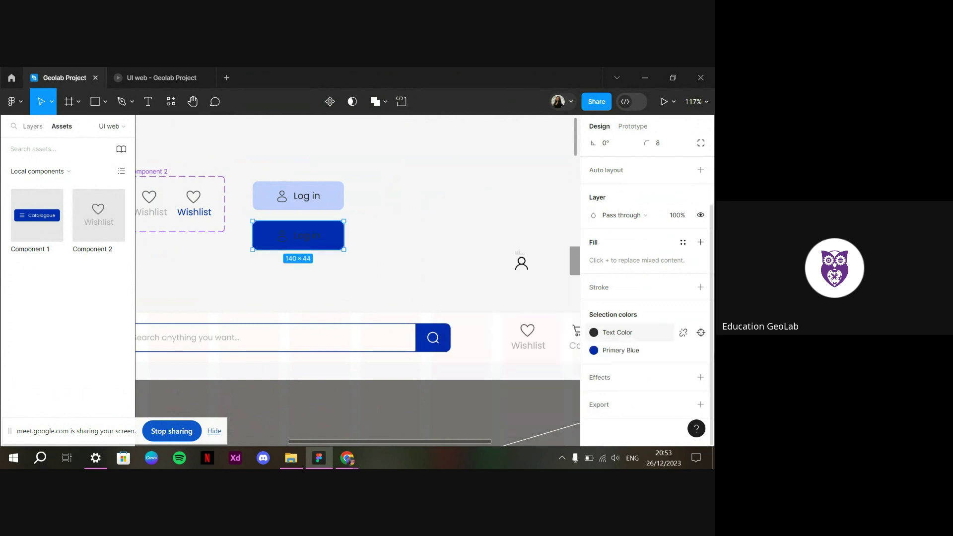
pyautogui.click(607, 333)
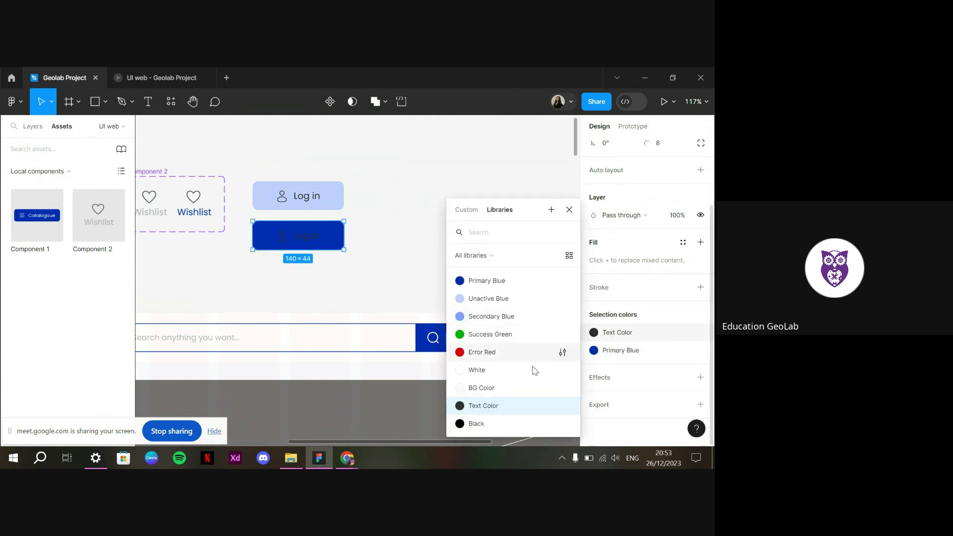
pyautogui.click(503, 371)
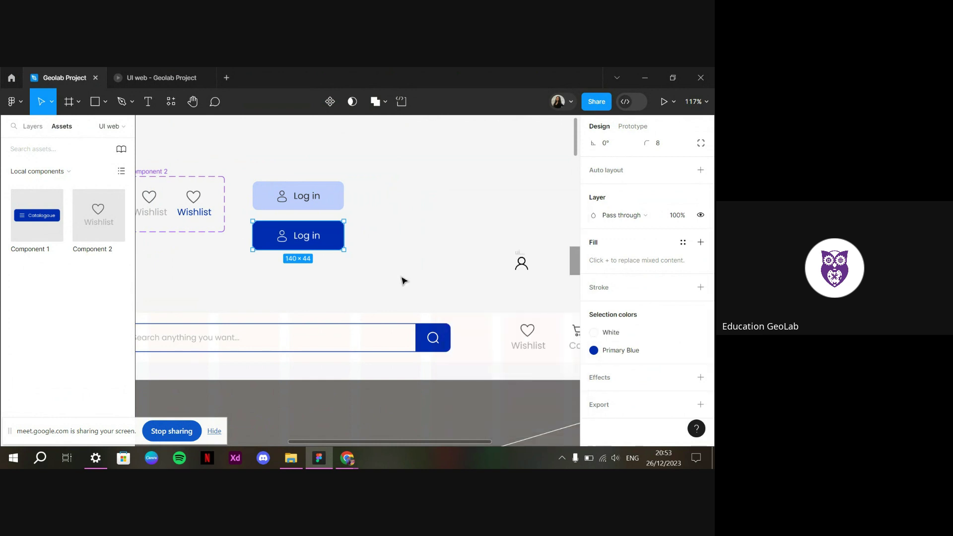
pyautogui.click(403, 281)
# Move the two Log in copies up slightly and combine them into a component set with two variants
pyautogui.moveTo(299, 150); pyautogui.dragTo(308, 236)
pyautogui.click(398, 249)
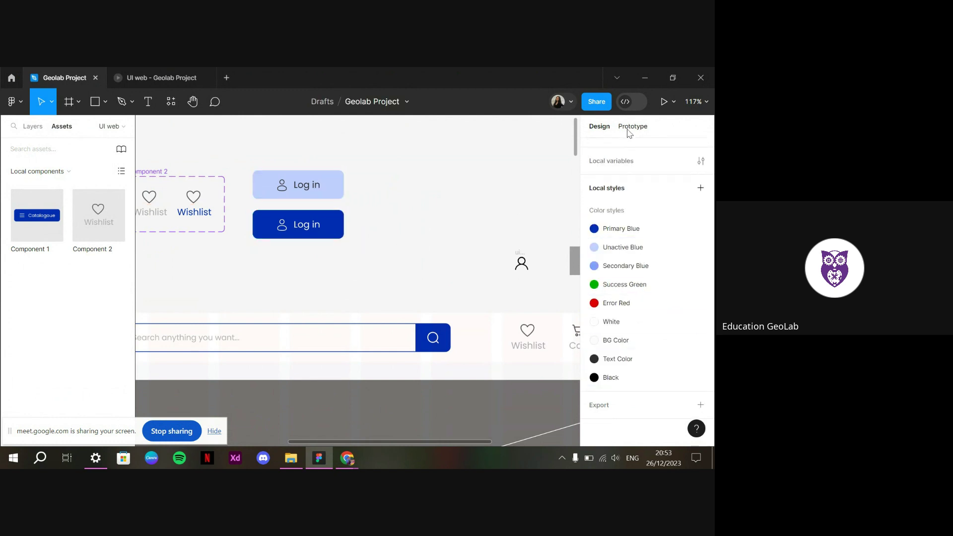
pyautogui.moveTo(252, 139); pyautogui.dragTo(356, 267)
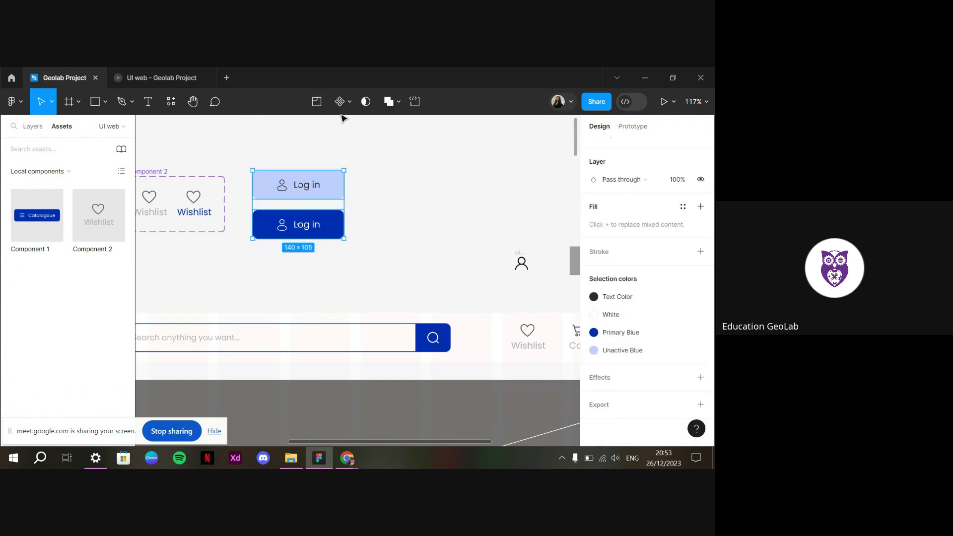
pyautogui.click(341, 102)
pyautogui.click(353, 157)
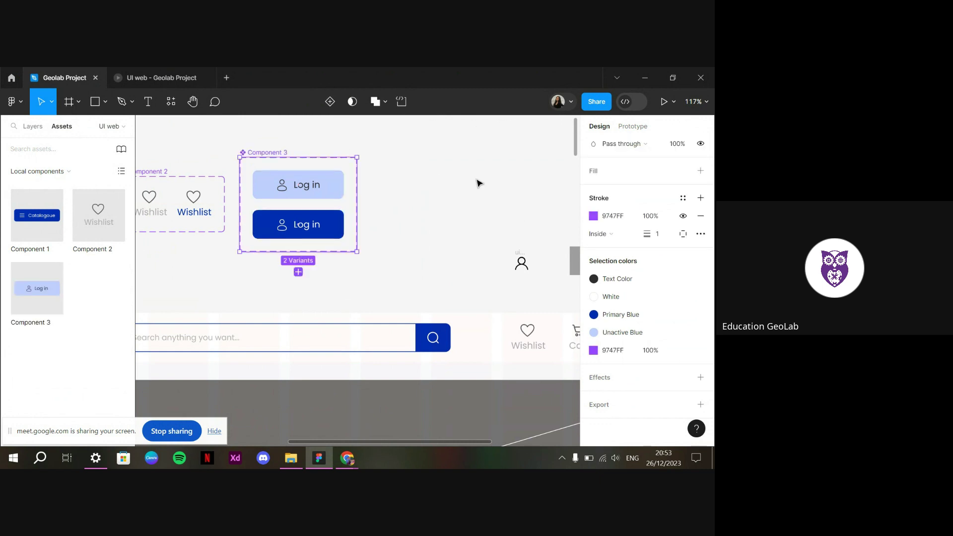
# Add a While hovering interaction that changes the light Log in variant to the Primary Blue one
pyautogui.click(627, 127)
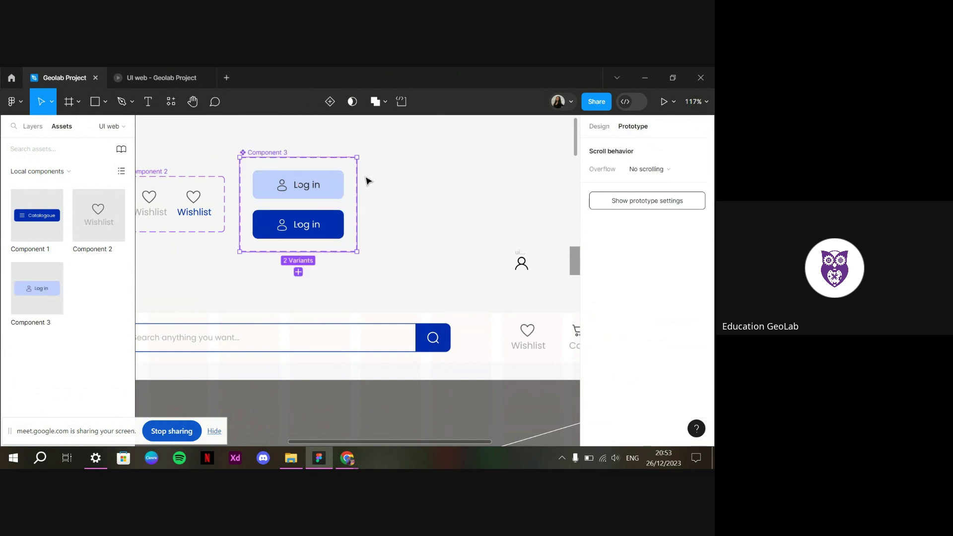
pyautogui.click(325, 196)
pyautogui.click(298, 219)
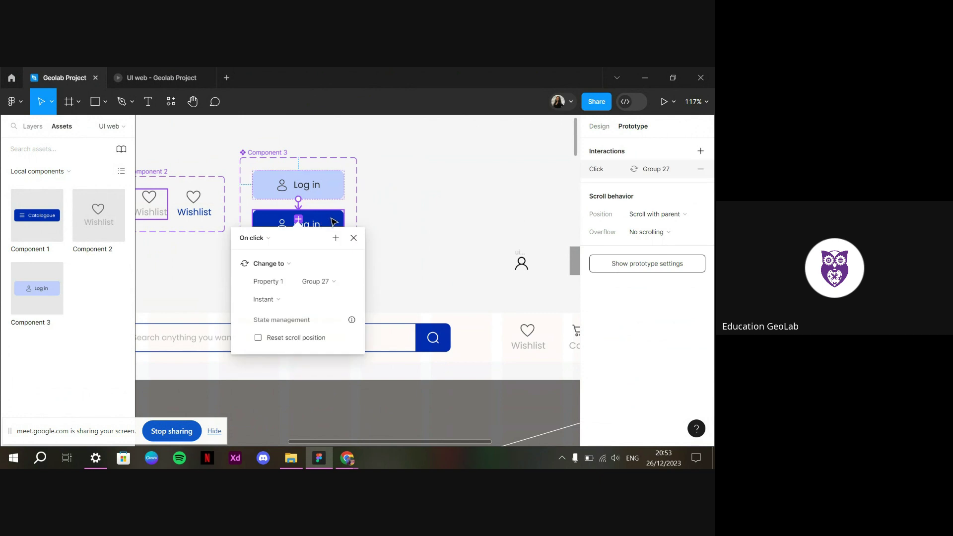
pyautogui.click(272, 240)
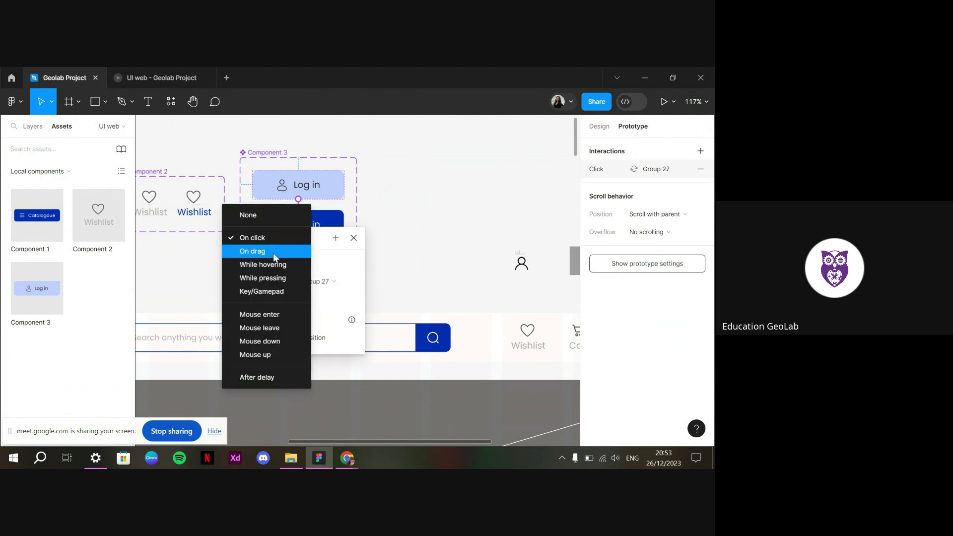
pyautogui.click(284, 264)
pyautogui.click(421, 262)
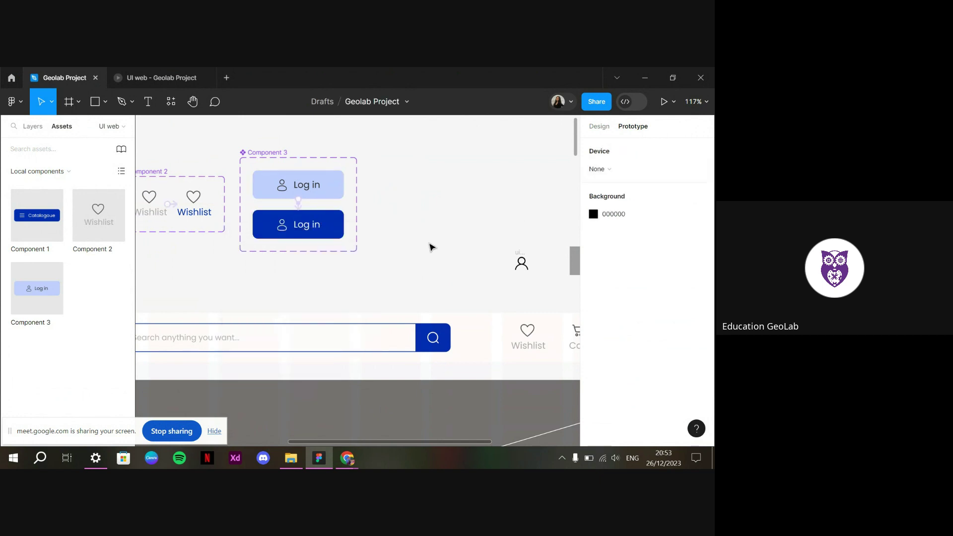
# Select the original Log in button in the page header
pyautogui.hscroll(5, 406, 219)
pyautogui.hscroll(1, 444, 267)
pyautogui.click(451, 311)
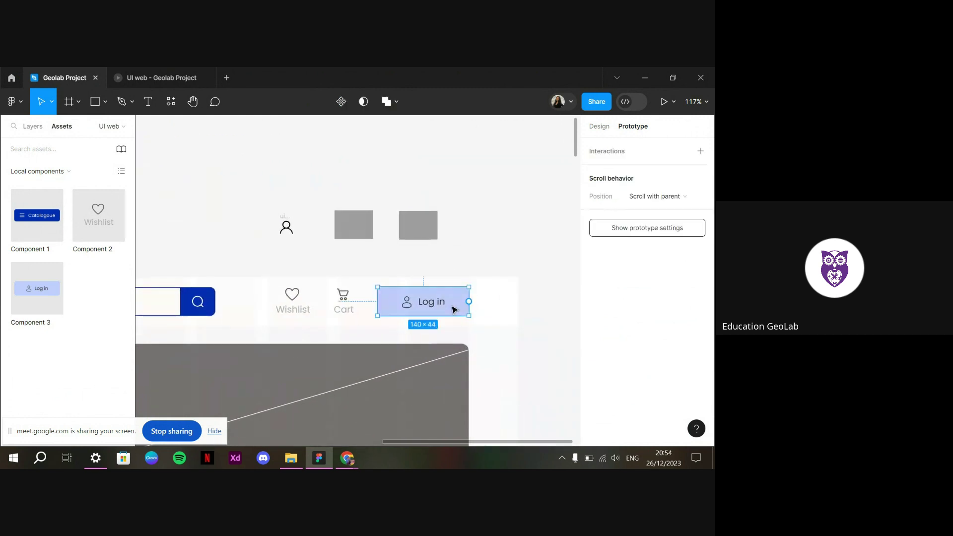
# Replace the header's Log in button with an instance of Component 3 and check it in the prototype preview
pyautogui.press('Delete')
pyautogui.moveTo(56, 310); pyautogui.dragTo(425, 308)
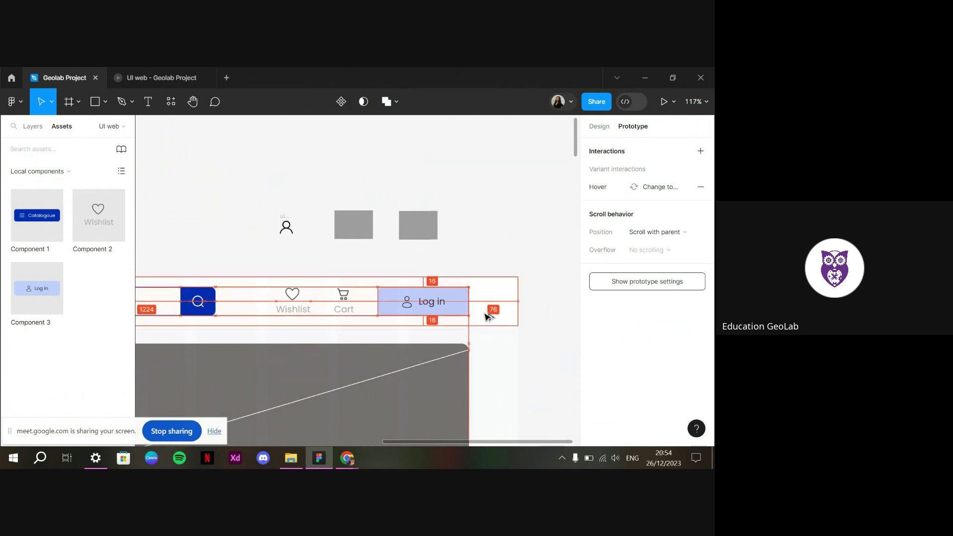
pyautogui.click(161, 78)
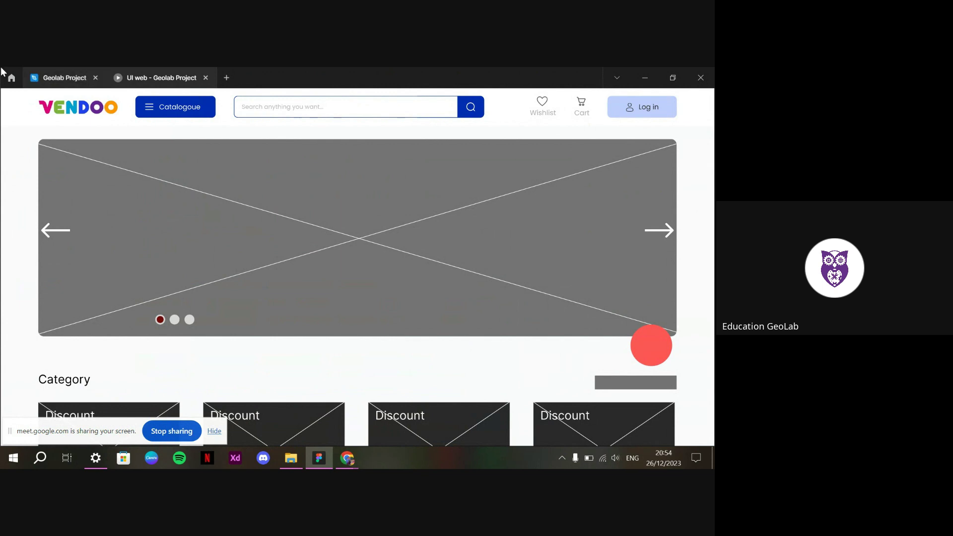
pyautogui.click(43, 72)
# Widen the header's search box outline to 562, keeping its height of 44
pyautogui.scroll(3, 230, 226)
pyautogui.keyDown('ctrl'); pyautogui.scroll(-5, 247, 226); pyautogui.keyUp('ctrl')
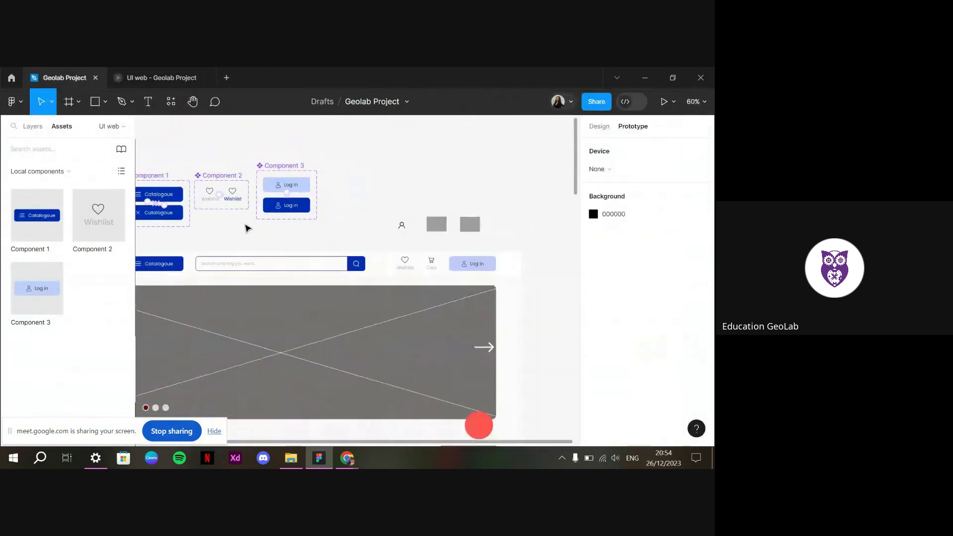
pyautogui.click(312, 267)
pyautogui.click(600, 126)
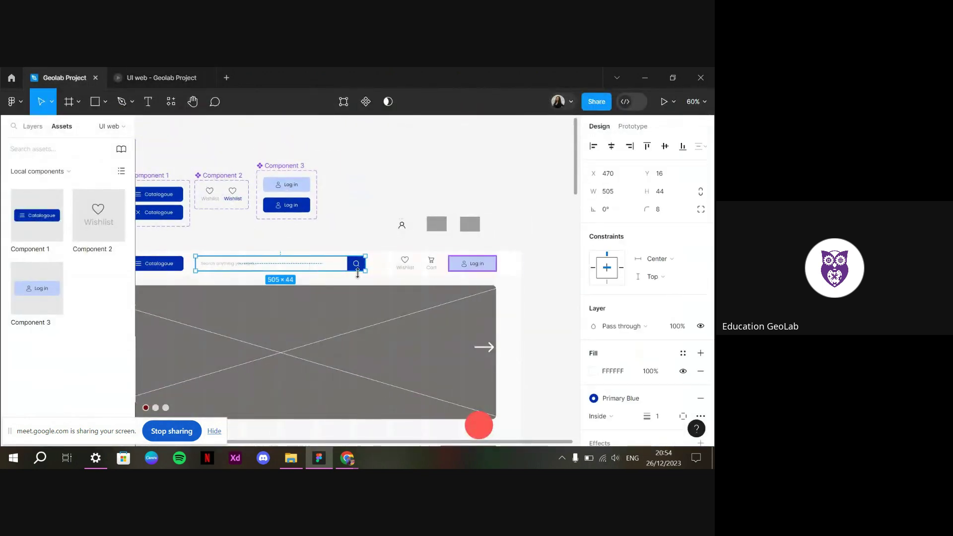
pyautogui.moveTo(366, 264); pyautogui.dragTo(384, 264)
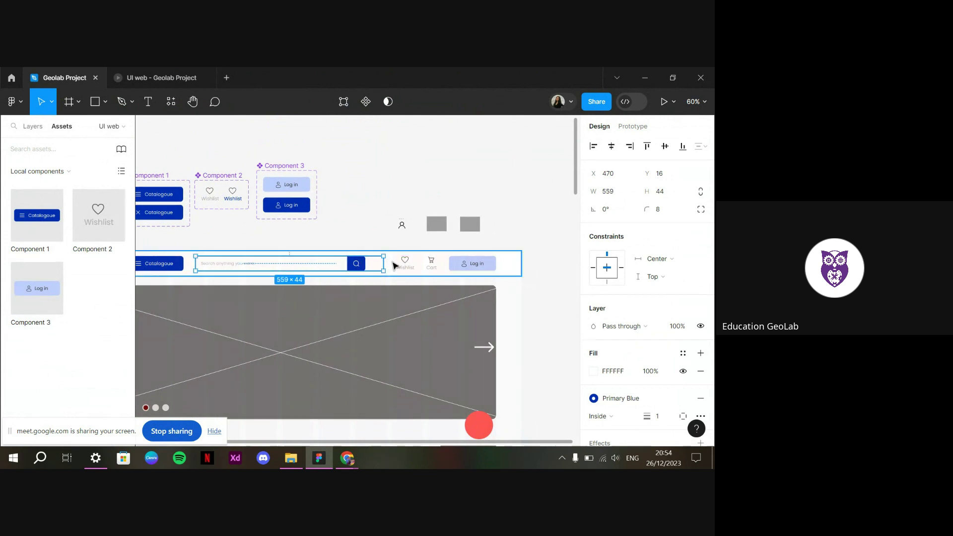
pyautogui.click(610, 192)
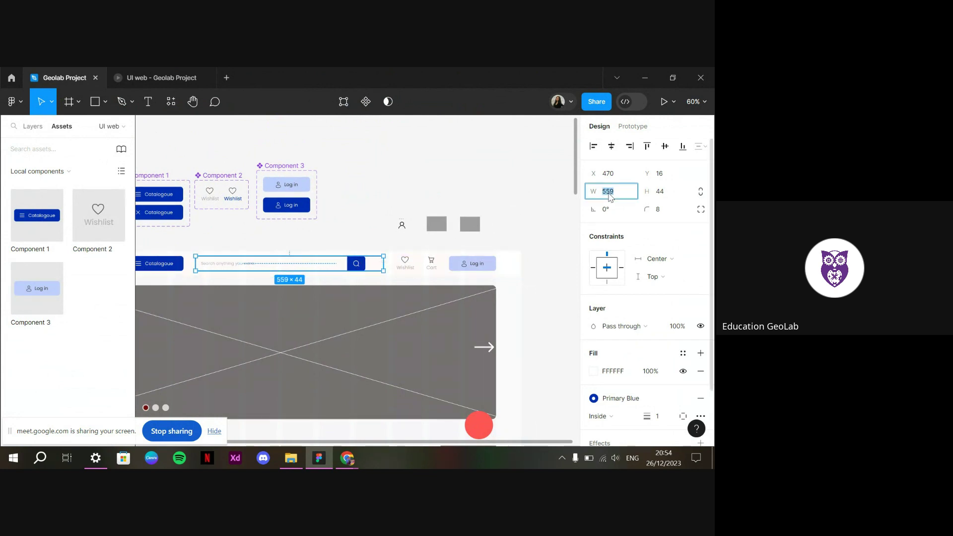
pyautogui.write('561')
pyautogui.press('Return')
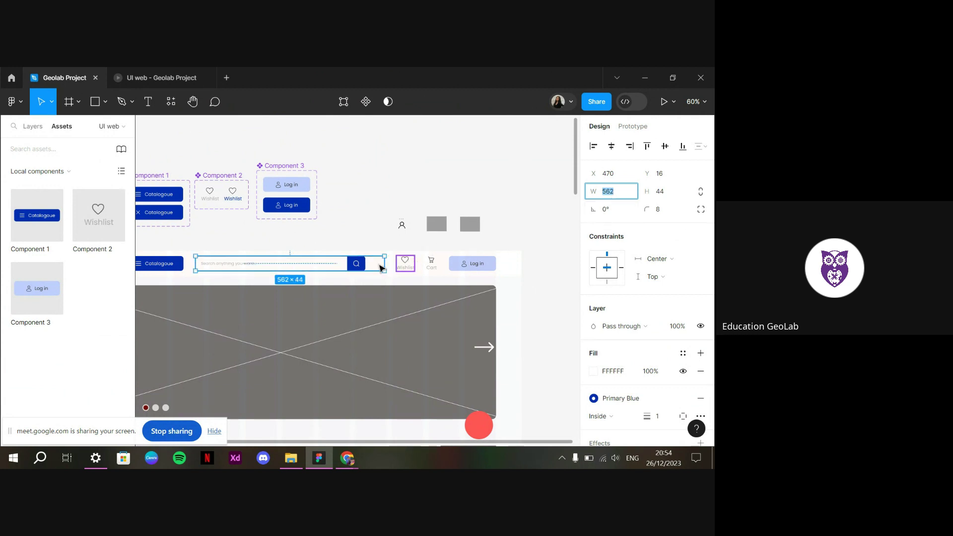
# Move the blue search icon button to X 978 at the search box's far end and check the prototype preview
pyautogui.click(357, 263)
pyautogui.moveTo(591, 191); pyautogui.dragTo(590, 191)
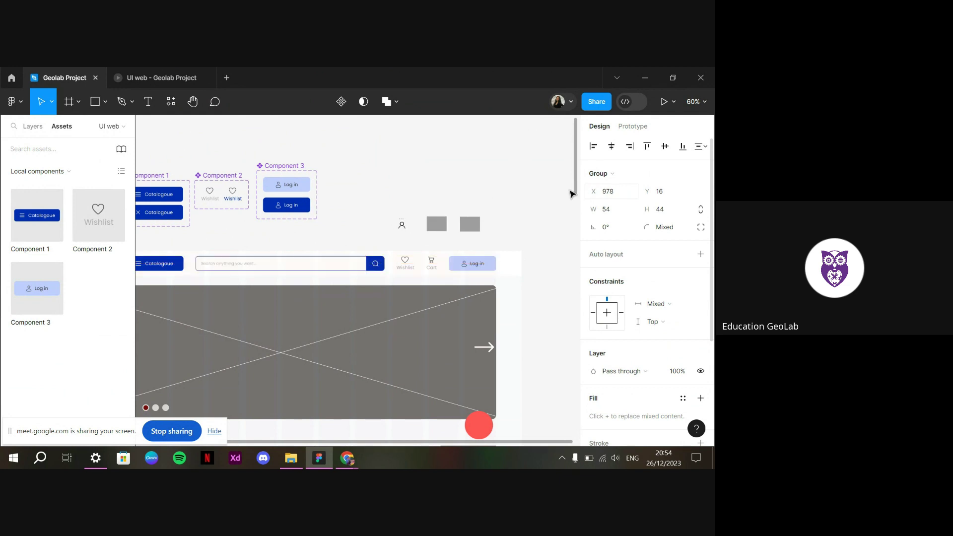
pyautogui.click(194, 76)
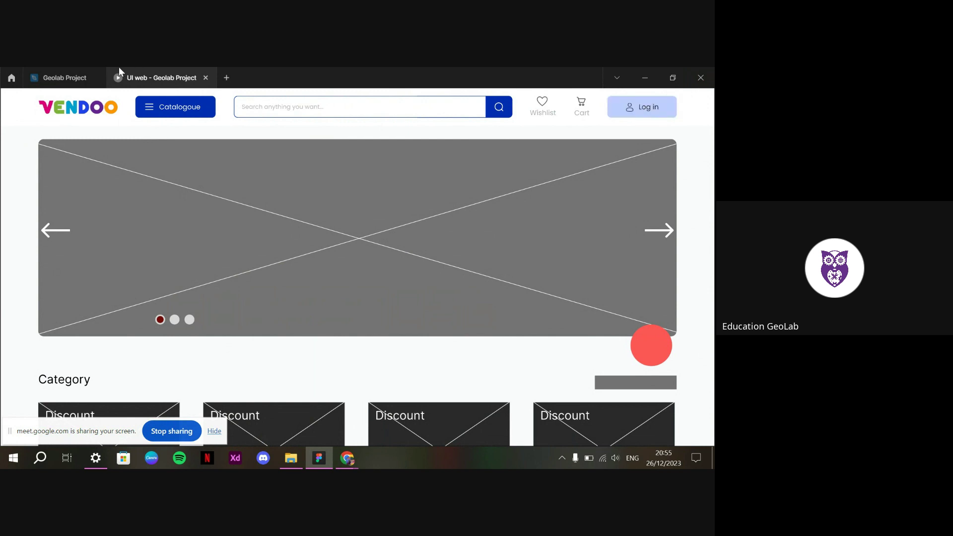
pyautogui.click(80, 78)
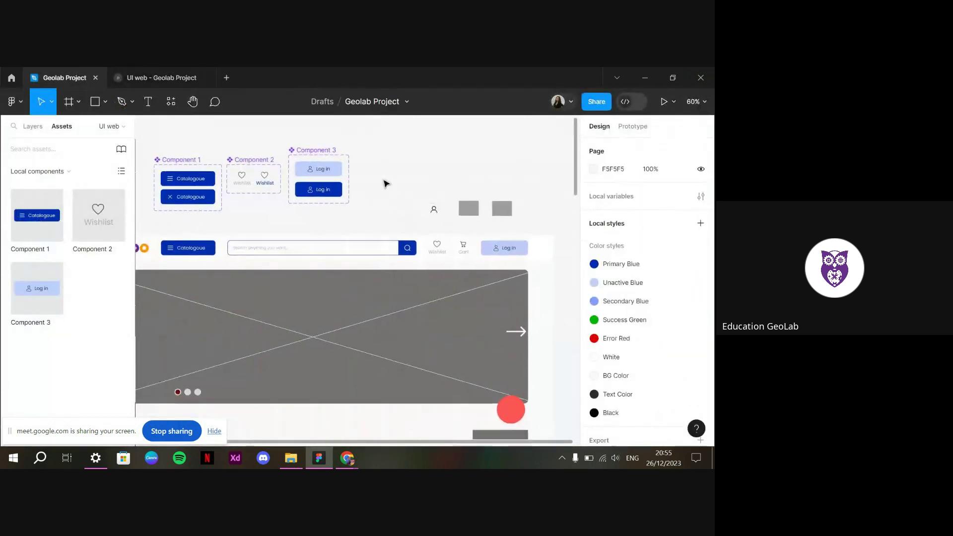
# Delete the red circle below the banner, plus the spare user icon and two grey rectangles above the header
pyautogui.scroll(-5, 386, 184)
pyautogui.scroll(4, 387, 184)
pyautogui.scroll(-1, 386, 184)
pyautogui.hscroll(-1, 387, 184)
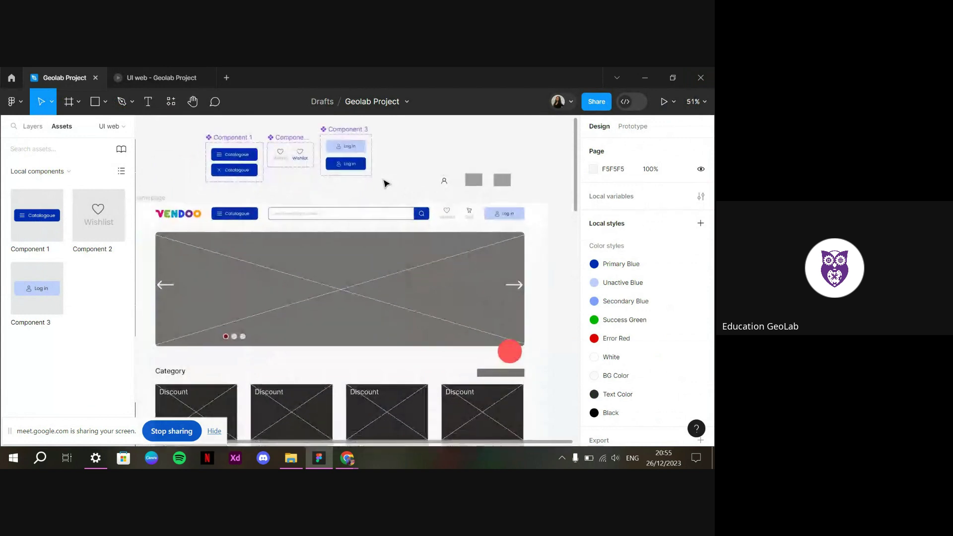
pyautogui.click(511, 355)
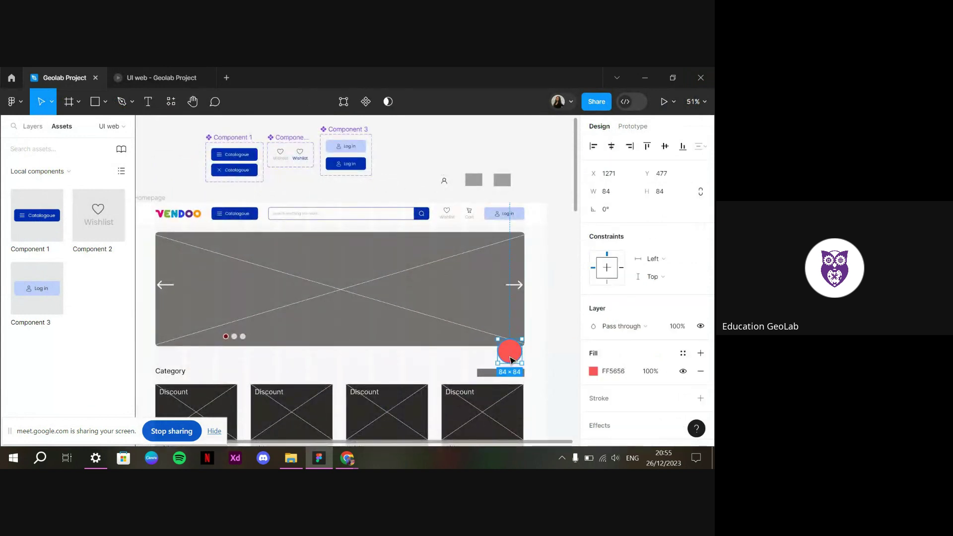
pyautogui.press('Delete')
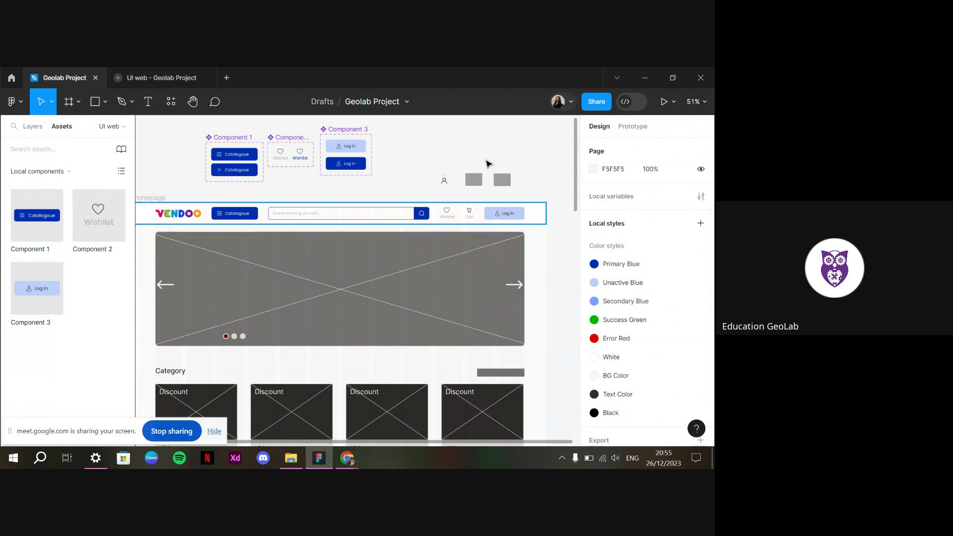
pyautogui.moveTo(410, 161); pyautogui.dragTo(524, 193)
pyautogui.click(524, 193)
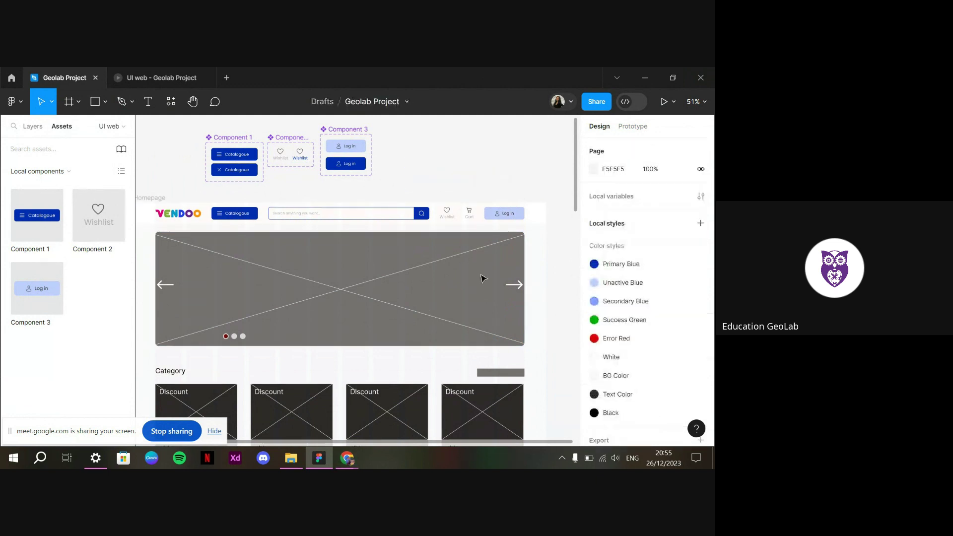
# Copy the dark purple console promotion image from the vendoo.ge carousel in Chrome and paste it into the Figma design
pyautogui.moveTo(347, 458)
pyautogui.click(278, 423)
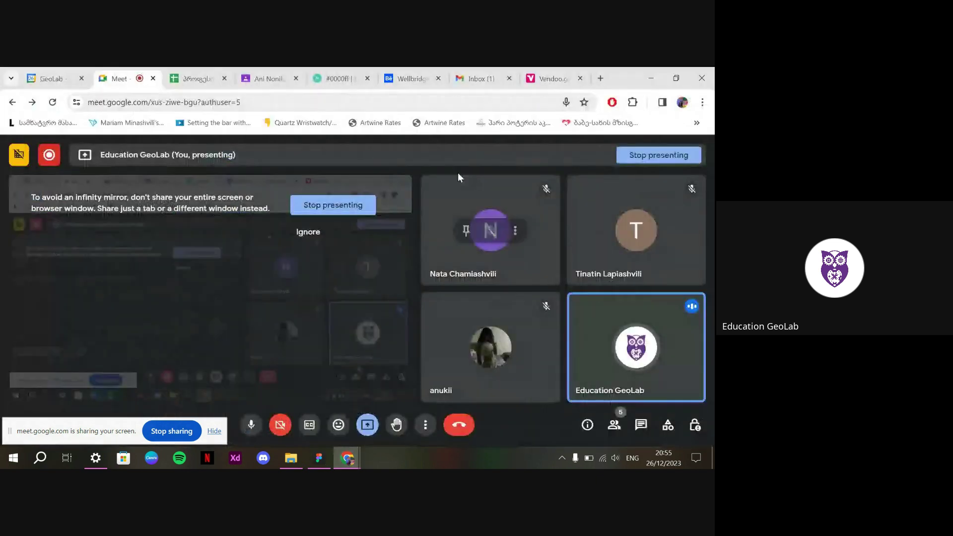
pyautogui.click(552, 77)
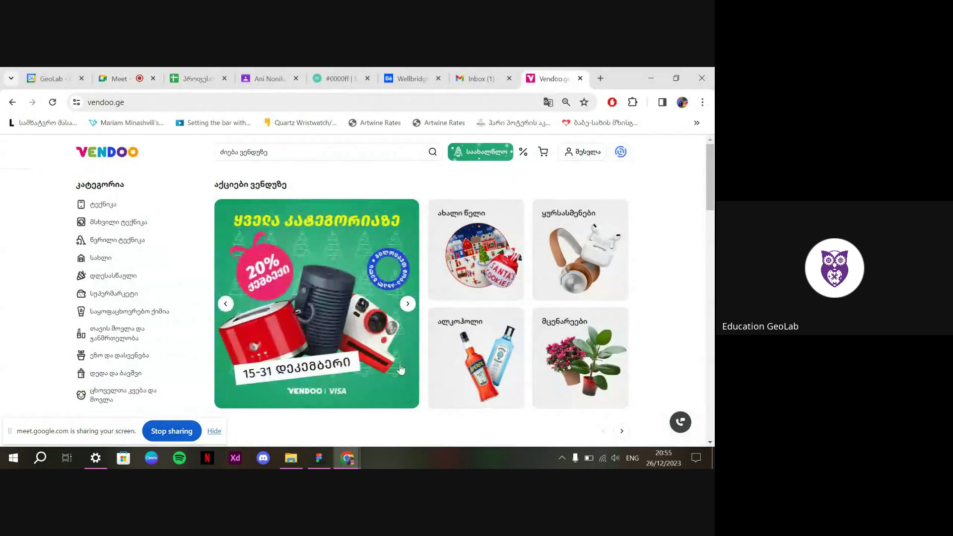
pyautogui.rightClick(339, 302)
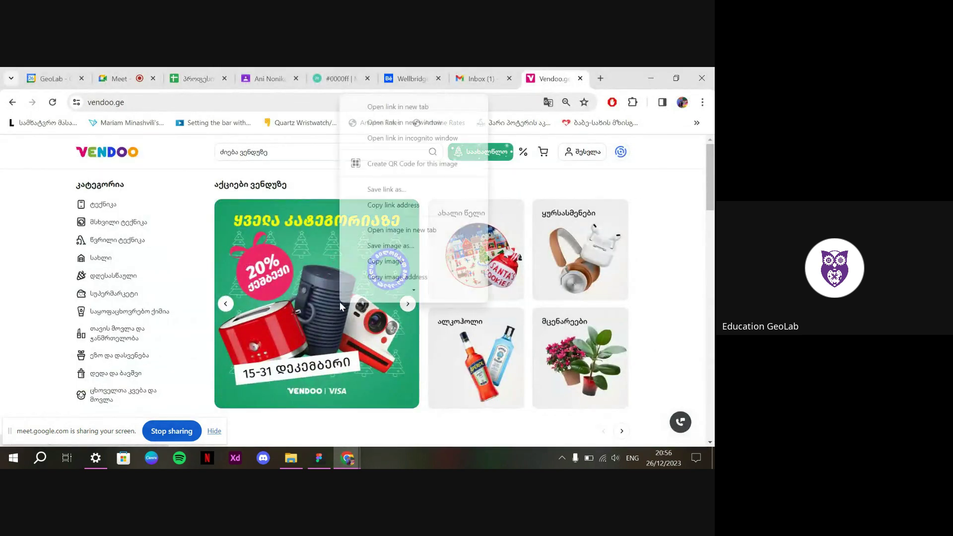
pyautogui.click(408, 312)
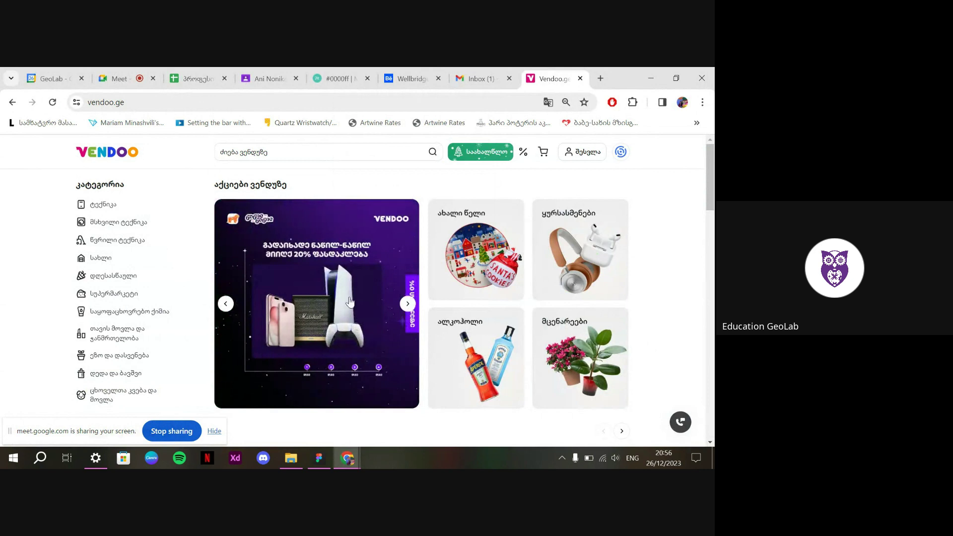
pyautogui.rightClick(332, 300)
pyautogui.click(389, 252)
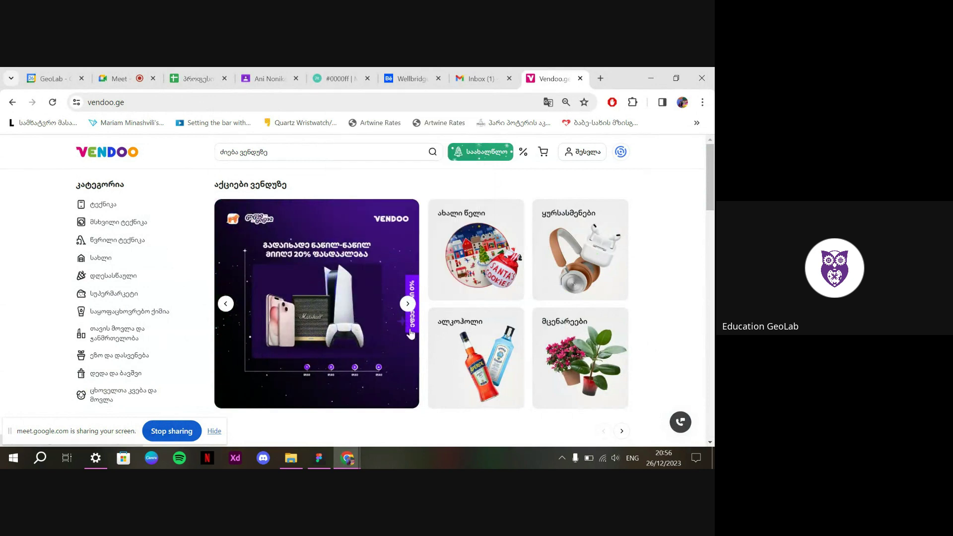
pyautogui.click(408, 304)
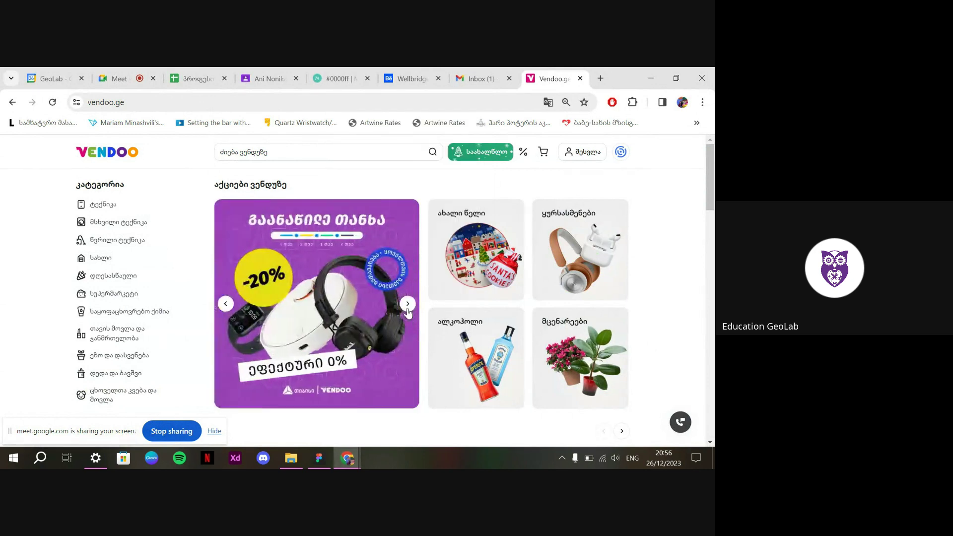
pyautogui.click(227, 304)
pyautogui.click(319, 458)
pyautogui.hotkey('ctrl', 'v')
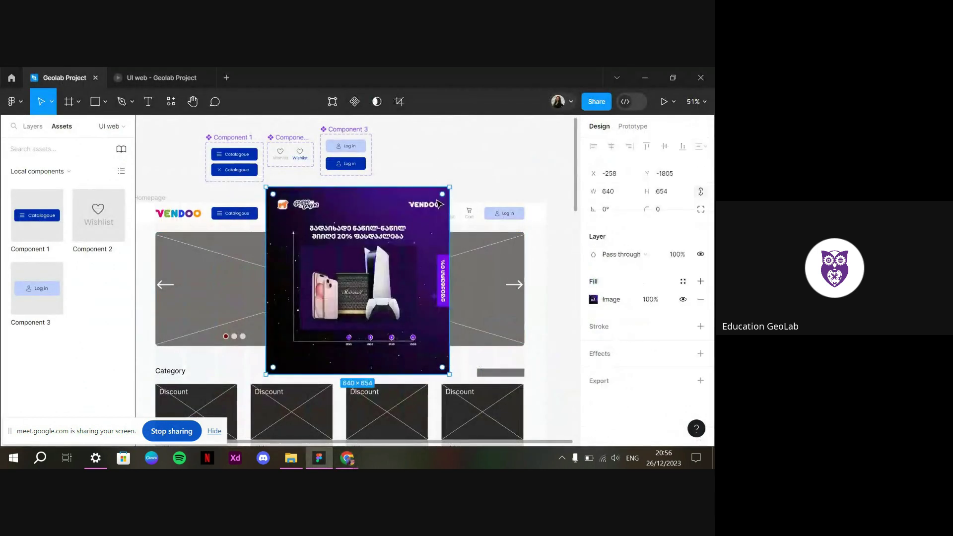
# Fit the pasted promotion image over the Homepage banner placeholder at X 76, Y 103, sized 1288 by 398, and preview it
pyautogui.moveTo(354, 281); pyautogui.dragTo(596, 308)
pyautogui.click(33, 126)
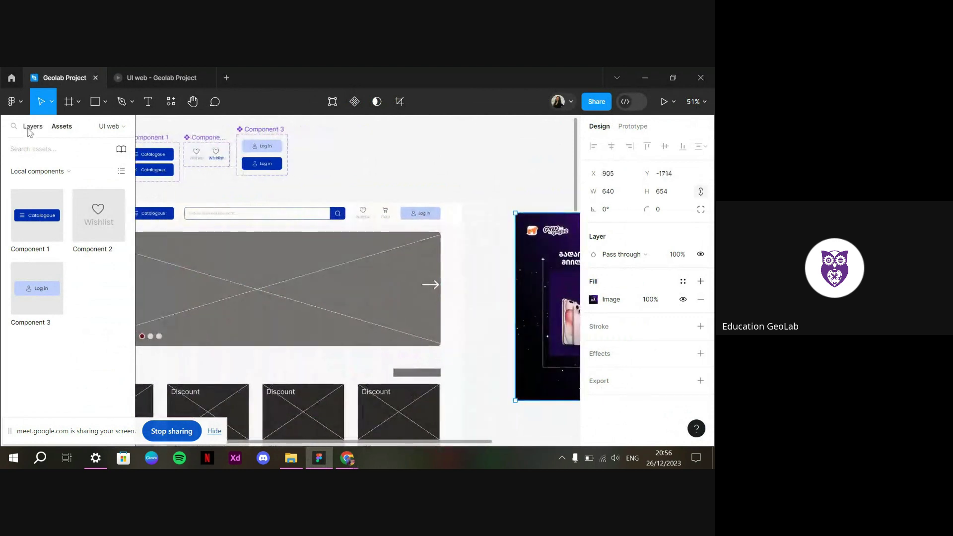
pyautogui.moveTo(523, 280); pyautogui.dragTo(238, 312)
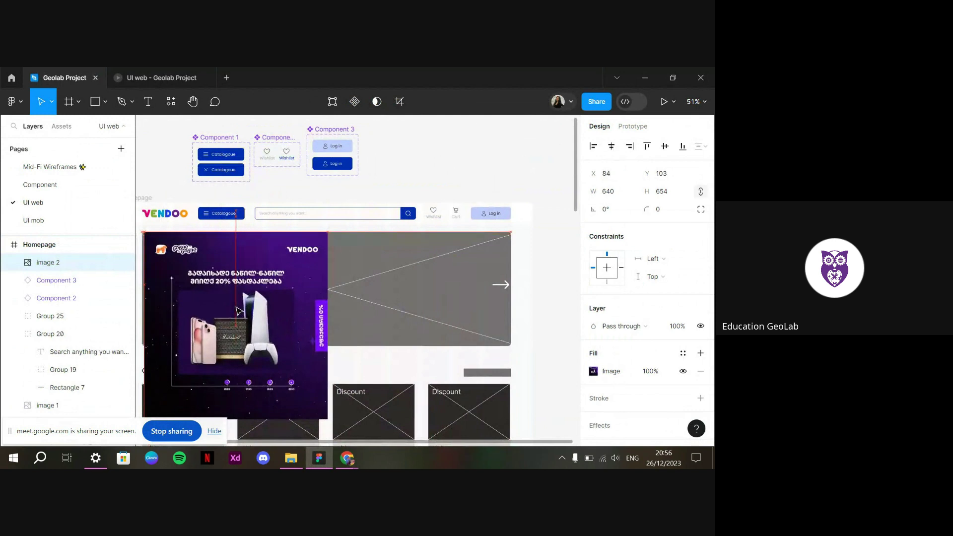
pyautogui.moveTo(328, 313); pyautogui.dragTo(511, 314)
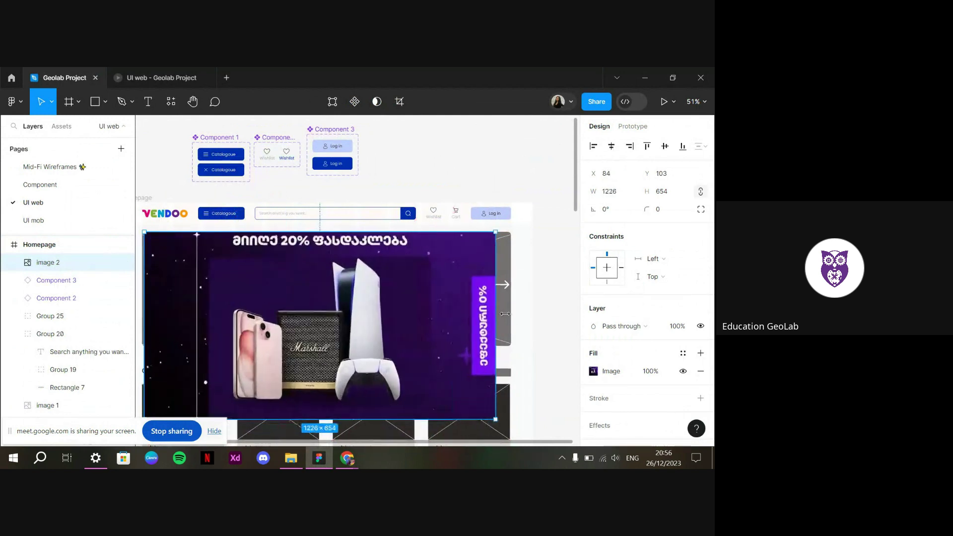
pyautogui.moveTo(390, 419); pyautogui.dragTo(391, 346)
pyautogui.moveTo(154, 262); pyautogui.dragTo(152, 262)
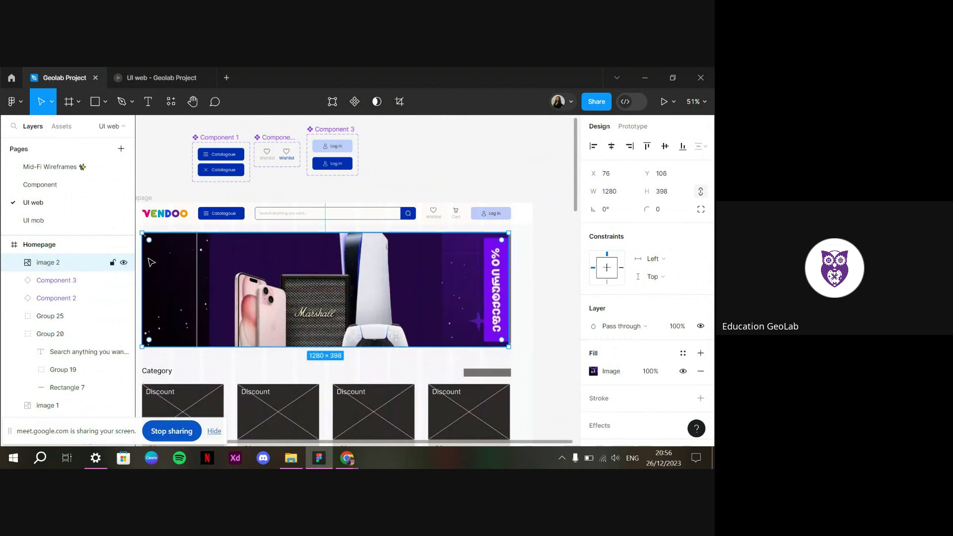
pyautogui.hotkey('ctrl', 'z')
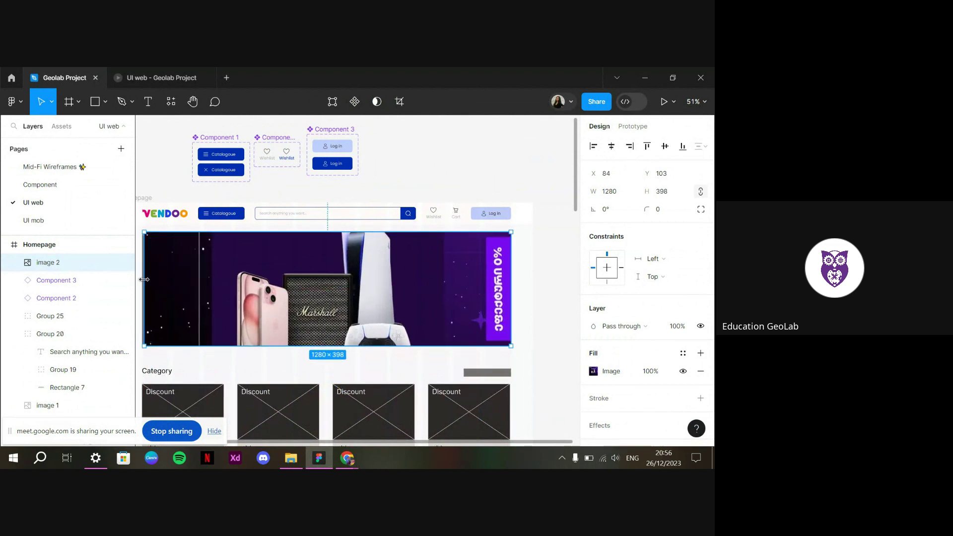
pyautogui.moveTo(143, 279); pyautogui.dragTo(190, 276)
pyautogui.hotkey('ctrl', 'Tab')
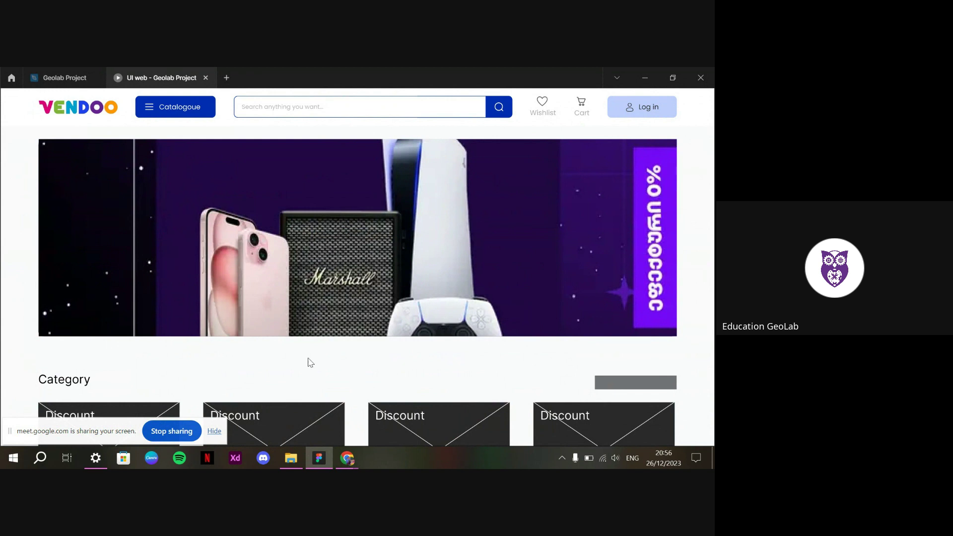
# Open veli.store in a new Chrome tab and copy its green Christmas tree promotion banner image
pyautogui.moveTo(348, 458)
pyautogui.click(324, 430)
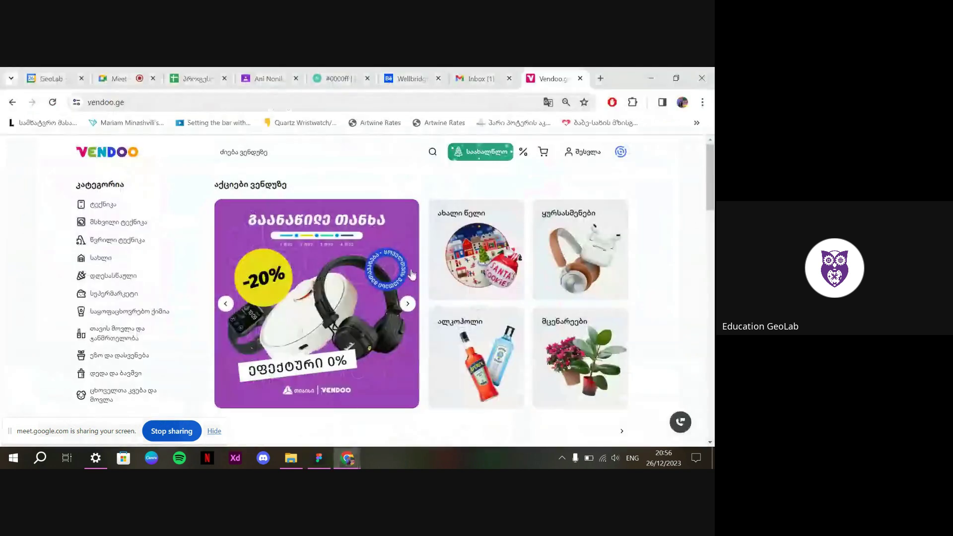
pyautogui.click(599, 78)
pyautogui.write('veli')
pyautogui.press('Return')
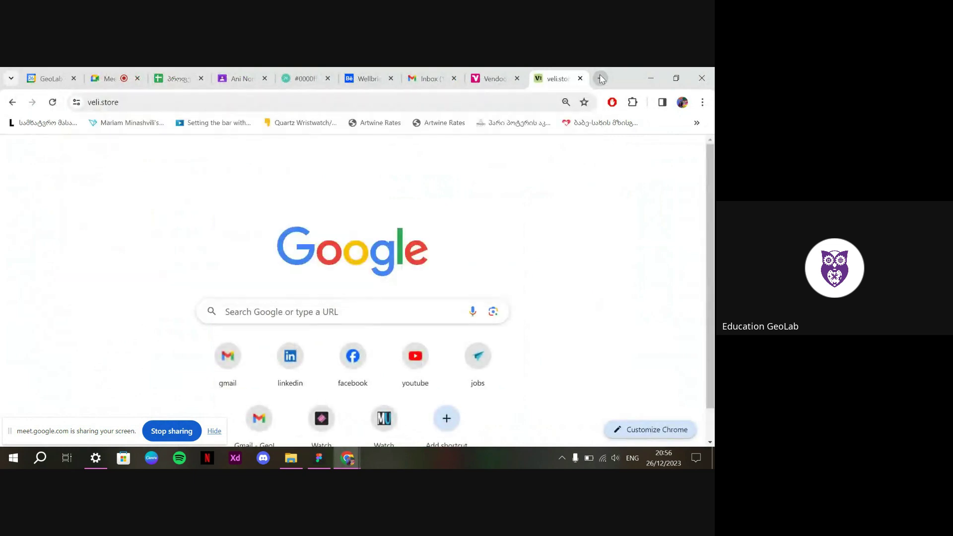
pyautogui.scroll(-1, 300, 354)
pyautogui.rightClick(289, 304)
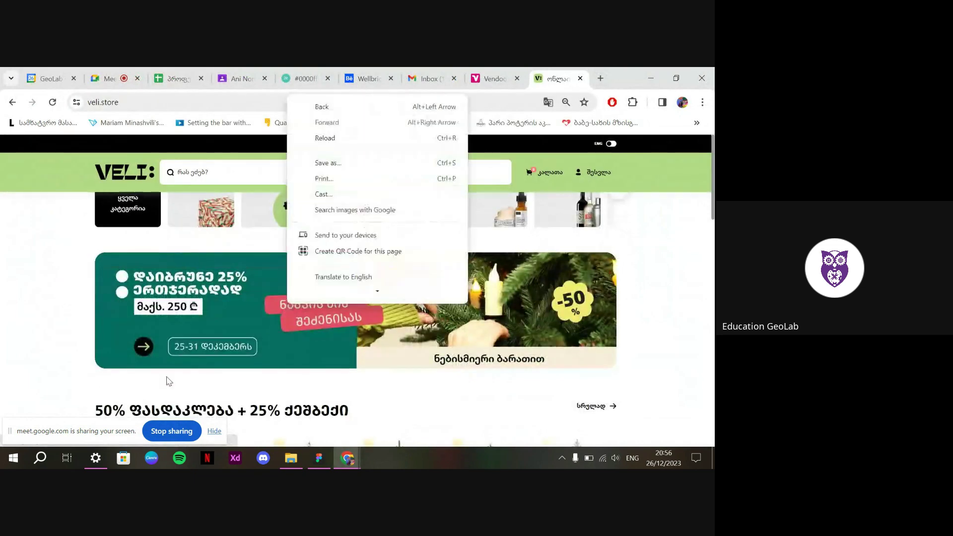
pyautogui.rightClick(262, 342)
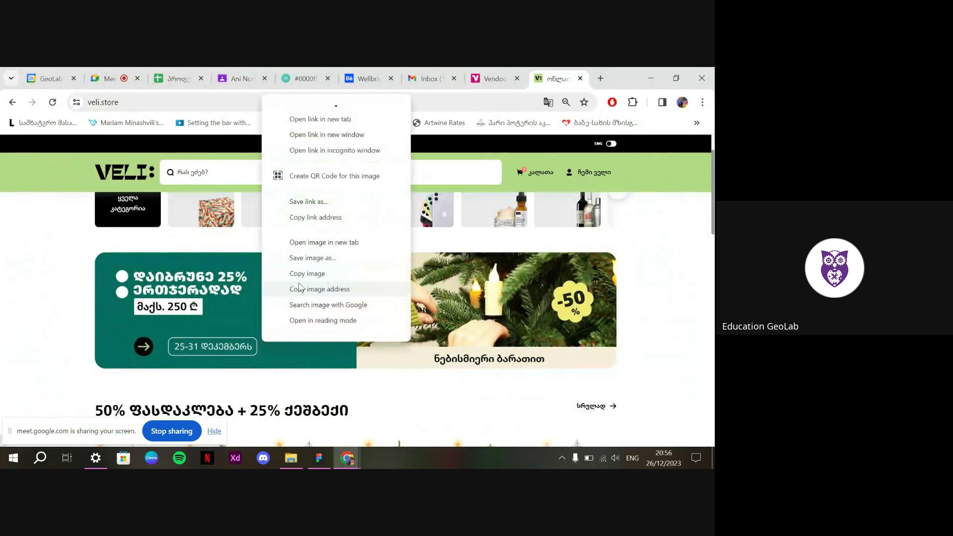
pyautogui.scroll(-1, 300, 287)
pyautogui.click(304, 276)
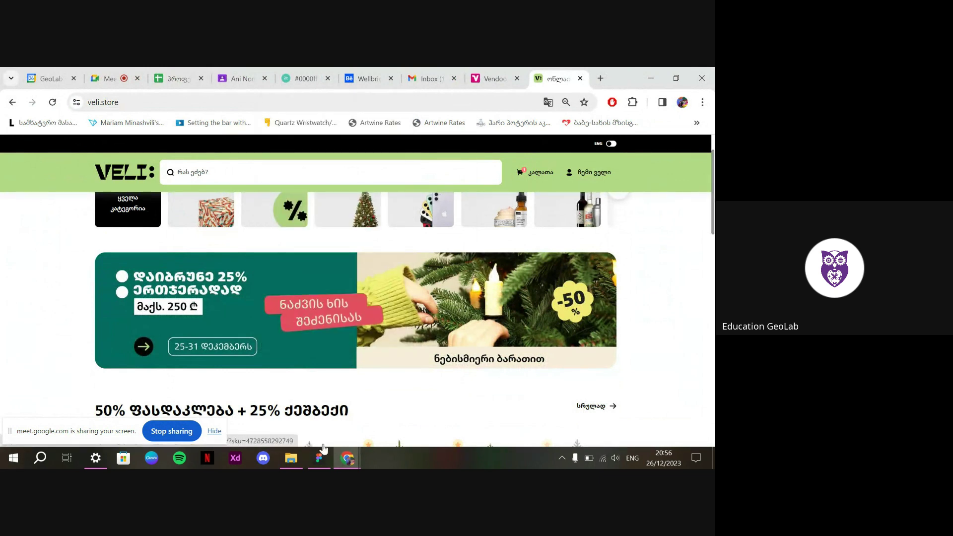
# Back in Figma, delete the purple promotion image and paste the copied Christmas tree banner into the Homepage frame
pyautogui.click(319, 457)
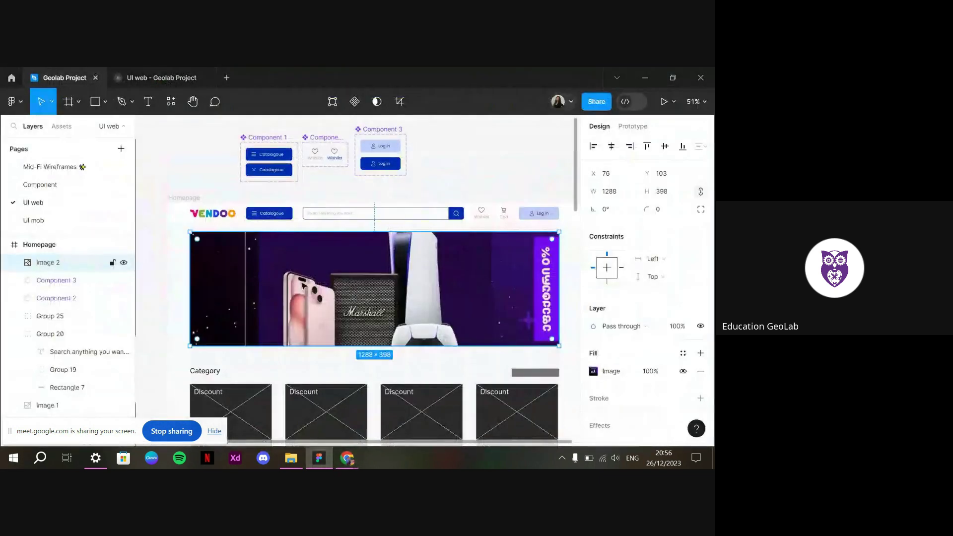
pyautogui.press('Delete')
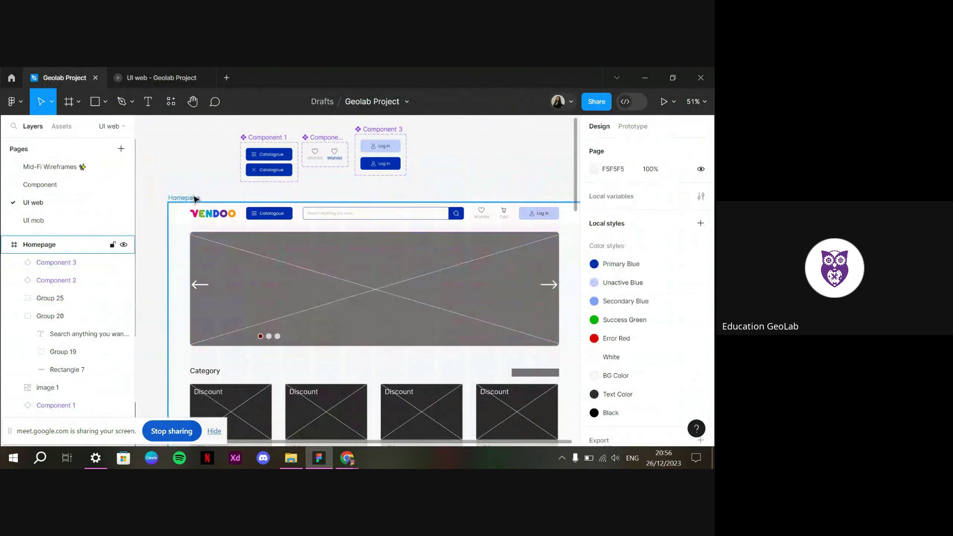
pyautogui.click(434, 302)
pyautogui.hotkey('ctrl', 'z')
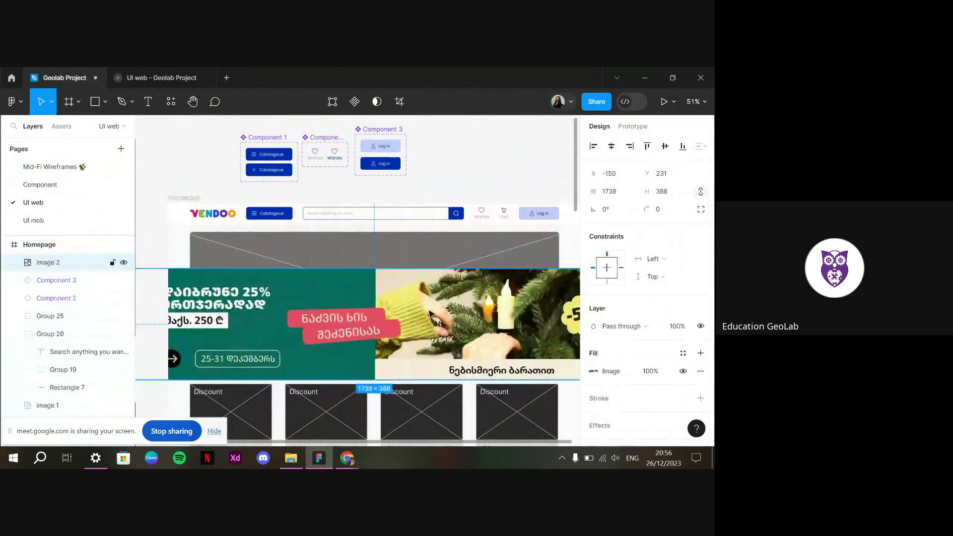
# Fit the Christmas tree image over the banner placeholder at X 76, Y 103, sized 1288 by 398, and preview it
pyautogui.moveTo(433, 303); pyautogui.dragTo(465, 294)
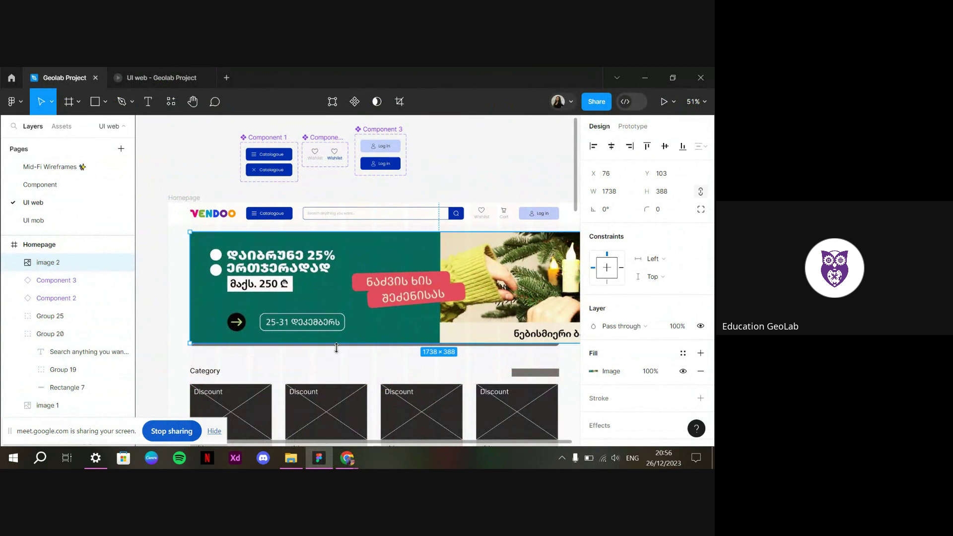
pyautogui.moveTo(338, 351); pyautogui.dragTo(338, 349)
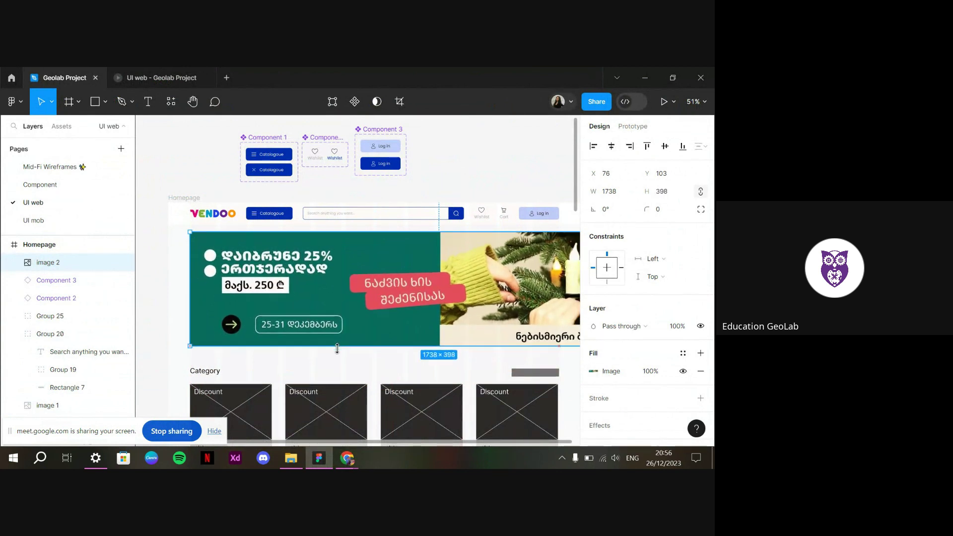
pyautogui.hscroll(5, 347, 348)
pyautogui.moveTo(534, 266); pyautogui.dragTo(411, 267)
pyautogui.click(487, 274)
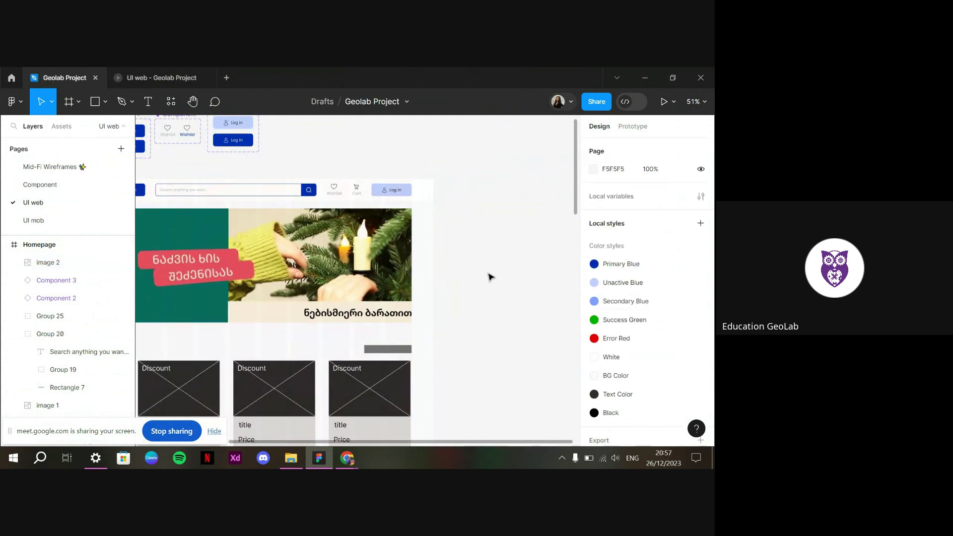
pyautogui.hscroll(-4, 487, 275)
pyautogui.click(383, 284)
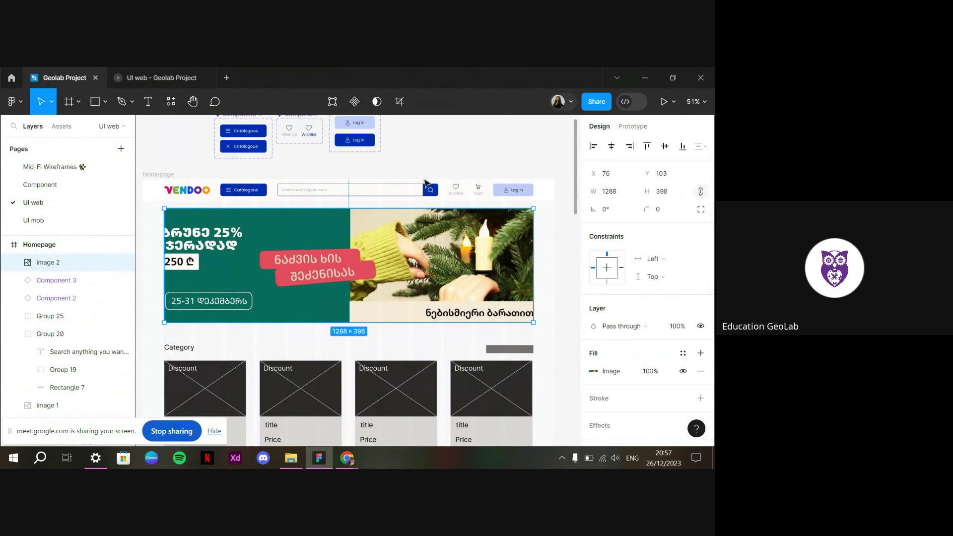
pyautogui.click(144, 75)
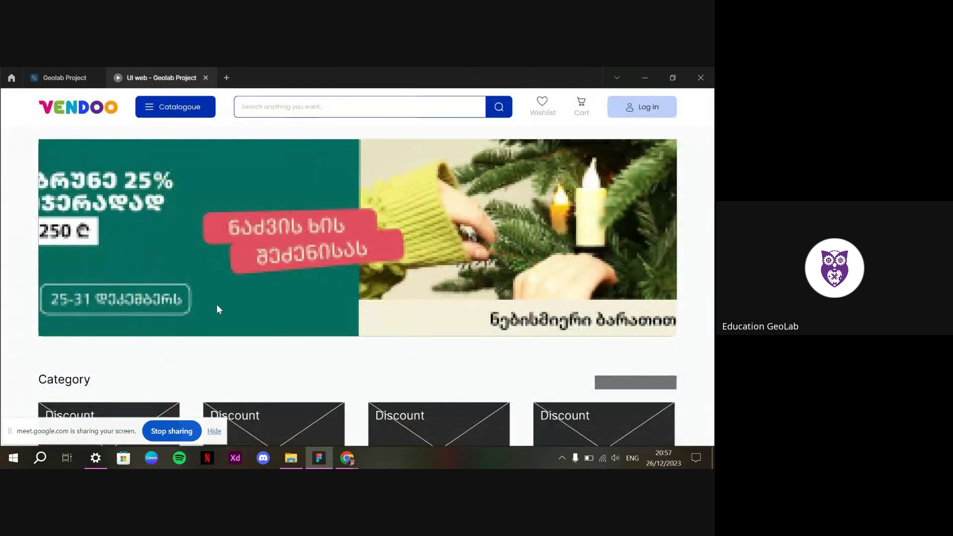
# Back in the design, shift the tree image down and move the wireframe banner placeholder with its arrows and dots out beside the Homepage frame
pyautogui.click(86, 75)
pyautogui.moveTo(284, 275); pyautogui.dragTo(311, 437)
pyautogui.moveTo(144, 203); pyautogui.dragTo(558, 336)
pyautogui.moveTo(304, 292); pyautogui.dragTo(478, 308)
pyautogui.hscroll(-3, 254, 398)
pyautogui.moveTo(254, 399); pyautogui.dragTo(226, 280)
pyautogui.hscroll(-1, 436, 250)
pyautogui.hscroll(-3, 436, 250)
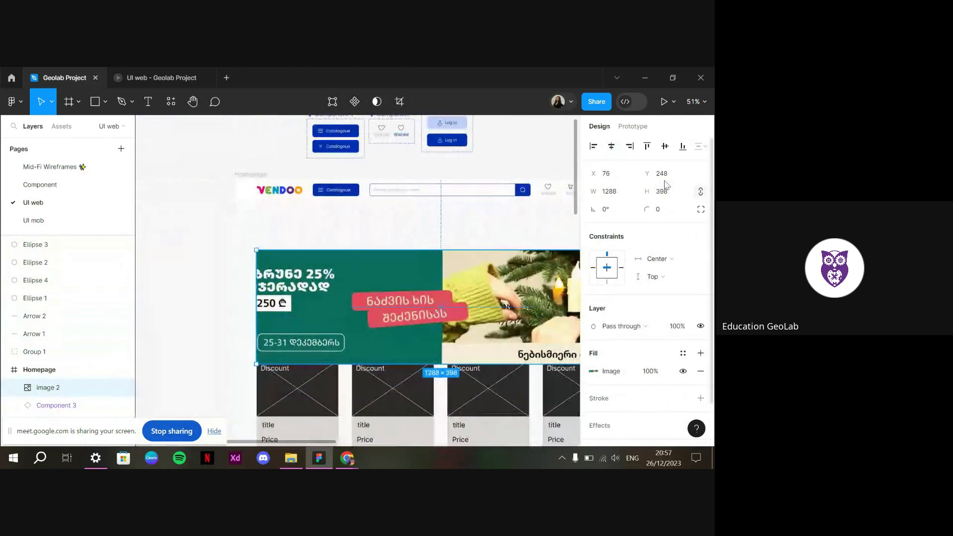
# Move the tree banner image back up beneath the header to Y 100, checking its spacing in the preview
pyautogui.moveTo(647, 174); pyautogui.dragTo(493, 172)
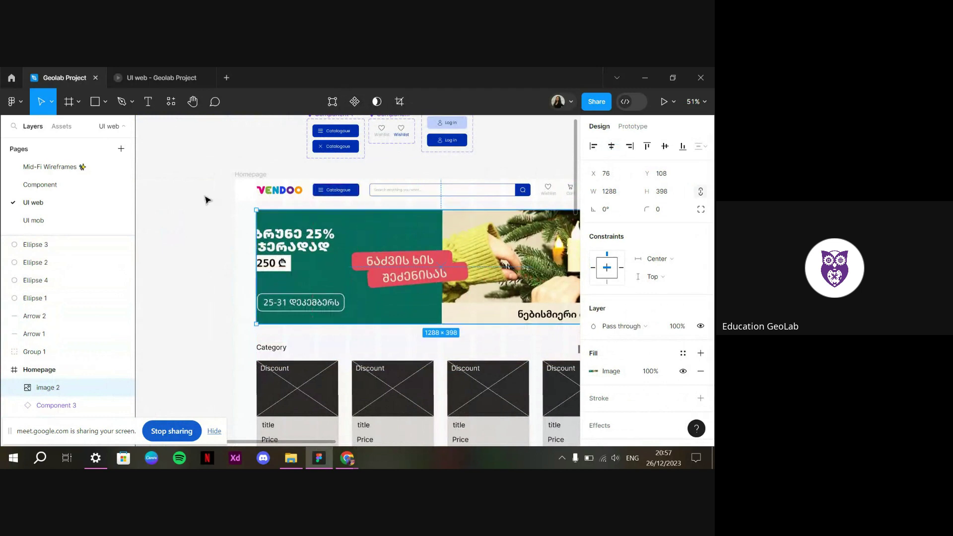
pyautogui.press('alt')
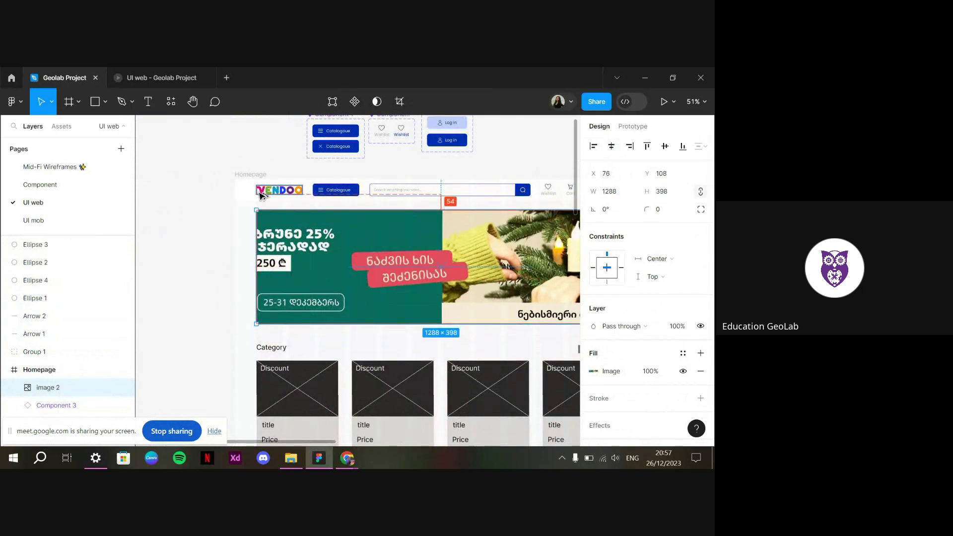
pyautogui.click(213, 75)
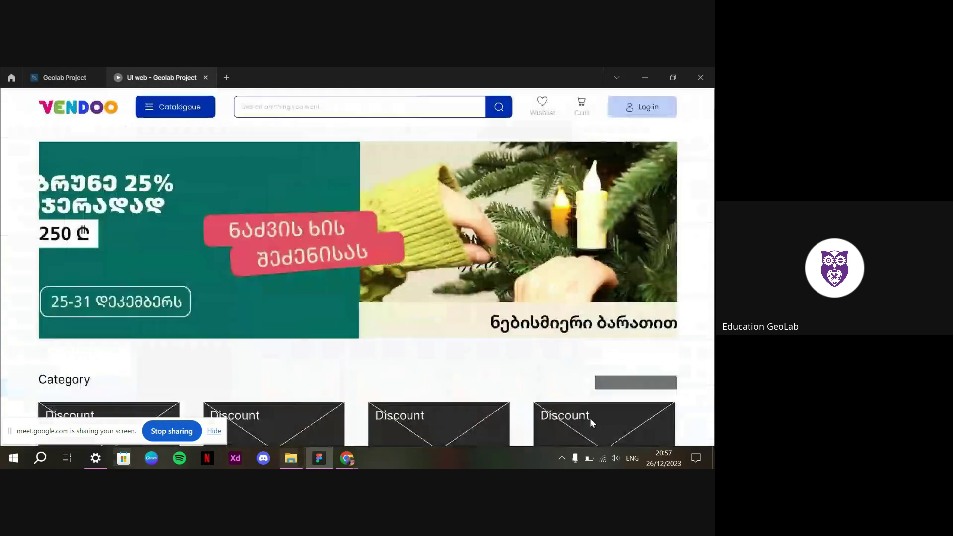
pyautogui.click(33, 71)
pyautogui.press('Up')
pyautogui.press('Up')
pyautogui.press('Up')
pyautogui.press('Up')
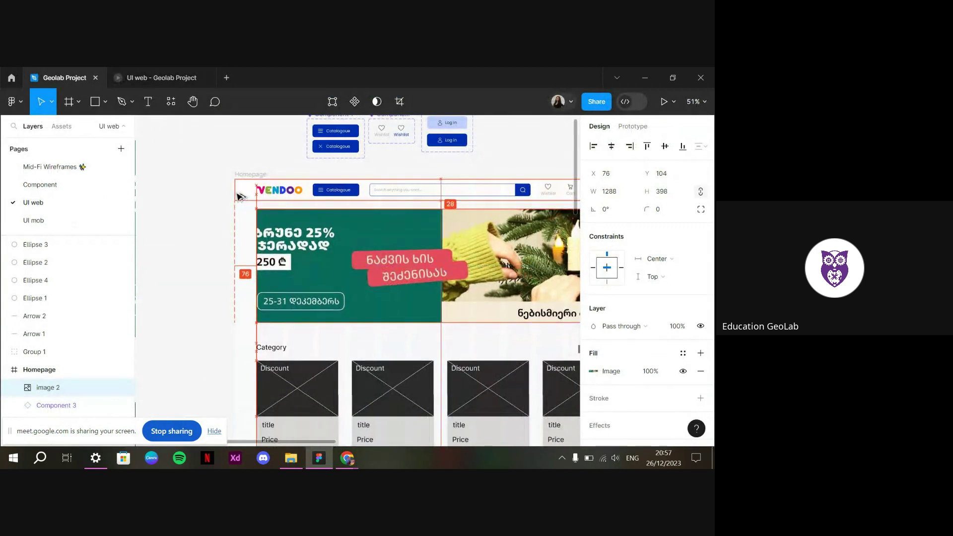
pyautogui.click(192, 74)
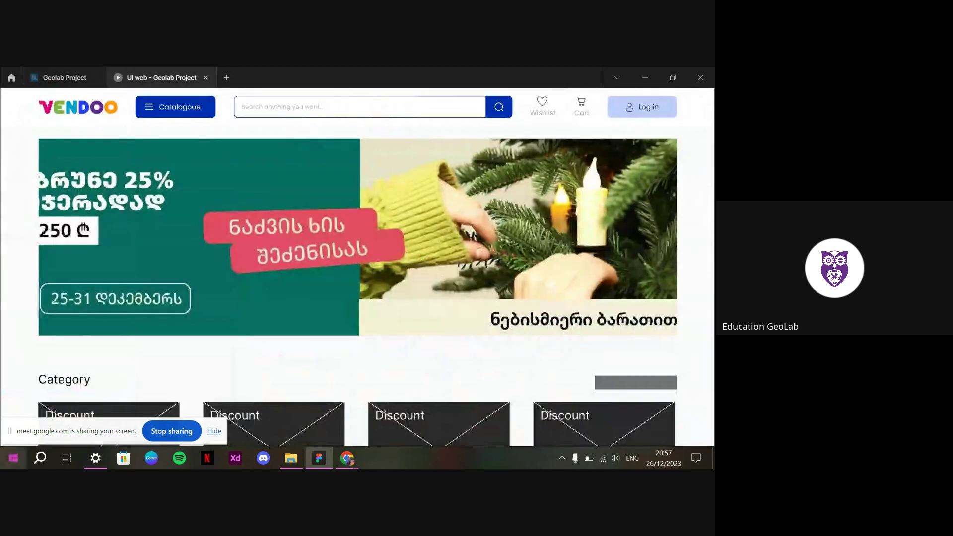
pyautogui.click(73, 74)
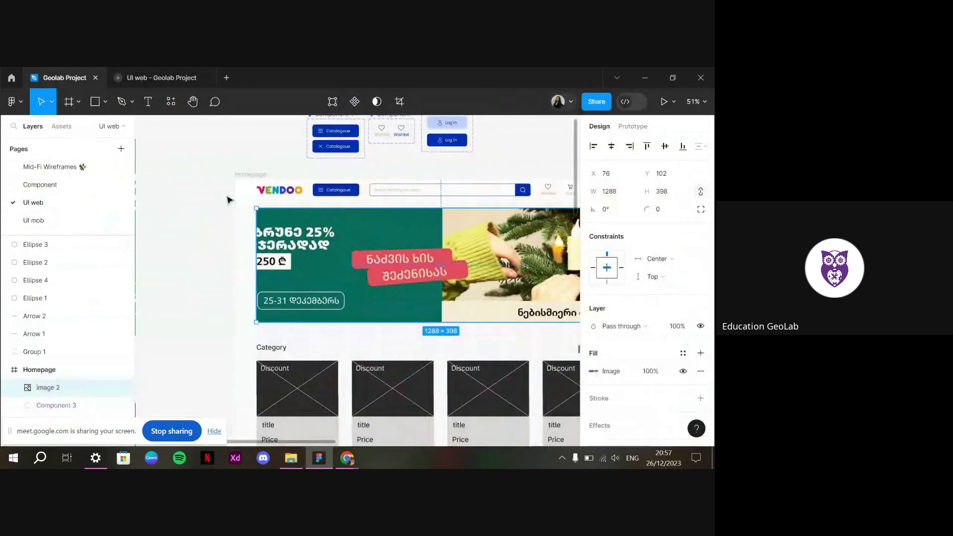
pyautogui.press('Up')
pyautogui.press('Up')
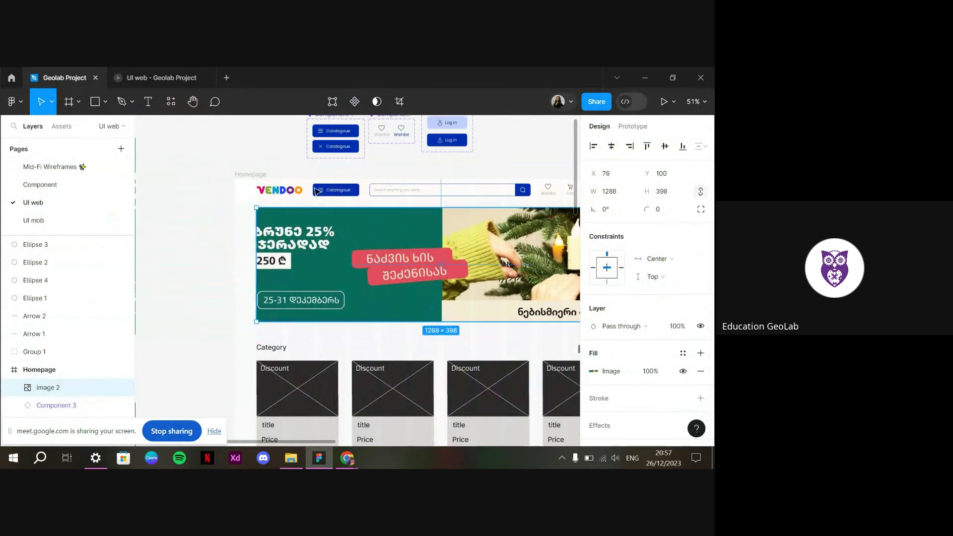
# Round the tree banner image's corners with a radius of 12 and check the result in the preview
pyautogui.hscroll(2, 496, 228)
pyautogui.click(676, 215)
pyautogui.write('1')
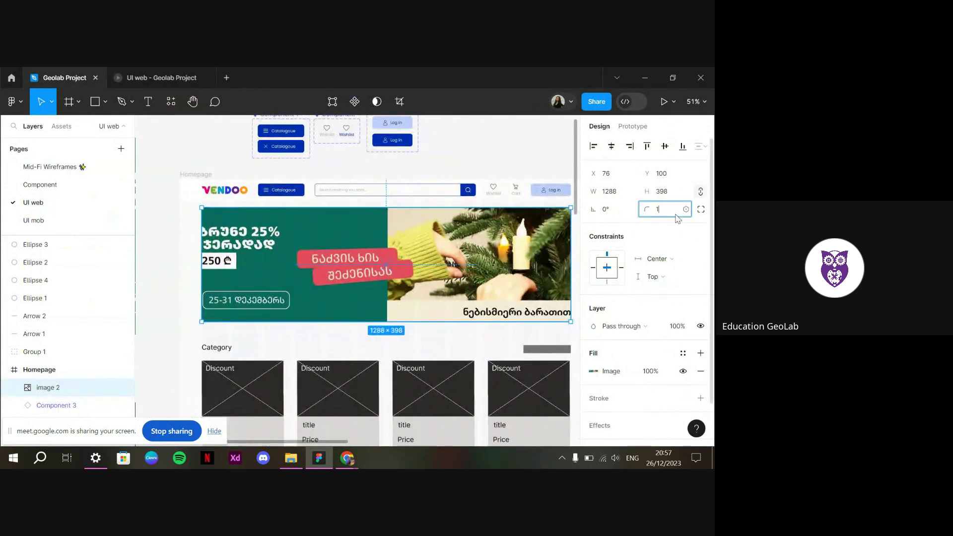
pyautogui.write('2')
pyautogui.press('Return')
pyautogui.click(164, 78)
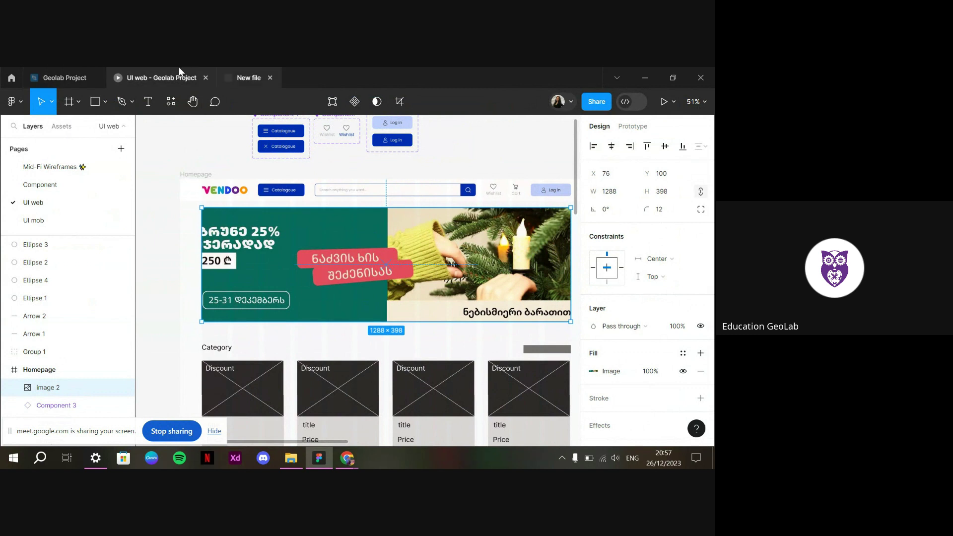
pyautogui.click(96, 75)
pyautogui.click(499, 164)
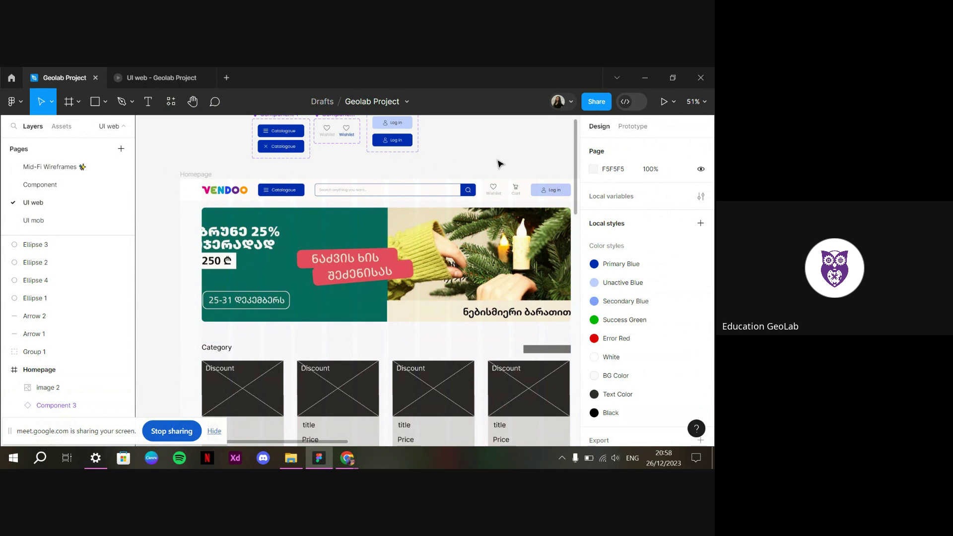
# Examine the arrows and pagination dots on the wireframe banner placeholder beside the Homepage frame and compare them with the new banner
pyautogui.click(348, 299)
pyautogui.scroll(-3, 348, 299)
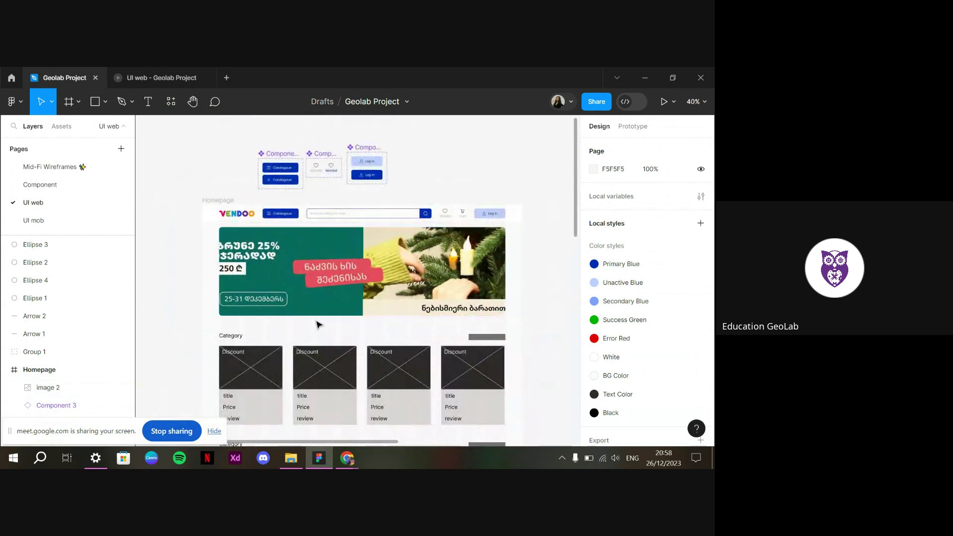
pyautogui.hscroll(3, 497, 278)
pyautogui.click(557, 308)
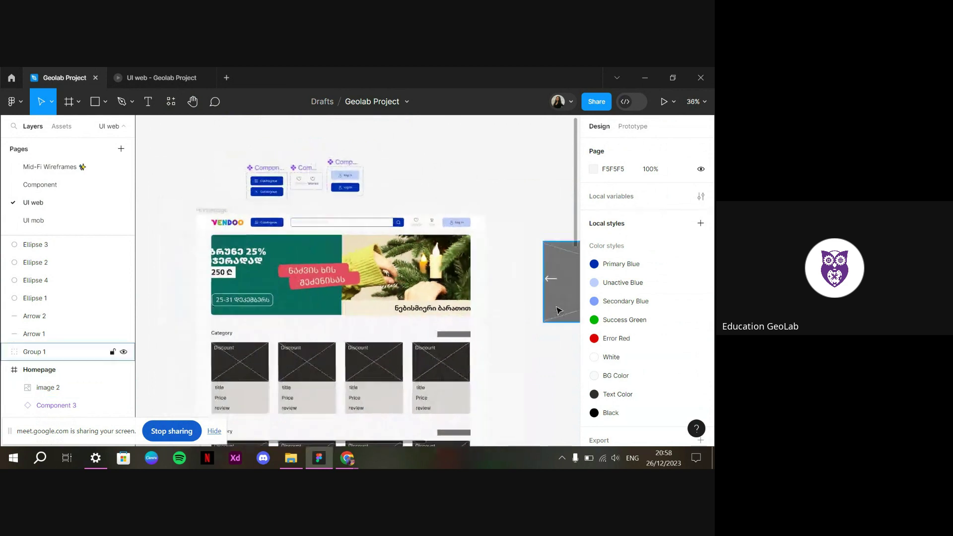
pyautogui.scroll(-1, 519, 293)
pyautogui.hscroll(2, 519, 294)
pyautogui.hscroll(2, 503, 290)
pyautogui.click(409, 280)
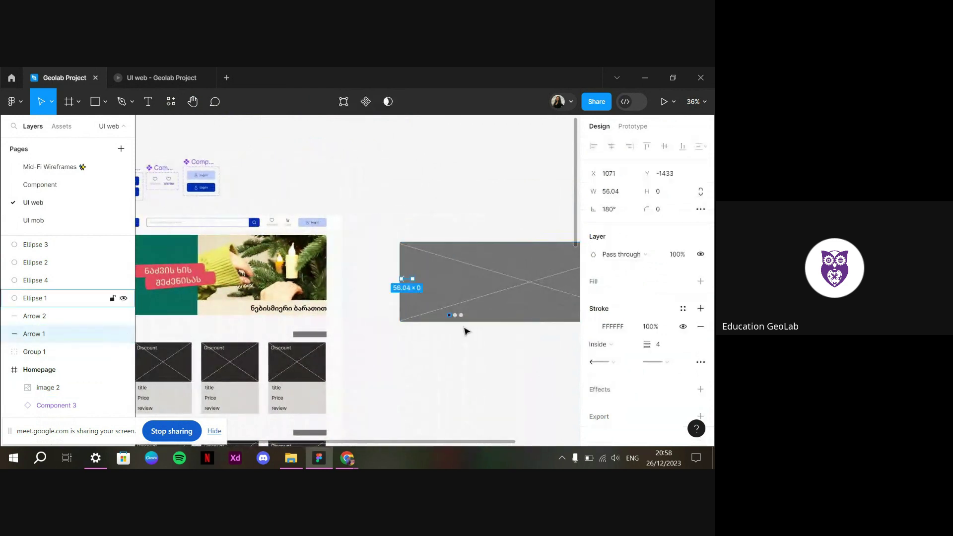
pyautogui.hscroll(2, 497, 313)
pyautogui.hscroll(2, 548, 291)
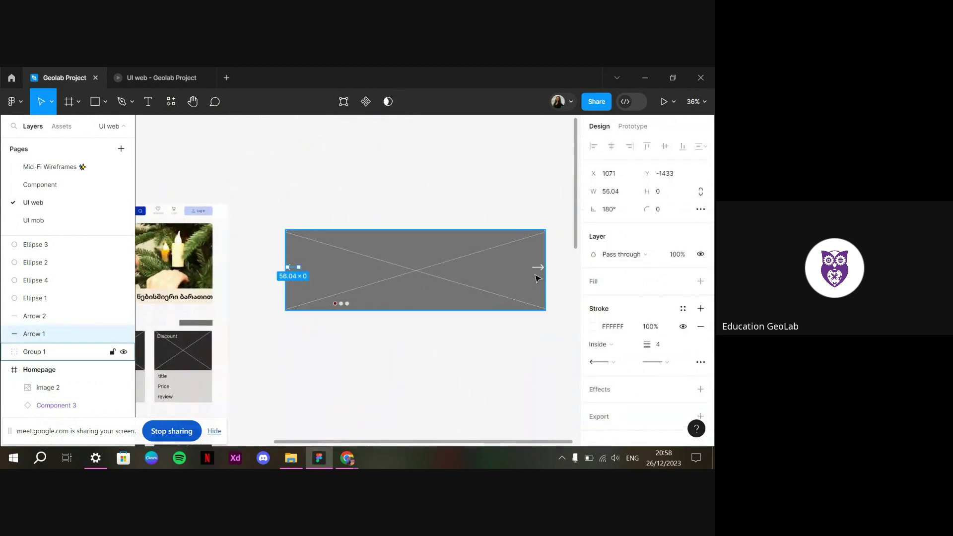
pyautogui.click(303, 190)
pyautogui.hscroll(-3, 303, 189)
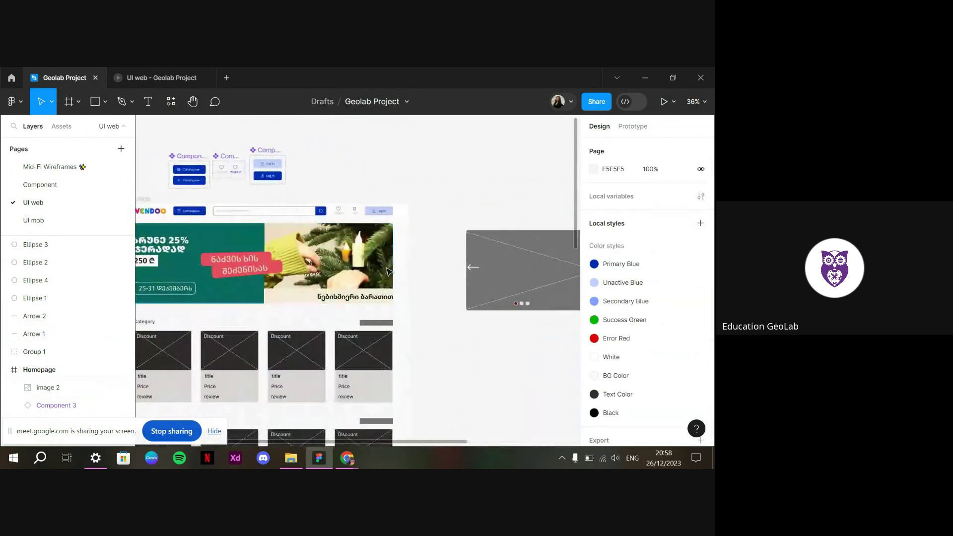
pyautogui.hscroll(-3, 397, 307)
pyautogui.hscroll(2, 422, 313)
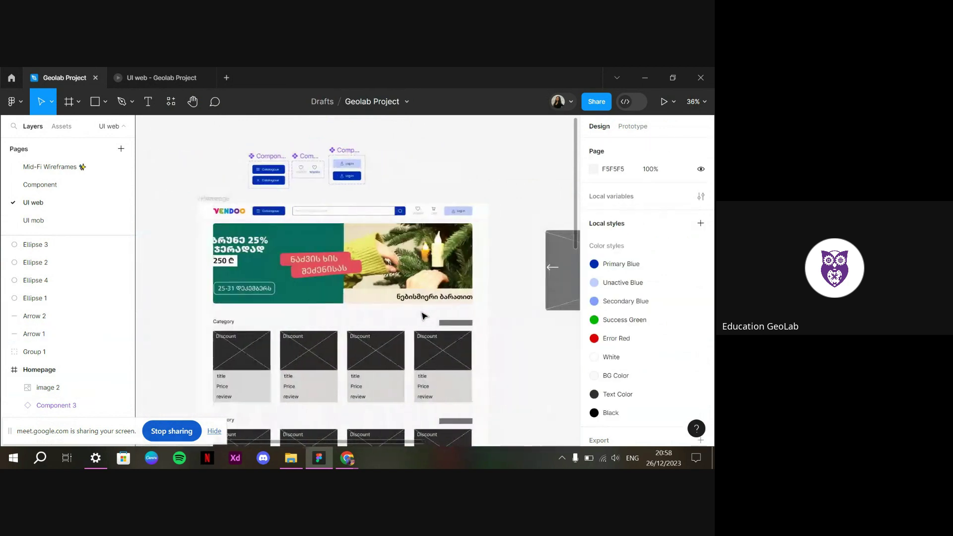
pyautogui.hscroll(1, 467, 278)
pyautogui.scroll(4, 466, 279)
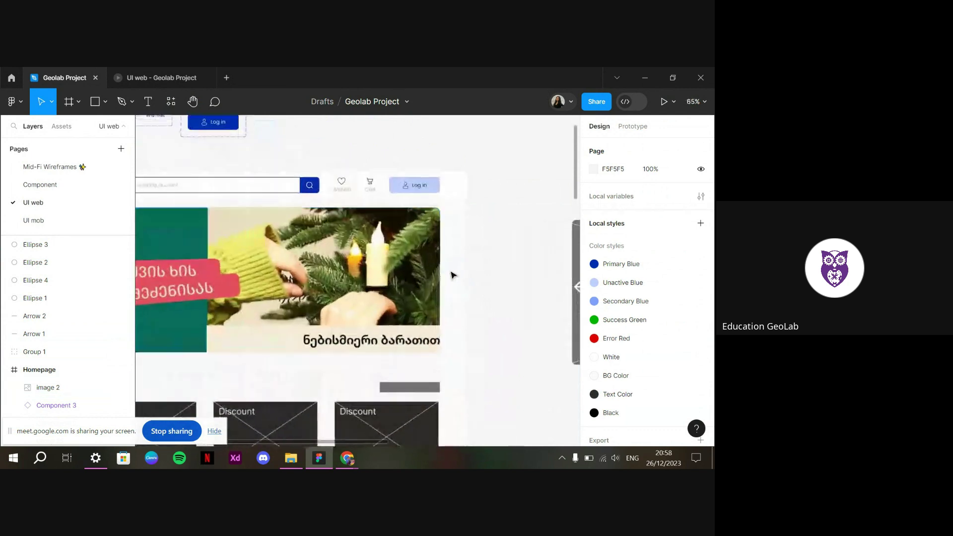
pyautogui.hscroll(-1, 506, 298)
pyautogui.hscroll(3, 532, 323)
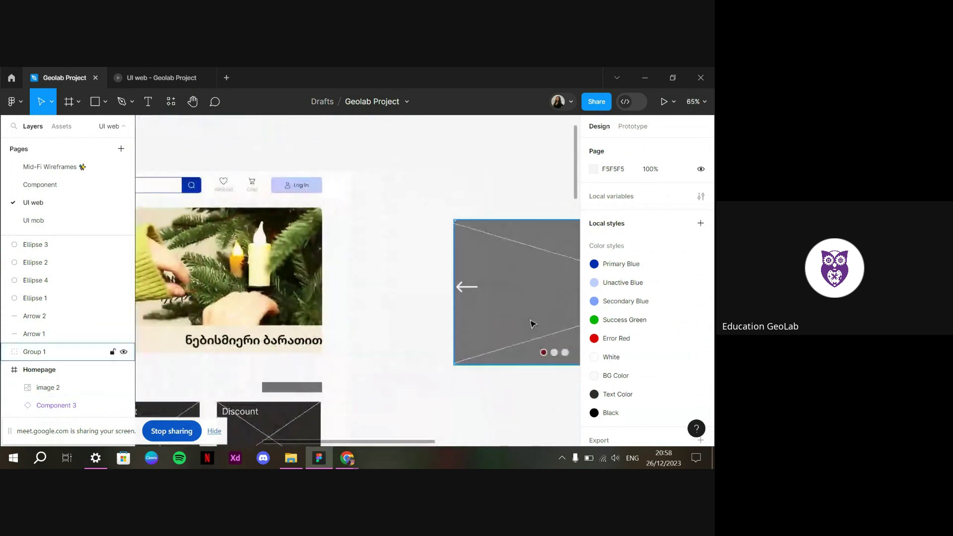
# Place an ellipse in the lower-left area of the tree banner and set its size to 16 by 16
pyautogui.scroll(-4, 540, 330)
pyautogui.hscroll(-2, 312, 331)
pyautogui.scroll(5, 401, 340)
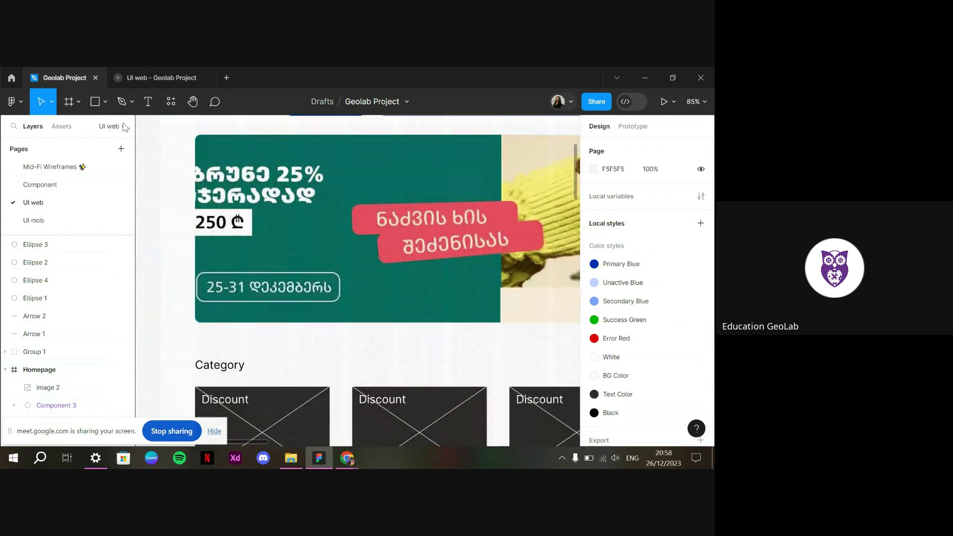
pyautogui.click(104, 102)
pyautogui.click(84, 169)
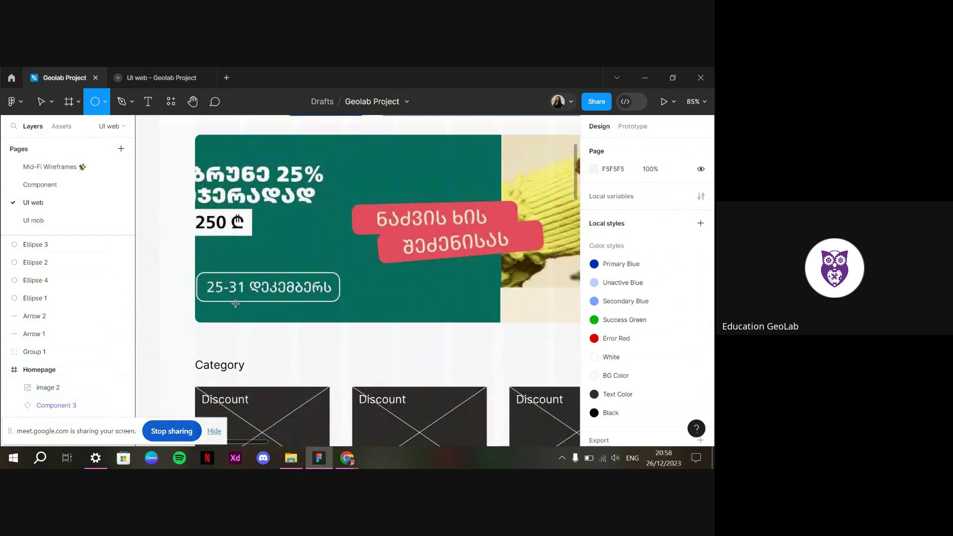
pyautogui.click(212, 280)
pyautogui.click(611, 194)
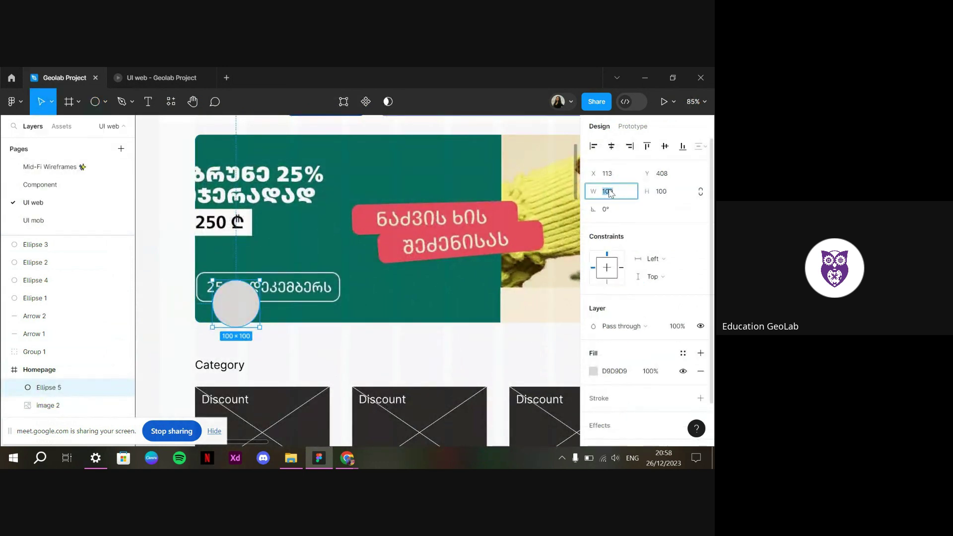
pyautogui.press('Return')
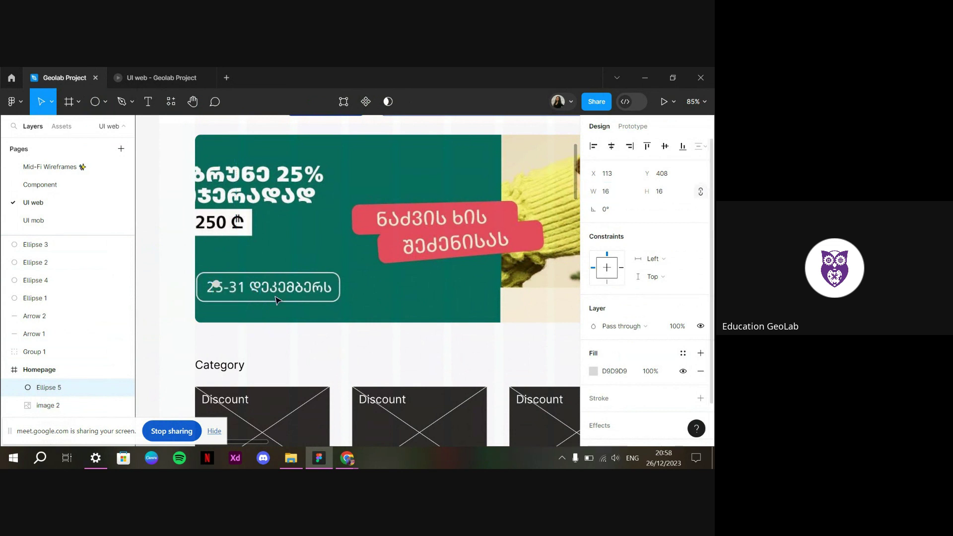
# Move the small circle below the banner's date label to X 113, Y 465, and check its placement in the preview
pyautogui.moveTo(222, 289); pyautogui.dragTo(220, 314)
pyautogui.click(132, 69)
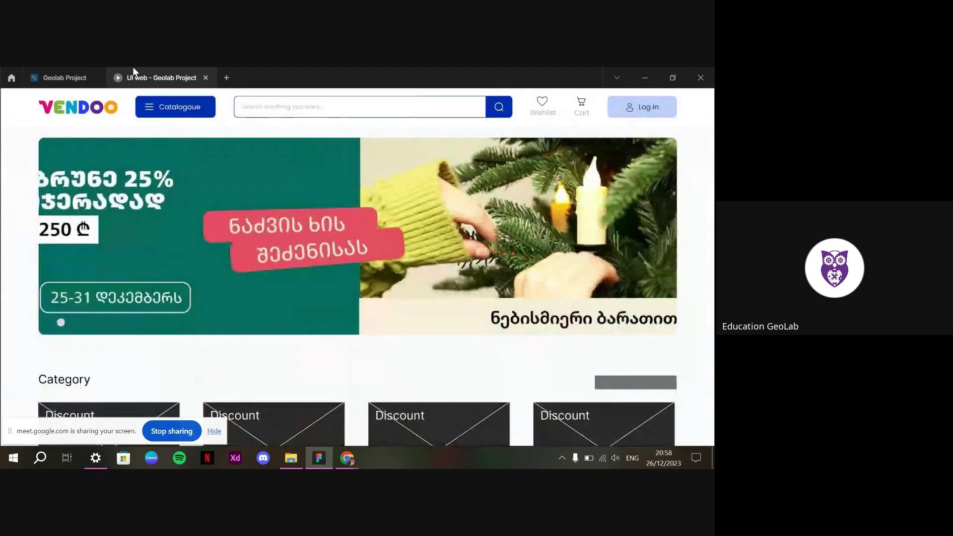
pyautogui.hotkey('ctrl', 'shift', 'Tab')
pyautogui.press('alt')
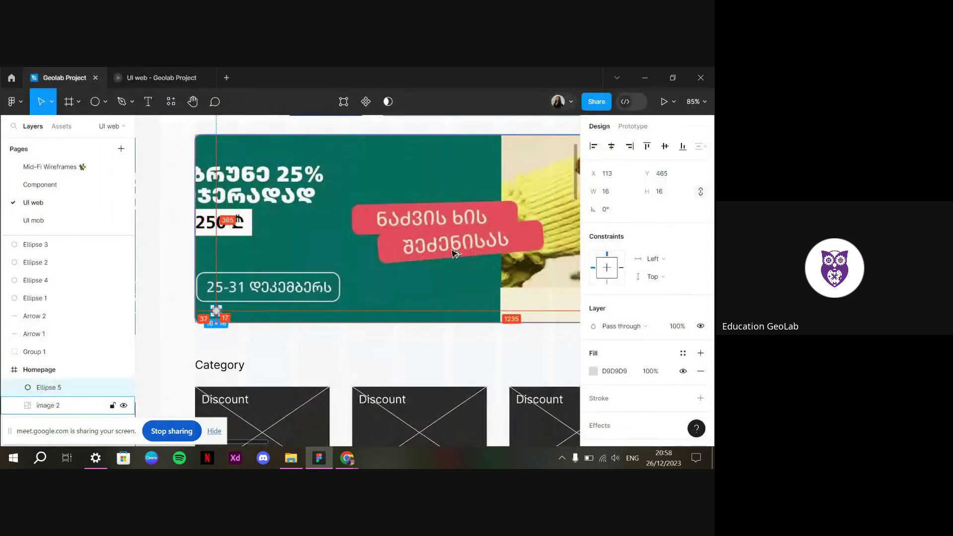
# Duplicate the circle twice to its right for a row of three pagination dots and distribute their horizontal spacing evenly
pyautogui.moveTo(216, 312); pyautogui.dragTo(245, 310)
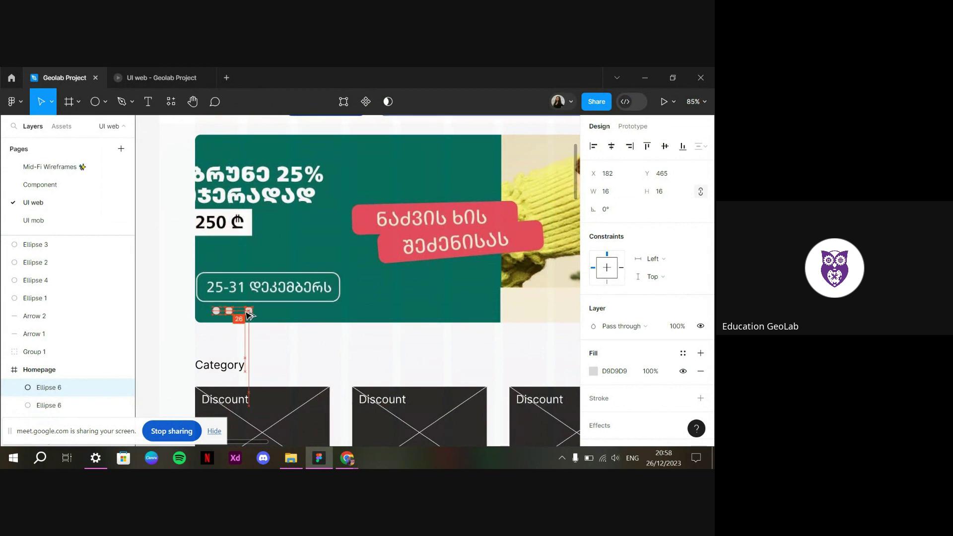
pyautogui.keyDown('shift'); pyautogui.click(229, 311); pyautogui.keyUp('shift')
pyautogui.keyDown('shift'); pyautogui.click(216, 311); pyautogui.keyUp('shift')
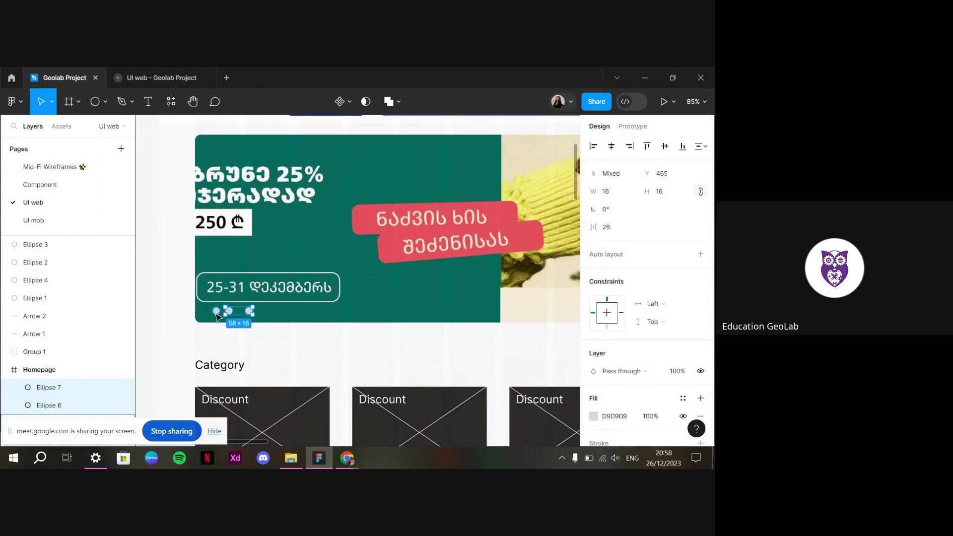
pyautogui.click(701, 146)
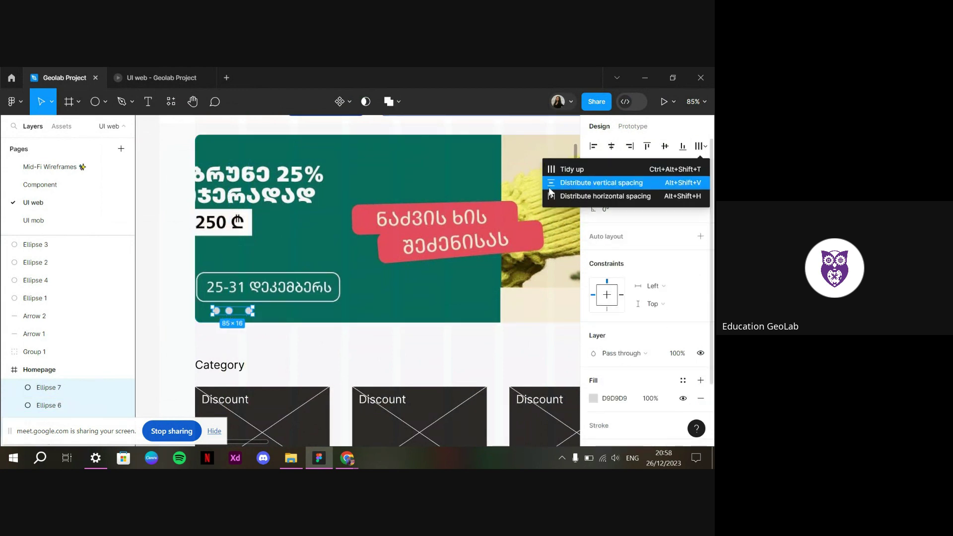
pyautogui.click(575, 183)
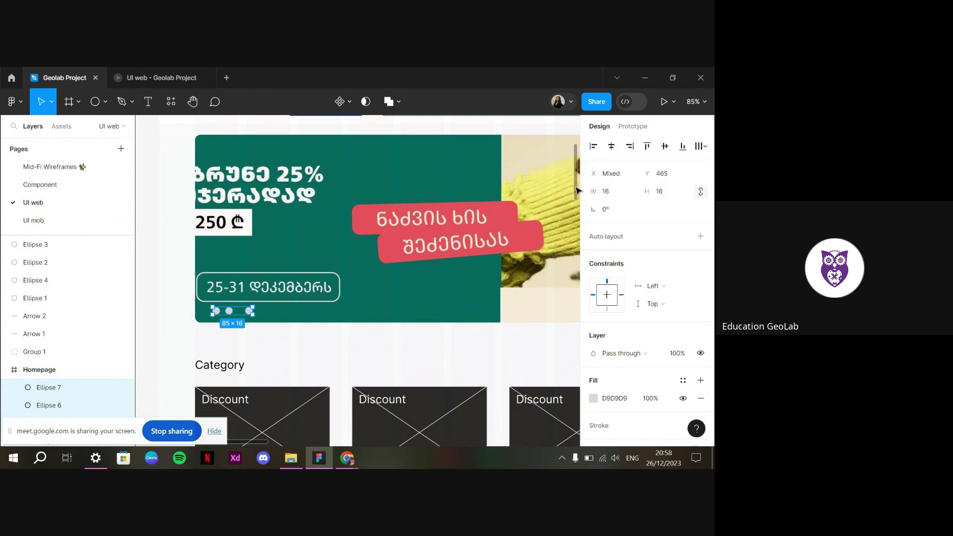
pyautogui.click(700, 147)
pyautogui.click(614, 196)
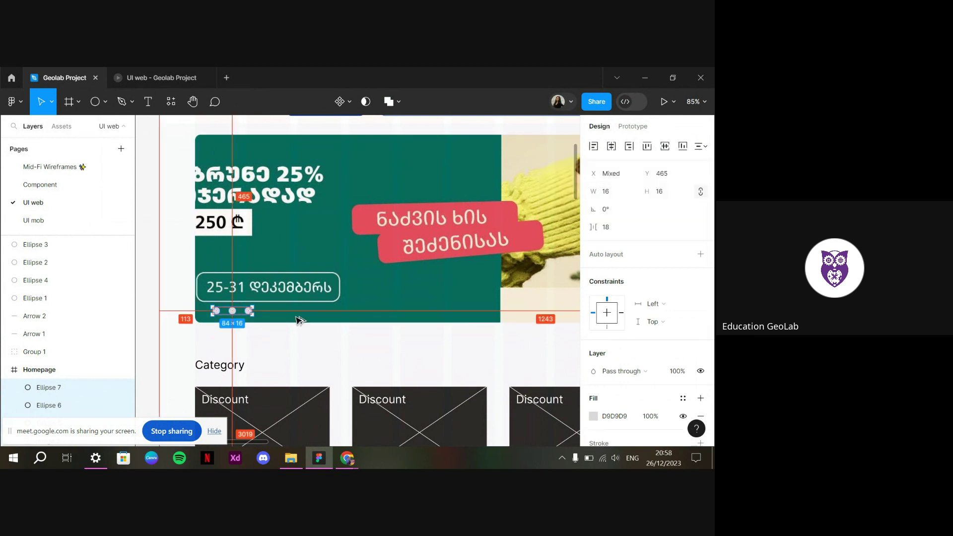
# Set the horizontal spacing between the three pagination dots to 16 and check them in the preview
pyautogui.moveTo(595, 231); pyautogui.dragTo(591, 232)
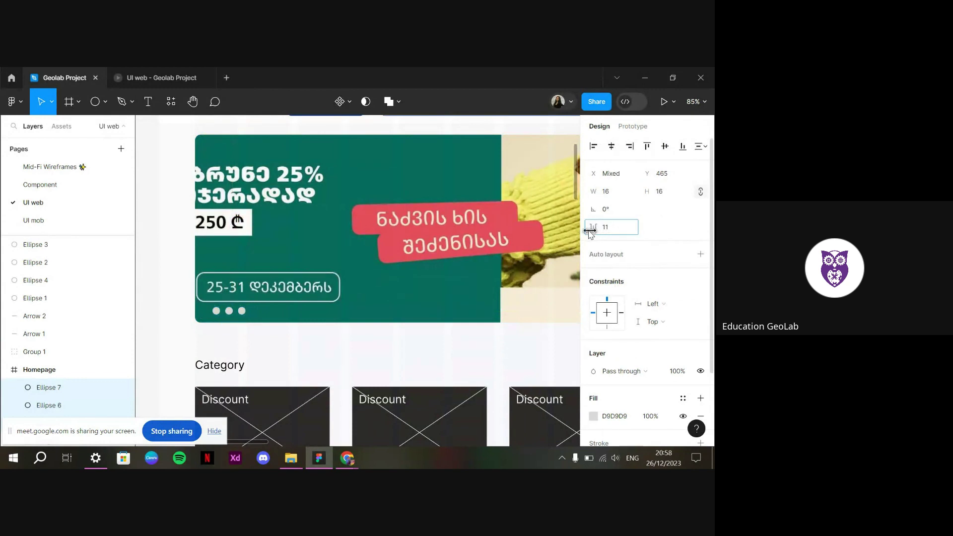
pyautogui.click(197, 70)
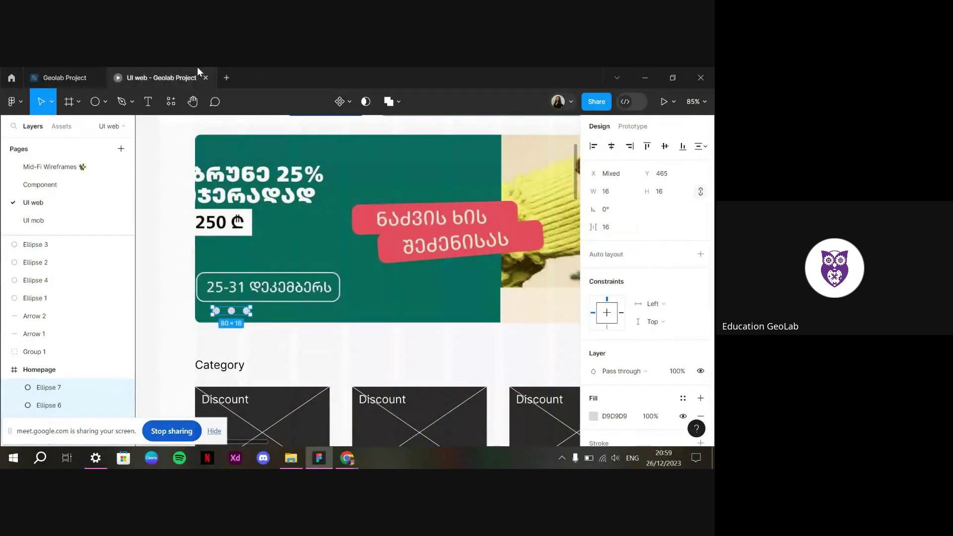
pyautogui.click(81, 70)
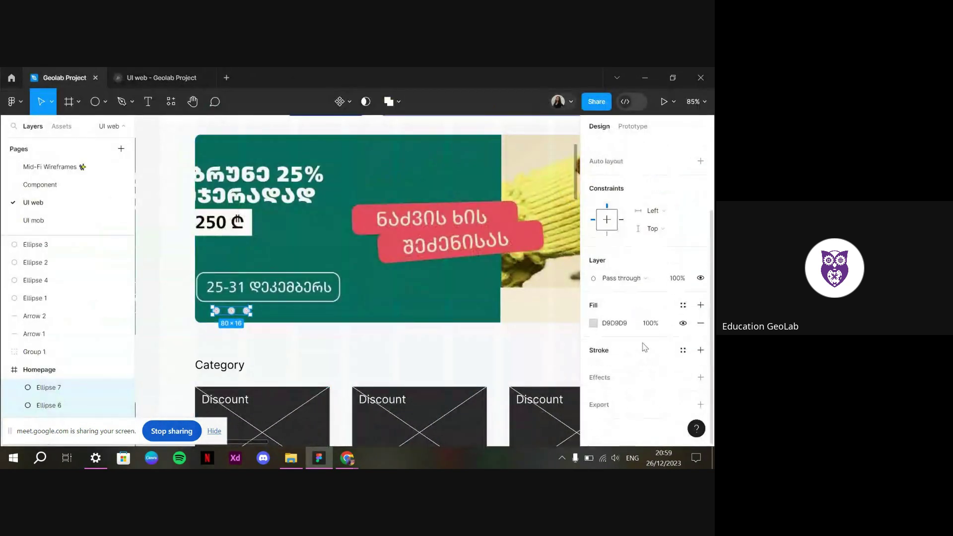
# Apply the White color style to the three pagination dots and check the result in the preview
pyautogui.click(683, 305)
pyautogui.click(477, 370)
pyautogui.click(164, 77)
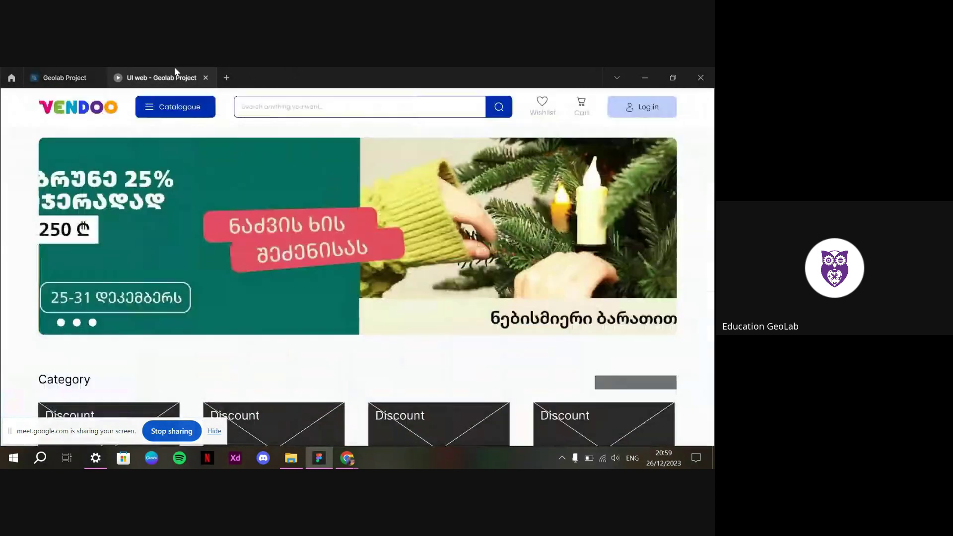
pyautogui.click(72, 72)
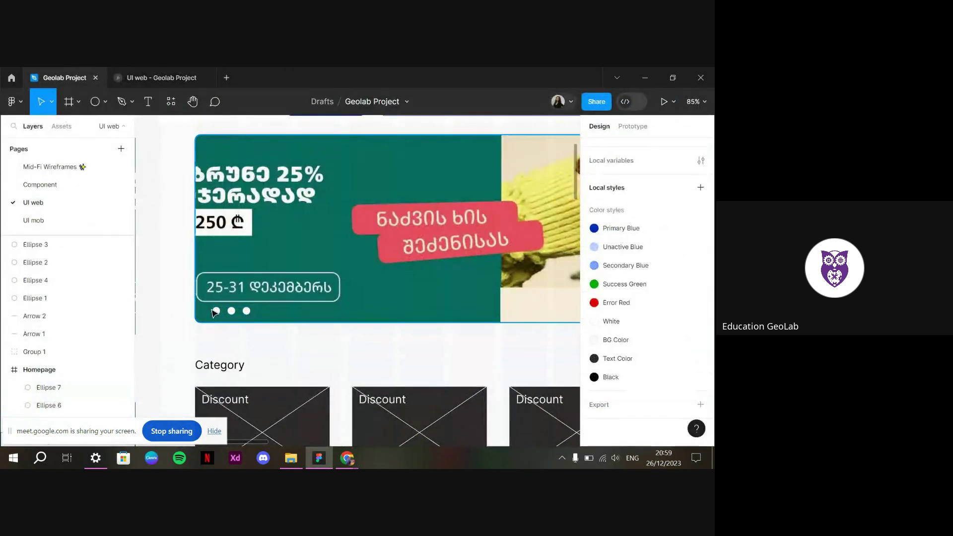
# Duplicate the first pagination dot in place, resize the copy to 8 by 8, and center it inside the original at X 117, Y 469
pyautogui.doubleClick(215, 311)
pyautogui.scroll(5, 215, 311)
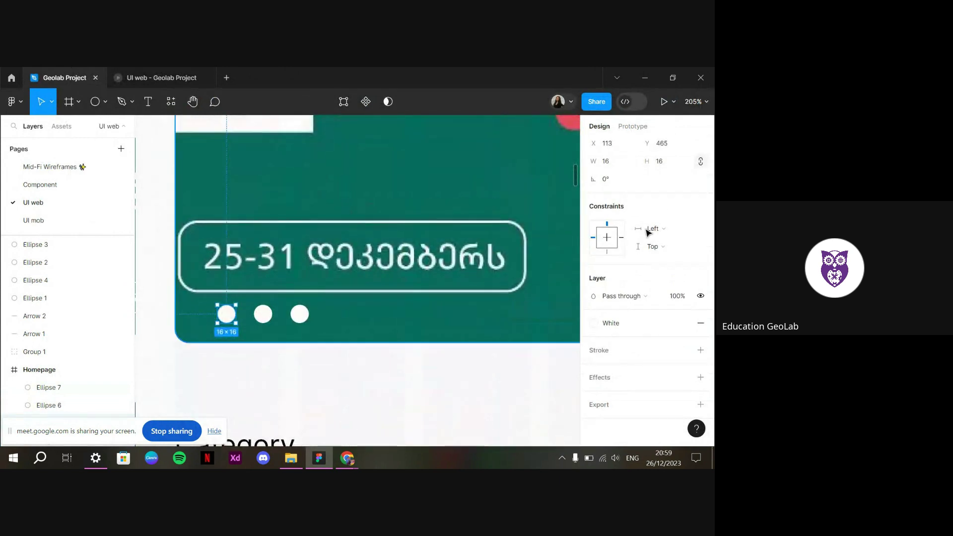
pyautogui.click(620, 166)
pyautogui.write('8')
pyautogui.press('Return')
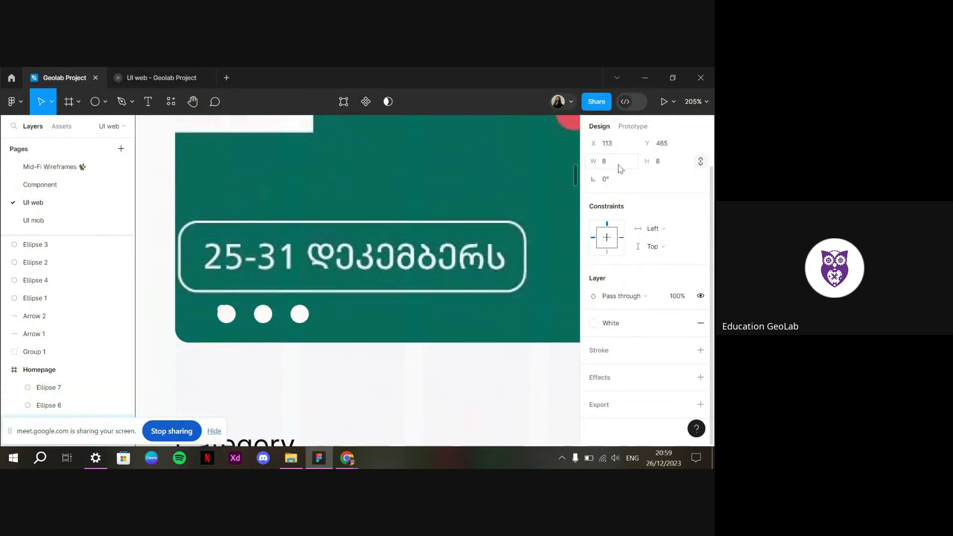
pyautogui.press('Down')
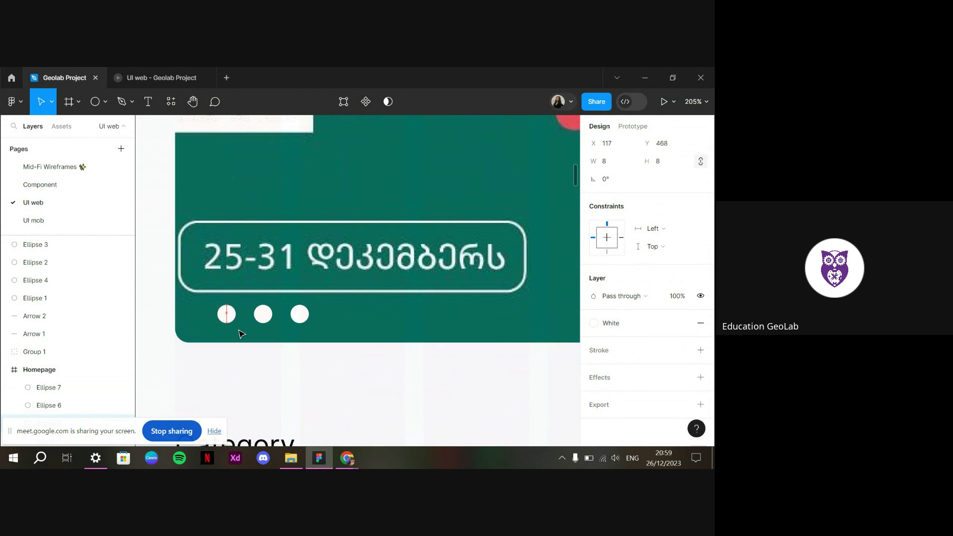
pyautogui.press('Down')
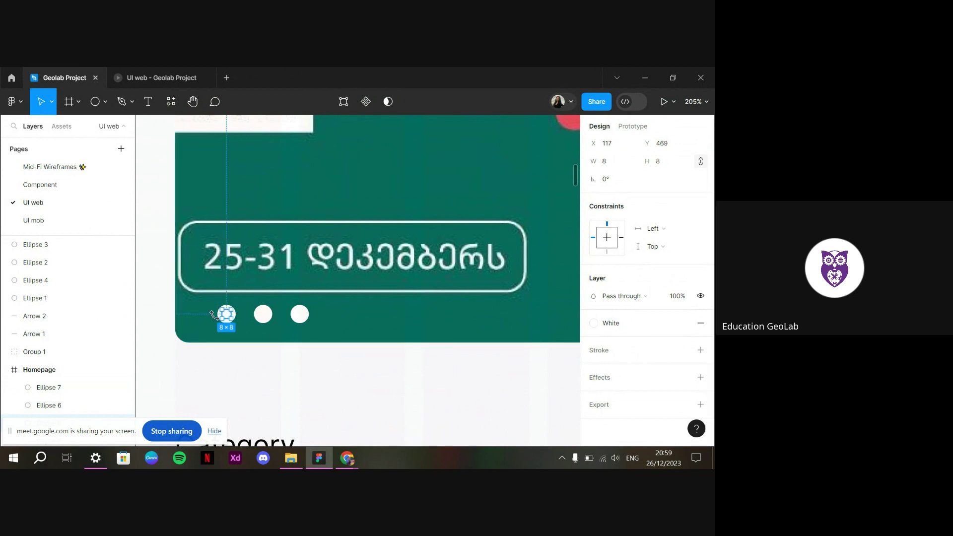
# Replace the small inner circle's fill style with Primary Blue and check the active dot in the preview
pyautogui.moveTo(683, 325)
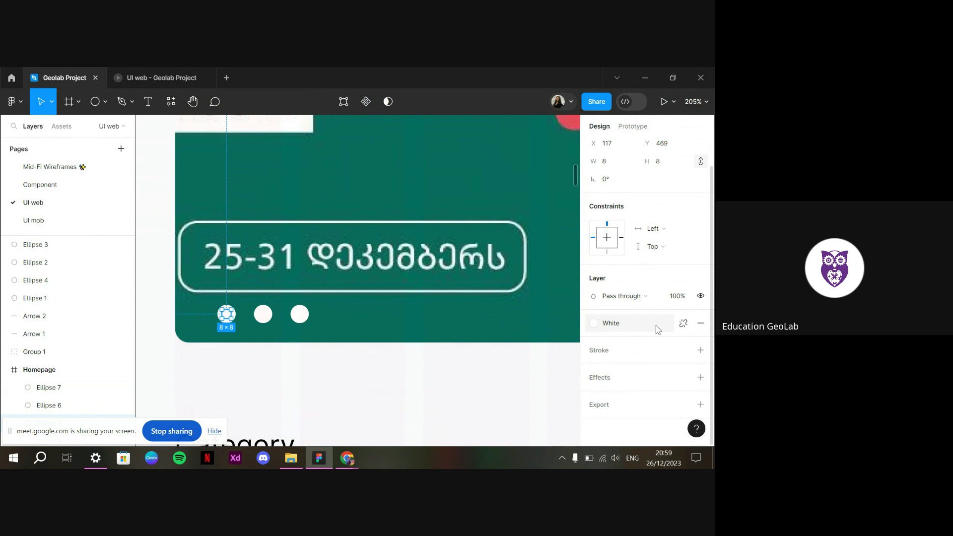
pyautogui.click(684, 324)
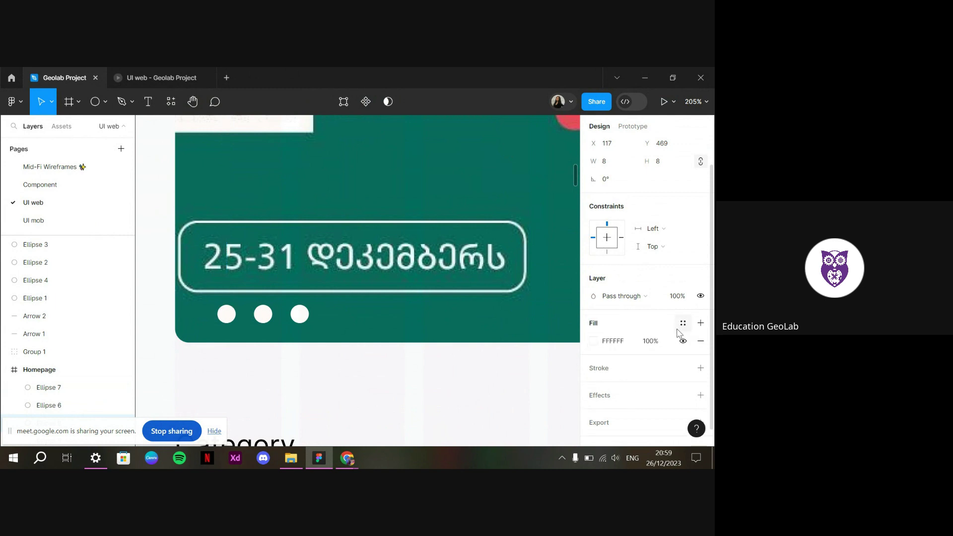
pyautogui.click(684, 323)
pyautogui.click(479, 280)
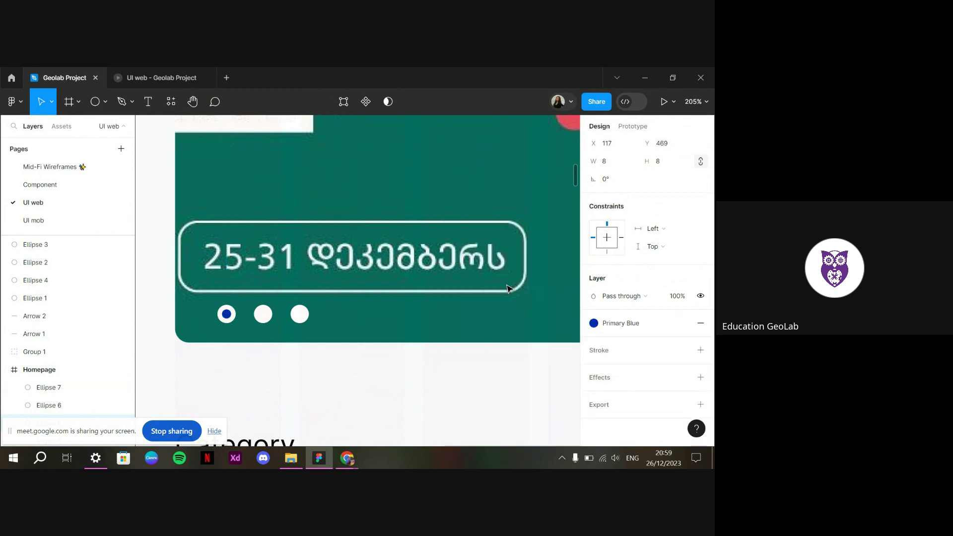
pyautogui.click(148, 69)
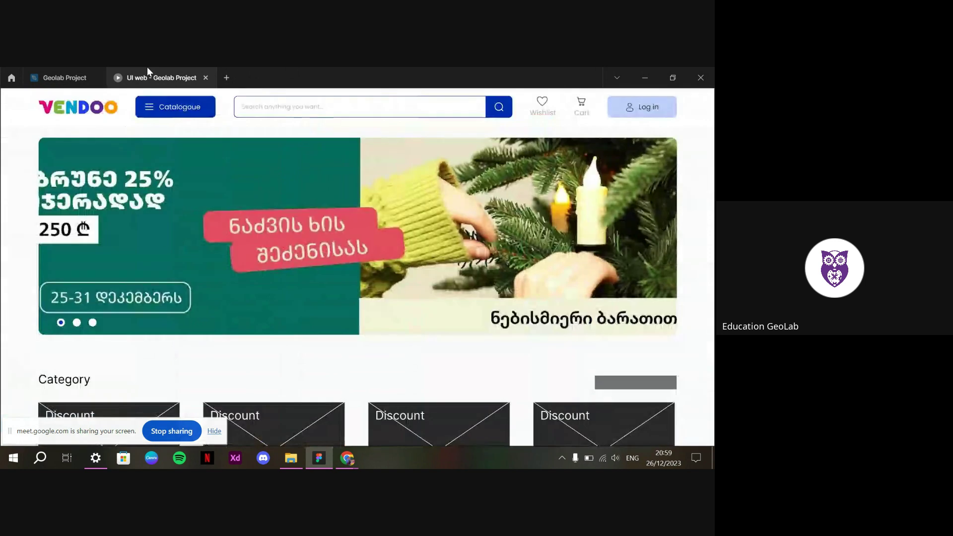
pyautogui.click(89, 70)
# Group the small blue circle with the white circle around it as one active dot
pyautogui.click(227, 314)
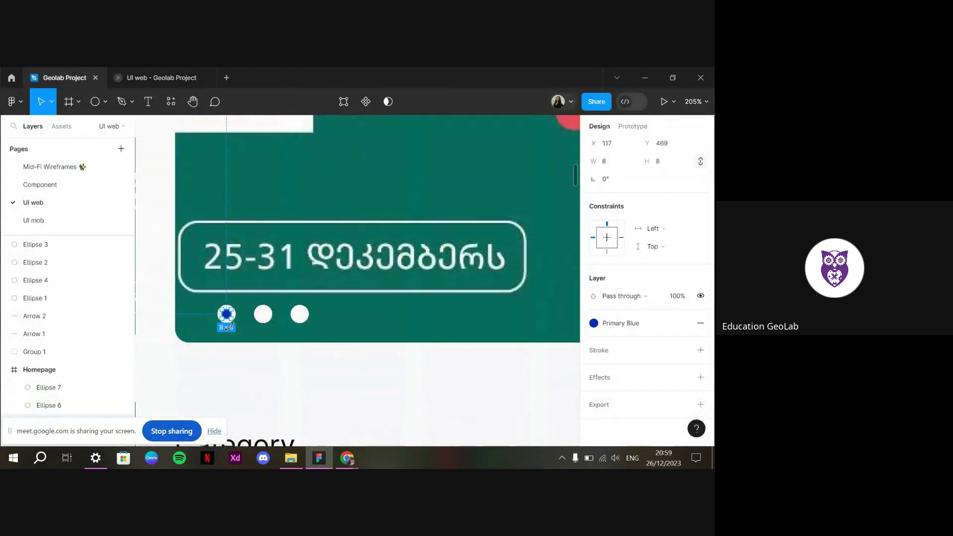
pyautogui.scroll(3, 223, 314)
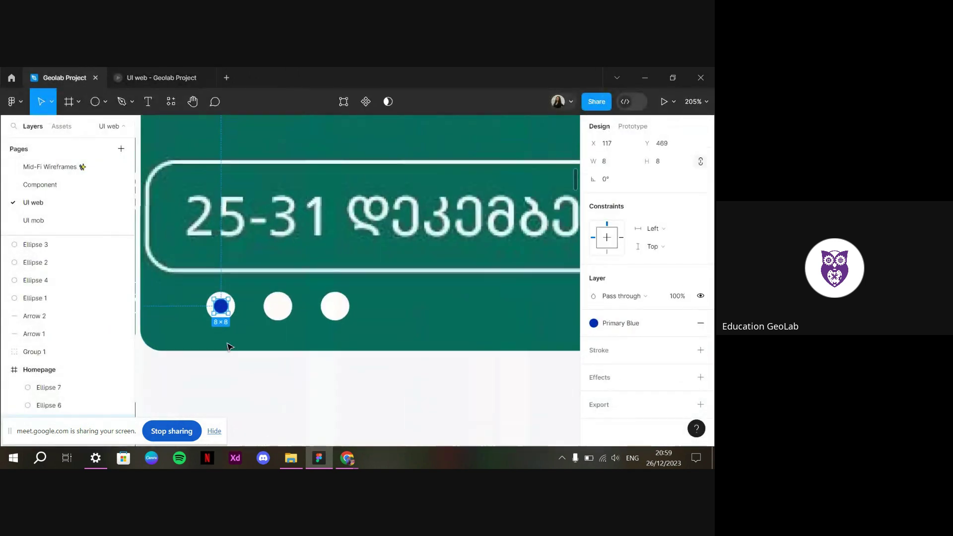
pyautogui.click(238, 302)
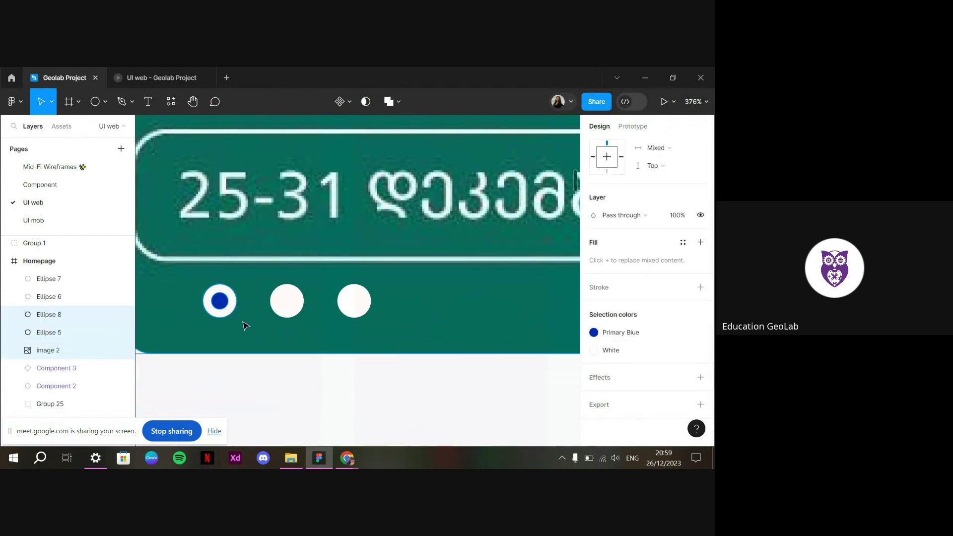
pyautogui.click(233, 314)
pyautogui.keyDown('shift'); pyautogui.click(226, 309); pyautogui.keyUp('shift')
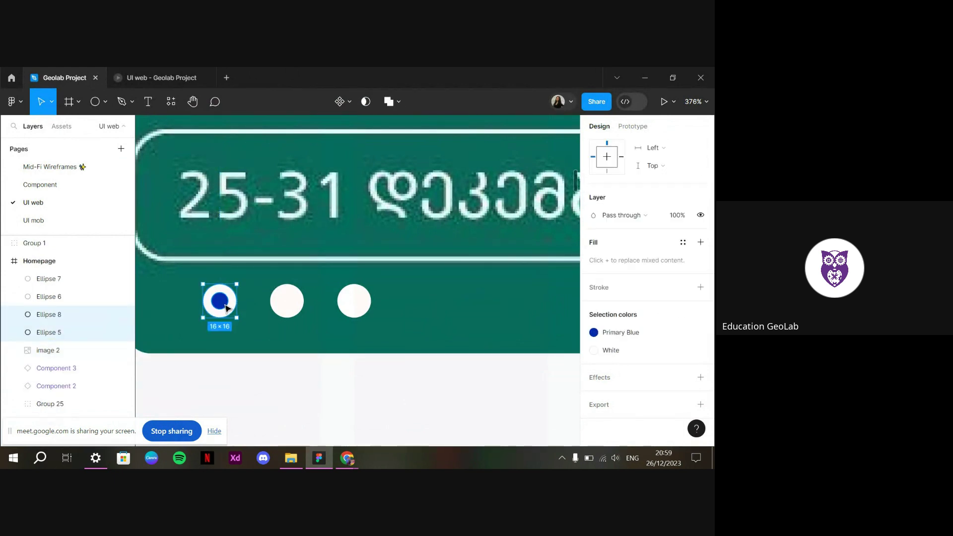
pyautogui.hotkey('ctrl', 'g')
# Move the active dot group and the other two dots together to just below the banner and check them in the preview
pyautogui.keyDown('shift'); pyautogui.click(287, 301); pyautogui.keyUp('shift')
pyautogui.keyDown('shift'); pyautogui.click(354, 301); pyautogui.keyUp('shift')
pyautogui.moveTo(354, 301); pyautogui.dragTo(358, 360)
pyautogui.hotkey('ctrl', 'z')
pyautogui.moveTo(306, 305); pyautogui.dragTo(285, 392)
pyautogui.click(178, 68)
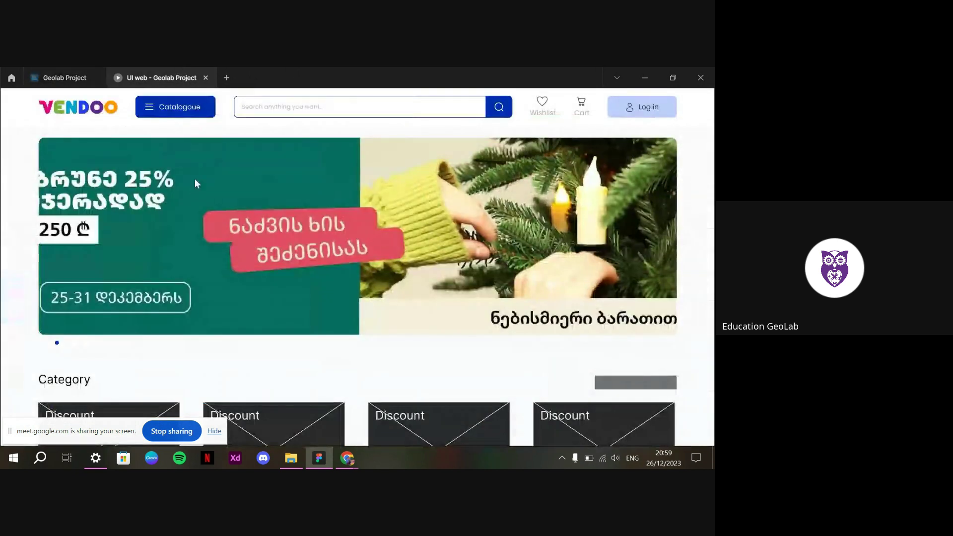
pyautogui.click(85, 68)
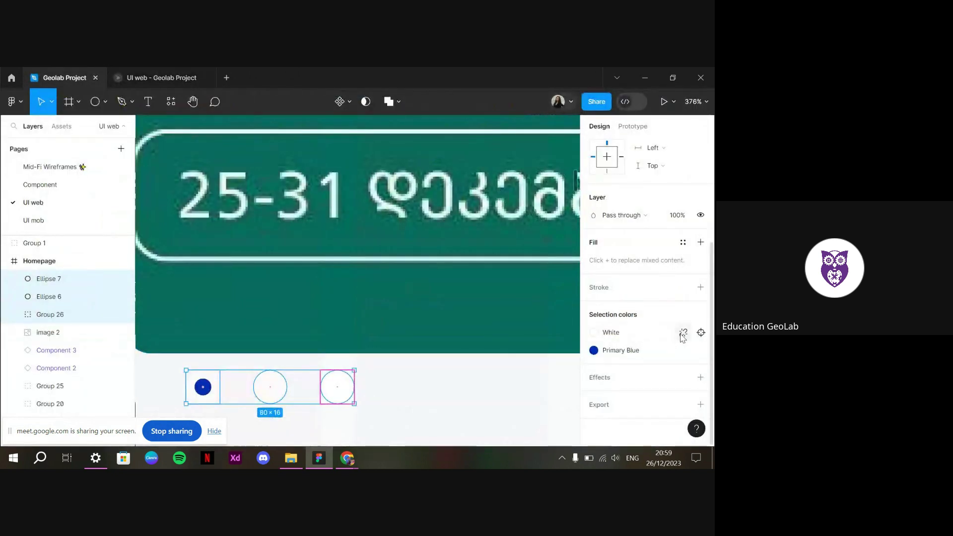
# Detach the White style from the selected dots and apply the Unactive Blue style in its place
pyautogui.click(683, 333)
pyautogui.click(608, 350)
pyautogui.click(594, 350)
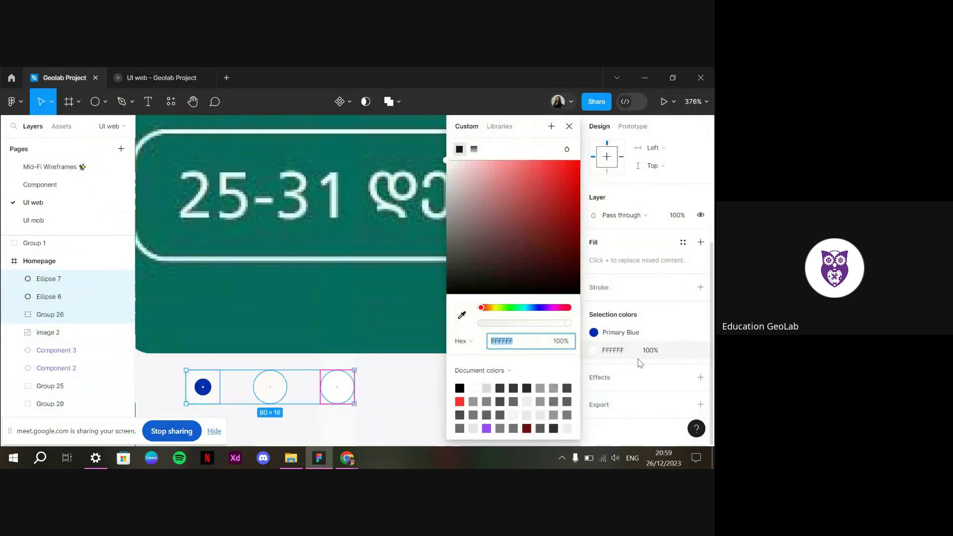
pyautogui.click(641, 357)
pyautogui.click(594, 350)
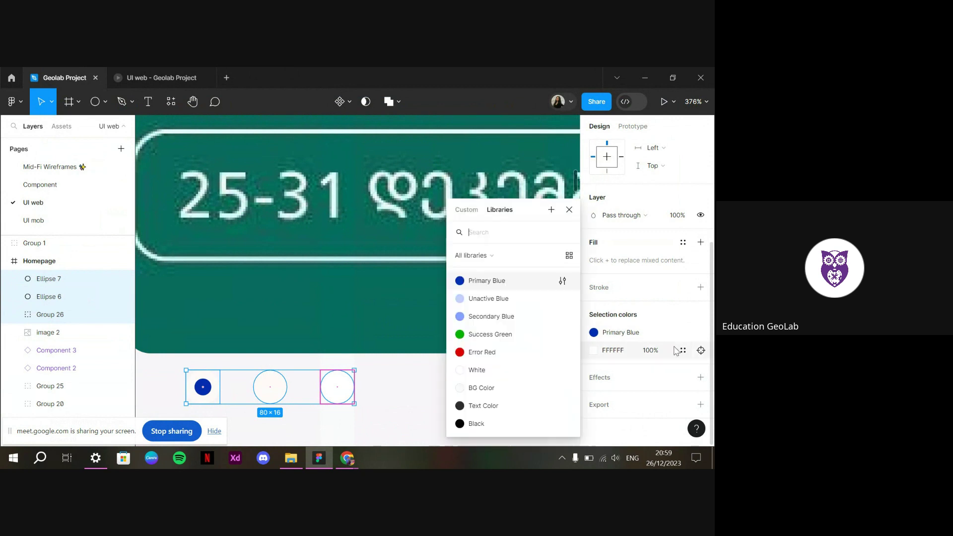
pyautogui.click(512, 299)
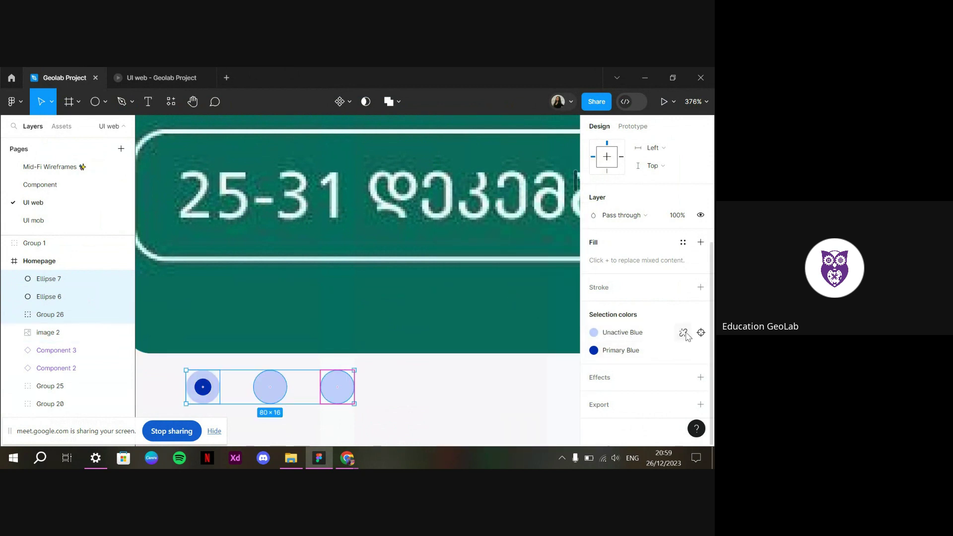
# Detach the Unactive Blue style from the dots and recolor them with Primary Blue
pyautogui.click(683, 333)
pyautogui.click(684, 351)
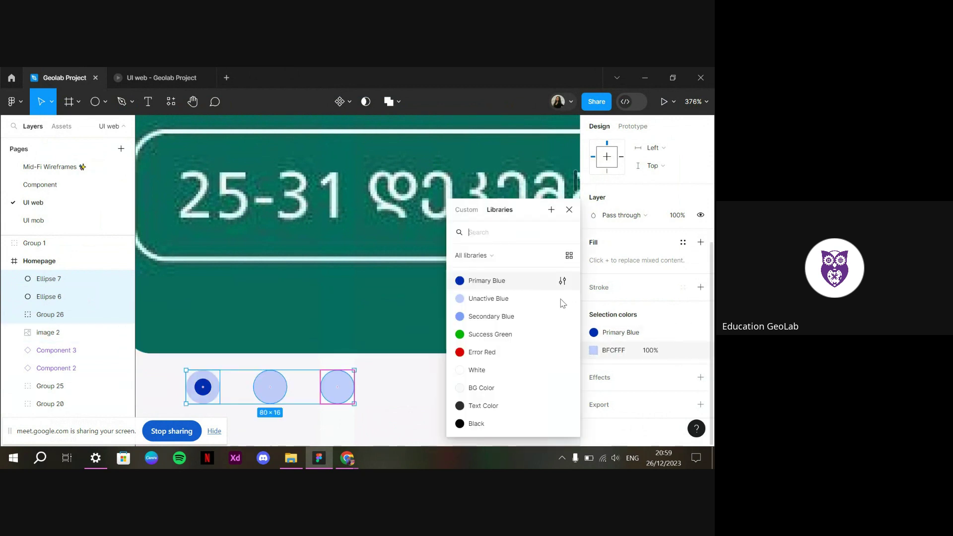
pyautogui.click(515, 284)
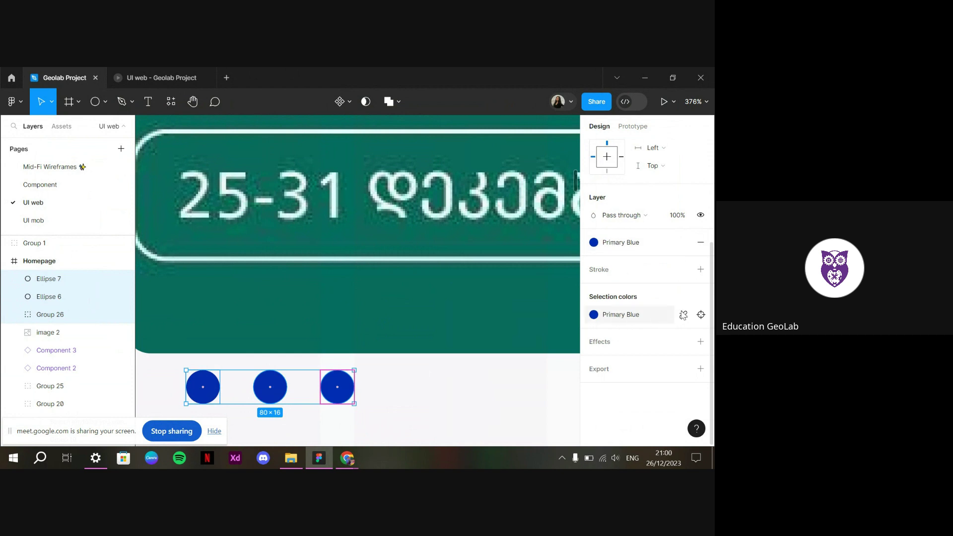
# Detach the Primary Blue style from the dots and change their fill to the muted blue 8C99C0
pyautogui.click(683, 315)
pyautogui.click(593, 260)
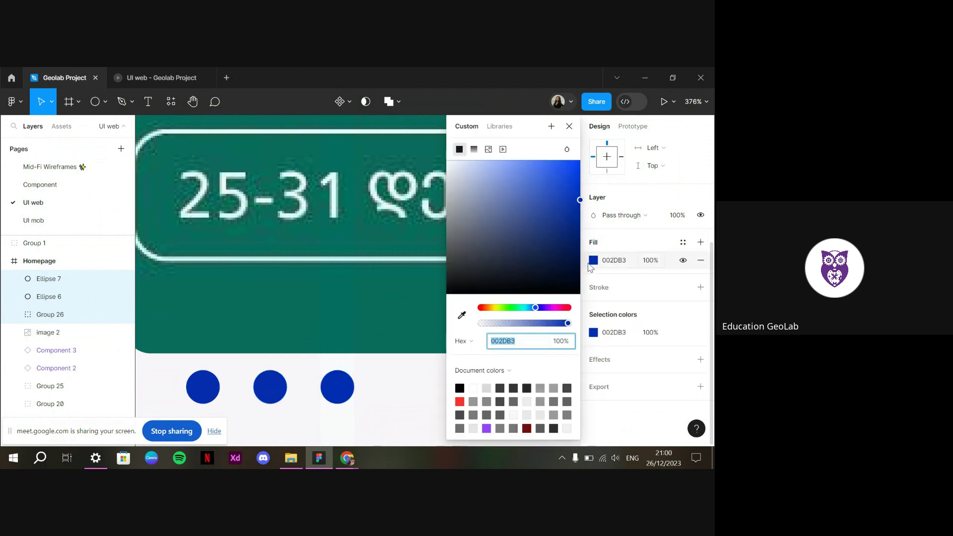
pyautogui.moveTo(566, 213); pyautogui.dragTo(482, 193)
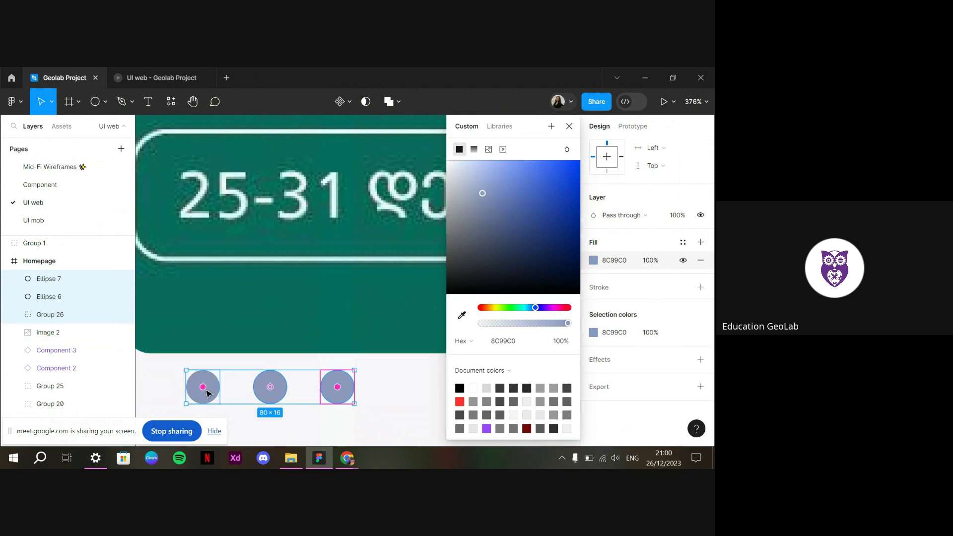
# Apply the Primary Blue style to the 8 by 8 inner circle of the active dot
pyautogui.click(271, 386)
pyautogui.click(203, 387)
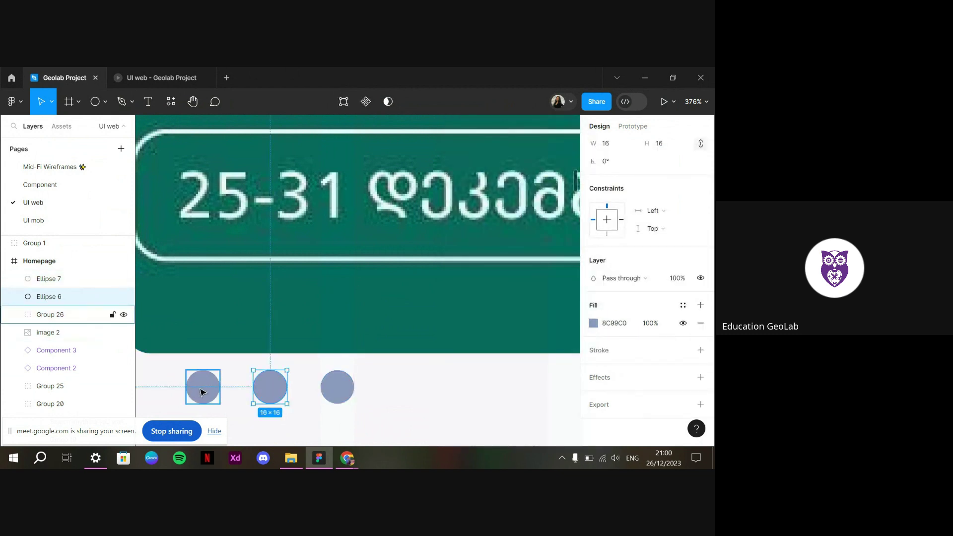
pyautogui.click(202, 386)
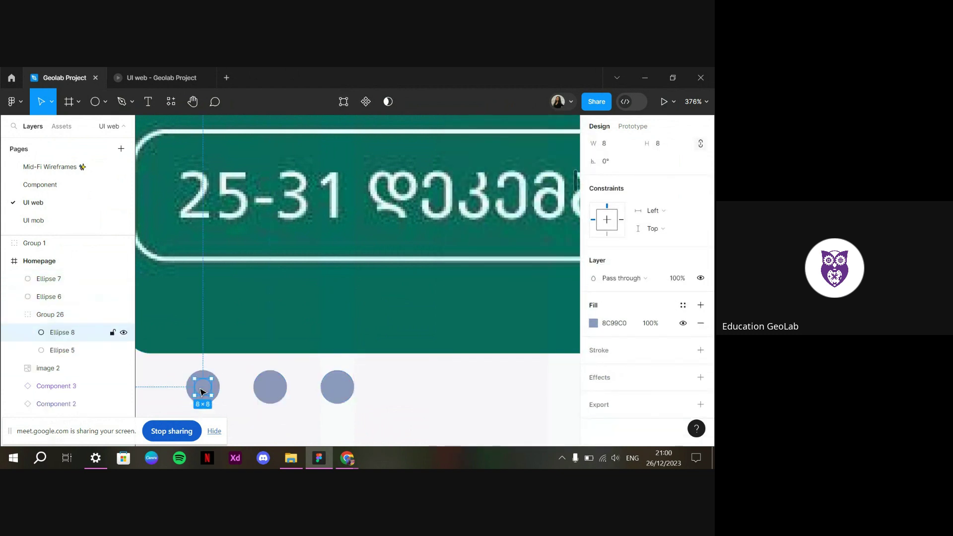
pyautogui.click(700, 305)
pyautogui.click(700, 323)
pyautogui.click(684, 305)
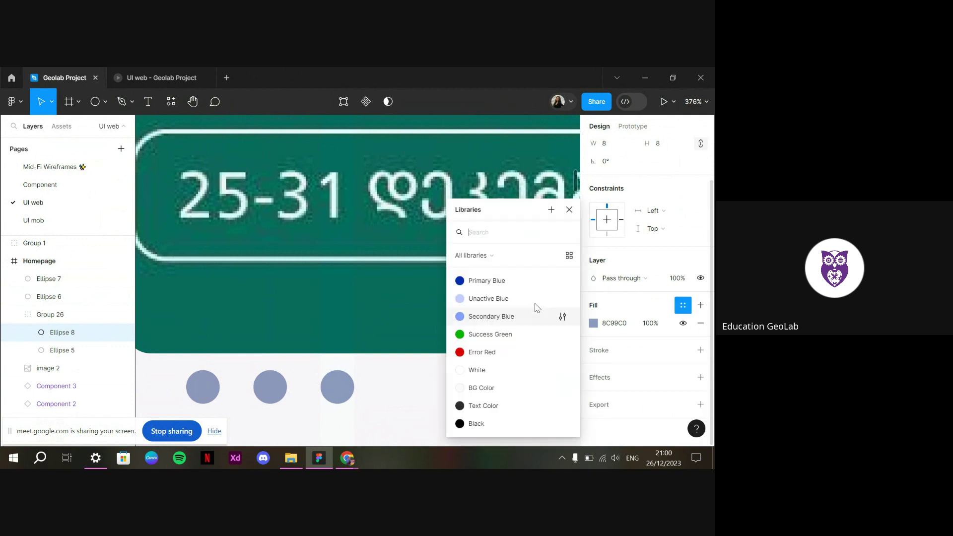
pyautogui.click(504, 281)
pyautogui.click(369, 393)
# Lighten the muted blue shared by all three dots to D1DAF4 and check the row in the preview
pyautogui.click(337, 390)
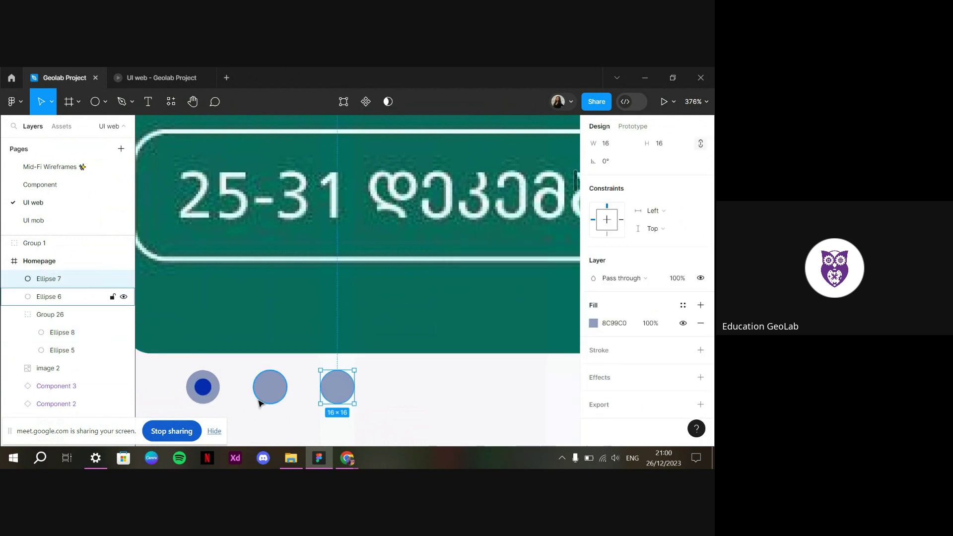
pyautogui.keyDown('shift'); pyautogui.click(270, 390); pyautogui.keyUp('shift')
pyautogui.keyDown('shift'); pyautogui.click(218, 397); pyautogui.keyUp('shift')
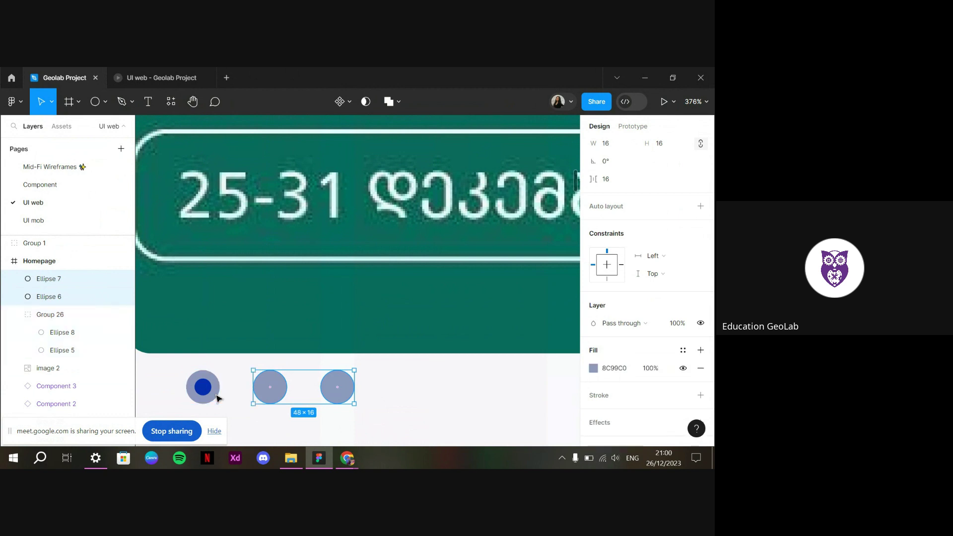
pyautogui.scroll(-3, 648, 358)
pyautogui.scroll(-1, 649, 358)
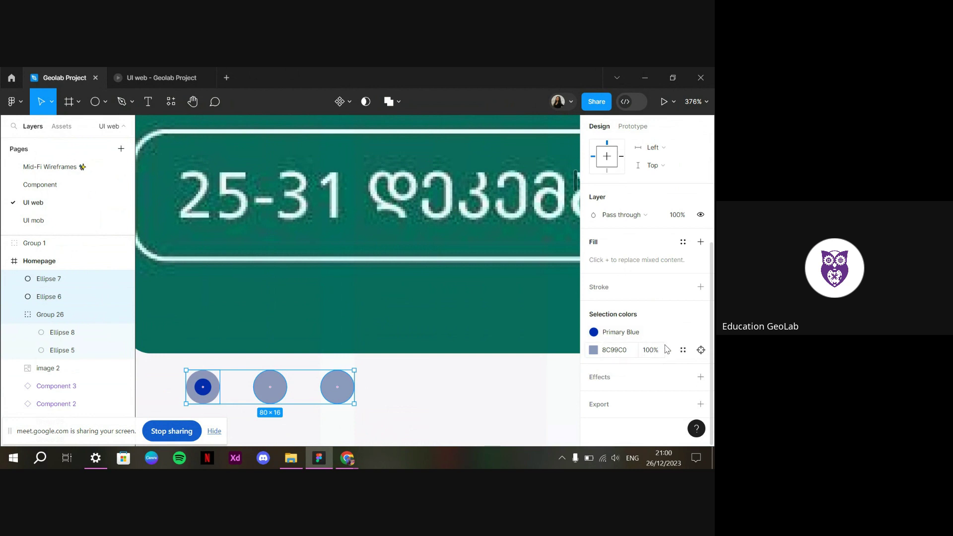
pyautogui.click(593, 350)
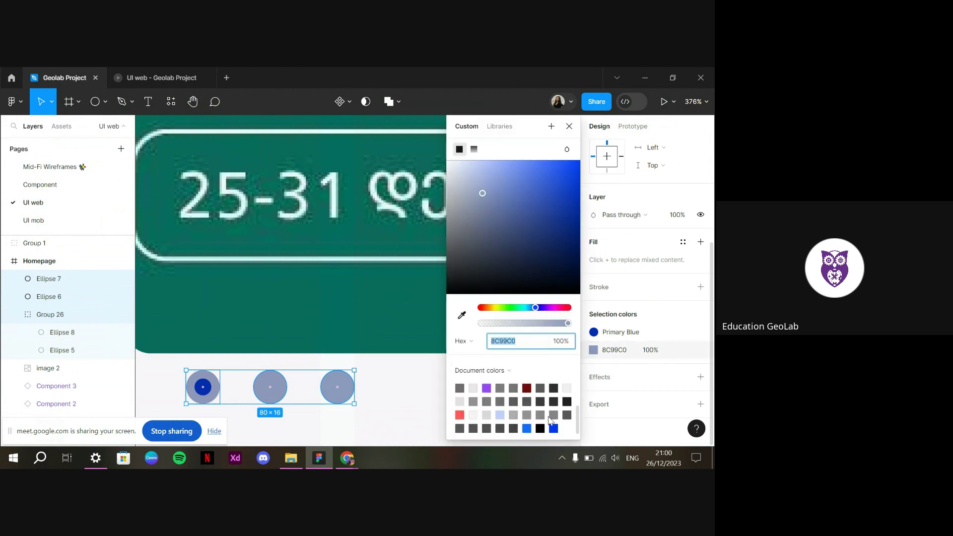
pyautogui.moveTo(508, 187); pyautogui.dragTo(465, 168)
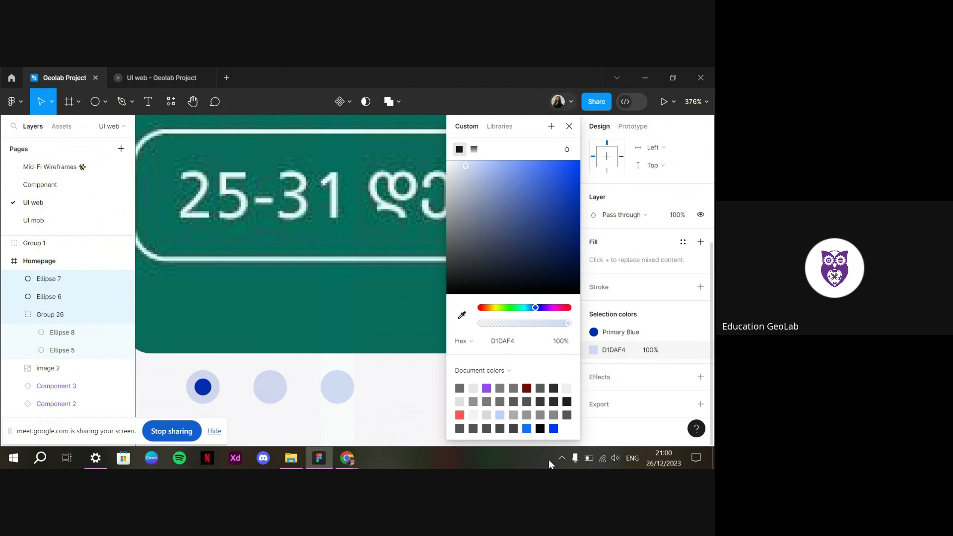
pyautogui.click(192, 75)
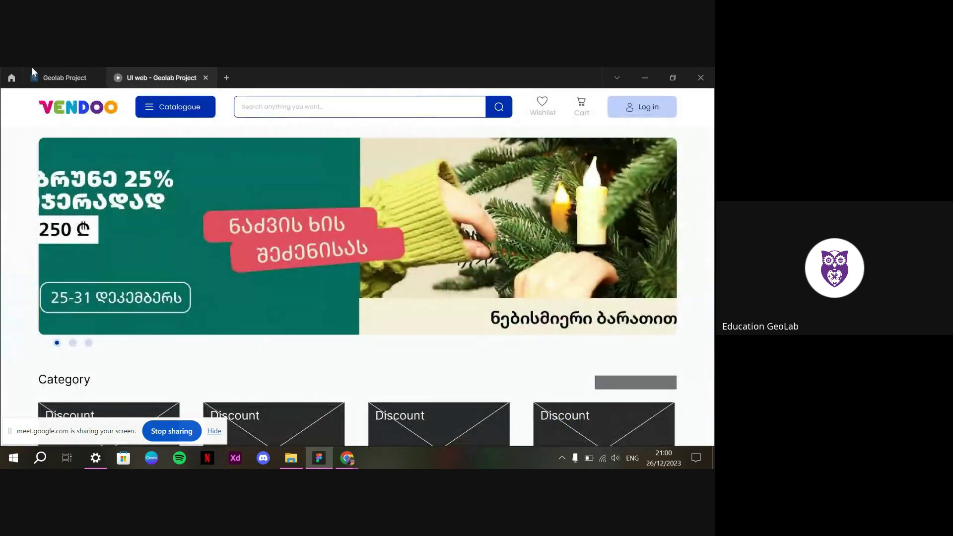
# Set the horizontal spacing between the three pagination dots to 10 and check the row in the preview
pyautogui.click(72, 76)
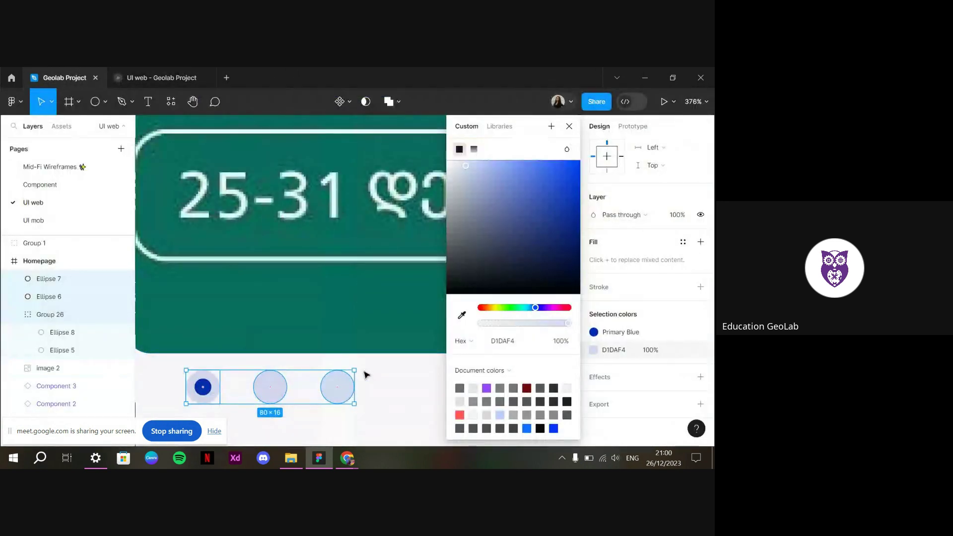
pyautogui.click(372, 422)
pyautogui.click(338, 387)
pyautogui.keyDown('shift'); pyautogui.click(270, 387); pyautogui.keyUp('shift')
pyautogui.keyDown('shift'); pyautogui.click(203, 387); pyautogui.keyUp('shift')
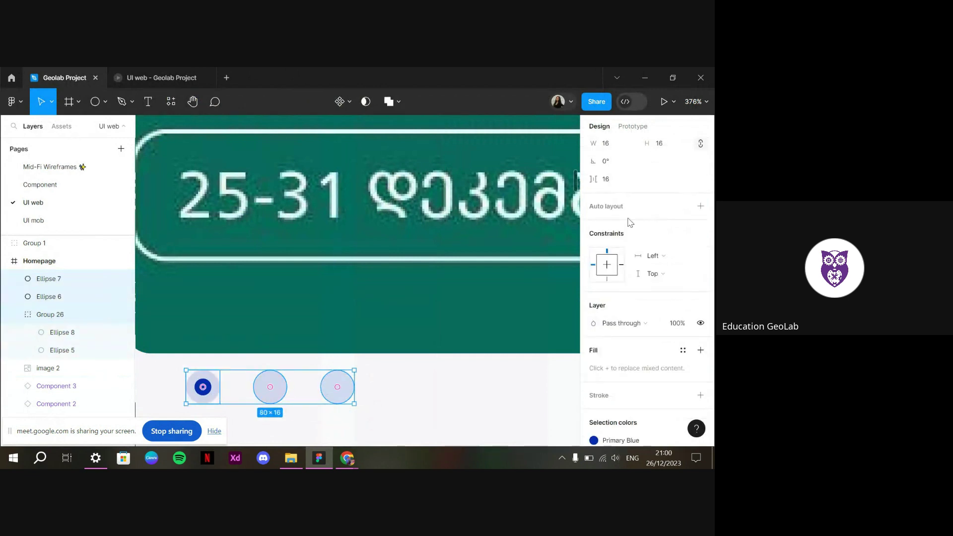
pyautogui.moveTo(593, 180); pyautogui.dragTo(581, 186)
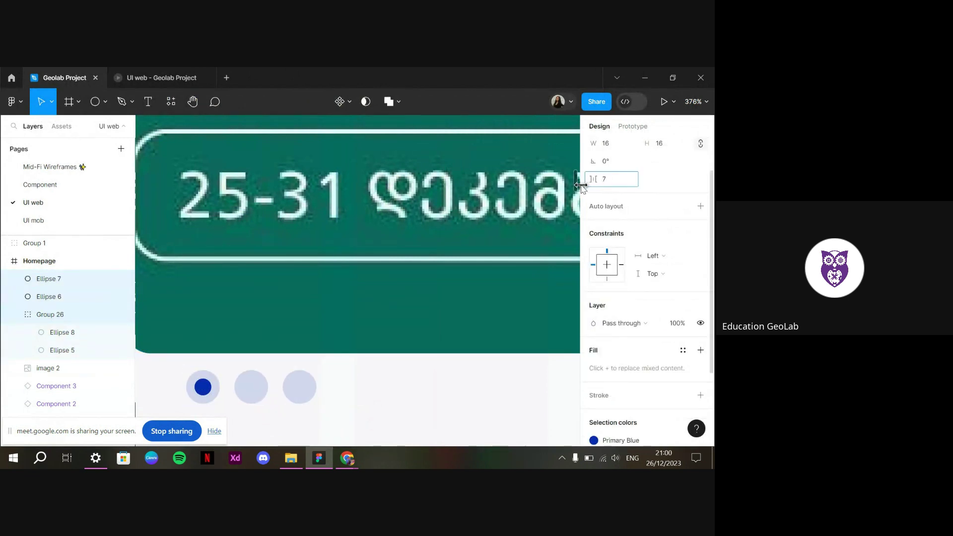
pyautogui.click(616, 180)
pyautogui.write('10')
pyautogui.press('Return')
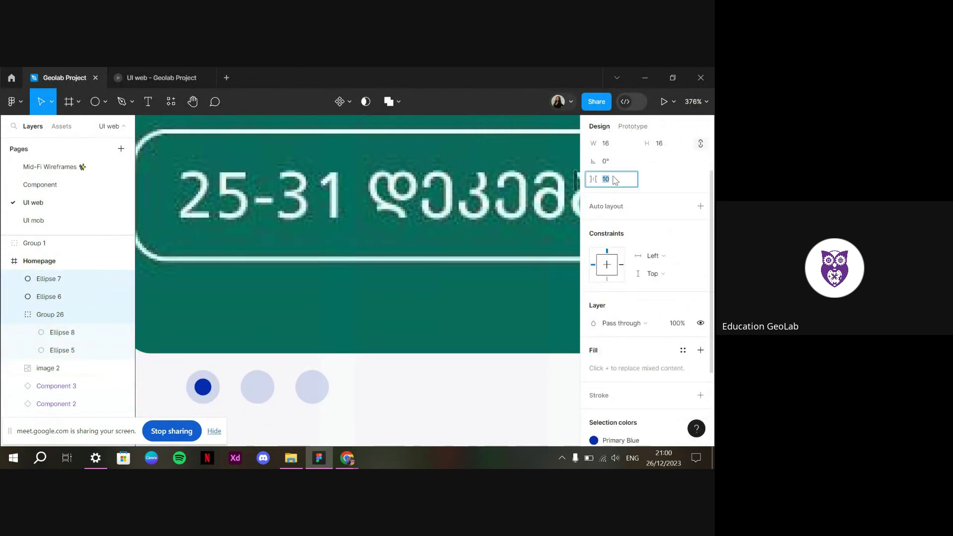
pyautogui.click(194, 72)
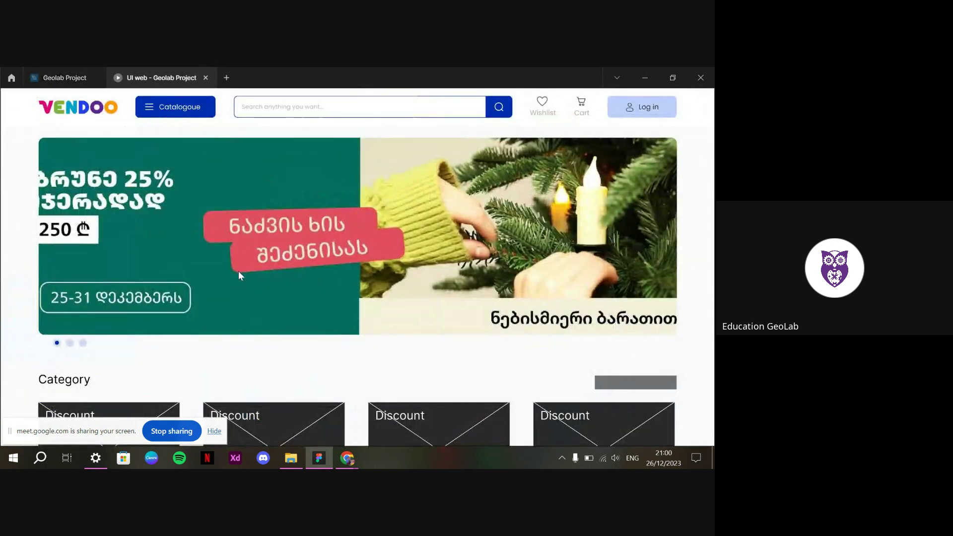
pyautogui.hotkey('ctrl', 'shift', 'Tab')
pyautogui.click(380, 393)
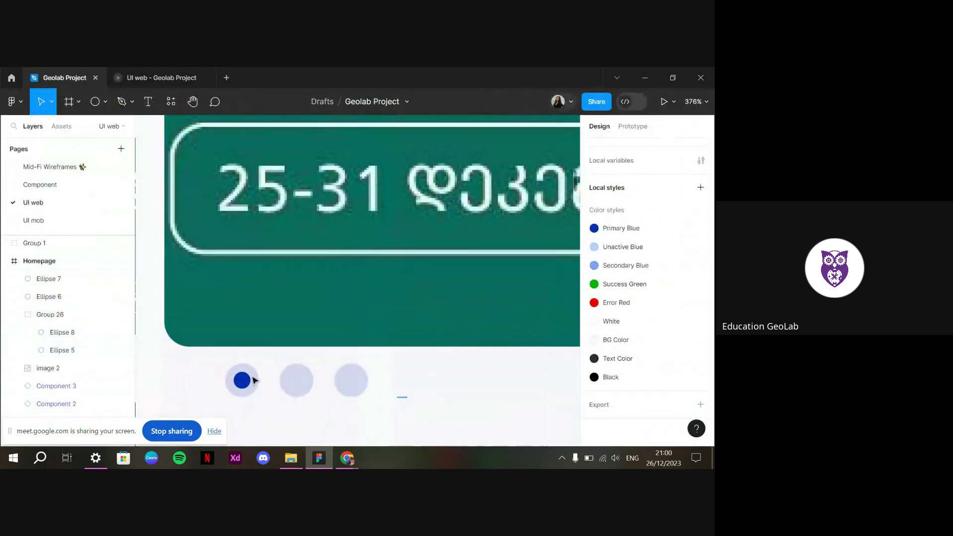
# Group the three dots, move the group closer to the banner's left edge, and check its placement in the preview
pyautogui.hotkey('ctrl', 'z')
pyautogui.hotkey('ctrl', 'g')
pyautogui.moveTo(255, 383); pyautogui.dragTo(225, 384)
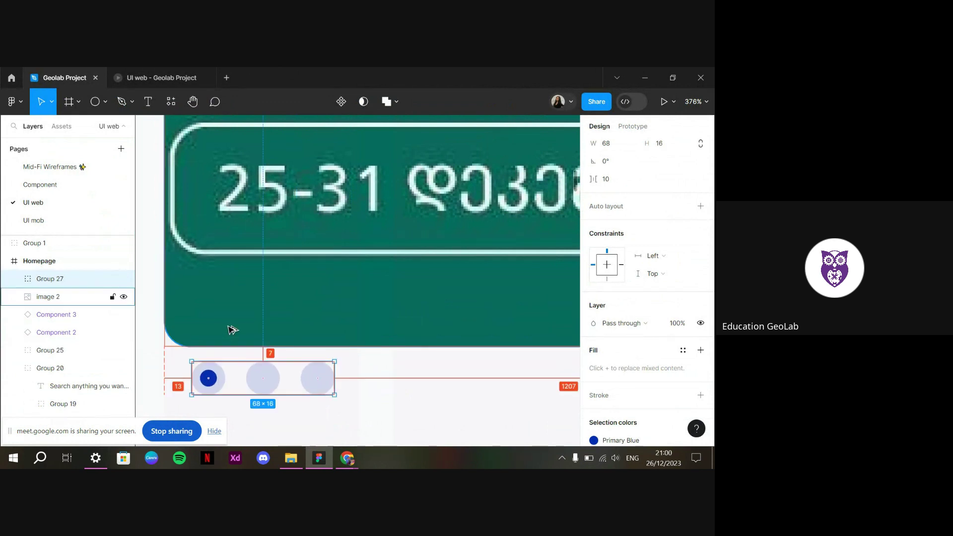
pyautogui.click(197, 71)
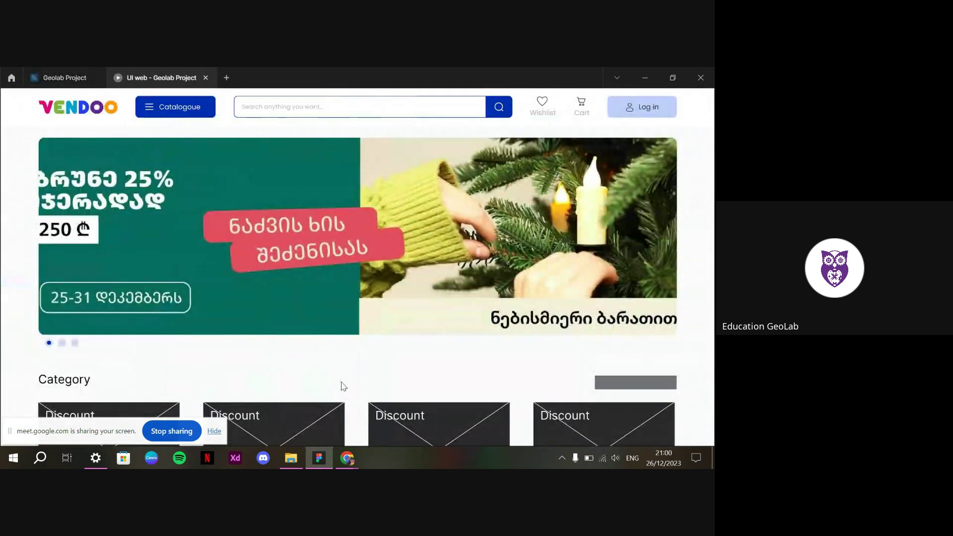
pyautogui.click(64, 77)
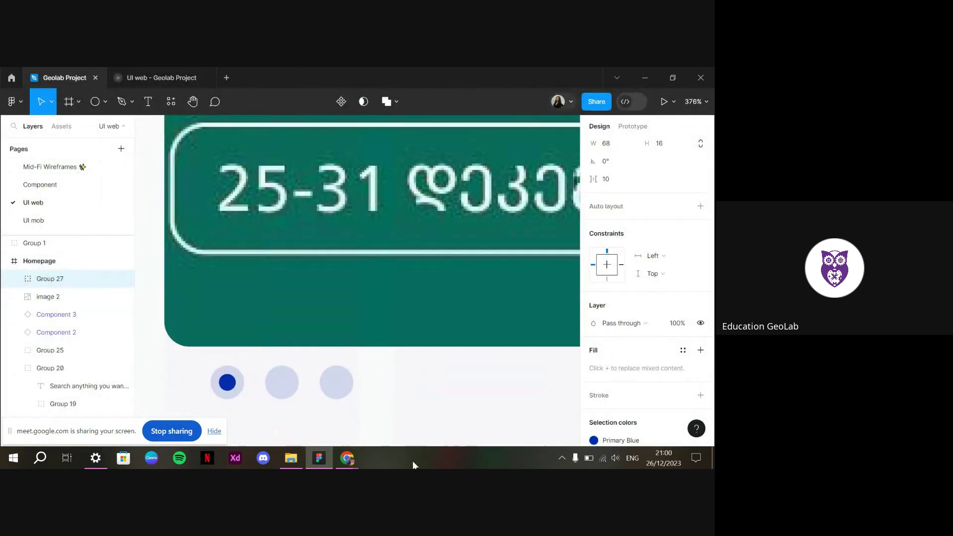
pyautogui.hotkey('ctrl', 'Tab')
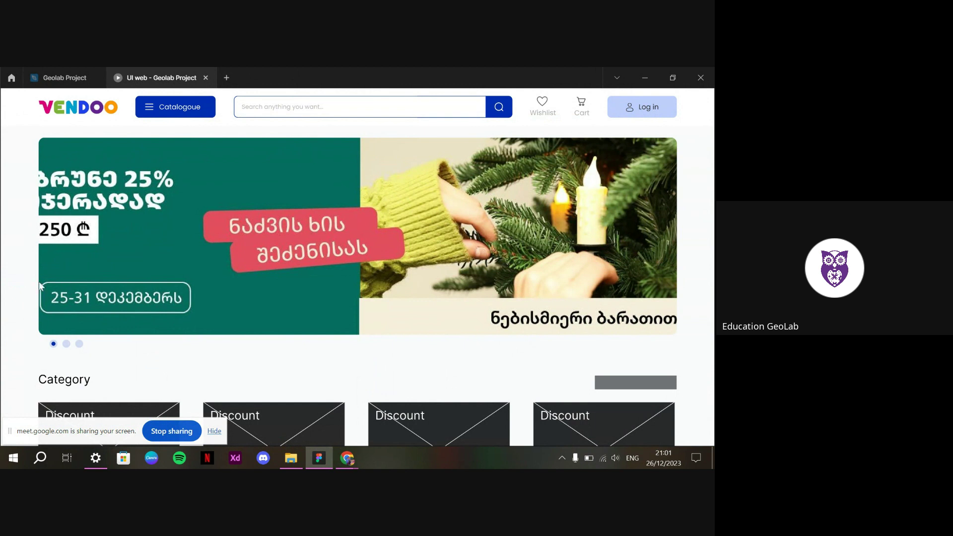
pyautogui.click(192, 117)
pyautogui.scroll(-3, 77, 326)
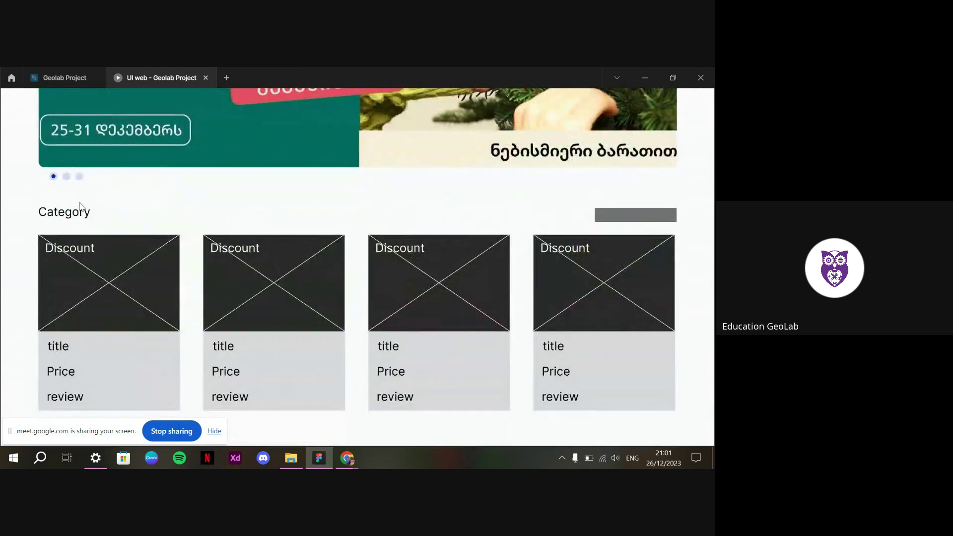
pyautogui.scroll(3, 77, 237)
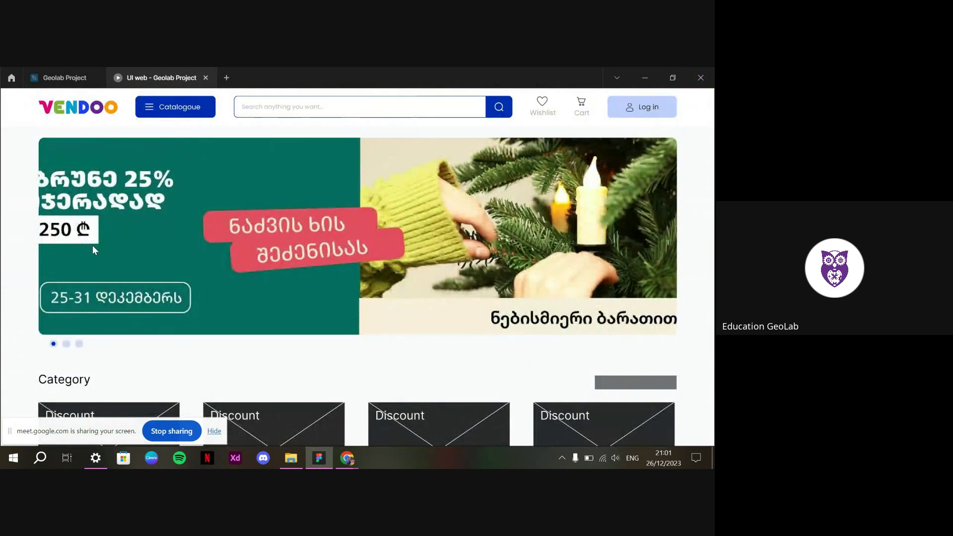
pyautogui.click(60, 77)
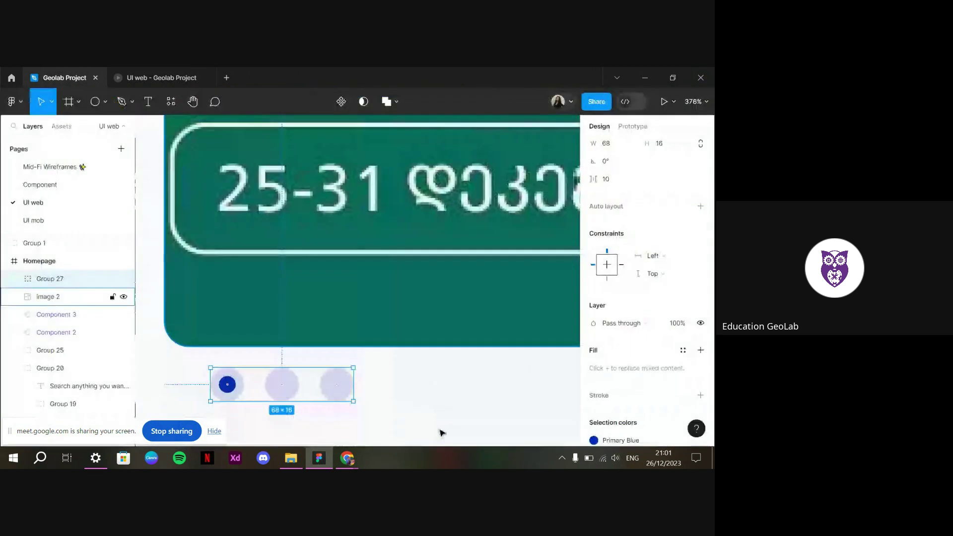
# Move the first product card of the upper Category row out of the Homepage frame onto the empty canvas beside it
pyautogui.click(415, 383)
pyautogui.scroll(3, 449, 393)
pyautogui.scroll(-10, 450, 394)
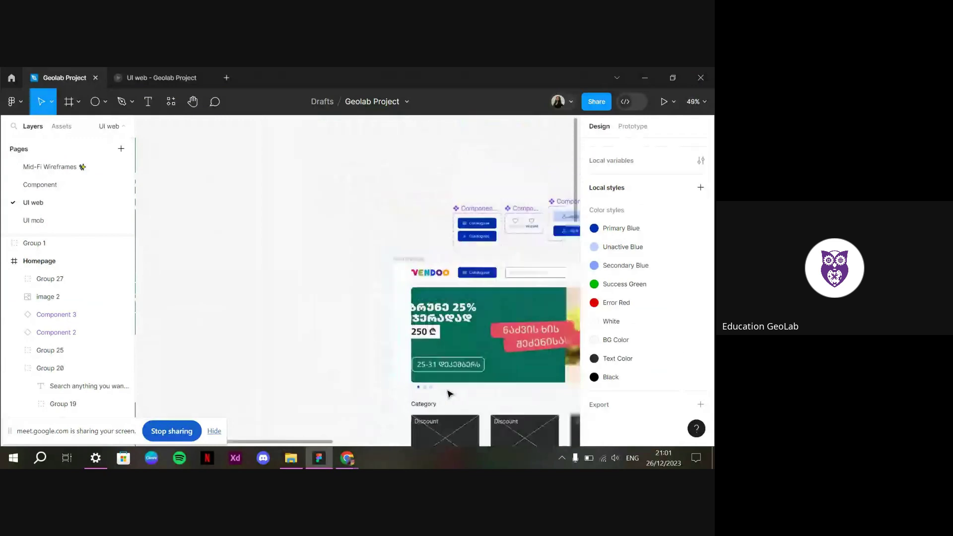
pyautogui.scroll(-5, 498, 302)
pyautogui.hscroll(5, 498, 298)
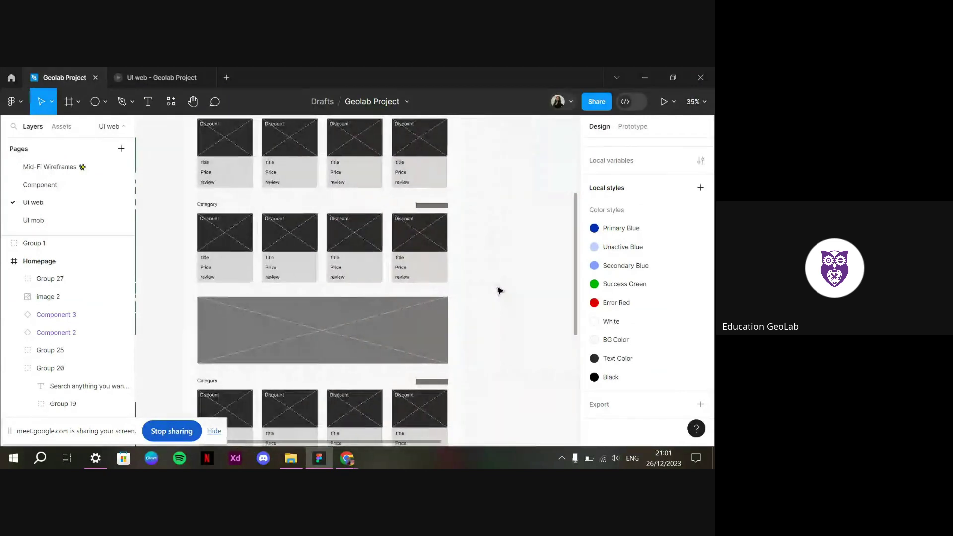
pyautogui.scroll(3, 498, 296)
pyautogui.scroll(-5, 499, 291)
pyautogui.scroll(10, 499, 291)
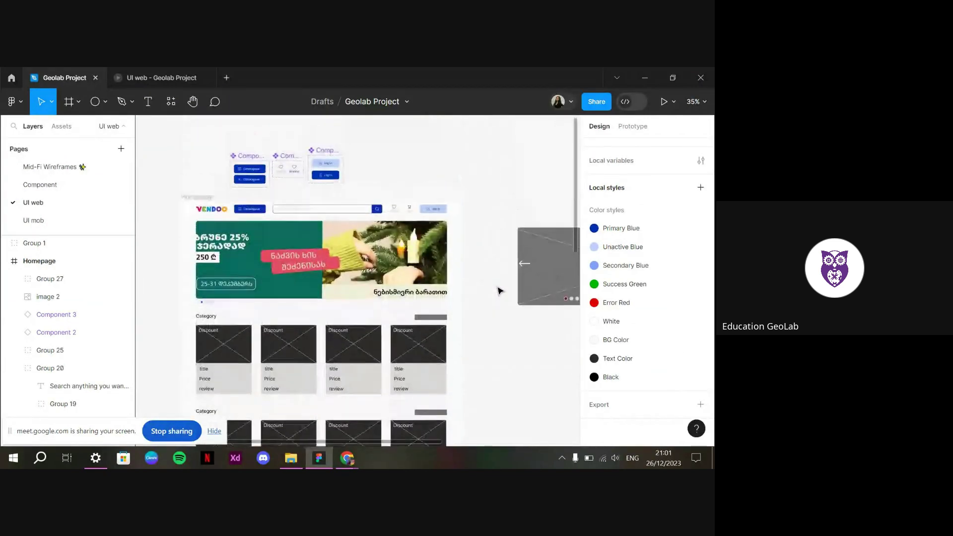
pyautogui.click(249, 327)
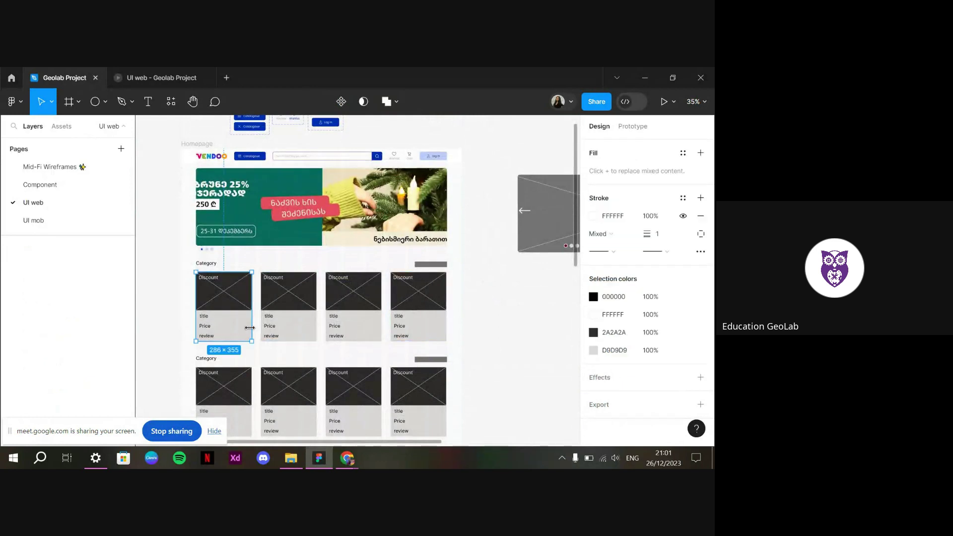
pyautogui.click(185, 283)
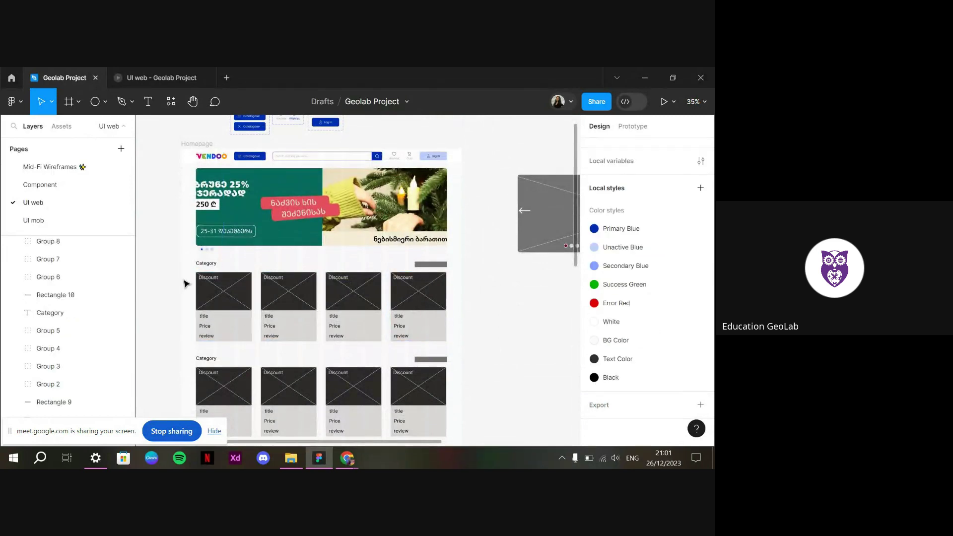
pyautogui.click(216, 295)
pyautogui.moveTo(217, 294); pyautogui.dragTo(519, 315)
pyautogui.hscroll(4, 478, 327)
# Switch to Chrome and examine the category tiles and product cards on veli.store and vendoo.ge as reference
pyautogui.click(347, 458)
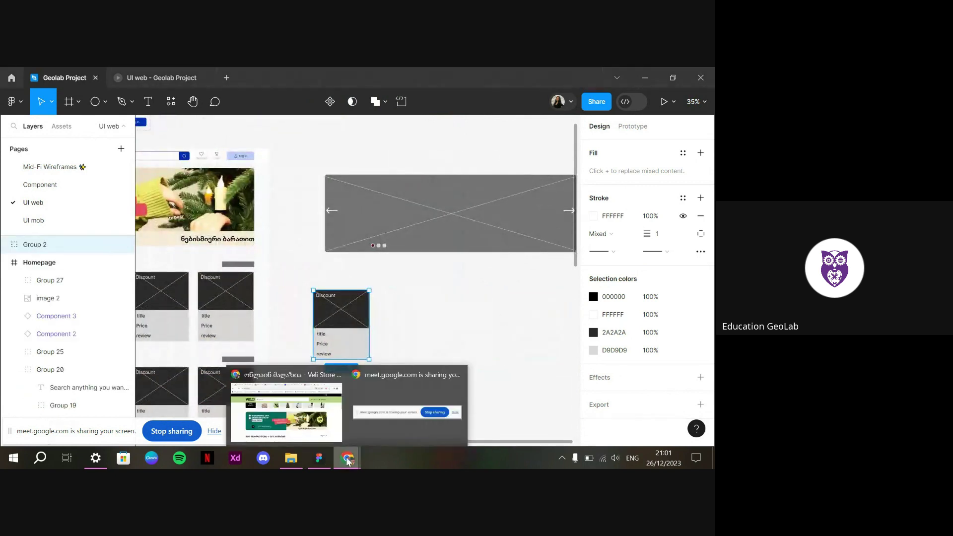
pyautogui.click(298, 390)
pyautogui.scroll(1, 444, 264)
pyautogui.scroll(-10, 443, 263)
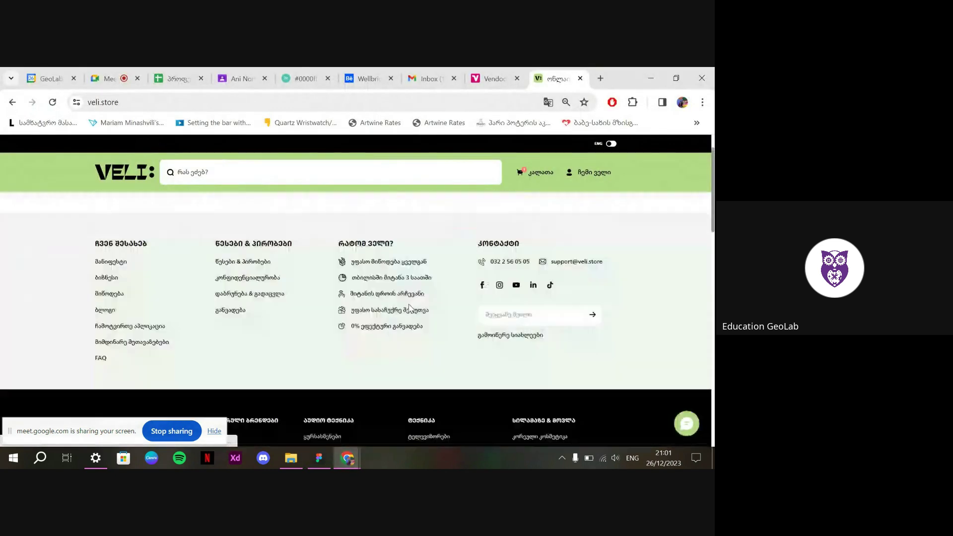
pyautogui.scroll(8, 414, 300)
pyautogui.scroll(5, 409, 311)
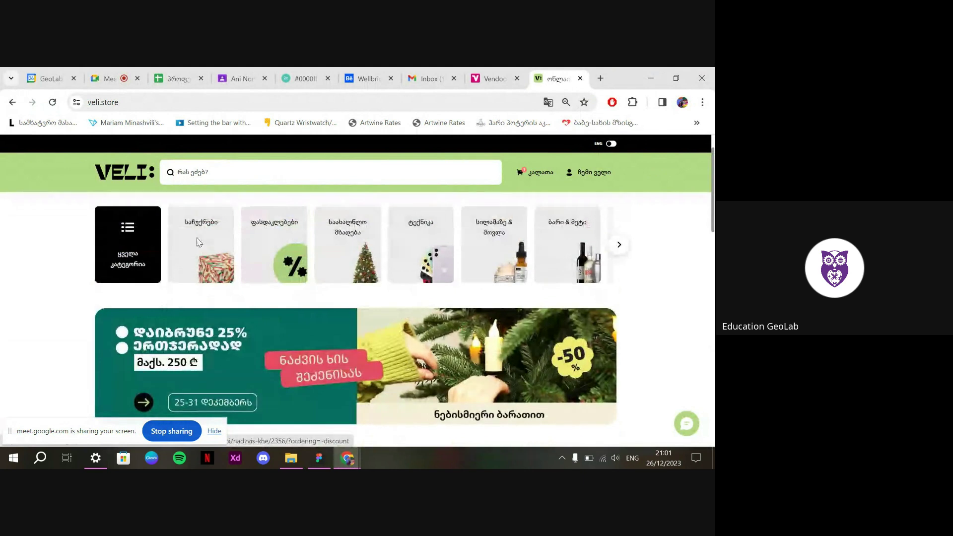
pyautogui.scroll(-5, 337, 283)
pyautogui.scroll(5, 199, 259)
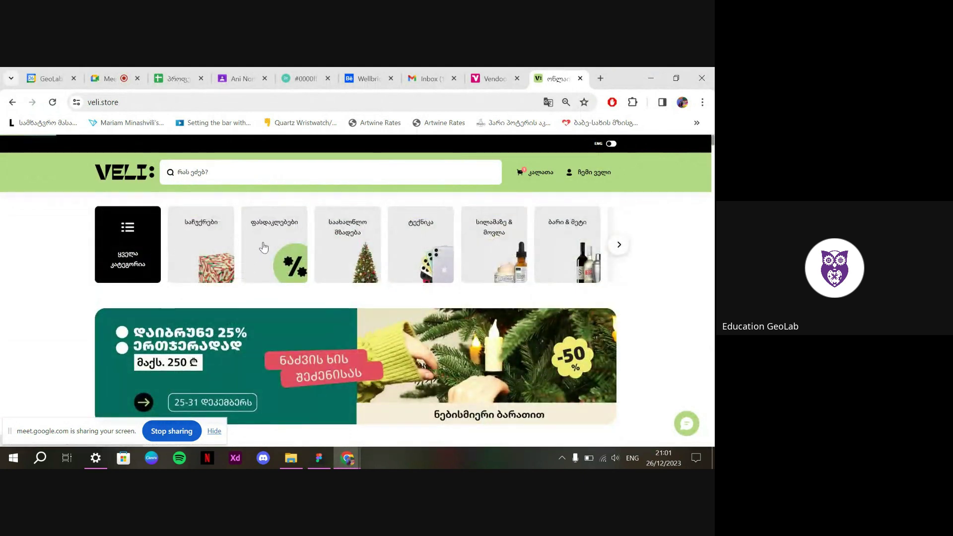
pyautogui.hotkey('ctrl', 'pageup')
pyautogui.scroll(-8, 366, 253)
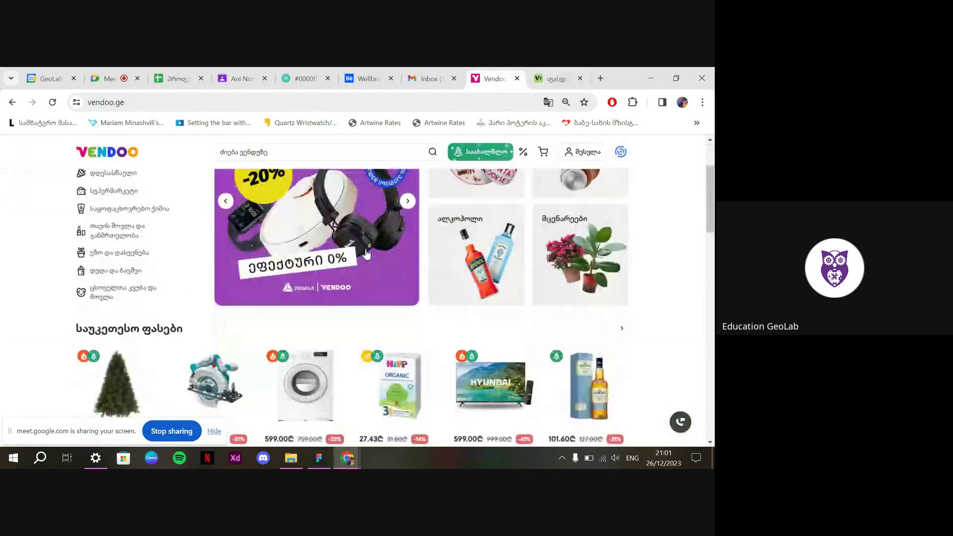
pyautogui.scroll(2, 430, 307)
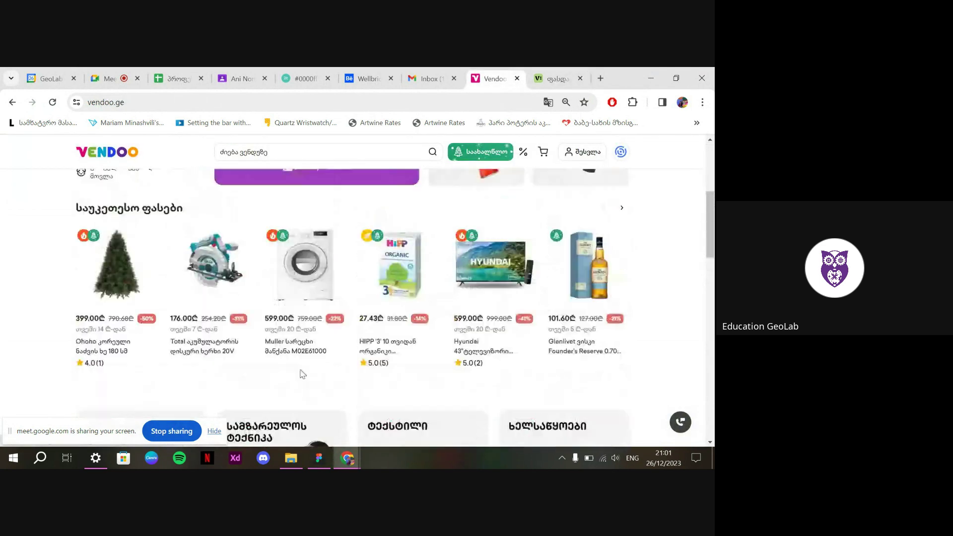
pyautogui.scroll(-1, 596, 270)
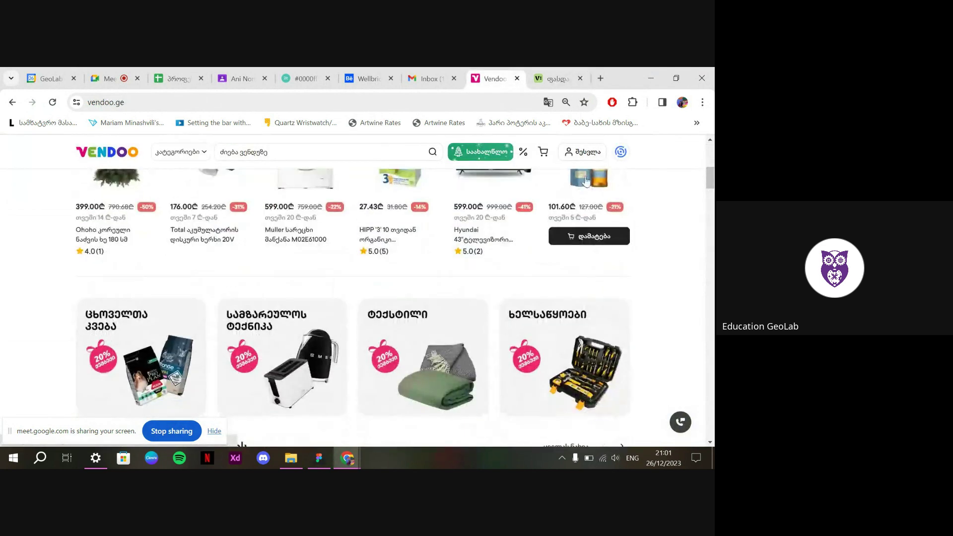
# Copy the Glenlivet bottle image from vendoo.ge, switch to Figma, and paste it beside the detached product card
pyautogui.scroll(1, 611, 217)
pyautogui.rightClick(578, 271)
pyautogui.scroll(-1, 513, 226)
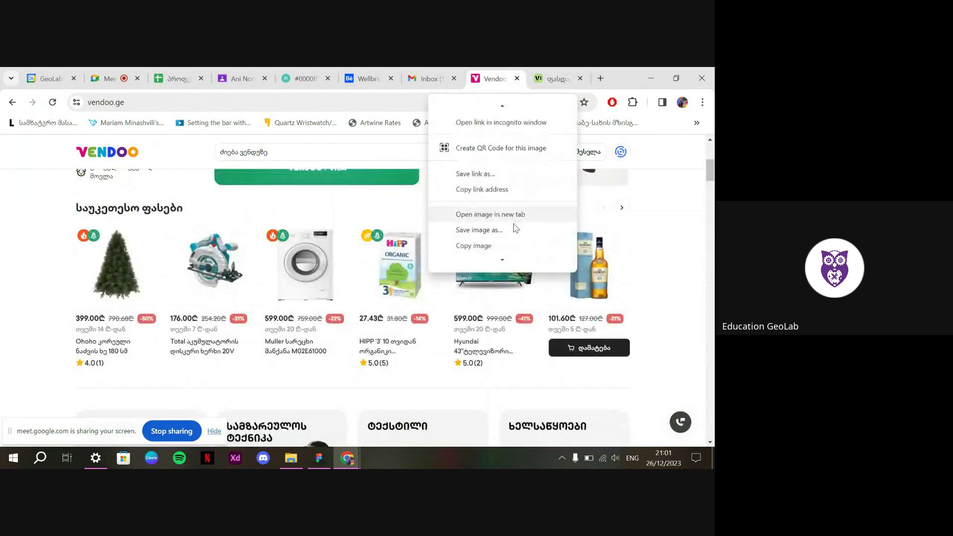
pyautogui.click(513, 251)
pyautogui.click(320, 458)
pyautogui.click(467, 349)
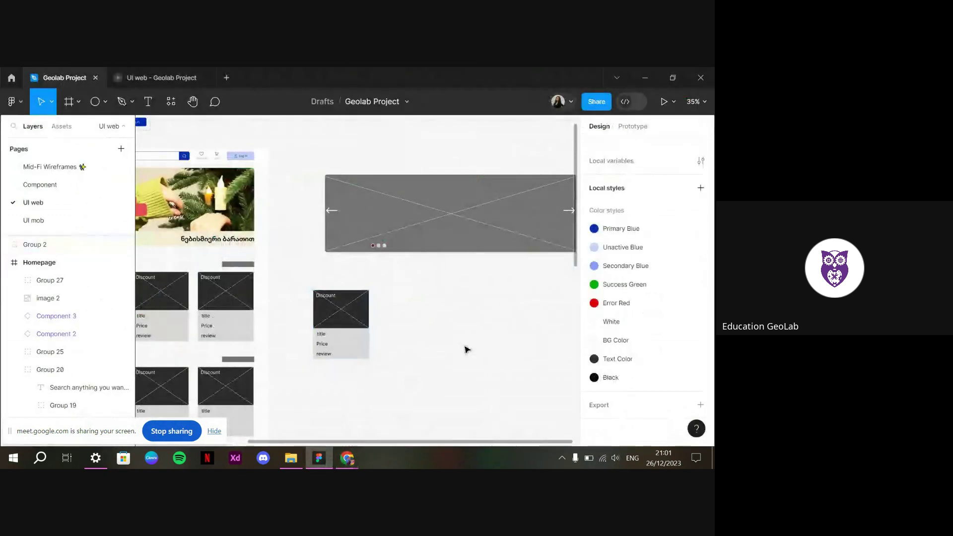
pyautogui.hotkey('ctrl', 'v')
pyautogui.moveTo(363, 286); pyautogui.dragTo(403, 321)
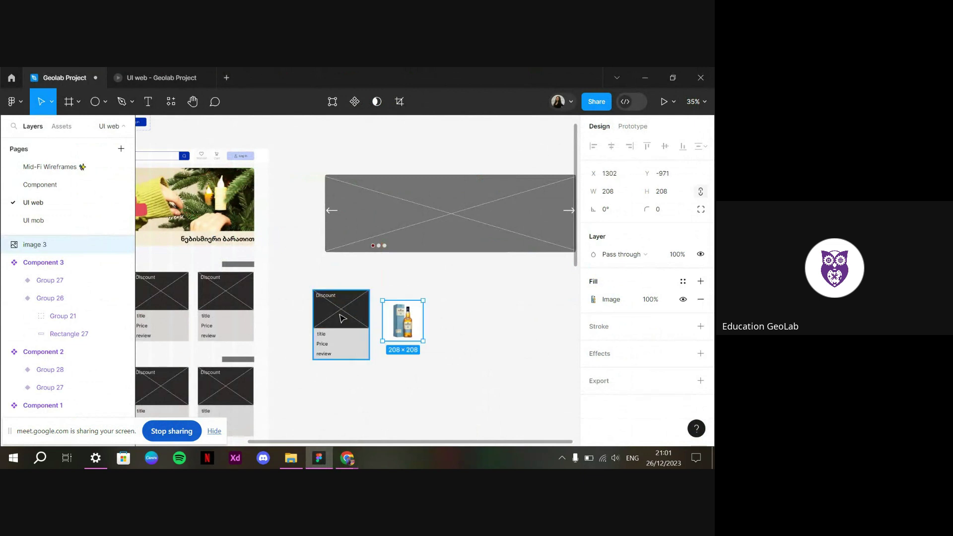
# Ungroup the detached 286 by 355 product card into its separate layers
pyautogui.scroll(5, 343, 316)
pyautogui.scroll(-3, 346, 318)
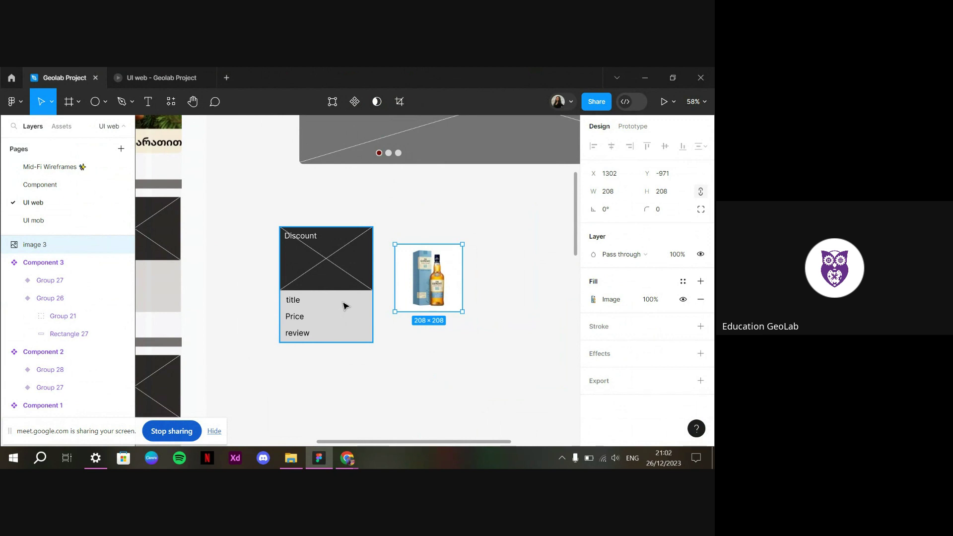
pyautogui.scroll(-1, 313, 346)
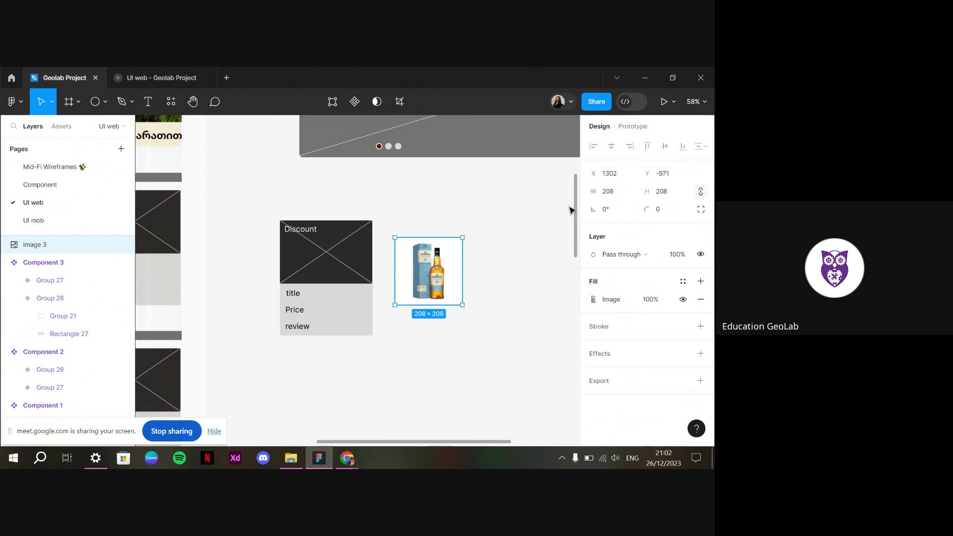
pyautogui.click(340, 288)
pyautogui.rightClick(340, 288)
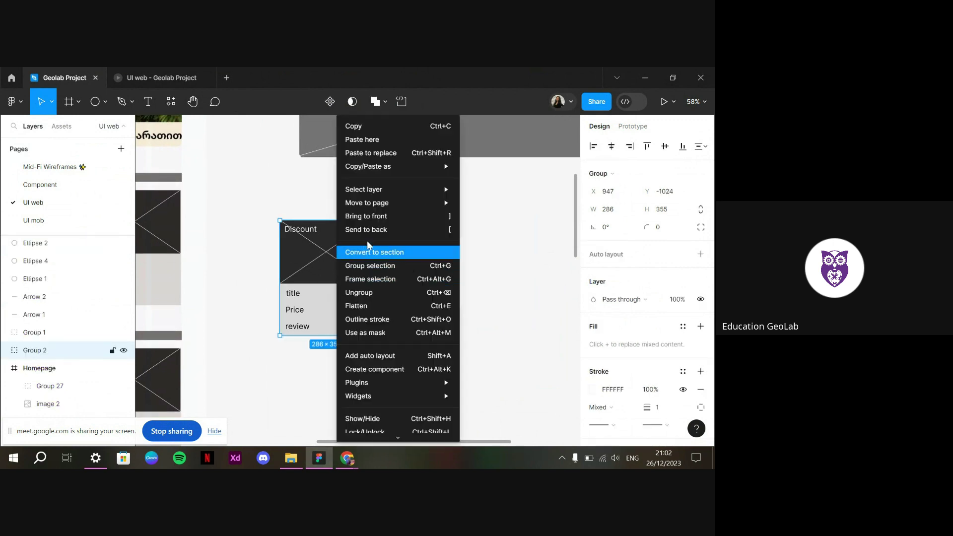
pyautogui.click(370, 293)
pyautogui.click(328, 380)
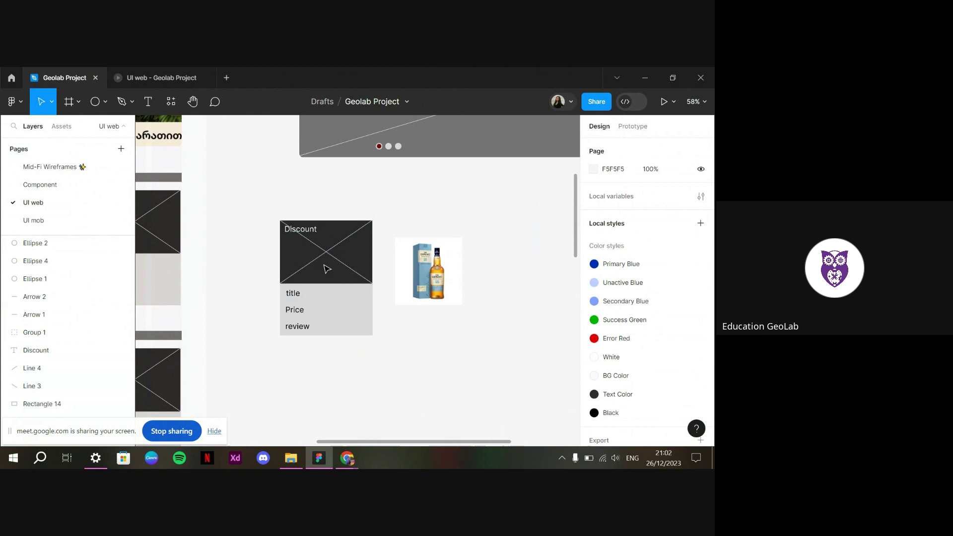
# Move the Discount label above the card and delete the dark image placeholder with its two diagonal lines
pyautogui.click(311, 236)
pyautogui.moveTo(298, 229); pyautogui.dragTo(271, 195)
pyautogui.click(318, 247)
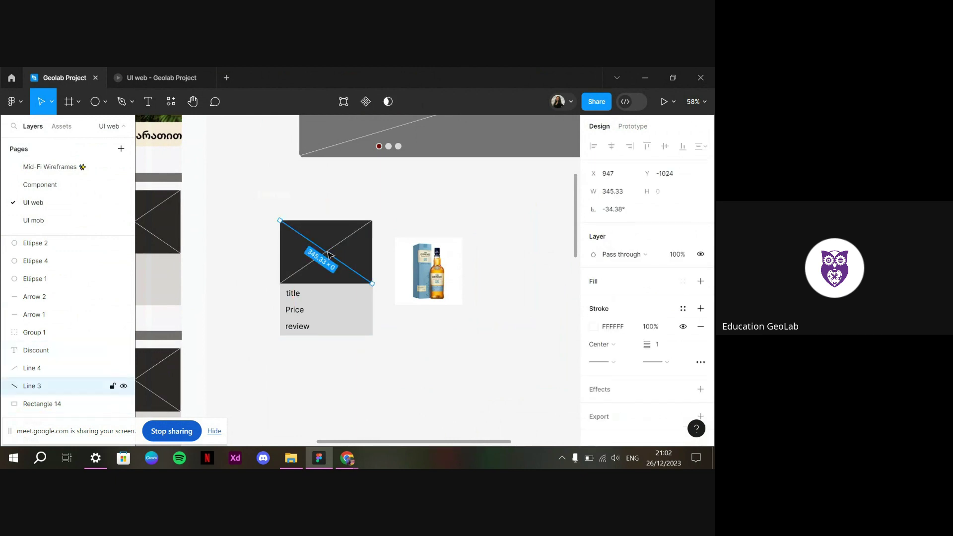
pyautogui.press('Delete')
pyautogui.click(351, 250)
pyautogui.press('Delete')
pyautogui.click(338, 245)
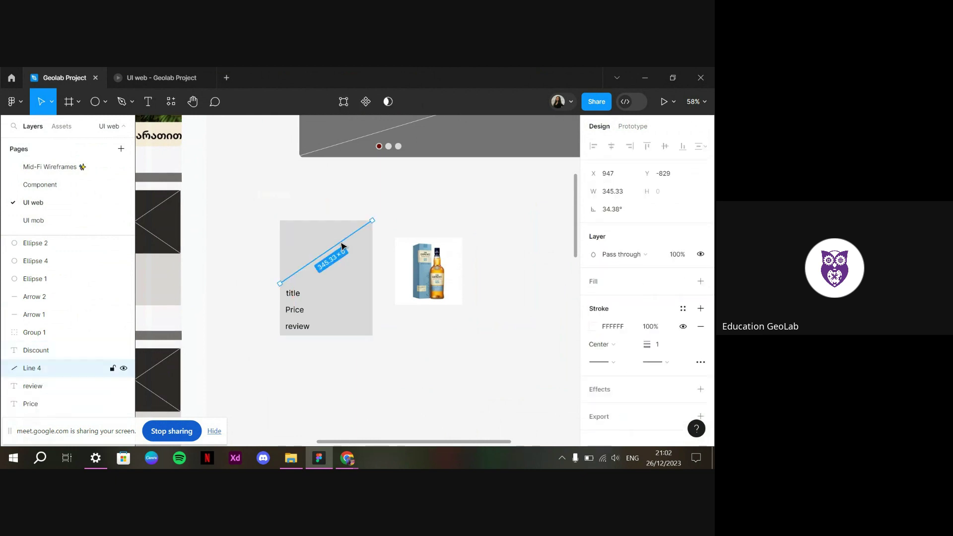
pyautogui.press('Delete')
# Apply the White color style to the product card's background rectangle
pyautogui.click(333, 279)
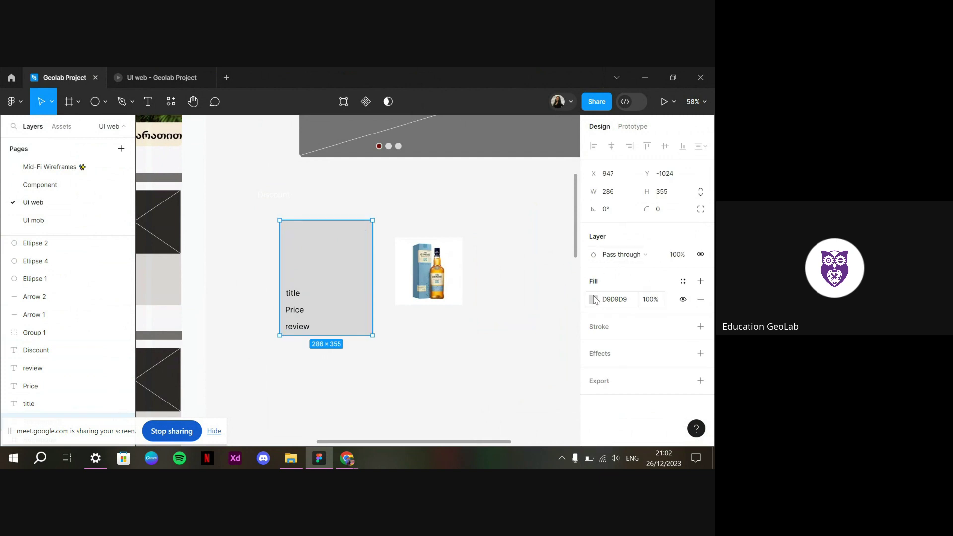
pyautogui.click(362, 250)
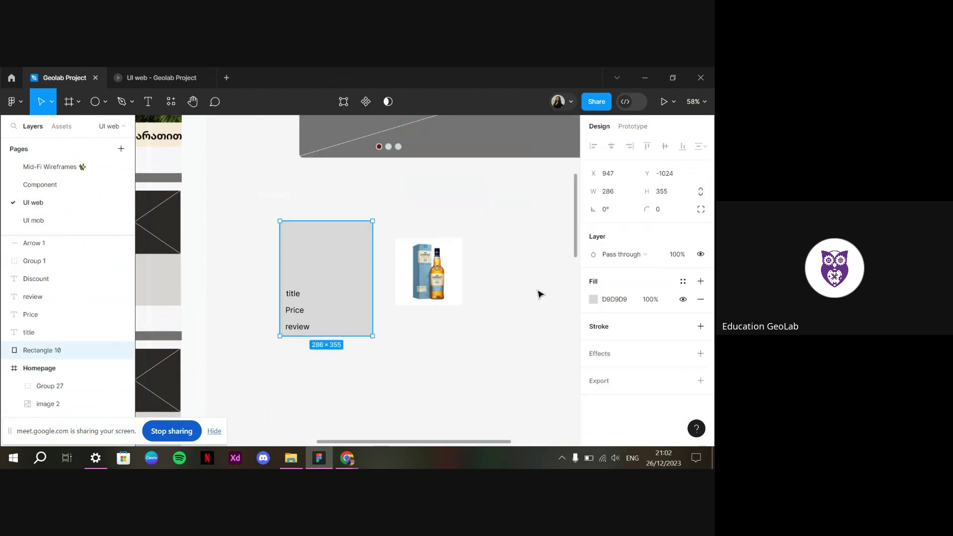
pyautogui.click(593, 299)
pyautogui.click(498, 124)
pyautogui.click(481, 368)
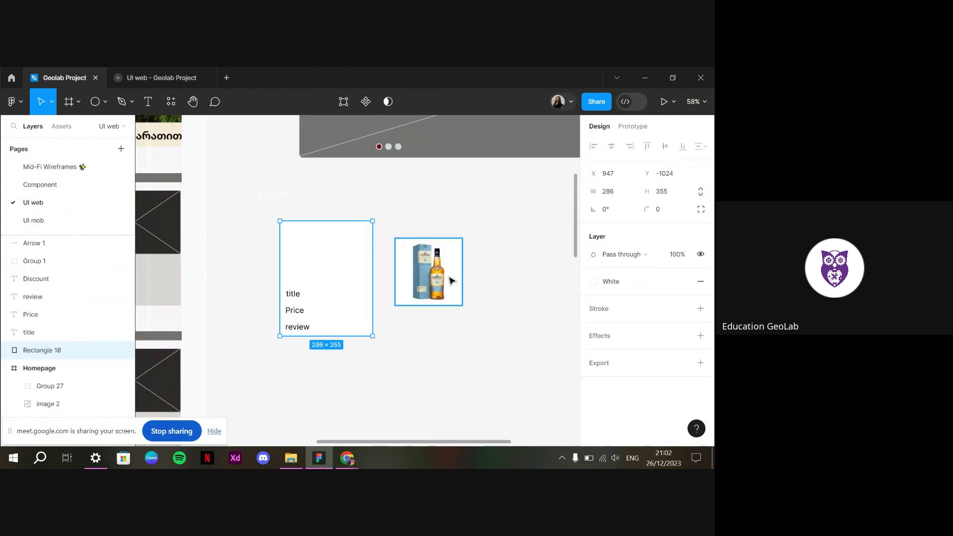
# Move the bottle image onto the upper part of the white card and extend the card's height to 402
pyautogui.moveTo(452, 281); pyautogui.dragTo(341, 270)
pyautogui.click(420, 273)
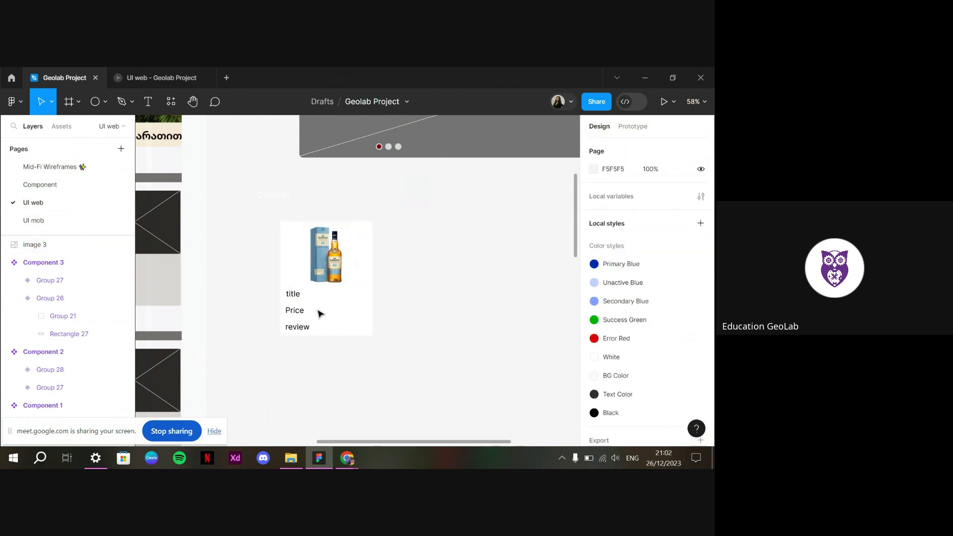
pyautogui.click(319, 313)
pyautogui.moveTo(324, 346); pyautogui.dragTo(325, 355)
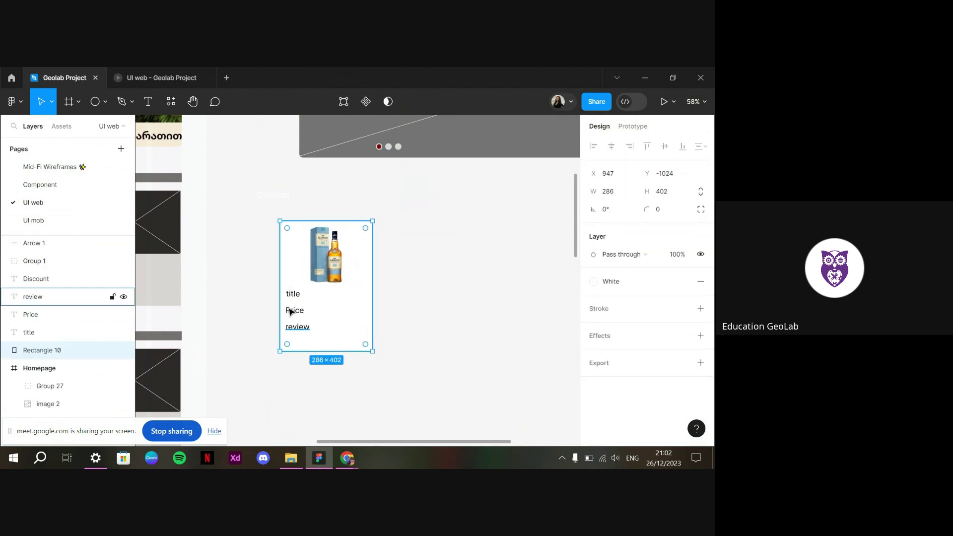
# Check the whisky product's name on vendoo.ge in Chrome, return to Figma, and replace the card's title placeholder with "Glenviten Wisky"
pyautogui.moveTo(355, 462)
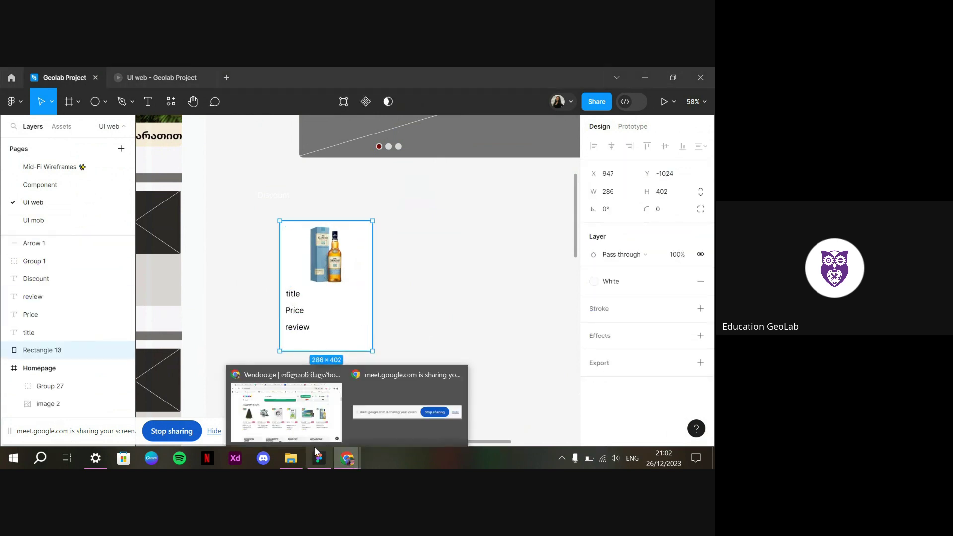
pyautogui.click(289, 412)
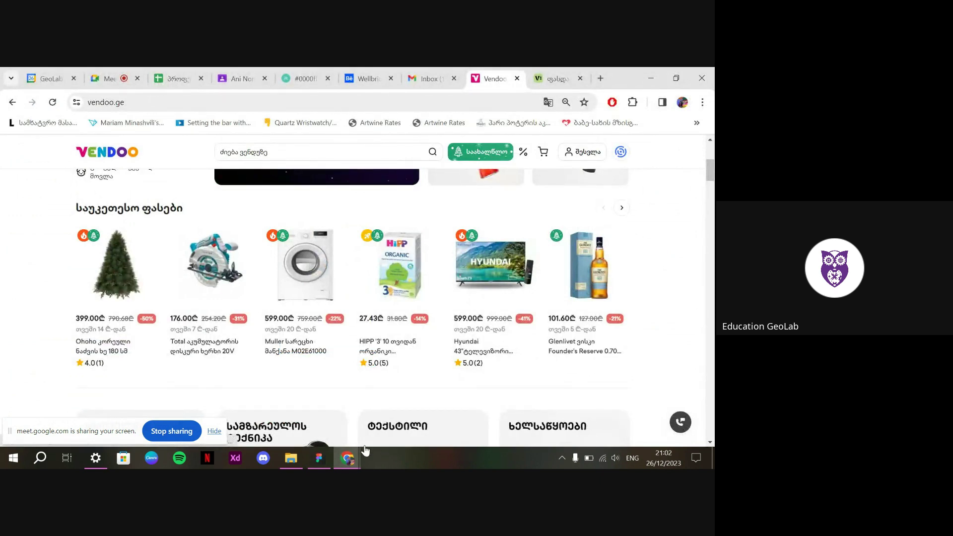
pyautogui.click(319, 458)
pyautogui.doubleClick(293, 296)
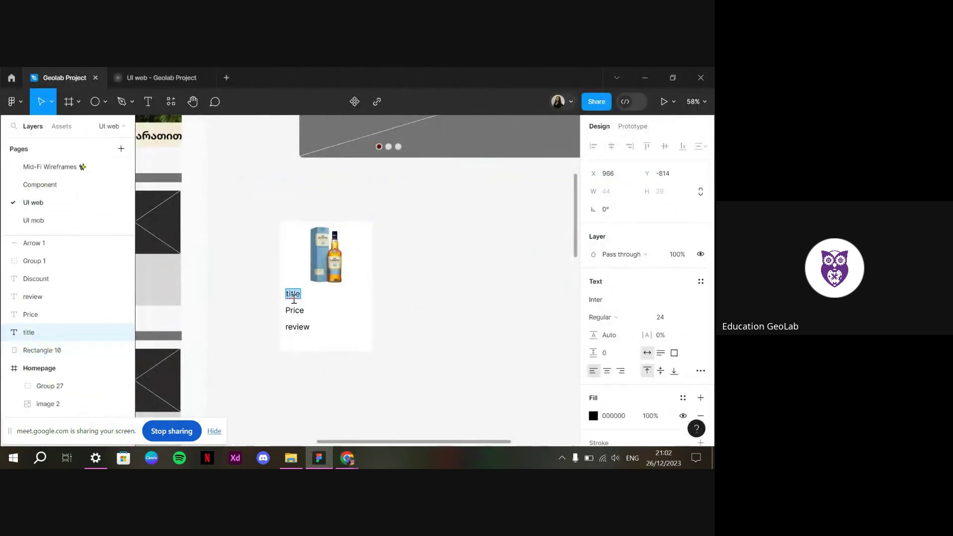
pyautogui.write('Glenv')
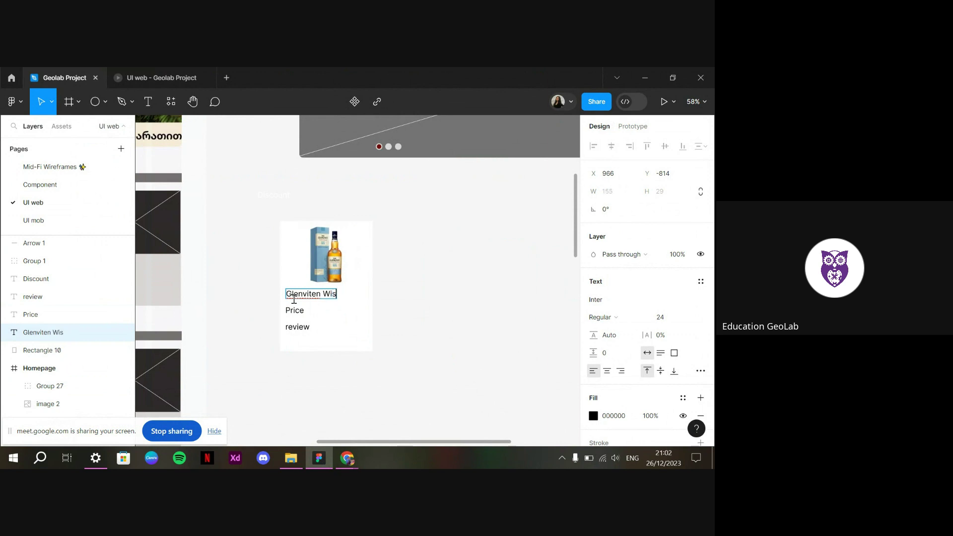
pyautogui.press('Escape')
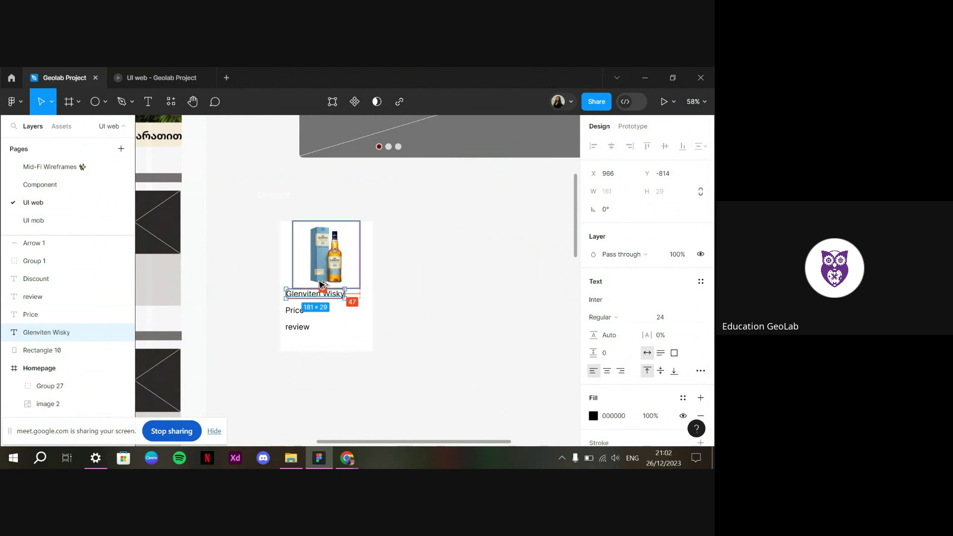
# Shift the title down to Y -800 beneath the bottle image and nudge the Price label slightly lower
pyautogui.moveTo(338, 295); pyautogui.dragTo(322, 285)
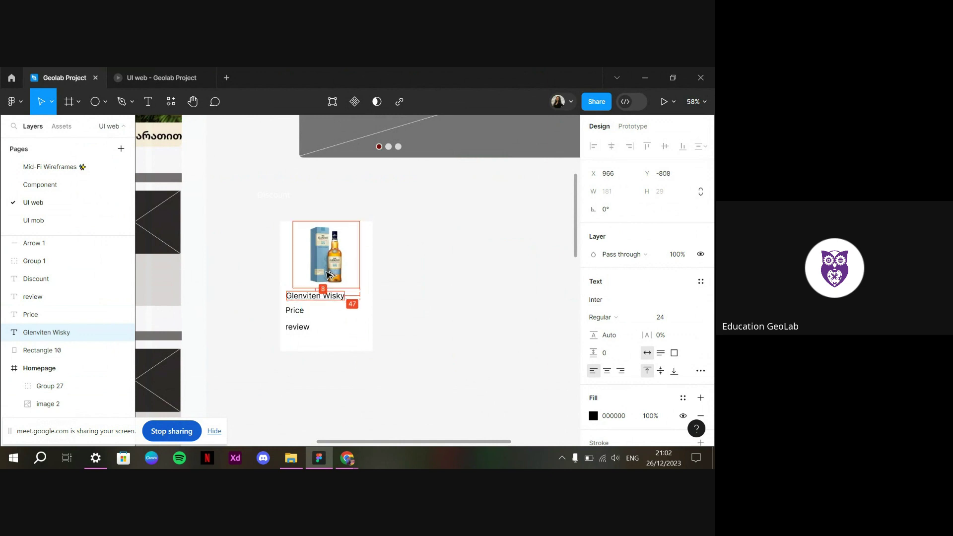
pyautogui.press('Down')
pyautogui.press('Down')
pyautogui.press('Down')
pyautogui.press('Down')
pyautogui.press('Down')
pyautogui.press('Down')
pyautogui.press('Down')
pyautogui.press('Down')
pyautogui.press('Down')
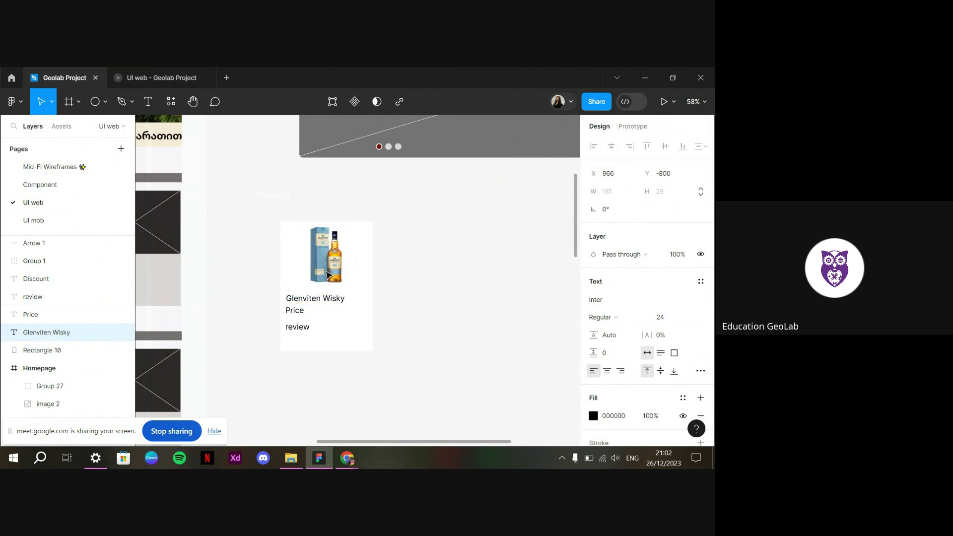
pyautogui.click(458, 360)
pyautogui.click(298, 311)
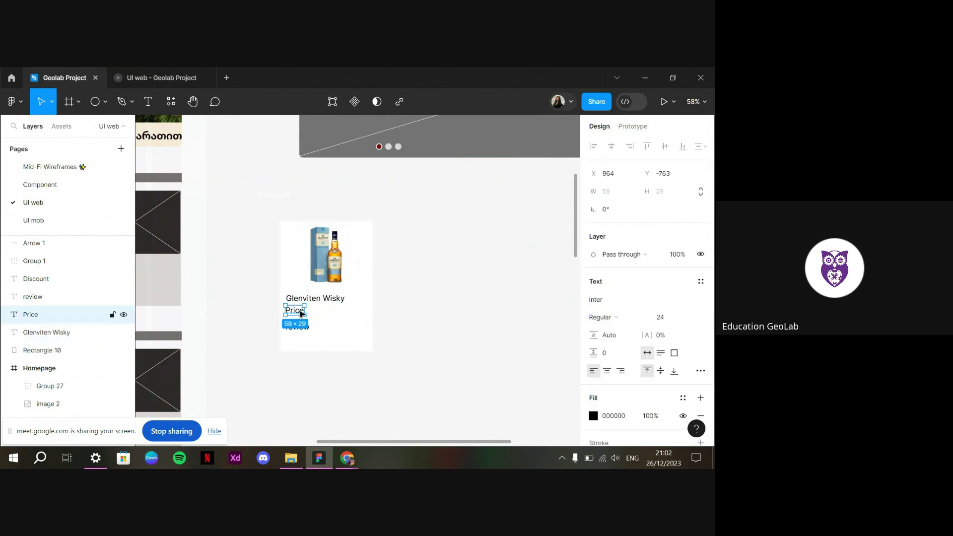
pyautogui.press('Down')
pyautogui.press('Down')
pyautogui.press('Down')
pyautogui.press('Down')
# Rearrange the card's texts so Price sits directly under the image, the title below it, and review lowest at Y -691
pyautogui.click(300, 330)
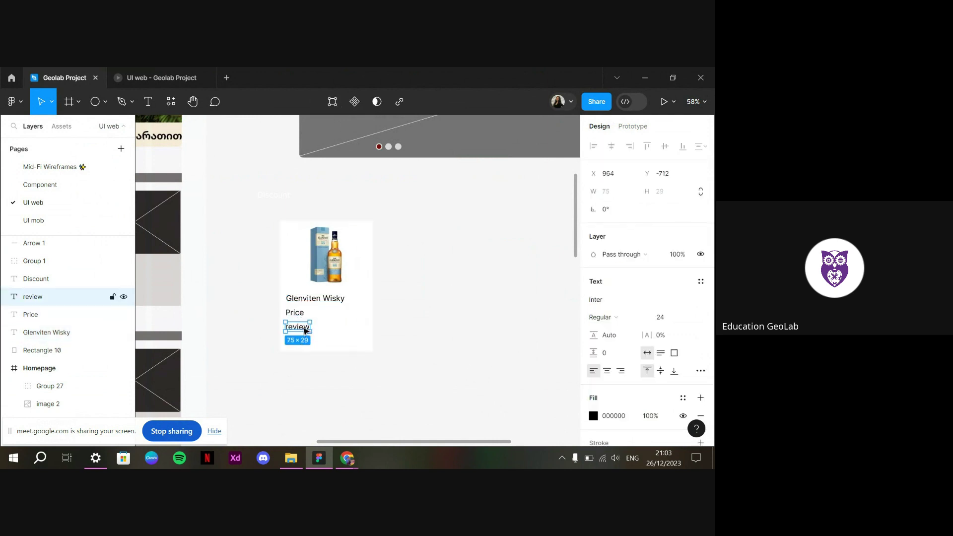
pyautogui.moveTo(305, 332); pyautogui.dragTo(331, 317)
pyautogui.click(319, 300)
# Replace the Price placeholder with "$ 51.99" and style it Semi Bold at font size 26
pyautogui.doubleClick(302, 296)
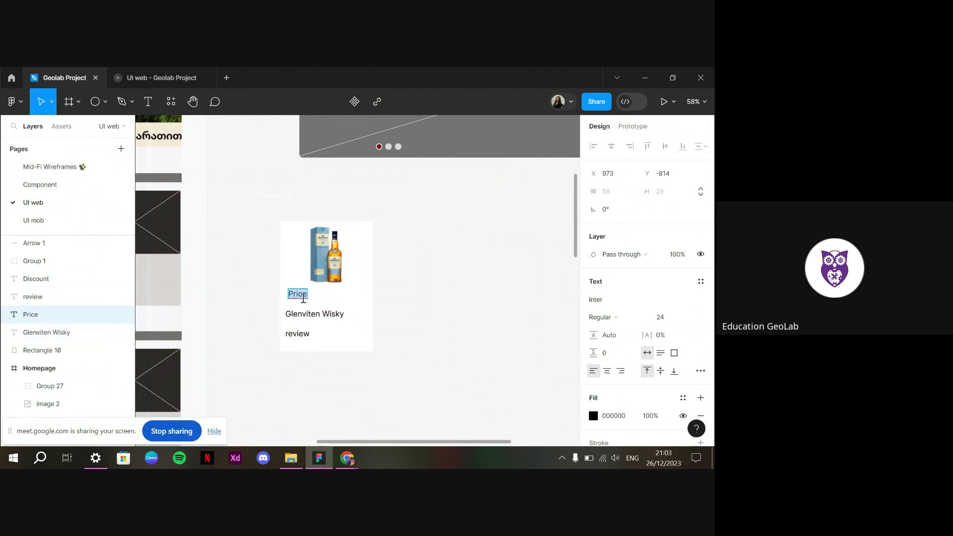
pyautogui.write('$ 51.99')
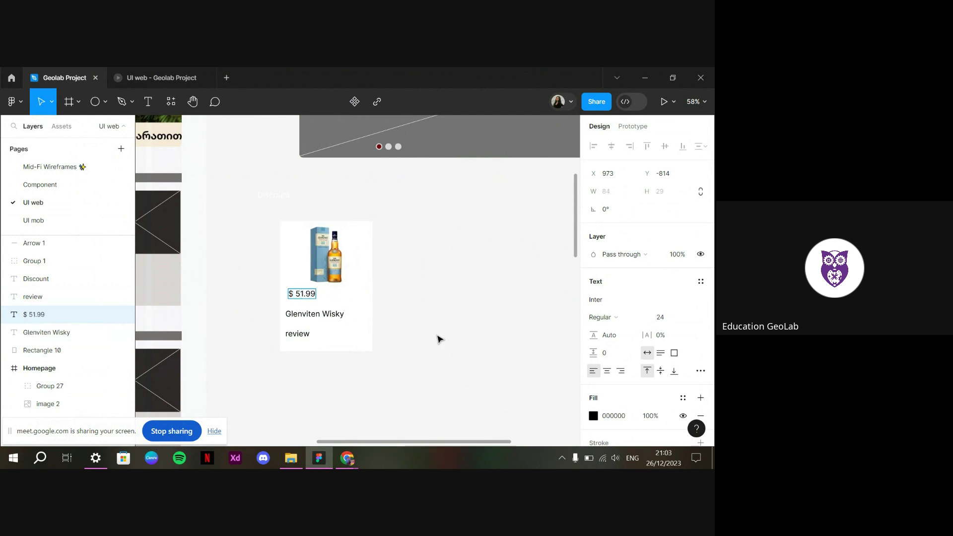
pyautogui.press('Escape')
pyautogui.click(627, 322)
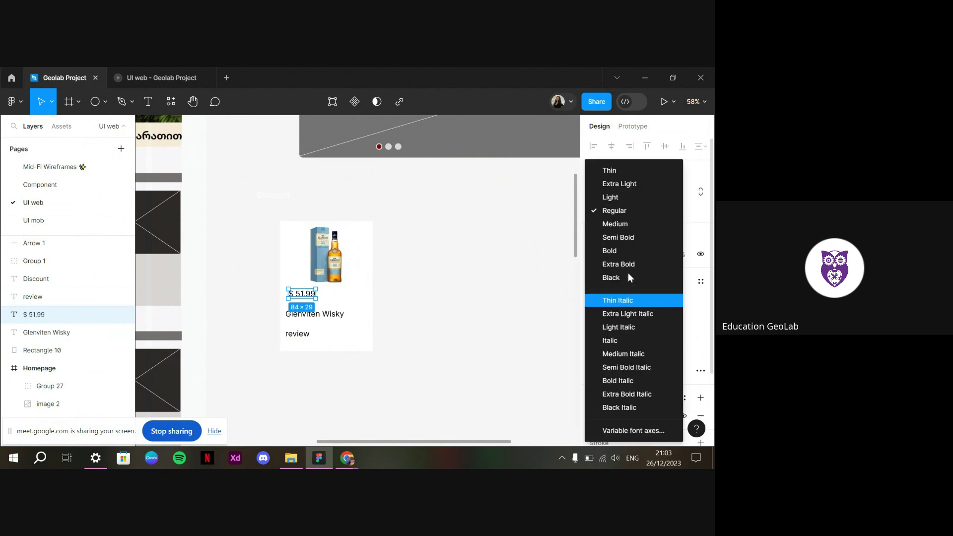
pyautogui.click(626, 237)
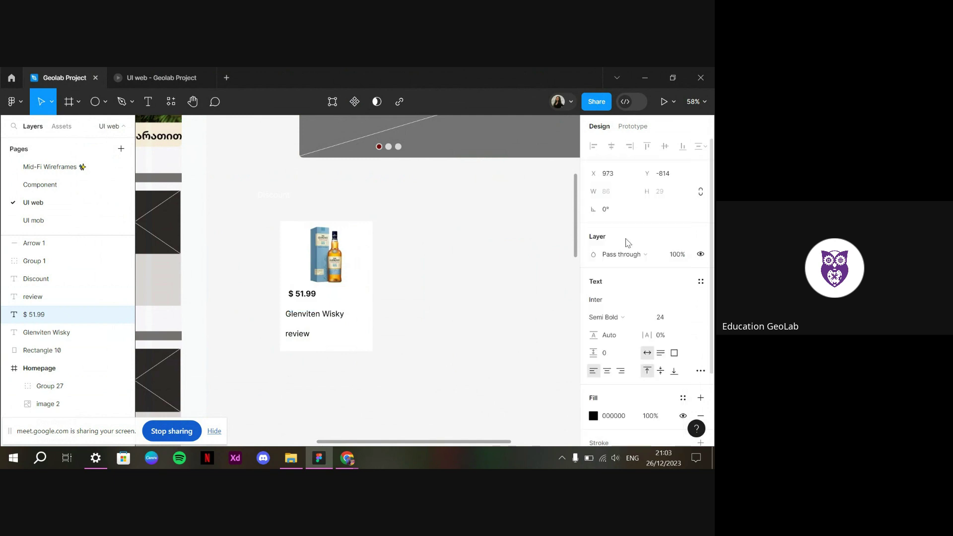
pyautogui.click(661, 324)
pyautogui.press('Up')
pyautogui.press('Up')
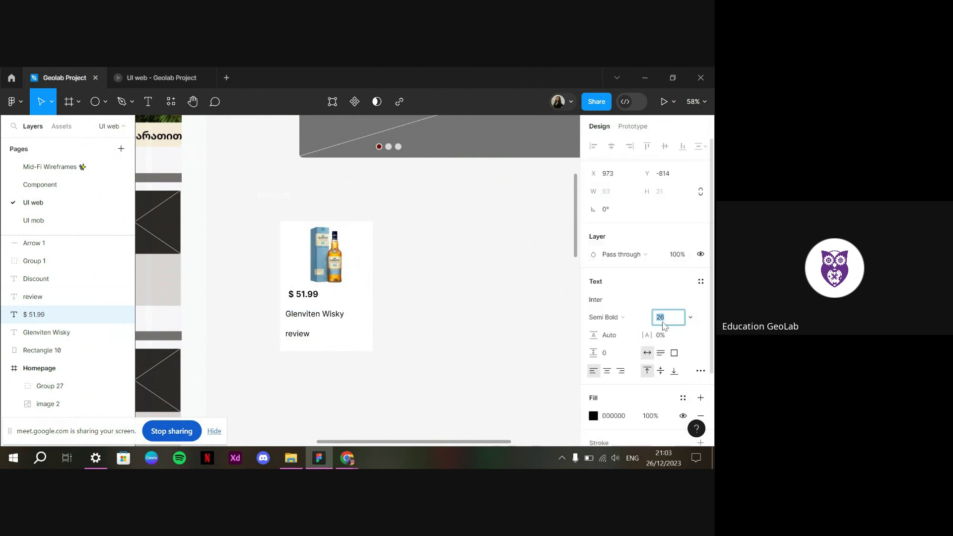
pyautogui.click(447, 308)
# Reposition the price text to X 971, Y -800, leaving a 24 px inset from the card's edge
pyautogui.click(304, 295)
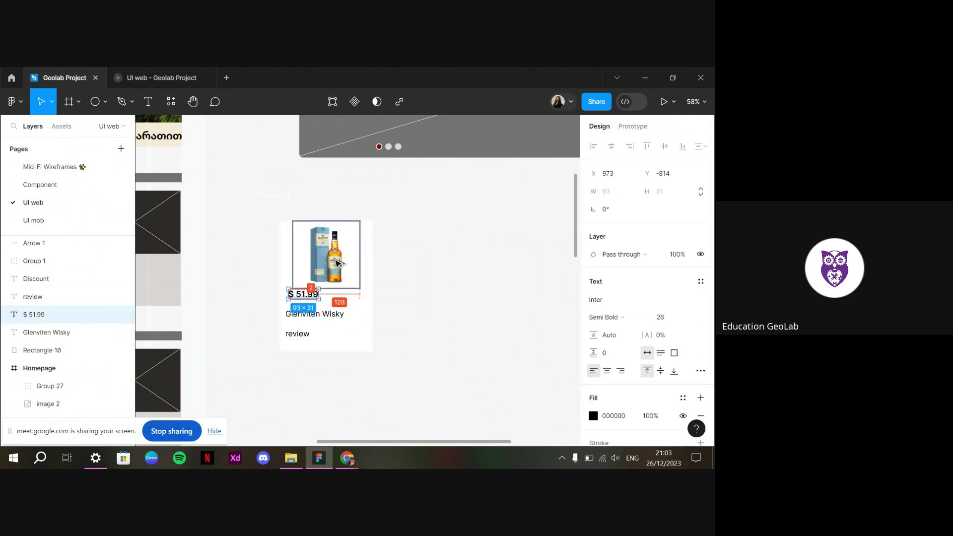
pyautogui.press('Down')
pyautogui.press('Down')
pyautogui.press('Down')
pyautogui.press('Down')
pyautogui.press('Down')
pyautogui.press('Down')
pyautogui.press('Down')
pyautogui.press('Down')
pyautogui.press('Down')
pyautogui.press('Down')
pyautogui.press('Down')
pyautogui.press('Down')
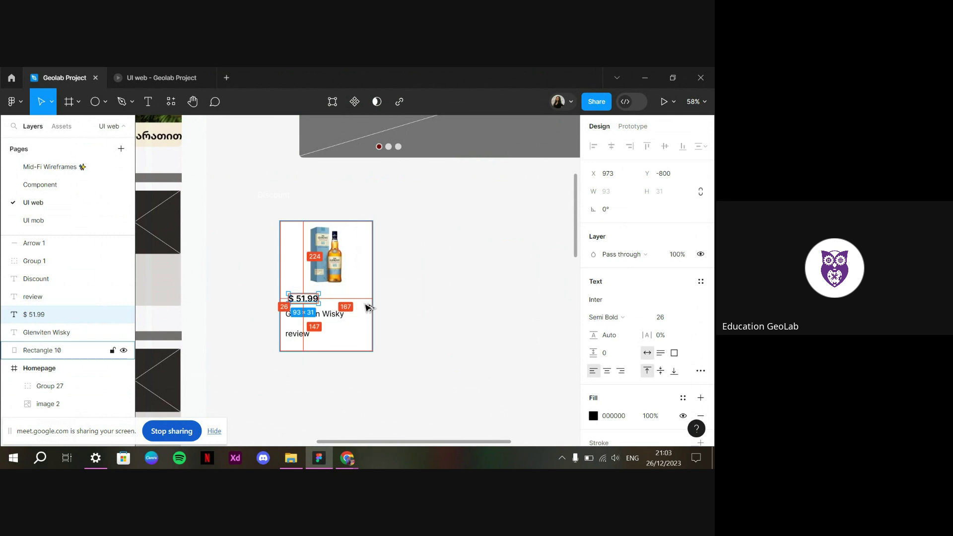
pyautogui.press('Left')
pyautogui.press('Left')
pyautogui.press('Left')
pyautogui.press('Left')
pyautogui.press('Left')
pyautogui.press('Left')
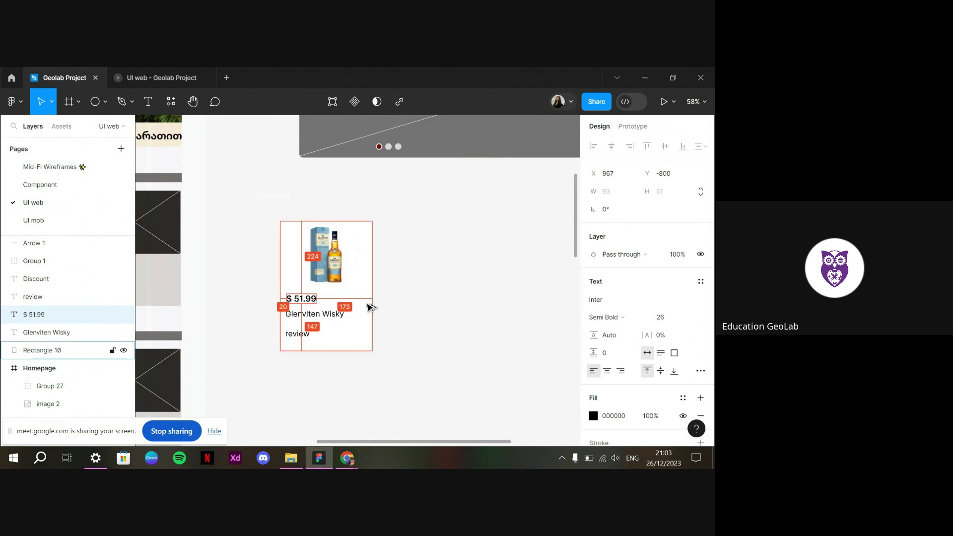
pyautogui.press('alt')
pyautogui.press('Right')
pyautogui.press('Right')
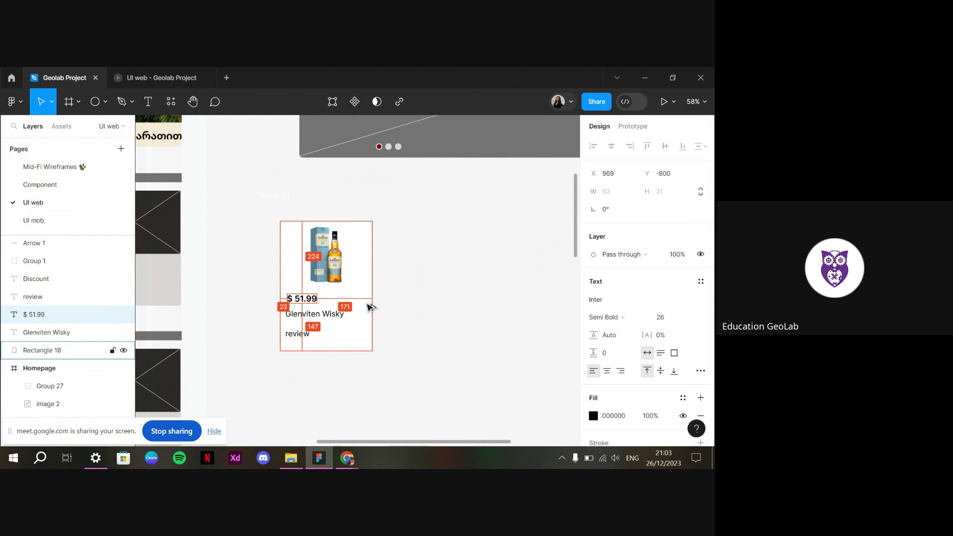
pyautogui.press('Right')
pyautogui.press('Right')
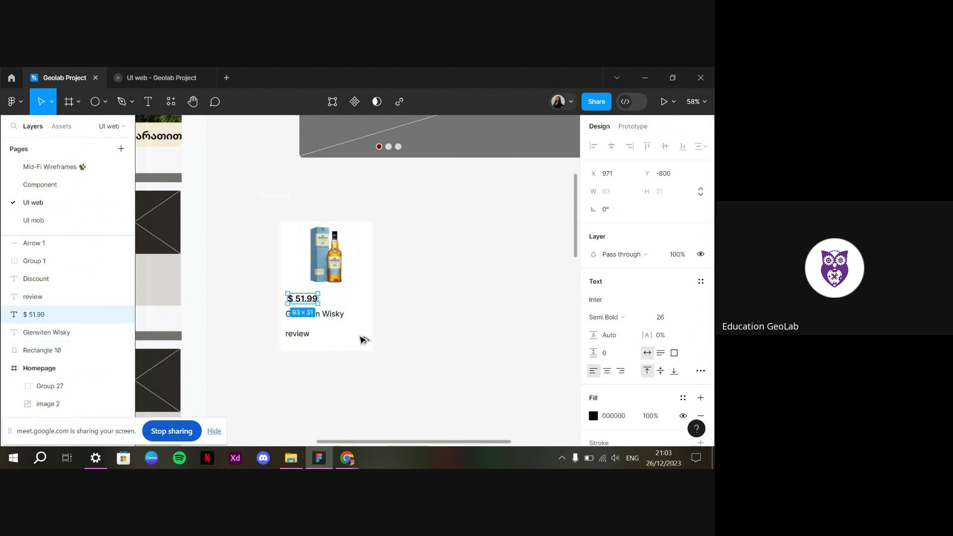
# Align the title with the price at X 971, 12 px below it, and move the review label to X 969, Y -694
pyautogui.click(341, 313)
pyautogui.press('alt')
pyautogui.press('Right')
pyautogui.press('Right')
pyautogui.press('Right')
pyautogui.press('Right')
pyautogui.press('Right')
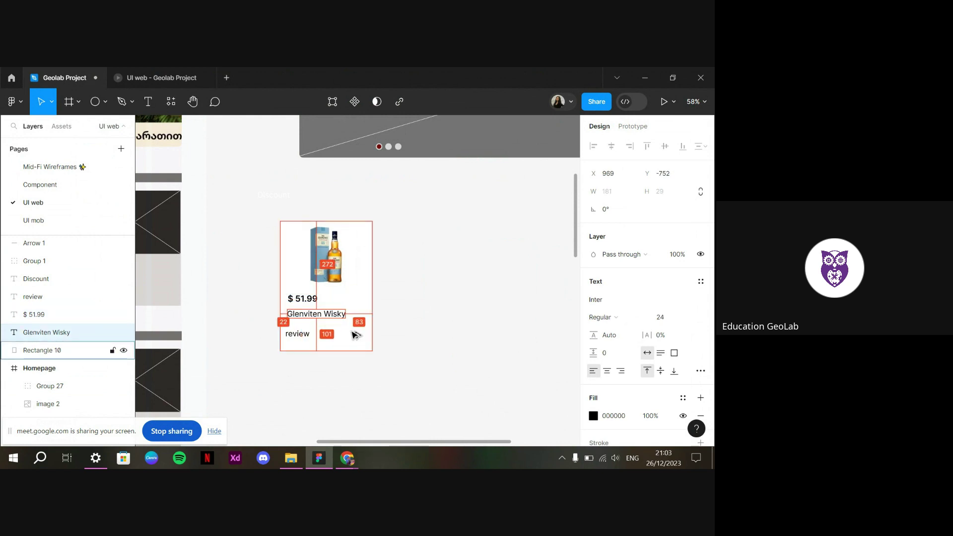
pyautogui.press('Up')
pyautogui.press('Up')
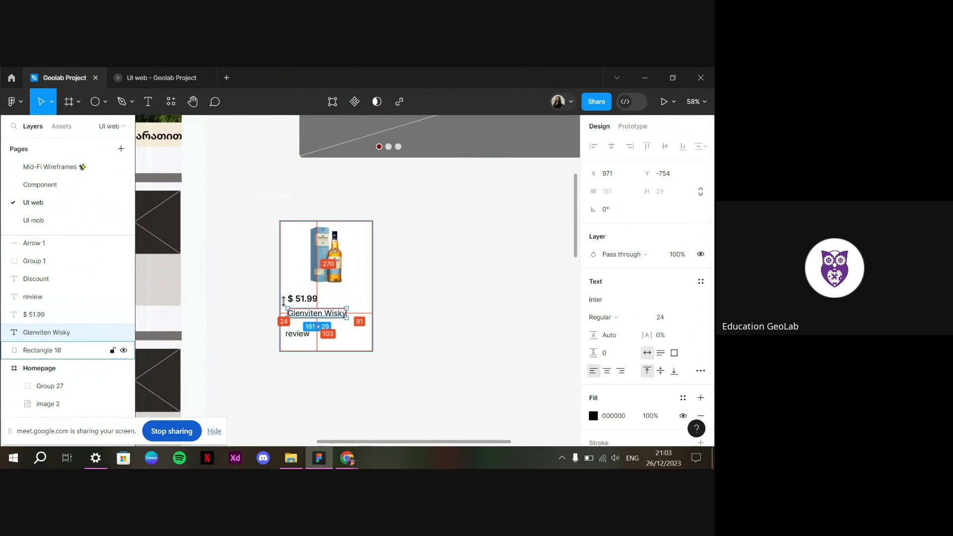
pyautogui.press('Up')
pyautogui.press('Up')
pyautogui.press('Up')
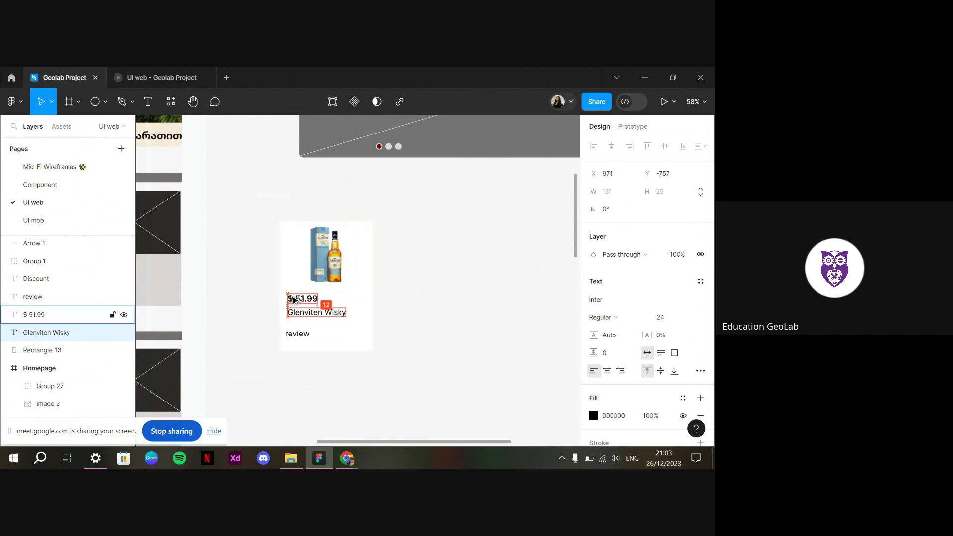
pyautogui.click(300, 333)
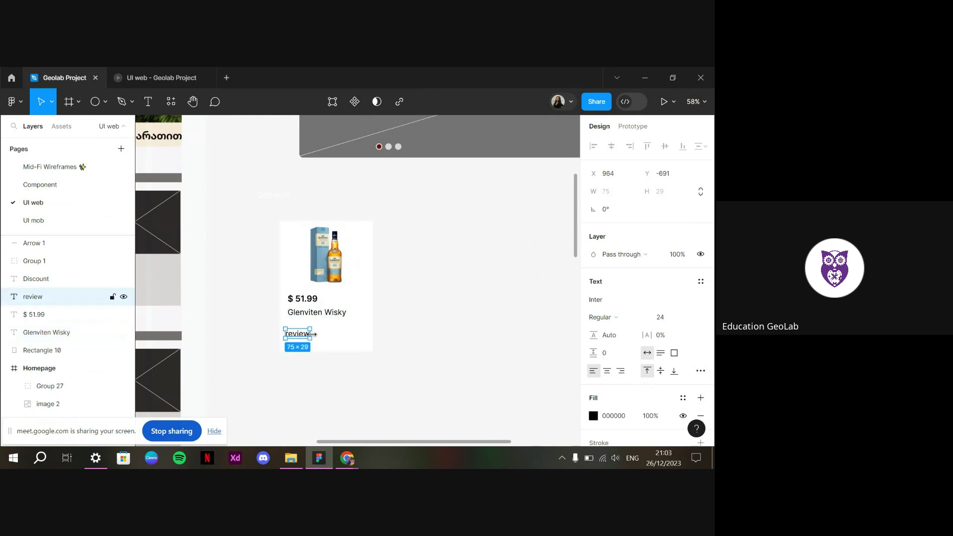
pyautogui.moveTo(305, 340); pyautogui.dragTo(305, 344)
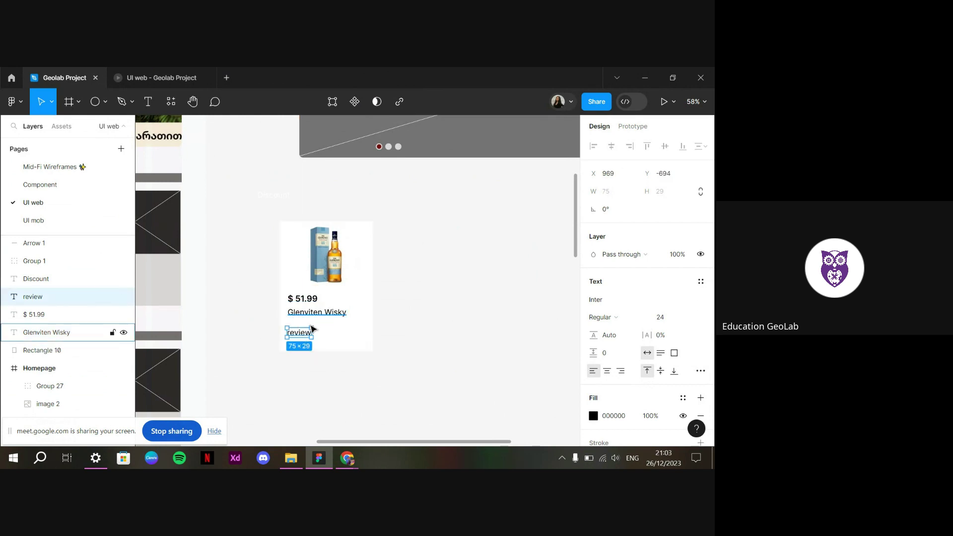
# Search the Iconify plugin for "star" and import the 20 px outlined Fluent star icon onto the canvas
pyautogui.click(171, 102)
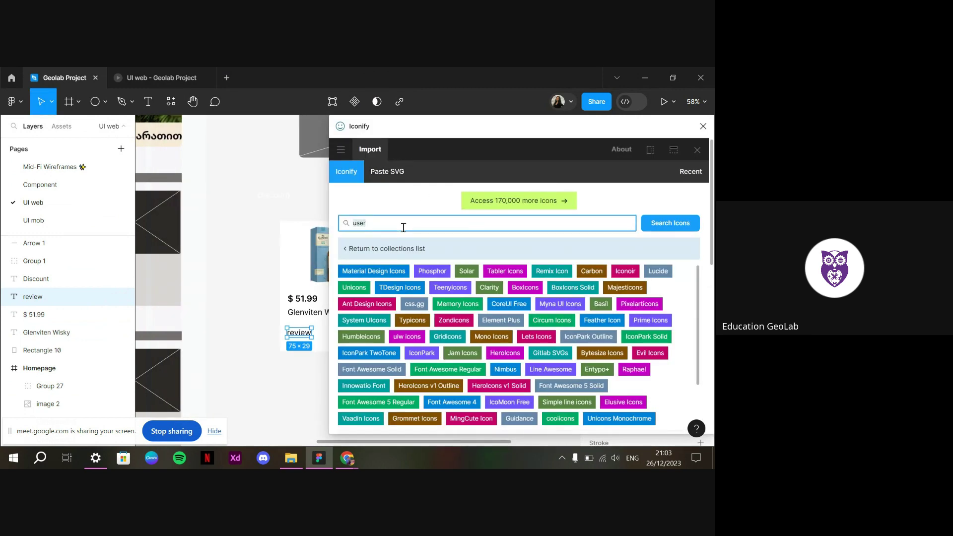
pyautogui.press('Return')
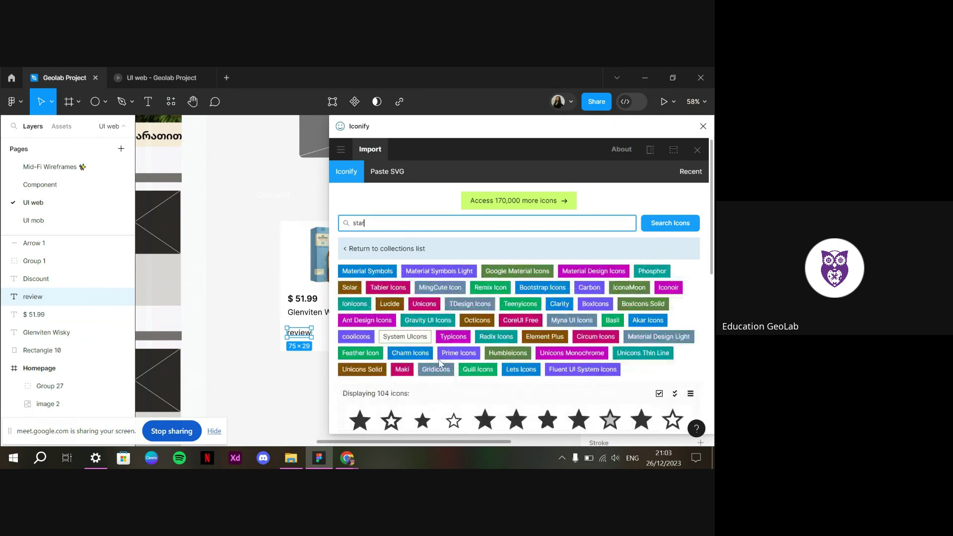
pyautogui.scroll(-4, 640, 345)
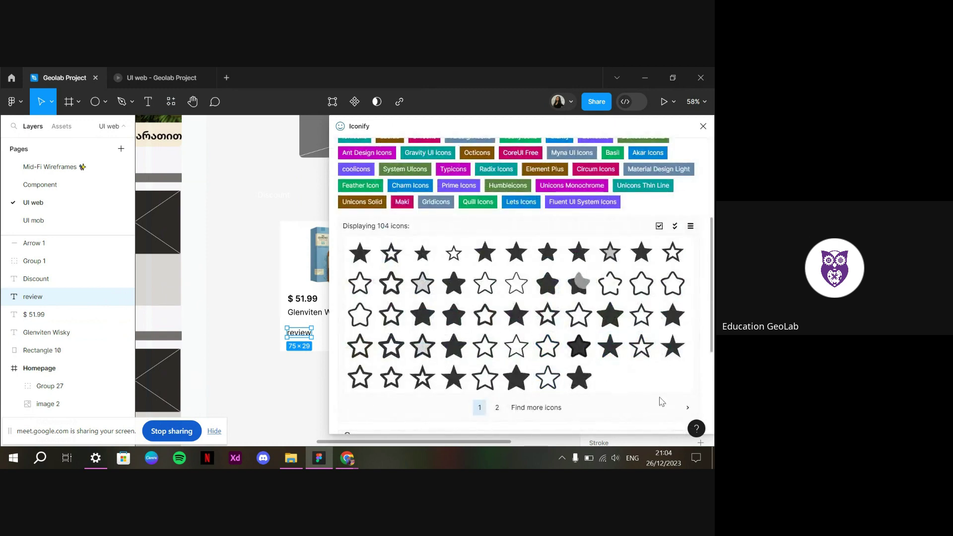
pyautogui.click(390, 288)
pyautogui.scroll(2, 548, 357)
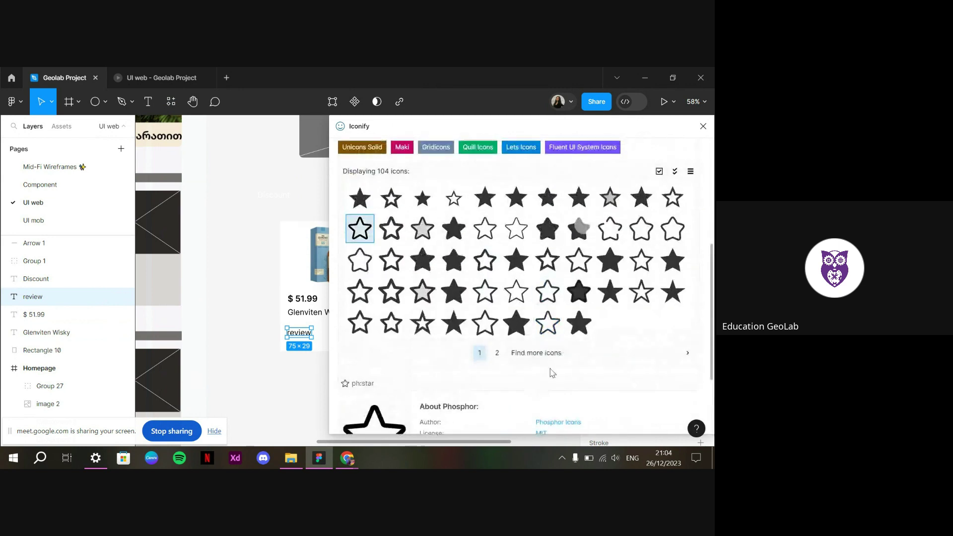
pyautogui.click(548, 320)
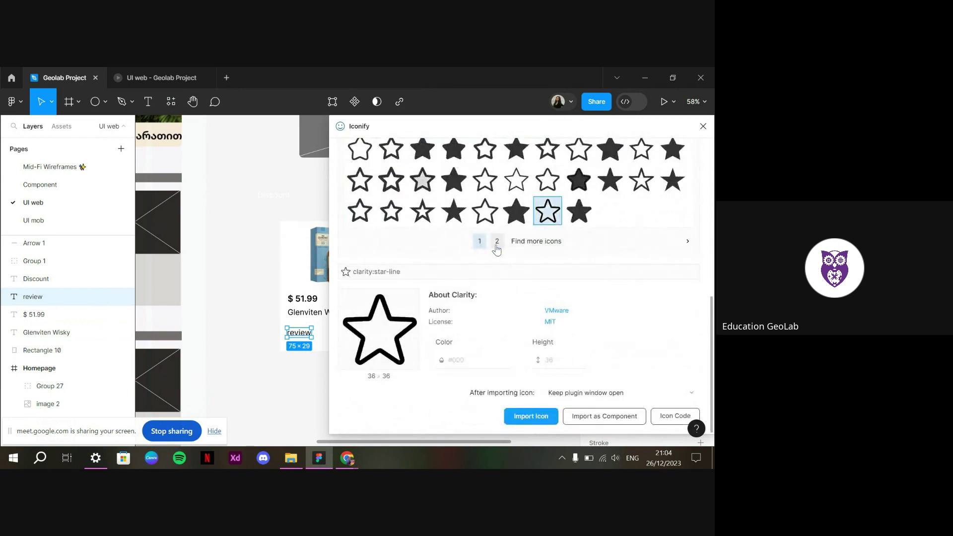
pyautogui.click(497, 243)
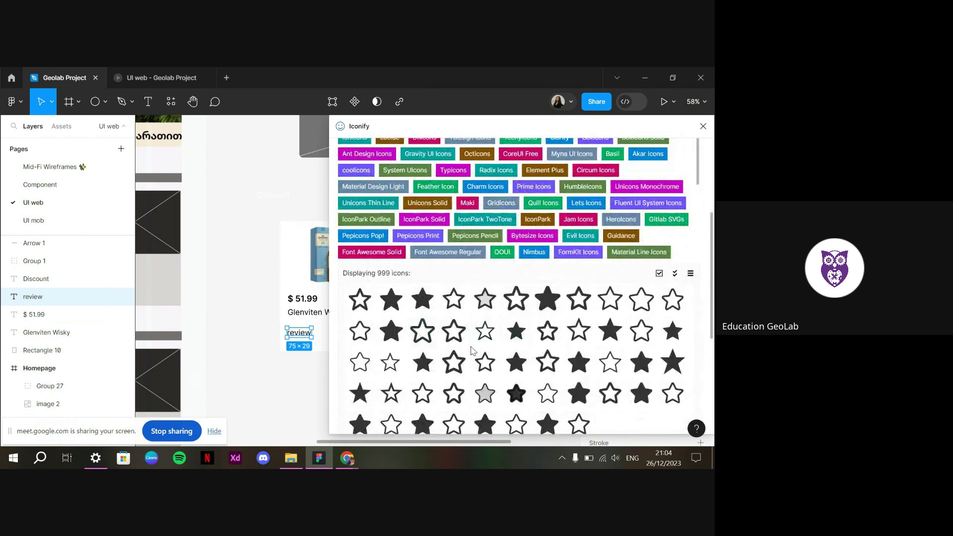
pyautogui.scroll(-2, 497, 347)
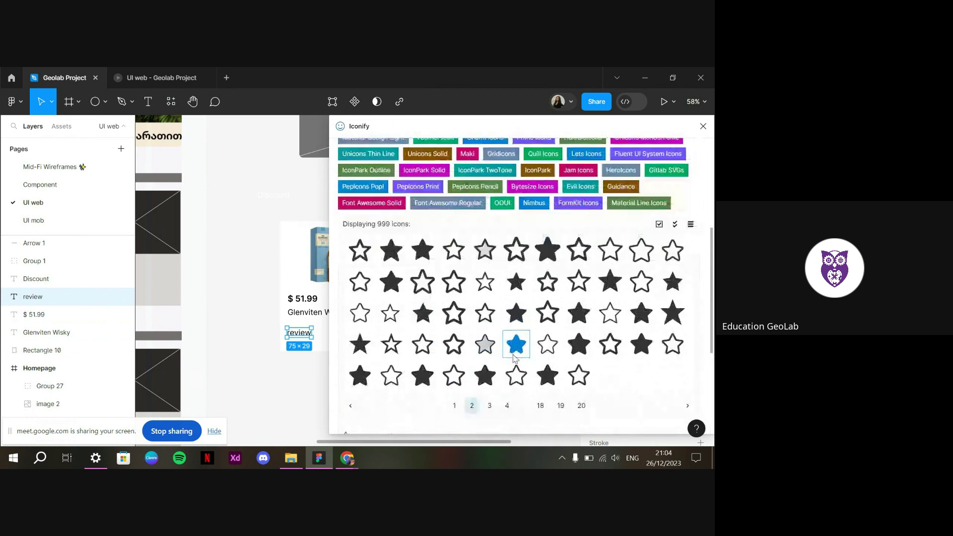
pyautogui.click(399, 344)
pyautogui.click(542, 417)
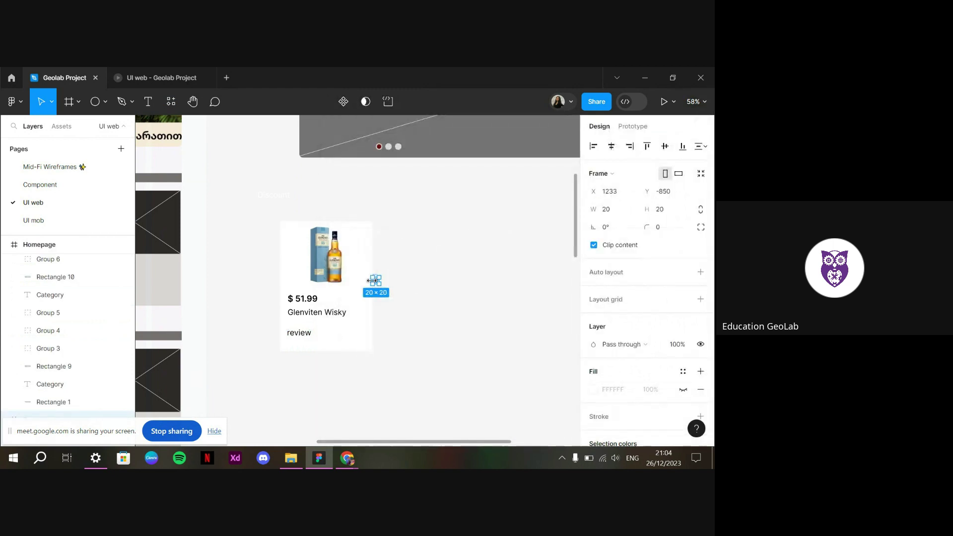
# Place the star icon in front of the card at X 969, Y -690 and shift the review label beside it to X 1015, Y -699
pyautogui.moveTo(372, 281); pyautogui.dragTo(296, 327)
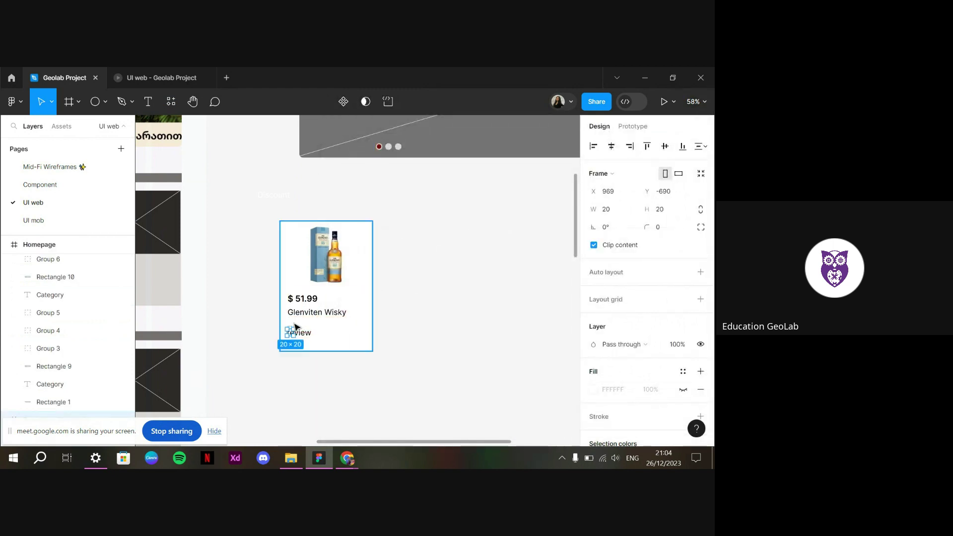
pyautogui.scroll(3, 295, 327)
pyautogui.rightClick(262, 334)
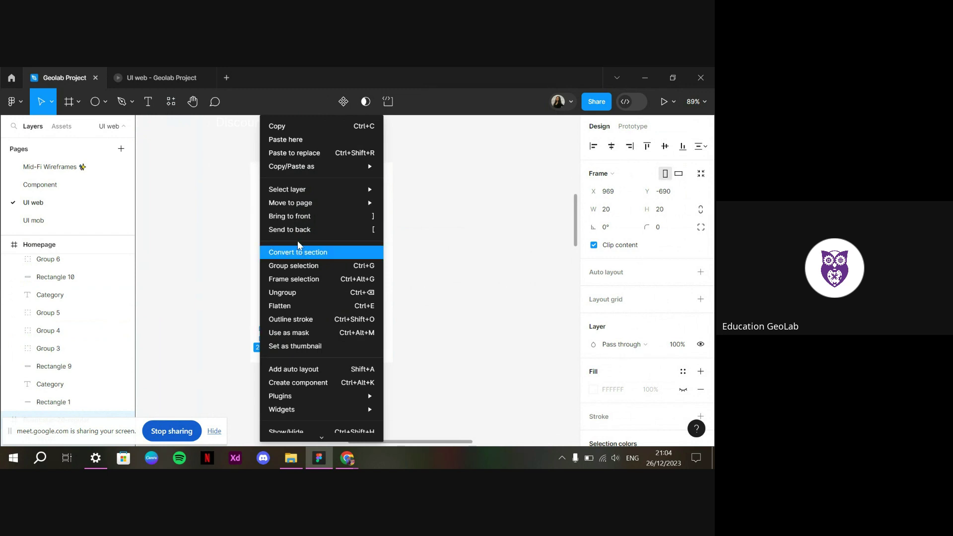
pyautogui.click(289, 216)
pyautogui.click(298, 333)
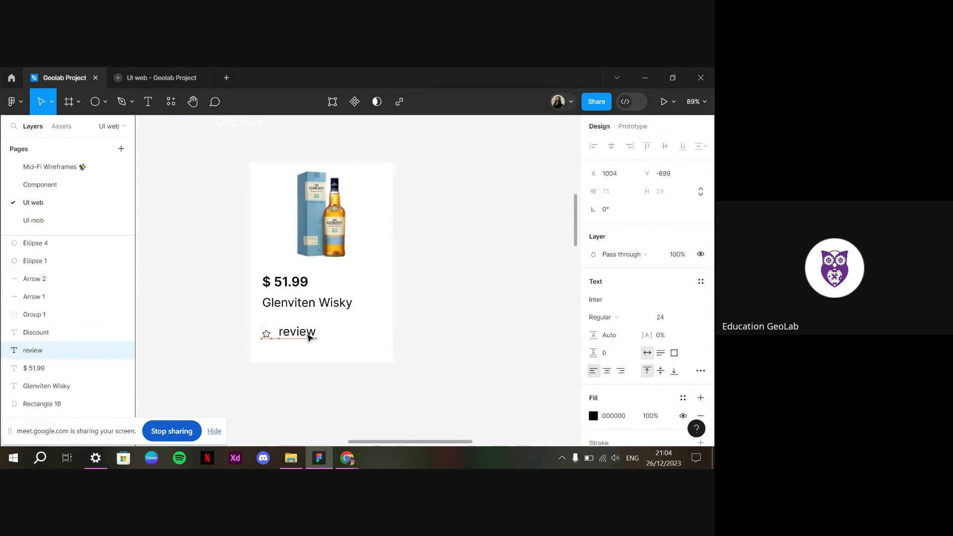
pyautogui.moveTo(308, 337); pyautogui.dragTo(313, 338)
# Recolor the outlined star icon to the olive yellow 9C8927
pyautogui.click(267, 333)
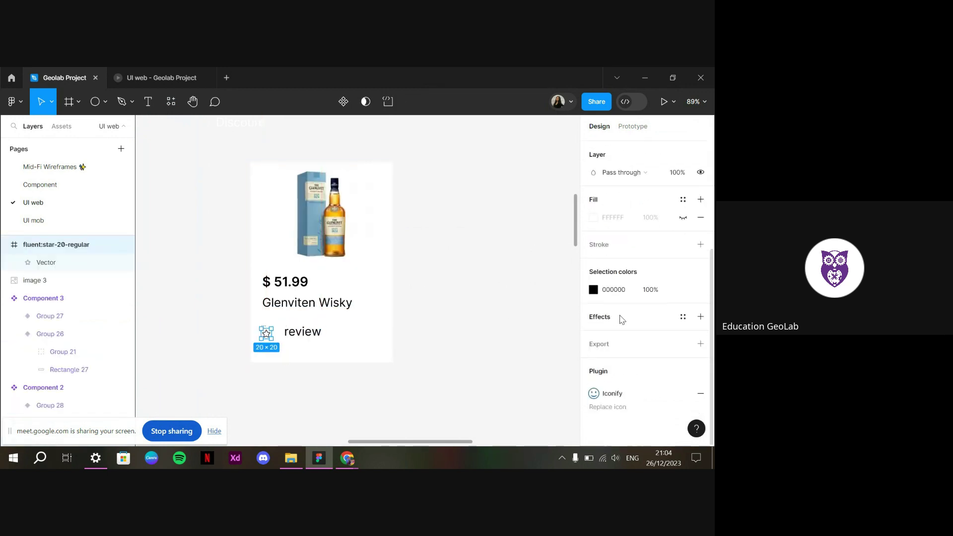
pyautogui.click(593, 290)
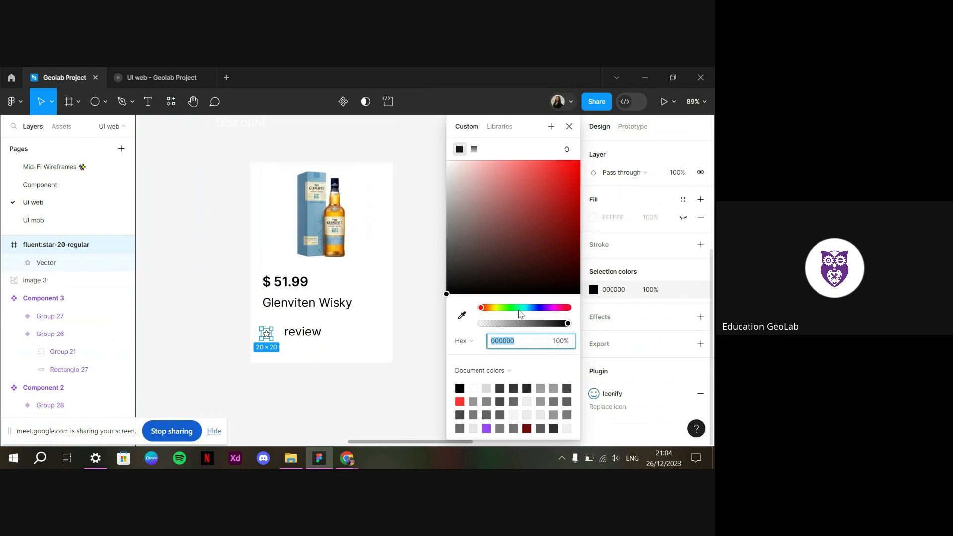
pyautogui.click(494, 308)
pyautogui.moveTo(488, 234); pyautogui.dragTo(546, 213)
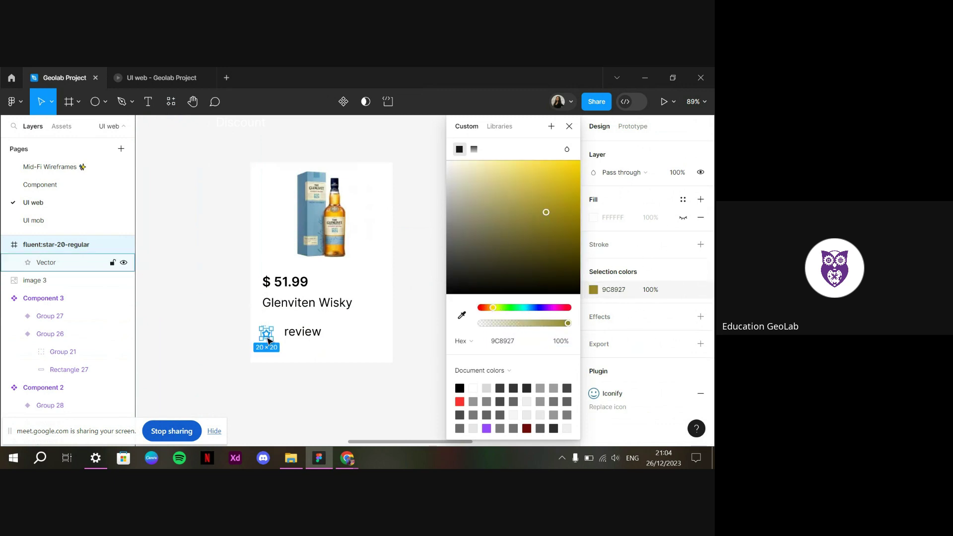
# Delete the imported star icon, both its vector and the empty frame around it
pyautogui.scroll(5, 261, 336)
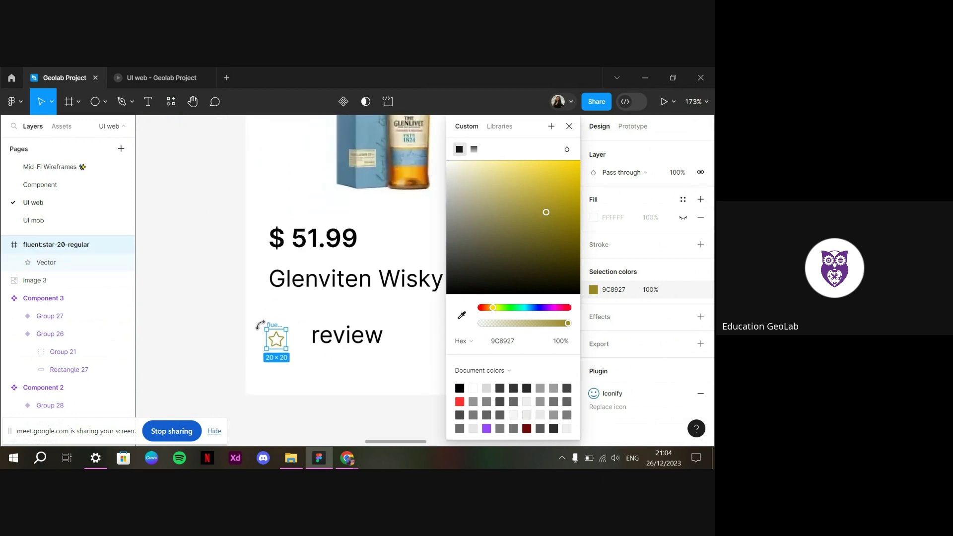
pyautogui.doubleClick(276, 351)
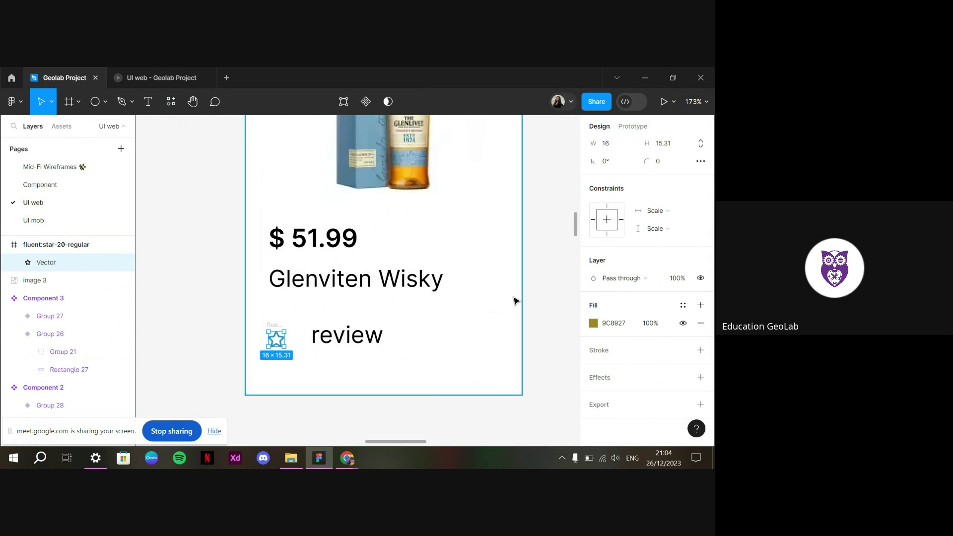
pyautogui.press('Delete')
pyautogui.click(274, 326)
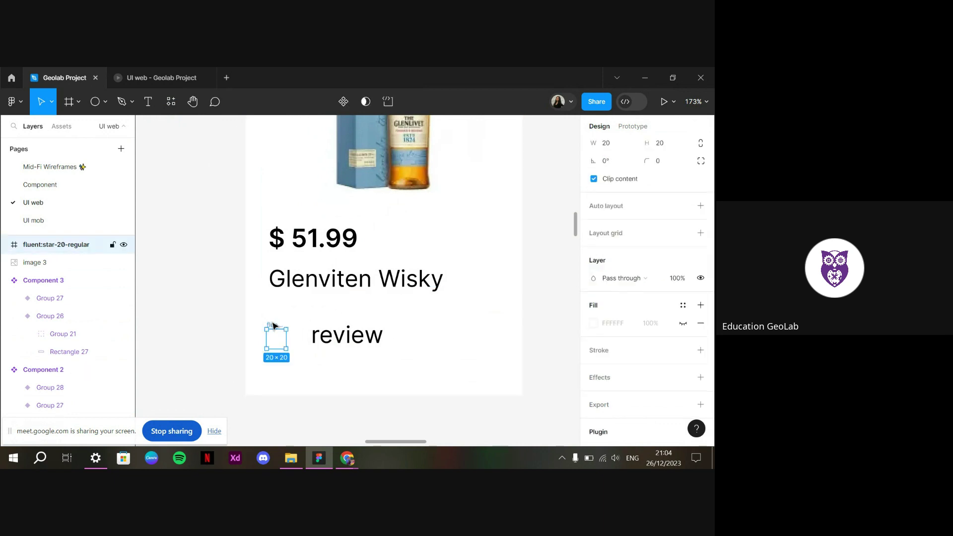
pyautogui.press('Delete')
# Insert a 100 × 100 five-pointed star shape over the card's review row with a corner radius of 1
pyautogui.click(104, 102)
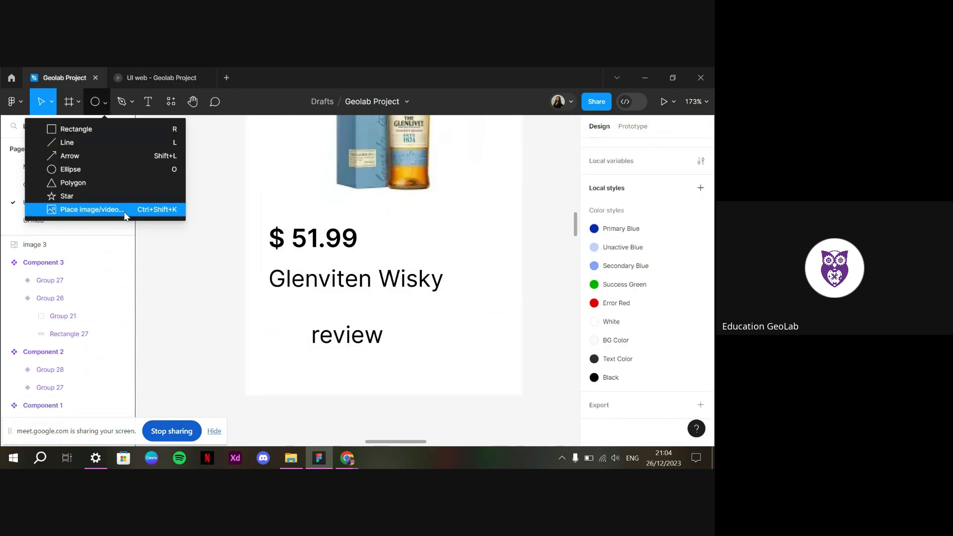
pyautogui.click(106, 196)
pyautogui.click(288, 347)
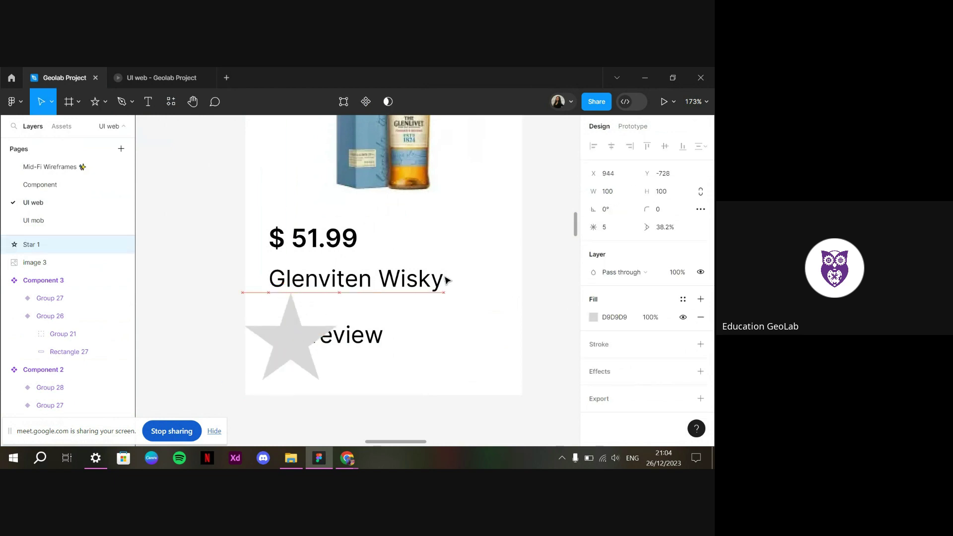
pyautogui.press('Up')
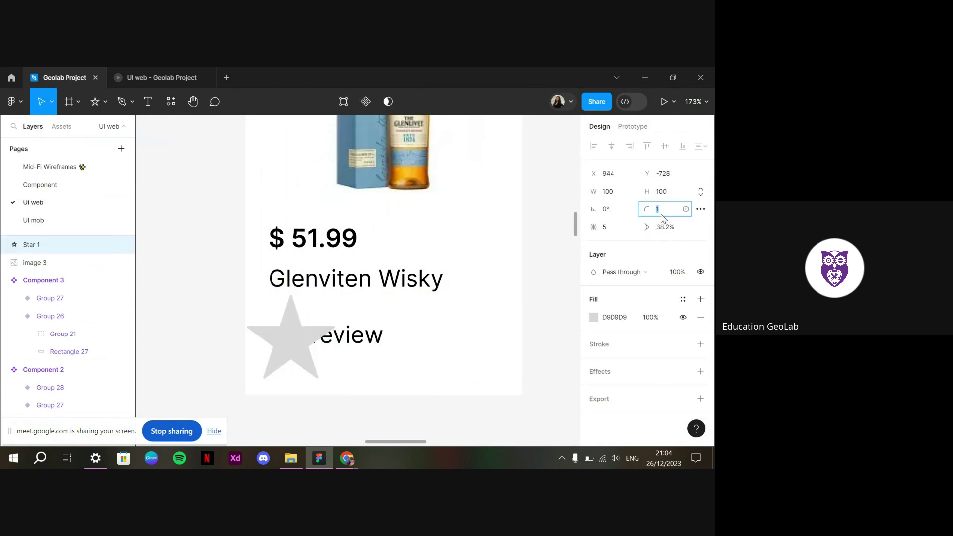
# Move the star in front of the review label at X 975, Y -692 and resize it proportionally to 24 × 24
pyautogui.click(625, 195)
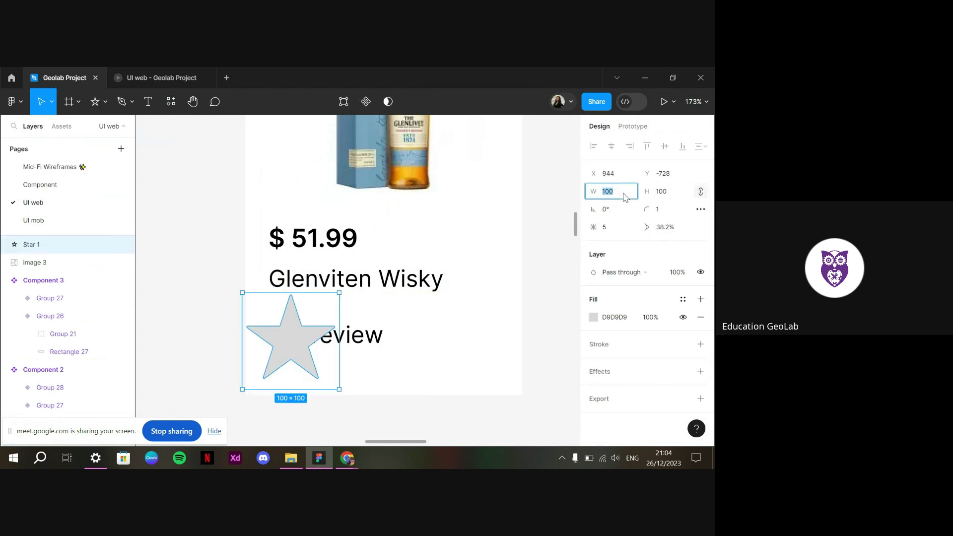
pyautogui.press('Return')
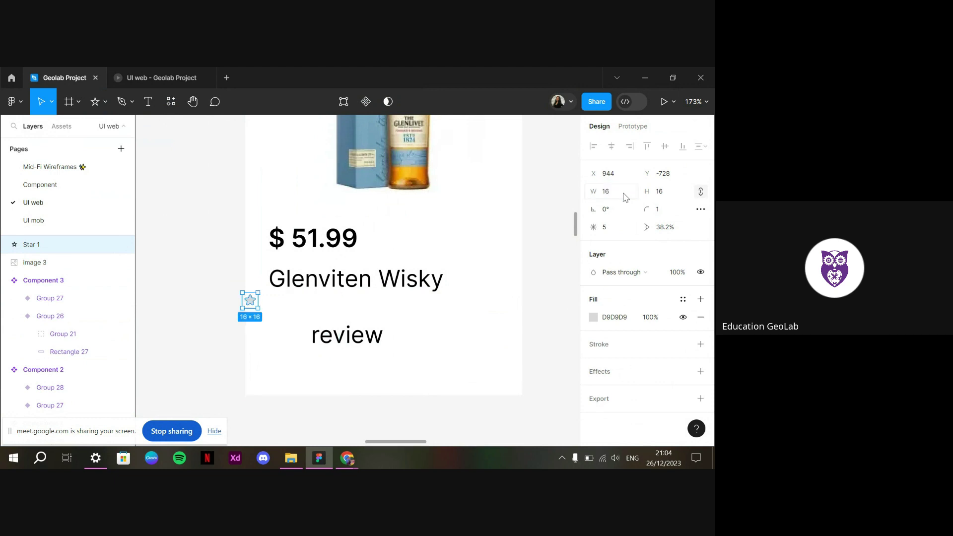
pyautogui.moveTo(250, 300); pyautogui.dragTo(280, 335)
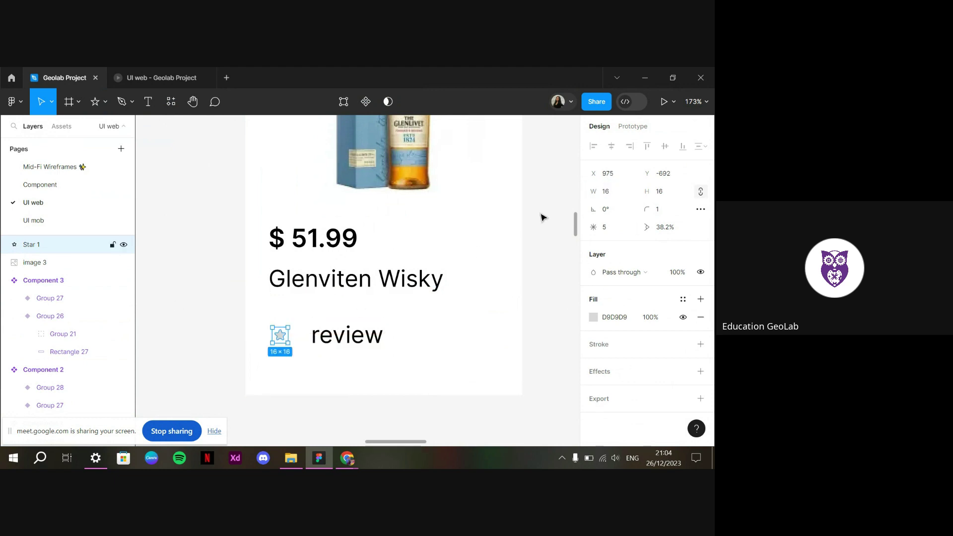
pyautogui.write('24')
pyautogui.press('Return')
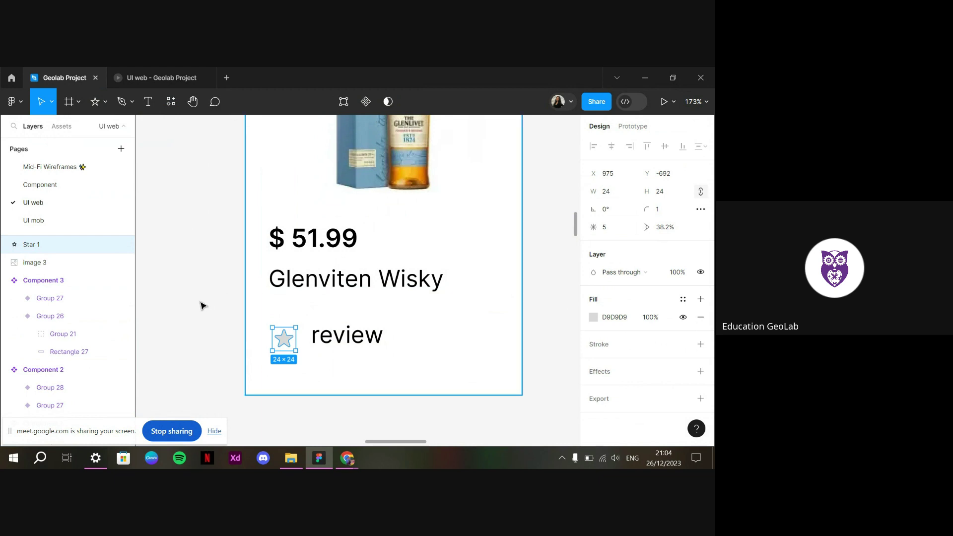
# Set the star's corner radius to 0.5 and align it with the title's left edge at X 971, Y -699
pyautogui.click(686, 209)
pyautogui.click(680, 214)
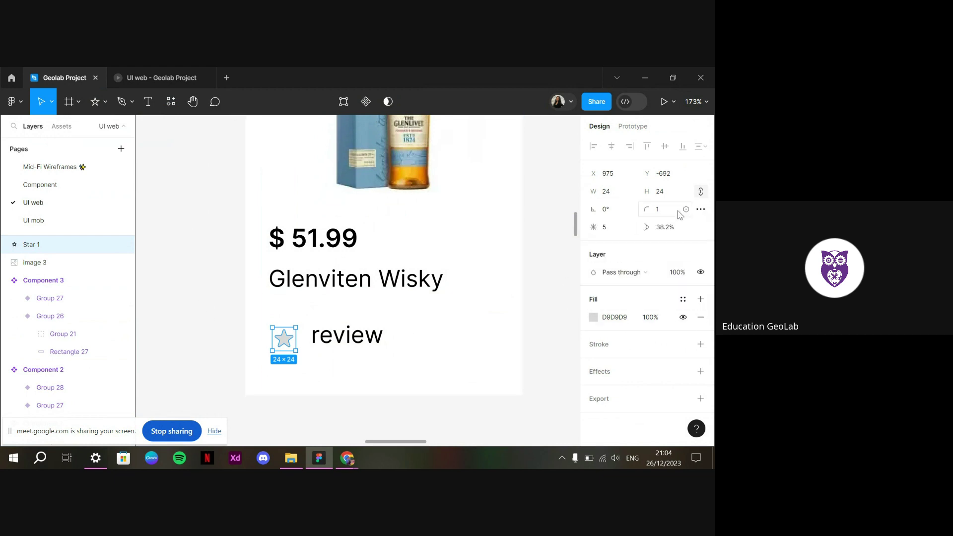
pyautogui.write('0.5')
pyautogui.moveTo(285, 339); pyautogui.dragTo(282, 335)
# Change the star's fill to the bright yellow E9ED00
pyautogui.click(594, 317)
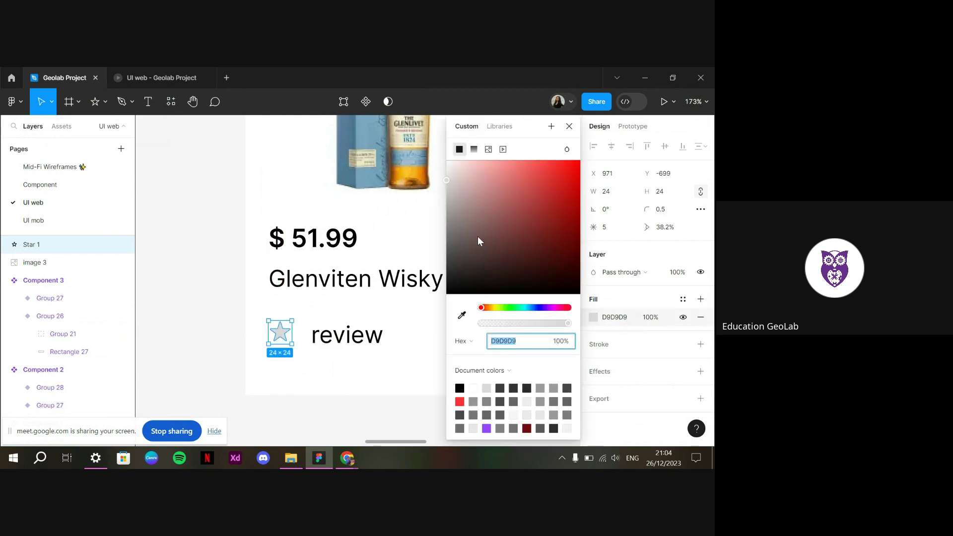
pyautogui.click(477, 202)
pyautogui.moveTo(496, 309); pyautogui.dragTo(495, 309)
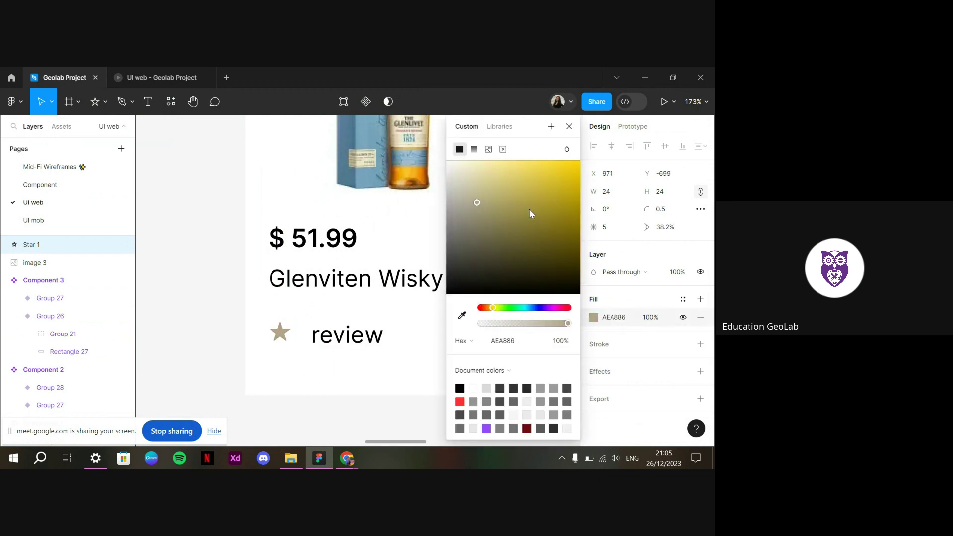
pyautogui.moveTo(530, 213); pyautogui.dragTo(653, 204)
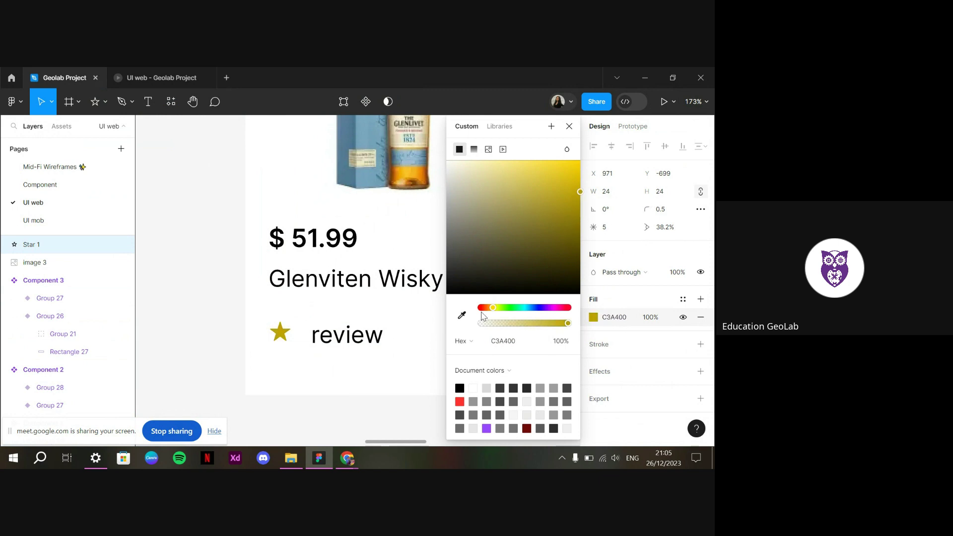
pyautogui.click(495, 308)
pyautogui.moveTo(579, 196); pyautogui.dragTo(595, 185)
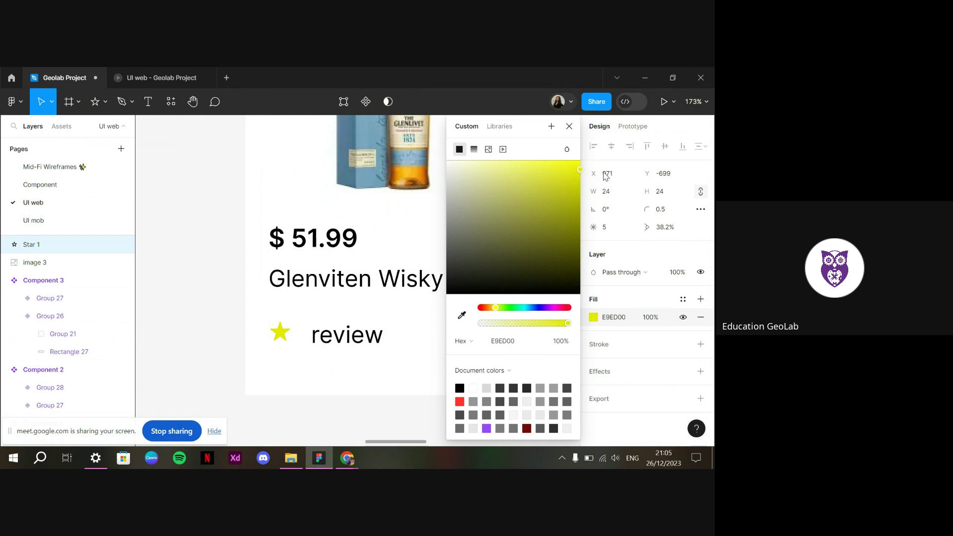
# Replace the review placeholder with "4.9/5" and move it closer to the star at X 1004, Y -701
pyautogui.click(347, 341)
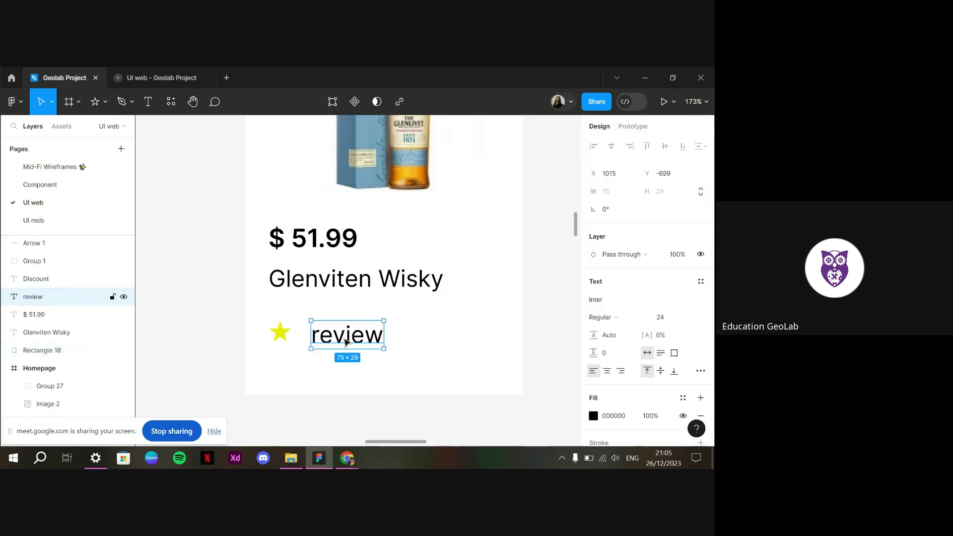
pyautogui.doubleClick(346, 341)
pyautogui.write('4.9/5')
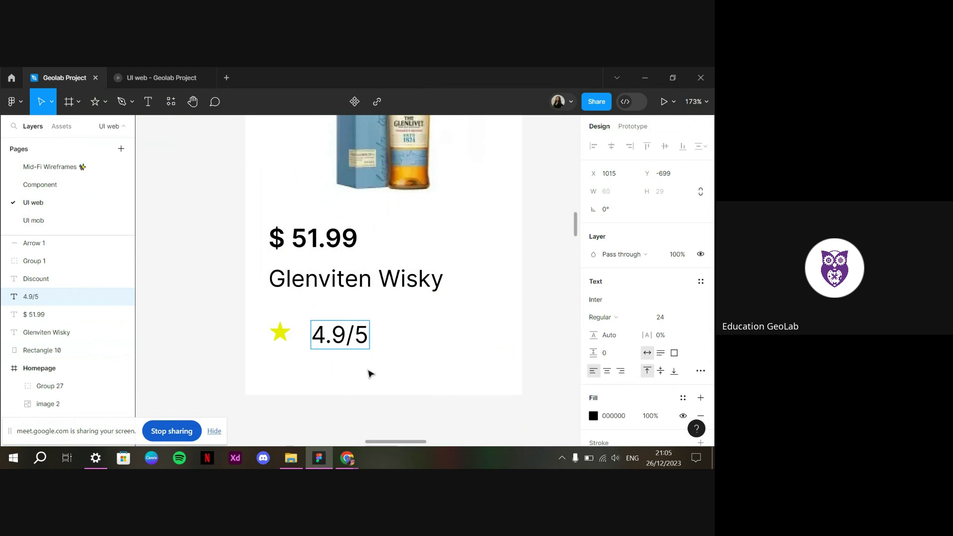
pyautogui.moveTo(346, 345); pyautogui.dragTo(335, 344)
# Append the review count to the rating text so it reads "4.9/5 (2230)"
pyautogui.doubleClick(338, 335)
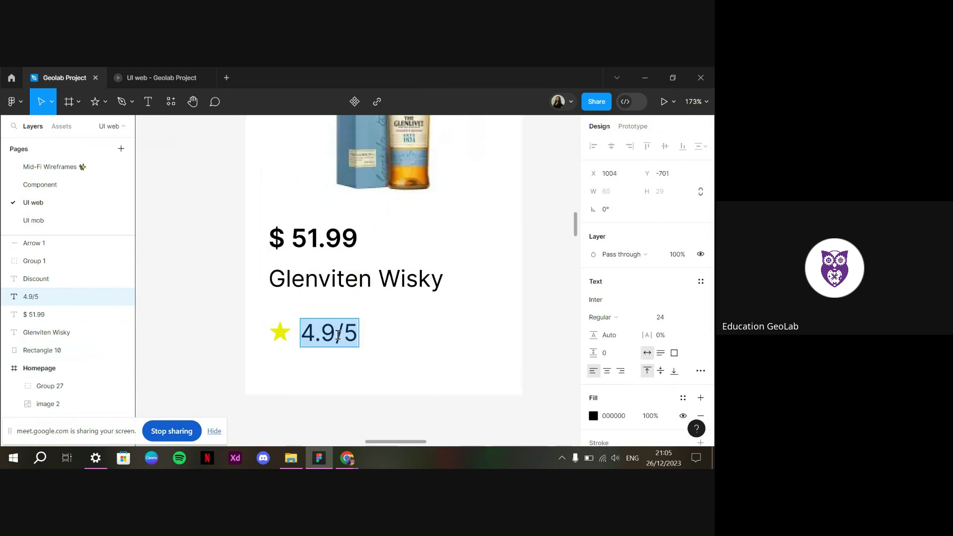
pyautogui.press('End')
pyautogui.write('(2')
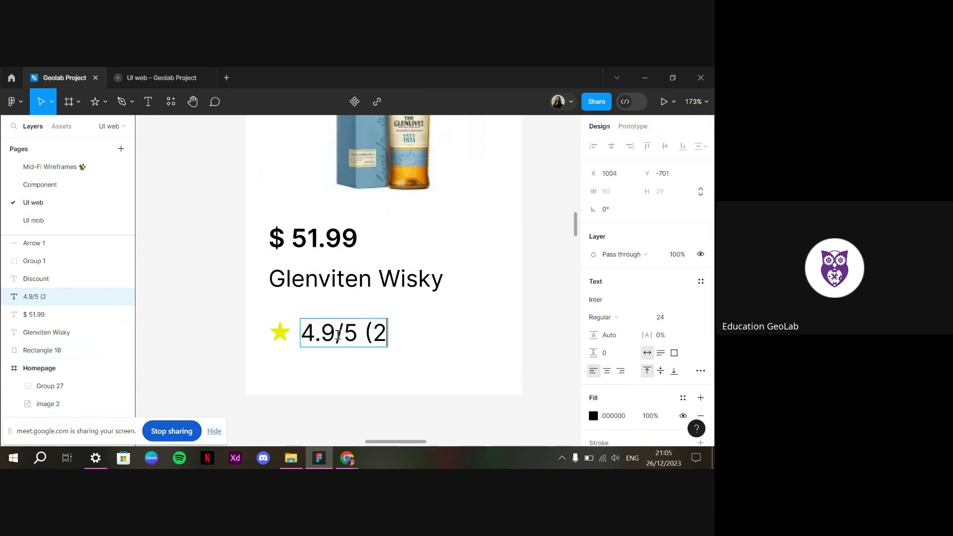
pyautogui.write('230')
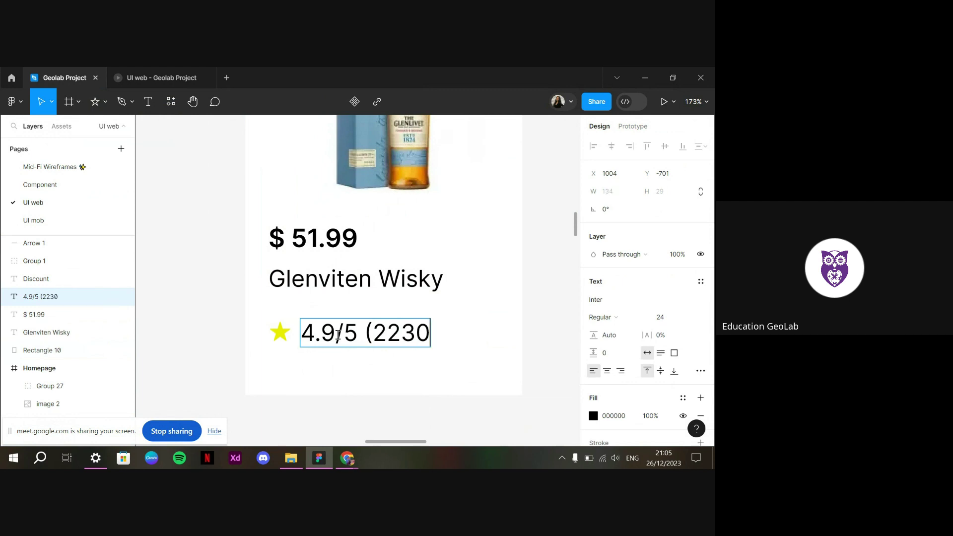
pyautogui.click(398, 357)
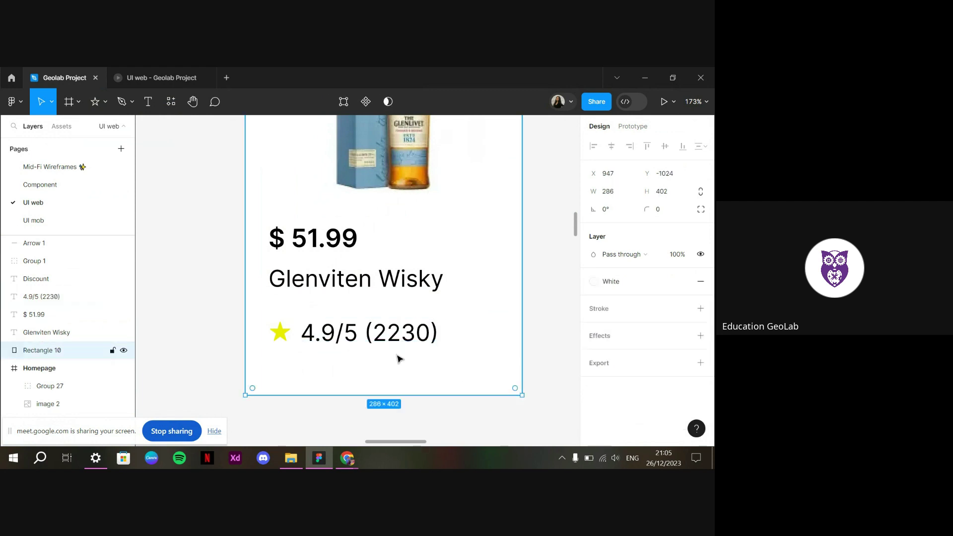
# Shorten the product card's white background rectangle from its lower edge, leaving a small margin under the star rating
pyautogui.moveTo(390, 346); pyautogui.dragTo(387, 345)
pyautogui.click(375, 393)
pyautogui.moveTo(375, 395); pyautogui.dragTo(378, 368)
pyautogui.click(389, 396)
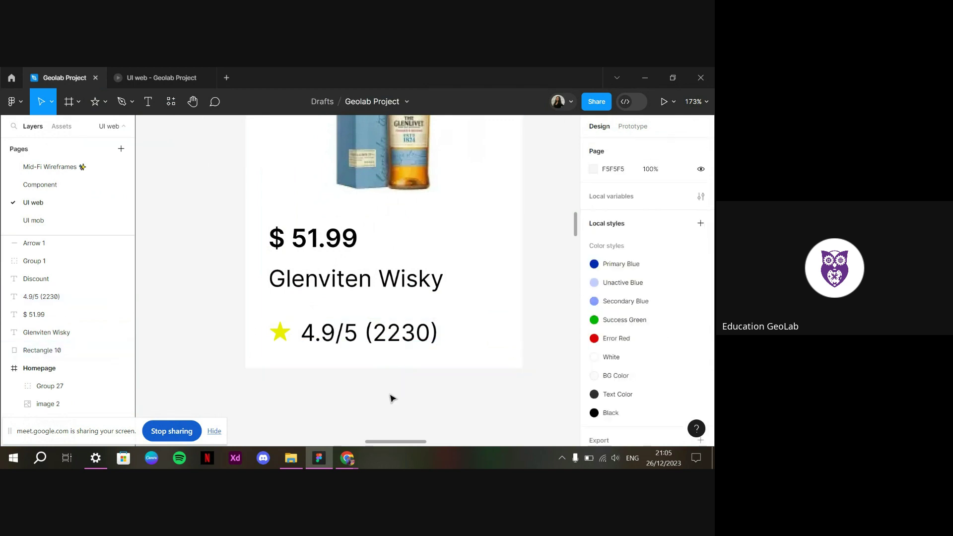
# Move the star and the "4.9/5 (2230)" text up together to 18 px below the product title
pyautogui.scroll(1, 390, 396)
pyautogui.click(370, 356)
pyautogui.keyDown('shift'); pyautogui.click(280, 356); pyautogui.keyUp('shift')
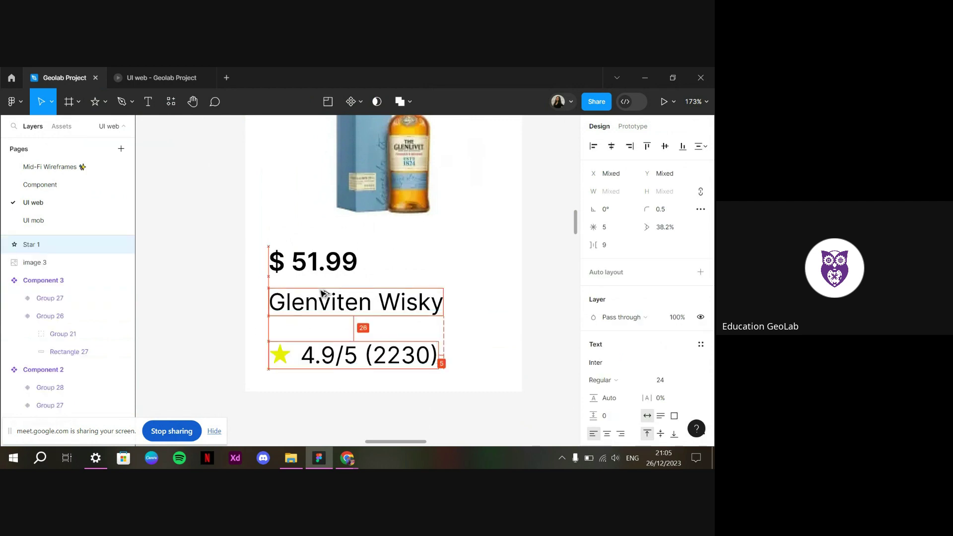
pyautogui.press('Up')
pyautogui.press('Up')
pyautogui.press('Up')
pyautogui.press('Up')
pyautogui.press('Up')
pyautogui.press('Up')
pyautogui.press('Up')
pyautogui.press('Up')
pyautogui.press('Up')
pyautogui.press('Up')
pyautogui.press('Up')
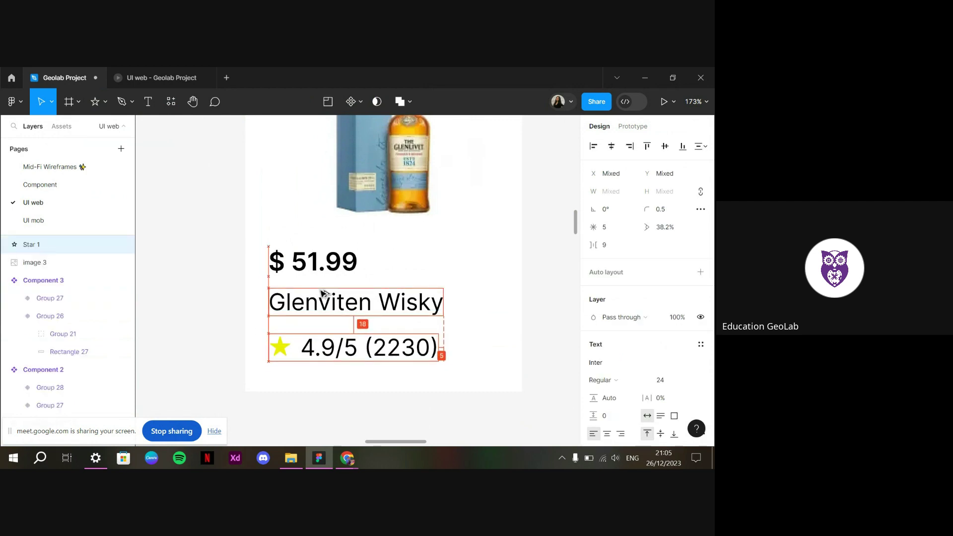
# Shorten the card's background rectangle again to a height of about 363 to follow the raised rating row
pyautogui.click(313, 389)
pyautogui.moveTo(311, 396); pyautogui.dragTo(309, 380)
pyautogui.click(317, 405)
pyautogui.scroll(5, 366, 351)
pyautogui.scroll(-3, 439, 346)
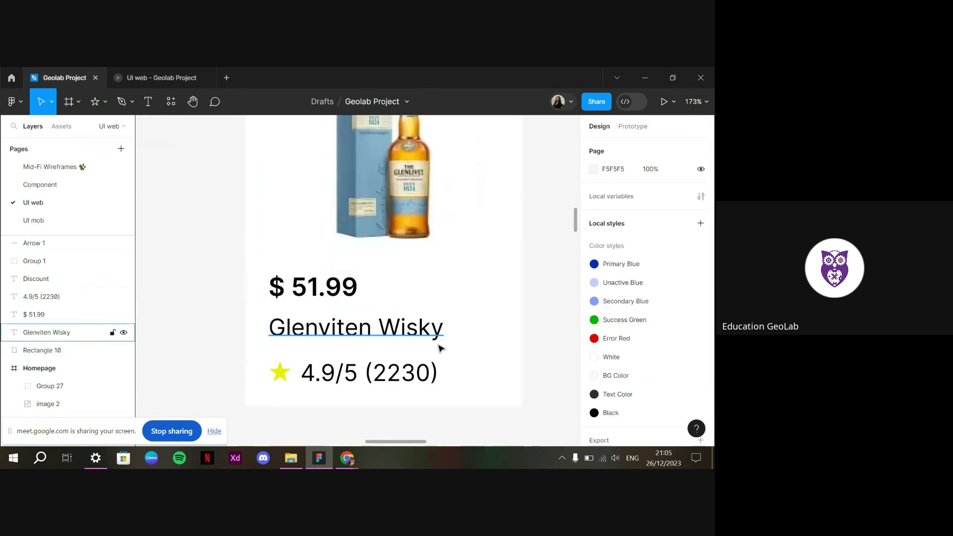
pyautogui.scroll(3, 444, 335)
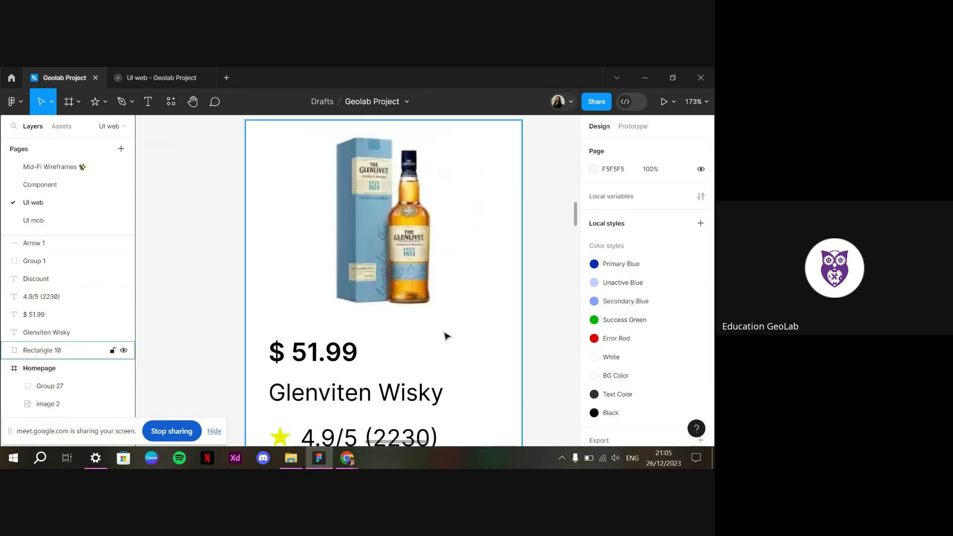
pyautogui.scroll(-1, 446, 337)
pyautogui.hscroll(2, 438, 141)
pyautogui.scroll(1, 454, 158)
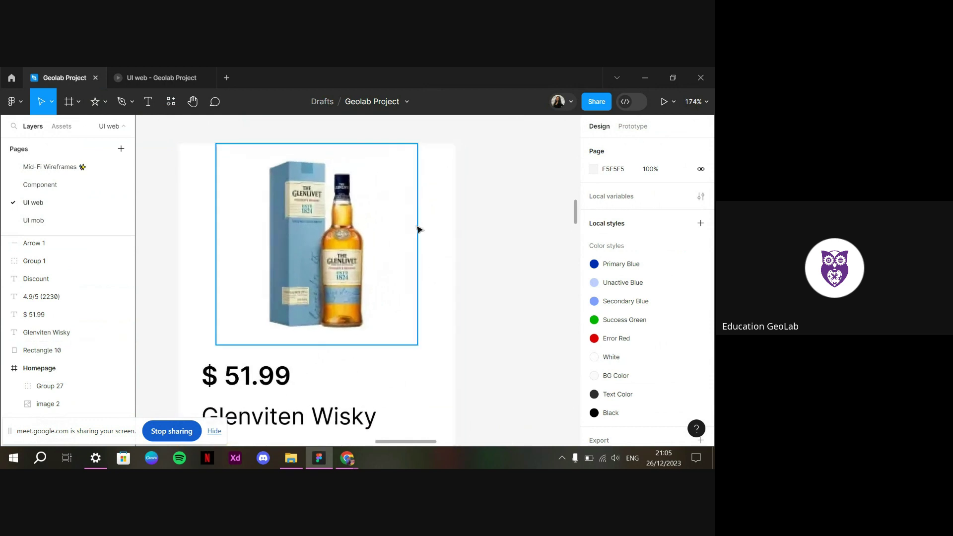
# Duplicate the Wishlist and Cart items from the homepage header to the empty canvas beside the product card
pyautogui.scroll(-5, 474, 205)
pyautogui.scroll(3, 307, 188)
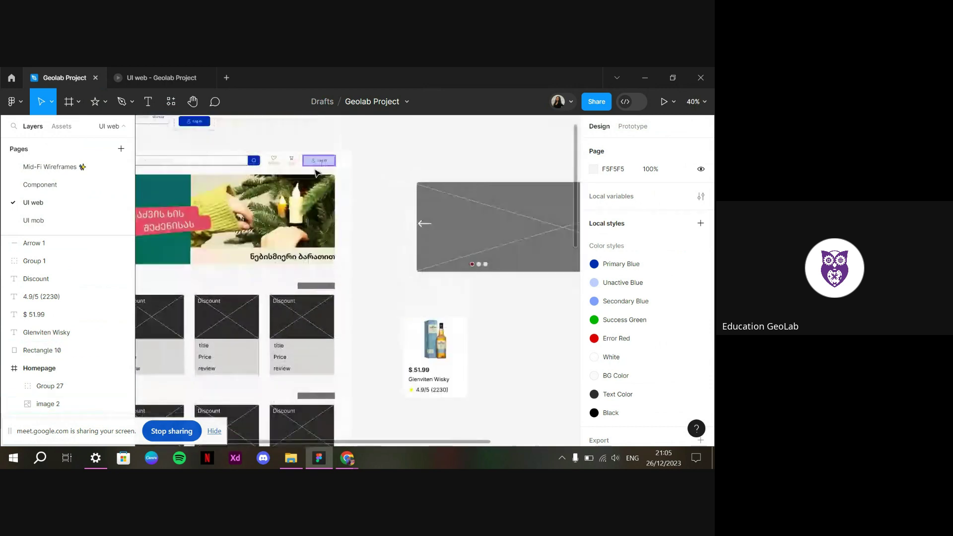
pyautogui.click(292, 189)
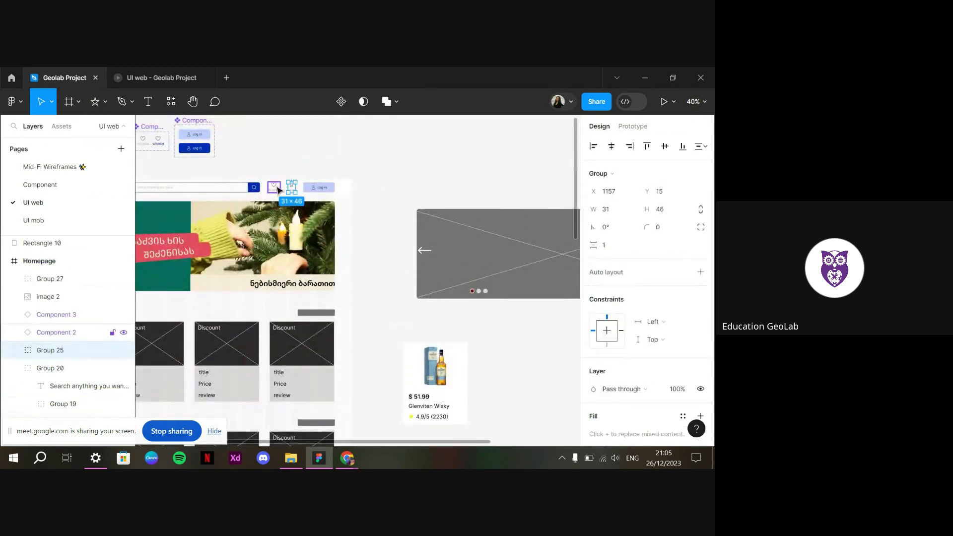
pyautogui.keyDown('shift'); pyautogui.click(277, 189); pyautogui.keyUp('shift')
pyautogui.moveTo(286, 195); pyautogui.dragTo(529, 364)
pyautogui.scroll(5, 529, 364)
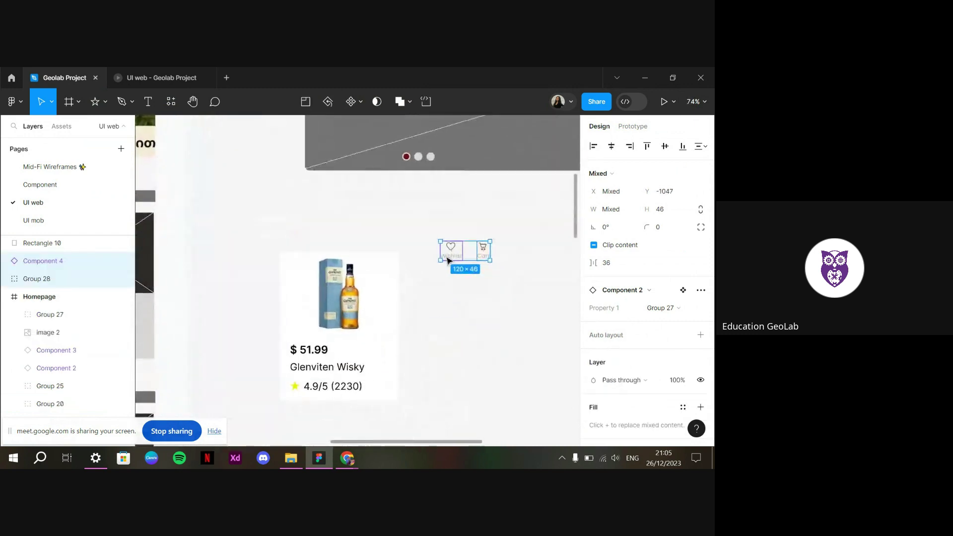
# Copy the heart icon out of the duplicated Wishlist component onto the canvas and delete that component copy
pyautogui.click(459, 252)
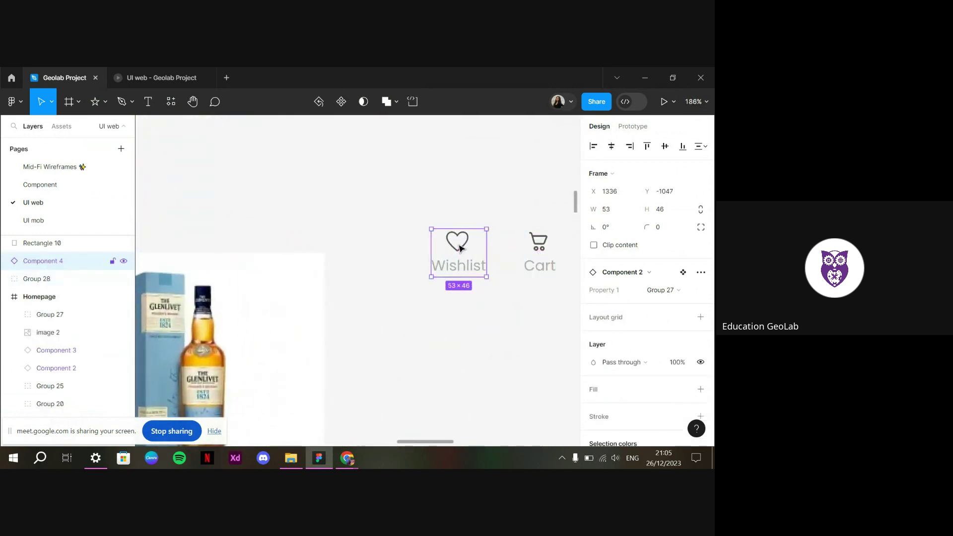
pyautogui.doubleClick(458, 244)
pyautogui.scroll(3, 496, 202)
pyautogui.doubleClick(521, 209)
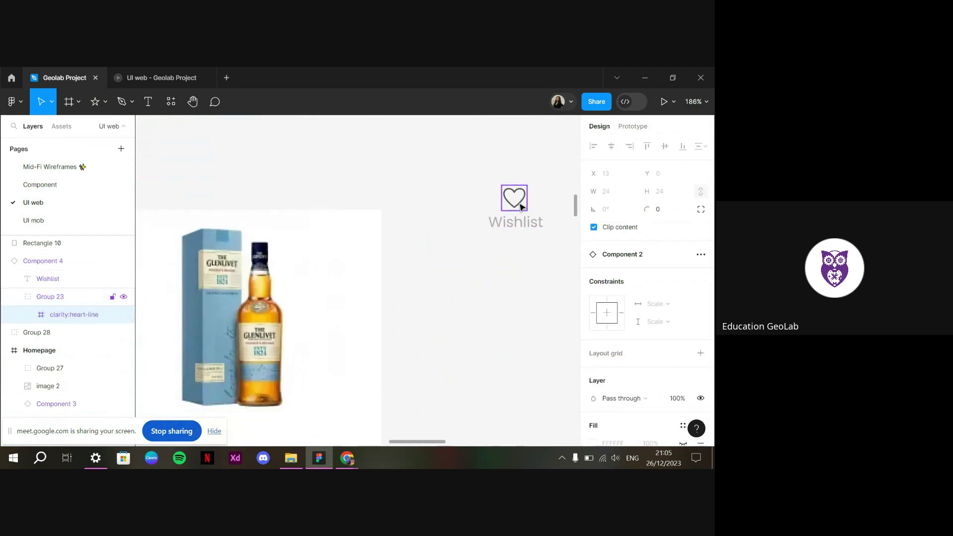
pyautogui.hotkey('ctrl', 'c')
pyautogui.hotkey('ctrl', 'v')
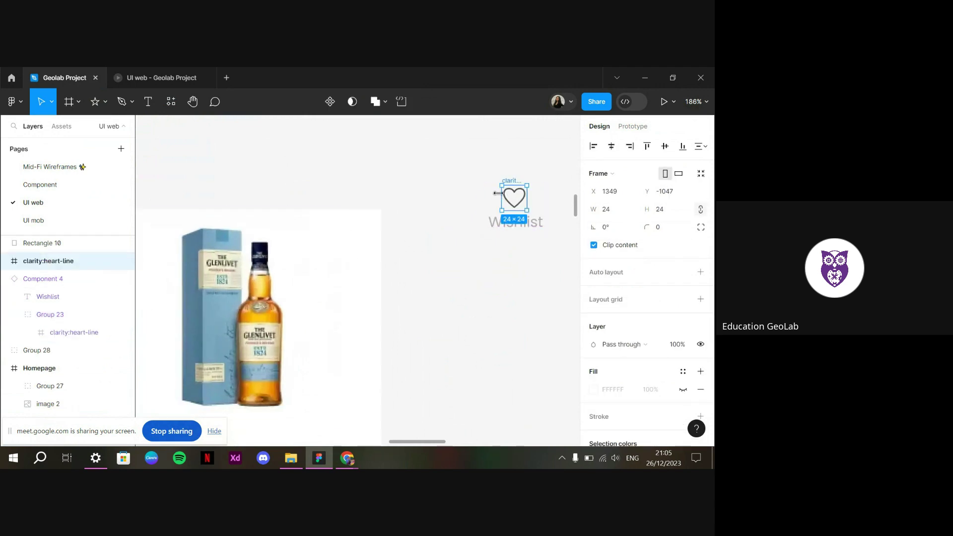
pyautogui.moveTo(511, 201); pyautogui.dragTo(454, 292)
pyautogui.click(511, 186)
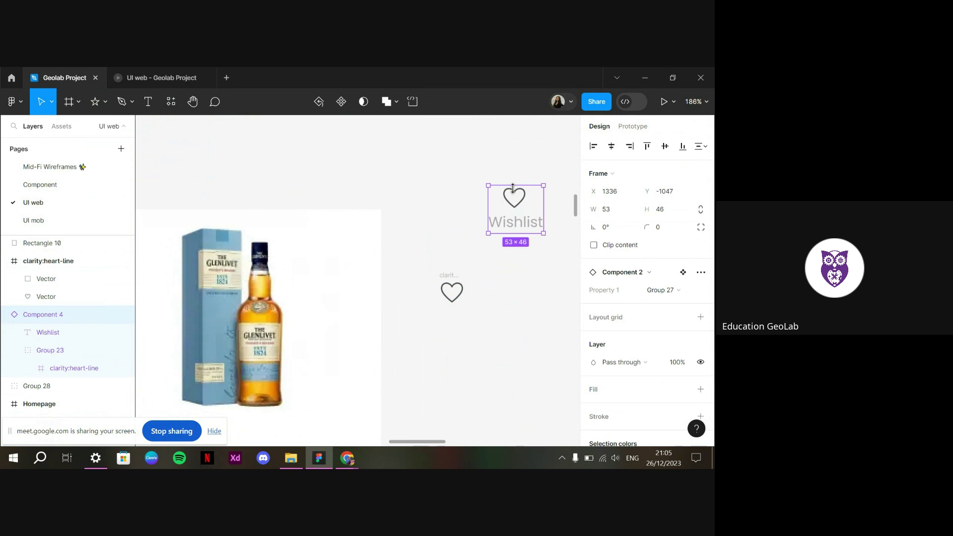
pyautogui.click(528, 207)
# Move the cart icon away from the duplicated Cart label and delete the label
pyautogui.hscroll(3, 528, 213)
pyautogui.click(435, 203)
pyautogui.doubleClick(435, 203)
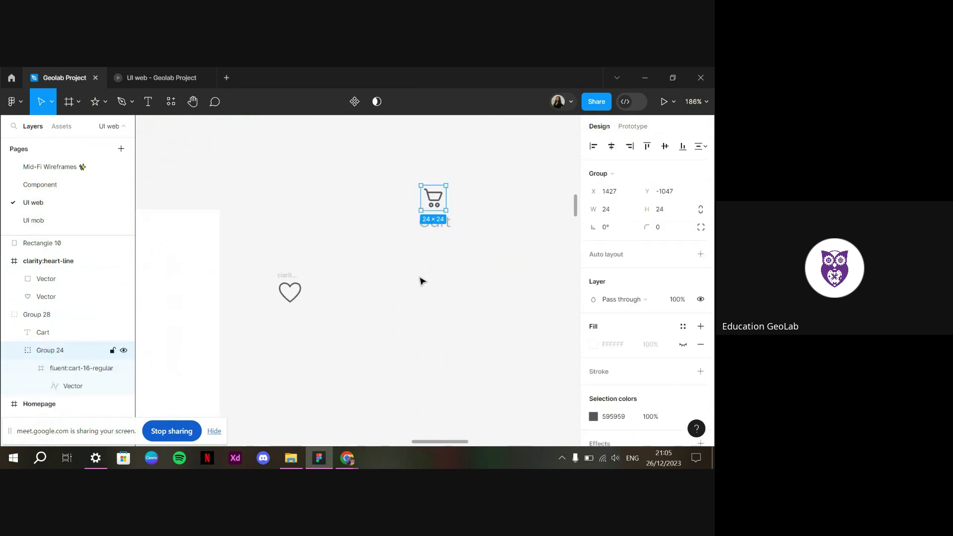
pyautogui.moveTo(435, 204); pyautogui.dragTo(361, 336)
pyautogui.click(432, 223)
pyautogui.press('Delete')
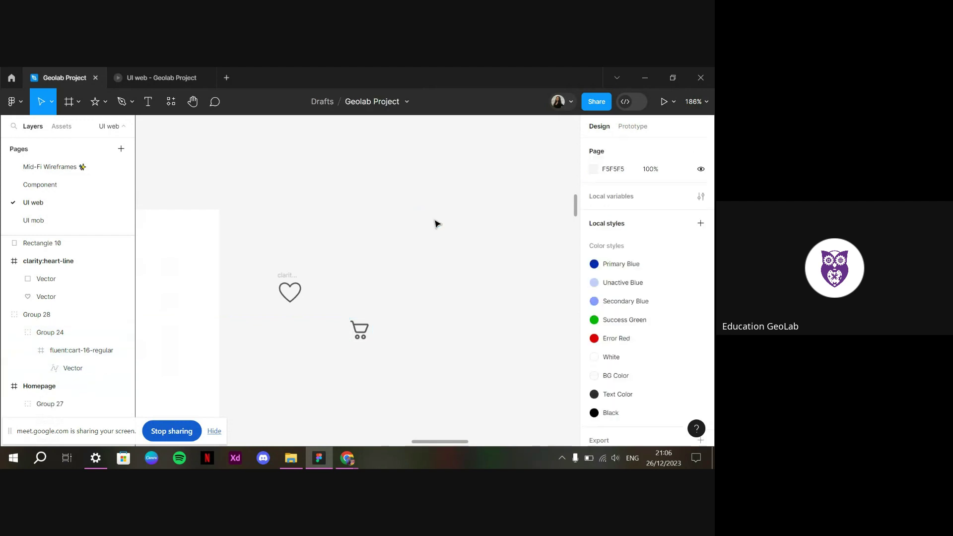
# Ungroup both nested groups around the cart icon so only its icon frame remains
pyautogui.click(361, 325)
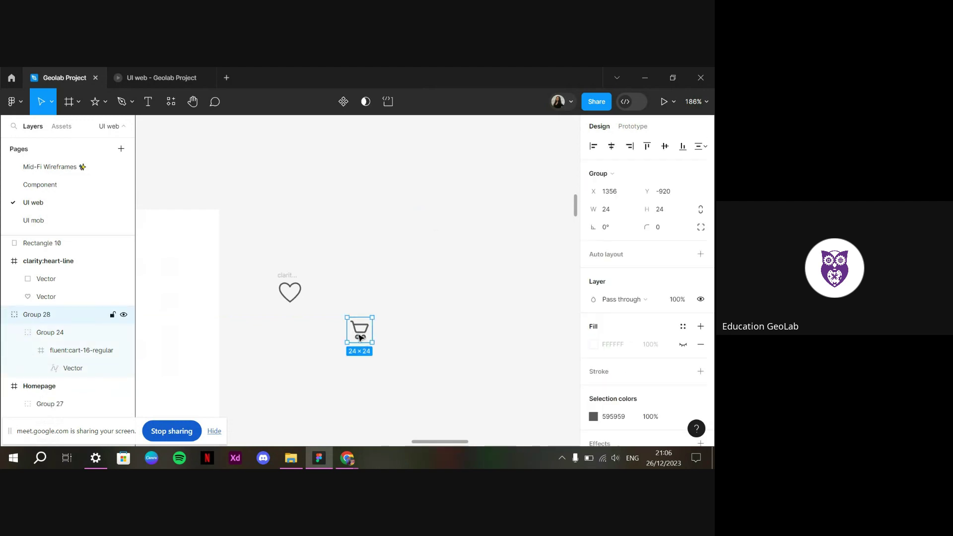
pyautogui.rightClick(361, 338)
pyautogui.click(392, 293)
pyautogui.press('Escape')
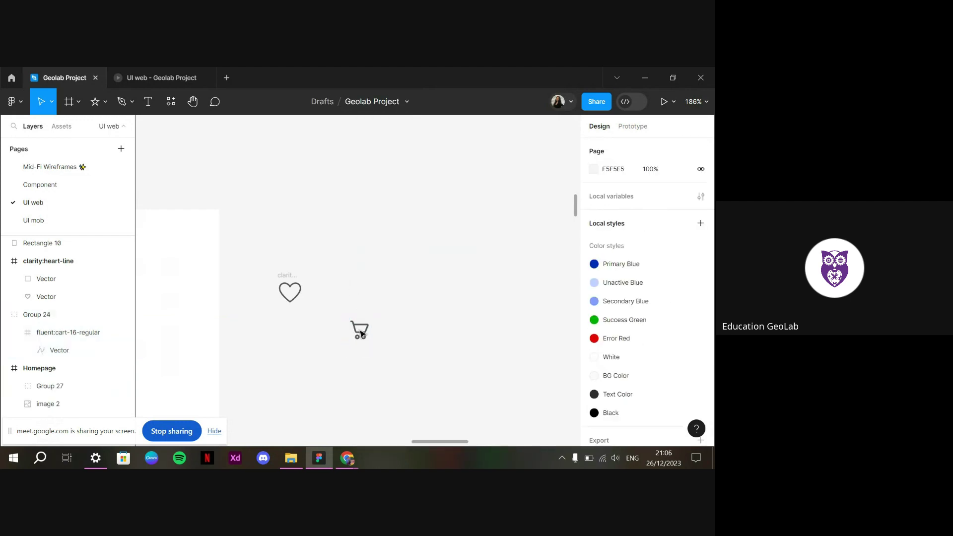
pyautogui.click(360, 331)
pyautogui.rightClick(352, 329)
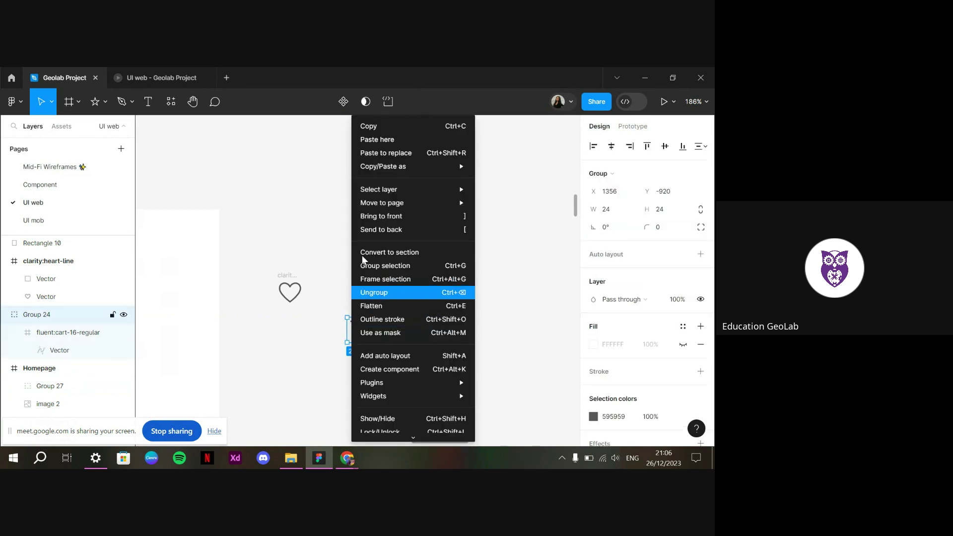
pyautogui.click(370, 293)
# Place the cart icon on the product card beside the bottle image and bring it to the front
pyautogui.moveTo(359, 330); pyautogui.dragTo(314, 240)
pyautogui.hscroll(-5, 273, 311)
pyautogui.rightClick(313, 240)
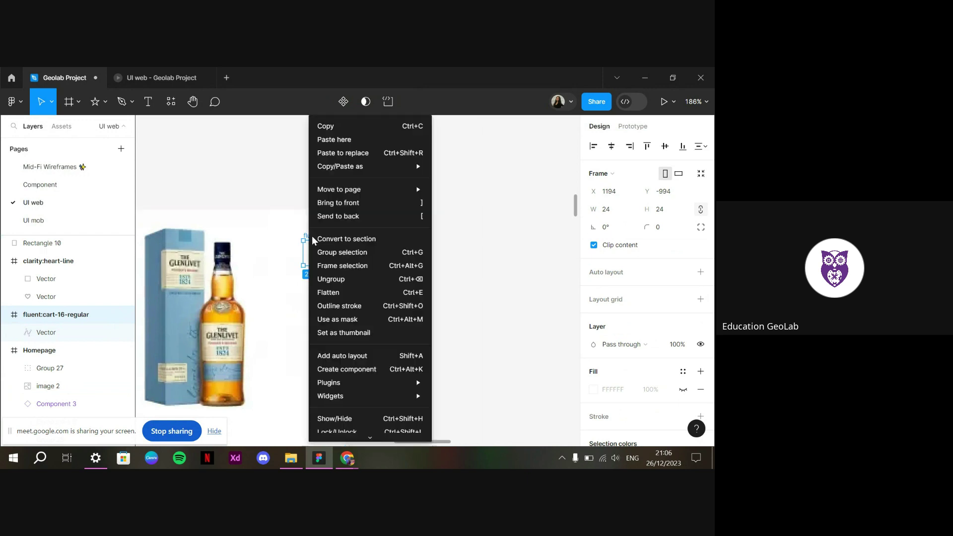
pyautogui.click(368, 204)
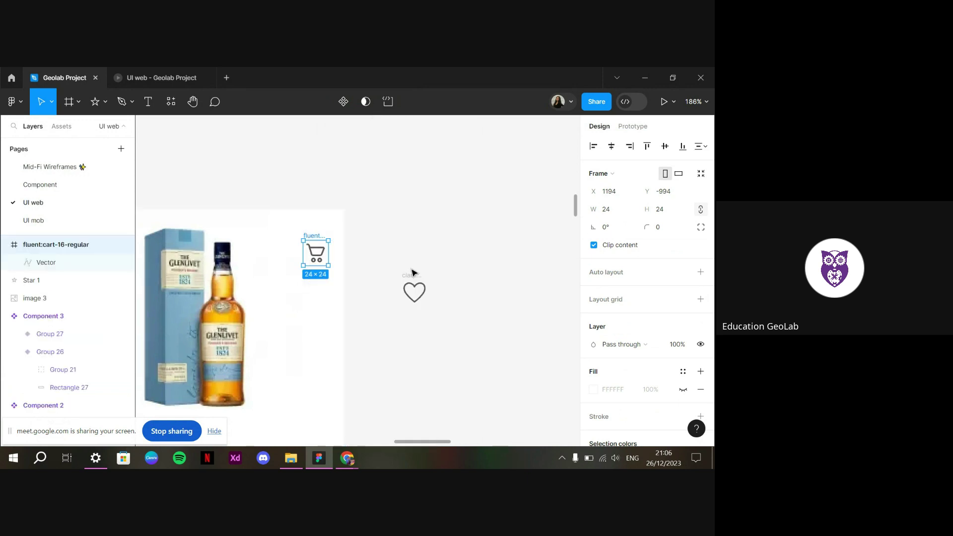
# Place the heart icon in the card's upper corner above the cart icon and bring it to the front
pyautogui.moveTo(412, 273); pyautogui.dragTo(318, 316)
pyautogui.rightClick(299, 233)
pyautogui.click(317, 214)
pyautogui.moveTo(293, 244); pyautogui.dragTo(313, 227)
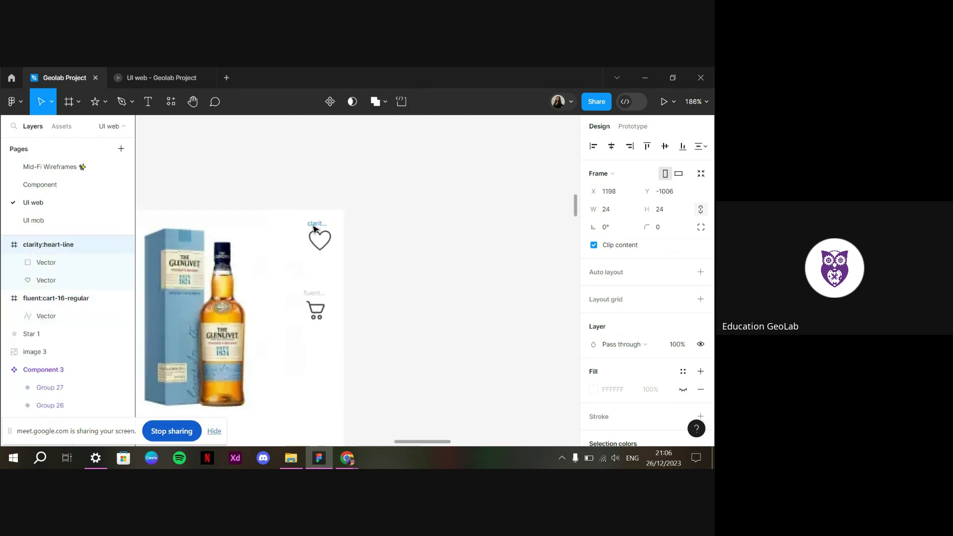
# Check the heart icon's distances to the card edges and nudge it horizontally to X 1193
pyautogui.press('alt')
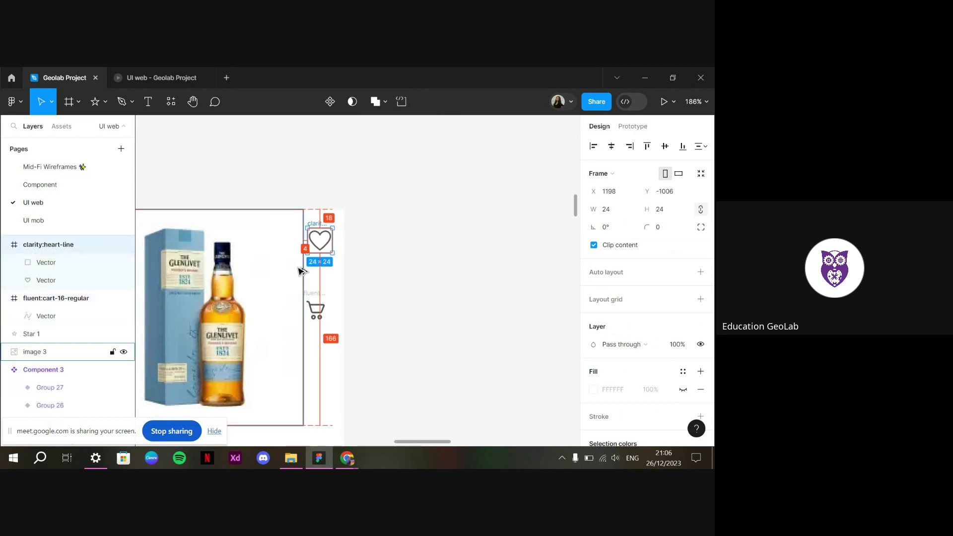
pyautogui.press('Left')
pyautogui.press('Left')
pyautogui.press('Left')
pyautogui.press('Left')
pyautogui.press('Left')
pyautogui.press('Left')
pyautogui.press('Left')
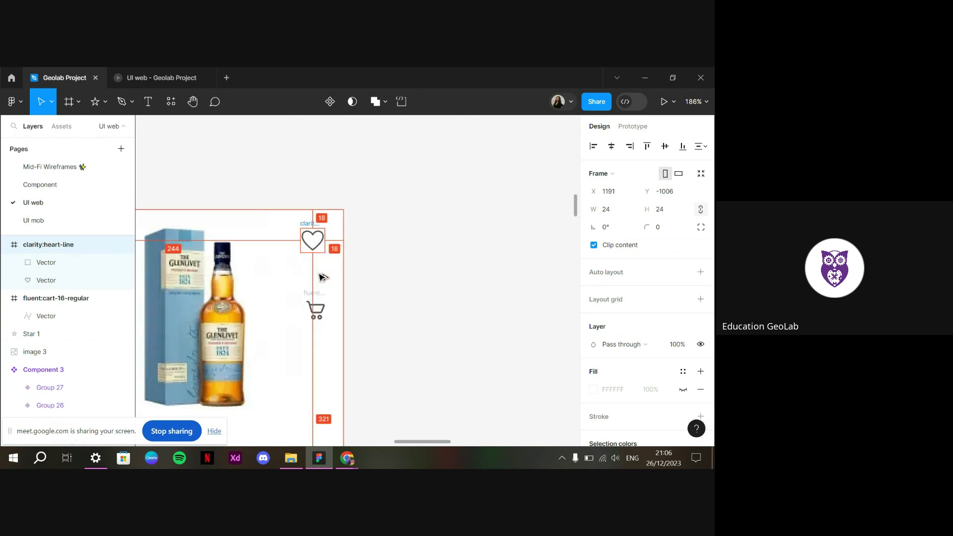
pyautogui.press('Right')
pyautogui.press('Right')
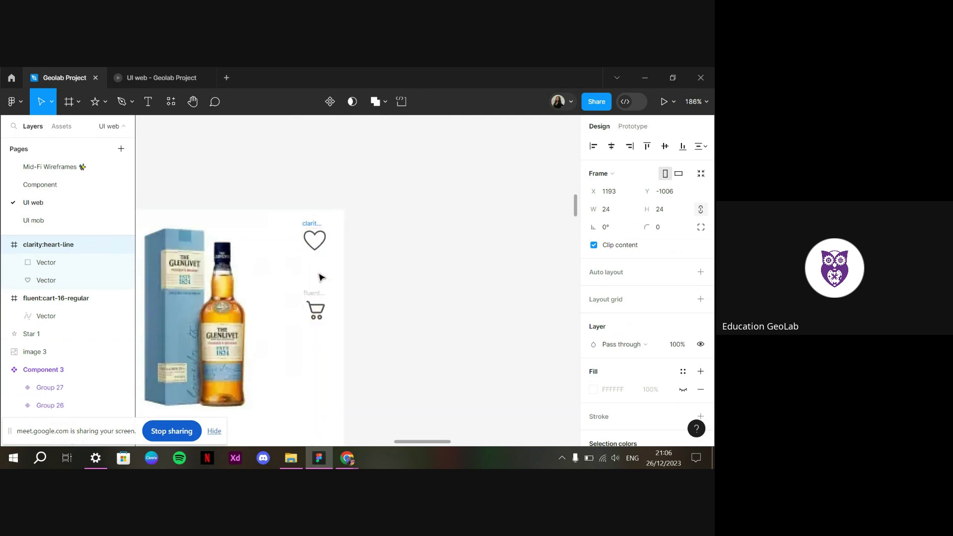
# Align the cart icon directly beneath the heart icon at X 1193, Y -966
pyautogui.moveTo(315, 303); pyautogui.dragTo(314, 275)
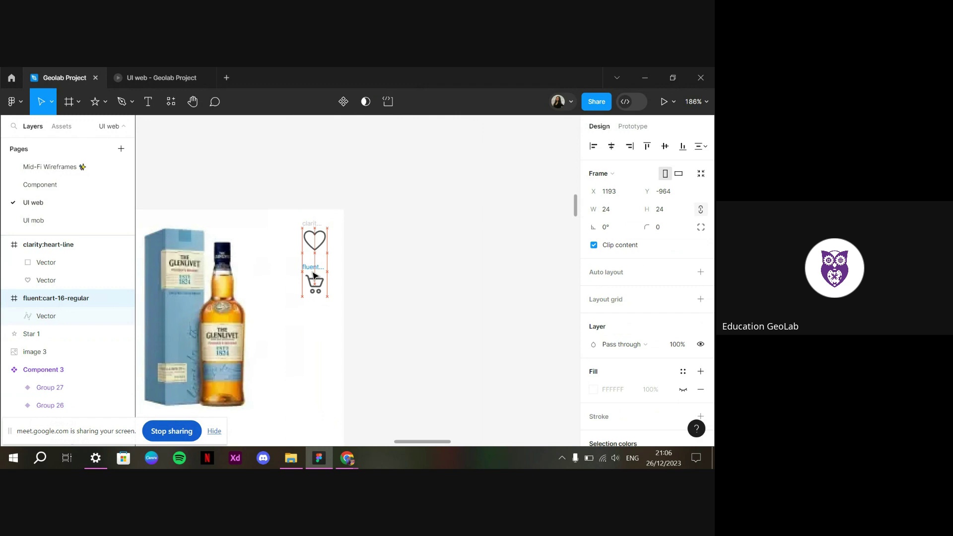
pyautogui.click(436, 270)
pyautogui.scroll(-3, 439, 272)
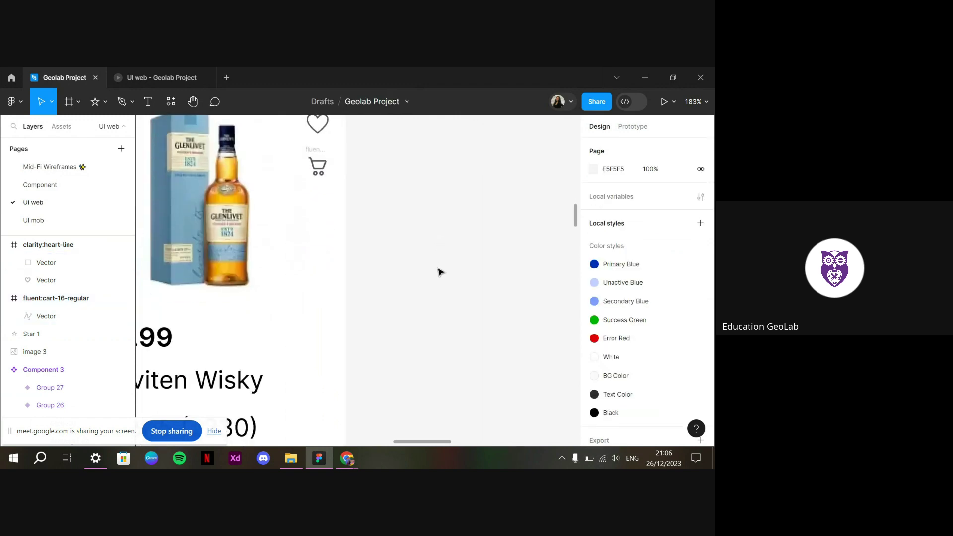
pyautogui.scroll(1, 439, 272)
pyautogui.click(317, 188)
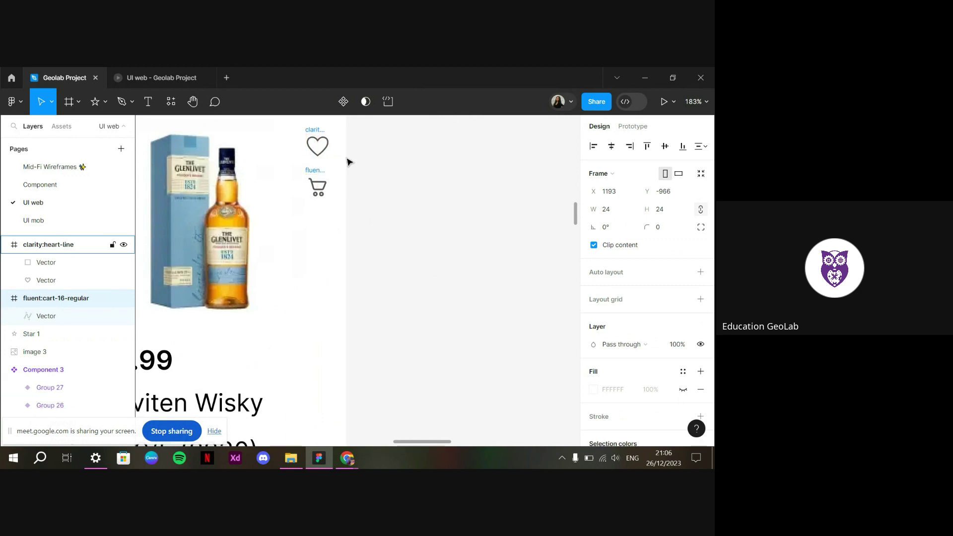
pyautogui.click(389, 223)
# Group all elements of the product card, including the background, image, texts, star and both icons
pyautogui.scroll(-5, 428, 312)
pyautogui.moveTo(422, 344); pyautogui.dragTo(251, 178)
pyautogui.hotkey('ctrl', 'g')
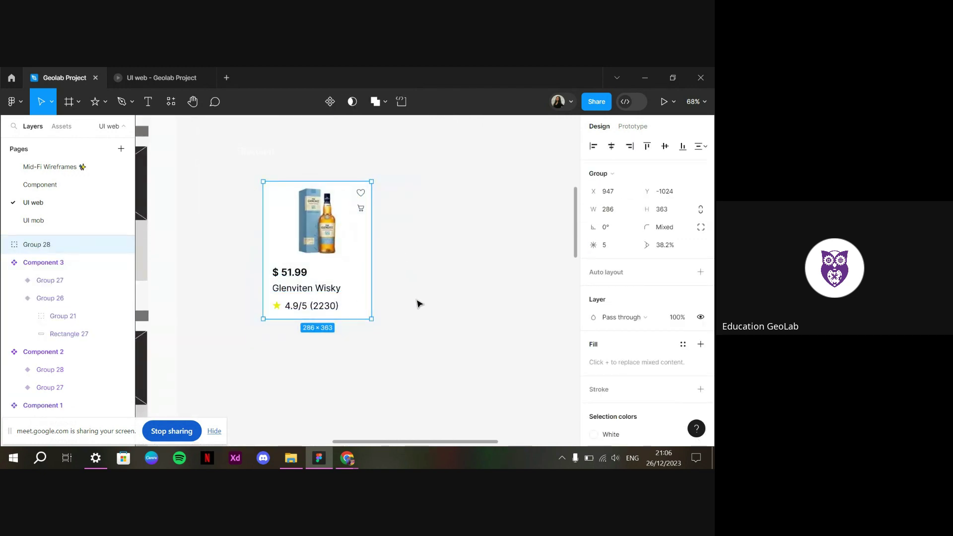
# Move the grouped product card into the first slot of the homepage's upper Category row at X 77, Y 634
pyautogui.hscroll(-3, 422, 301)
pyautogui.scroll(-4, 347, 298)
pyautogui.moveTo(63, 252); pyautogui.dragTo(291, 268)
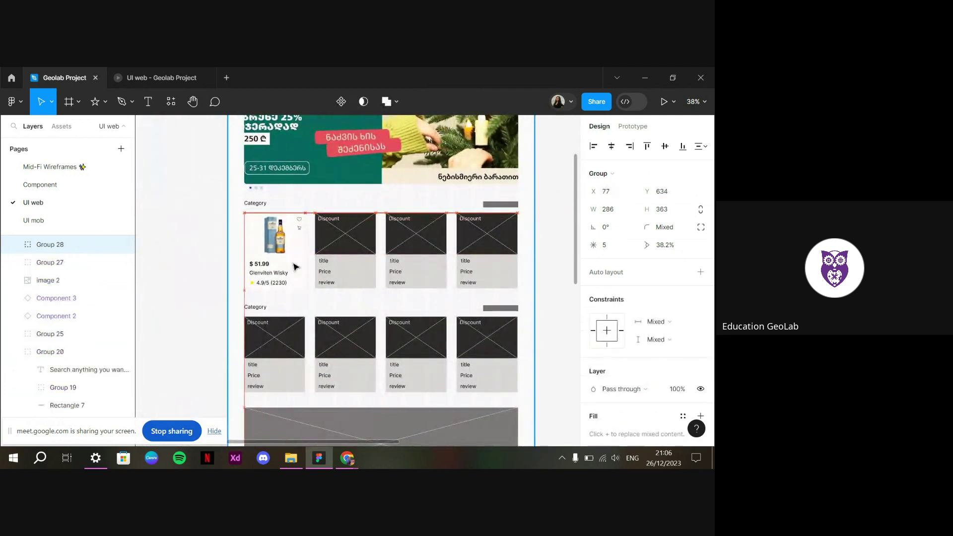
# Review the product card in the homepage's prototype preview and return to the design file
pyautogui.click(162, 77)
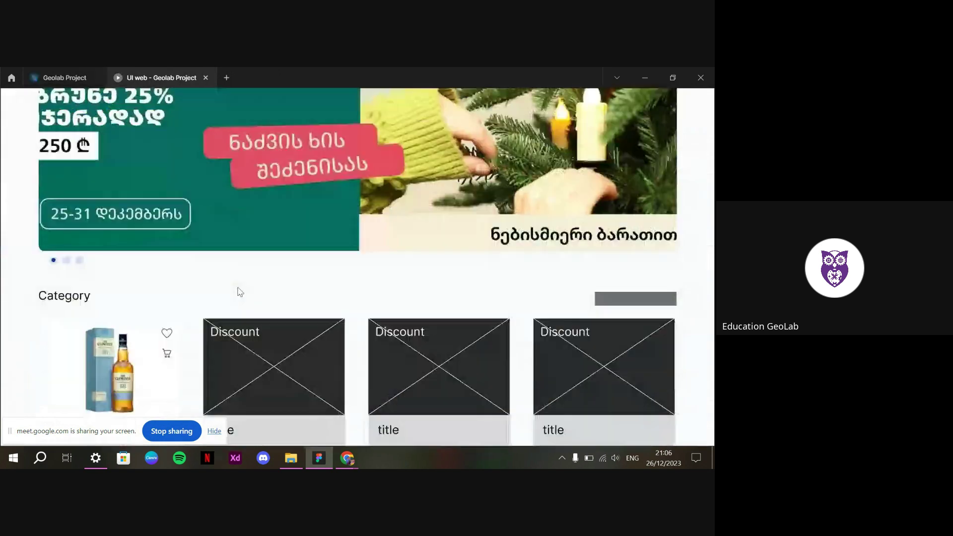
pyautogui.scroll(-3, 278, 354)
pyautogui.click(64, 77)
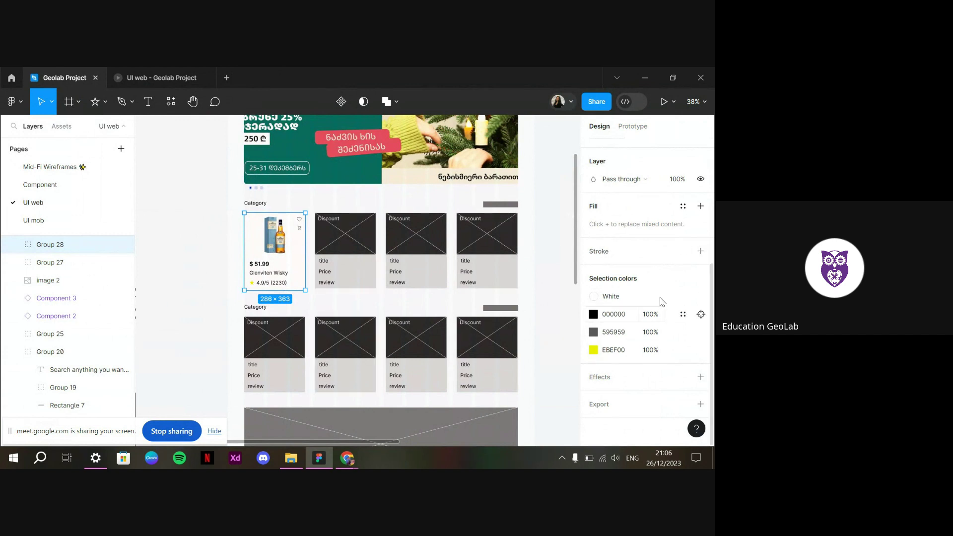
# Detach the White color style from the product card and delete its background rectangle
pyautogui.click(685, 297)
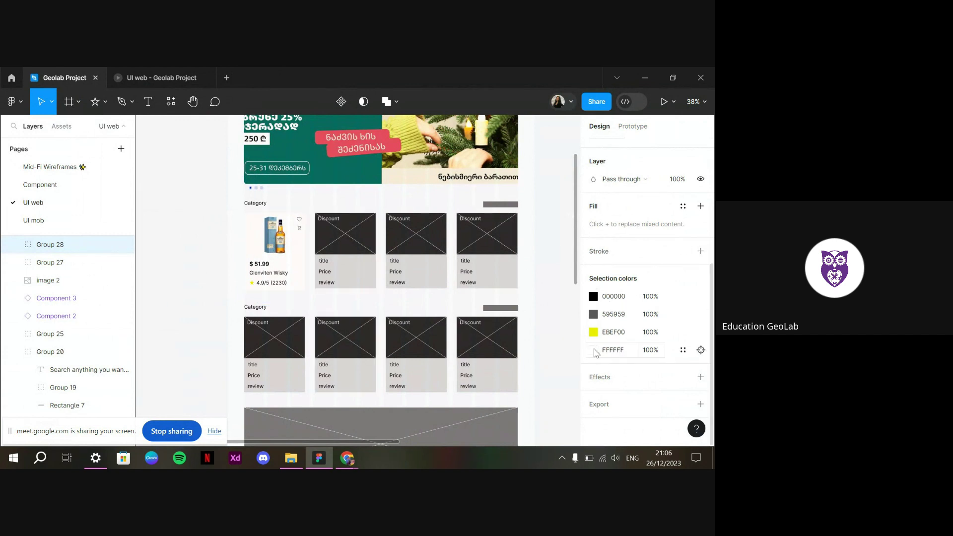
pyautogui.click(593, 351)
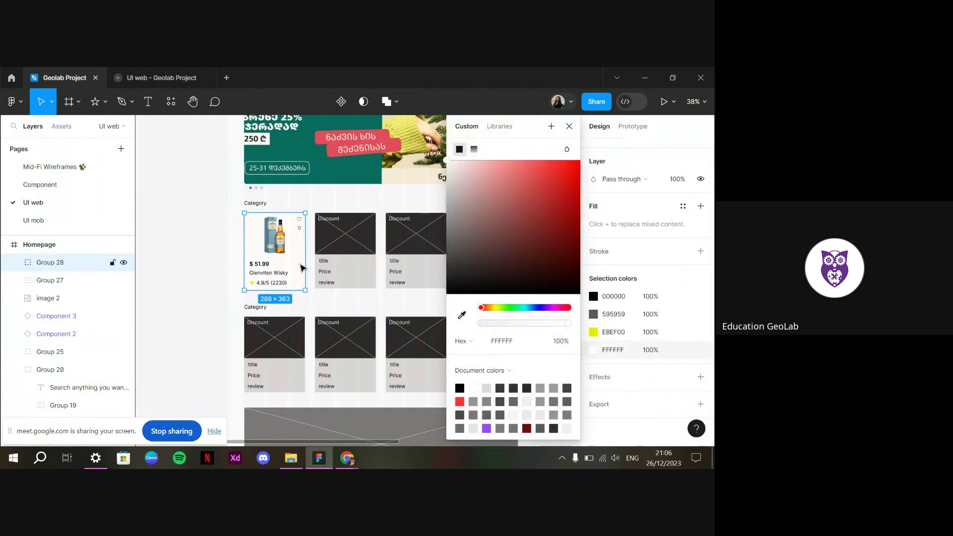
pyautogui.doubleClick(301, 268)
pyautogui.click(190, 303)
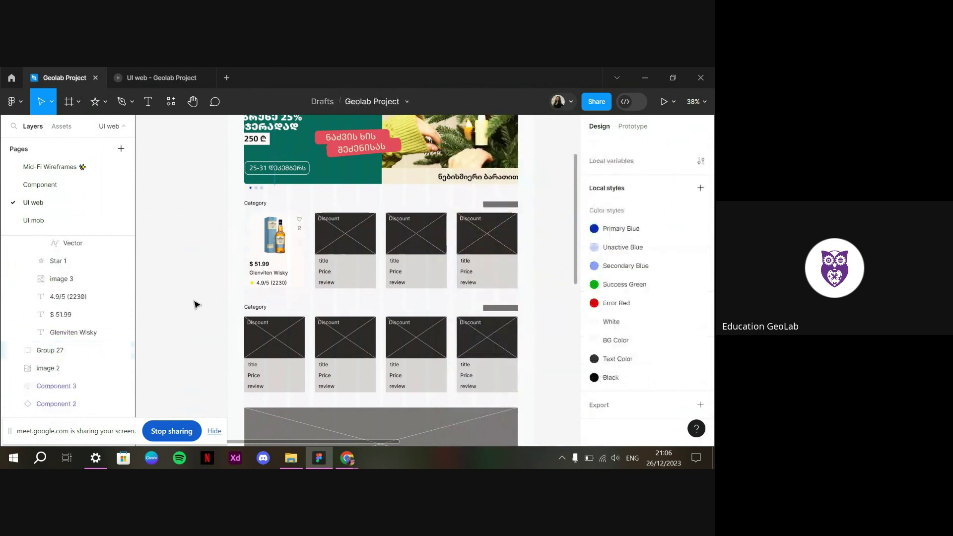
# Check the product card without its background in the prototype preview, and undo the deletion of its background rectangle
pyautogui.click(259, 230)
pyautogui.click(151, 78)
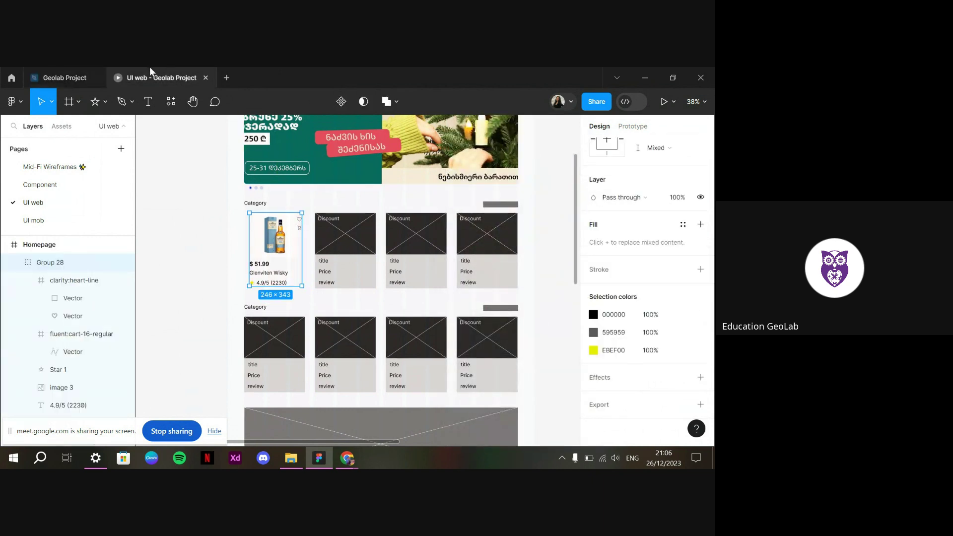
pyautogui.click(64, 80)
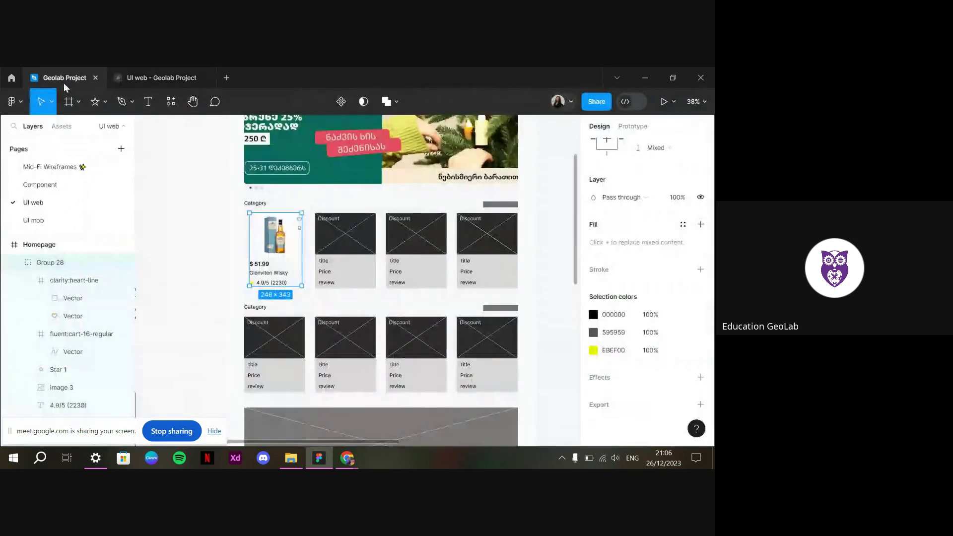
pyautogui.click(311, 271)
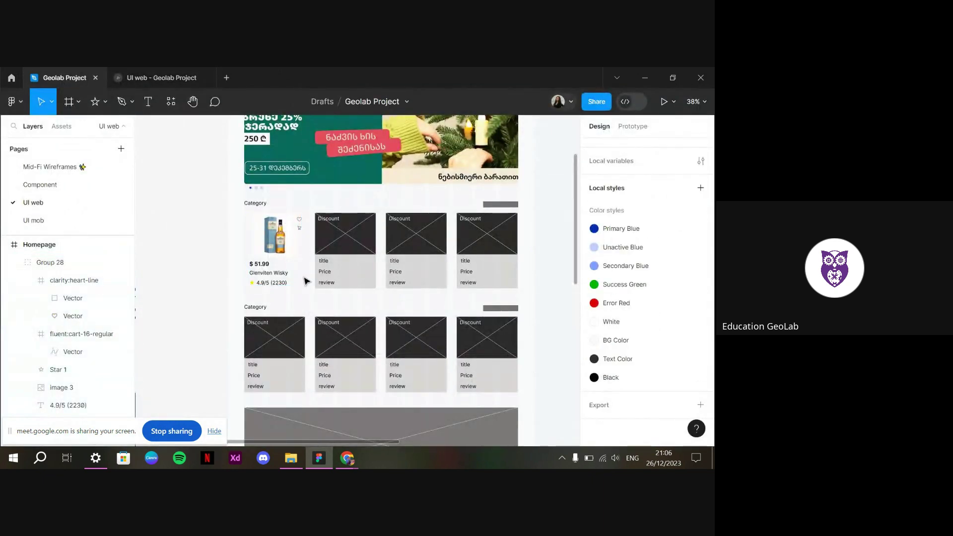
pyautogui.doubleClick(304, 276)
pyautogui.press('Escape')
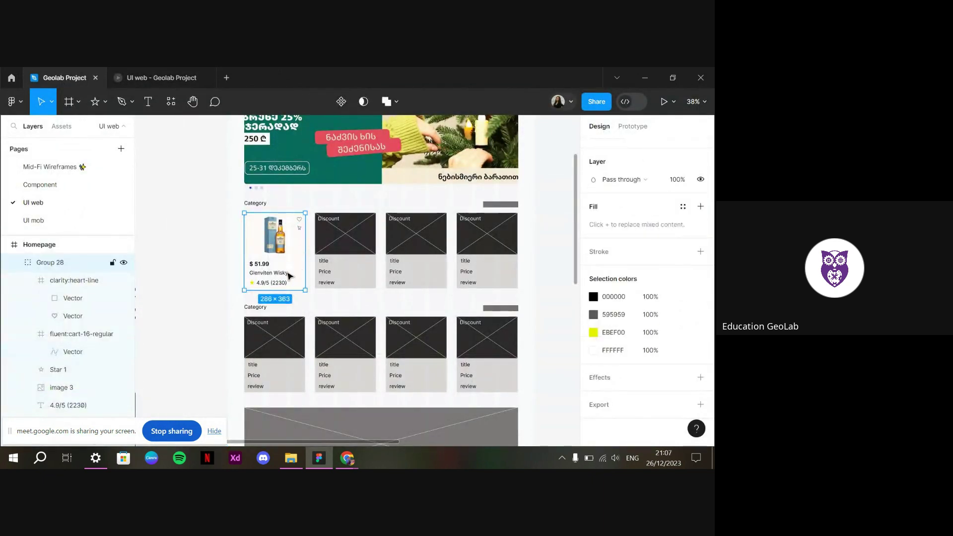
# Set the corner radius of the product card's background rectangle to 12
pyautogui.doubleClick(304, 263)
pyautogui.scroll(2, 647, 212)
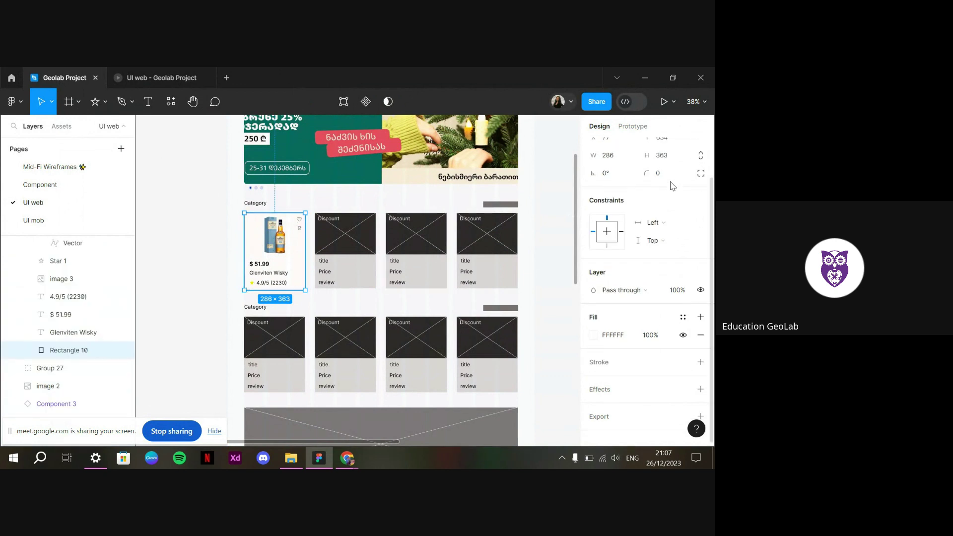
pyautogui.moveTo(648, 213); pyautogui.dragTo(35, 201)
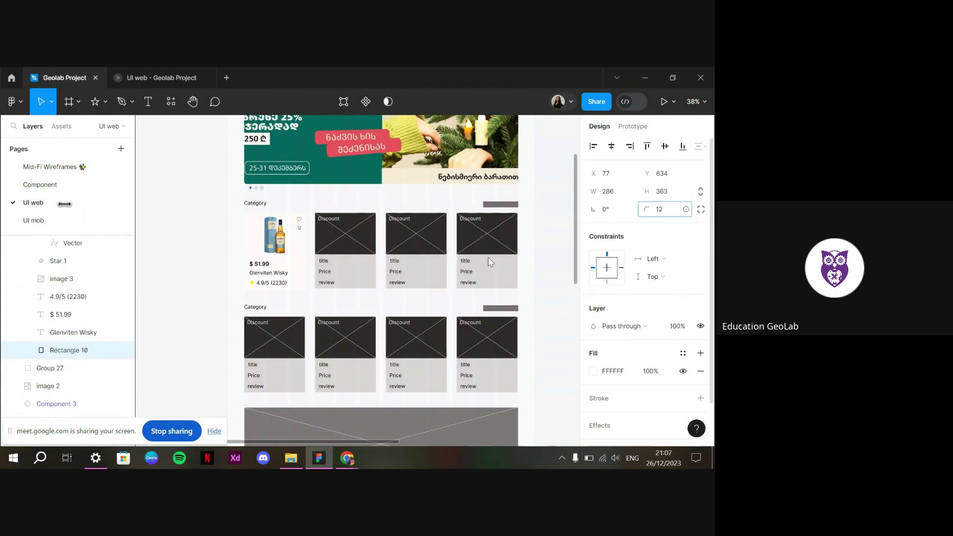
pyautogui.scroll(5, 270, 274)
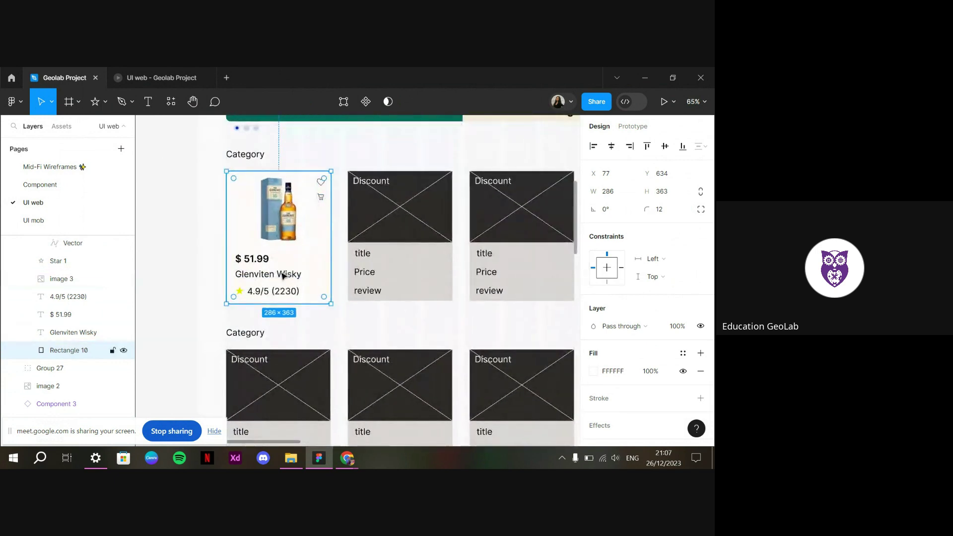
pyautogui.click(276, 292)
# Review the rounded product card against the header and banner in the homepage's prototype preview, and return to the design file
pyautogui.click(162, 78)
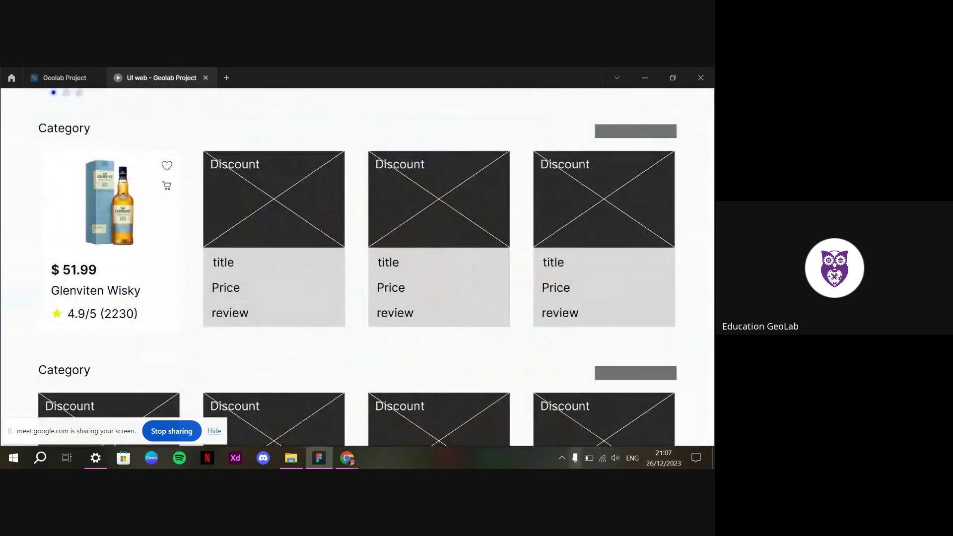
pyautogui.scroll(3, 345, 244)
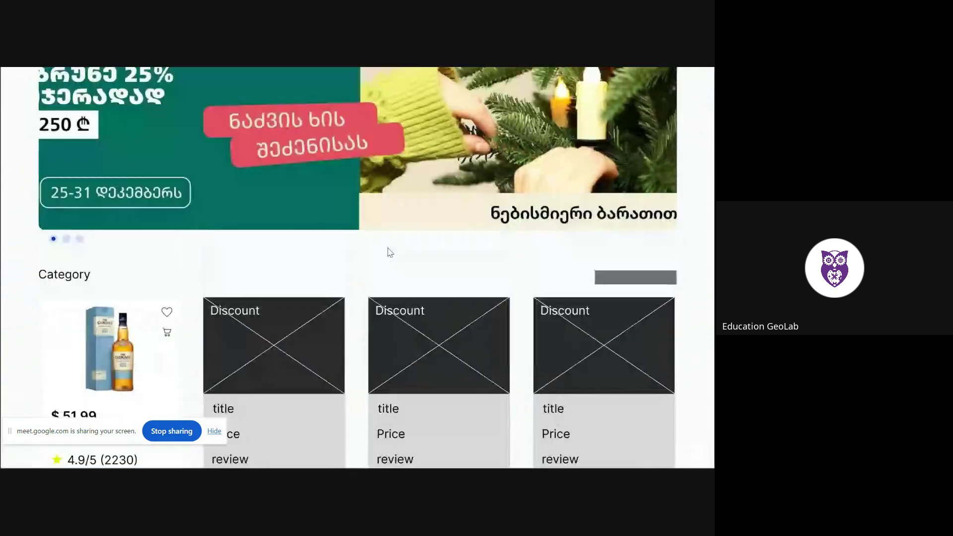
pyautogui.scroll(2, 515, 255)
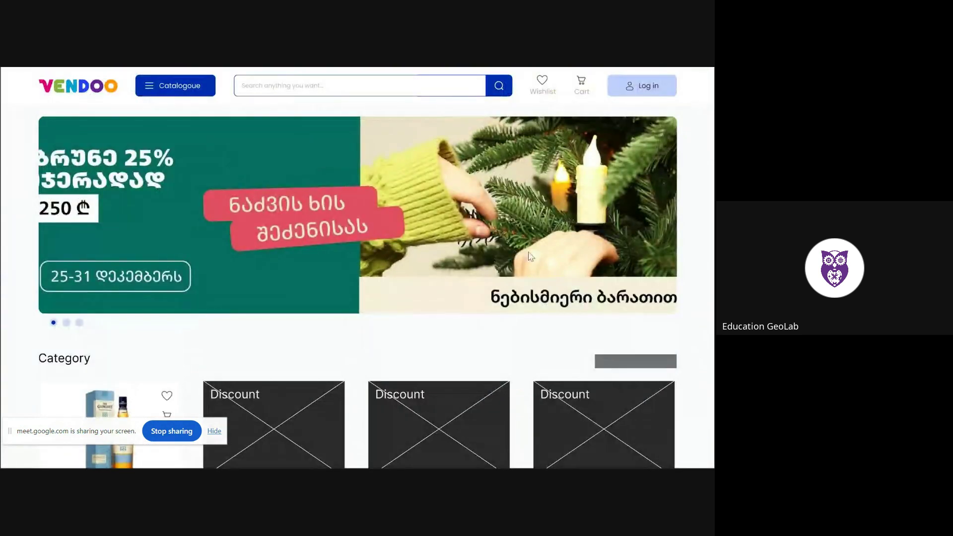
pyautogui.scroll(-5, 519, 262)
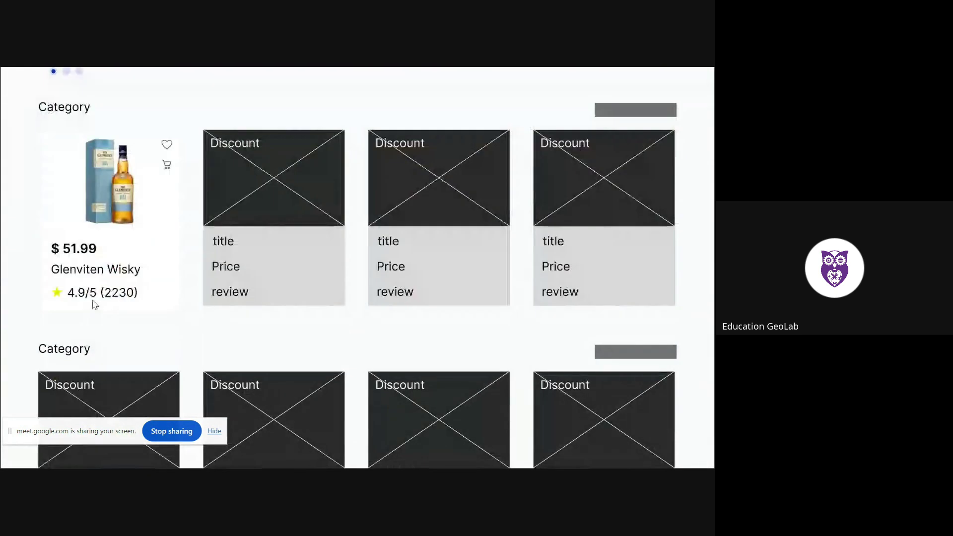
pyautogui.press('Escape')
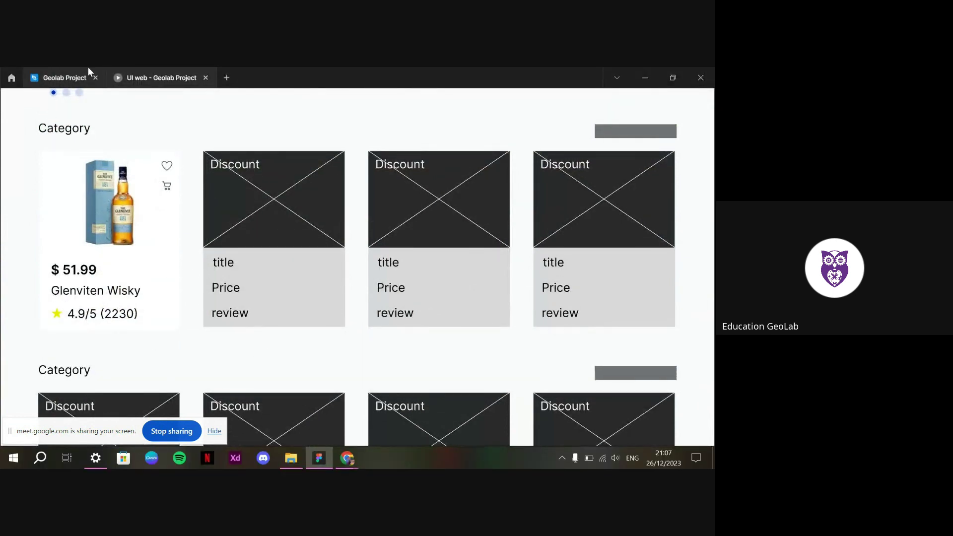
pyautogui.click(64, 77)
# Scale the product card's bottle image down proportionally to 166 × 166
pyautogui.click(291, 216)
pyautogui.scroll(2, 291, 216)
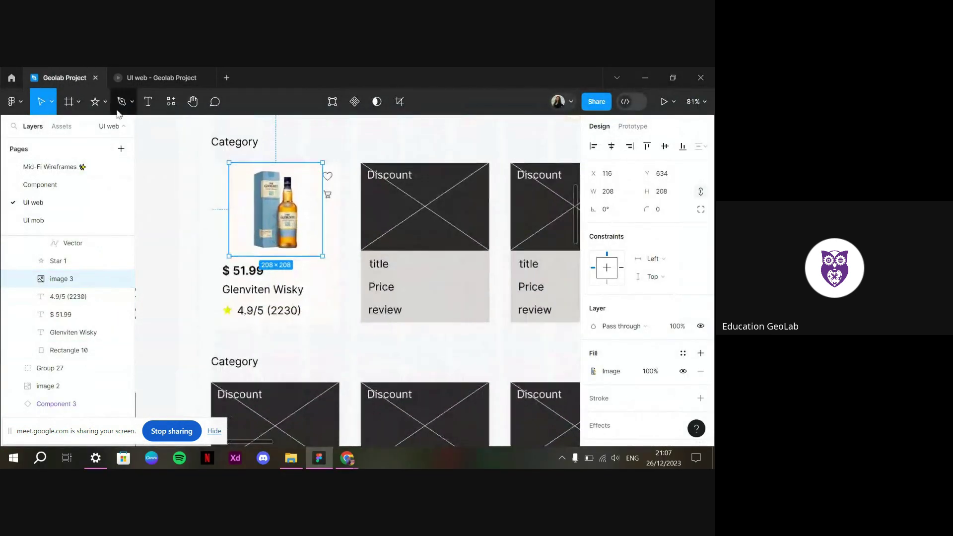
pyautogui.click(51, 102)
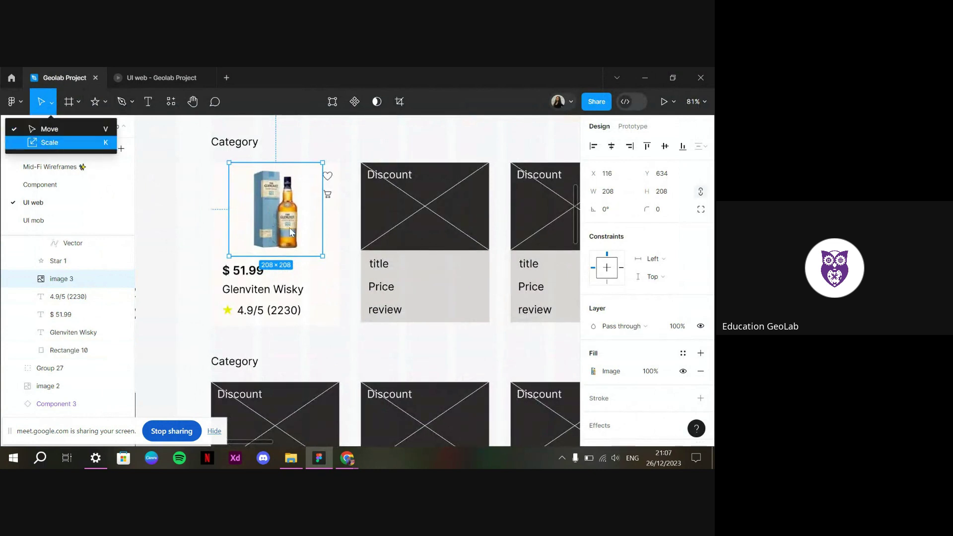
pyautogui.click(50, 143)
pyautogui.moveTo(323, 256); pyautogui.dragTo(296, 196)
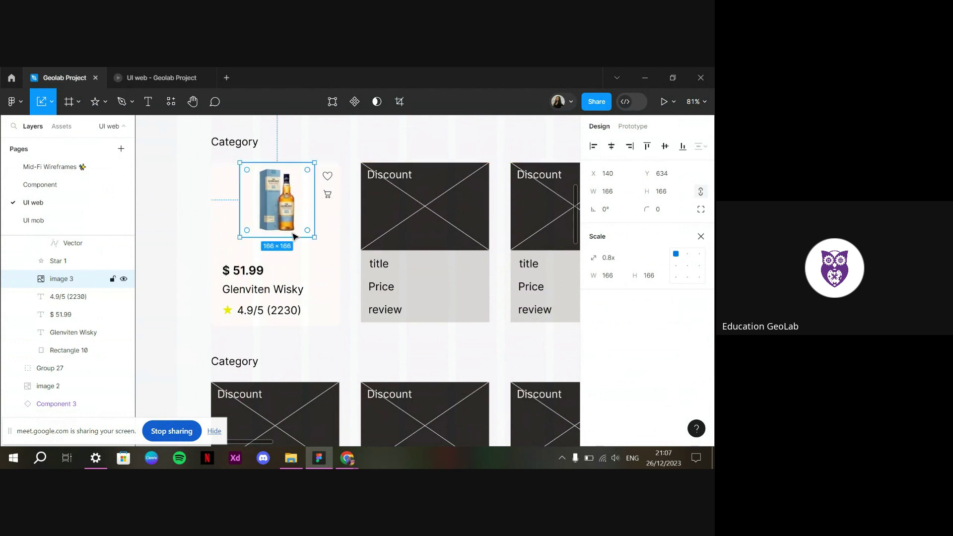
# Move the $ 51.99 price text up to Y 815 below the image and set its font size to 24
pyautogui.click(249, 277)
pyautogui.moveTo(249, 277); pyautogui.dragTo(247, 258)
pyautogui.click(51, 102)
pyautogui.click(51, 133)
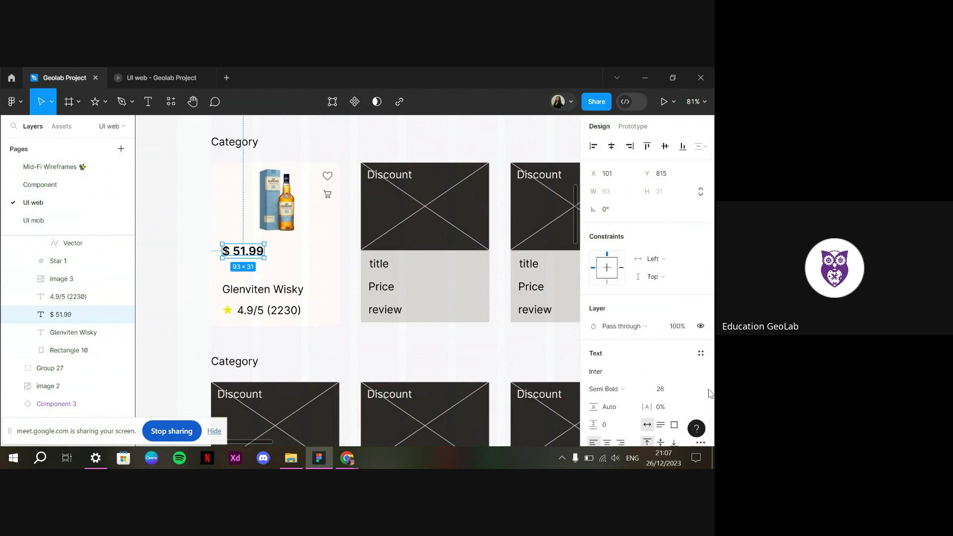
pyautogui.click(669, 391)
pyautogui.write('24')
pyautogui.press('Return')
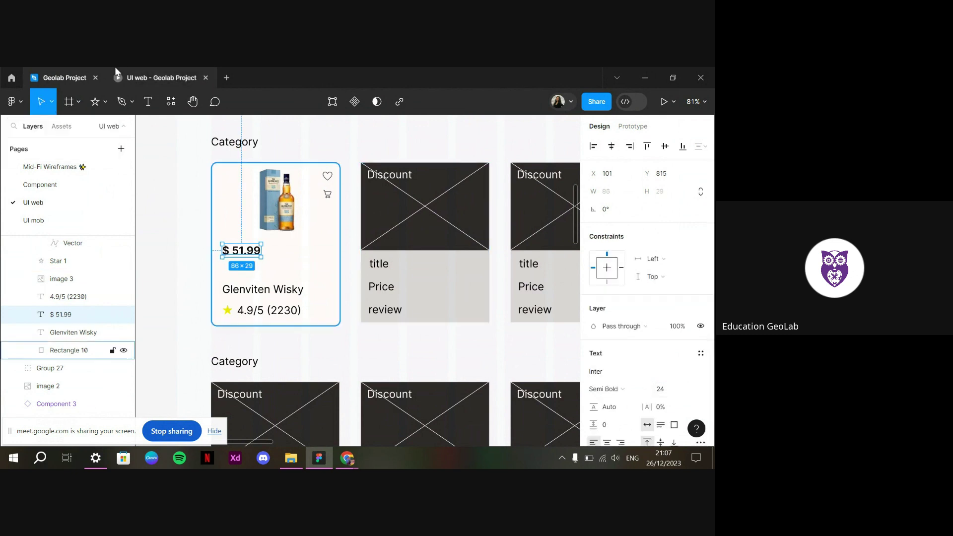
pyautogui.click(148, 78)
pyautogui.click(64, 78)
# Set the font size of the product name and rating texts to 18 and check the card in the prototype preview
pyautogui.click(73, 332)
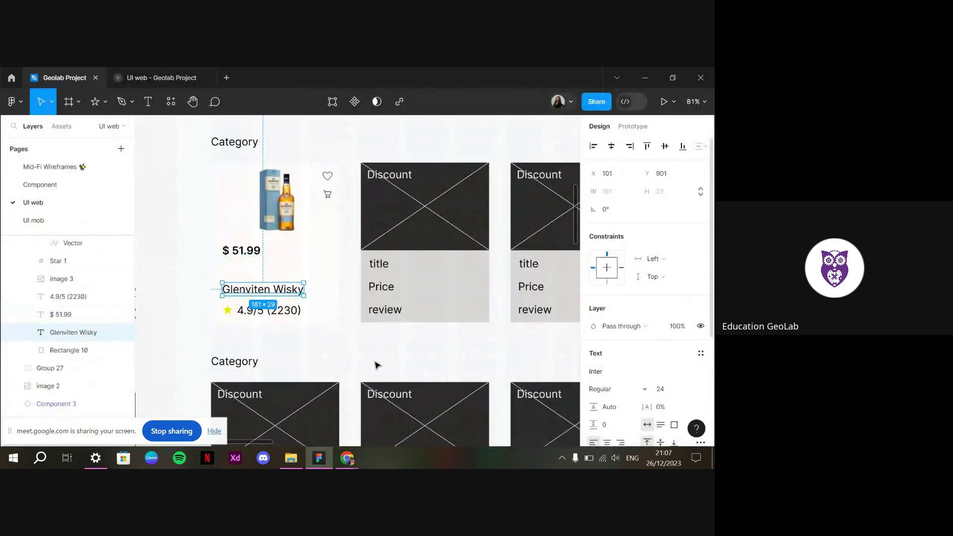
pyautogui.keyDown('shift'); pyautogui.click(68, 297); pyautogui.keyUp('shift')
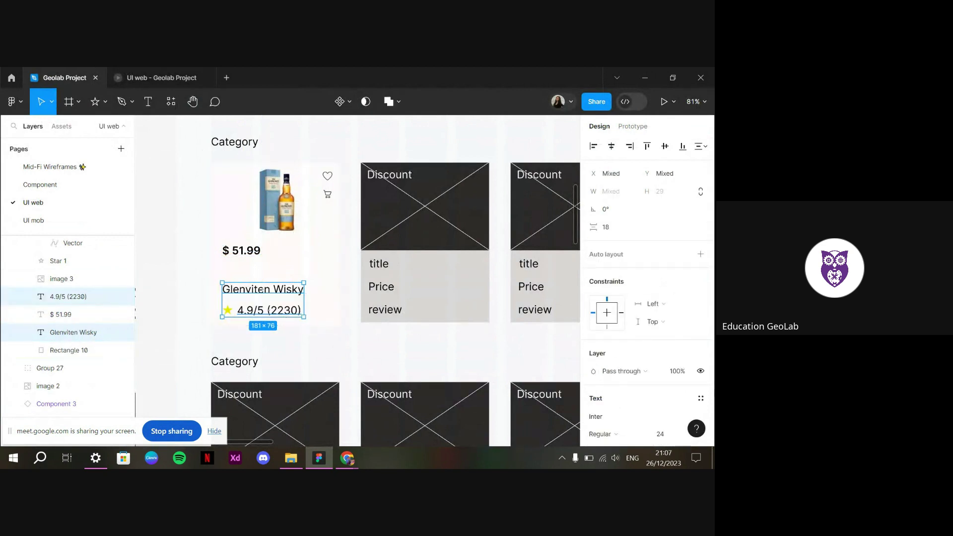
pyautogui.click(660, 435)
pyautogui.write('18')
pyautogui.press('Return')
pyautogui.click(157, 72)
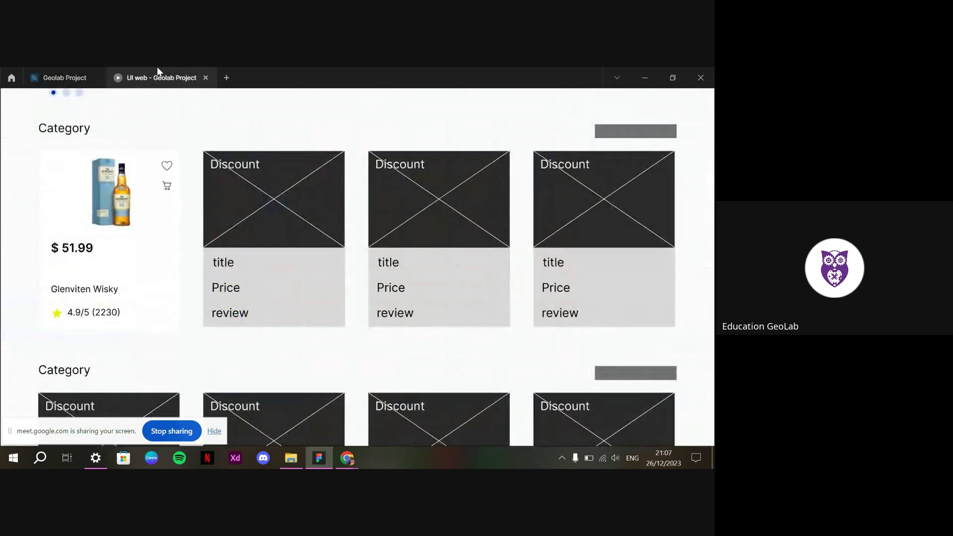
pyautogui.click(82, 72)
# Align the rating text with the star at Y 951, and move the product name, star and rating up together beneath the price
pyautogui.click(248, 312)
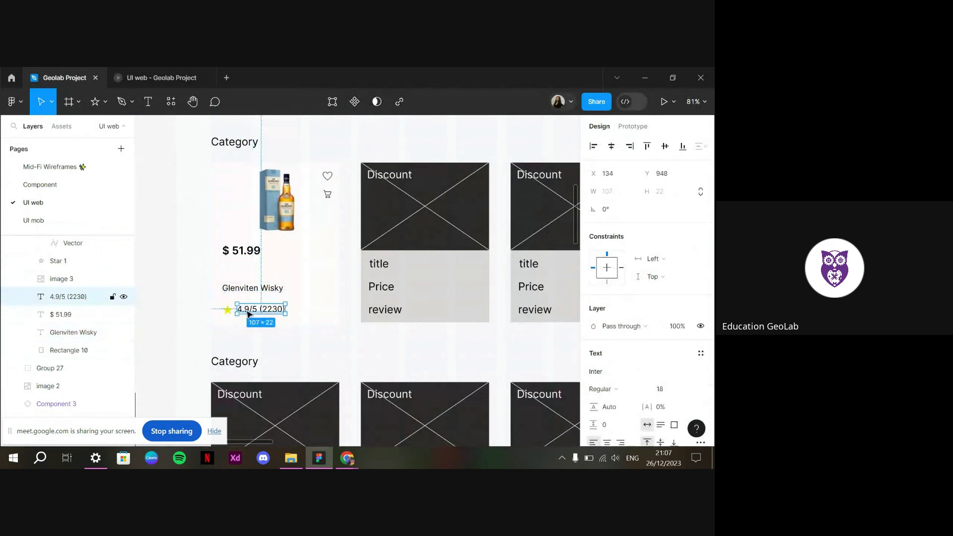
pyautogui.moveTo(230, 307); pyautogui.dragTo(232, 308)
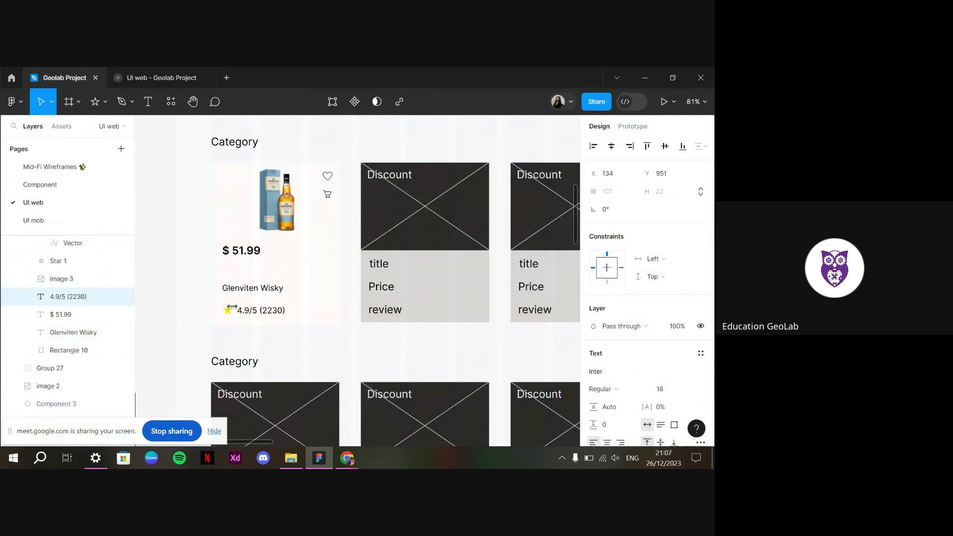
pyautogui.keyDown('shift'); pyautogui.click(228, 310); pyautogui.keyUp('shift')
pyautogui.keyDown('shift'); pyautogui.click(253, 288); pyautogui.keyUp('shift')
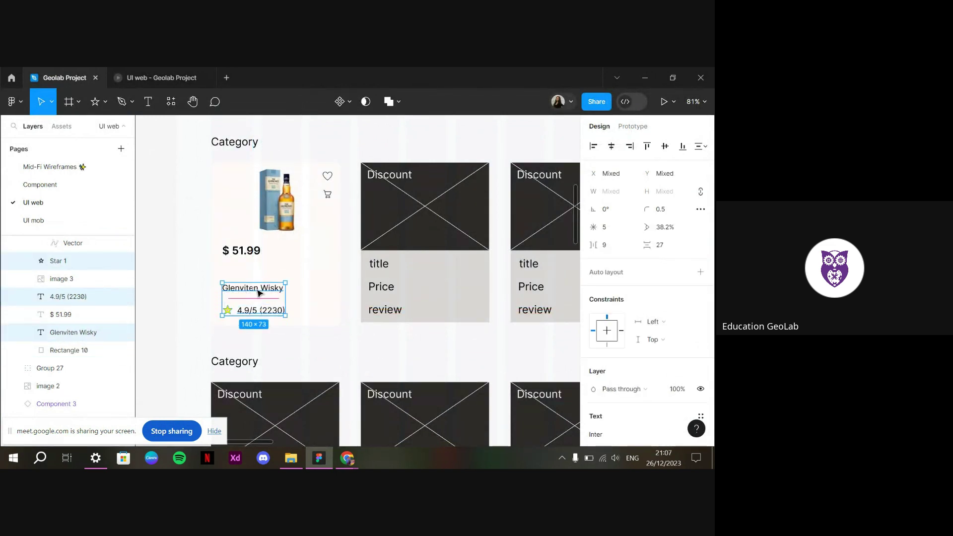
pyautogui.moveTo(644, 178); pyautogui.dragTo(629, 178)
pyautogui.press('Up')
pyautogui.press('Up')
pyautogui.press('Up')
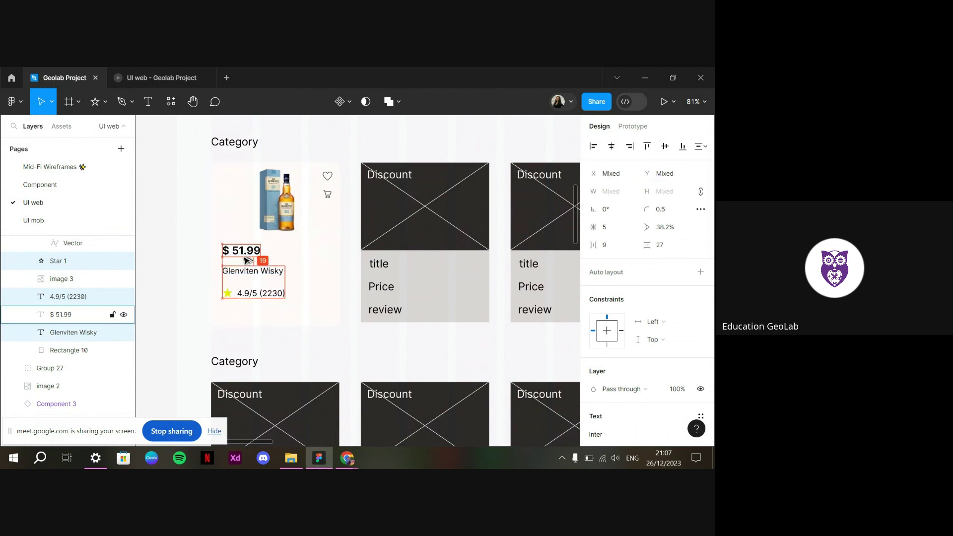
pyautogui.press('Up')
pyautogui.press('Up')
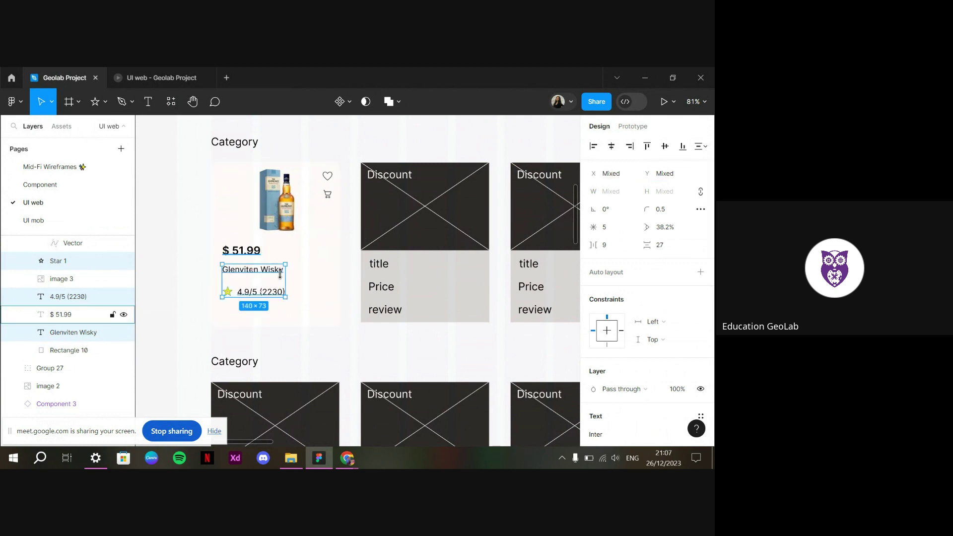
# Group the star with the rating text and move the group up to Y 901, closer to the product name
pyautogui.click(280, 324)
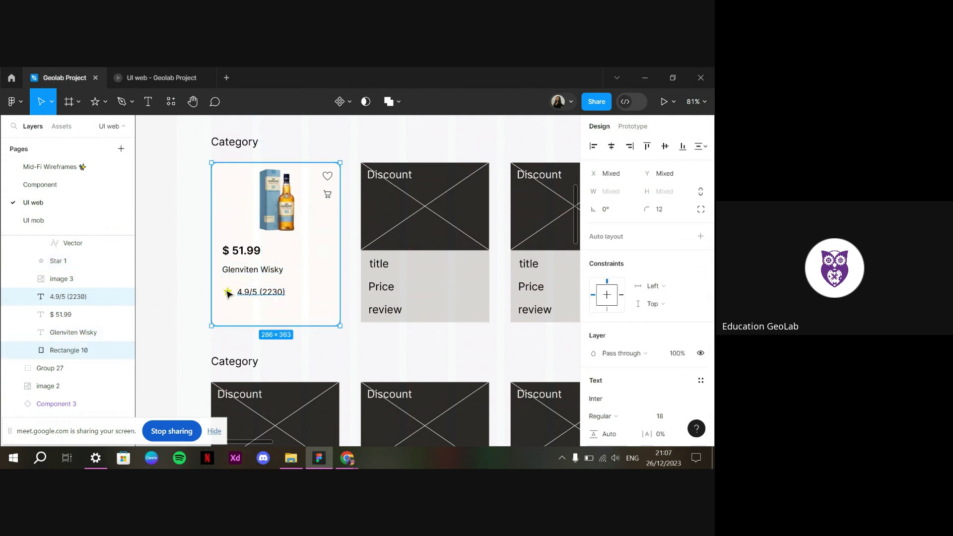
pyautogui.click(276, 346)
pyautogui.click(265, 300)
pyautogui.doubleClick(263, 294)
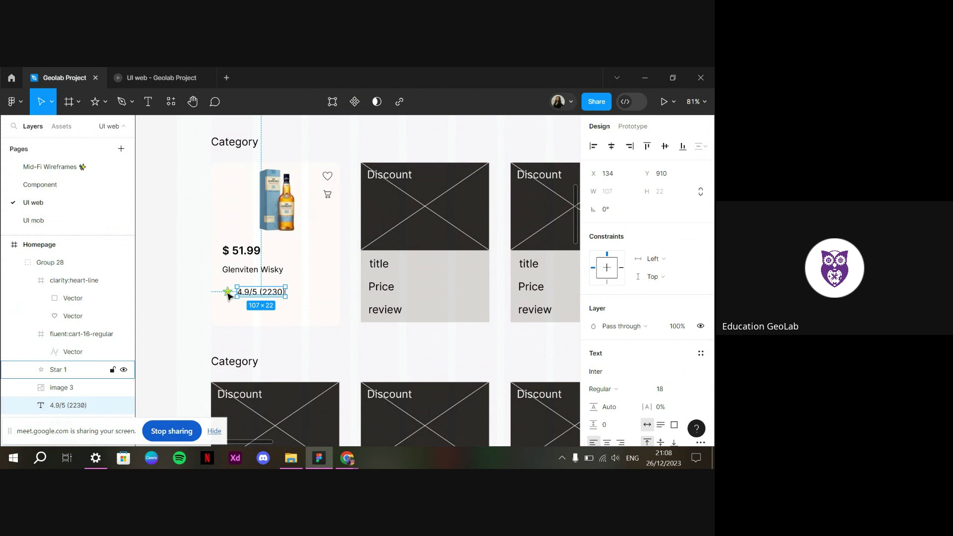
pyautogui.keyDown('shift'); pyautogui.click(228, 294); pyautogui.keyUp('shift')
pyautogui.hotkey('ctrl', 'g')
pyautogui.press('Up')
pyautogui.press('Up')
pyautogui.press('Up')
pyautogui.press('Up')
pyautogui.press('Up')
pyautogui.press('Up')
pyautogui.press('Up')
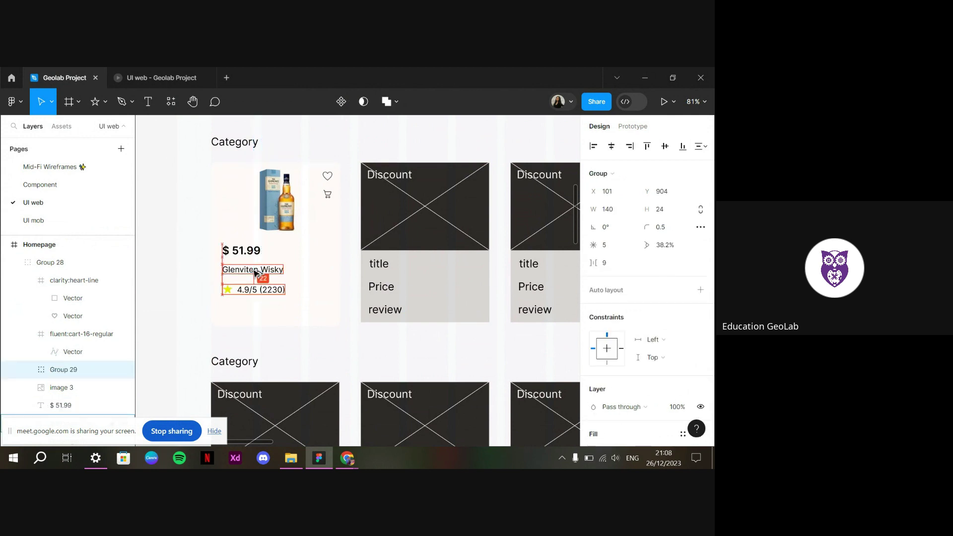
pyautogui.press('Up')
pyautogui.press('Up')
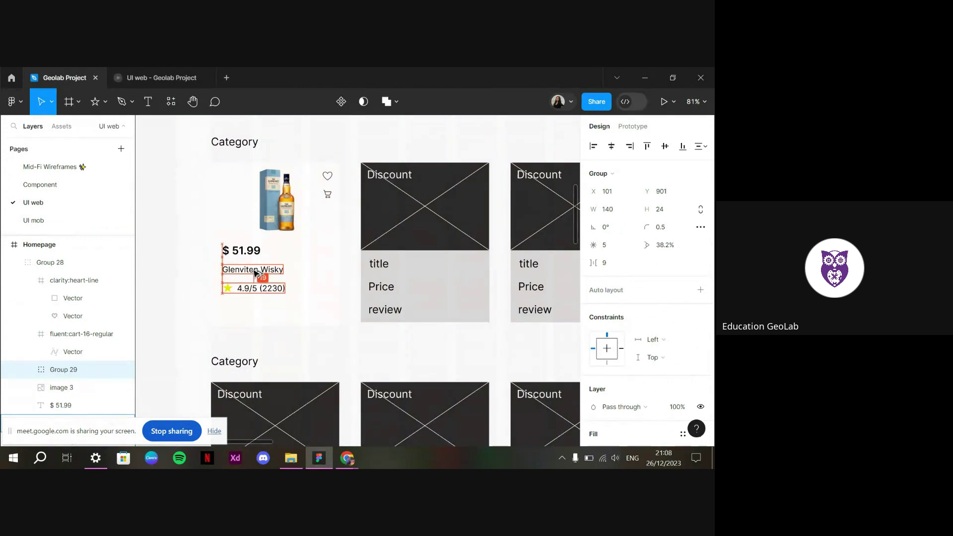
# Shorten the card's background rectangle by raising its lower edge to just below the rating, and check it in the prototype preview
pyautogui.doubleClick(261, 317)
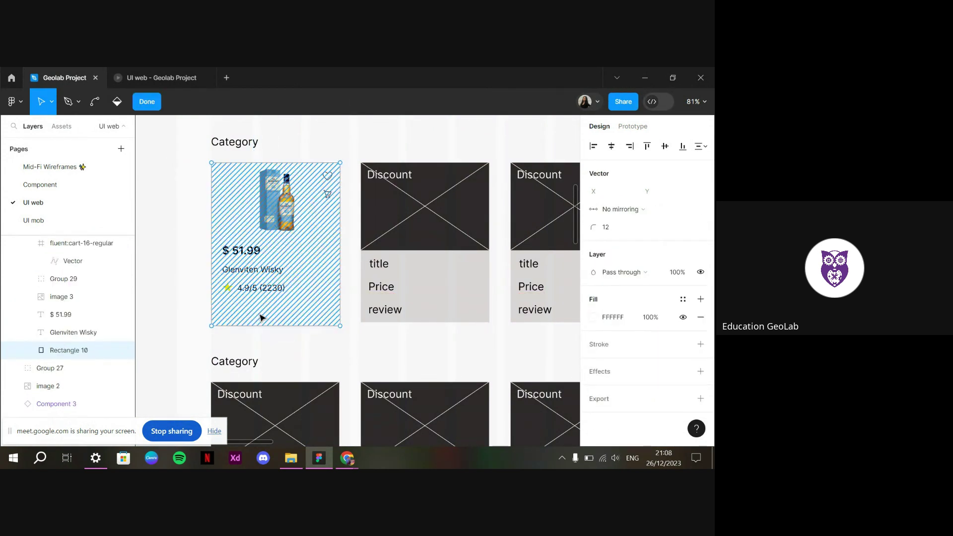
pyautogui.press('Escape')
pyautogui.moveTo(282, 329); pyautogui.dragTo(282, 308)
pyautogui.click(291, 329)
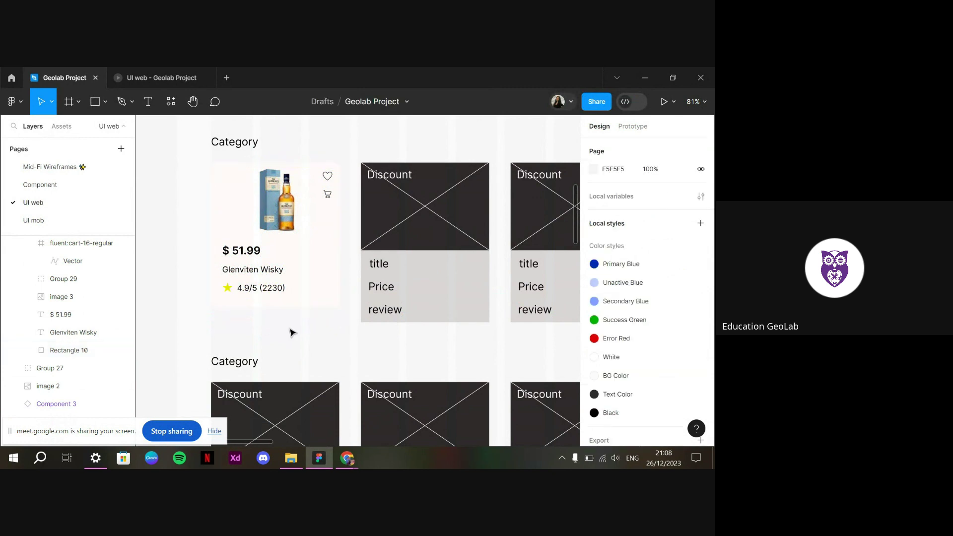
pyautogui.click(169, 74)
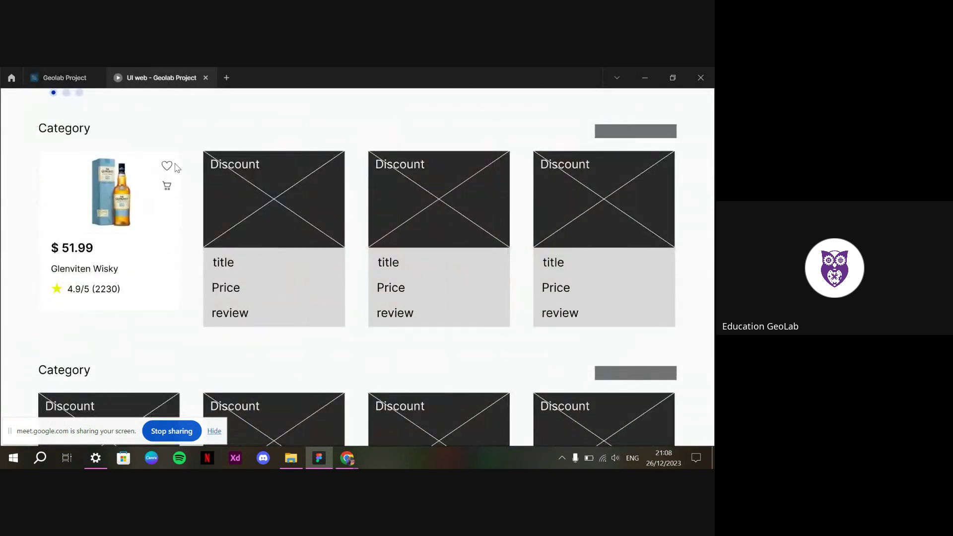
pyautogui.click(59, 77)
# Move the bottle image left within the product card, and shift the heart and cart icons left to X 285
pyautogui.click(313, 298)
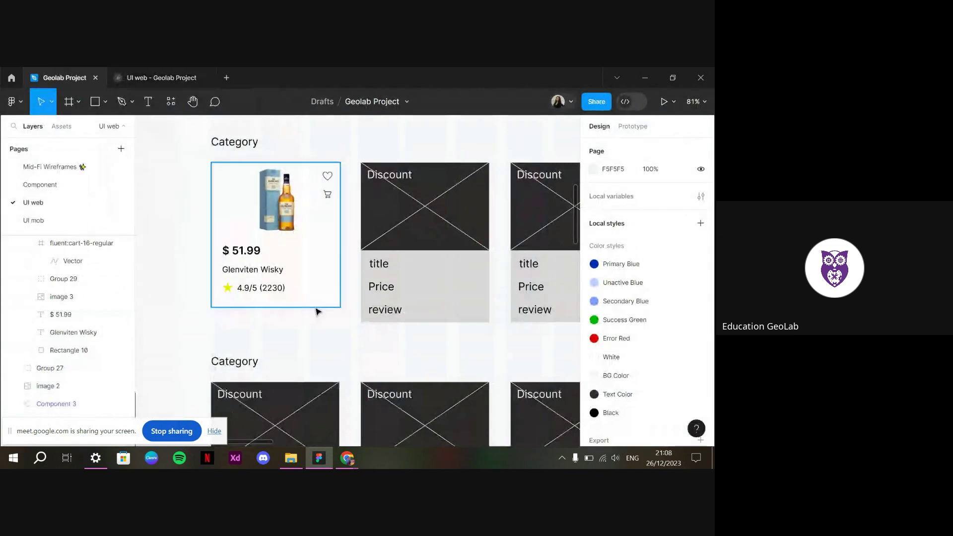
pyautogui.click(328, 195)
pyautogui.click(276, 198)
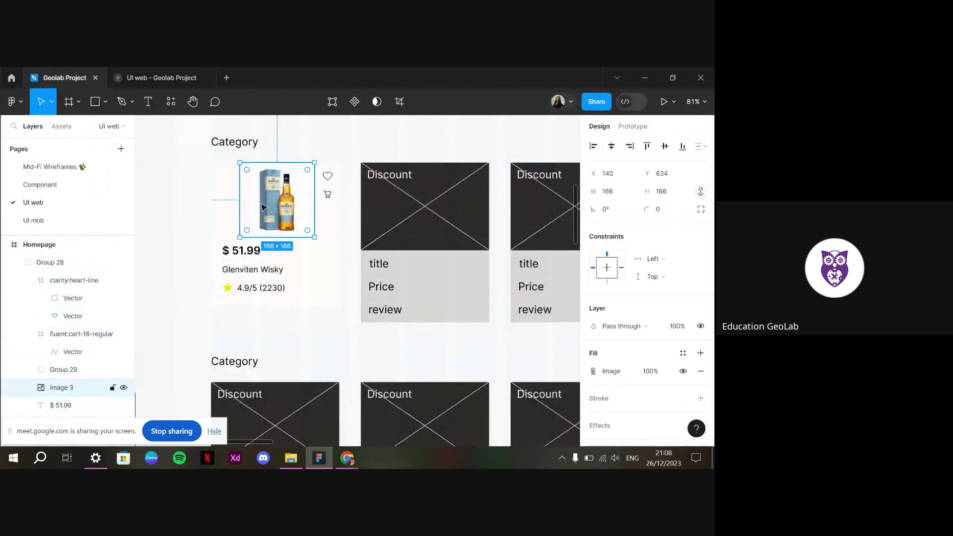
pyautogui.moveTo(588, 172); pyautogui.dragTo(585, 194)
pyautogui.click(328, 176)
pyautogui.keyDown('shift'); pyautogui.click(328, 194); pyautogui.keyUp('shift')
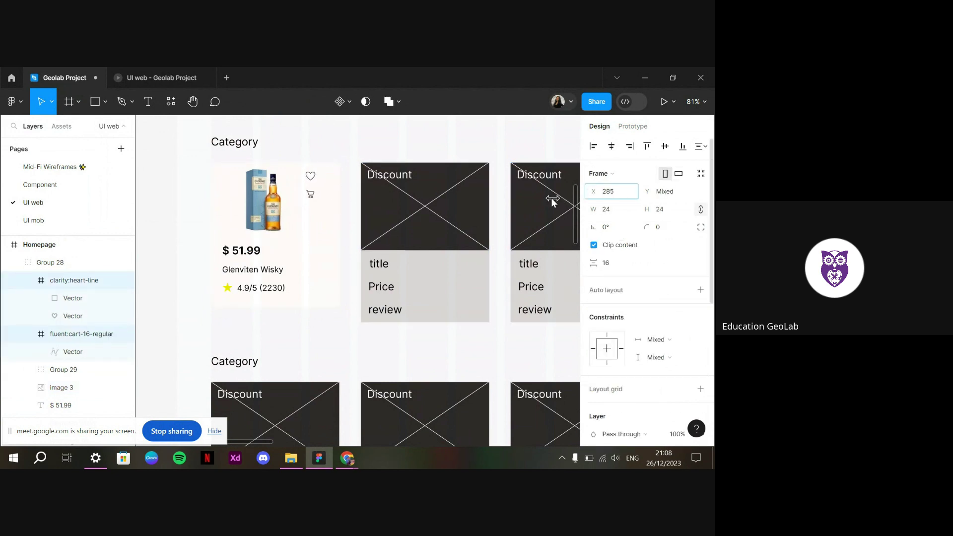
# Narrow the card's background rectangle to a width of 261 from its right edge and check it in the prototype preview
pyautogui.click(314, 251)
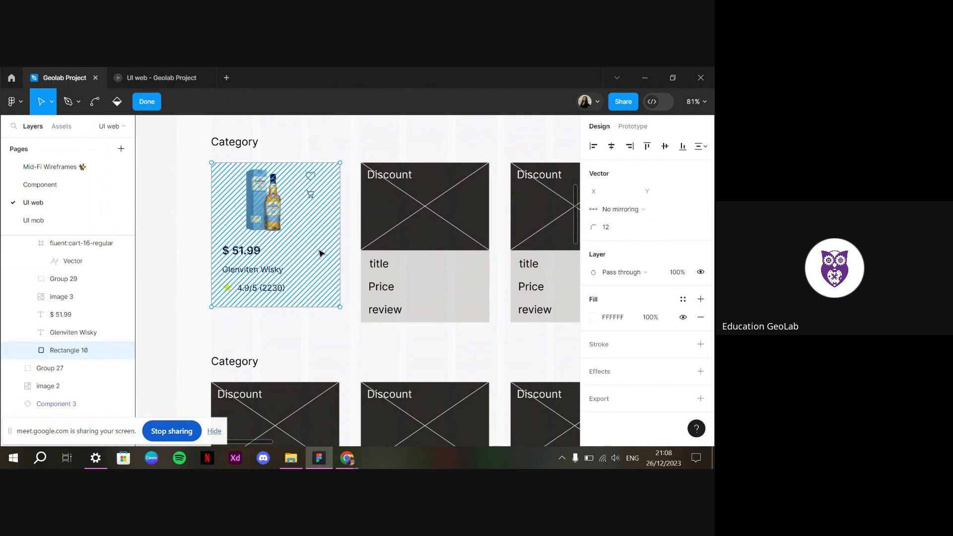
pyautogui.moveTo(329, 249); pyautogui.dragTo(329, 249)
pyautogui.click(346, 258)
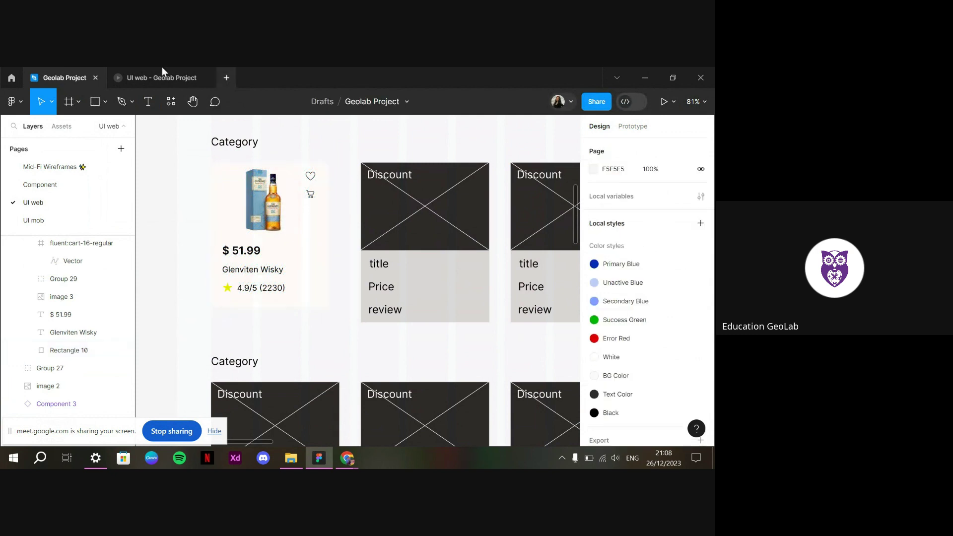
pyautogui.click(161, 77)
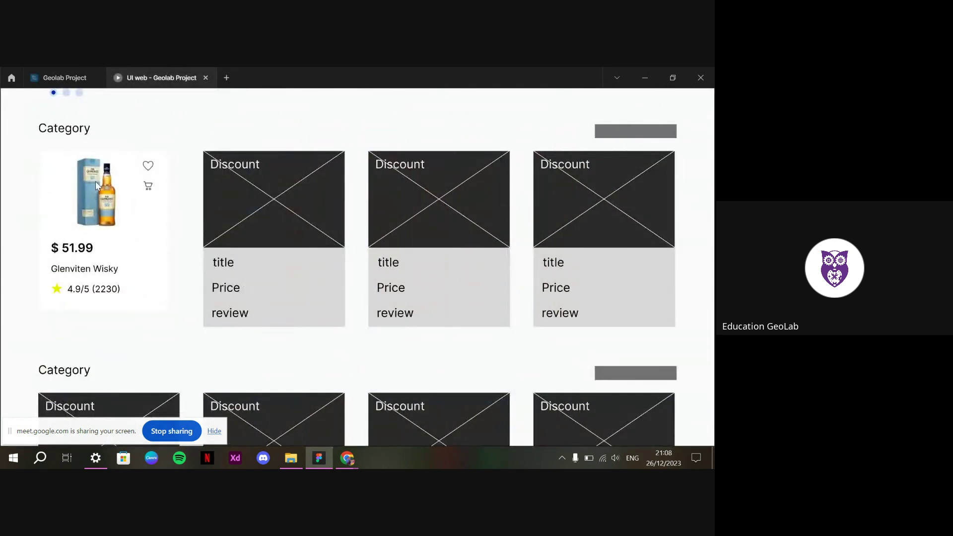
pyautogui.hotkey('ctrl', 'shift', 'Tab')
# Centre the bottle image horizontally on the card's background rectangle and check the card in the prototype preview
pyautogui.click(258, 224)
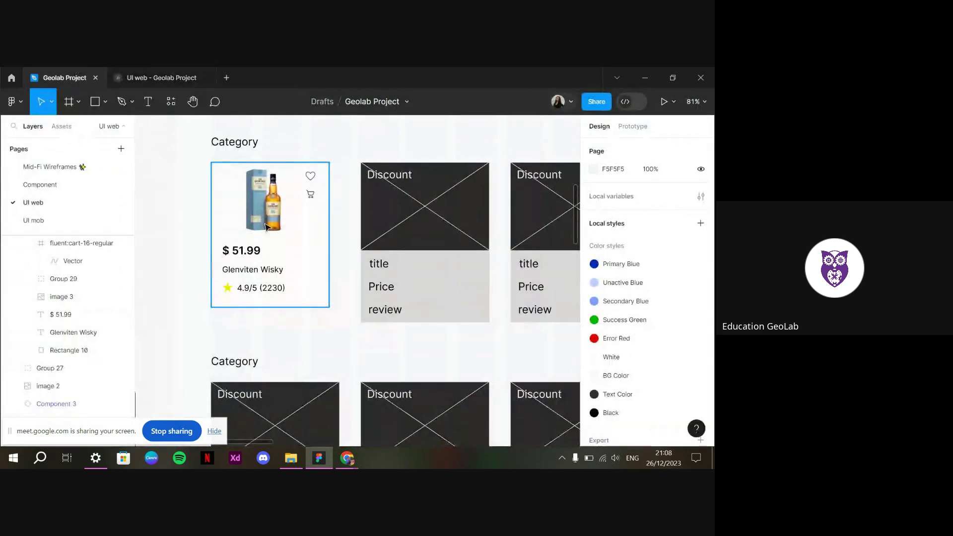
pyautogui.keyDown('shift'); pyautogui.click(325, 267); pyautogui.keyUp('shift')
pyautogui.click(611, 147)
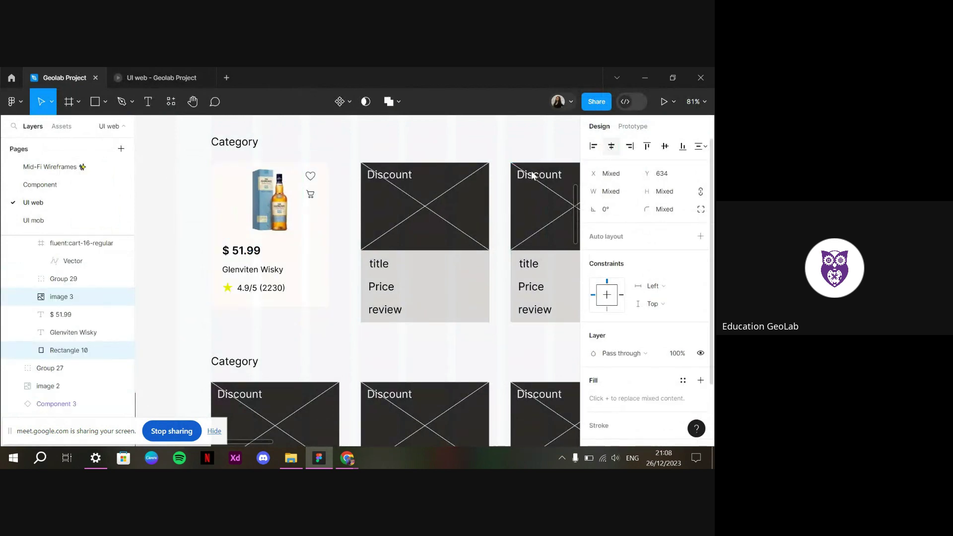
pyautogui.keyDown('shift'); pyautogui.click(313, 279); pyautogui.keyUp('shift')
pyautogui.press('Return')
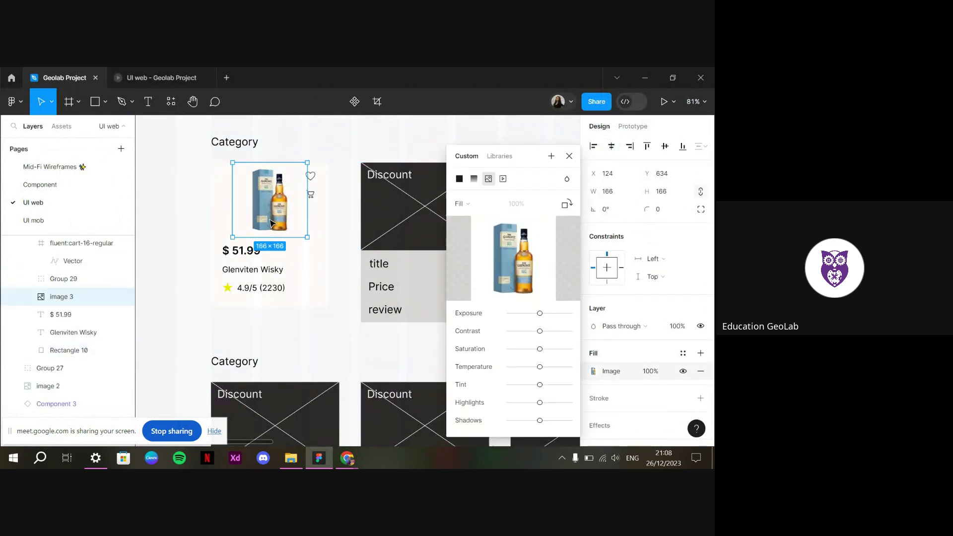
pyautogui.click(333, 293)
pyautogui.click(259, 226)
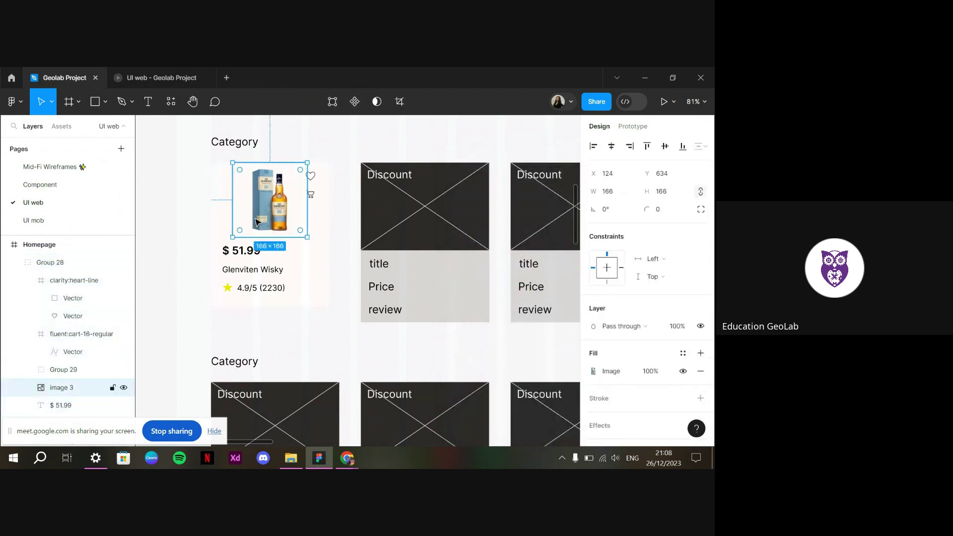
pyautogui.press('Escape')
pyautogui.click(182, 75)
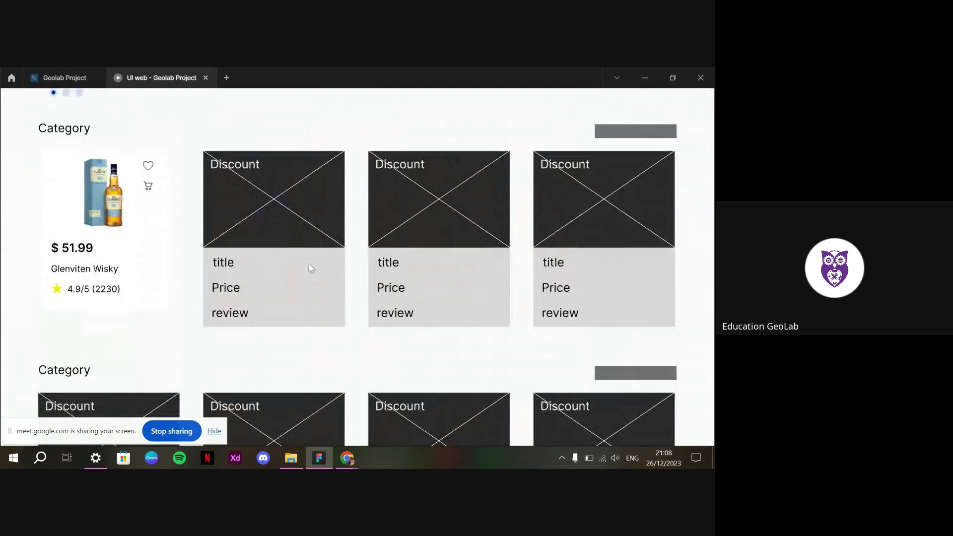
pyautogui.click(87, 71)
# Give the card's background rectangle an inside stroke of 0.5 in colour D9D9D9 and check it in the prototype preview
pyautogui.click(314, 307)
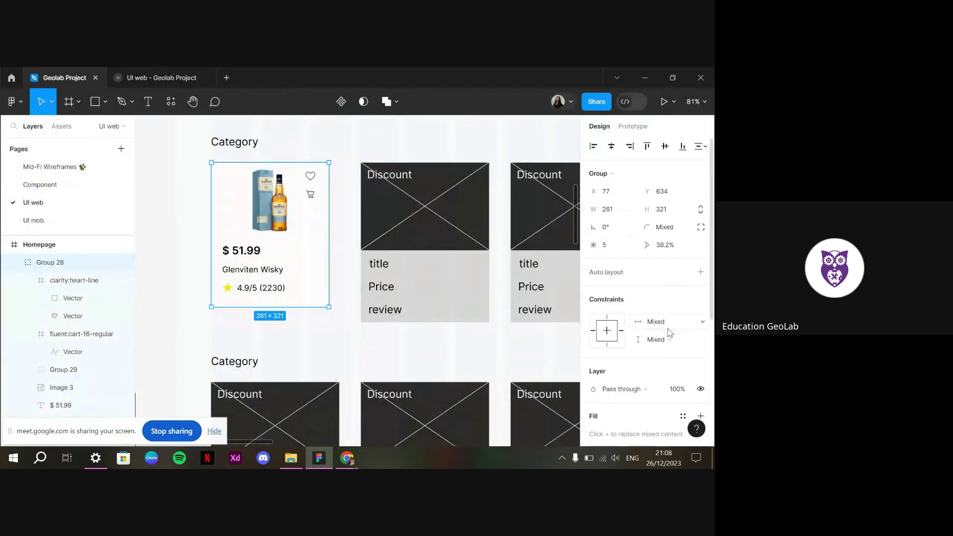
pyautogui.scroll(-4, 649, 367)
pyautogui.doubleClick(307, 258)
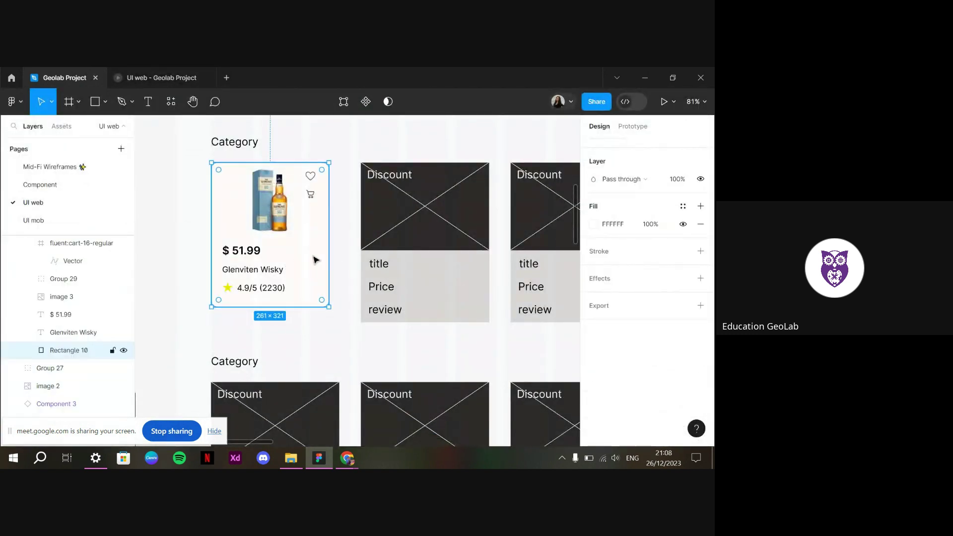
pyautogui.click(669, 386)
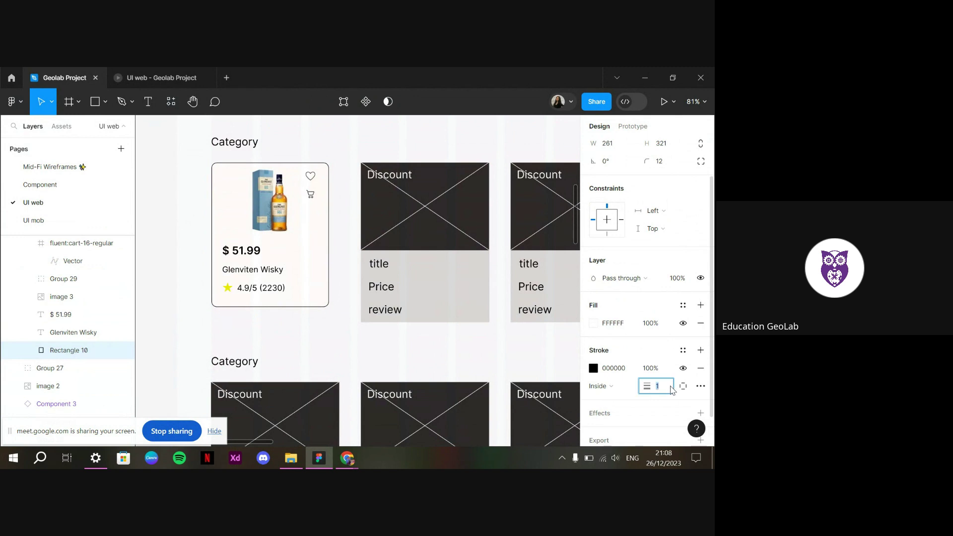
pyautogui.write('0.5')
pyautogui.press('Return')
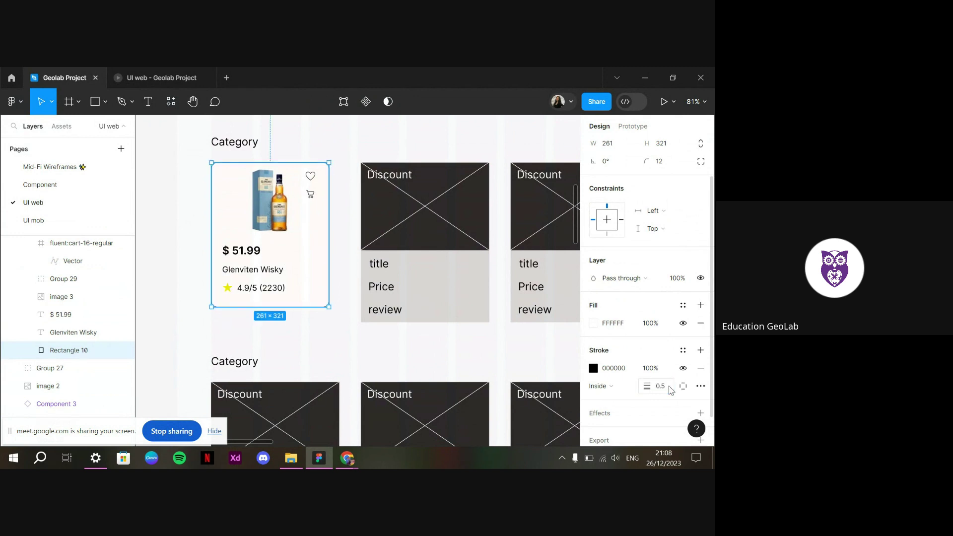
pyautogui.click(591, 368)
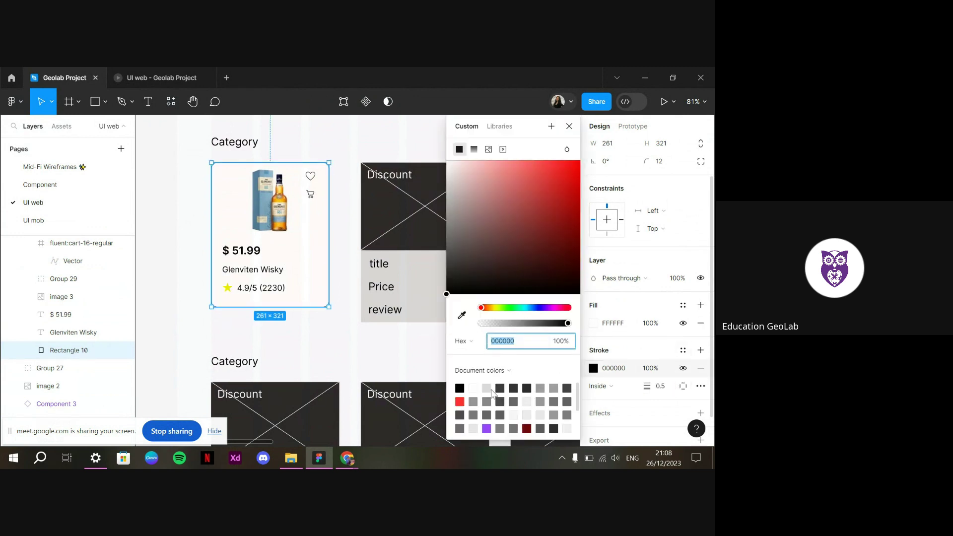
pyautogui.click(125, 70)
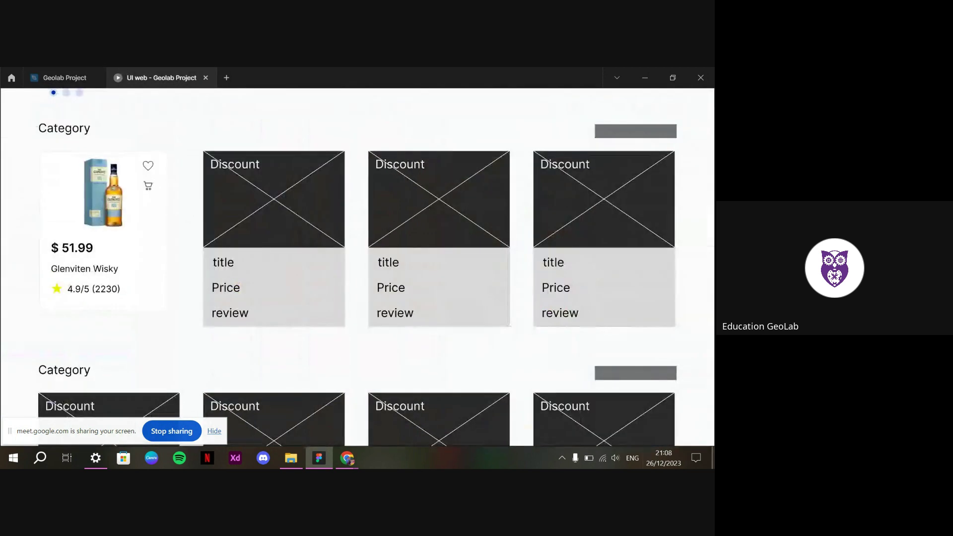
pyautogui.click(79, 69)
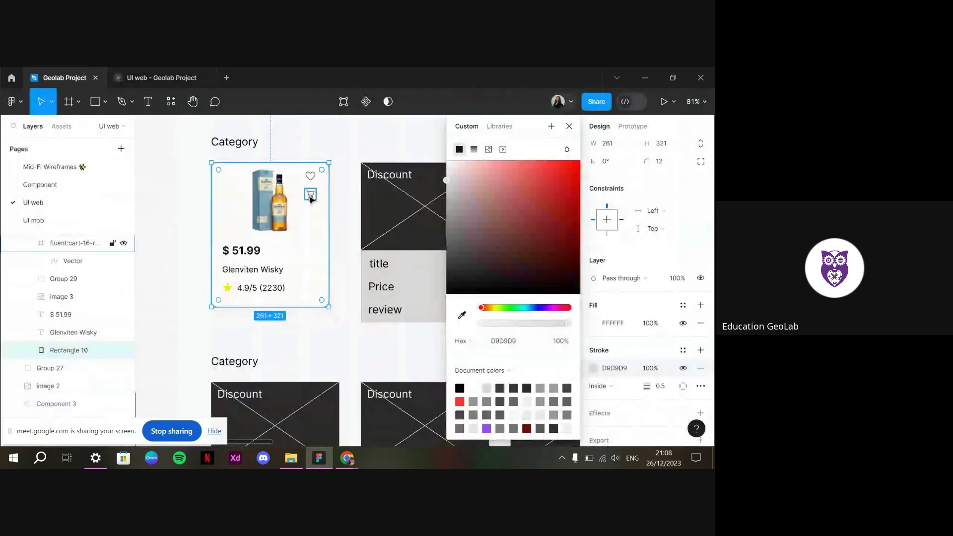
# Delete the three wireframe placeholder cards beside the whisky card in the first Category row
pyautogui.click(286, 205)
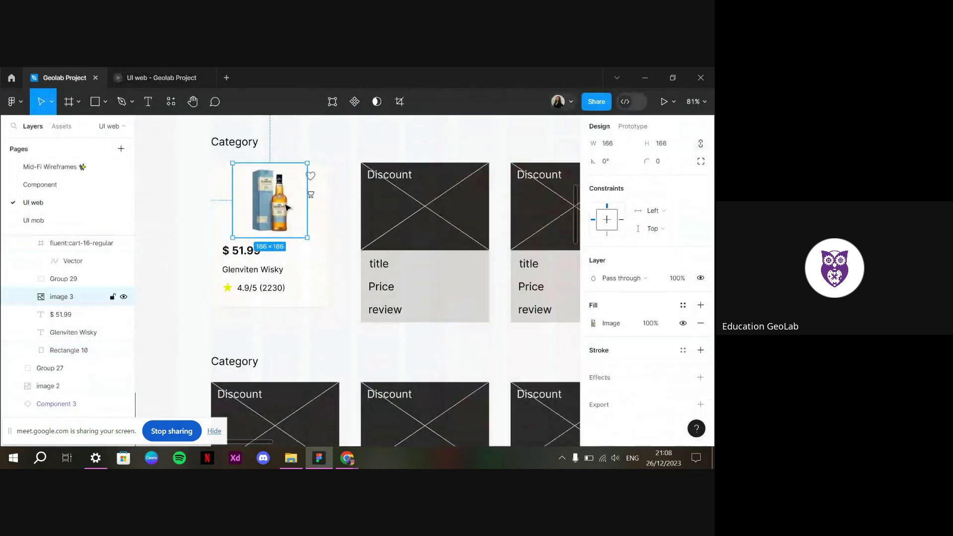
pyautogui.click(343, 223)
pyautogui.scroll(-1, 352, 231)
pyautogui.keyDown('ctrl'); pyautogui.scroll(-5, 410, 311); pyautogui.keyUp('ctrl')
pyautogui.hscroll(2, 410, 311)
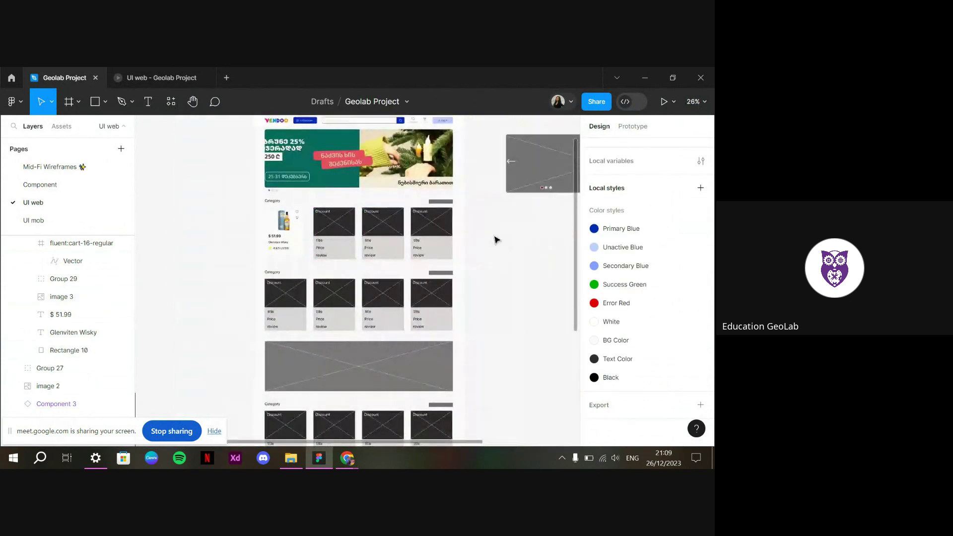
pyautogui.moveTo(494, 239); pyautogui.dragTo(332, 242)
pyautogui.press('Delete')
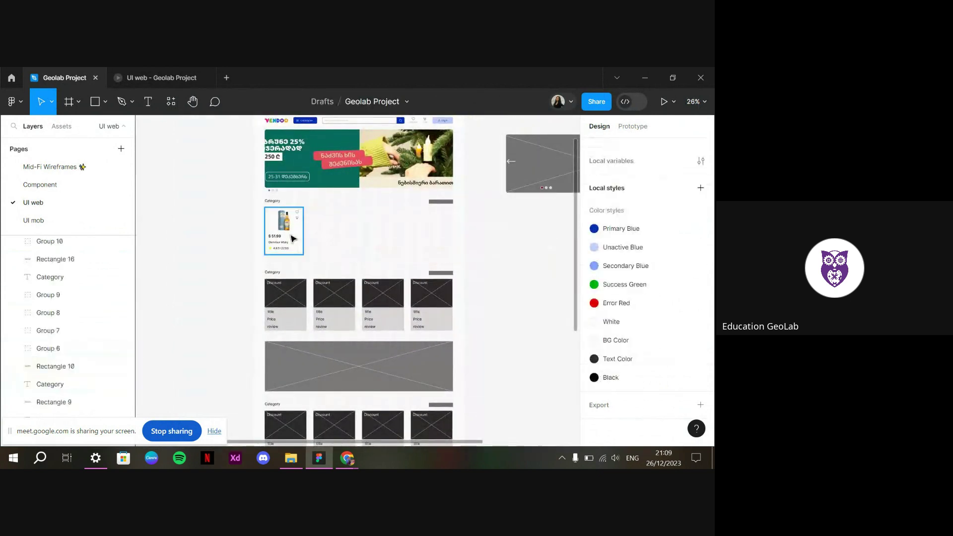
# Duplicate the whisky card to fill the first Category row with four cards
pyautogui.click(276, 238)
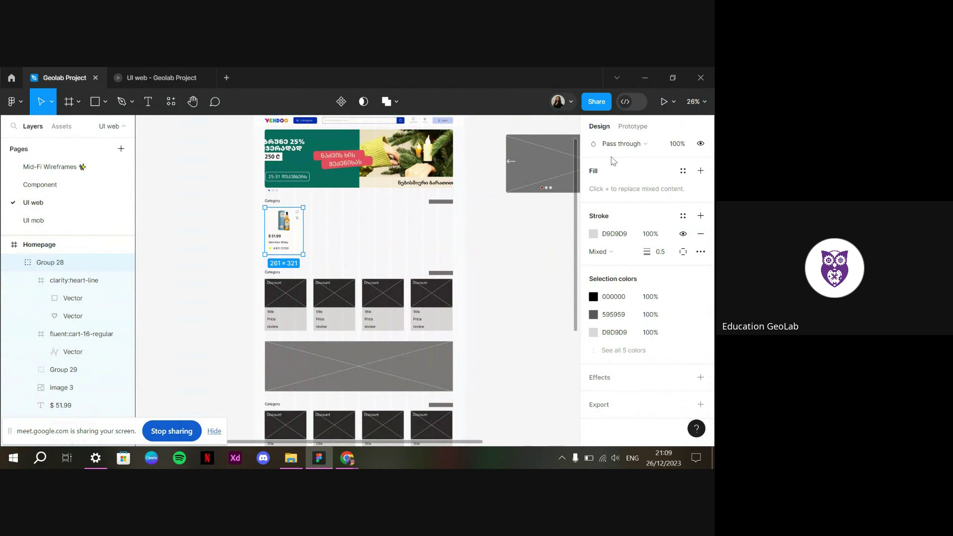
pyautogui.scroll(5, 612, 161)
pyautogui.moveTo(589, 184); pyautogui.dragTo(484, 221)
pyautogui.click(484, 221)
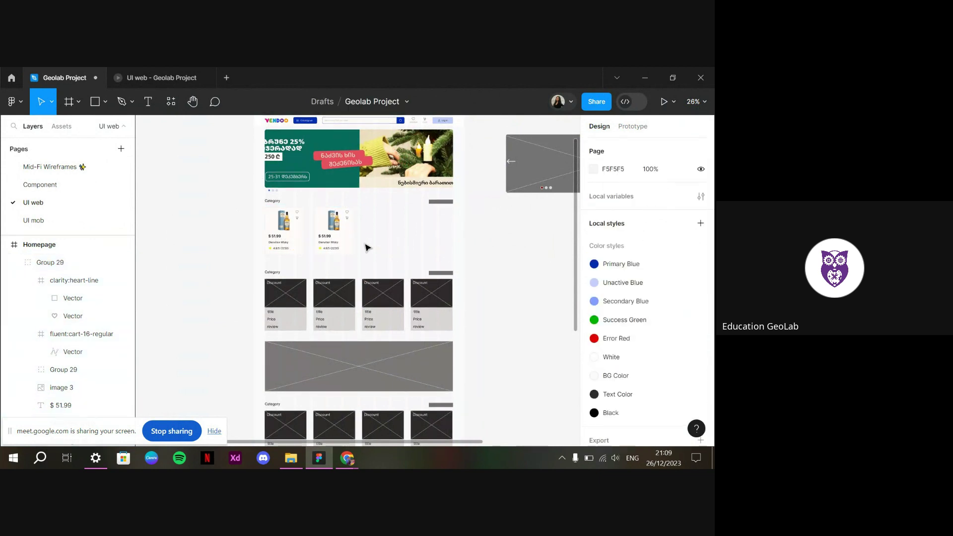
pyautogui.moveTo(366, 249); pyautogui.dragTo(417, 243)
pyautogui.scroll(5, 417, 243)
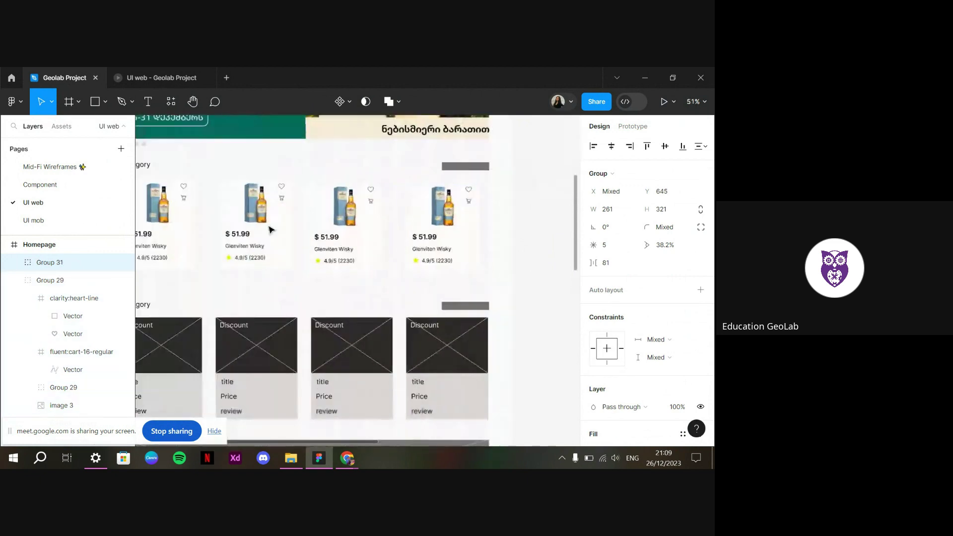
# Raise the third and fourth cards to Y 634, level with the first card
pyautogui.click(233, 209)
pyautogui.hscroll(-5, 281, 175)
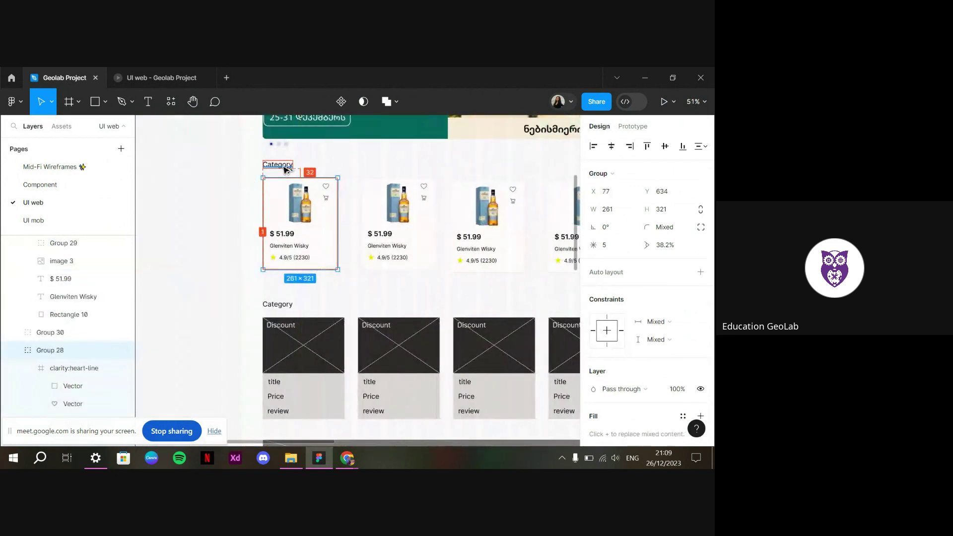
pyautogui.hscroll(3, 356, 185)
pyautogui.click(432, 270)
pyautogui.click(431, 268)
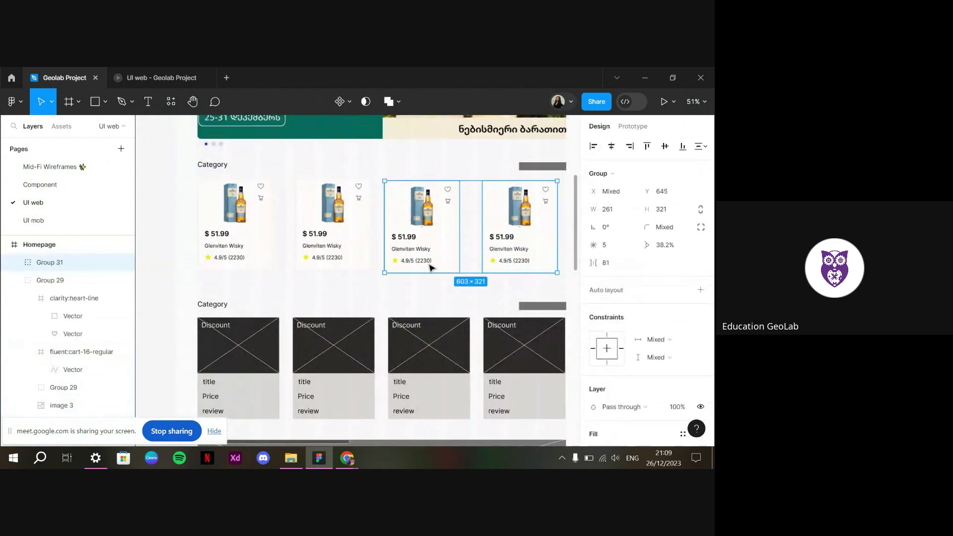
pyautogui.press('alt')
pyautogui.press('Up')
pyautogui.press('Up')
pyautogui.press('Up')
pyautogui.press('Up')
pyautogui.press('Up')
pyautogui.press('Up')
pyautogui.press('Up')
pyautogui.press('Up')
pyautogui.press('Up')
pyautogui.press('Up')
pyautogui.press('Up')
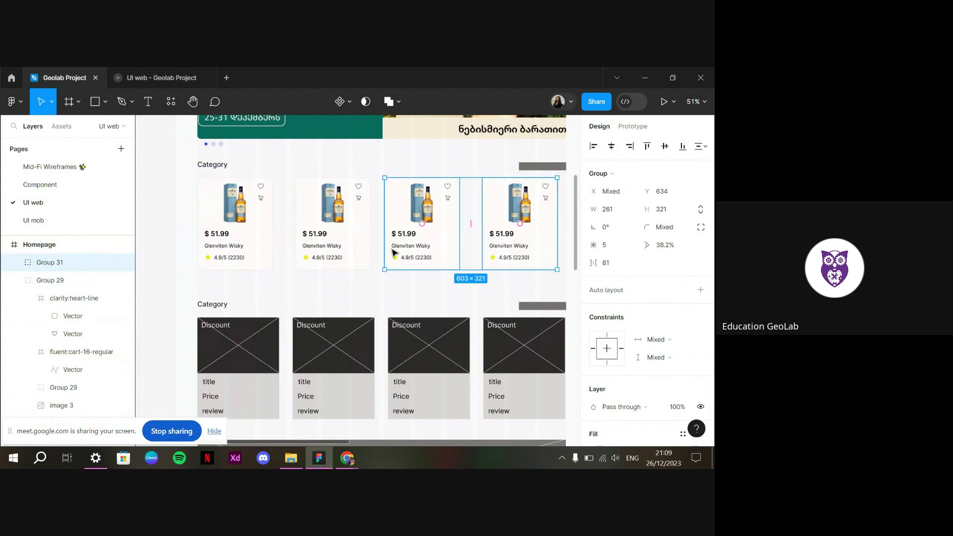
# Distribute the four cards evenly across the Category row with 79 spacing and check the row in the prototype preview
pyautogui.click(348, 234)
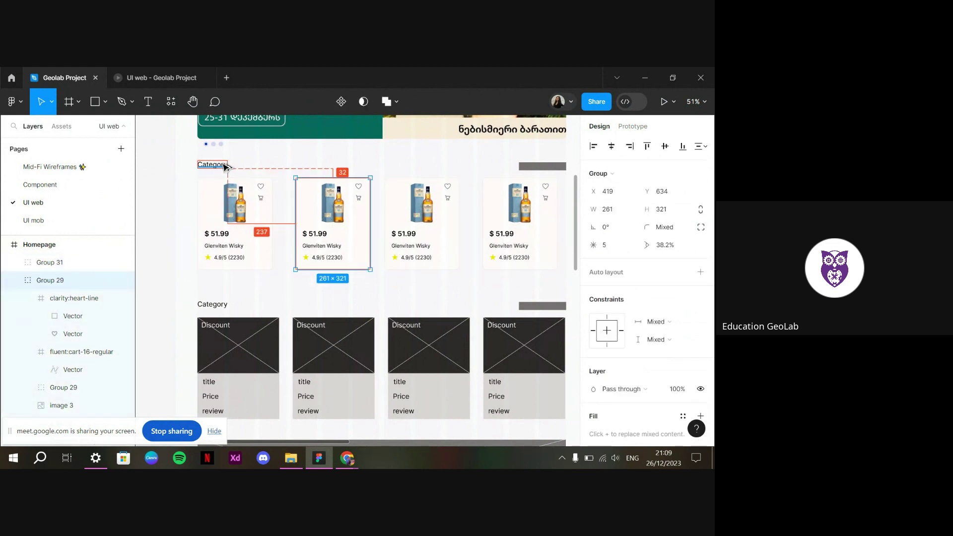
pyautogui.moveTo(195, 220); pyautogui.dragTo(593, 265)
pyautogui.hotkey('ctrl', 'Tab')
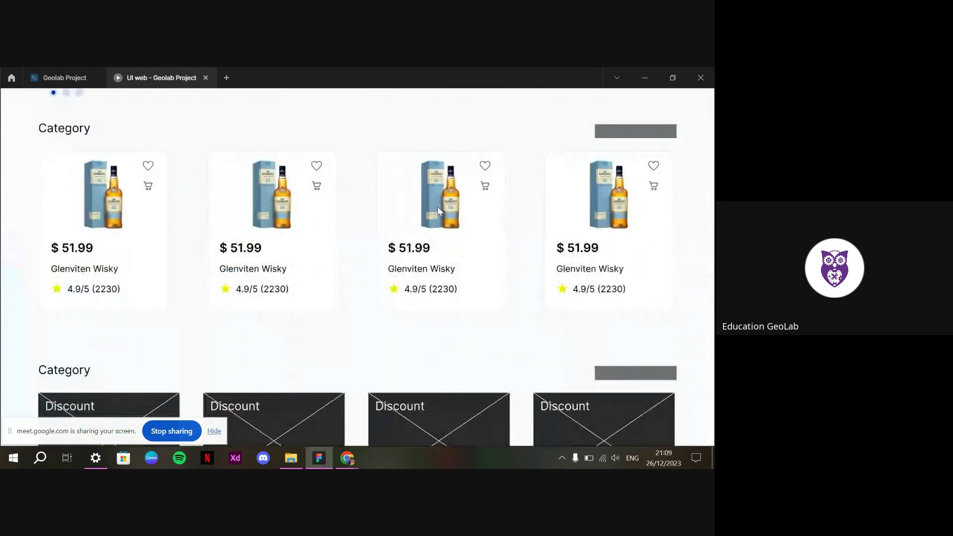
pyautogui.scroll(3, 444, 221)
pyautogui.click(66, 70)
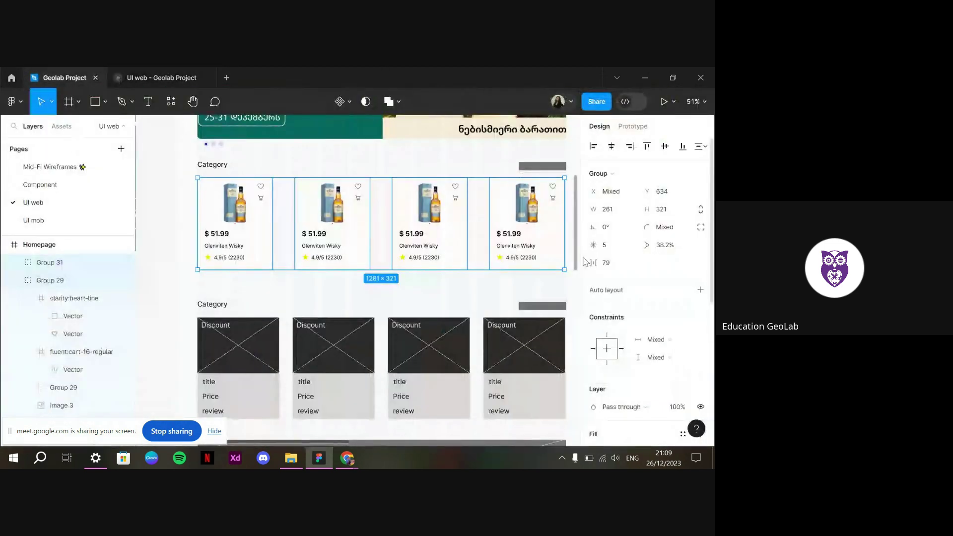
# Set the spacing between the four cards to 64, shift the row slightly right, and check it in the prototype preview
pyautogui.moveTo(594, 265)
pyautogui.mouseDown()
pyautogui.moveTo(542, 275)
pyautogui.moveTo(578, 275)
pyautogui.mouseUp()
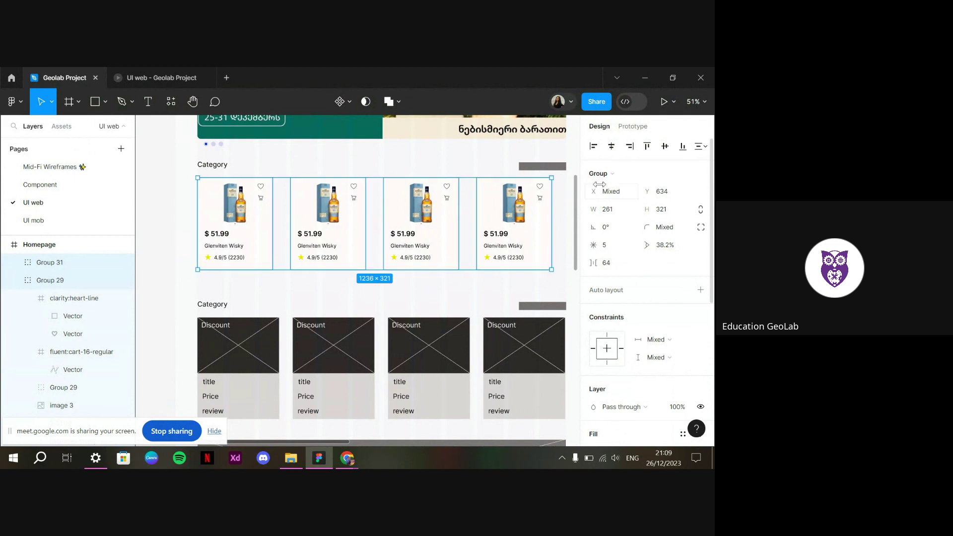
pyautogui.moveTo(594, 187); pyautogui.dragTo(611, 188)
pyautogui.click(161, 78)
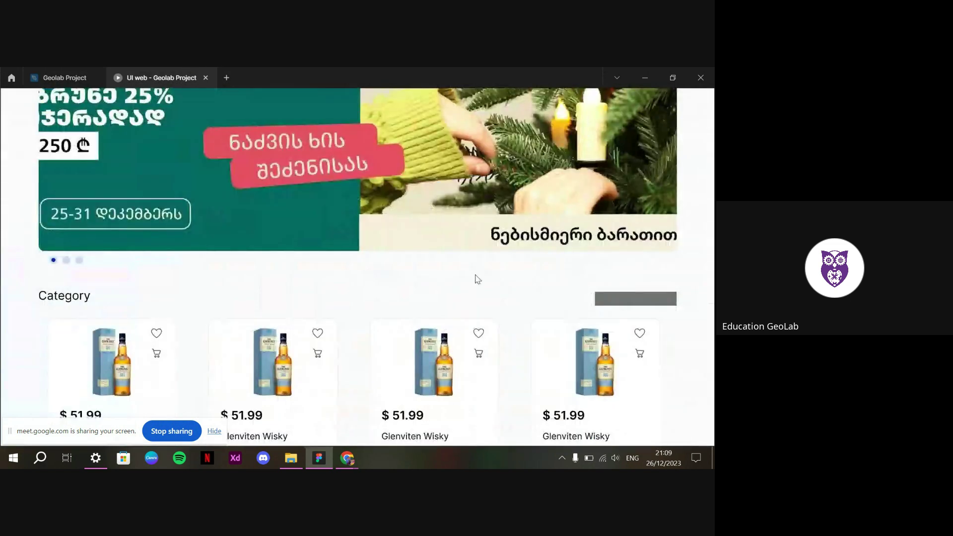
pyautogui.scroll(-3, 430, 281)
pyautogui.hotkey('ctrl', 'Tab')
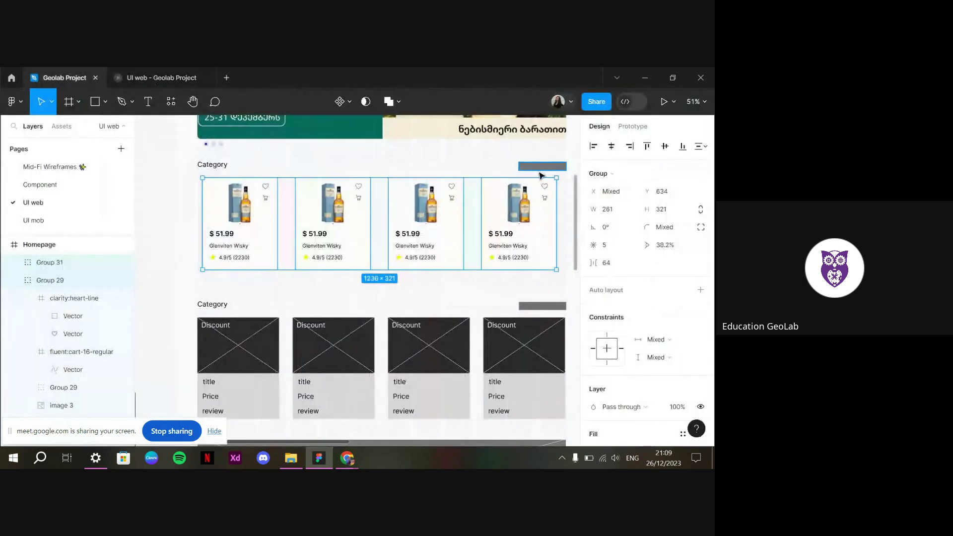
pyautogui.scroll(-3, 666, 358)
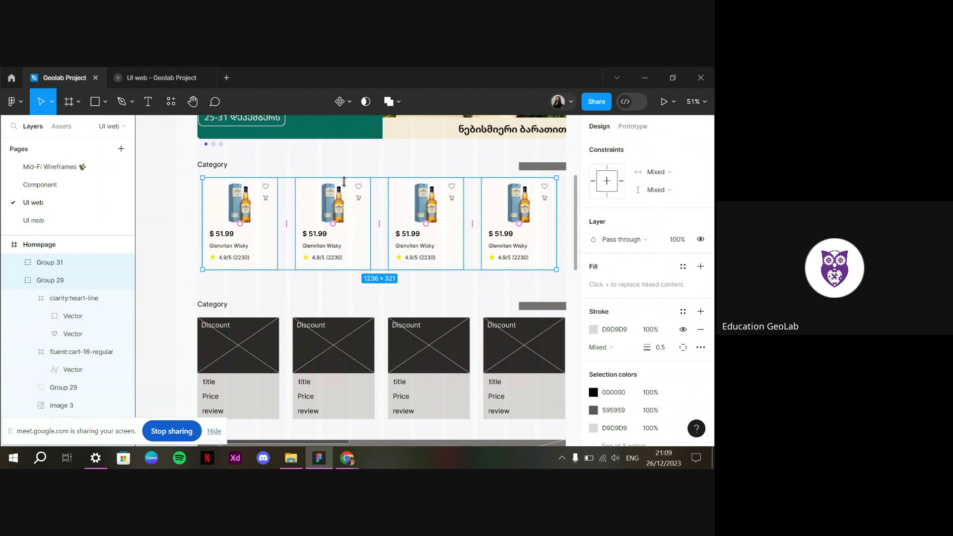
pyautogui.click(399, 292)
pyautogui.click(385, 247)
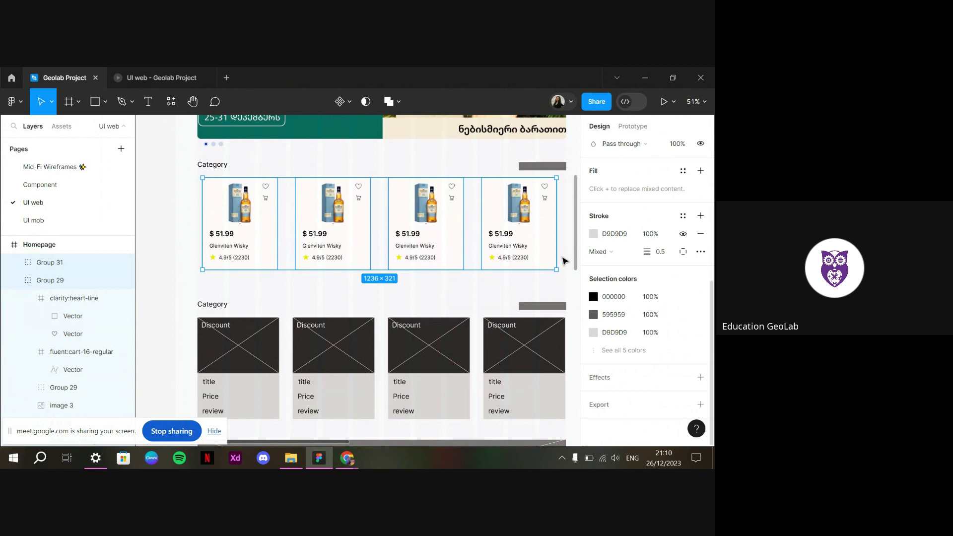
# Replace the Homepage frame's BG Color fill with the White color style
pyautogui.scroll(3, 294, 282)
pyautogui.click(158, 70)
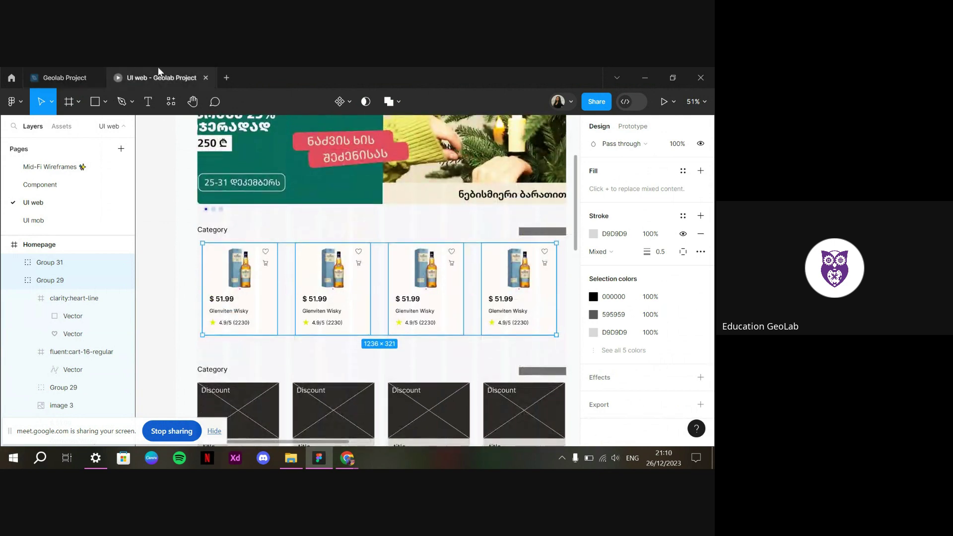
pyautogui.click(49, 69)
pyautogui.scroll(2, 222, 165)
pyautogui.scroll(2, 222, 165)
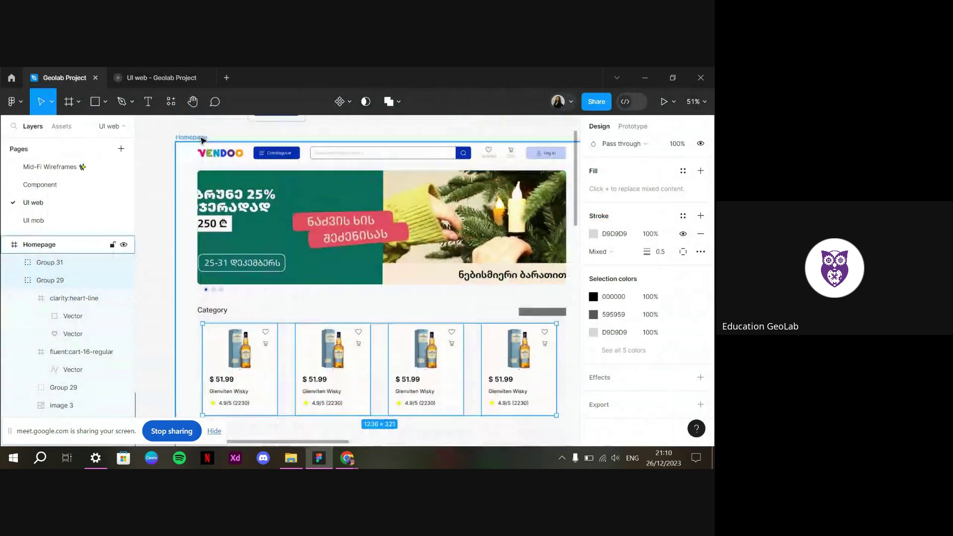
pyautogui.press('Escape')
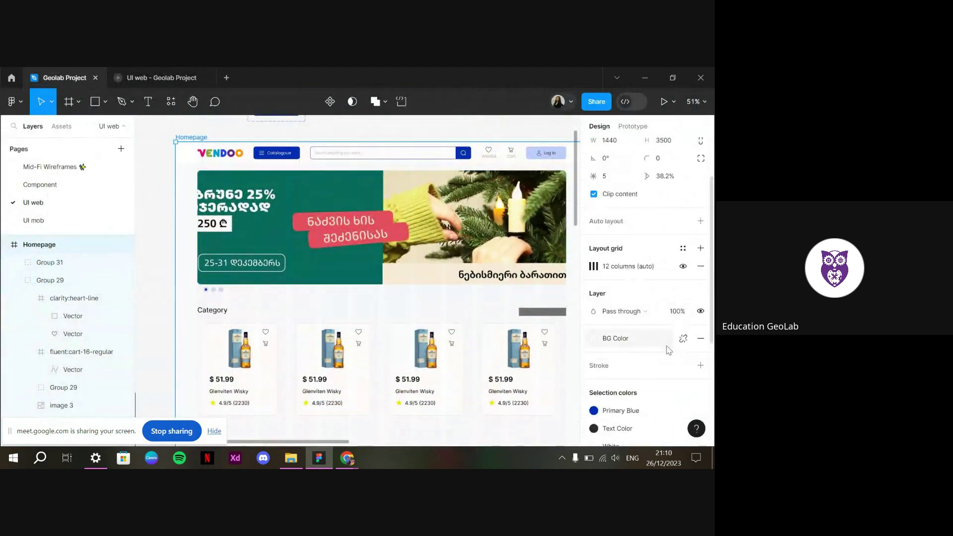
pyautogui.click(666, 340)
pyautogui.click(683, 338)
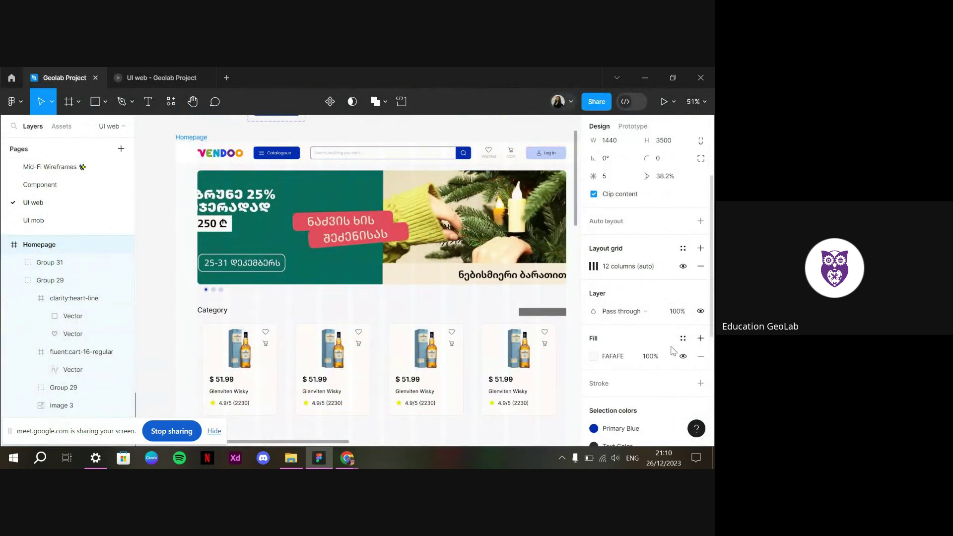
pyautogui.click(683, 339)
pyautogui.click(484, 372)
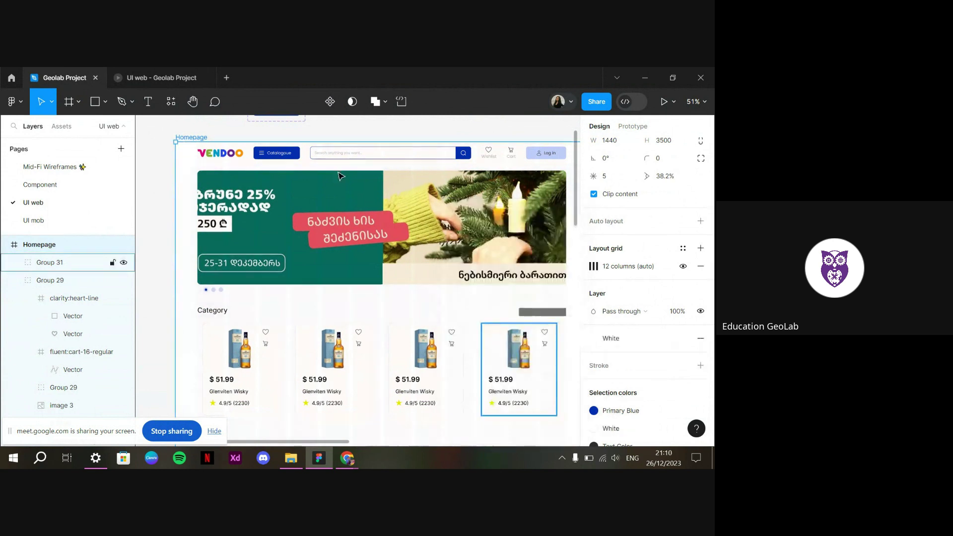
# Review the homepage's white background in the prototype preview, from the header through the Category rows
pyautogui.click(170, 74)
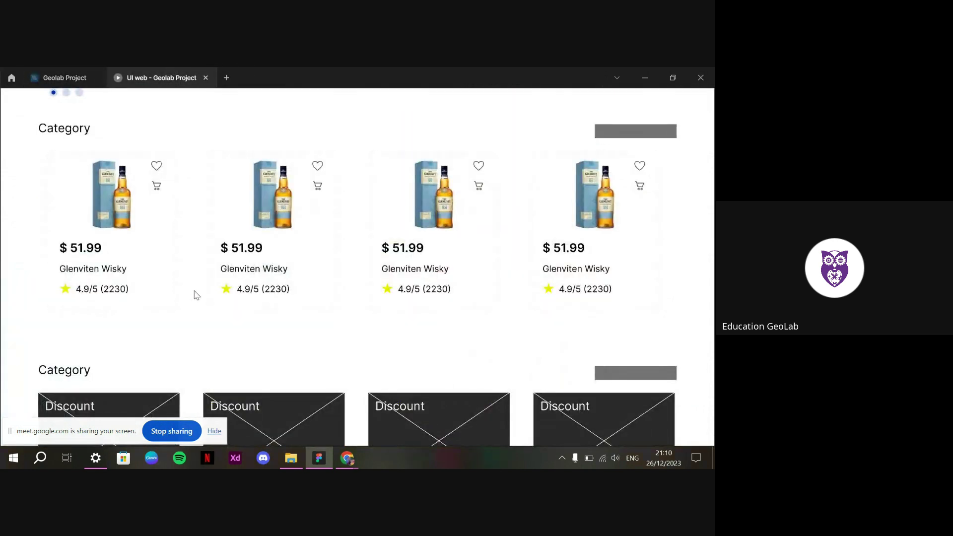
pyautogui.scroll(5, 194, 295)
pyautogui.scroll(-5, 195, 295)
pyautogui.scroll(3, 194, 296)
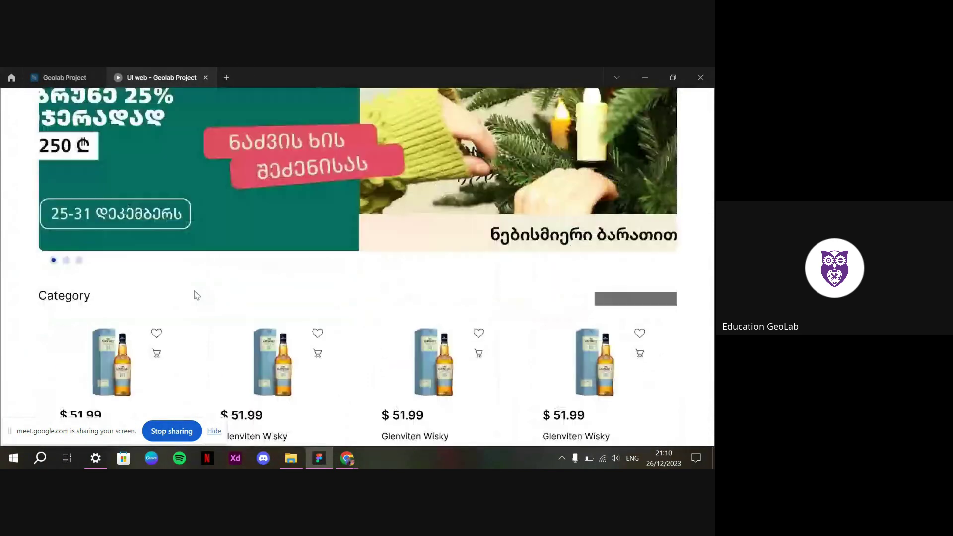
pyautogui.scroll(2, 195, 293)
pyautogui.scroll(-5, 64, 124)
pyautogui.scroll(5, 27, 166)
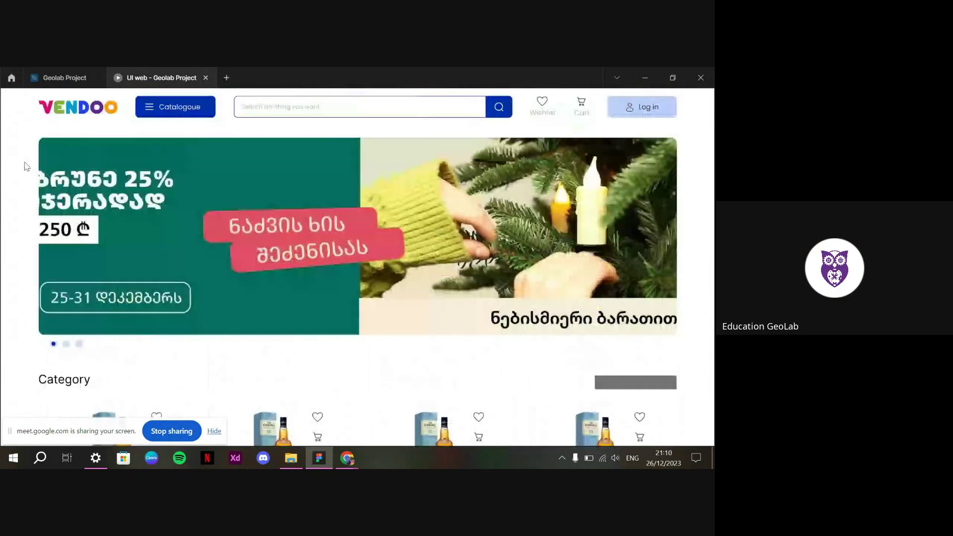
pyautogui.scroll(-3, 181, 177)
# Add a stroke to the header bar's white background shape
pyautogui.click(62, 75)
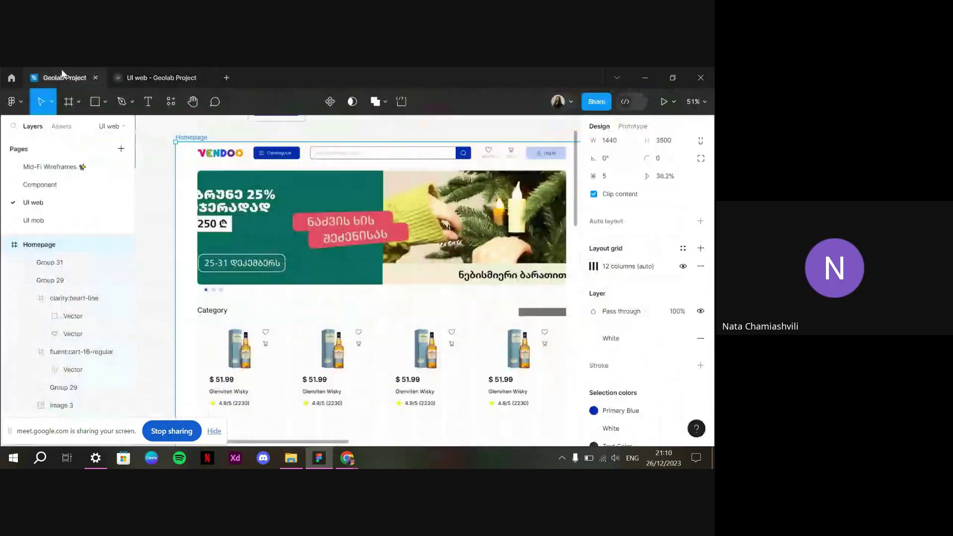
pyautogui.scroll(4, 305, 322)
pyautogui.click(305, 348)
pyautogui.doubleClick(305, 348)
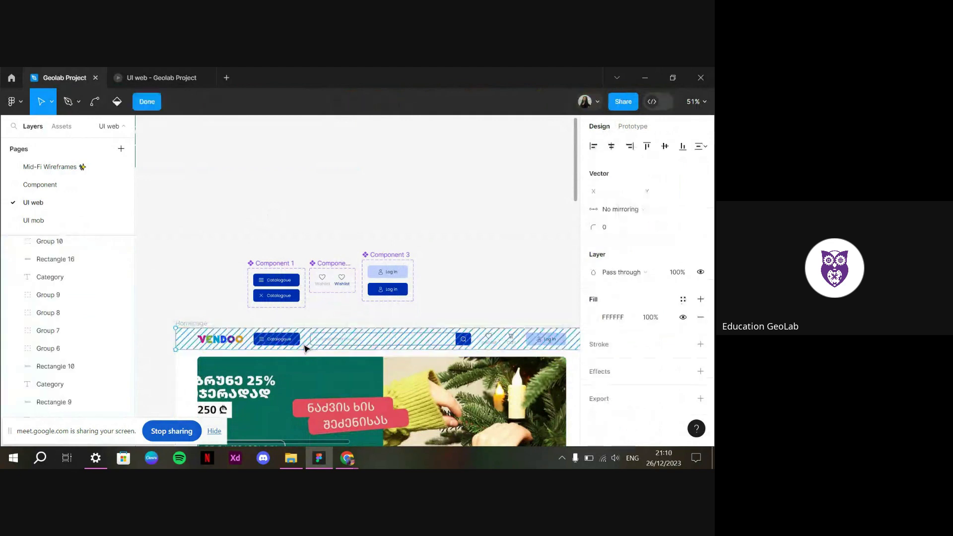
pyautogui.press('Escape')
pyautogui.click(700, 354)
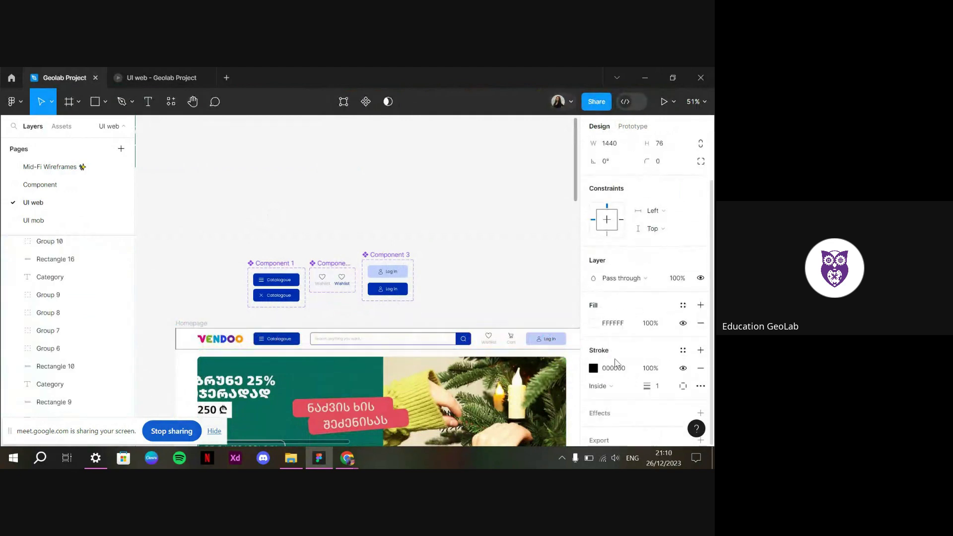
# Customize the header bar's stroke per side: 0 for left, top and right, 0.5 for the bottom
pyautogui.click(683, 386)
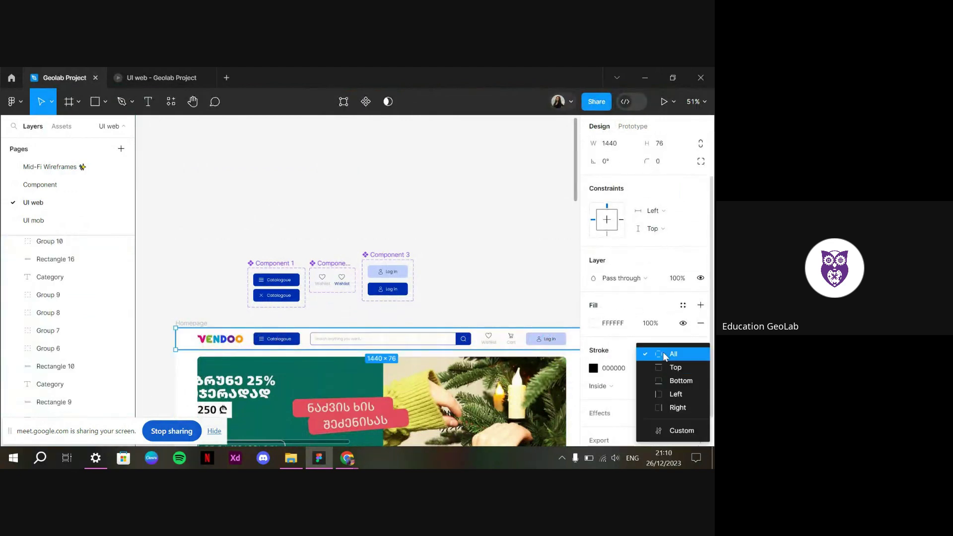
pyautogui.click(682, 428)
pyautogui.scroll(-2, 627, 405)
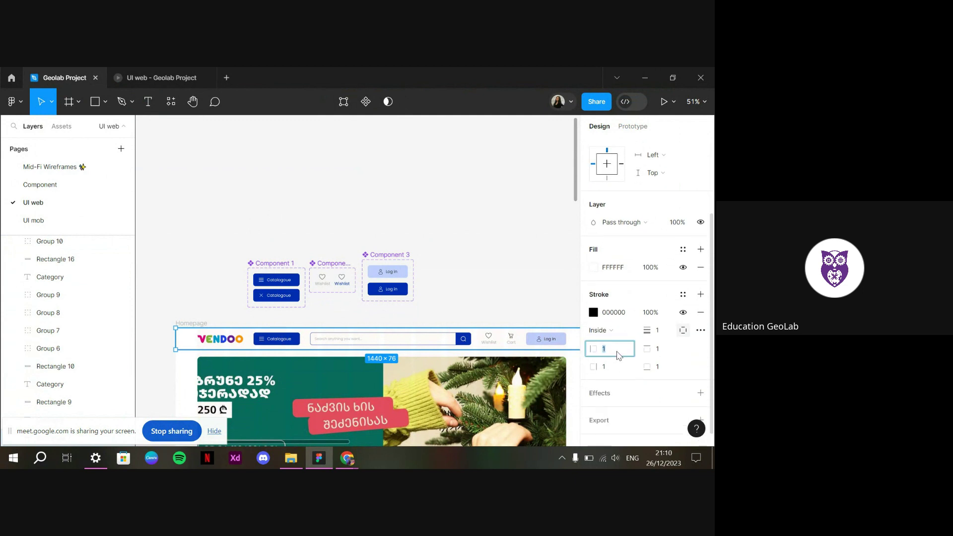
pyautogui.press('Tab')
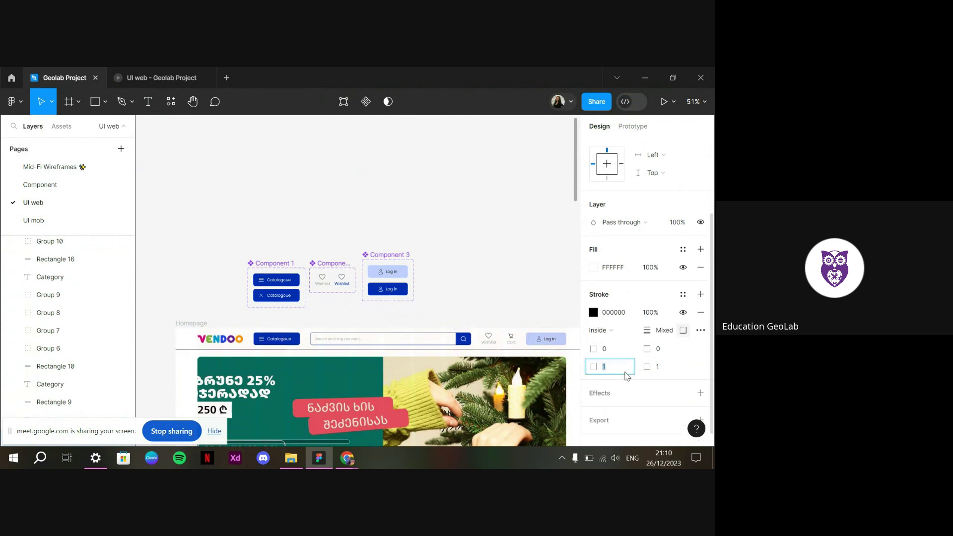
pyautogui.write('0')
pyautogui.press('Return')
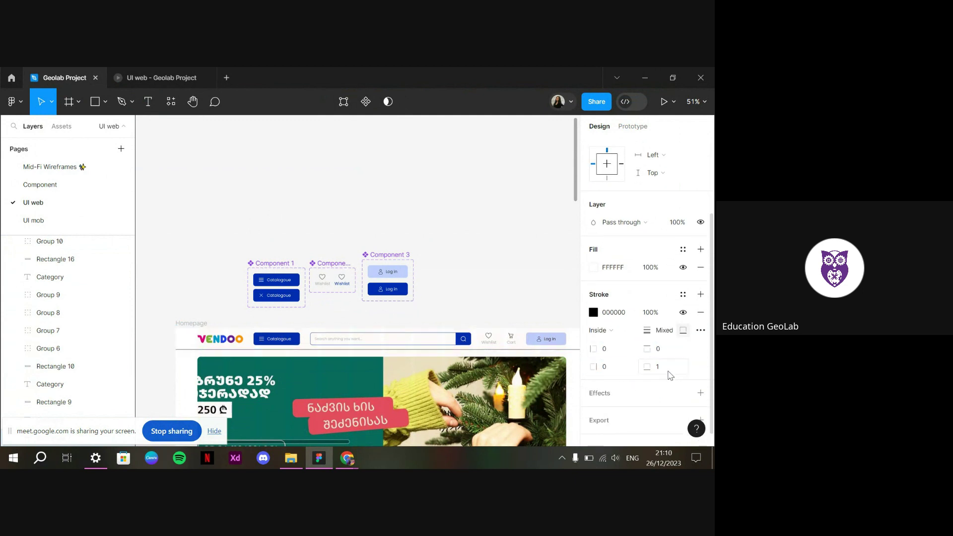
pyautogui.click(670, 375)
pyautogui.write('0.5')
pyautogui.press('Return')
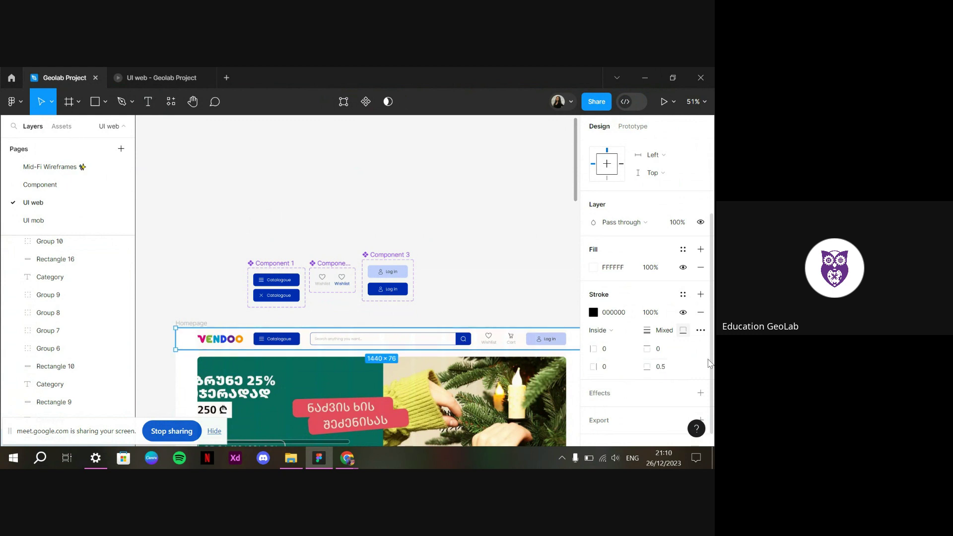
# Change the header's bottom stroke from black to a light grey, comparing shades in the prototype preview
pyautogui.click(593, 312)
pyautogui.moveTo(528, 251)
pyautogui.mouseDown()
pyautogui.moveTo(436, 234)
pyautogui.moveTo(443, 229)
pyautogui.mouseUp()
pyautogui.click(164, 78)
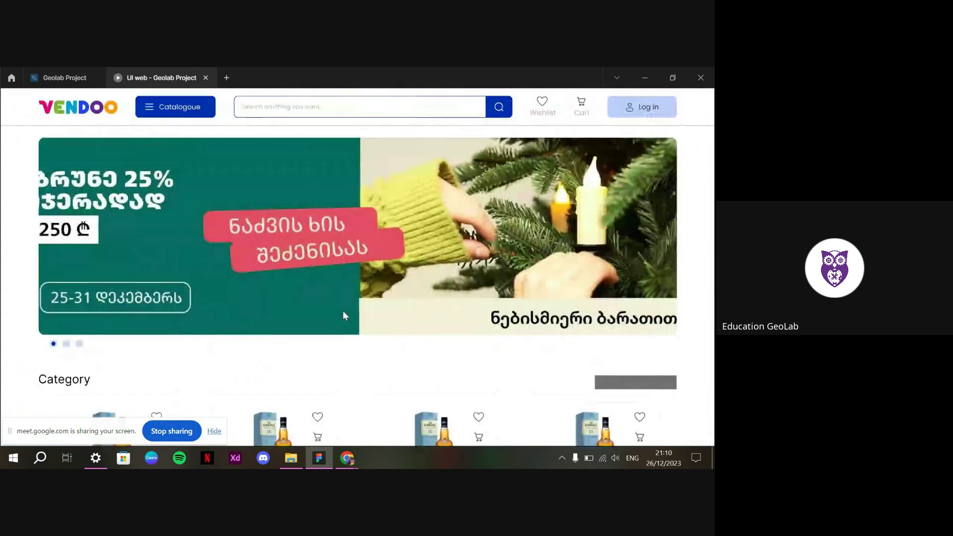
pyautogui.click(64, 78)
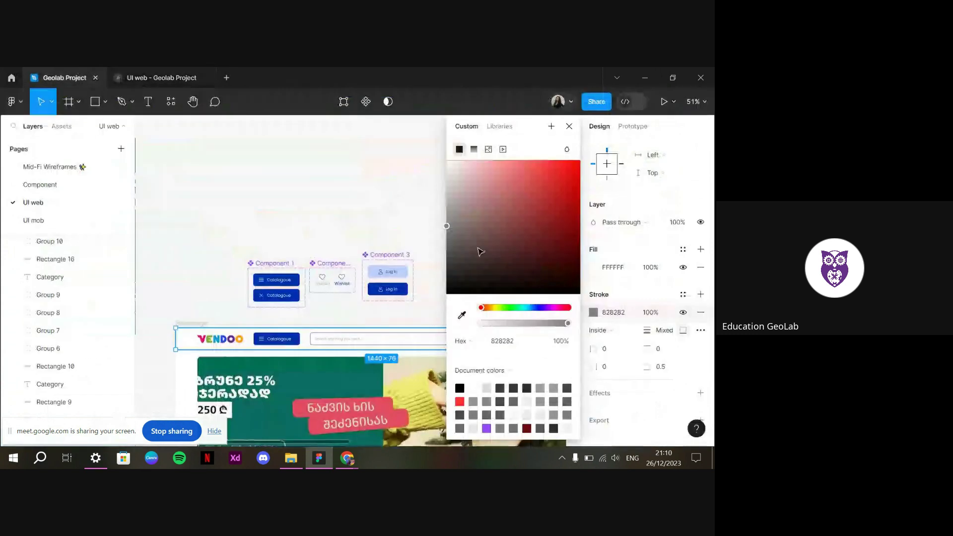
pyautogui.moveTo(464, 173); pyautogui.dragTo(439, 186)
pyautogui.click(186, 77)
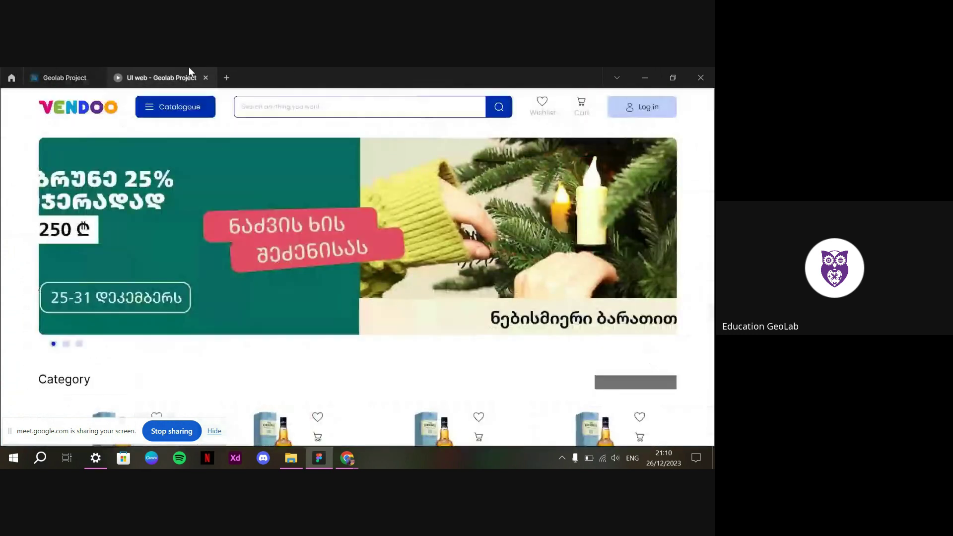
pyautogui.scroll(-2, 149, 241)
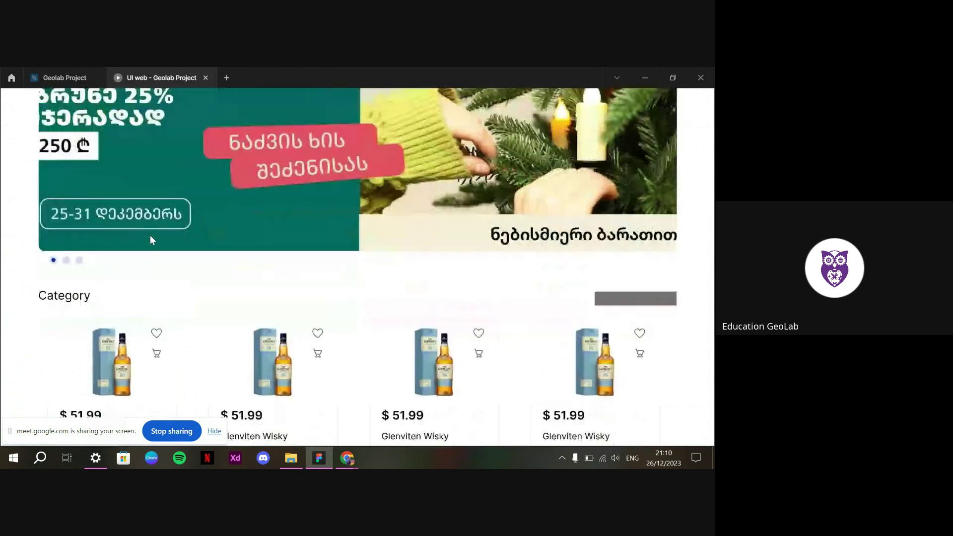
pyautogui.scroll(2, 149, 240)
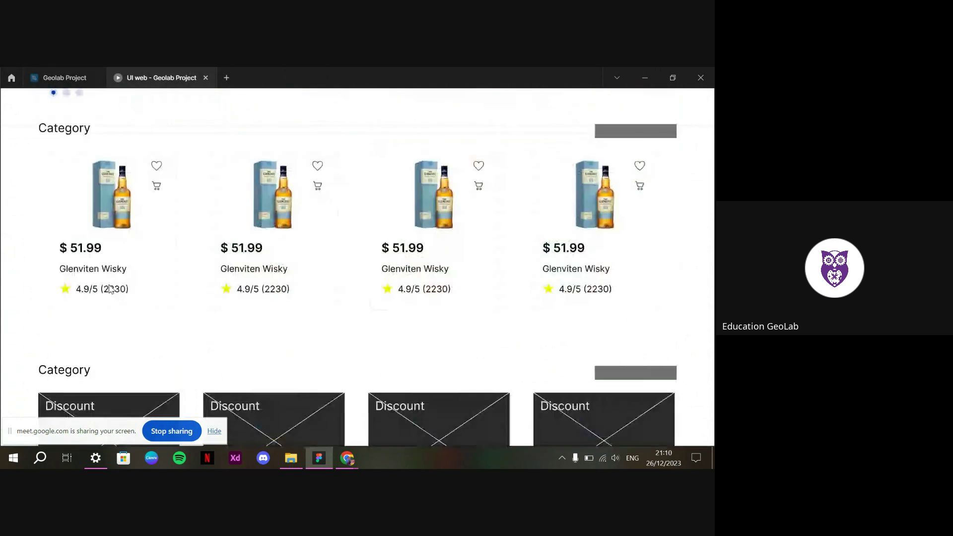
pyautogui.scroll(-3, 358, 229)
# Hide the stroke of the first whisky card and compare it with the outlined cards in the prototype preview
pyautogui.click(65, 75)
pyautogui.click(223, 288)
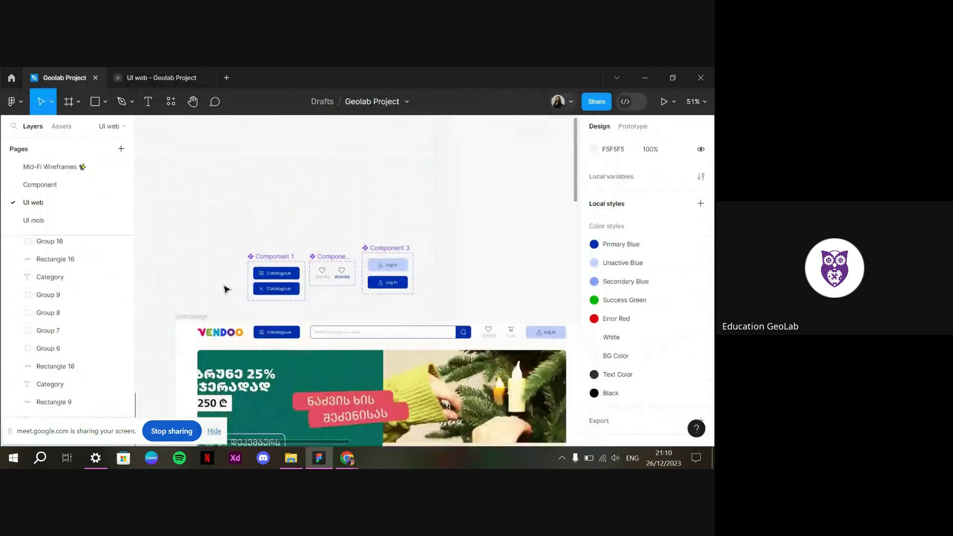
pyautogui.scroll(-5, 238, 323)
pyautogui.click(258, 365)
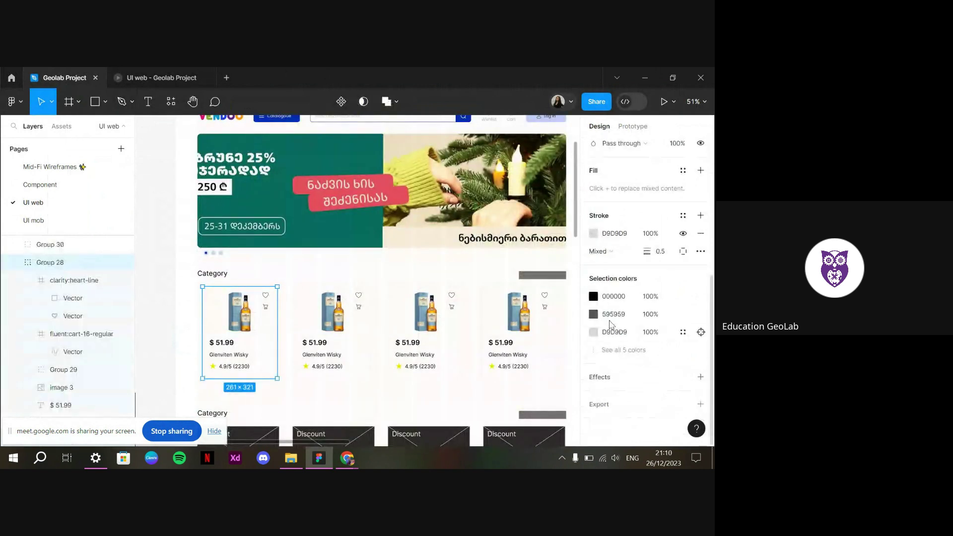
pyautogui.click(683, 233)
pyautogui.click(159, 77)
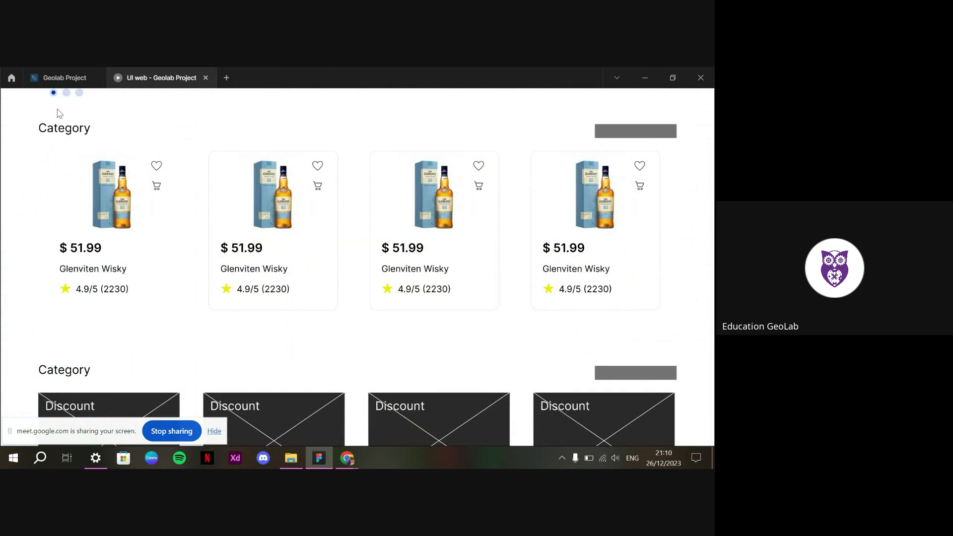
pyautogui.moveTo(89, 72)
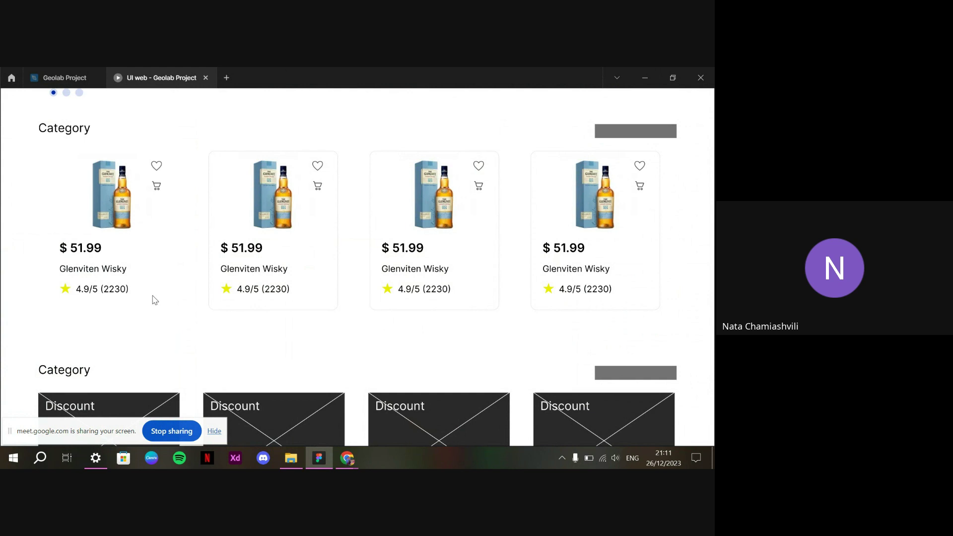
# Hide the D9D9D9 stroke on the second, third and fourth whisky cards together
pyautogui.click(88, 75)
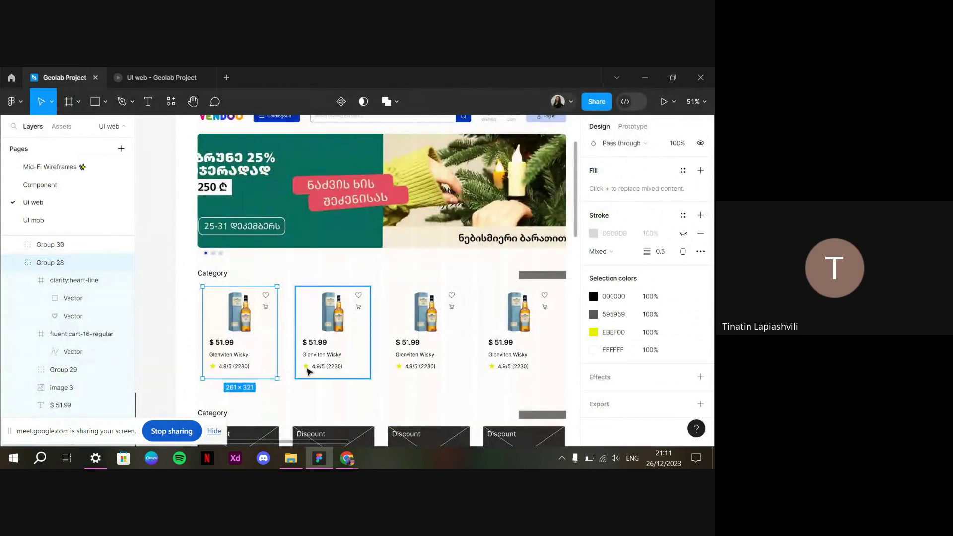
pyautogui.click(326, 368)
pyautogui.keyDown('shift'); pyautogui.click(440, 368); pyautogui.keyUp('shift')
pyautogui.keyDown('shift'); pyautogui.click(501, 377); pyautogui.keyUp('shift')
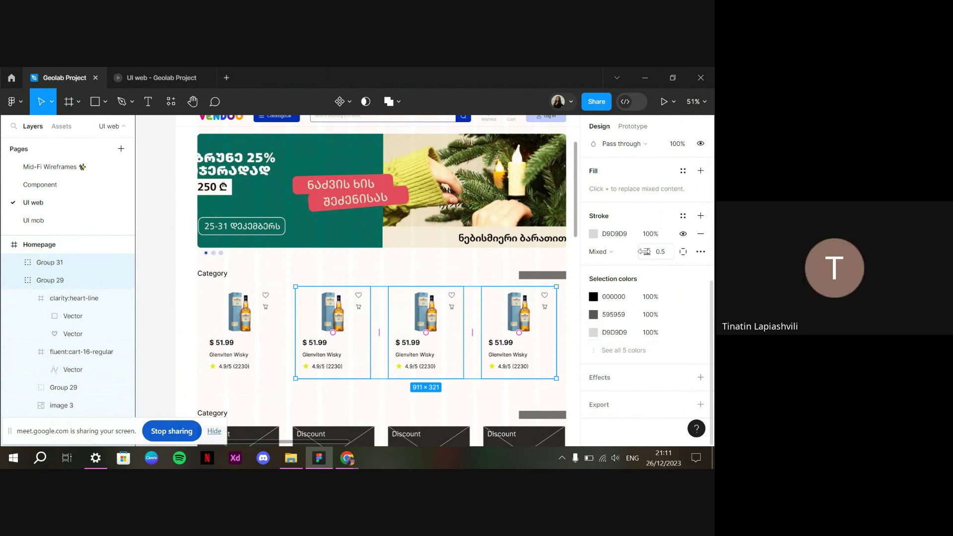
pyautogui.click(681, 236)
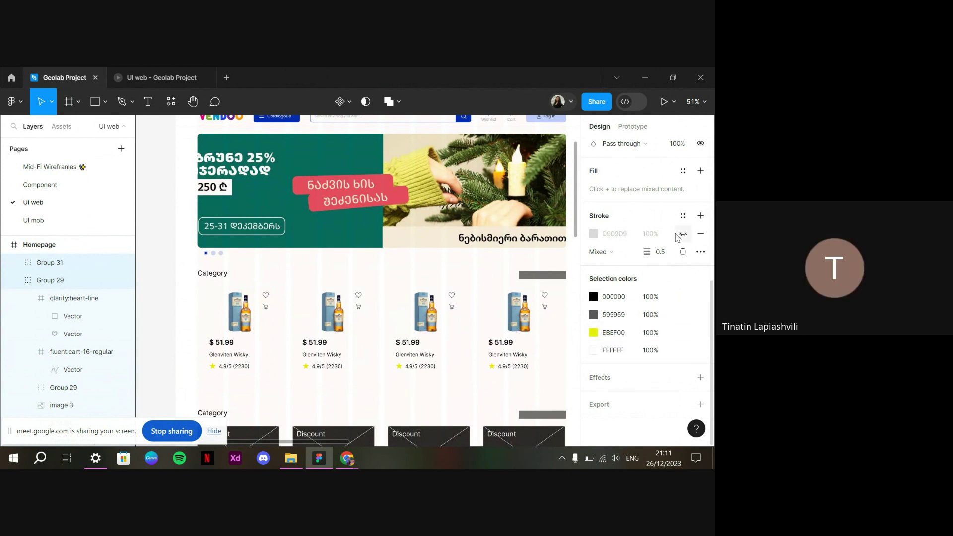
pyautogui.click(681, 235)
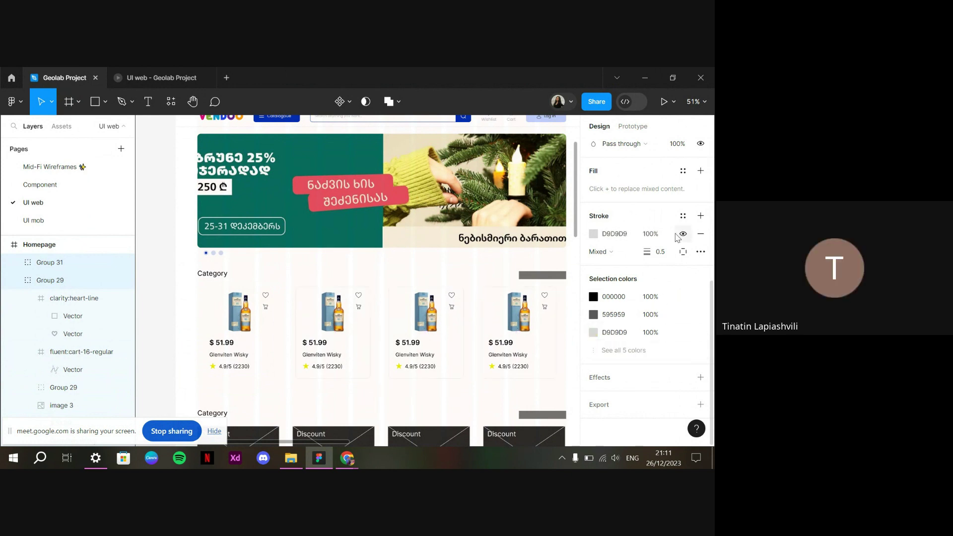
pyautogui.click(593, 234)
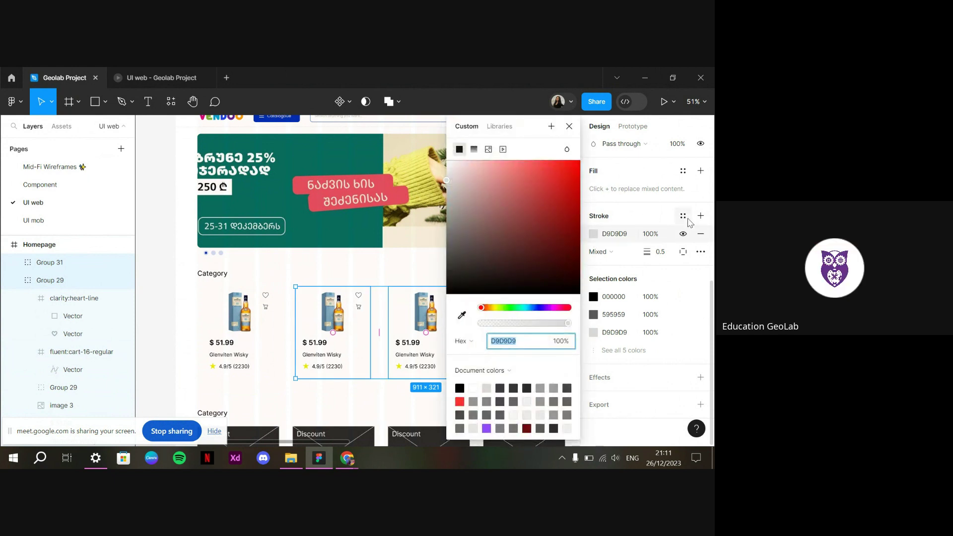
pyautogui.click(685, 235)
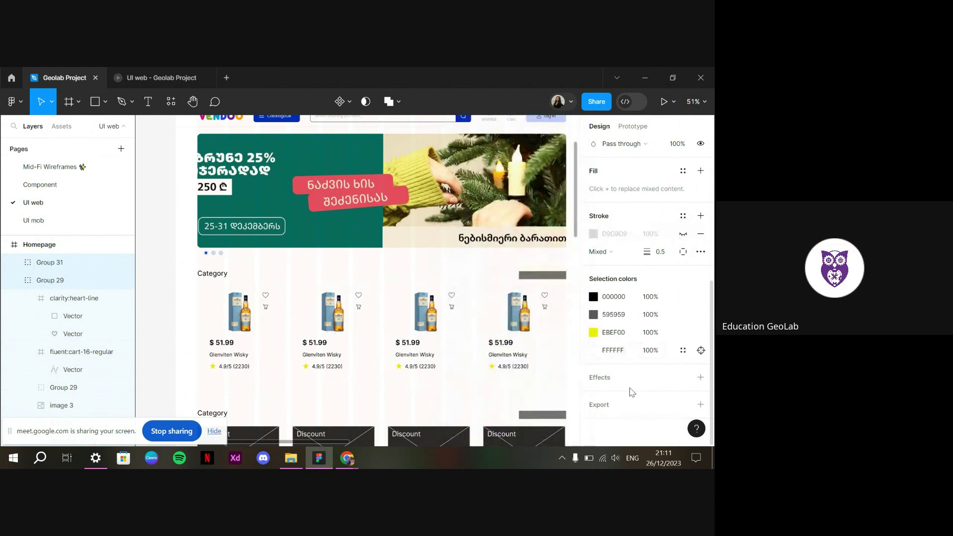
# Add a drop shadow to the first card's background rectangle with Y offset 0 and 4% opacity
pyautogui.click(277, 362)
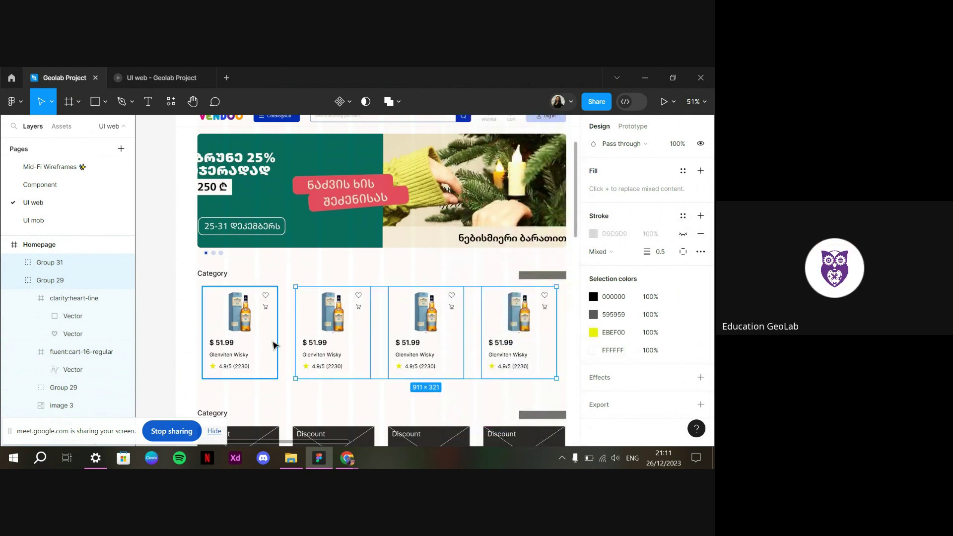
pyautogui.click(599, 377)
pyautogui.click(594, 395)
pyautogui.click(478, 408)
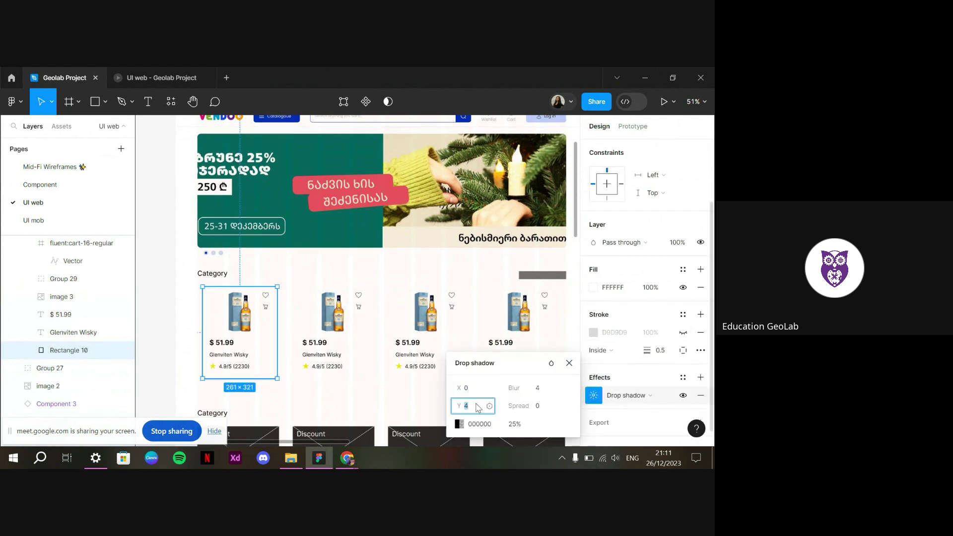
pyautogui.write('0')
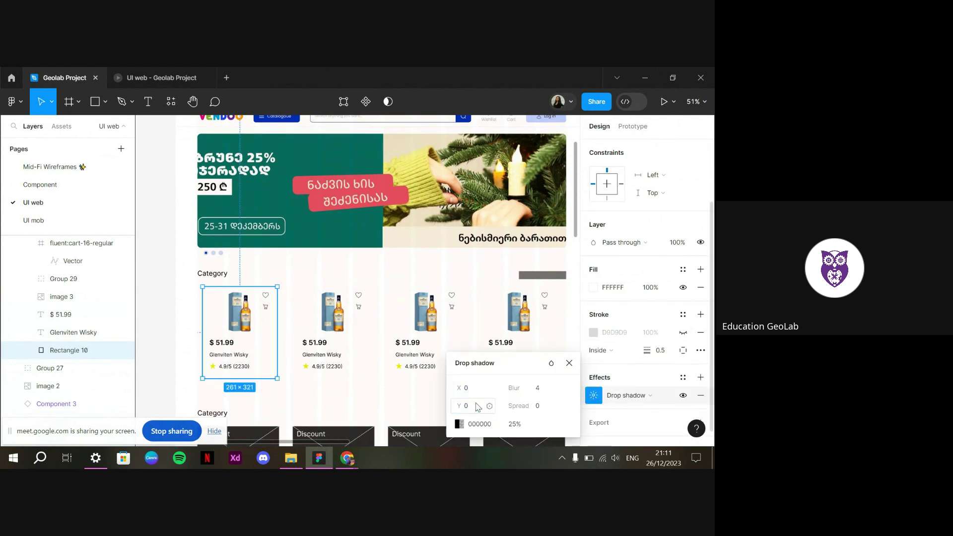
pyautogui.click(504, 429)
pyautogui.write('4')
pyautogui.press('Return')
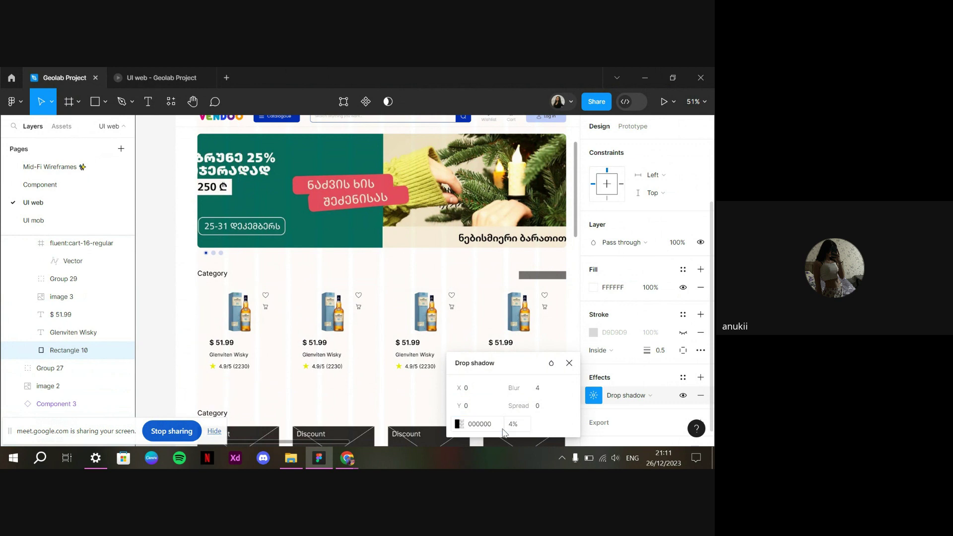
# Raise the drop shadow opacity on the first whisky card to 8%, checking it in the prototype preview
pyautogui.click(213, 71)
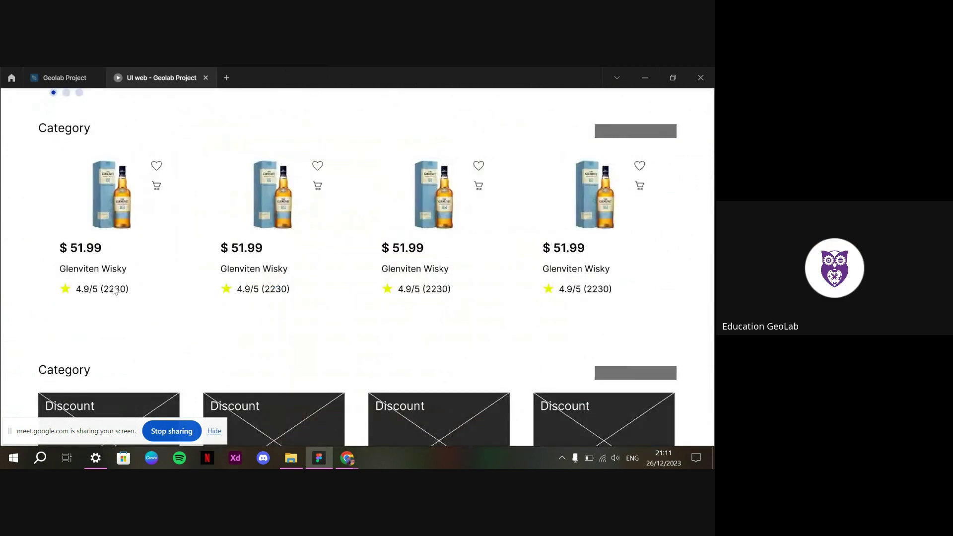
pyautogui.click(65, 77)
pyautogui.click(521, 426)
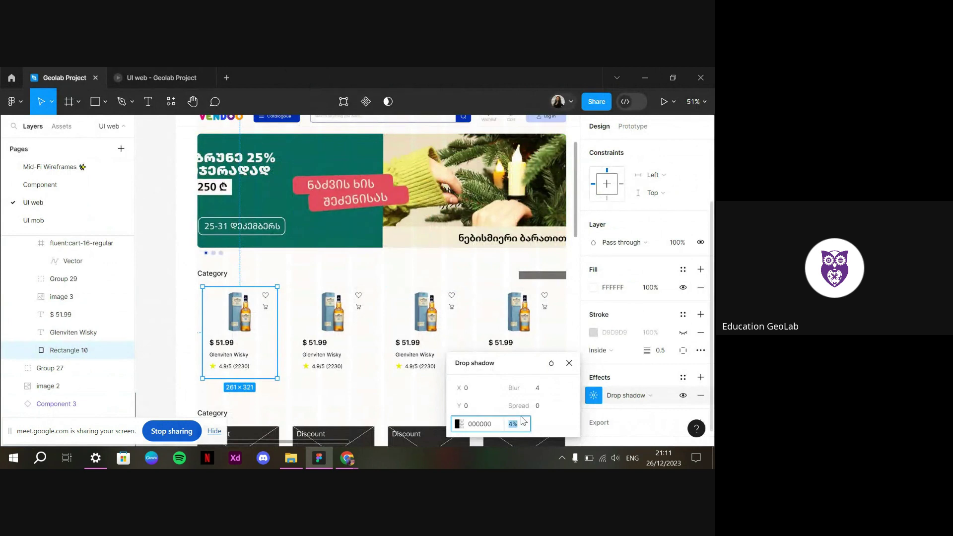
pyautogui.click(154, 75)
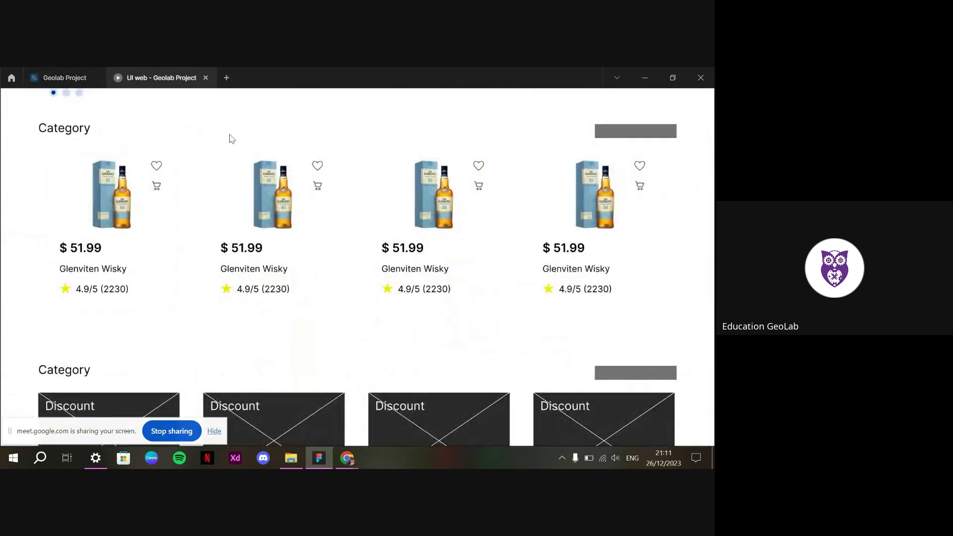
pyautogui.scroll(2, 239, 149)
pyautogui.click(95, 74)
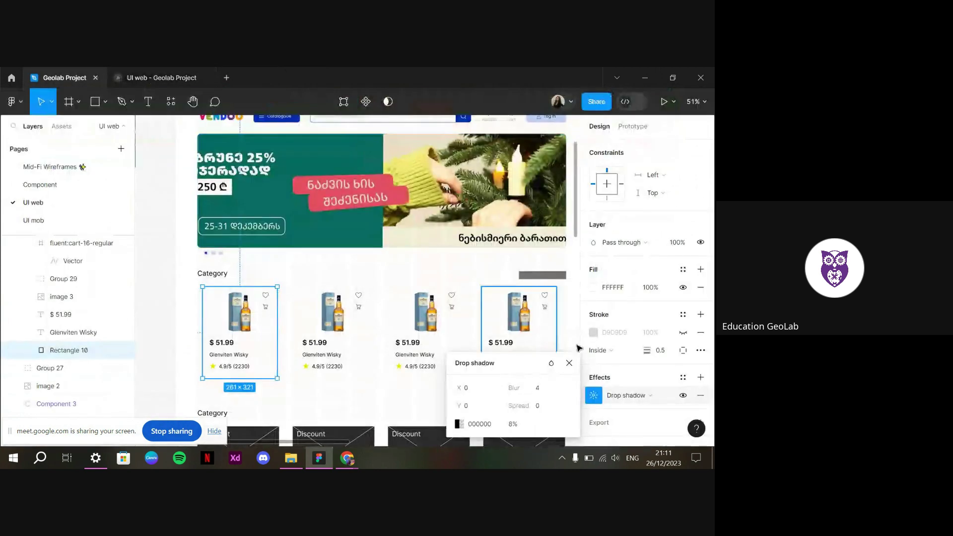
# Set the first card's drop shadow blur to 5 and then 11, comparing both in the prototype preview
pyautogui.click(547, 389)
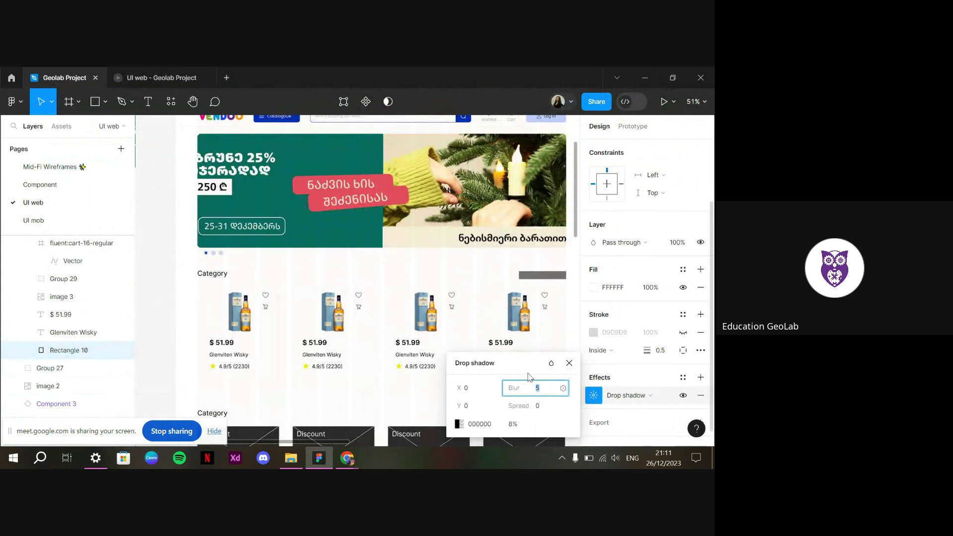
pyautogui.click(156, 71)
pyautogui.click(99, 74)
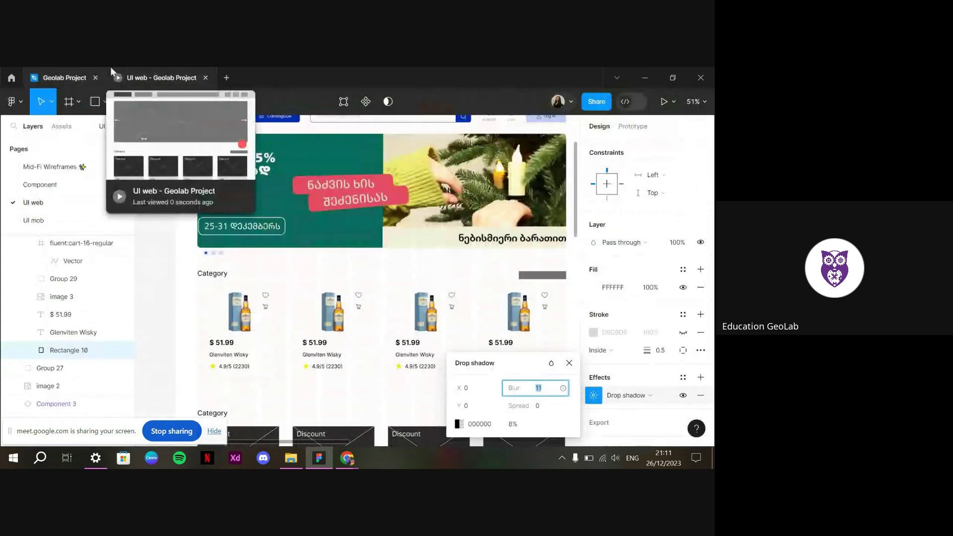
pyautogui.click(187, 68)
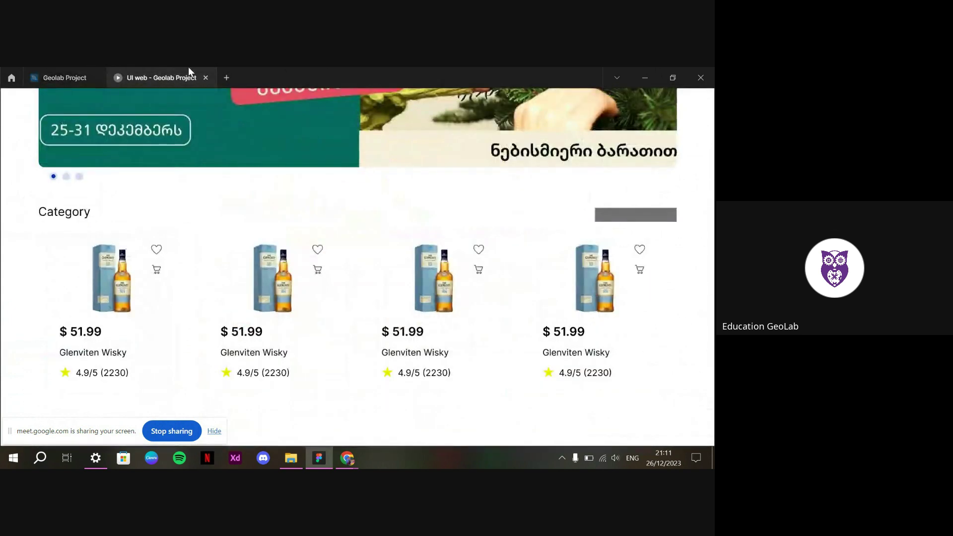
pyautogui.click(94, 70)
pyautogui.click(370, 399)
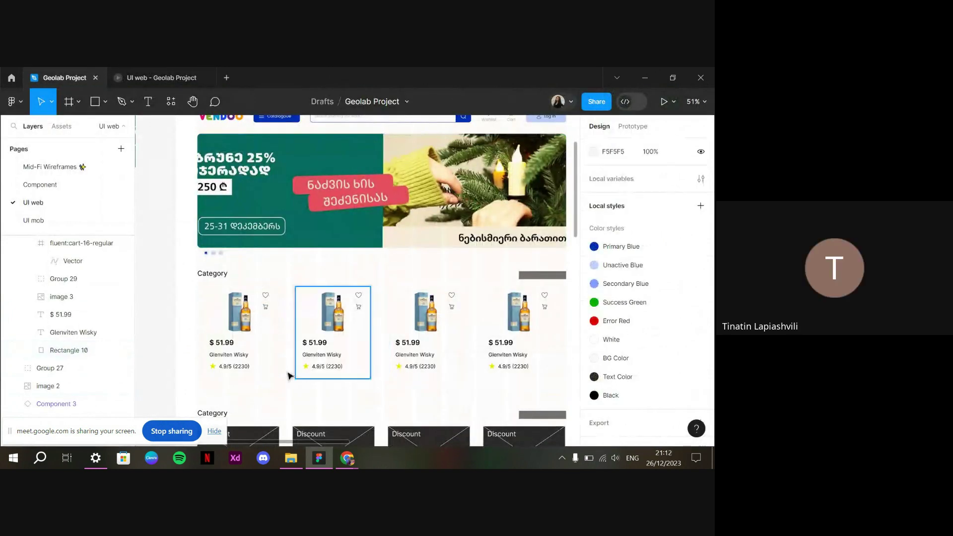
# Inspect the first card's shadow settings and compare the whisky cards in the canvas and the prototype preview
pyautogui.click(274, 359)
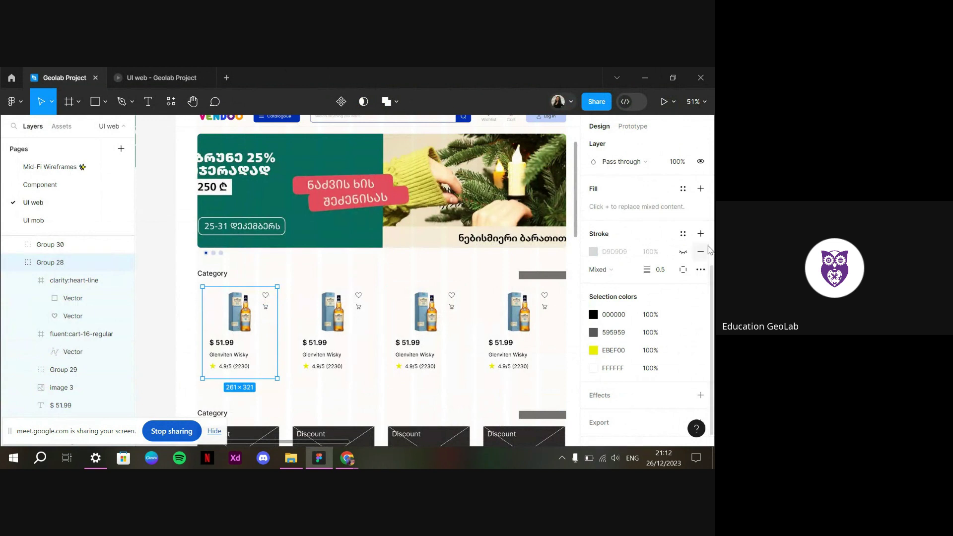
pyautogui.doubleClick(256, 357)
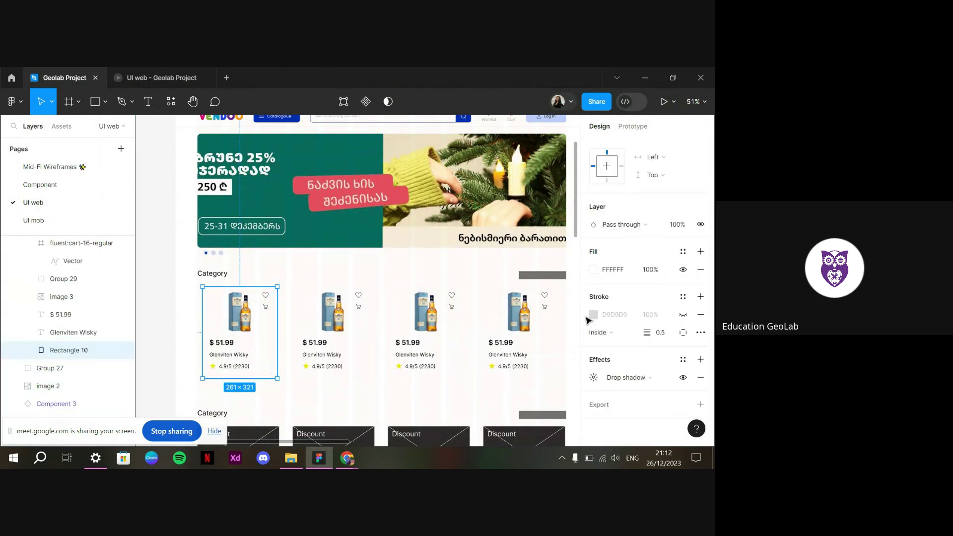
pyautogui.click(397, 392)
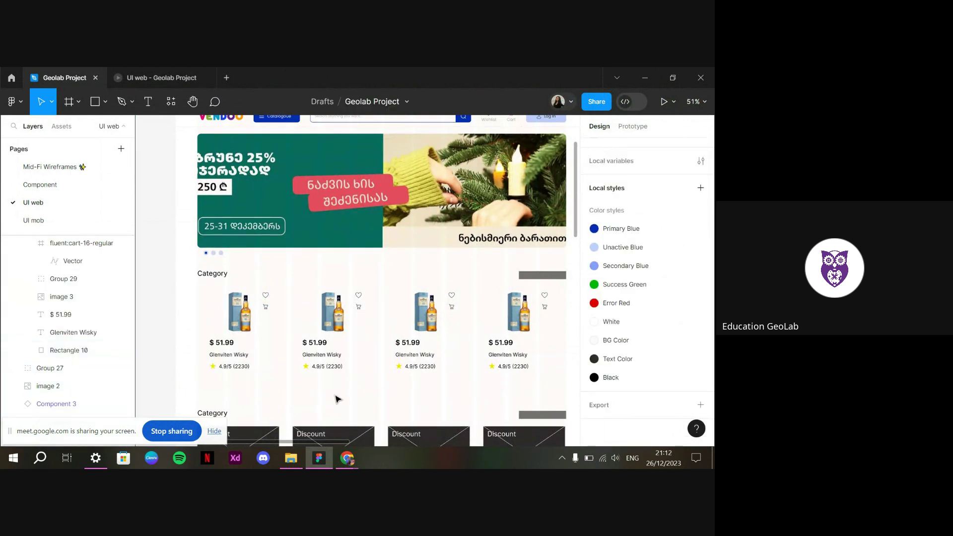
pyautogui.click(330, 338)
pyautogui.click(174, 75)
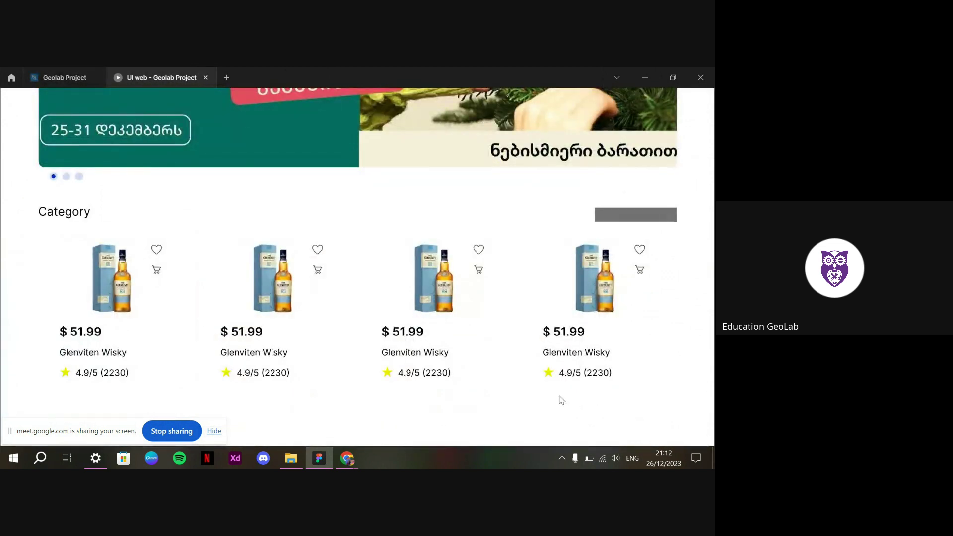
pyautogui.scroll(-2, 561, 400)
pyautogui.scroll(2, 458, 329)
pyautogui.click(79, 76)
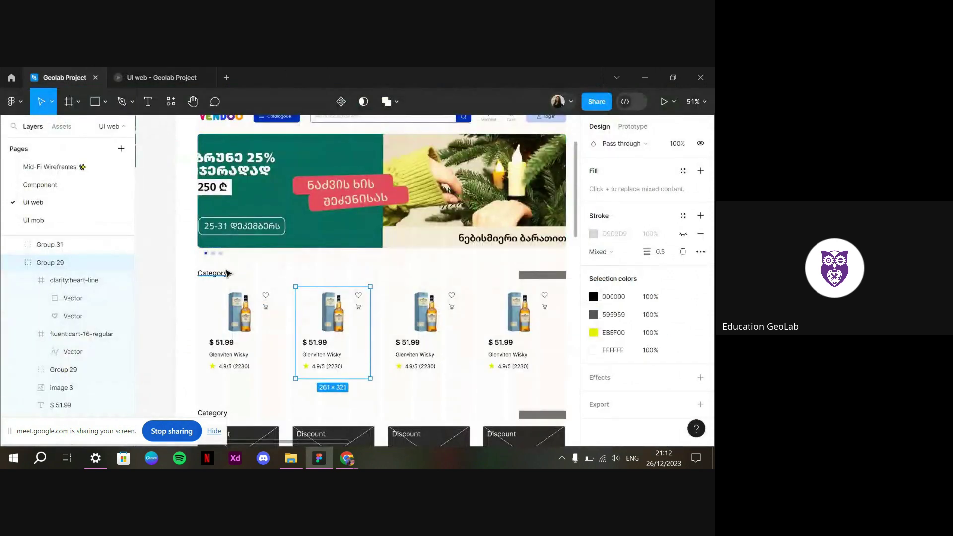
# Change the heading above the whisky cards from "Category" to "Top sellers"
pyautogui.doubleClick(213, 273)
pyautogui.write('Top sellers')
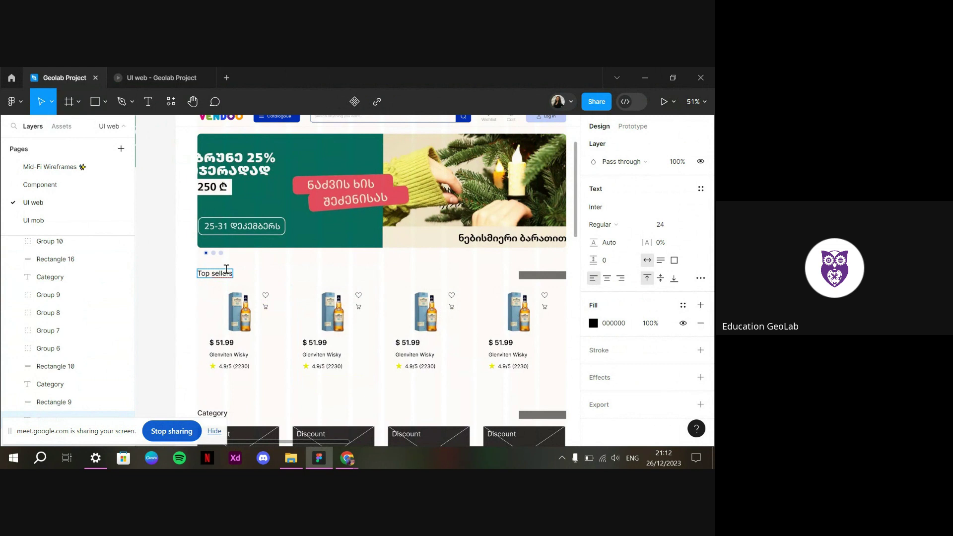
pyautogui.press('Escape')
# Delete the grey placeholder rectangle at the far end of the Top sellers heading row
pyautogui.hscroll(3, 512, 279)
pyautogui.press('Escape')
pyautogui.click(456, 276)
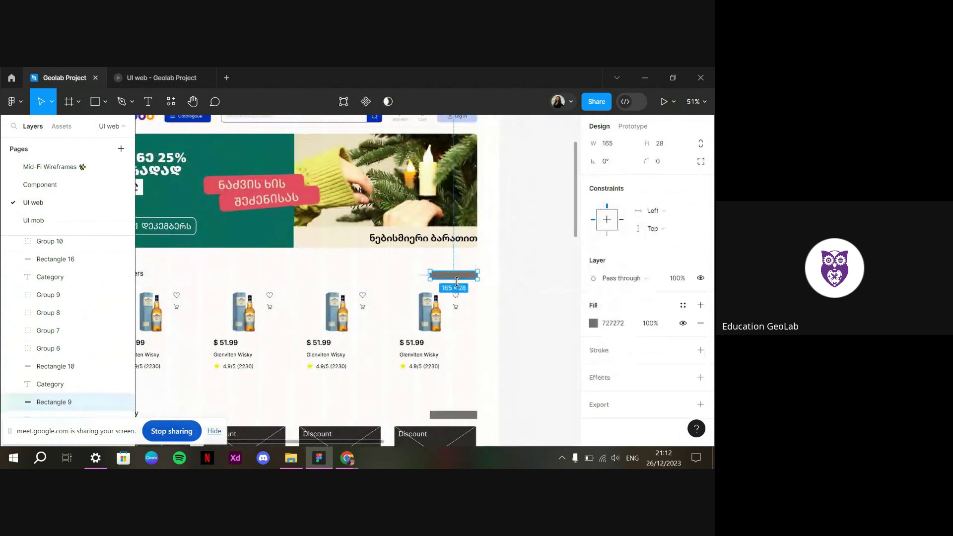
pyautogui.press('Escape')
pyautogui.hscroll(-4, 211, 268)
# Duplicate the "Top sellers" text to the opposite end of its row and change the copy to "View More"
pyautogui.click(255, 273)
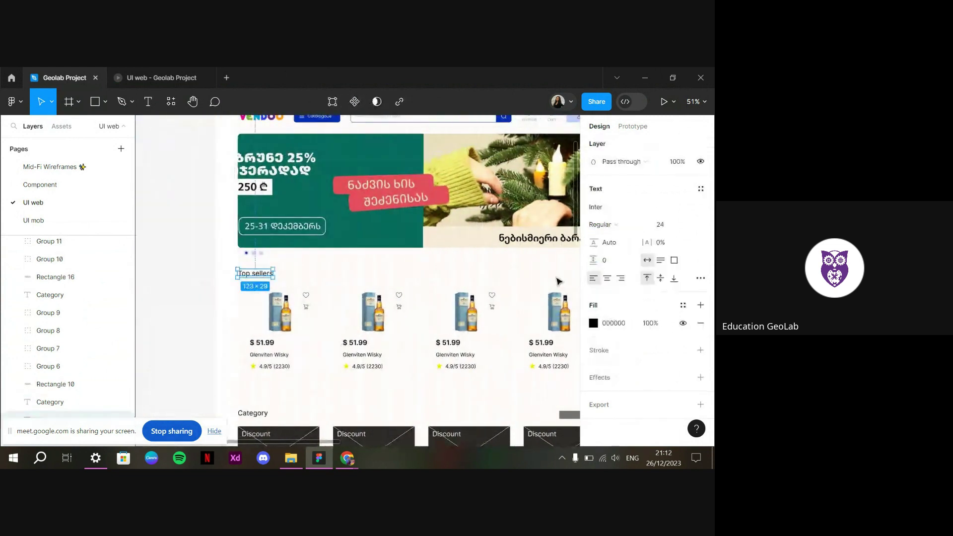
pyautogui.scroll(1, 547, 273)
pyautogui.hscroll(5, 494, 298)
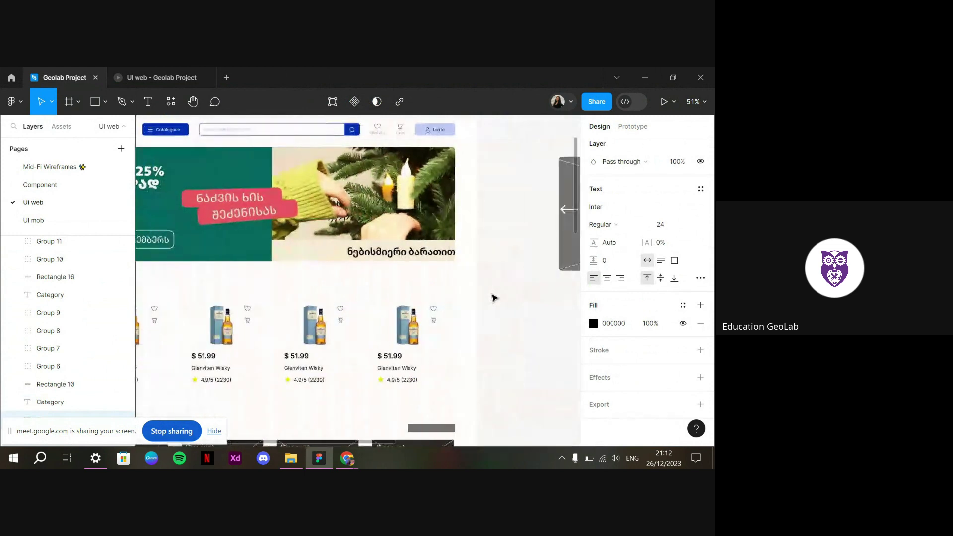
pyautogui.hscroll(-2, 349, 277)
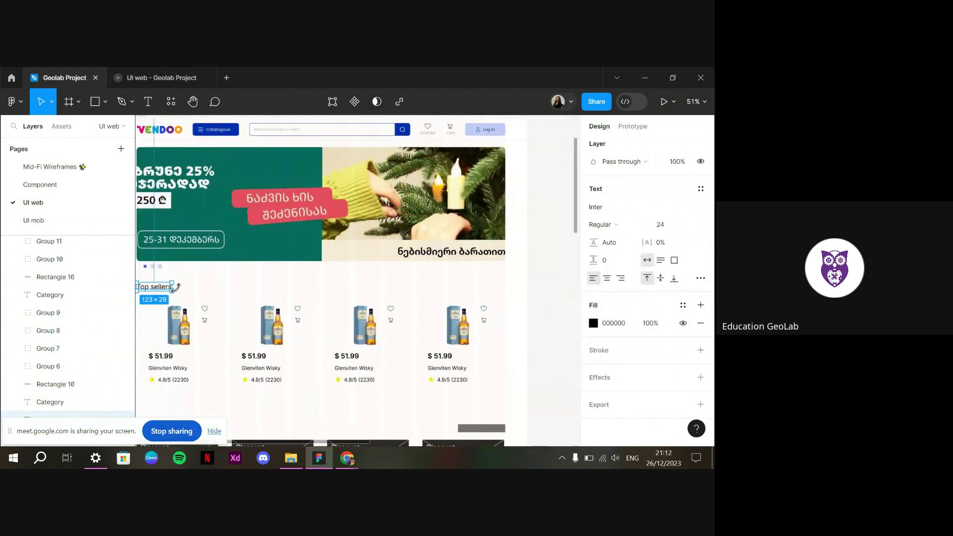
pyautogui.moveTo(160, 288); pyautogui.dragTo(499, 290)
pyautogui.doubleClick(490, 289)
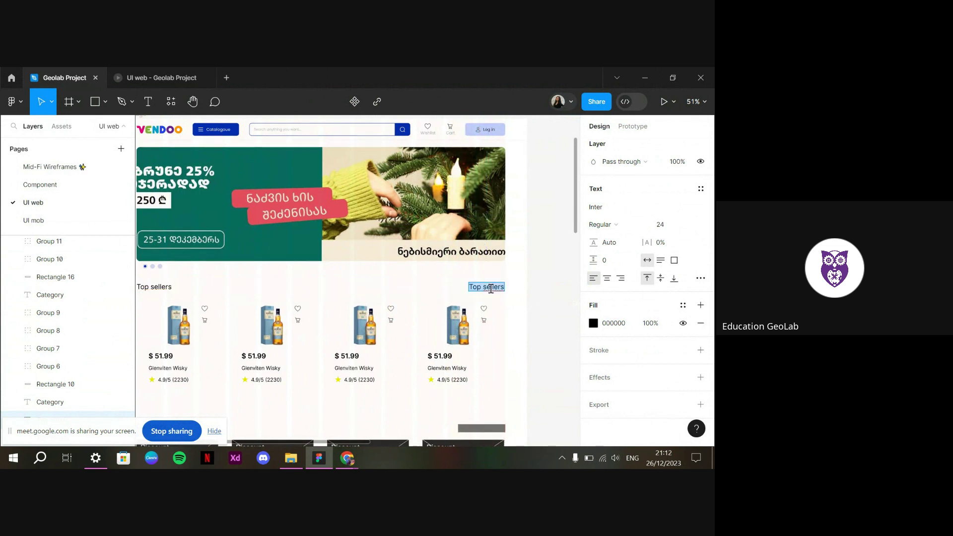
pyautogui.write('View More')
# Change the fill of the "View More" text to dark grey 515151
pyautogui.click(594, 323)
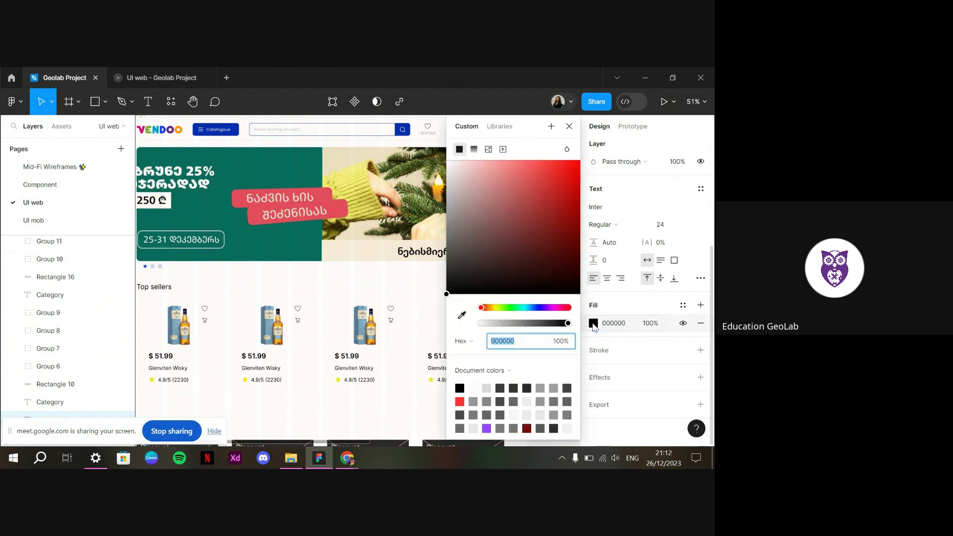
pyautogui.click(683, 305)
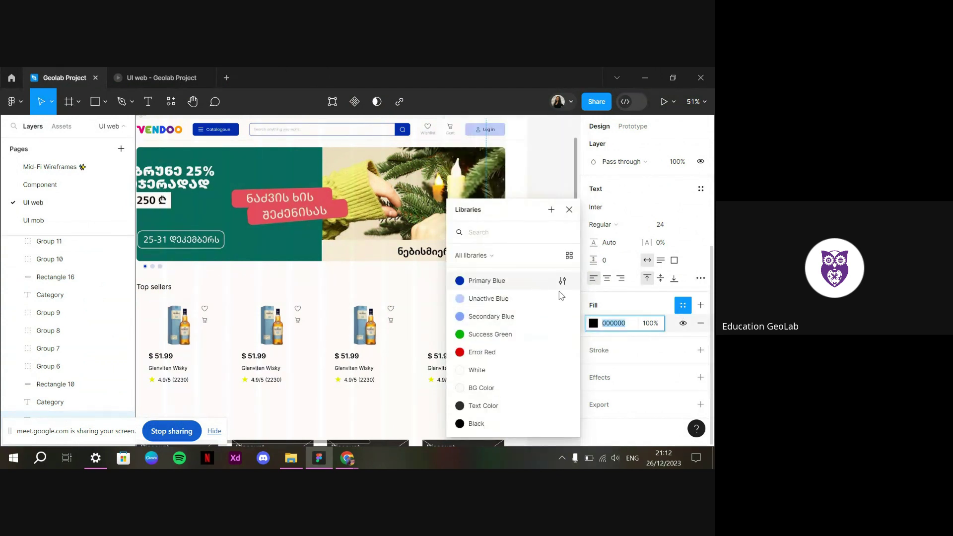
pyautogui.click(593, 323)
pyautogui.click(442, 287)
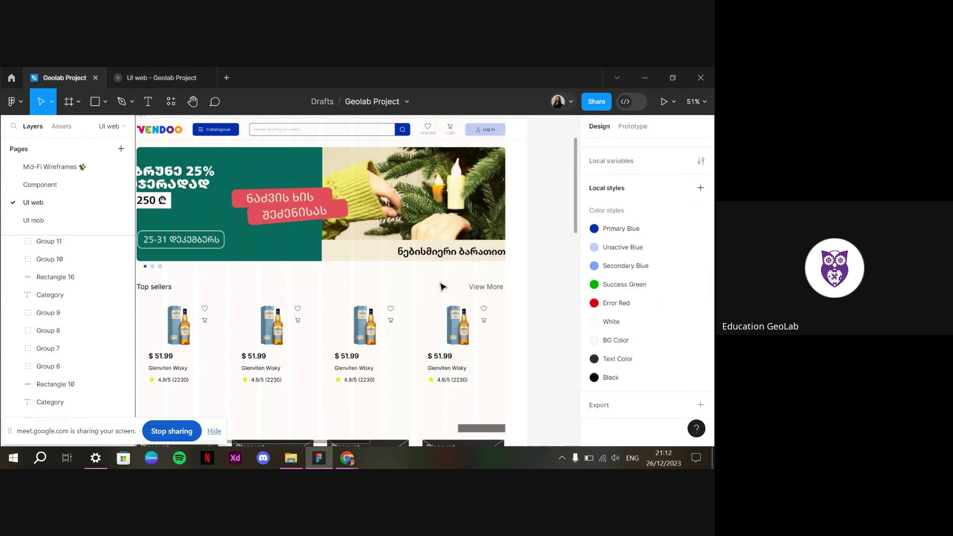
pyautogui.click(485, 288)
pyautogui.hotkey('ctrl', 'alt', 'n')
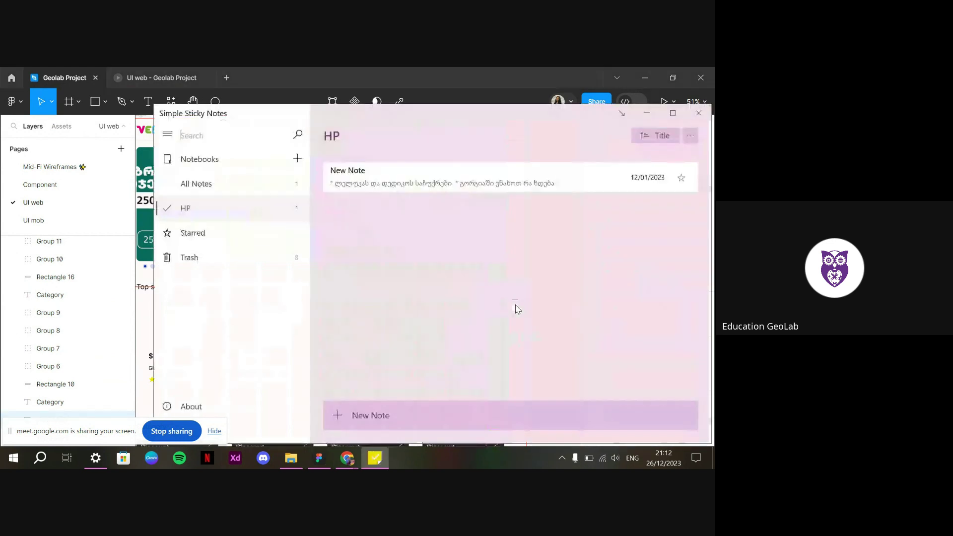
pyautogui.click(698, 112)
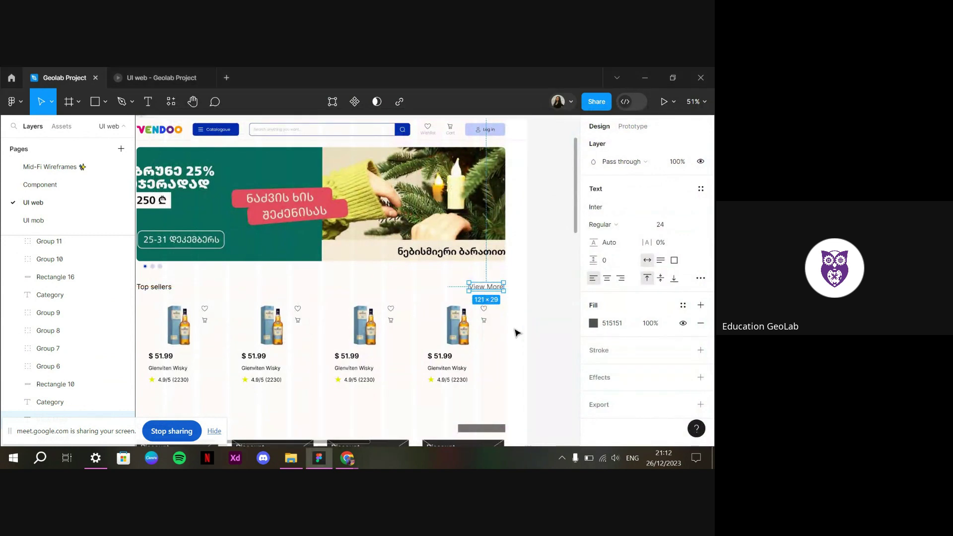
# Nudge the "View More" text outward to line up with the banner's edge, checking its distance from the "Top sellers" heading
pyautogui.click(514, 332)
pyautogui.click(510, 311)
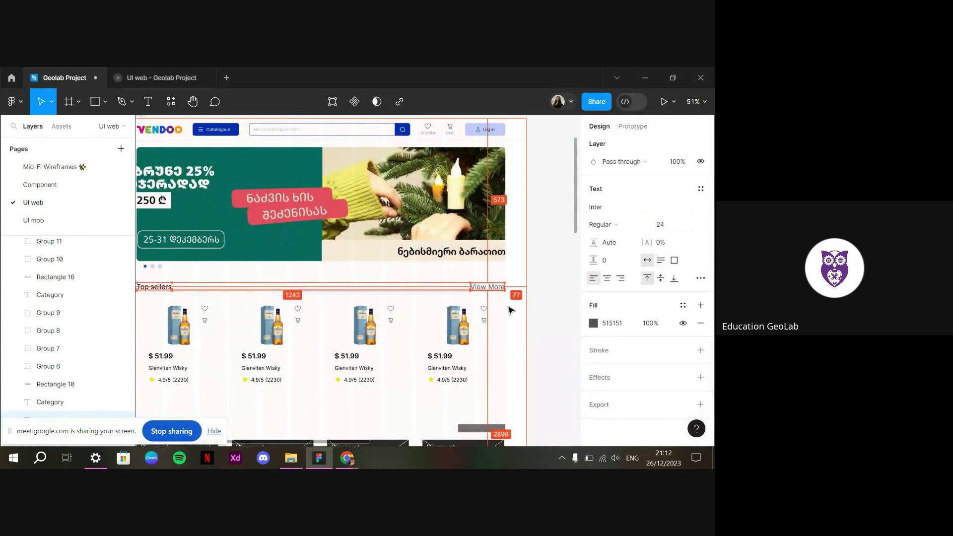
pyautogui.hscroll(-5, 511, 309)
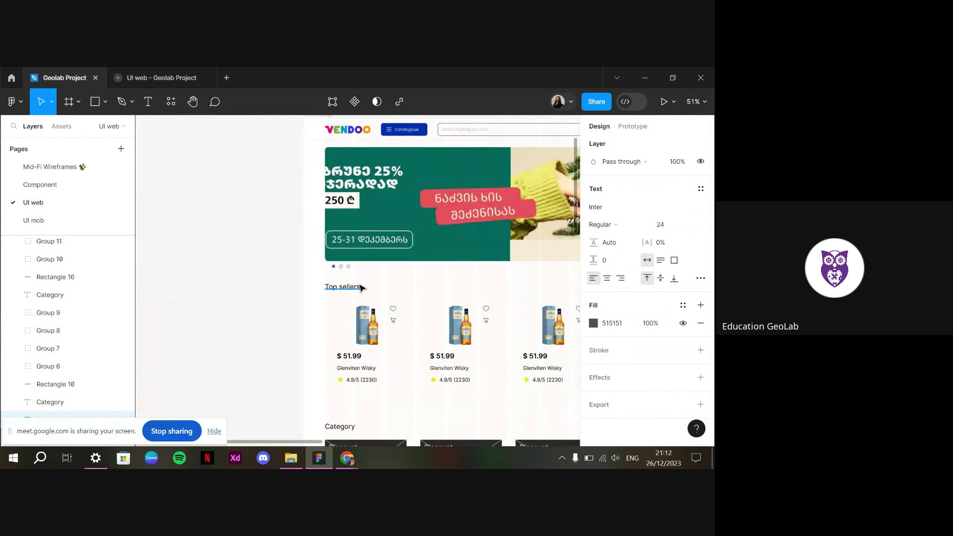
pyautogui.press('Escape')
pyautogui.click(367, 287)
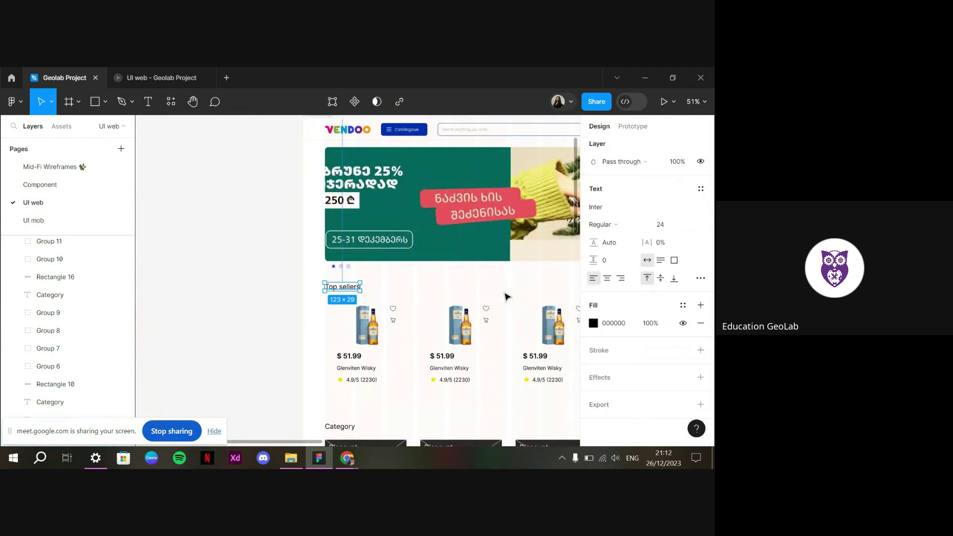
pyautogui.scroll(-5, 506, 318)
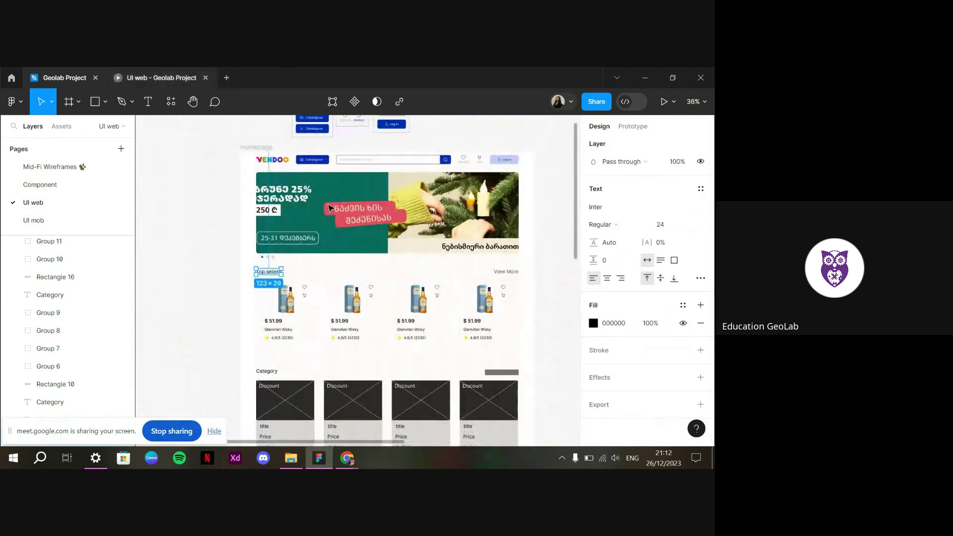
pyautogui.press('Escape')
# Select all four whisky cards and reduce the horizontal spacing between them to 23
pyautogui.click(277, 323)
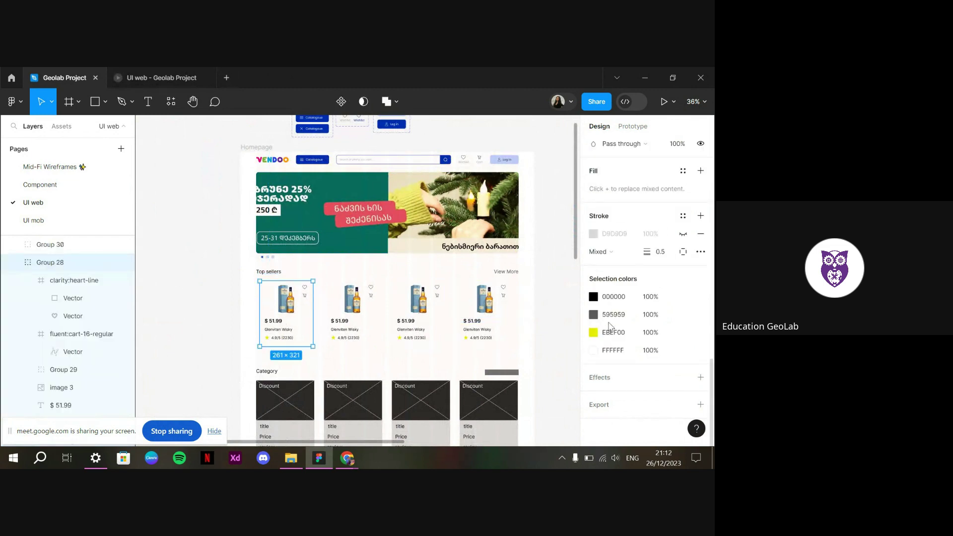
pyautogui.click(499, 342)
pyautogui.moveTo(535, 329); pyautogui.dragTo(274, 325)
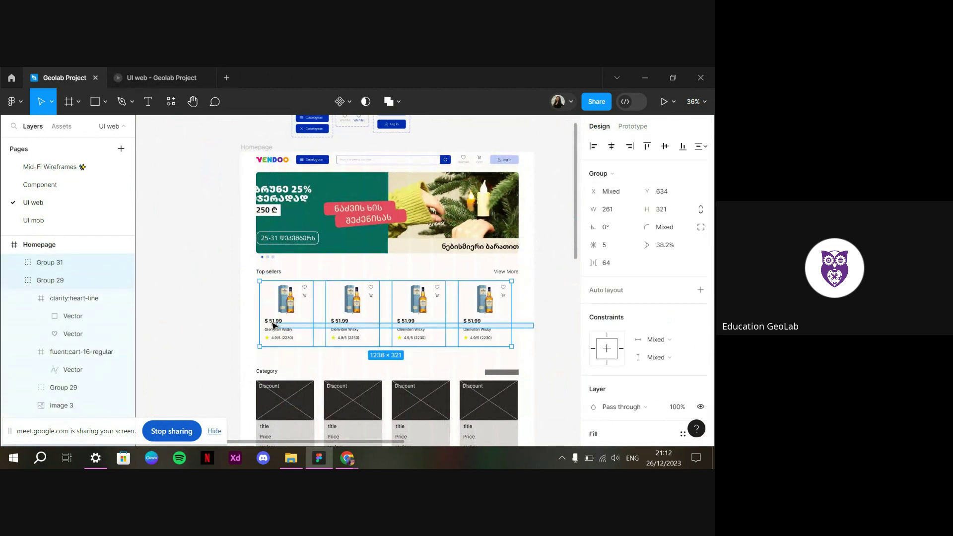
pyautogui.moveTo(593, 263); pyautogui.dragTo(553, 271)
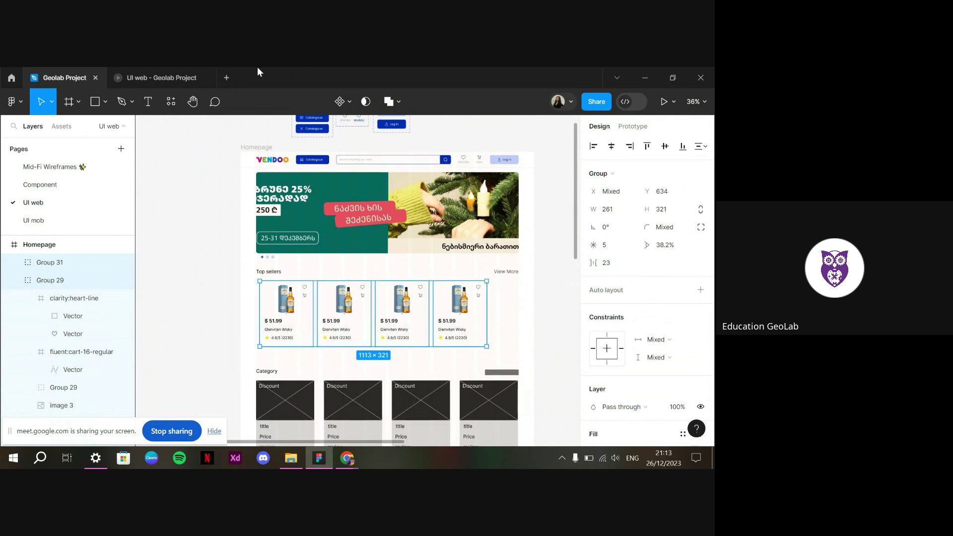